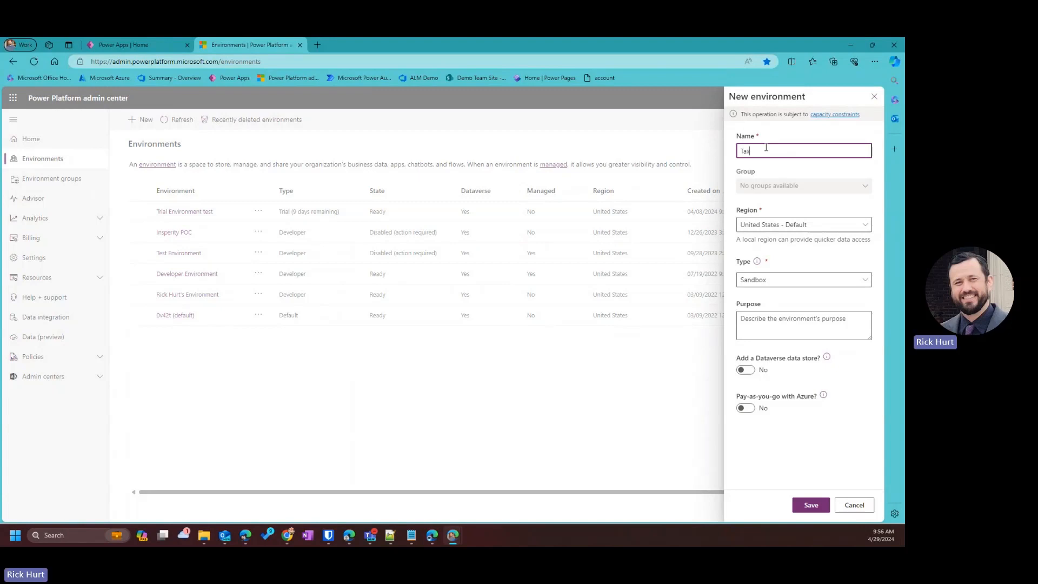
Name the new environment 'Tax Professionals Development', correcting the misspelled word.
{"action": "type", "text": "Prof"}
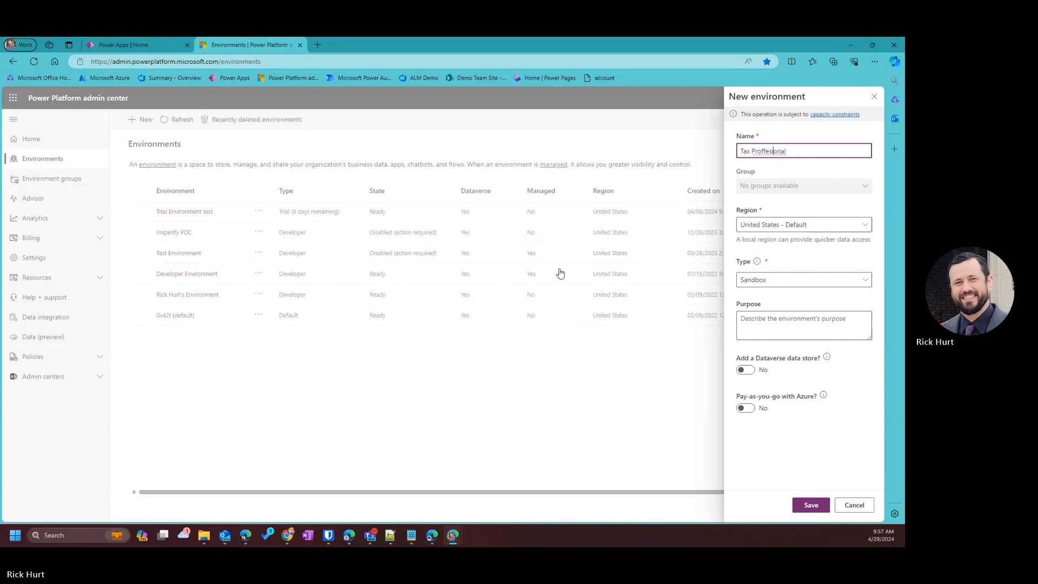
{"action": "type", "text": "s"}
{"action": "left_click", "coordinate": [805, 151]}
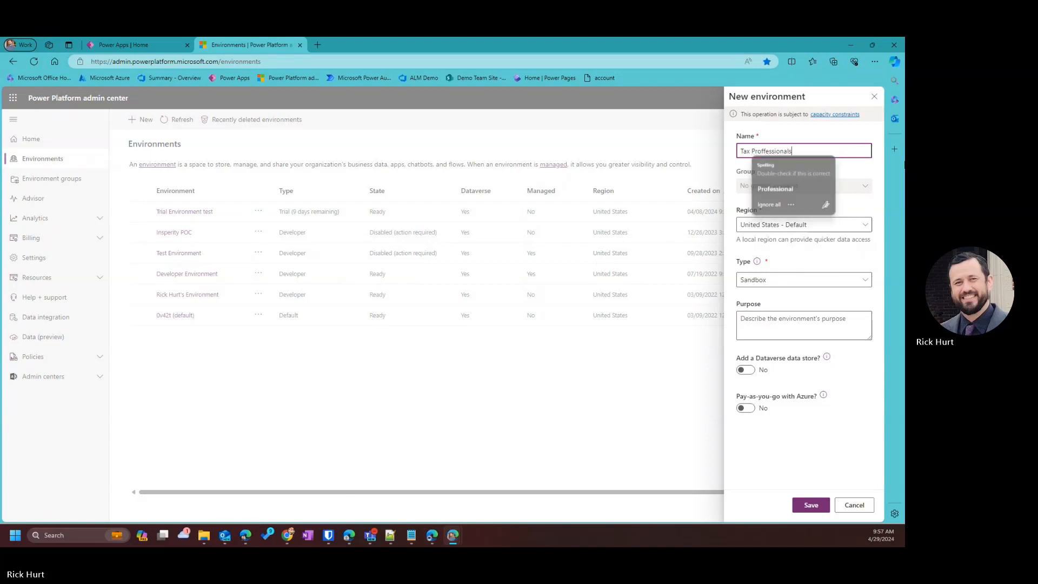
{"action": "type", "text": "s"}
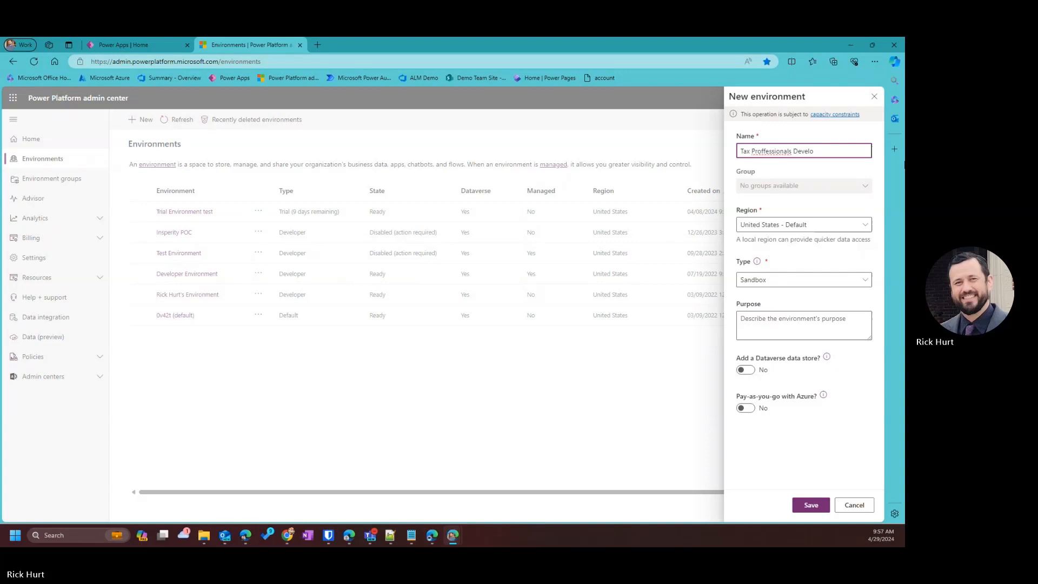
{"action": "left_click", "coordinate": [765, 151]}
{"action": "left_click", "coordinate": [783, 193]}
Make it a Developer environment, keep English (United States) and USD for Dataverse, and save.
{"action": "left_click", "coordinate": [747, 284]}
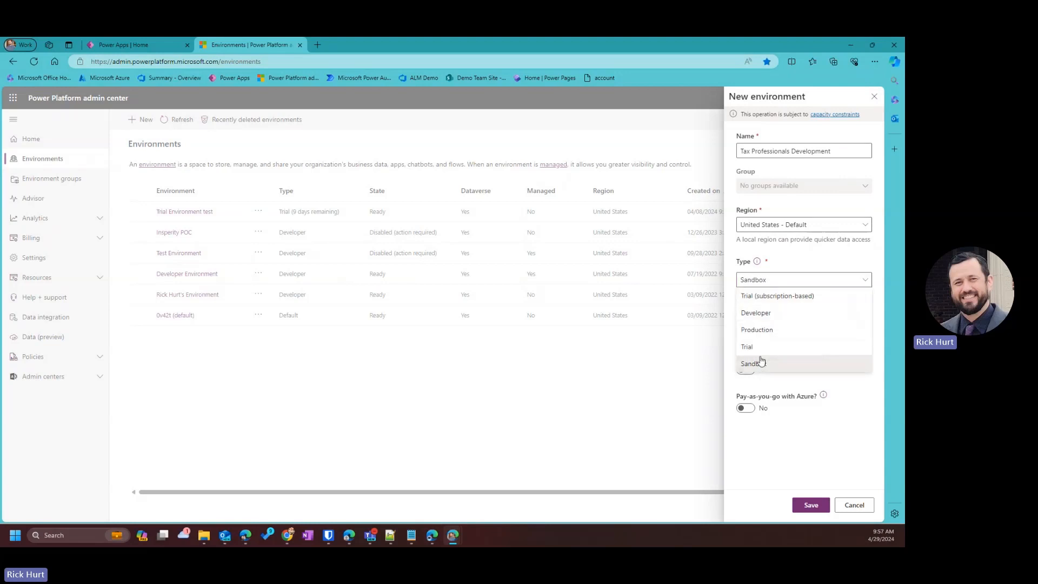
{"action": "left_click", "coordinate": [757, 312]}
{"action": "scroll", "coordinate": [759, 414], "scroll_direction": "down", "scroll_amount": 1}
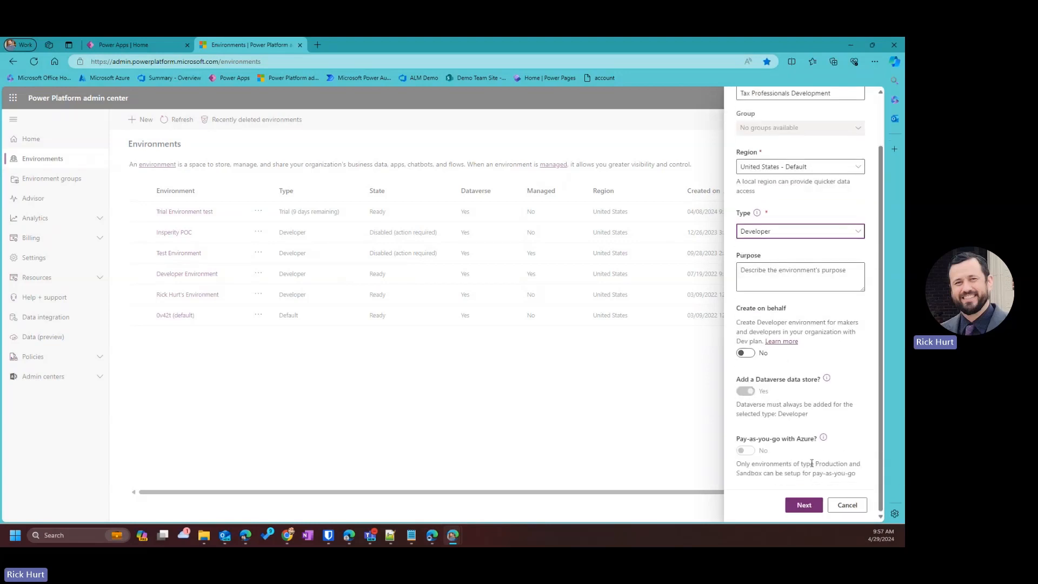
{"action": "left_click", "coordinate": [804, 506]}
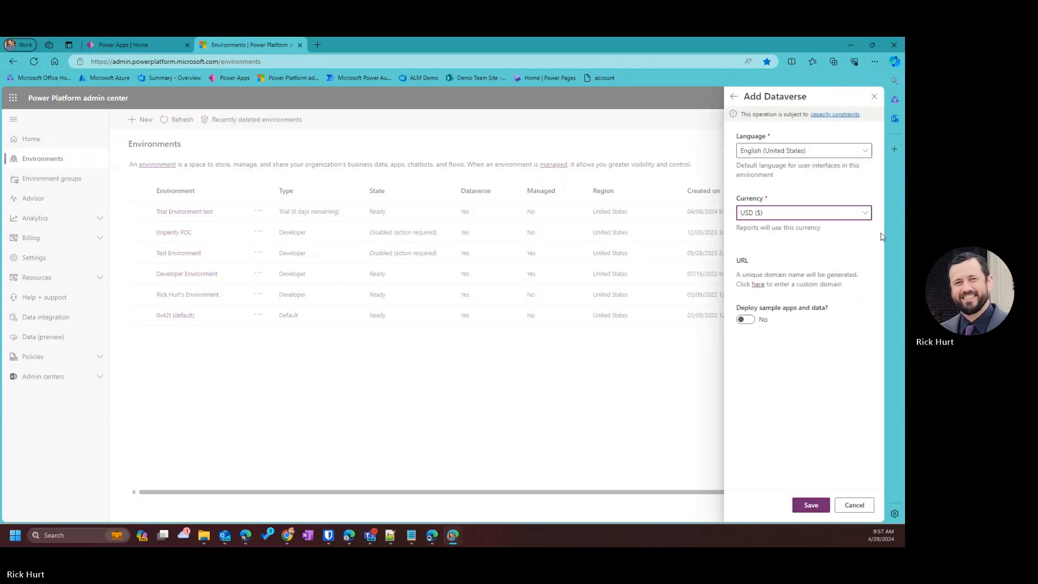
{"action": "left_click", "coordinate": [811, 506]}
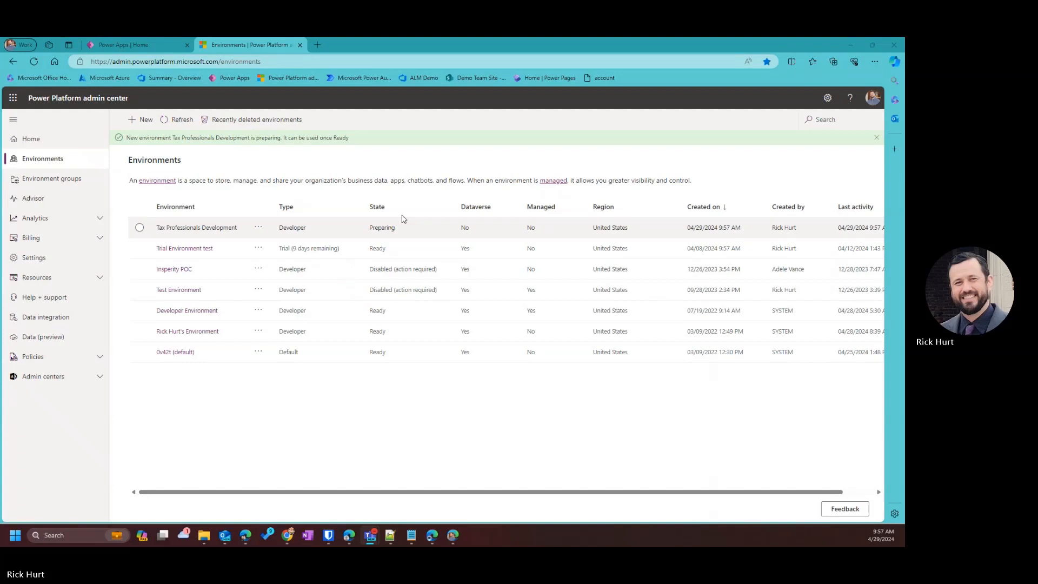
Refresh the environments list until Tax Professionals Development shows Ready.
{"action": "left_click", "coordinate": [177, 120]}
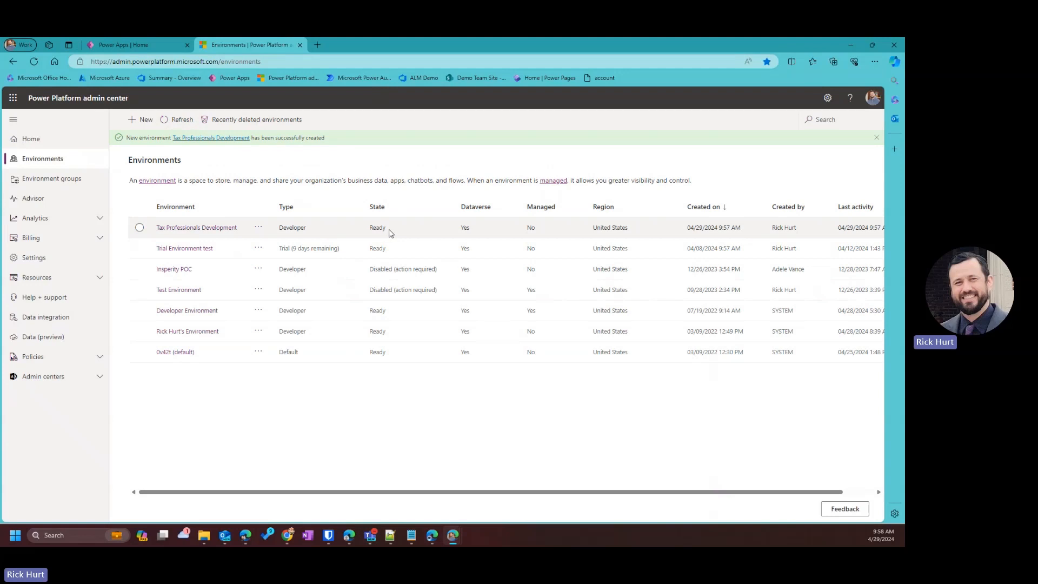
Enable Start Auditing for Tax Professionals Development, save it, and open Global Audit Settings.
{"action": "left_click", "coordinate": [190, 229]}
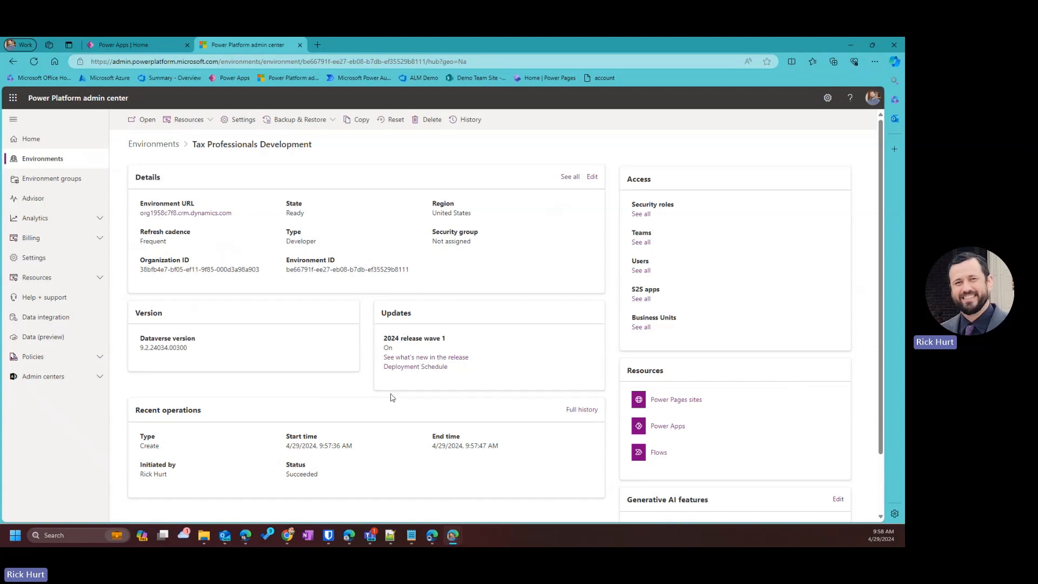
{"action": "left_click", "coordinate": [243, 119]}
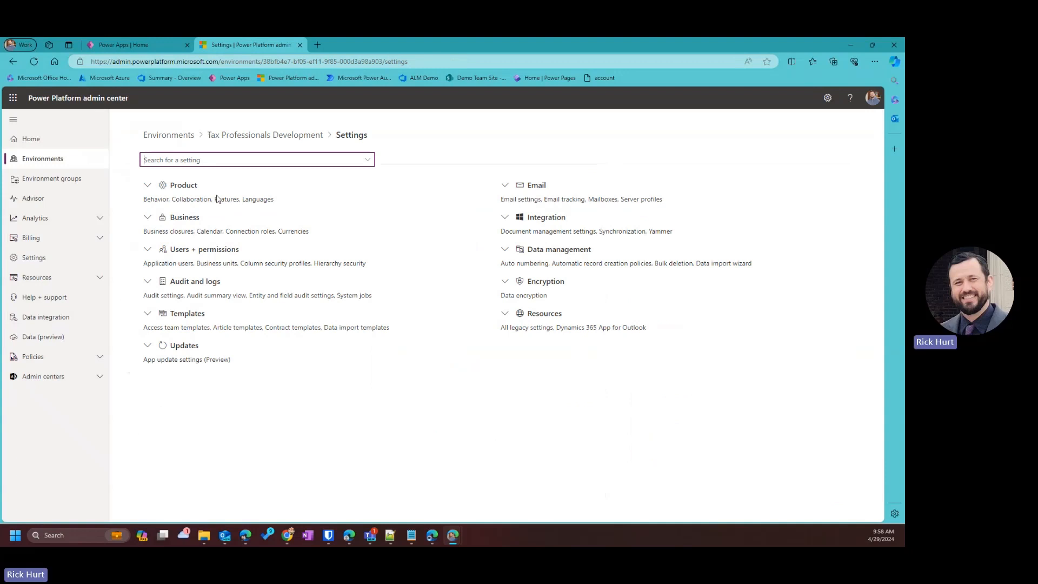
{"action": "left_click", "coordinate": [146, 283]}
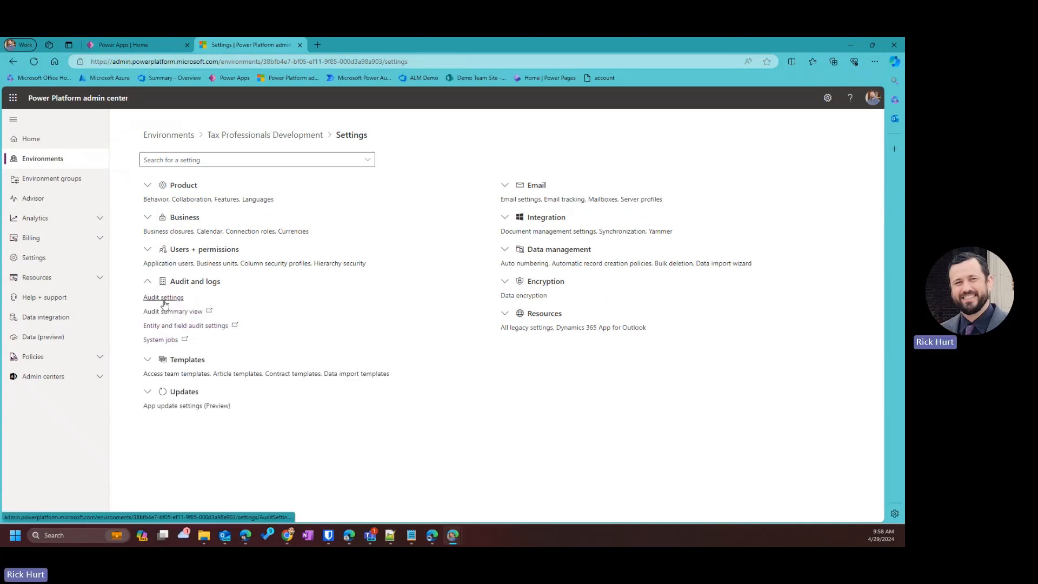
{"action": "left_click", "coordinate": [165, 299]}
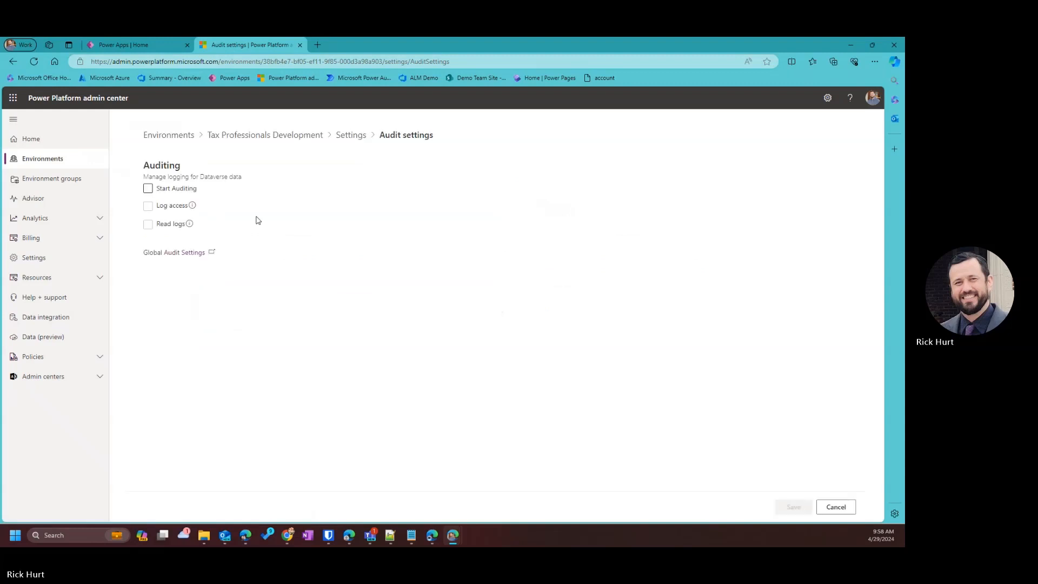
{"action": "left_click", "coordinate": [148, 190]}
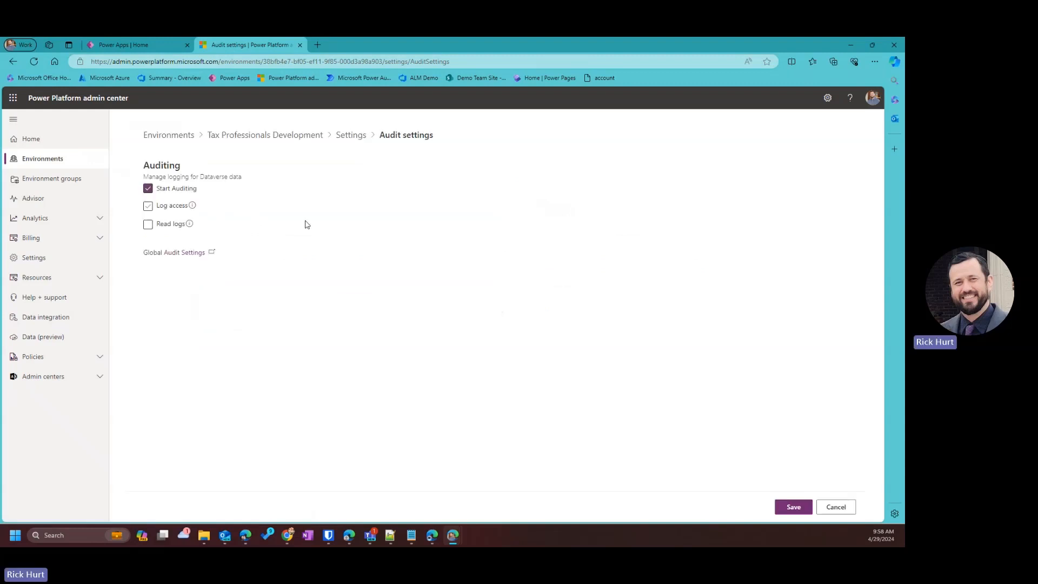
{"action": "left_click", "coordinate": [191, 224]}
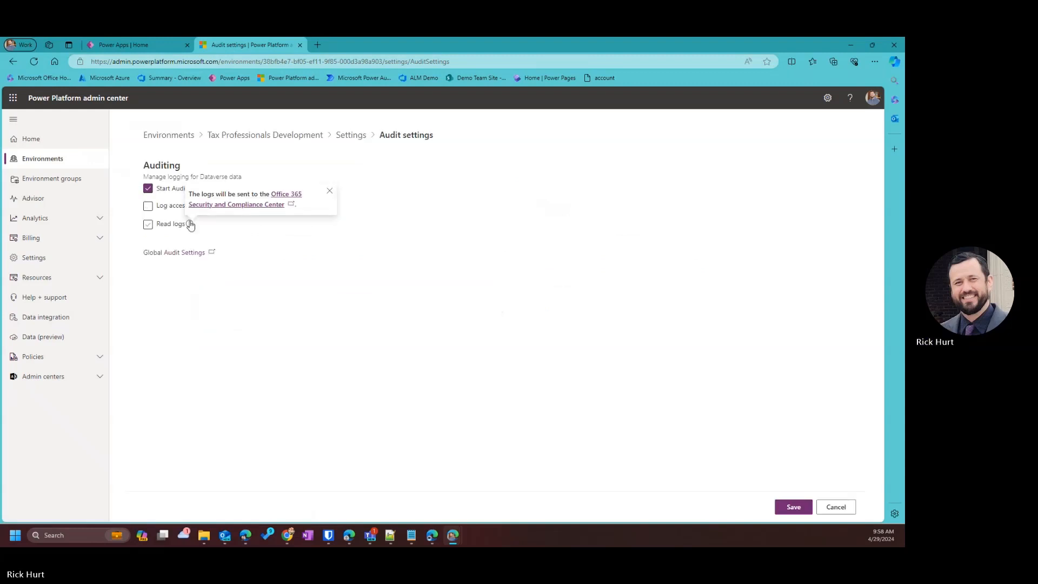
{"action": "left_click", "coordinate": [793, 507]}
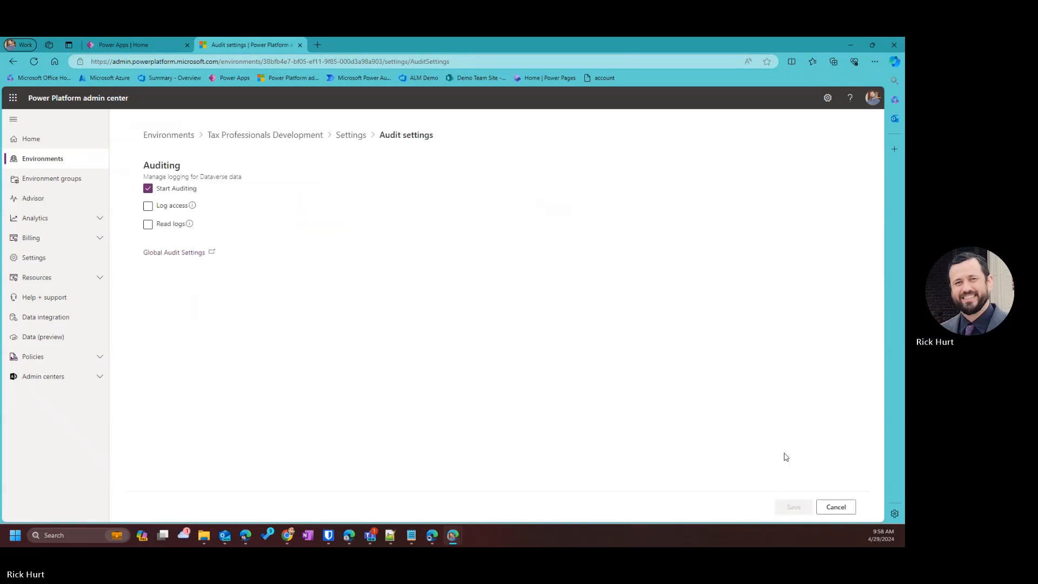
{"action": "left_click", "coordinate": [187, 253]}
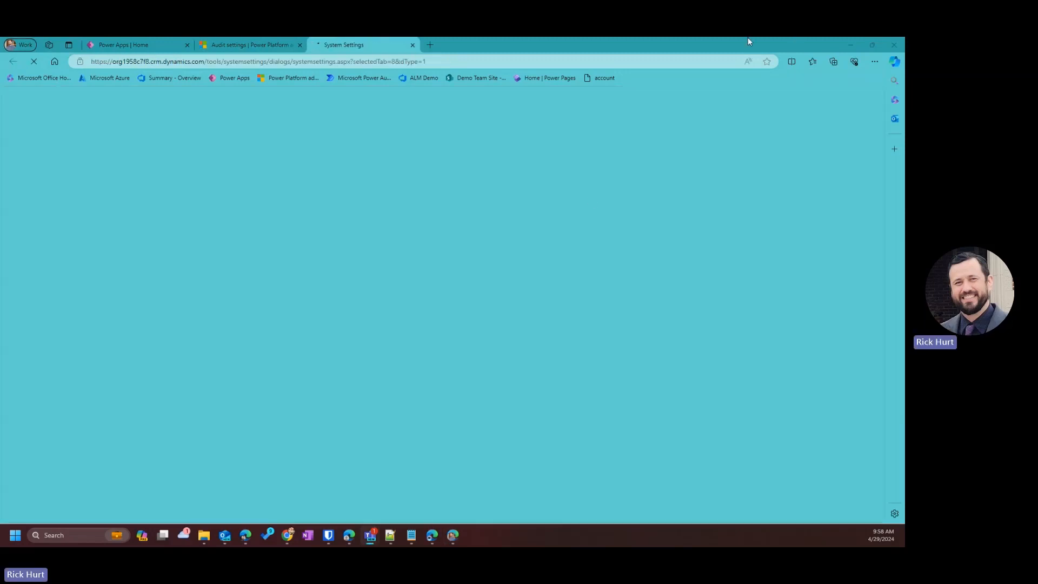
Close the System Settings tab and return to the Environments list.
{"action": "double_click", "coordinate": [744, 44]}
{"action": "left_click", "coordinate": [564, 94]}
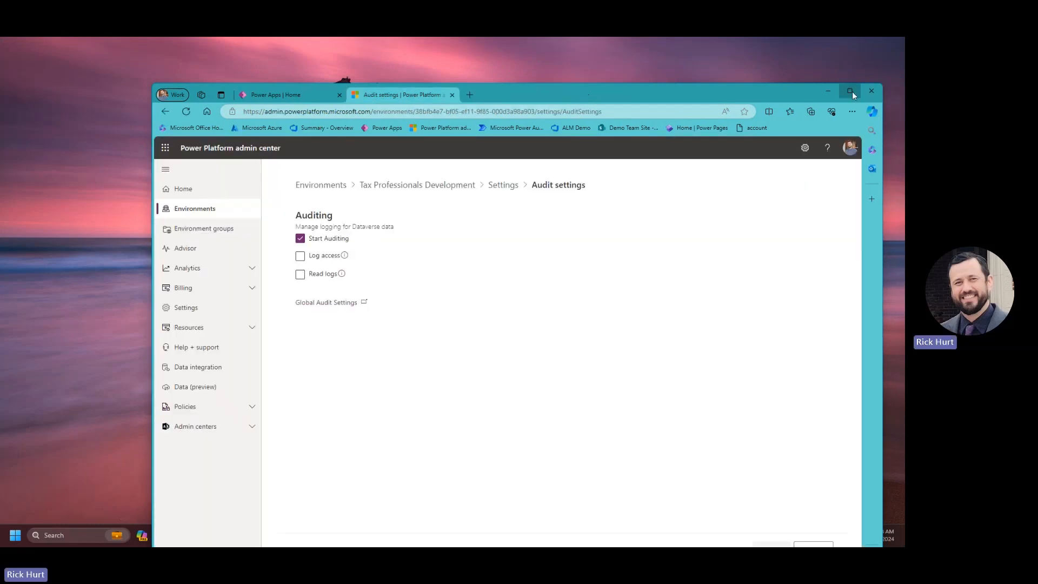
{"action": "double_click", "coordinate": [736, 96]}
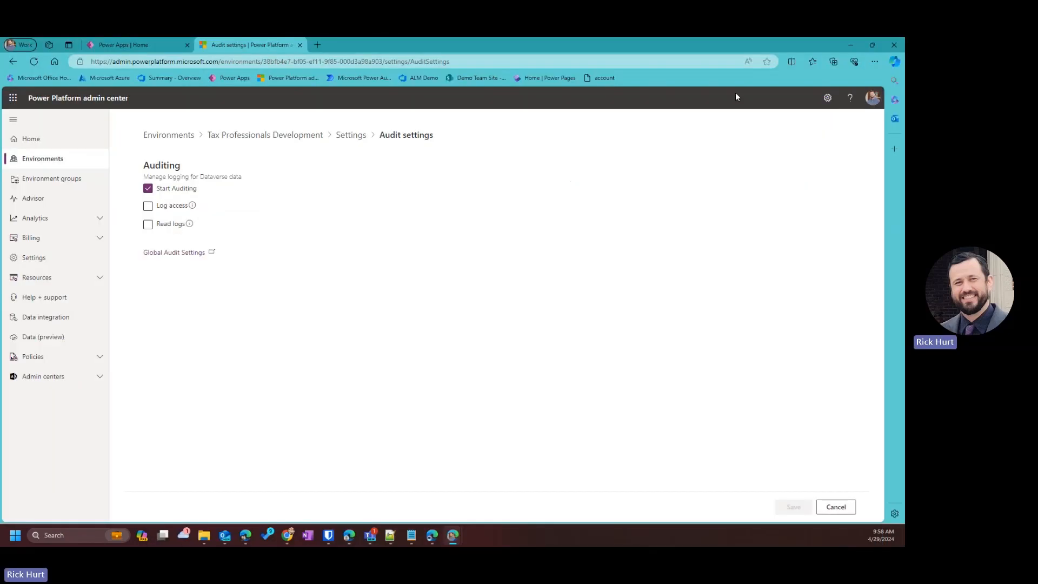
{"action": "left_click", "coordinate": [185, 138]}
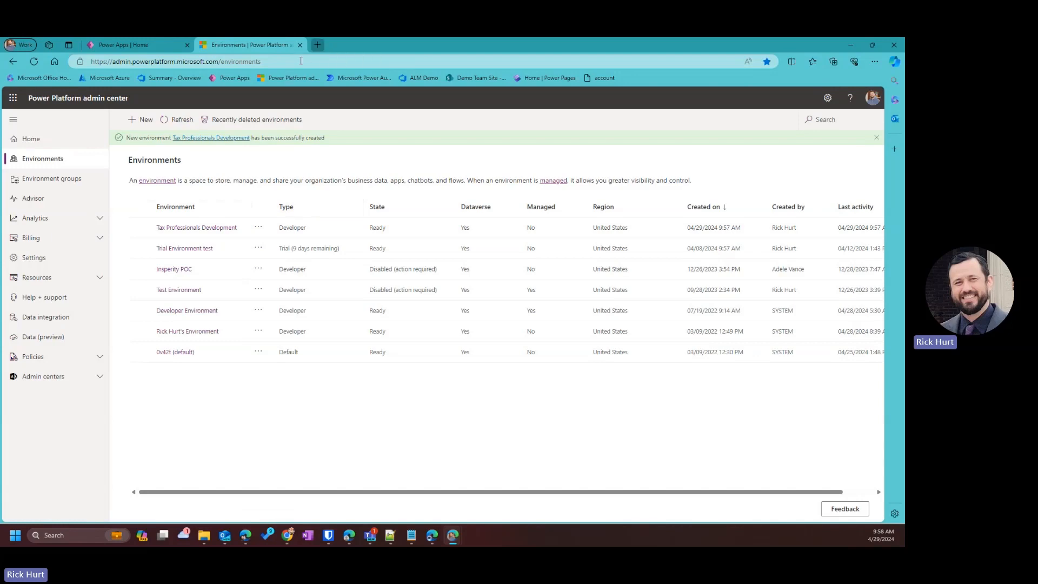
Load the Power Apps home page in a new browser tab.
{"action": "key", "text": "ctrl+t"}
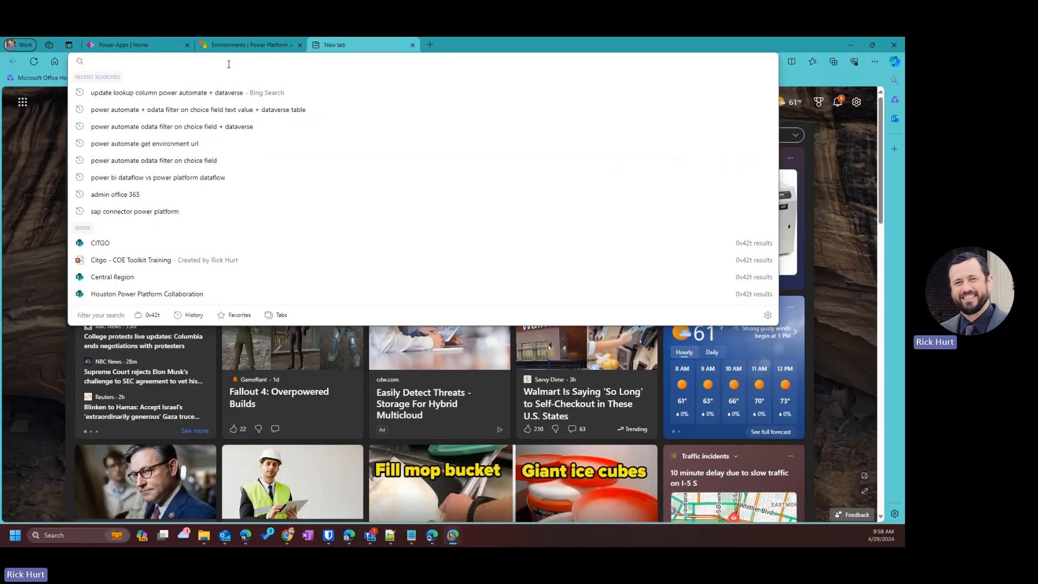
{"action": "type", "text": "make"}
{"action": "key", "text": "Return"}
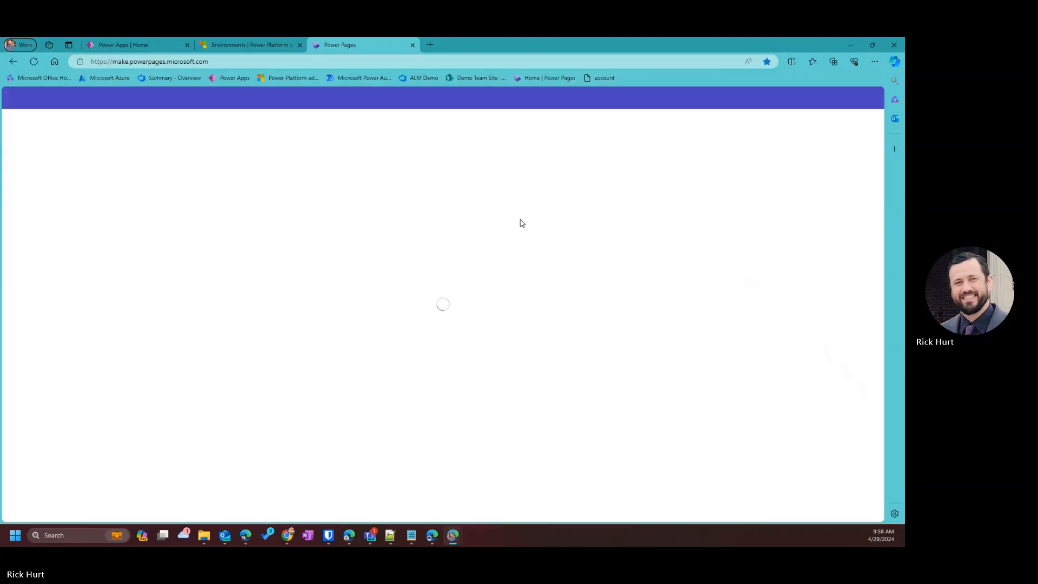
{"action": "left_click", "coordinate": [332, 61]}
{"action": "left_click", "coordinate": [306, 269]}
{"action": "left_click", "coordinate": [222, 79]}
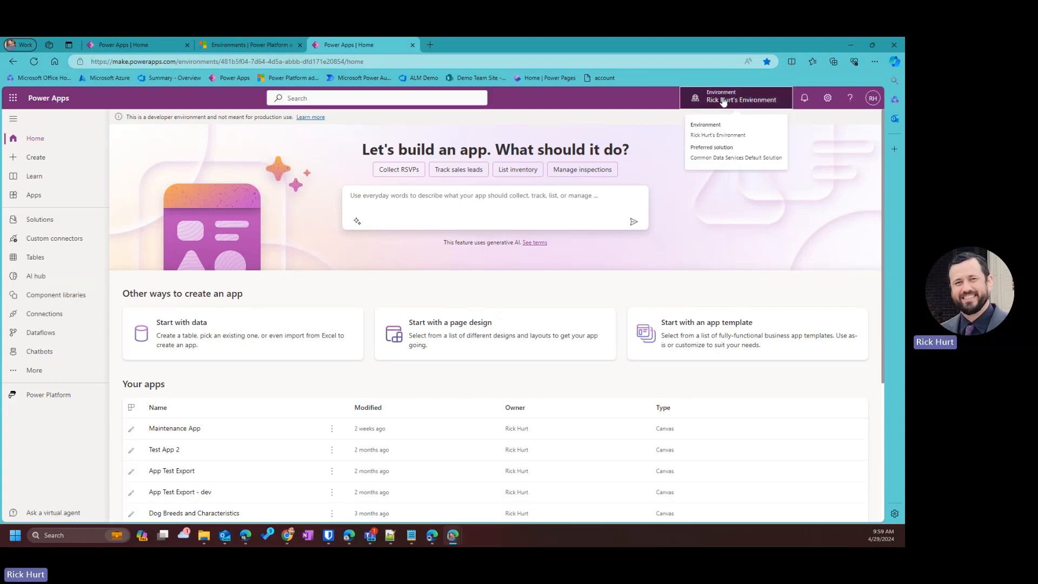
Switch Power Apps to the Tax Professionals Development environment.
{"action": "left_click", "coordinate": [724, 100]}
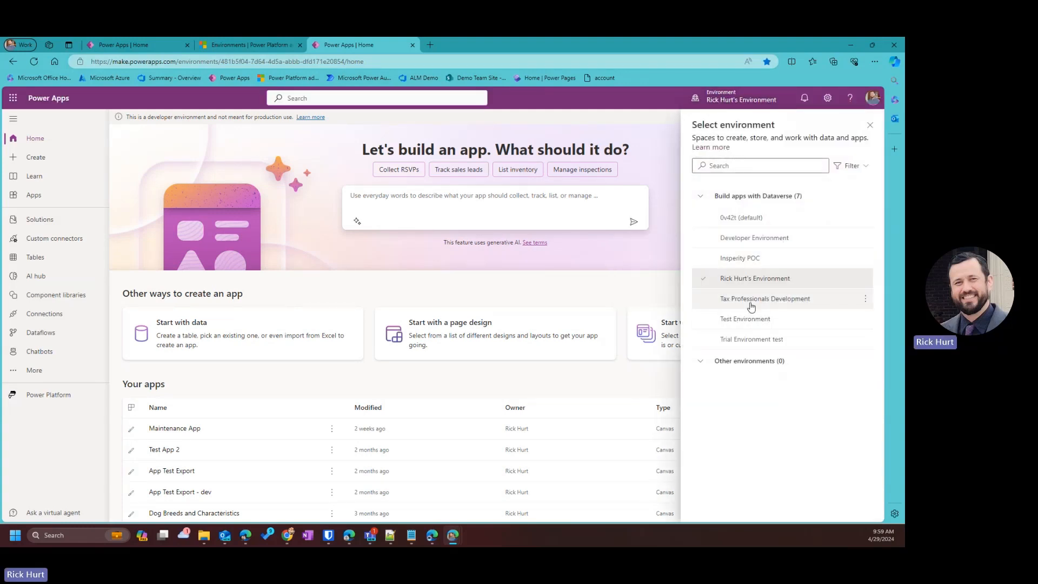
{"action": "mouse_move", "coordinate": [760, 305]}
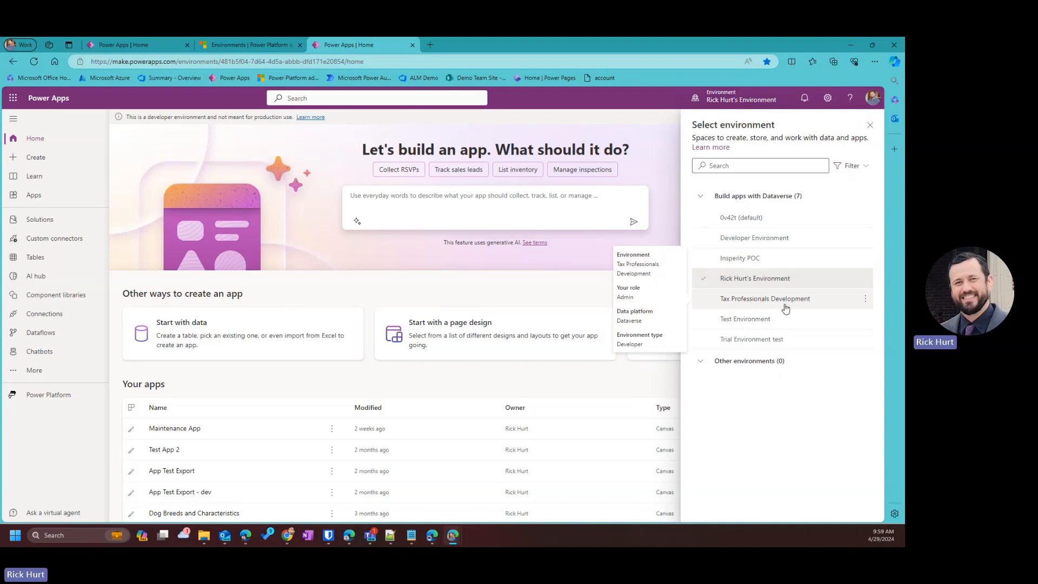
{"action": "left_click", "coordinate": [781, 305]}
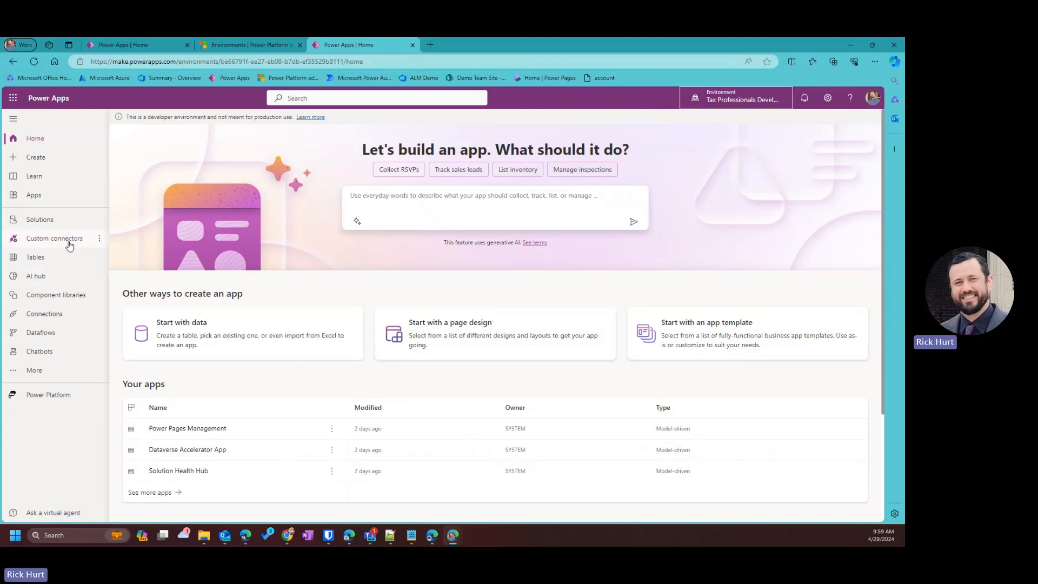
Start a new solution named 'Tax Professionals Questionnaire Solution' and begin a new publisher.
{"action": "left_click", "coordinate": [70, 221]}
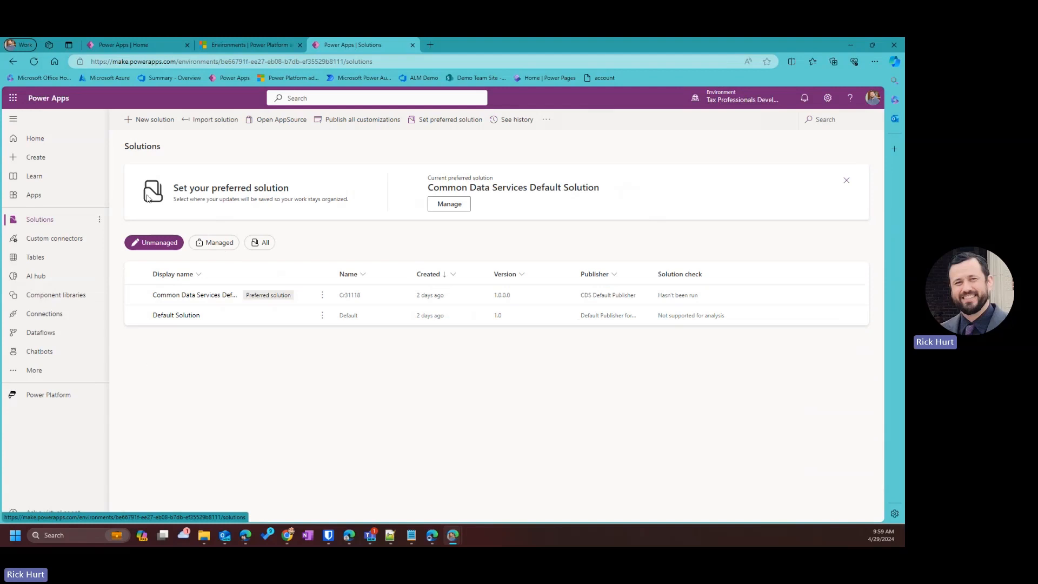
{"action": "left_click", "coordinate": [154, 120]}
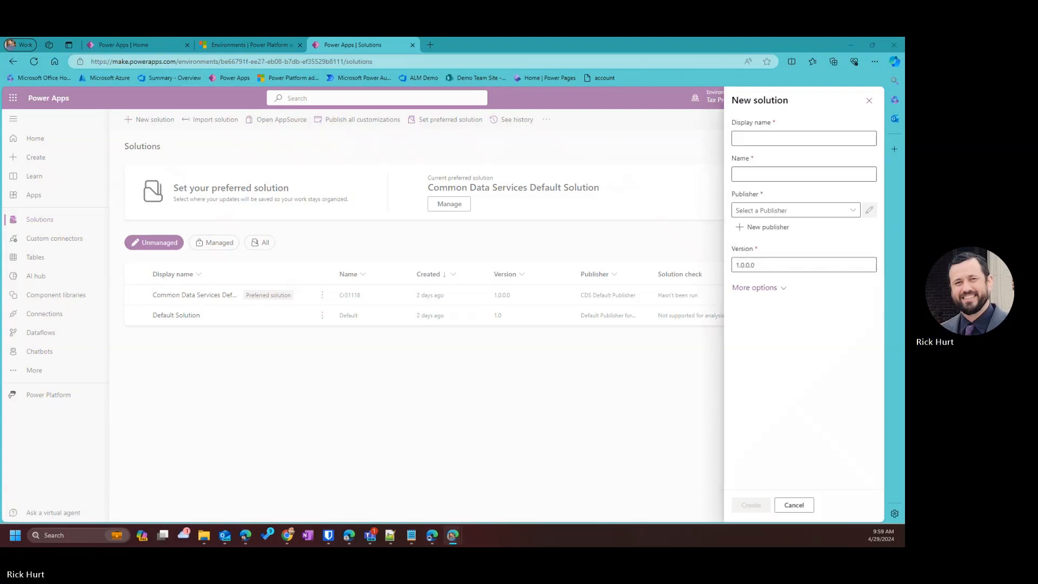
{"action": "left_click", "coordinate": [778, 139]}
{"action": "left_click", "coordinate": [777, 162]}
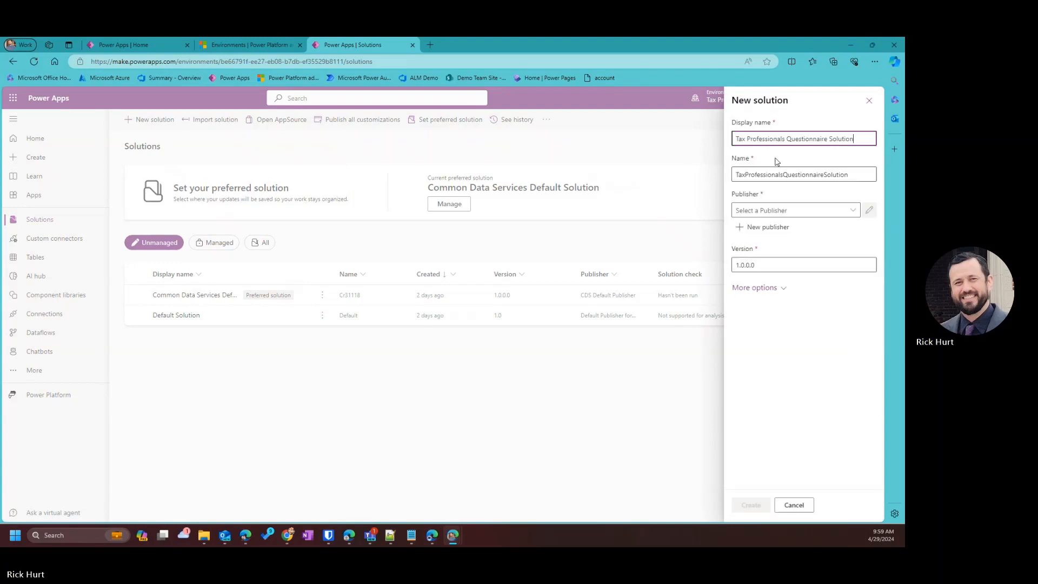
{"action": "left_click", "coordinate": [848, 208]}
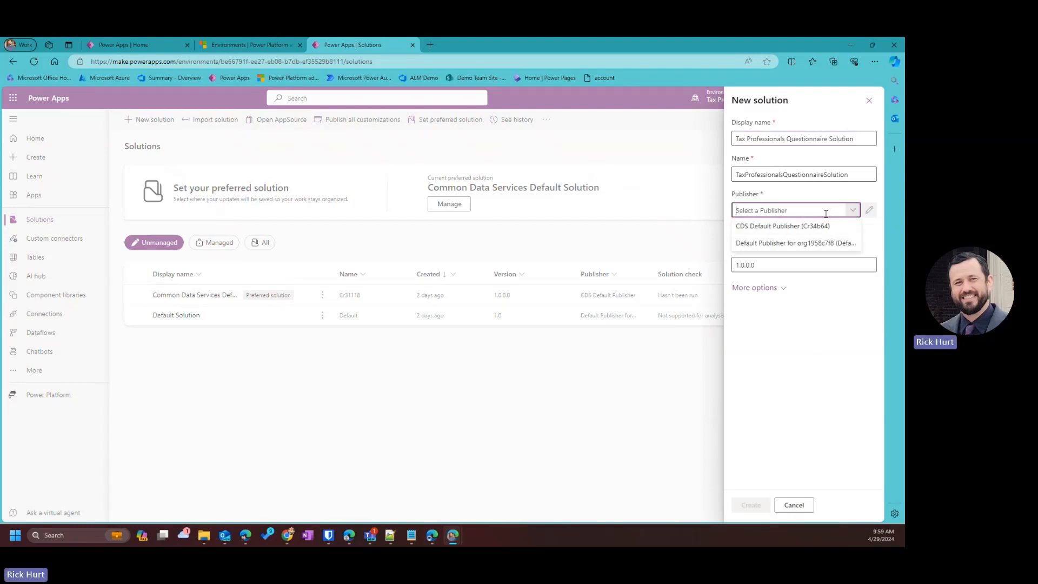
{"action": "scroll", "coordinate": [767, 232], "scroll_direction": "down", "scroll_amount": 1}
{"action": "left_click", "coordinate": [747, 229]}
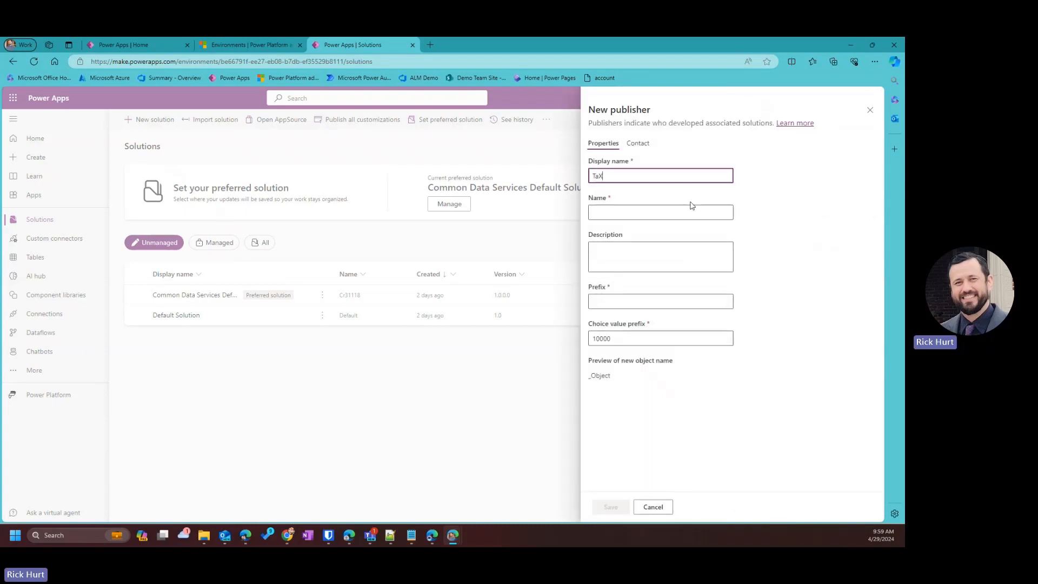
Enter a draft publisher display name, reuse it as the unique name, and set prefix tp.
{"action": "type", "text": "Tax"}
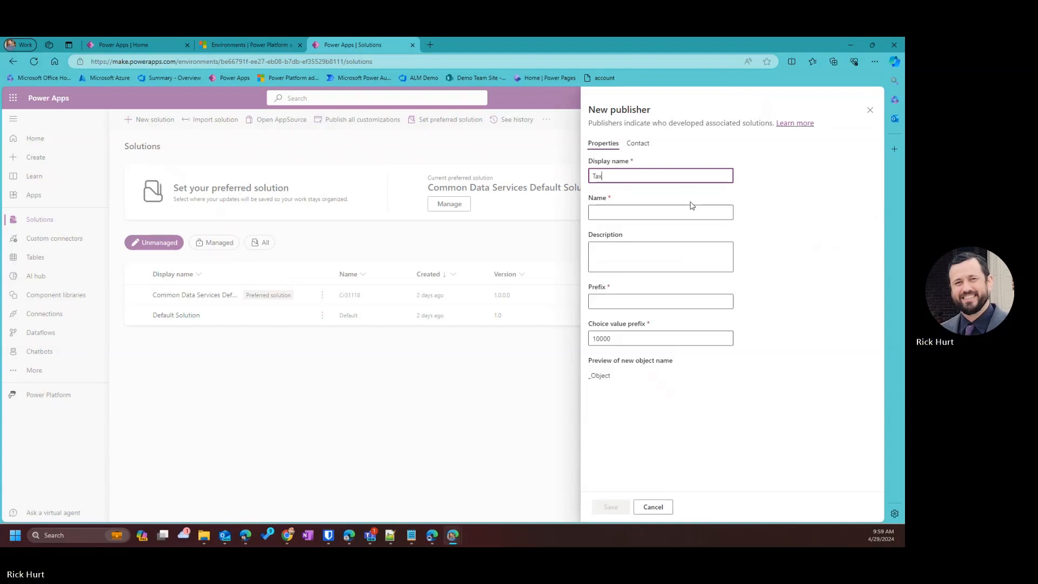
{"action": "type", "text": " Developers"}
{"action": "left_click", "coordinate": [638, 212]}
{"action": "left_click", "coordinate": [639, 174]}
{"action": "key", "text": "ctrl+a"}
{"action": "key", "text": "ctrl+c"}
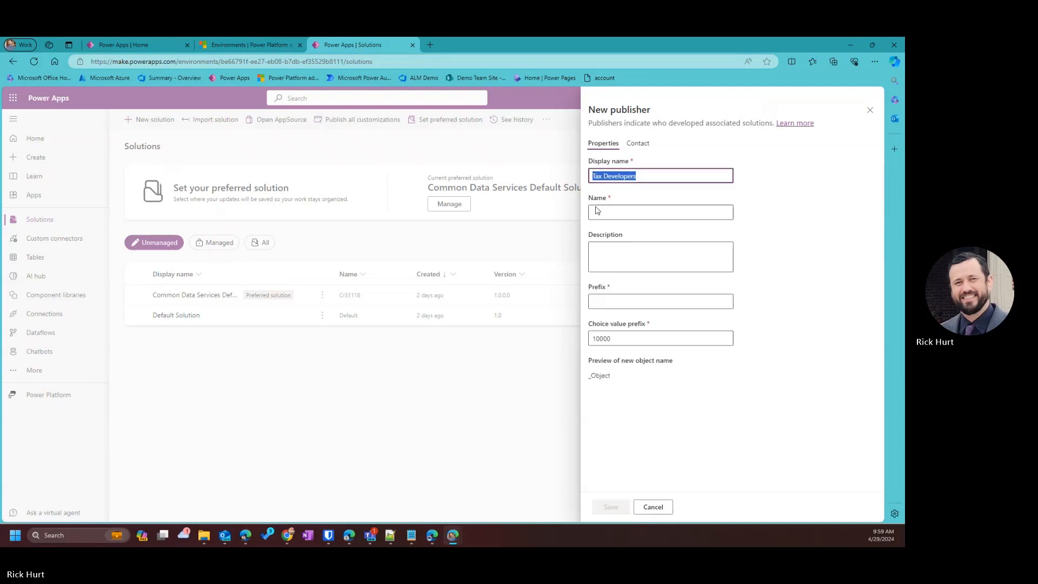
{"action": "left_click", "coordinate": [599, 212]}
{"action": "key", "text": "ctrl+v"}
{"action": "left_click", "coordinate": [763, 282]}
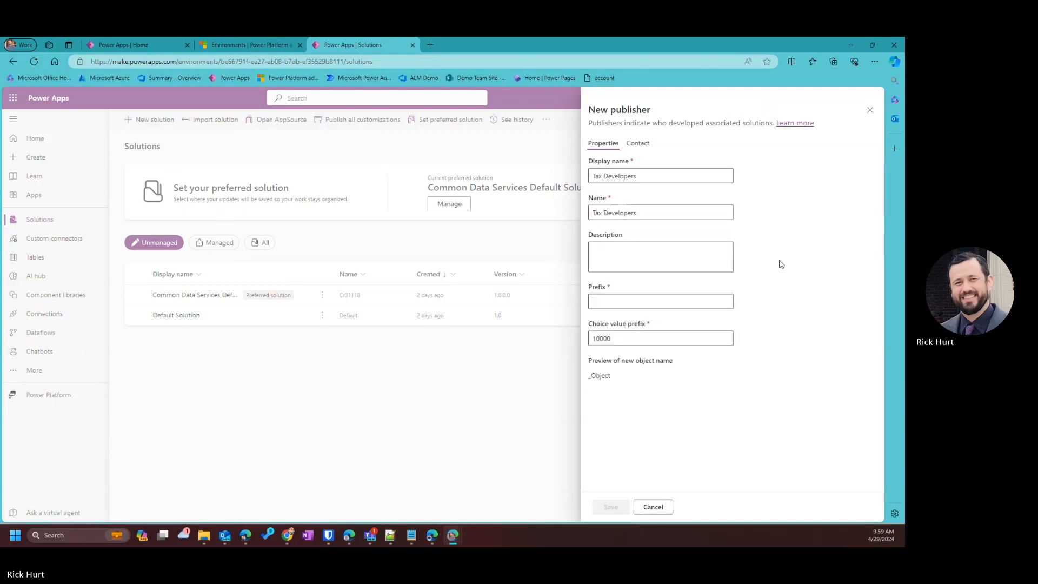
{"action": "left_click", "coordinate": [637, 301]}
{"action": "type", "text": "t"}
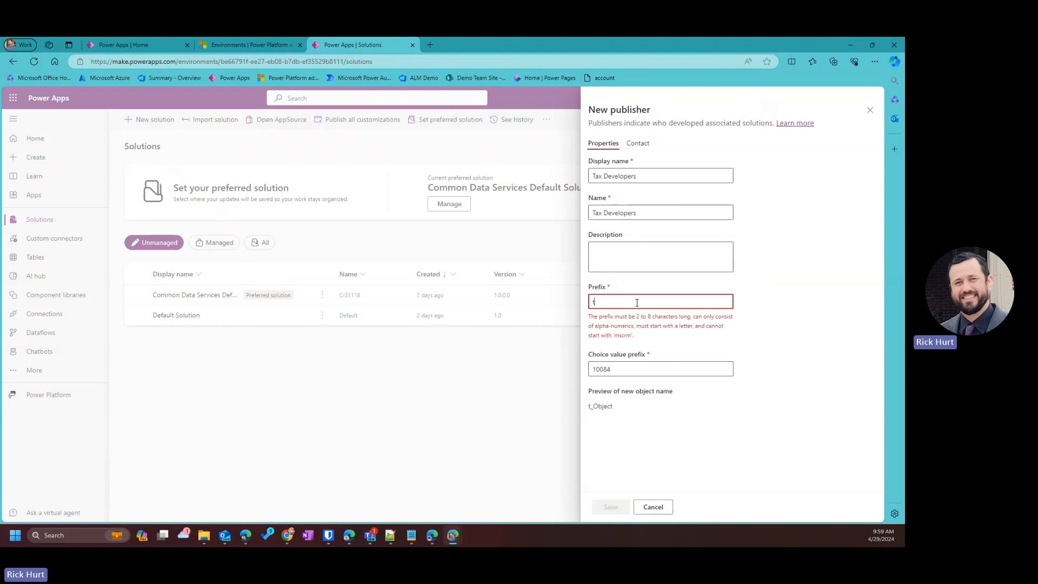
{"action": "type", "text": "p"}
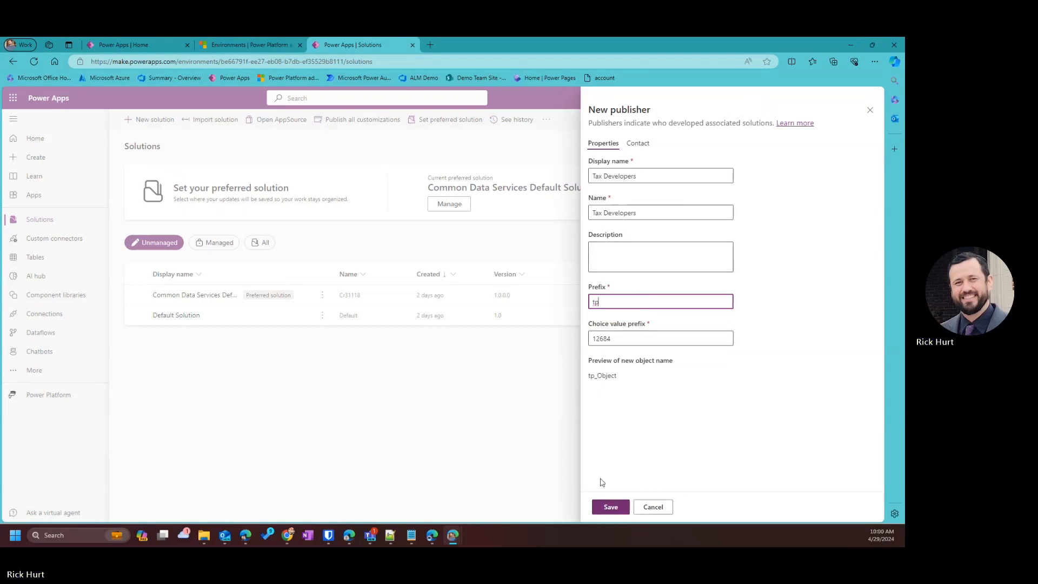
Change the publisher display name to 'Tax Professionals' and copy it into the unique name.
{"action": "left_click_drag", "start_coordinate": [646, 176], "coordinate": [605, 176]}
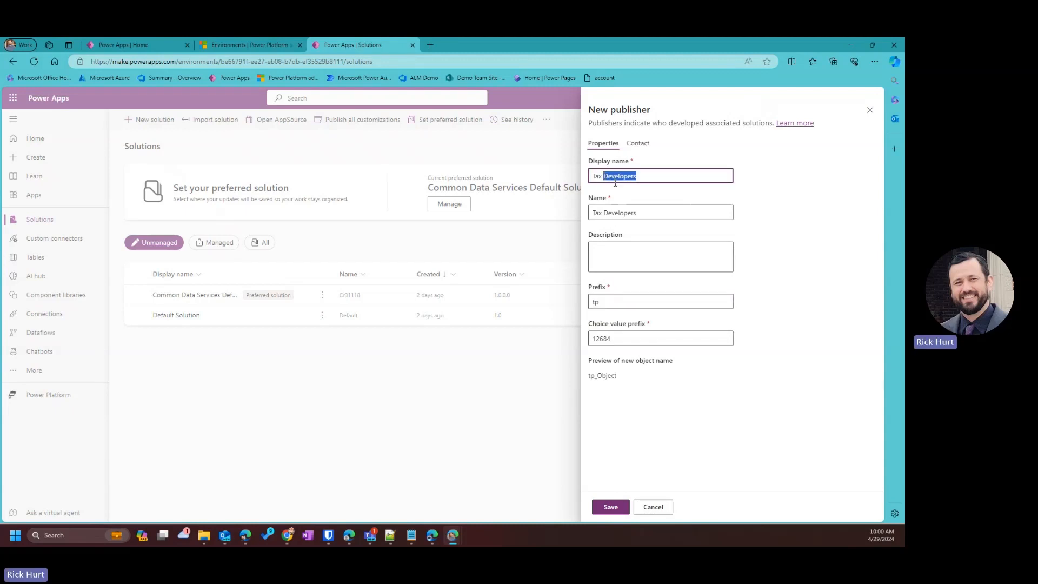
{"action": "type", "text": "Professionals"}
{"action": "left_click_drag", "start_coordinate": [662, 178], "coordinate": [510, 185]}
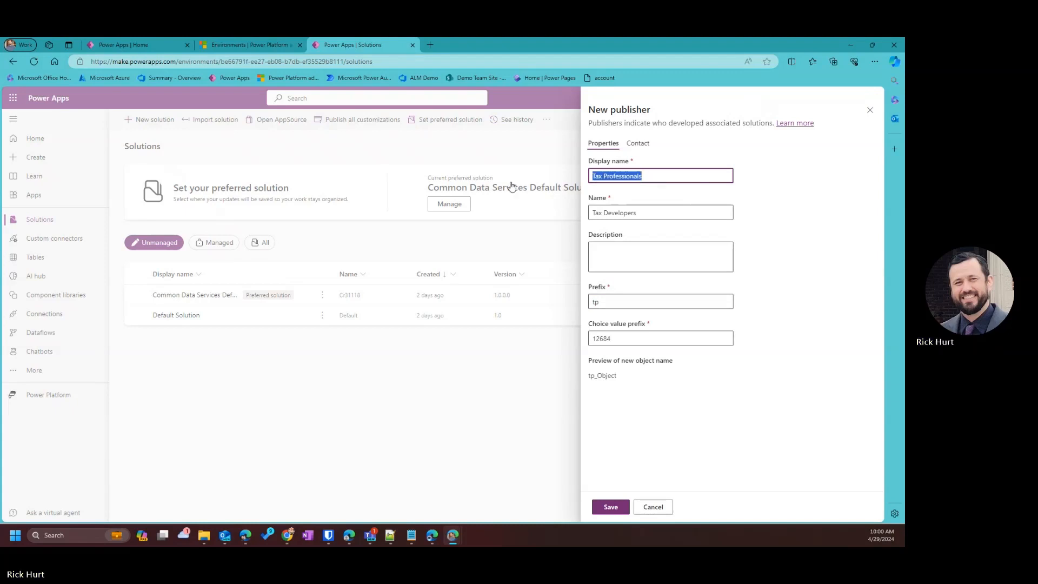
{"action": "left_click", "coordinate": [646, 213]}
{"action": "key", "text": "ctrl+a"}
{"action": "key", "text": "ctrl+v"}
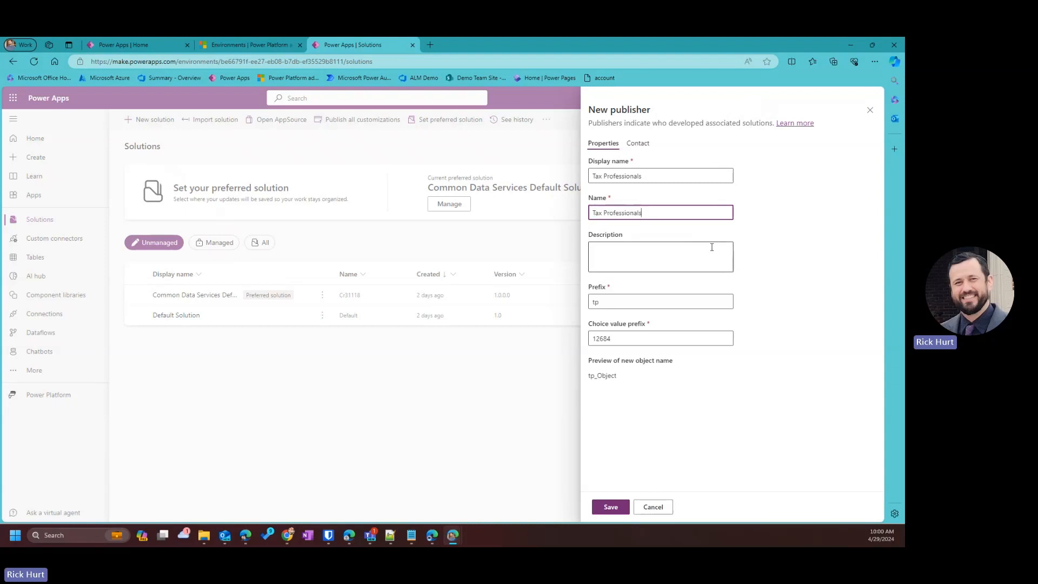
{"action": "left_click", "coordinate": [599, 300]}
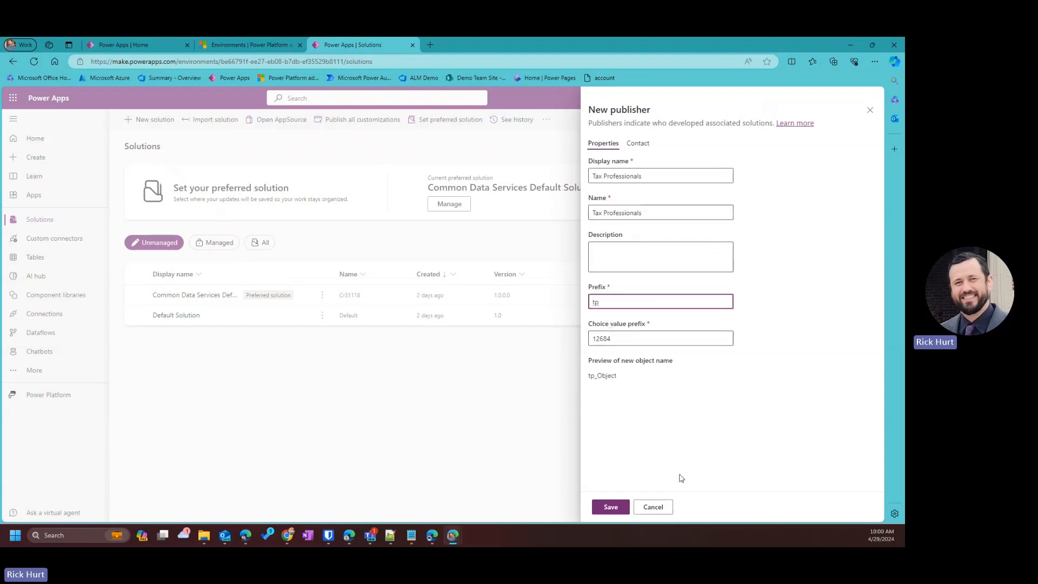
Save the publisher, removing the space from the unique name to clear the error.
{"action": "left_click", "coordinate": [611, 508]}
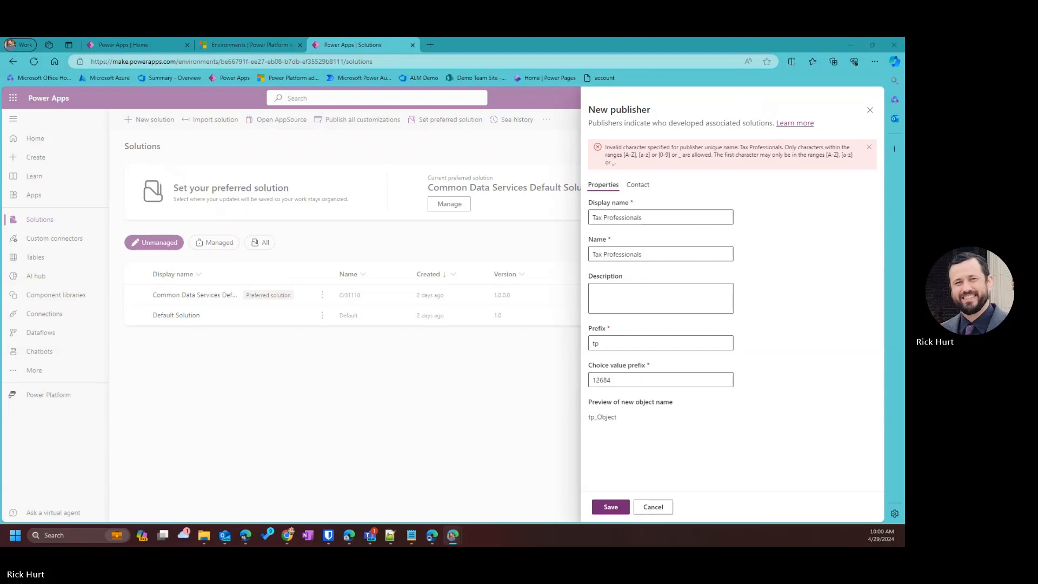
{"action": "left_click", "coordinate": [604, 217]}
{"action": "left_click", "coordinate": [606, 254]}
{"action": "key", "text": "BackSpace"}
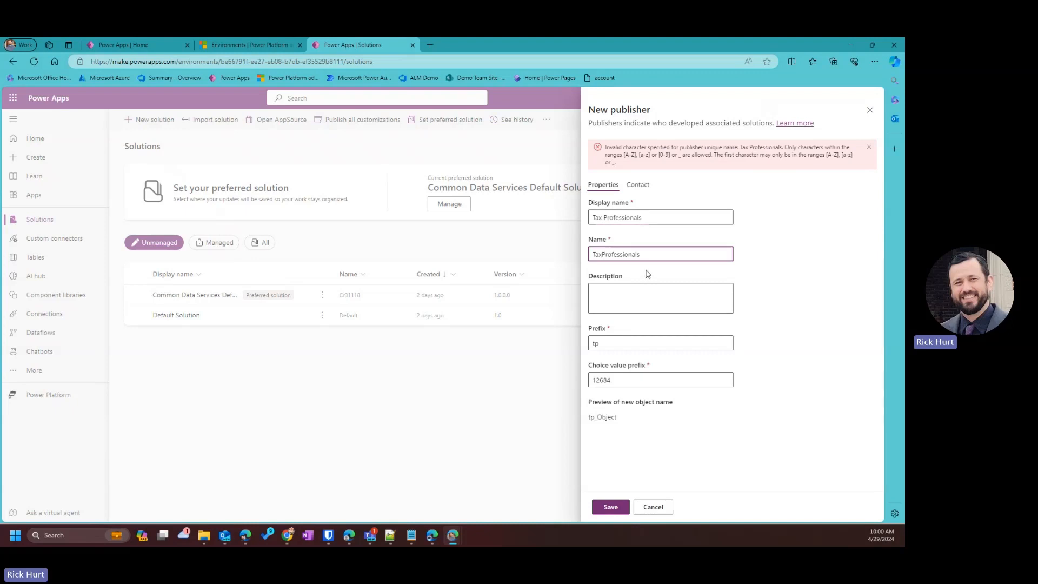
{"action": "left_click", "coordinate": [612, 508]}
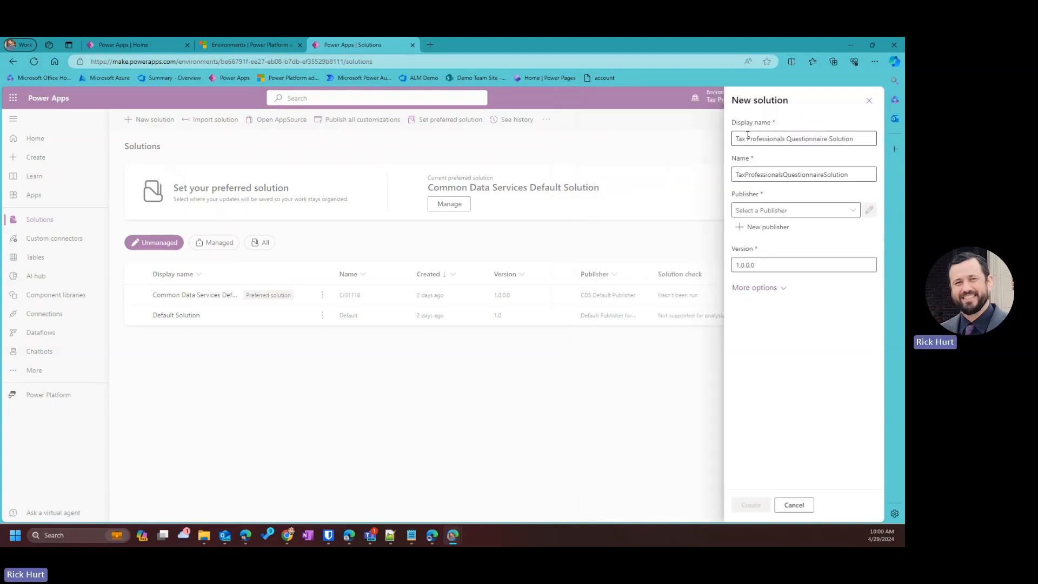
Select the Tax Professionals publisher and create the Tax Professionals Questionnaire Solution.
{"action": "left_click", "coordinate": [853, 211]}
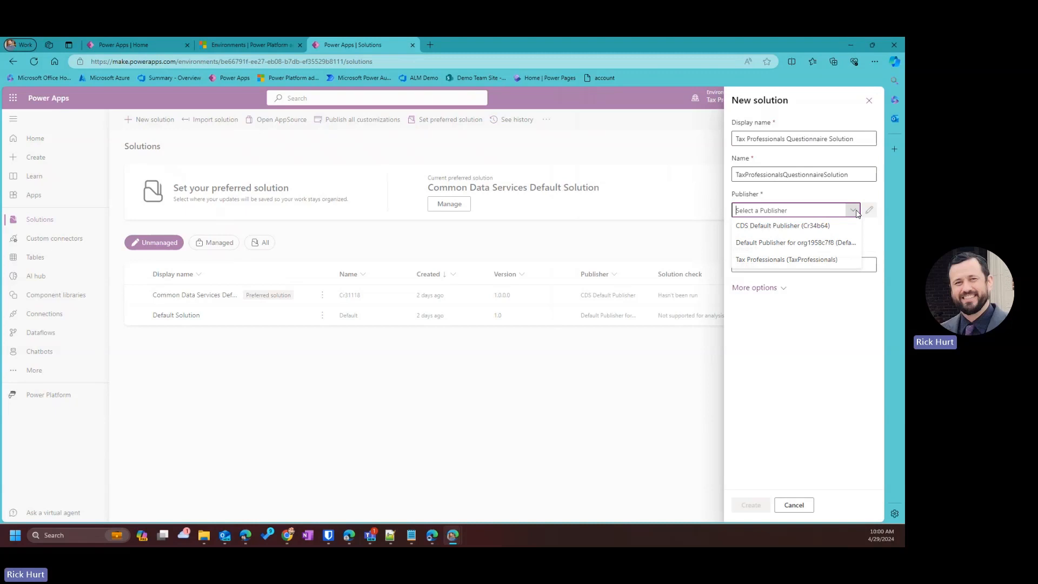
{"action": "left_click", "coordinate": [751, 260]}
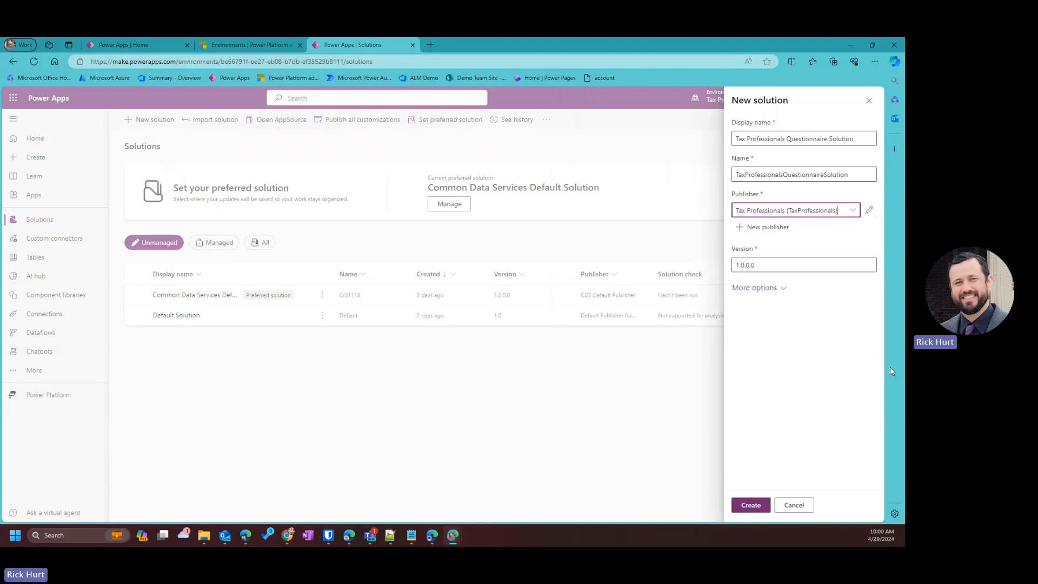
{"action": "left_click", "coordinate": [756, 505]}
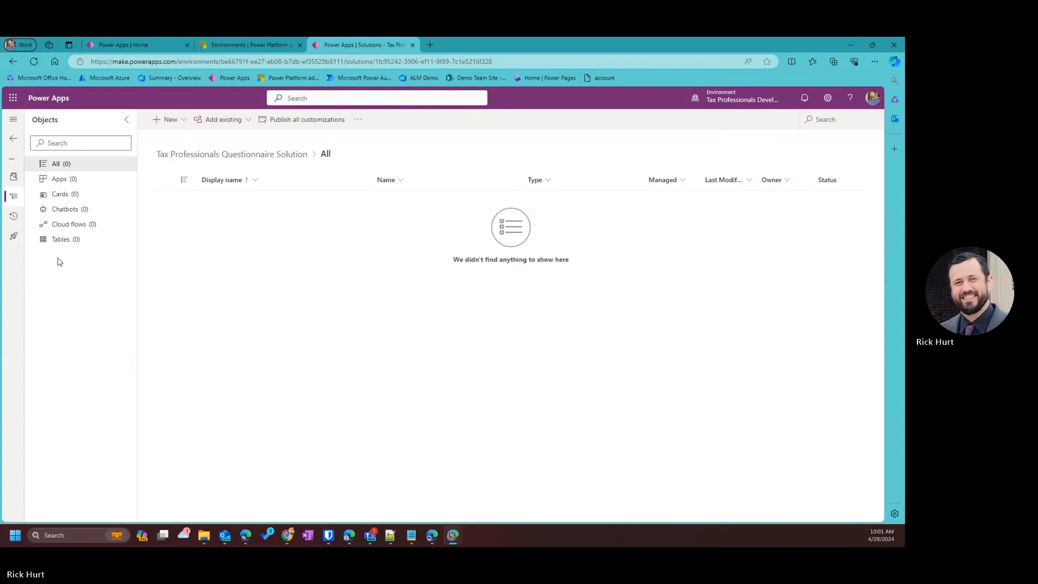
Choose New > Table > New to get a blank New table panel.
{"action": "left_click", "coordinate": [172, 119]}
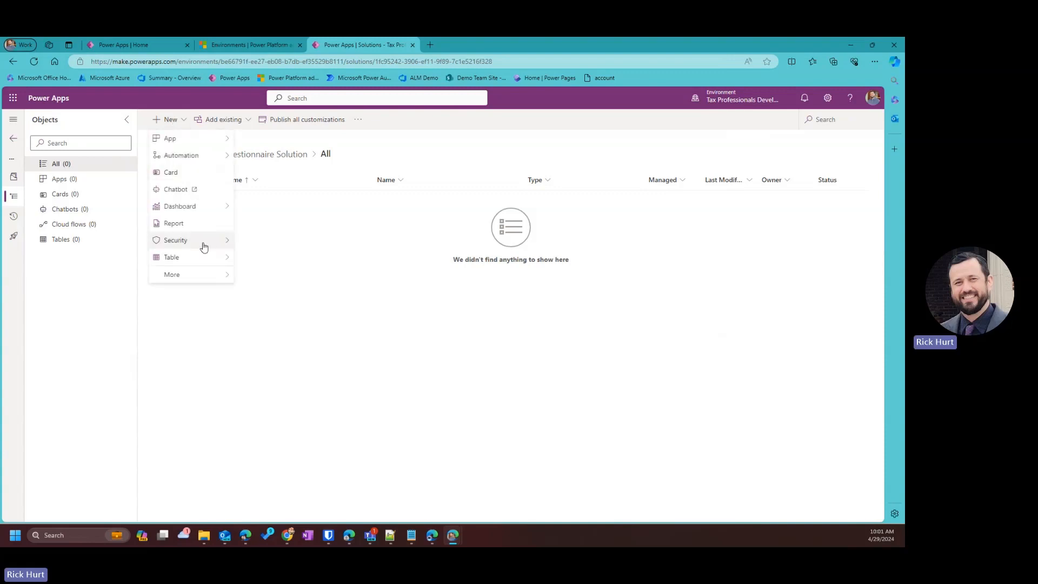
{"action": "mouse_move", "coordinate": [184, 142]}
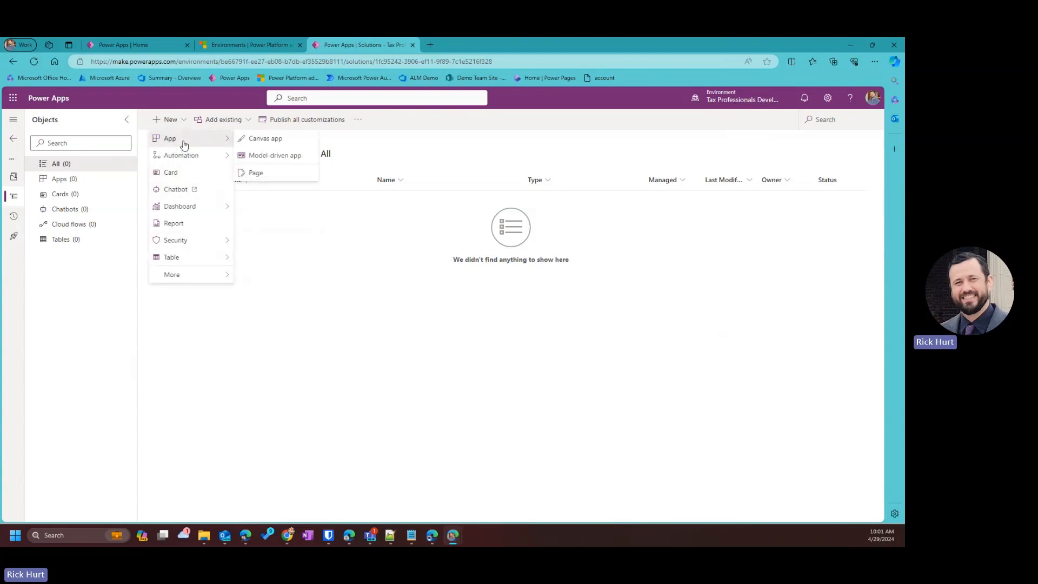
{"action": "mouse_move", "coordinate": [180, 281]}
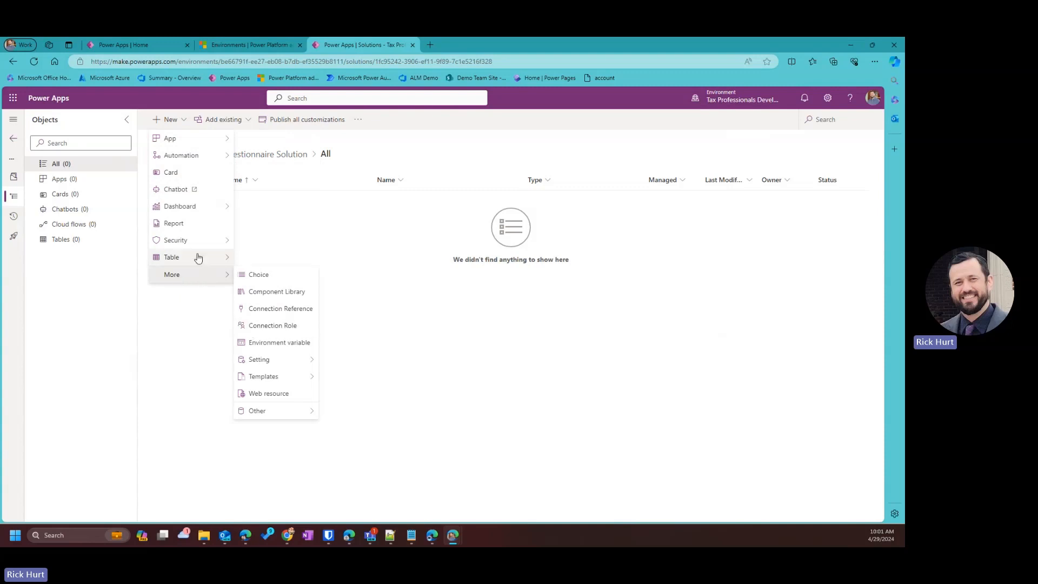
{"action": "mouse_move", "coordinate": [197, 257]}
{"action": "left_click", "coordinate": [283, 262]}
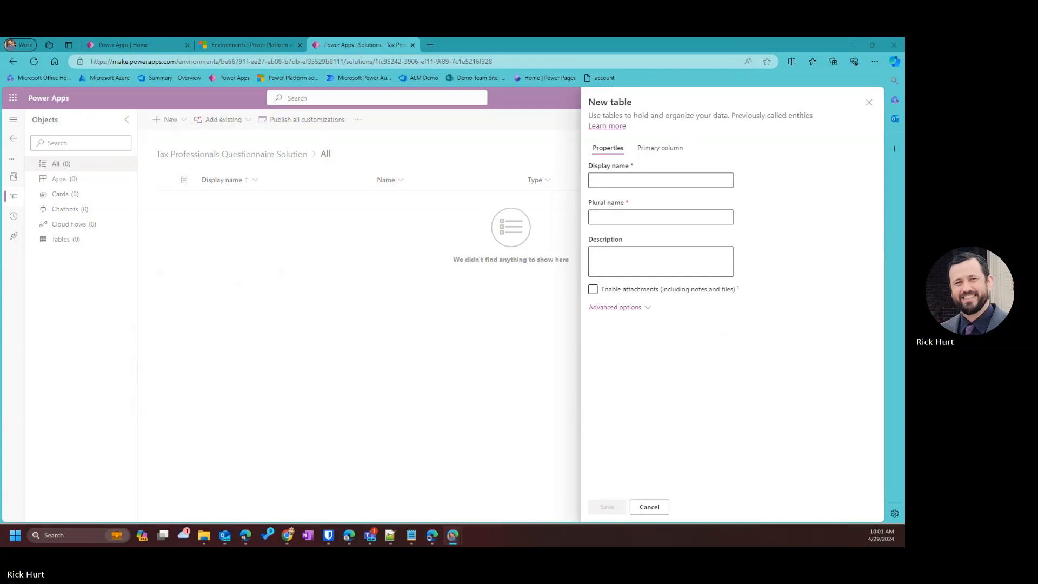
Name the table 'Comptrollers' and paste in its description.
{"action": "left_click", "coordinate": [618, 178]}
{"action": "type", "text": "Comptrollers"}
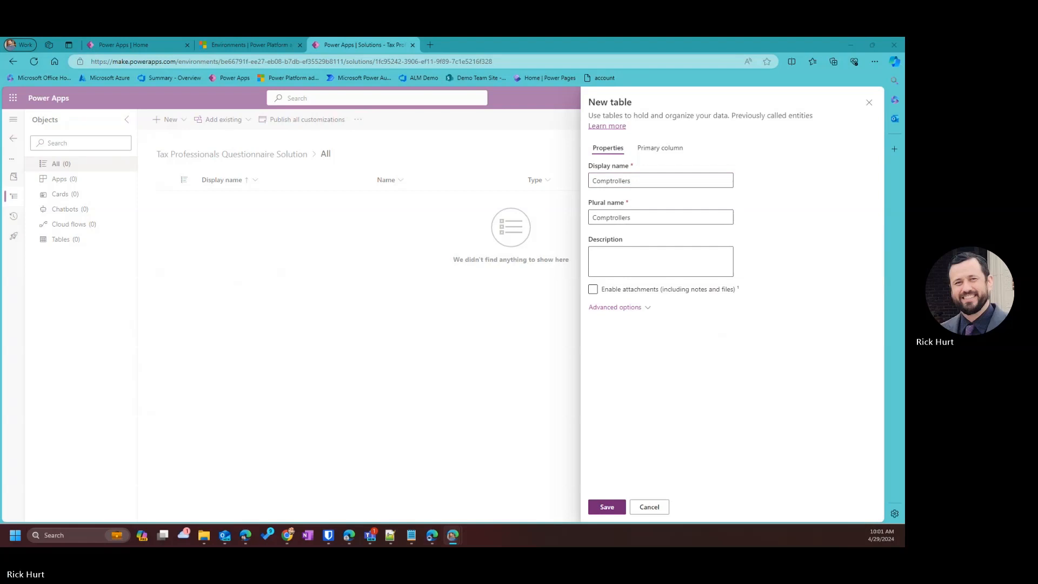
{"action": "left_click", "coordinate": [644, 274]}
{"action": "type", "text": "Information regarding the comptrollers who answer questionnaires"}
{"action": "left_click", "coordinate": [651, 291]}
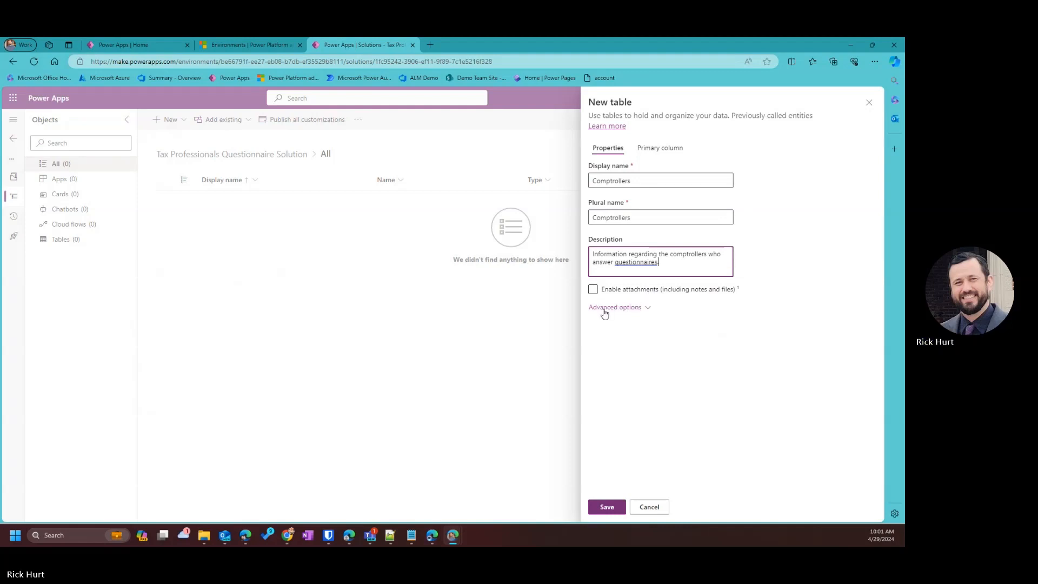
Under Advanced options, turn on Audit changes to its data.
{"action": "left_click", "coordinate": [636, 308]}
{"action": "scroll", "coordinate": [703, 332], "scroll_direction": "down", "scroll_amount": 2}
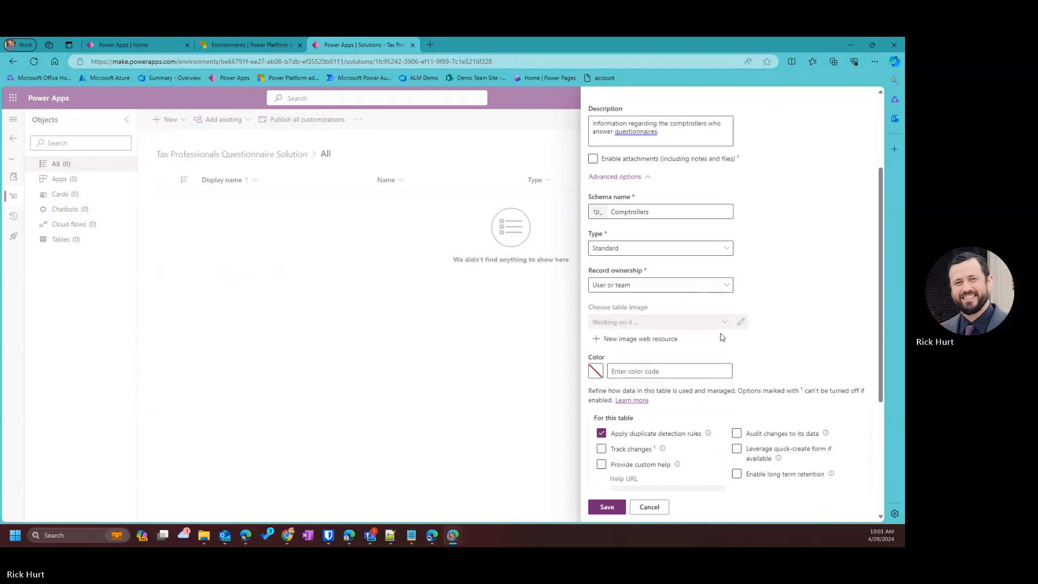
{"action": "scroll", "coordinate": [726, 336], "scroll_direction": "down", "scroll_amount": 1}
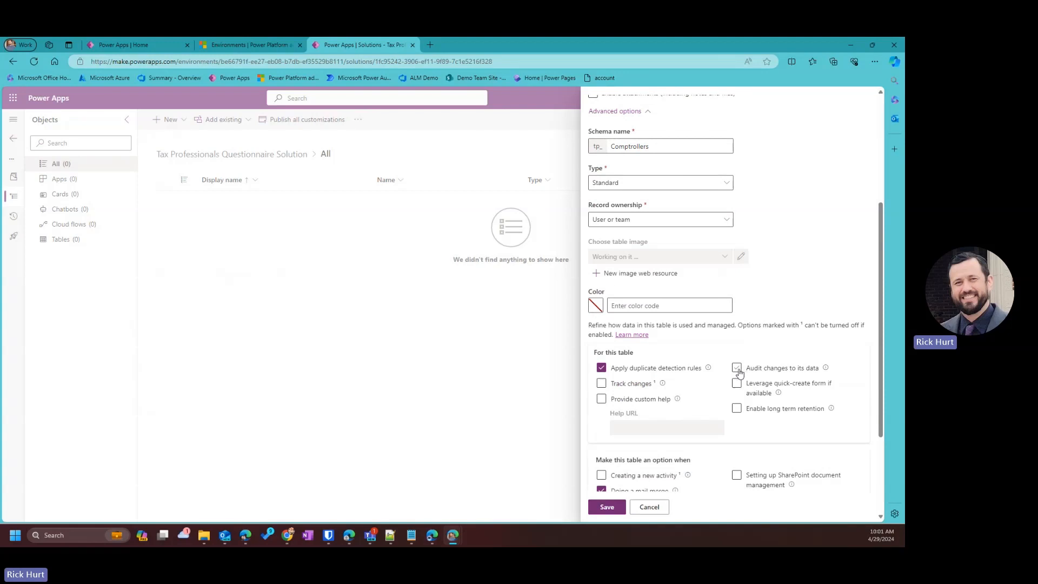
{"action": "left_click", "coordinate": [737, 369]}
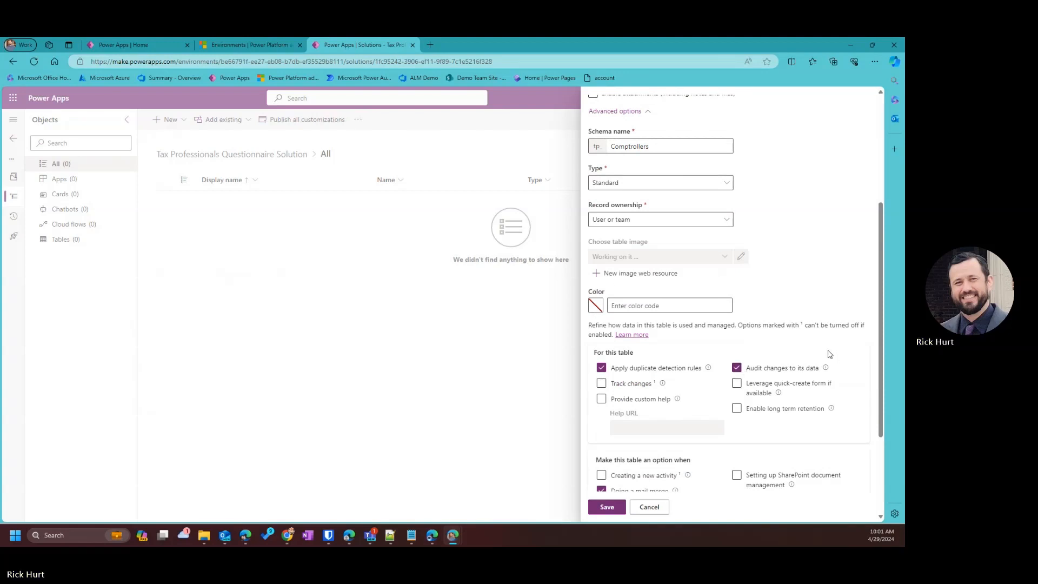
{"action": "scroll", "coordinate": [800, 338], "scroll_direction": "down", "scroll_amount": 2}
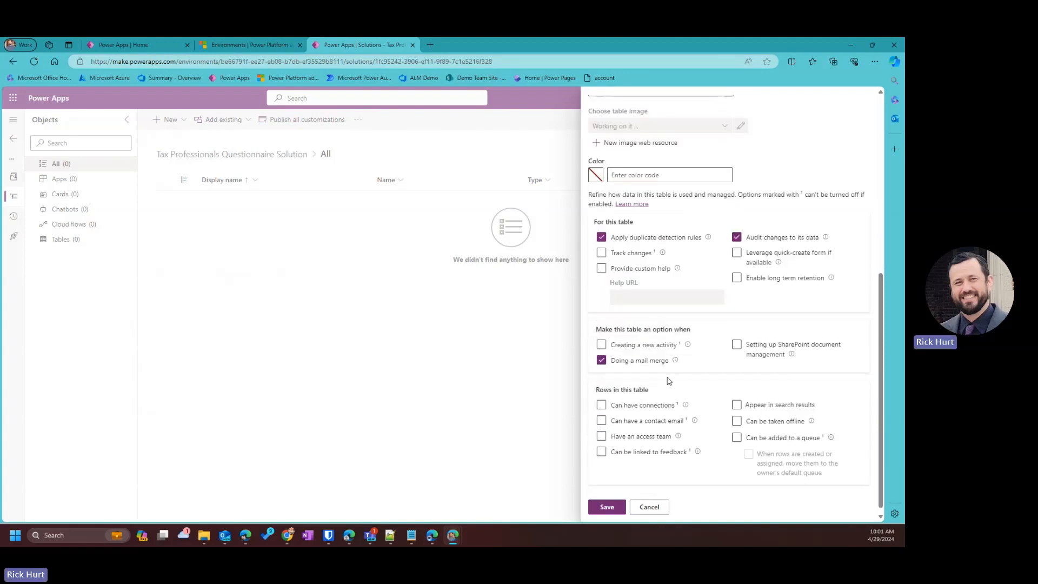
{"action": "scroll", "coordinate": [668, 381], "scroll_direction": "down", "scroll_amount": 1}
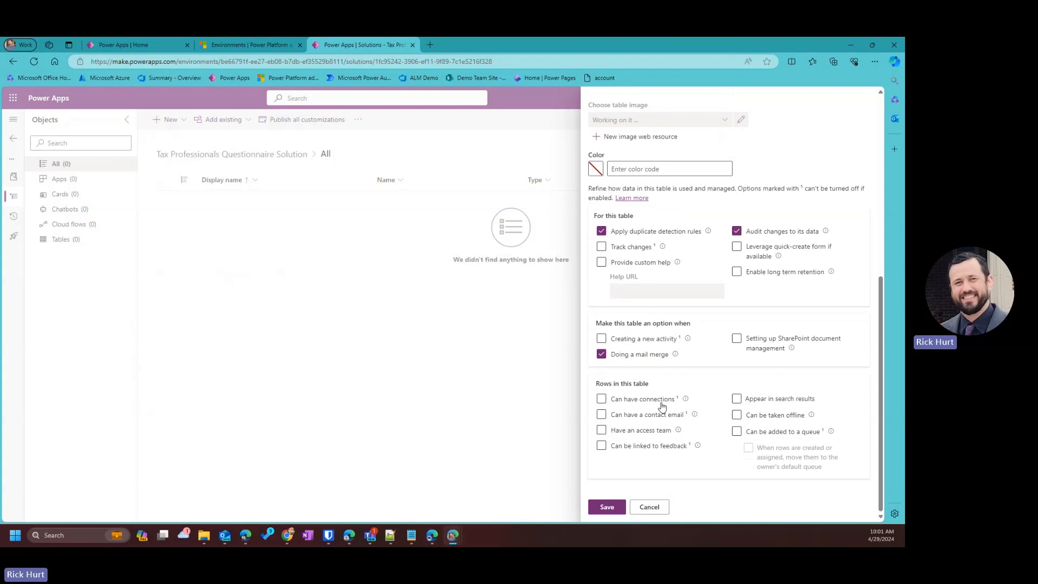
Save the Comptrollers table and view its Columns list under Schema.
{"action": "left_click", "coordinate": [605, 508]}
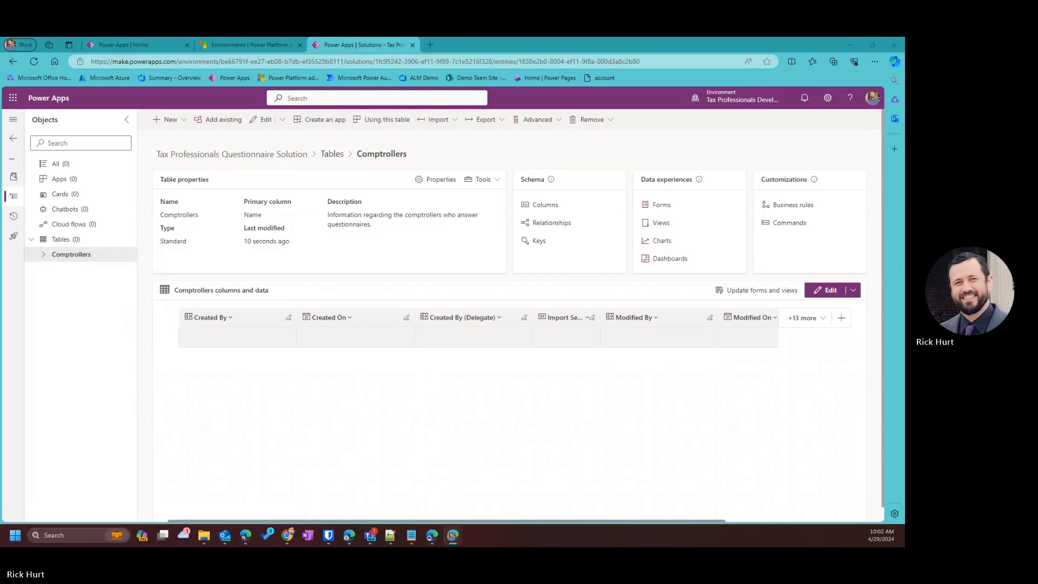
{"action": "left_click", "coordinate": [542, 209]}
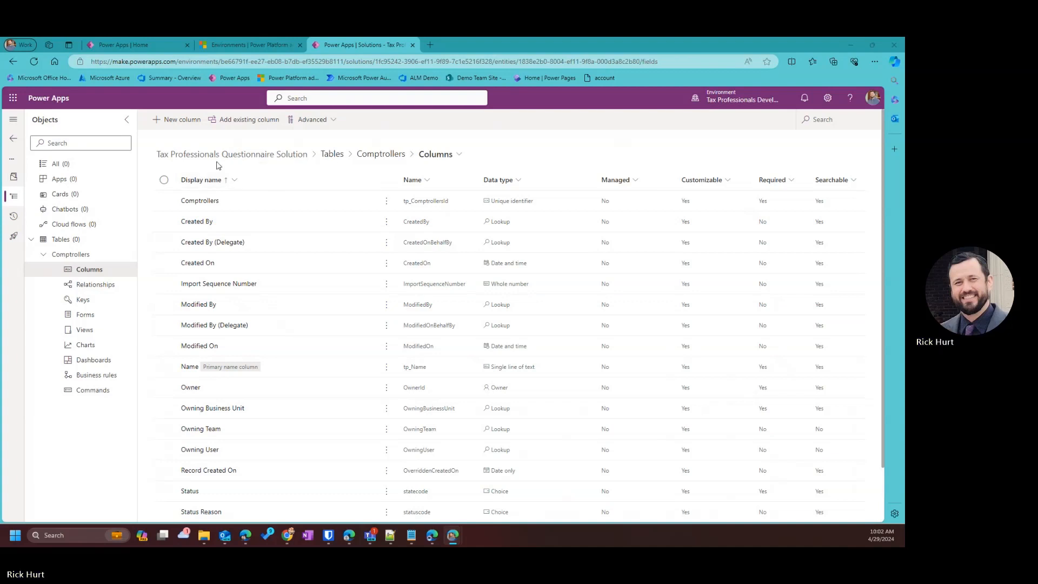
Add a new column named 'E-mail' described as "Comptroller's e-mail address".
{"action": "left_click", "coordinate": [170, 119]}
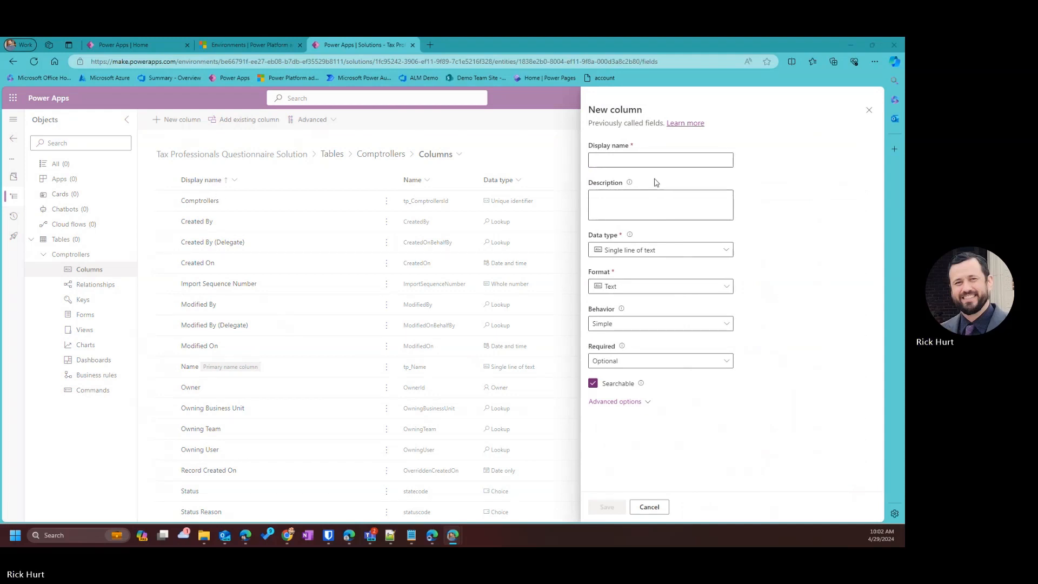
{"action": "left_click", "coordinate": [671, 158]}
{"action": "type", "text": "E-mail"}
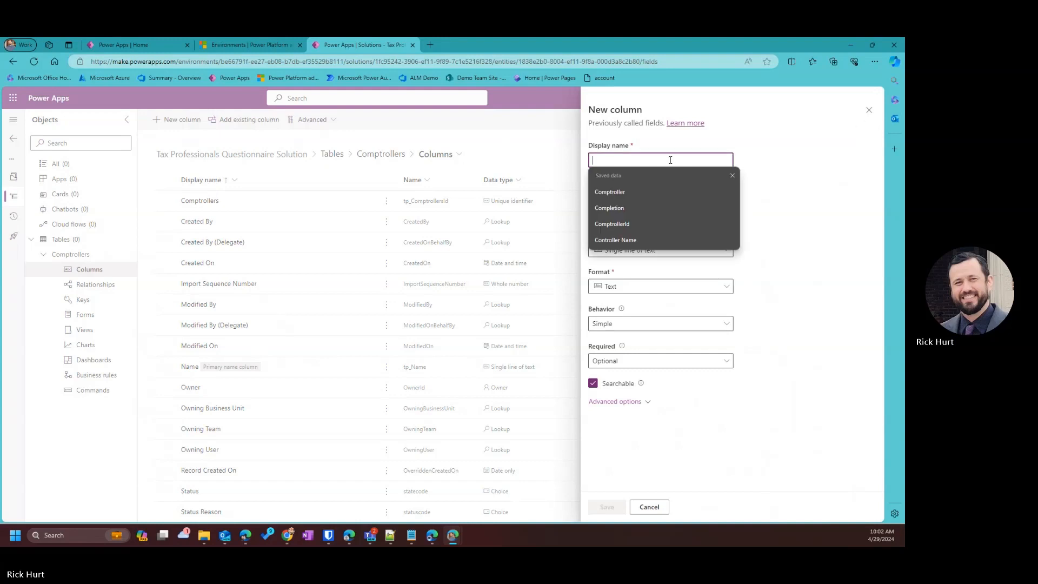
{"action": "left_click", "coordinate": [811, 187]}
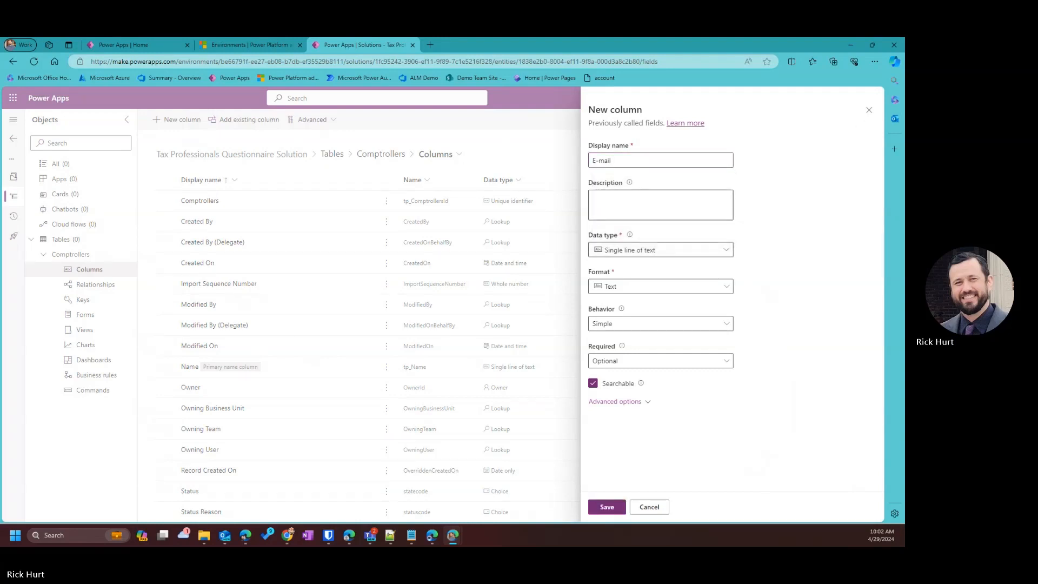
{"action": "left_click", "coordinate": [643, 197]}
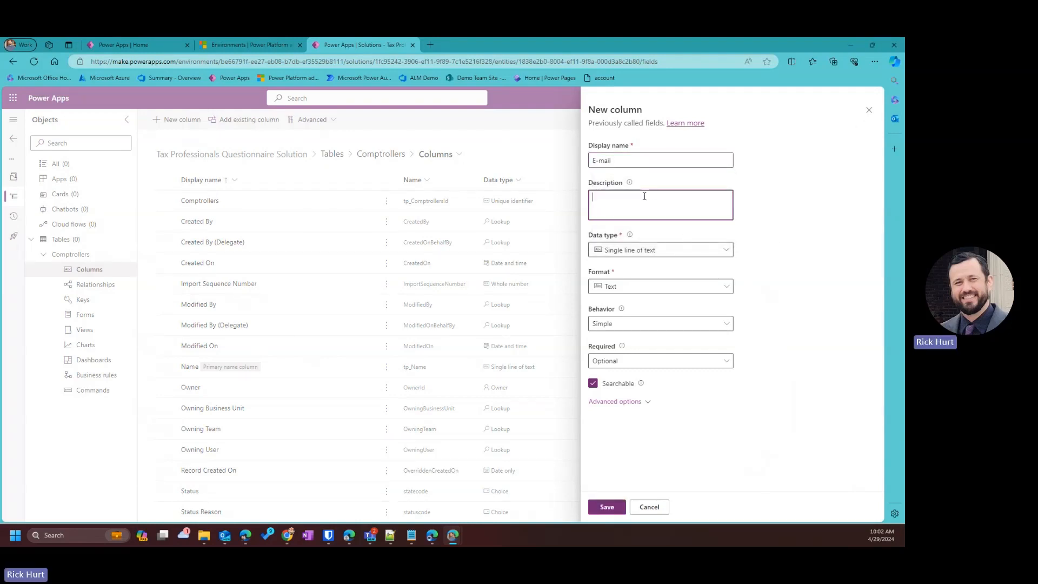
{"action": "type", "text": "Comptroller's e-mail address"}
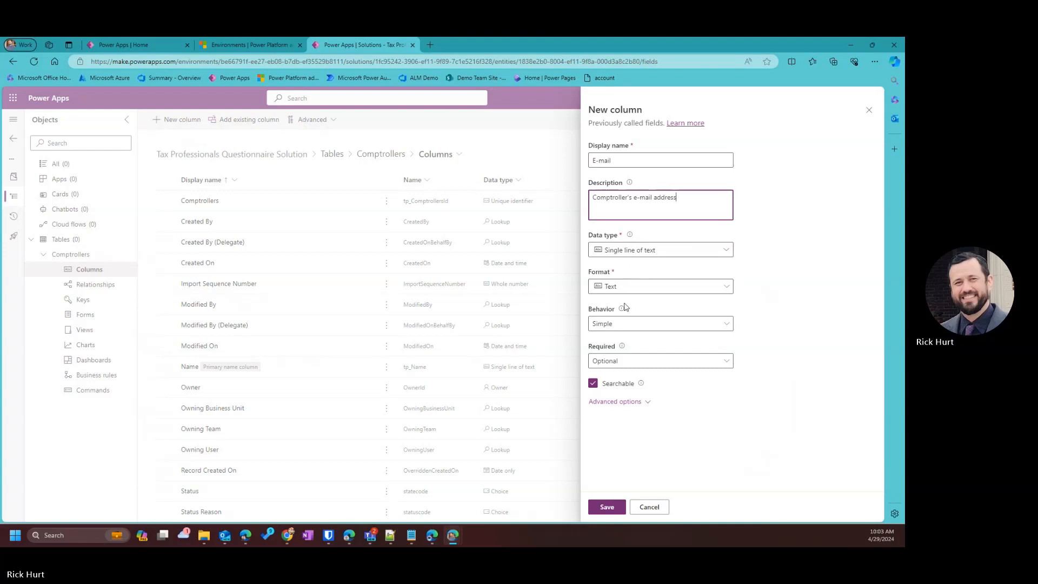
Keep it Optional, set its format to Email, and save the column.
{"action": "left_click", "coordinate": [651, 360]}
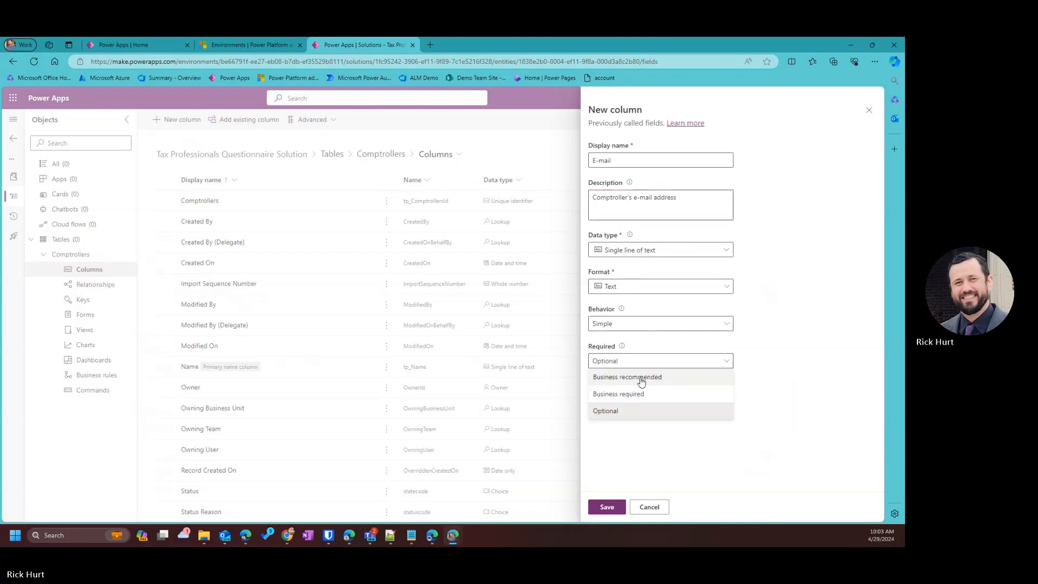
{"action": "left_click", "coordinate": [622, 363]}
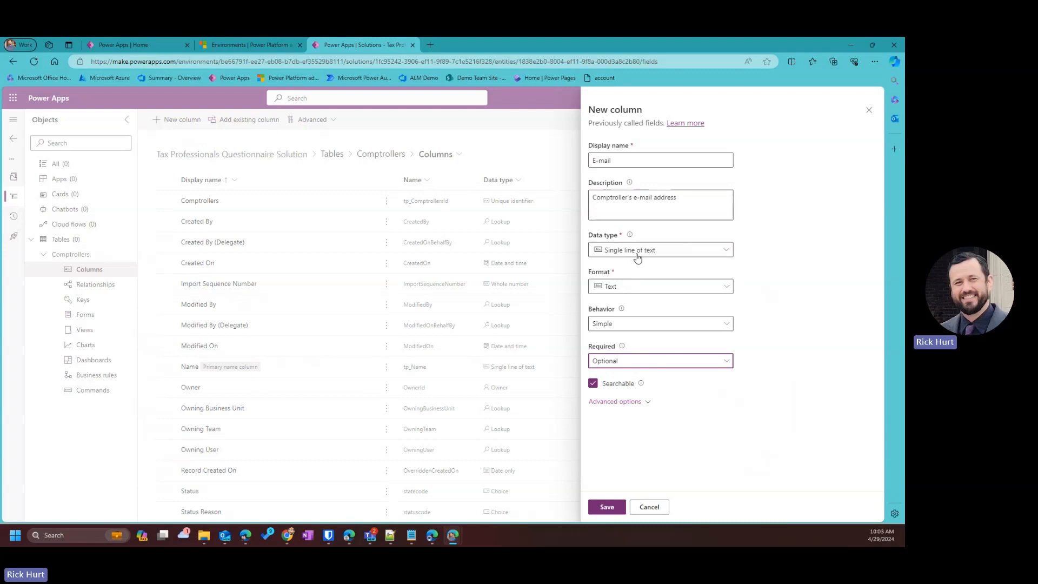
{"action": "left_click", "coordinate": [609, 288]}
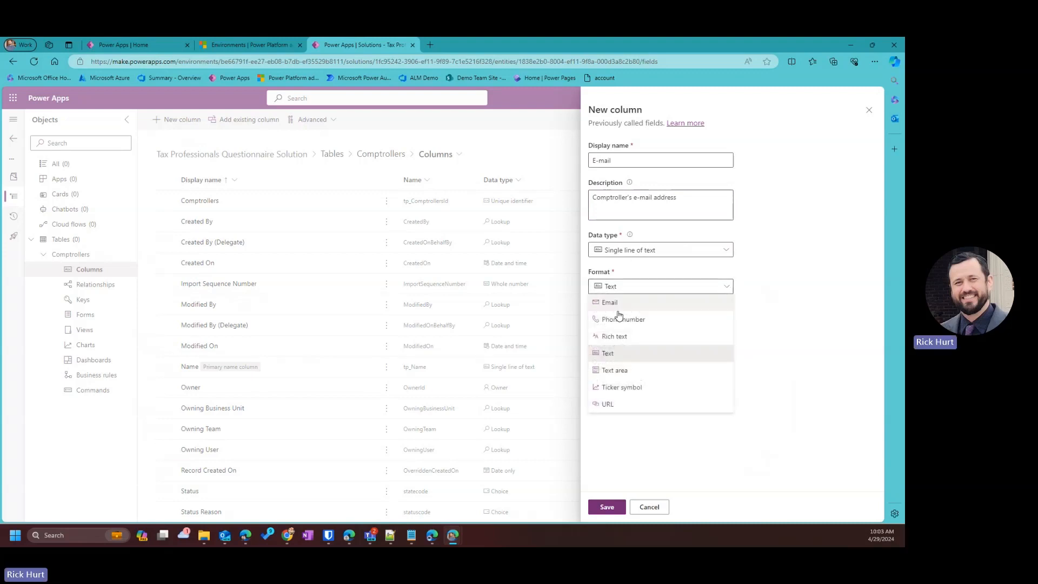
{"action": "left_click", "coordinate": [618, 310]}
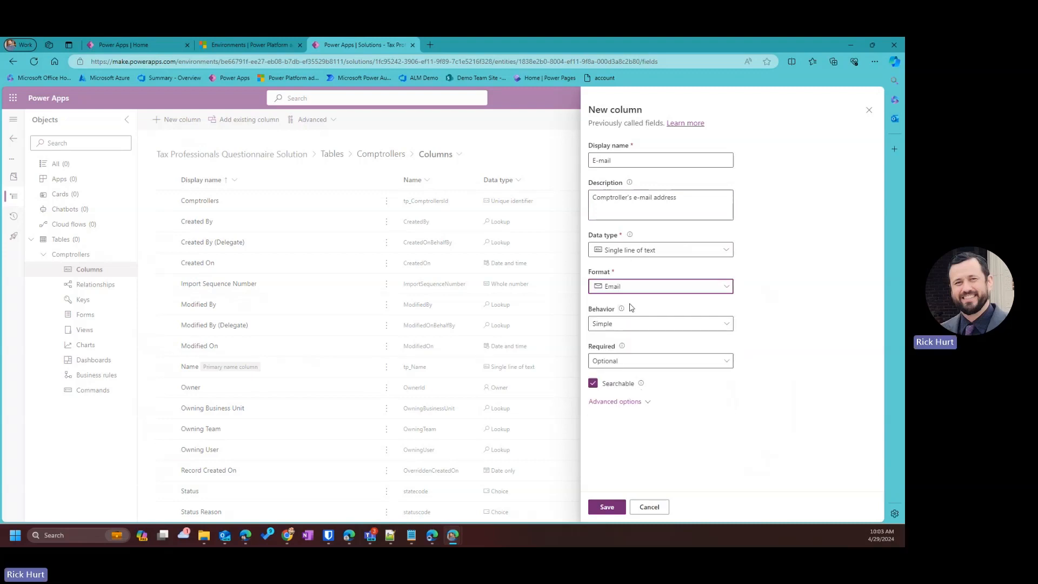
{"action": "left_click", "coordinate": [606, 507]}
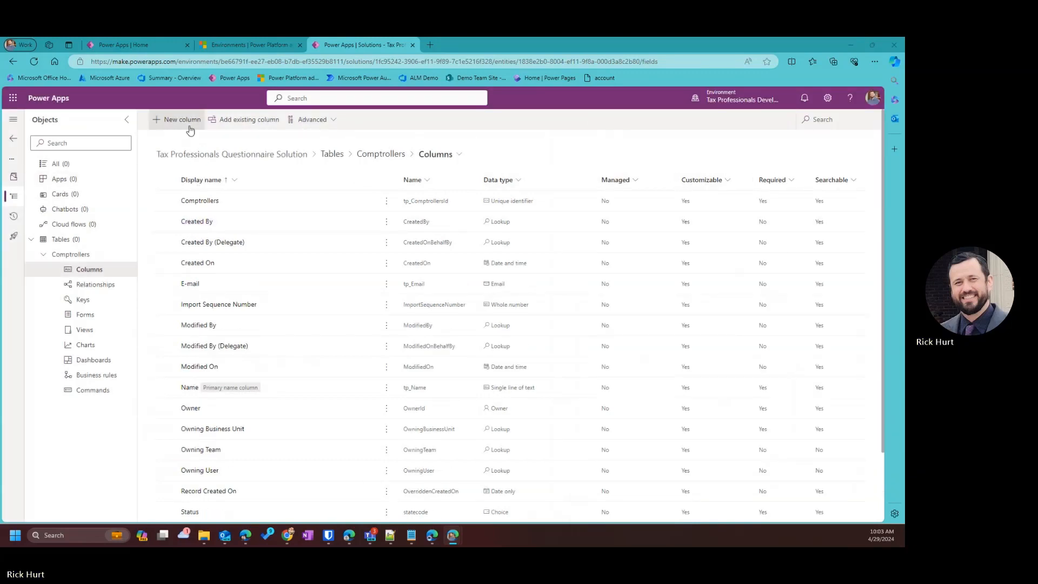
Filter Comptrollers columns by 'tp' and start a new Location column described 'Location of Comptroller'.
{"action": "left_click", "coordinate": [824, 120]}
{"action": "type", "text": "tp"}
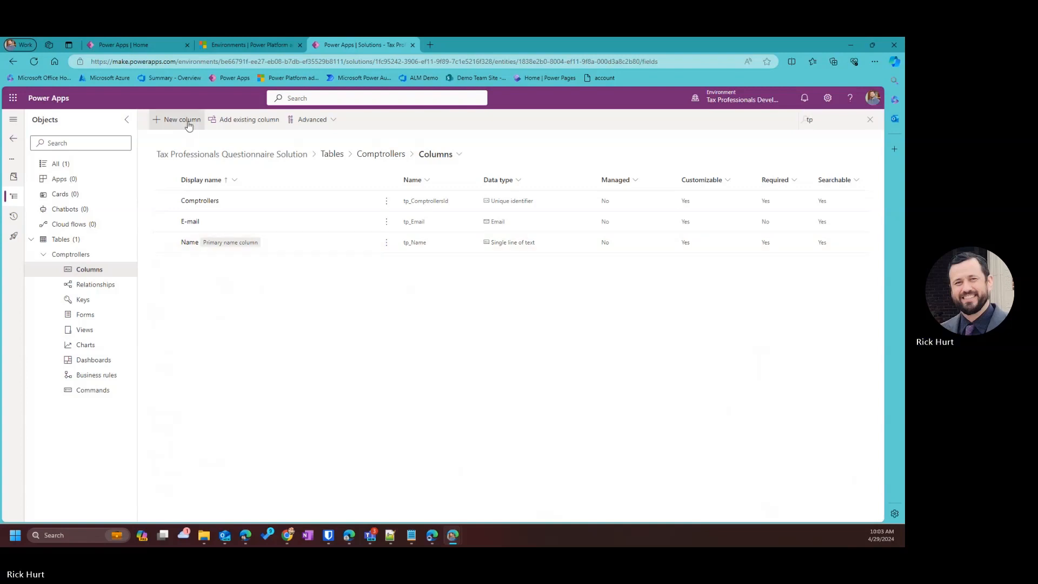
{"action": "left_click", "coordinate": [184, 119]}
{"action": "left_click", "coordinate": [633, 165]}
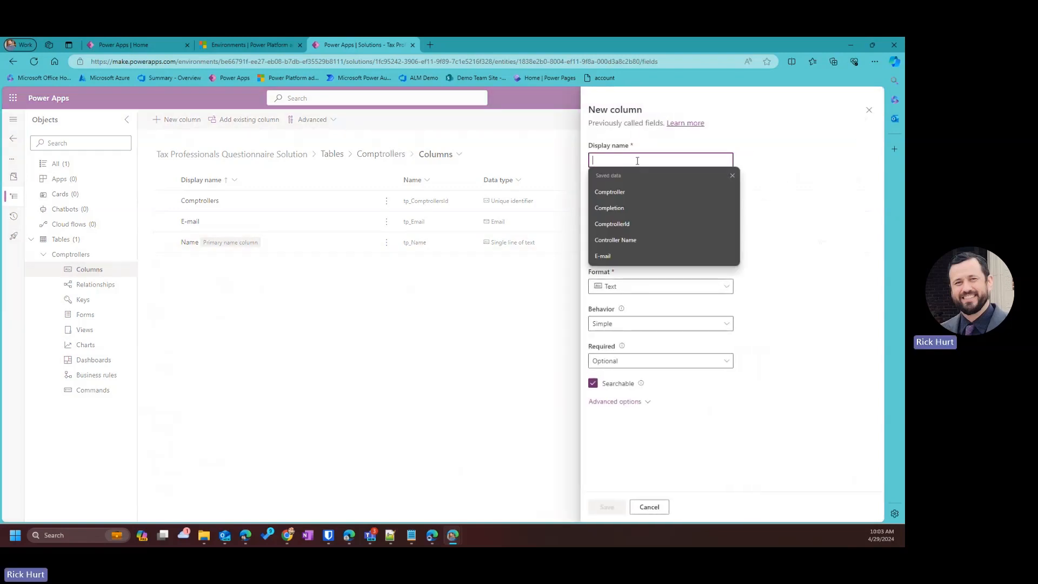
{"action": "type", "text": "Location"}
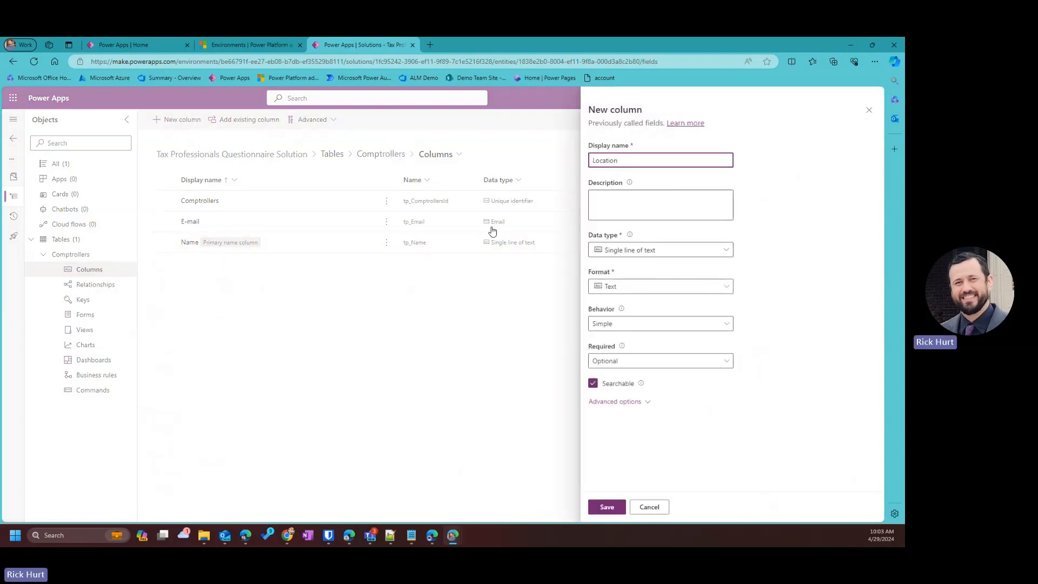
{"action": "left_click", "coordinate": [620, 208]}
{"action": "type", "text": "Locat"}
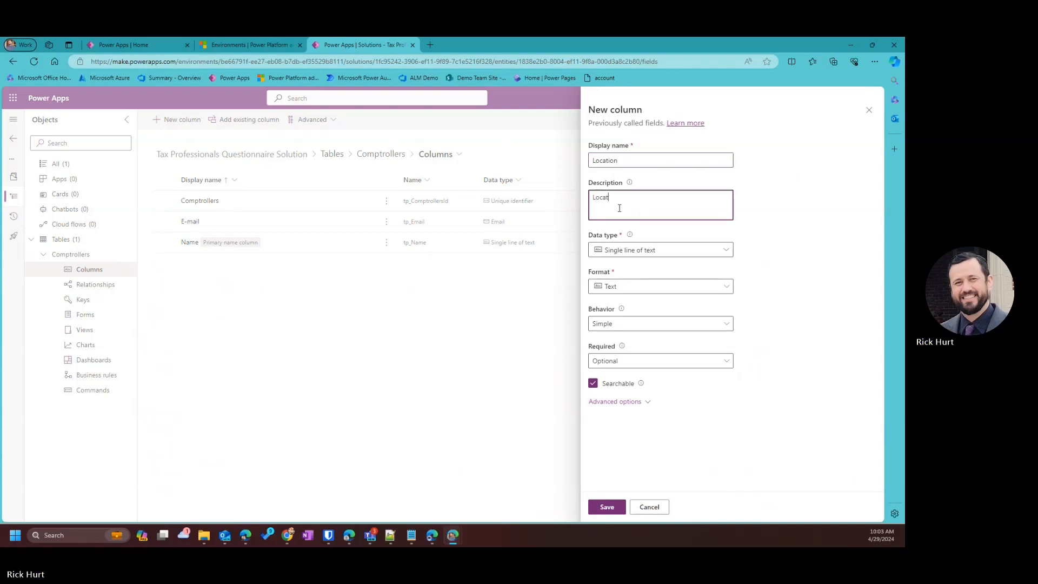
{"action": "type", "text": "ion of Comptroller"}
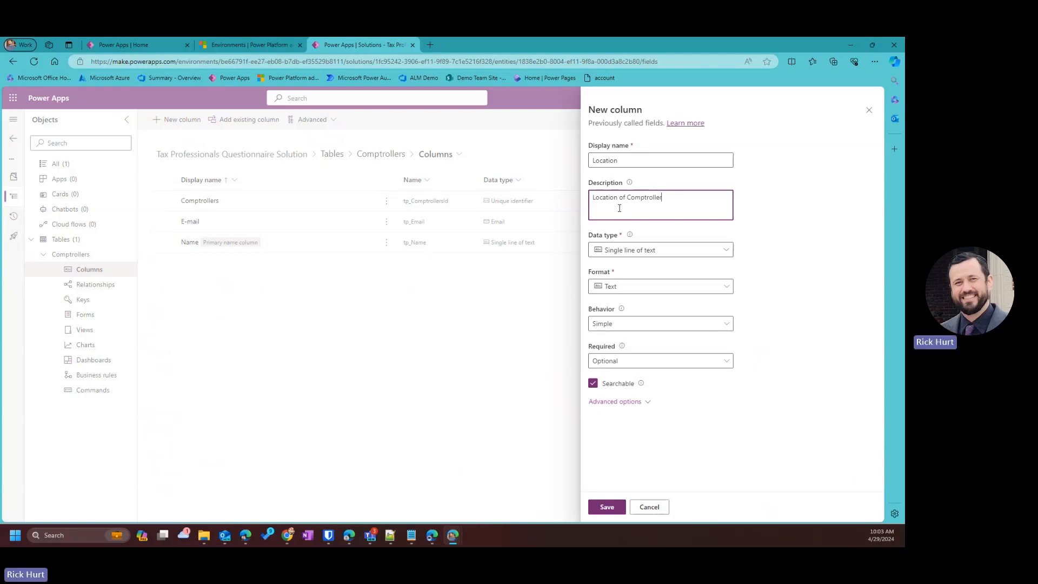
Set the Location column's data type to Choice and browse the global choices to sync with.
{"action": "left_click", "coordinate": [646, 250]}
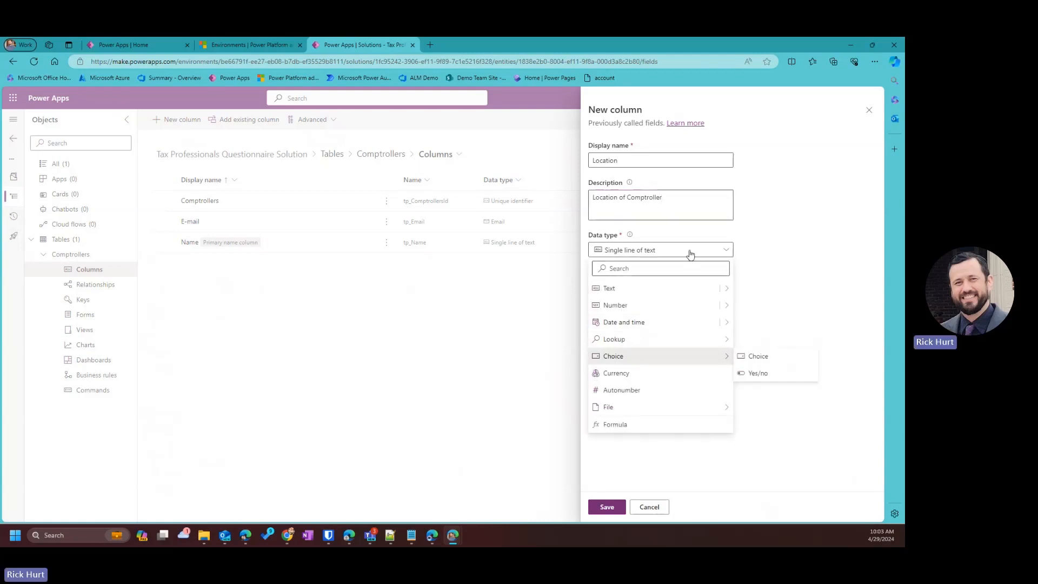
{"action": "left_click", "coordinate": [758, 356]}
{"action": "scroll", "coordinate": [660, 349], "scroll_direction": "down", "scroll_amount": 1}
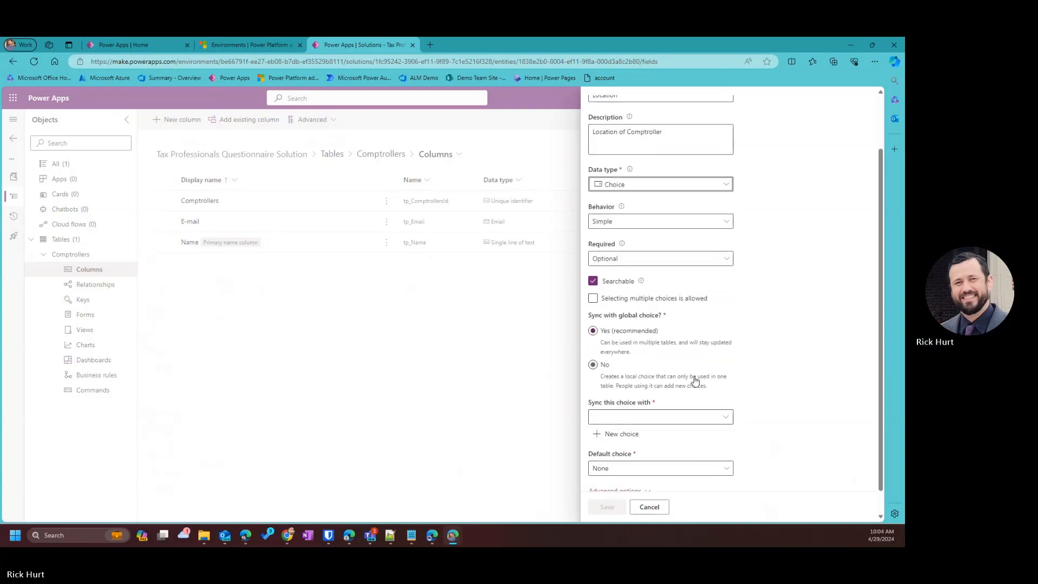
{"action": "left_click", "coordinate": [720, 420]}
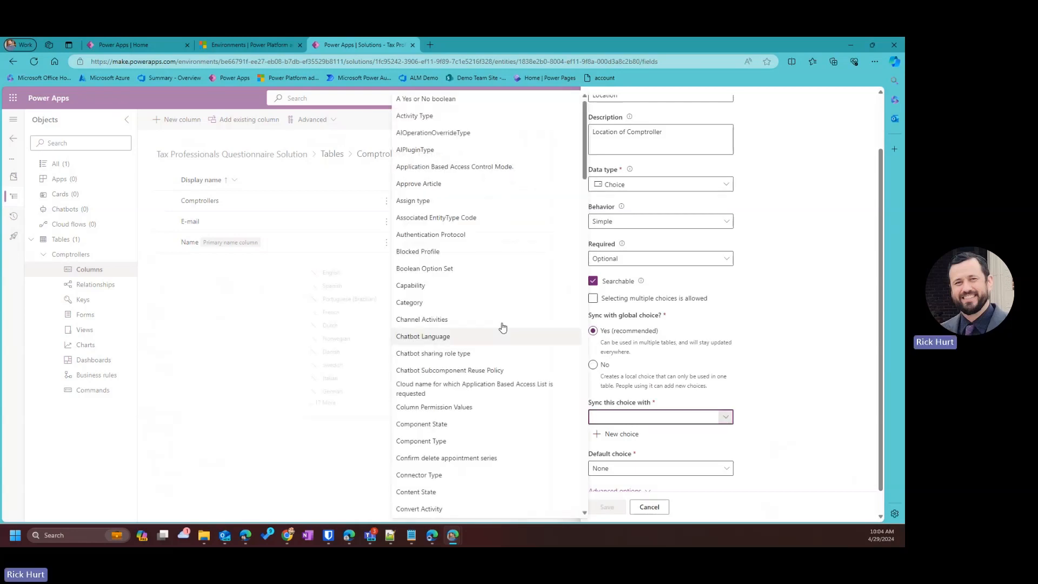
{"action": "scroll", "coordinate": [499, 324], "scroll_direction": "down", "scroll_amount": 5}
{"action": "scroll", "coordinate": [500, 326], "scroll_direction": "down", "scroll_amount": 15}
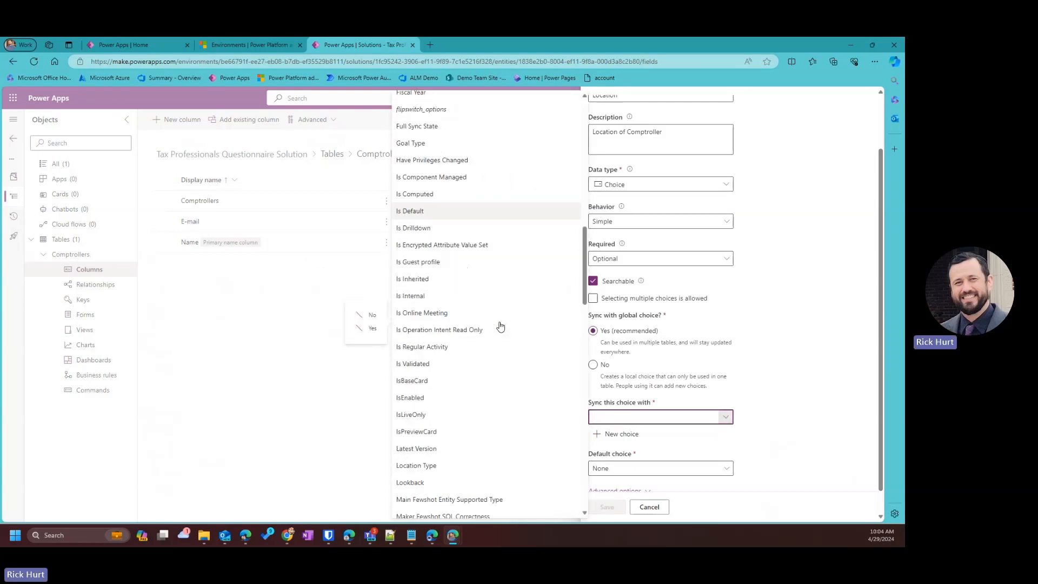
{"action": "scroll", "coordinate": [501, 326], "scroll_direction": "up", "scroll_amount": 1}
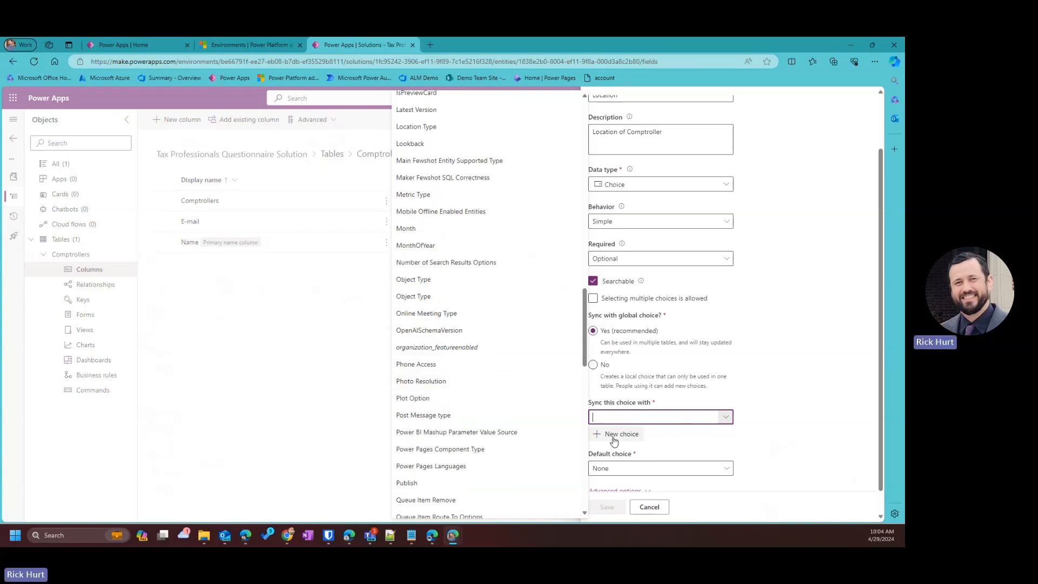
Start a new global choice and name it Tax Location.
{"action": "left_click", "coordinate": [620, 435]}
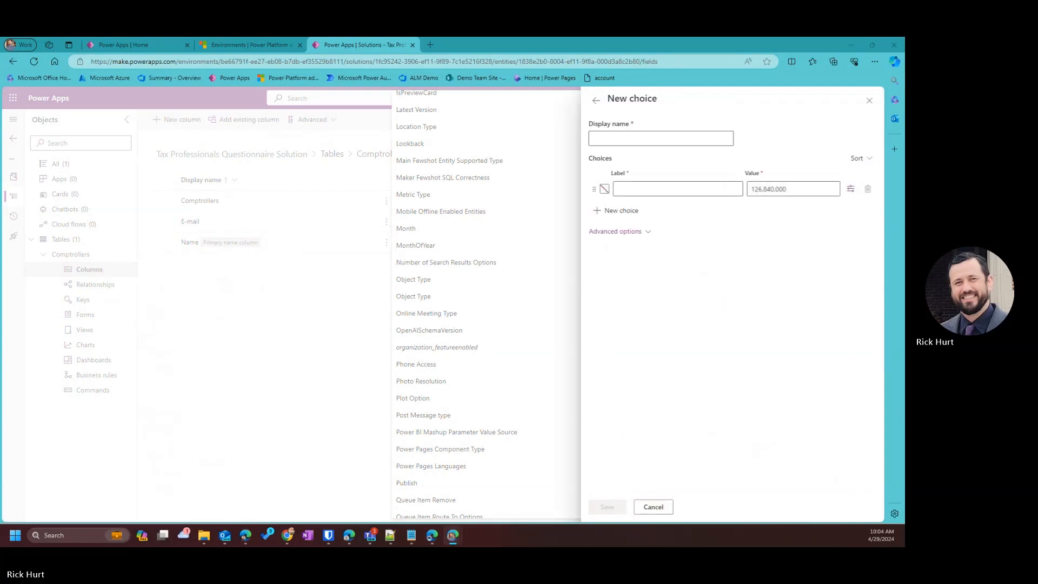
{"action": "left_click", "coordinate": [618, 139]}
{"action": "type", "text": "Ta"}
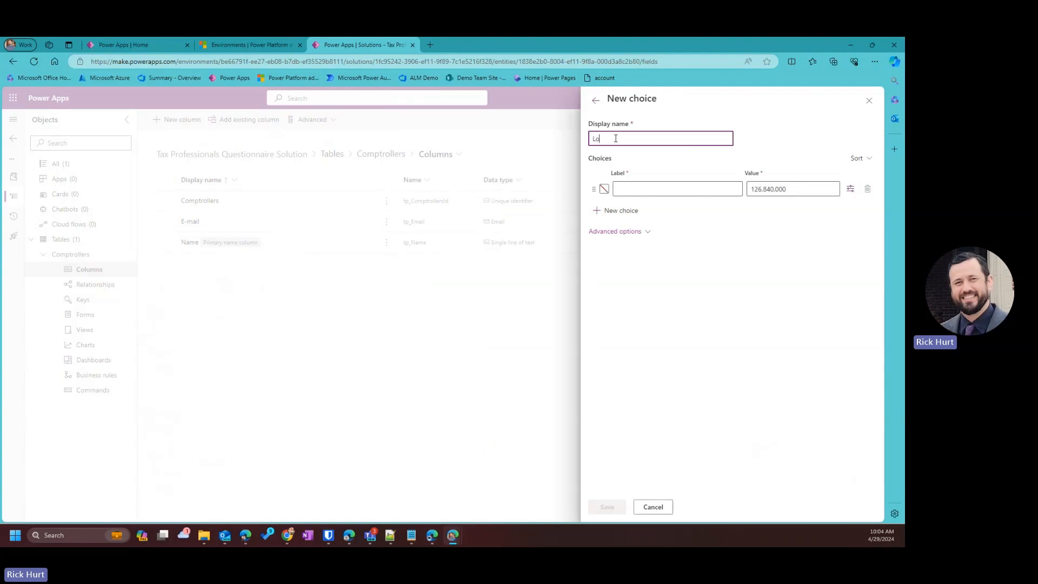
{"action": "type", "text": "ax"}
{"action": "key", "text": "BackSpace"}
{"action": "key", "text": "BackSpace"}
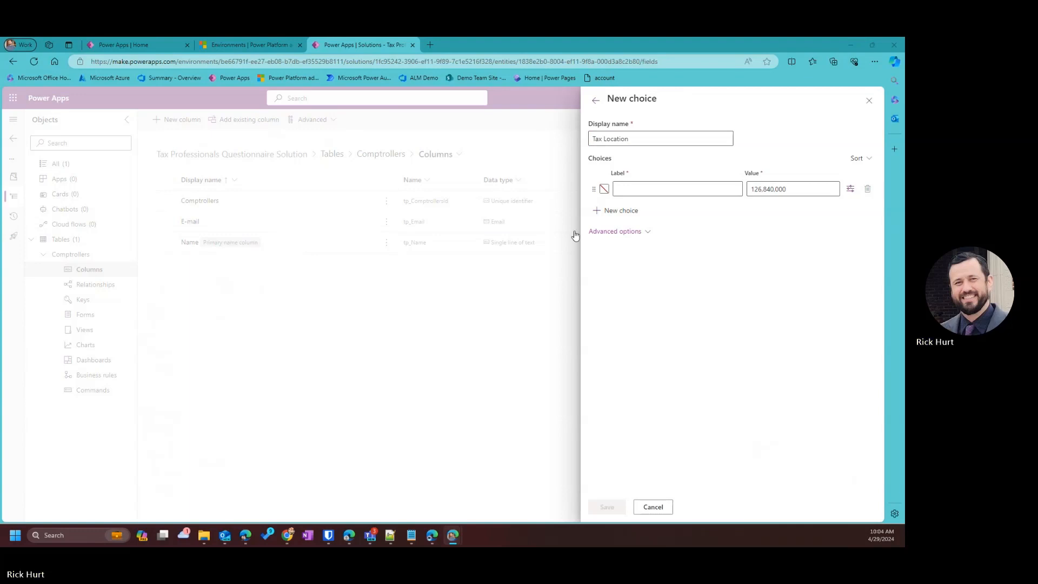
Add the choice options Houston, Phoenix, Kansas City and New York.
{"action": "left_click", "coordinate": [630, 186]}
{"action": "left_click", "coordinate": [628, 193]}
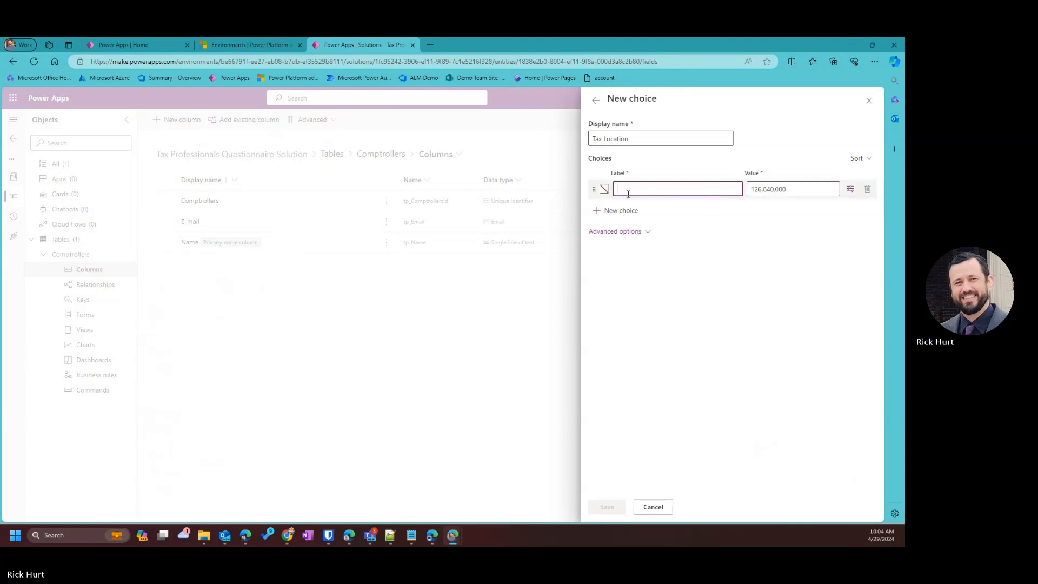
{"action": "type", "text": "Houston"}
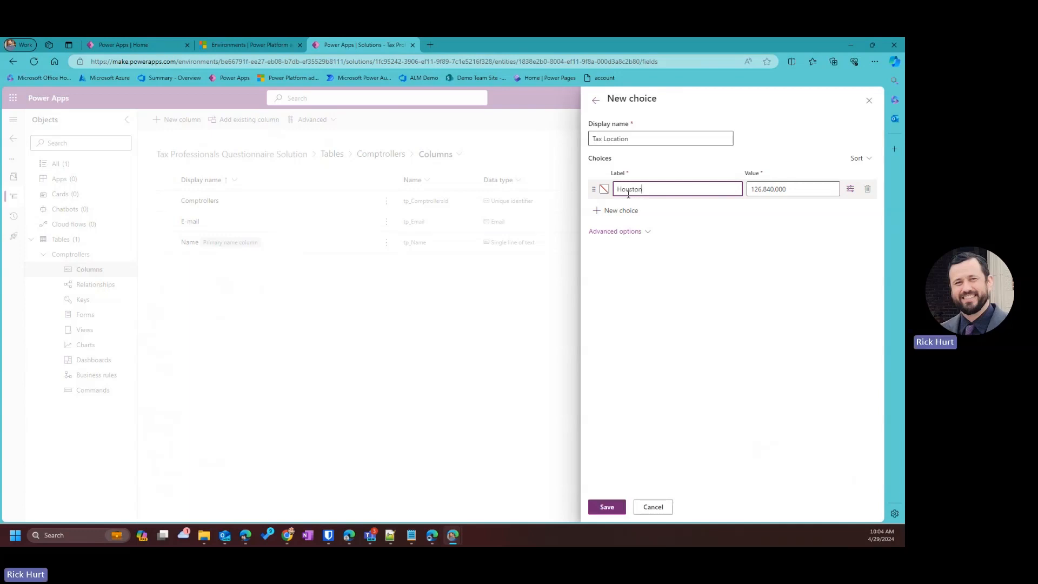
{"action": "left_click", "coordinate": [625, 210]}
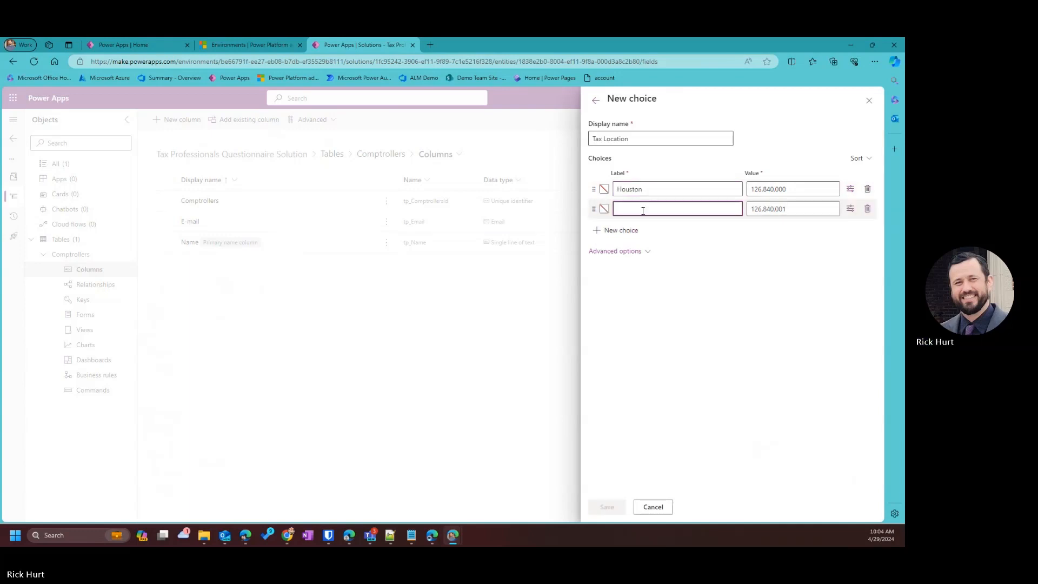
{"action": "type", "text": "Phoe"}
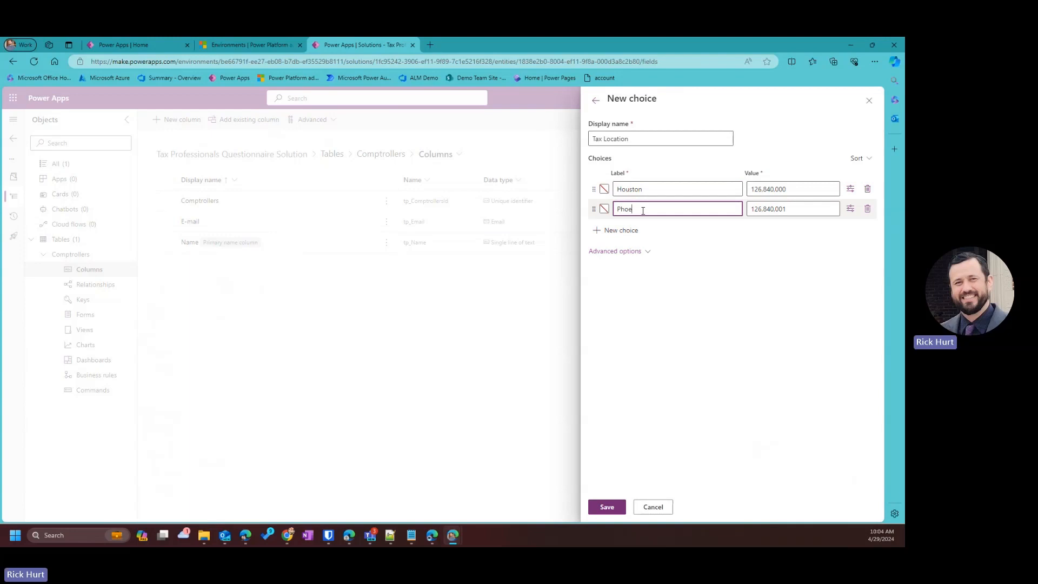
{"action": "type", "text": "nio"}
{"action": "key", "text": "BackSpace"}
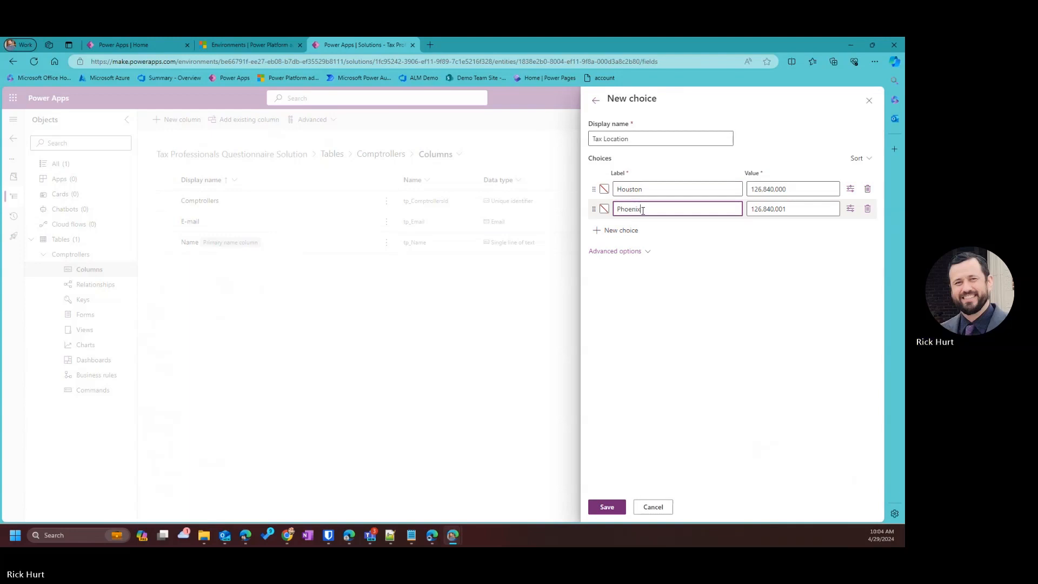
{"action": "type", "text": "x"}
{"action": "left_click", "coordinate": [636, 231]}
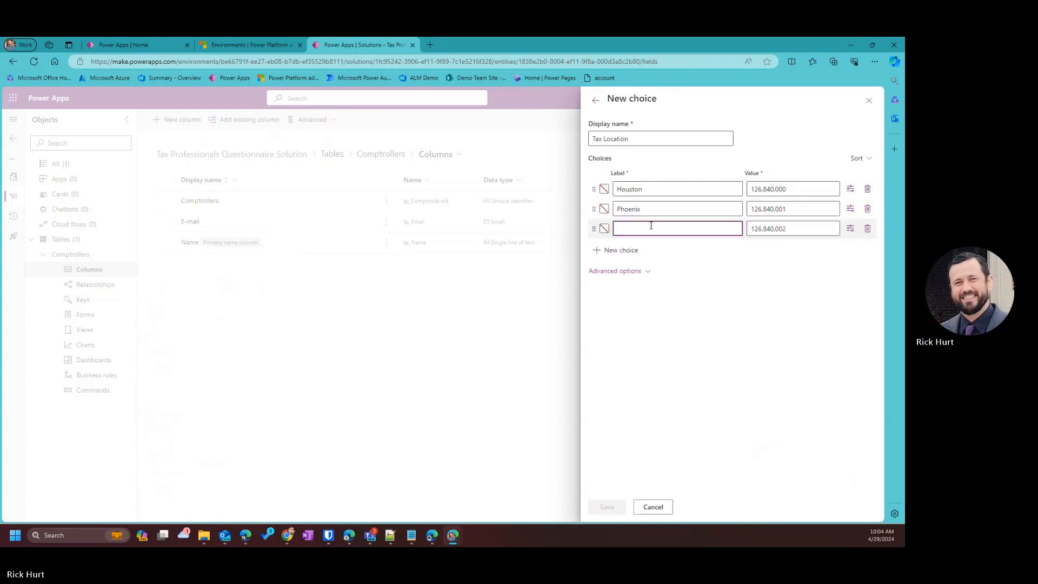
{"action": "type", "text": "Kansa"}
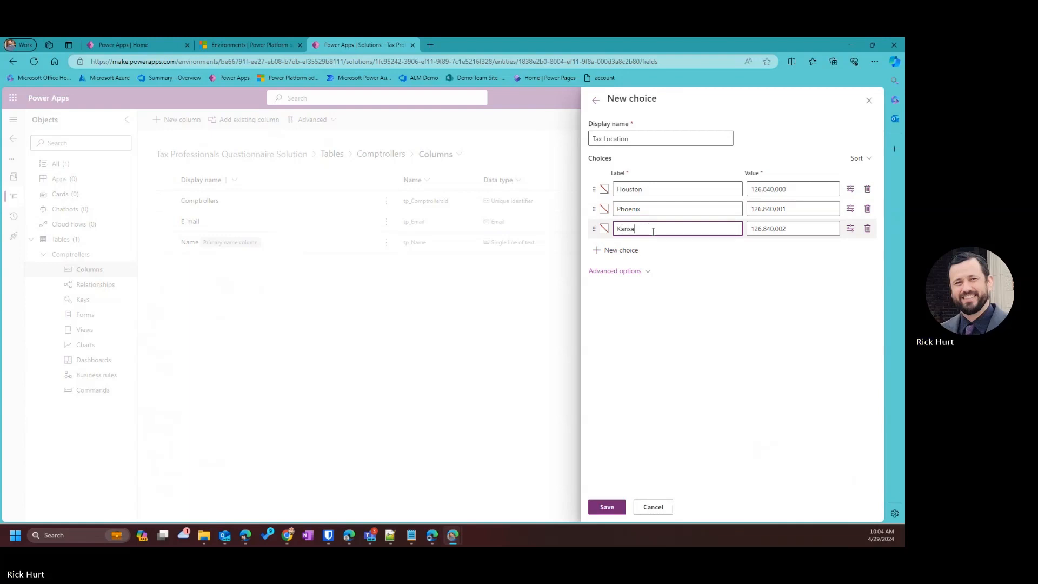
{"action": "type", "text": "s City"}
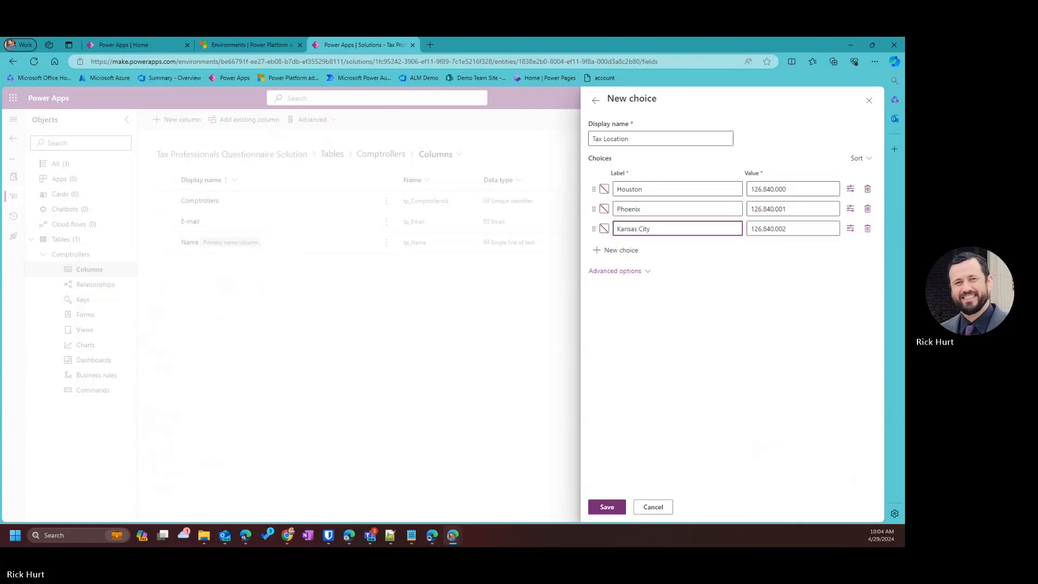
{"action": "left_click", "coordinate": [624, 250]}
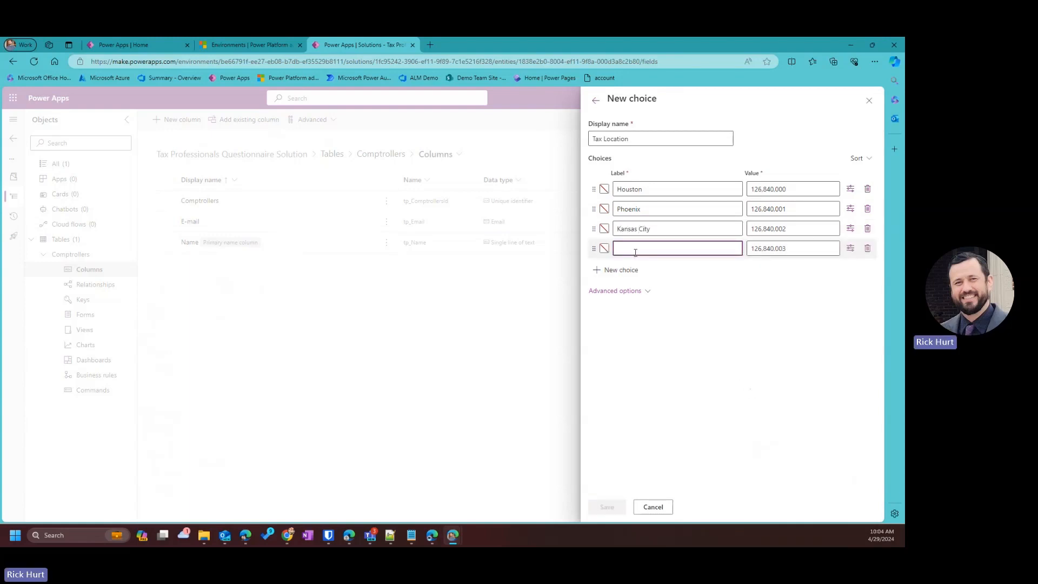
{"action": "type", "text": "New York"}
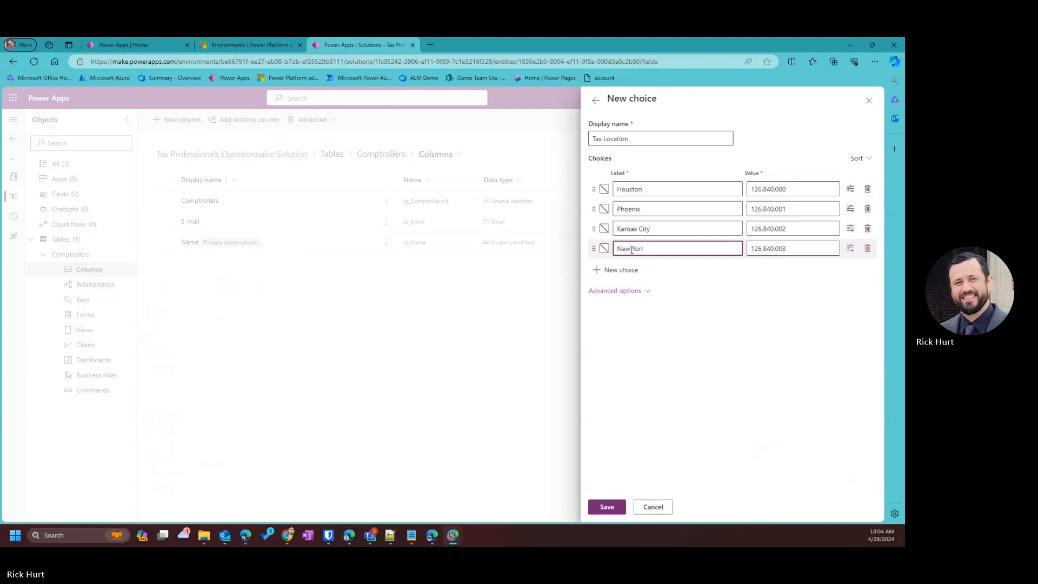
{"action": "left_click", "coordinate": [810, 369]}
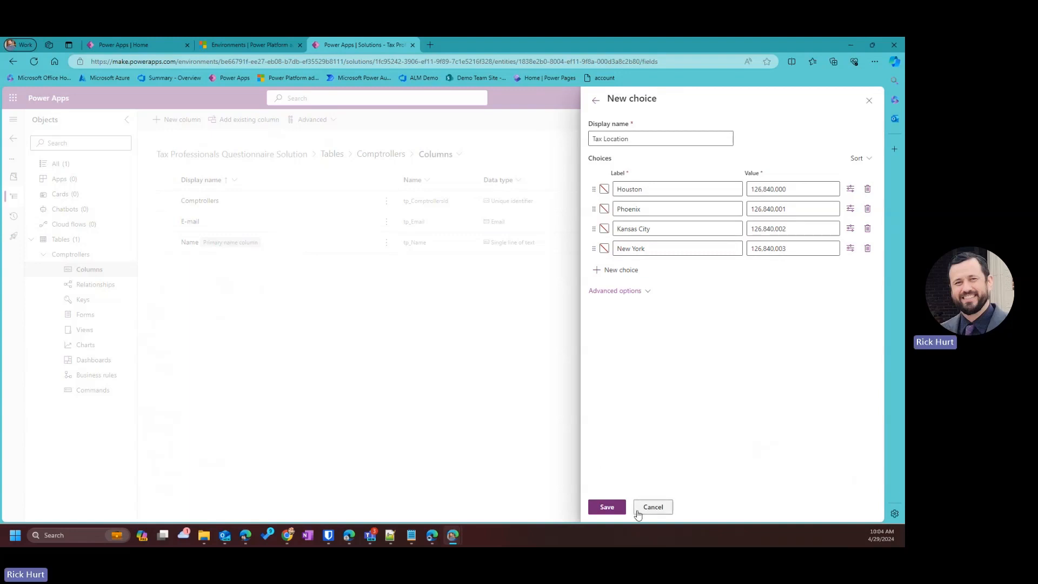
Save the Tax Location choice, sync the Location column to it, and save the column.
{"action": "left_click", "coordinate": [608, 507]}
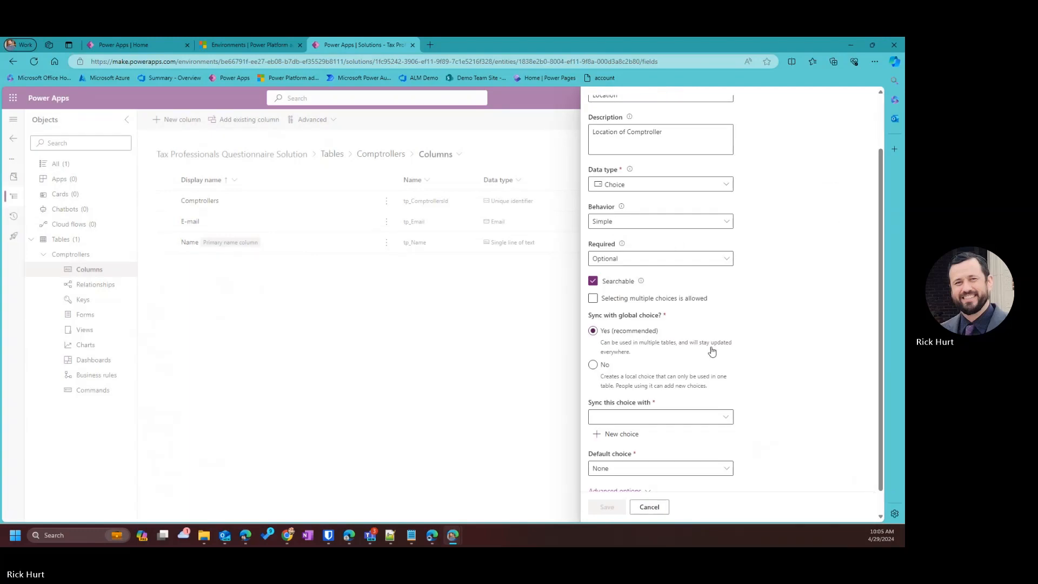
{"action": "left_click", "coordinate": [705, 416]}
{"action": "scroll", "coordinate": [449, 381], "scroll_direction": "down", "scroll_amount": 10}
{"action": "scroll", "coordinate": [449, 382], "scroll_direction": "down", "scroll_amount": 10}
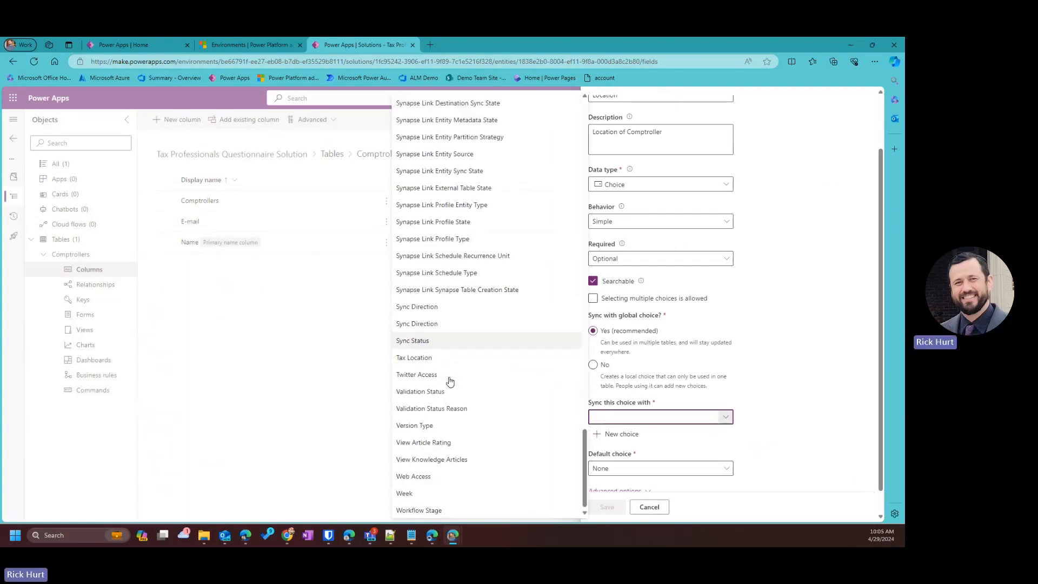
{"action": "left_click", "coordinate": [414, 356]}
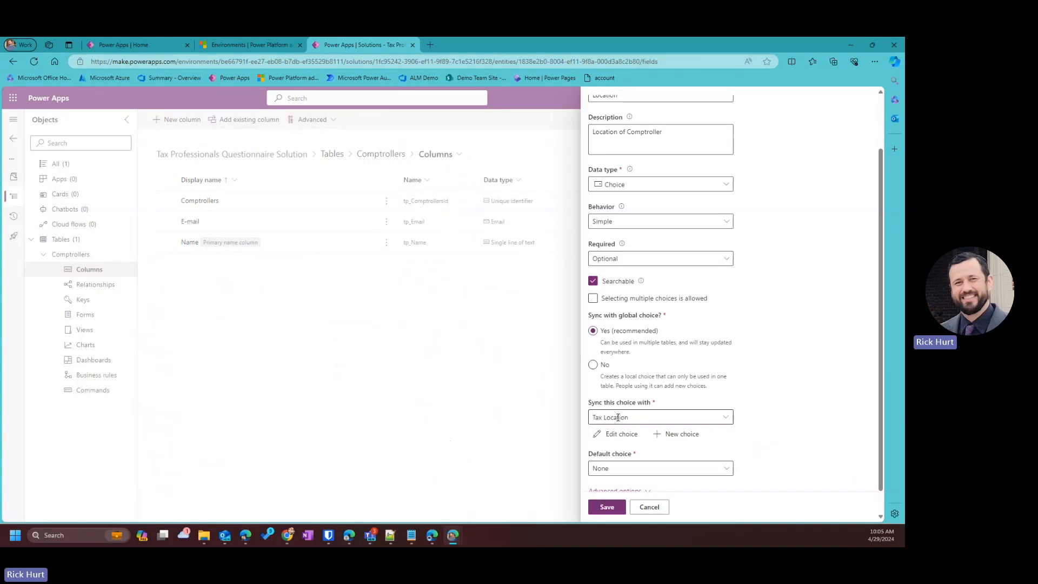
{"action": "scroll", "coordinate": [660, 475], "scroll_direction": "down", "scroll_amount": 1}
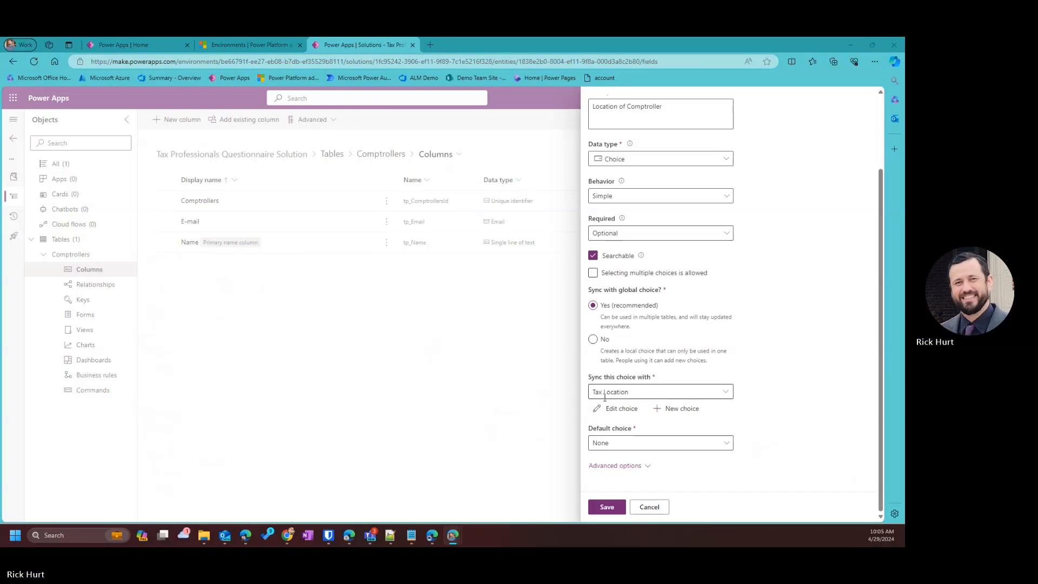
{"action": "left_click", "coordinate": [606, 506]}
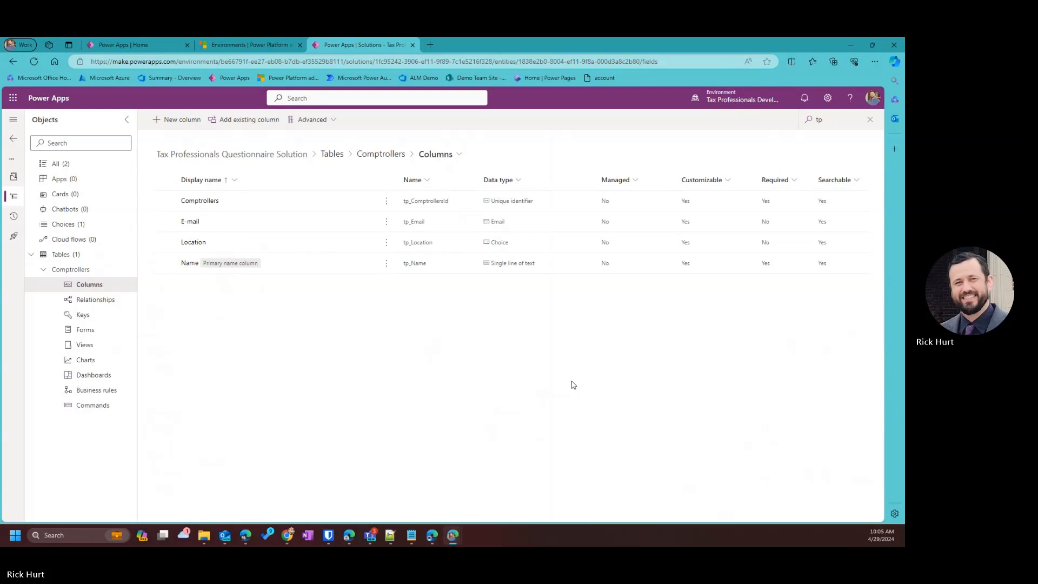
{"action": "left_click", "coordinate": [184, 121]}
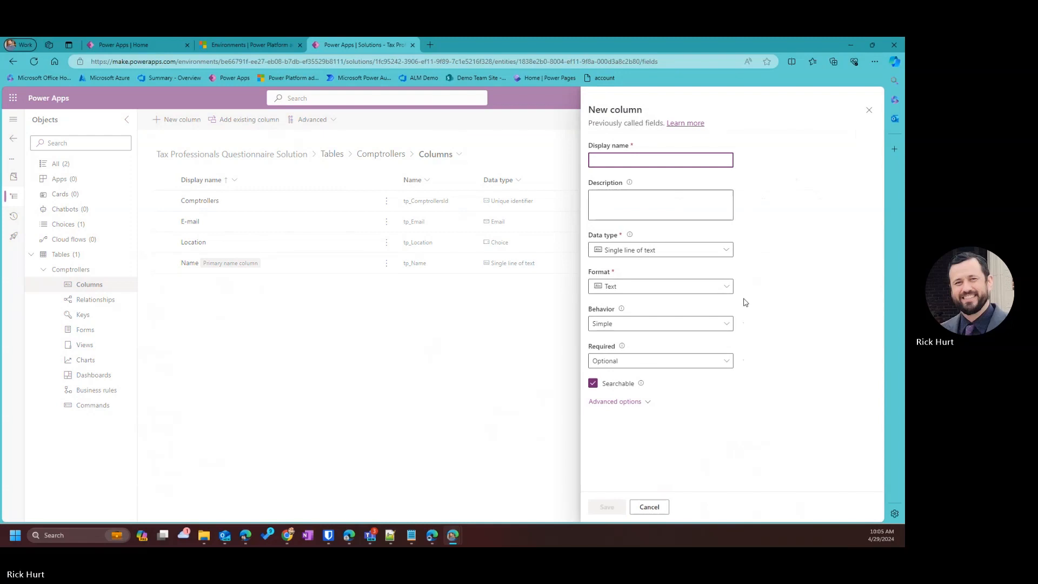
{"action": "left_click", "coordinate": [660, 163]}
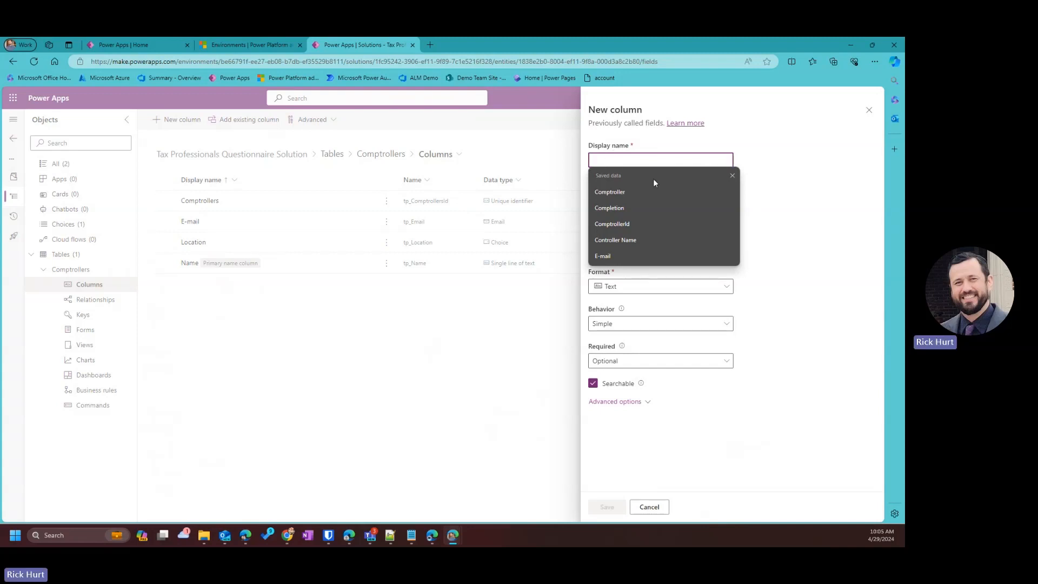
{"action": "type", "text": "QuestionID"}
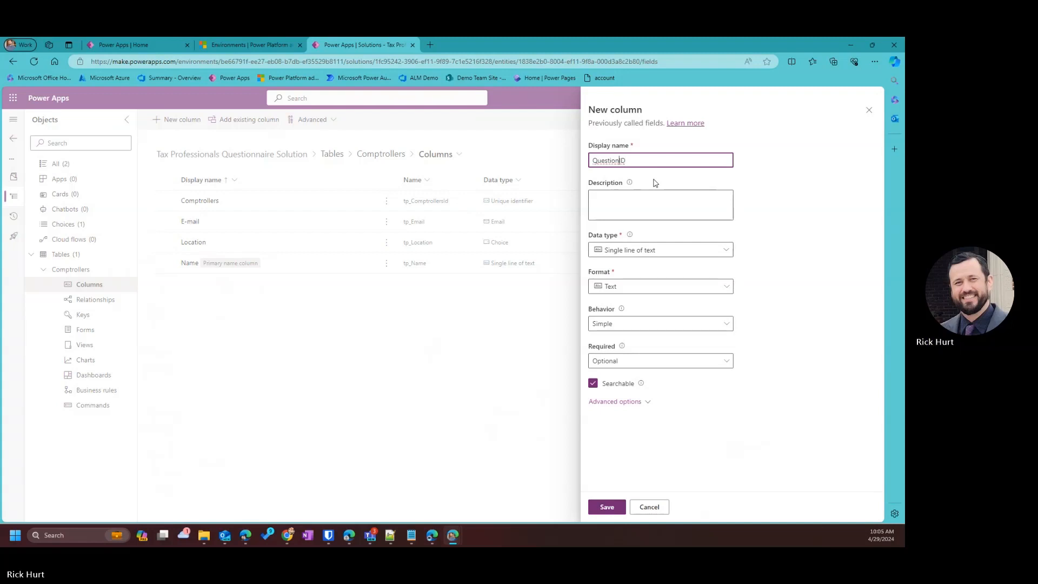
{"action": "type", "text": "s"}
{"action": "left_click", "coordinate": [656, 196]}
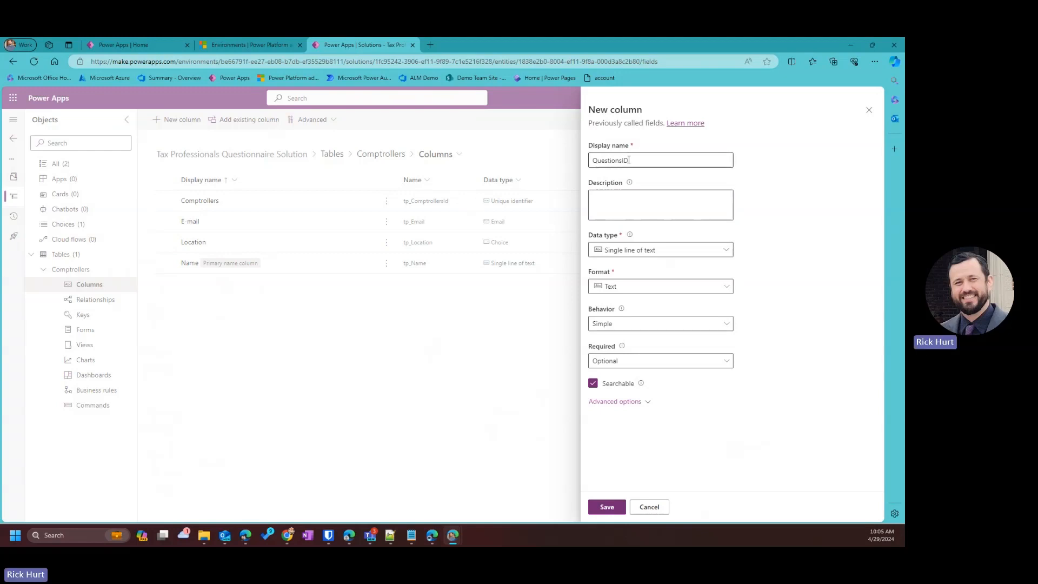
{"action": "left_click_drag", "start_coordinate": [631, 160], "coordinate": [537, 157]}
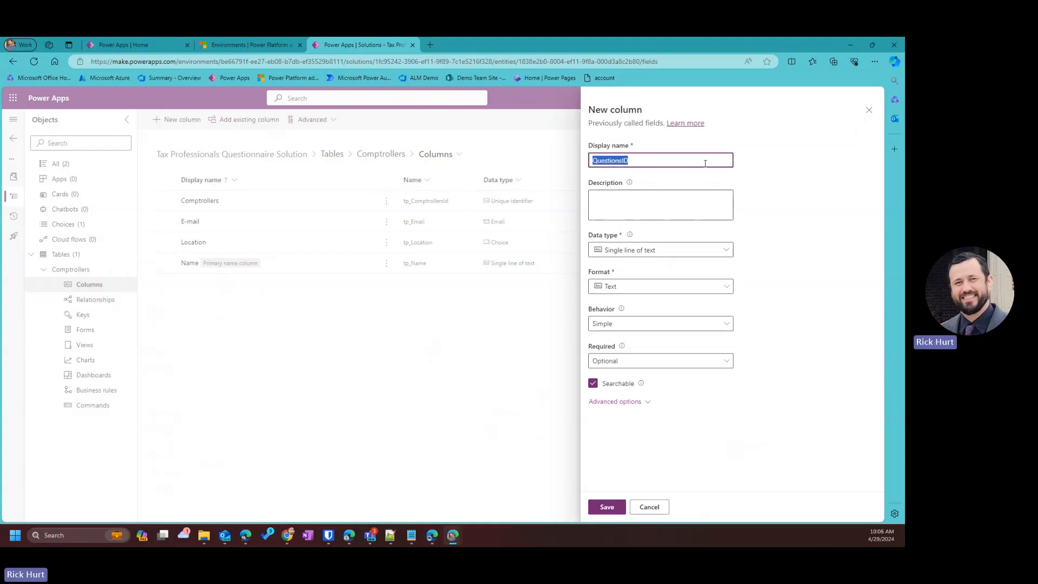
{"action": "type", "text": "Packahg"}
{"action": "key", "text": "BackSpace"}
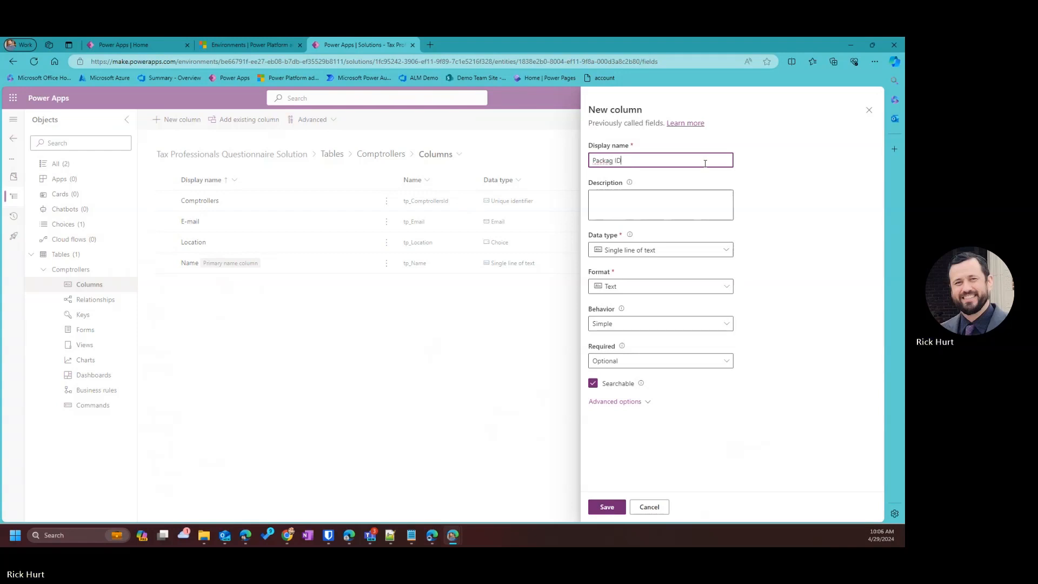
{"action": "left_click", "coordinate": [612, 160]}
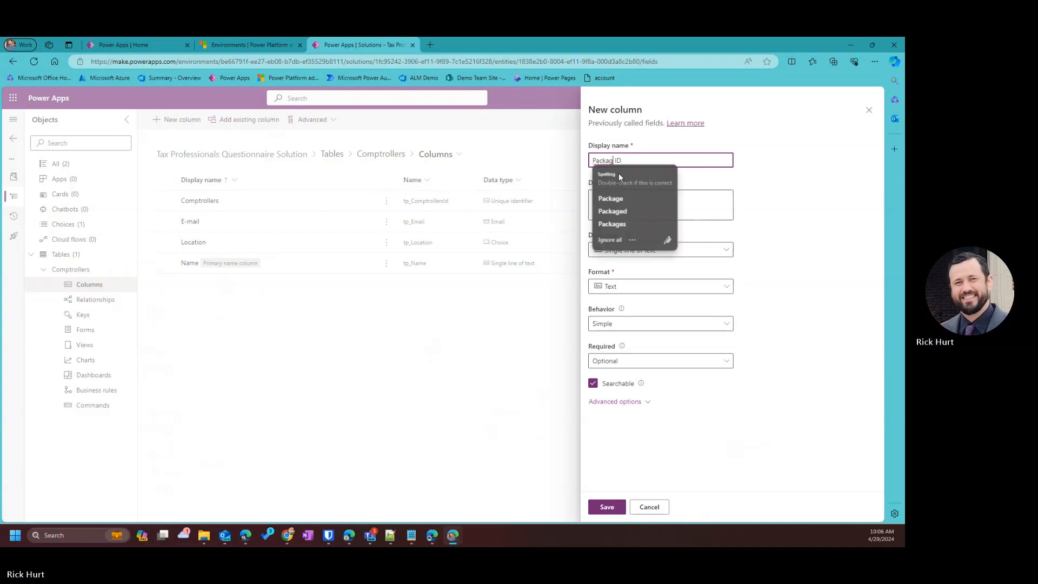
{"action": "left_click", "coordinate": [612, 198]}
{"action": "left_click", "coordinate": [728, 182]}
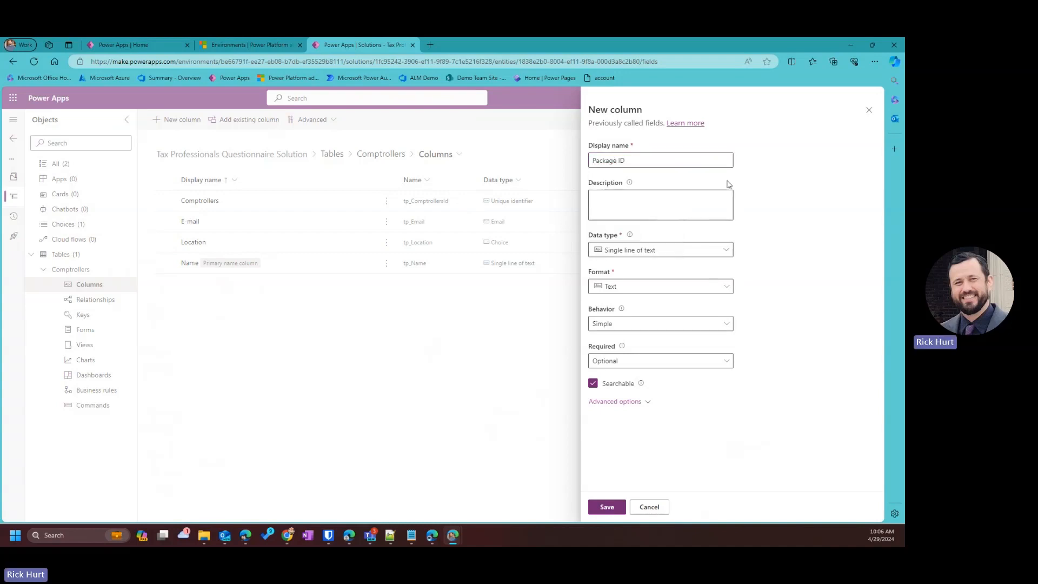
{"action": "left_click", "coordinate": [637, 250]}
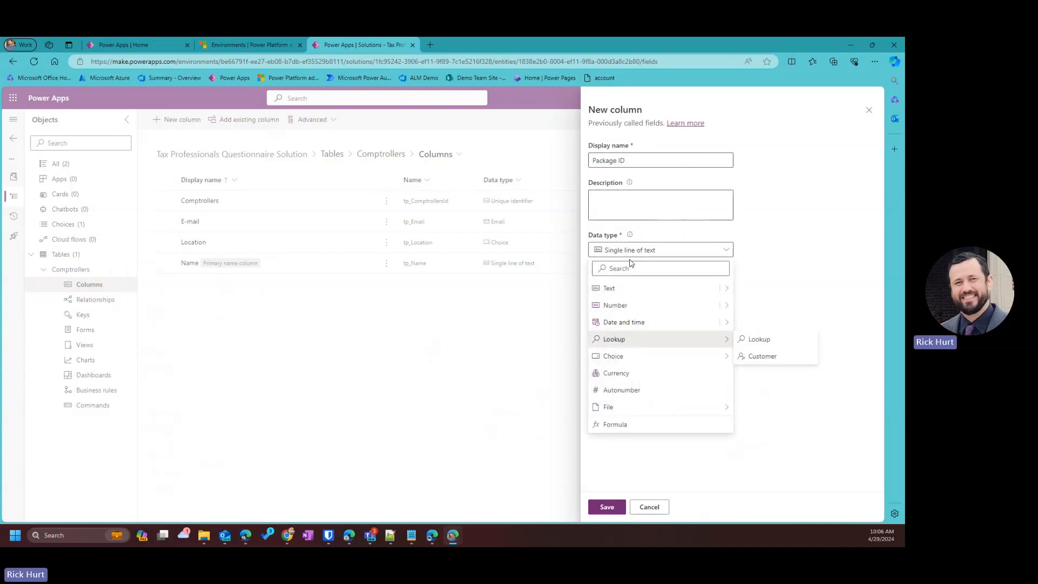
{"action": "left_click", "coordinate": [659, 236]}
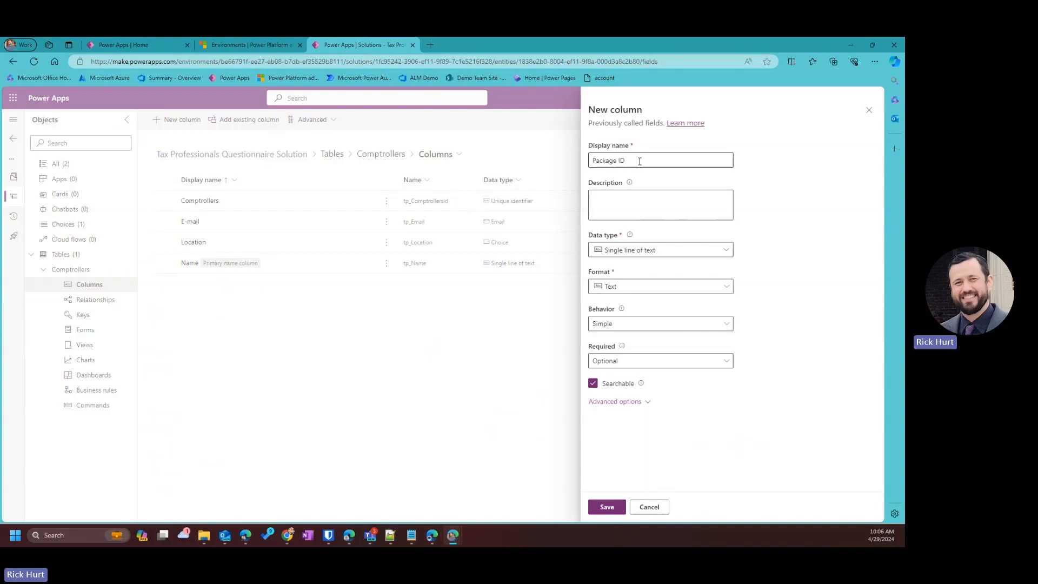
{"action": "left_click", "coordinate": [655, 511]}
{"action": "left_click", "coordinate": [453, 322]}
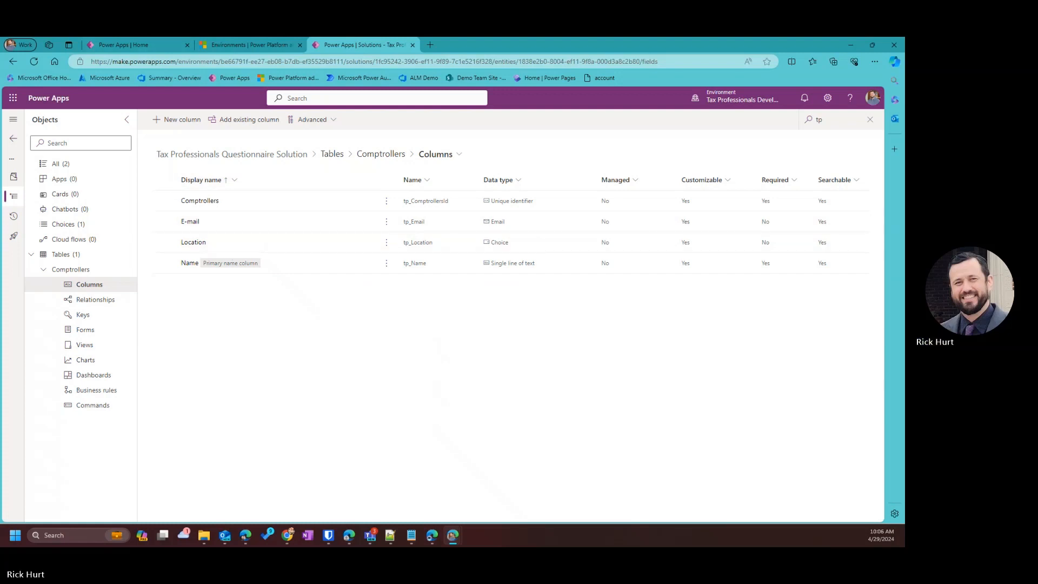
Make a Status column of type Choice, Business required, and begin a new choice set for it.
{"action": "left_click", "coordinate": [176, 119]}
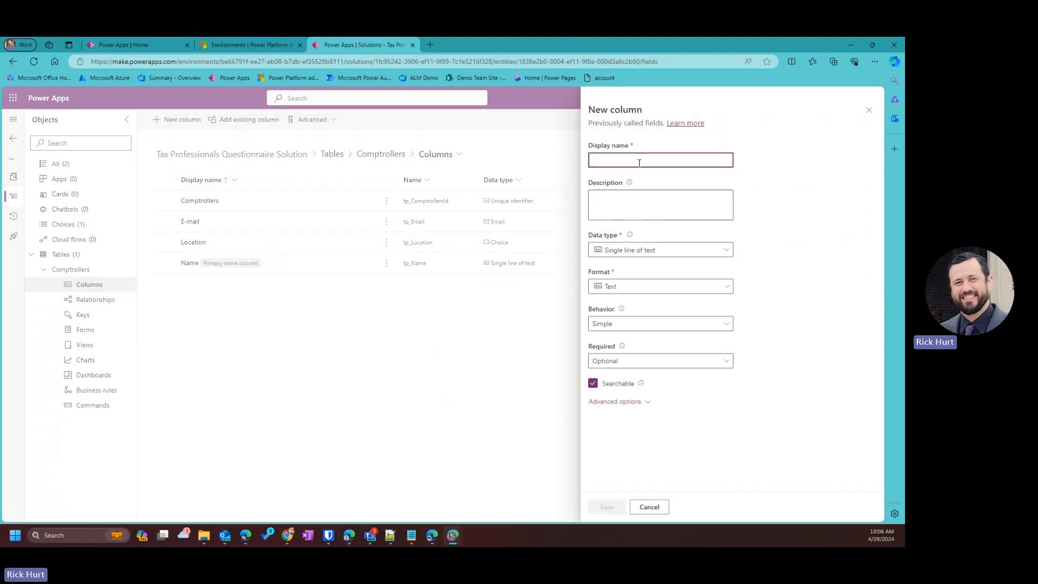
{"action": "type", "text": "Status"}
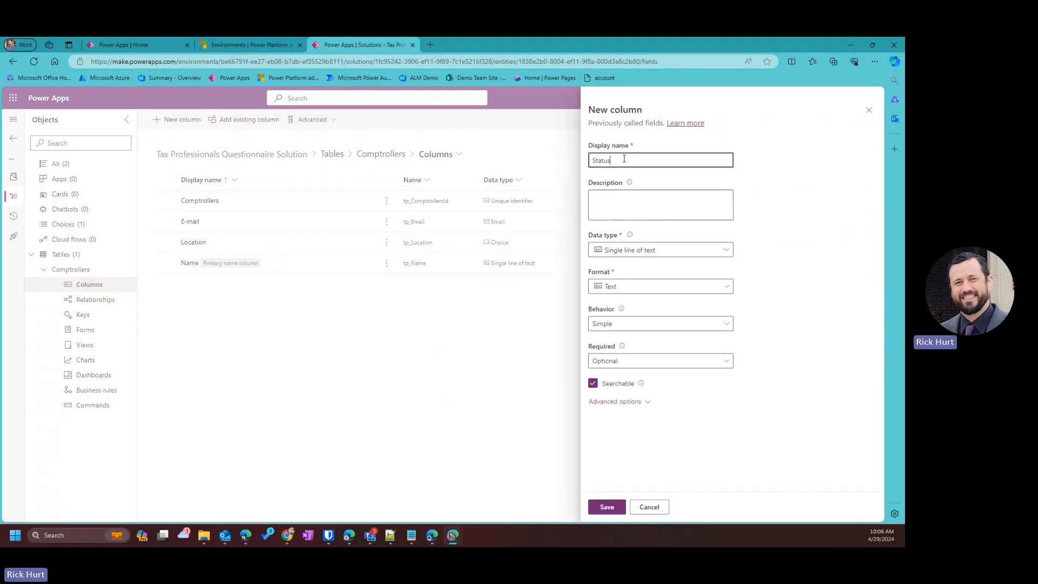
{"action": "left_click", "coordinate": [621, 206]}
{"action": "left_click", "coordinate": [627, 251]}
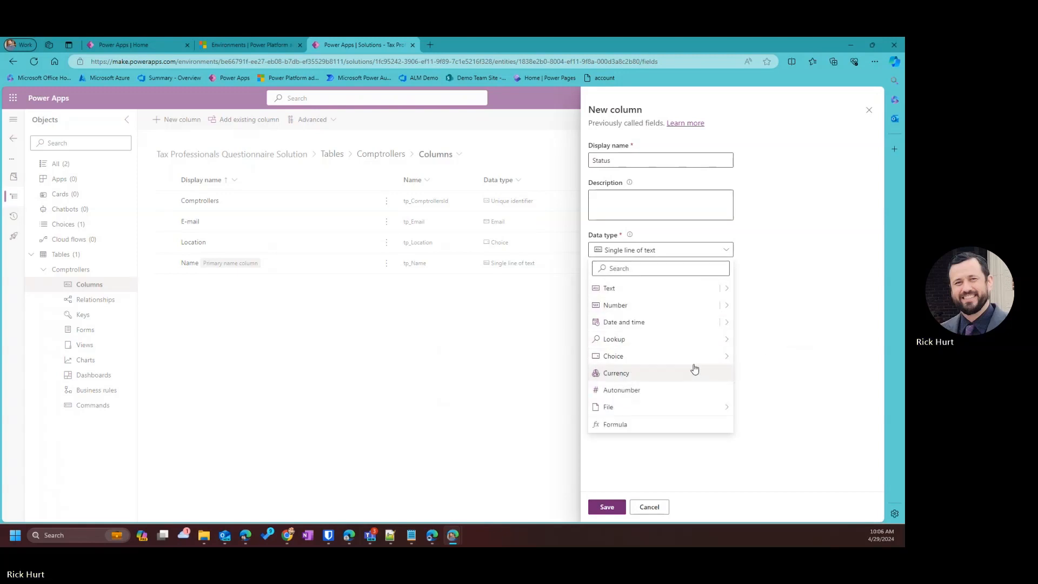
{"action": "left_click", "coordinate": [756, 358]}
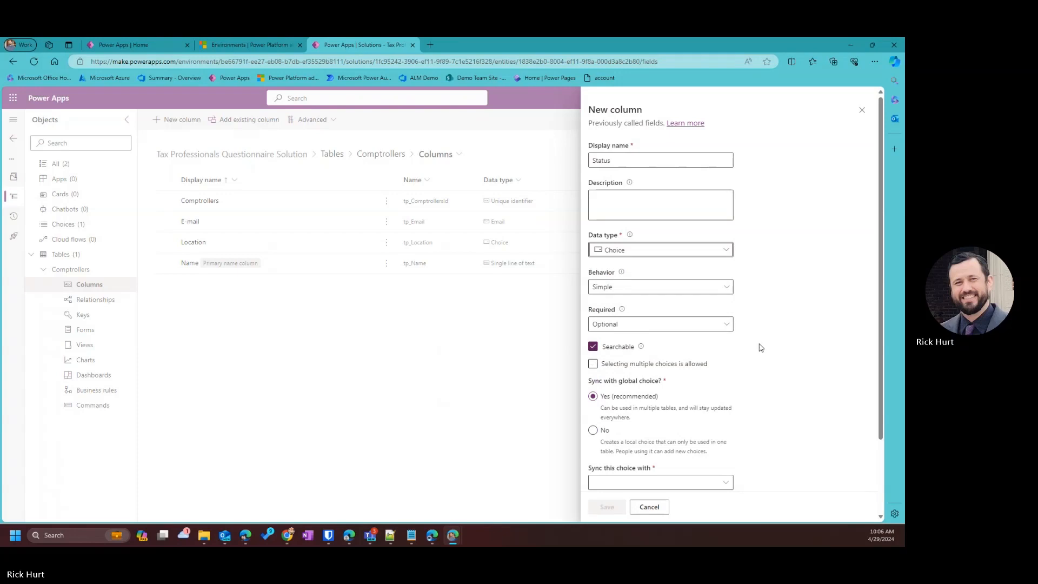
{"action": "scroll", "coordinate": [761, 346], "scroll_direction": "down", "scroll_amount": 2}
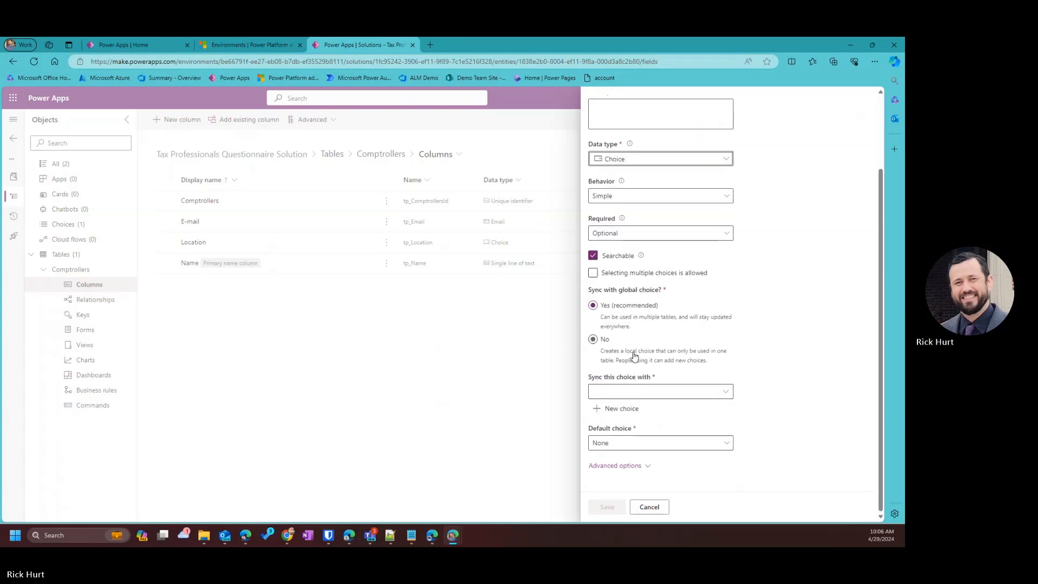
{"action": "left_click", "coordinate": [626, 234]}
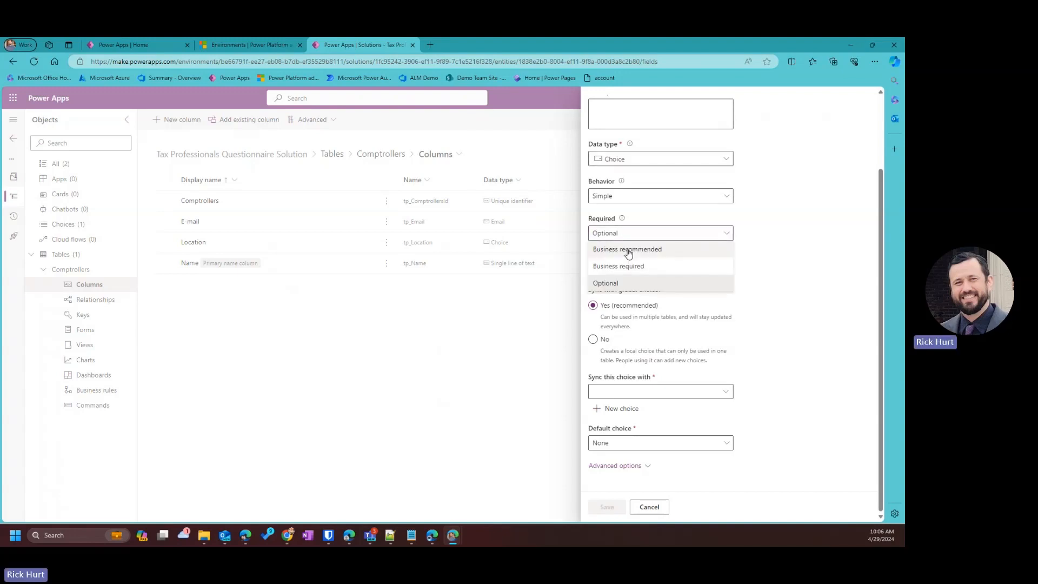
{"action": "left_click", "coordinate": [642, 271]}
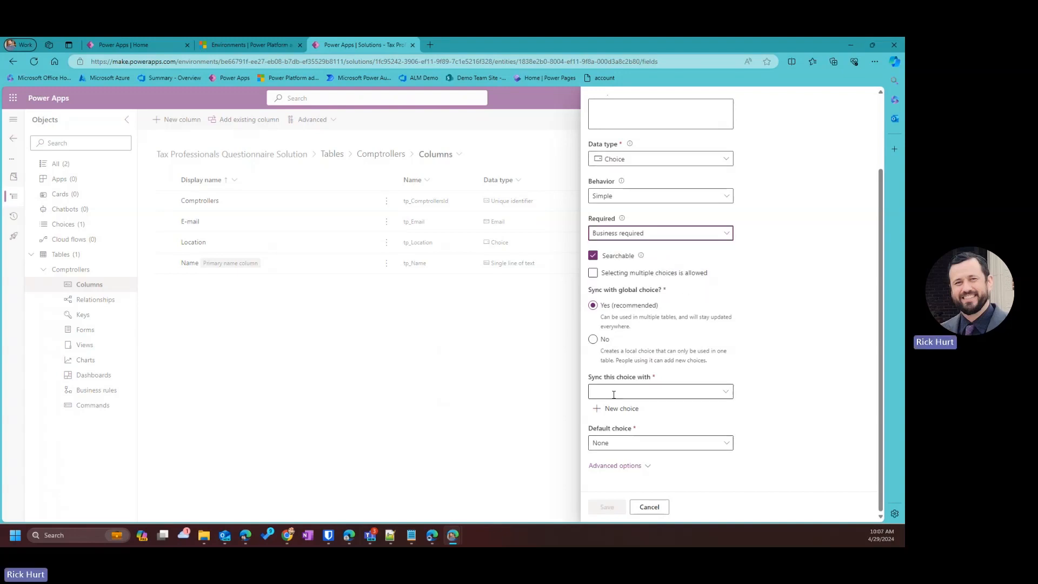
{"action": "left_click", "coordinate": [625, 411]}
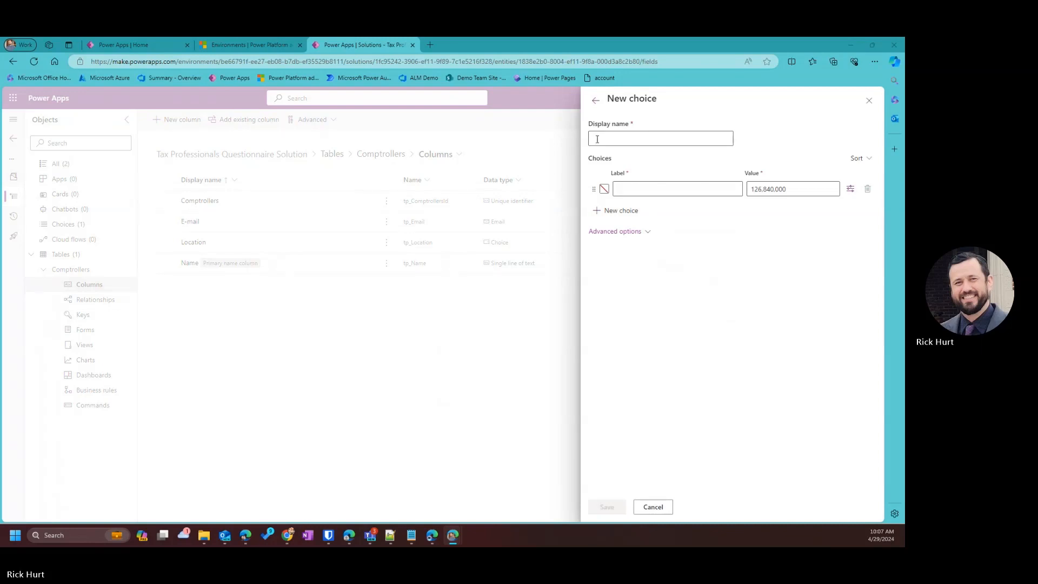
Name the choice Comptroller Questionnaire Status with options Not Started, Notified and Complete.
{"action": "left_click", "coordinate": [642, 137]}
{"action": "type", "text": "Comptroller Questionnaire Status"}
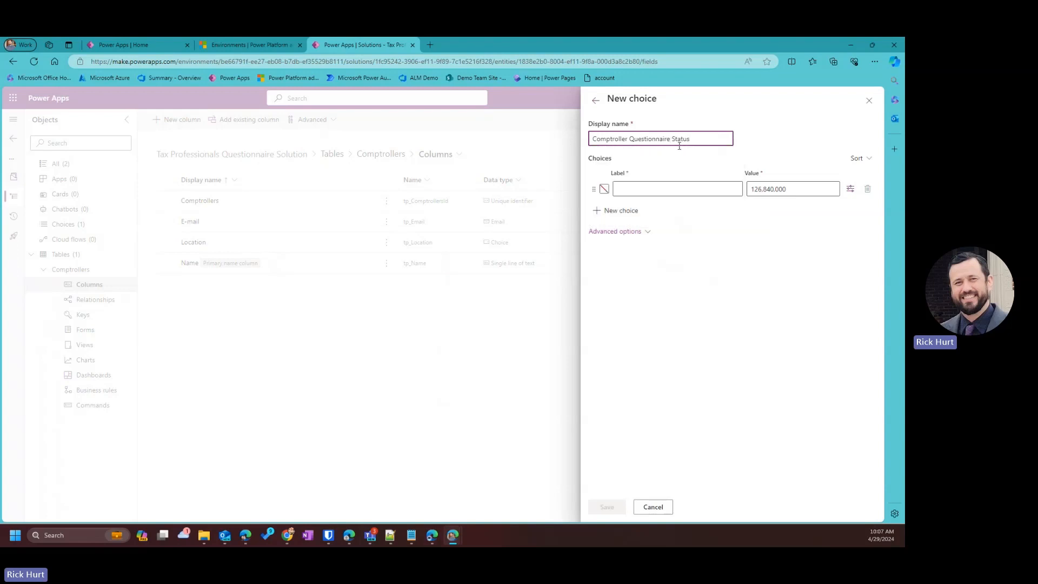
{"action": "left_click", "coordinate": [646, 189]}
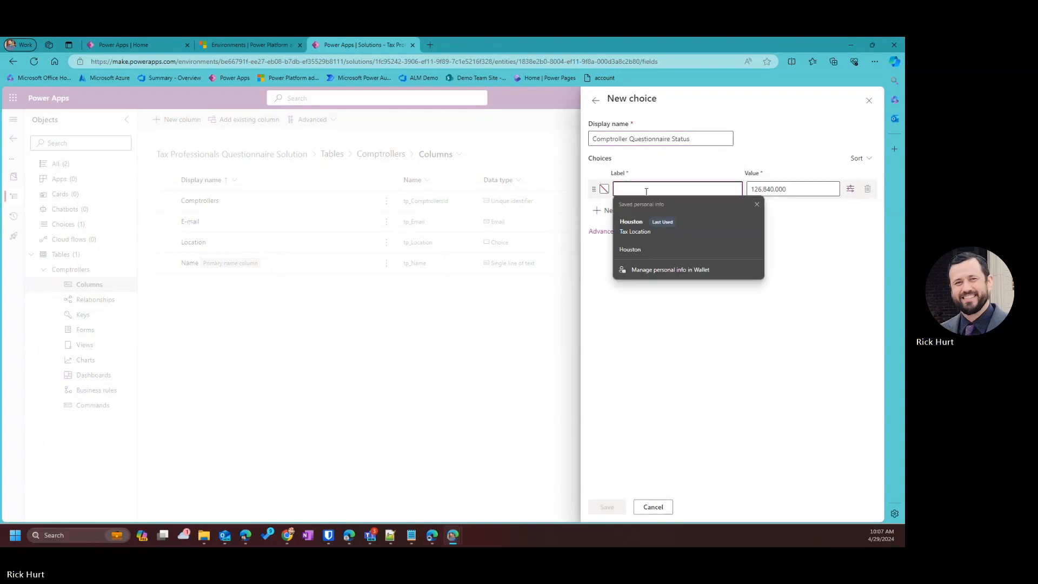
{"action": "type", "text": "Not Stat"}
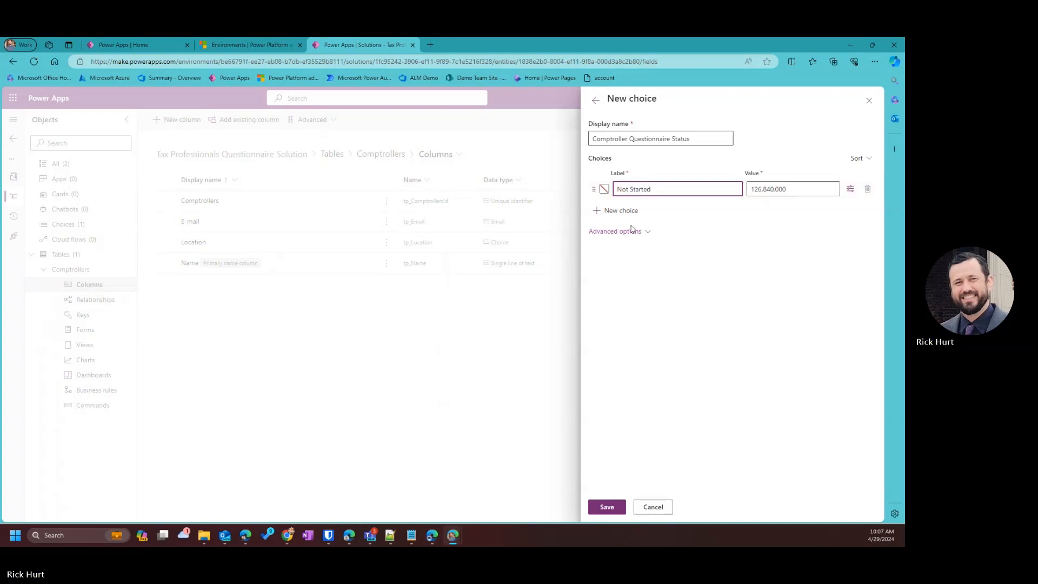
{"action": "left_click", "coordinate": [621, 211]}
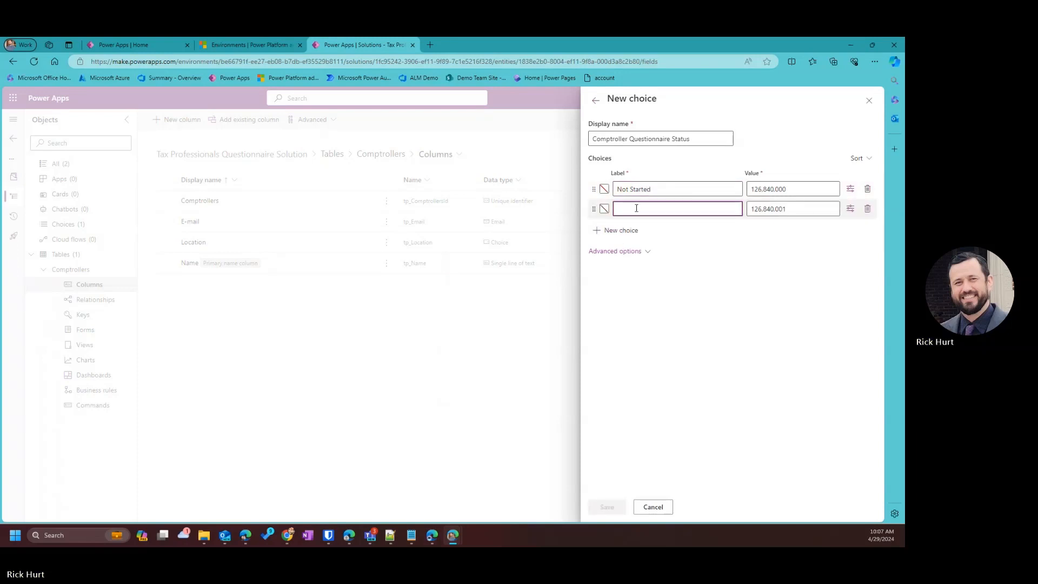
{"action": "type", "text": "Not"}
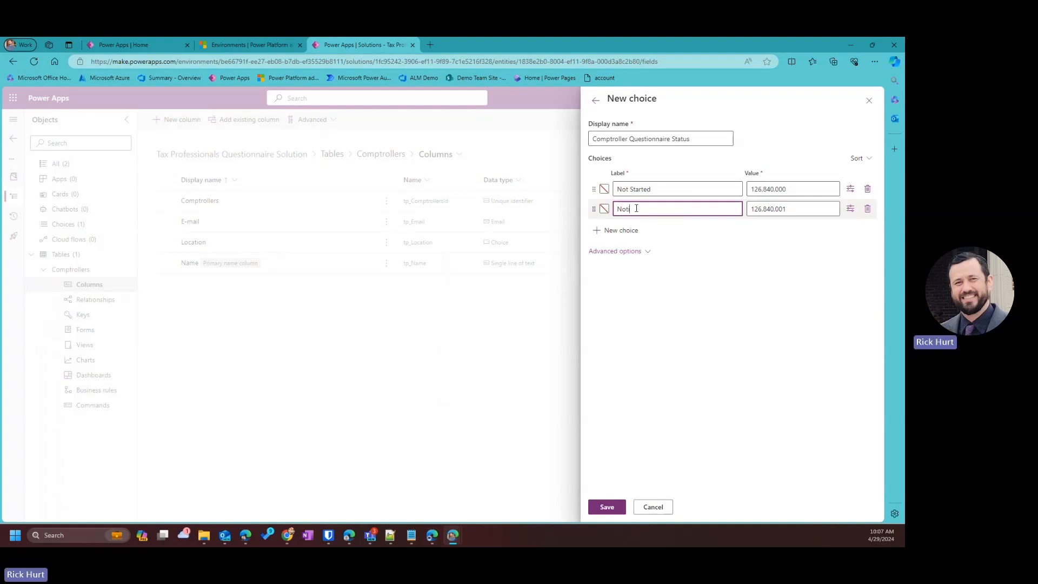
{"action": "type", "text": "ified"}
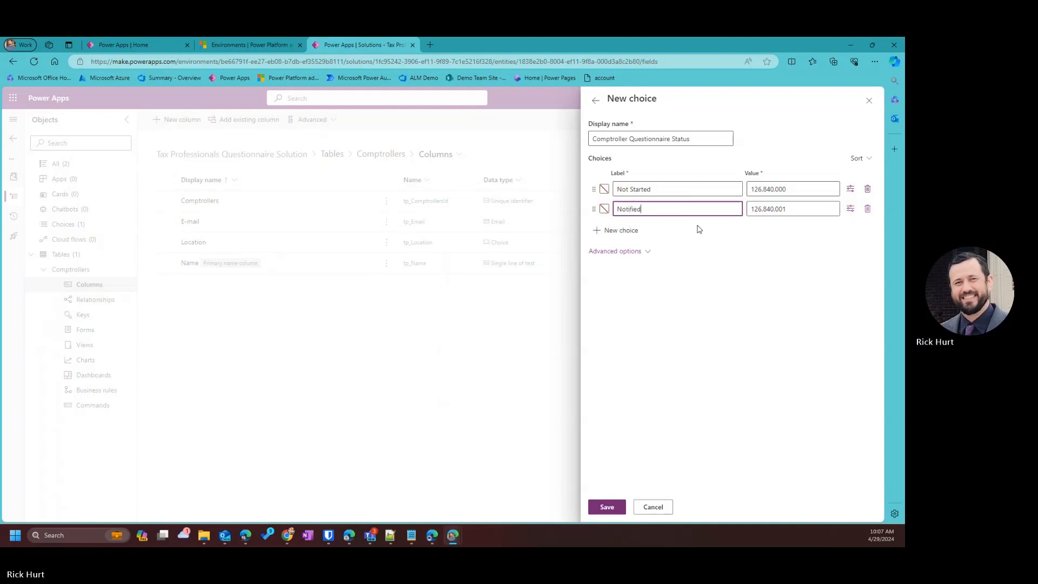
{"action": "left_click", "coordinate": [621, 231]}
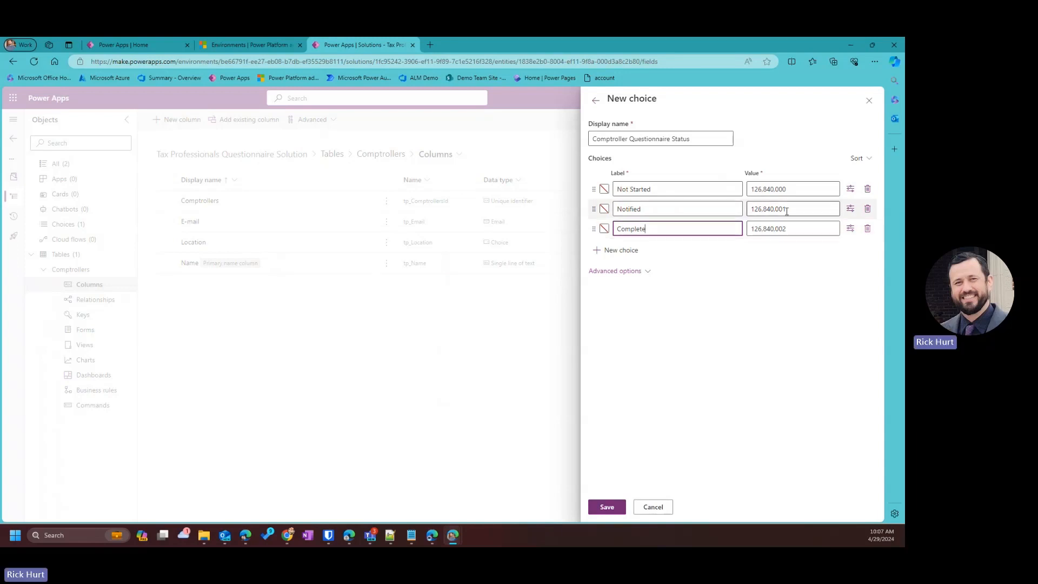
{"action": "mouse_move", "coordinate": [789, 189]}
{"action": "left_mouse_down"}
{"action": "mouse_move", "coordinate": [756, 184]}
{"action": "mouse_move", "coordinate": [779, 195]}
{"action": "mouse_move", "coordinate": [770, 191]}
{"action": "left_mouse_up"}
Note 'Not Started - 126840000' in a new Notepad++ tab and move that window aside.
{"action": "double_click", "coordinate": [799, 190]}
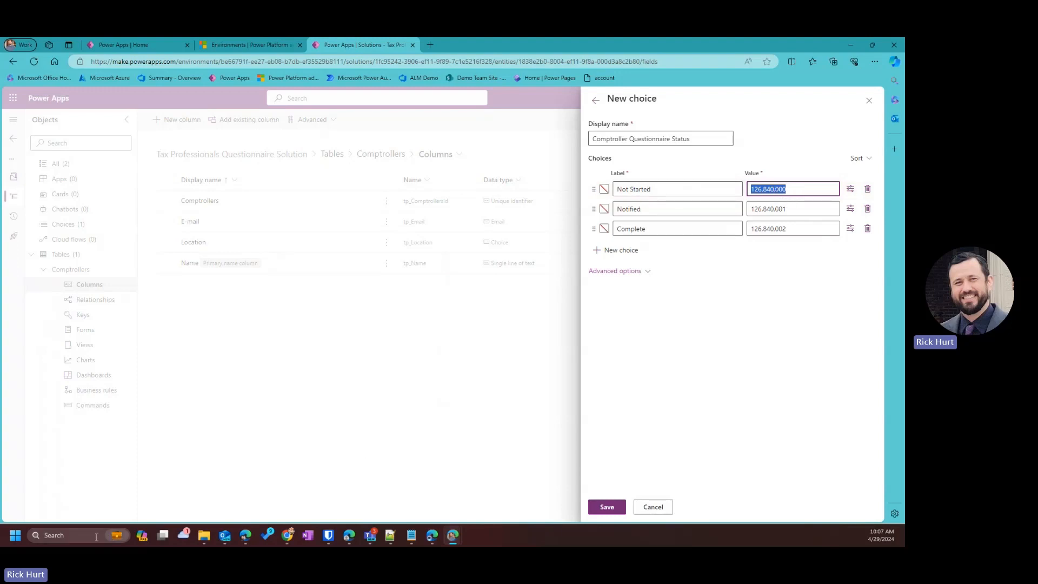
{"action": "left_click", "coordinate": [16, 535]}
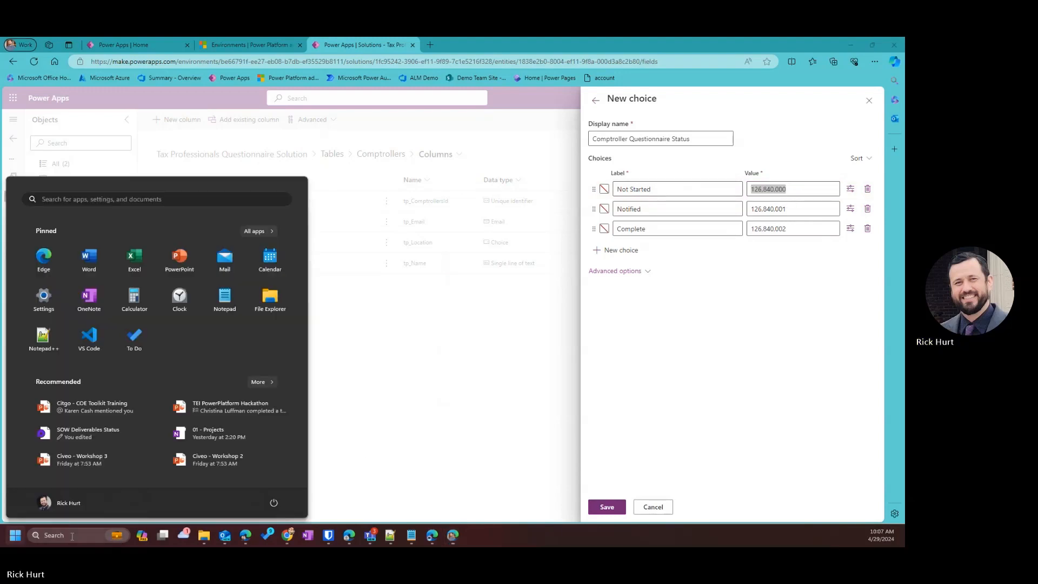
{"action": "type", "text": "notepad++"}
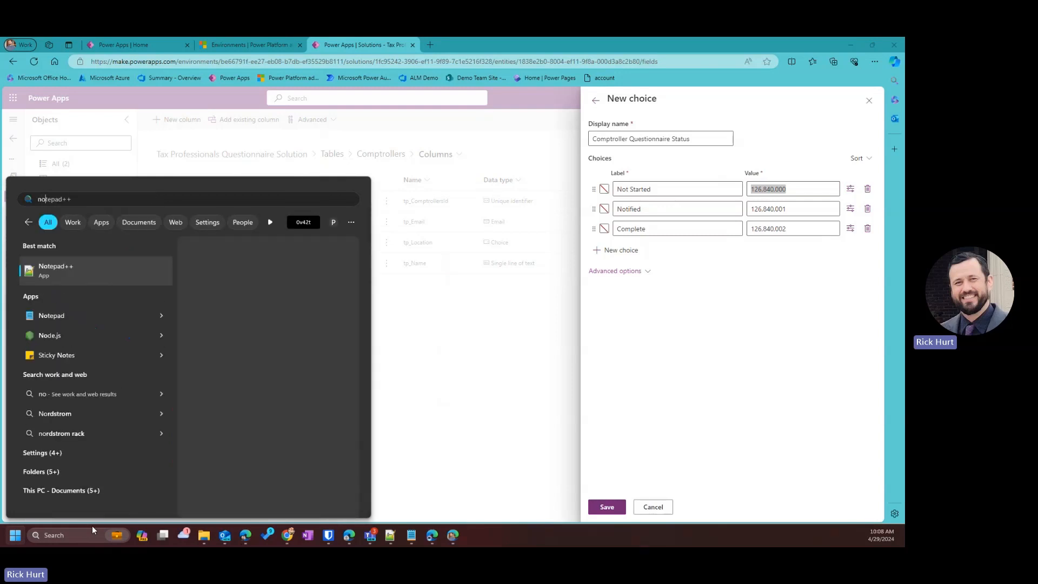
{"action": "left_click", "coordinate": [99, 273]}
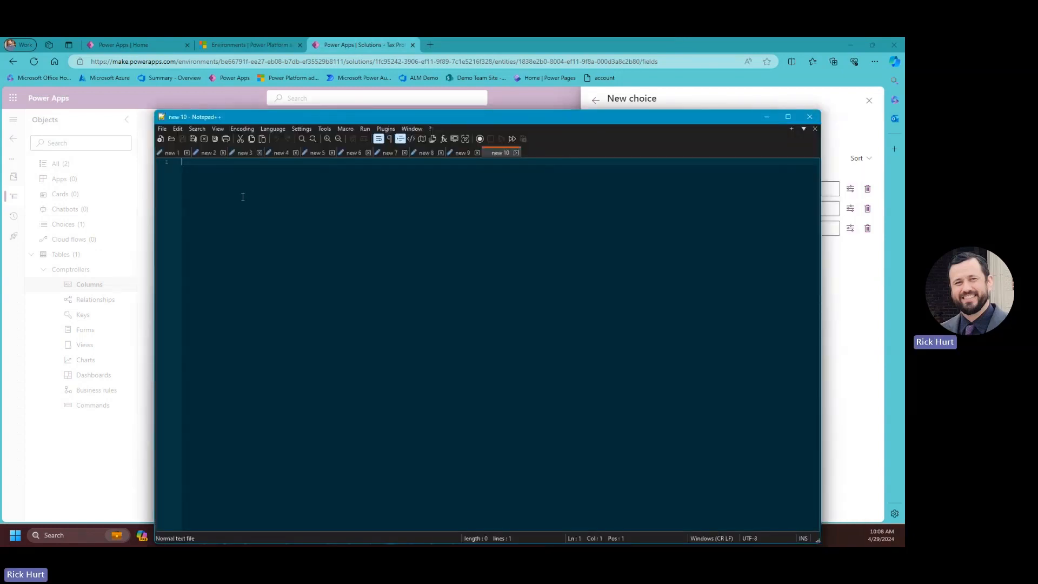
{"action": "type", "text": "Not Started -"}
{"action": "type", "text": "126840000"}
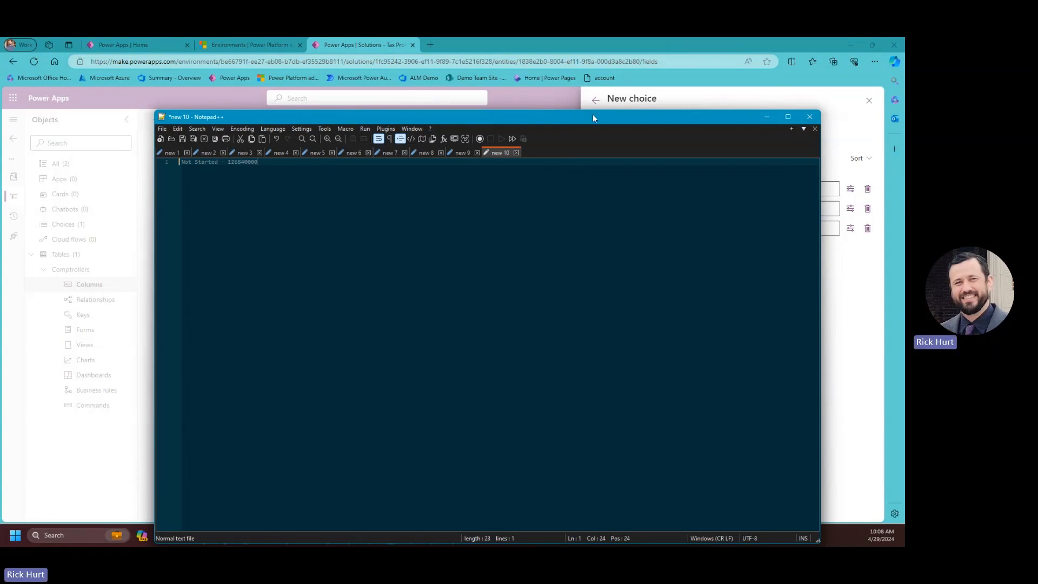
{"action": "left_click_drag", "start_coordinate": [397, 117], "coordinate": [0, 410]}
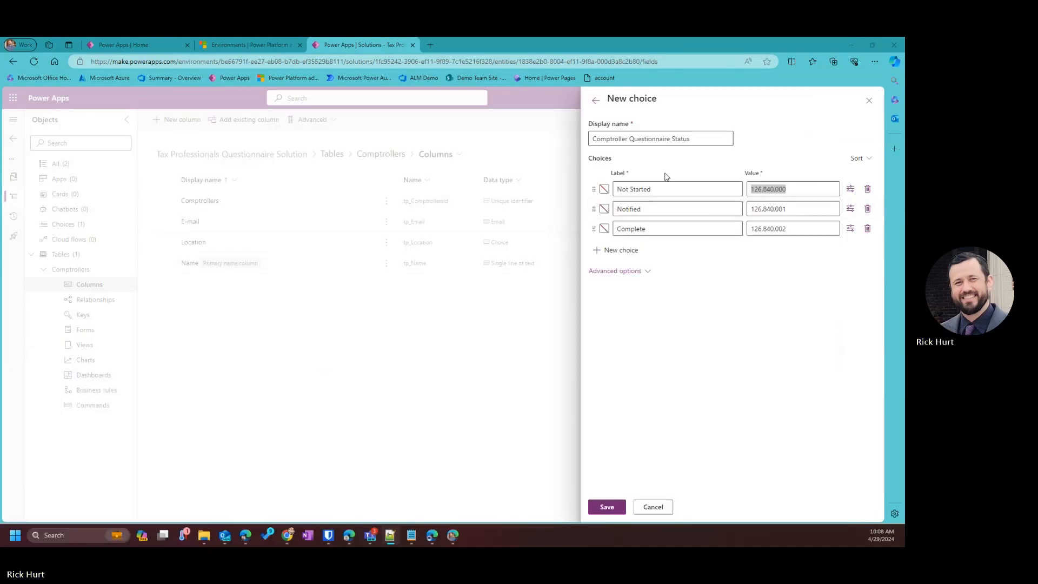
Save the choice, sync Status to Comptroller Questionnaire Status with default Not Started, and save the column.
{"action": "left_click", "coordinate": [606, 509]}
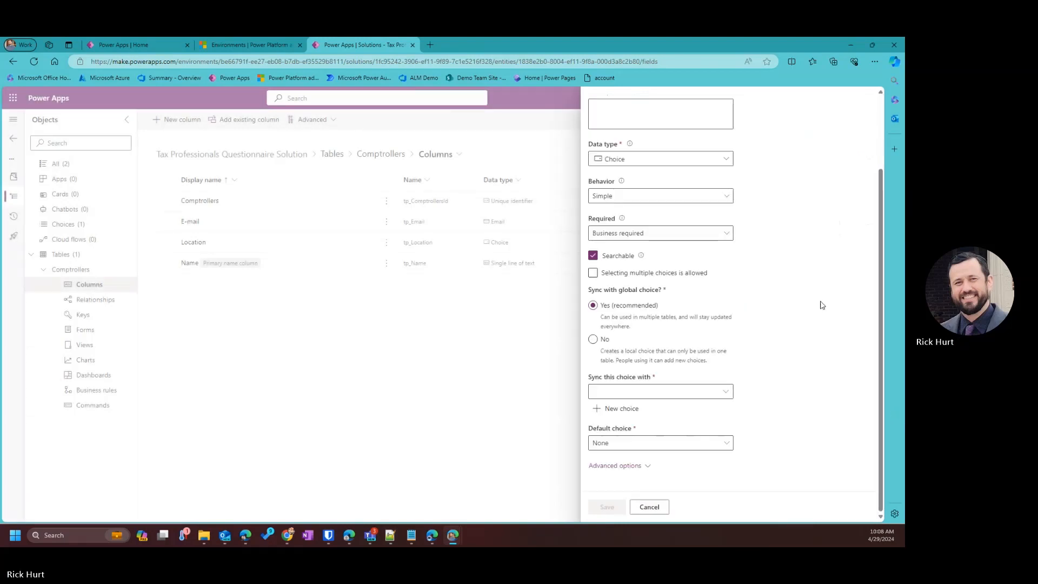
{"action": "left_click", "coordinate": [722, 393]}
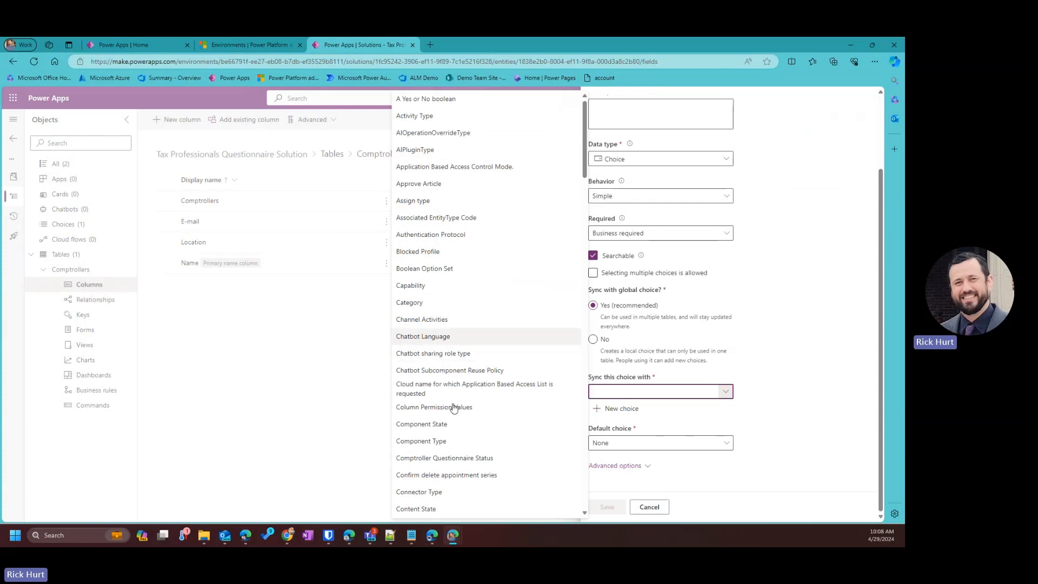
{"action": "left_click", "coordinate": [475, 458]}
{"action": "left_click", "coordinate": [716, 446]}
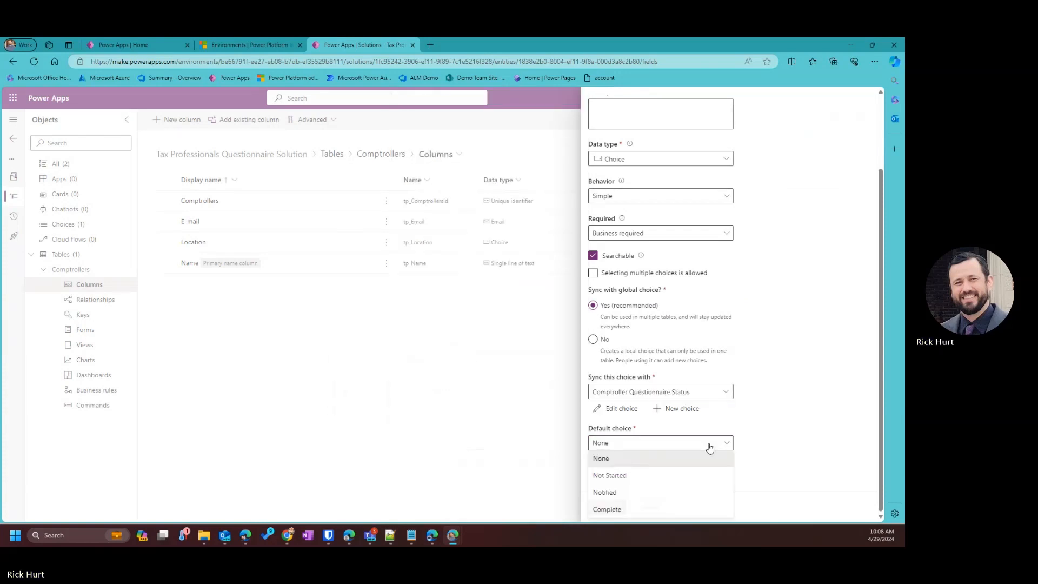
{"action": "left_click", "coordinate": [614, 481]}
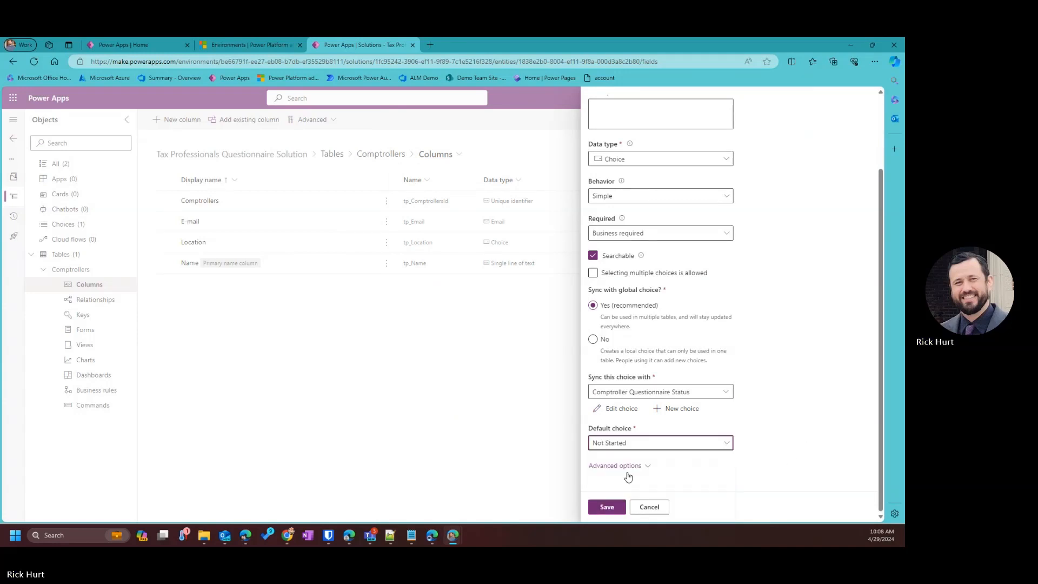
{"action": "scroll", "coordinate": [645, 407], "scroll_direction": "up", "scroll_amount": 5}
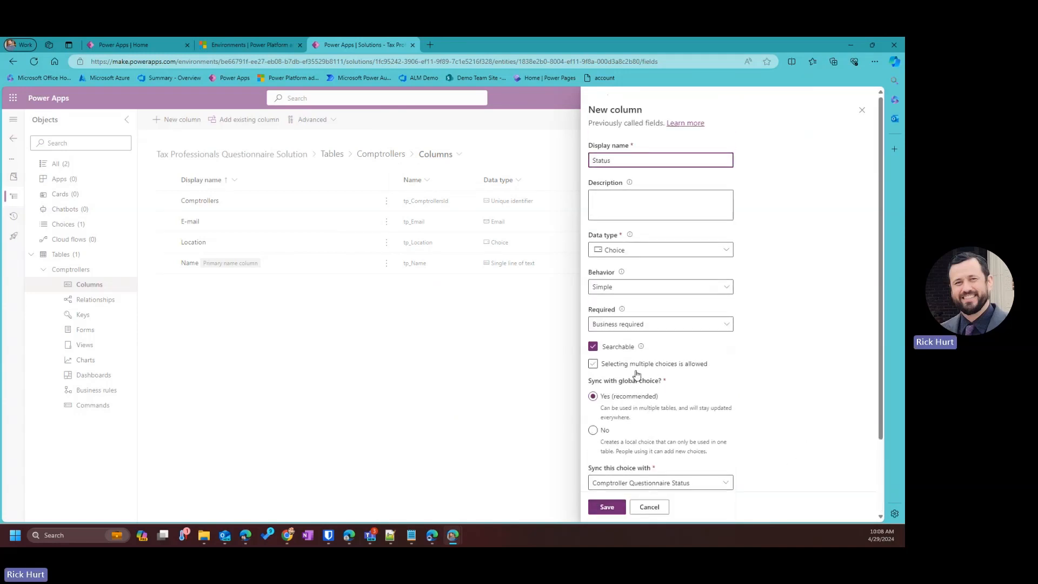
{"action": "scroll", "coordinate": [630, 471], "scroll_direction": "down", "scroll_amount": 5}
{"action": "left_click", "coordinate": [606, 507]}
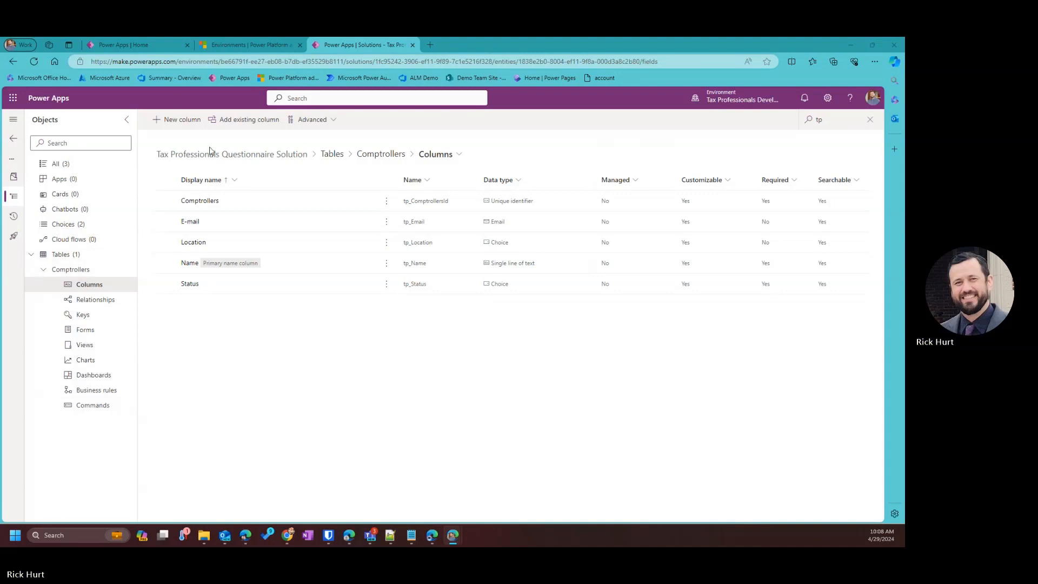
Start a new table named Quarterly Tax Package in the solution's Tables.
{"action": "left_click", "coordinate": [67, 254]}
{"action": "left_click", "coordinate": [170, 120]}
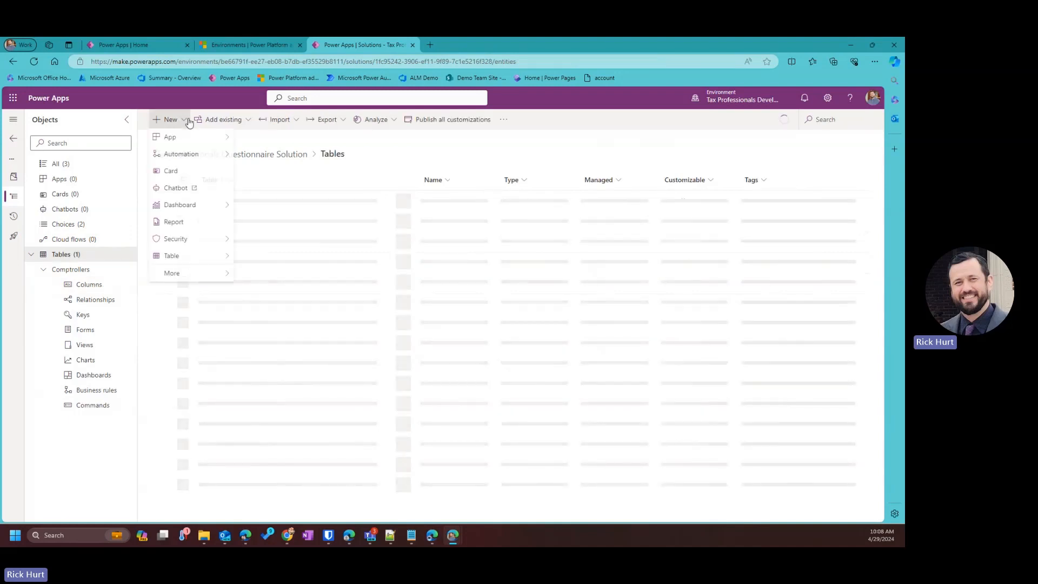
{"action": "mouse_move", "coordinate": [227, 257]}
{"action": "left_click", "coordinate": [258, 258]}
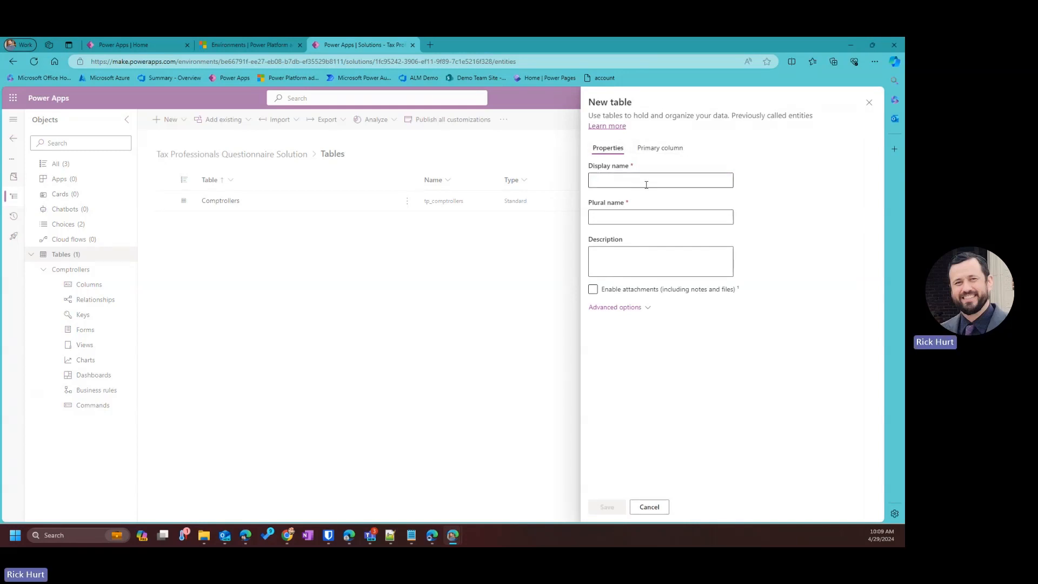
{"action": "left_click", "coordinate": [690, 180]}
{"action": "type", "text": "Quarterly Tax Package"}
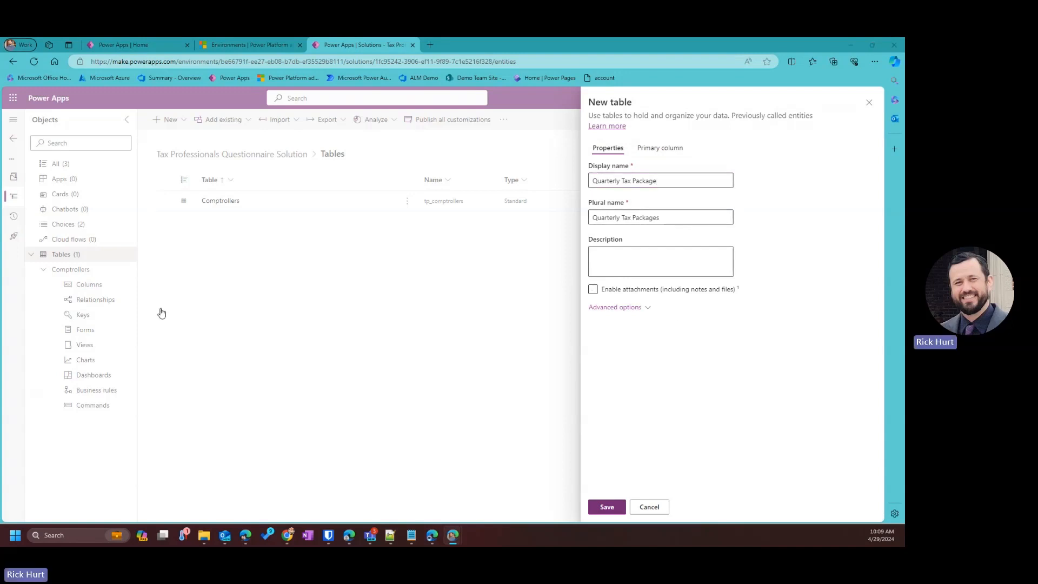
Add the table description, turn on 'Audit changes to its data', and save the table.
{"action": "left_click", "coordinate": [661, 264]}
{"action": "type", "text": "Table for holding information for questions to be answered by each comptroller"}
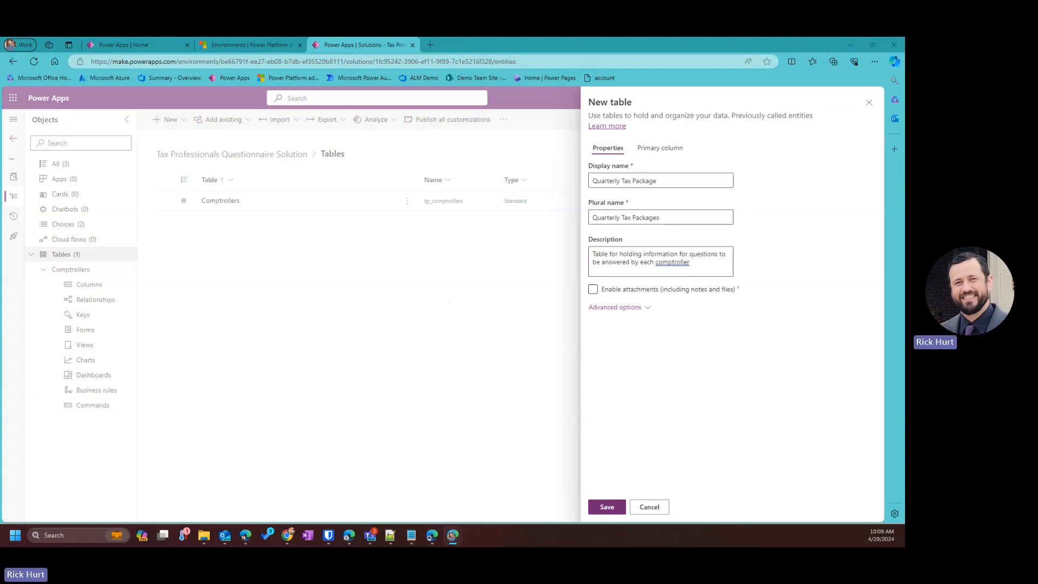
{"action": "left_click", "coordinate": [615, 309]}
{"action": "scroll", "coordinate": [721, 374], "scroll_direction": "down", "scroll_amount": 5}
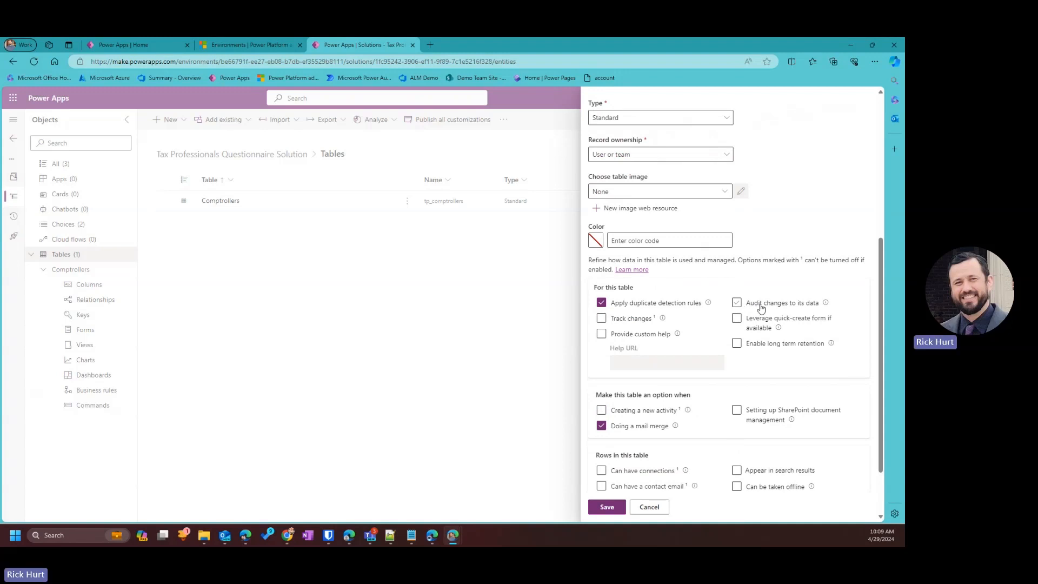
{"action": "left_click", "coordinate": [738, 304]}
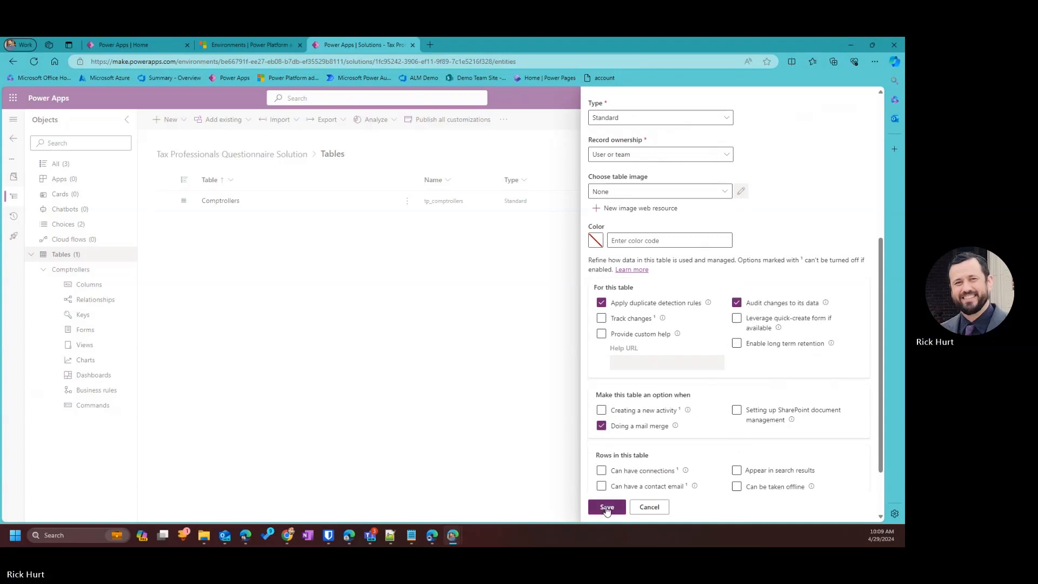
{"action": "left_click", "coordinate": [607, 507]}
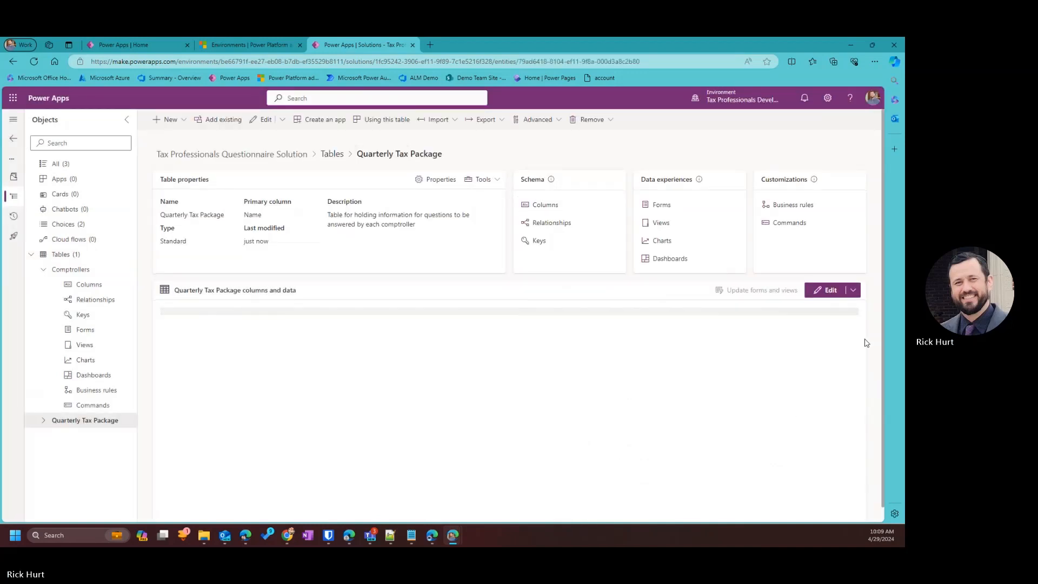
Show Quarterly Tax Package's columns filtered by 't' and open its Name column for editing.
{"action": "left_click", "coordinate": [43, 421]}
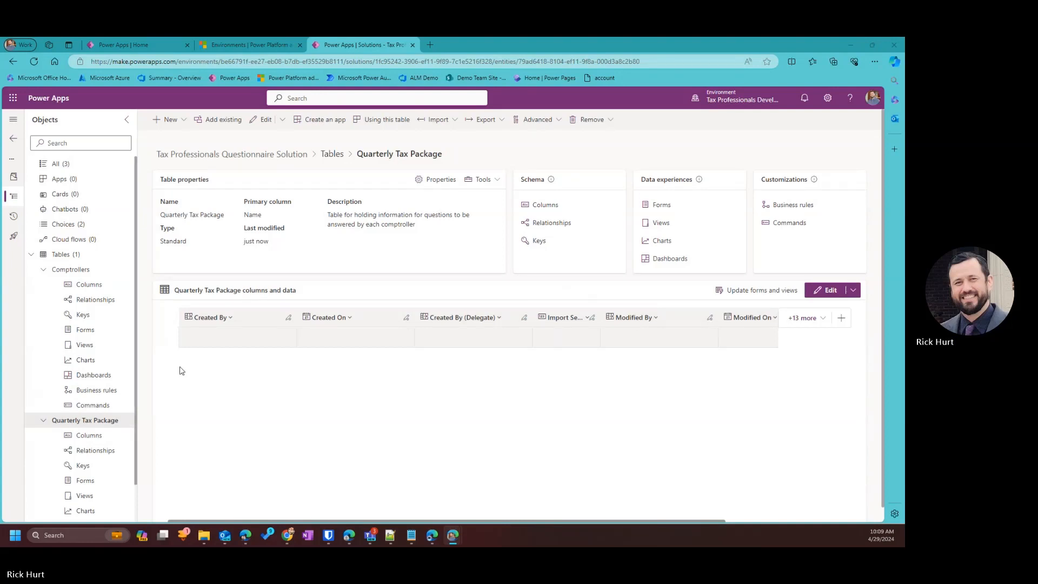
{"action": "left_click", "coordinate": [549, 206]}
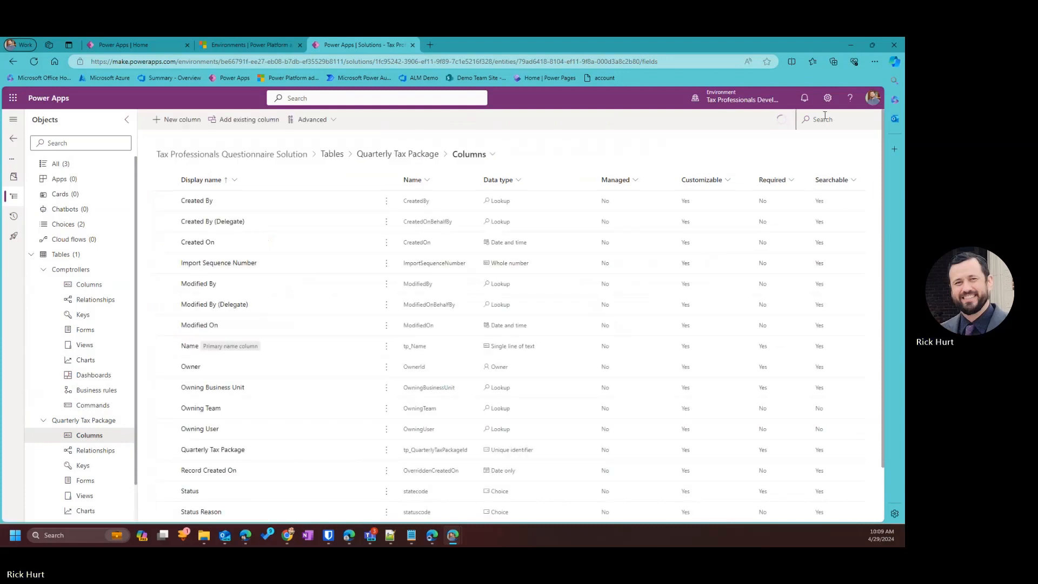
{"action": "left_click", "coordinate": [822, 119]}
{"action": "type", "text": "tp"}
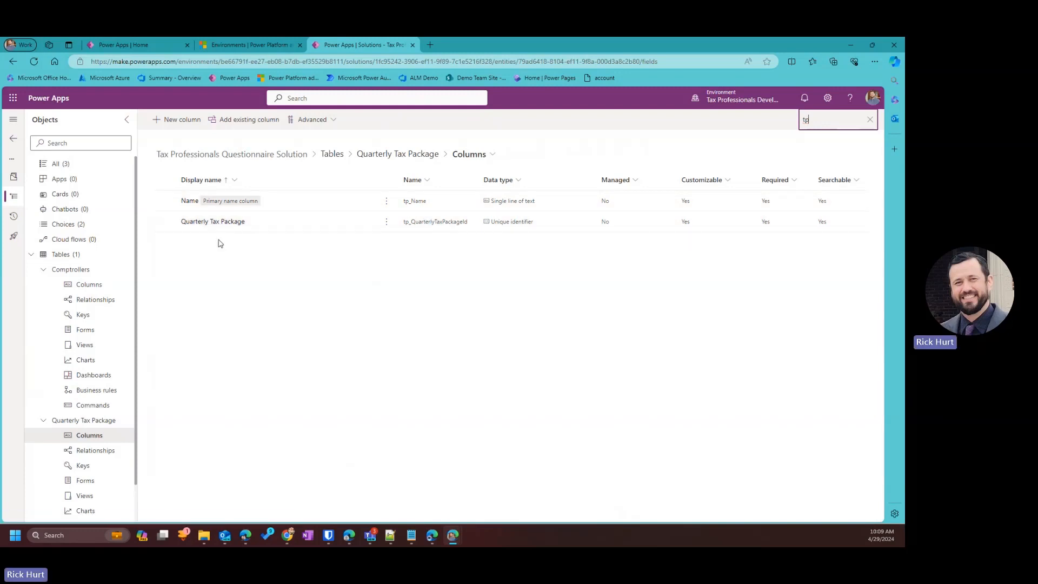
{"action": "left_click", "coordinate": [185, 203]}
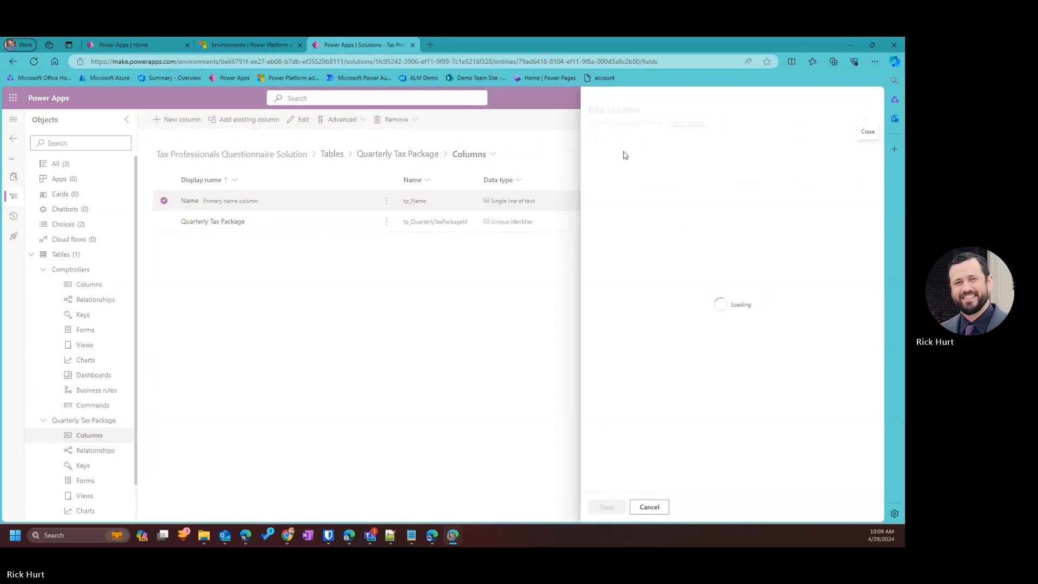
Change the Name column's display name to Comptroller Name and save it.
{"action": "left_click", "coordinate": [596, 159]}
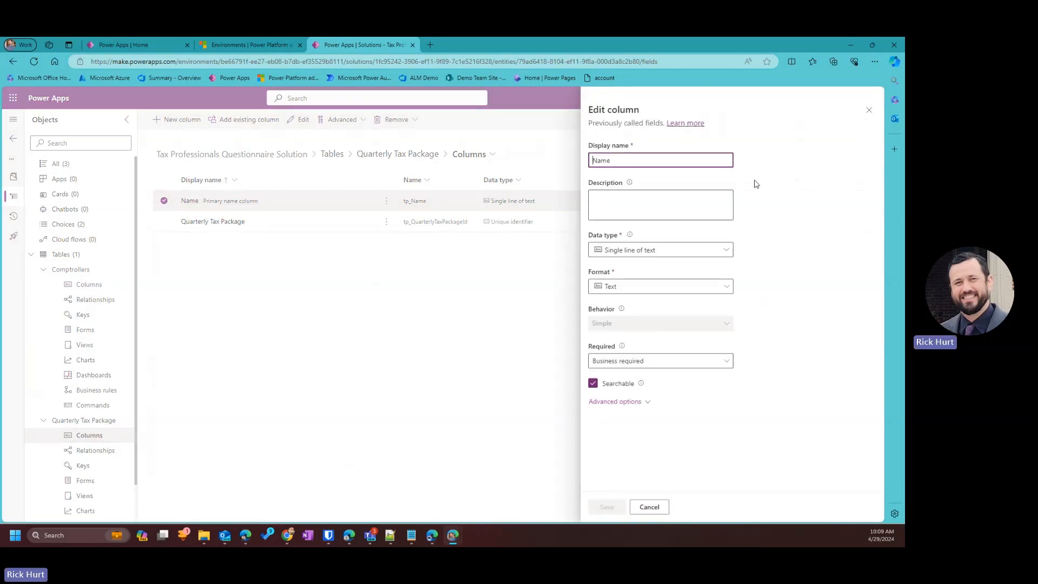
{"action": "type", "text": "Comptro"}
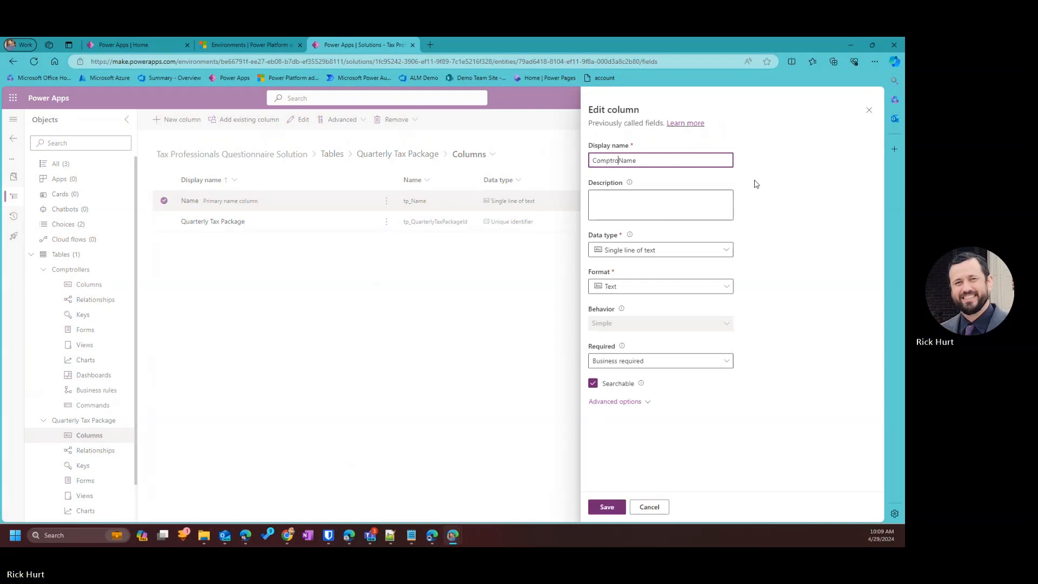
{"action": "type", "text": "ller"}
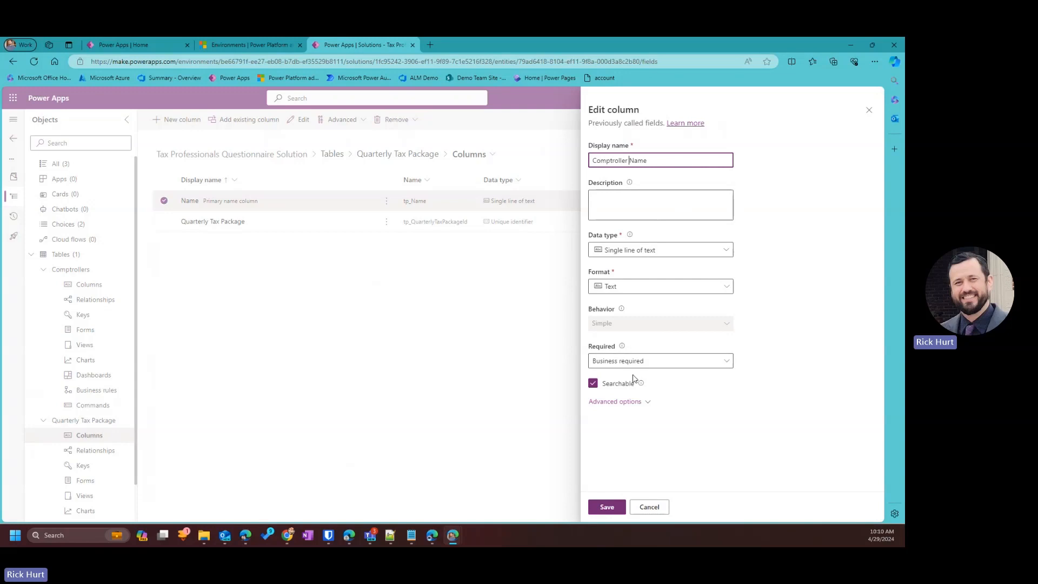
{"action": "left_click", "coordinate": [606, 507]}
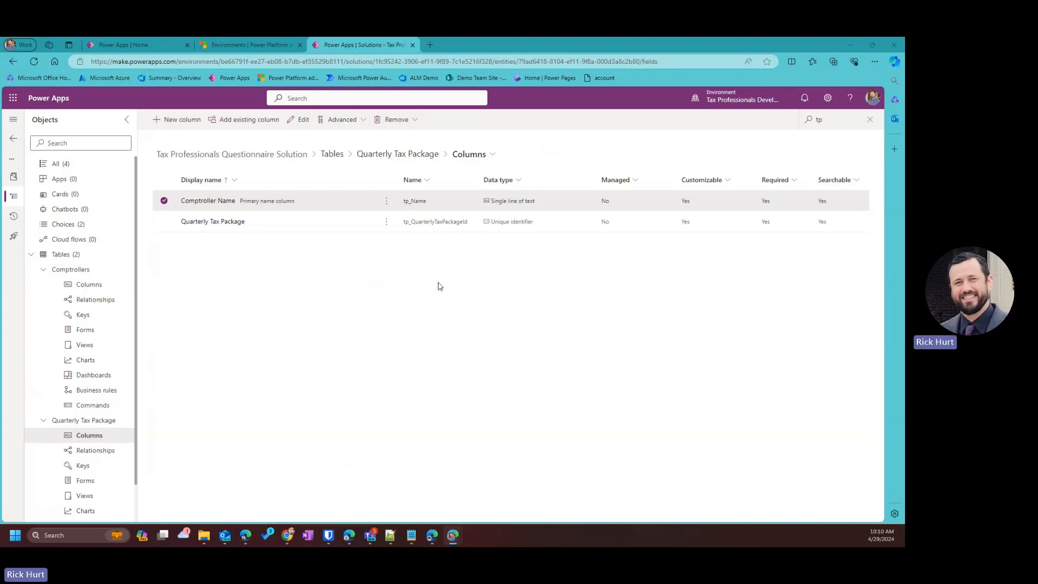
Start a new column with the display name Completion.
{"action": "left_click", "coordinate": [178, 120]}
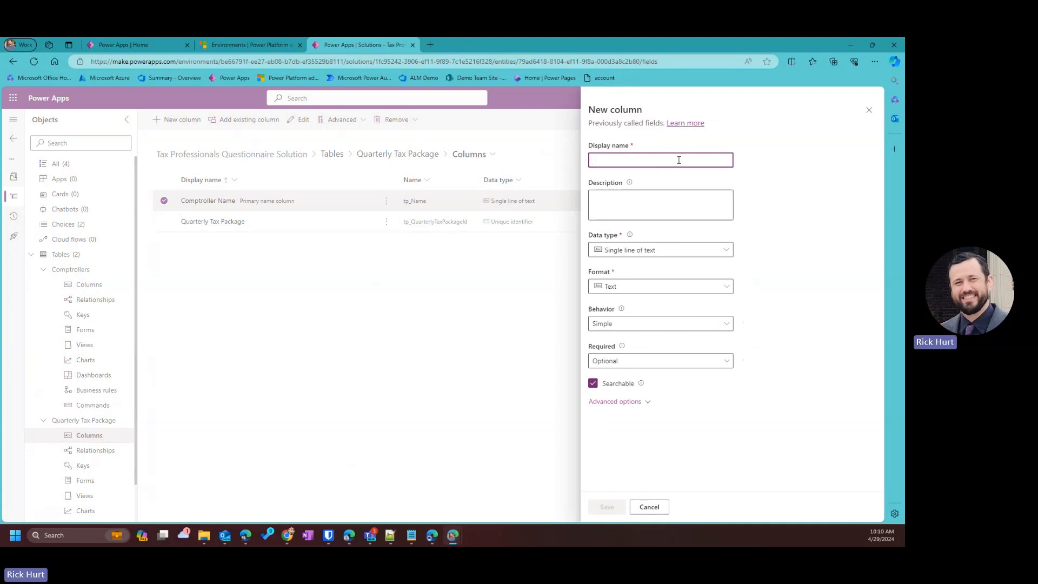
{"action": "type", "text": "Cpm"}
{"action": "key", "text": "BackSpace"}
{"action": "key", "text": "BackSpace"}
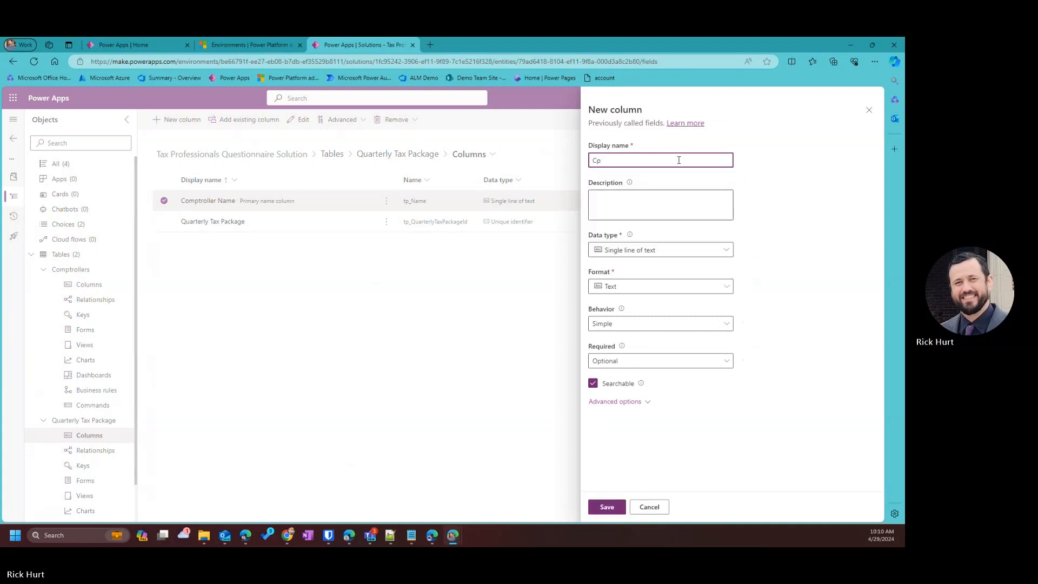
{"action": "type", "text": "ompletion"}
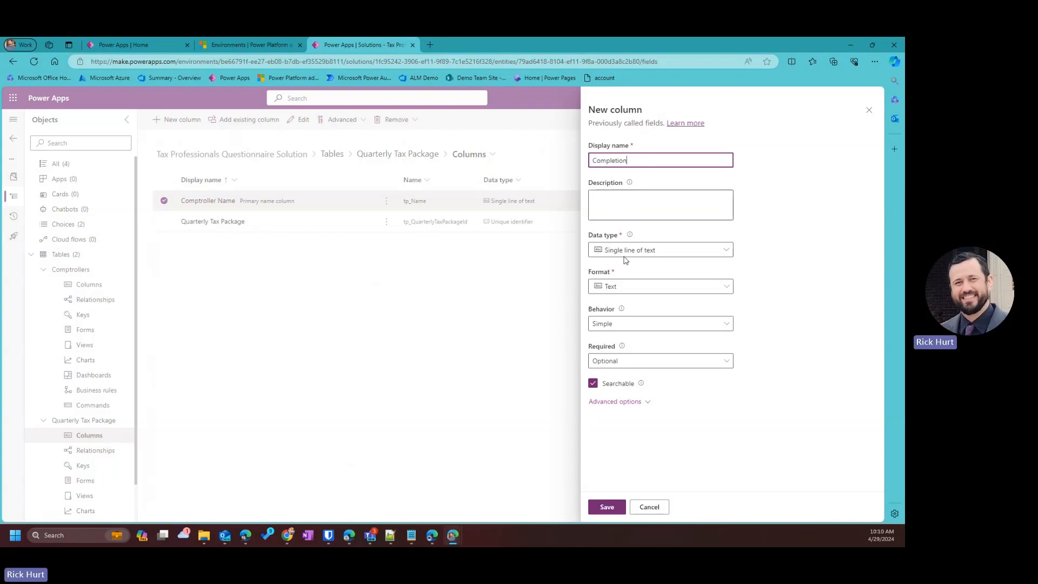
Enter the description 'Status of Questionnaire', correcting its spelling.
{"action": "left_click", "coordinate": [627, 203]}
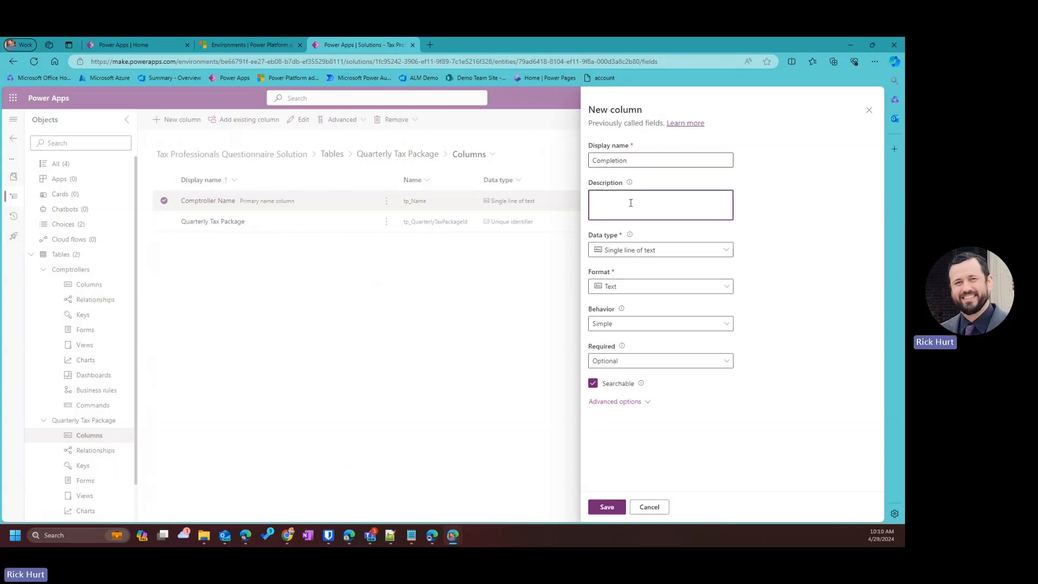
{"action": "type", "text": "Status of Questionai"}
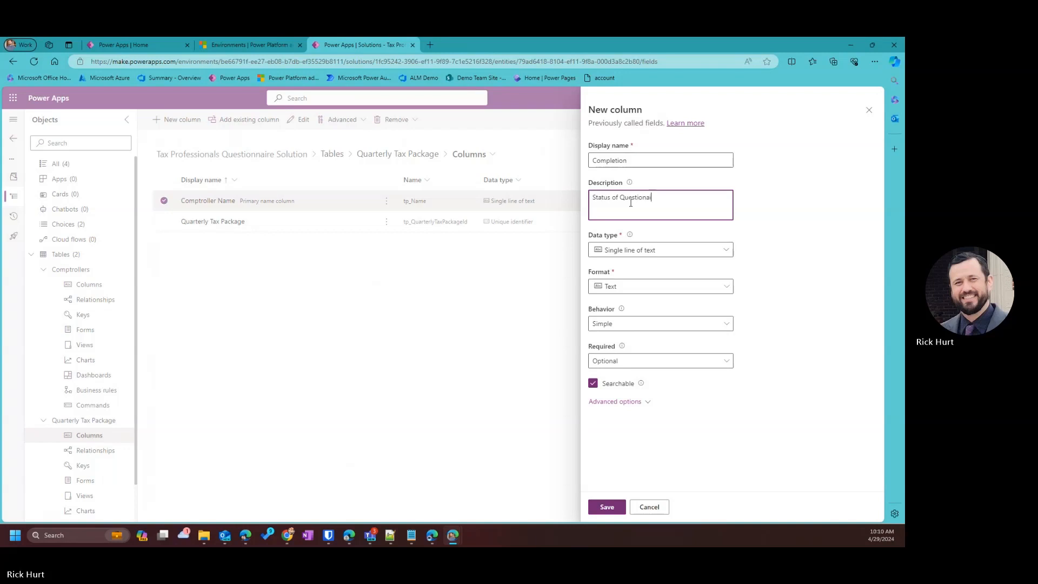
{"action": "type", "text": "ore"}
{"action": "key", "text": "Left"}
{"action": "key", "text": "Left"}
{"action": "key", "text": "BackSpace"}
{"action": "type", "text": "ir"}
{"action": "left_click", "coordinate": [679, 209]}
{"action": "right_click", "coordinate": [640, 198]}
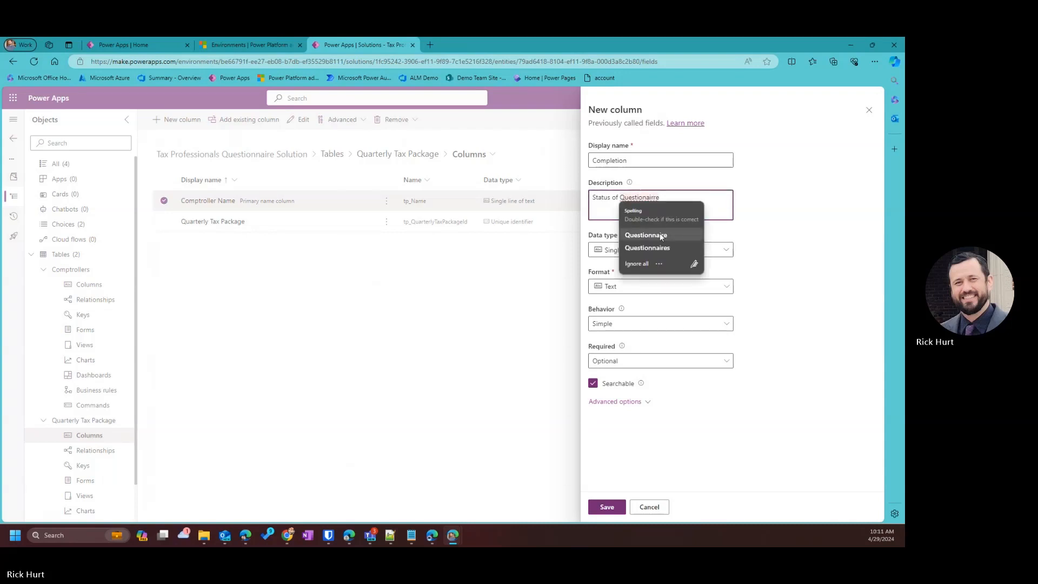
{"action": "left_click", "coordinate": [659, 232]}
{"action": "double_click", "coordinate": [664, 198]}
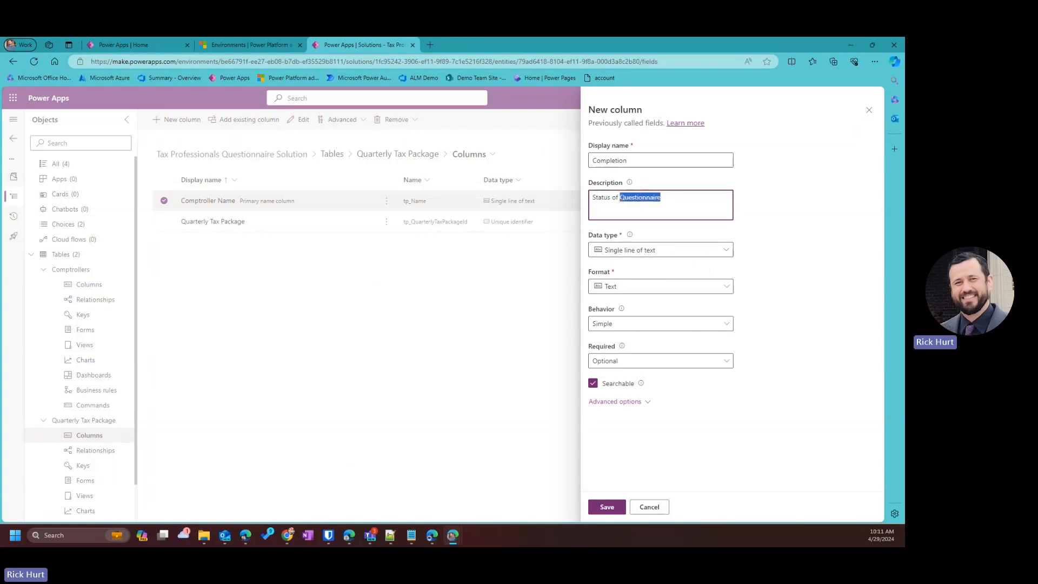
Save Completion as an optional single-line text column.
{"action": "left_click", "coordinate": [409, 535]}
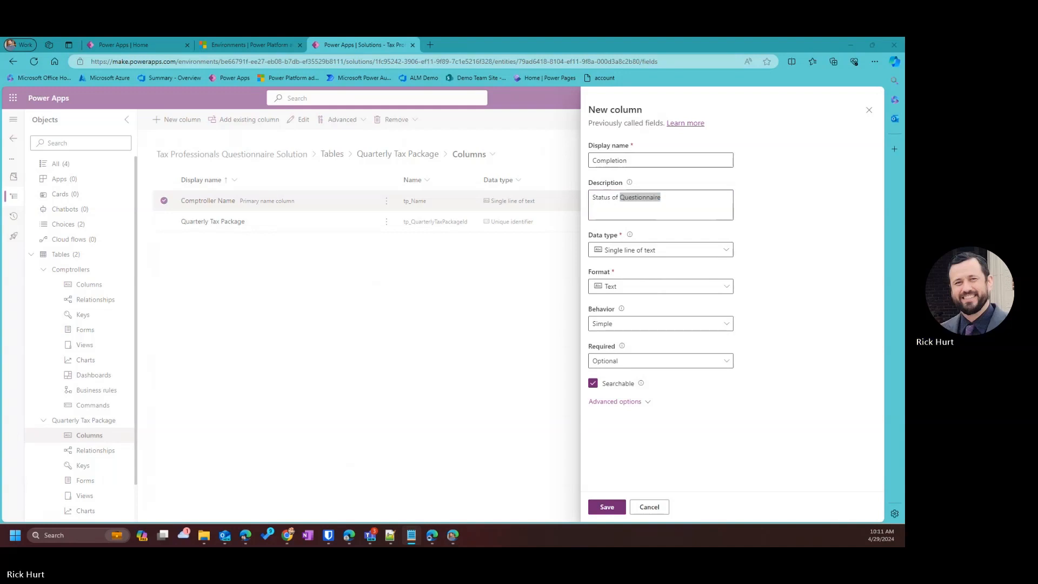
{"action": "left_click", "coordinate": [417, 225]}
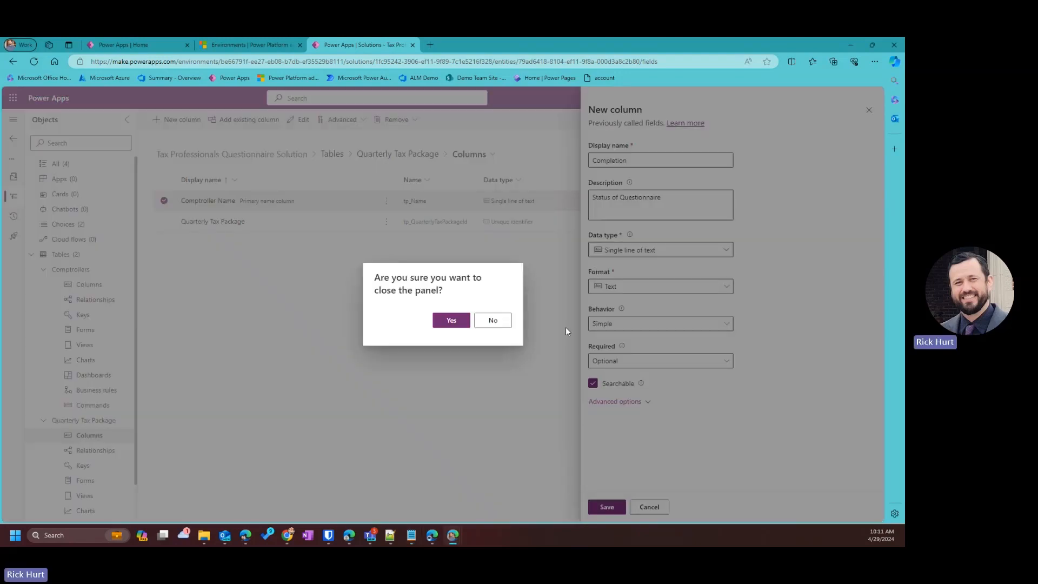
{"action": "left_click", "coordinate": [504, 323]}
{"action": "left_click", "coordinate": [610, 506]}
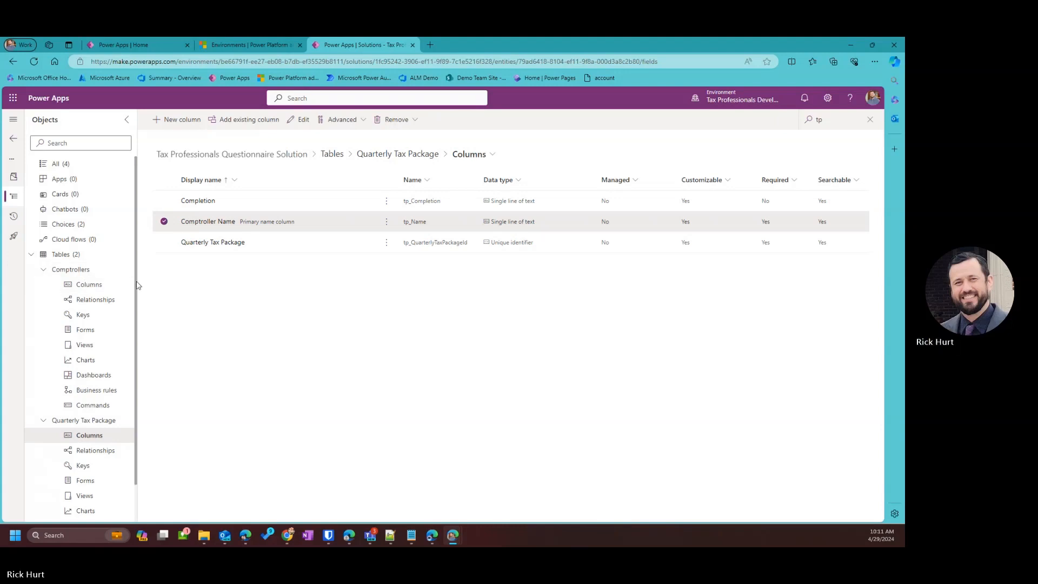
Start another single-line-of-text column, first naming it 'Package ID'.
{"action": "left_click", "coordinate": [184, 120]}
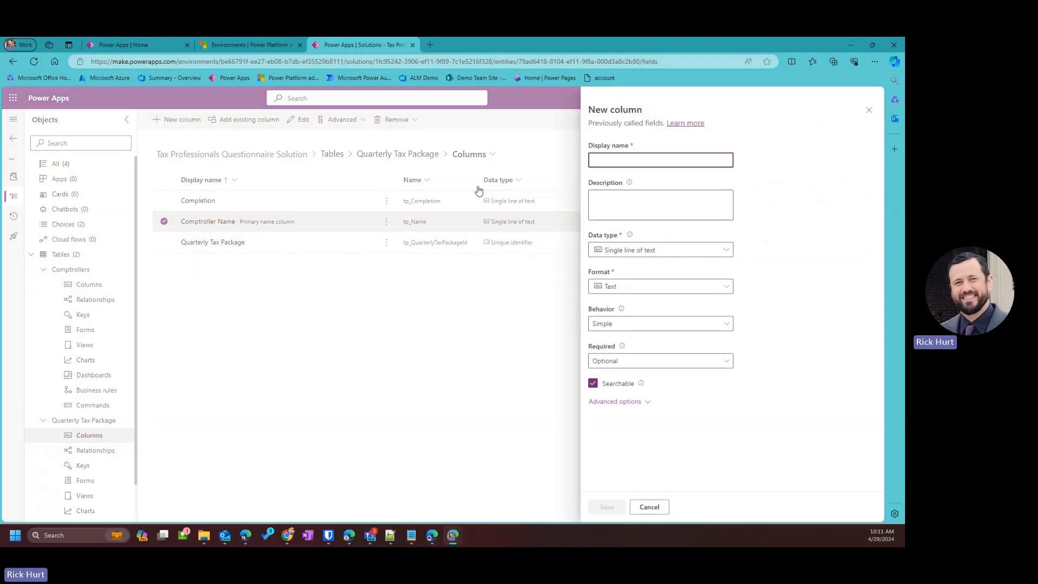
{"action": "left_click", "coordinate": [633, 164]}
{"action": "type", "text": "Pacakg"}
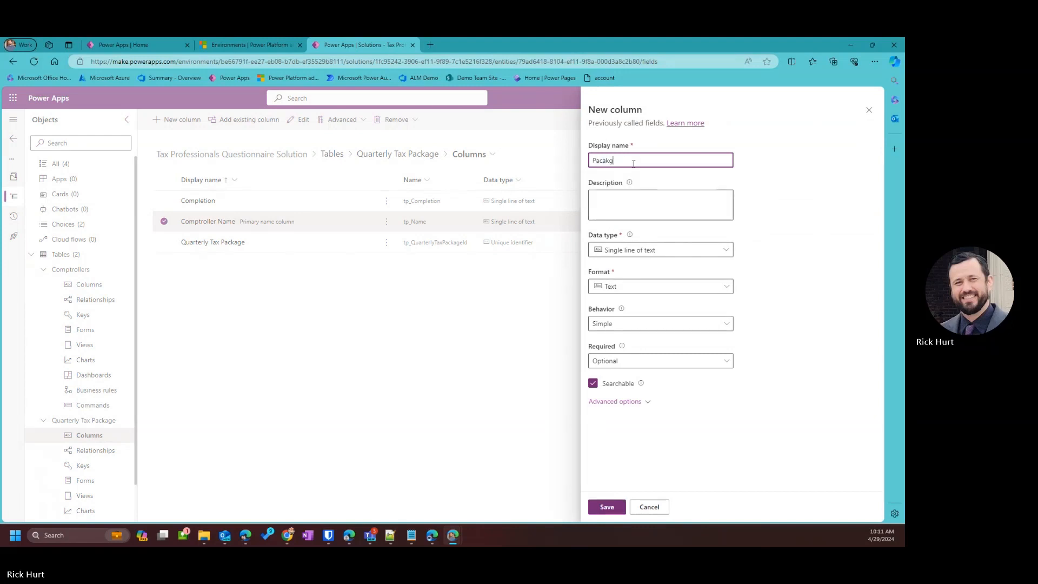
{"action": "key", "text": "BackSpace"}
{"action": "key", "text": "BackSpace"}
{"action": "key", "text": "BackSpace"}
{"action": "type", "text": "kage ID"}
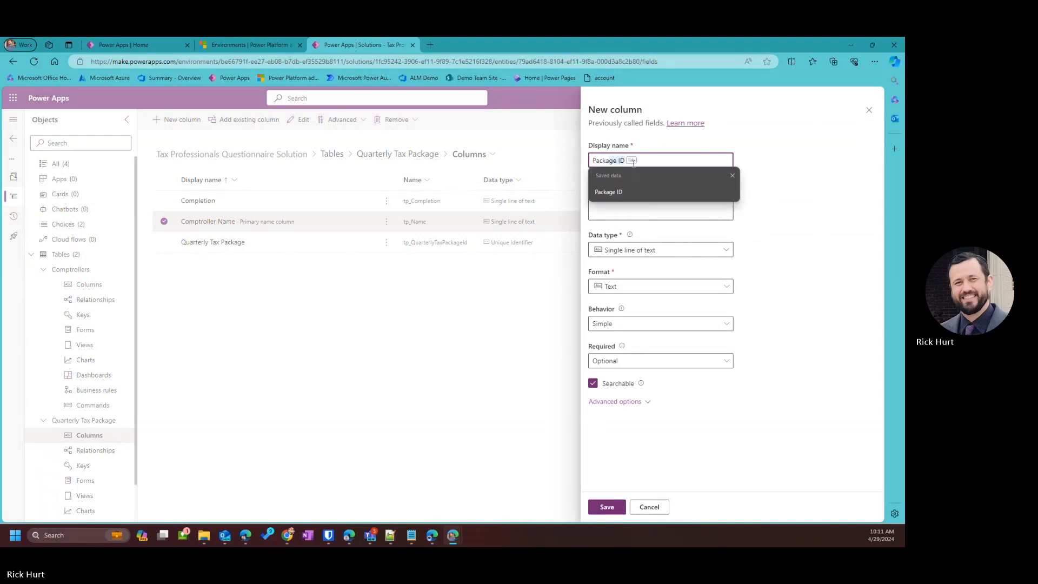
{"action": "left_click", "coordinate": [635, 193]}
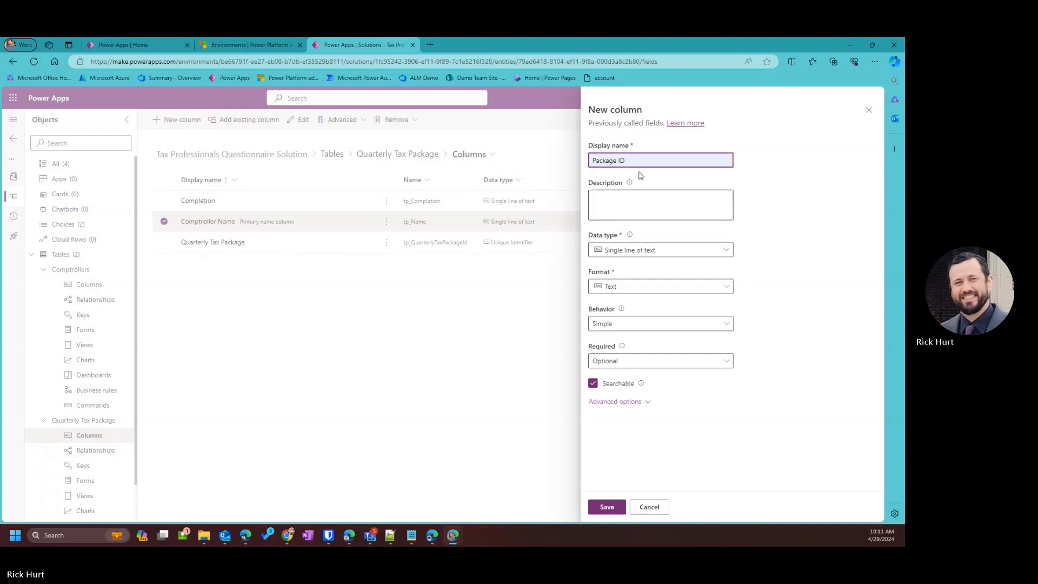
{"action": "left_click", "coordinate": [643, 254]}
{"action": "left_click", "coordinate": [643, 253]}
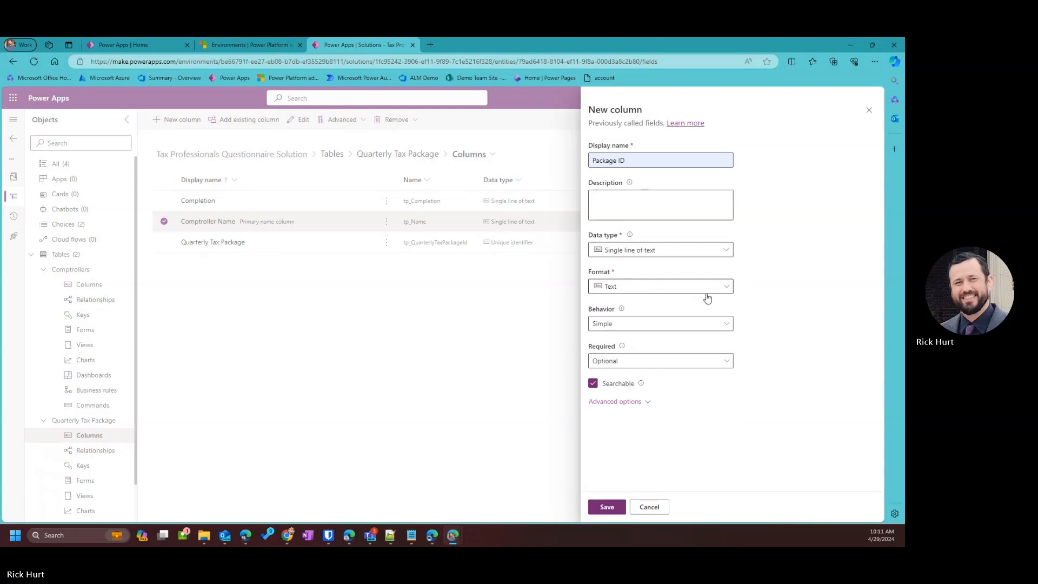
Rename the column to Comptroller ID, fix its spelling, and save it.
{"action": "left_click", "coordinate": [610, 161]}
{"action": "left_click_drag", "start_coordinate": [617, 162], "coordinate": [565, 162]}
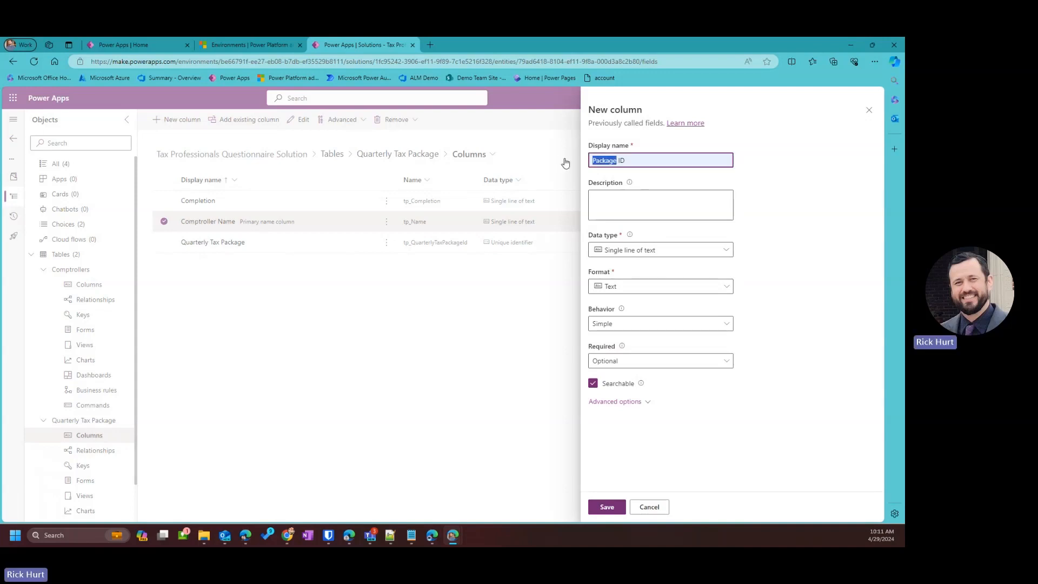
{"action": "type", "text": "Comptoller"}
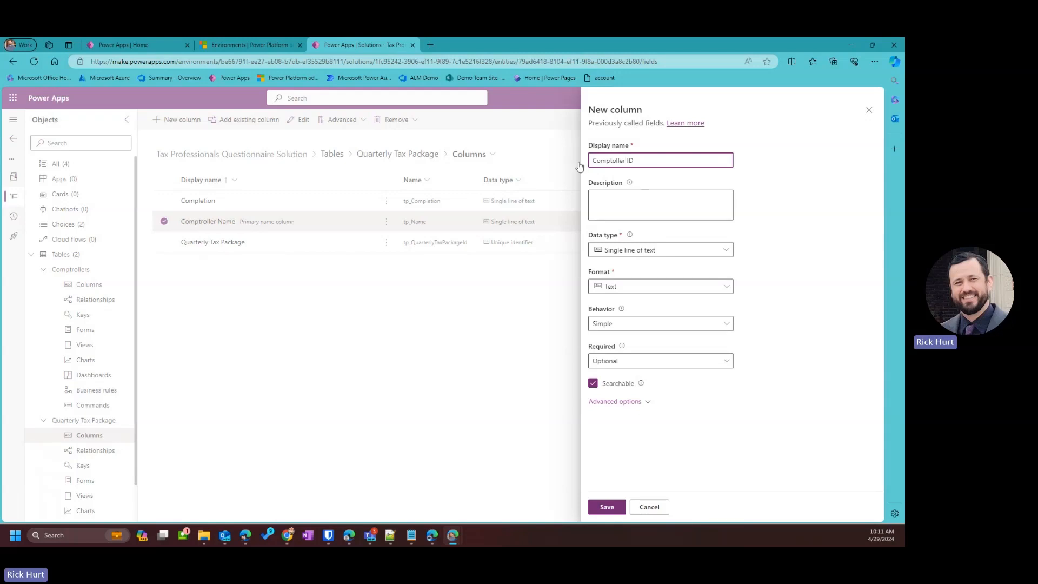
{"action": "right_click", "coordinate": [612, 161]}
{"action": "left_click", "coordinate": [621, 197]}
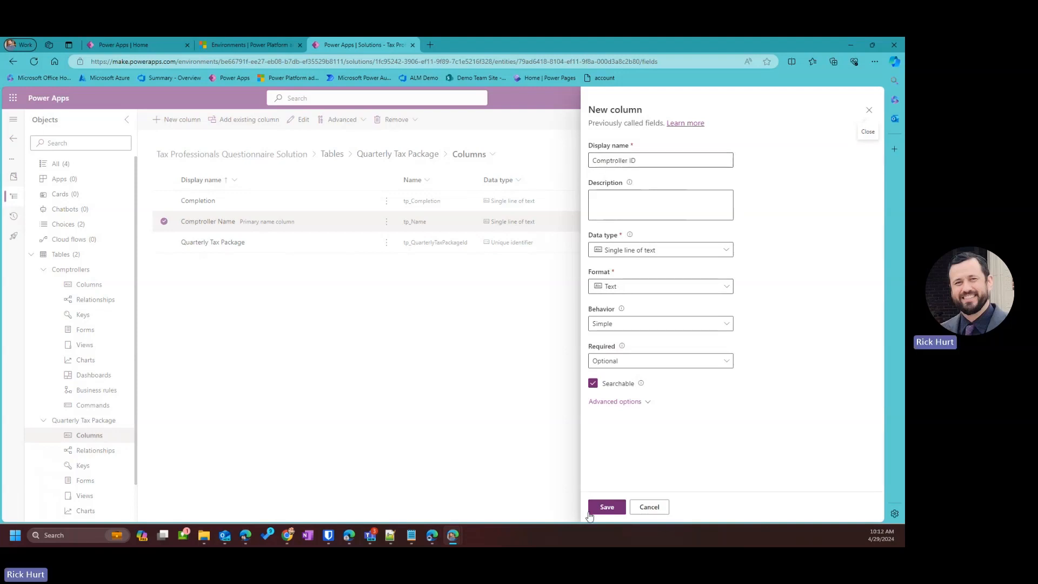
{"action": "left_click", "coordinate": [608, 507]}
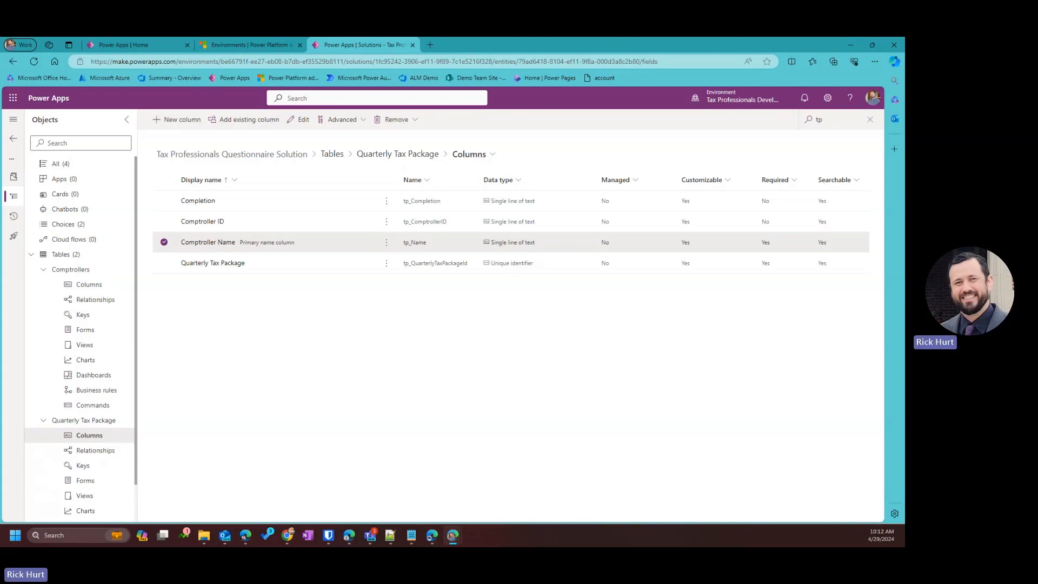
Paste Question 1 as the new column's name and the question sentence as its description.
{"action": "left_click", "coordinate": [184, 123]}
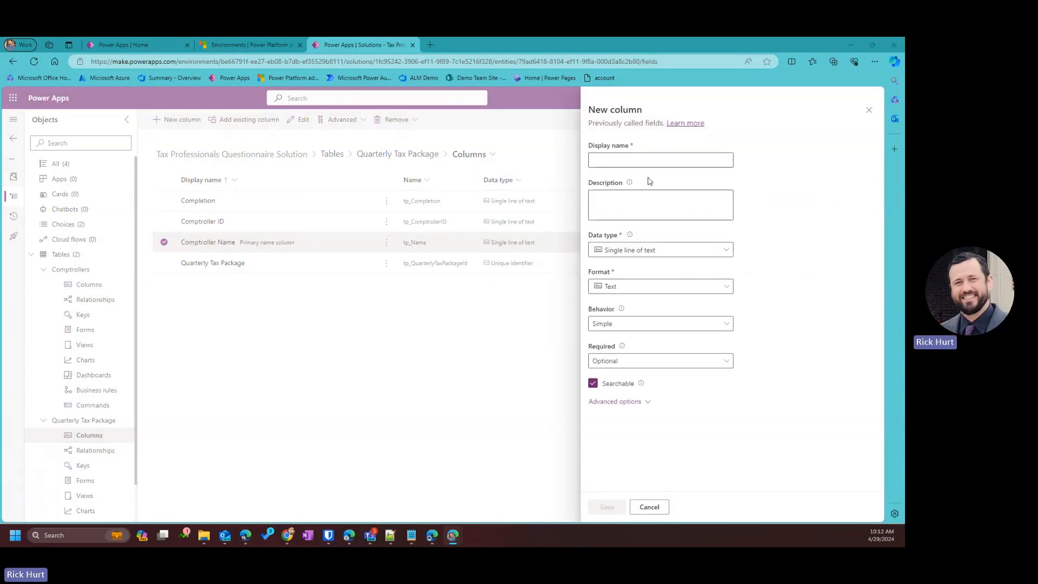
{"action": "left_click", "coordinate": [629, 162]}
{"action": "type", "text": "Question 1"}
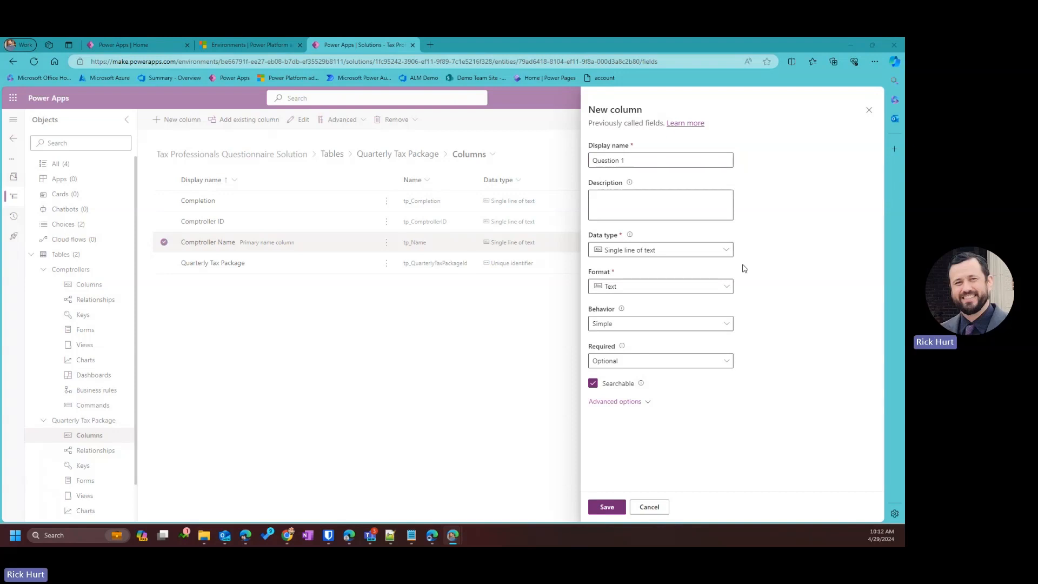
{"action": "left_click", "coordinate": [637, 209]}
{"action": "type", "text": "Any changes to legal or ownership structure in the current quarter?"}
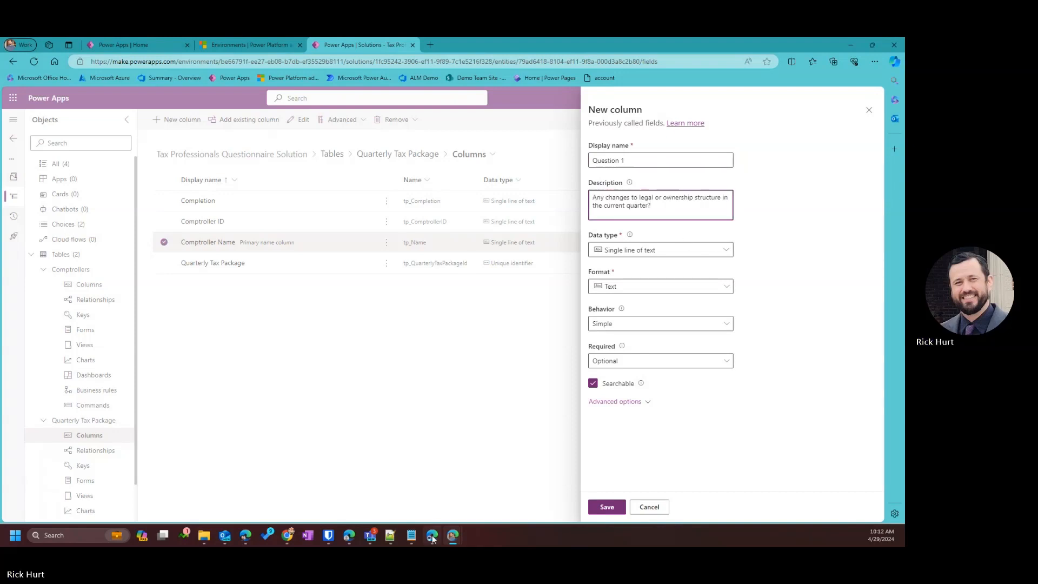
{"action": "left_click", "coordinate": [391, 538]}
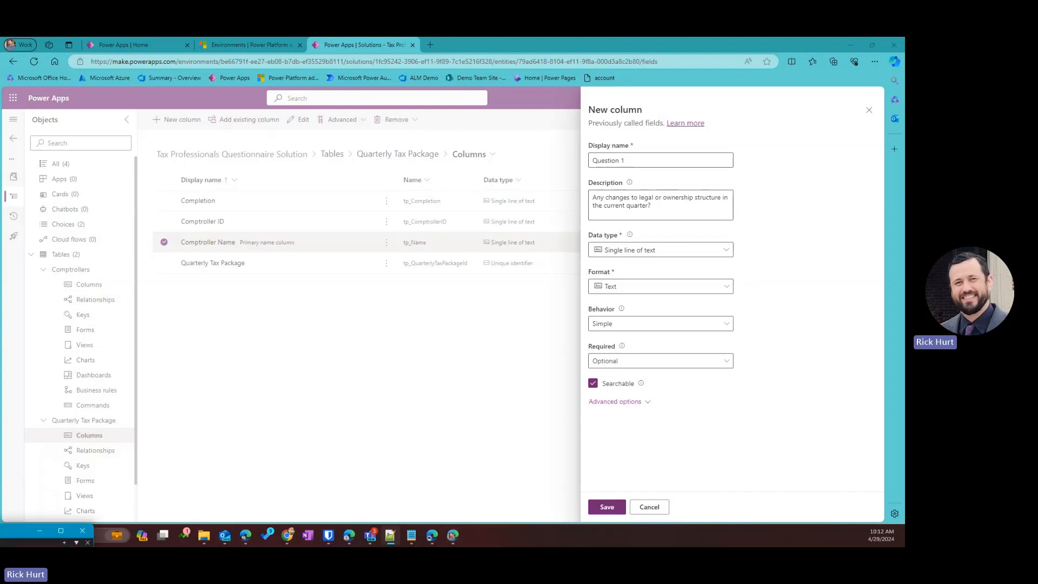
{"action": "left_click_drag", "start_coordinate": [0, 465], "coordinate": [630, 116]}
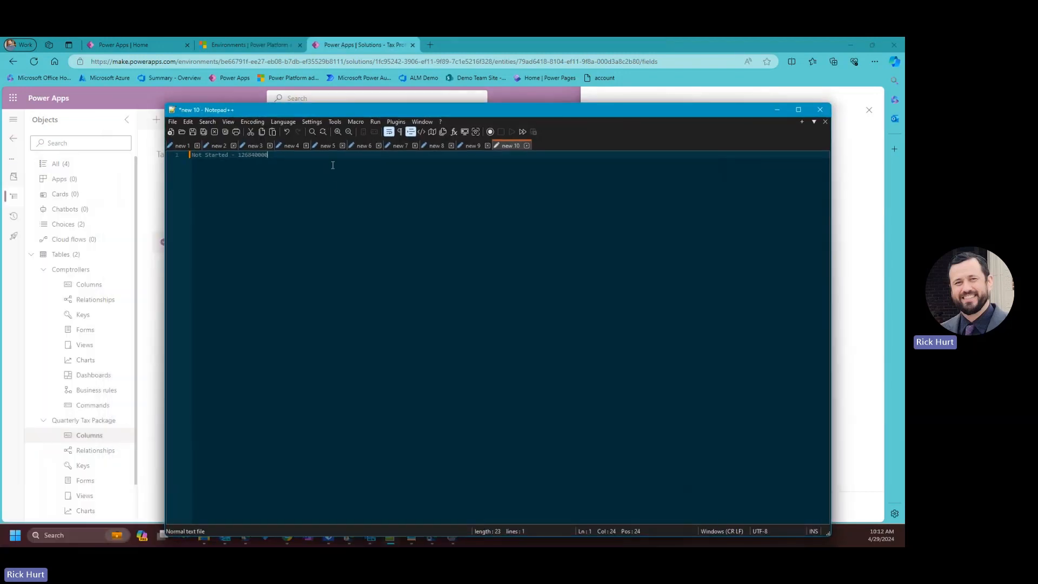
Paste the question into the notes and prefix it with the label 'Q1:'.
{"action": "key", "text": "Return"}
{"action": "key", "text": "Return"}
{"action": "type", "text": "Any changes to legal or ownership structure in the current quarter?"}
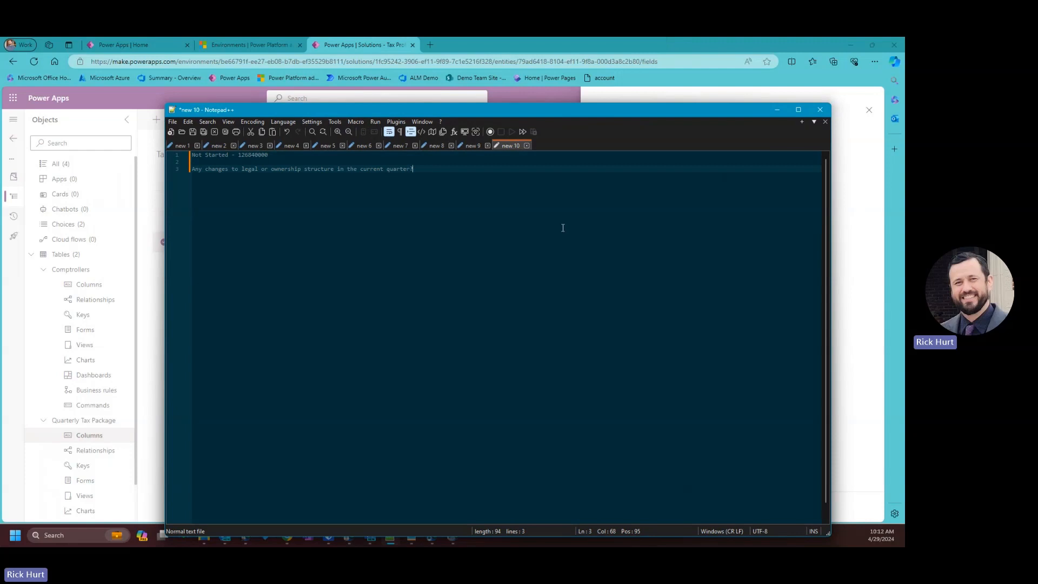
{"action": "left_click", "coordinate": [194, 169]}
{"action": "key", "text": "Left"}
{"action": "type", "text": "Q1'"}
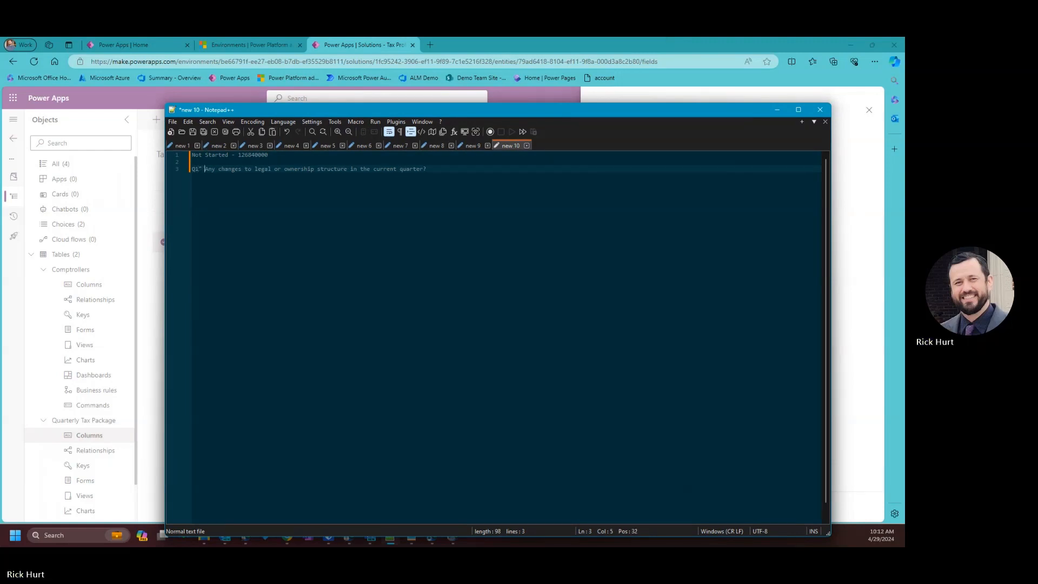
{"action": "key", "text": "BackSpace"}
{"action": "type", "text": ":"}
{"action": "left_click_drag", "start_coordinate": [204, 169], "coordinate": [197, 180]}
{"action": "key", "text": "ctrl+c"}
Add seven copied 'Q1:' label lines below the question.
{"action": "left_click", "coordinate": [470, 169]}
{"action": "key", "text": "Return"}
{"action": "key", "text": "ctrl+v"}
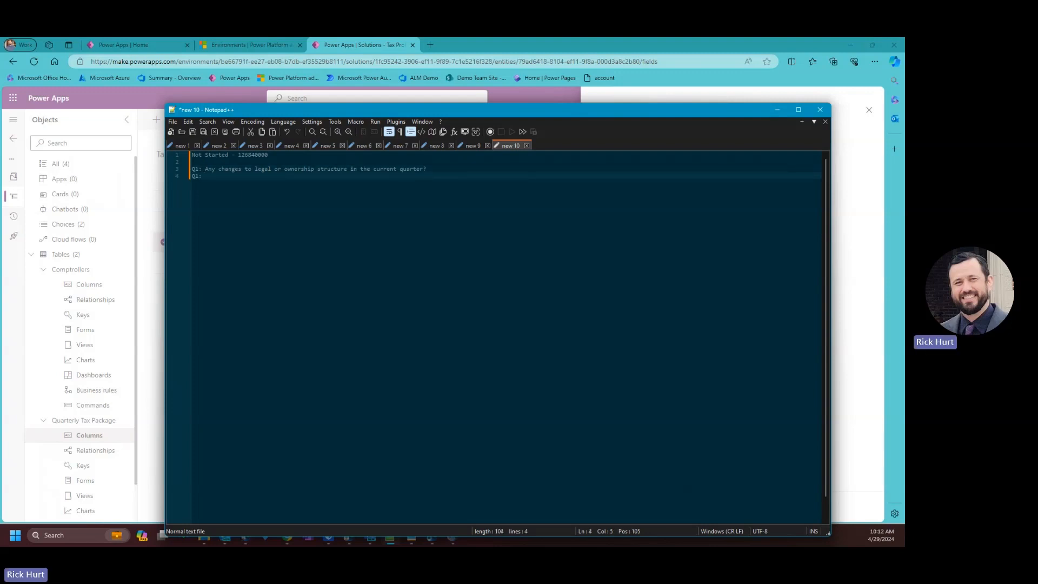
{"action": "key", "text": "Return"}
{"action": "key", "text": "ctrl+v"}
{"action": "key", "text": "Return"}
{"action": "key", "text": "ctrl+v"}
{"action": "key", "text": "Return"}
{"action": "key", "text": "ctrl+v"}
{"action": "key", "text": "Return"}
{"action": "key", "text": "ctrl+v"}
{"action": "key", "text": "Return"}
{"action": "key", "text": "ctrl+v"}
{"action": "key", "text": "Return"}
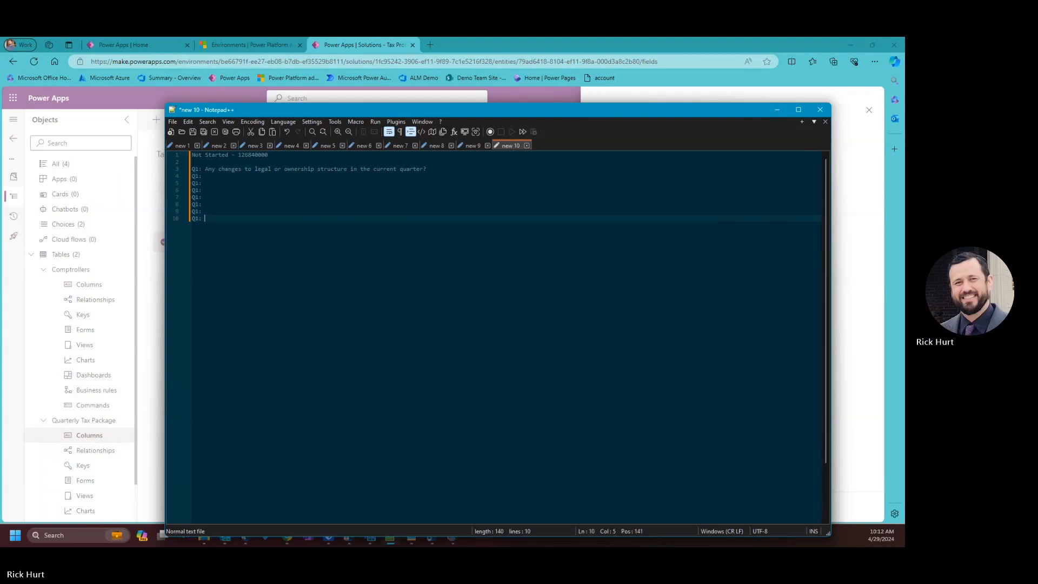
{"action": "key", "text": "ctrl+v"}
{"action": "key", "text": "Return"}
{"action": "key", "text": "ctrl+v"}
{"action": "key", "text": "Return"}
{"action": "key", "text": "ctrl+v"}
{"action": "key", "text": "Return"}
{"action": "key", "text": "ctrl+v"}
{"action": "key", "text": "Return"}
{"action": "key", "text": "ctrl+v"}
Renumber the copied labels in sequence upward from Q2.
{"action": "left_click", "coordinate": [199, 176]}
{"action": "key", "text": "BackSpace"}
{"action": "type", "text": "2"}
{"action": "key", "text": "Down"}
{"action": "key", "text": "Down"}
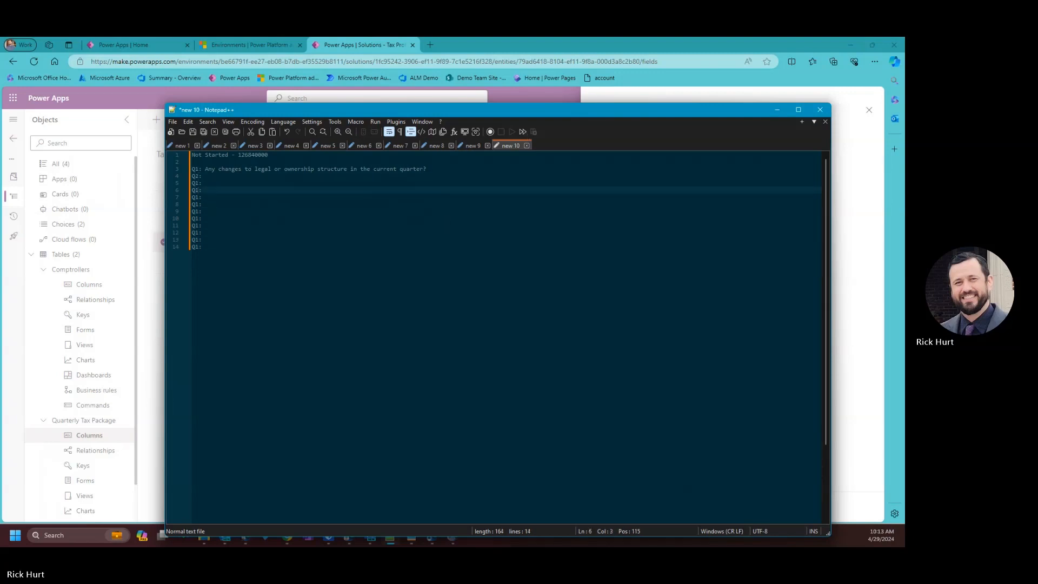
{"action": "key", "text": "Up"}
{"action": "key", "text": "BackSpace"}
{"action": "type", "text": "3"}
{"action": "key", "text": "Down"}
{"action": "key", "text": "BackSpace"}
{"action": "type", "text": "4"}
{"action": "key", "text": "Down"}
{"action": "type", "text": "5"}
{"action": "key", "text": "Down"}
{"action": "key", "text": "BackSpace"}
{"action": "type", "text": "6"}
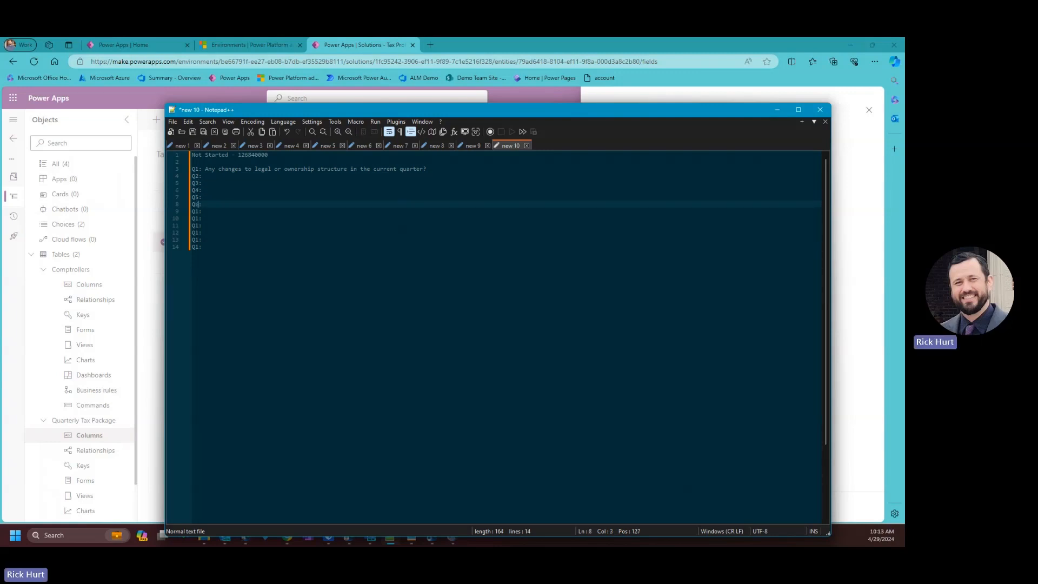
{"action": "key", "text": "Down"}
{"action": "key", "text": "Insert"}
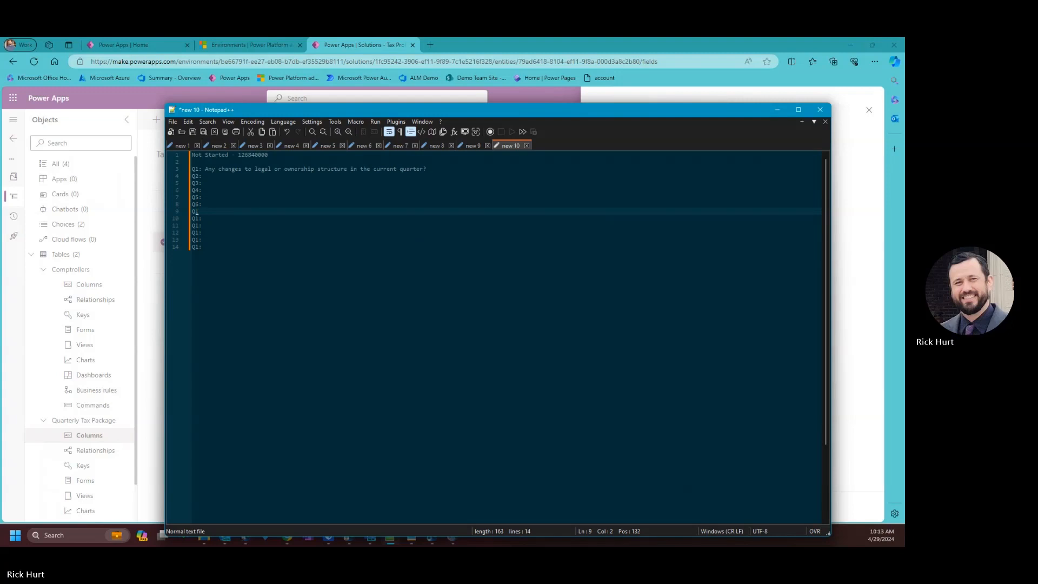
{"action": "type", "text": "7"}
{"action": "key", "text": "Down"}
{"action": "key", "text": "Down"}
{"action": "key", "text": "Left"}
{"action": "type", "text": "9"}
{"action": "key", "text": "Down"}
{"action": "key", "text": "Down"}
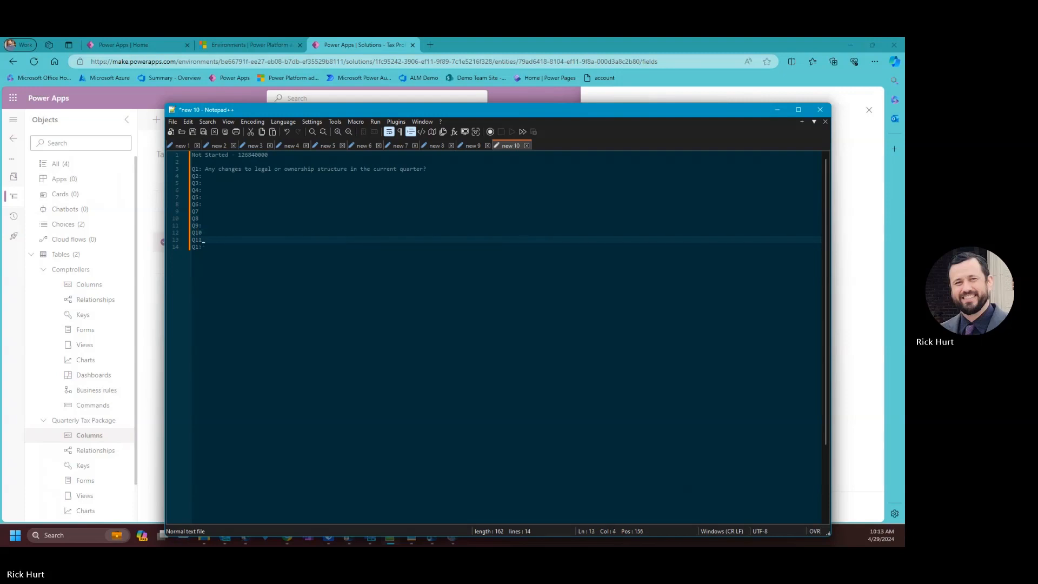
Add a 'Q12:' line and insert the missing colons on the label lines.
{"action": "key", "text": "Return"}
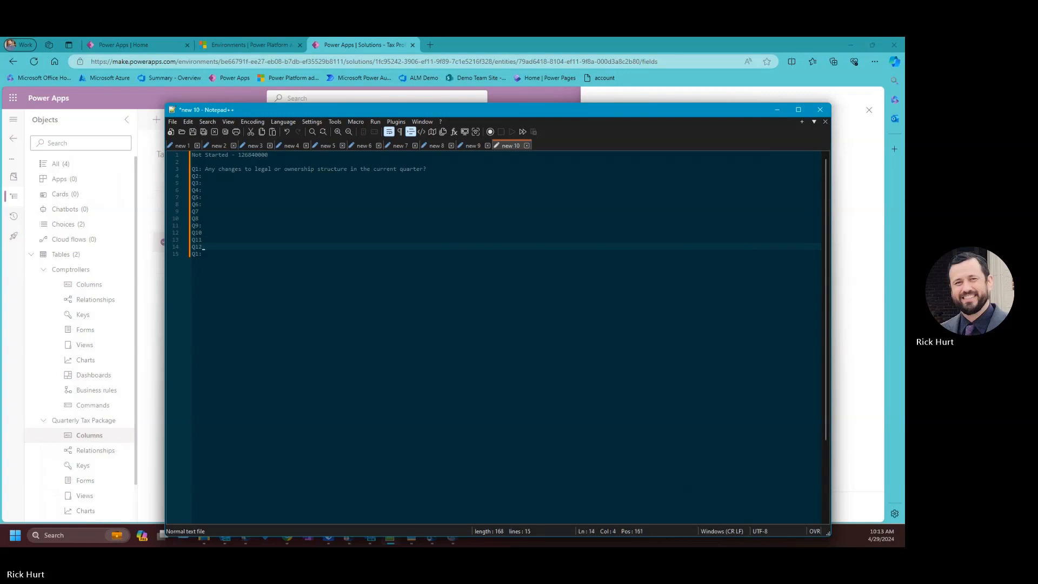
{"action": "type", "text": "Q12:"}
{"action": "key", "text": "Up"}
{"action": "key", "text": "Up"}
{"action": "key", "text": "Up"}
{"action": "key", "text": "Up"}
{"action": "key", "text": "Up"}
{"action": "key", "text": "Down"}
{"action": "key", "text": "Down"}
{"action": "key", "text": "Down"}
{"action": "type", "text": ":"}
{"action": "key", "text": "Down"}
{"action": "key", "text": "Down"}
{"action": "key", "text": "Down"}
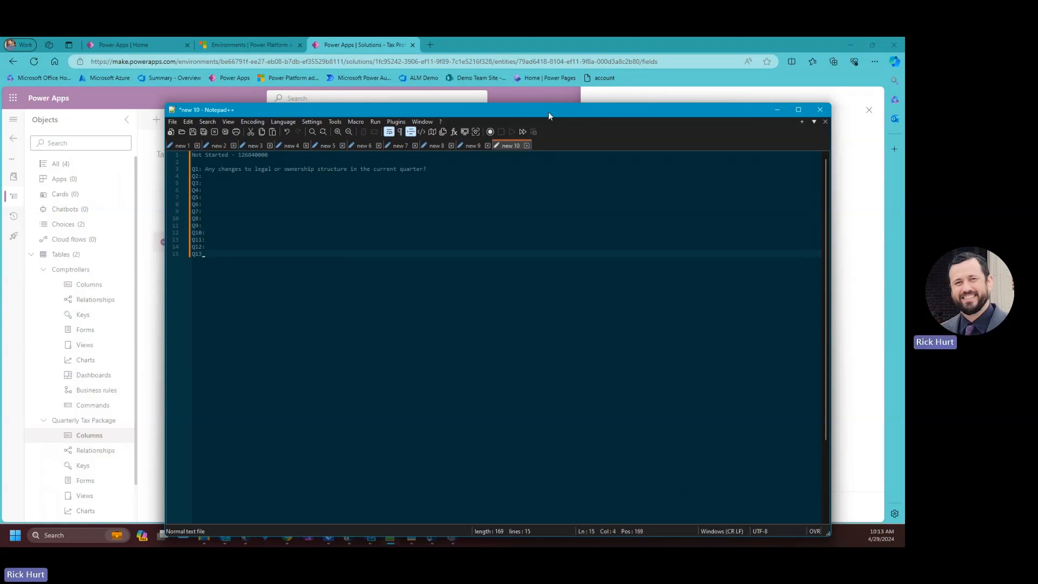
Move the notes aside and open Question 1's data type list to view the Choice variants.
{"action": "left_click_drag", "start_coordinate": [588, 111], "coordinate": [2, 519]}
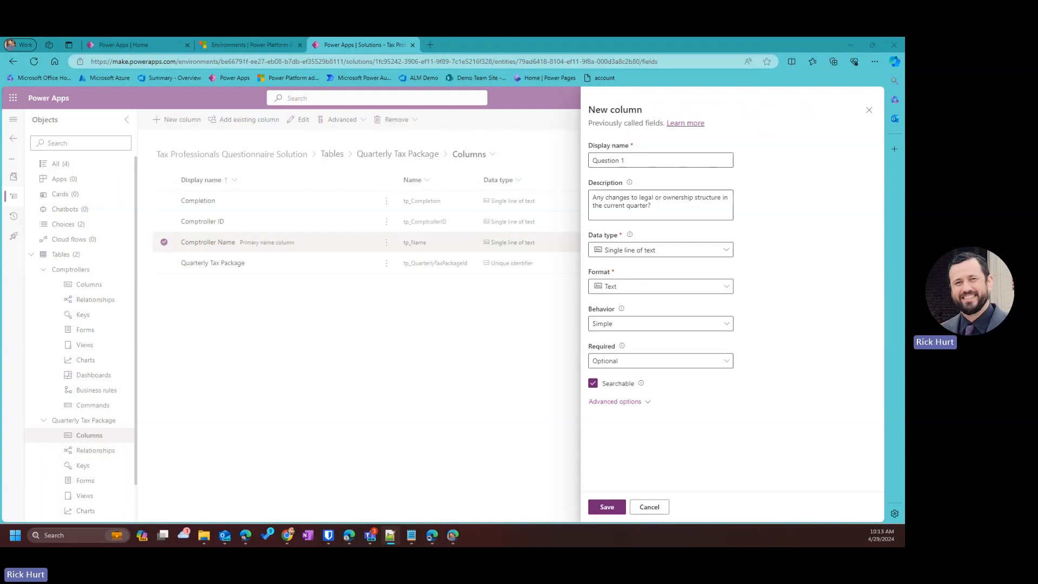
{"action": "left_click", "coordinate": [687, 293]}
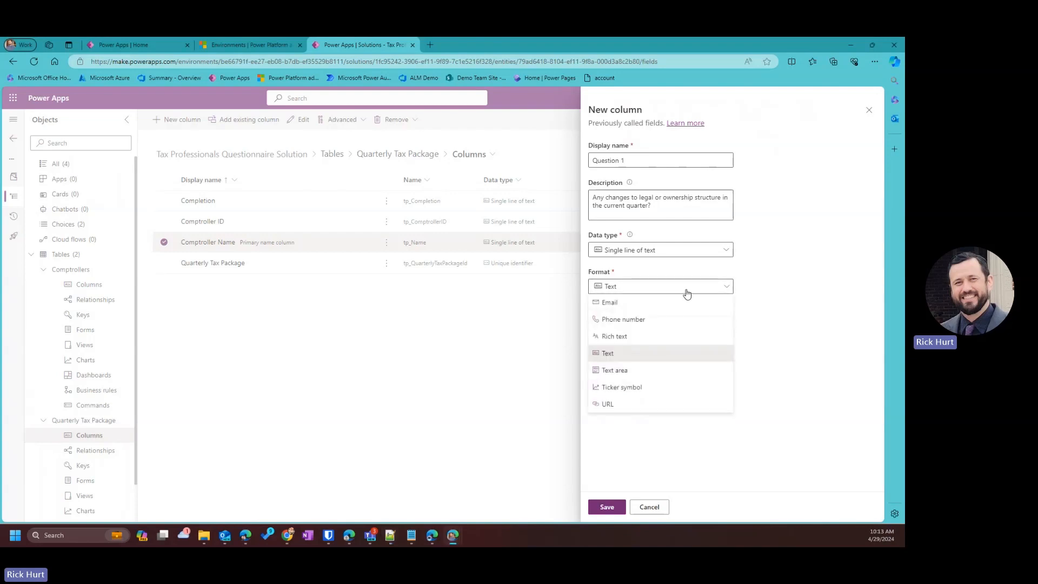
{"action": "left_click", "coordinate": [651, 258]}
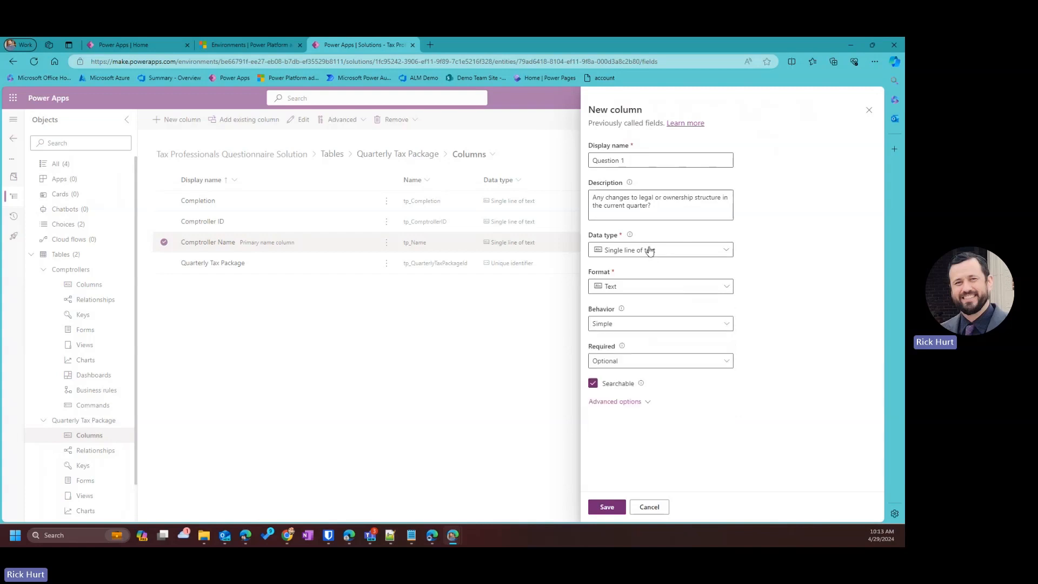
{"action": "left_click", "coordinate": [651, 257]}
{"action": "mouse_move", "coordinate": [634, 360]}
{"action": "mouse_move", "coordinate": [658, 341]}
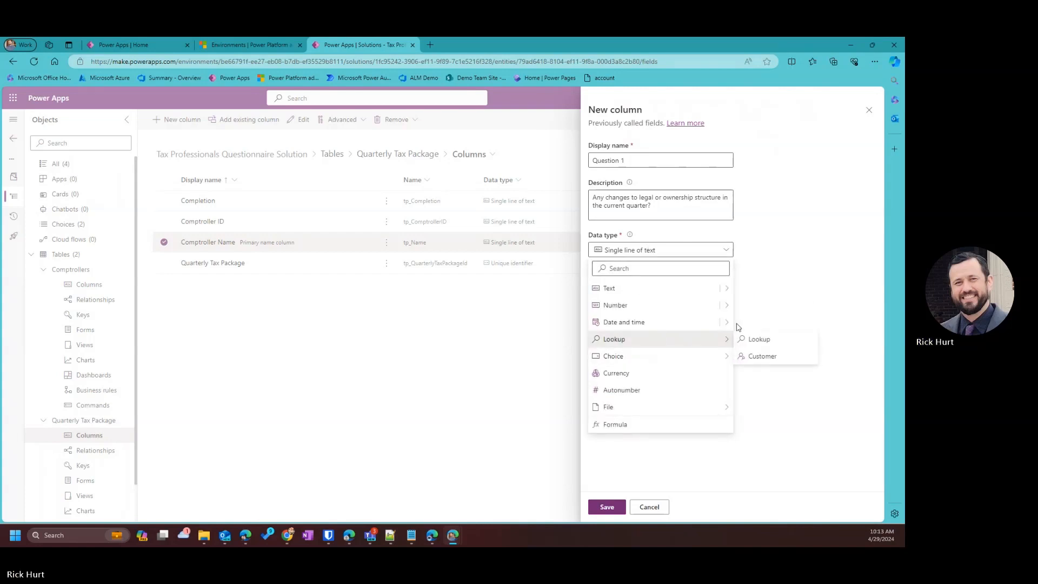
{"action": "mouse_move", "coordinate": [726, 359]}
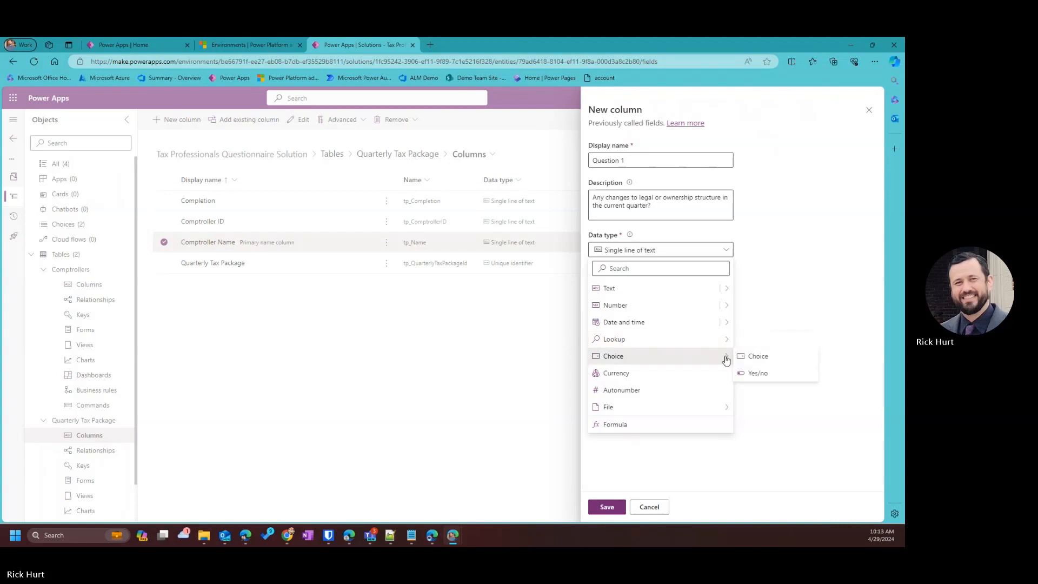
Make Question 1 a Choice column and start a new global choice named Tax Question Yes No.
{"action": "left_click", "coordinate": [771, 358]}
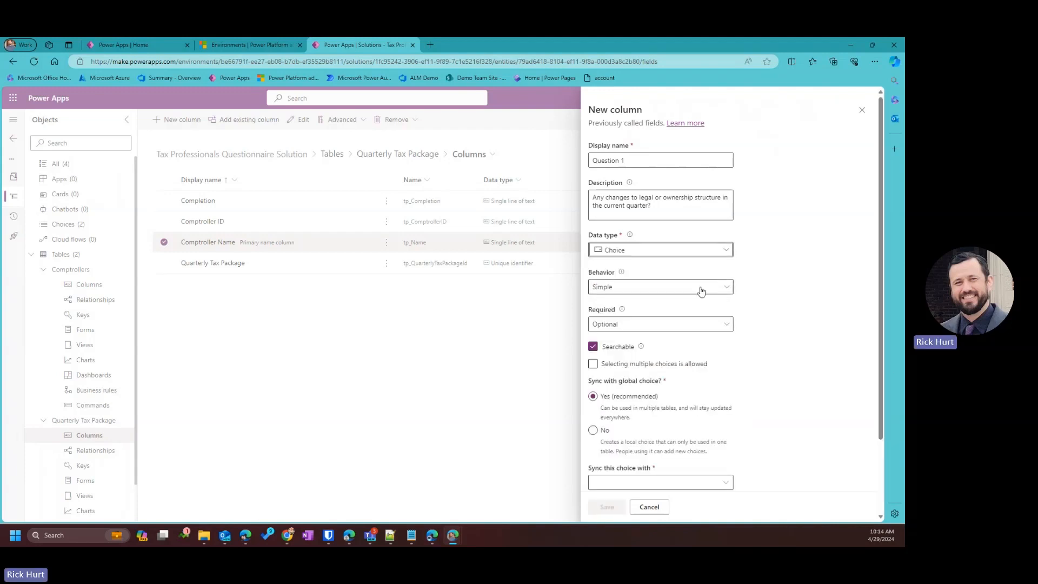
{"action": "scroll", "coordinate": [701, 289], "scroll_direction": "down", "scroll_amount": 2}
{"action": "left_click", "coordinate": [621, 409]}
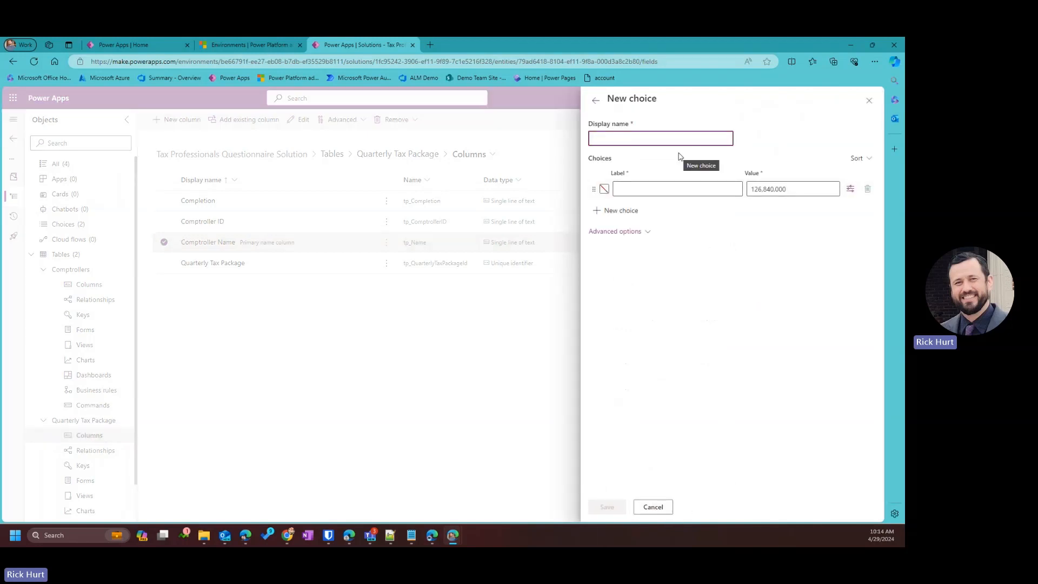
{"action": "type", "text": "Taz"}
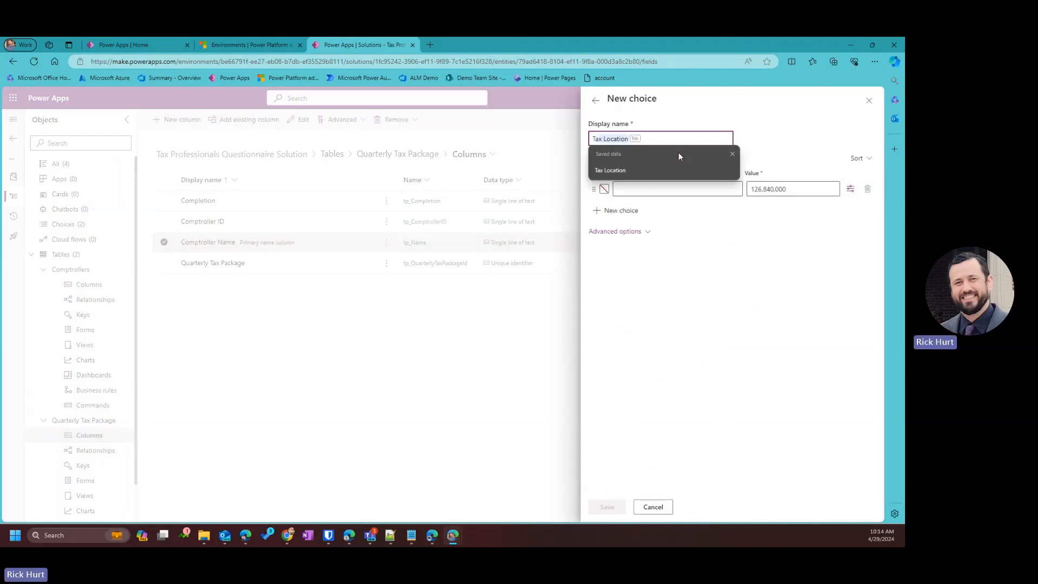
{"action": "key", "text": "BackSpace"}
{"action": "key", "text": "BackSpace"}
{"action": "type", "text": "x Ques"}
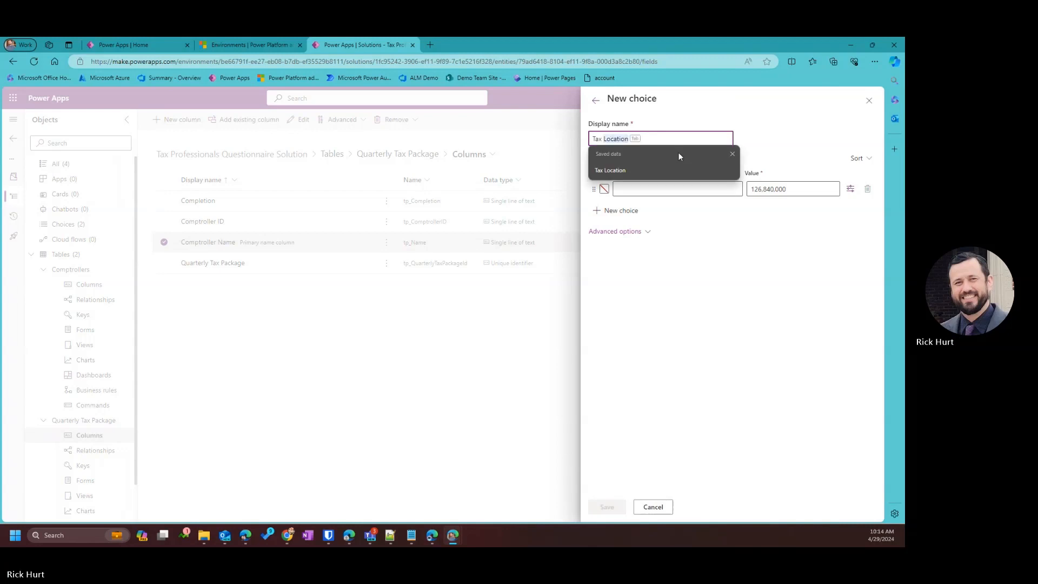
{"action": "type", "text": "tion Yes No"}
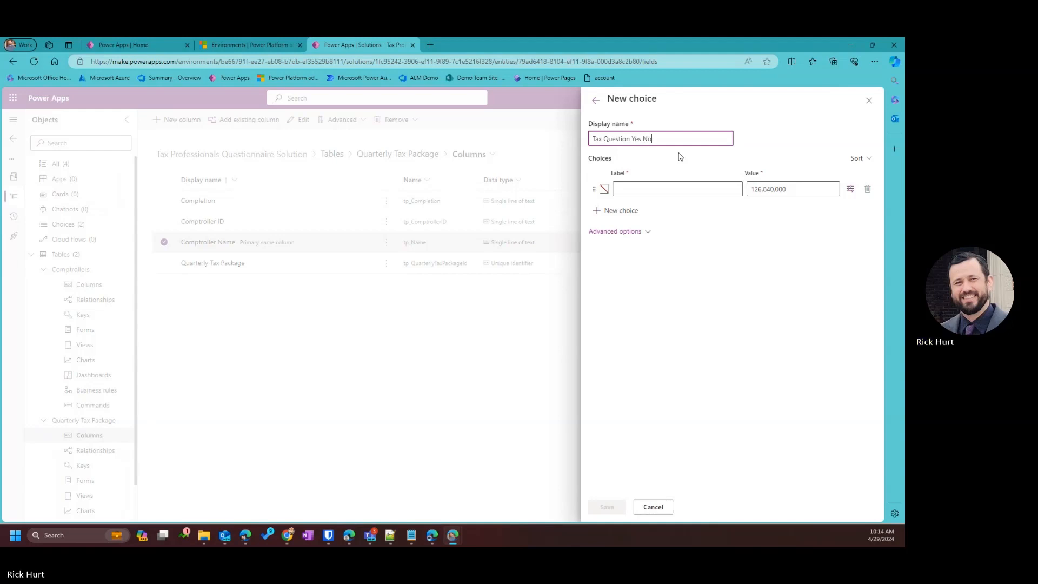
Give the global choice the options Yes and No and save it.
{"action": "left_click", "coordinate": [713, 190]}
{"action": "type", "text": "Yes"}
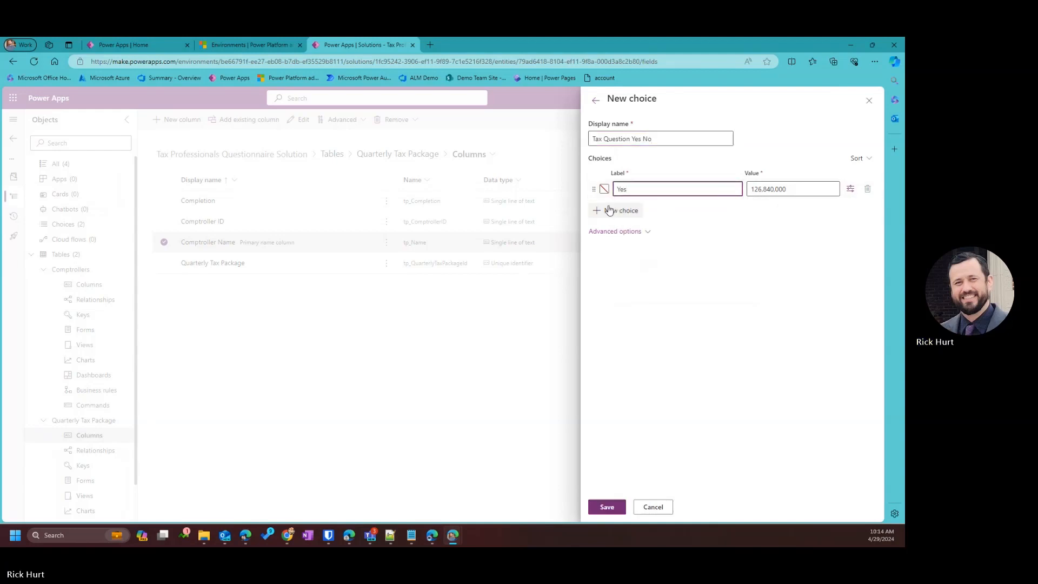
{"action": "left_click", "coordinate": [609, 210]}
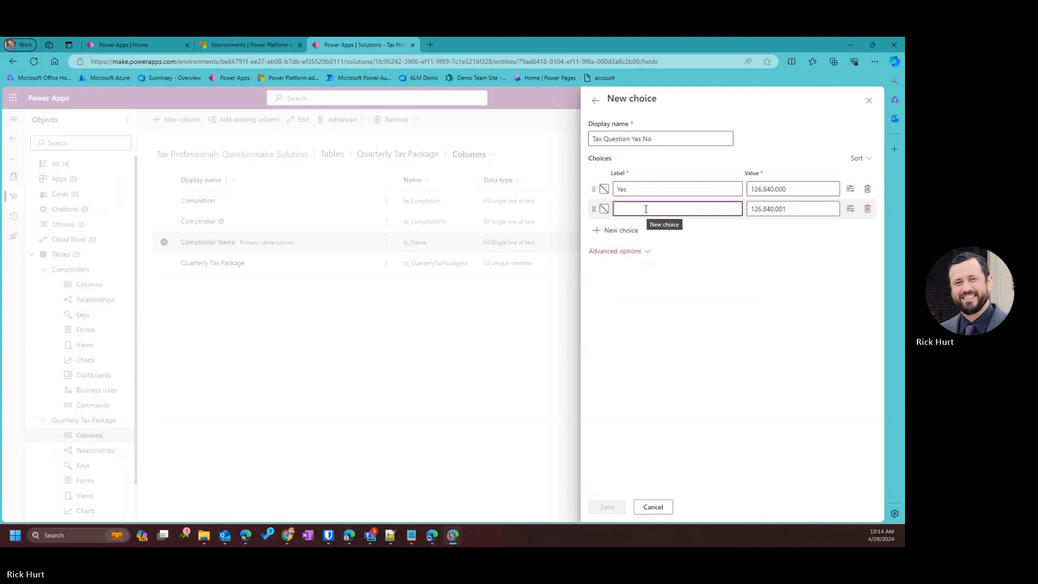
{"action": "type", "text": "No"}
{"action": "left_click", "coordinate": [820, 359]}
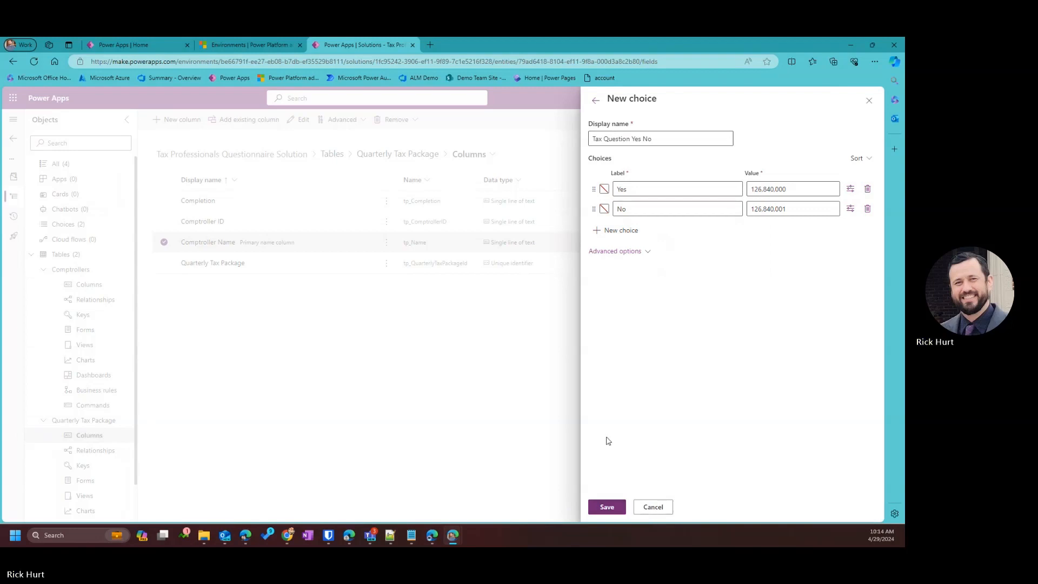
{"action": "left_click", "coordinate": [620, 505]}
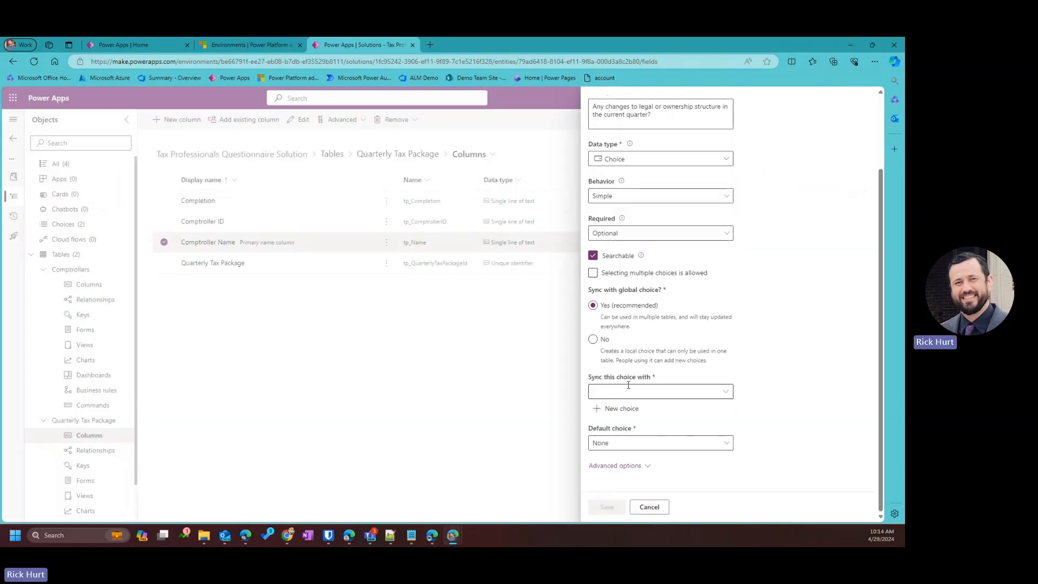
Sync Question 1 to the Tax Question Yes No global choice and save the column.
{"action": "left_click", "coordinate": [725, 392]}
{"action": "scroll", "coordinate": [464, 440], "scroll_direction": "down", "scroll_amount": 15}
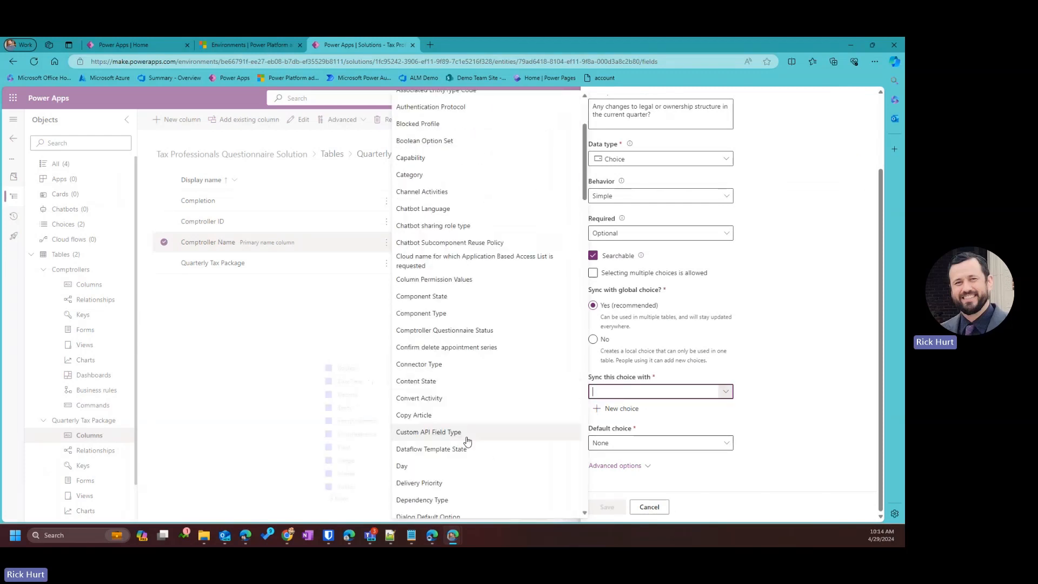
{"action": "scroll", "coordinate": [456, 500], "scroll_direction": "down", "scroll_amount": 5}
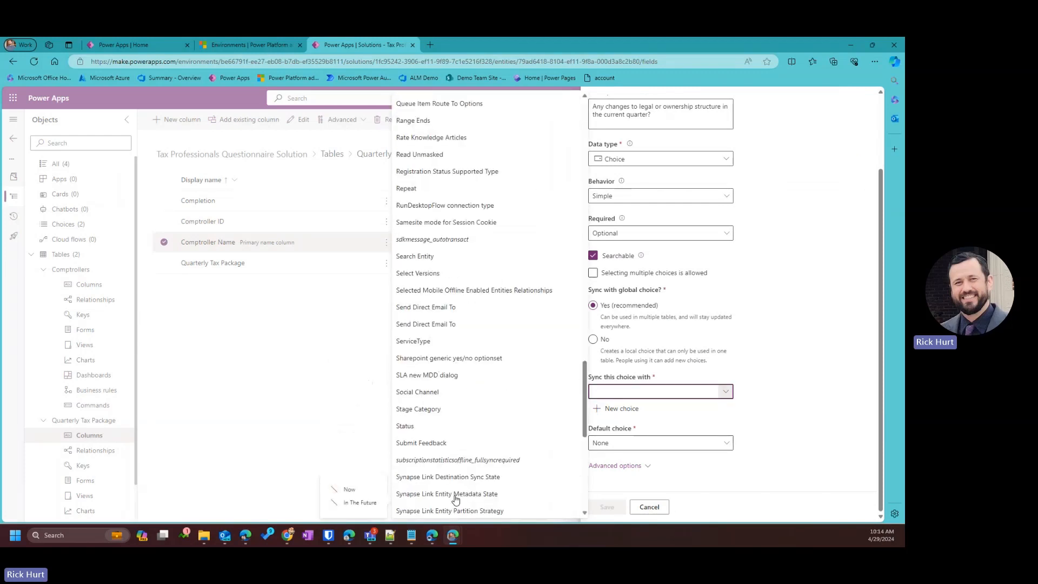
{"action": "scroll", "coordinate": [455, 500], "scroll_direction": "down", "scroll_amount": 10}
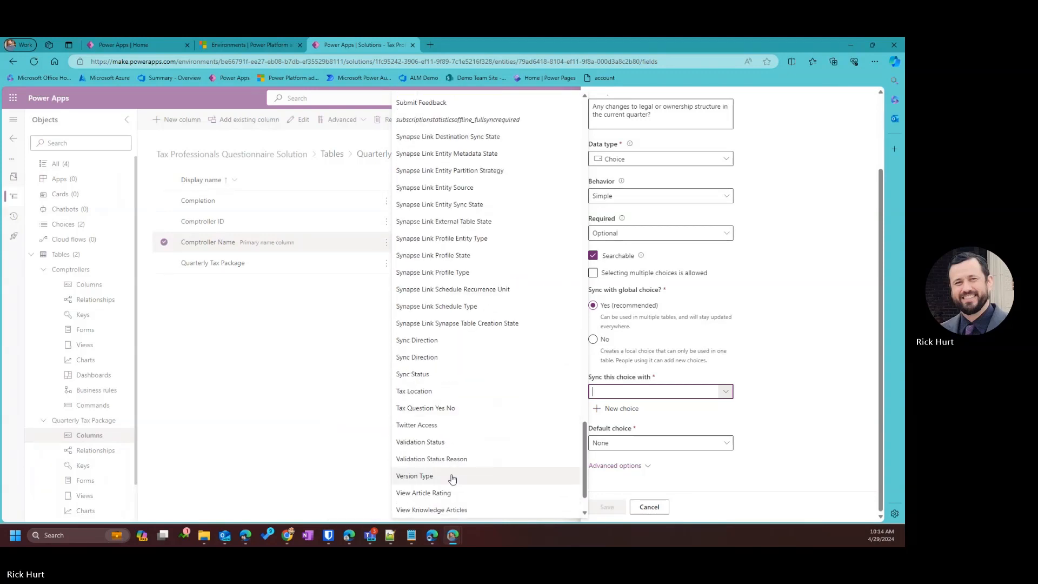
{"action": "left_click", "coordinate": [427, 409]}
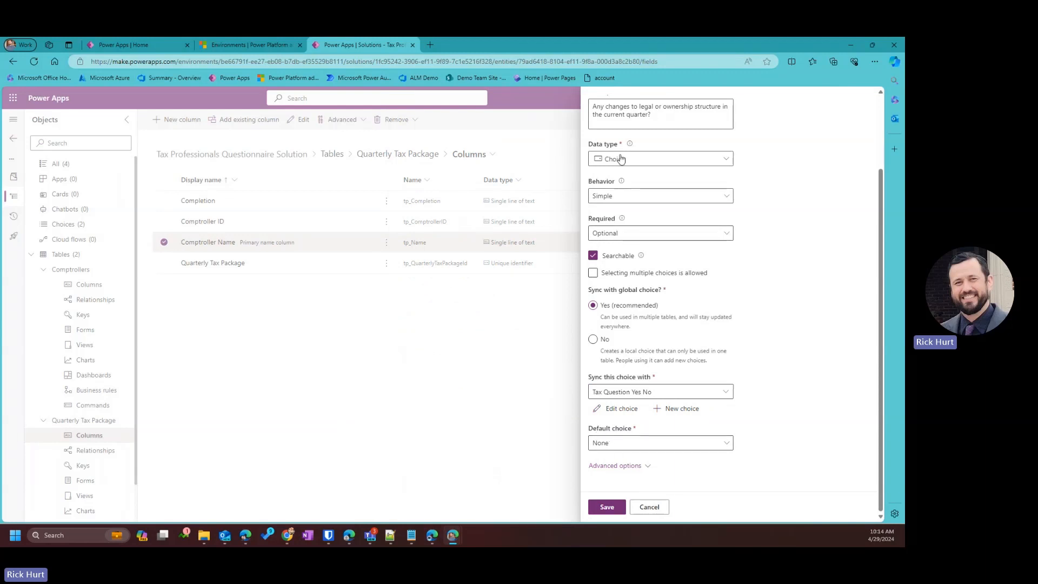
{"action": "scroll", "coordinate": [621, 158], "scroll_direction": "up", "scroll_amount": 2}
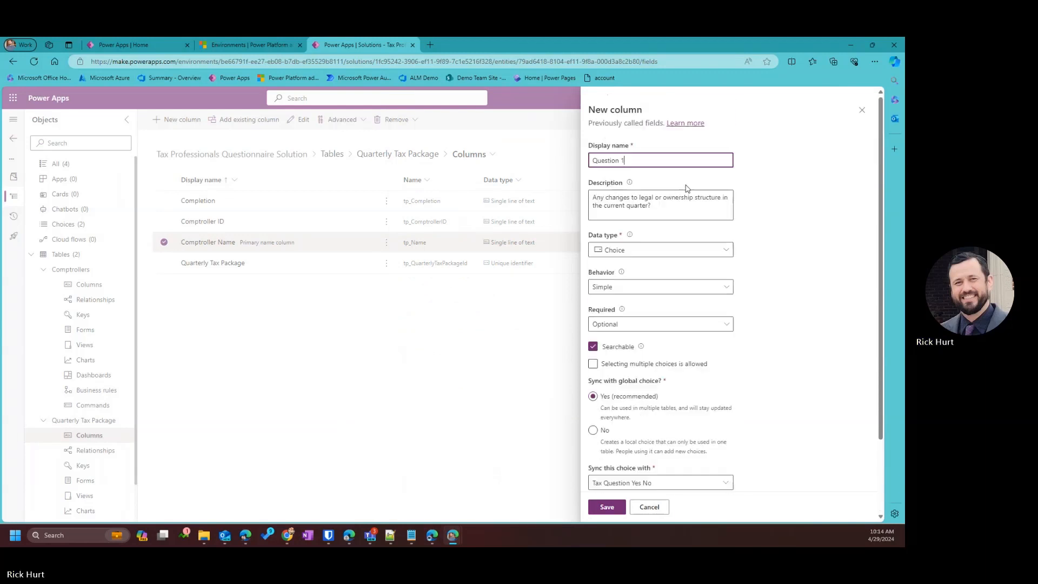
{"action": "left_click", "coordinate": [612, 508]}
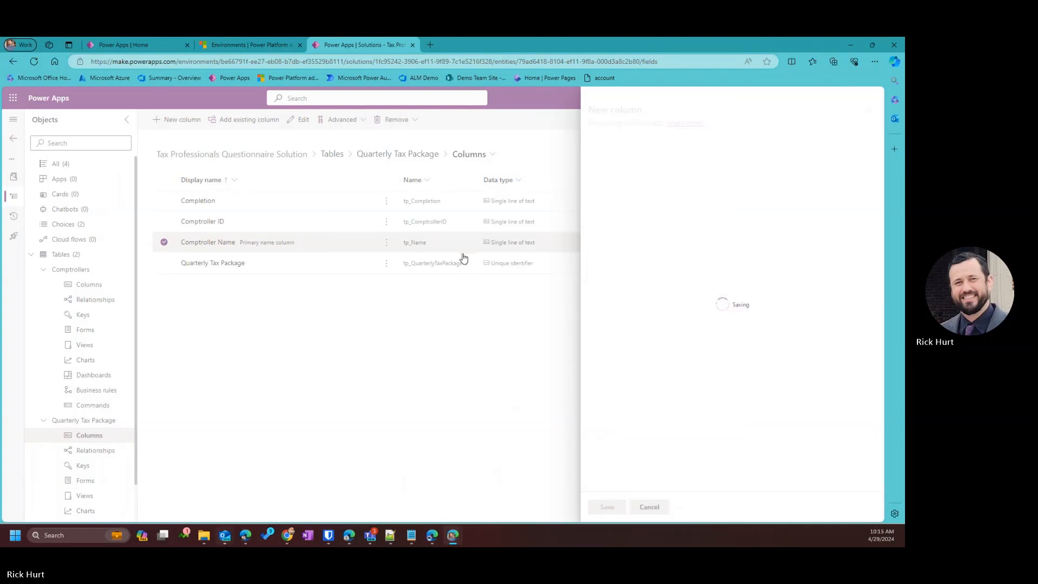
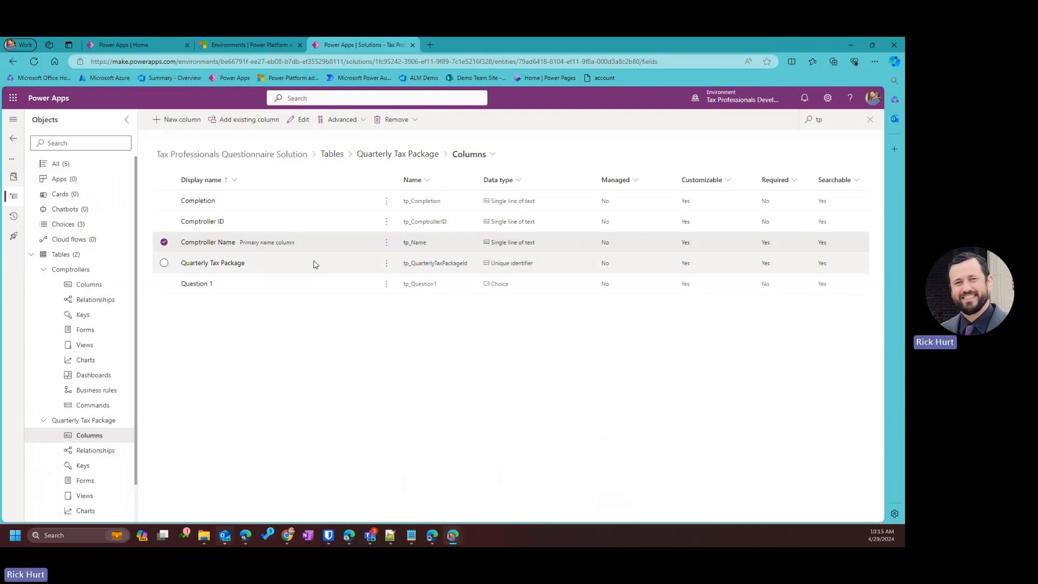
Open the New column form for the Quarterly Tax Package table.
{"action": "left_click", "coordinate": [188, 127]}
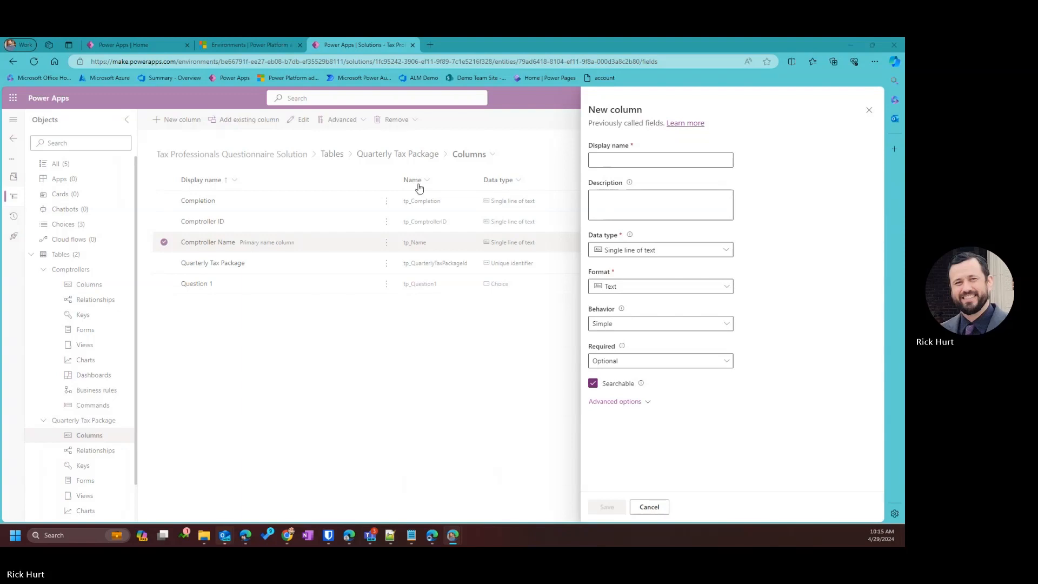
Name the column Question 2, paste its description, and set it to Multiple lines of text > Plain text.
{"action": "left_click", "coordinate": [600, 163]}
{"action": "left_click", "coordinate": [643, 167]}
{"action": "type", "text": "Question 2"}
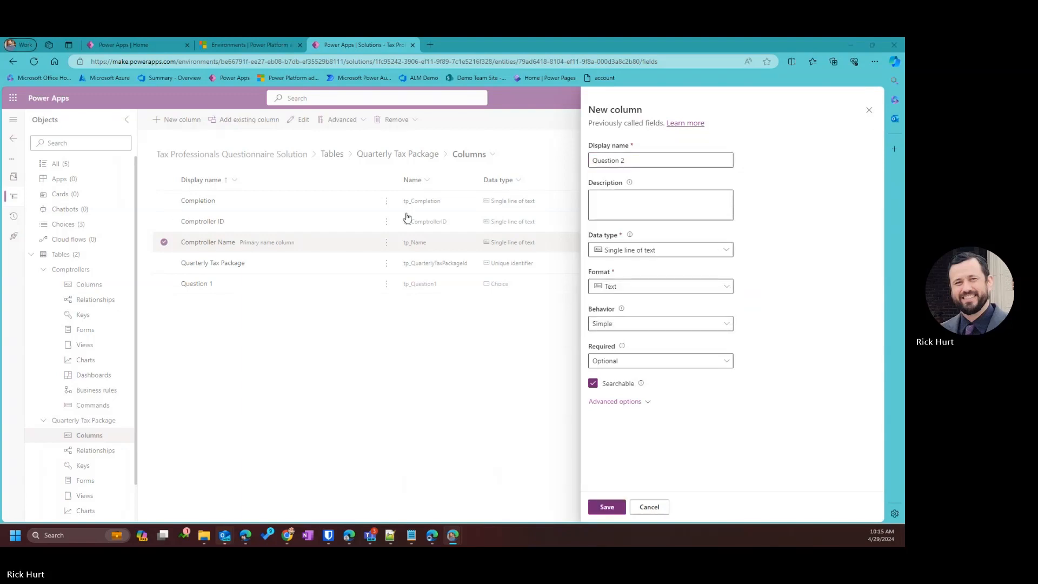
{"action": "left_click", "coordinate": [642, 201]}
{"action": "type", "text": "If yes to Question 1, please explain."}
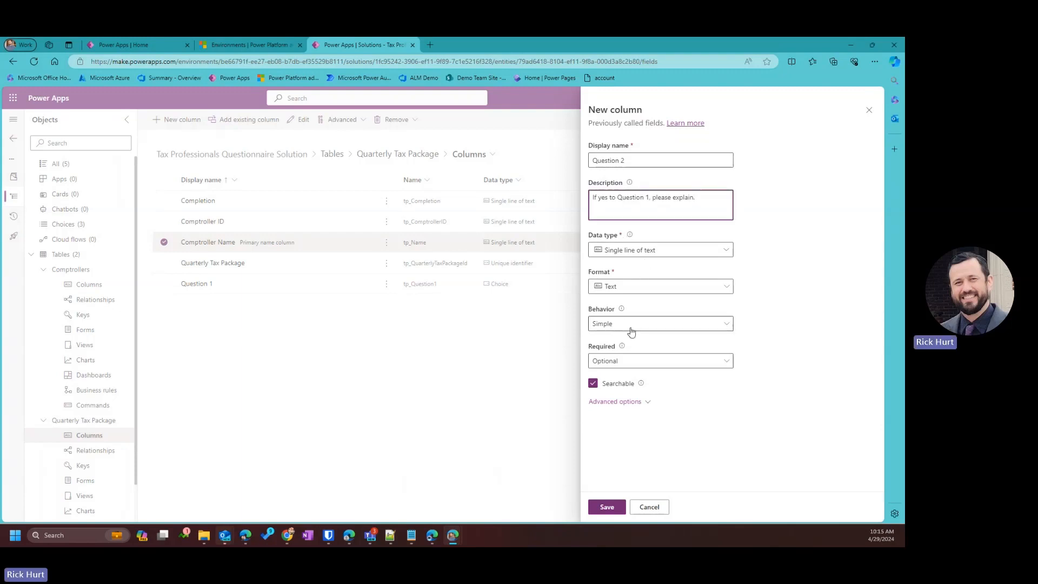
{"action": "left_click", "coordinate": [641, 256]}
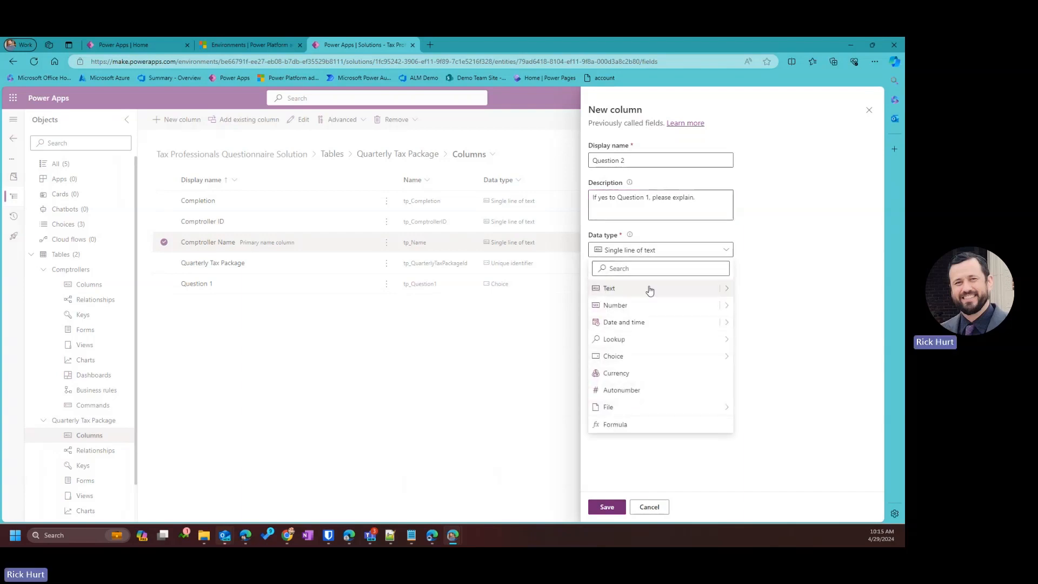
{"action": "mouse_move", "coordinate": [725, 291]}
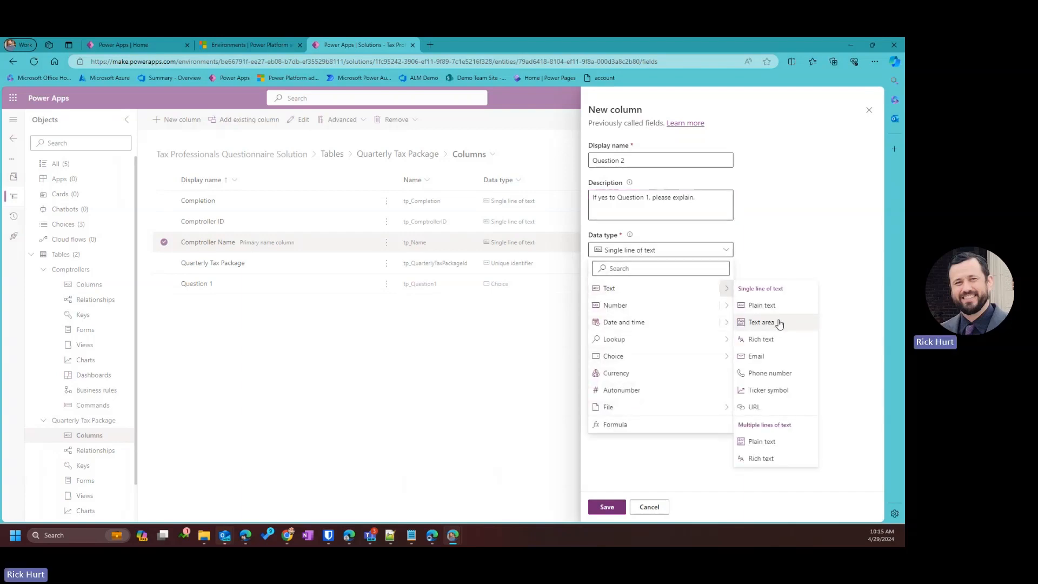
{"action": "left_click", "coordinate": [769, 442]}
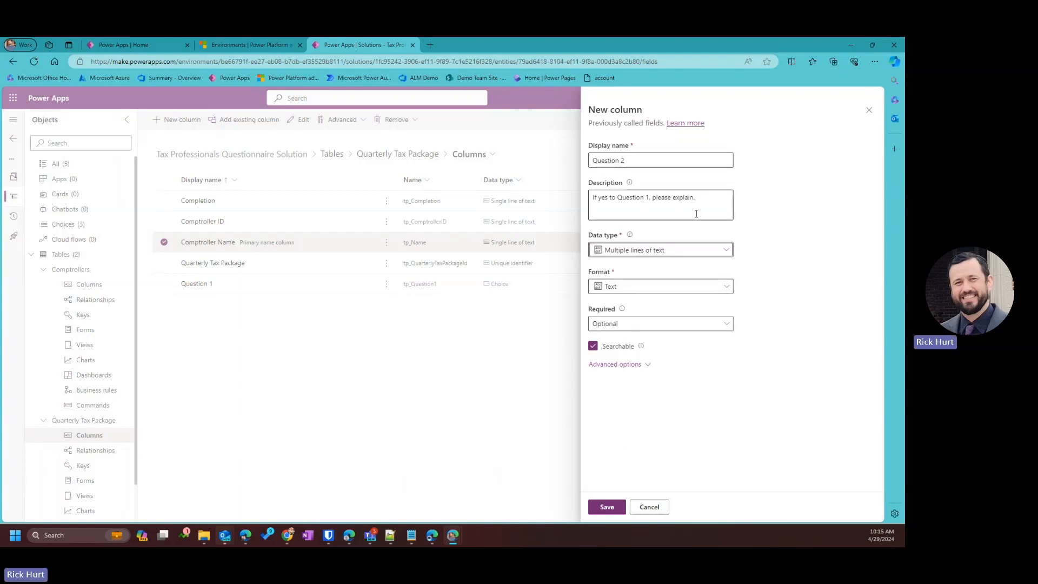
Copy the Question 2 description into the Notepad++ notes after Q2 and save the column.
{"action": "left_click_drag", "start_coordinate": [697, 214], "coordinate": [548, 198]}
{"action": "key", "text": "ctrl+c"}
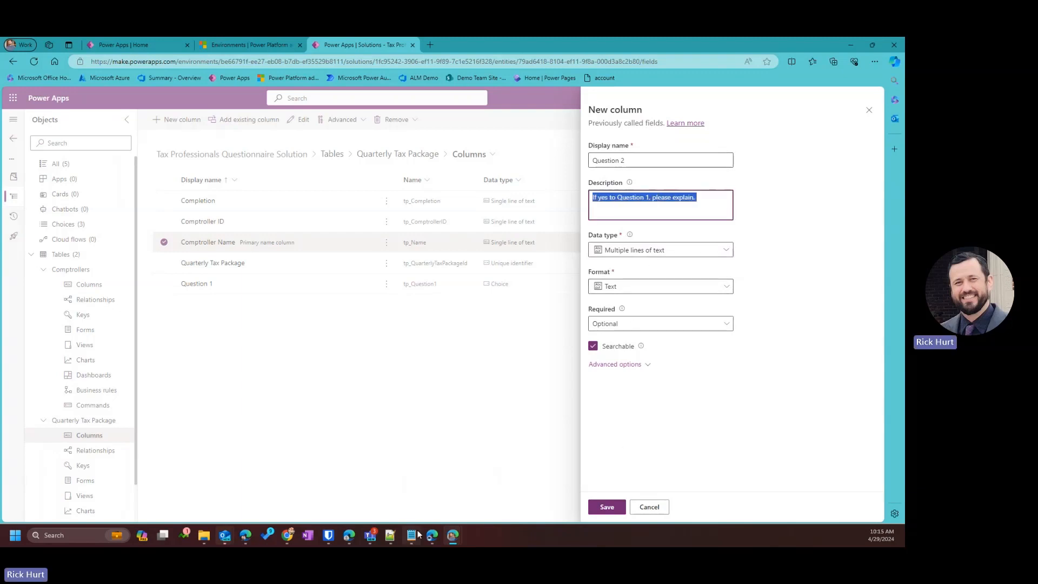
{"action": "left_click", "coordinate": [390, 536]}
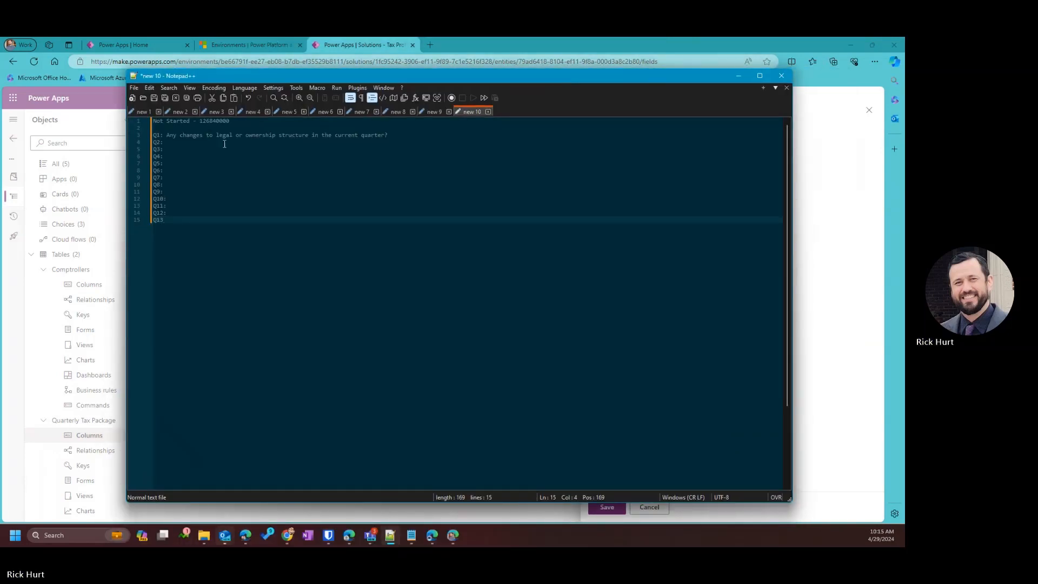
{"action": "left_click", "coordinate": [219, 146]}
{"action": "left_click", "coordinate": [220, 143]}
{"action": "key", "text": "ctrl+v"}
{"action": "left_click_drag", "start_coordinate": [598, 72], "coordinate": [0, 163]}
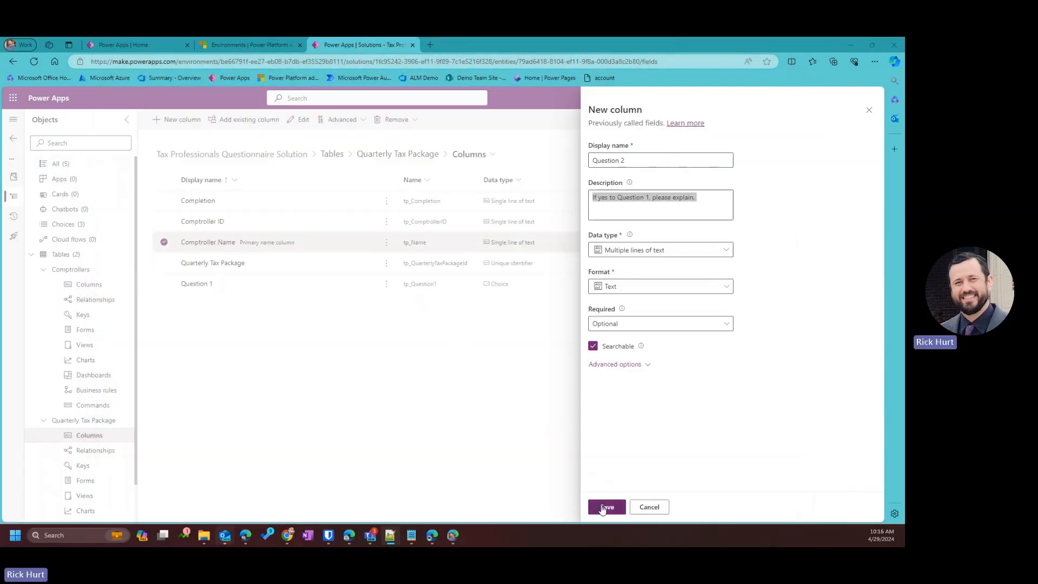
{"action": "left_click", "coordinate": [603, 507]}
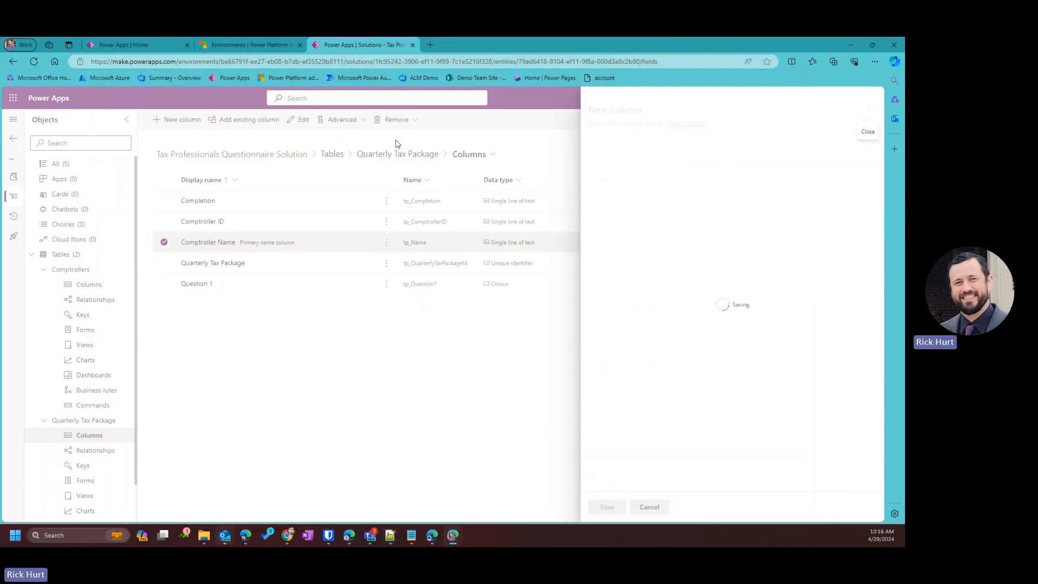
Start a new column named Question 3 with the statutory income tax rate description pasted in.
{"action": "left_click", "coordinate": [185, 120]}
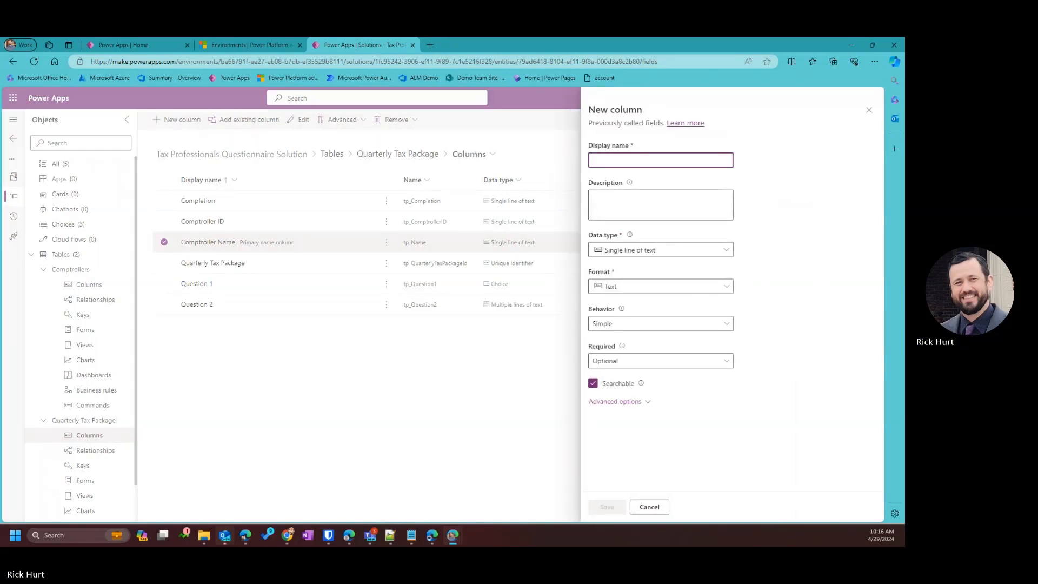
{"action": "key", "text": "alt+Tab"}
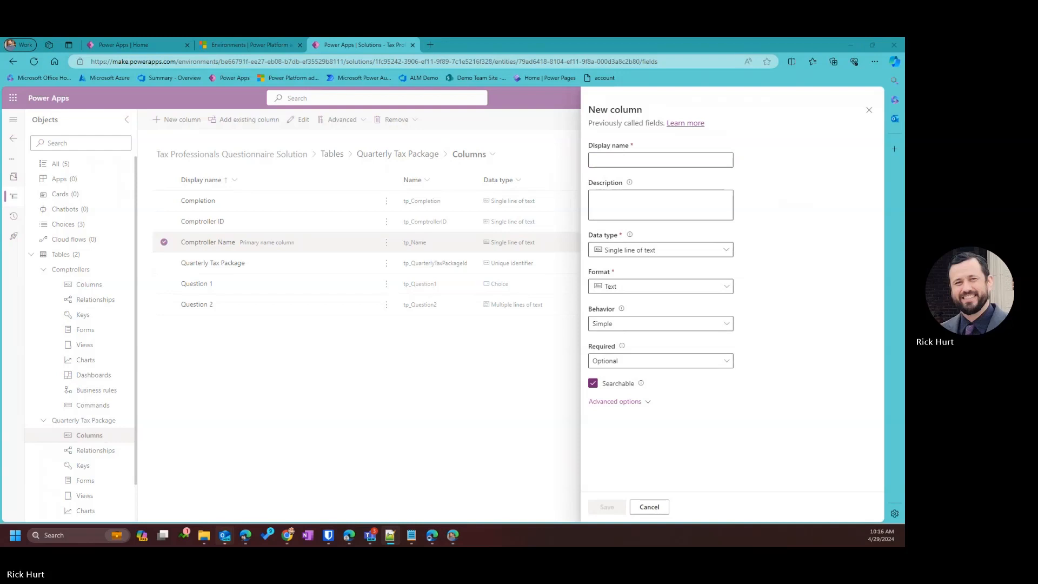
{"action": "key", "text": "alt+Tab"}
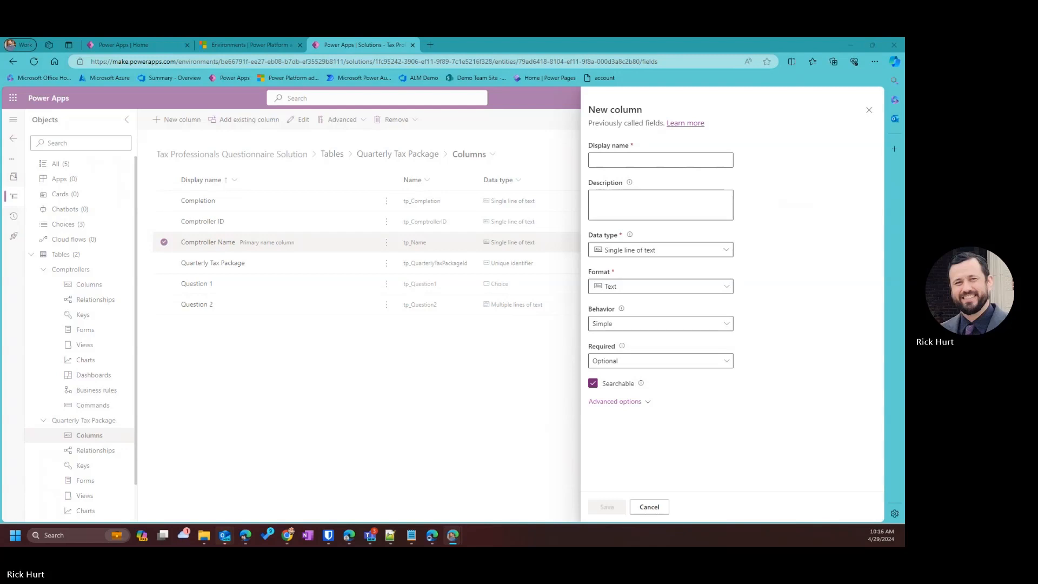
{"action": "left_click", "coordinate": [658, 160]}
{"action": "type", "text": "Question 3"}
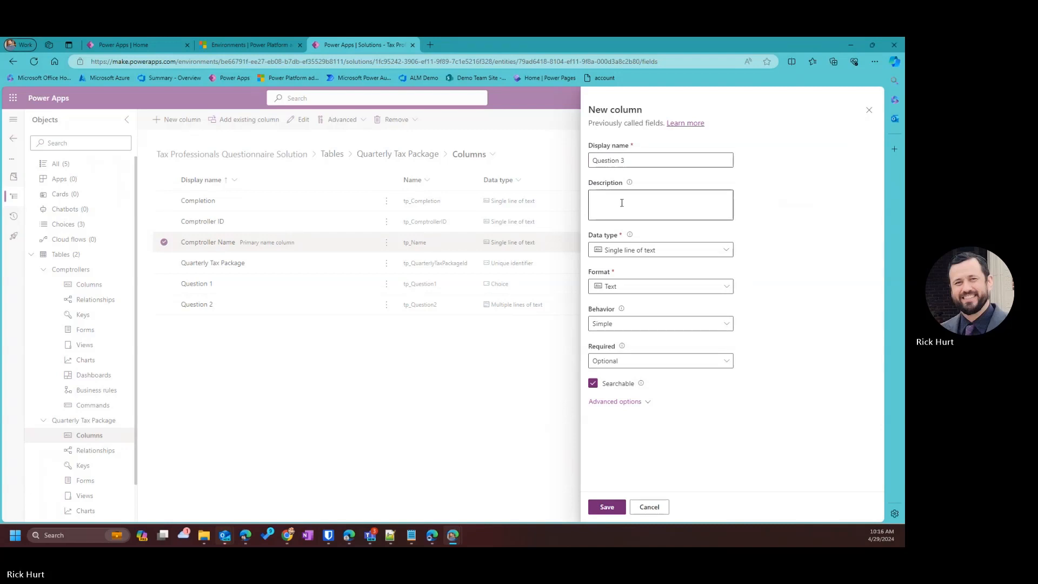
{"action": "left_click", "coordinate": [662, 209]}
{"action": "type", "text": "What is the statutory income tax rate for the current tax year?"}
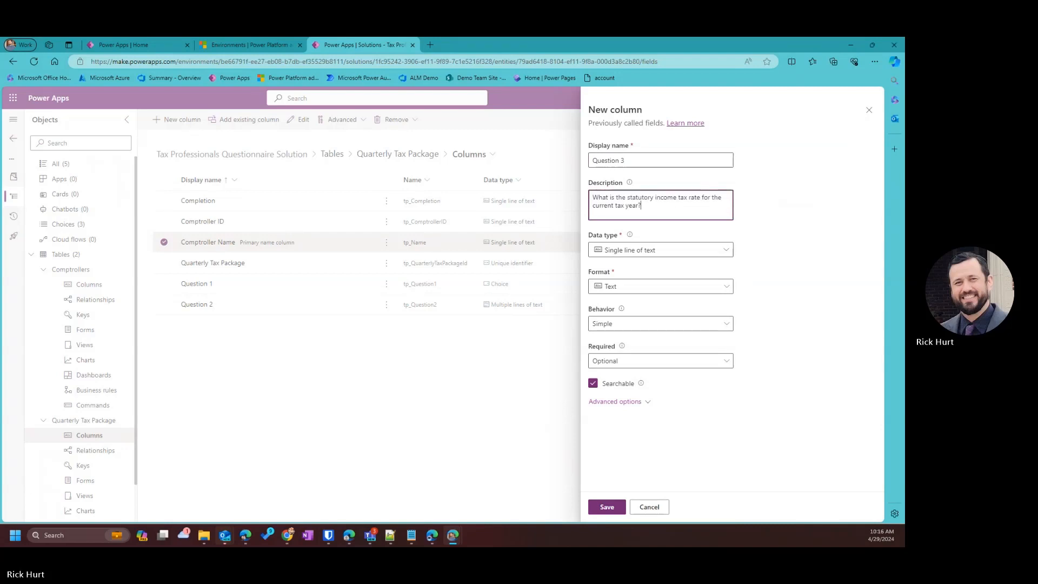
Make Question 3 a Number > Whole number column and save it.
{"action": "left_click", "coordinate": [654, 250]}
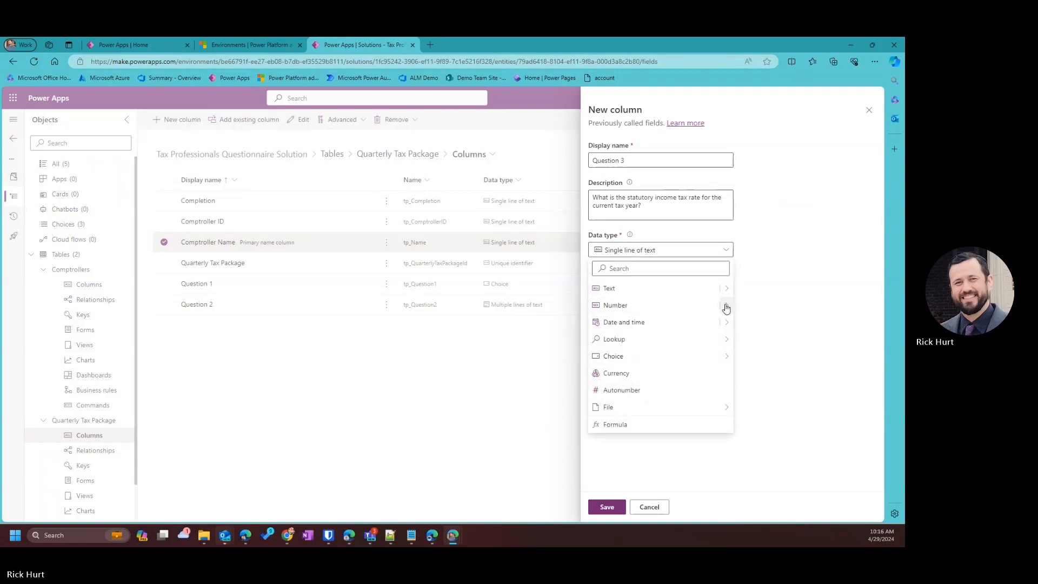
{"action": "mouse_move", "coordinate": [725, 305]}
{"action": "left_click", "coordinate": [770, 306]}
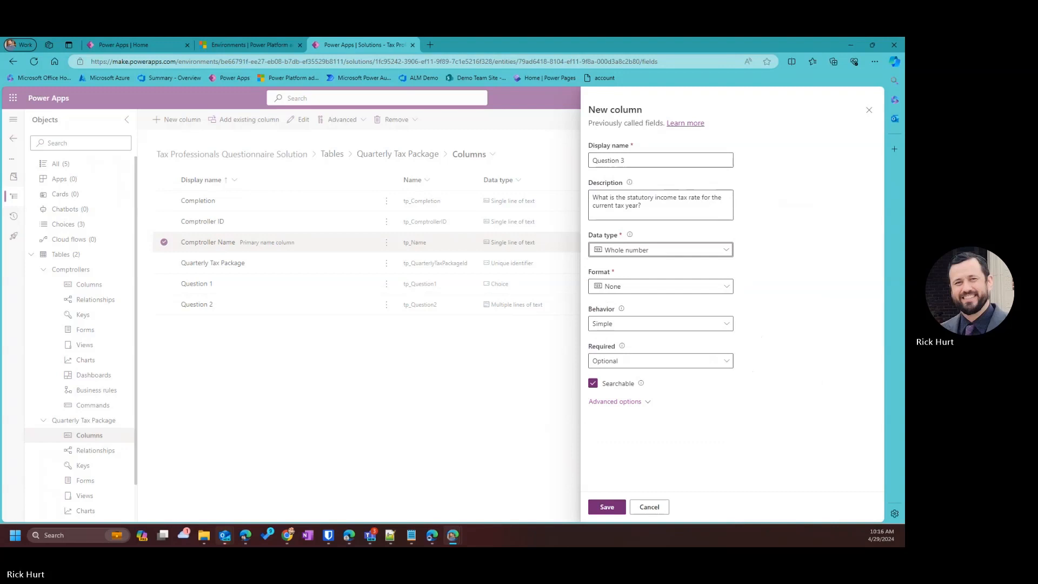
{"action": "left_click", "coordinate": [608, 507]}
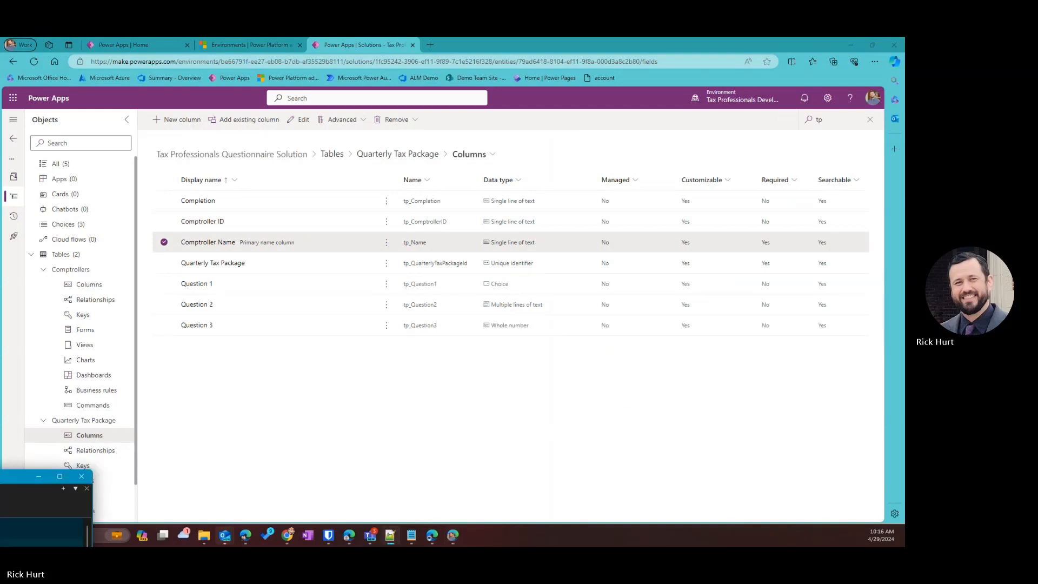
Paste the Question 3 text onto the Q3 line of the Notepad++ notes.
{"action": "left_click_drag", "start_coordinate": [1, 477], "coordinate": [475, 136]}
{"action": "left_click", "coordinate": [140, 213]}
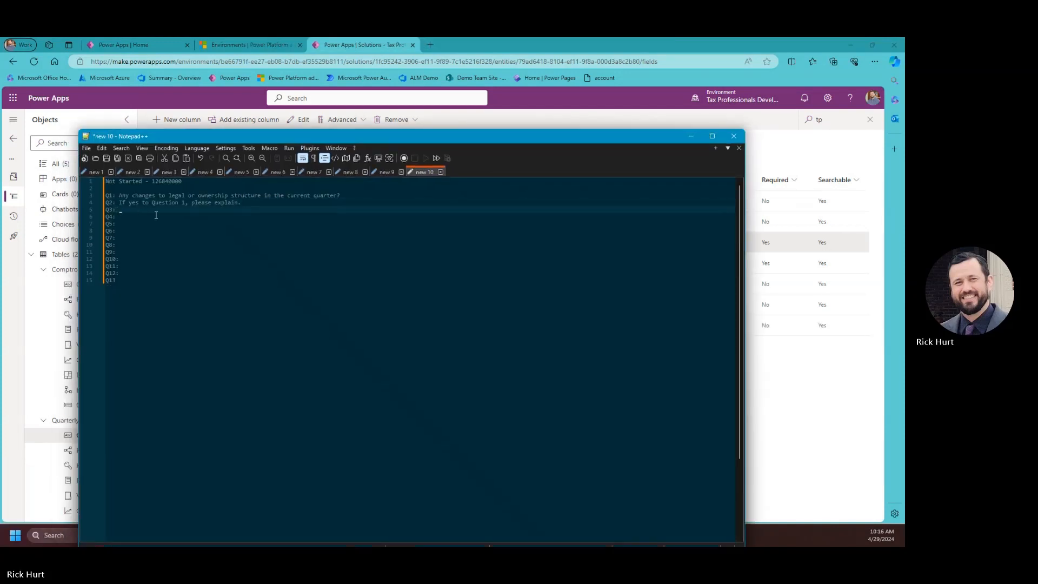
{"action": "type", "text": "What is the statutory income tax rate for the current tax year?"}
{"action": "left_click_drag", "start_coordinate": [451, 136], "coordinate": [1, 476]}
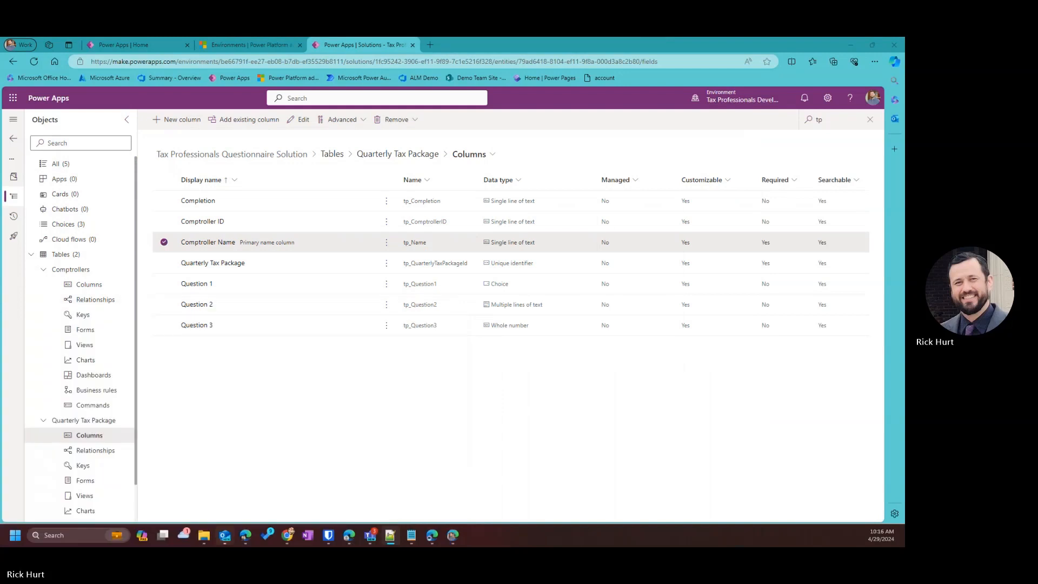
Name a new column Question 4 and paste its question text onto the Q4 notes line.
{"action": "left_click", "coordinate": [177, 120]}
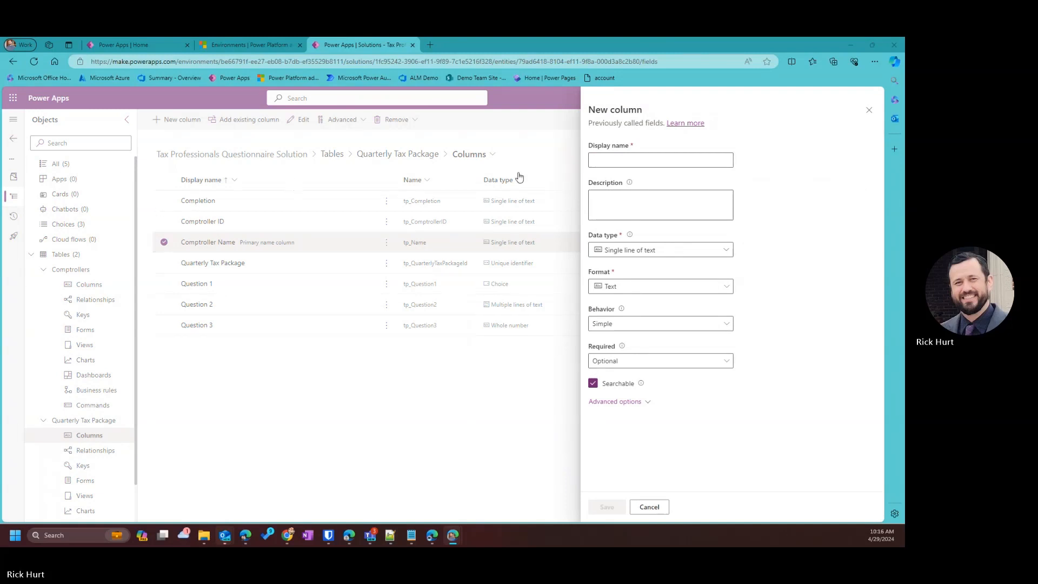
{"action": "left_click", "coordinate": [615, 161]}
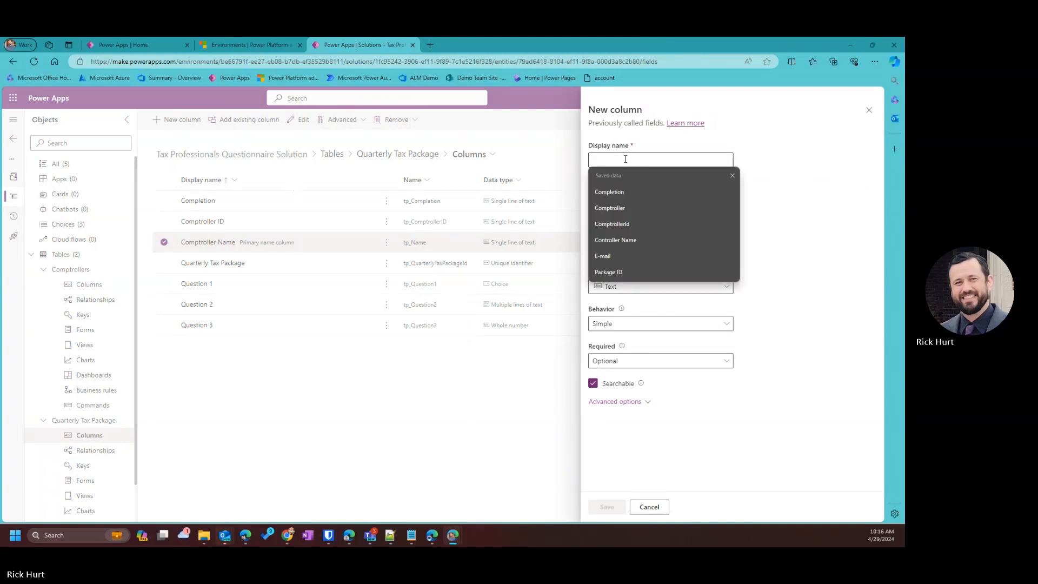
{"action": "type", "text": "Question 4"}
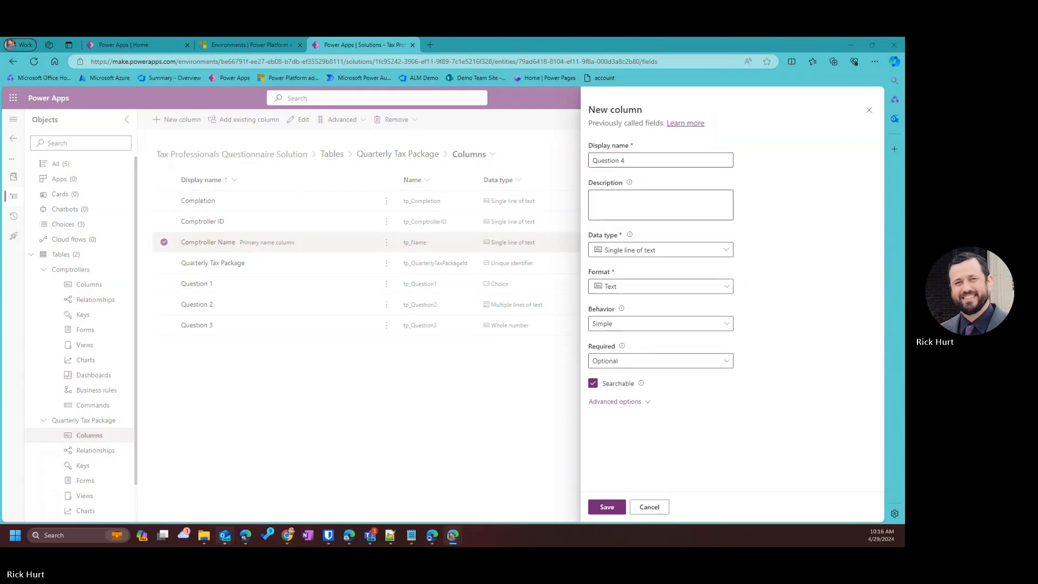
{"action": "key", "text": "alt+Tab"}
{"action": "left_click_drag", "start_coordinate": [713, 546], "coordinate": [770, 164]}
{"action": "left_click", "coordinate": [372, 247]}
{"action": "type", "text": "What is the statutory tax rate applicable to the deferred tax liabilities for the current quarter?"}
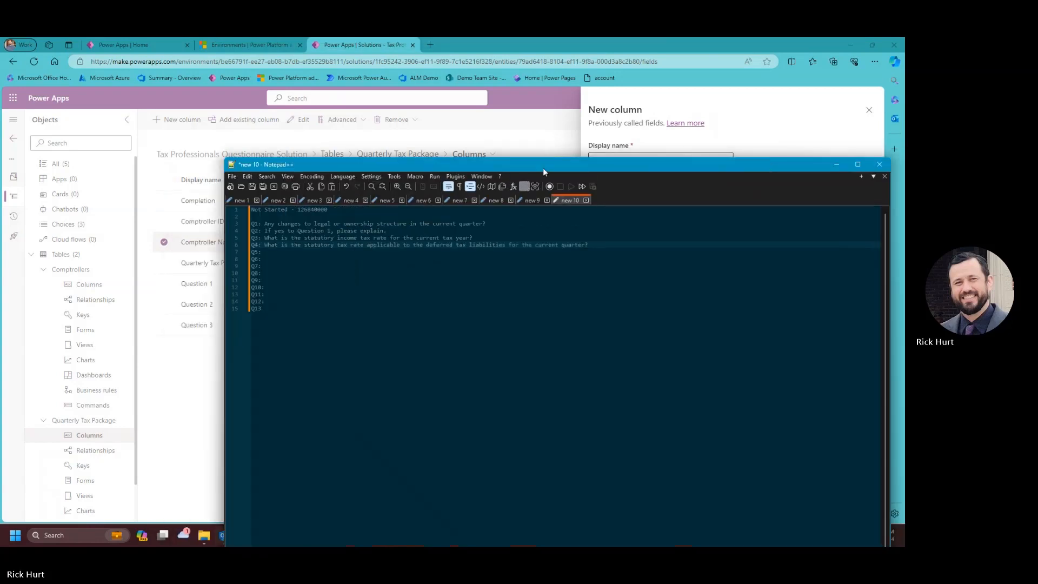
{"action": "left_click", "coordinate": [878, 165]}
Describe Question 4 with the deferred tax liabilities rate question, make it Whole number, and save.
{"action": "left_click", "coordinate": [632, 204]}
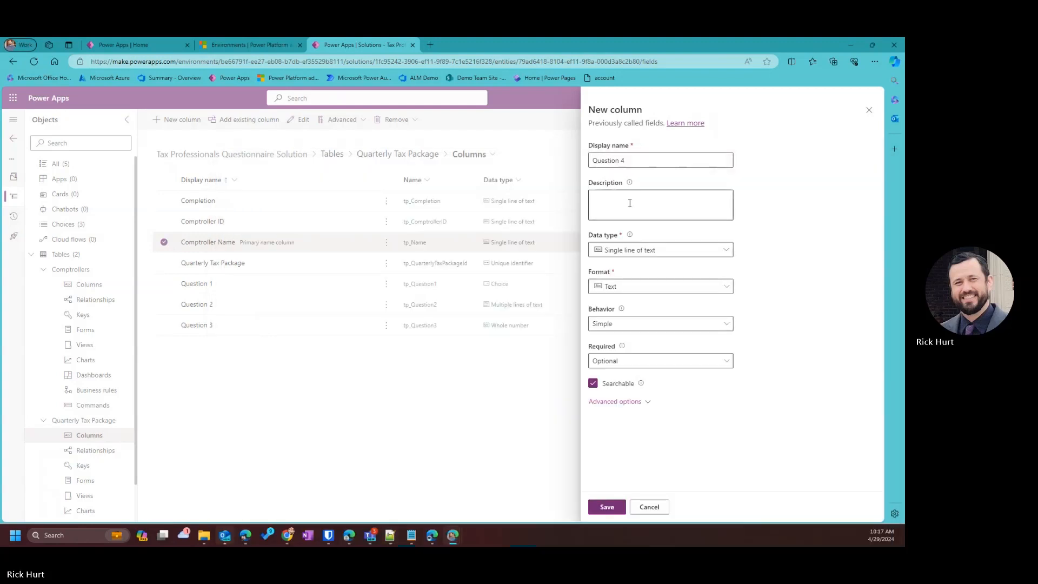
{"action": "type", "text": "What is the statutory tax rate applicable to the deferred tax liabilities for the current quarter?"}
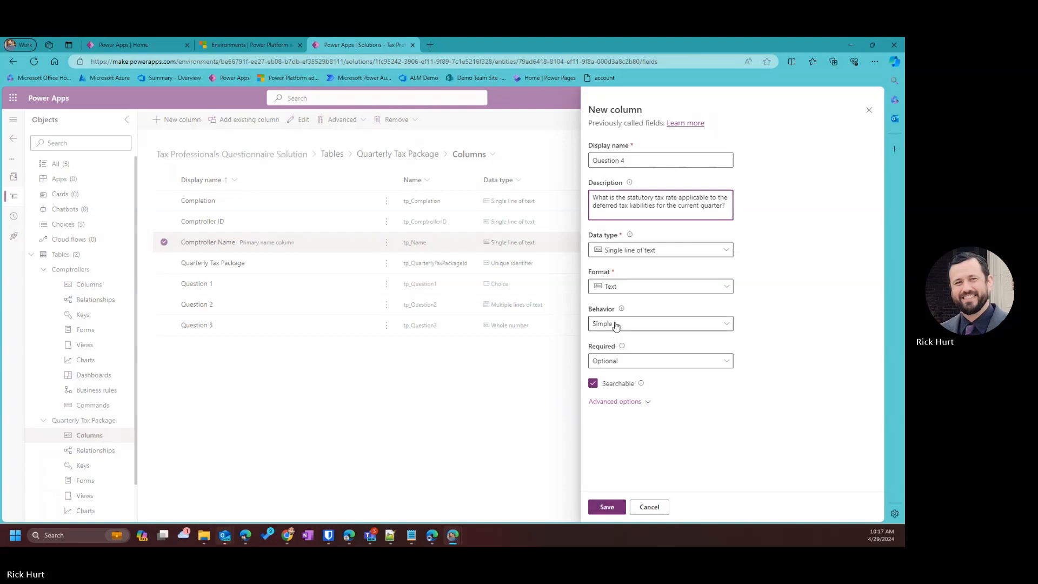
{"action": "left_click", "coordinate": [637, 250]}
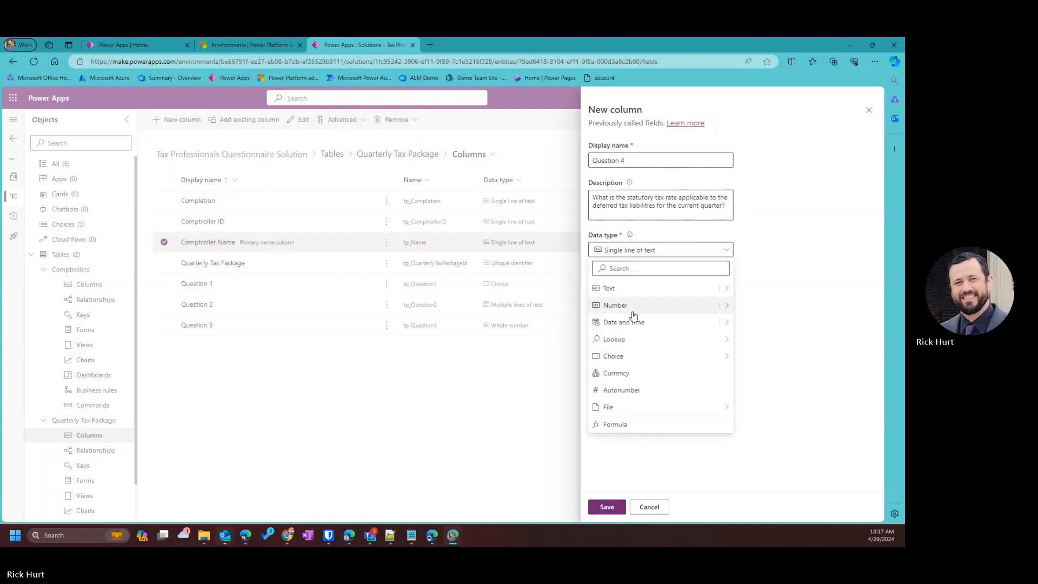
{"action": "mouse_move", "coordinate": [725, 304]}
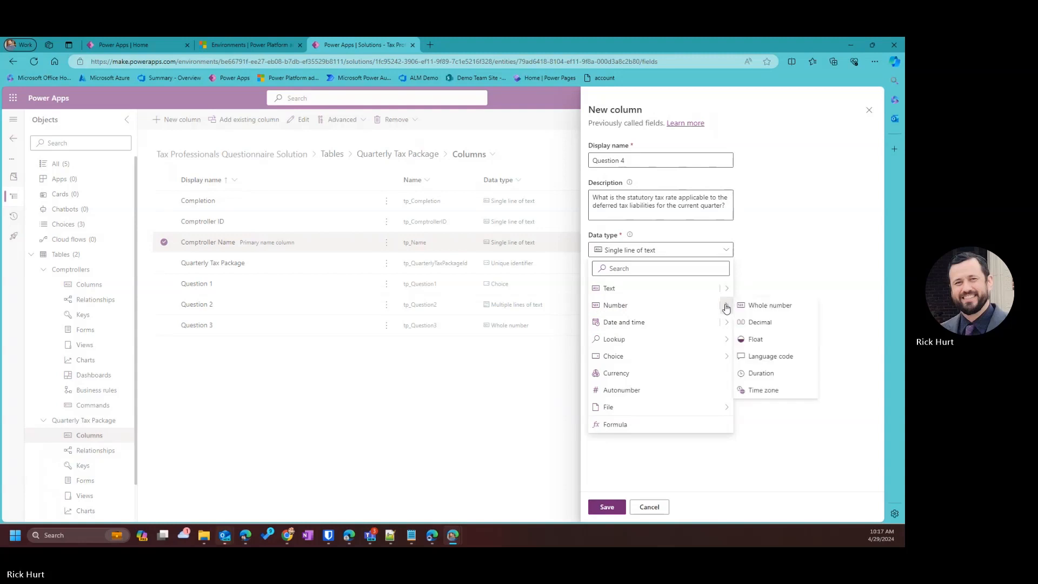
{"action": "left_click", "coordinate": [762, 305]}
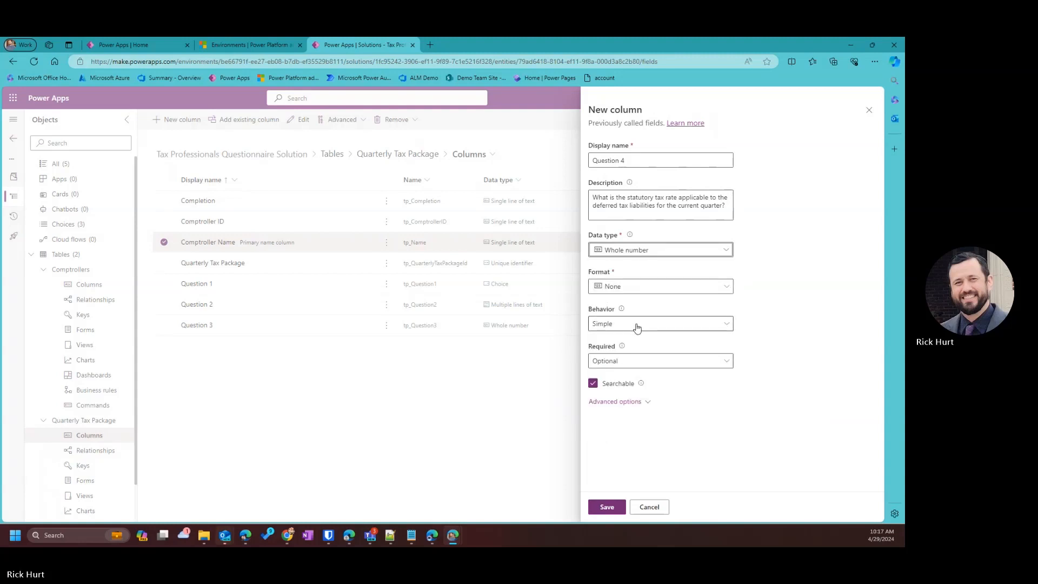
{"action": "left_click", "coordinate": [607, 506]}
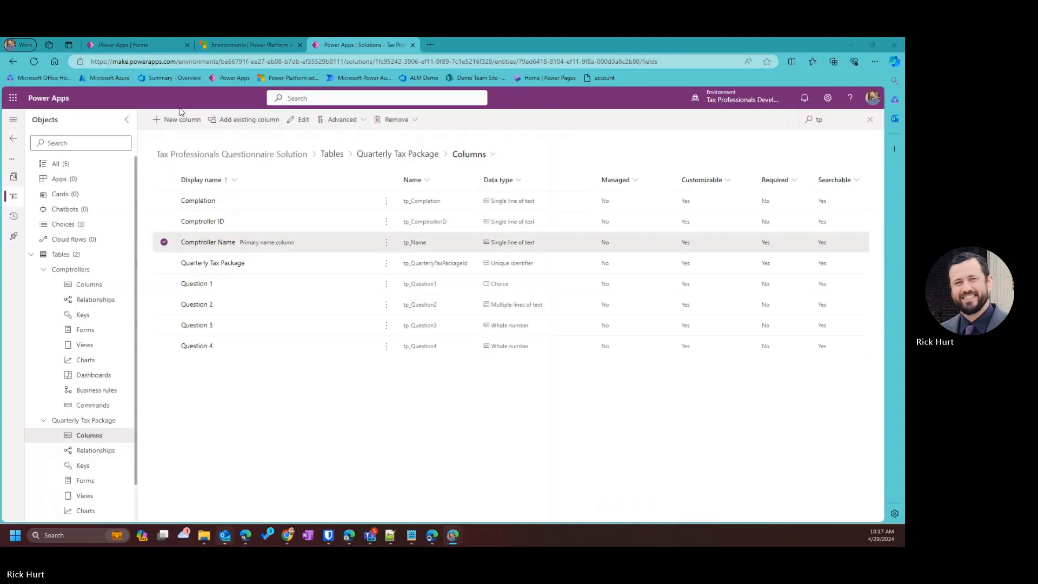
Start a new column named Question 5 described with the enacted income tax rates question.
{"action": "left_click", "coordinate": [178, 119]}
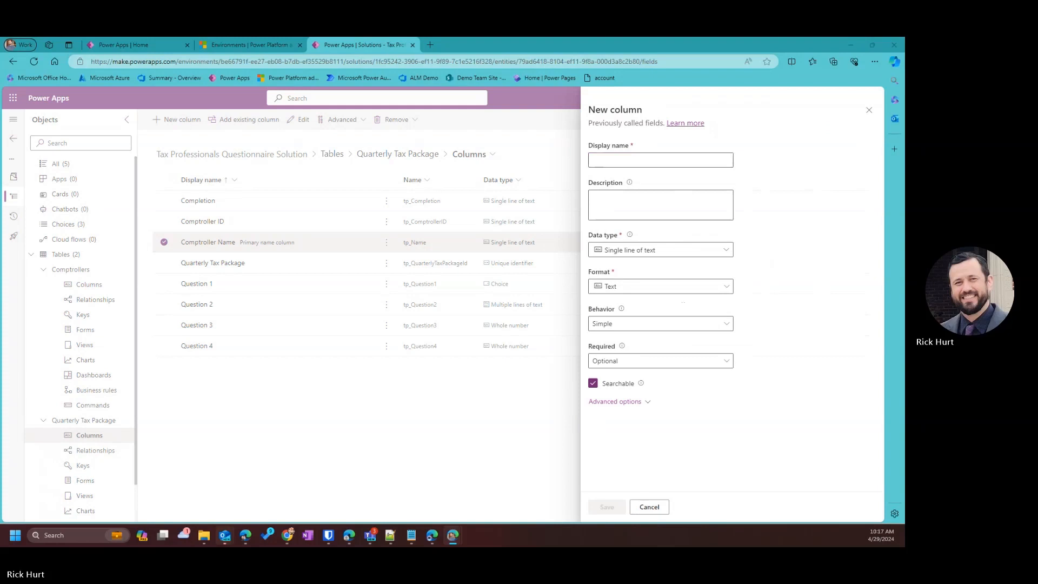
{"action": "left_click", "coordinate": [608, 158]}
{"action": "type", "text": "Question"}
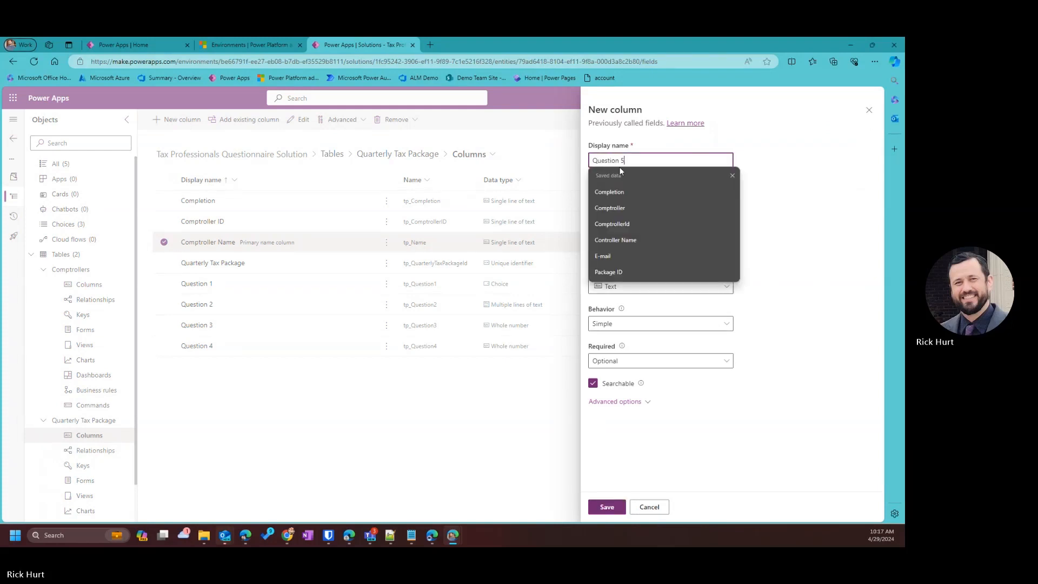
{"action": "type", "text": "5"}
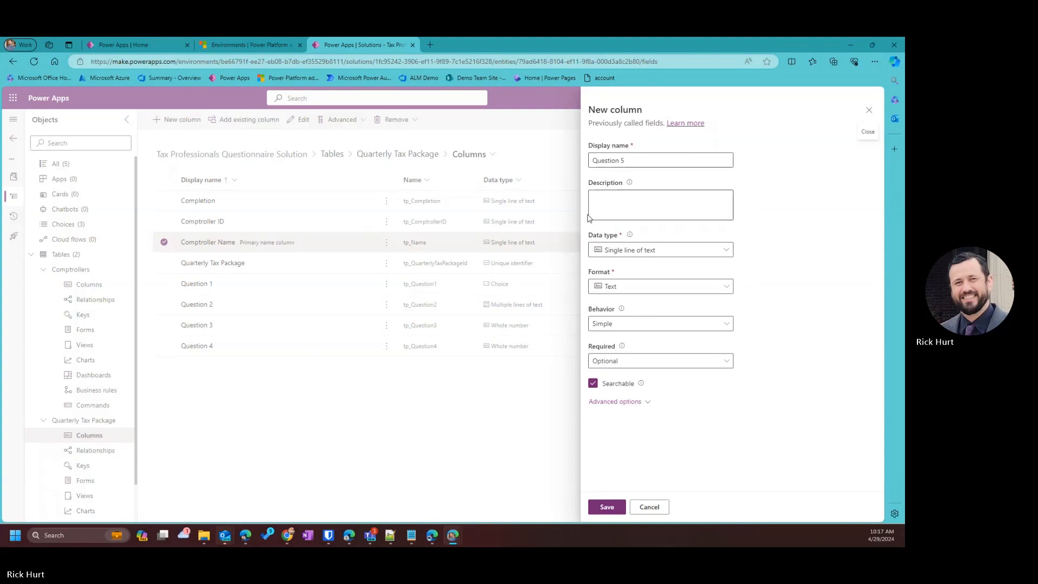
{"action": "left_click", "coordinate": [598, 190]}
{"action": "type", "text": "Any changes in enacted income tax rates?"}
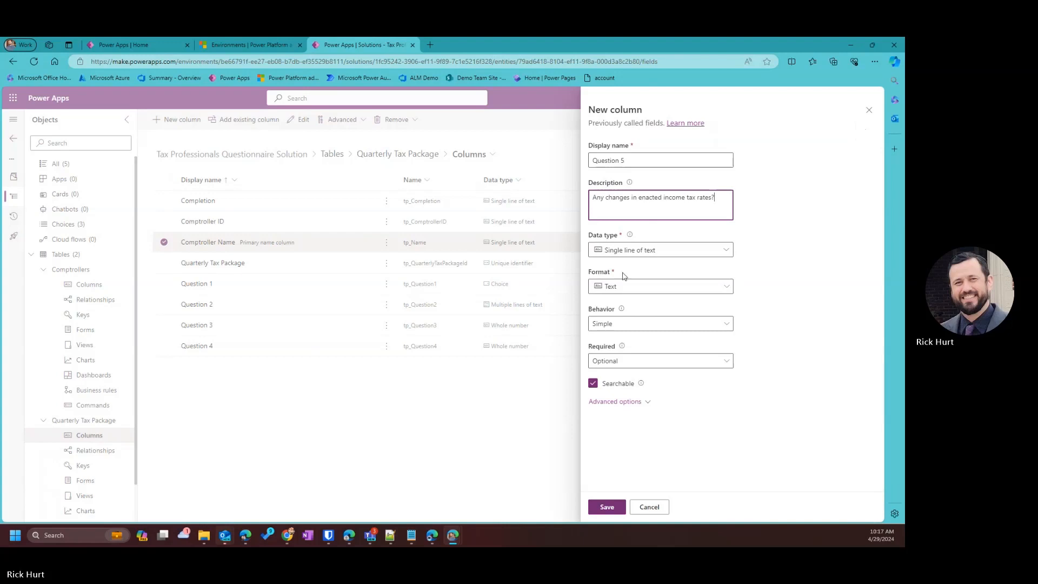
Make Question 5 a Choice column synced with the Tax Question Yes No global choice.
{"action": "left_click", "coordinate": [640, 252]}
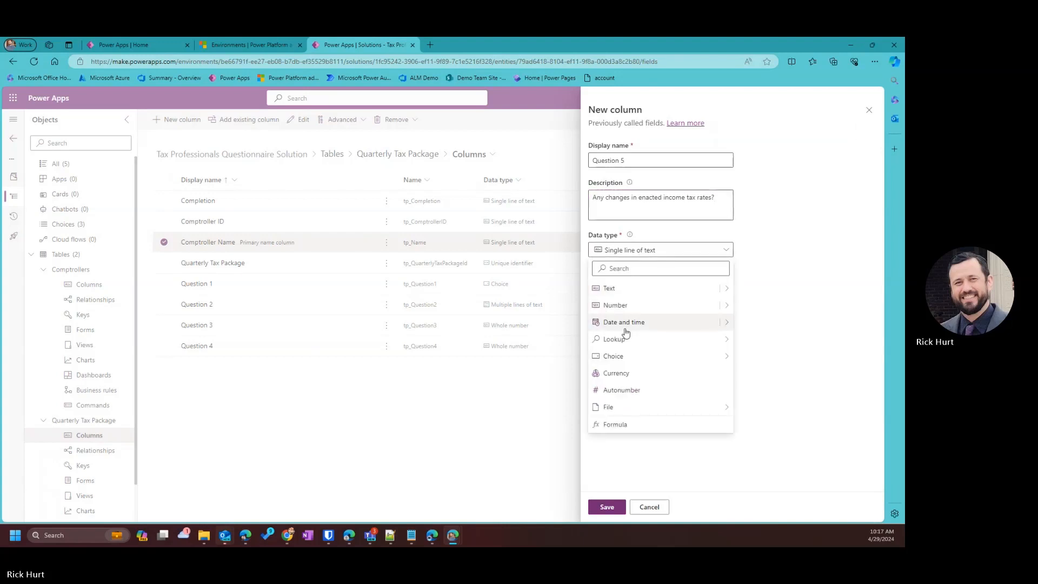
{"action": "mouse_move", "coordinate": [656, 360]}
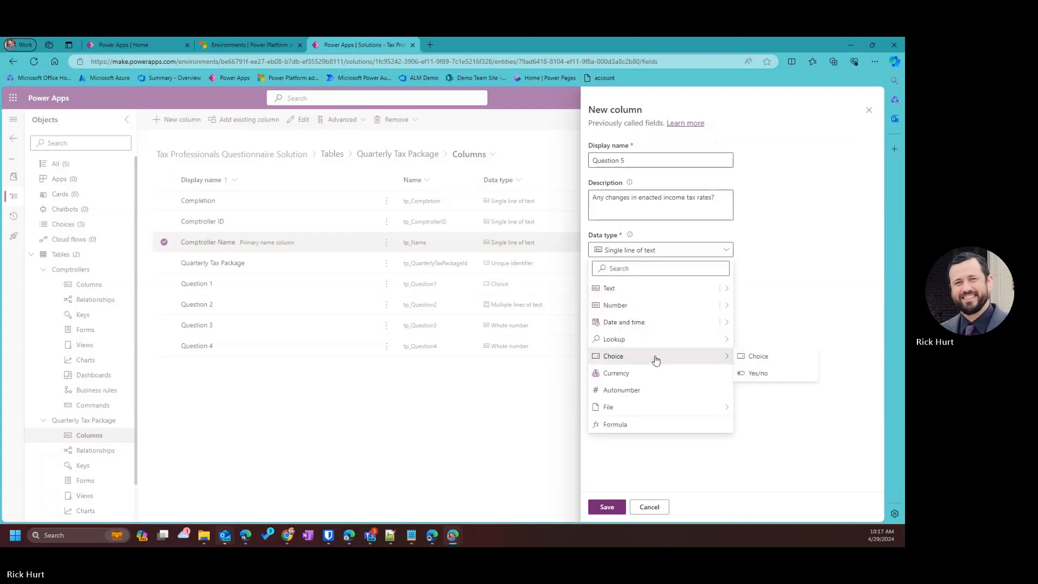
{"action": "left_click", "coordinate": [761, 355]}
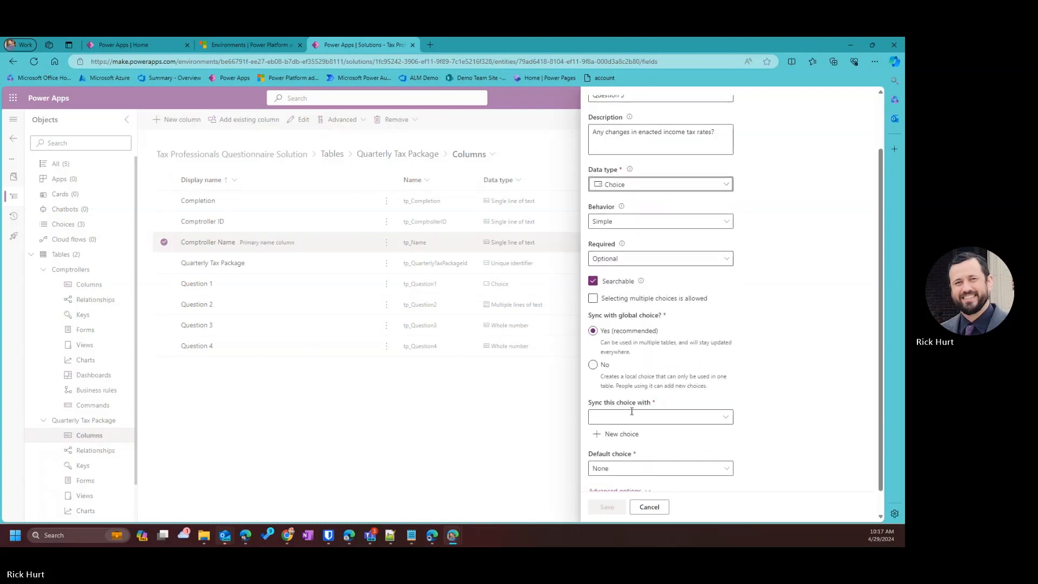
{"action": "left_click", "coordinate": [725, 416]}
{"action": "scroll", "coordinate": [474, 312], "scroll_direction": "down", "scroll_amount": 10}
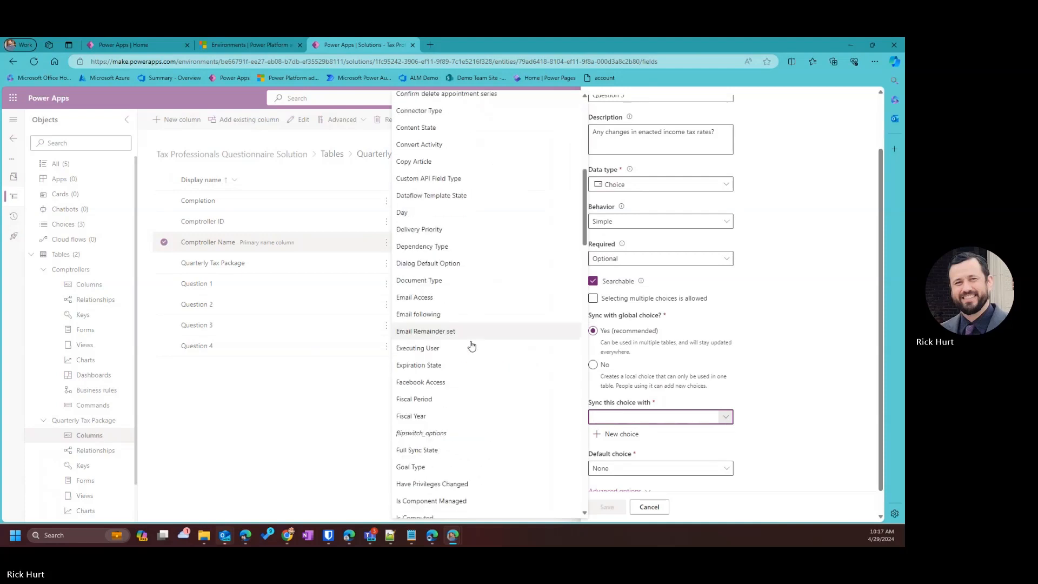
{"action": "scroll", "coordinate": [457, 385], "scroll_direction": "down", "scroll_amount": 12}
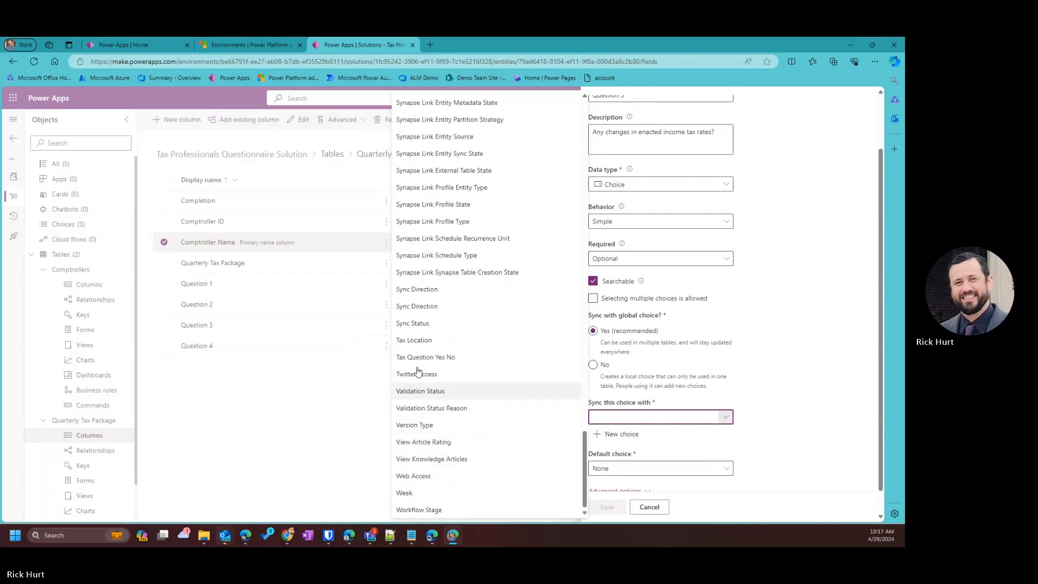
{"action": "left_click", "coordinate": [433, 359]}
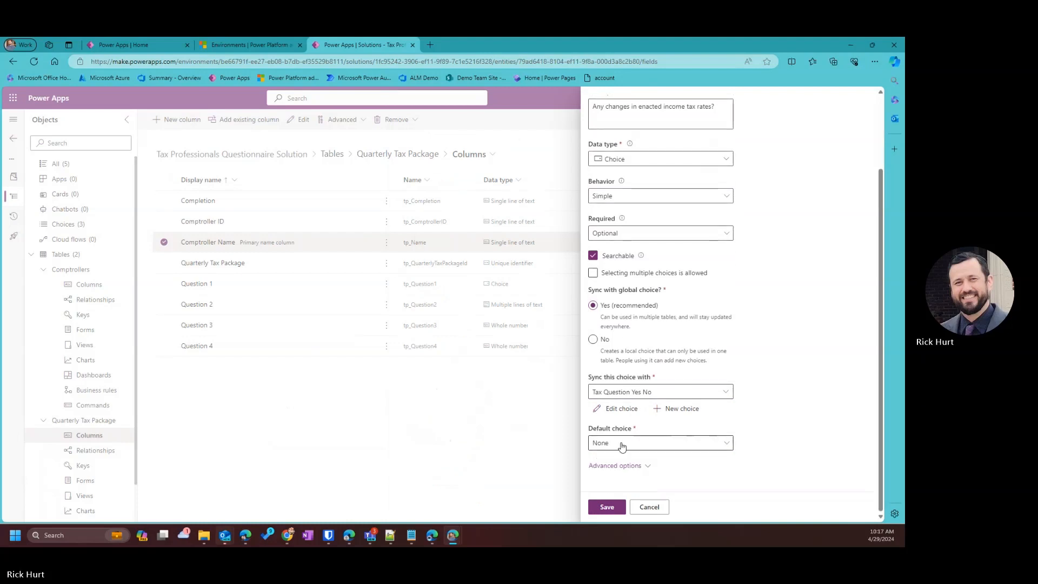
{"action": "scroll", "coordinate": [622, 427], "scroll_direction": "up", "scroll_amount": 3}
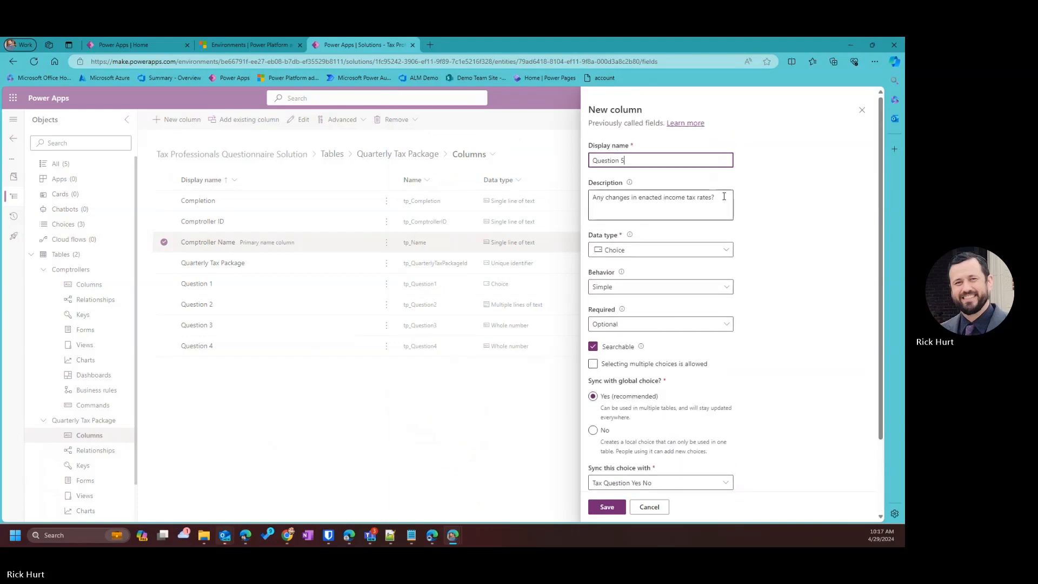
Copy the Question 5 description onto the Q5 notes line, then save the column.
{"action": "left_click_drag", "start_coordinate": [719, 197], "coordinate": [576, 191]}
{"action": "key", "text": "ctrl+c"}
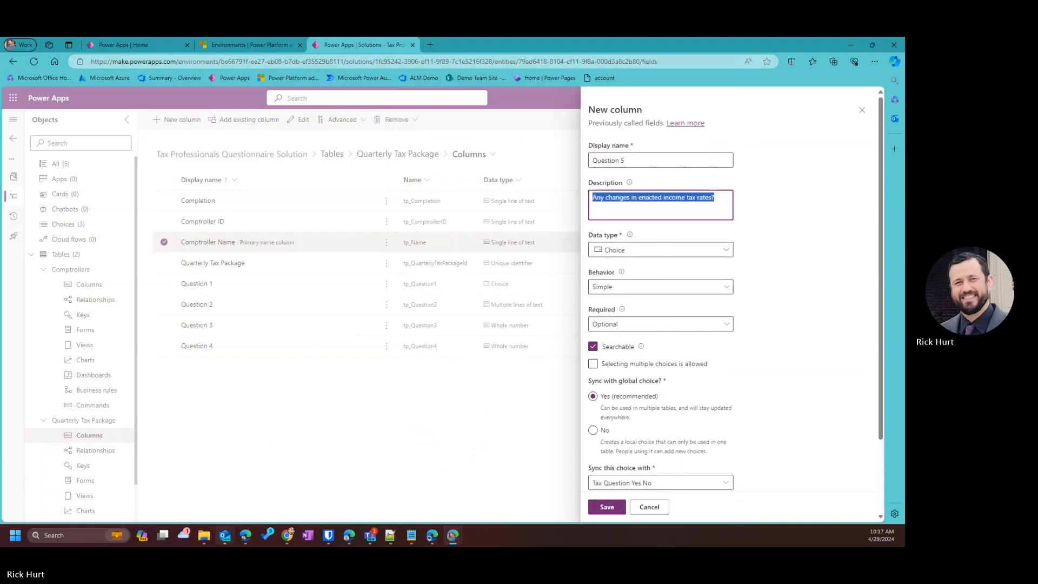
{"action": "left_click", "coordinate": [390, 535]}
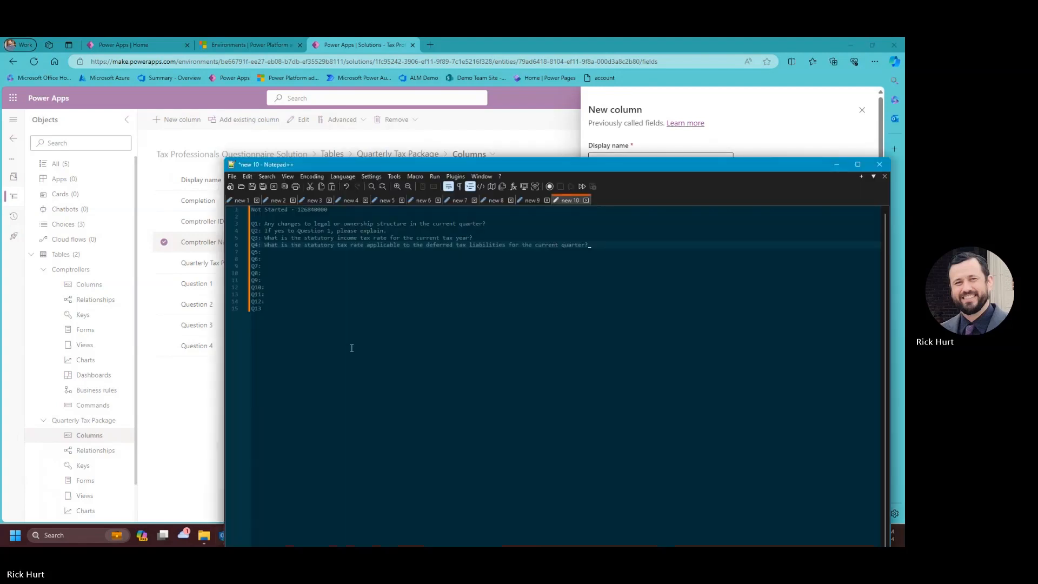
{"action": "left_click", "coordinate": [273, 254]}
{"action": "key", "text": "ctrl+v"}
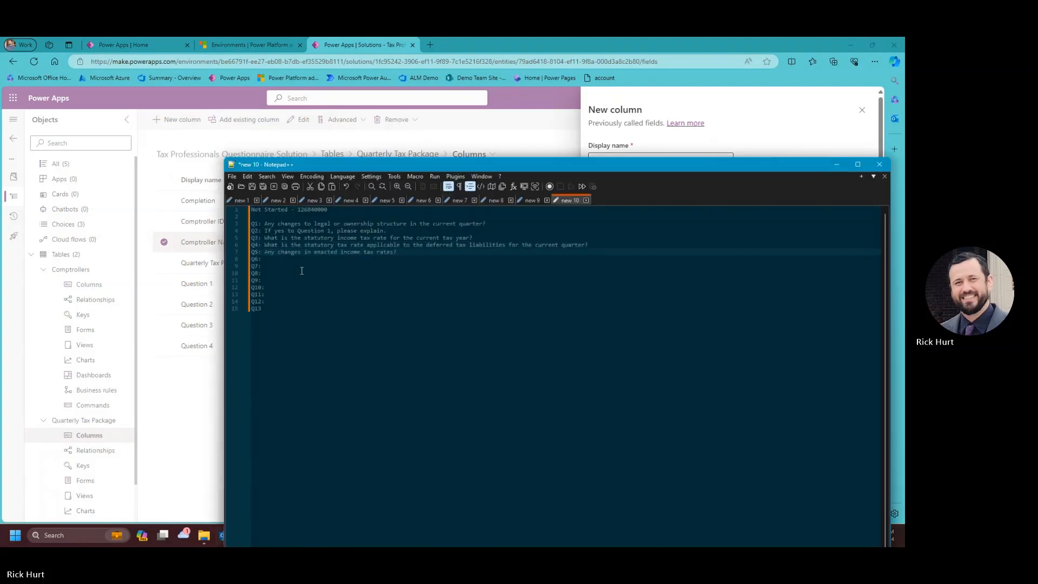
{"action": "left_click_drag", "start_coordinate": [503, 168], "coordinate": [506, 221]}
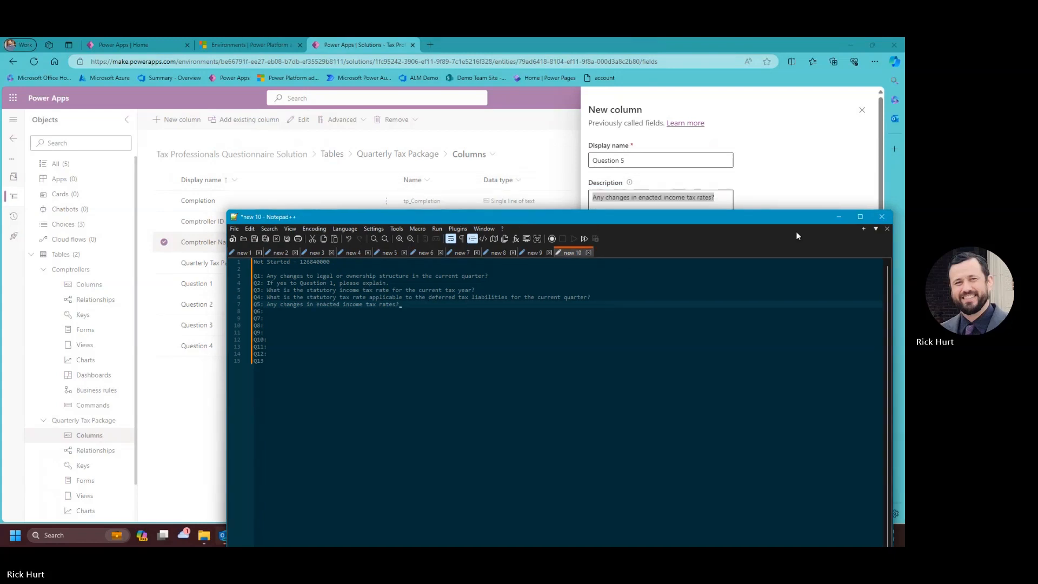
{"action": "left_click", "coordinate": [836, 218]}
{"action": "left_click", "coordinate": [607, 507]}
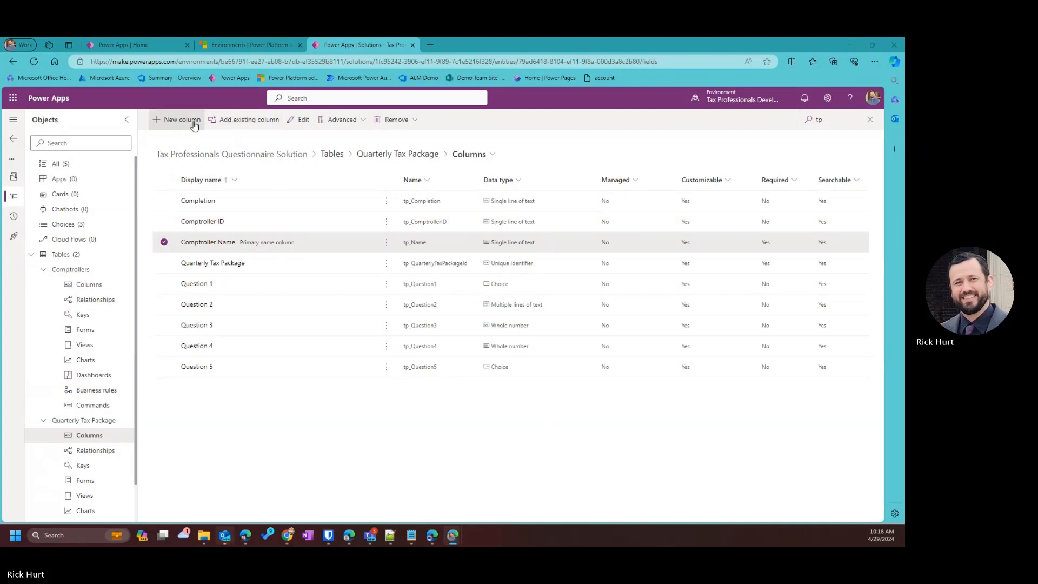
Create Question 6, described 'If yes to Question 5, please explain.', as Multiple lines of text and save.
{"action": "left_click", "coordinate": [174, 118]}
{"action": "left_click", "coordinate": [633, 157]}
{"action": "type", "text": "Question 6"}
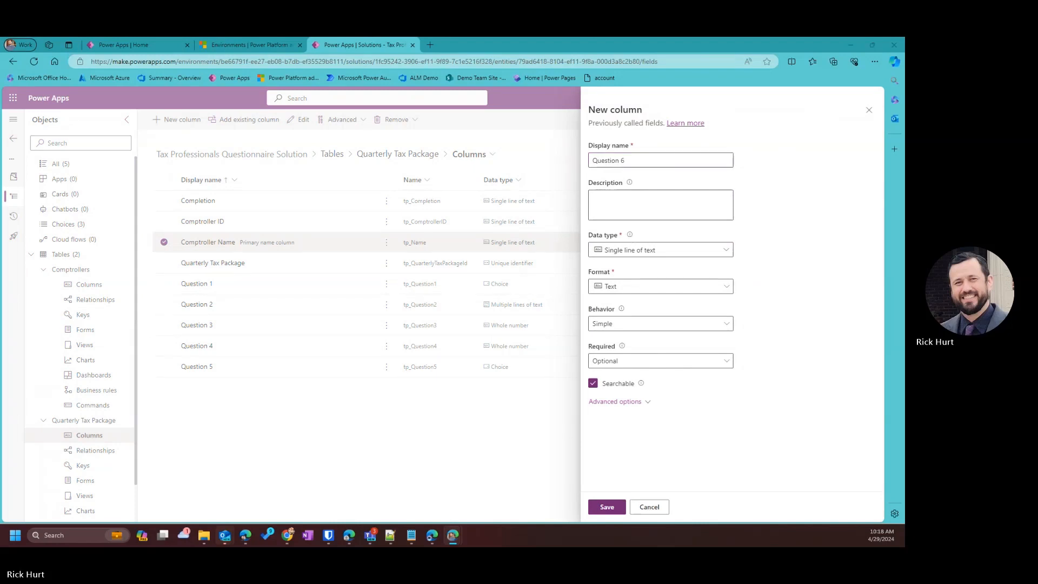
{"action": "left_click", "coordinate": [643, 201]}
{"action": "type", "text": "If yes to Question 5, please explain."}
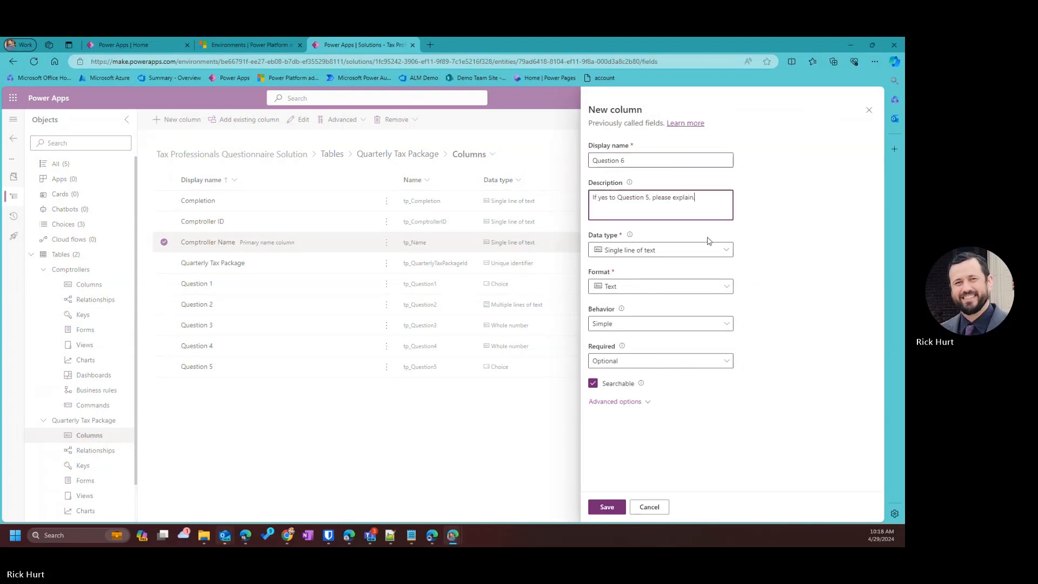
{"action": "left_click", "coordinate": [725, 249]}
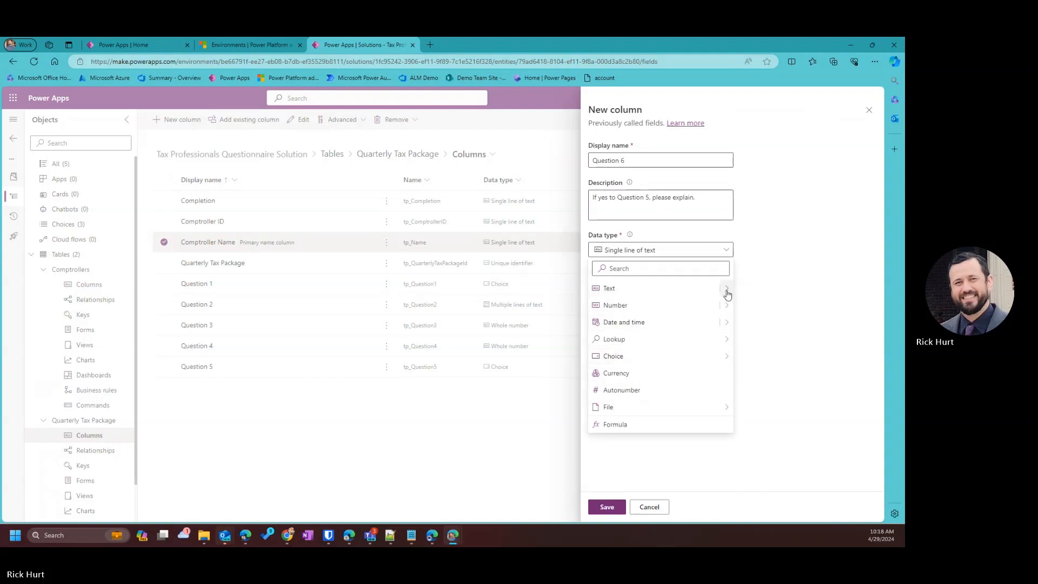
{"action": "mouse_move", "coordinate": [728, 295]}
{"action": "left_click", "coordinate": [774, 441]}
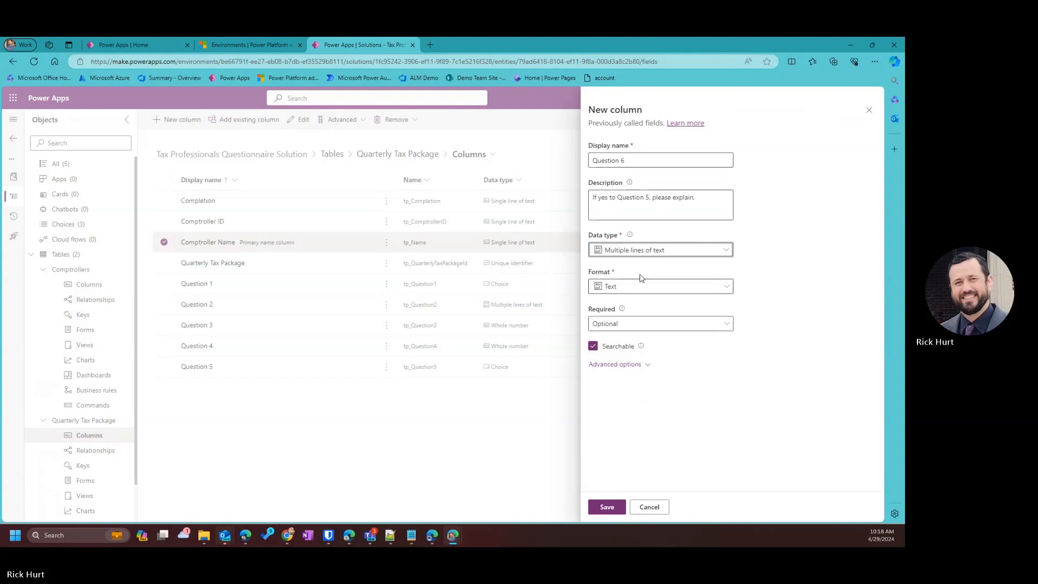
{"action": "left_click", "coordinate": [604, 508]}
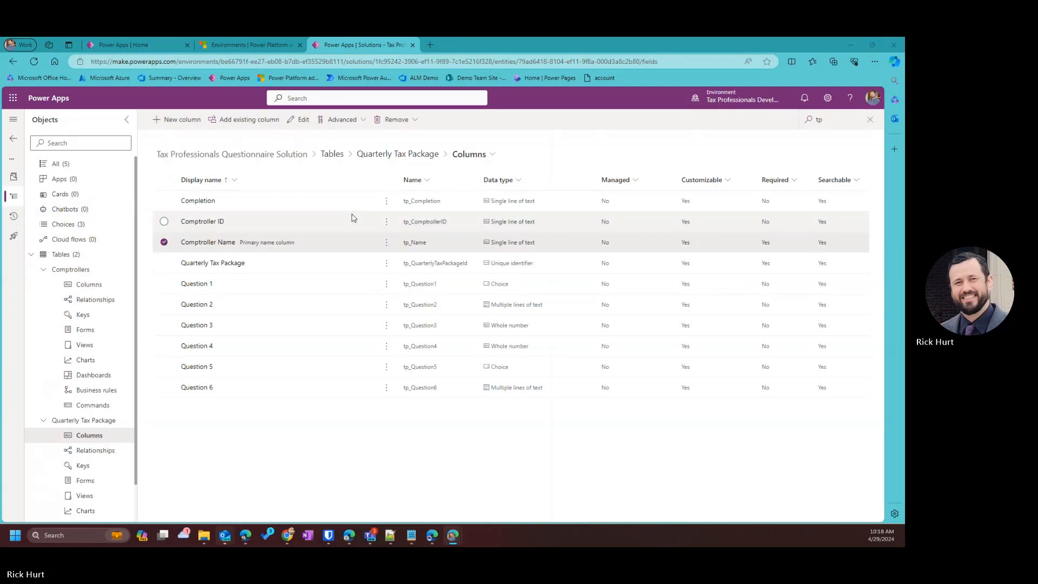
Start a new column with the display name Question 7.
{"action": "left_click", "coordinate": [178, 120]}
{"action": "left_click", "coordinate": [613, 165]}
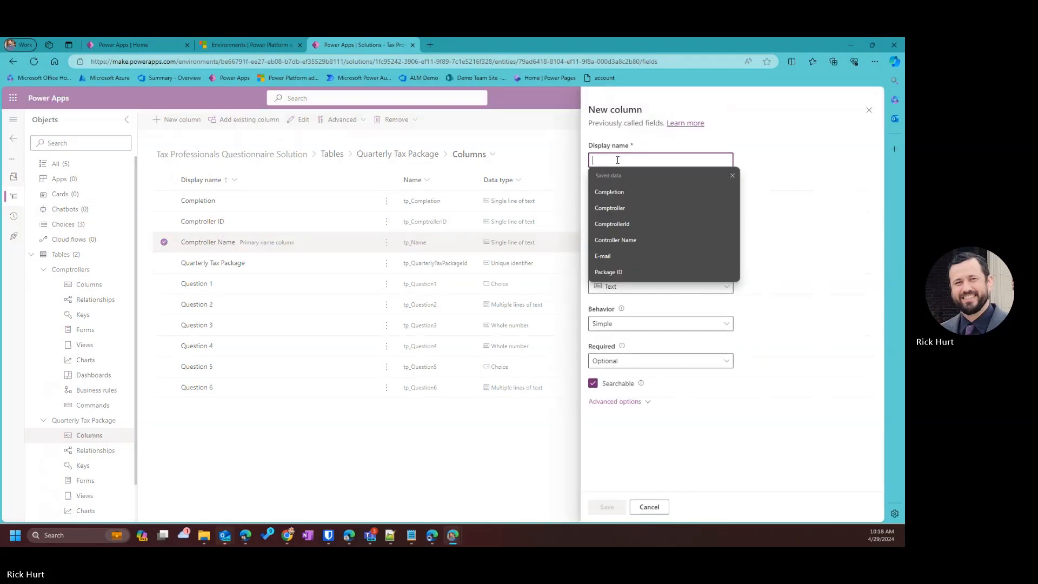
{"action": "type", "text": "Question 7"}
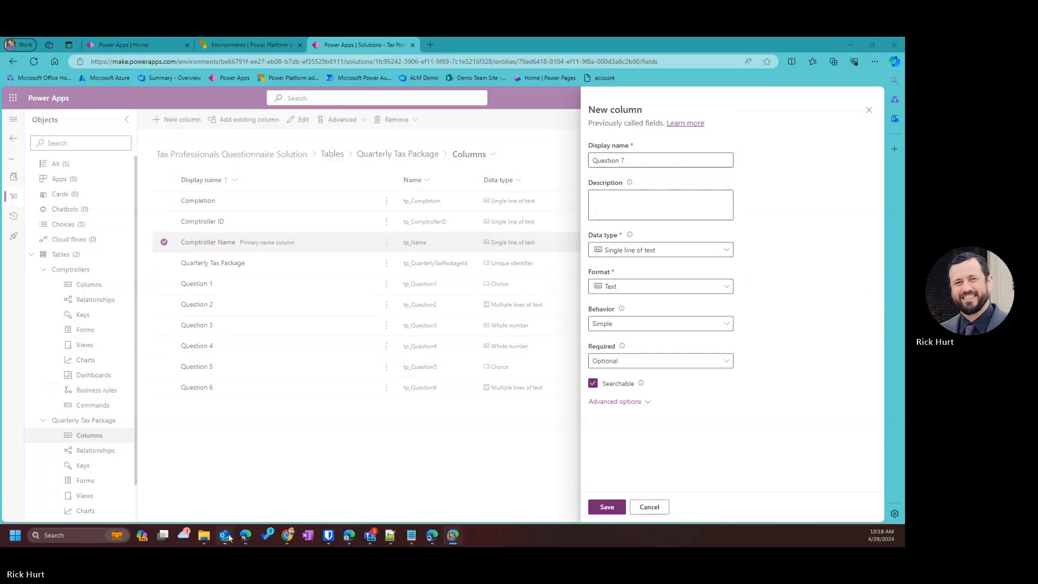
Fill the Q6 and Q7 note lines with the Question 5 follow-up and the tax-law-changes question.
{"action": "left_click", "coordinate": [390, 535]}
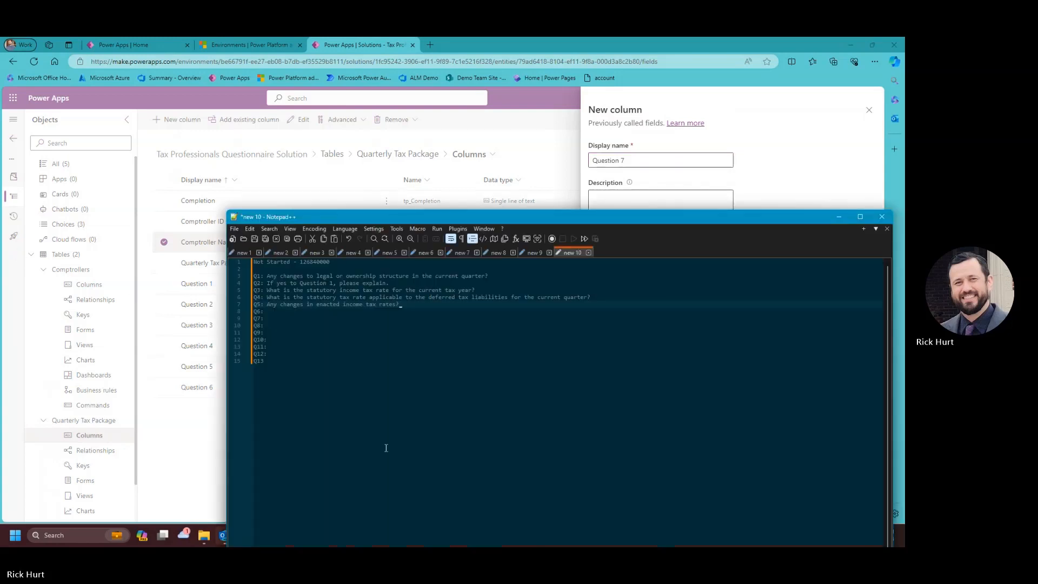
{"action": "left_click", "coordinate": [267, 310]}
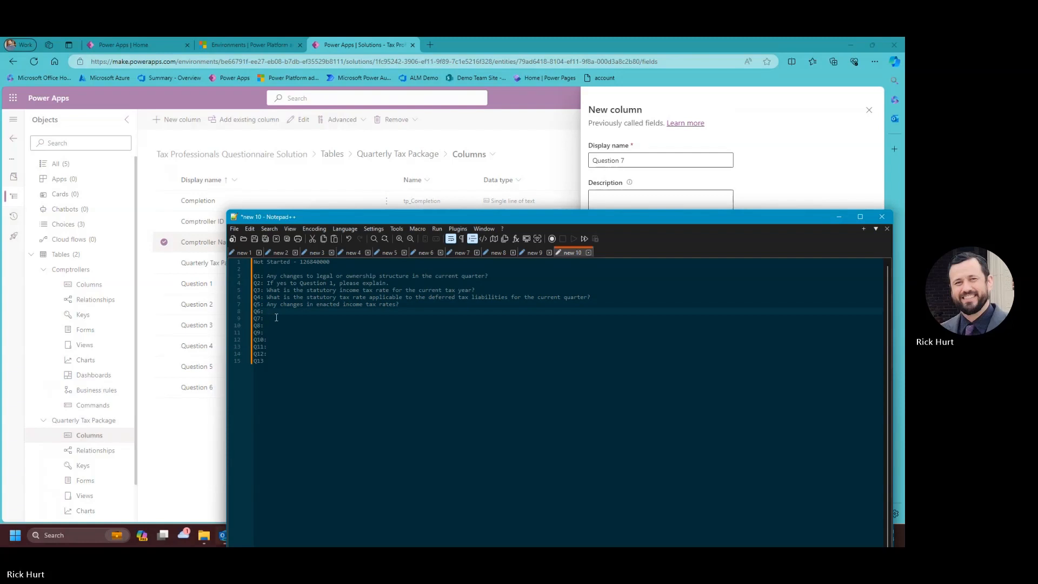
{"action": "key", "text": "super+v"}
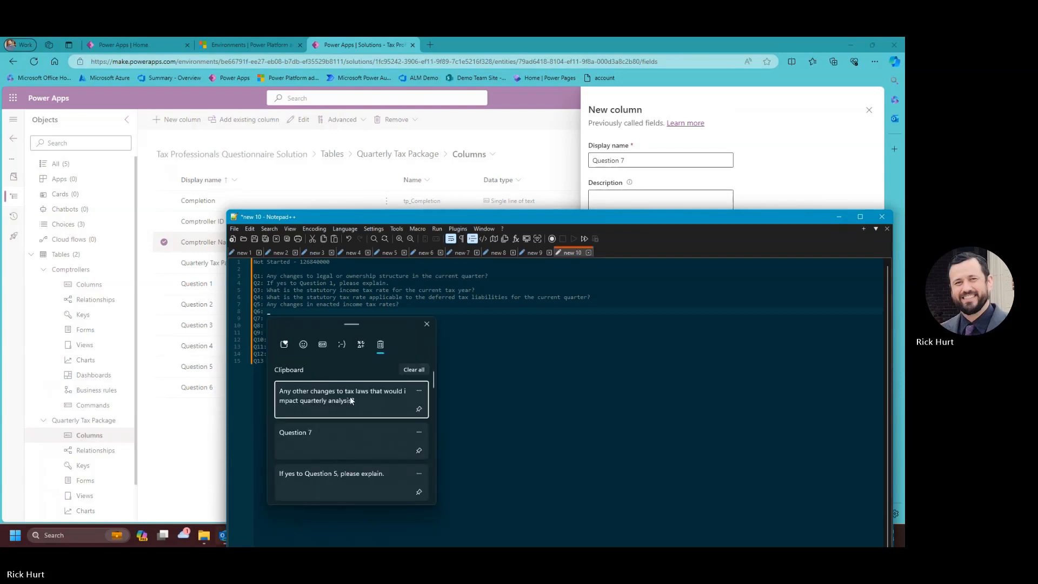
{"action": "scroll", "coordinate": [334, 425], "scroll_direction": "down", "scroll_amount": 1}
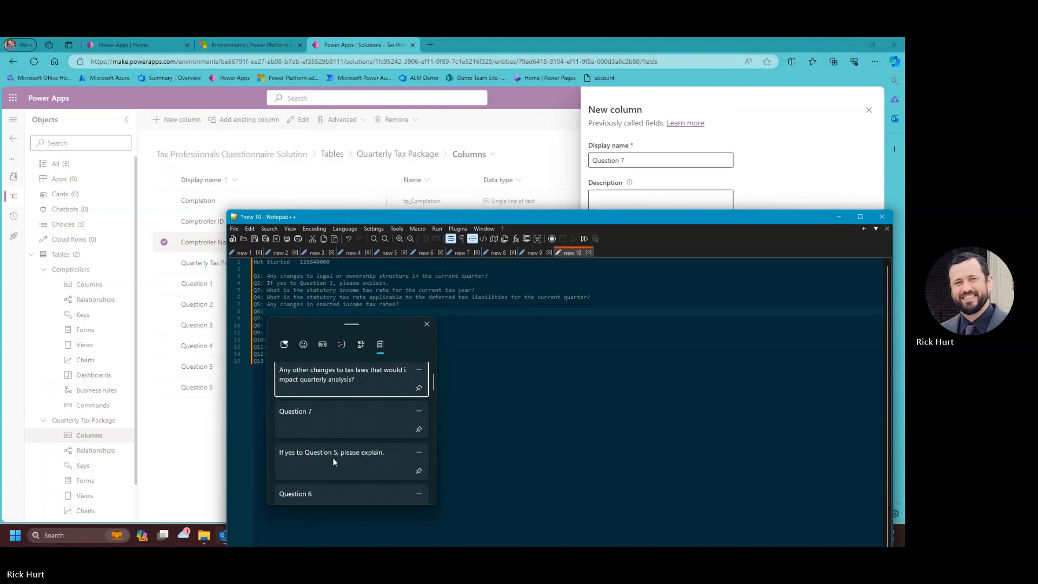
{"action": "left_click", "coordinate": [333, 461]}
{"action": "left_click", "coordinate": [274, 318]}
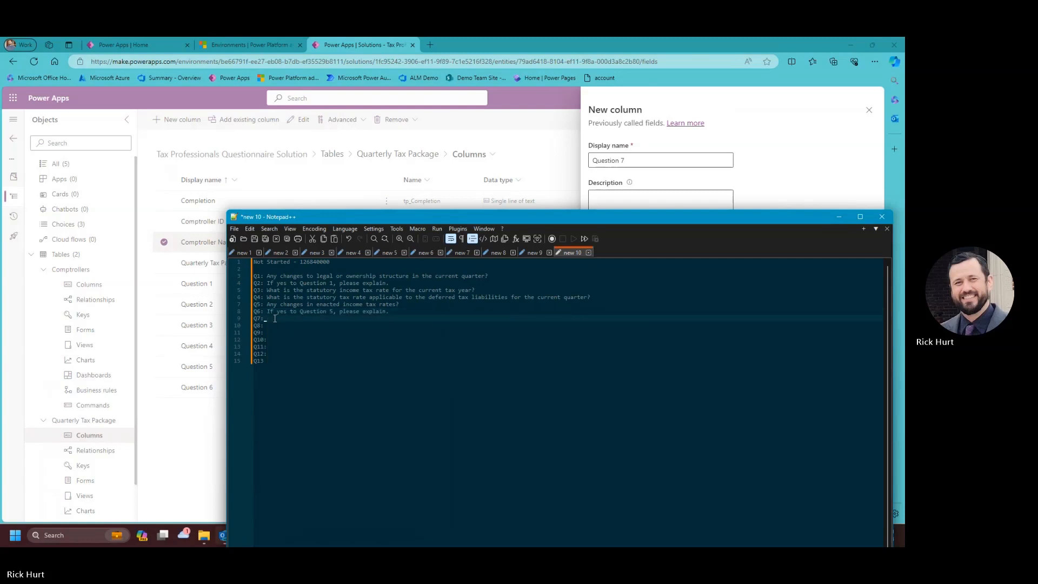
{"action": "key", "text": "super+v"}
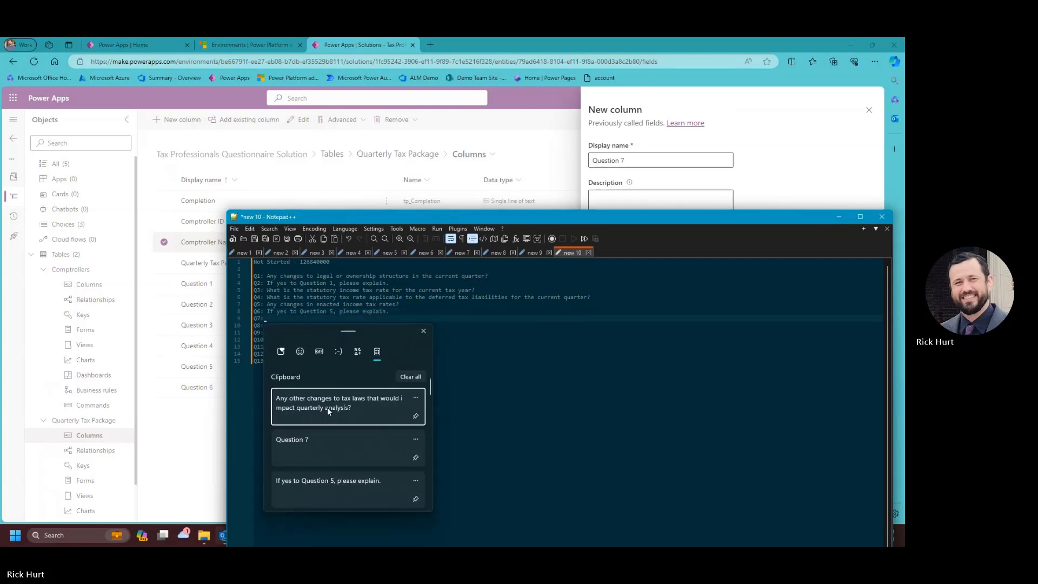
{"action": "left_click", "coordinate": [327, 407]}
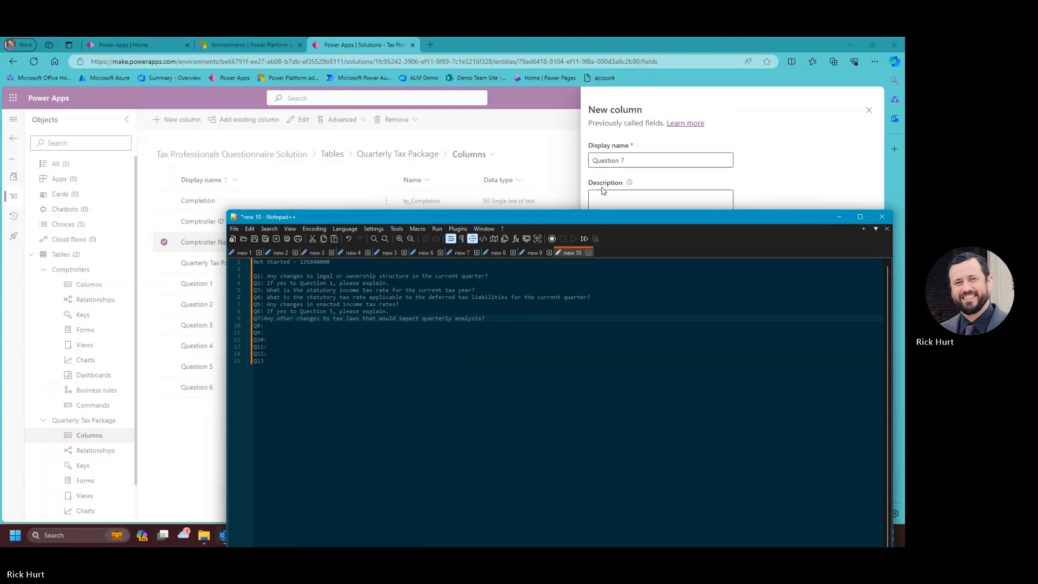
Set Question 7's description to 'Any other changes to tax laws that would impact quarterly analysis?'.
{"action": "left_click", "coordinate": [611, 193]}
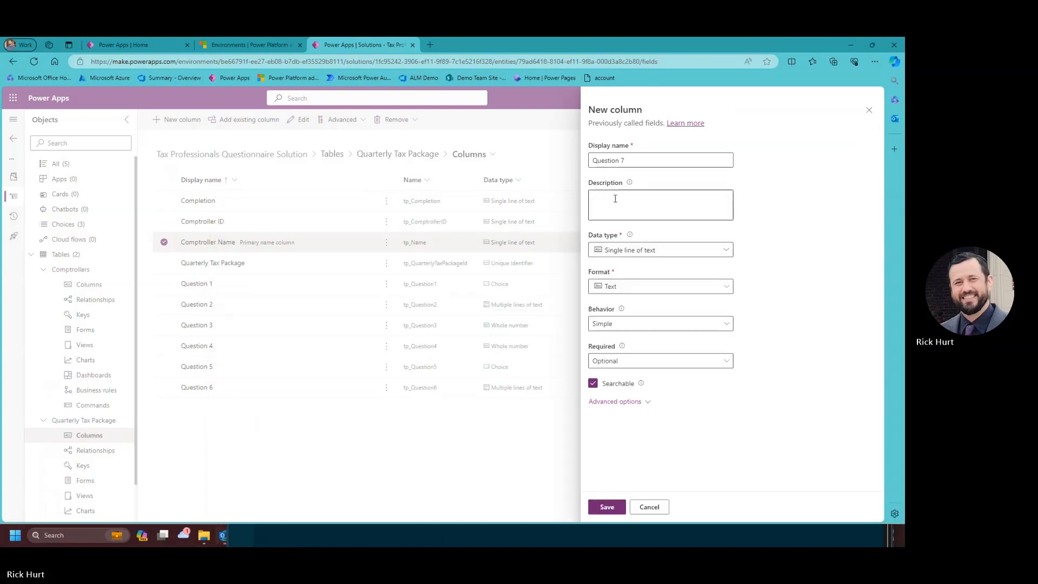
{"action": "key", "text": "super+v"}
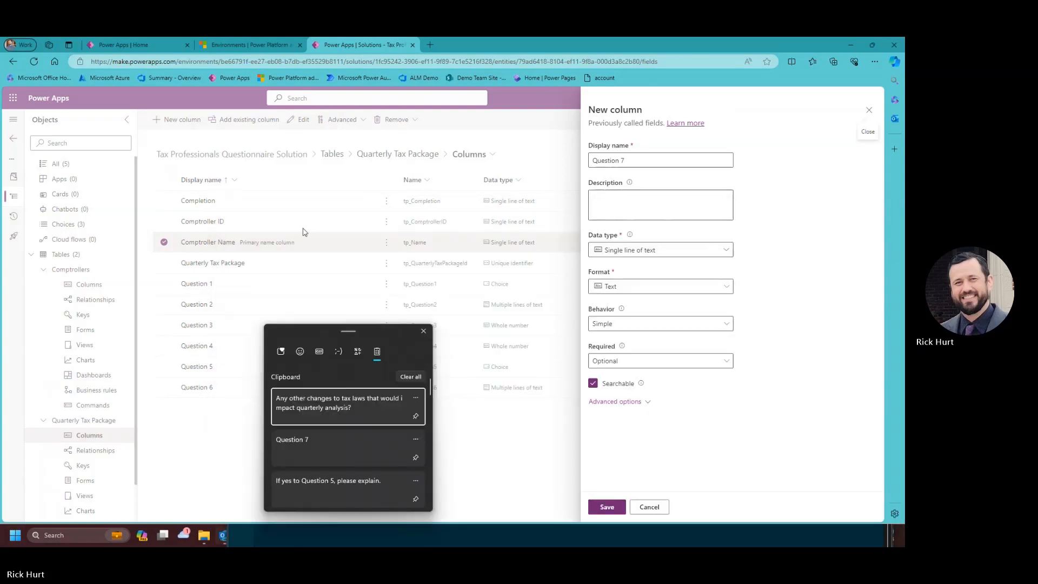
{"action": "left_click", "coordinate": [644, 204]}
{"action": "type", "text": "Any other changes to tax laws that would impact quarterly analysis?"}
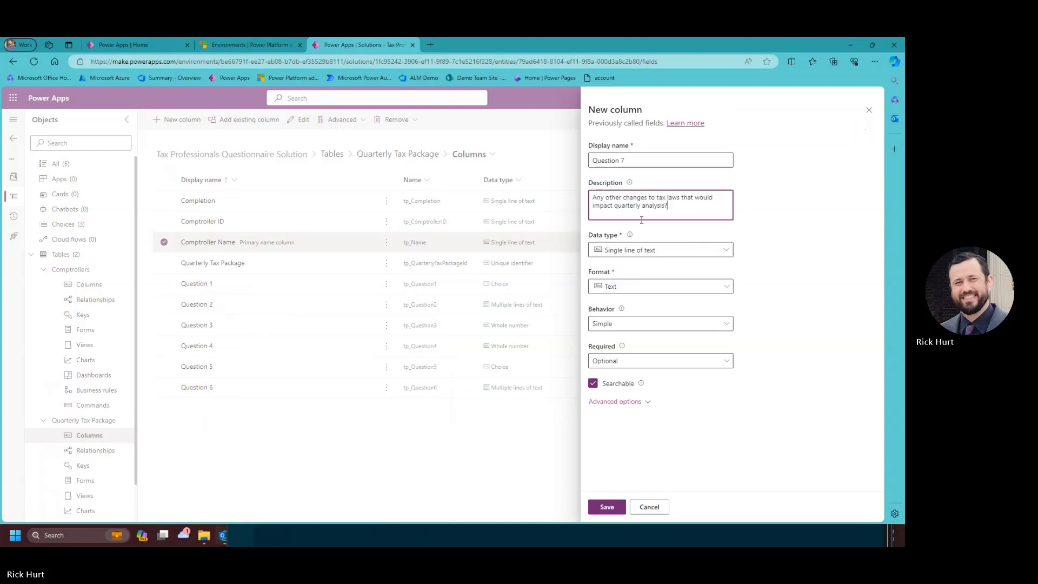
{"action": "left_click", "coordinate": [672, 252]}
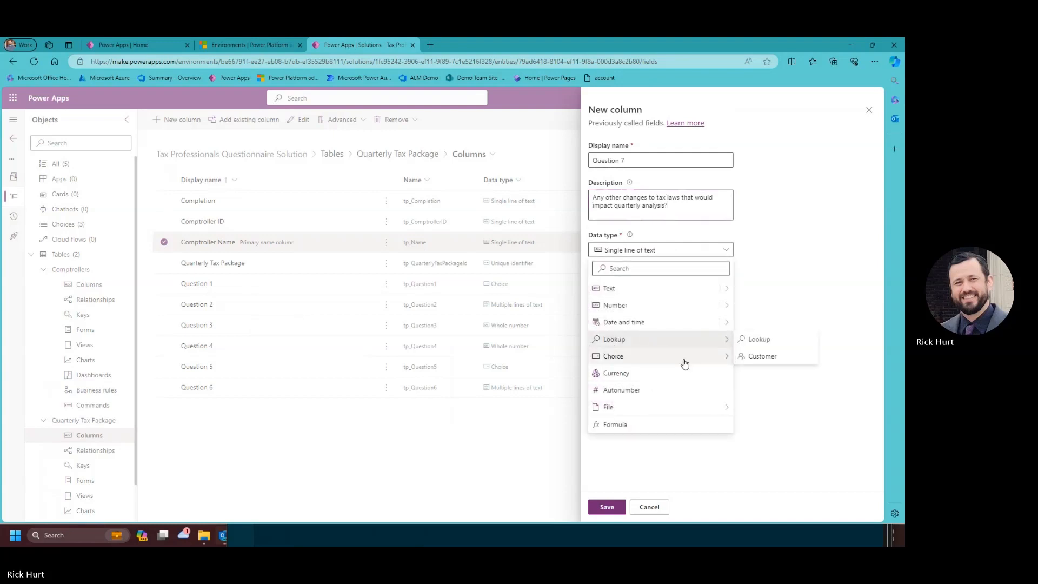
Make Question 7 a Choice synced with Tax Question Yes No and save it.
{"action": "mouse_move", "coordinate": [717, 357]}
{"action": "left_click", "coordinate": [753, 354]}
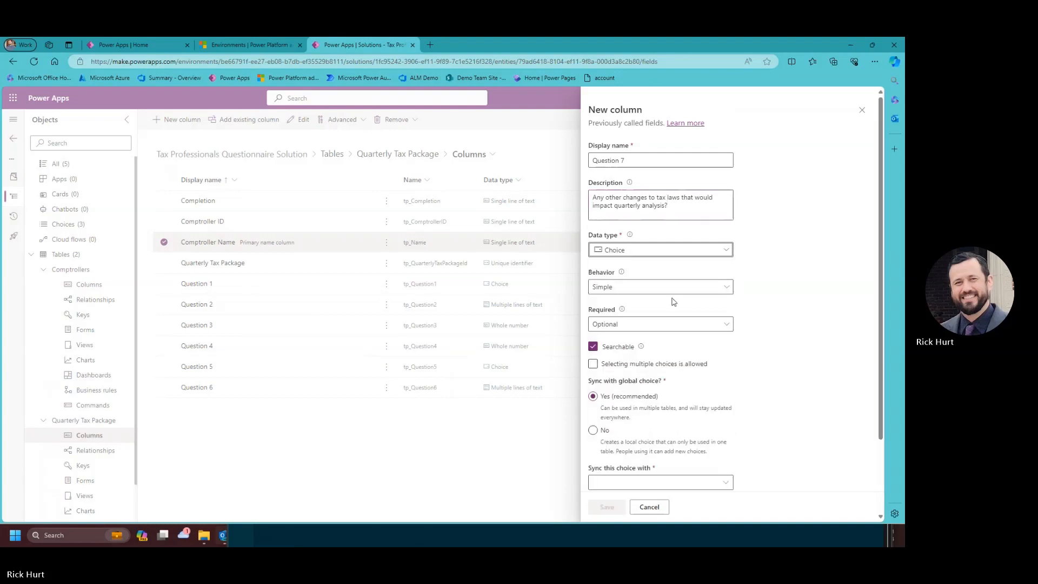
{"action": "scroll", "coordinate": [644, 346], "scroll_direction": "down", "scroll_amount": 2}
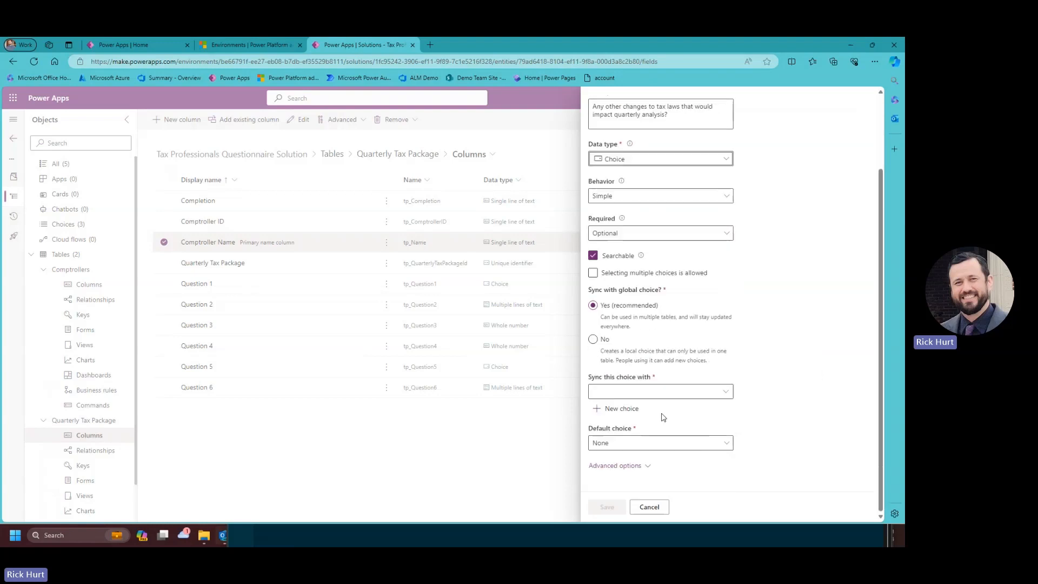
{"action": "left_click", "coordinate": [728, 394]}
{"action": "scroll", "coordinate": [505, 373], "scroll_direction": "down", "scroll_amount": 15}
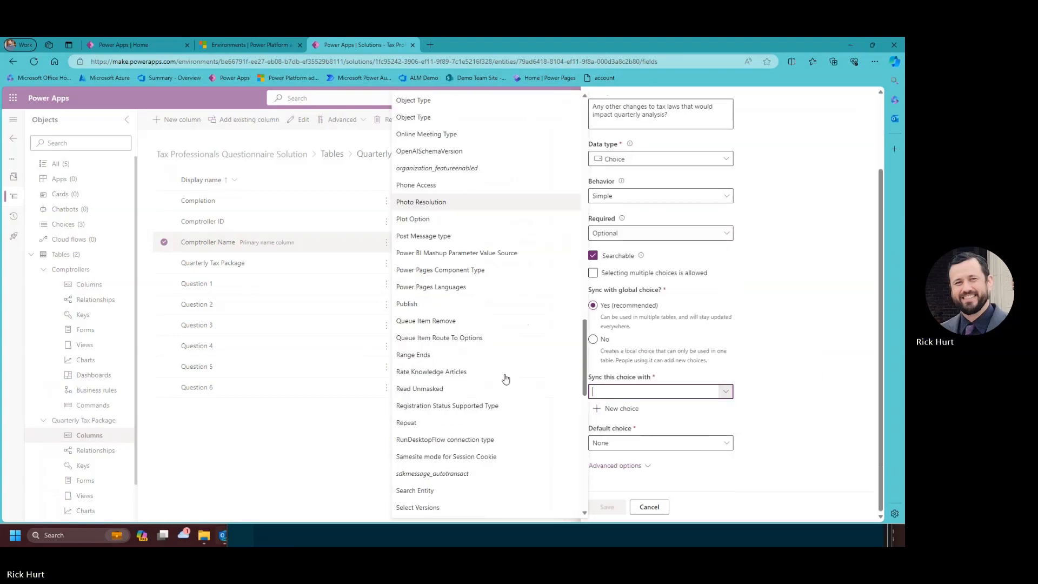
{"action": "scroll", "coordinate": [505, 378], "scroll_direction": "down", "scroll_amount": 15}
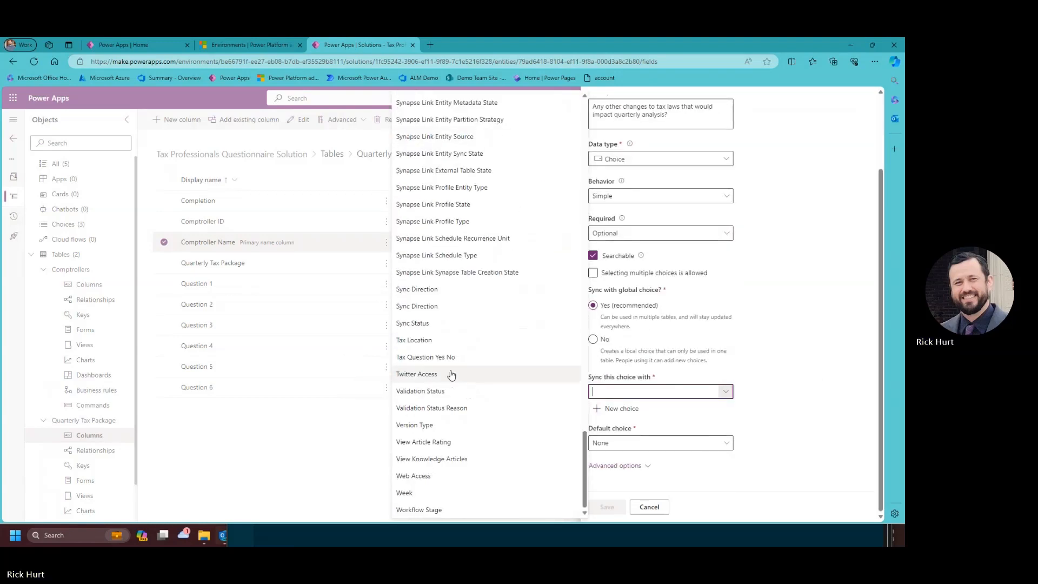
{"action": "left_click", "coordinate": [430, 357]}
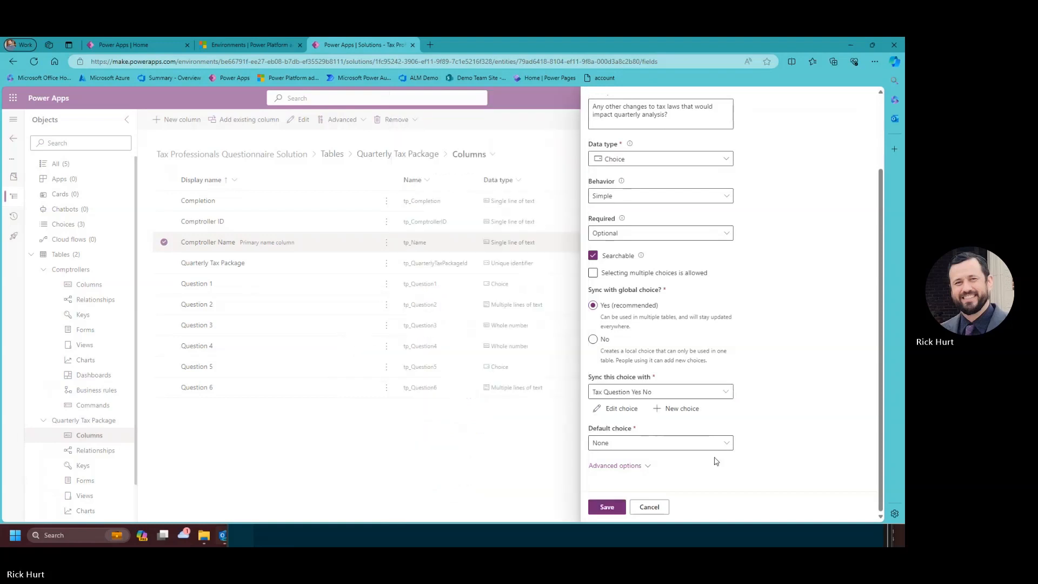
{"action": "scroll", "coordinate": [640, 359], "scroll_direction": "up", "scroll_amount": 2}
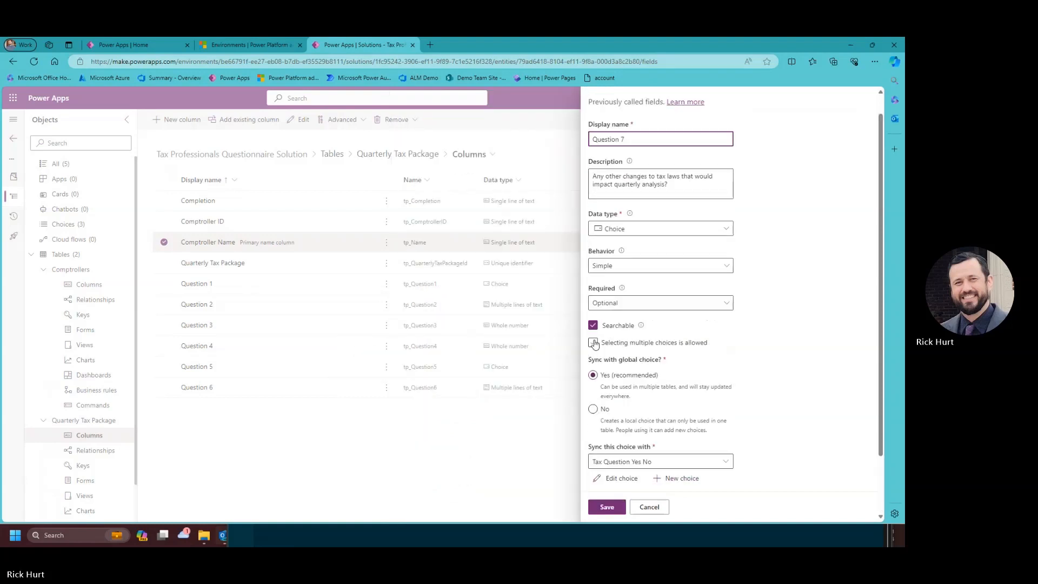
{"action": "left_click", "coordinate": [617, 509]}
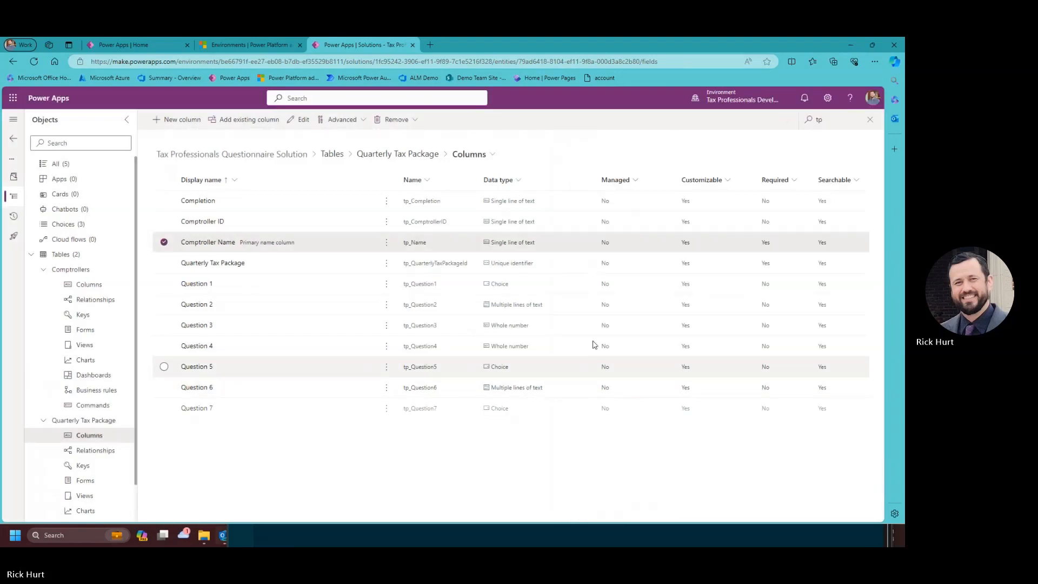
{"action": "left_click", "coordinate": [165, 123]}
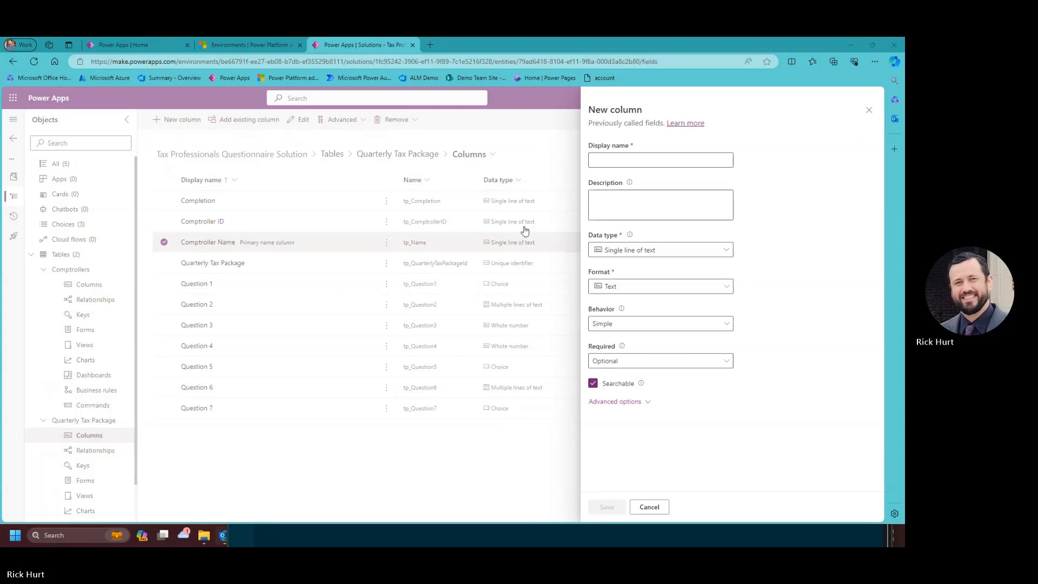
Name the column Question 8 with description 'If yes to Question 7, please explain.'.
{"action": "left_click", "coordinate": [693, 161]}
{"action": "type", "text": "Question 8"}
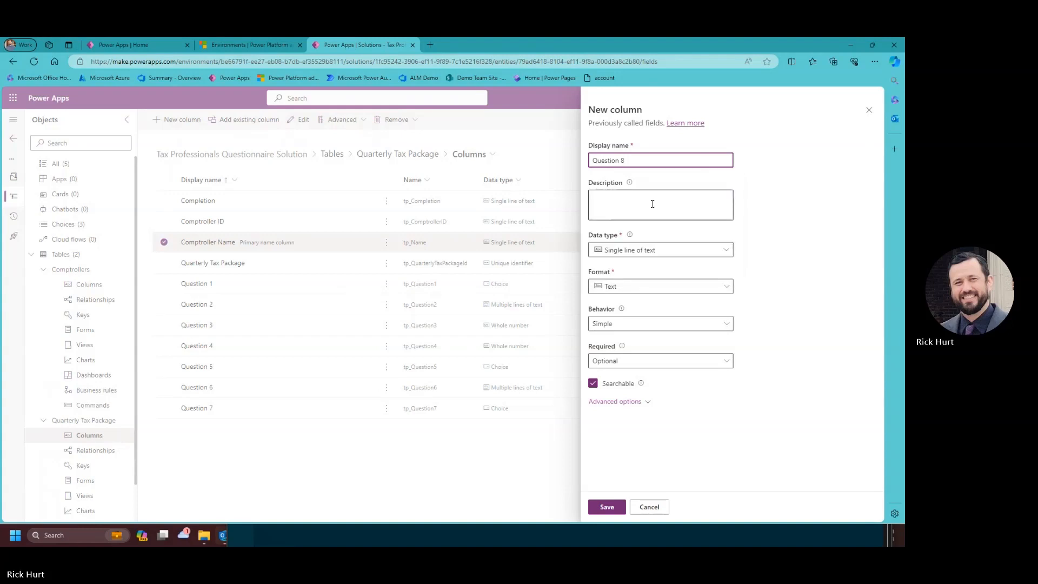
{"action": "left_click", "coordinate": [650, 202]}
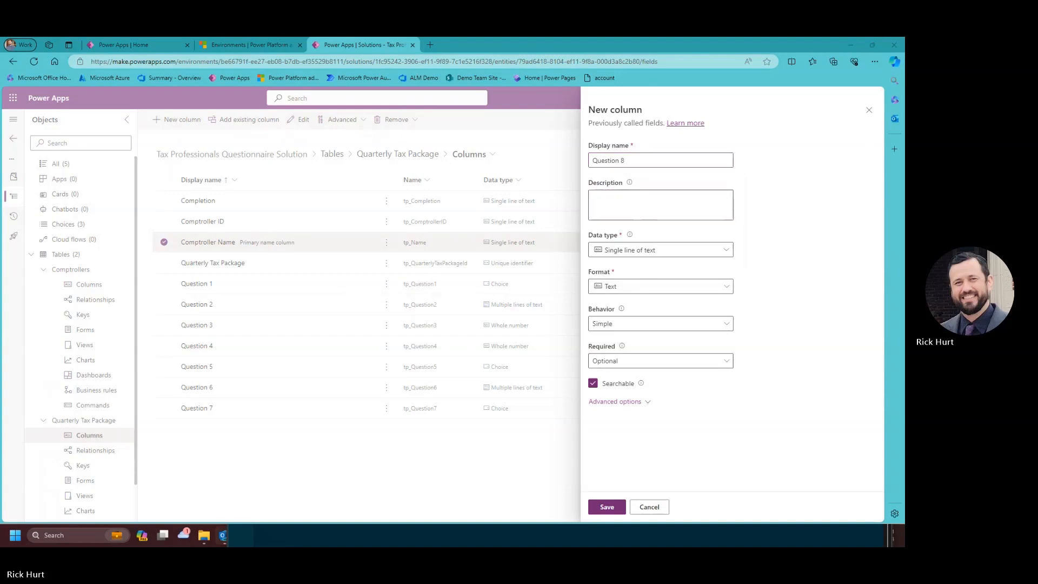
{"action": "left_click", "coordinate": [651, 200]}
{"action": "type", "text": "If yes to Question 7, please explain."}
Set Question 8 to Multiple lines of text > Plain text, answer No to the prompt, and save.
{"action": "left_click", "coordinate": [729, 251]}
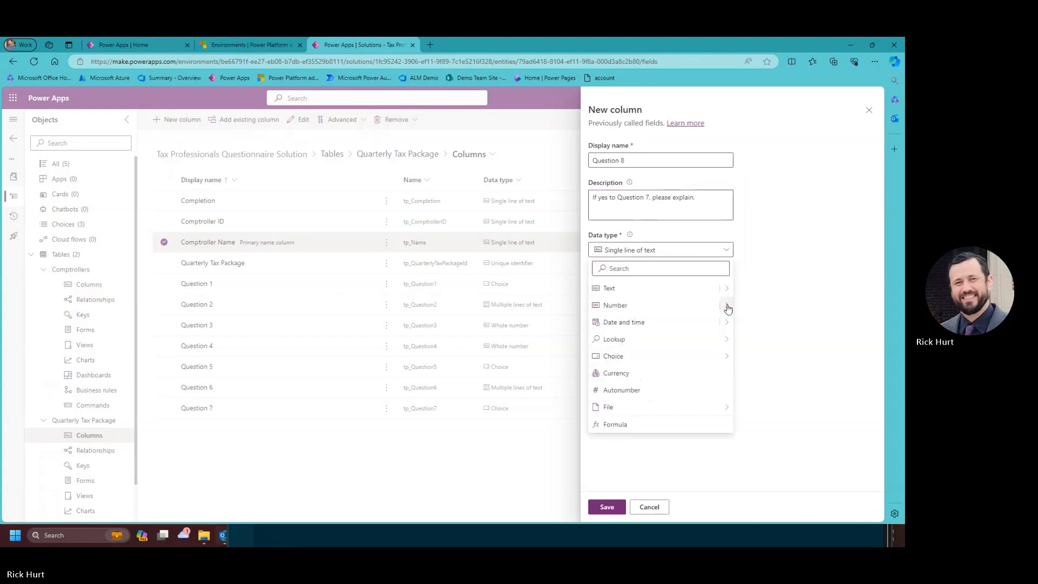
{"action": "mouse_move", "coordinate": [730, 292]}
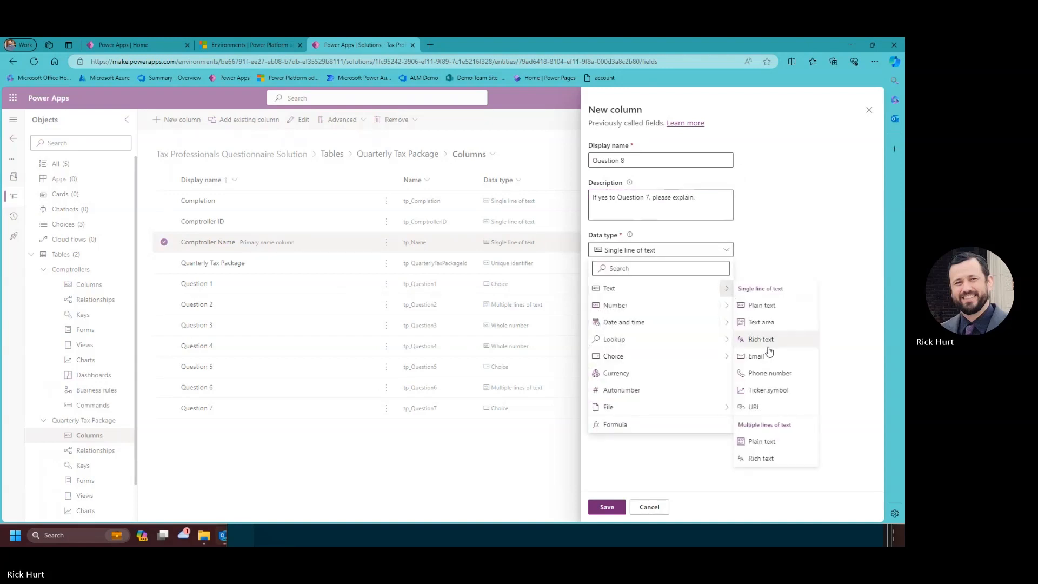
{"action": "left_click", "coordinate": [779, 450]}
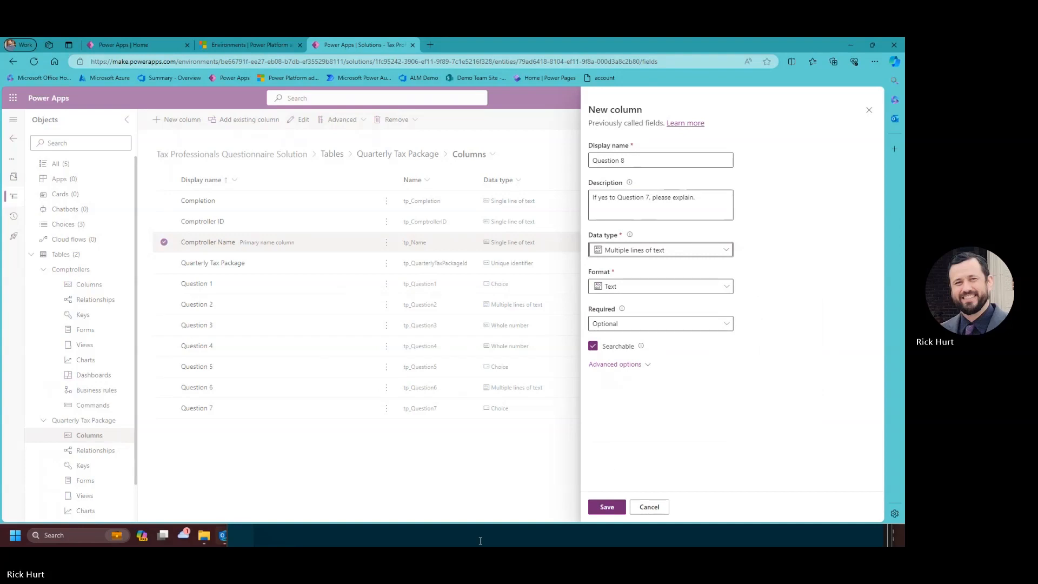
{"action": "left_click", "coordinate": [329, 489]}
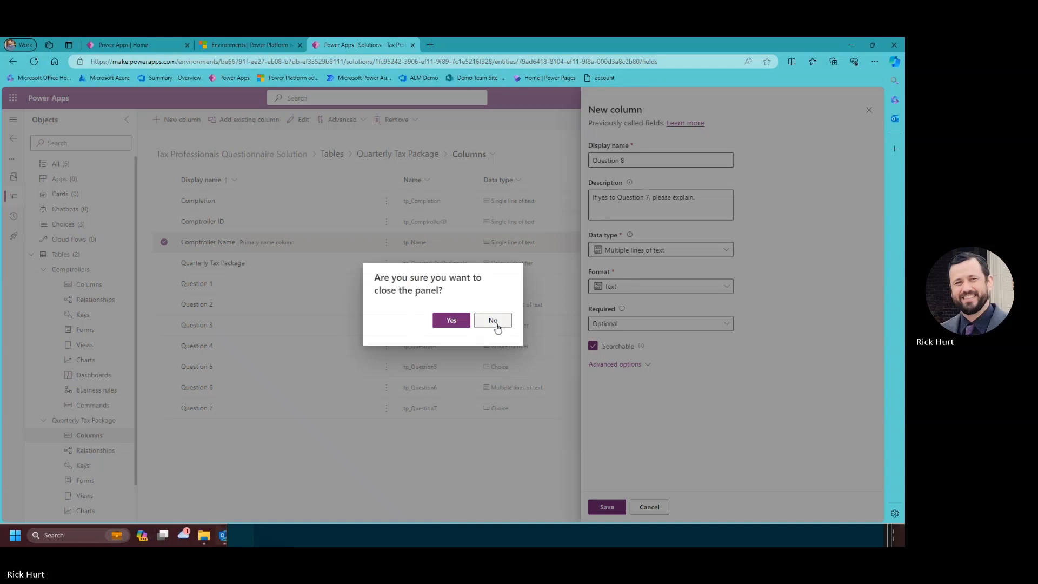
{"action": "left_click", "coordinate": [493, 320]}
{"action": "left_click", "coordinate": [610, 506]}
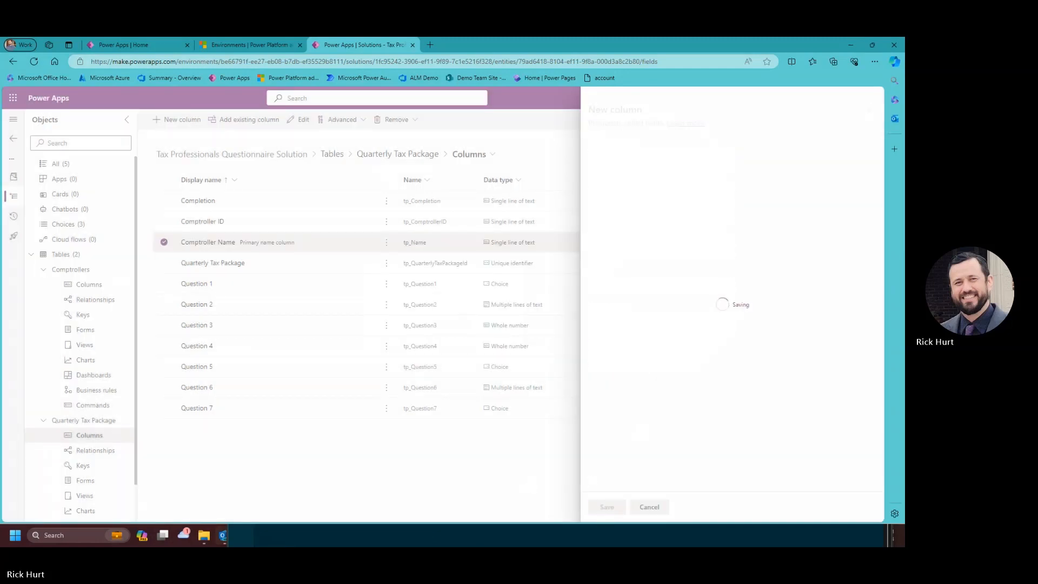
{"action": "key", "text": "alt+Tab"}
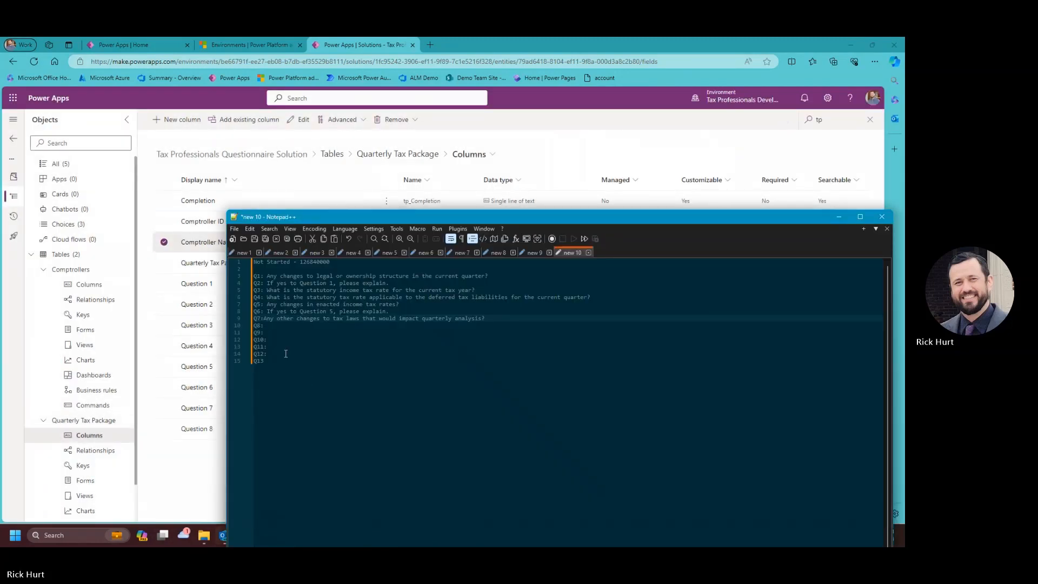
Paste the Question 7 follow-up on the Q8 note line, add the missing 'A' to Q7, and minimize Notepad++.
{"action": "left_click", "coordinate": [274, 326]}
{"action": "type", "text": "If yes to Question 7, please explain."}
{"action": "left_click", "coordinate": [268, 318]}
{"action": "type", "text": "A"}
{"action": "left_click", "coordinate": [278, 332]}
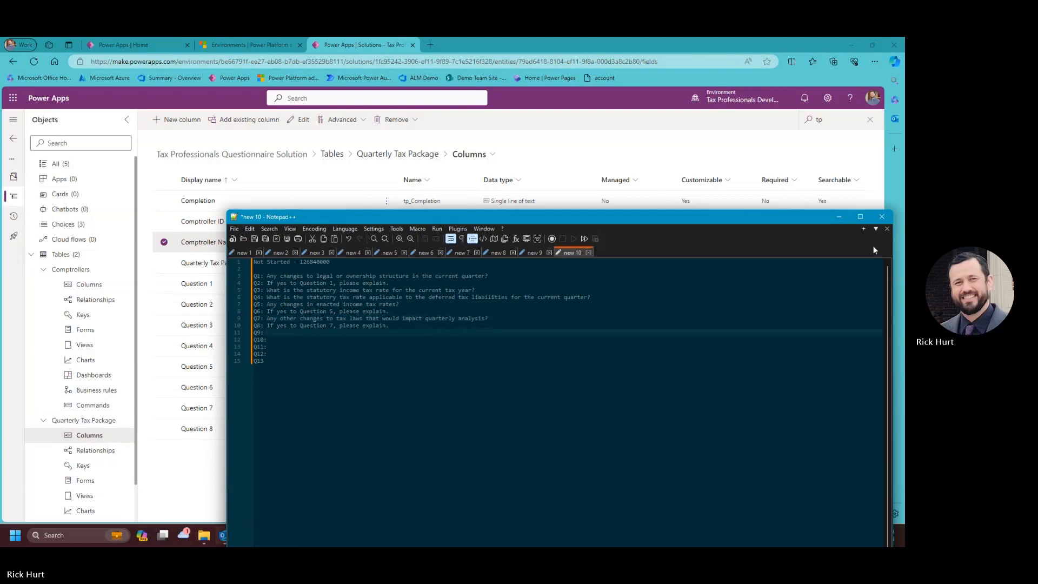
{"action": "left_click", "coordinate": [838, 216]}
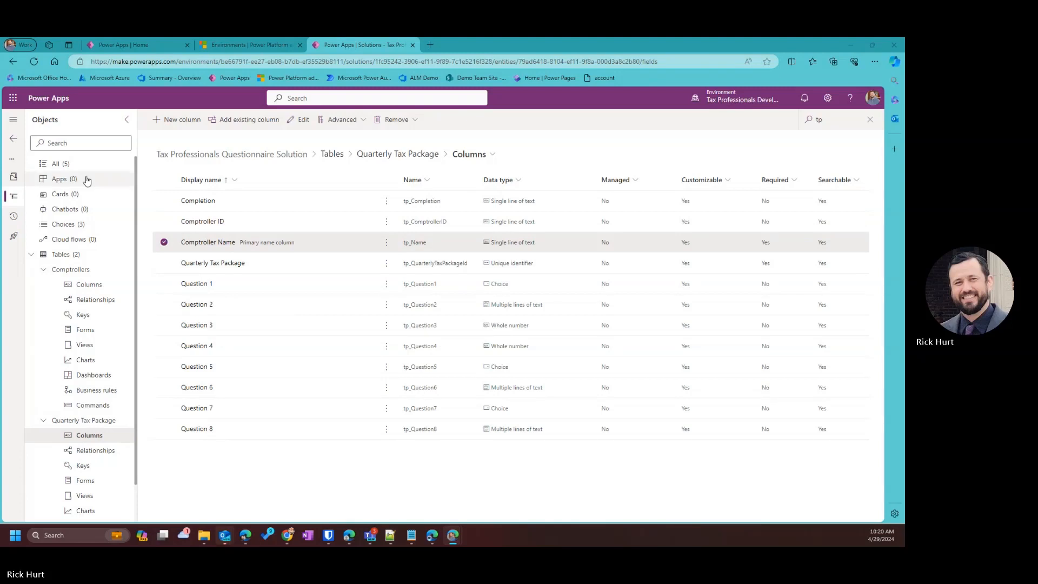
Create a new column named Question 9, with the new tax audits question as its description.
{"action": "left_click", "coordinate": [177, 119]}
{"action": "left_click", "coordinate": [637, 160]}
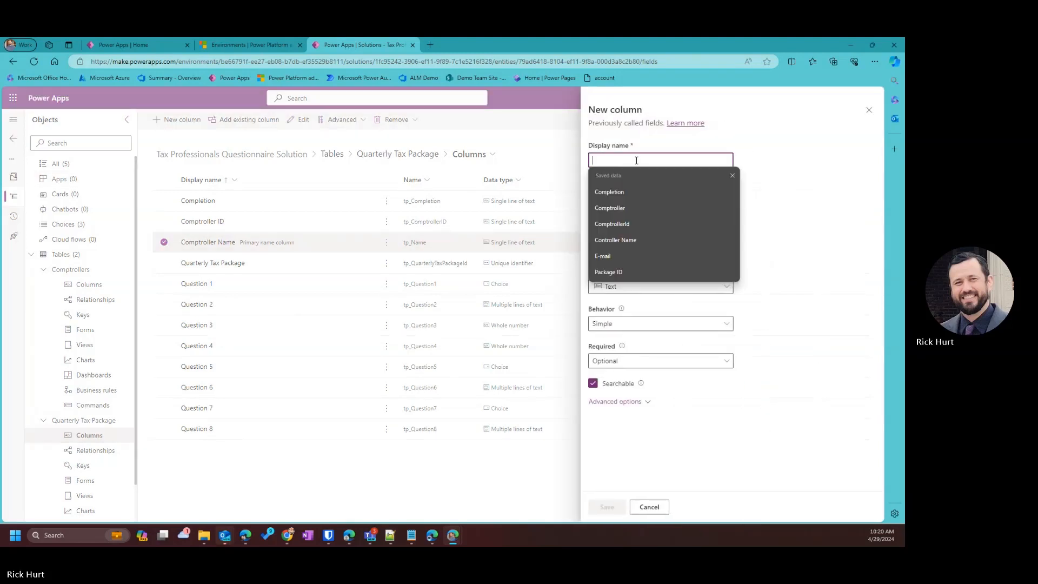
{"action": "type", "text": "Question 9"}
{"action": "key", "text": "Tab"}
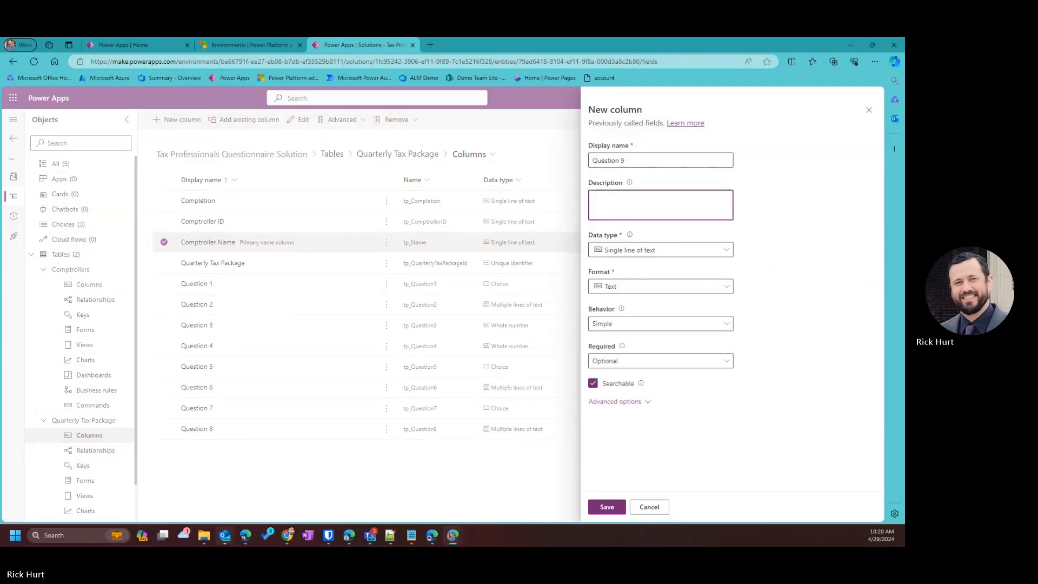
{"action": "key", "text": "alt+Tab"}
{"action": "left_click", "coordinate": [612, 206]}
{"action": "type", "text": "Any new tax audits initiated in the current quarter?"}
Set Question 9's data type to Choice, keeping Simple behavior and optional requirement.
{"action": "left_click", "coordinate": [708, 249]}
{"action": "mouse_move", "coordinate": [685, 354]}
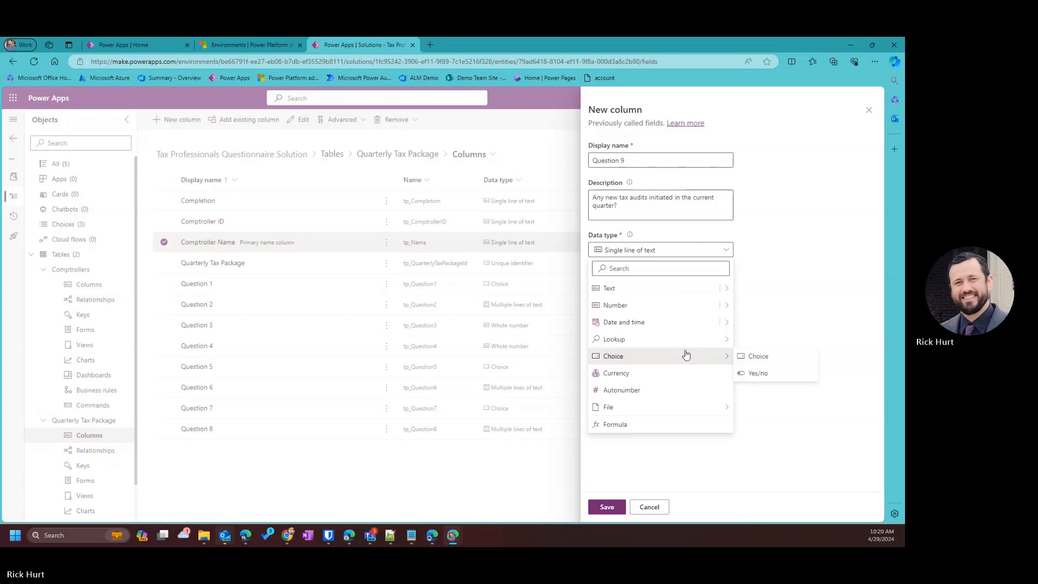
{"action": "left_click", "coordinate": [754, 357]}
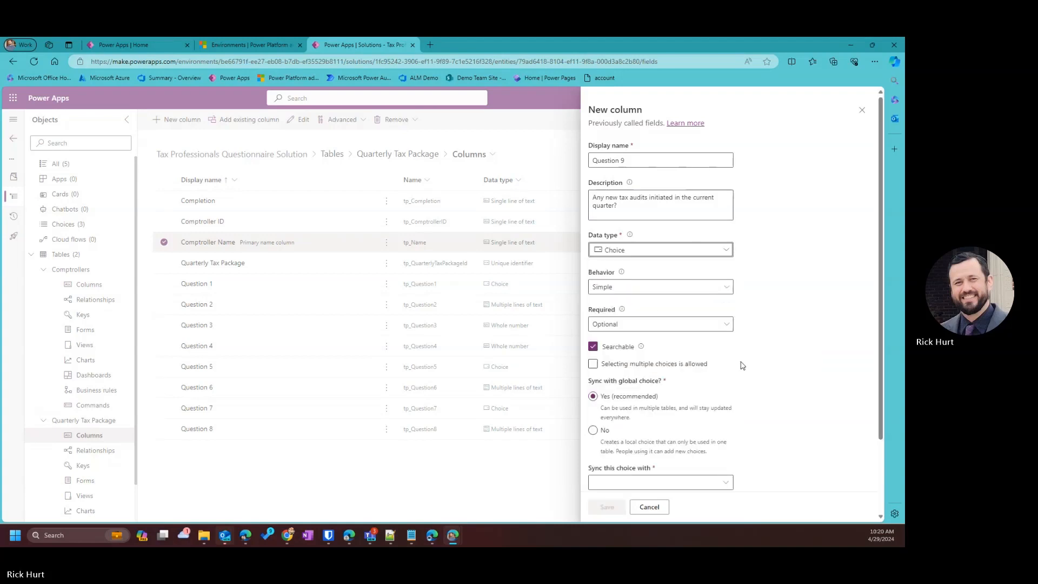
{"action": "left_click", "coordinate": [635, 291]}
{"action": "left_click", "coordinate": [630, 301]}
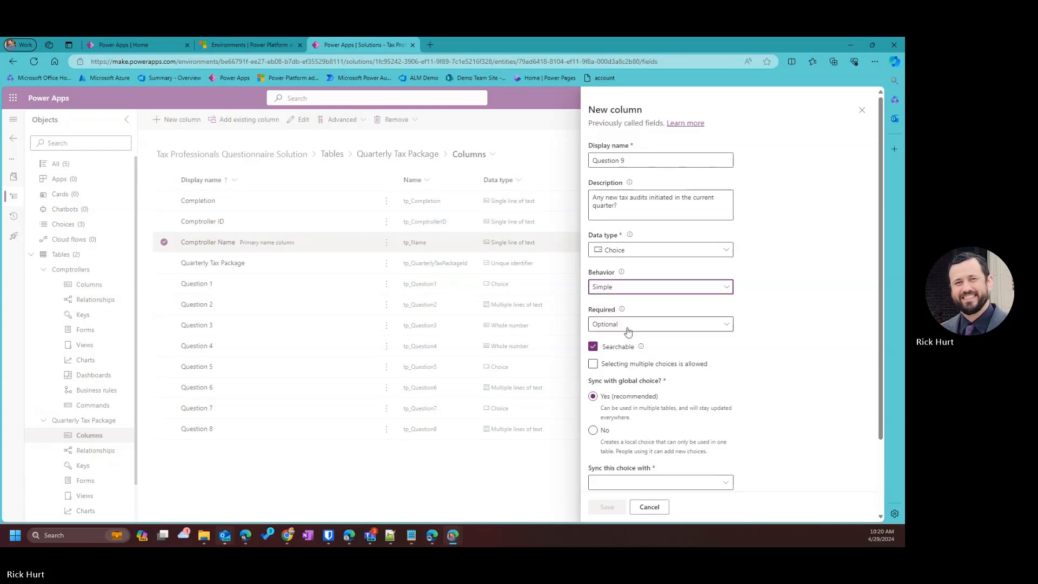
{"action": "scroll", "coordinate": [646, 340], "scroll_direction": "down", "scroll_amount": 1}
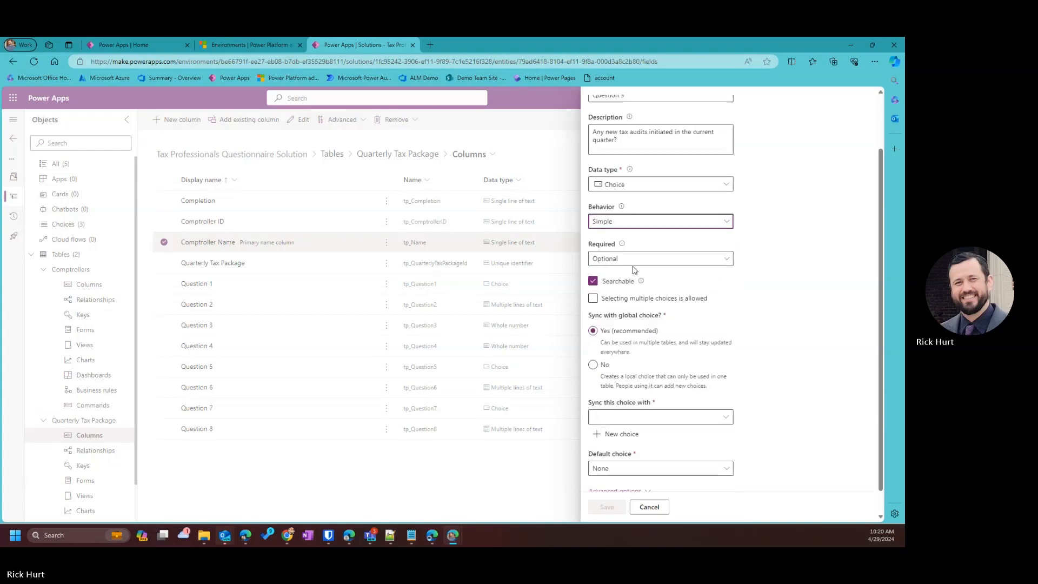
{"action": "left_click", "coordinate": [672, 264]}
{"action": "left_click", "coordinate": [725, 418]}
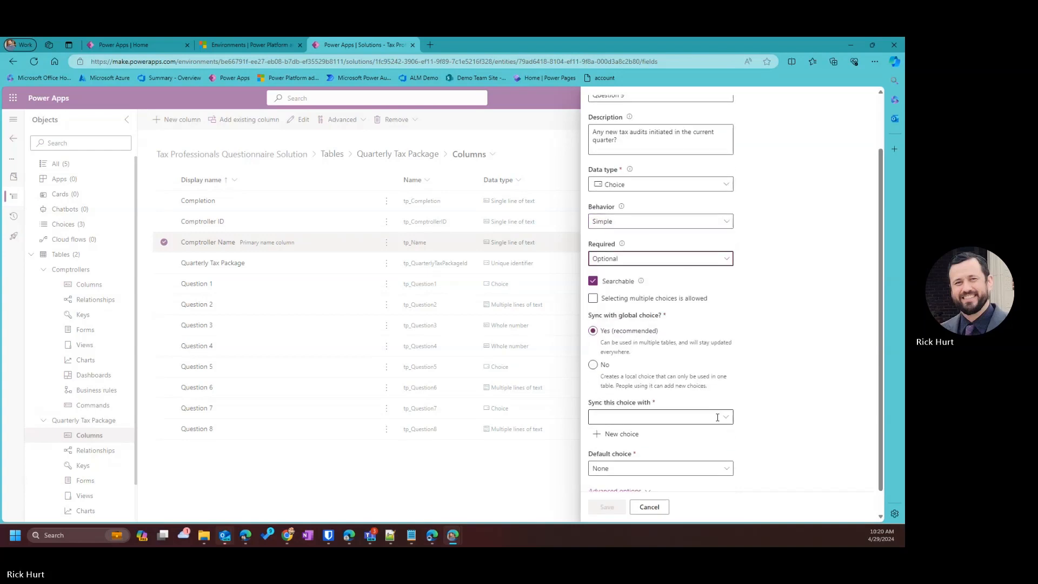
Sync the Question 9 choice with the Tax Question Yes No global choice.
{"action": "left_click", "coordinate": [725, 417]}
{"action": "scroll", "coordinate": [497, 383], "scroll_direction": "down", "scroll_amount": 10}
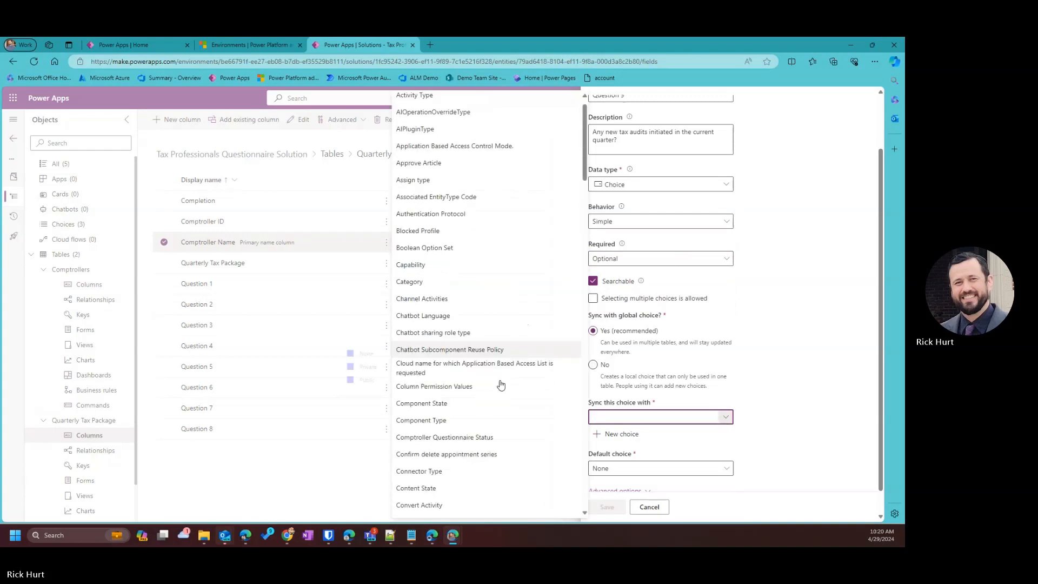
{"action": "scroll", "coordinate": [483, 420], "scroll_direction": "down", "scroll_amount": 15}
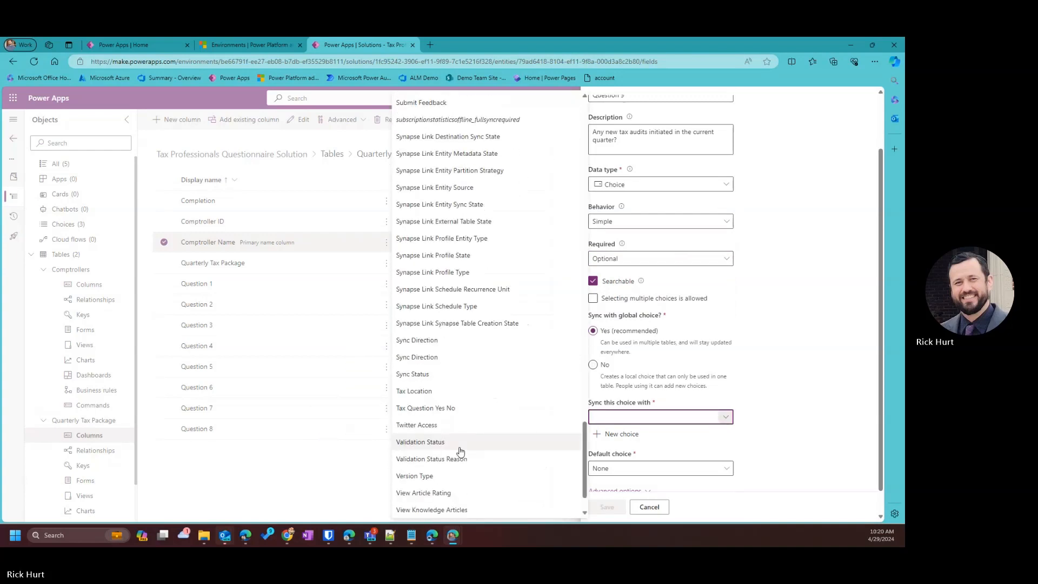
{"action": "left_click", "coordinate": [452, 358]}
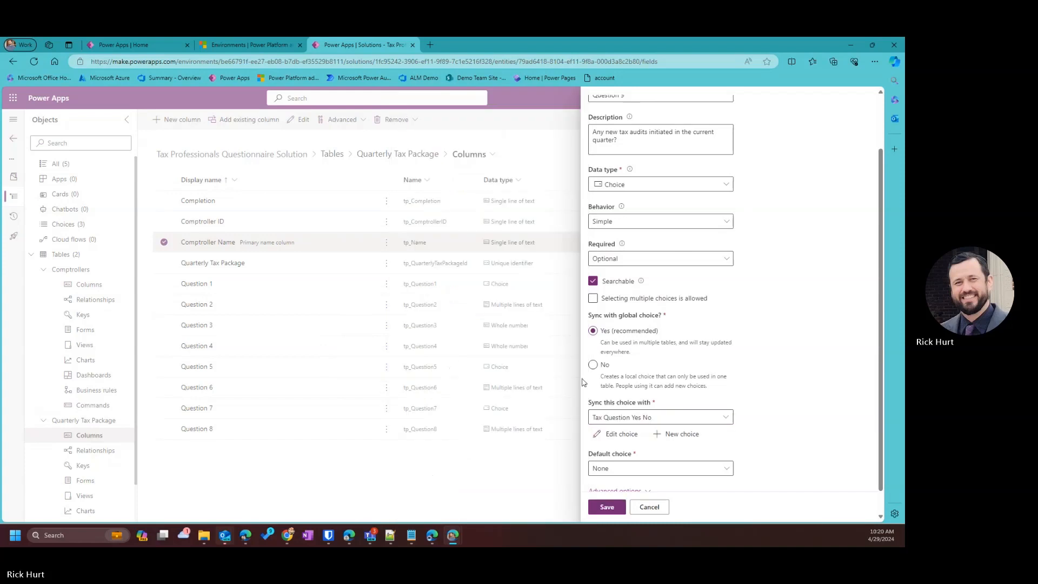
{"action": "scroll", "coordinate": [686, 432], "scroll_direction": "up", "scroll_amount": 2}
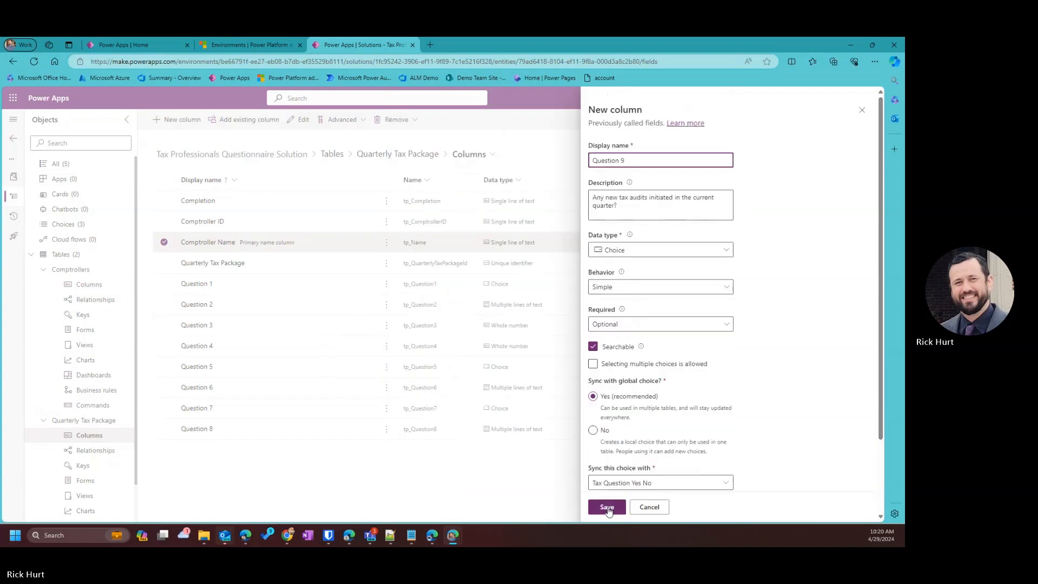
Paste the description after Q9 in the notes, then save the Question 9 column.
{"action": "key", "text": "Tab"}
{"action": "key", "text": "ctrl+c"}
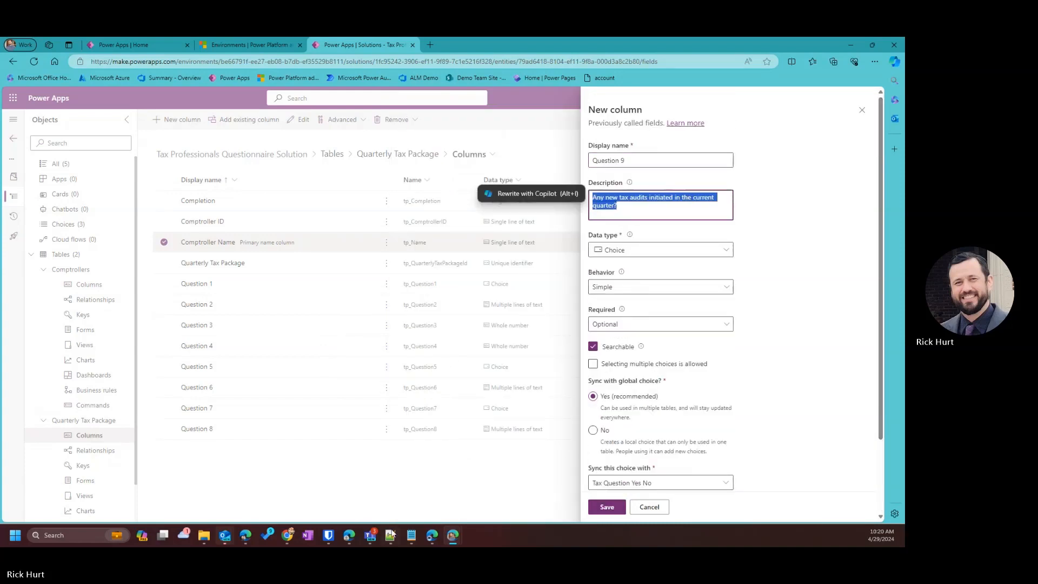
{"action": "left_click", "coordinate": [390, 535]}
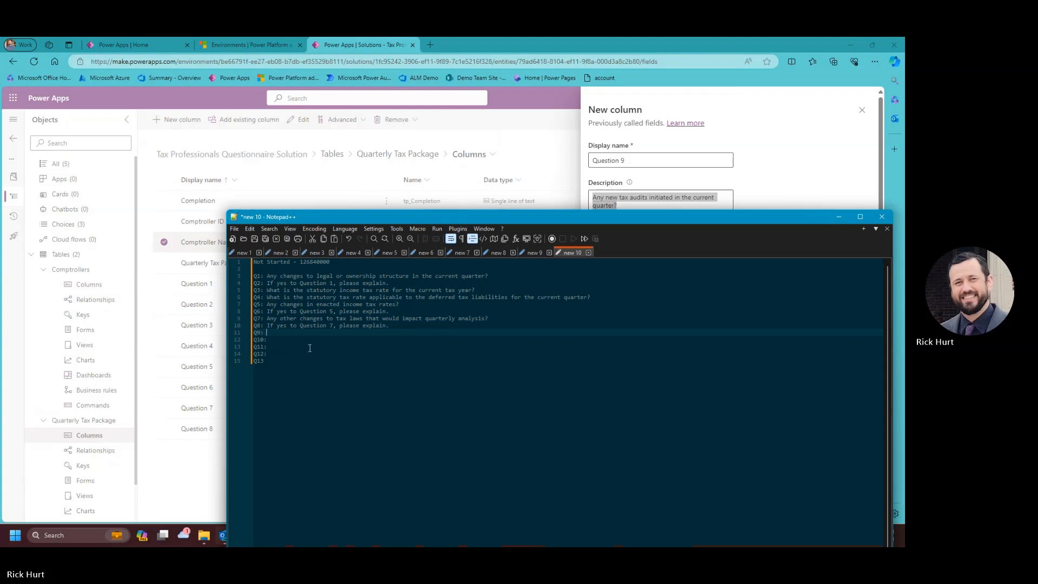
{"action": "key", "text": "ctrl+v"}
{"action": "left_click", "coordinate": [806, 193]}
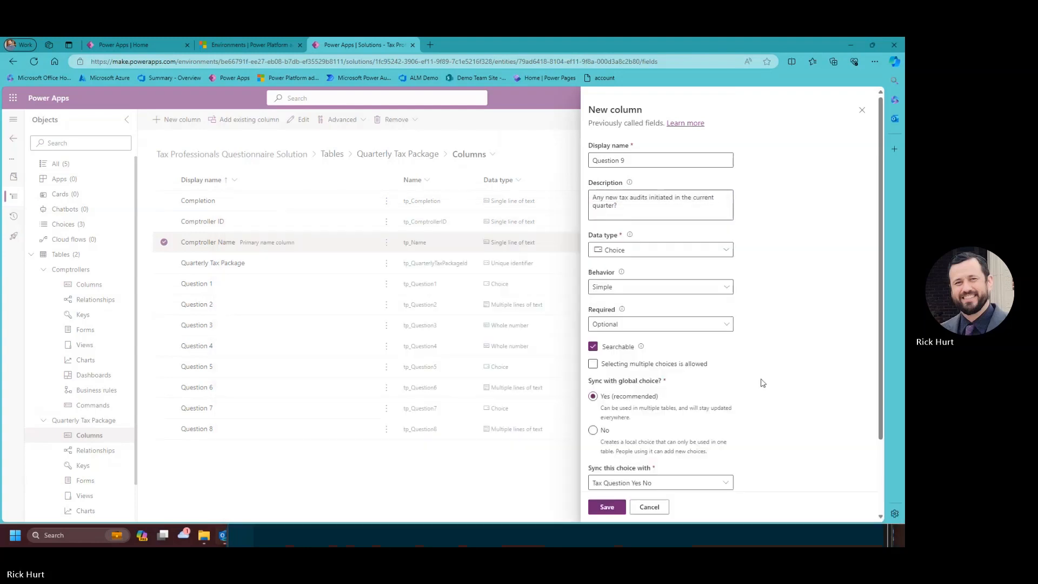
{"action": "left_click", "coordinate": [606, 507]}
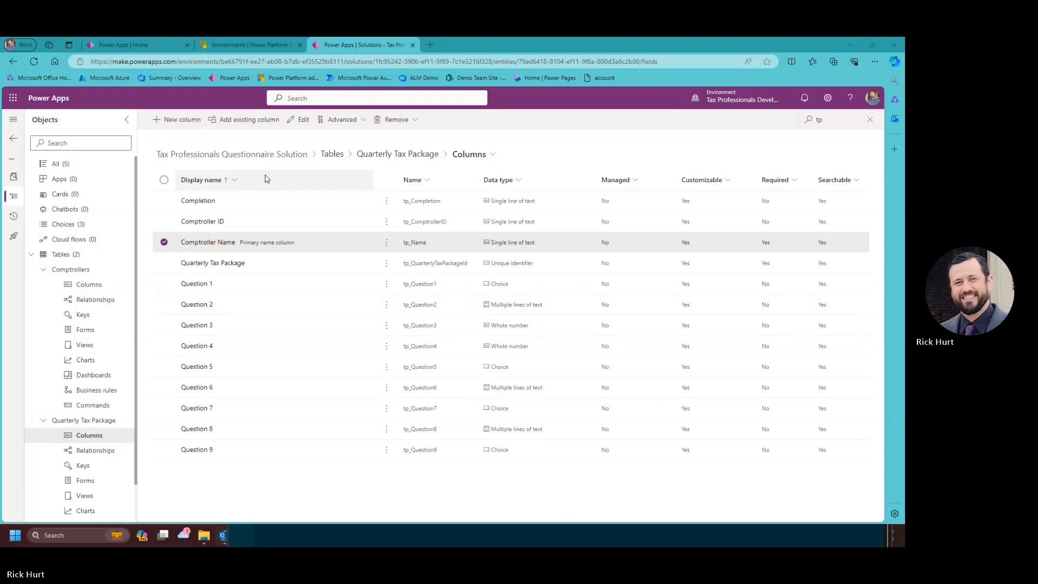
Save Question 10 as multiple lines of text: 'If yes to Question 9, please explain.'.
{"action": "left_click", "coordinate": [177, 119]}
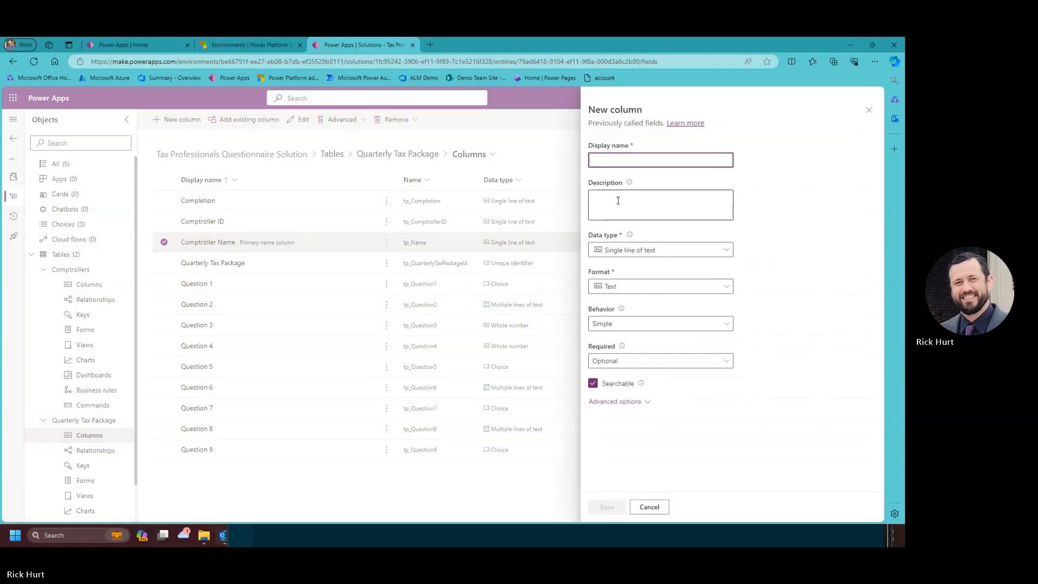
{"action": "left_click", "coordinate": [616, 157]}
{"action": "type", "text": "Question 10"}
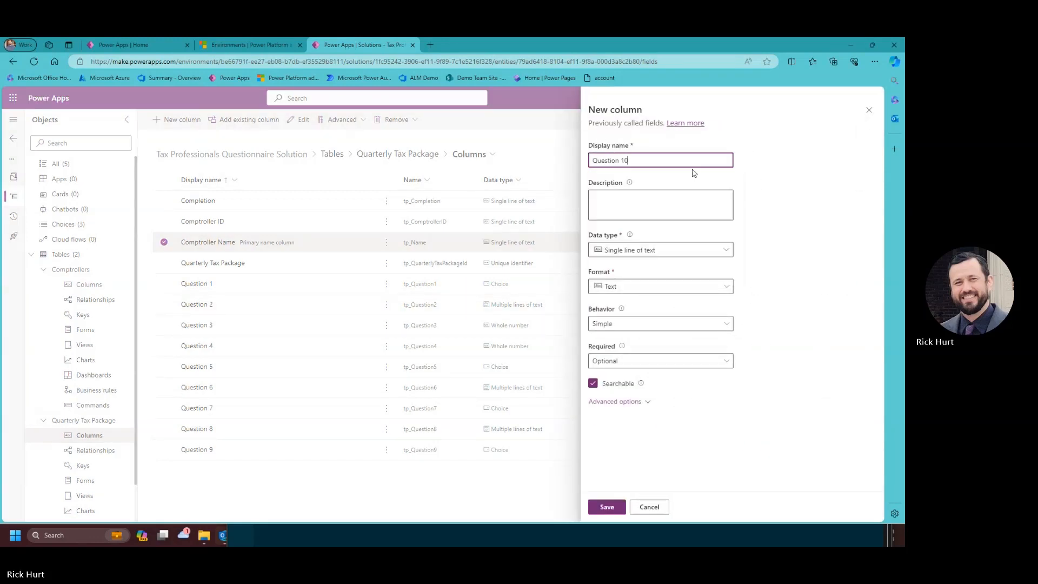
{"action": "key", "text": "Tab"}
{"action": "left_click", "coordinate": [626, 206]}
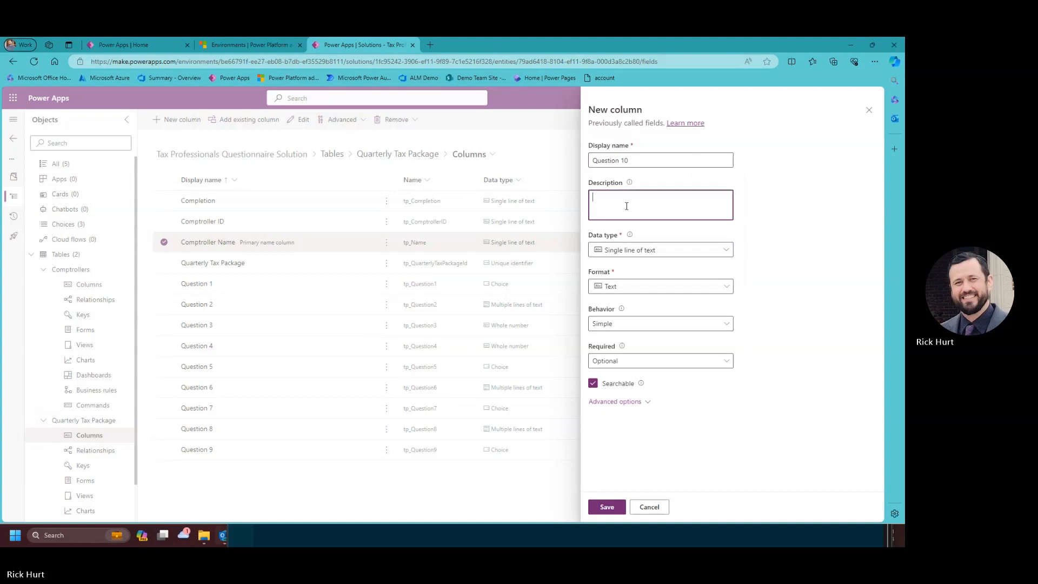
{"action": "type", "text": "If yes to Question 9, please explain."}
{"action": "left_click", "coordinate": [620, 250]}
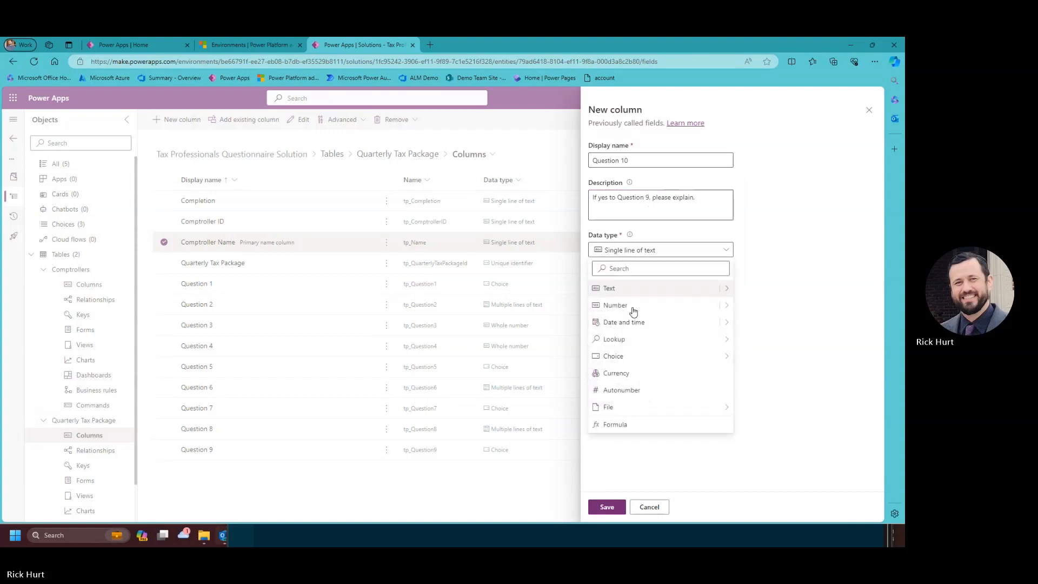
{"action": "left_click", "coordinate": [723, 291]}
{"action": "left_click", "coordinate": [772, 445]}
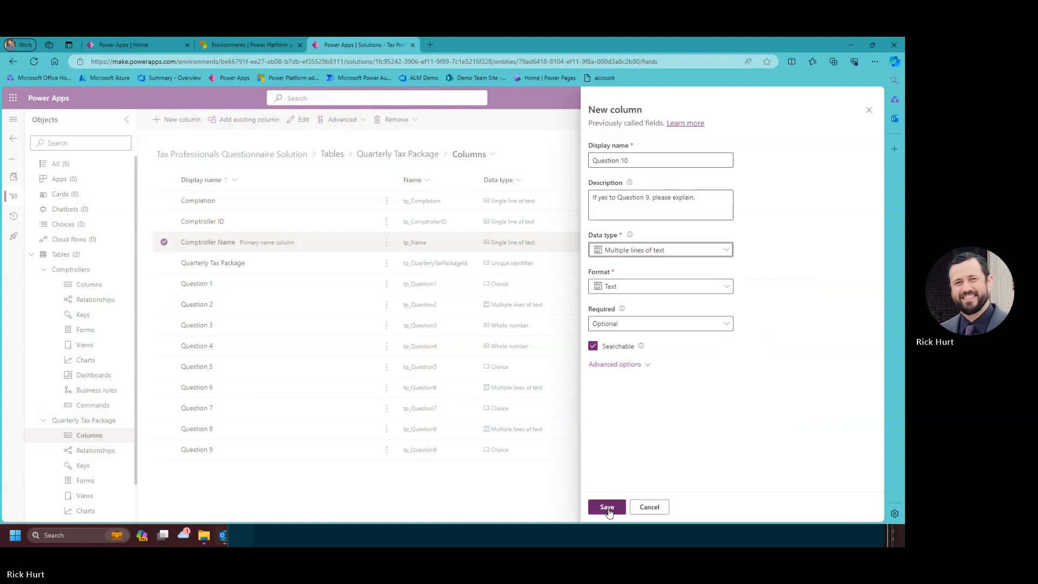
{"action": "left_click", "coordinate": [608, 508]}
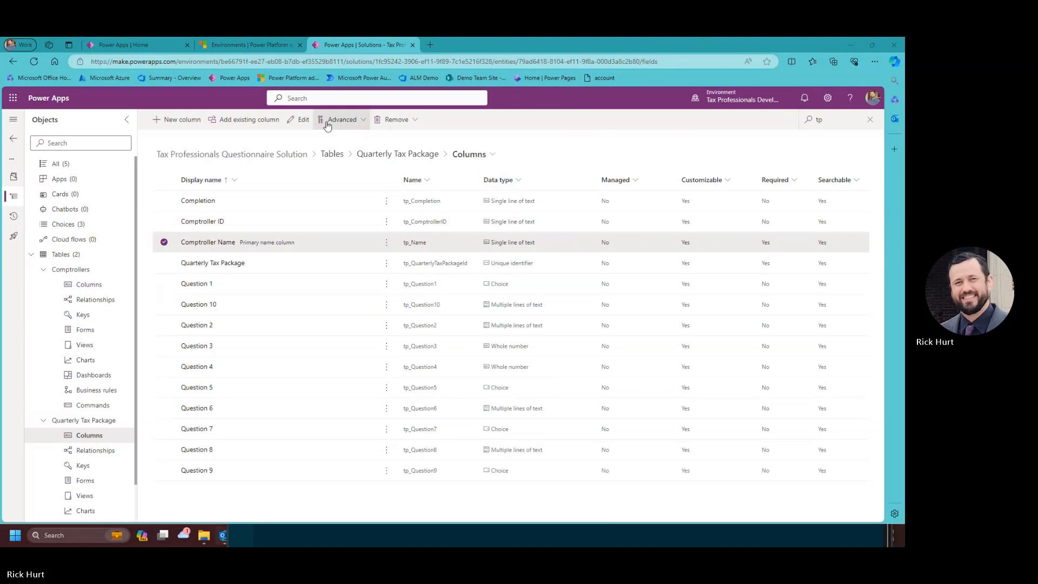
Create a new column named Question 11, described with the audit assessments question.
{"action": "left_click", "coordinate": [178, 119]}
{"action": "left_click", "coordinate": [632, 161]}
{"action": "type", "text": "Question 11"}
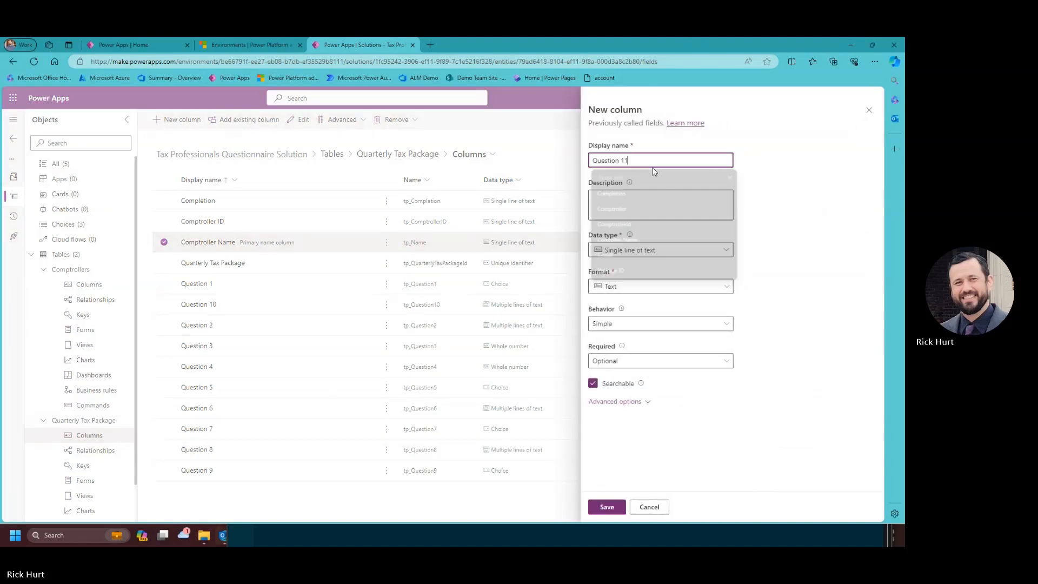
{"action": "left_click", "coordinate": [630, 208]}
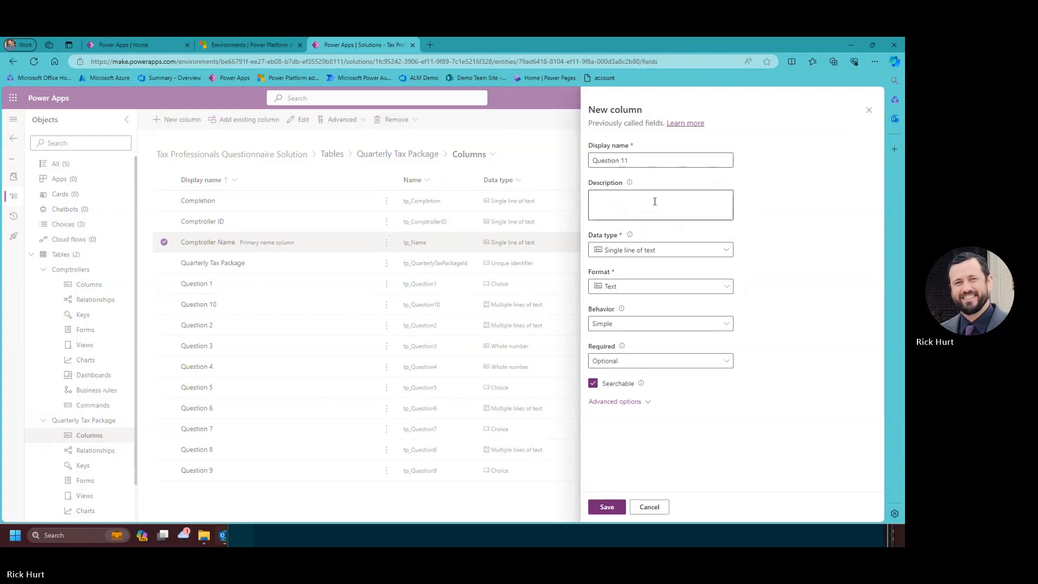
{"action": "left_click", "coordinate": [655, 201]}
{"action": "type", "text": "Any audit assessments received in the current quarter?"}
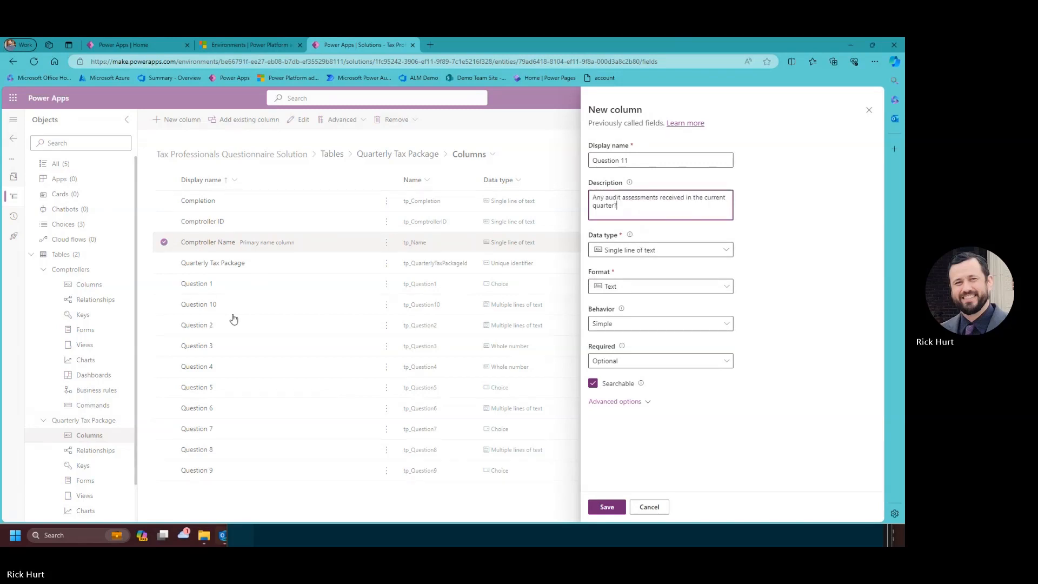
Make Question 11 a Choice synced with Tax Question Yes No and save it.
{"action": "left_click", "coordinate": [666, 254]}
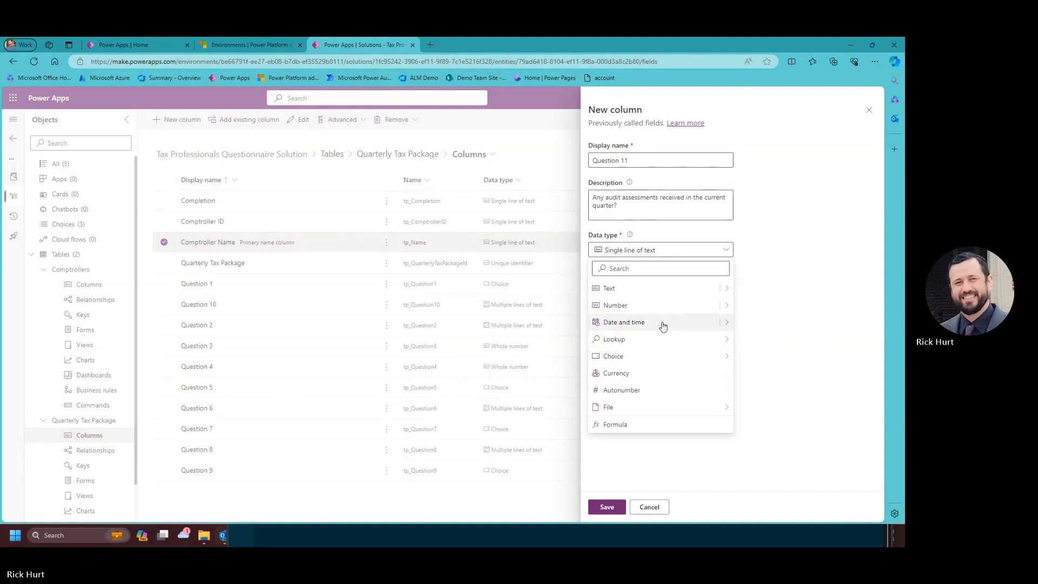
{"action": "mouse_move", "coordinate": [652, 359]}
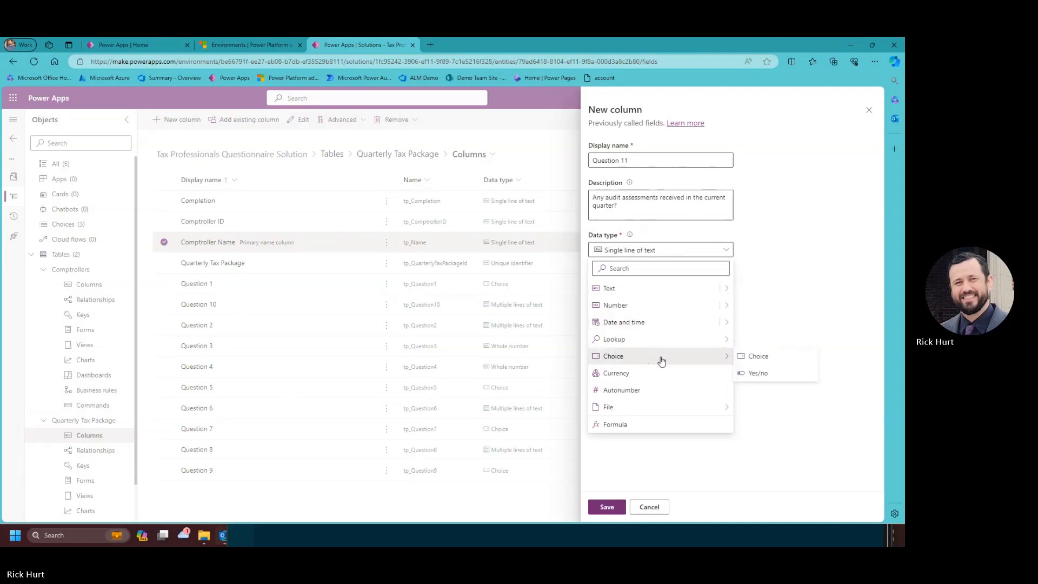
{"action": "left_click", "coordinate": [761, 358]}
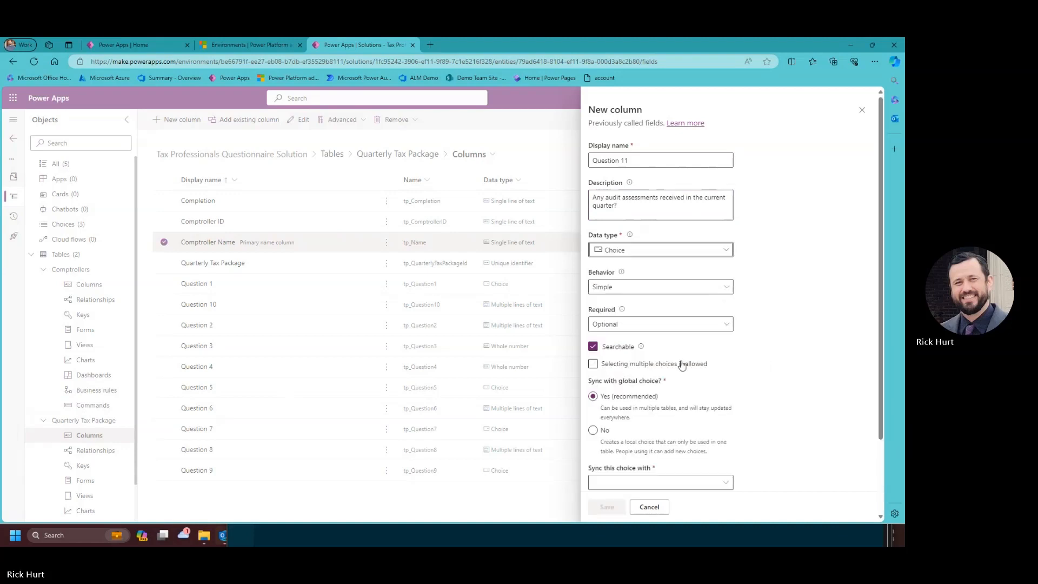
{"action": "scroll", "coordinate": [665, 364], "scroll_direction": "down", "scroll_amount": 2}
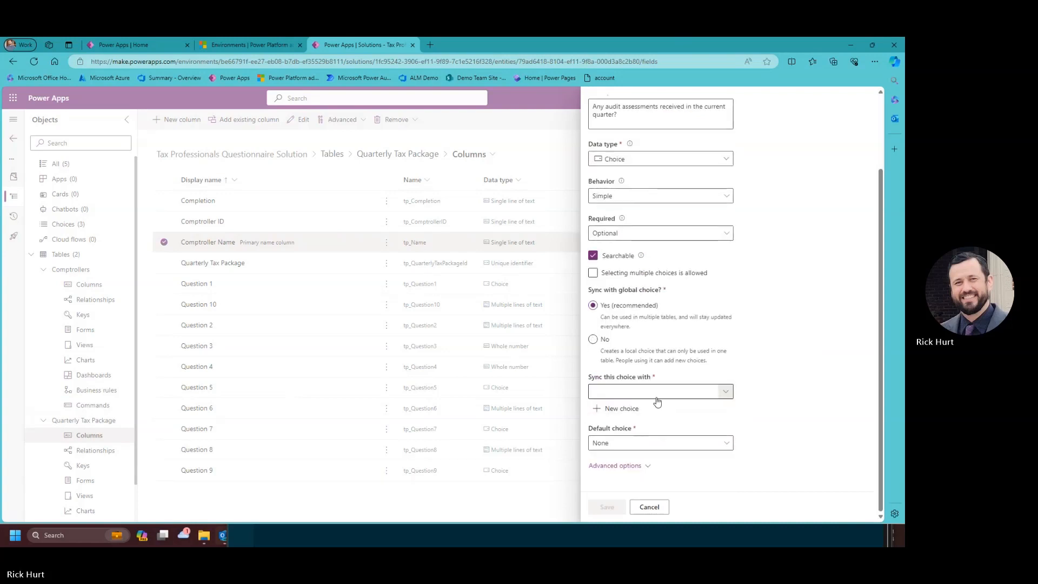
{"action": "left_click", "coordinate": [657, 398]}
{"action": "scroll", "coordinate": [469, 419], "scroll_direction": "down", "scroll_amount": 15}
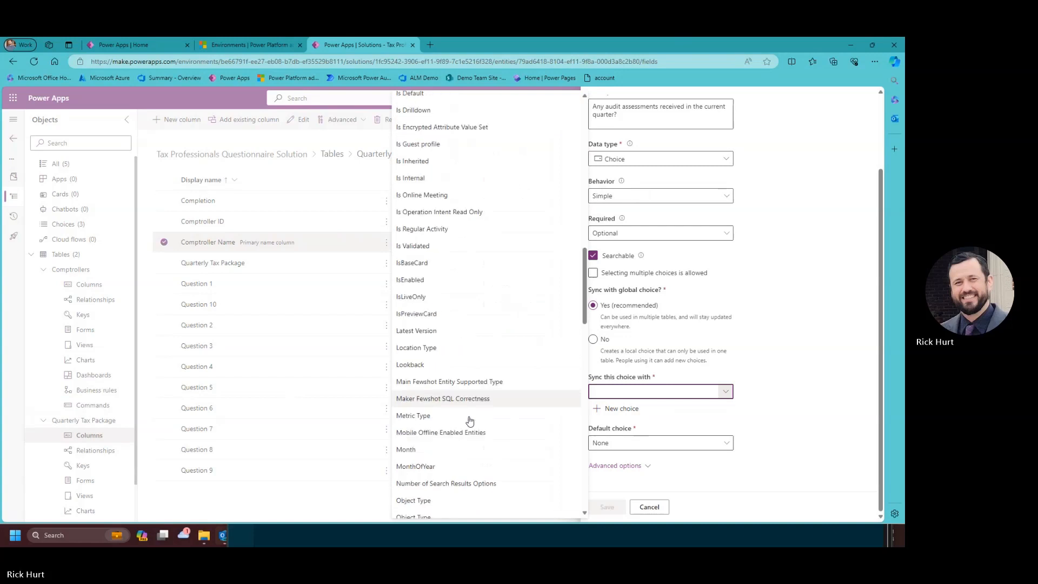
{"action": "scroll", "coordinate": [469, 420], "scroll_direction": "down", "scroll_amount": 15}
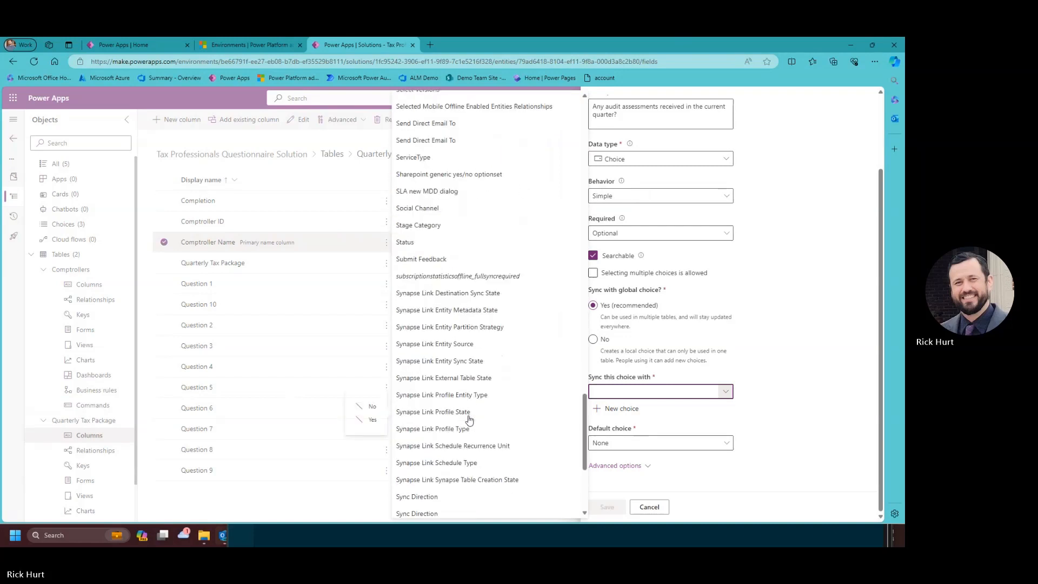
{"action": "scroll", "coordinate": [469, 419], "scroll_direction": "down", "scroll_amount": 5}
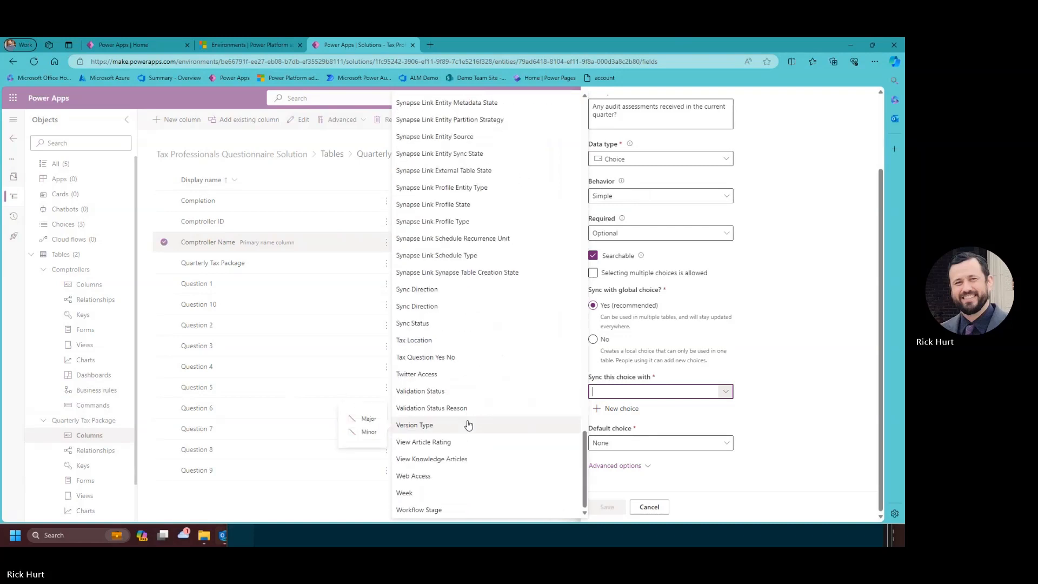
{"action": "scroll", "coordinate": [470, 422], "scroll_direction": "up", "scroll_amount": 6}
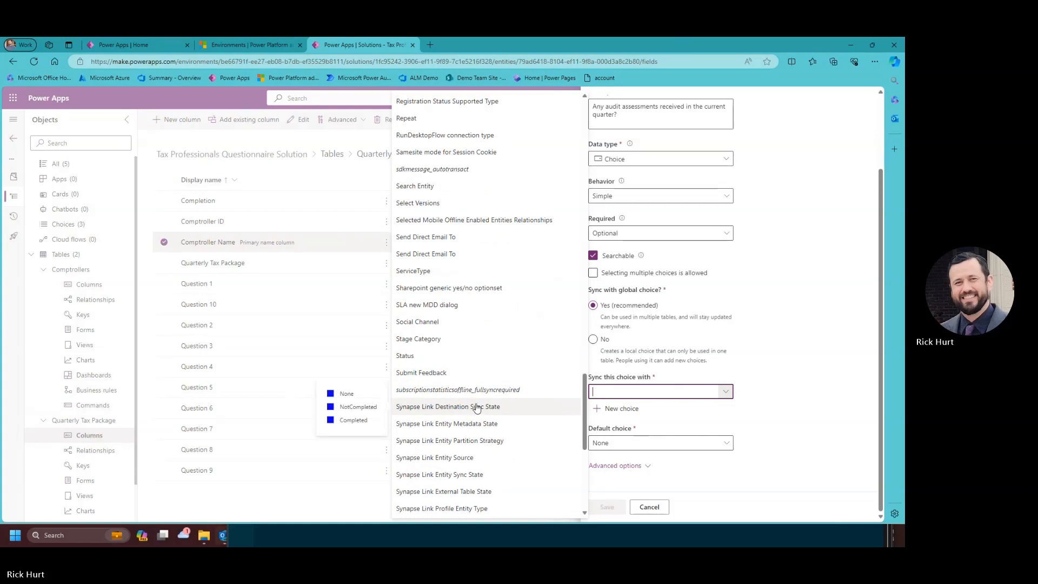
{"action": "scroll", "coordinate": [475, 408], "scroll_direction": "down", "scroll_amount": 5}
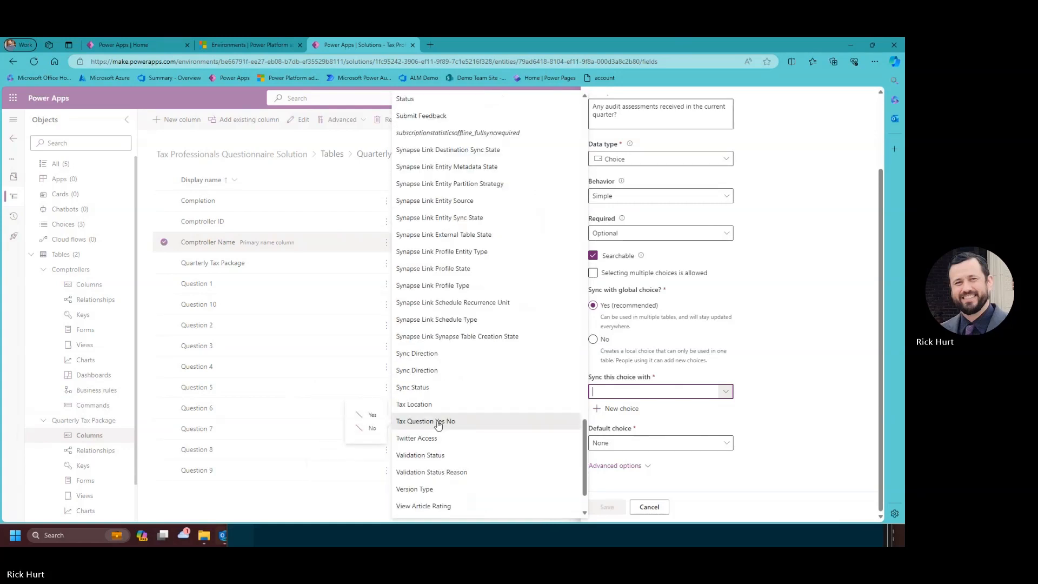
{"action": "left_click", "coordinate": [438, 422]}
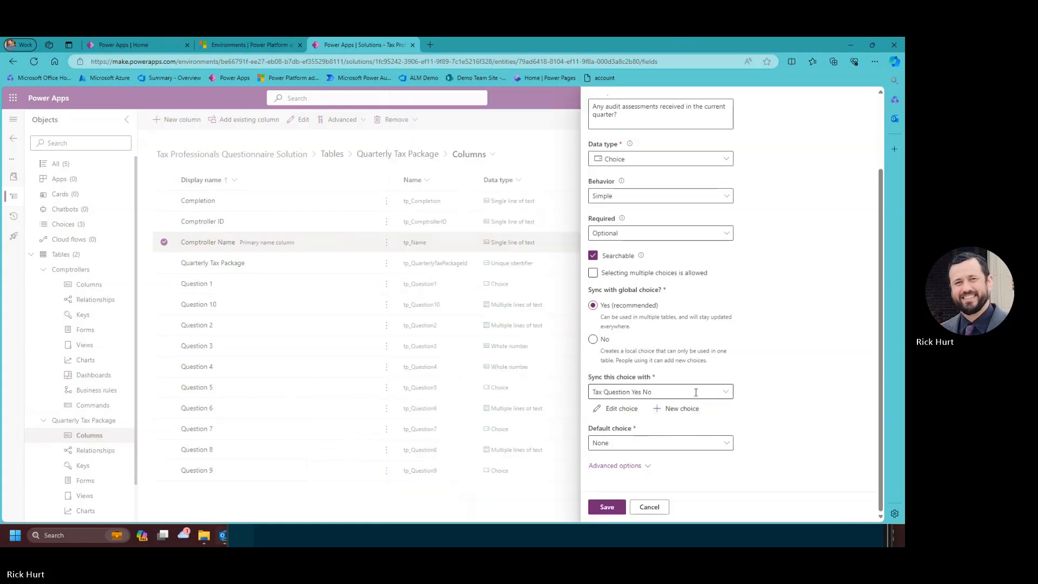
{"action": "left_click", "coordinate": [607, 507]}
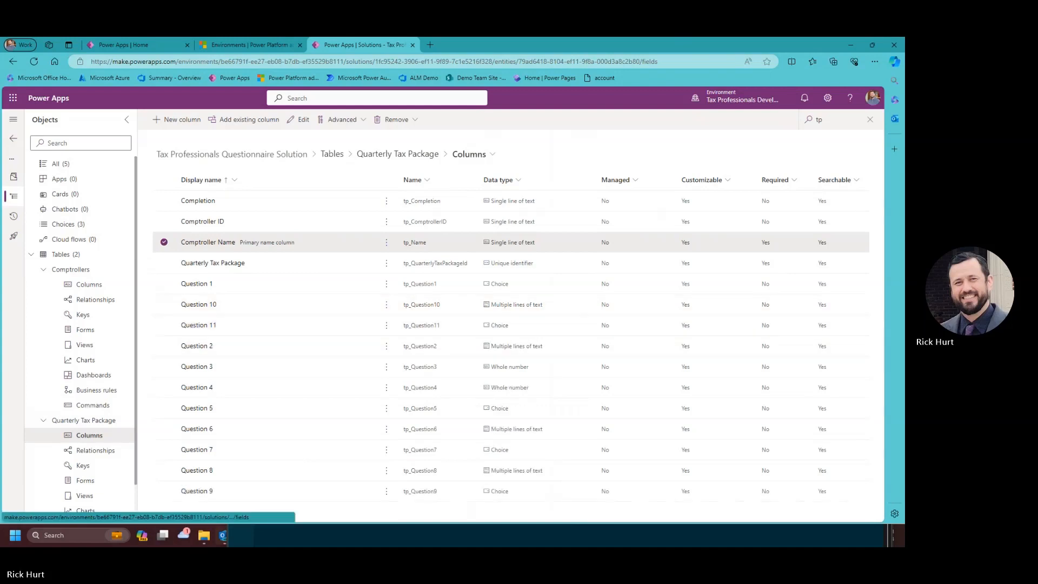
Paste the Question 10 and Question 11 texts after Q10 and Q11 in the notes, then minimize them.
{"action": "key", "text": "alt+Tab"}
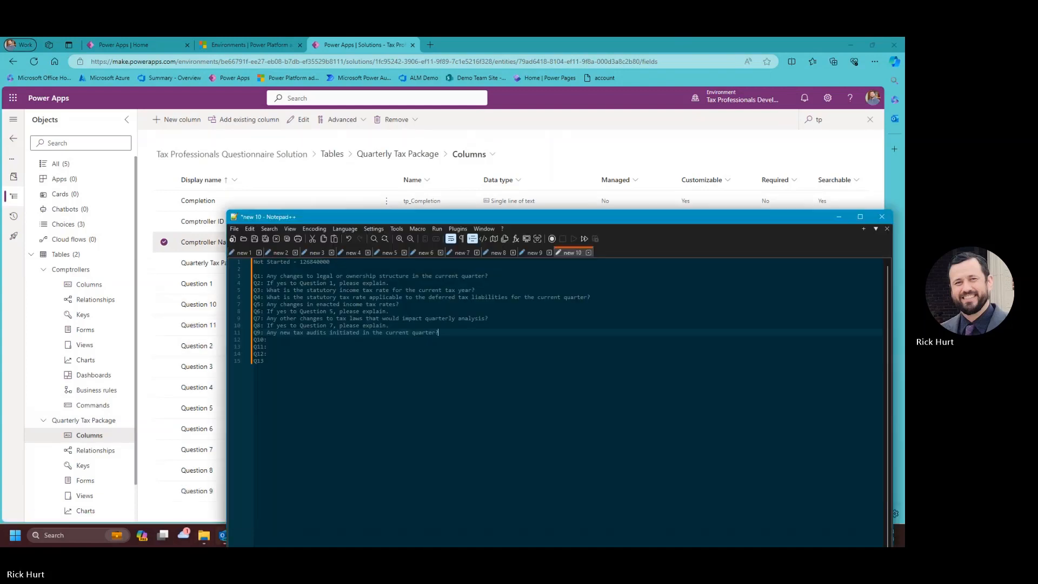
{"action": "left_click", "coordinate": [272, 340]}
{"action": "key", "text": "super+v"}
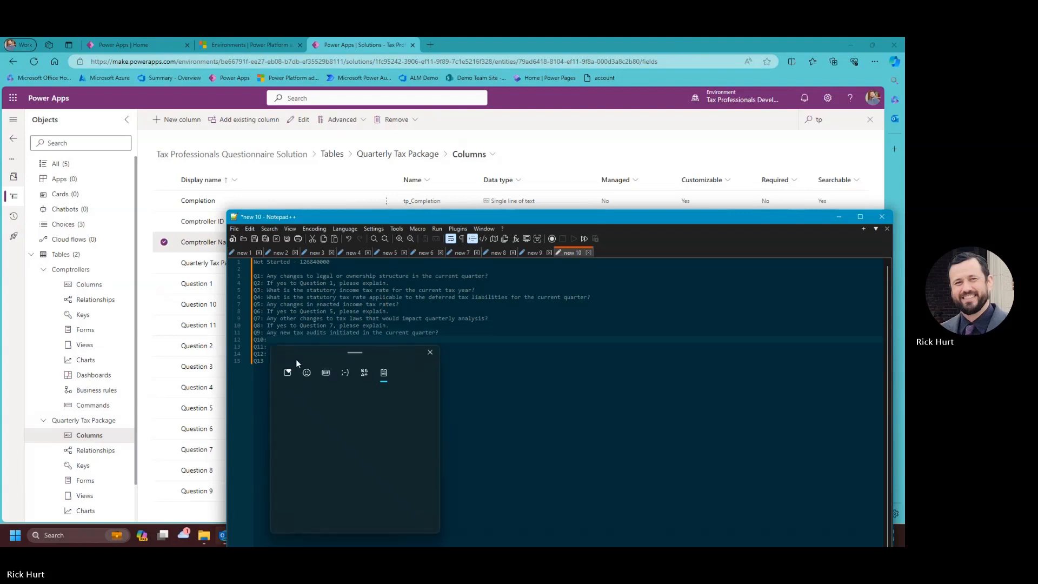
{"action": "left_click", "coordinate": [339, 484]}
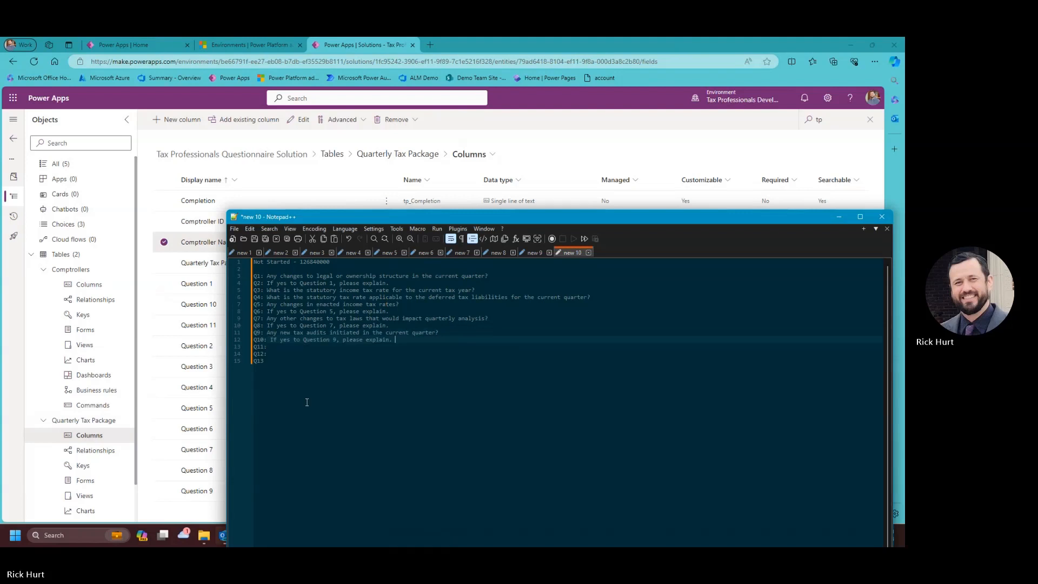
{"action": "left_click", "coordinate": [270, 347]}
{"action": "key", "text": "super+v"}
{"action": "left_click", "coordinate": [328, 441]}
{"action": "left_click", "coordinate": [830, 223]}
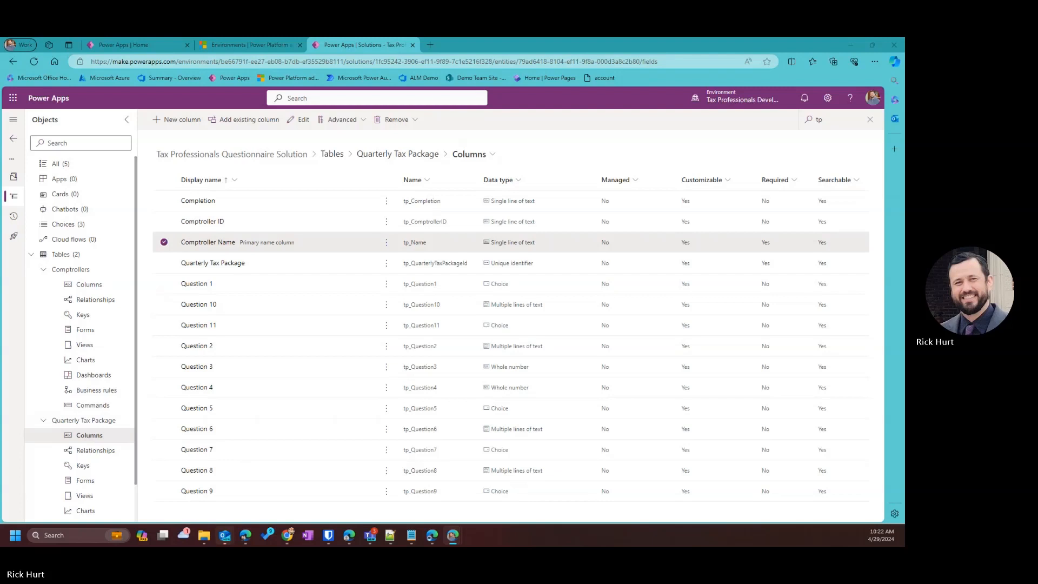
Save Question 12 as multiple lines of plain text: 'If yes to Question 11, please explain.'.
{"action": "left_click", "coordinate": [178, 119]}
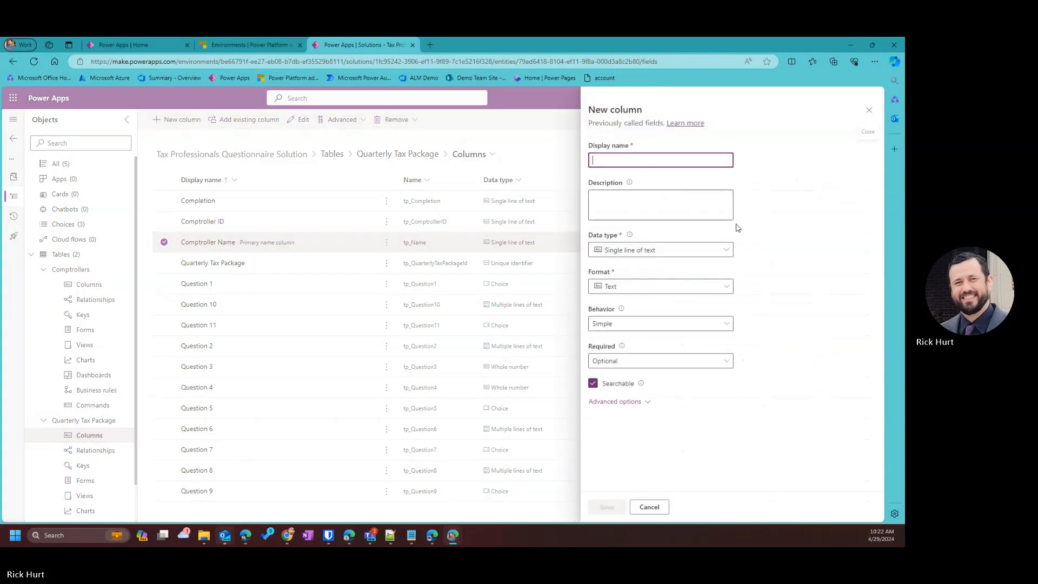
{"action": "type", "text": "Question 12"}
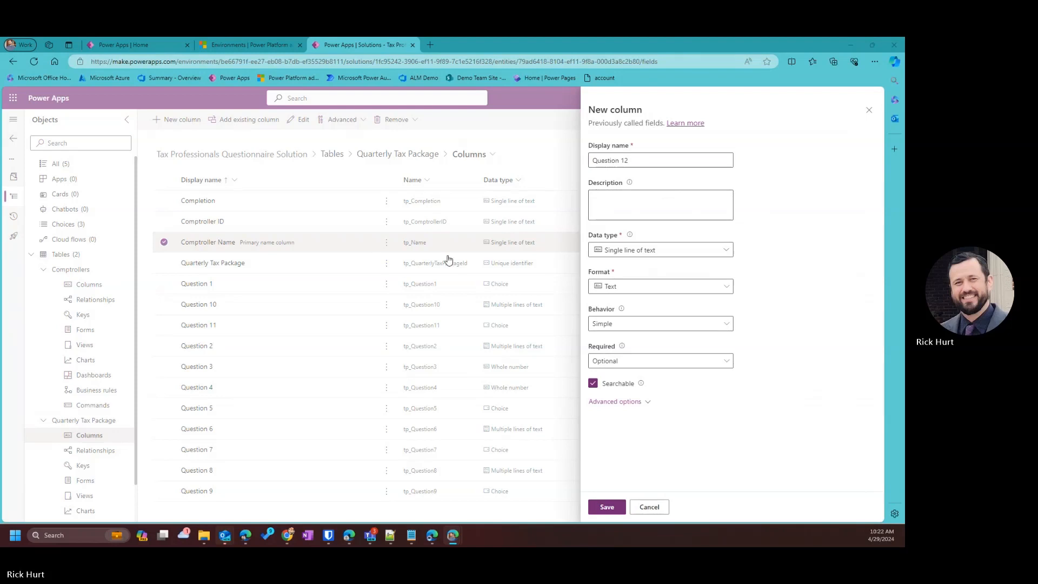
{"action": "left_click", "coordinate": [630, 211]}
{"action": "type", "text": "If yes to Question 11, please explain."}
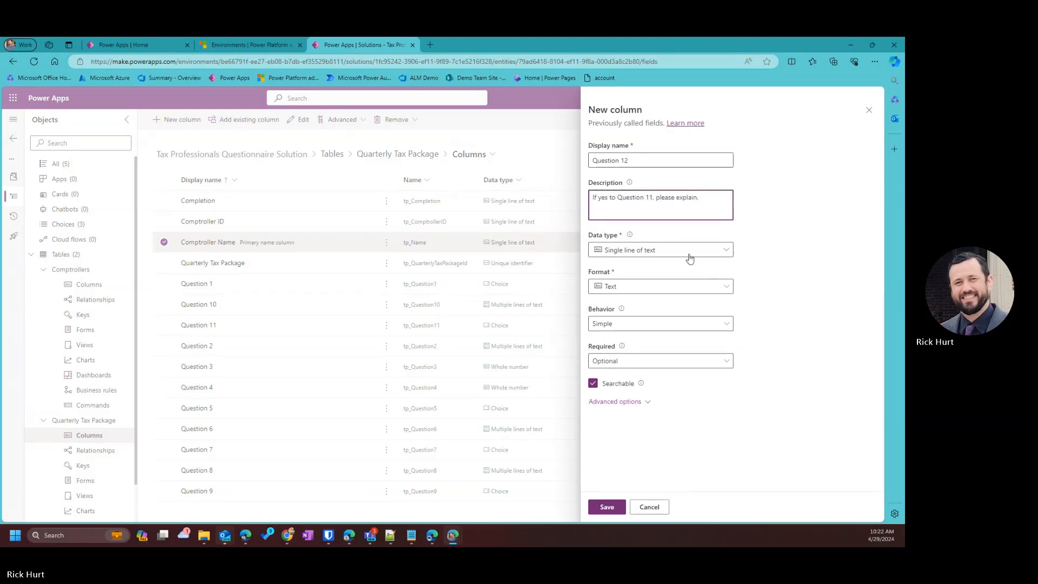
{"action": "left_click", "coordinate": [716, 245]}
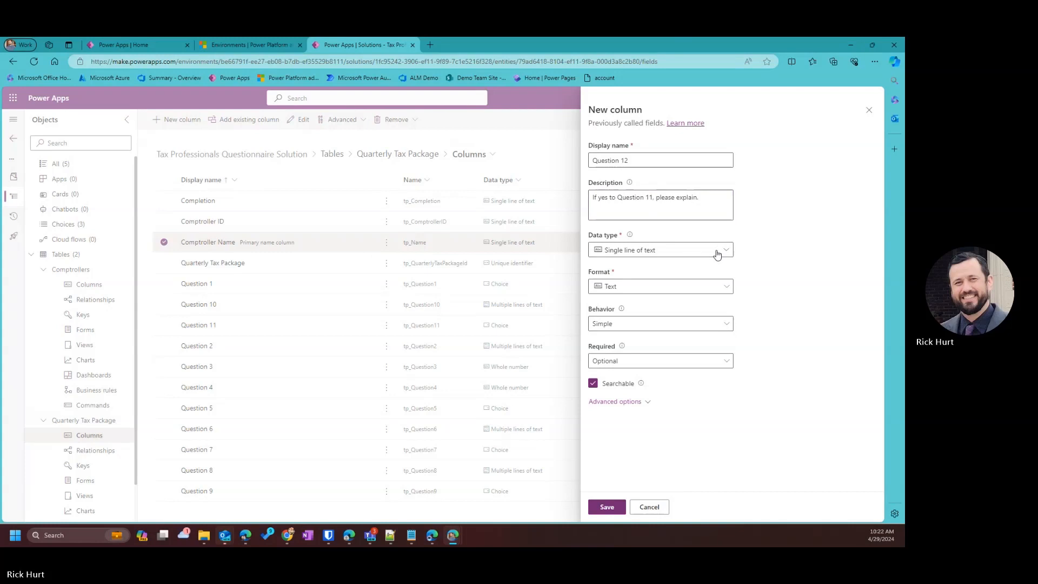
{"action": "left_click", "coordinate": [716, 250]}
{"action": "mouse_move", "coordinate": [719, 289]}
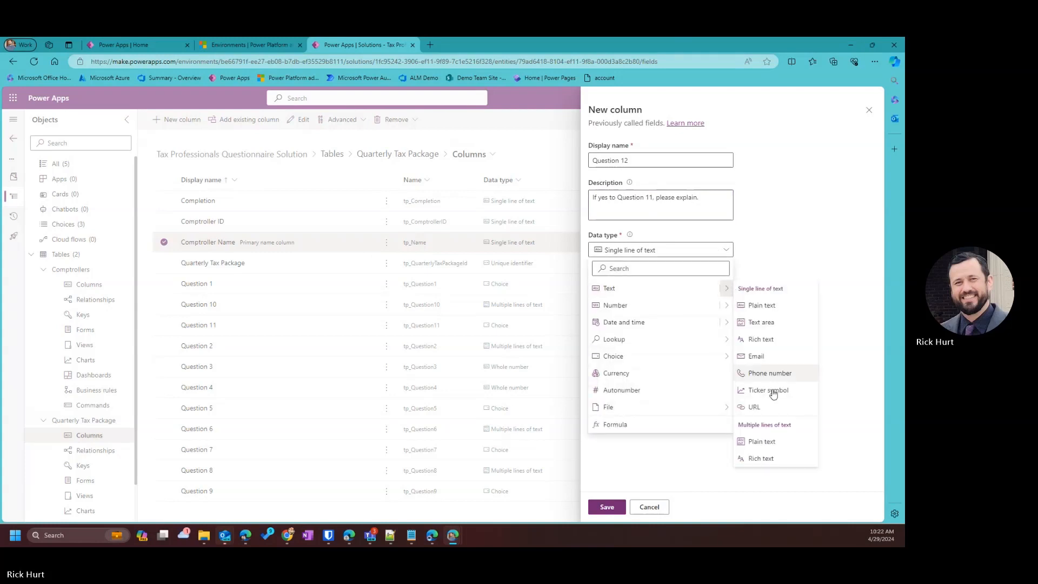
{"action": "left_click", "coordinate": [776, 445]}
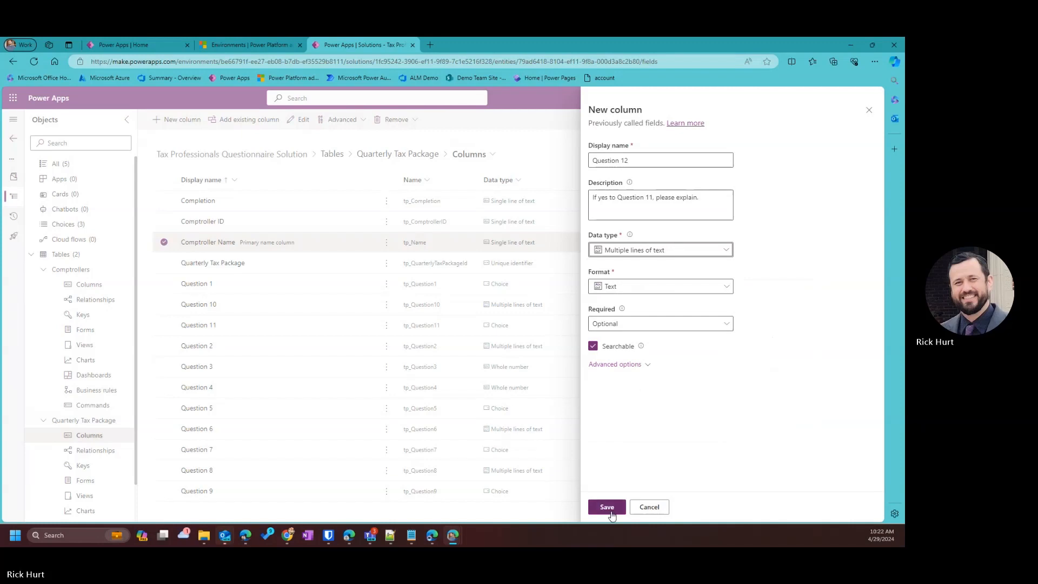
{"action": "left_click", "coordinate": [608, 508]}
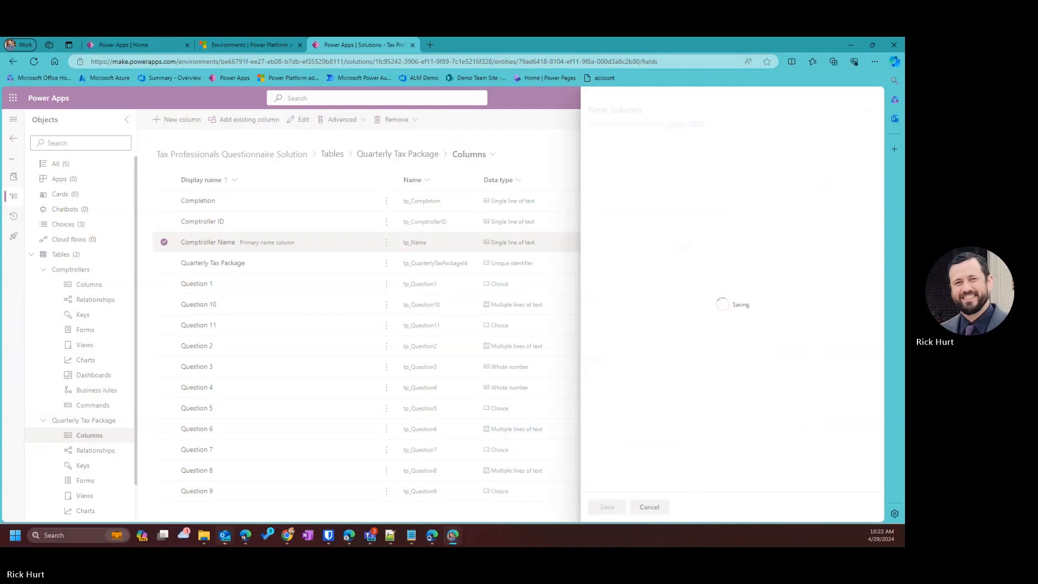
Paste 'If yes to Question 11, please explain.' after Q12 in the notes and return to Power Apps.
{"action": "left_click", "coordinate": [390, 536]}
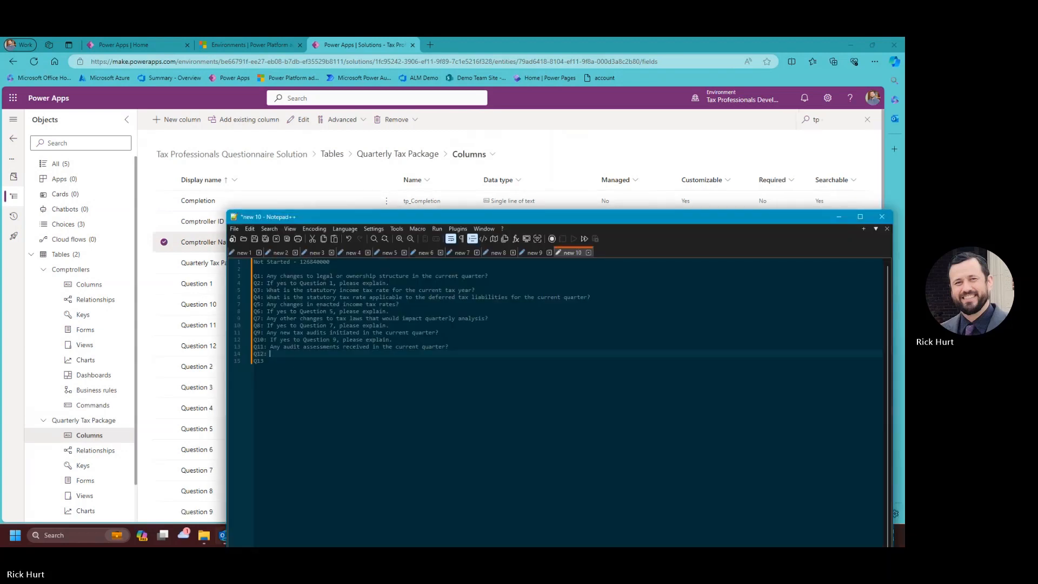
{"action": "type", "text": "If yes to Question 11, please explain."}
{"action": "left_click", "coordinate": [274, 362]}
{"action": "left_click", "coordinate": [839, 216]}
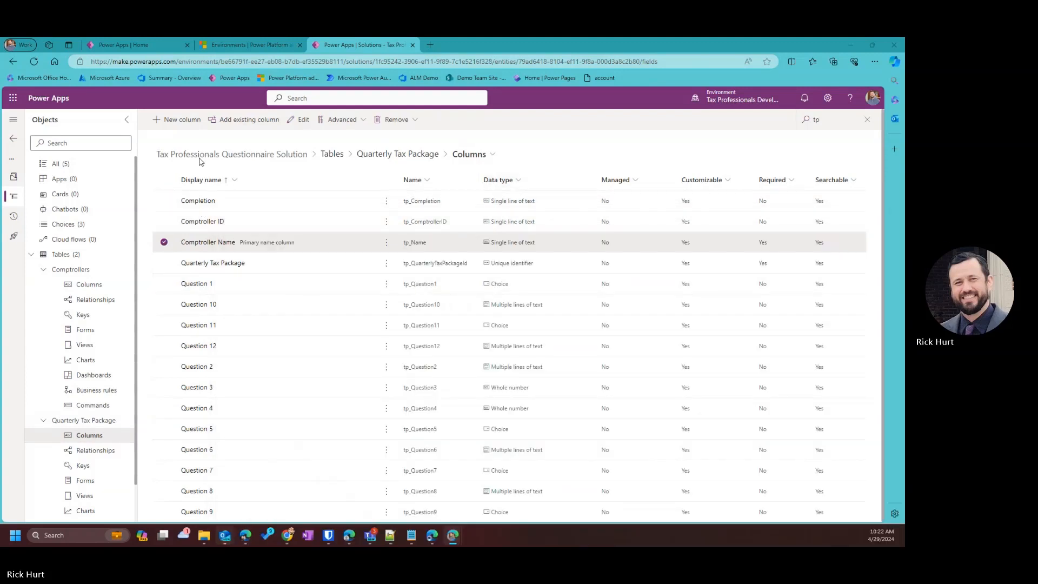
{"action": "left_click", "coordinate": [177, 121]}
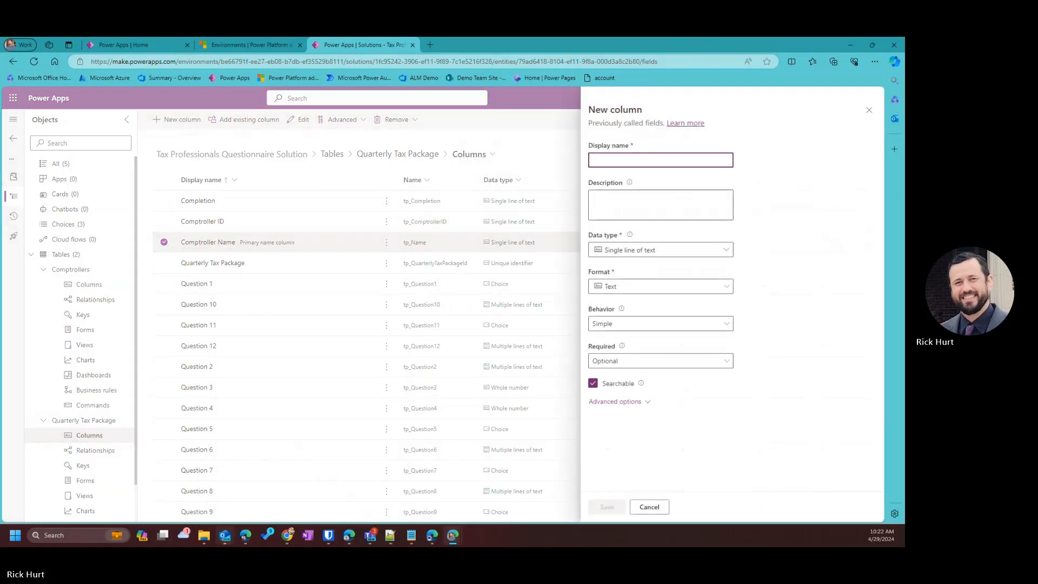
Name the column Question 13, paste the open-for-audit years description, and set it to Choice.
{"action": "key", "text": "alt+Tab"}
{"action": "left_click", "coordinate": [616, 160]}
{"action": "type", "text": "Question 13"}
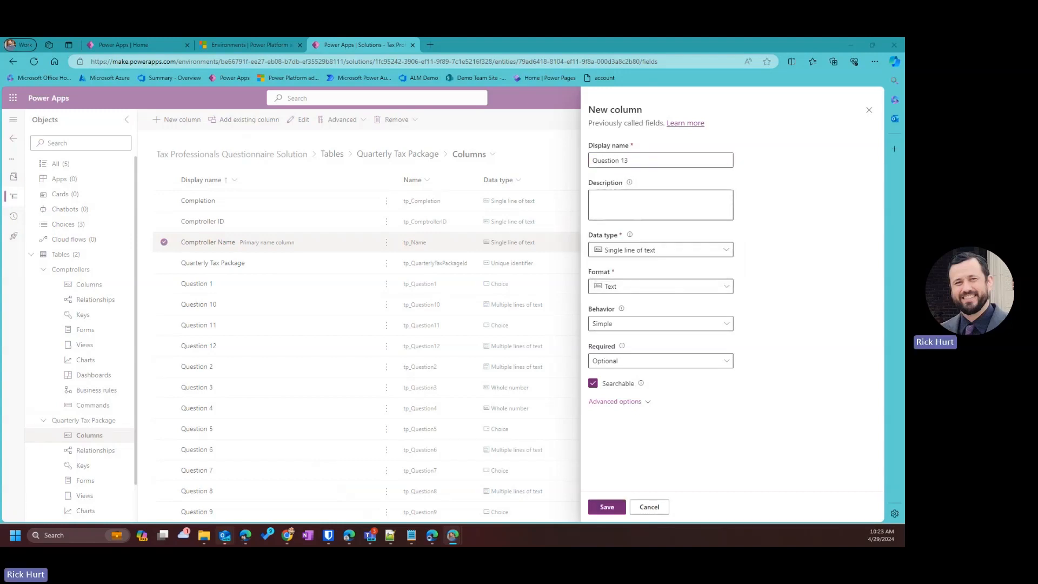
{"action": "left_click", "coordinate": [648, 204]}
{"action": "type", "text": "What years are currently still open for audit under legal statues?"}
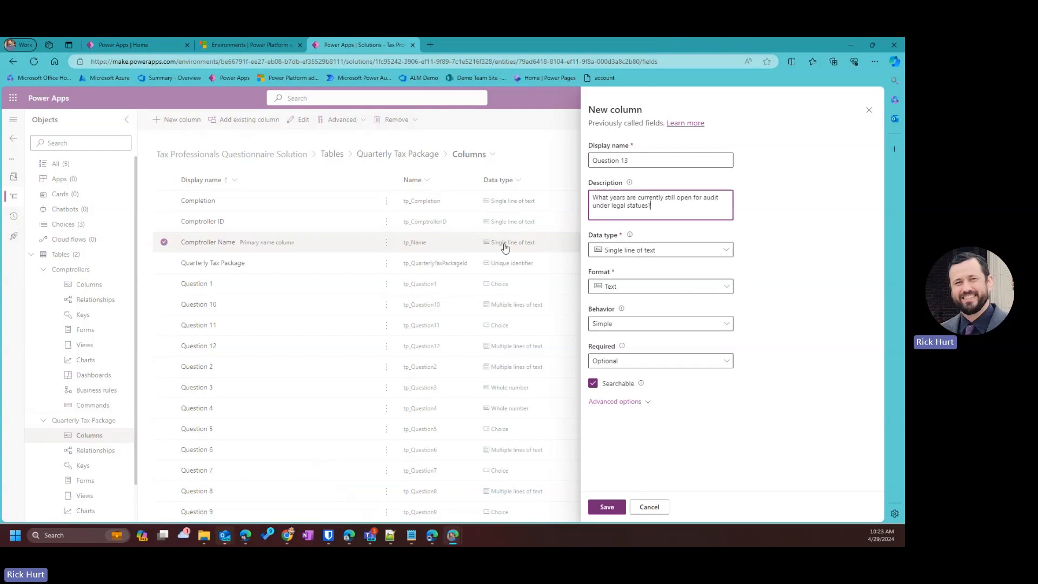
{"action": "left_click", "coordinate": [650, 249]}
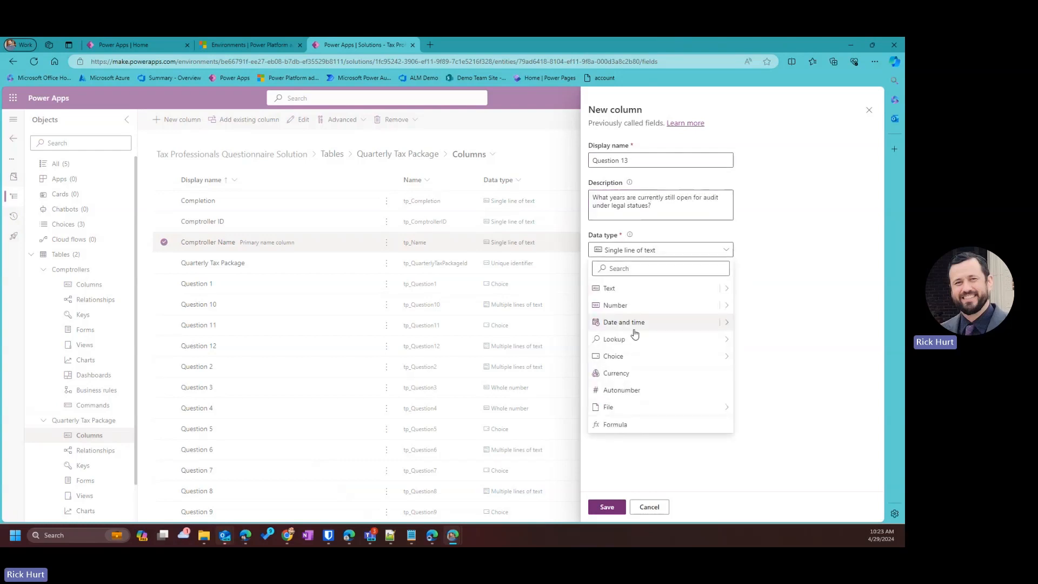
{"action": "mouse_move", "coordinate": [704, 358]}
{"action": "left_click", "coordinate": [757, 357]}
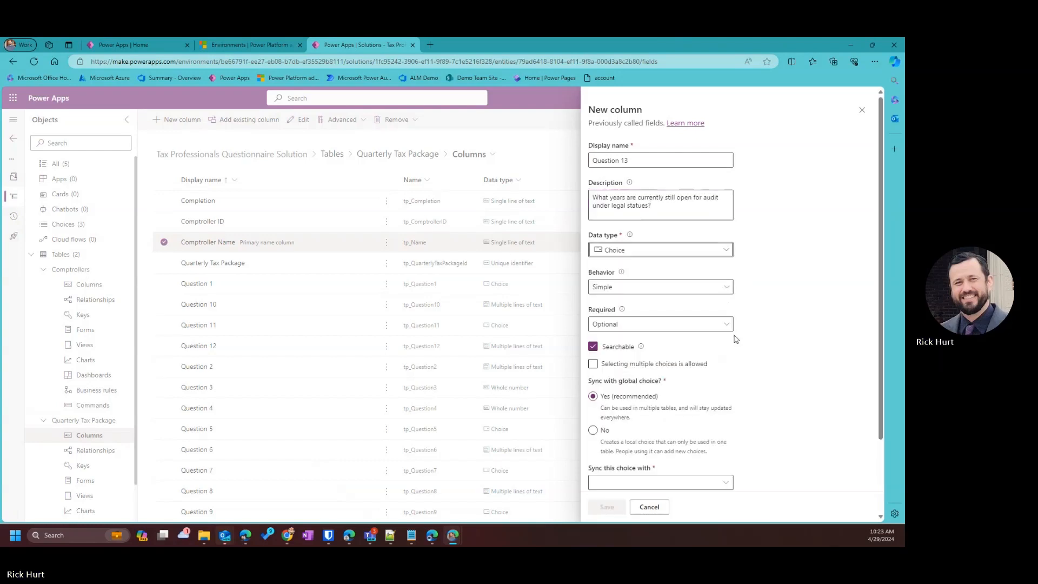
{"action": "scroll", "coordinate": [643, 379], "scroll_direction": "down", "scroll_amount": 2}
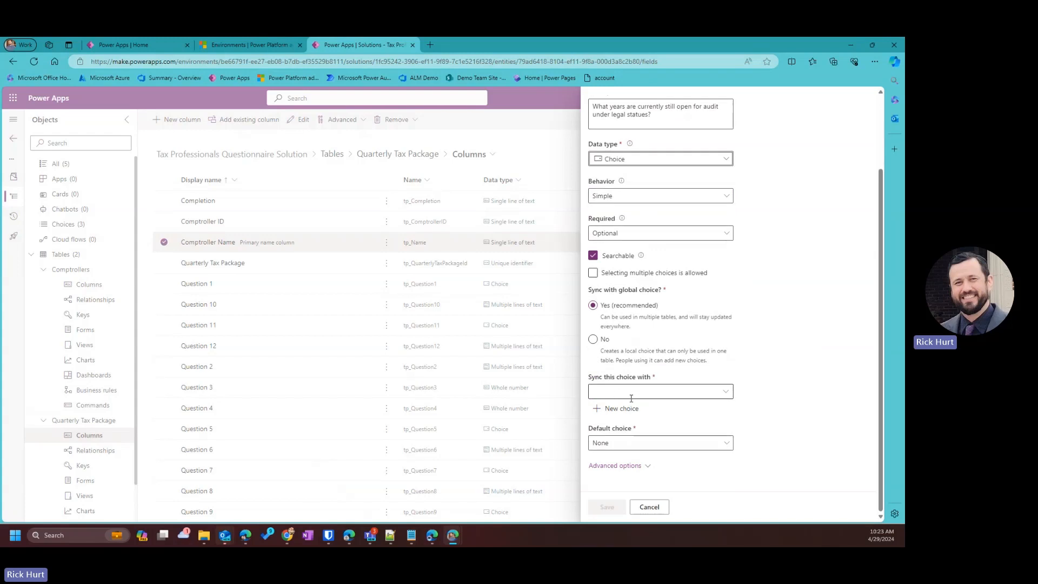
{"action": "left_click", "coordinate": [622, 410]}
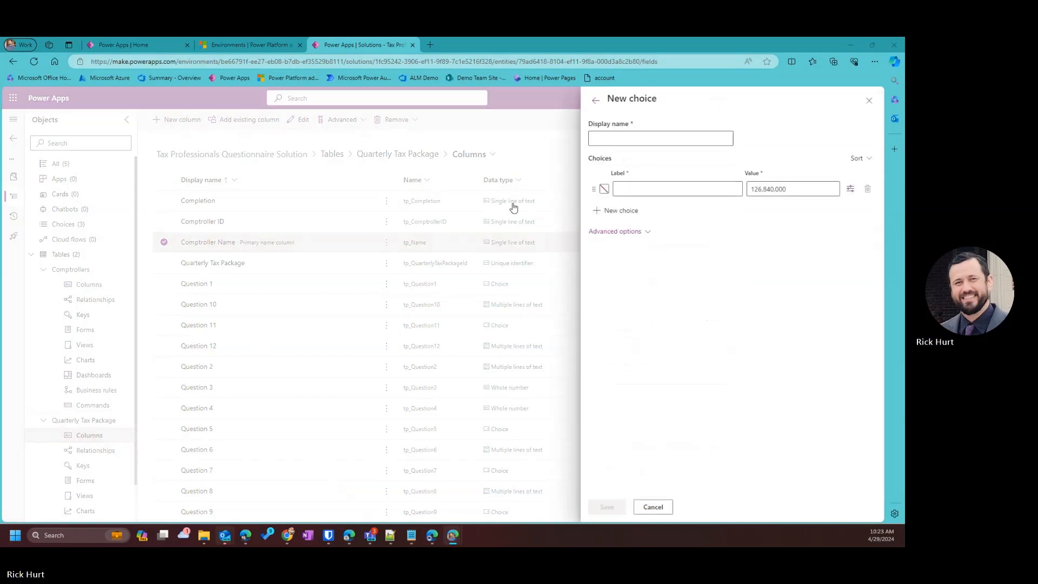
Name the new global choice Legal Status Years and add options 2014 through 2018.
{"action": "left_click", "coordinate": [631, 138]}
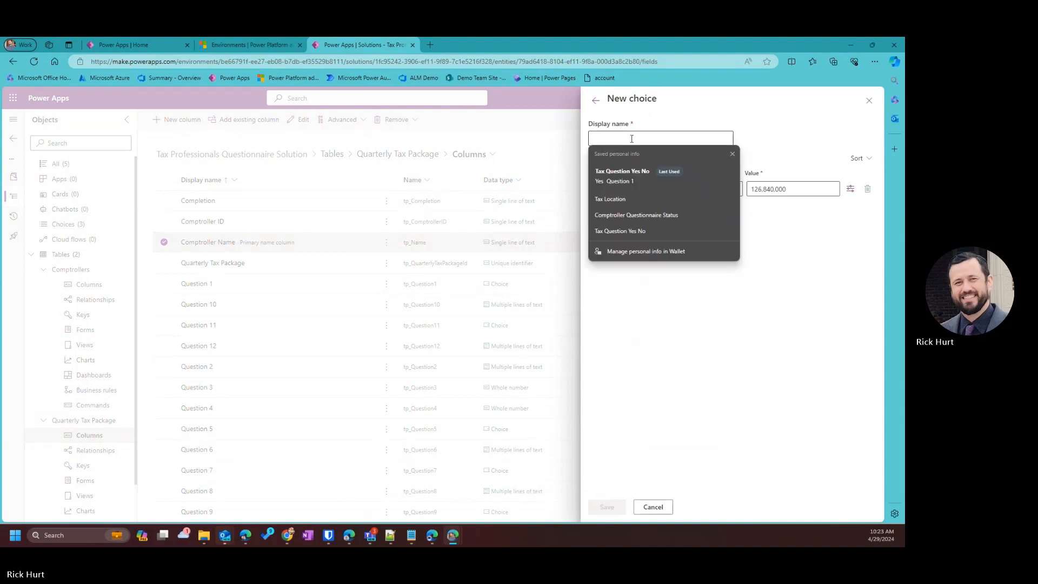
{"action": "type", "text": "Legal S"}
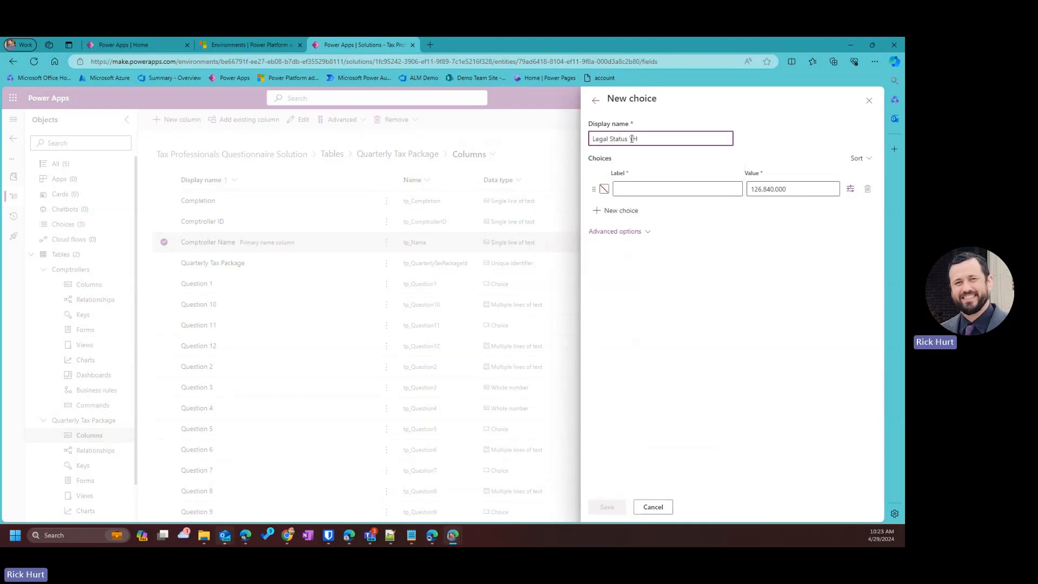
{"action": "type", "text": "tatus Years"}
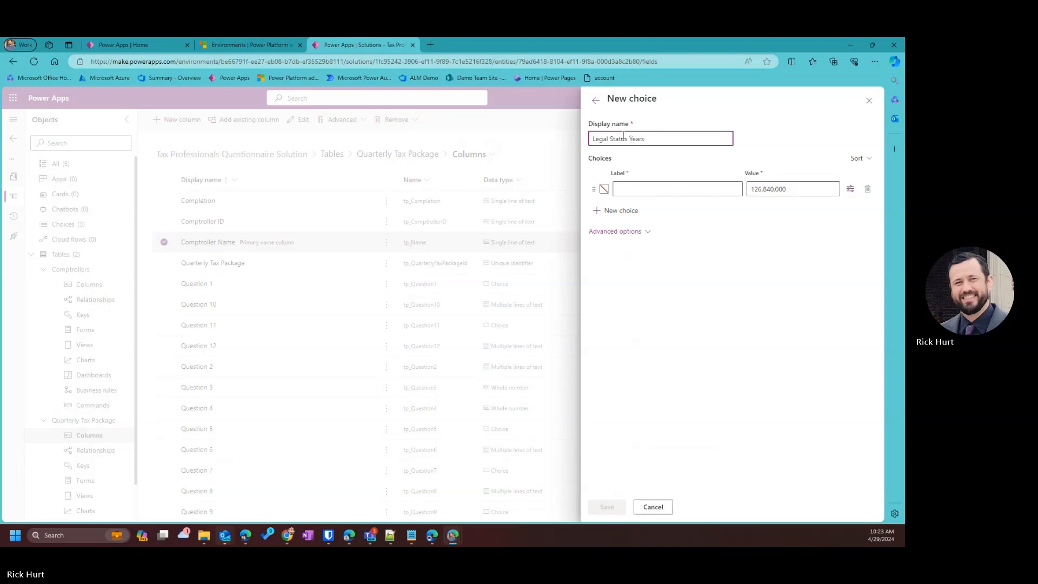
{"action": "left_click", "coordinate": [653, 186]}
{"action": "type", "text": "2"}
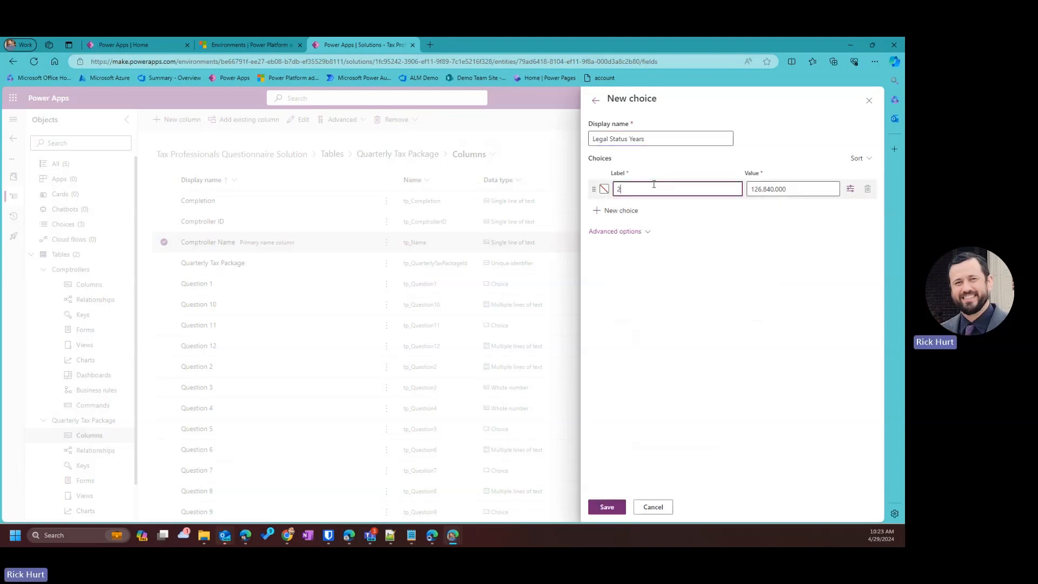
{"action": "type", "text": "014"}
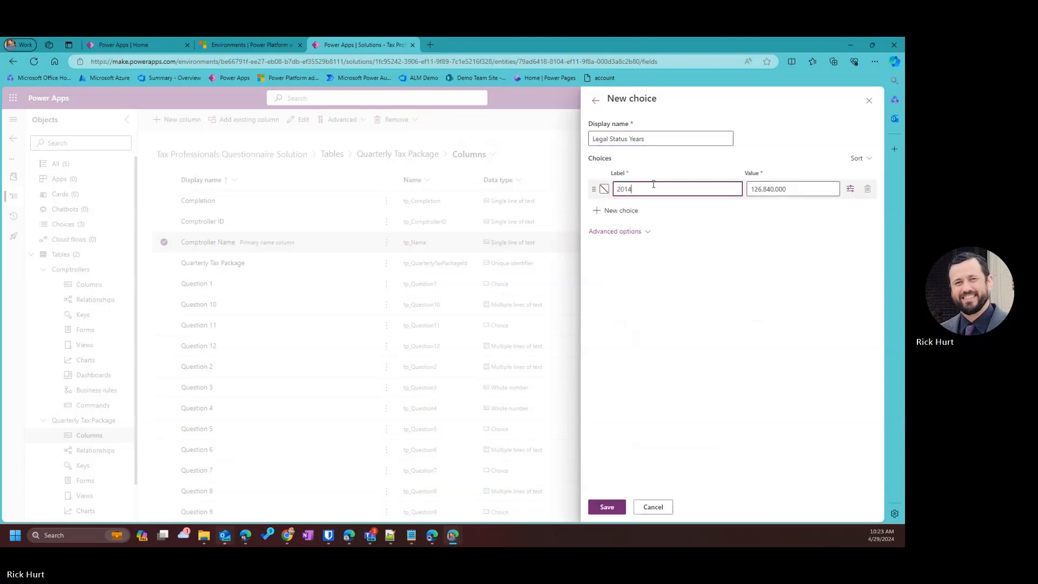
{"action": "left_click", "coordinate": [606, 210]}
{"action": "type", "text": "2015"}
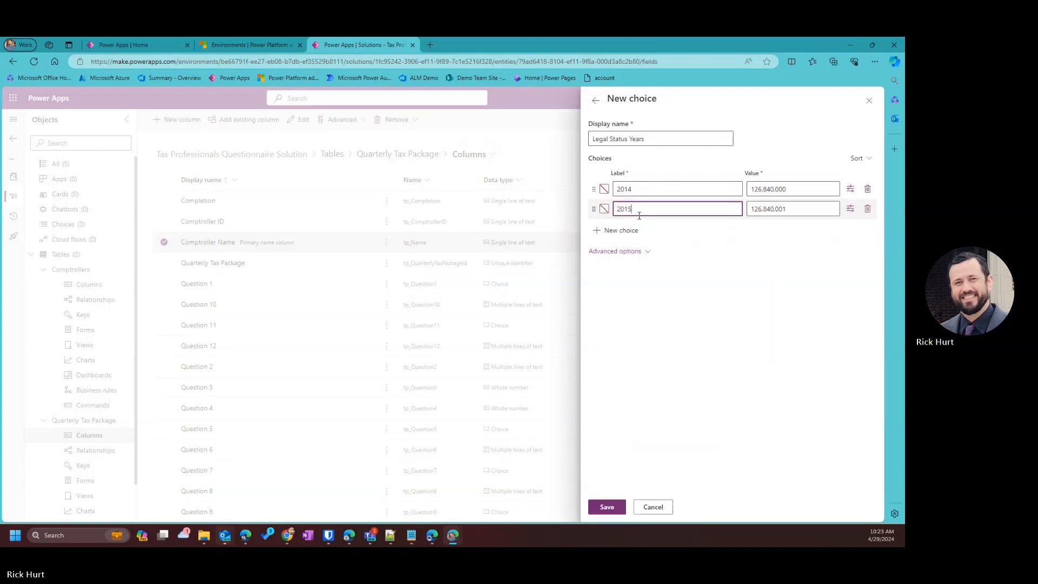
{"action": "left_click", "coordinate": [606, 229]}
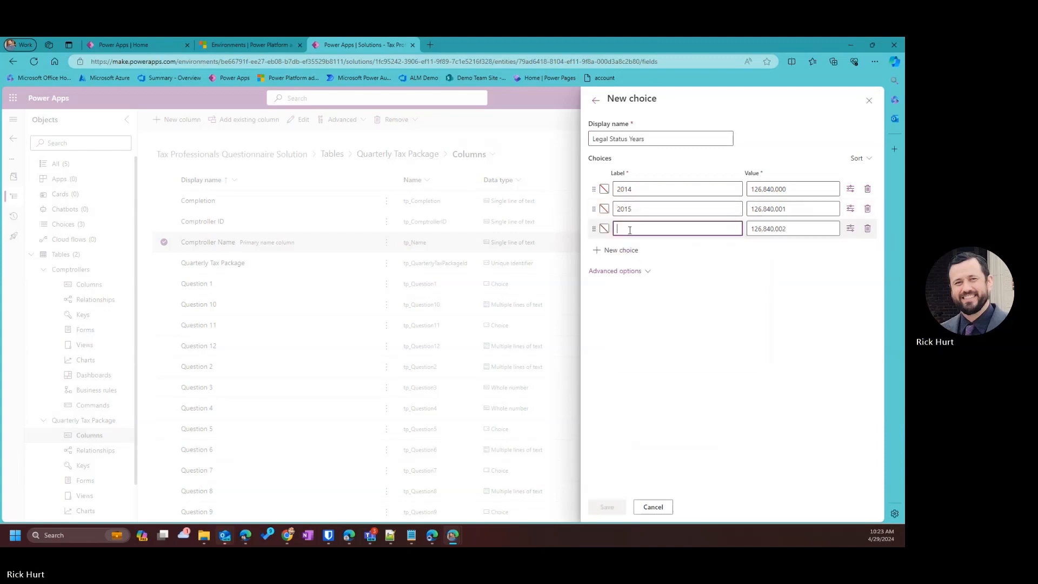
{"action": "type", "text": "201"}
{"action": "type", "text": "6"}
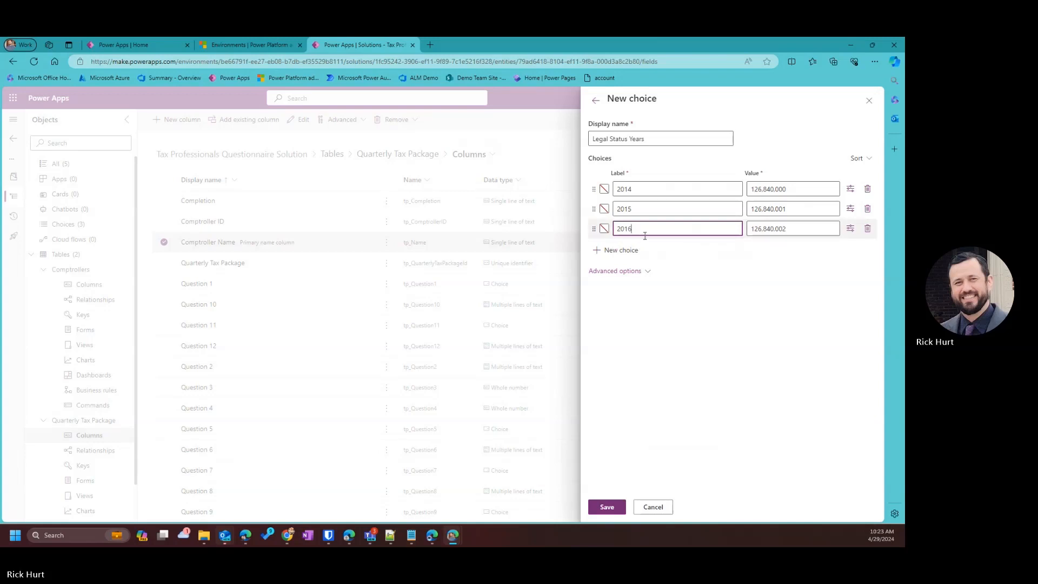
{"action": "left_click", "coordinate": [636, 250]}
{"action": "type", "text": "2017"}
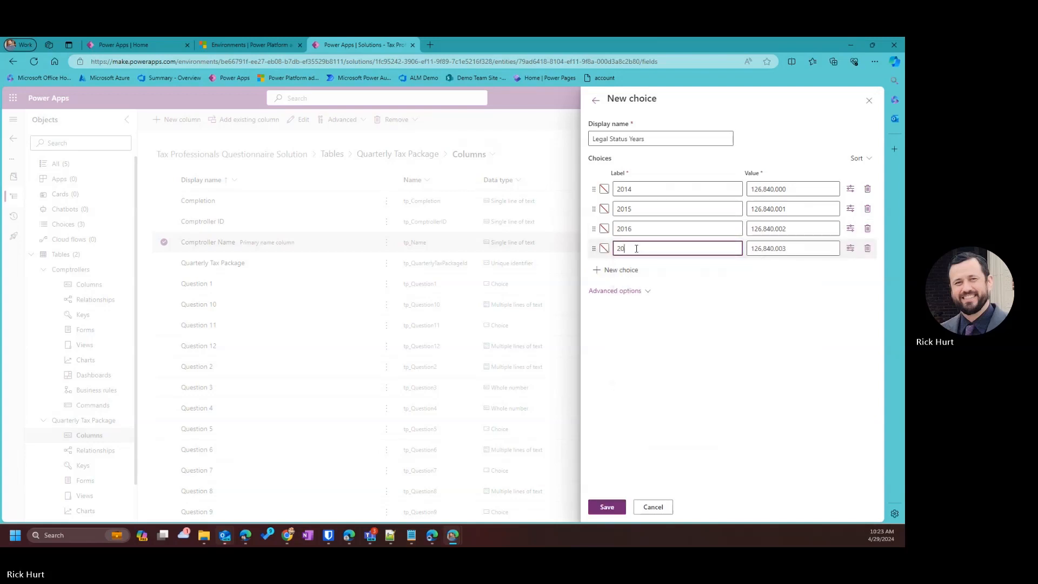
{"action": "left_click", "coordinate": [640, 271]}
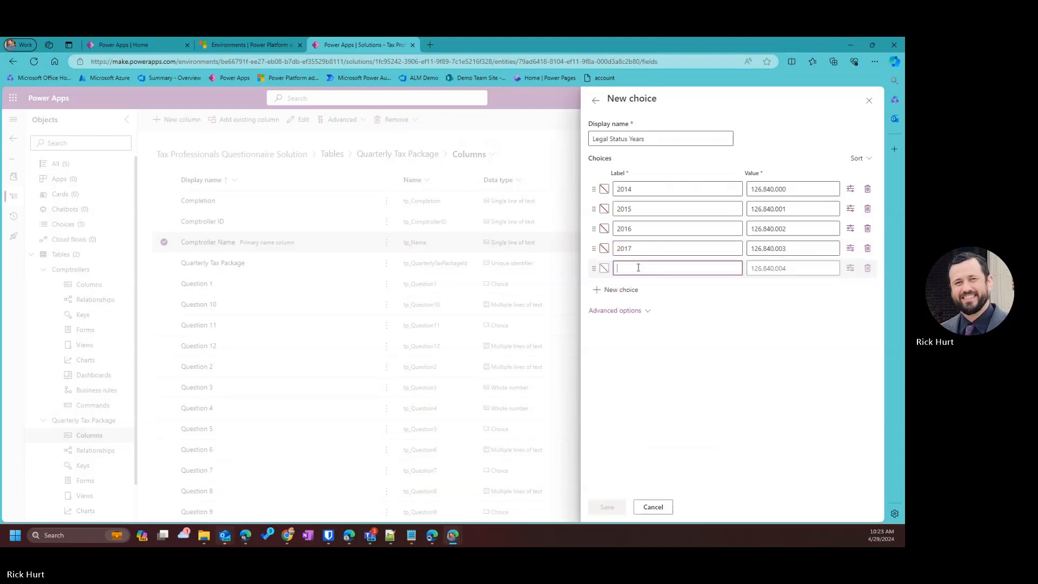
{"action": "type", "text": "2018"}
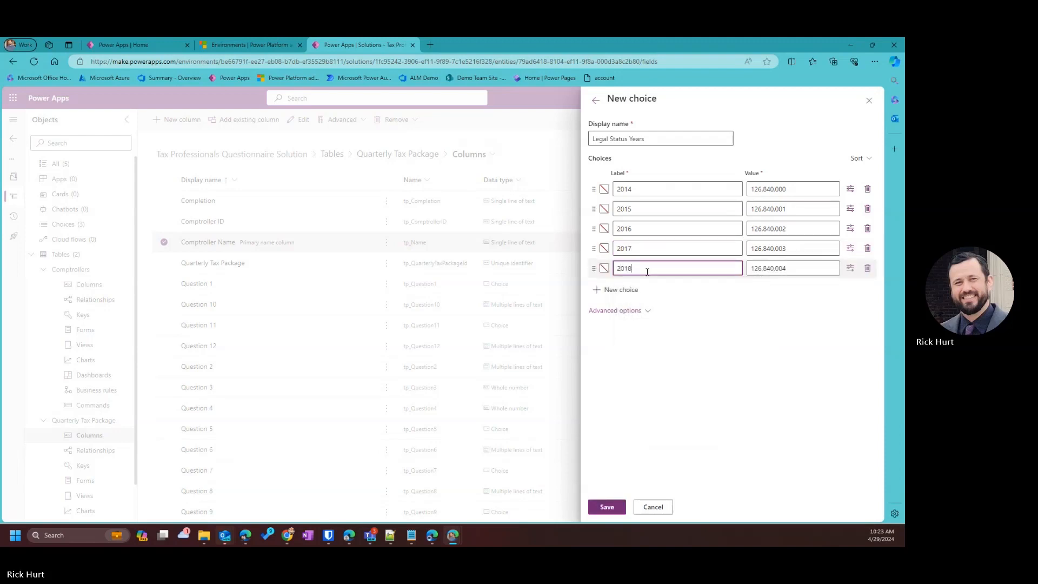
Add year options 2019 through 2024 and save the Legal Status Years choice.
{"action": "left_click", "coordinate": [638, 289]}
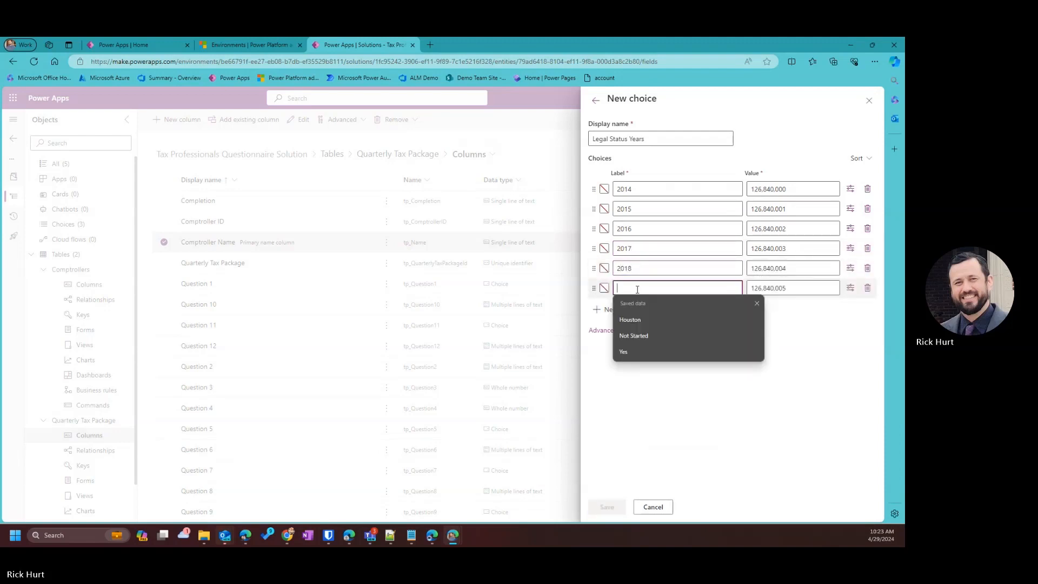
{"action": "type", "text": "2019"}
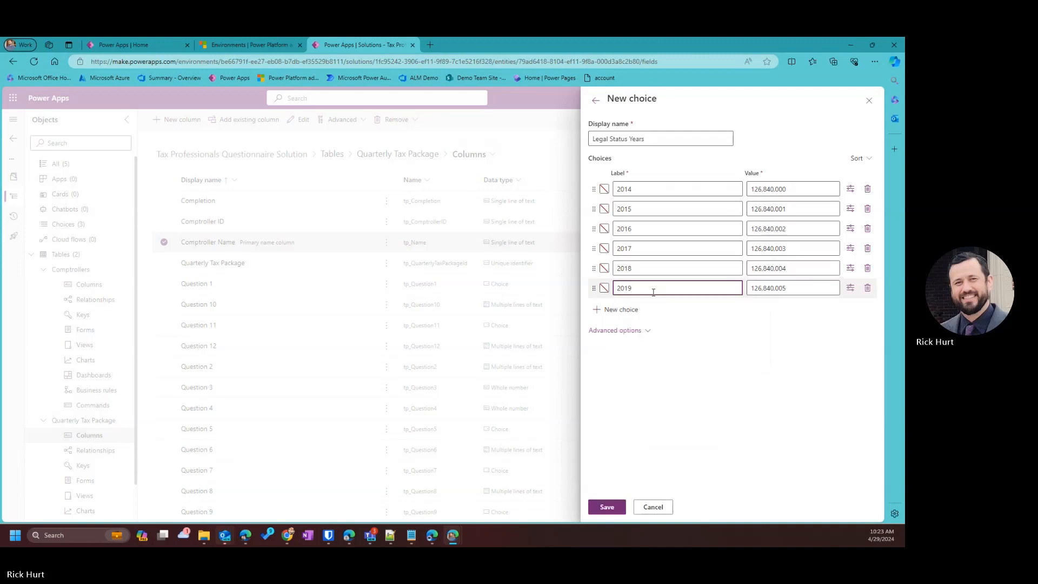
{"action": "left_click", "coordinate": [638, 310]}
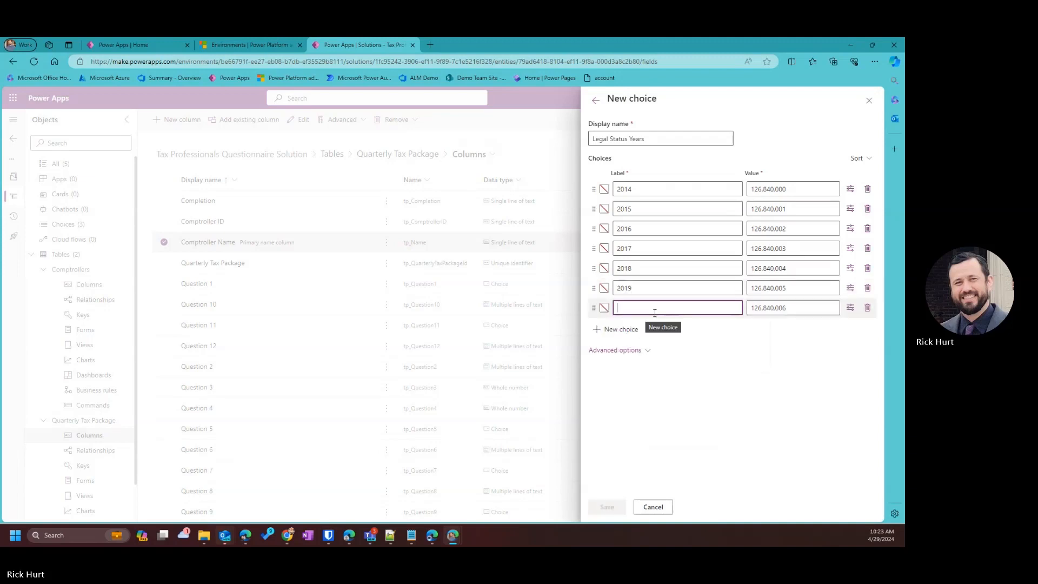
{"action": "type", "text": "2020"}
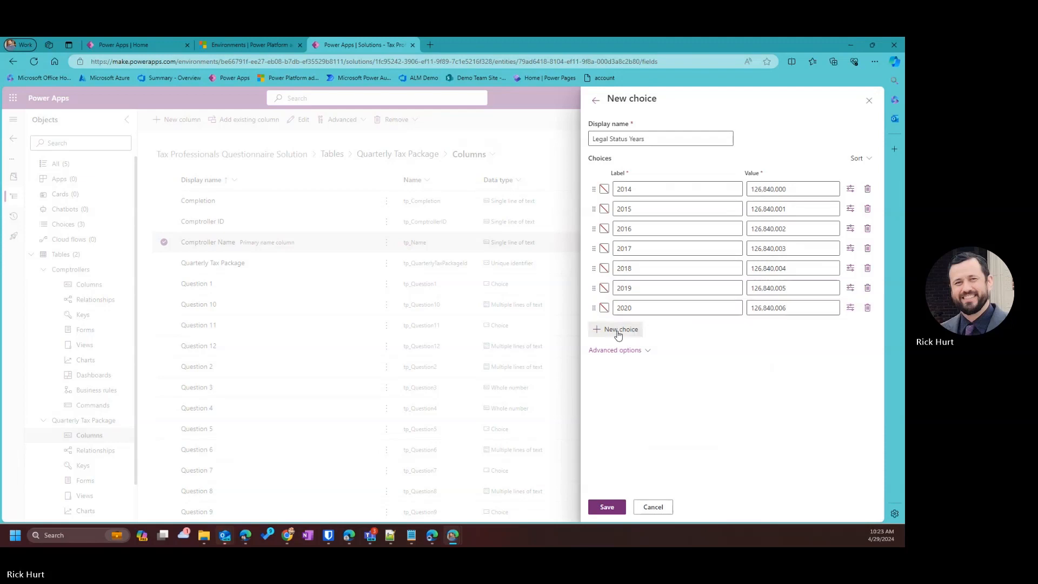
{"action": "left_click", "coordinate": [618, 333]}
{"action": "type", "text": "2"}
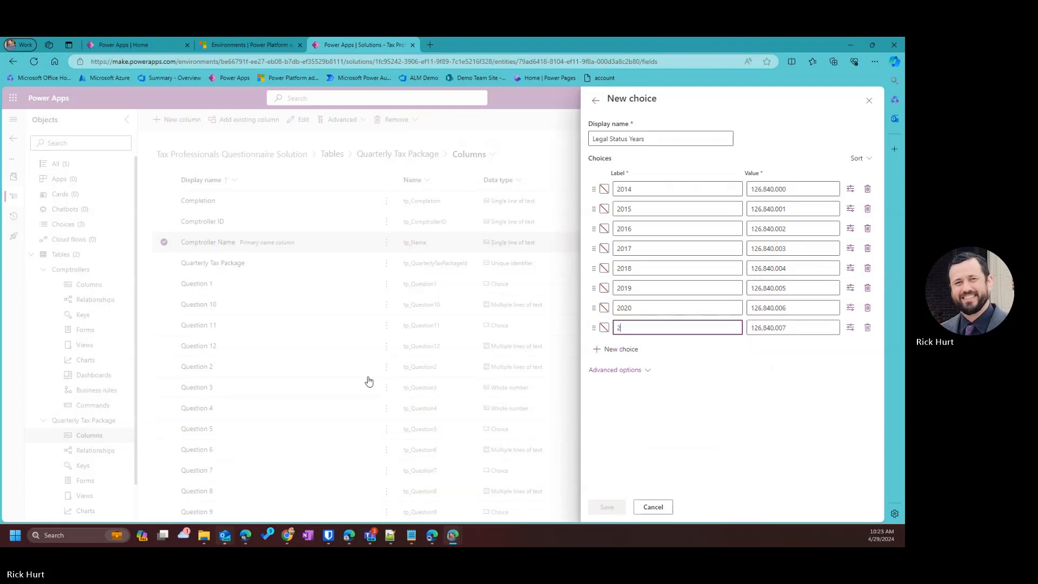
{"action": "type", "text": "021"}
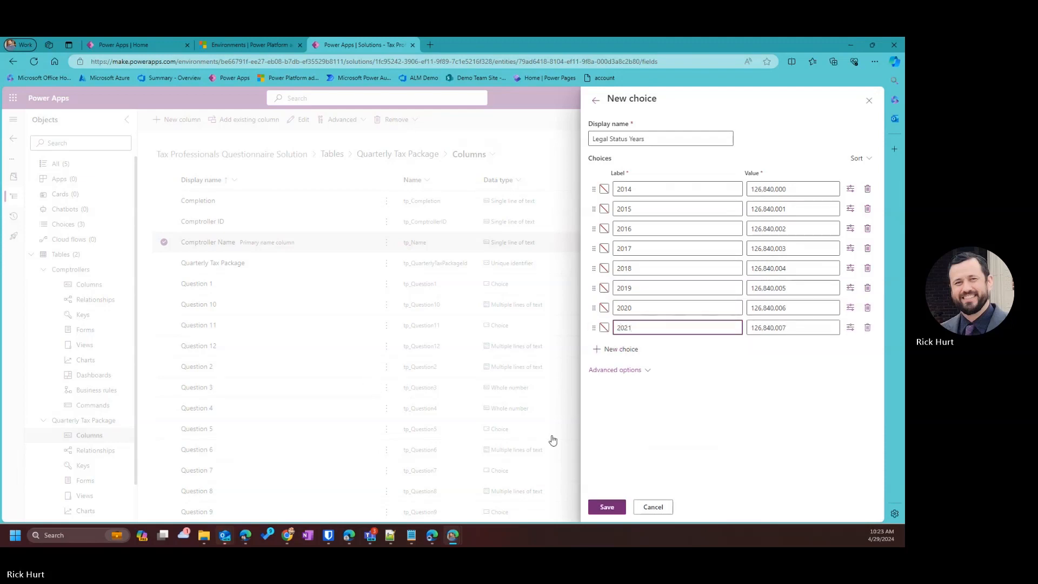
{"action": "left_click", "coordinate": [630, 349]}
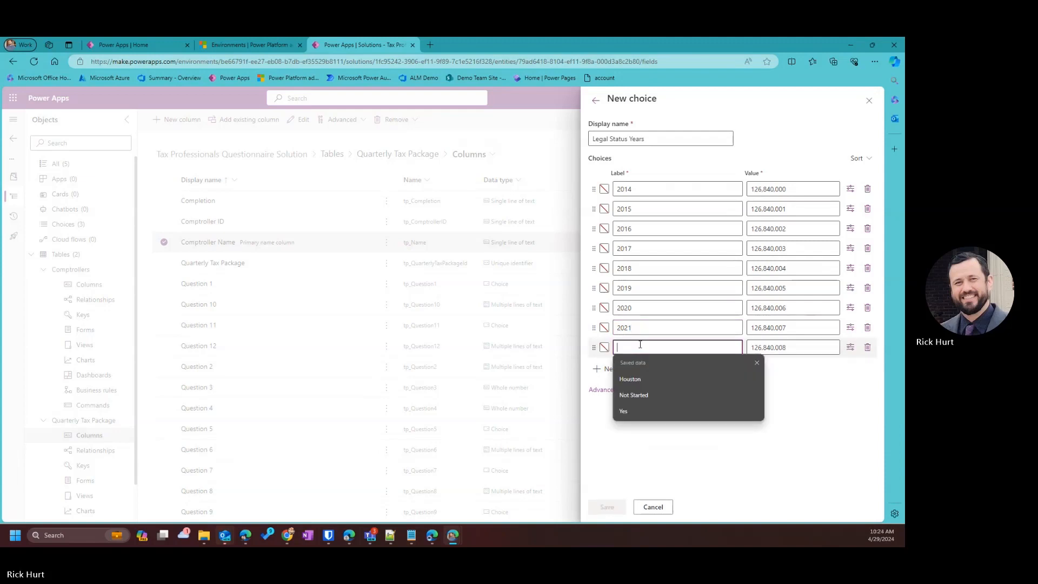
{"action": "type", "text": "2022"}
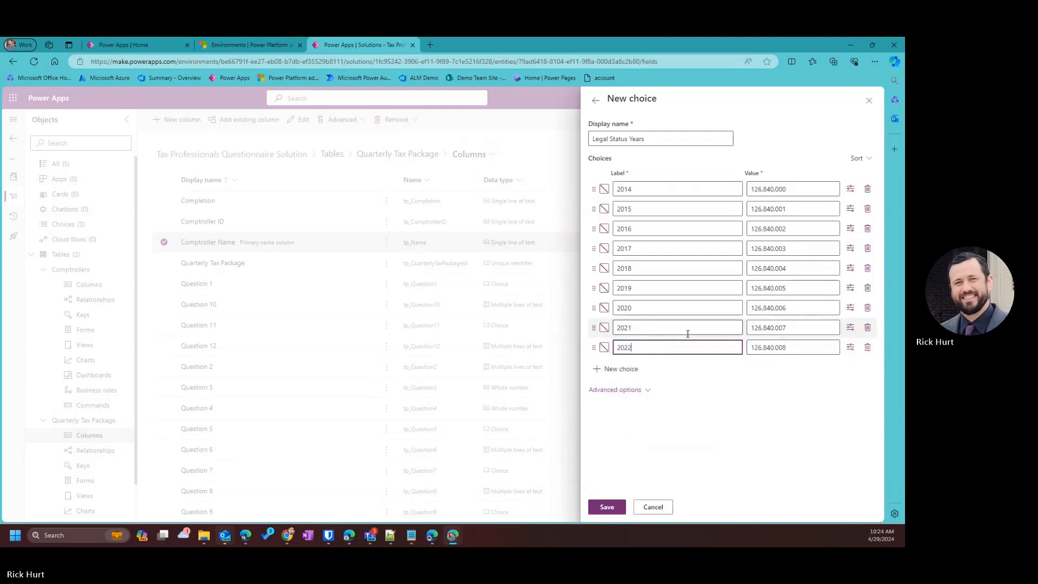
{"action": "left_click", "coordinate": [627, 368]}
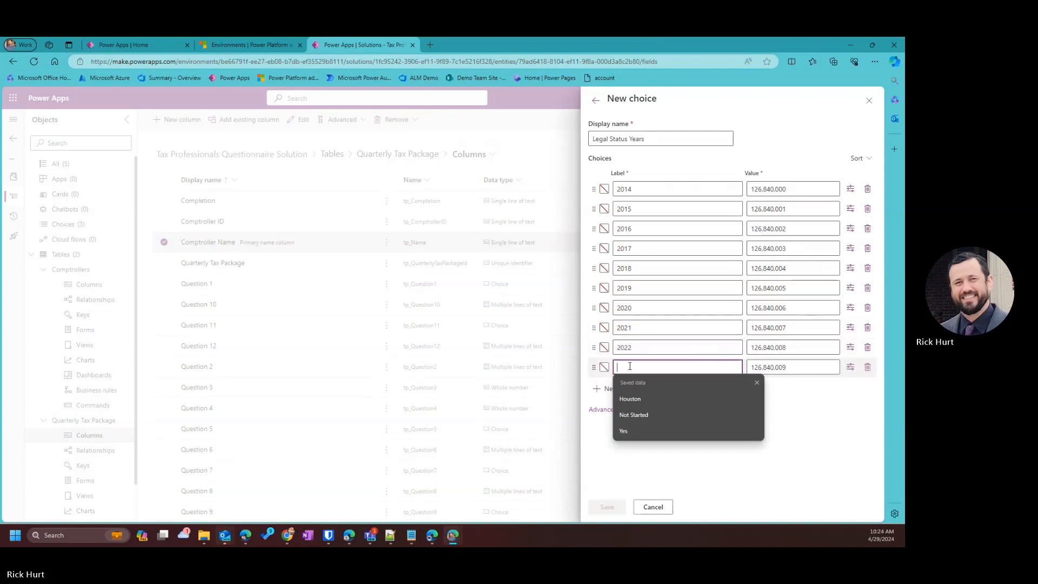
{"action": "type", "text": "2023"}
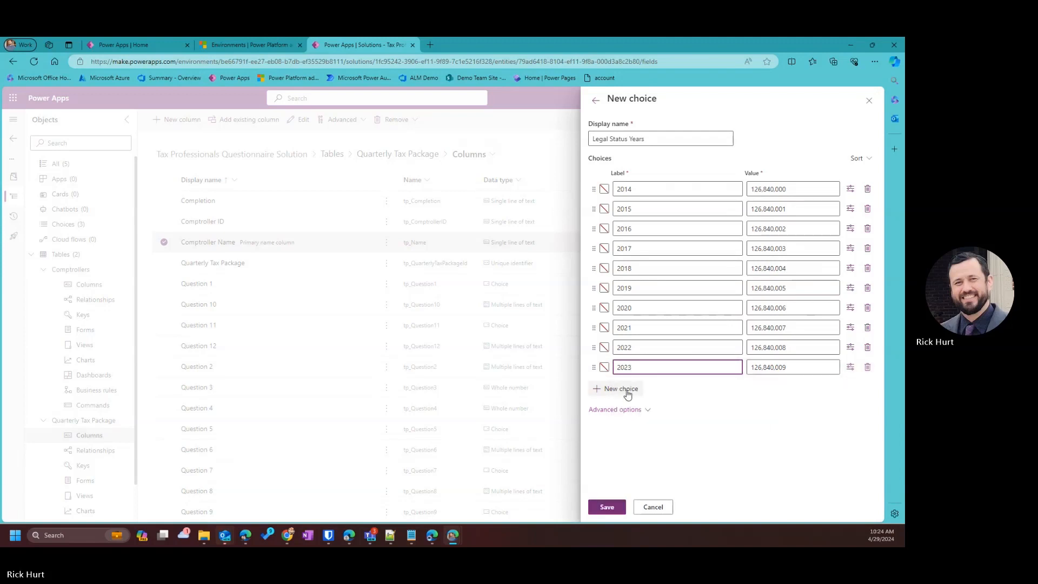
{"action": "left_click", "coordinate": [626, 389]}
{"action": "type", "text": "2"}
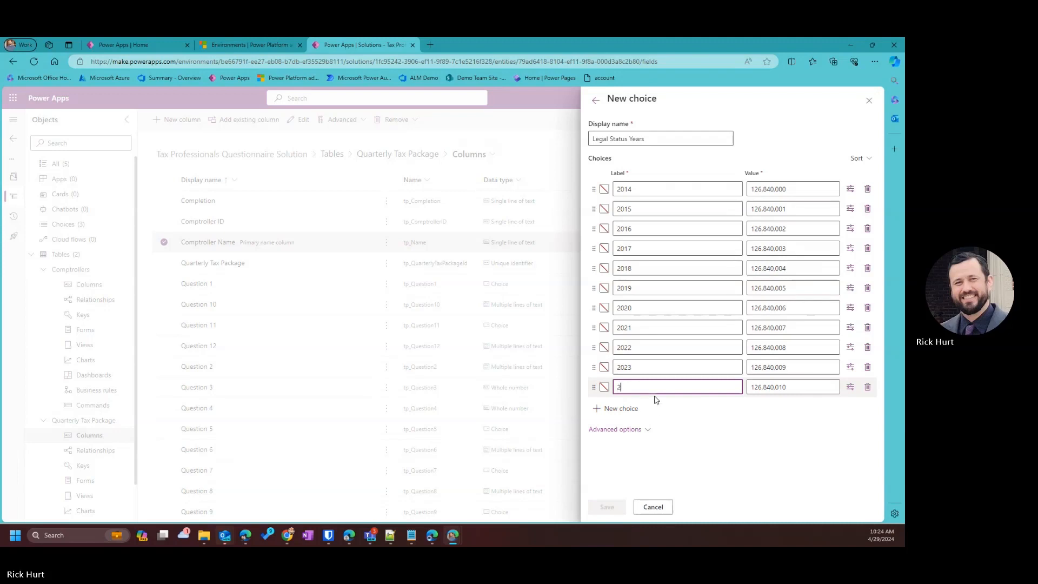
{"action": "type", "text": "024"}
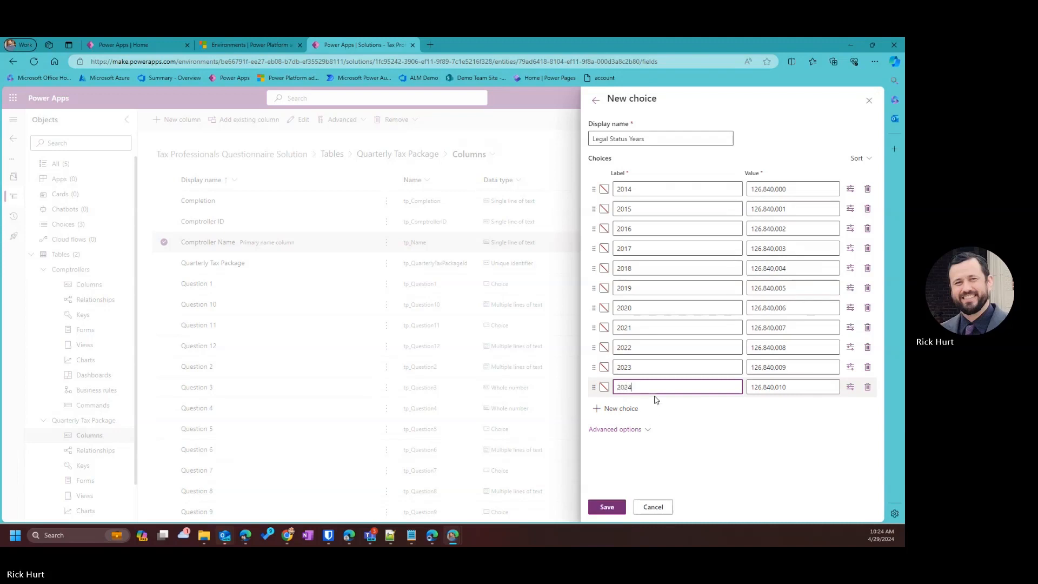
{"action": "left_click", "coordinate": [607, 506]}
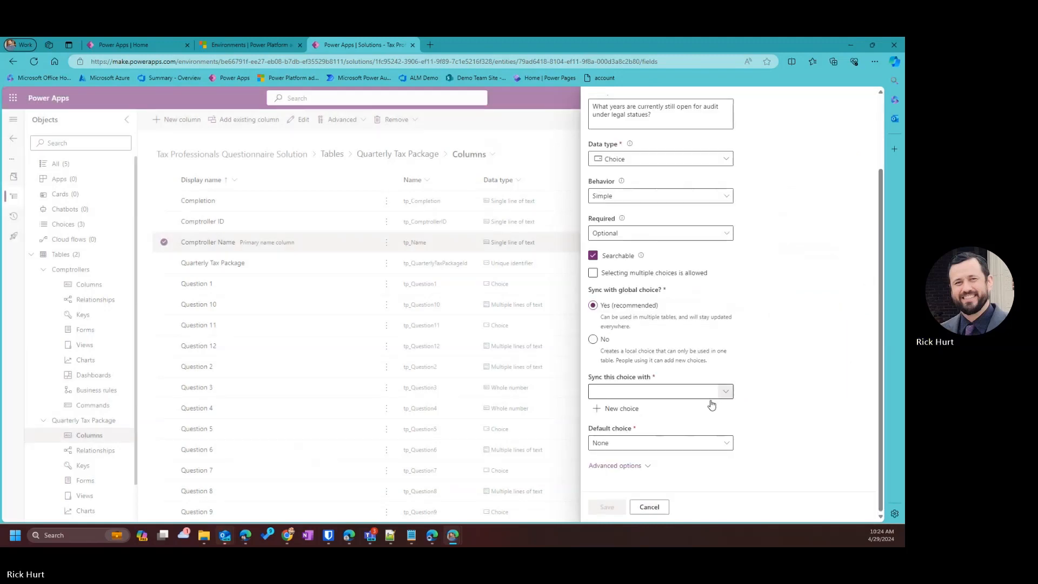
Sync Question 13 with Legal Status Years, save the column, and stop sharing the screen.
{"action": "left_click", "coordinate": [726, 393]}
{"action": "left_click", "coordinate": [726, 392]}
{"action": "scroll", "coordinate": [446, 342], "scroll_direction": "down", "scroll_amount": 15}
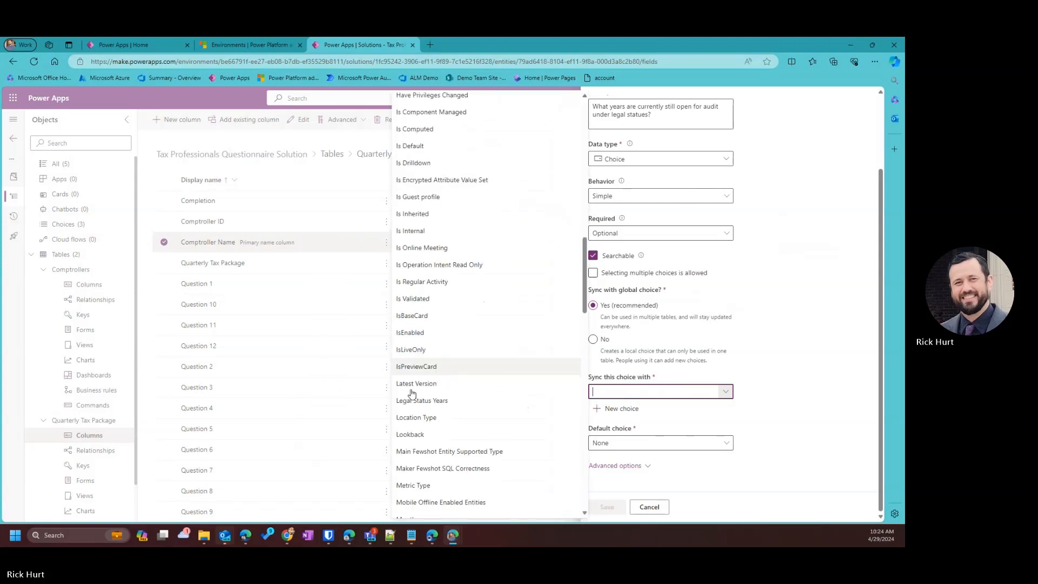
{"action": "left_click", "coordinate": [423, 400]}
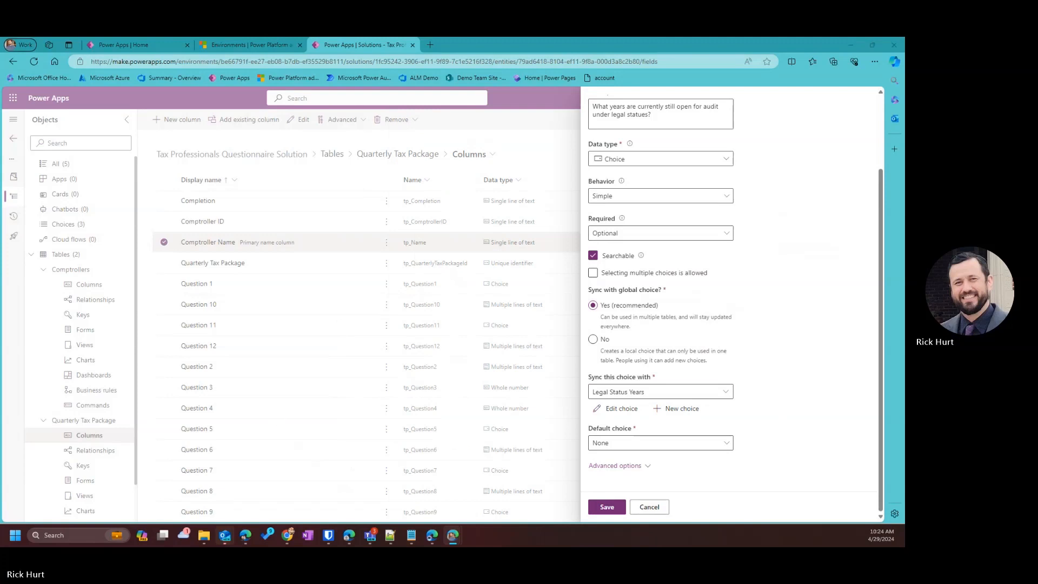
{"action": "left_click", "coordinate": [606, 506]}
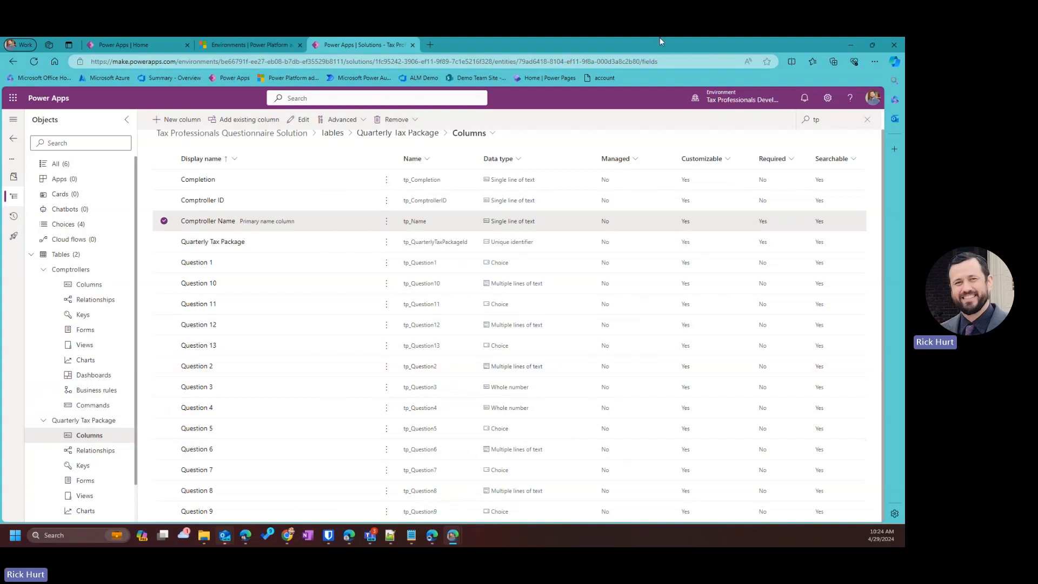
{"action": "left_click", "coordinate": [488, 49]}
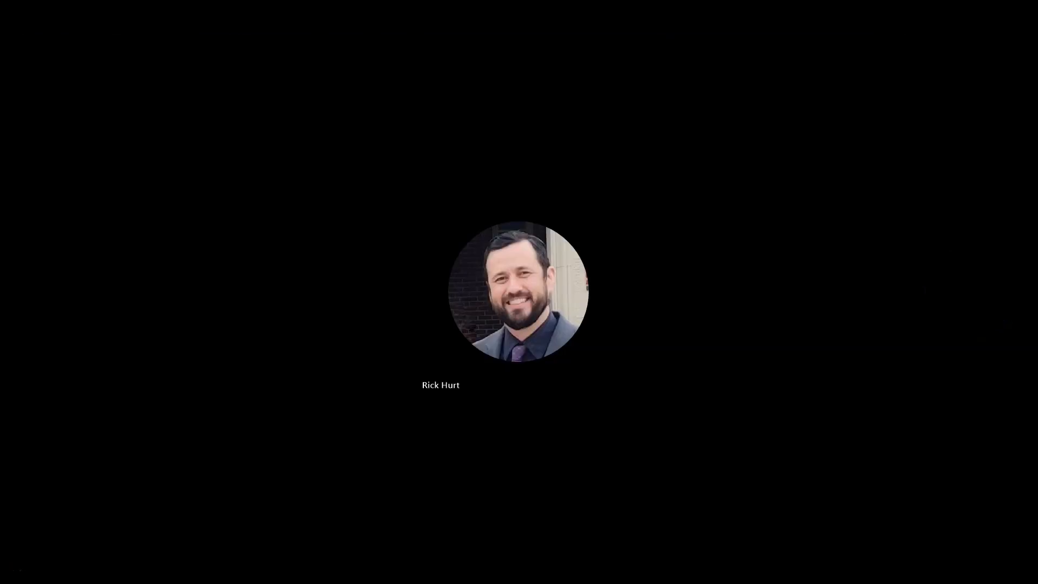
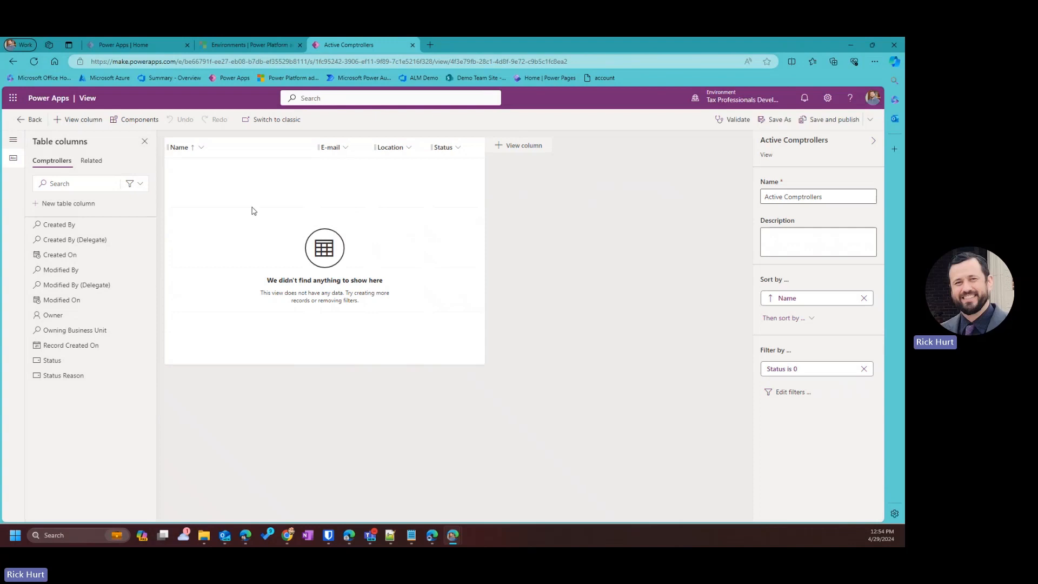
Add the Modified On column to the Active Comptrollers view, then remove it again.
{"action": "mouse_move", "coordinate": [48, 308]}
{"action": "mouse_move", "coordinate": [49, 305]}
{"action": "left_mouse_down"}
{"action": "mouse_move", "coordinate": [462, 149]}
{"action": "mouse_move", "coordinate": [283, 152]}
{"action": "mouse_move", "coordinate": [56, 356]}
{"action": "mouse_move", "coordinate": [48, 332]}
{"action": "mouse_move", "coordinate": [192, 270]}
{"action": "mouse_move", "coordinate": [112, 238]}
{"action": "mouse_move", "coordinate": [428, 204]}
{"action": "mouse_move", "coordinate": [482, 147]}
{"action": "left_mouse_up"}
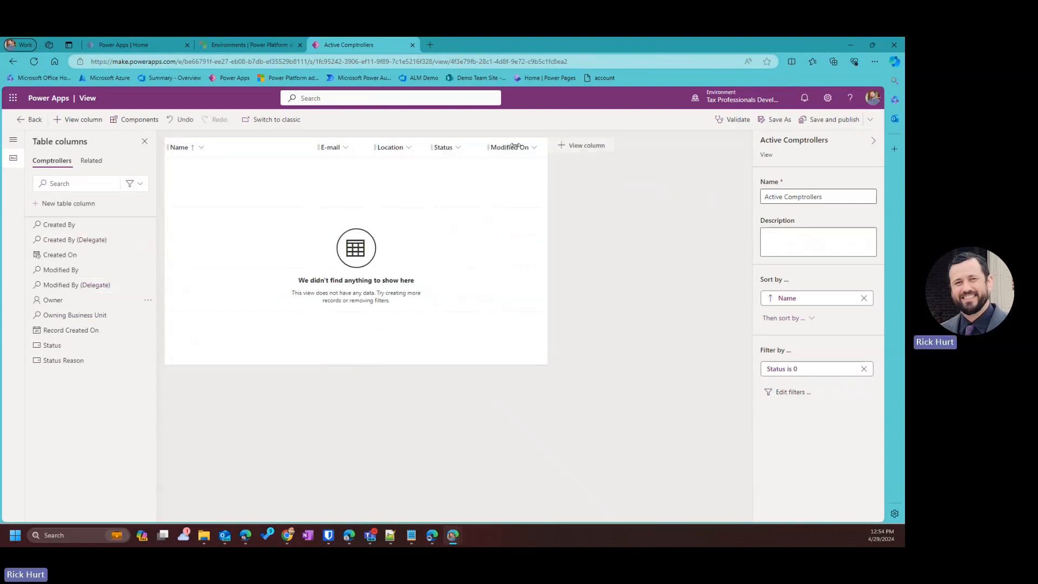
{"action": "left_click", "coordinate": [535, 147]}
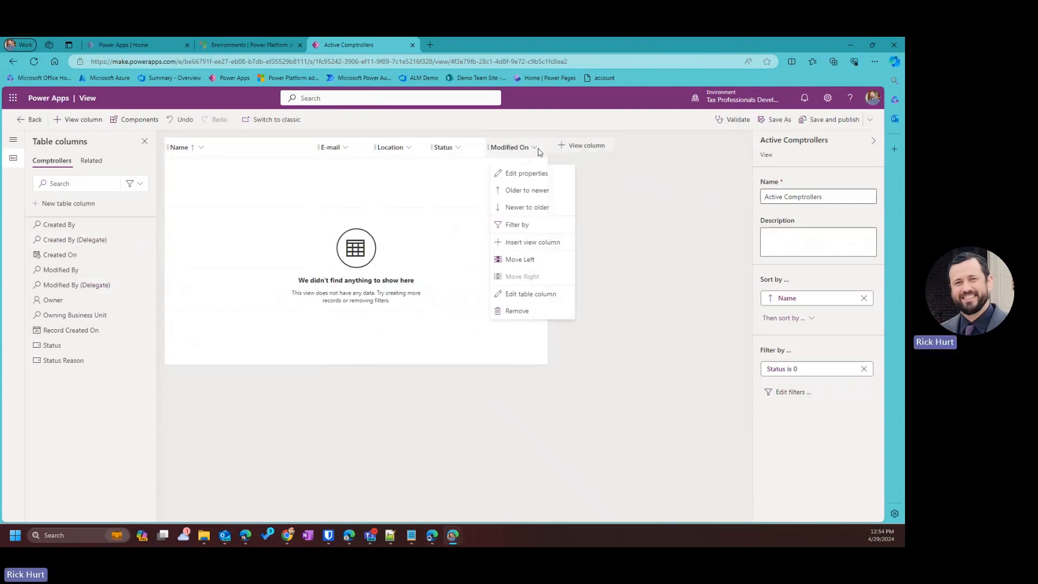
{"action": "left_click", "coordinate": [518, 310]}
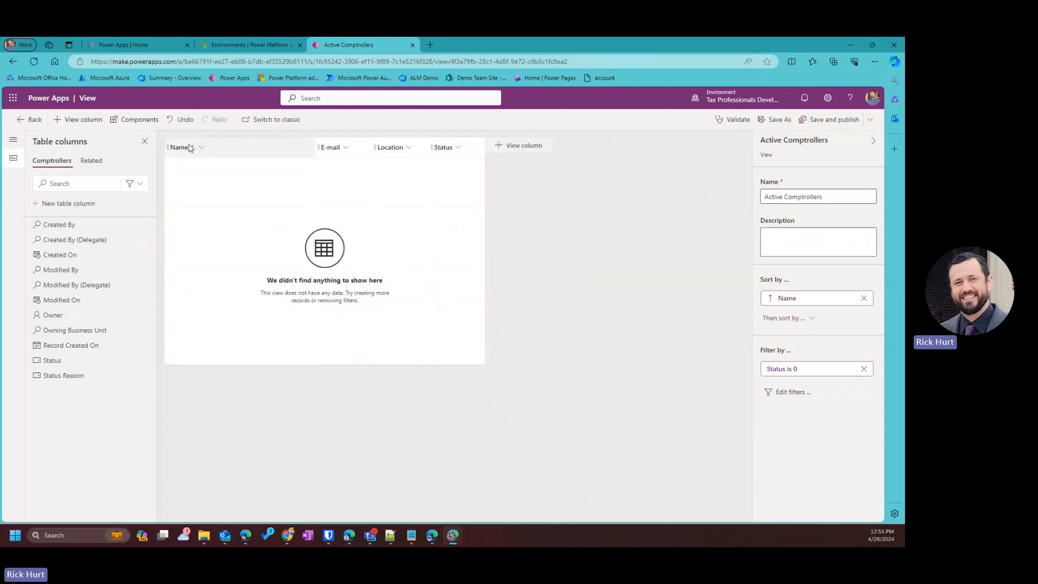
Save and publish the view with Name, E-mail, Location and Status columns, and return to the views list.
{"action": "left_click", "coordinate": [447, 154]}
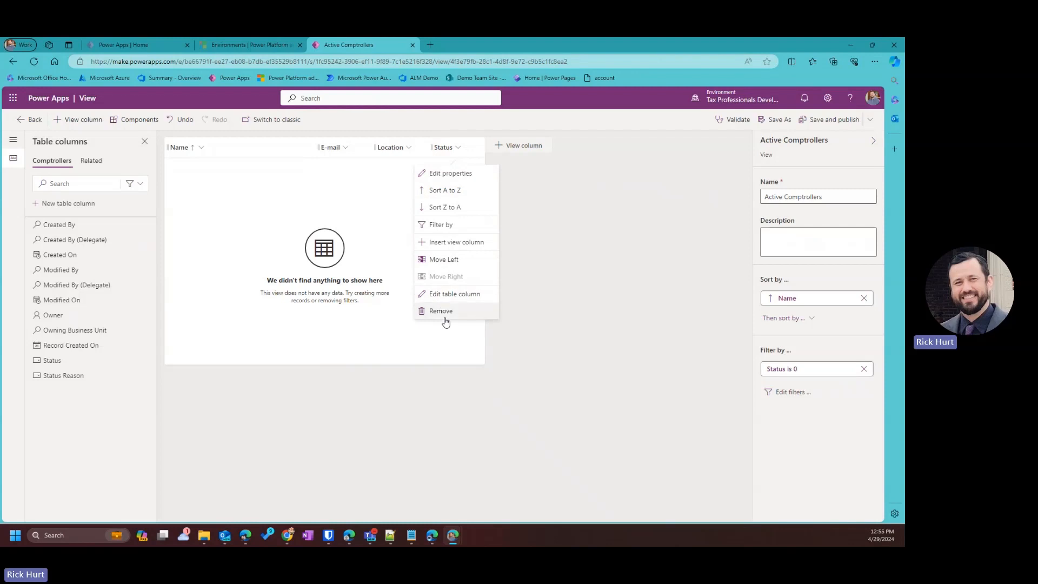
{"action": "left_click", "coordinate": [548, 371]}
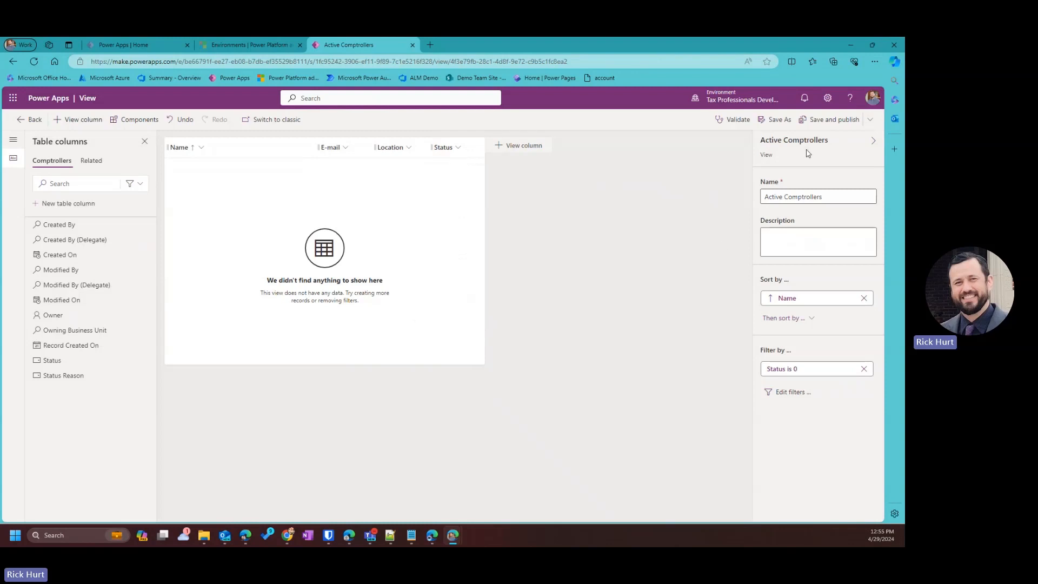
{"action": "left_click", "coordinate": [845, 121]}
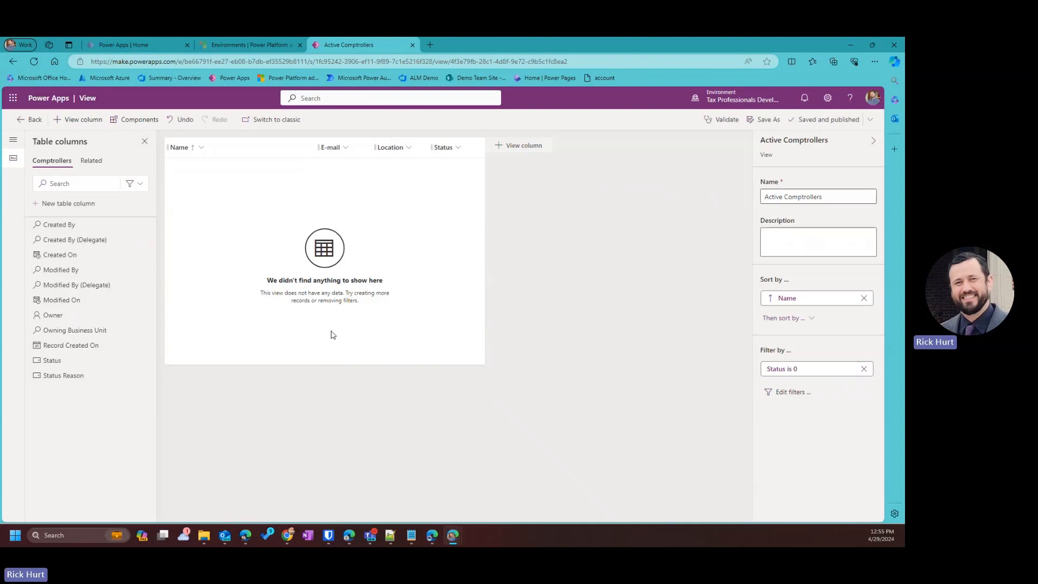
{"action": "left_click", "coordinate": [31, 121]}
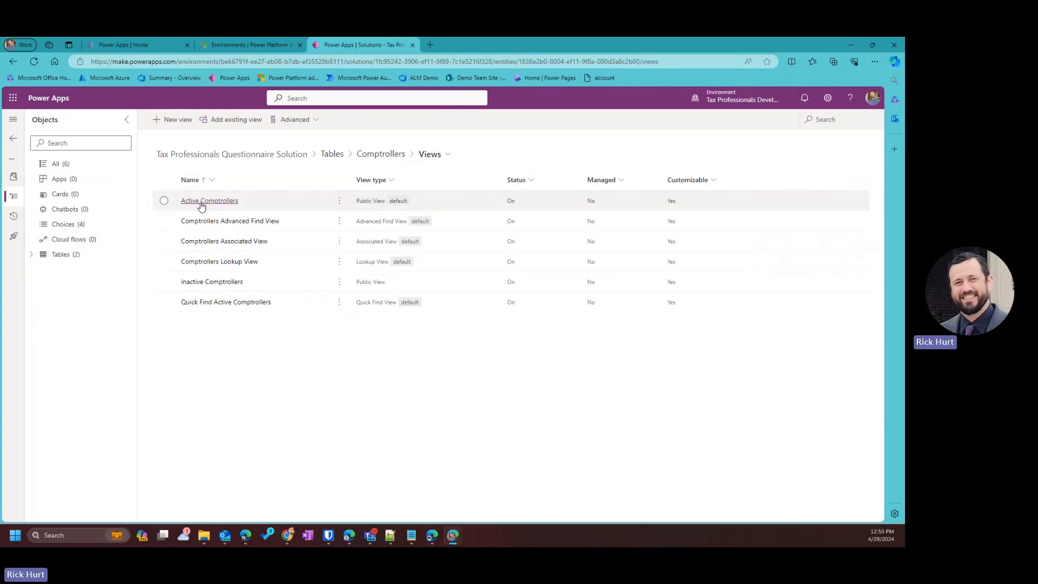
Open the Active Quarterly Tax Packages view for editing from the Quarterly Tax Package table's views.
{"action": "left_click", "coordinate": [32, 254]}
{"action": "left_click", "coordinate": [46, 287]}
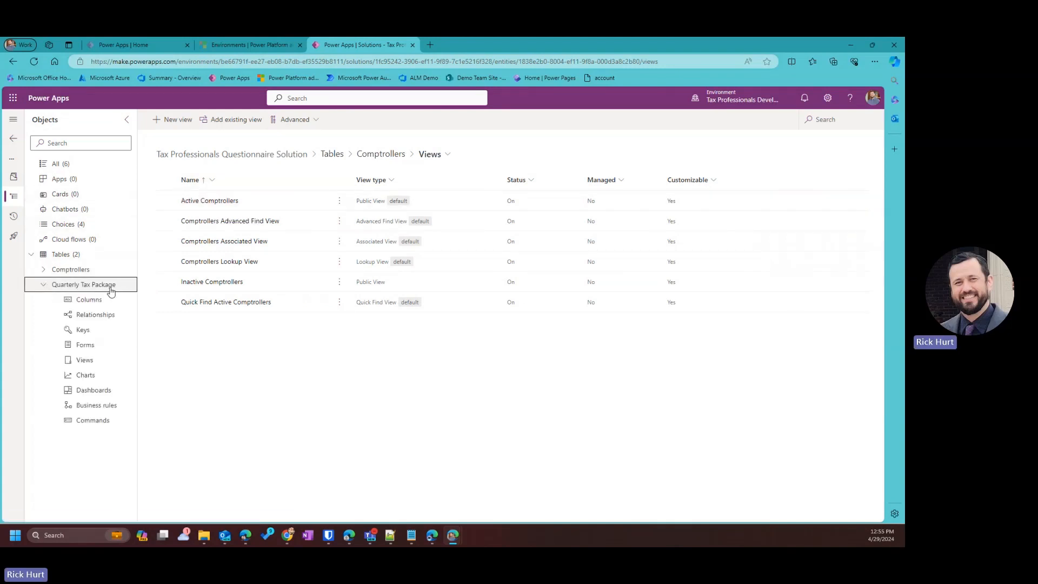
{"action": "left_click", "coordinate": [82, 361]}
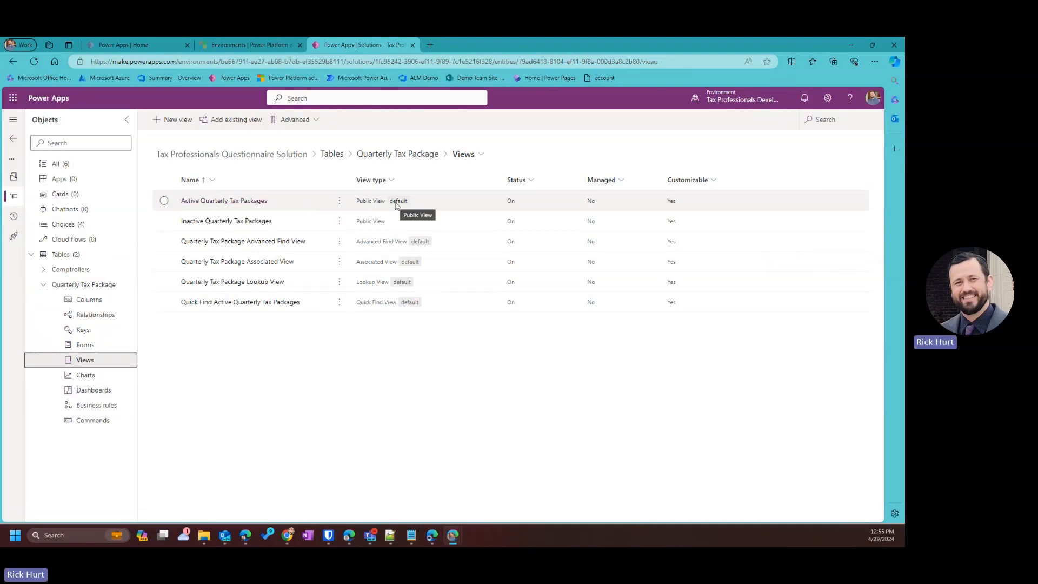
{"action": "left_click", "coordinate": [340, 201]}
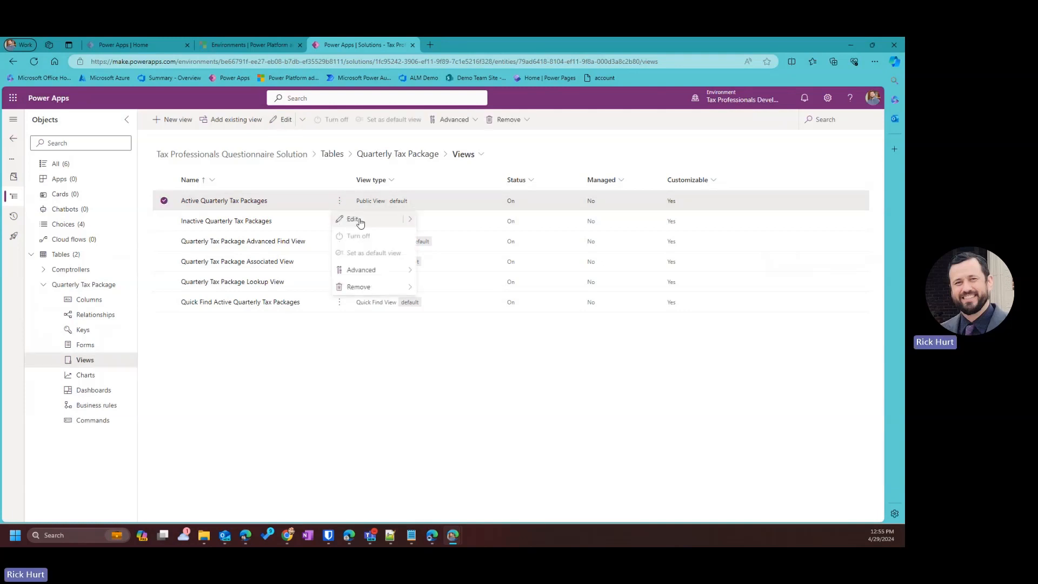
{"action": "left_click", "coordinate": [353, 220]}
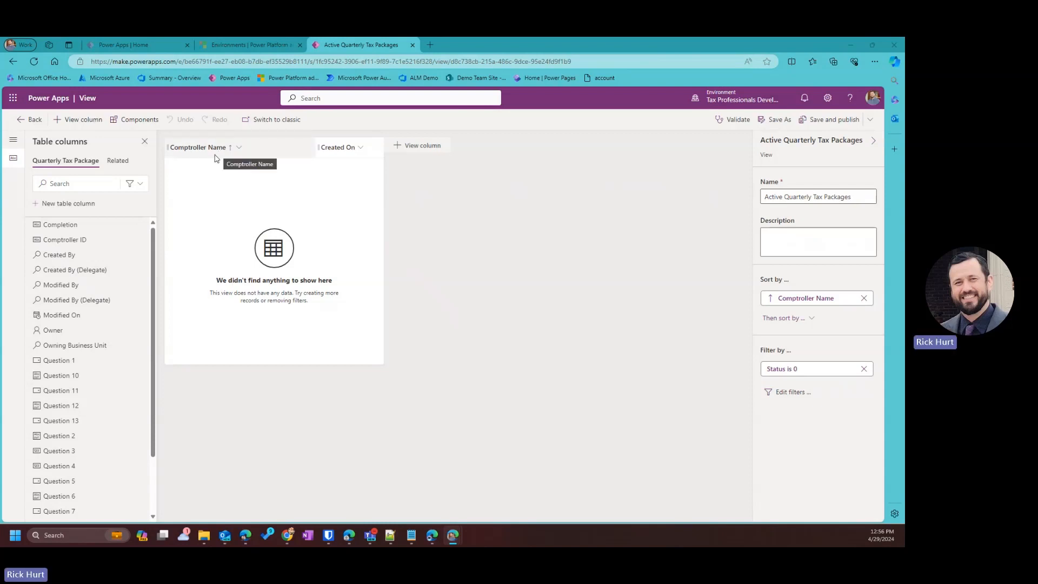
Add the Completion column to the view and remove the Created On column.
{"action": "left_click_drag", "start_coordinate": [61, 224], "coordinate": [323, 146]}
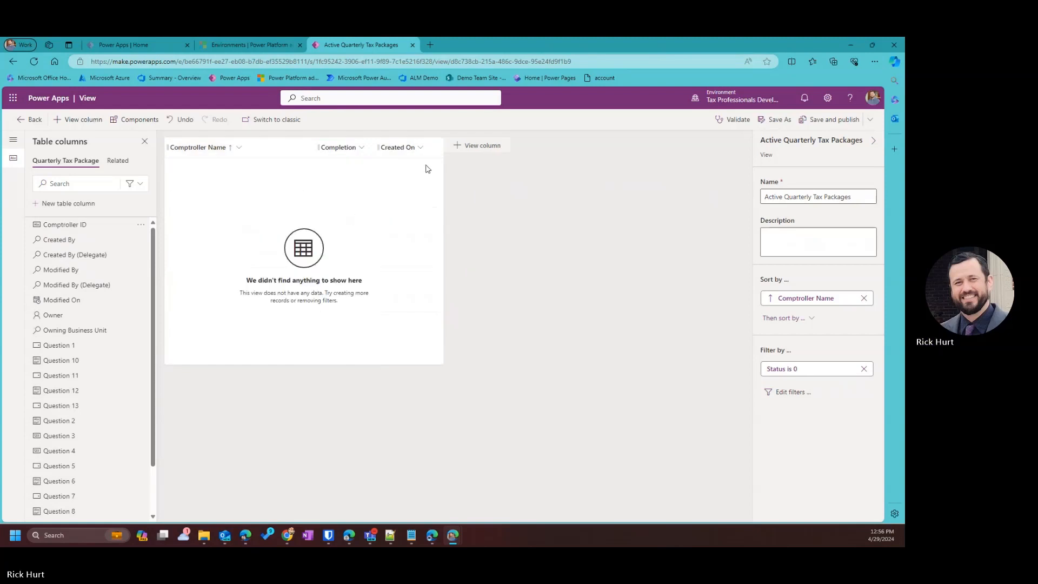
{"action": "left_click", "coordinate": [420, 147]}
{"action": "left_click", "coordinate": [416, 308]}
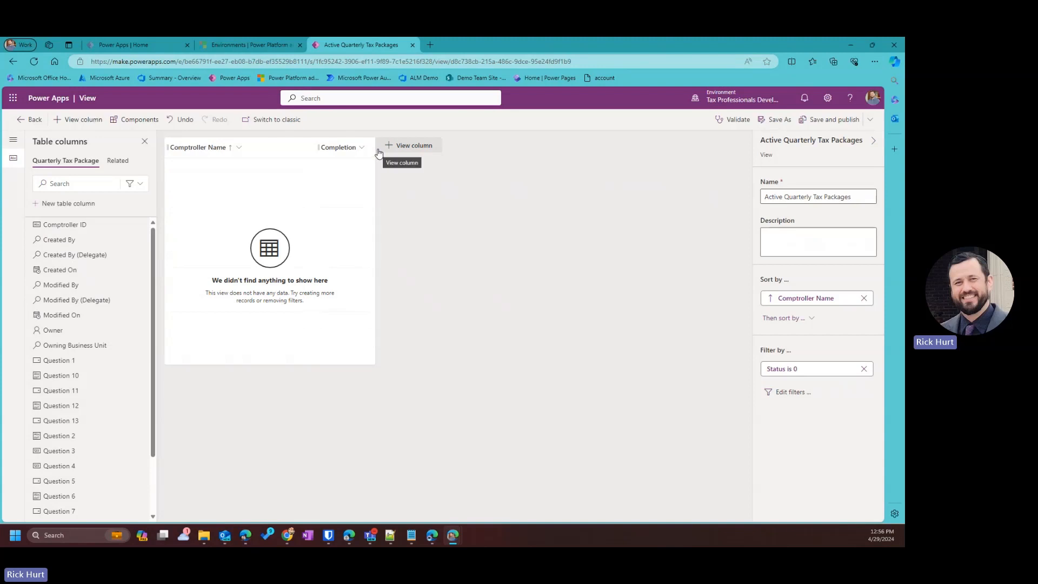
Add the Status column after Completion, then remove it from the view again.
{"action": "scroll", "coordinate": [68, 468], "scroll_direction": "down", "scroll_amount": 2}
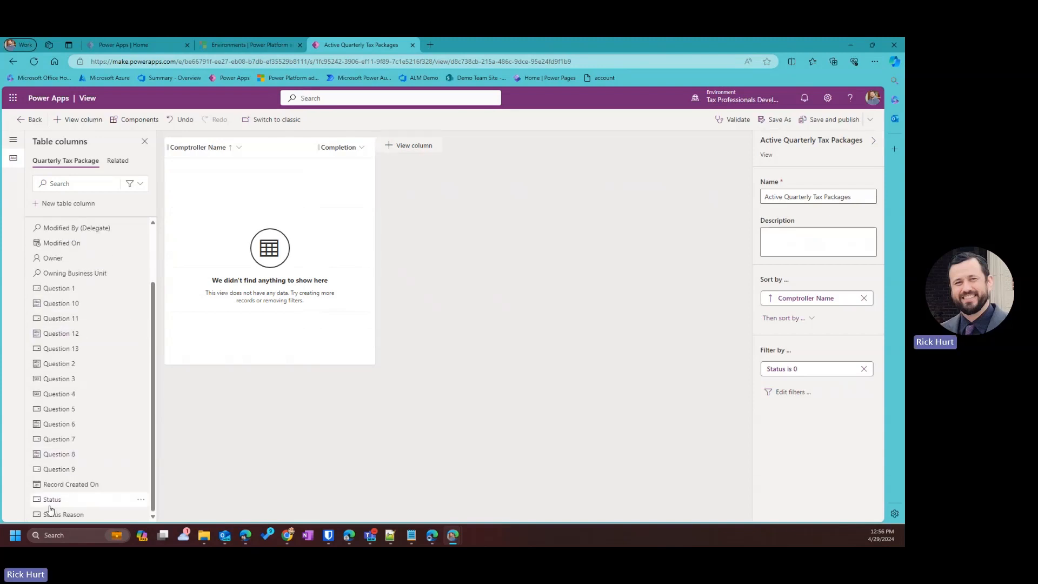
{"action": "mouse_move", "coordinate": [50, 503]}
{"action": "left_mouse_down"}
{"action": "mouse_move", "coordinate": [353, 178]}
{"action": "mouse_move", "coordinate": [372, 145]}
{"action": "left_mouse_up"}
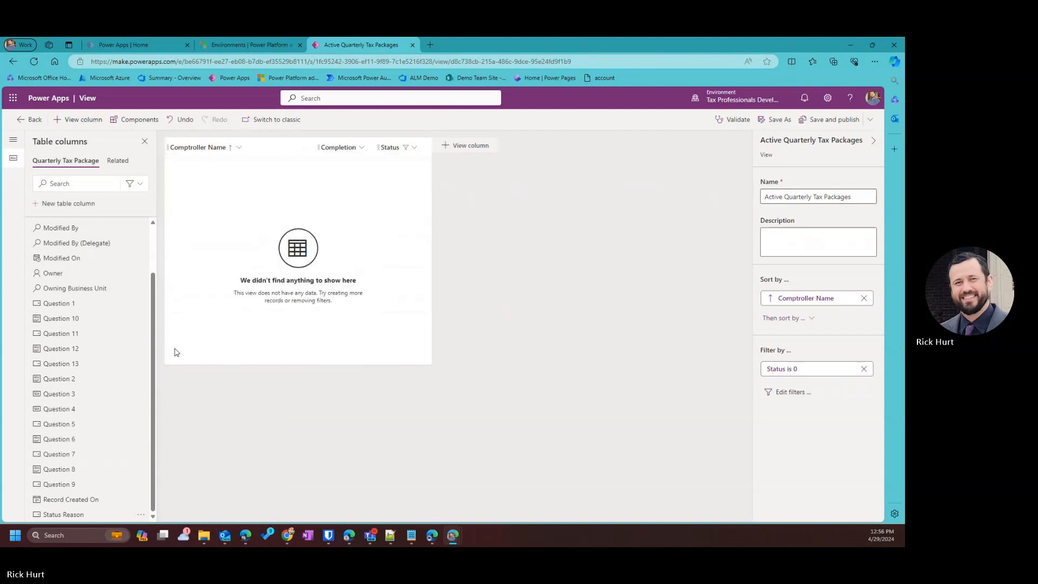
{"action": "left_click", "coordinate": [415, 148]}
{"action": "left_click", "coordinate": [415, 149]}
{"action": "left_click", "coordinate": [416, 149]}
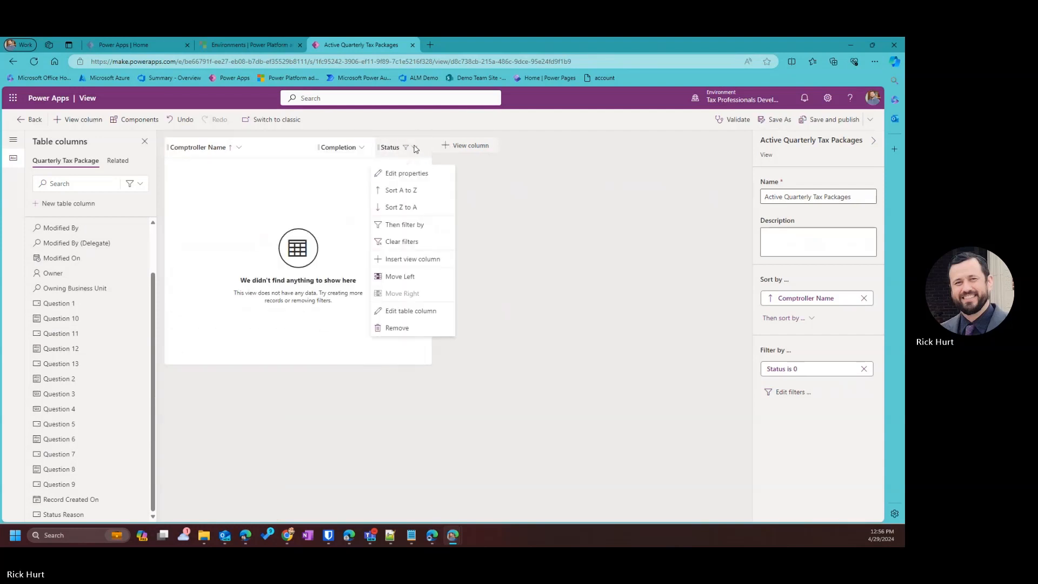
{"action": "left_click", "coordinate": [404, 147]}
{"action": "left_click", "coordinate": [402, 146]}
{"action": "mouse_move", "coordinate": [63, 516]}
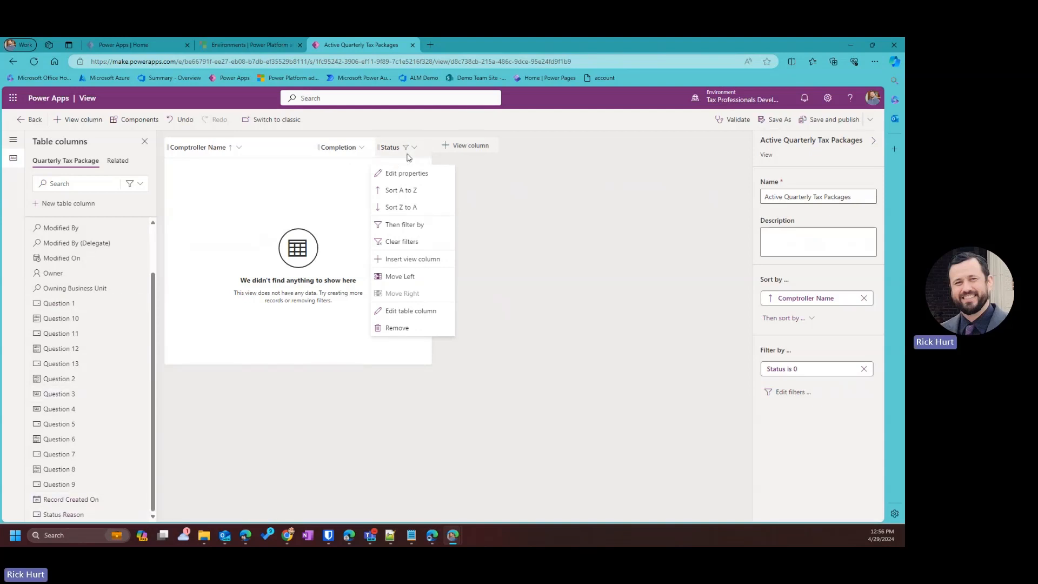
{"action": "left_click", "coordinate": [397, 328]}
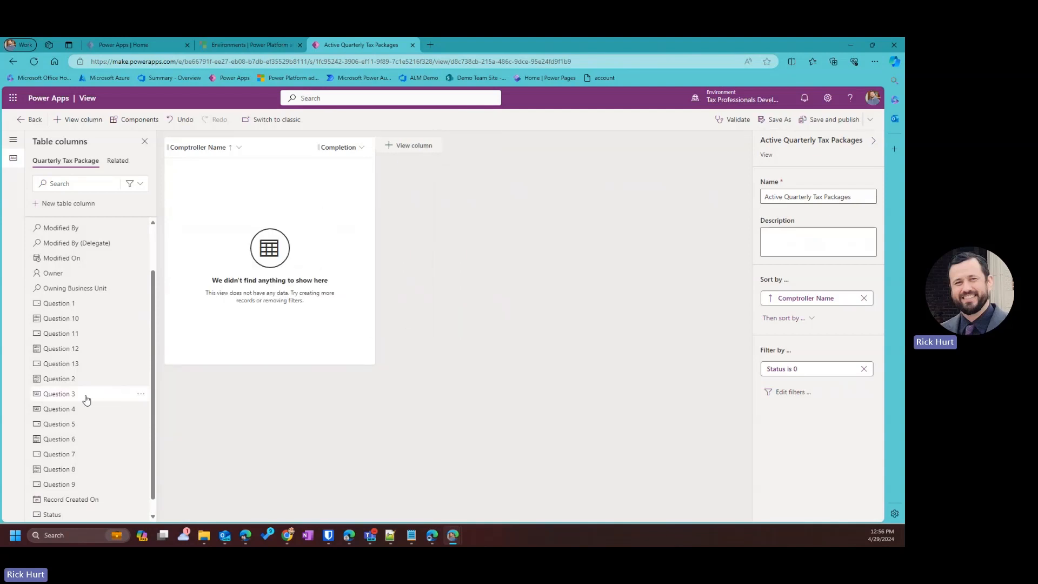
Add columns Question 1 through Question 7 to the view after Completion.
{"action": "scroll", "coordinate": [83, 399], "scroll_direction": "down", "scroll_amount": 1}
{"action": "left_click_drag", "start_coordinate": [84, 289], "coordinate": [373, 146]}
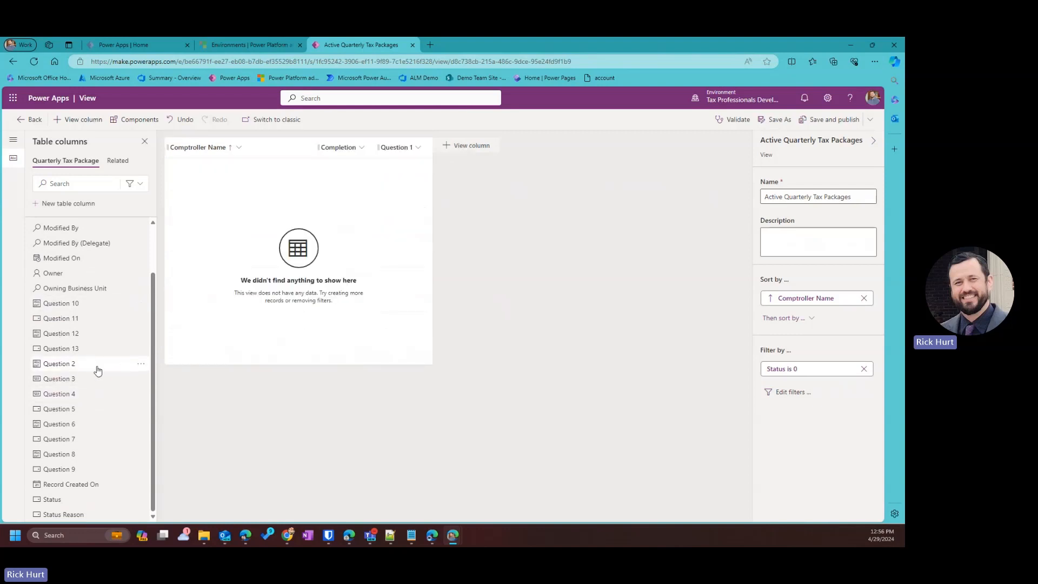
{"action": "left_click_drag", "start_coordinate": [81, 364], "coordinate": [424, 147]}
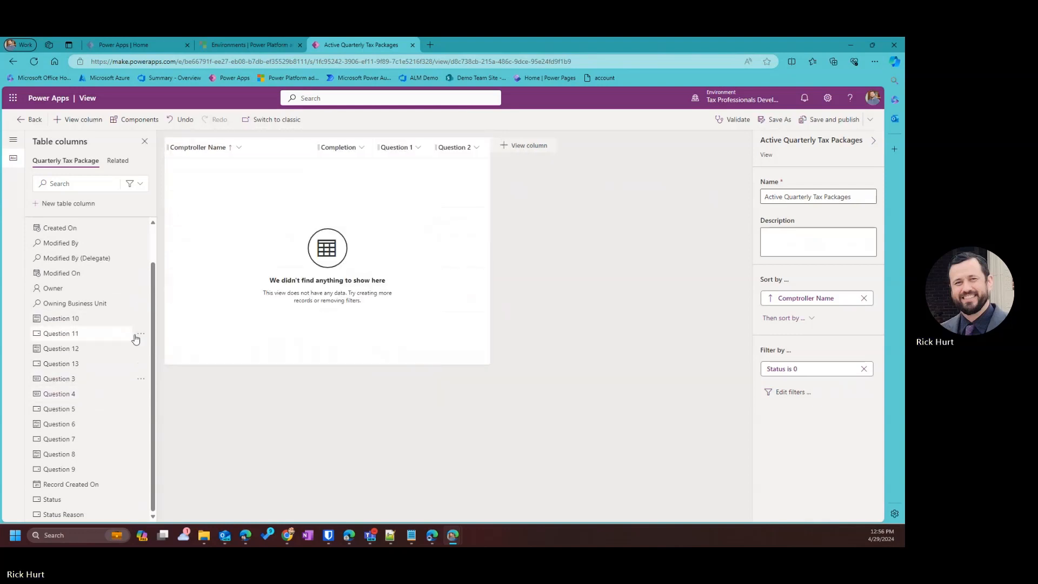
{"action": "left_click_drag", "start_coordinate": [65, 385], "coordinate": [470, 143]}
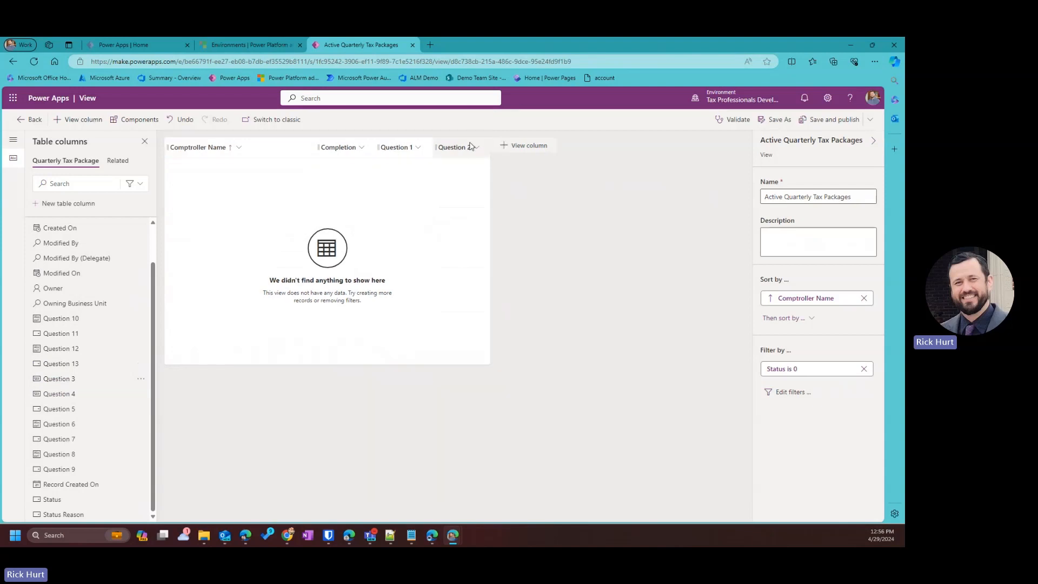
{"action": "left_click_drag", "start_coordinate": [68, 395], "coordinate": [534, 148]}
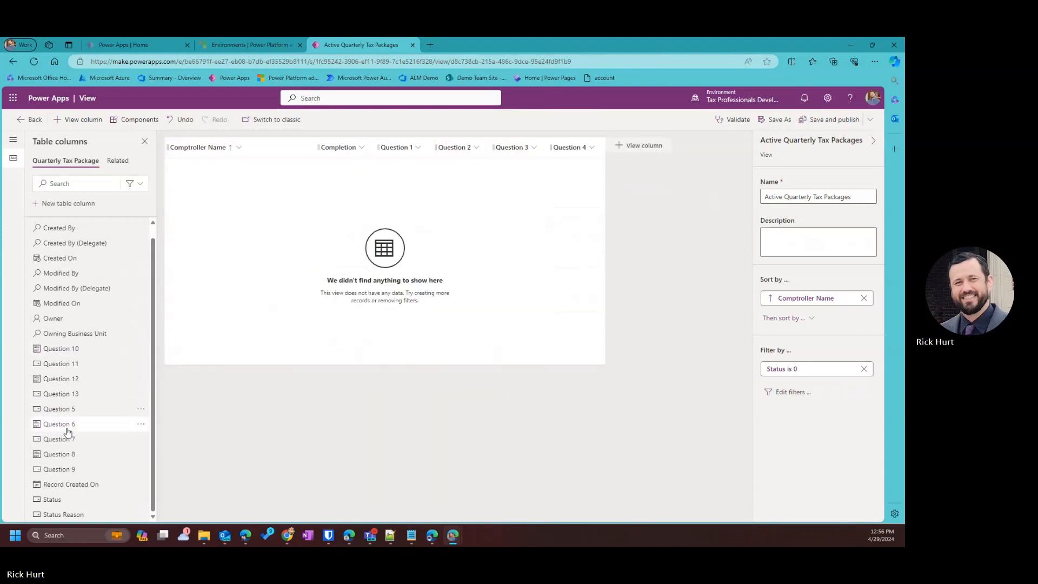
{"action": "left_click_drag", "start_coordinate": [62, 409], "coordinate": [601, 143]}
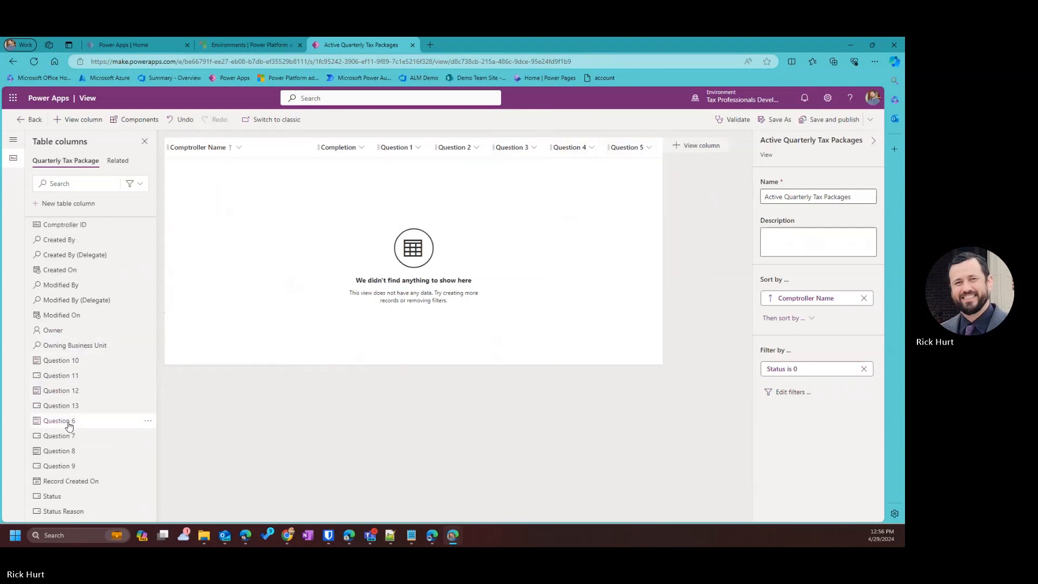
{"action": "left_click_drag", "start_coordinate": [64, 423], "coordinate": [673, 146]}
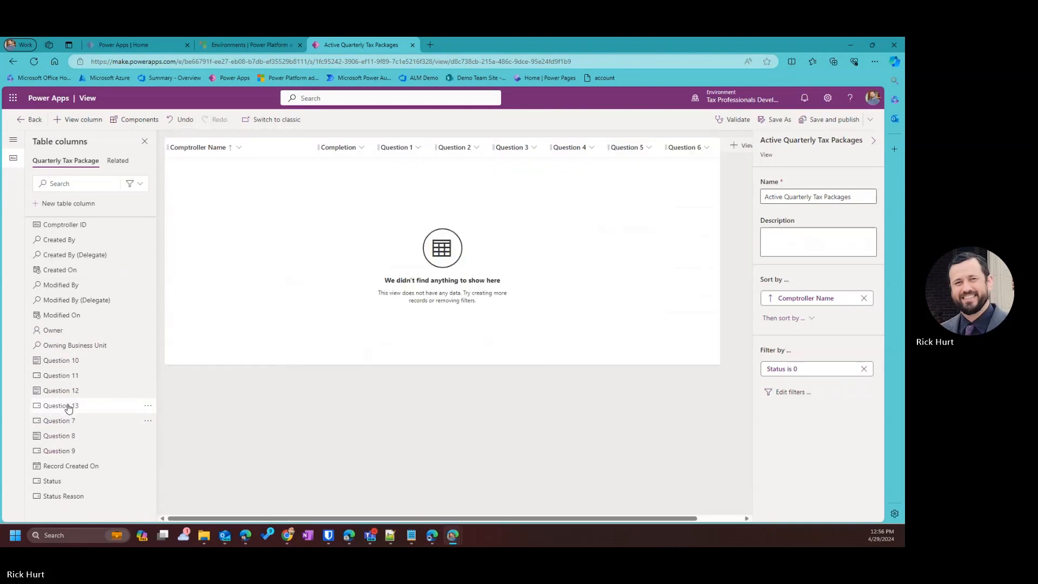
{"action": "left_click_drag", "start_coordinate": [76, 423], "coordinate": [715, 145]}
{"action": "left_click_drag", "start_coordinate": [433, 519], "coordinate": [525, 519]}
Add columns Question 8 through Question 13 at the end of the view.
{"action": "left_click_drag", "start_coordinate": [64, 427], "coordinate": [659, 145]}
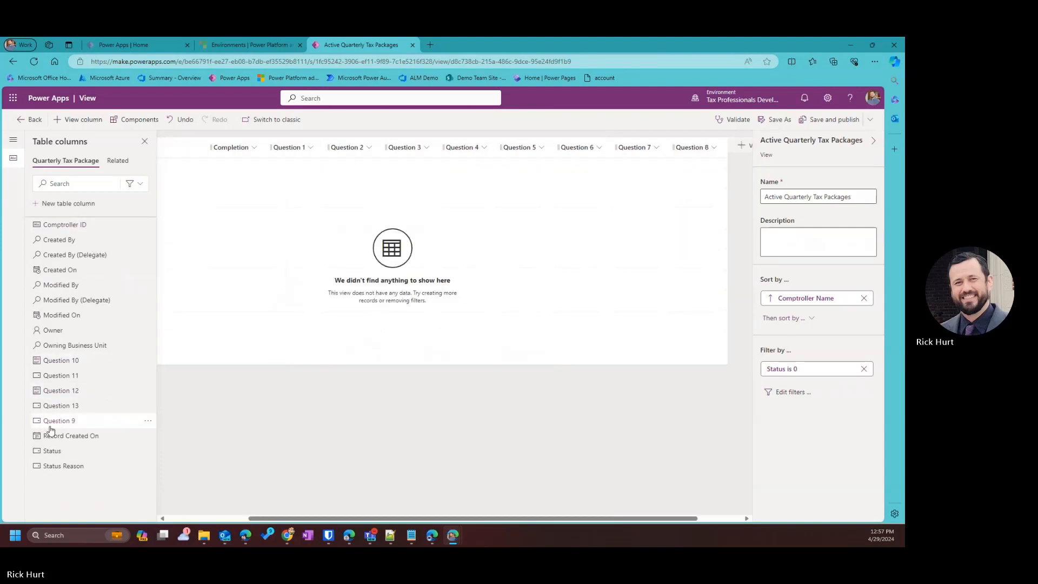
{"action": "left_click_drag", "start_coordinate": [54, 421], "coordinate": [717, 145]}
{"action": "mouse_move", "coordinate": [92, 363]}
{"action": "left_mouse_down"}
{"action": "mouse_move", "coordinate": [781, 216]}
{"action": "mouse_move", "coordinate": [754, 147]}
{"action": "left_mouse_up"}
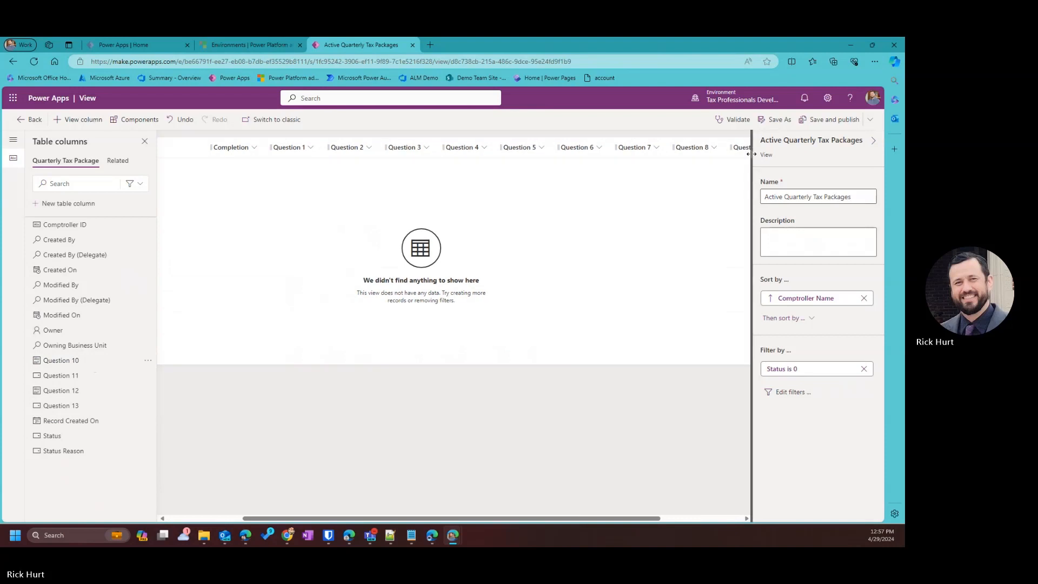
{"action": "left_click_drag", "start_coordinate": [501, 520], "coordinate": [620, 521]}
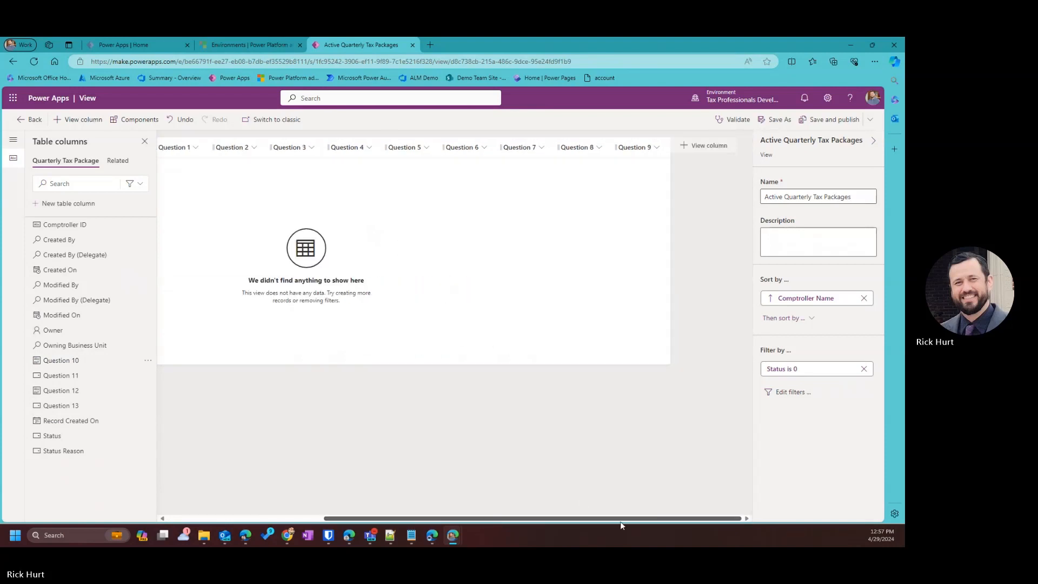
{"action": "left_click_drag", "start_coordinate": [87, 364], "coordinate": [657, 138]}
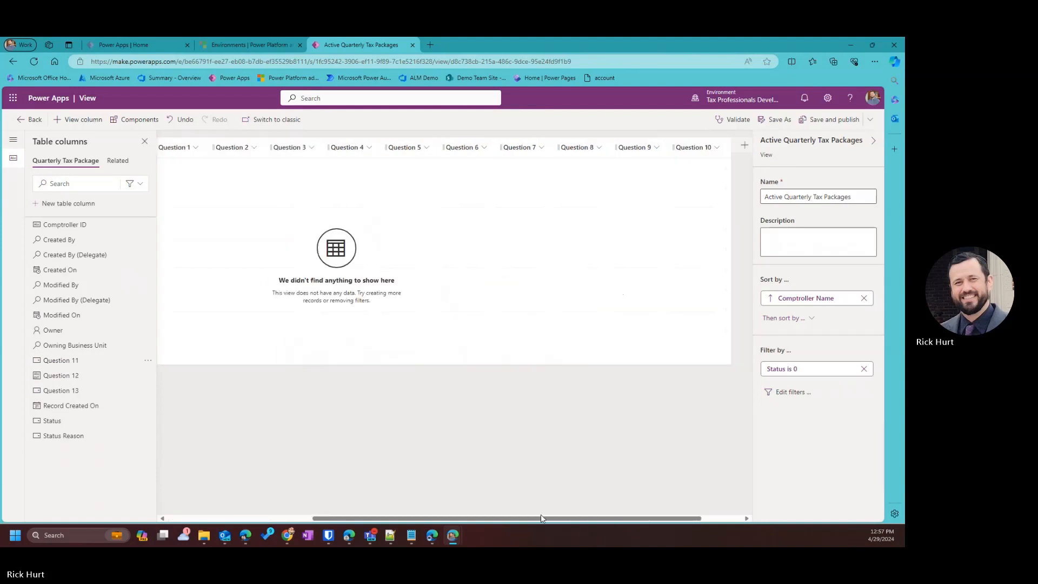
{"action": "left_click_drag", "start_coordinate": [540, 518], "coordinate": [655, 522]}
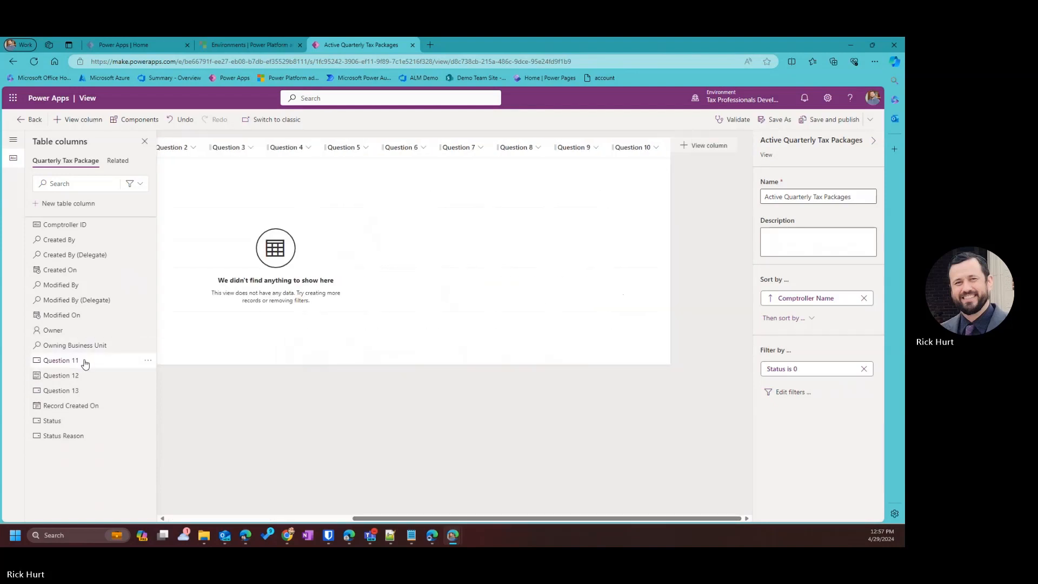
{"action": "left_click_drag", "start_coordinate": [84, 363], "coordinate": [658, 147]}
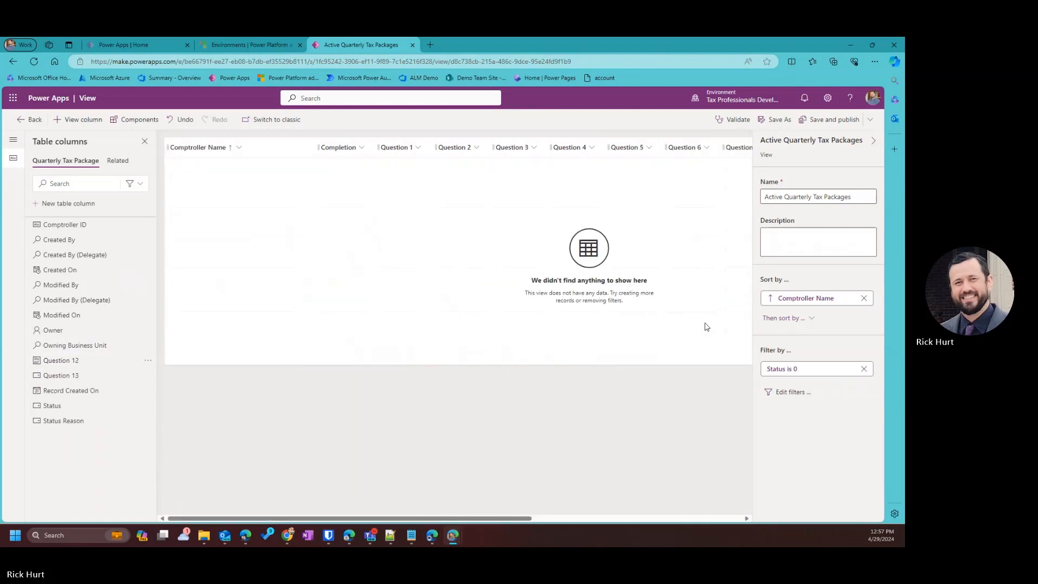
{"action": "left_click_drag", "start_coordinate": [84, 362], "coordinate": [725, 152]}
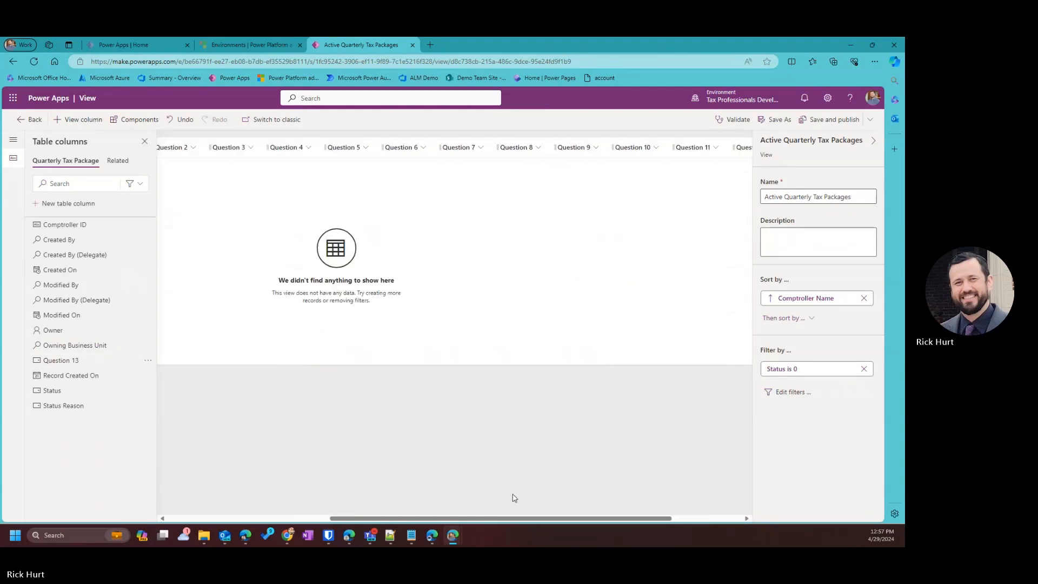
{"action": "left_click_drag", "start_coordinate": [536, 519], "coordinate": [621, 521]}
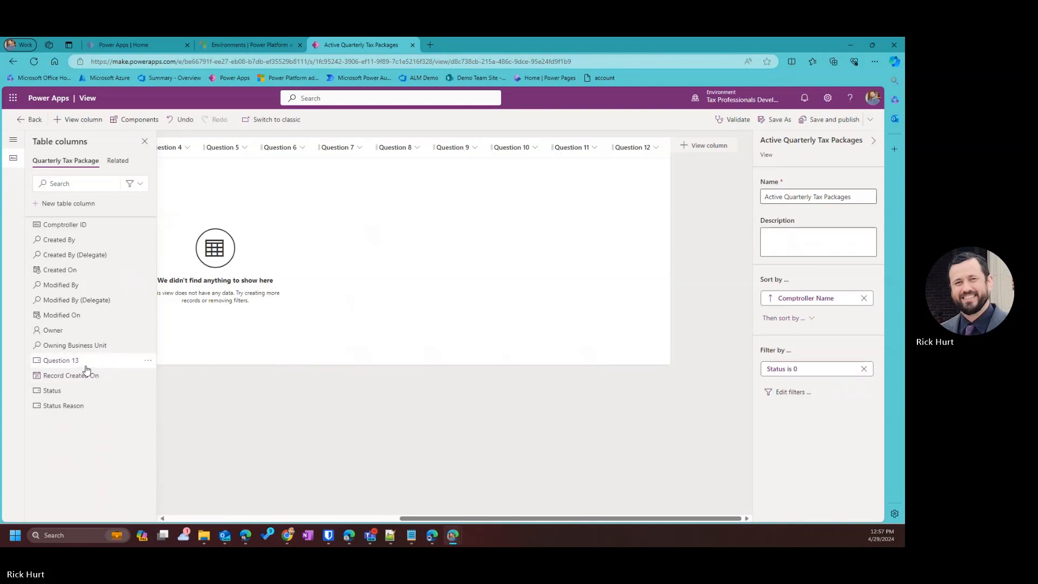
{"action": "left_click_drag", "start_coordinate": [86, 370], "coordinate": [663, 146]}
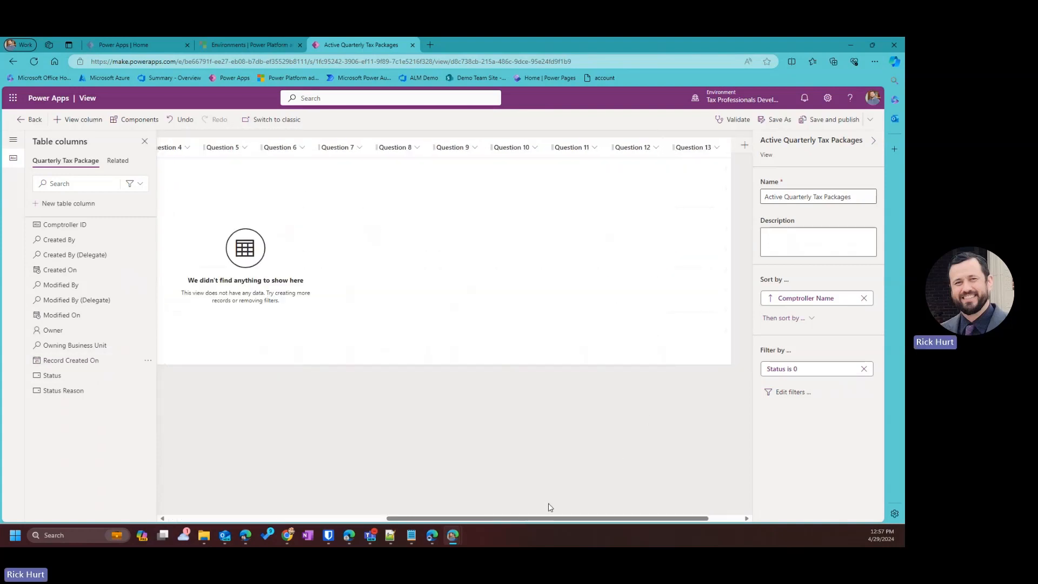
{"action": "left_click_drag", "start_coordinate": [565, 520], "coordinate": [263, 436]}
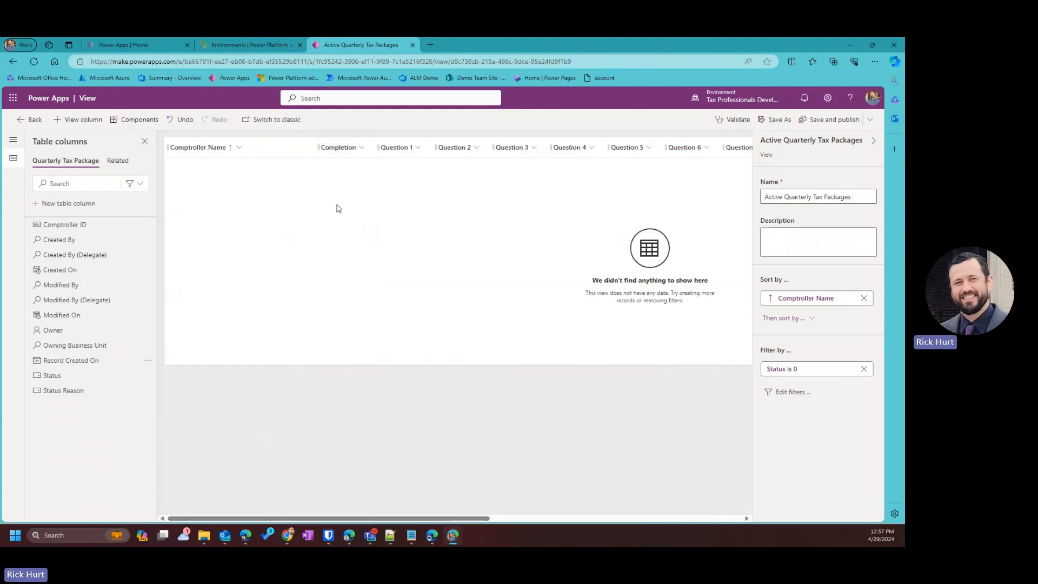
Save and publish the Active Quarterly Tax Packages view, then show the Comptrollers table's forms.
{"action": "left_click", "coordinate": [839, 121]}
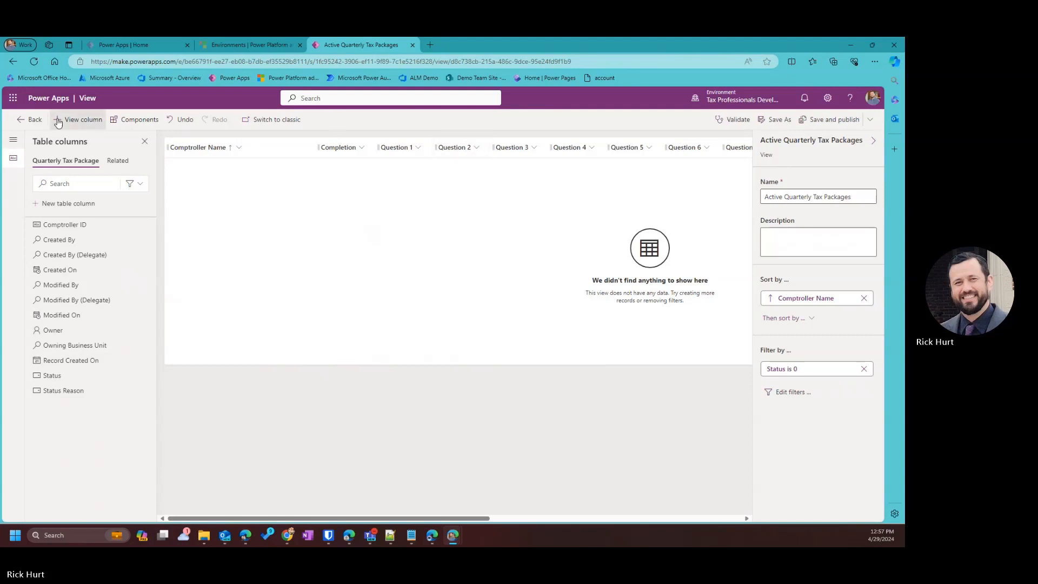
{"action": "left_click", "coordinate": [29, 122]}
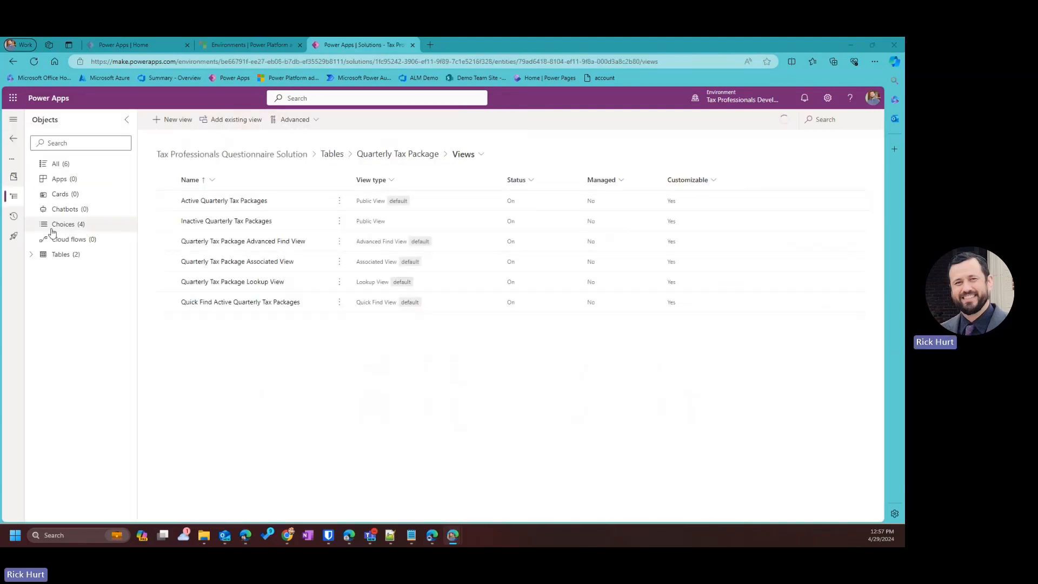
{"action": "left_click", "coordinate": [61, 255]}
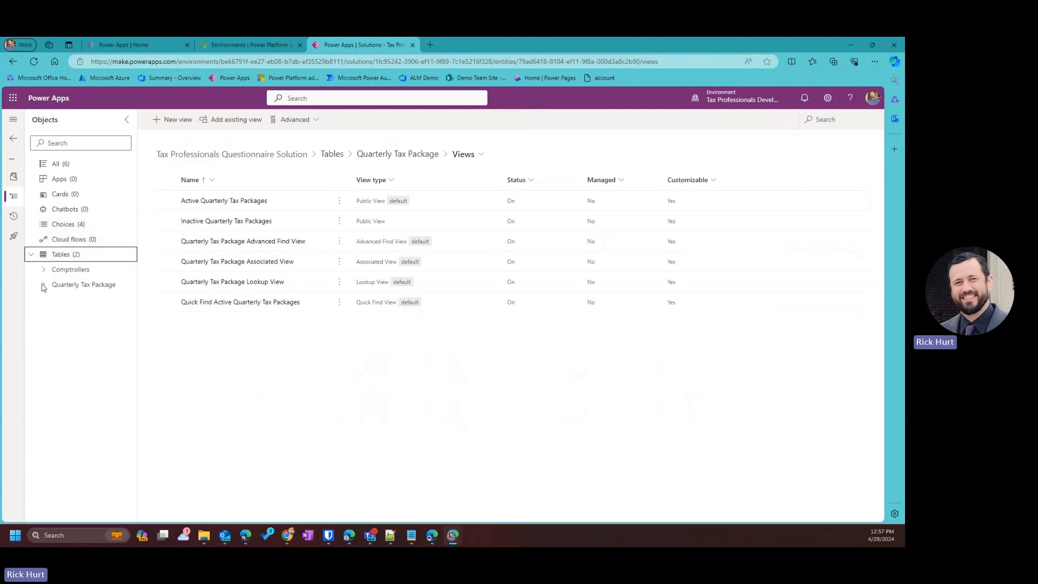
{"action": "left_click", "coordinate": [43, 269]}
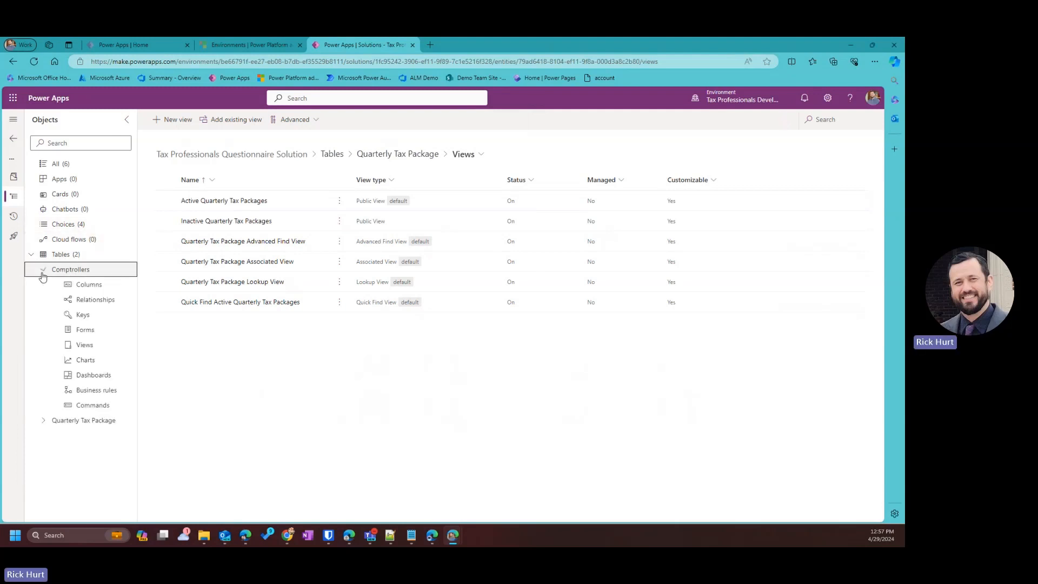
{"action": "left_click", "coordinate": [91, 331]}
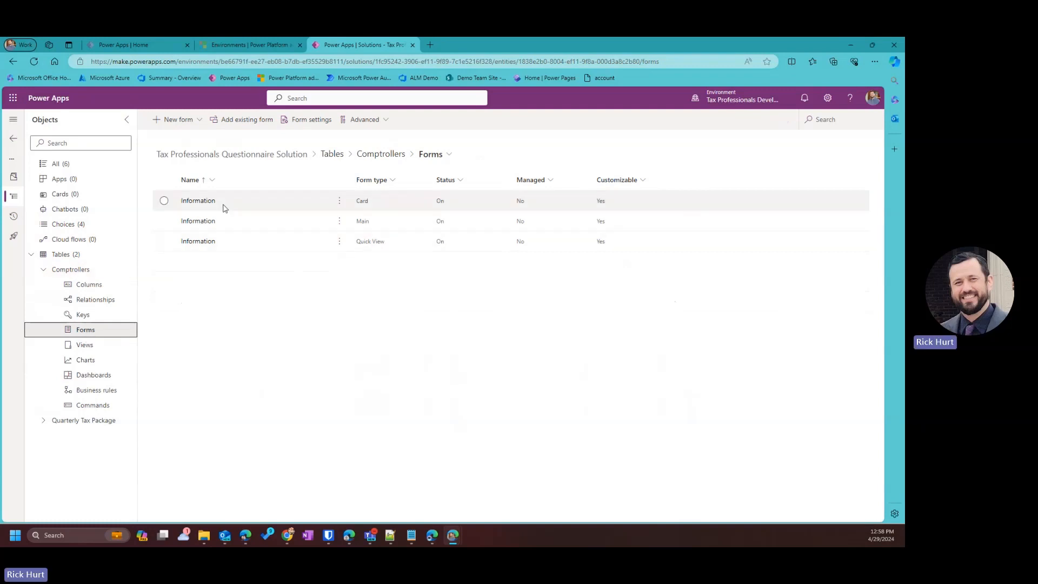
Open the Comptrollers main Information form and move the Owner field into the header.
{"action": "left_click", "coordinate": [163, 220]}
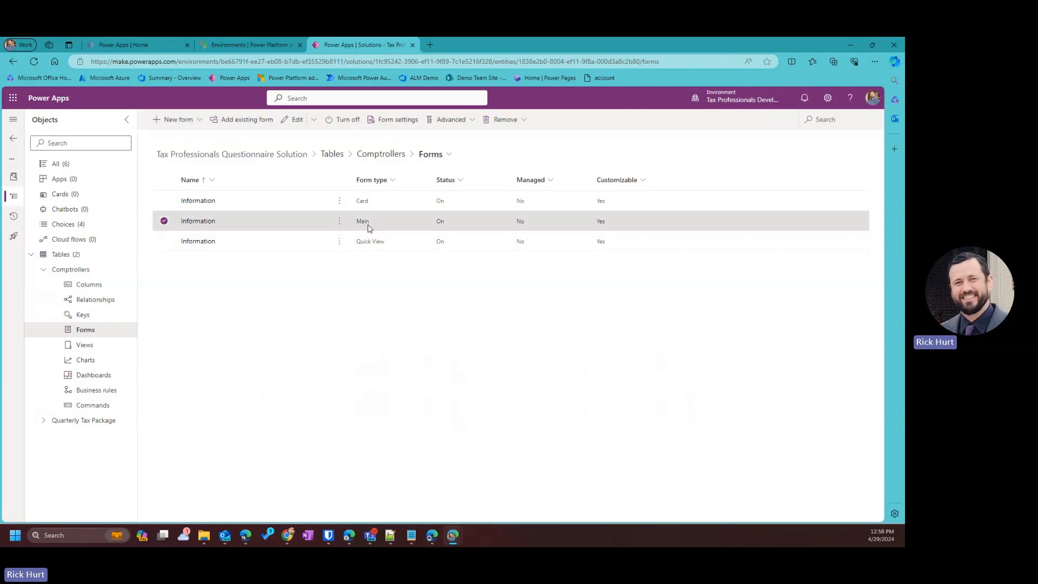
{"action": "left_click", "coordinate": [289, 122]}
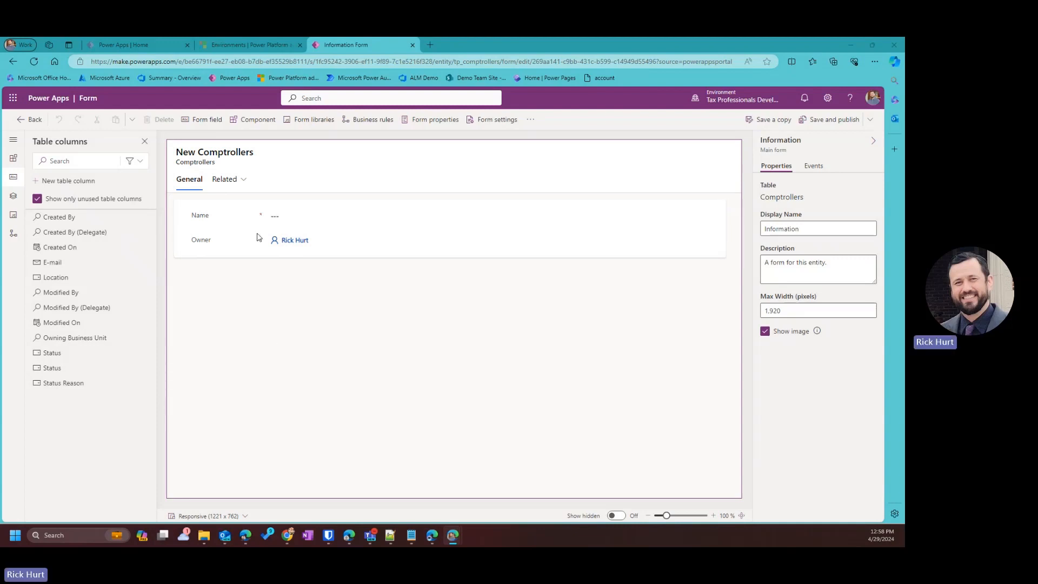
{"action": "left_click_drag", "start_coordinate": [224, 245], "coordinate": [669, 147]}
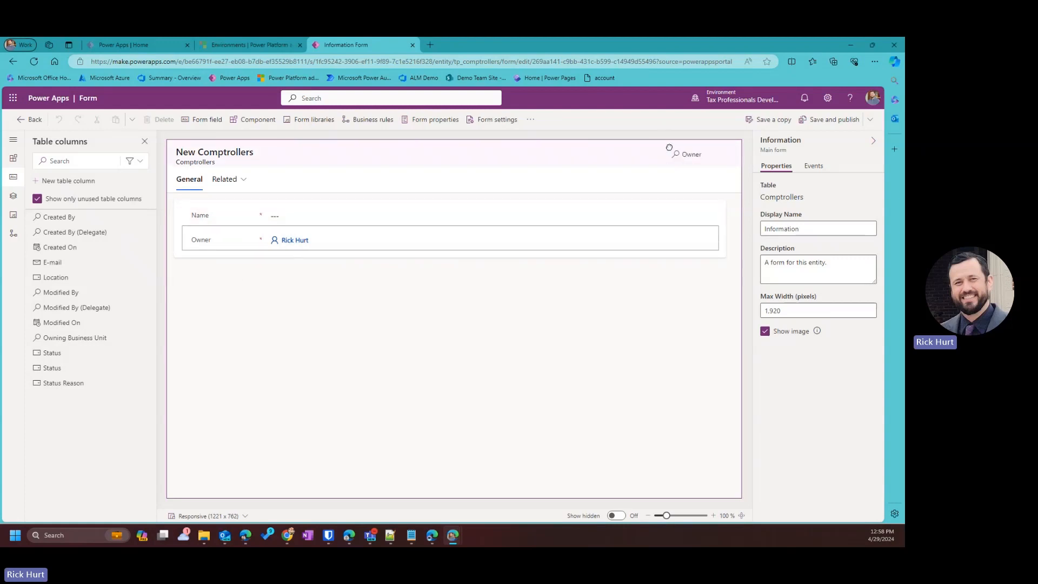
{"action": "left_click_drag", "start_coordinate": [669, 147], "coordinate": [670, 148]}
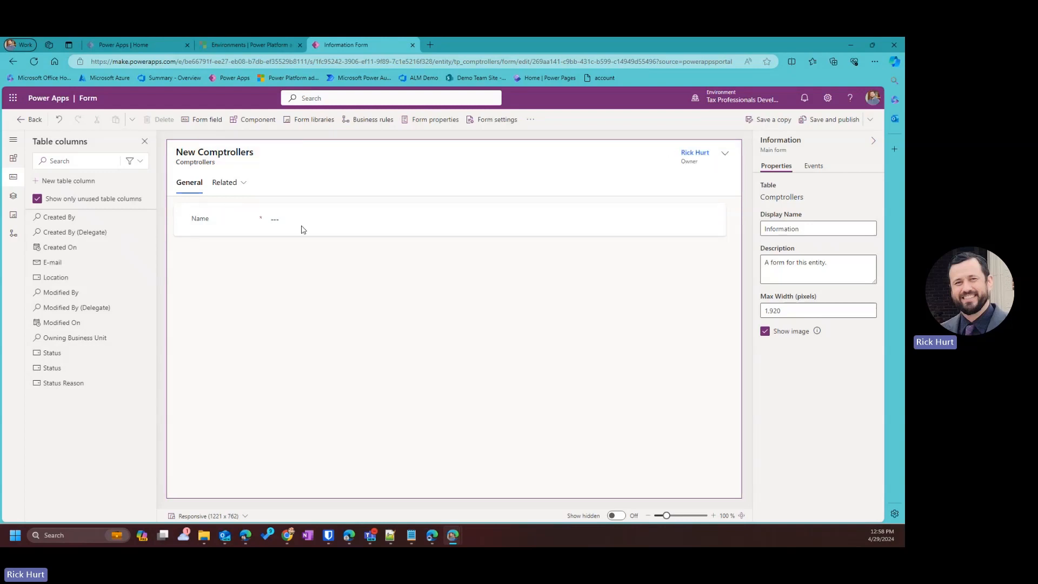
Add E-mail, Location and Status fields to the form body, then save and publish.
{"action": "left_click_drag", "start_coordinate": [52, 262], "coordinate": [261, 222]}
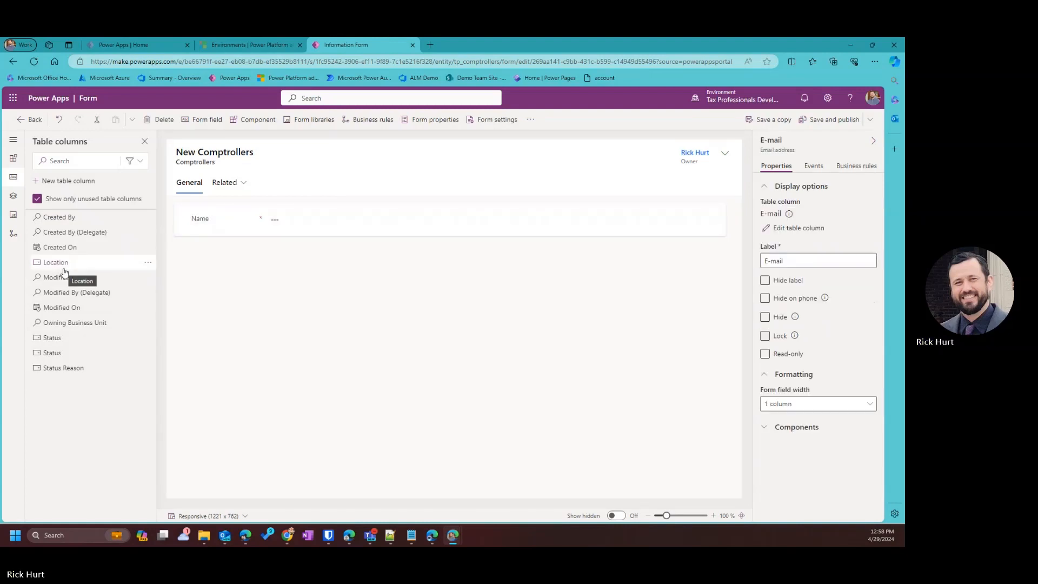
{"action": "left_click_drag", "start_coordinate": [63, 272], "coordinate": [236, 249]}
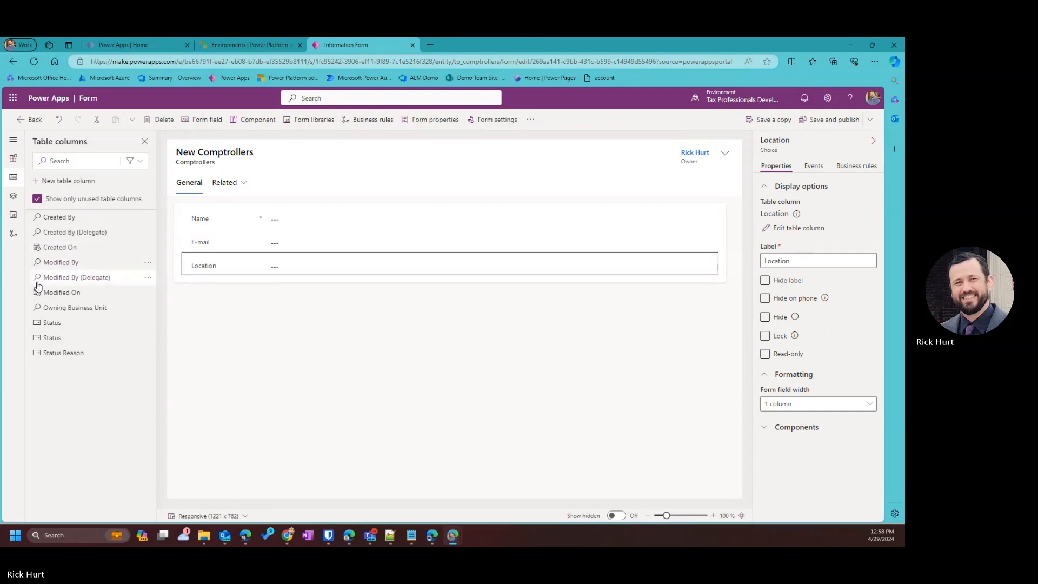
{"action": "mouse_move", "coordinate": [46, 324]}
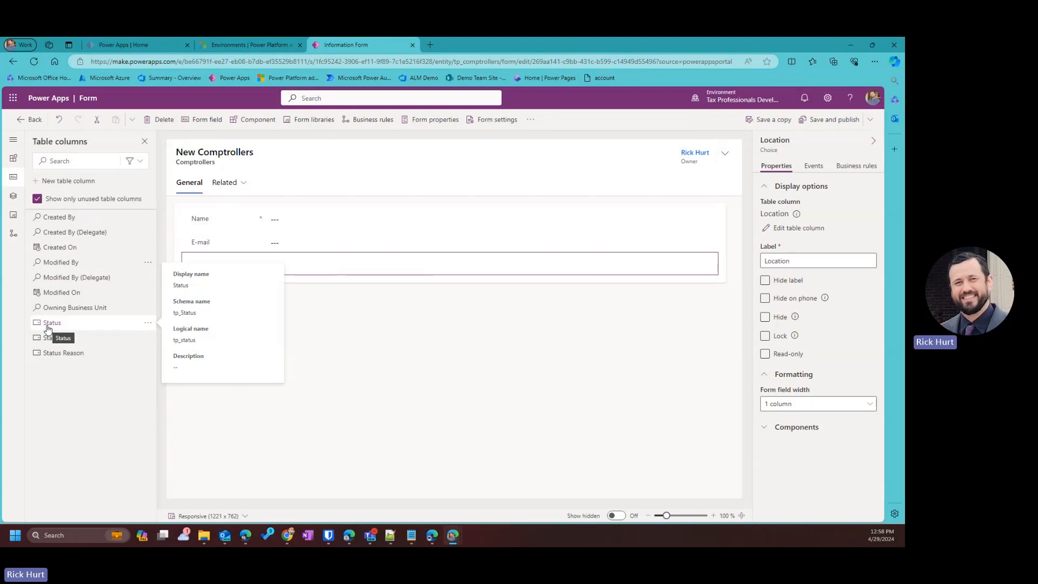
{"action": "left_click_drag", "start_coordinate": [46, 329], "coordinate": [206, 273]}
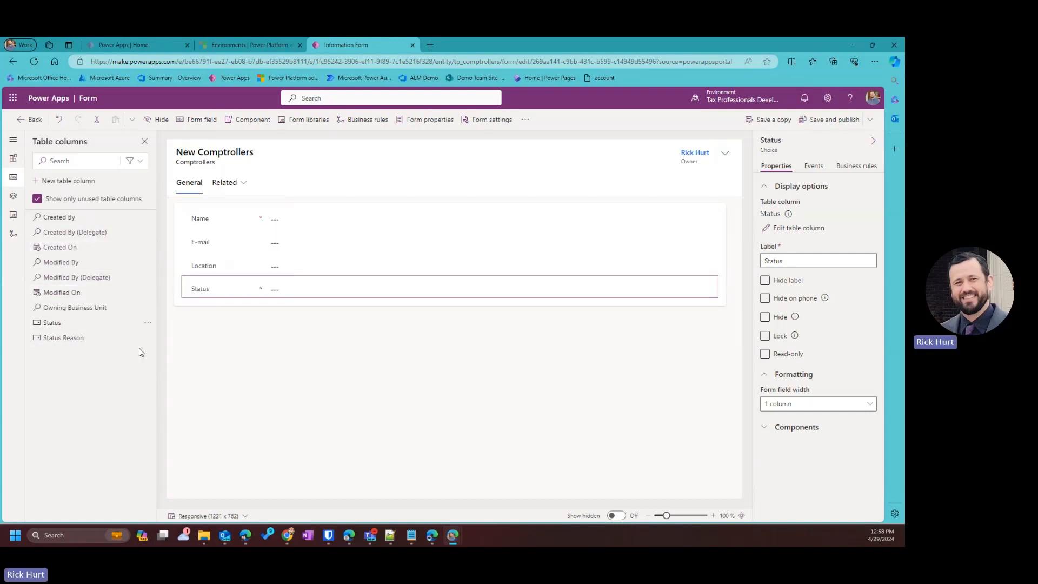
{"action": "left_click", "coordinate": [837, 124]}
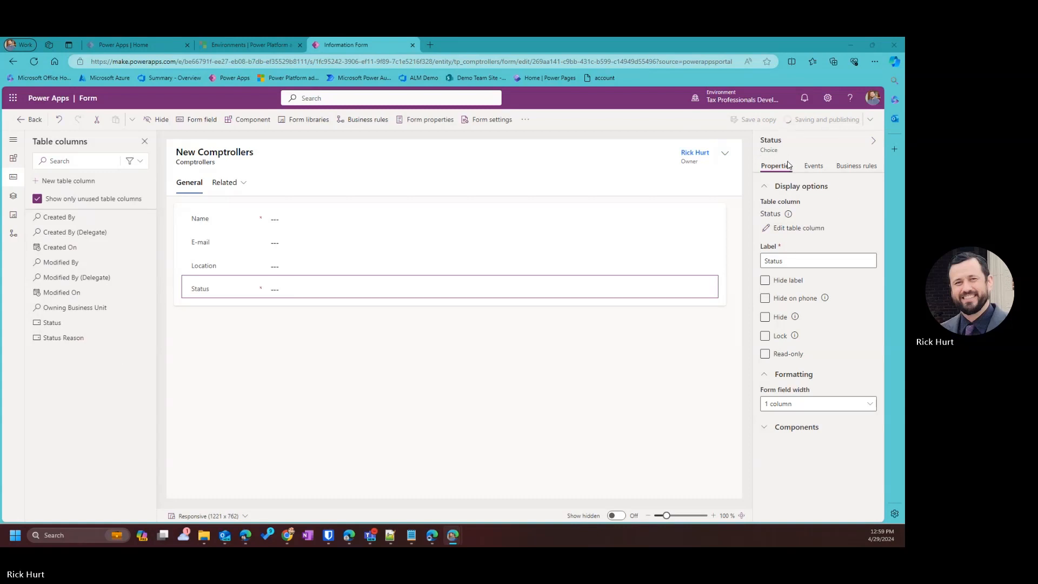
Open the Quarterly Tax Package table's Main Information form in the form designer.
{"action": "left_click", "coordinate": [34, 120]}
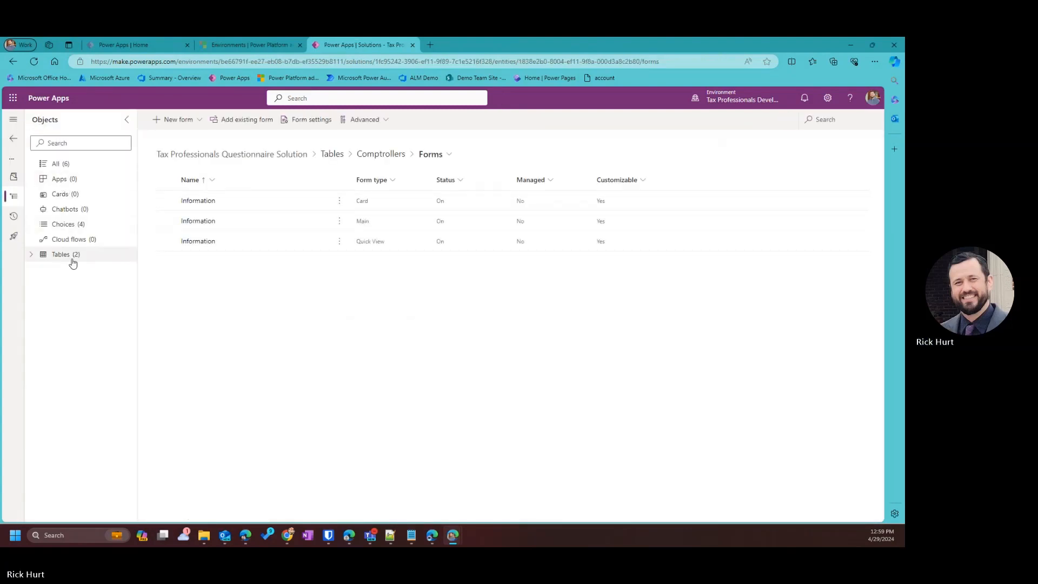
{"action": "left_click", "coordinate": [31, 255]}
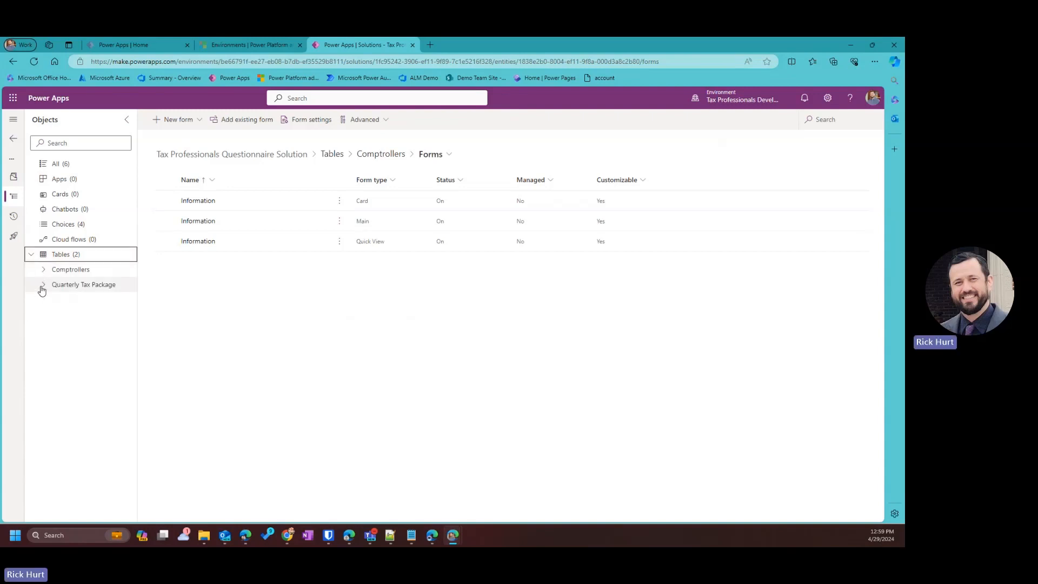
{"action": "left_click", "coordinate": [43, 284]}
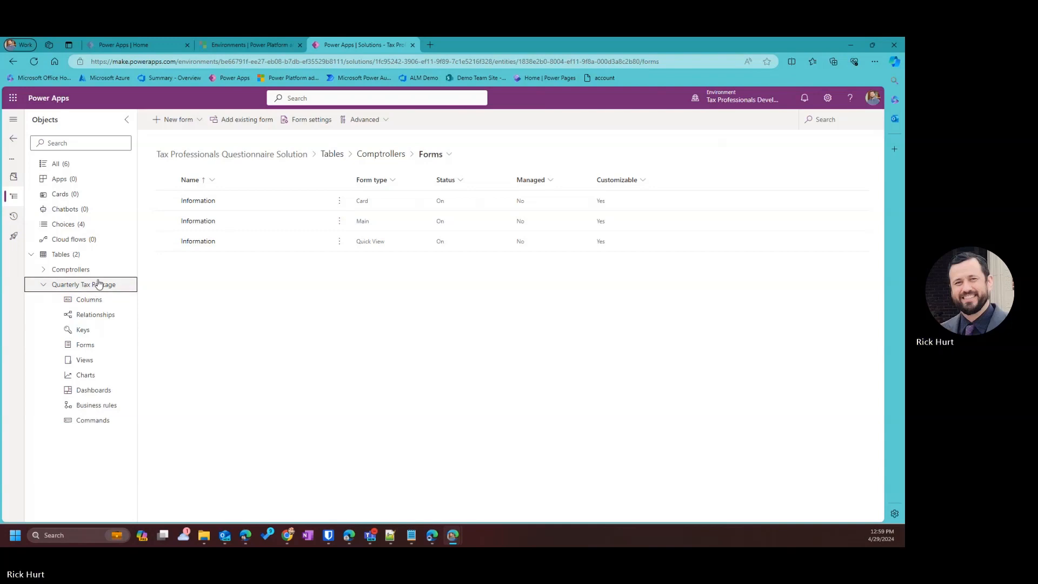
{"action": "left_click", "coordinate": [86, 347]}
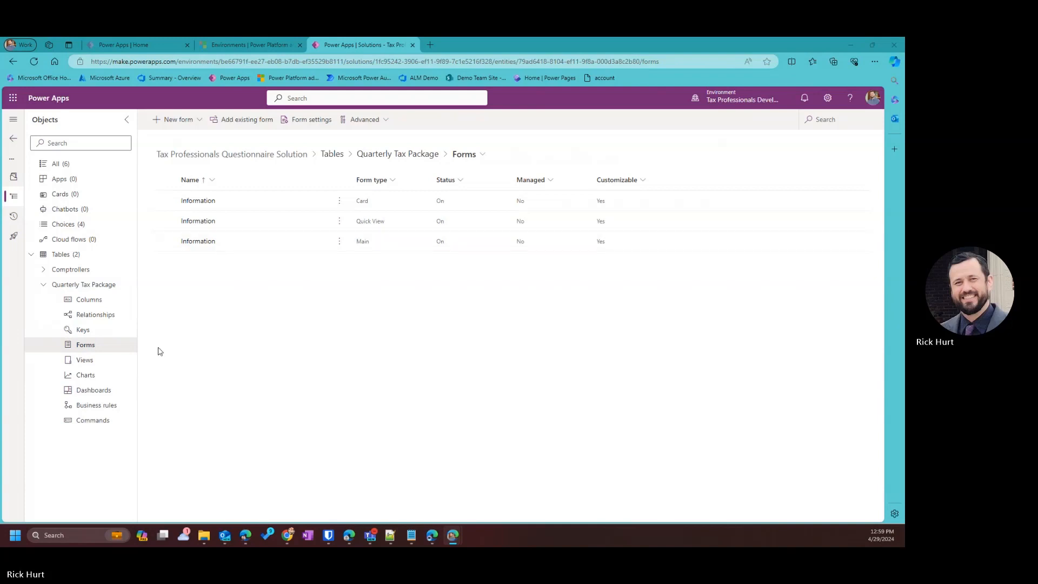
{"action": "left_click", "coordinate": [339, 241]}
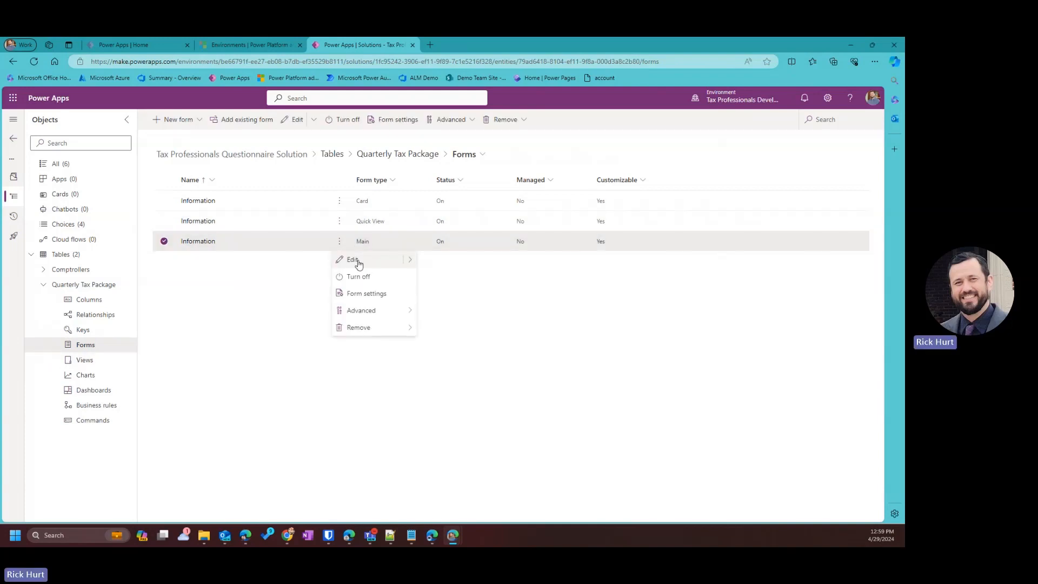
{"action": "left_click", "coordinate": [354, 262]}
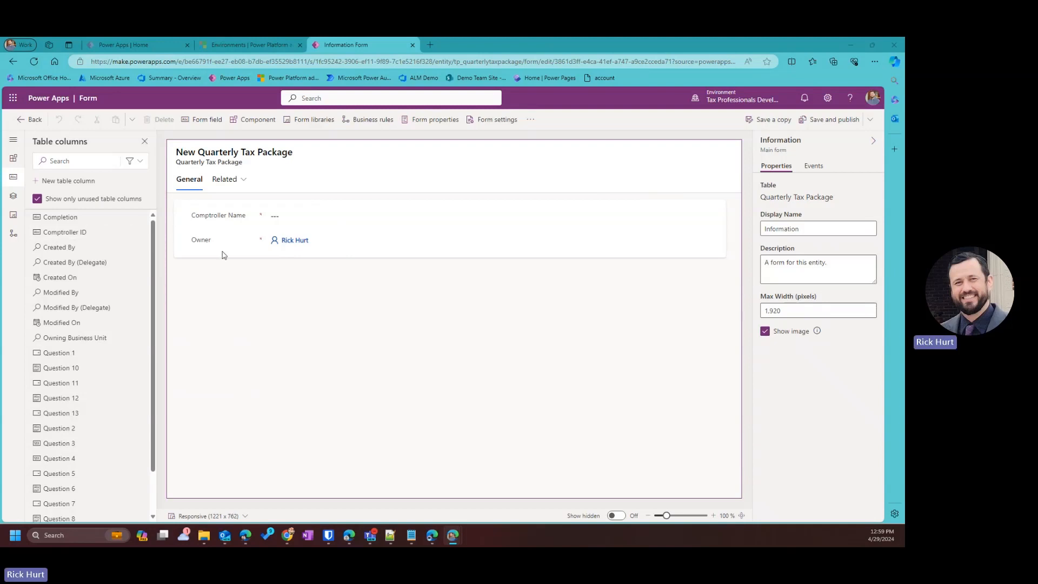
Move the Owner field into the Quarterly Tax Package form header, leaving Comptroller Name in the body.
{"action": "left_click_drag", "start_coordinate": [289, 242], "coordinate": [697, 146]}
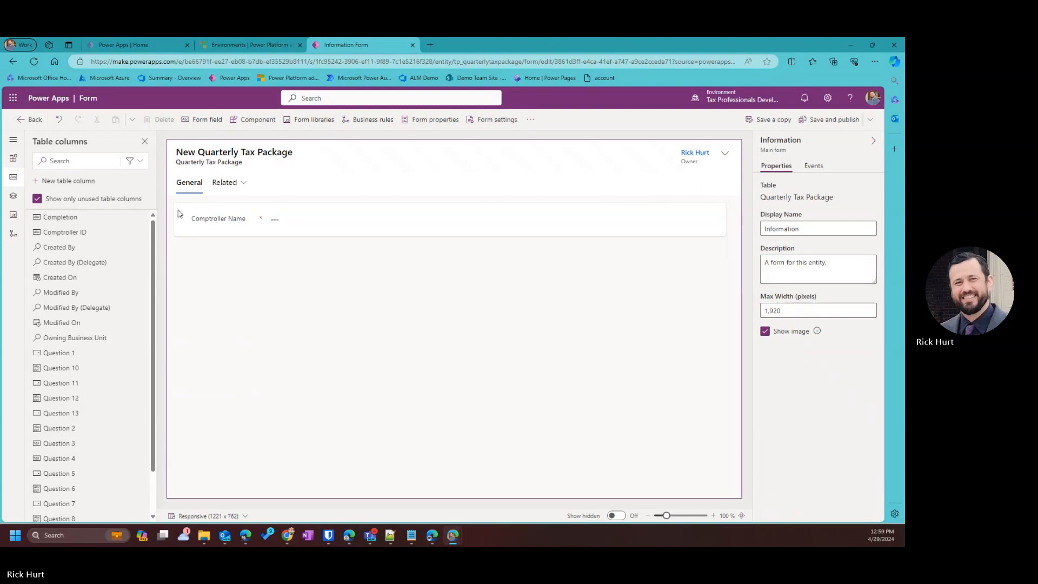
{"action": "left_click", "coordinate": [310, 225]}
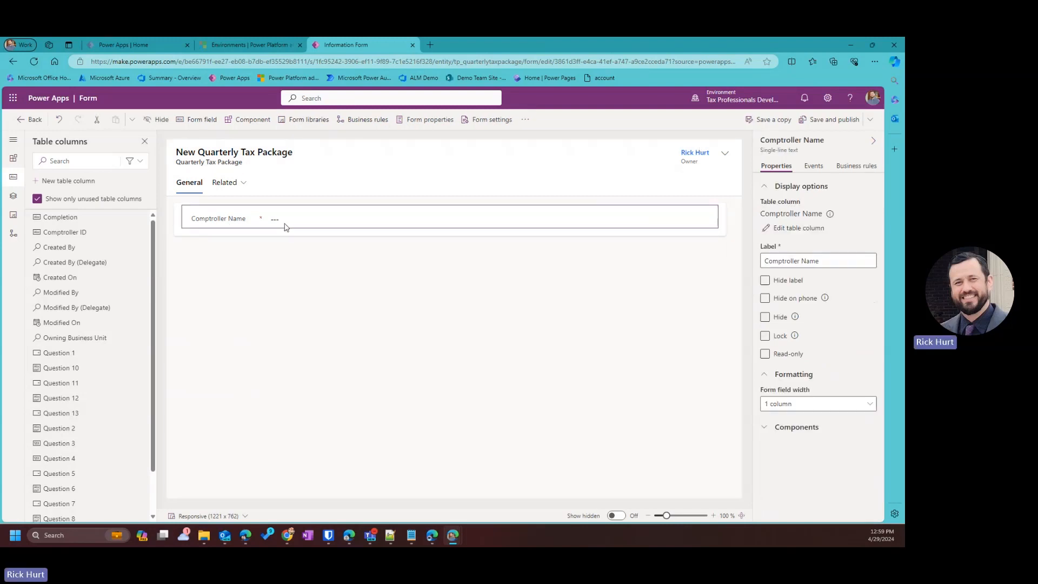
{"action": "right_click", "coordinate": [453, 219]}
{"action": "left_click", "coordinate": [400, 228]}
{"action": "right_click", "coordinate": [398, 223]}
{"action": "left_click", "coordinate": [358, 222]}
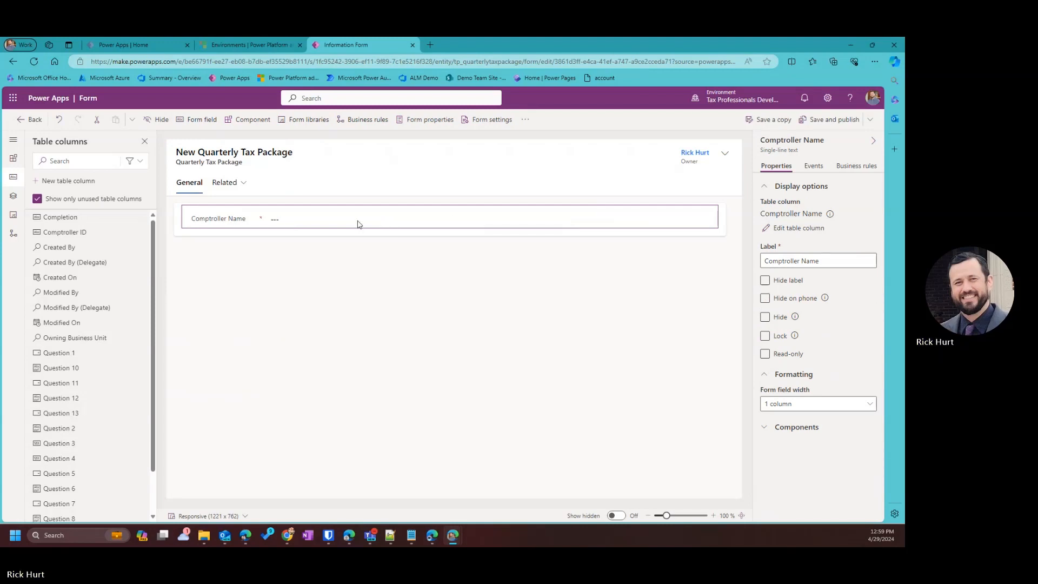
{"action": "left_click_drag", "start_coordinate": [358, 222], "coordinate": [410, 229]}
{"action": "right_click", "coordinate": [398, 222]}
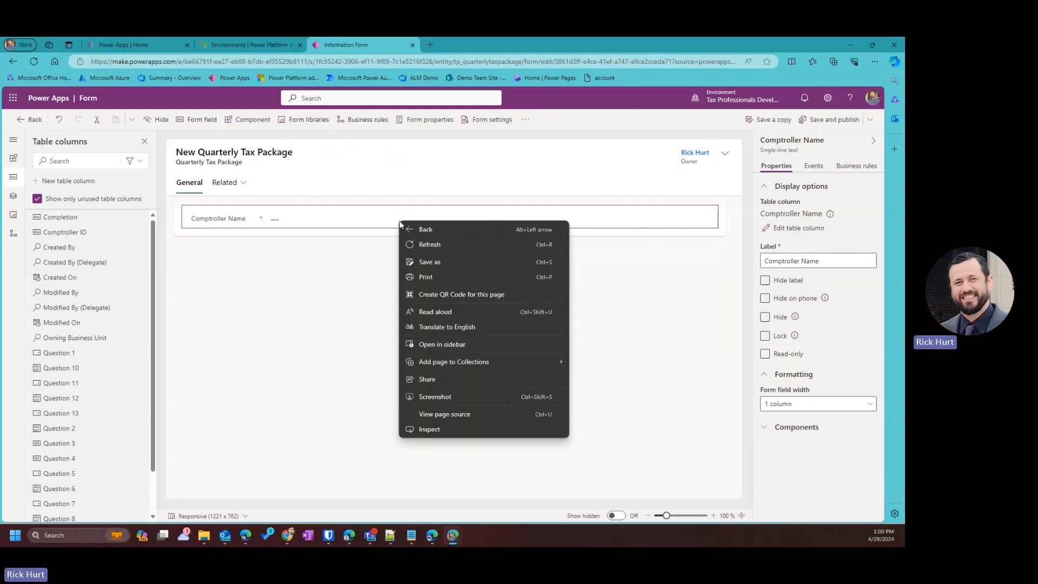
{"action": "left_click", "coordinate": [393, 224]}
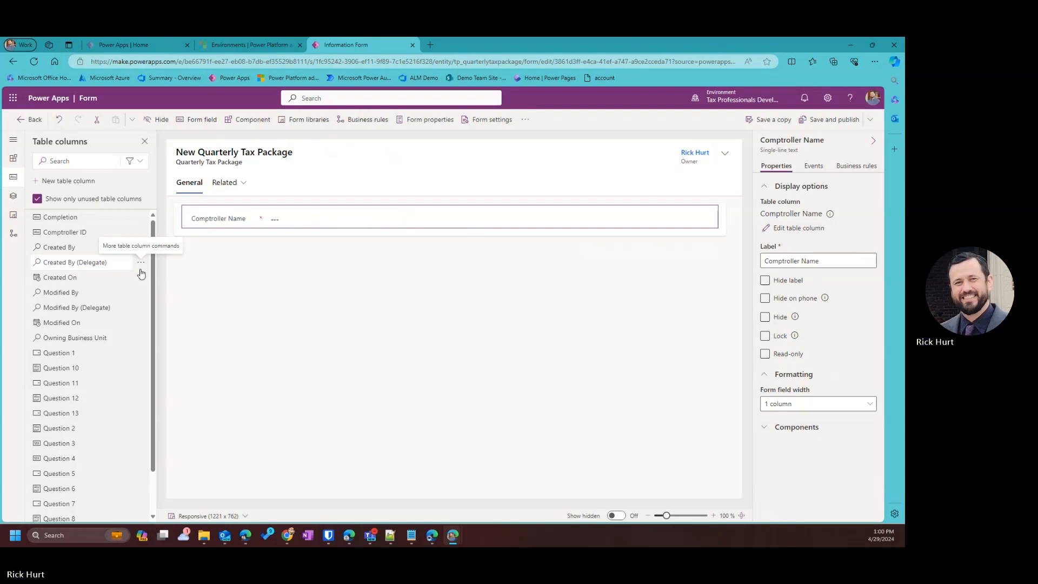
{"action": "mouse_move", "coordinate": [70, 356]}
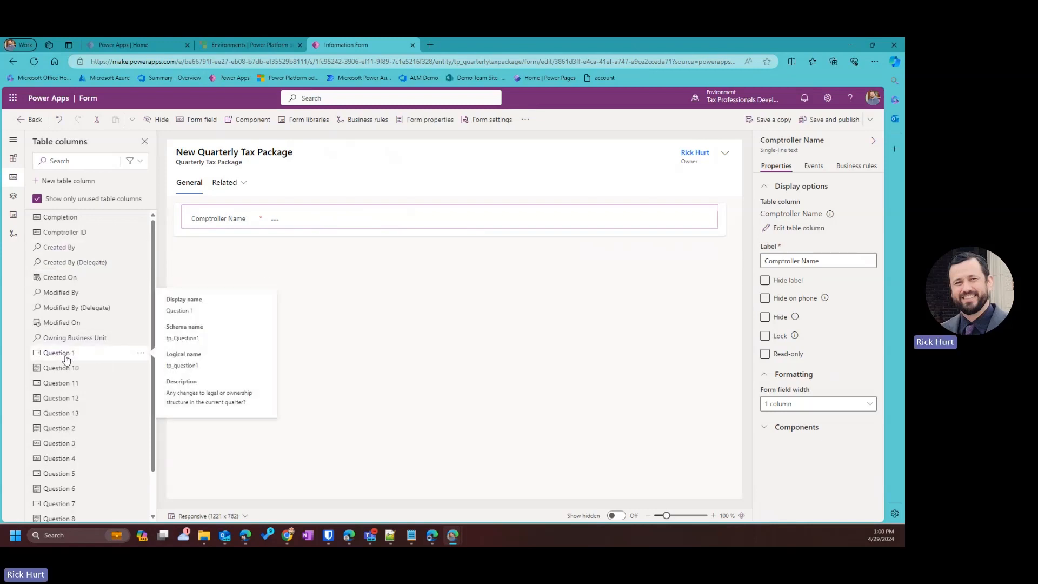
Add Question 1 through Question 6 to the General section below Comptroller Name.
{"action": "left_click_drag", "start_coordinate": [71, 356], "coordinate": [182, 227]}
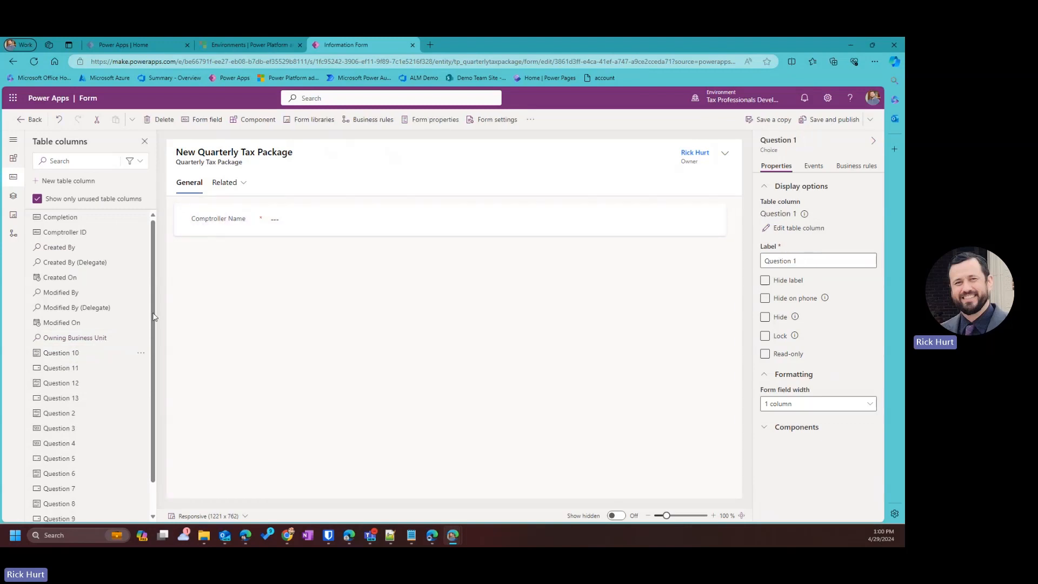
{"action": "scroll", "coordinate": [75, 382], "scroll_direction": "down", "scroll_amount": 1}
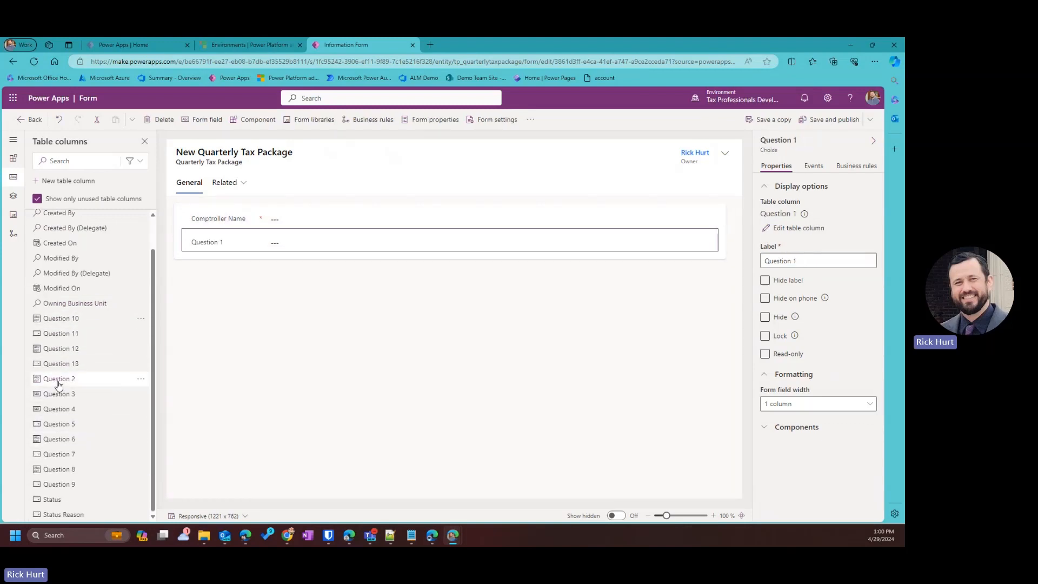
{"action": "mouse_move", "coordinate": [69, 393]}
{"action": "left_click_drag", "start_coordinate": [60, 378], "coordinate": [219, 251]}
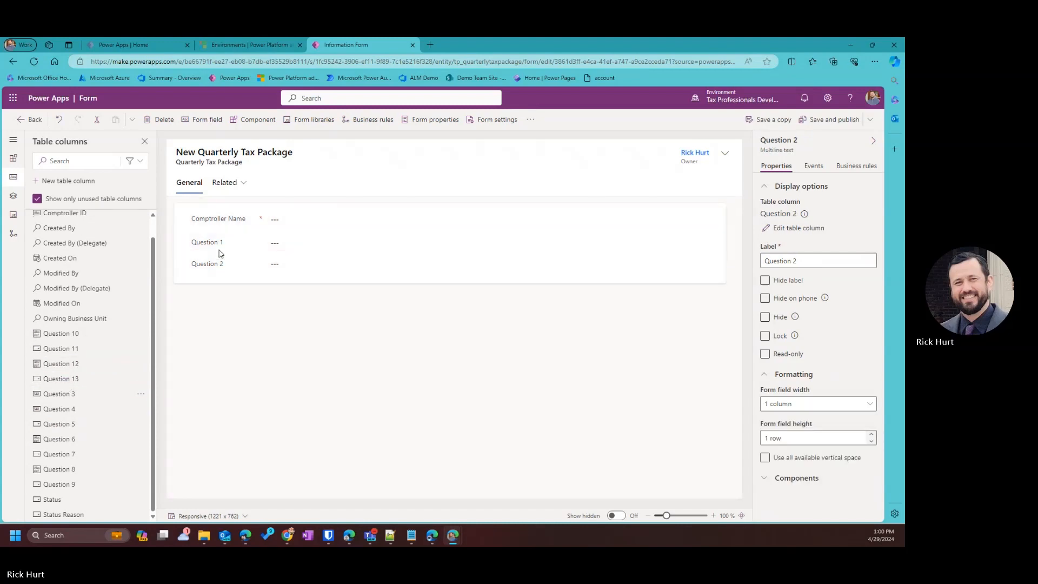
{"action": "mouse_move", "coordinate": [62, 394]}
{"action": "left_mouse_down"}
{"action": "mouse_move", "coordinate": [111, 378]}
{"action": "mouse_move", "coordinate": [243, 286]}
{"action": "mouse_move", "coordinate": [223, 277]}
{"action": "left_mouse_up"}
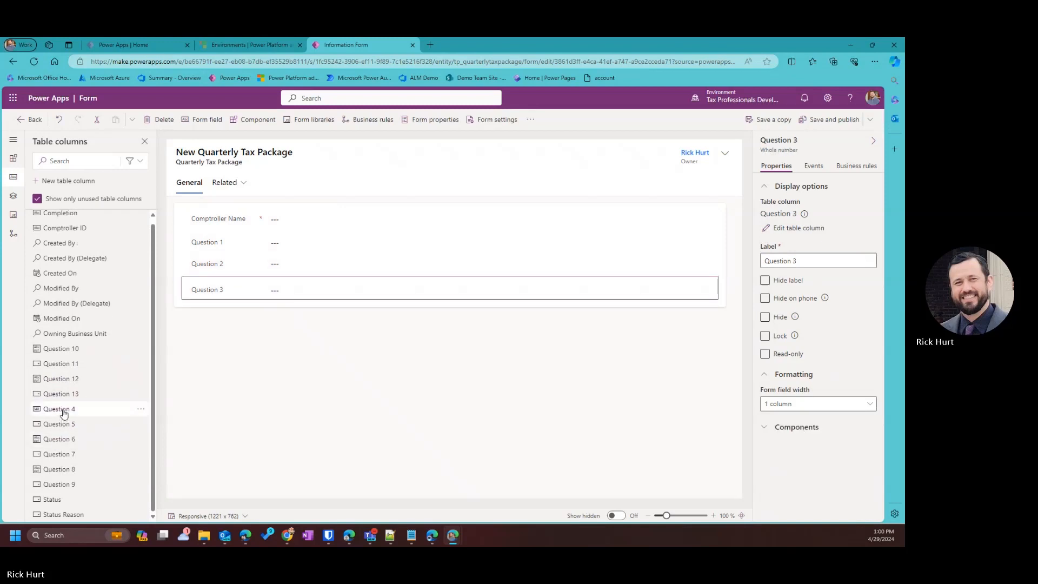
{"action": "left_click_drag", "start_coordinate": [63, 412], "coordinate": [211, 299]}
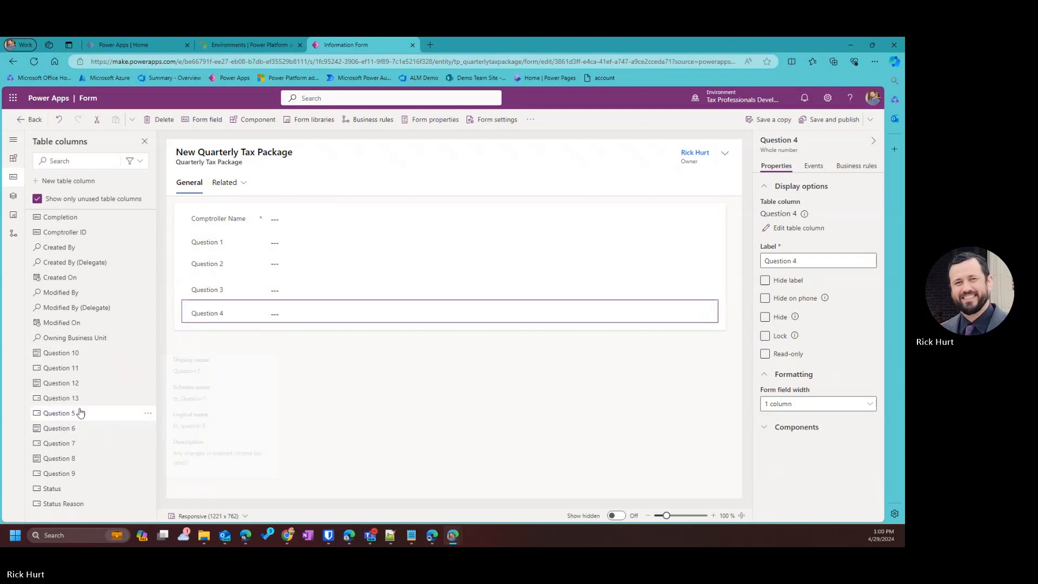
{"action": "left_click_drag", "start_coordinate": [80, 412], "coordinate": [219, 317]}
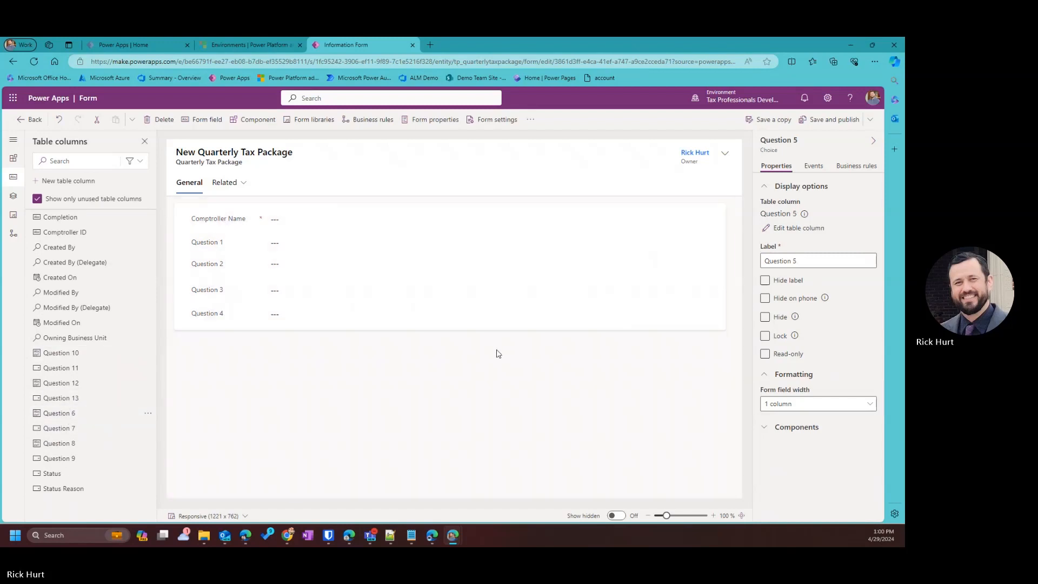
{"action": "left_click_drag", "start_coordinate": [62, 413], "coordinate": [223, 343]}
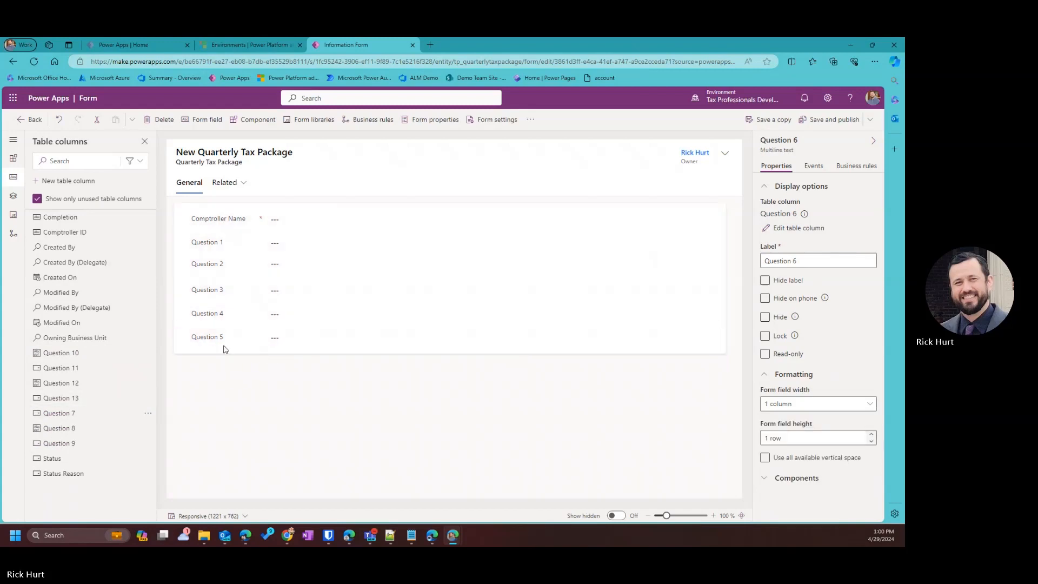
Add Question 7 through Question 13 to the General section below Question 6.
{"action": "left_click_drag", "start_coordinate": [80, 412], "coordinate": [259, 373]}
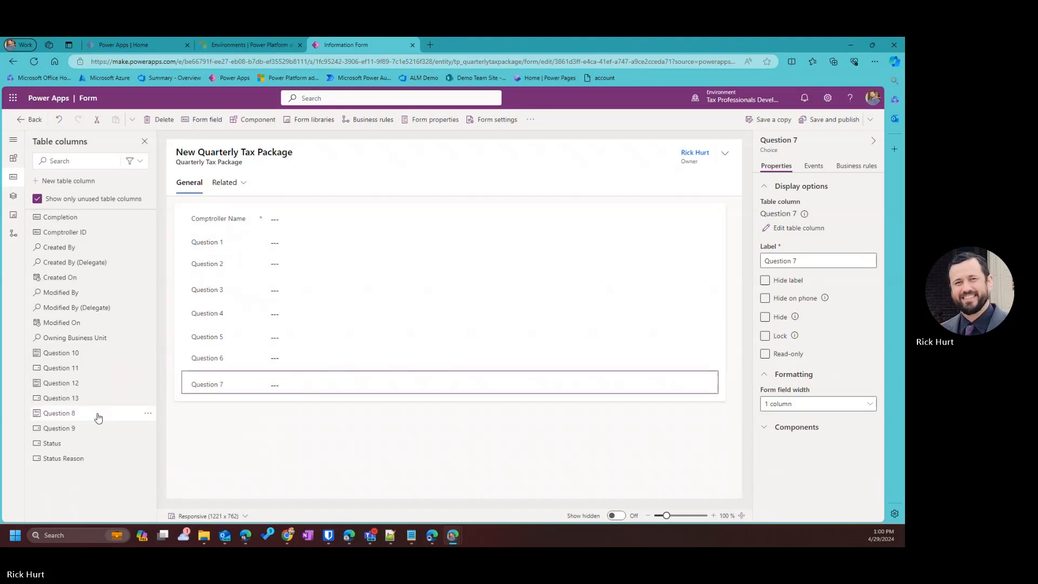
{"action": "left_click_drag", "start_coordinate": [64, 414], "coordinate": [200, 393]}
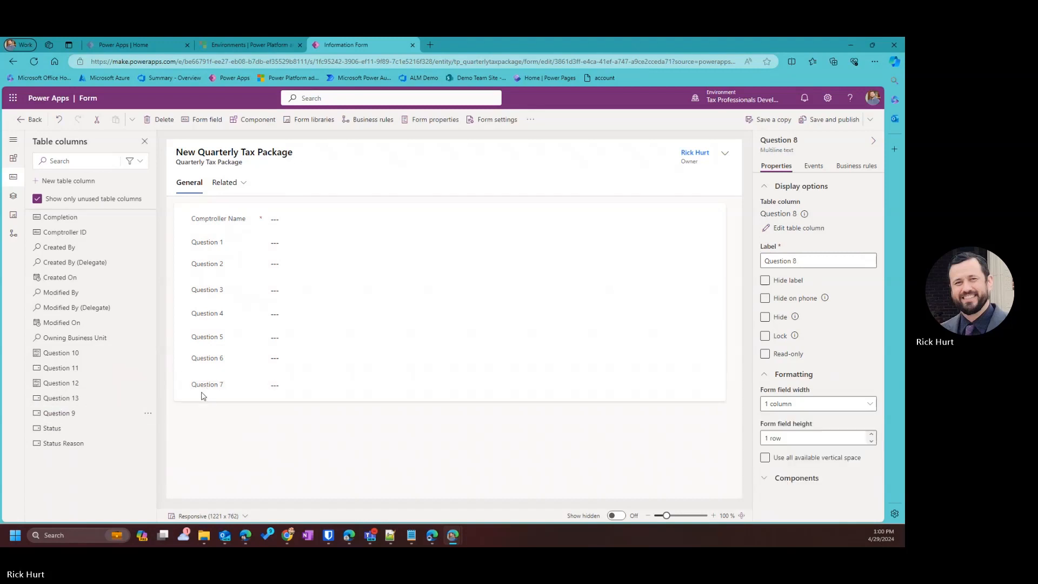
{"action": "left_click_drag", "start_coordinate": [82, 410], "coordinate": [246, 417]}
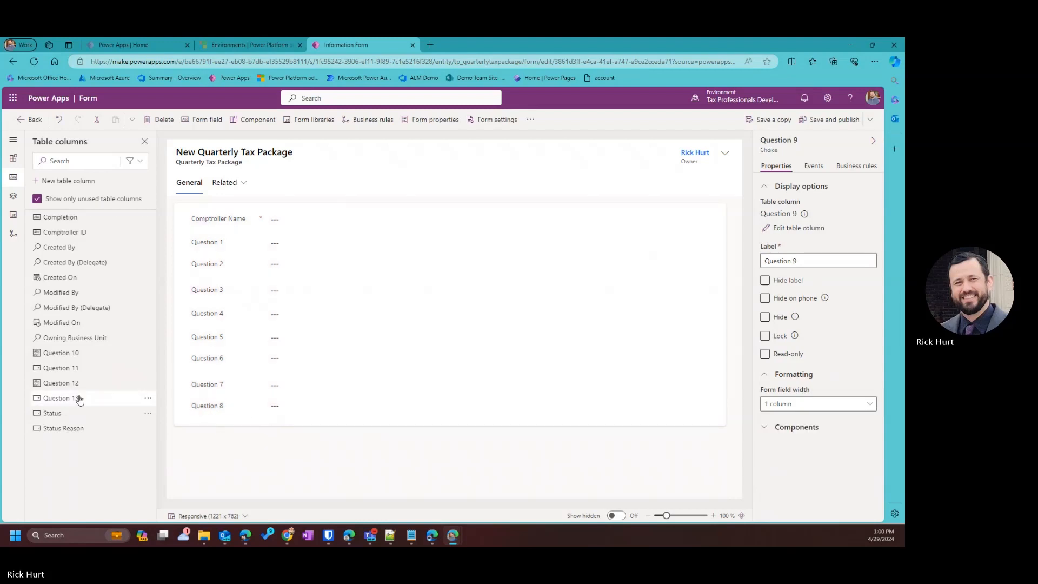
{"action": "left_click_drag", "start_coordinate": [124, 352], "coordinate": [229, 441]}
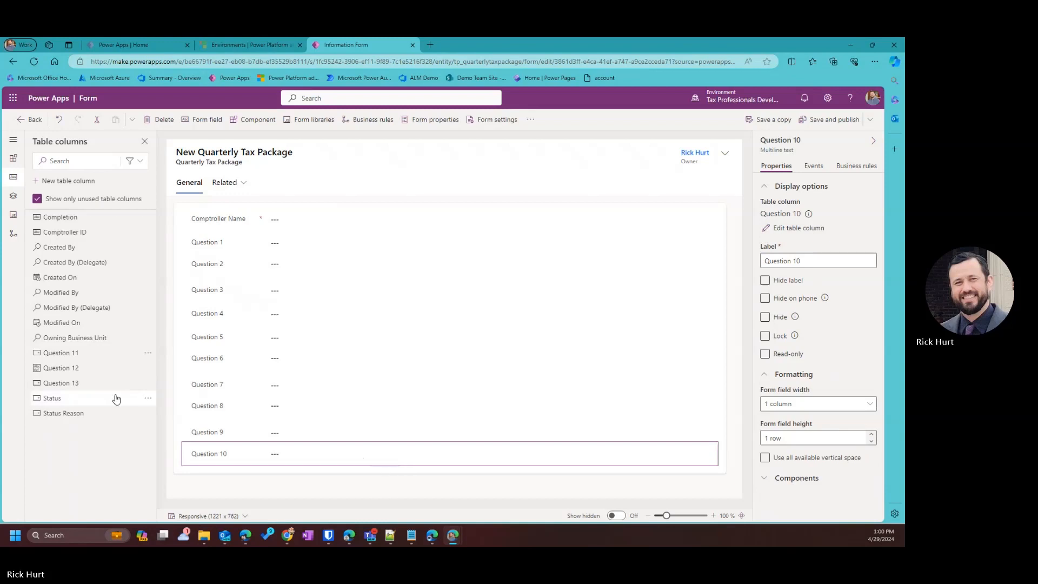
{"action": "left_click_drag", "start_coordinate": [71, 358], "coordinate": [182, 463]}
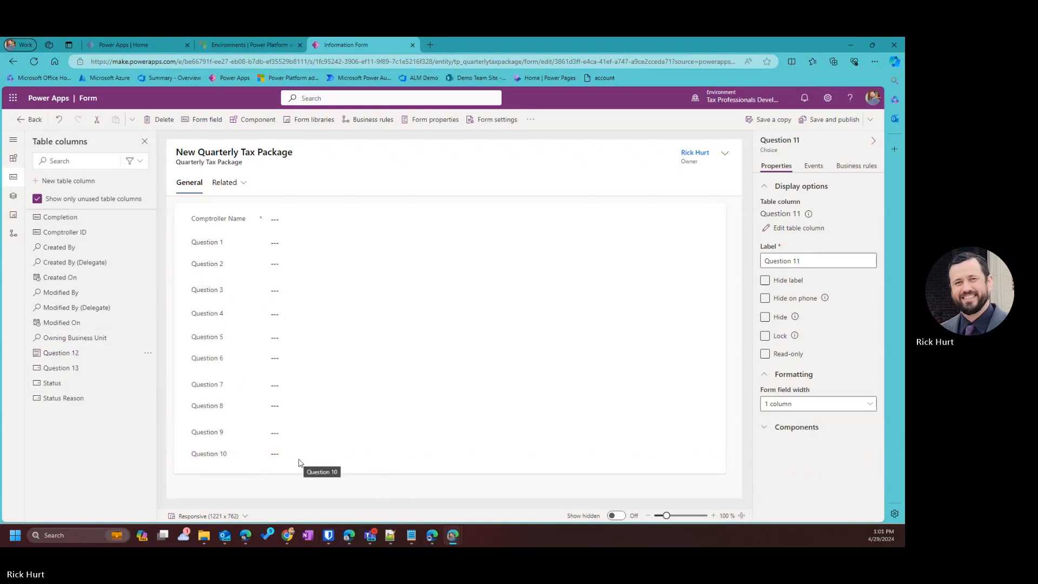
{"action": "left_click_drag", "start_coordinate": [85, 362], "coordinate": [300, 466]}
{"action": "left_click_drag", "start_coordinate": [68, 352], "coordinate": [492, 467]}
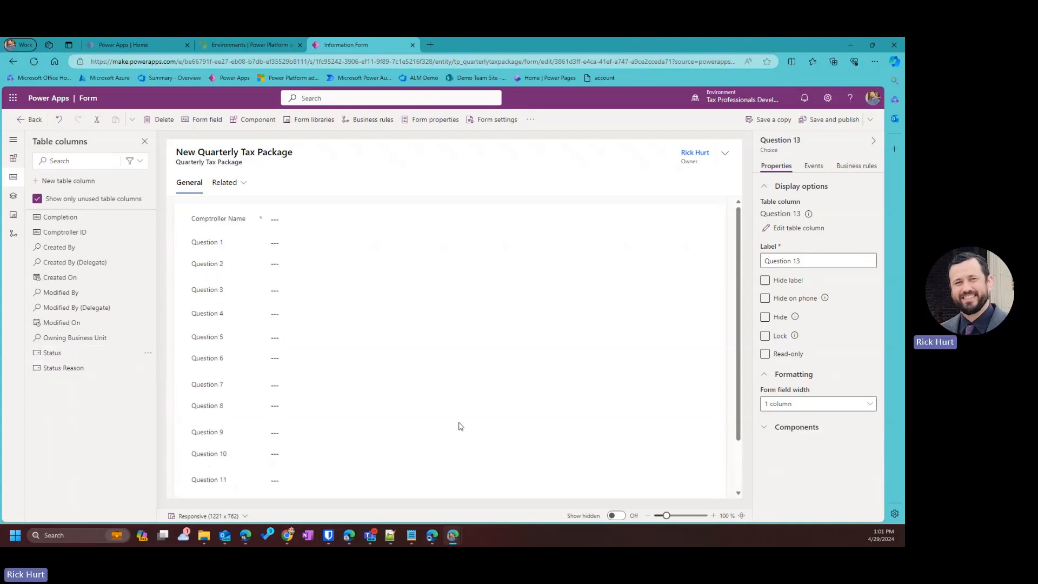
Set the Comptroller Name field to read-only and select the Question 1 field.
{"action": "left_click", "coordinate": [270, 226]}
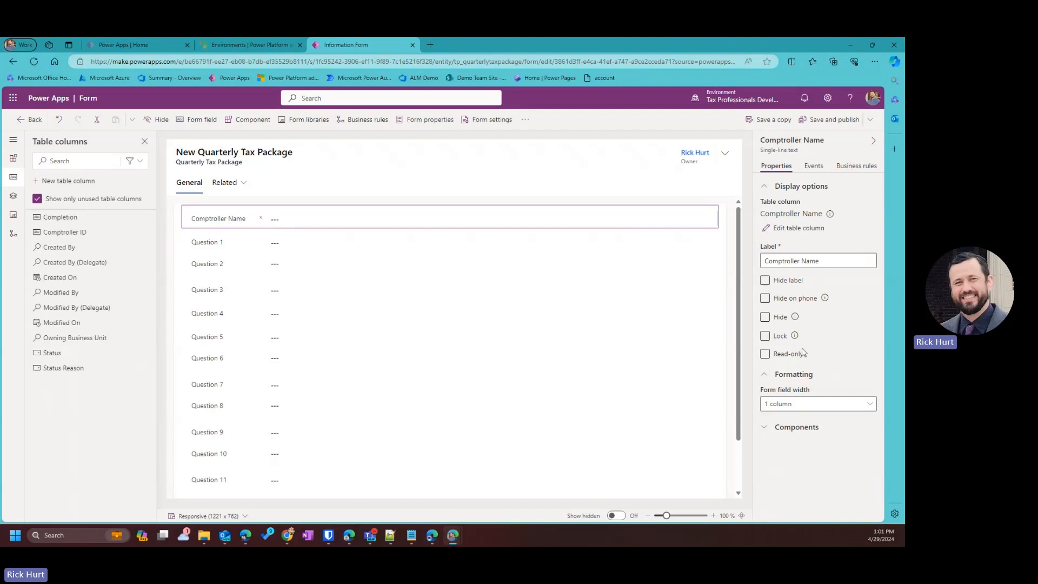
{"action": "left_click", "coordinate": [765, 355]}
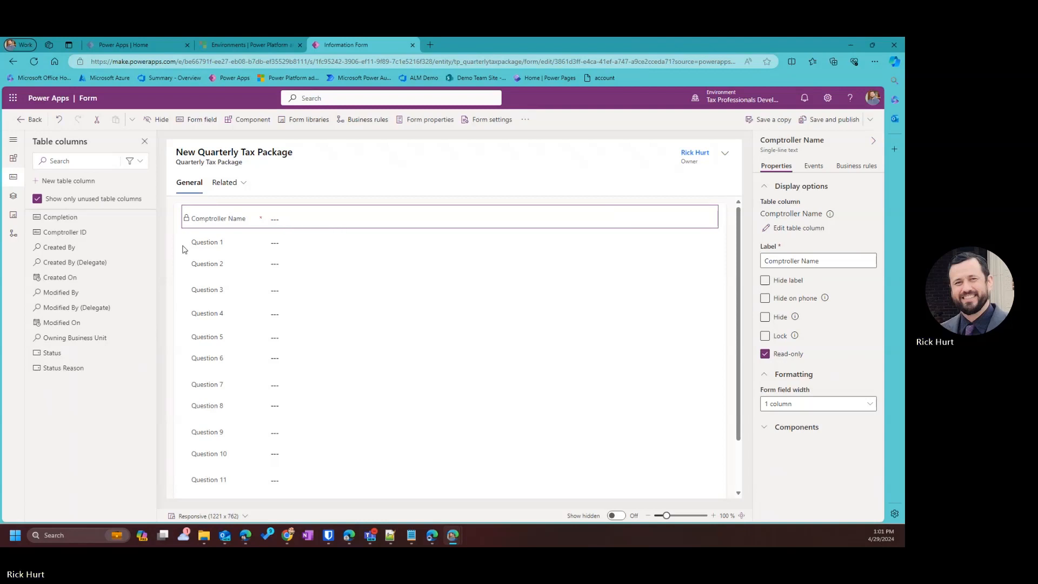
{"action": "left_click", "coordinate": [212, 246]}
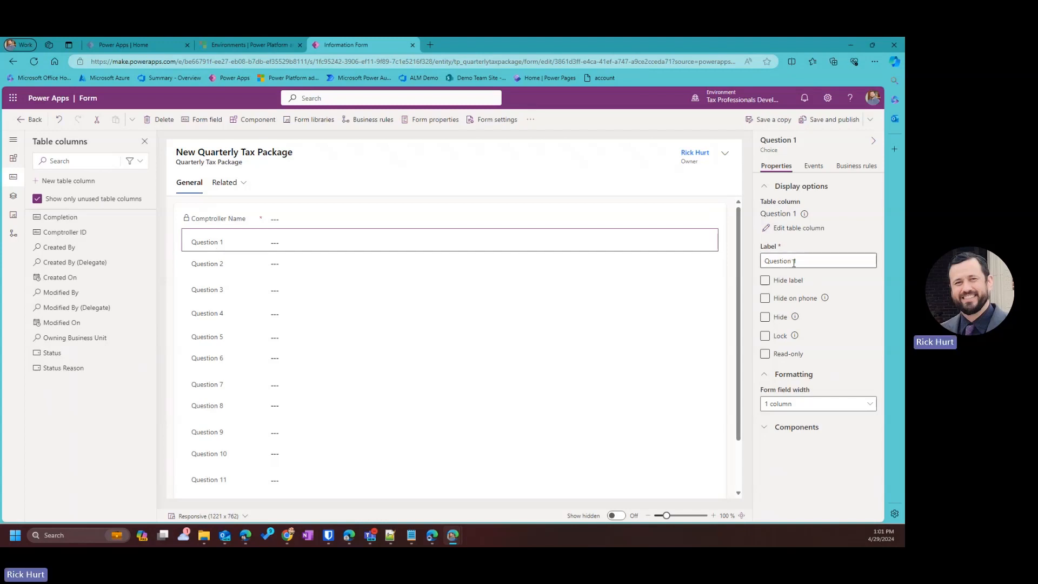
Bring up the Notepad++ note of question texts and move its window onto the other monitor.
{"action": "left_click", "coordinate": [392, 536]}
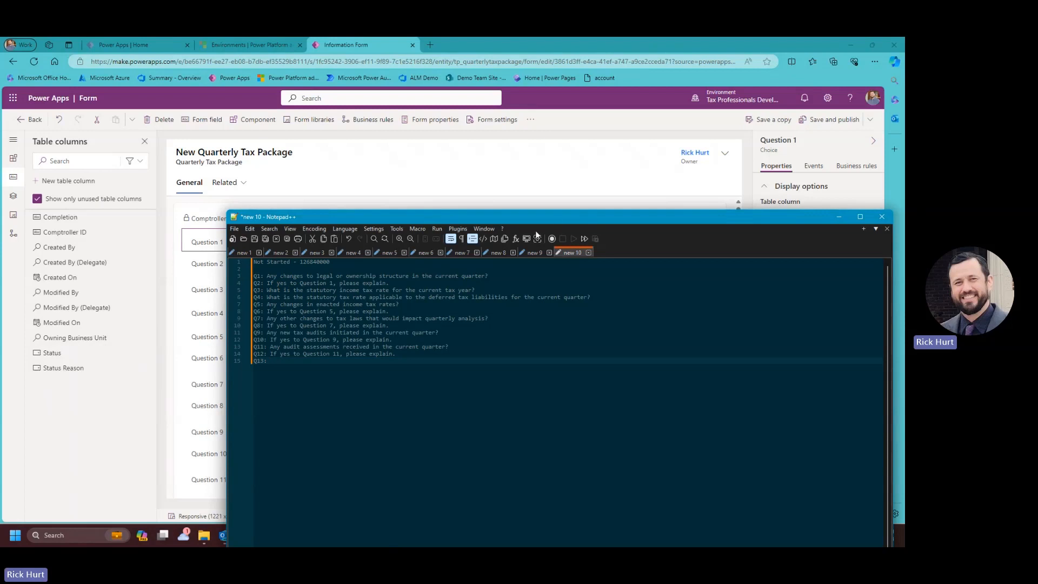
{"action": "left_click_drag", "start_coordinate": [556, 216], "coordinate": [540, 203]}
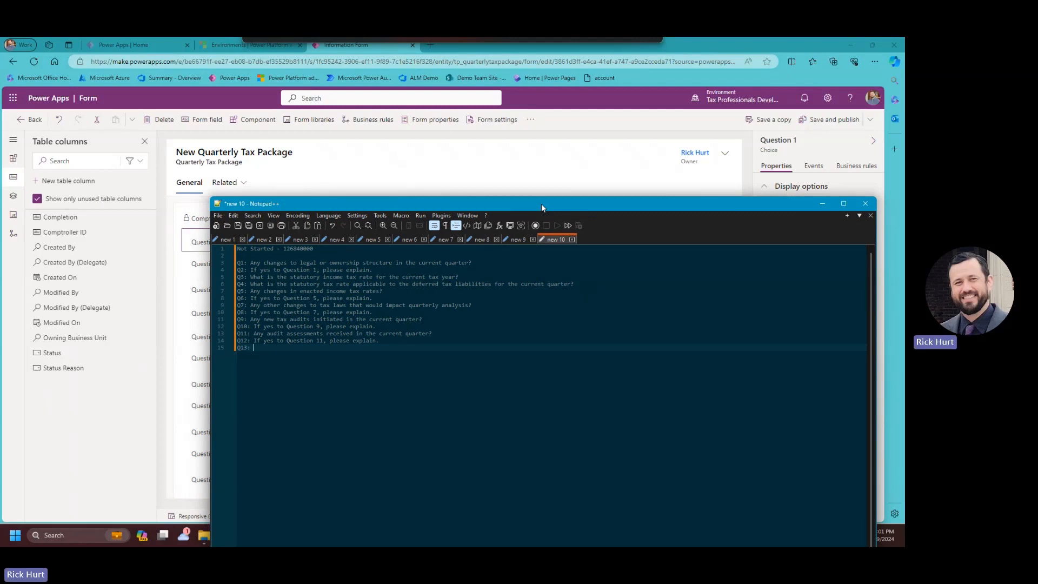
{"action": "left_click_drag", "start_coordinate": [540, 204], "coordinate": [0, 142]}
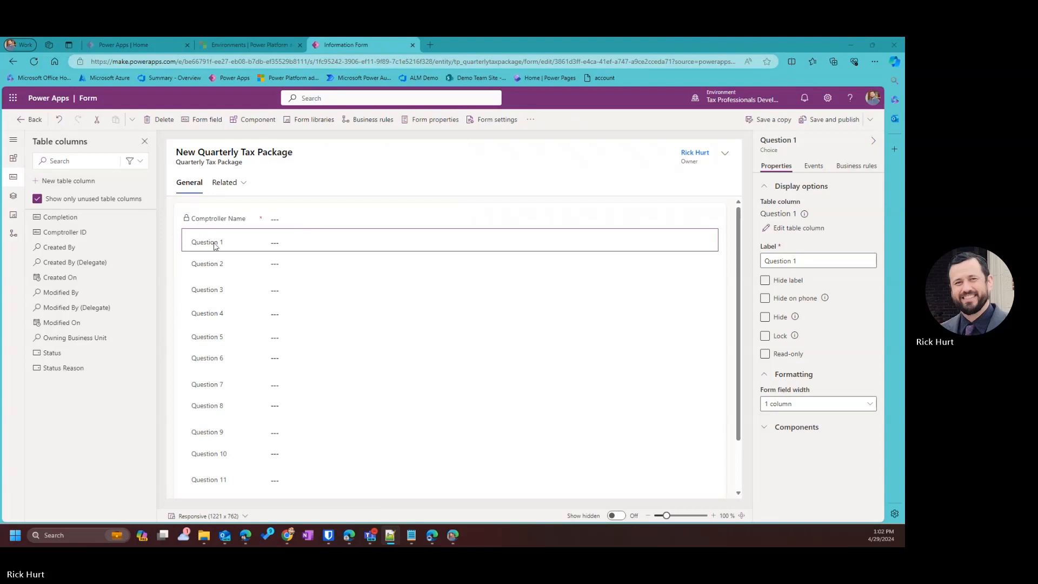
Relabel Question 1 with its full text and Question 2 with the explain-if-yes prompt.
{"action": "left_click", "coordinate": [231, 245]}
{"action": "left_click", "coordinate": [788, 258]}
{"action": "key", "text": "ctrl+a"}
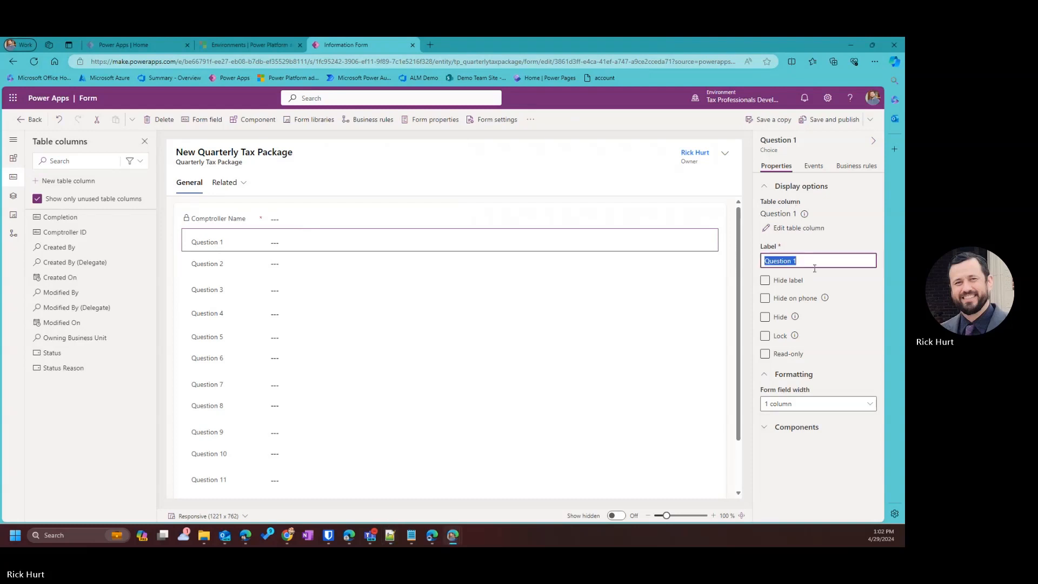
{"action": "key", "text": "ctrl+v"}
{"action": "left_click", "coordinate": [872, 325]}
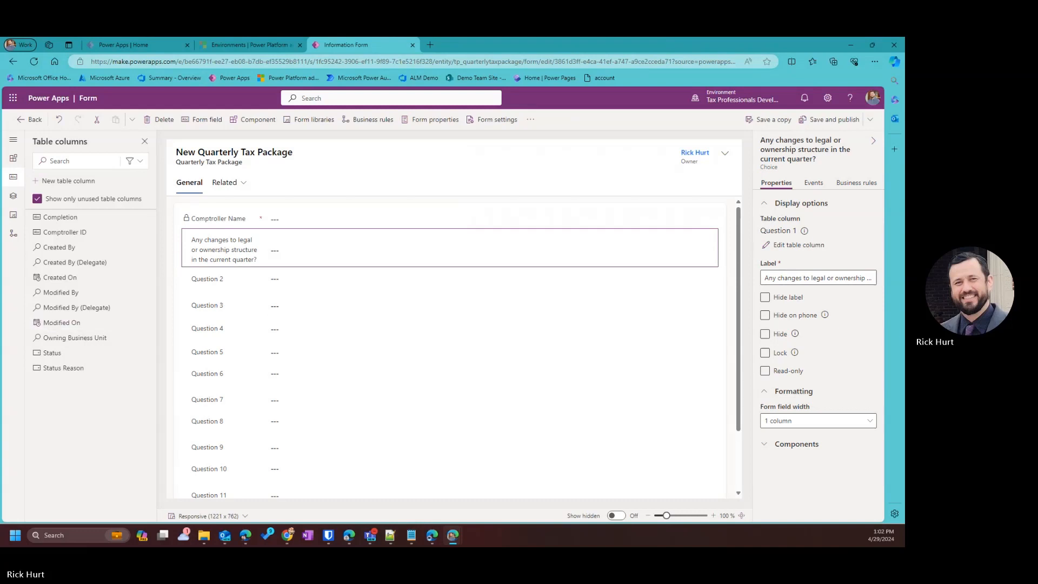
{"action": "key", "text": "alt+Tab"}
{"action": "left_click", "coordinate": [215, 279]}
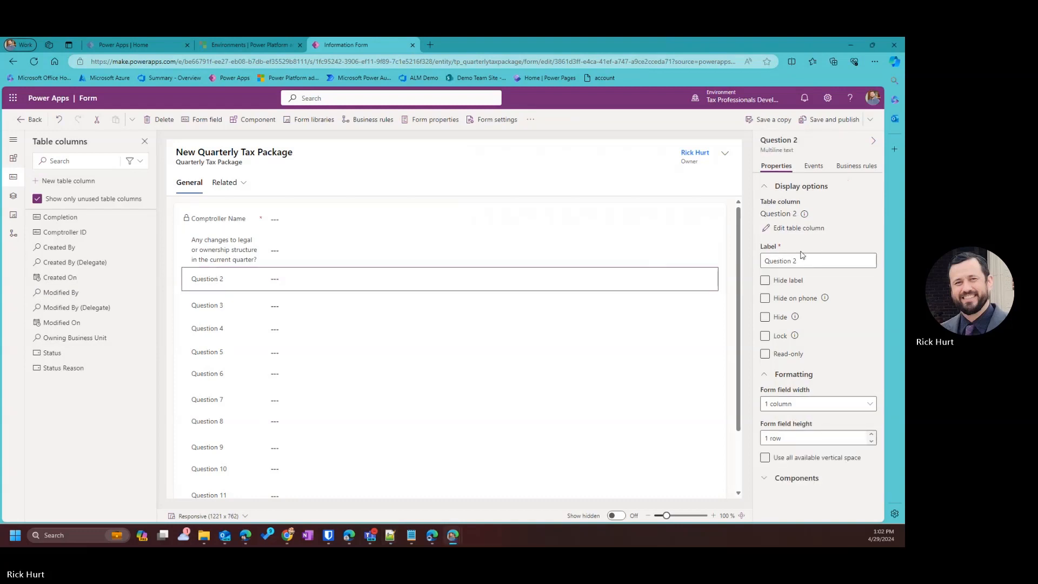
{"action": "left_click", "coordinate": [810, 262]}
{"action": "key", "text": "ctrl+a"}
{"action": "type", "text": "If yes to Question 1, please explain."}
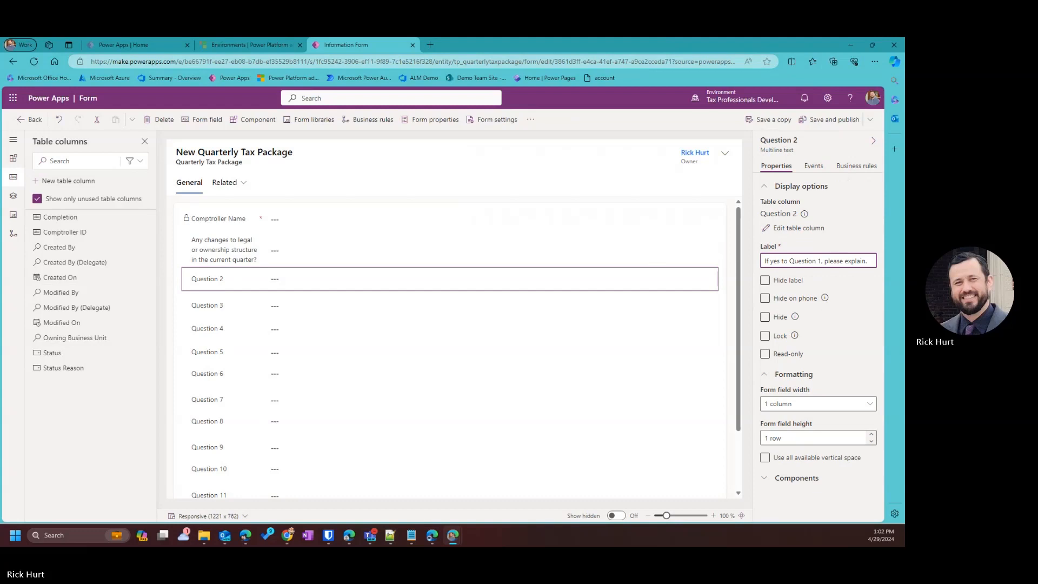
{"action": "key", "text": "alt+Tab"}
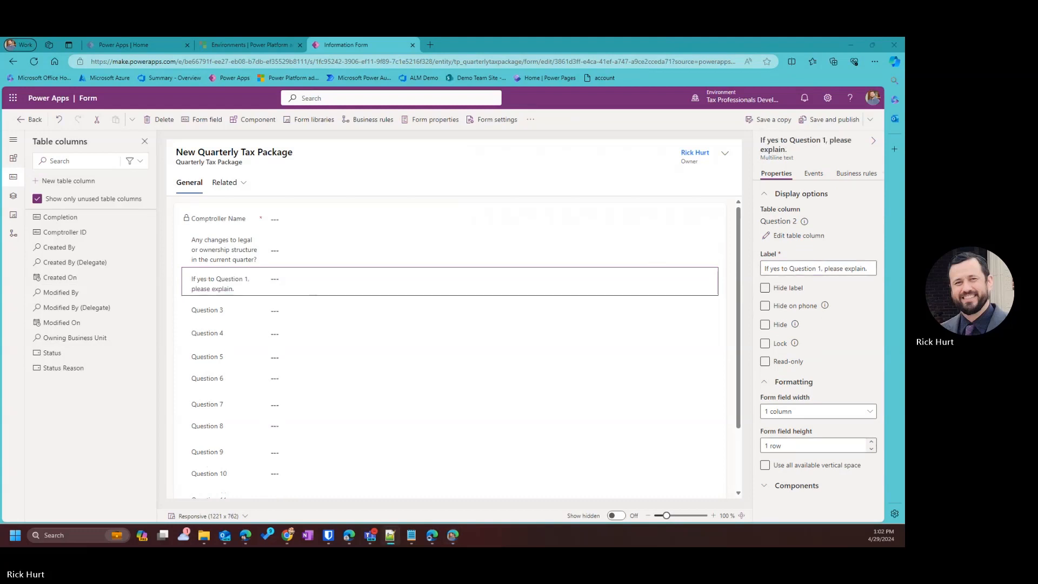
{"action": "key", "text": "alt+Tab"}
Relabel Questions 3 and 4 with the statutory income tax rate and deferred tax liabilities questions.
{"action": "left_click", "coordinate": [220, 311]}
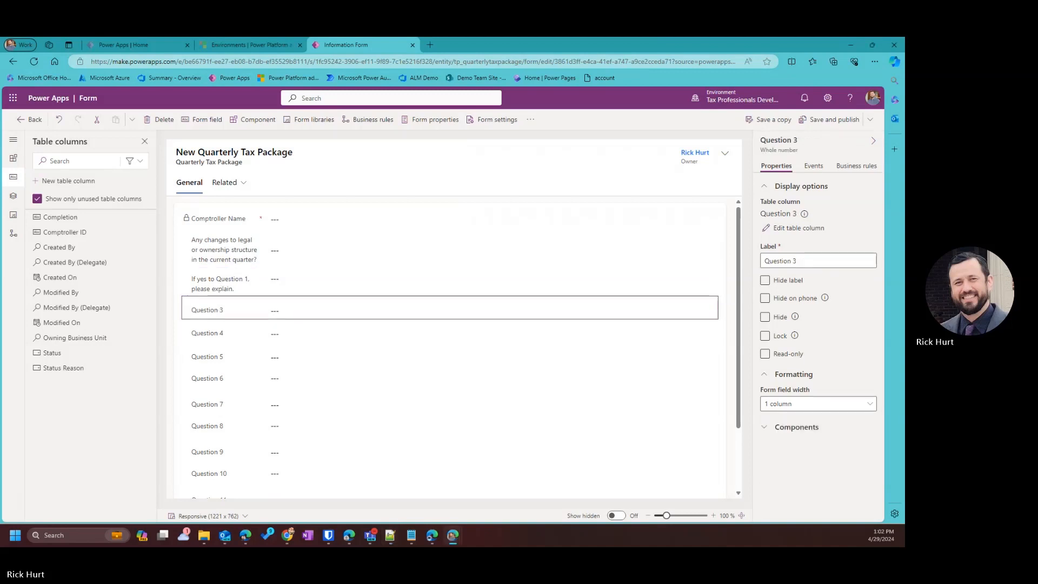
{"action": "key", "text": "alt+Tab"}
{"action": "left_click", "coordinate": [227, 317]}
{"action": "left_click", "coordinate": [816, 261]}
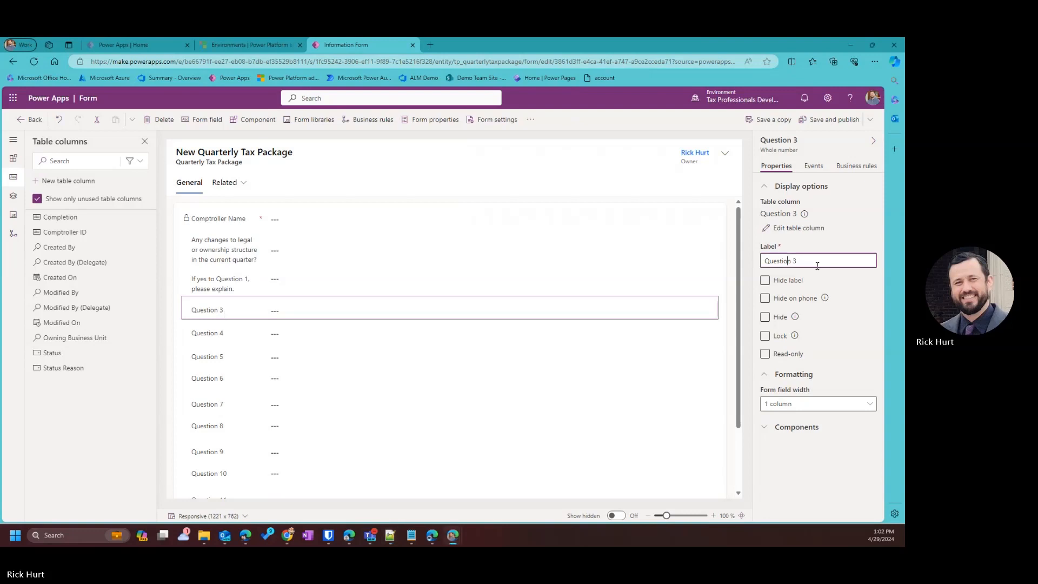
{"action": "key", "text": "ctrl+a"}
{"action": "key", "text": "ctrl+v"}
{"action": "key", "text": "alt+Tab"}
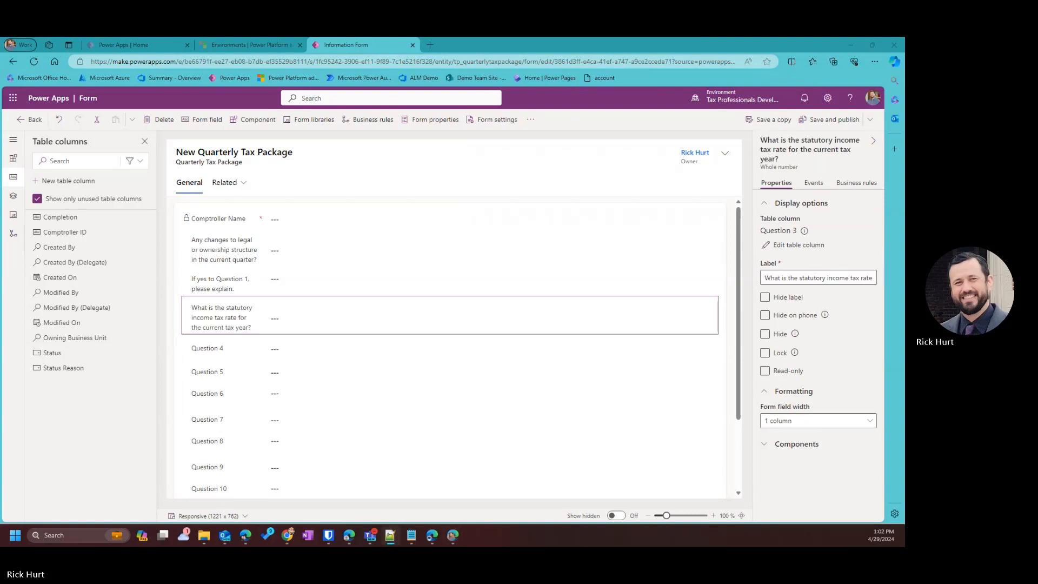
{"action": "left_click", "coordinate": [213, 353]}
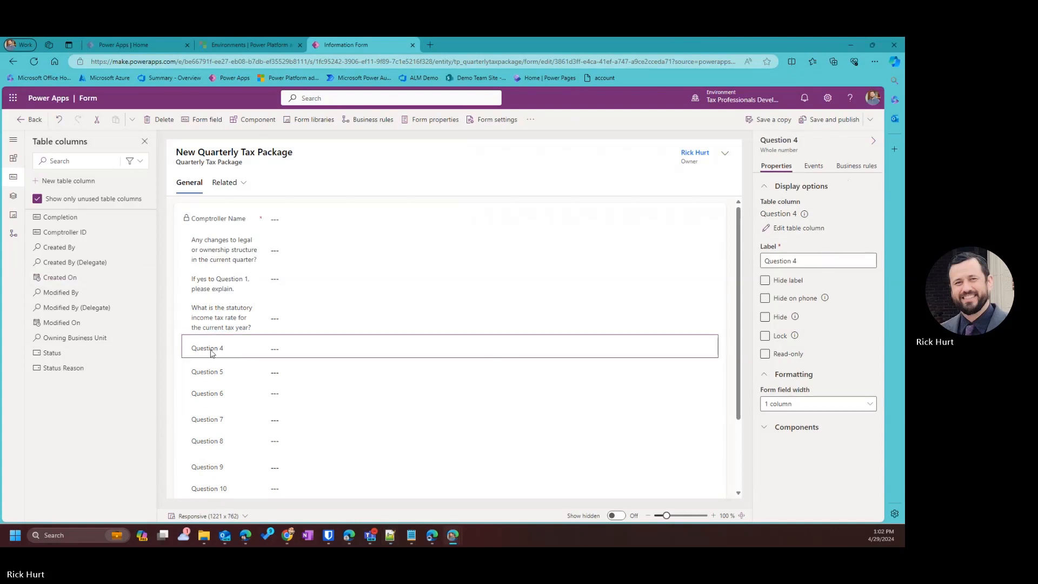
{"action": "left_click_drag", "start_coordinate": [802, 259], "coordinate": [763, 261]}
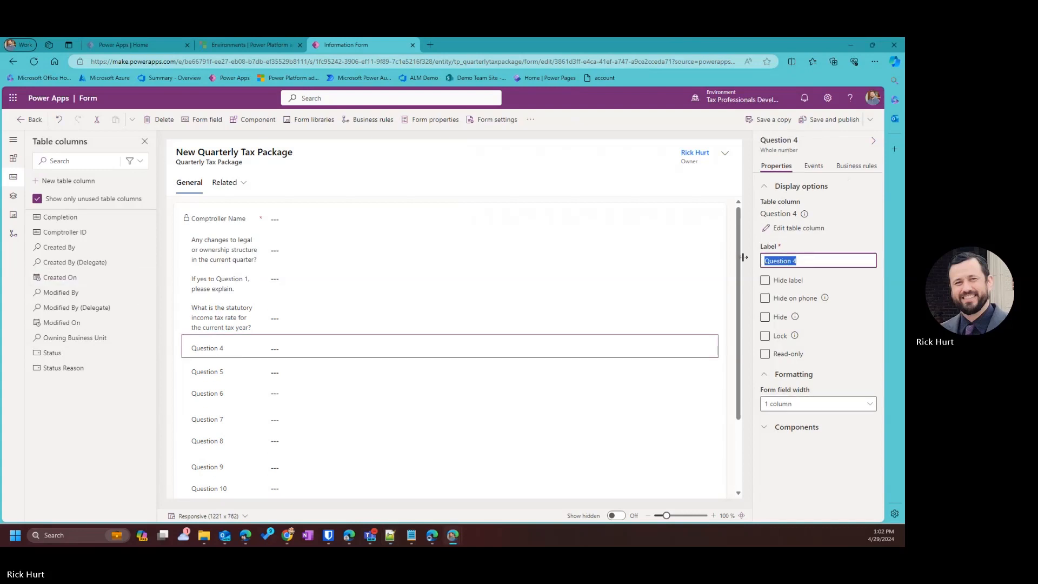
{"action": "key", "text": "ctrl+v"}
{"action": "left_click", "coordinate": [601, 458]}
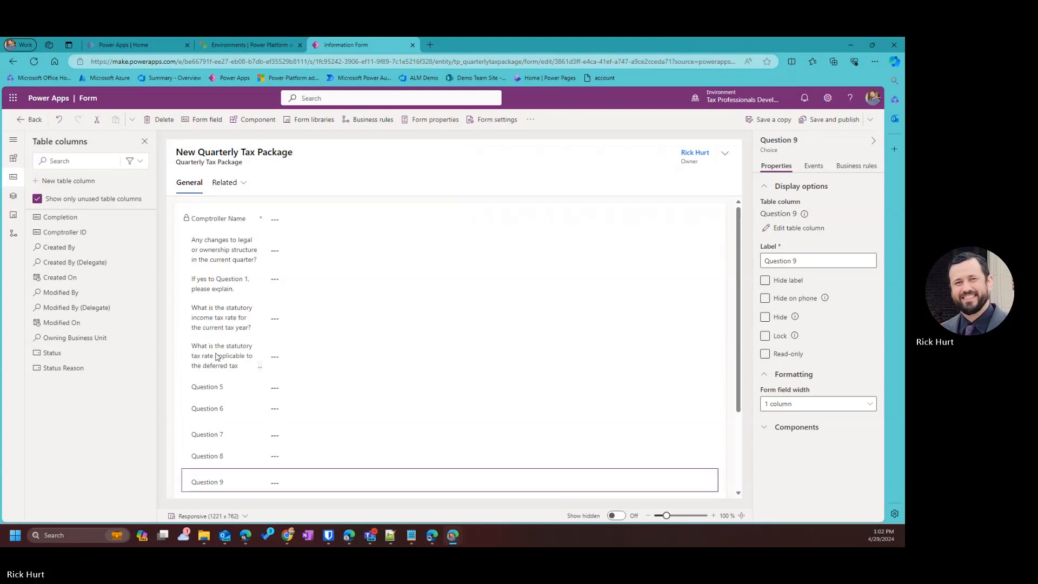
Relabel Question 5 with the enacted income tax rates question and Question 6 with its follow-up.
{"action": "left_click", "coordinate": [211, 378]}
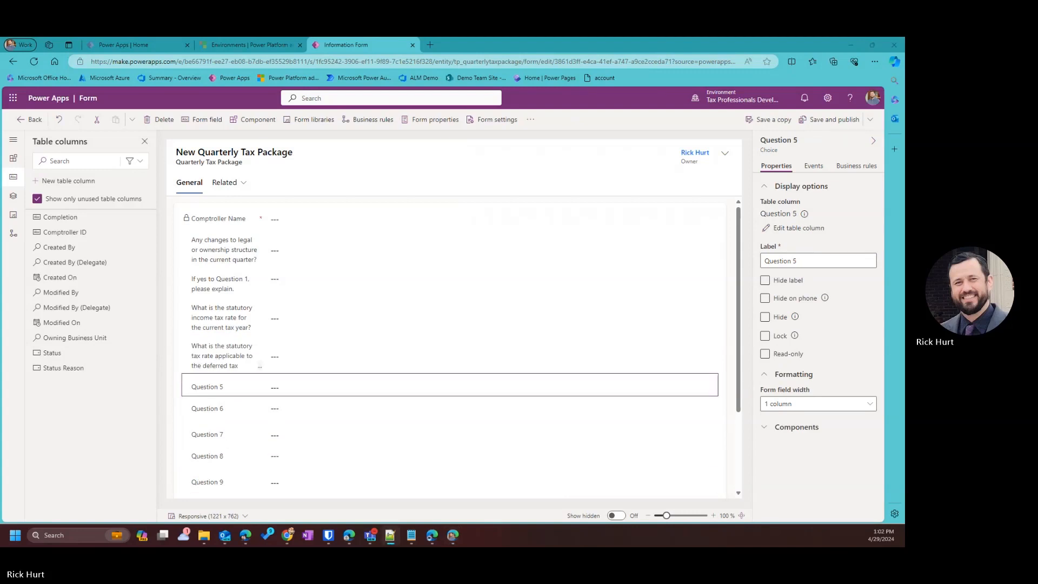
{"action": "left_click", "coordinate": [765, 281]}
{"action": "left_click", "coordinate": [811, 261]}
{"action": "key", "text": "ctrl+a"}
{"action": "key", "text": "ctrl+v"}
{"action": "left_click", "coordinate": [527, 431]}
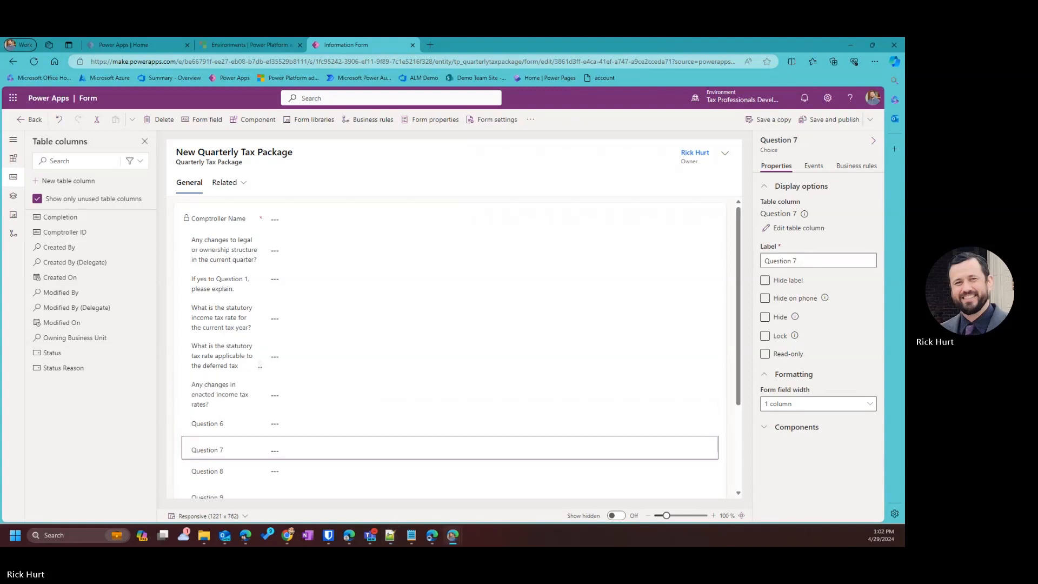
{"action": "key", "text": "alt+Tab"}
{"action": "left_click", "coordinate": [227, 428]}
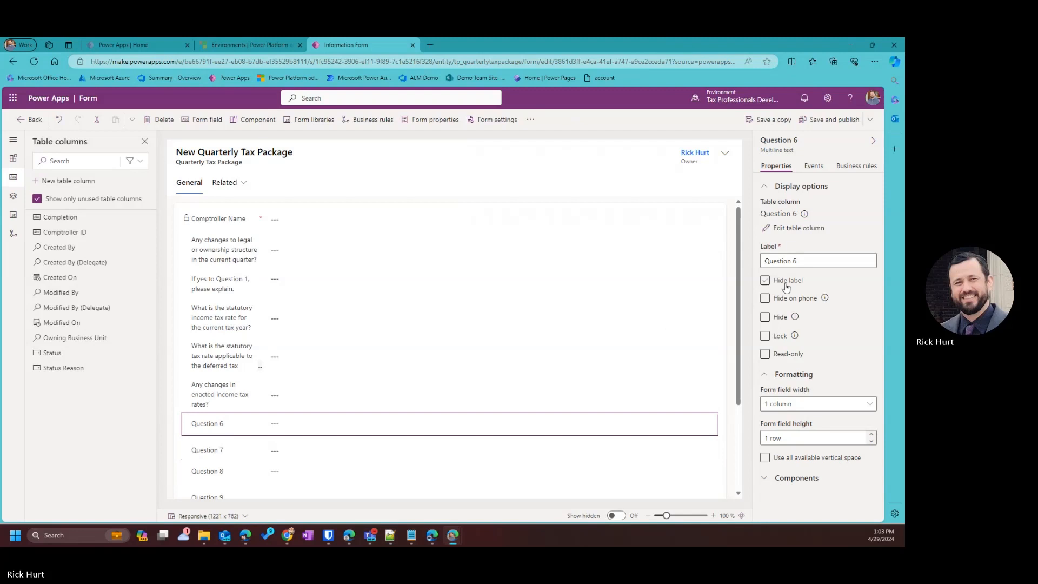
{"action": "left_click", "coordinate": [794, 261]}
{"action": "key", "text": "ctrl+a"}
{"action": "type", "text": "If yes to Question 5, please explain."}
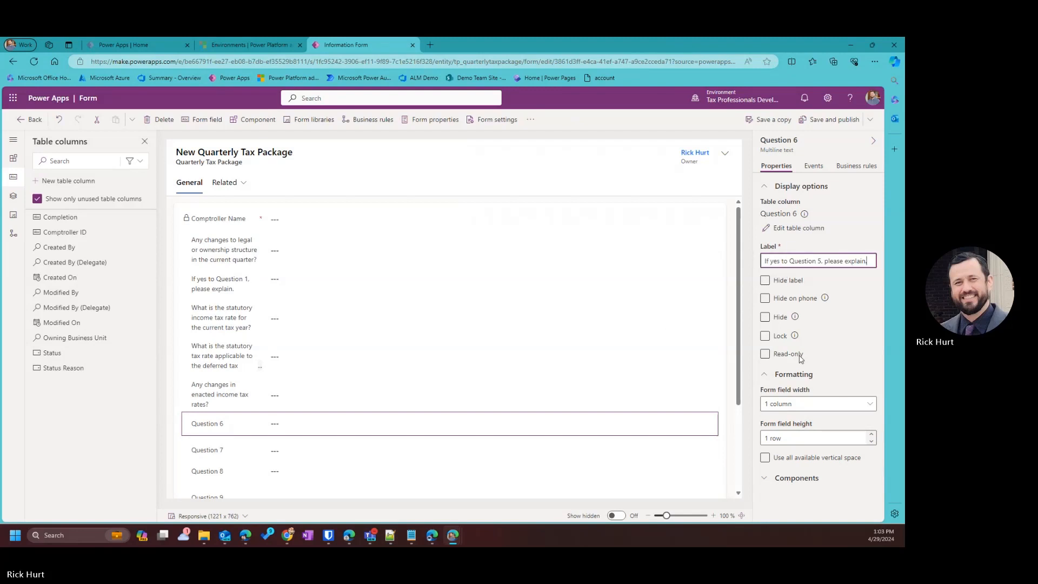
{"action": "left_click", "coordinate": [818, 412]}
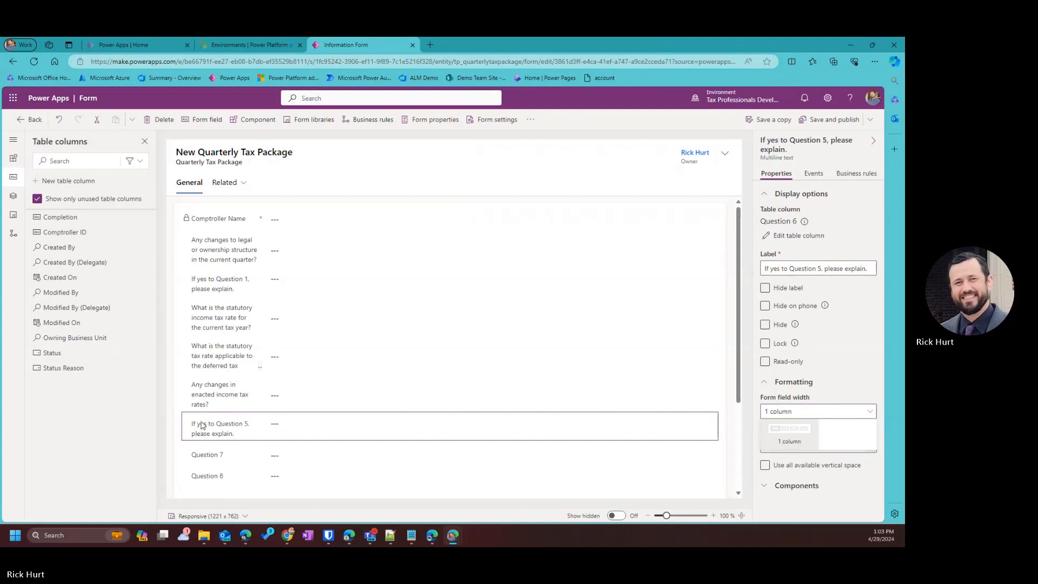
Relabel Question 7 with the other tax law changes question.
{"action": "left_click", "coordinate": [225, 456]}
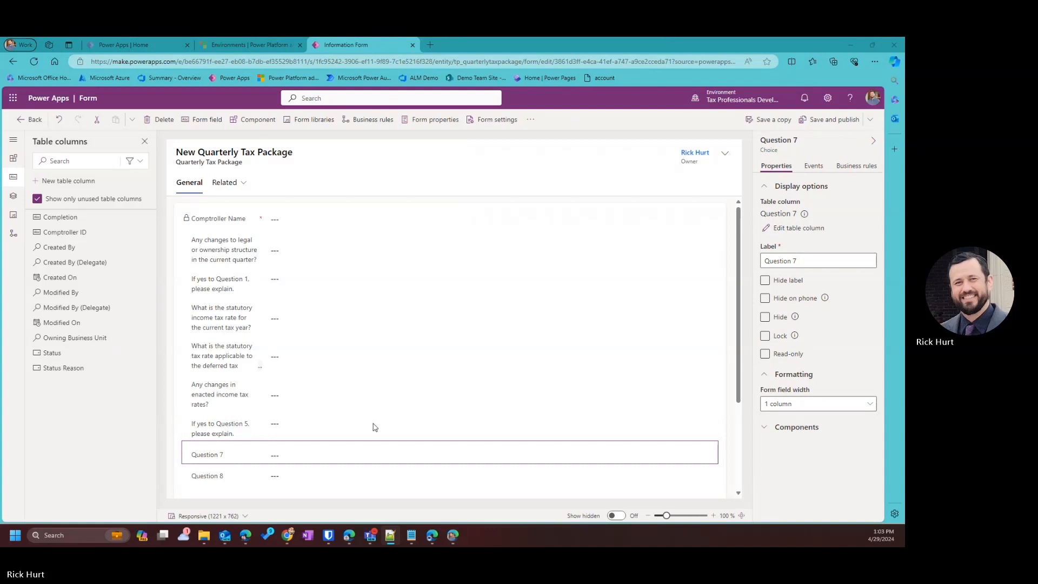
{"action": "left_click", "coordinate": [211, 452]}
{"action": "left_click", "coordinate": [809, 257]}
{"action": "key", "text": "ctrl+a"}
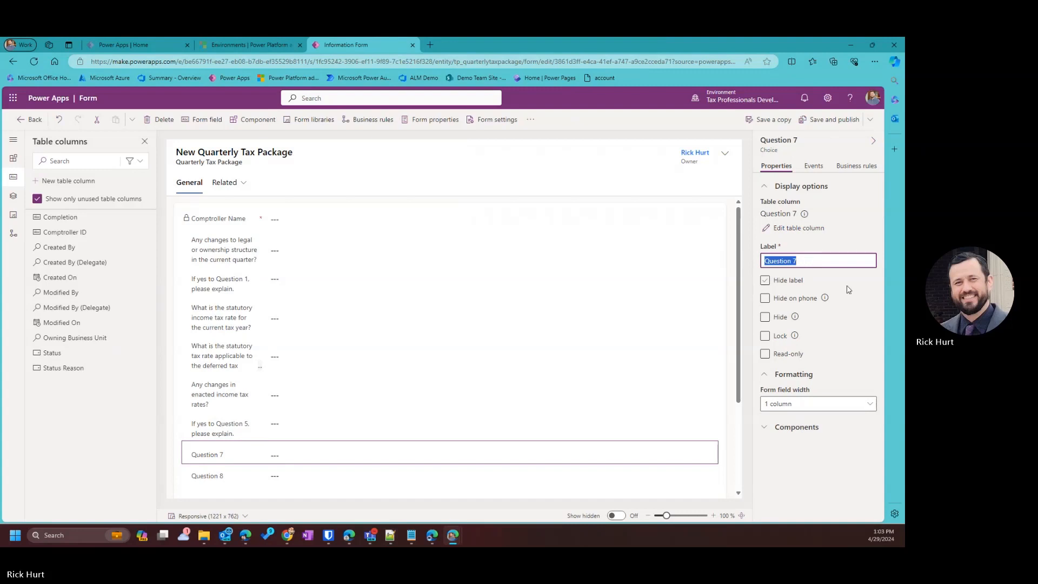
{"action": "key", "text": "ctrl+v"}
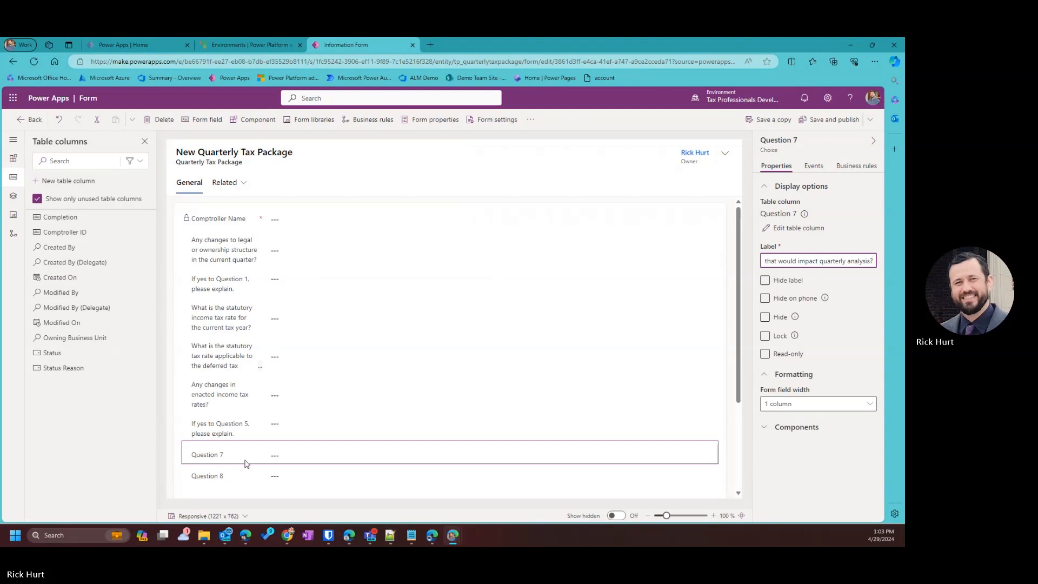
{"action": "left_click", "coordinate": [331, 453]}
{"action": "scroll", "coordinate": [325, 450], "scroll_direction": "down", "scroll_amount": 3}
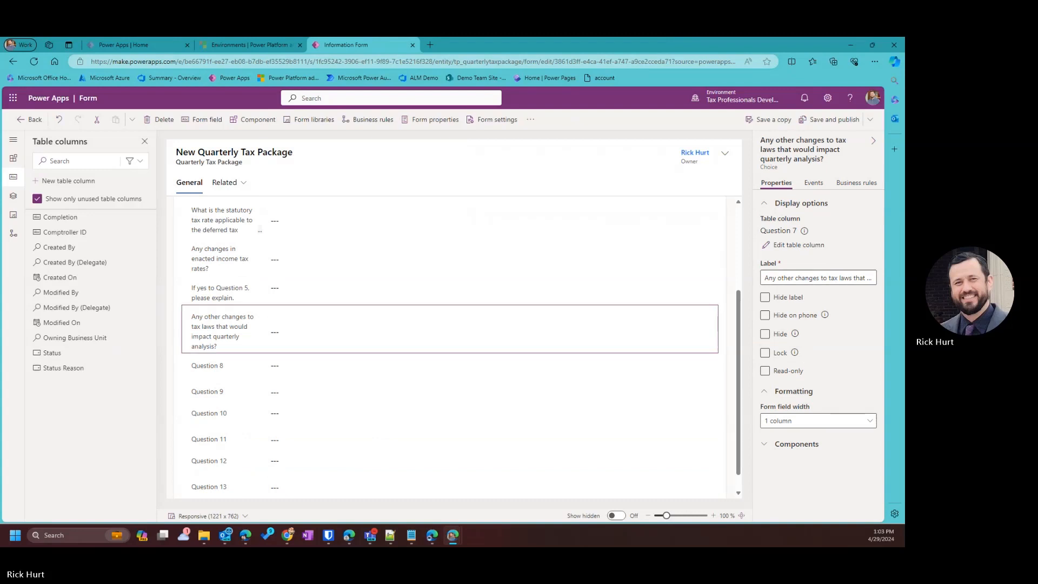
Relabel Question 8 as the Question 7 follow-up and Question 9 as the new tax audits question.
{"action": "key", "text": "alt+Tab"}
{"action": "left_click", "coordinate": [234, 374]}
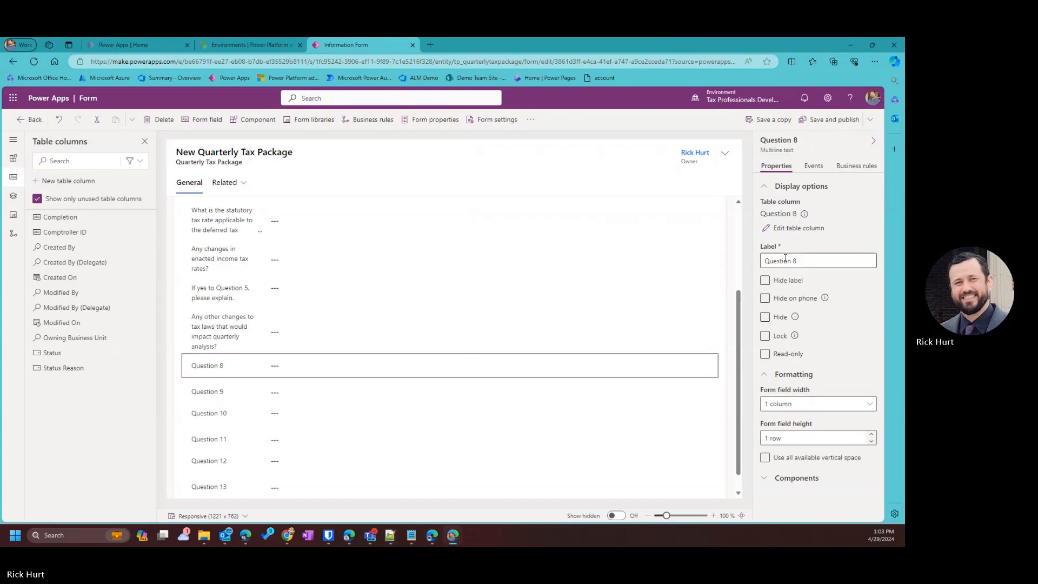
{"action": "left_click_drag", "start_coordinate": [804, 261], "coordinate": [739, 255]}
{"action": "type", "text": "If yes to Question 7, please explain."}
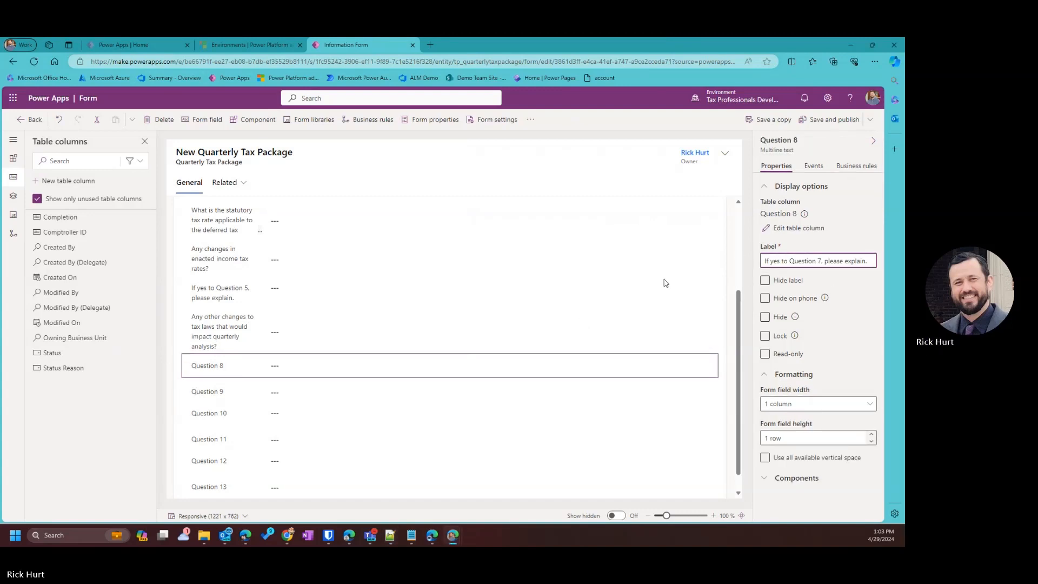
{"action": "left_click", "coordinate": [235, 396]}
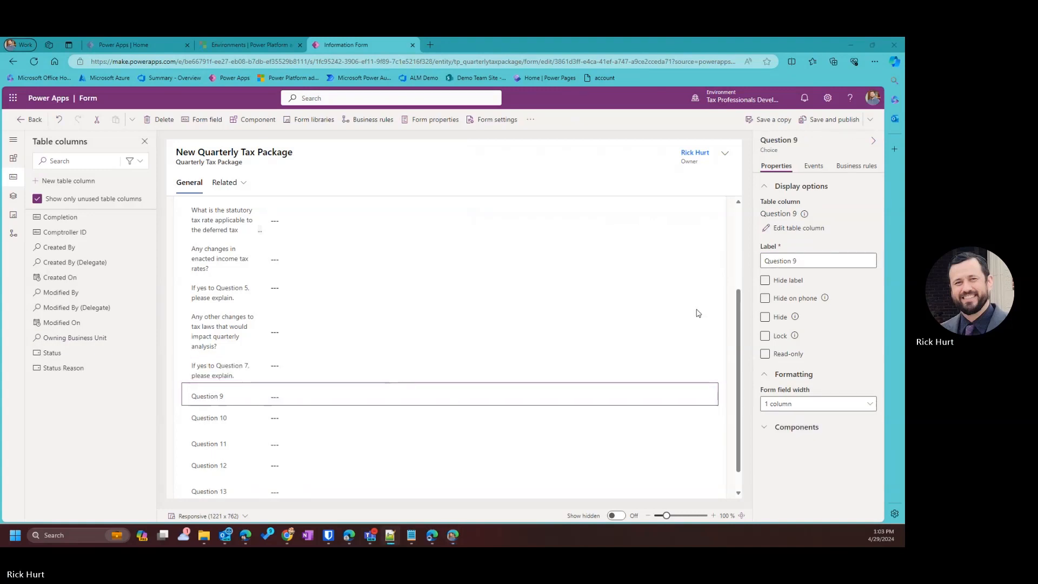
{"action": "triple_click", "coordinate": [836, 259]}
{"action": "key", "text": "ctrl+v"}
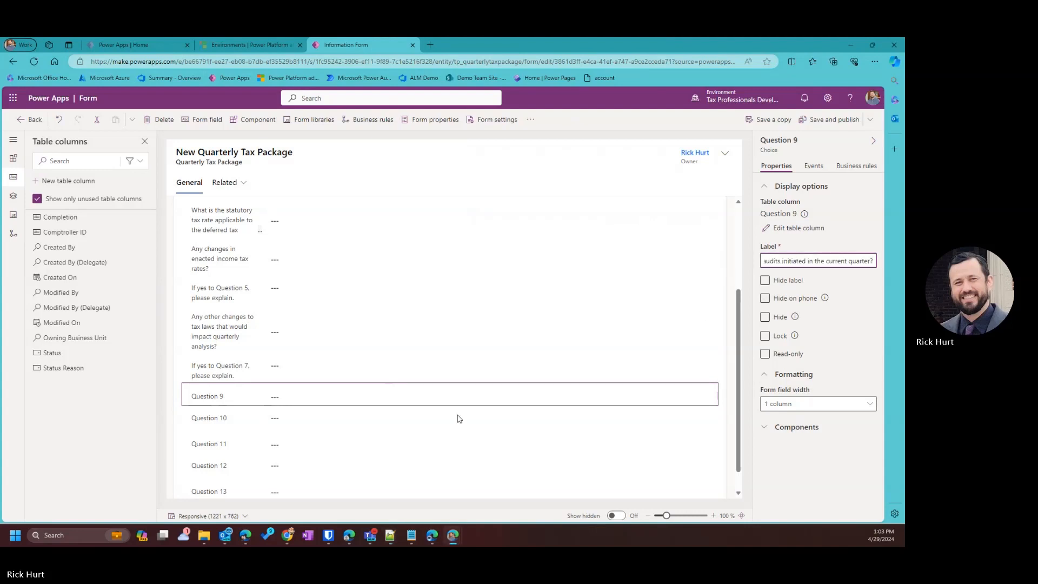
Relabel Question 10 as the Question 9 follow-up and Question 11 as the audit assessments received question.
{"action": "left_click", "coordinate": [437, 421]}
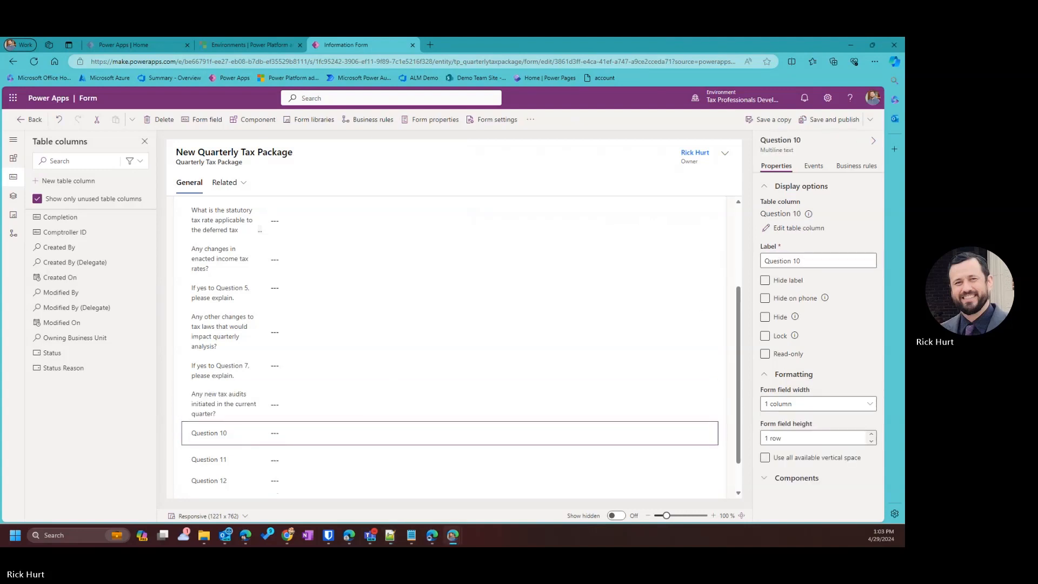
{"action": "key", "text": "alt+Tab"}
{"action": "left_click", "coordinate": [872, 261]}
{"action": "key", "text": "ctrl+a"}
{"action": "type", "text": "If yes to Question 9, please explain."}
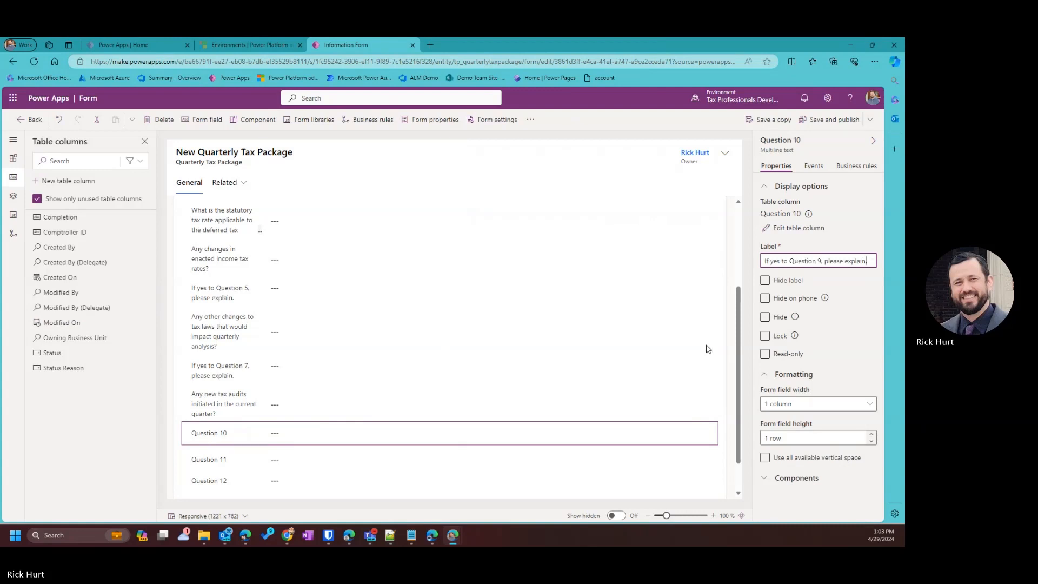
{"action": "left_click", "coordinate": [330, 459]}
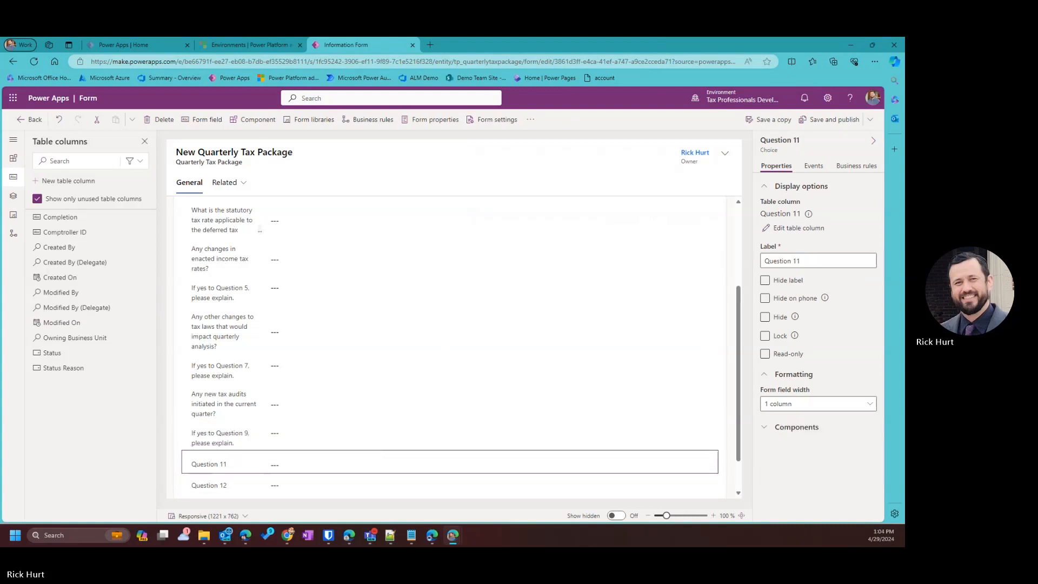
{"action": "key", "text": "alt+Tab"}
{"action": "left_click", "coordinate": [807, 260]}
{"action": "key", "text": "ctrl+a"}
{"action": "key", "text": "ctrl+v"}
{"action": "scroll", "coordinate": [257, 465], "scroll_direction": "down", "scroll_amount": 1}
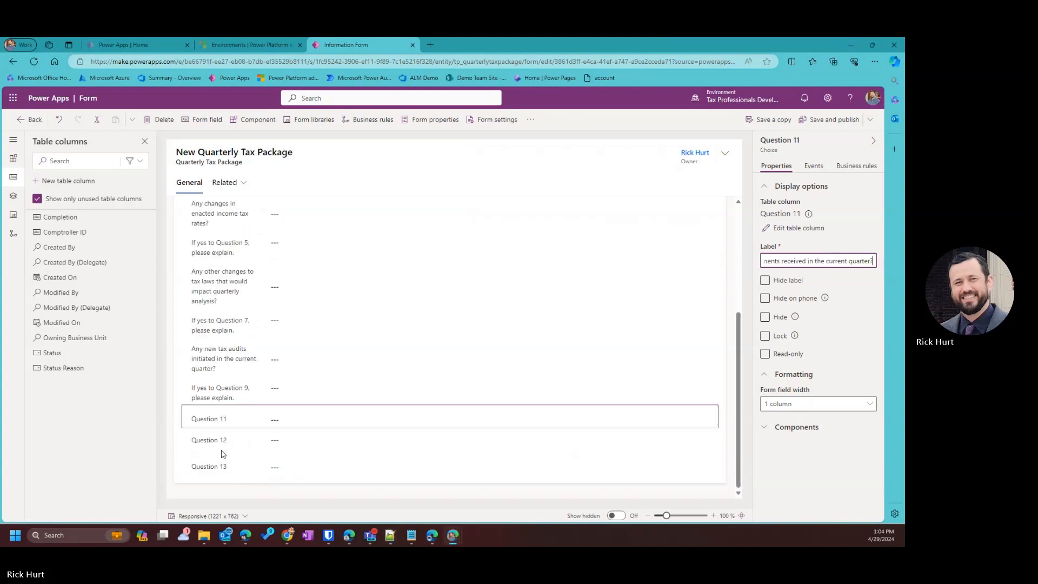
Relabel Question 12 as the Question 11 follow-up and Question 13 as the open audit years question.
{"action": "left_click", "coordinate": [222, 440]}
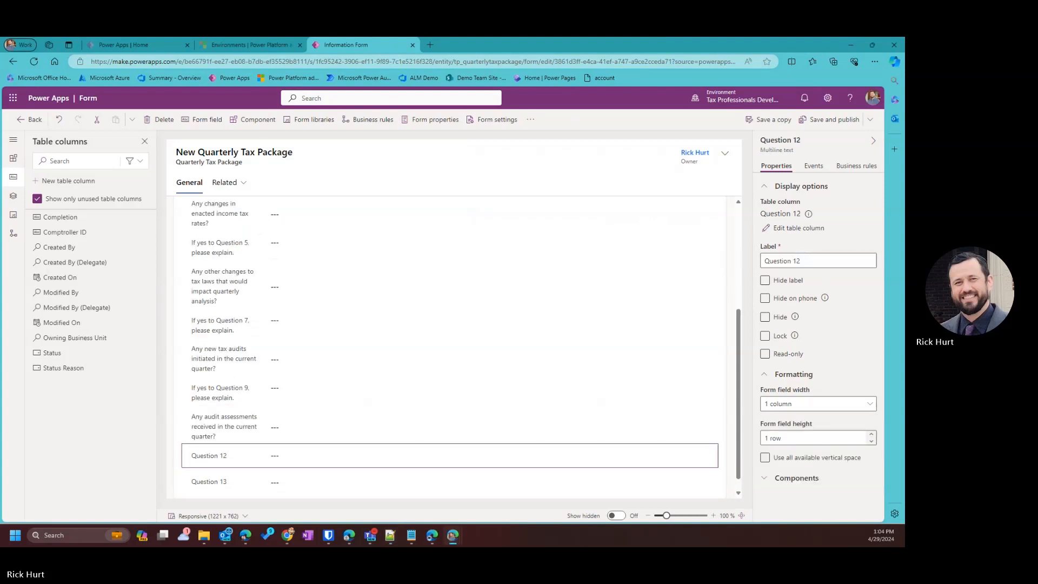
{"action": "key", "text": "alt+Tab"}
{"action": "left_click", "coordinate": [293, 454]}
{"action": "left_click", "coordinate": [835, 261]}
{"action": "key", "text": "ctrl+a"}
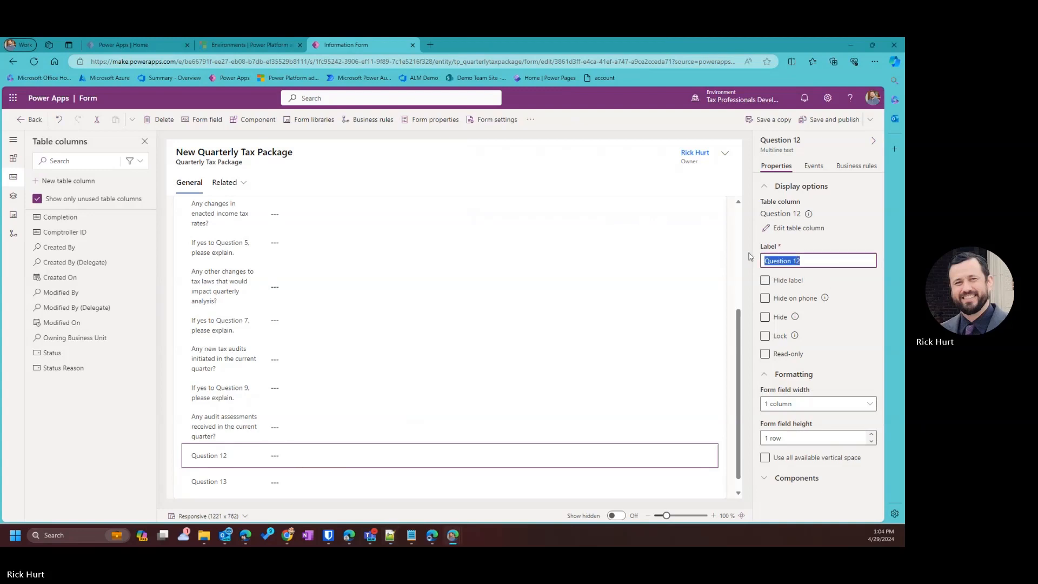
{"action": "type", "text": "If yes to Question 11, please explain."}
{"action": "left_click", "coordinate": [281, 482]}
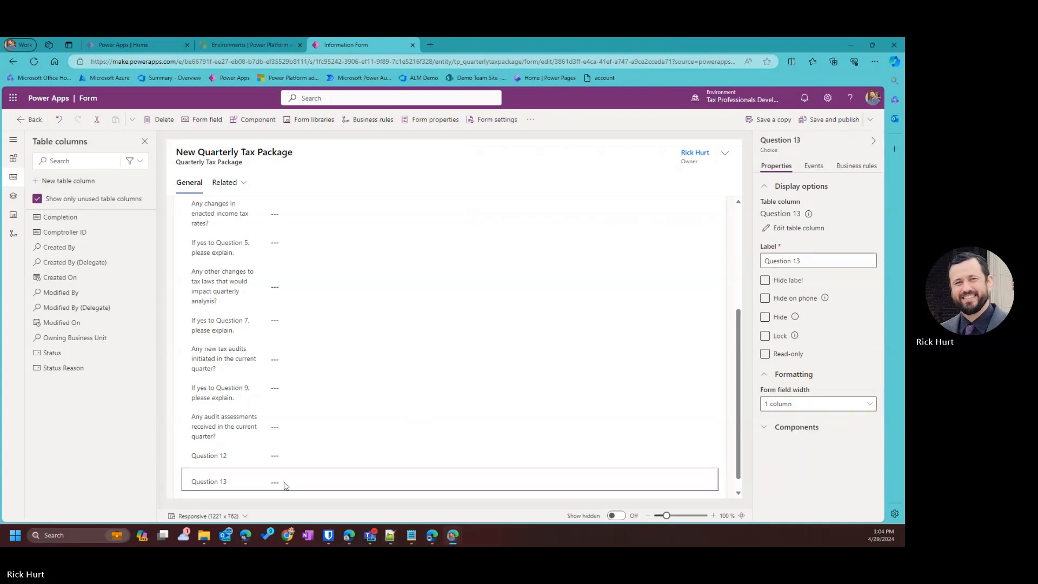
{"action": "key", "text": "alt+Tab"}
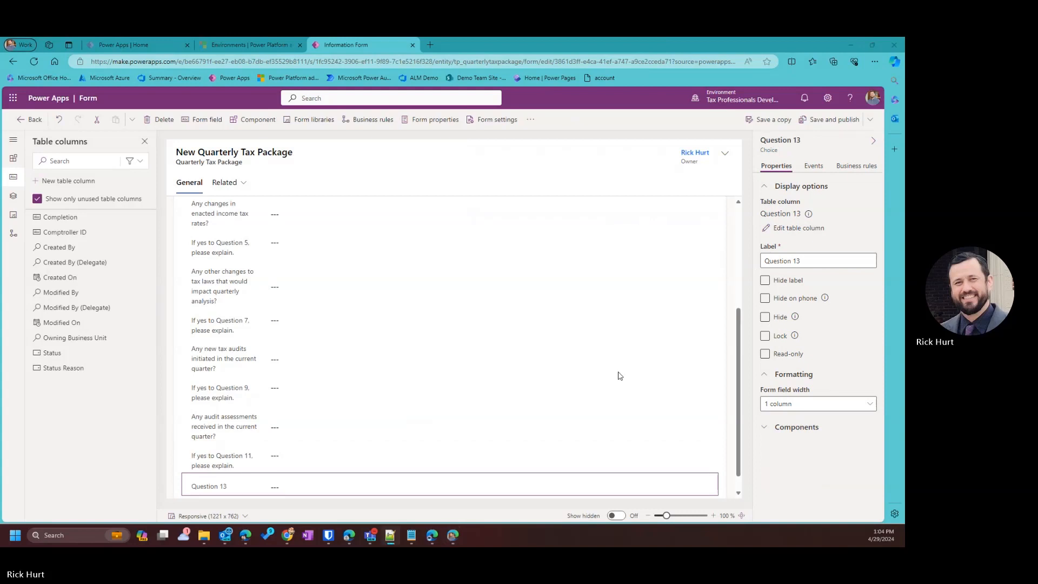
{"action": "left_click_drag", "start_coordinate": [866, 260], "coordinate": [743, 259]}
{"action": "key", "text": "ctrl+v"}
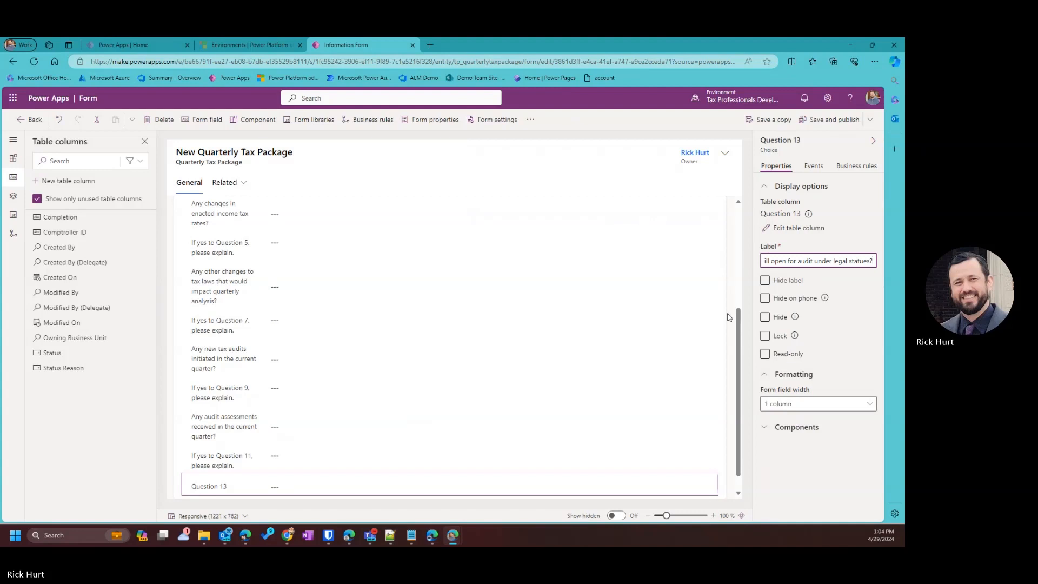
{"action": "left_click", "coordinate": [711, 321]}
{"action": "scroll", "coordinate": [649, 324], "scroll_direction": "down", "scroll_amount": 1}
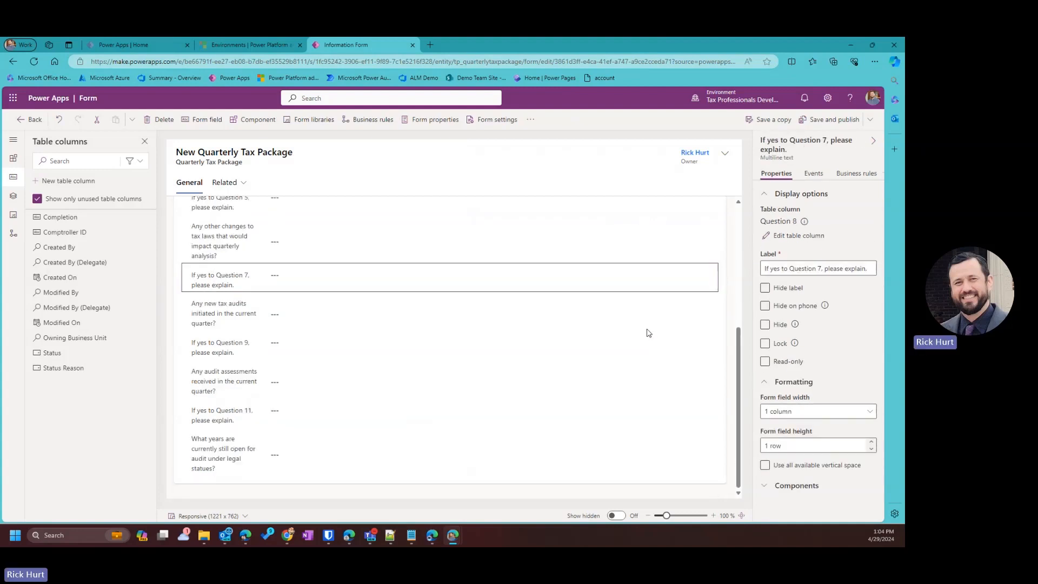
Save and publish the relabelled form, then review the legal or ownership structure question.
{"action": "scroll", "coordinate": [607, 362], "scroll_direction": "up", "scroll_amount": 4}
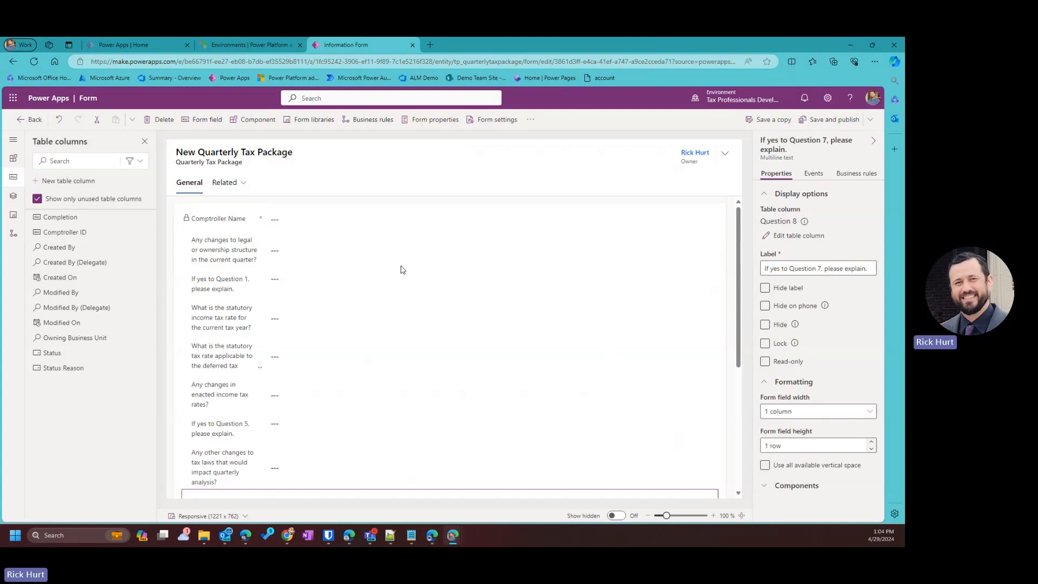
{"action": "left_click", "coordinate": [824, 121]}
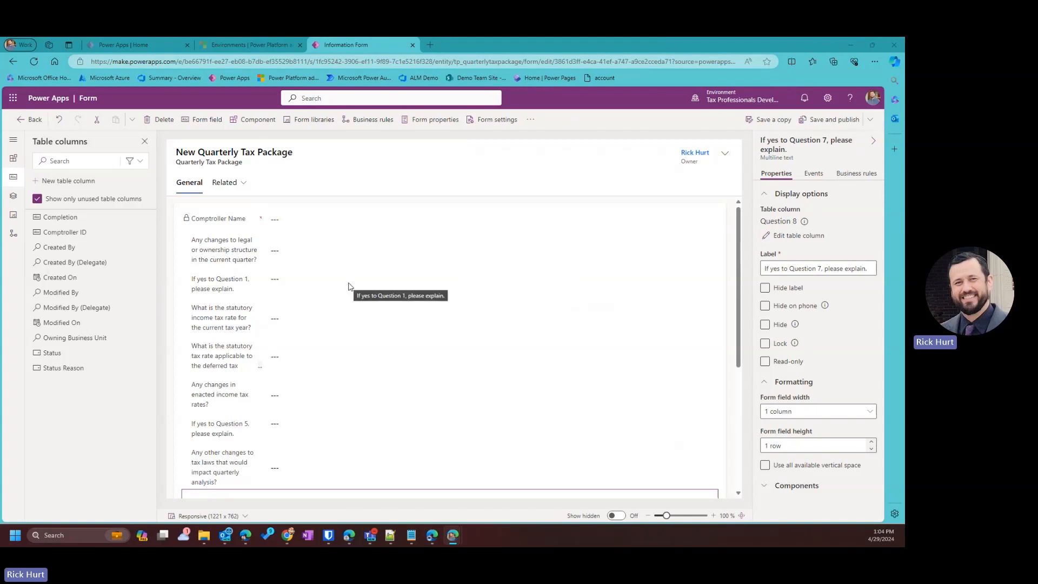
{"action": "scroll", "coordinate": [562, 277], "scroll_direction": "down", "scroll_amount": 3}
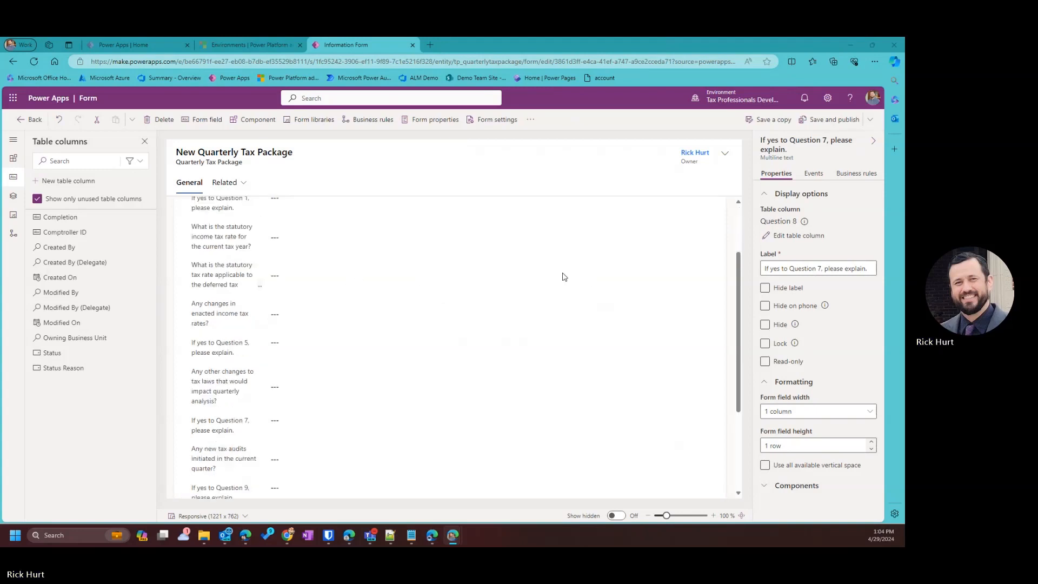
{"action": "scroll", "coordinate": [562, 277], "scroll_direction": "up", "scroll_amount": 3}
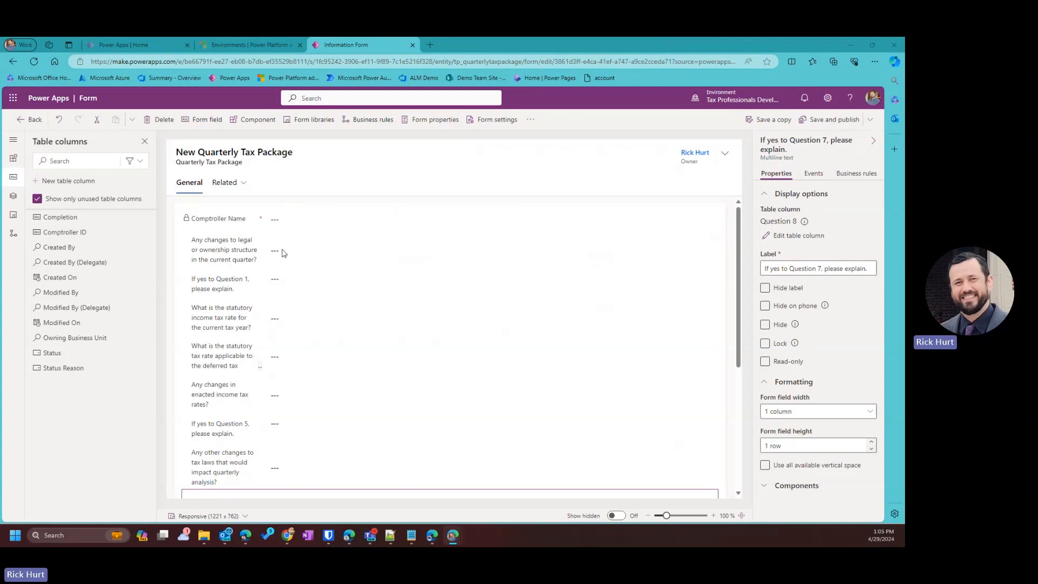
{"action": "left_click", "coordinate": [279, 257]}
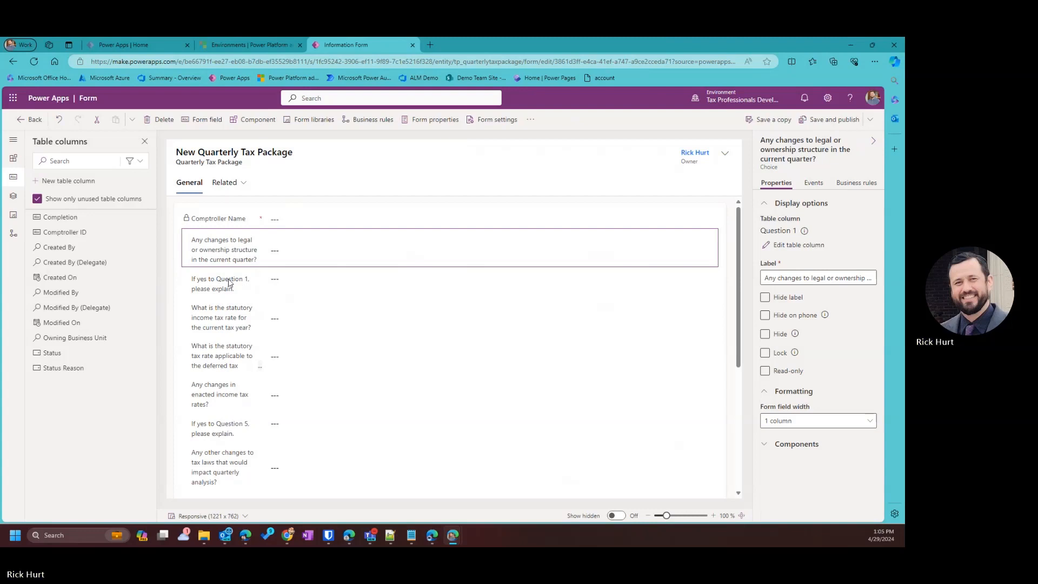
{"action": "scroll", "coordinate": [241, 297], "scroll_direction": "down", "scroll_amount": 3}
{"action": "scroll", "coordinate": [245, 304], "scroll_direction": "down", "scroll_amount": 1}
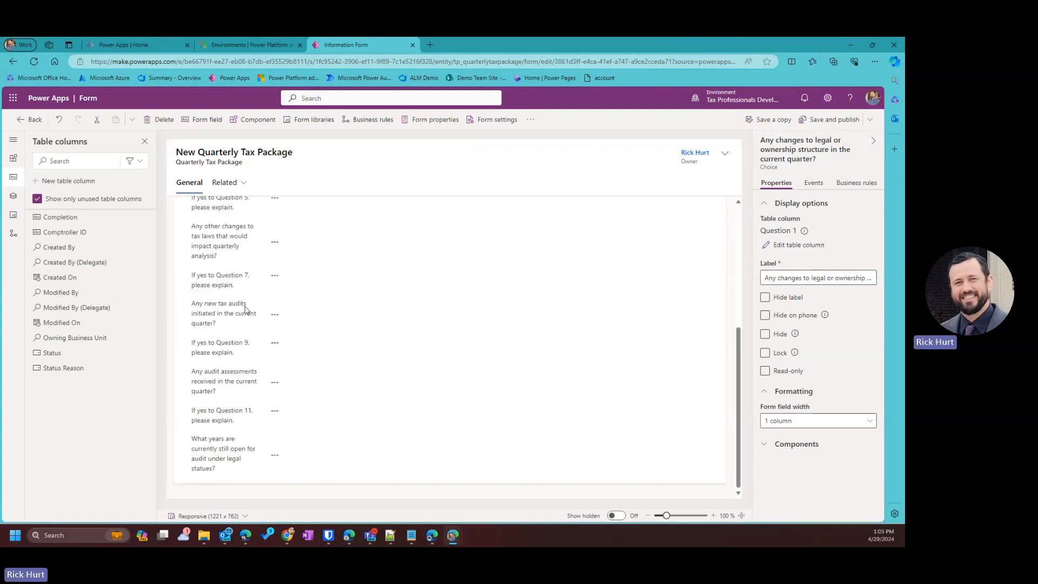
{"action": "scroll", "coordinate": [234, 352], "scroll_direction": "up", "scroll_amount": 4}
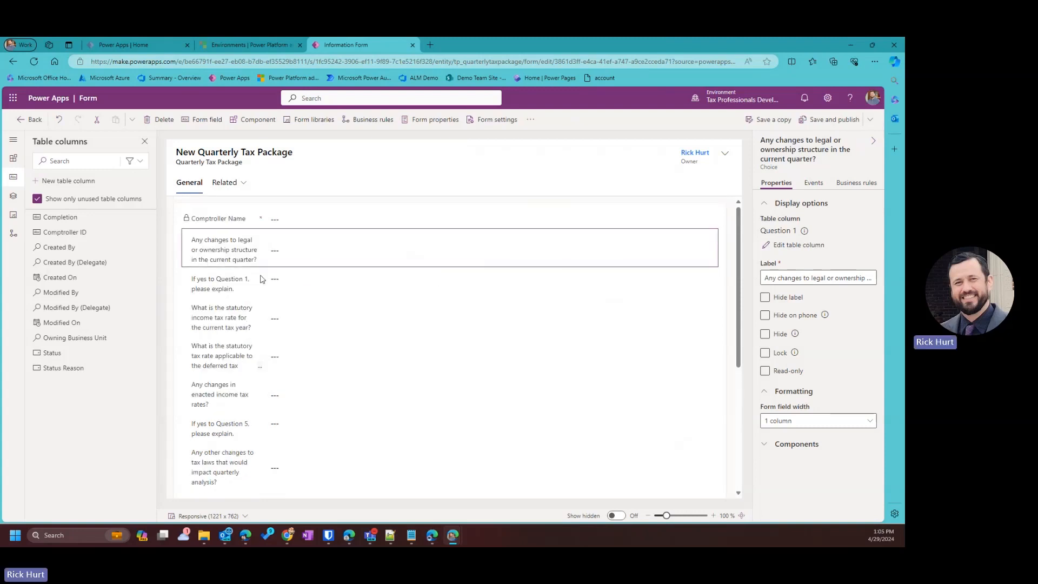
Create a new business rule from the form's Business rules list and expand its name and description.
{"action": "left_click", "coordinate": [387, 133]}
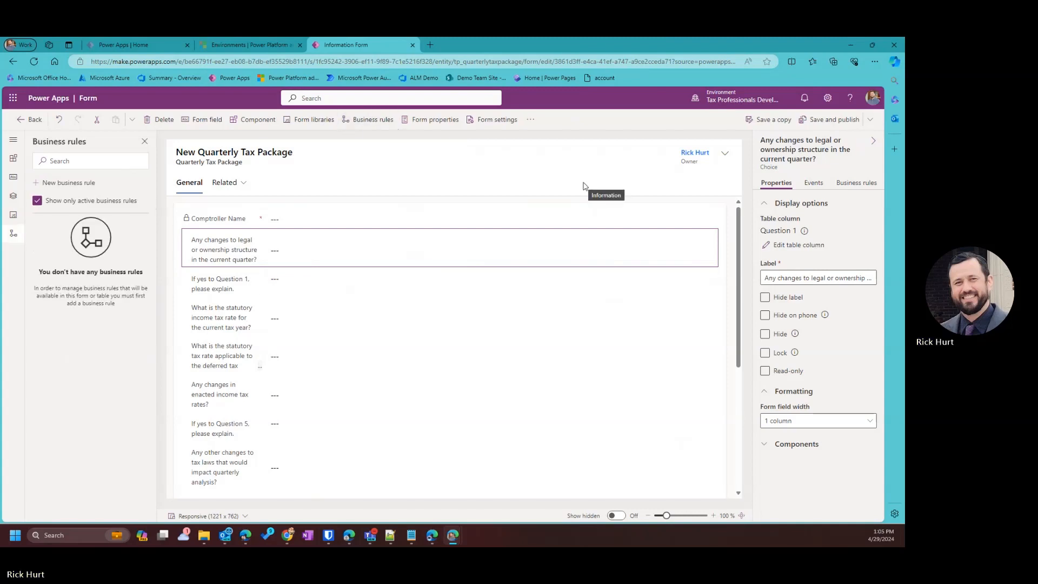
{"action": "left_click", "coordinate": [87, 184]}
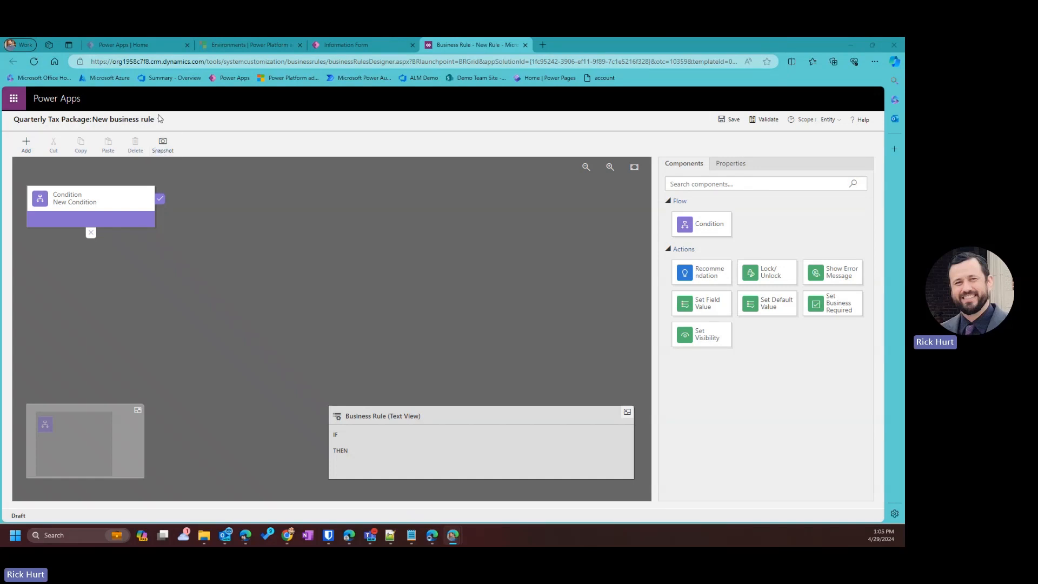
{"action": "left_click", "coordinate": [159, 118]}
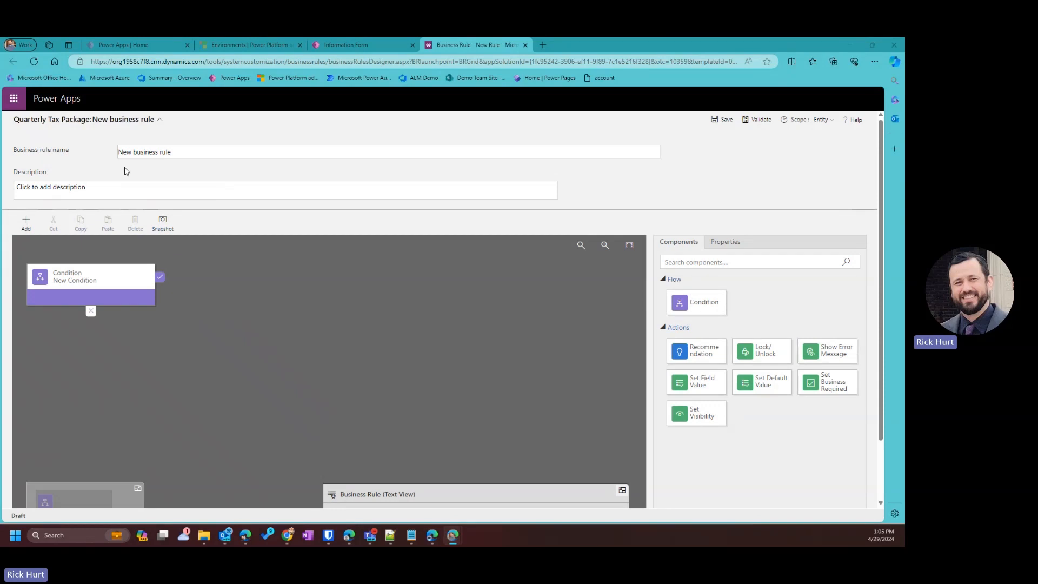
Name the rule 'Question 2 Visibility' and make its condition check Question 1 equals Yes.
{"action": "left_click", "coordinate": [196, 152]}
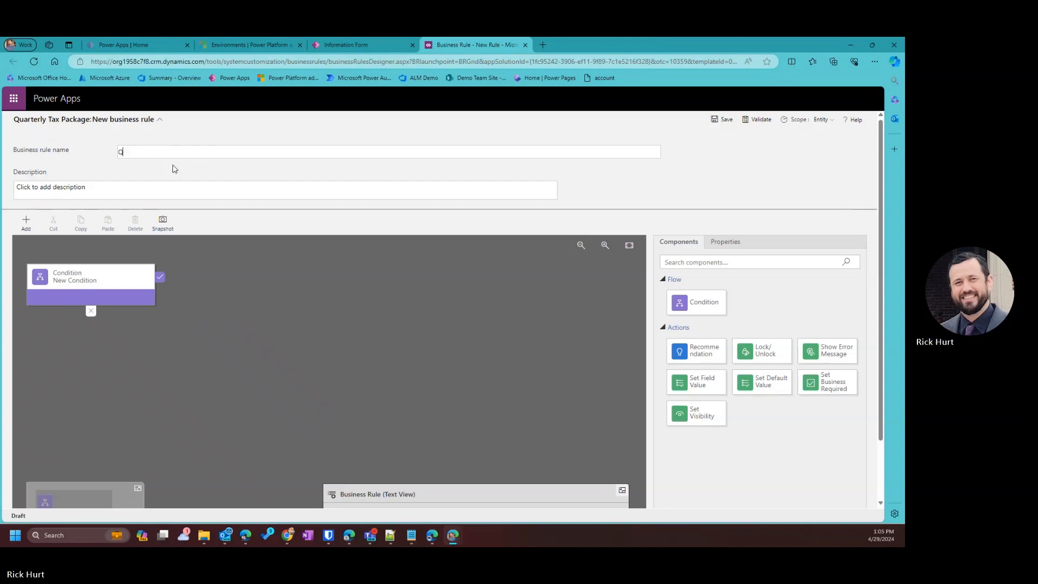
{"action": "type", "text": "Question 2 "}
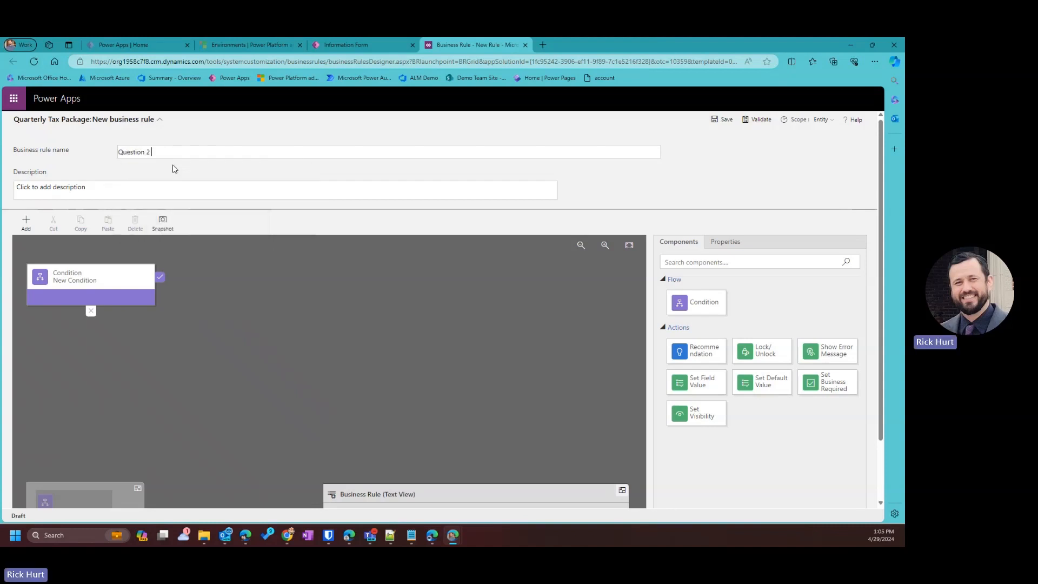
{"action": "type", "text": "Visibility"}
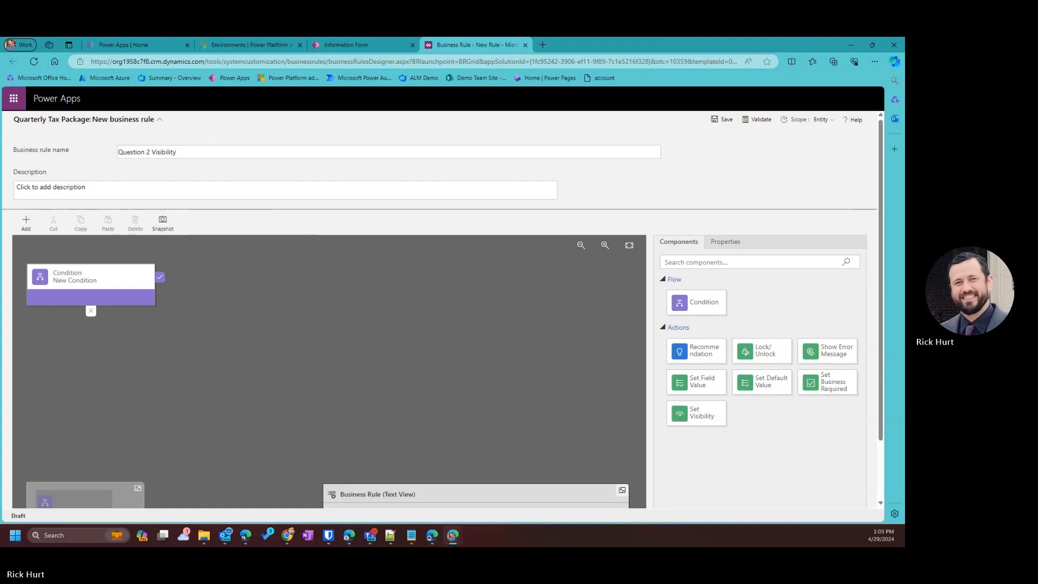
{"action": "left_click", "coordinate": [91, 281]}
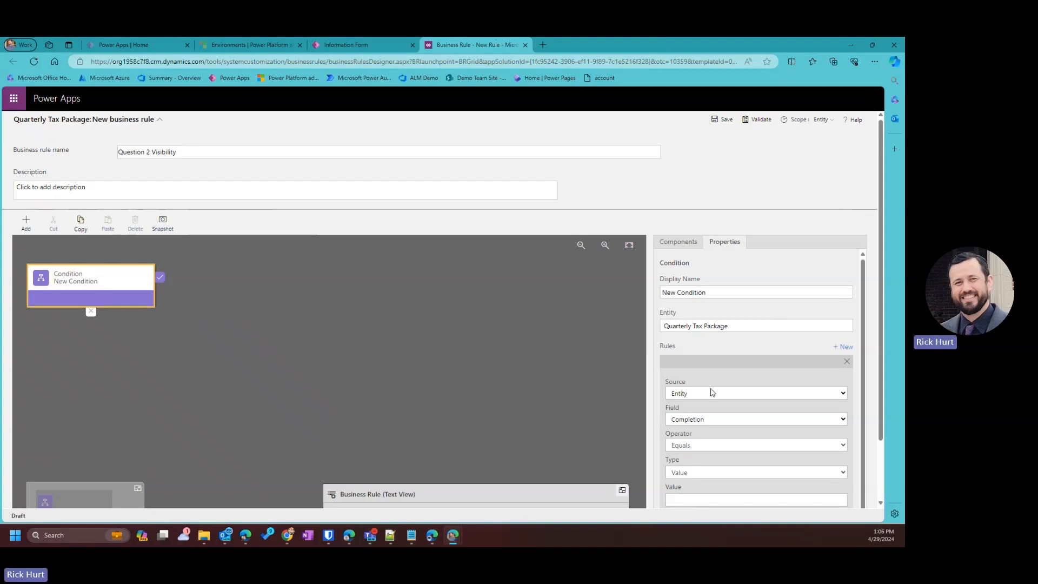
{"action": "scroll", "coordinate": [712, 400], "scroll_direction": "down", "scroll_amount": 1}
{"action": "left_click", "coordinate": [688, 379]}
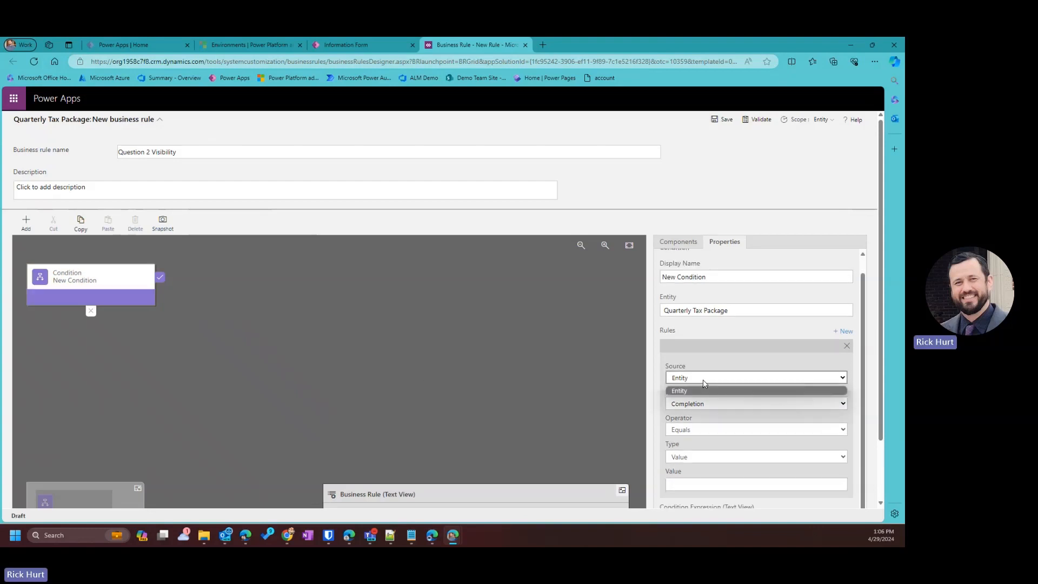
{"action": "left_click", "coordinate": [701, 405]}
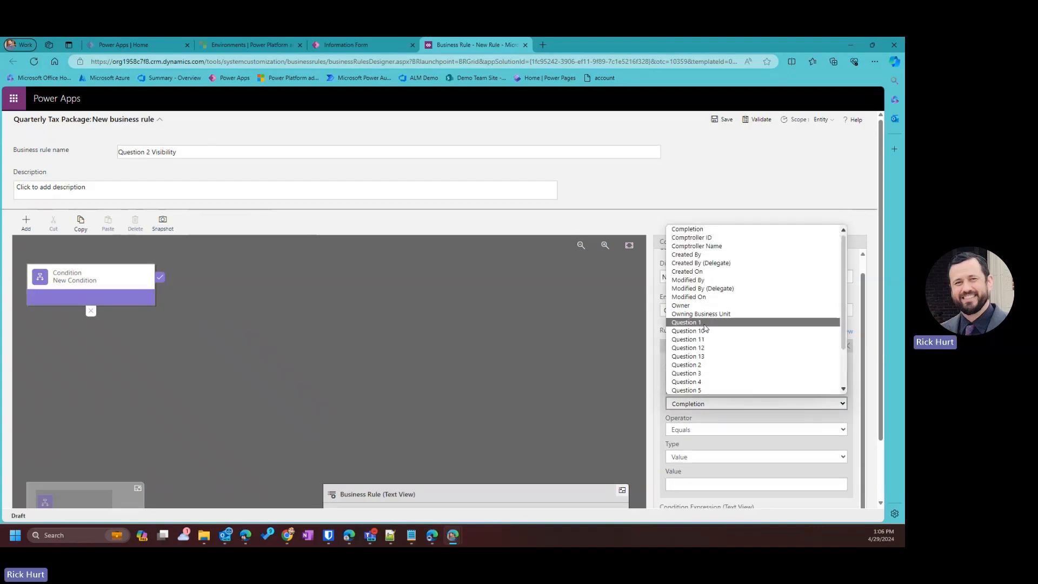
{"action": "left_click", "coordinate": [692, 323]}
{"action": "left_click", "coordinate": [674, 476]}
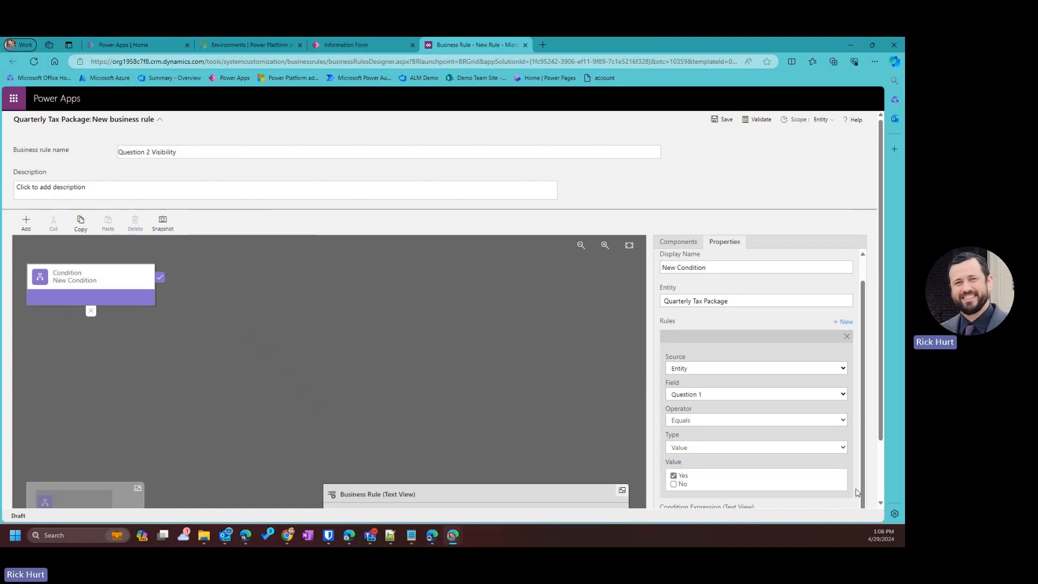
{"action": "scroll", "coordinate": [806, 413], "scroll_direction": "up", "scroll_amount": 1}
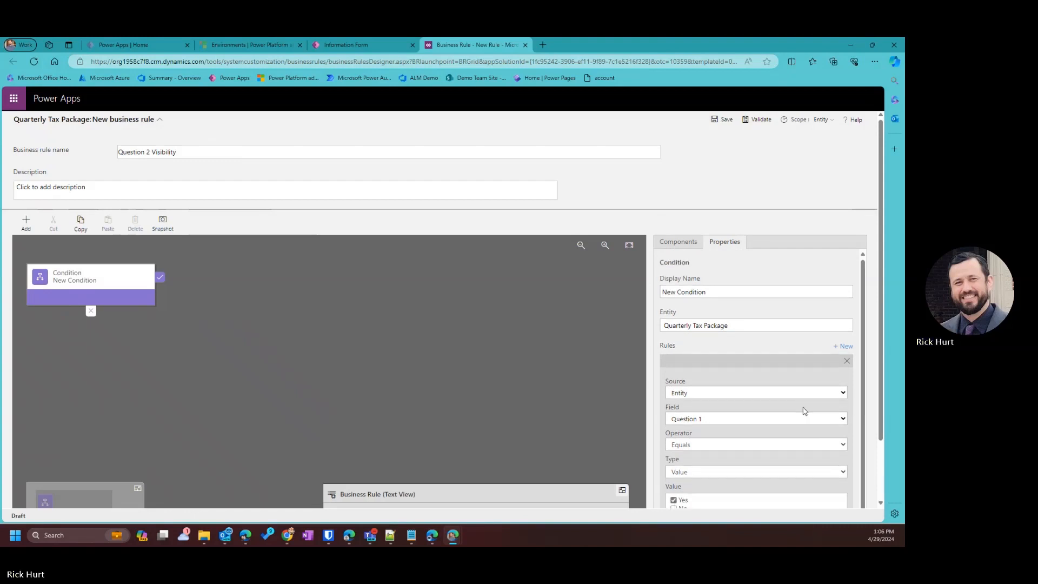
Rename the condition 'Question 1 is Yes' and apply it.
{"action": "left_click_drag", "start_coordinate": [712, 292], "coordinate": [635, 283]}
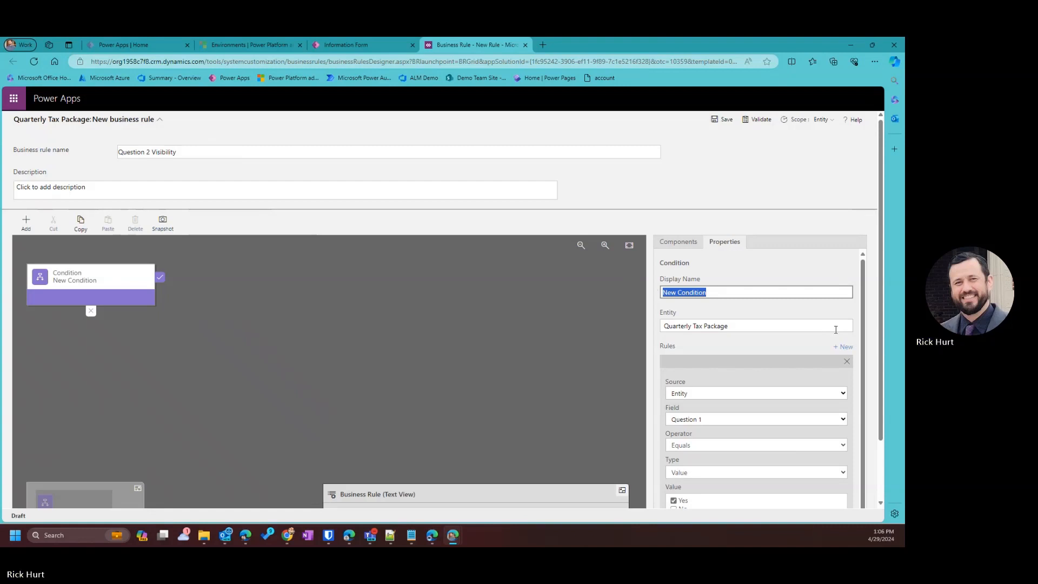
{"action": "type", "text": "Questi"}
{"action": "key", "text": "BackSpace"}
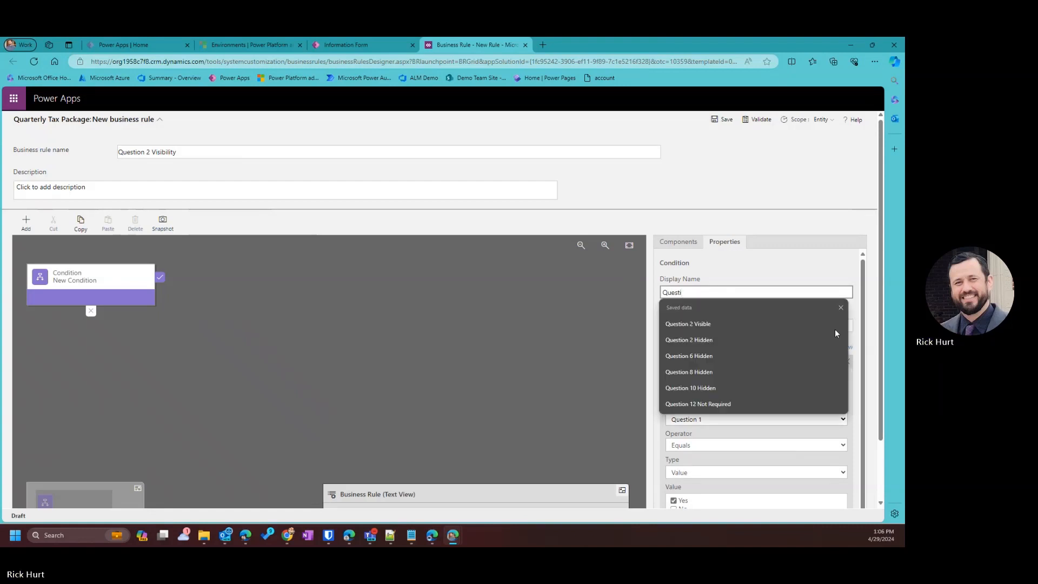
{"action": "type", "text": "ion 1 is Yes"}
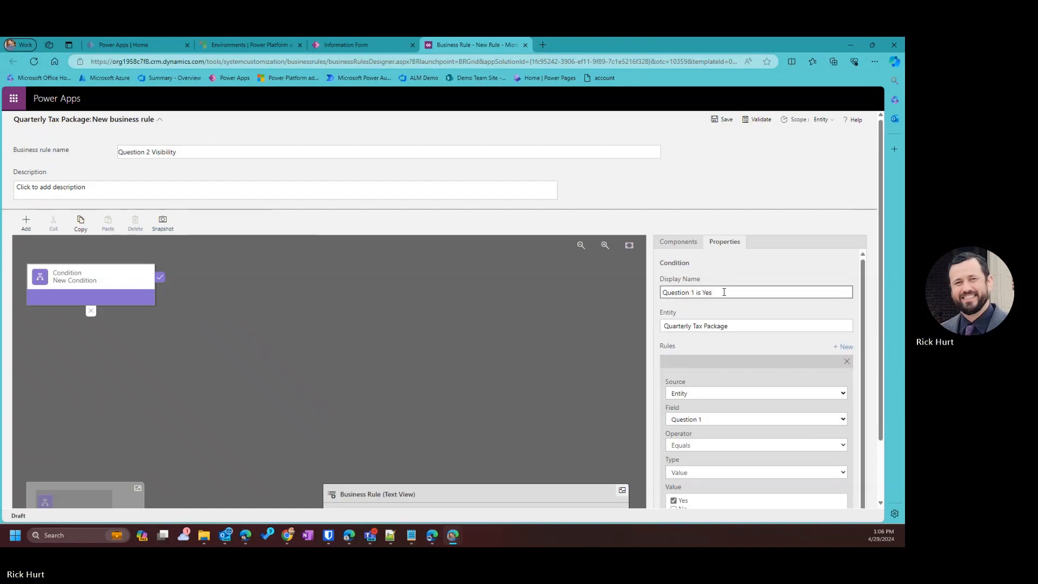
{"action": "key", "text": "ctrl+a"}
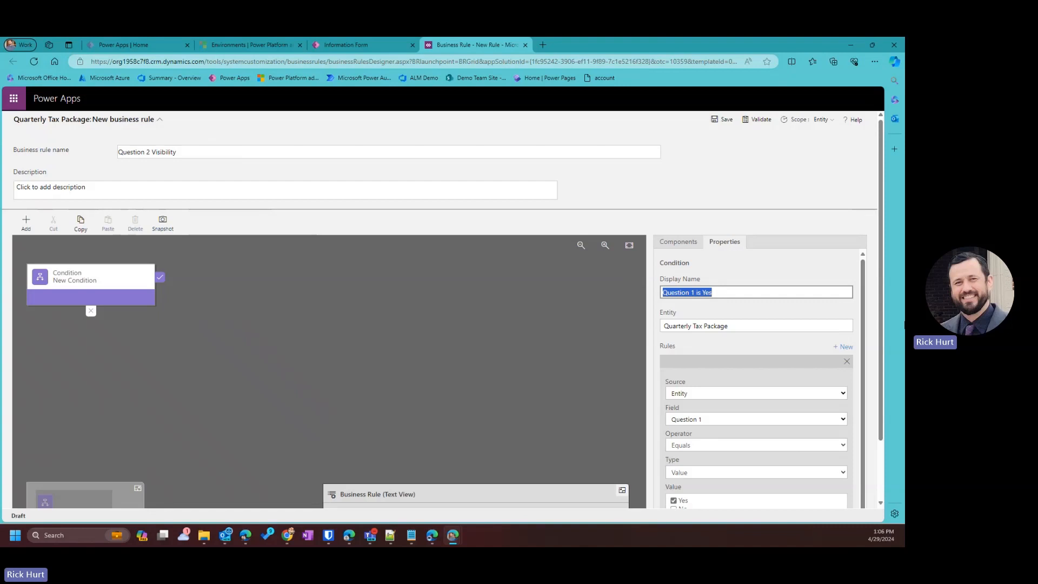
{"action": "scroll", "coordinate": [725, 359], "scroll_direction": "down", "scroll_amount": 5}
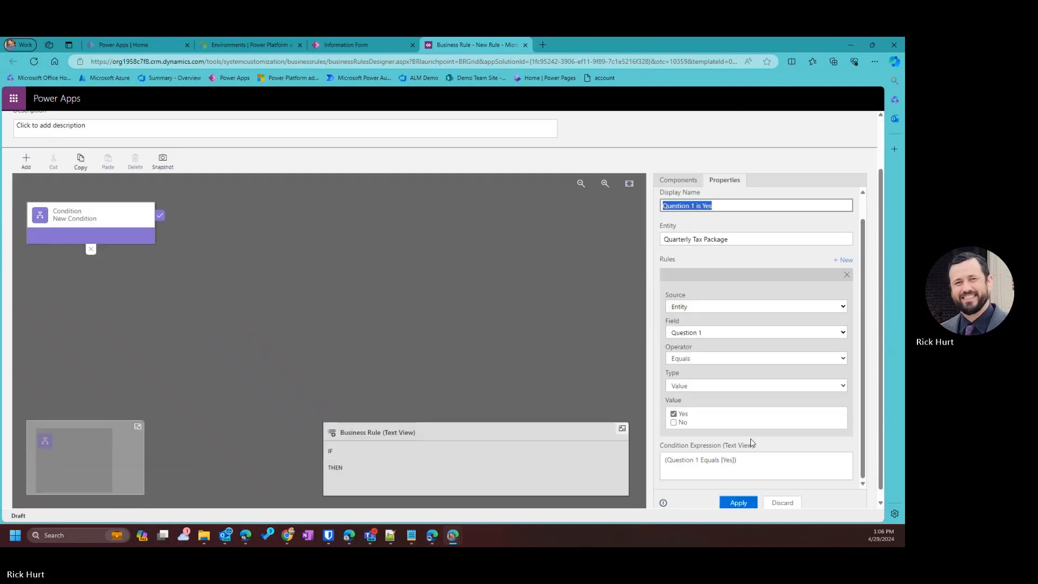
{"action": "left_click", "coordinate": [738, 494]}
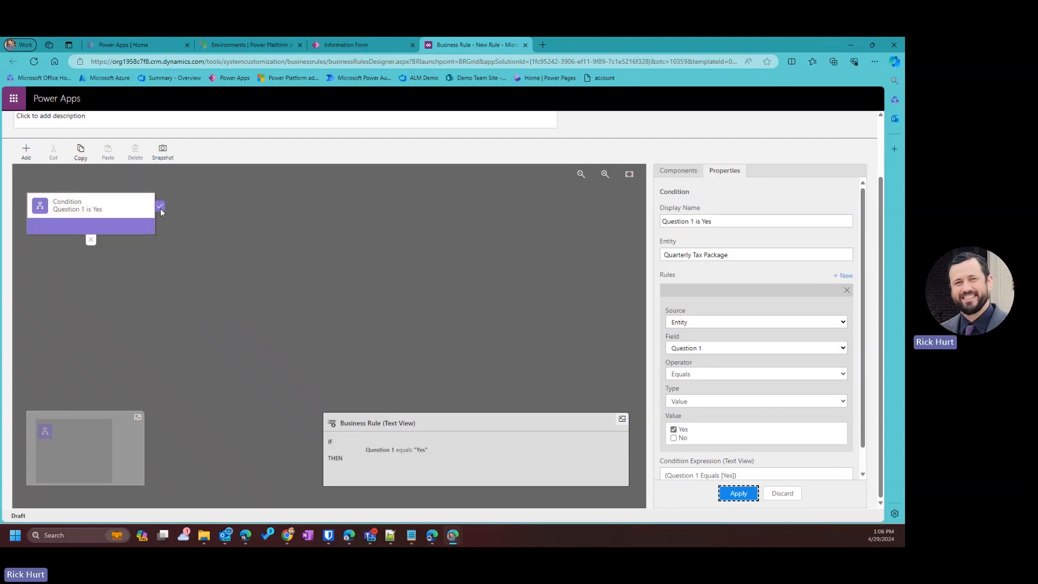
{"action": "left_click", "coordinate": [26, 151]}
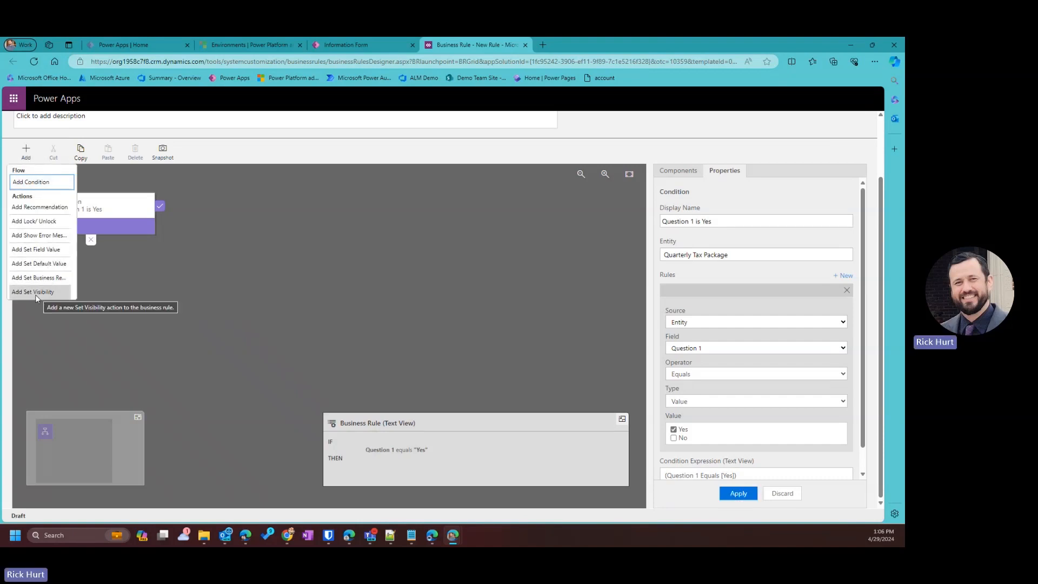
Add a Set Visibility action 'Question 2 is Visible' after the condition, showing Question 2.
{"action": "left_click", "coordinate": [34, 292]}
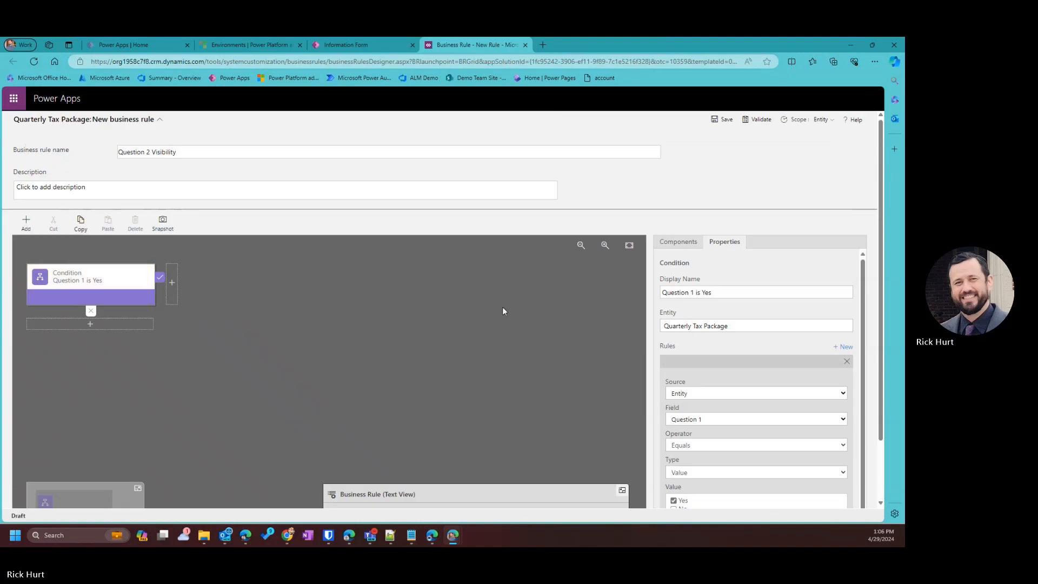
{"action": "left_click", "coordinate": [172, 284]}
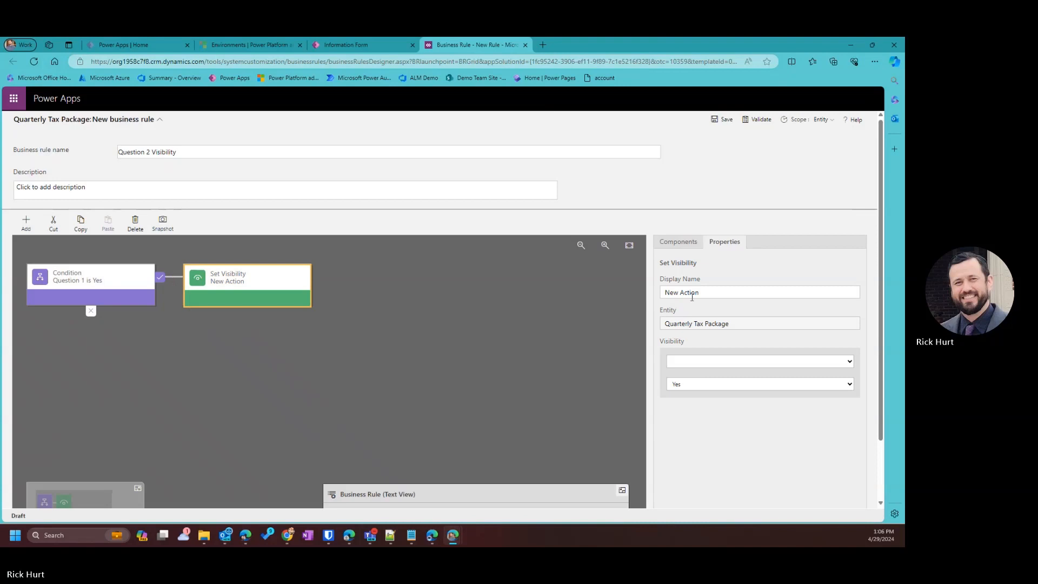
{"action": "left_click", "coordinate": [692, 295]}
{"action": "type", "text": "Q"}
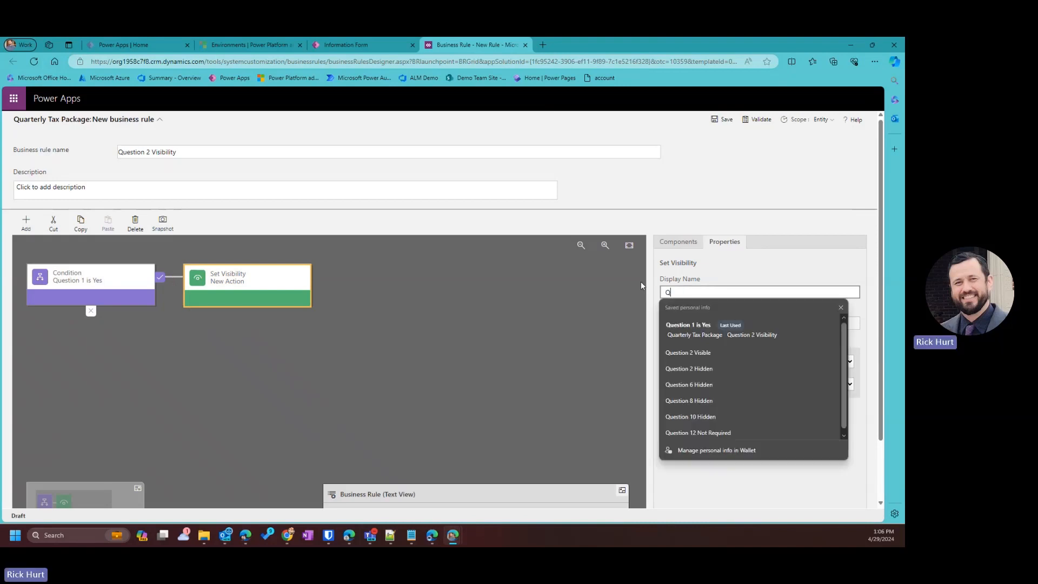
{"action": "type", "text": "uestion 2"}
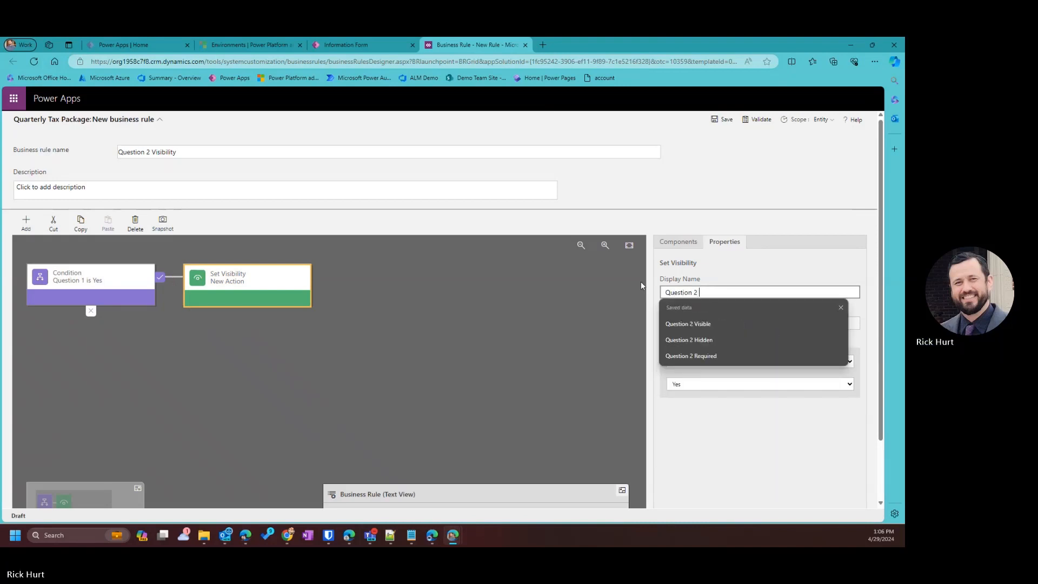
{"action": "type", "text": " is Visible"}
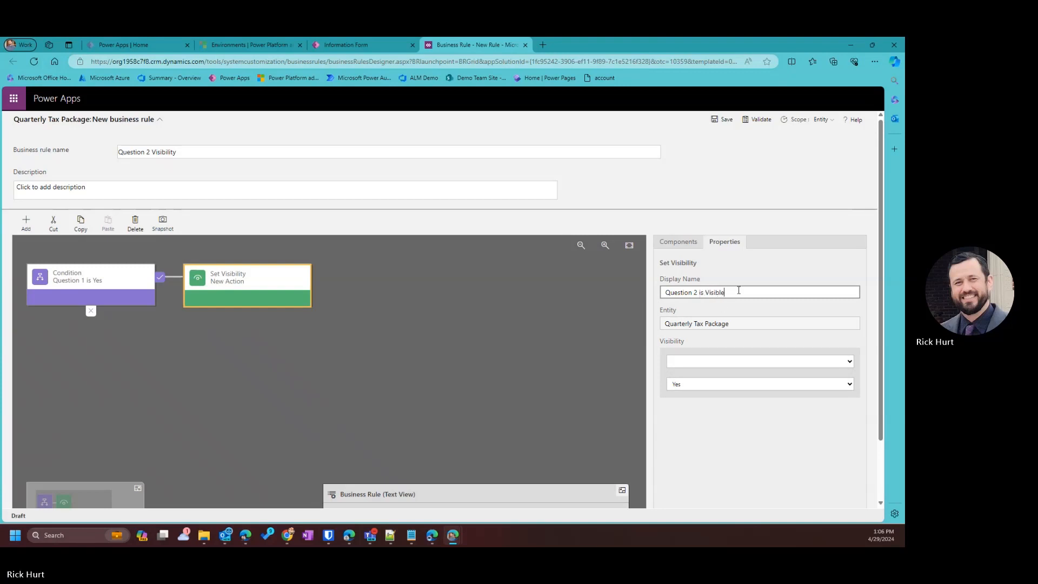
{"action": "left_click_drag", "start_coordinate": [738, 291], "coordinate": [610, 280]}
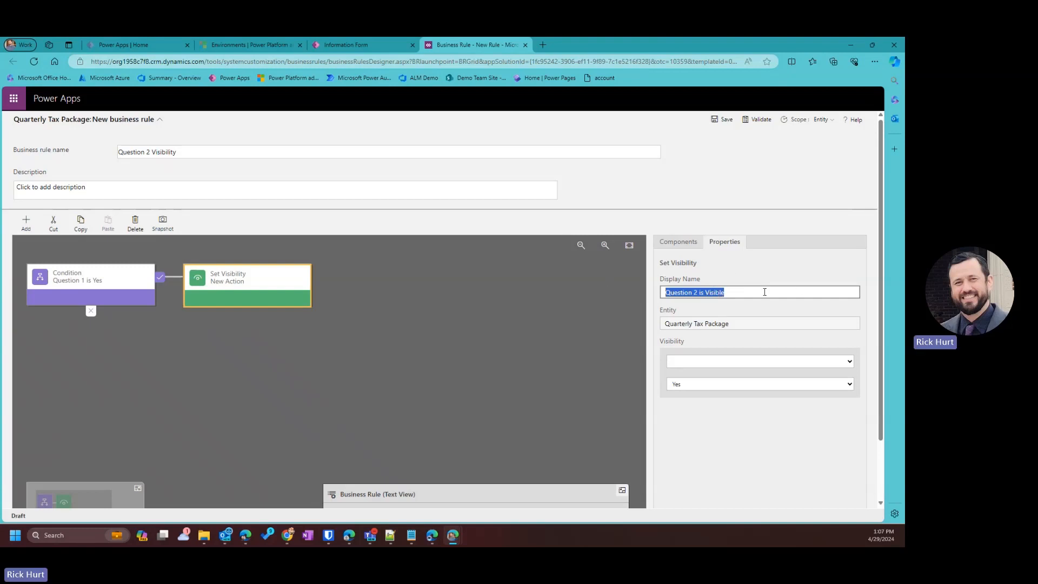
{"action": "left_click", "coordinate": [682, 362]}
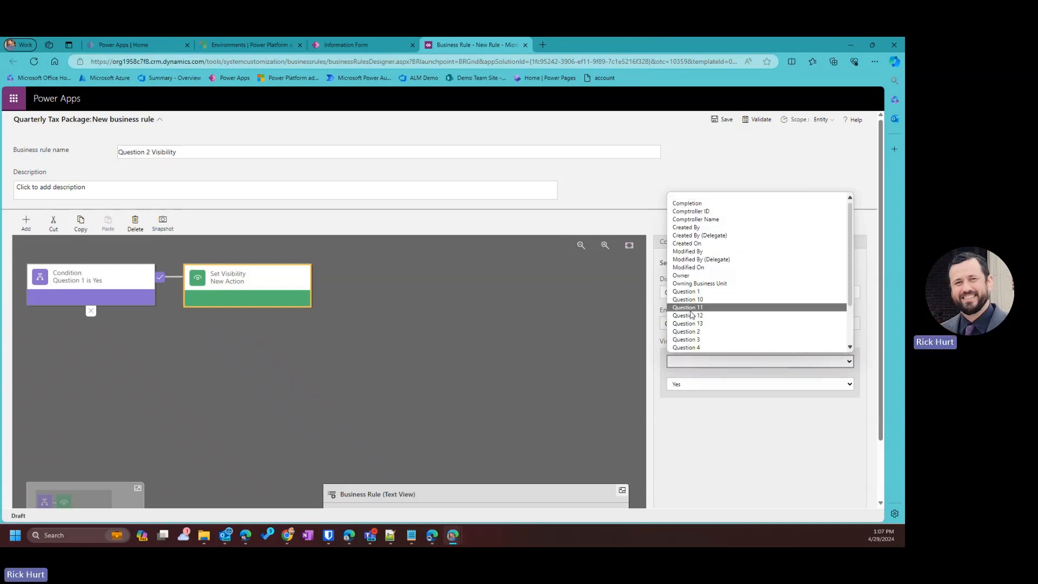
{"action": "left_click", "coordinate": [686, 332]}
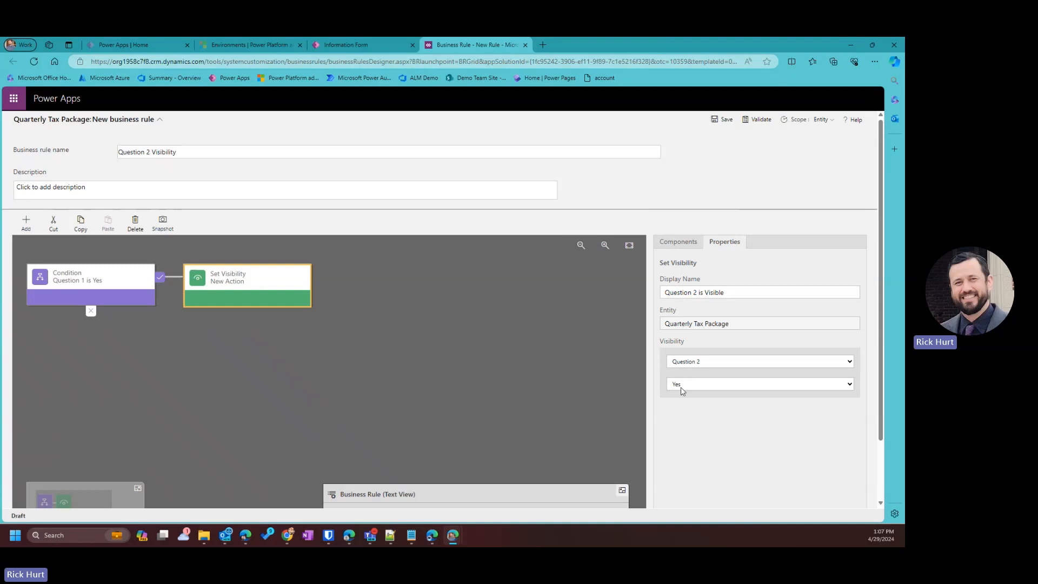
{"action": "scroll", "coordinate": [714, 408], "scroll_direction": "down", "scroll_amount": 2}
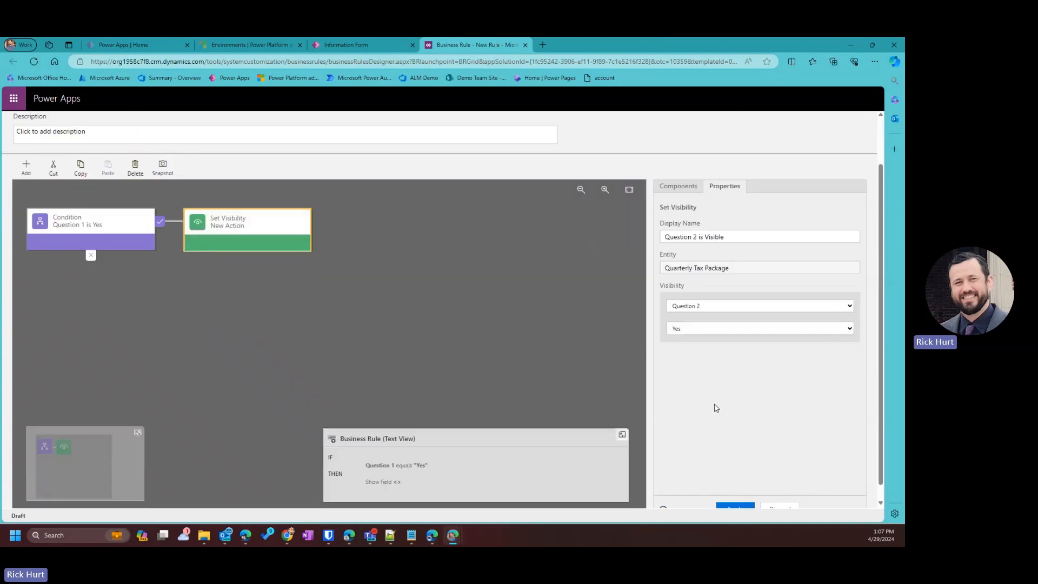
{"action": "left_click", "coordinate": [735, 494]}
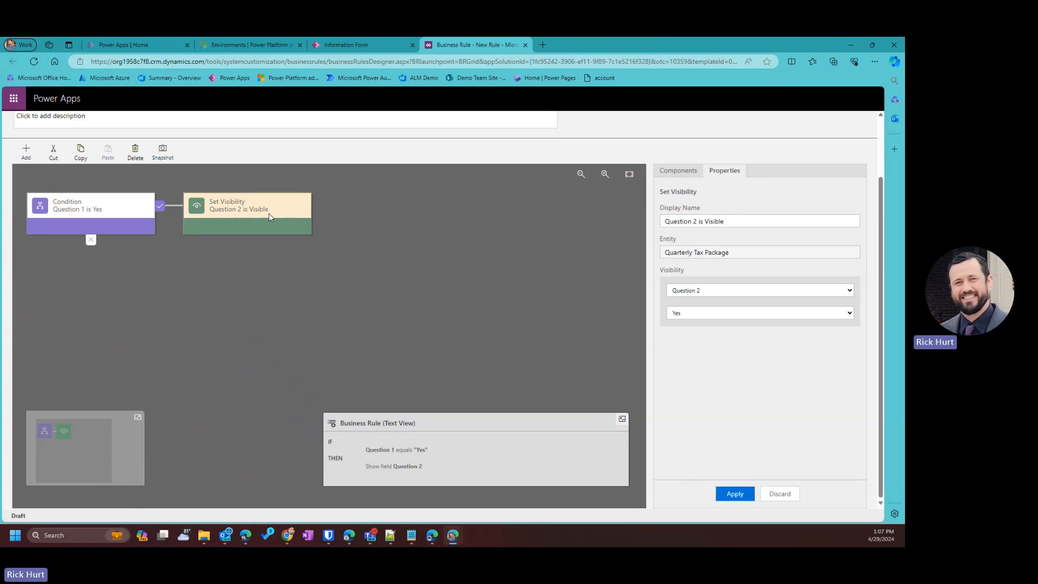
{"action": "left_click", "coordinate": [26, 150]}
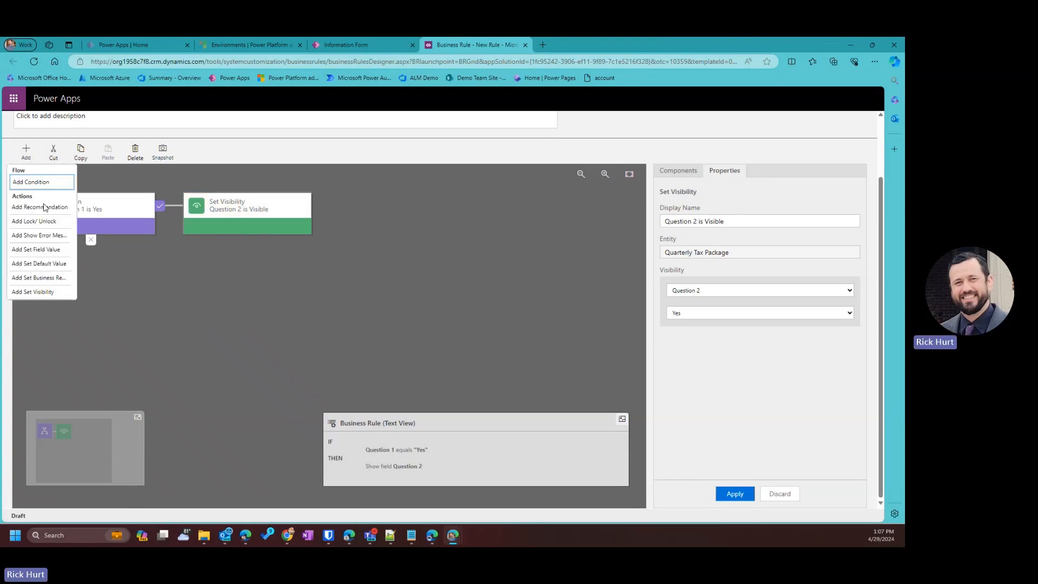
Add a Set Business Required action after the visibility action, named 'Question 2 is Required'.
{"action": "left_click", "coordinate": [53, 277]}
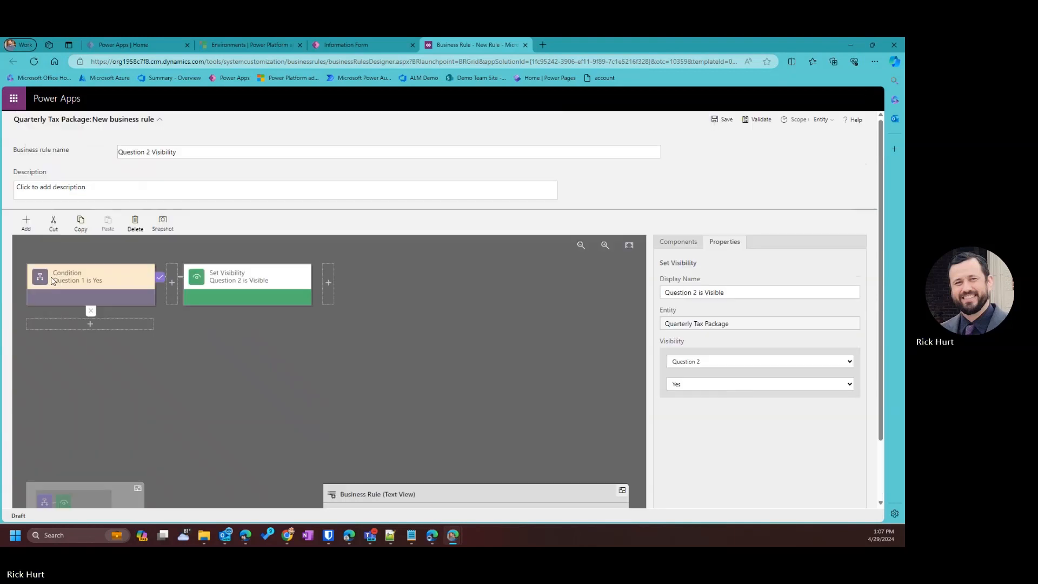
{"action": "left_click", "coordinate": [330, 284]}
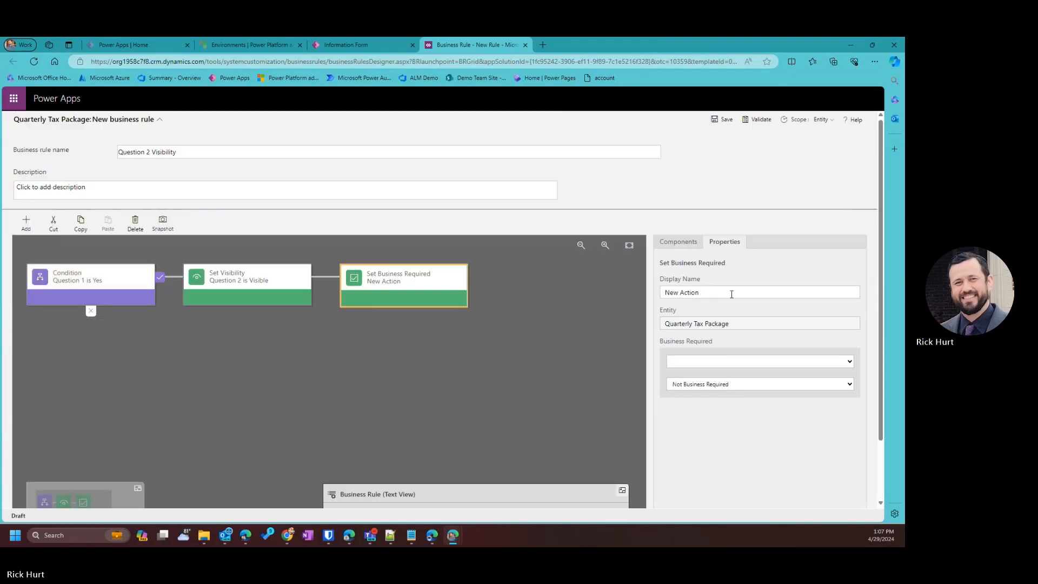
{"action": "left_click", "coordinate": [731, 294]}
{"action": "type", "text": "Se"}
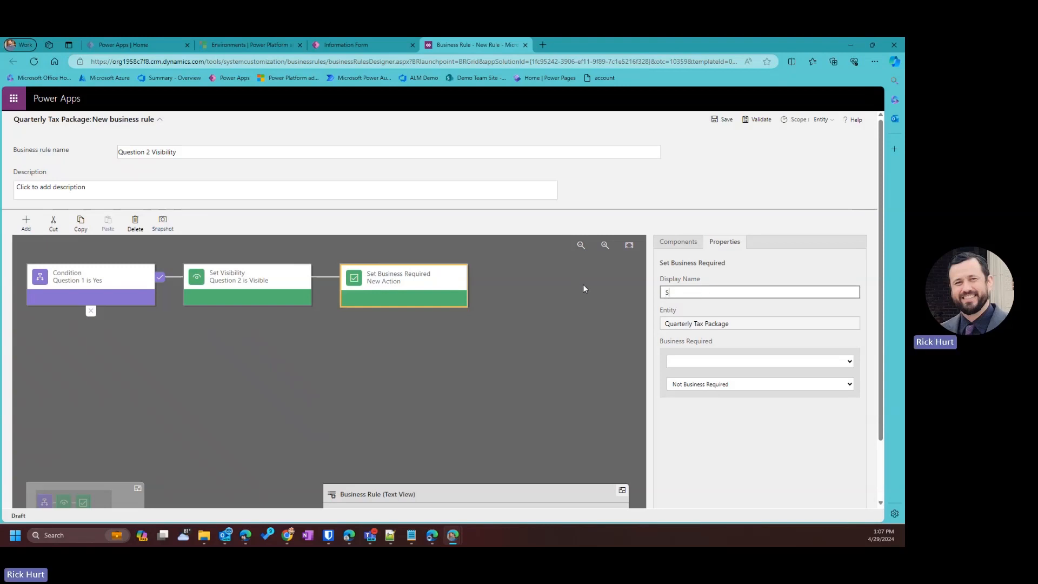
{"action": "key", "text": "BackSpace"}
{"action": "key", "text": "BackSpace"}
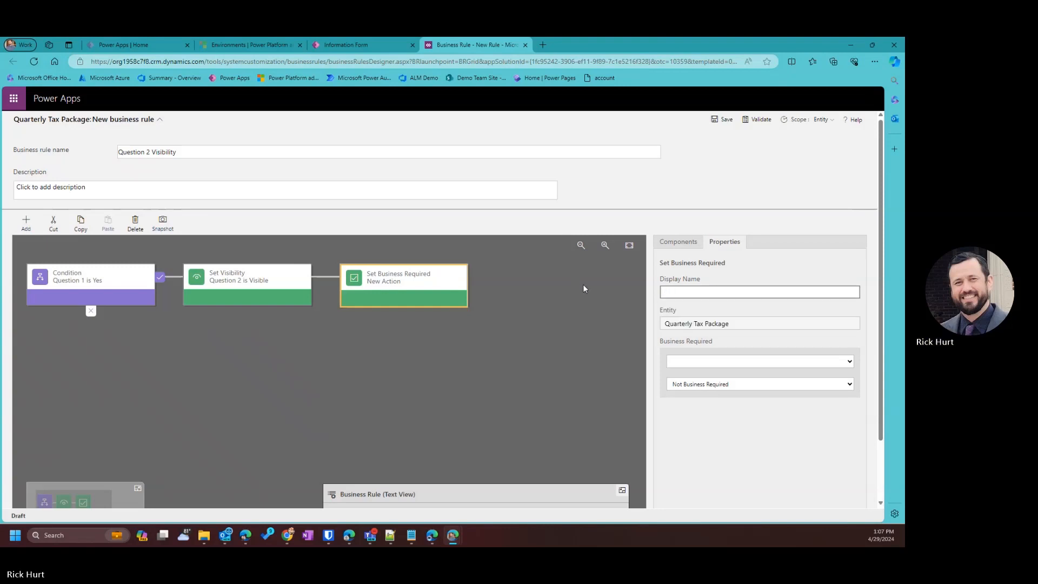
{"action": "type", "text": "Questi"}
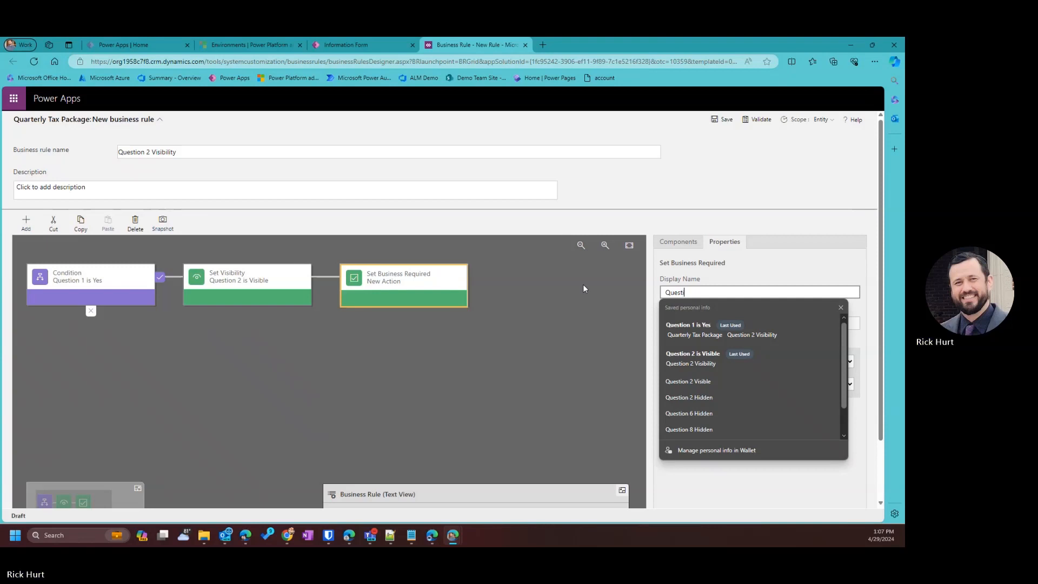
{"action": "type", "text": "on 2 is Re"}
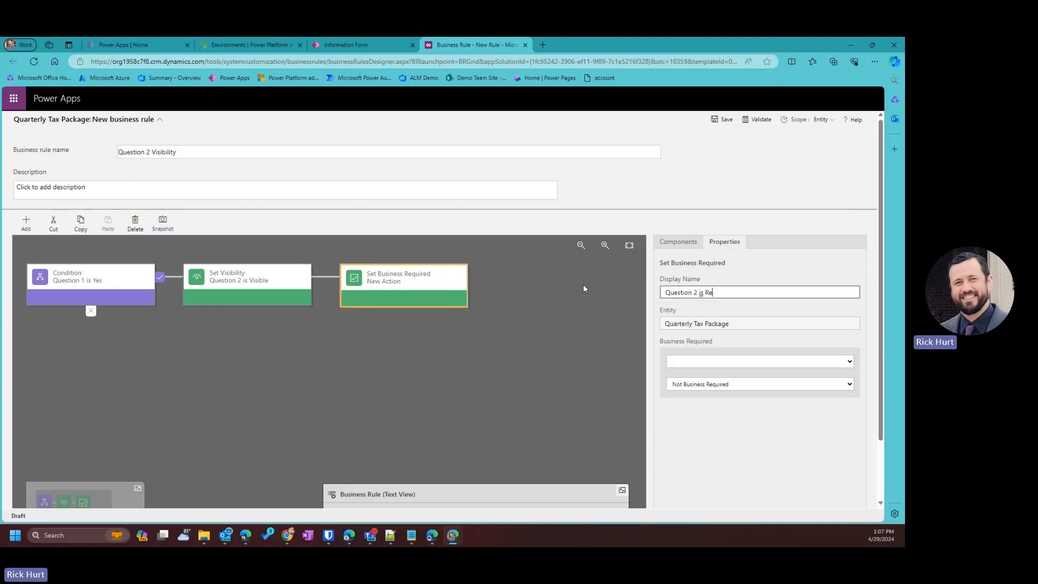
{"action": "type", "text": "qure"}
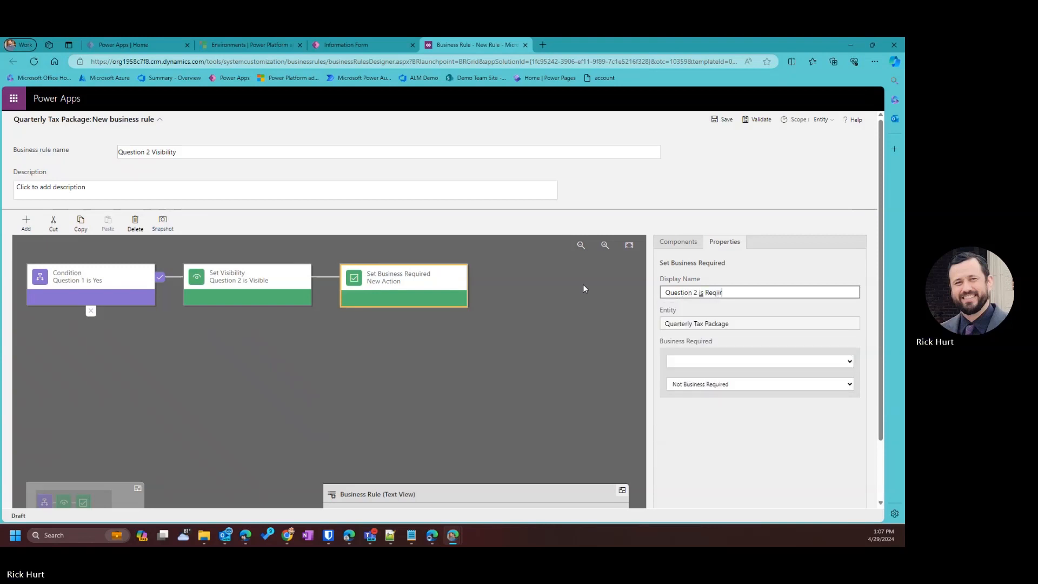
{"action": "type", "text": "d"}
Target Question 2 with the required action, fix the name's spelling, and apply it.
{"action": "left_click", "coordinate": [727, 361]}
{"action": "scroll", "coordinate": [698, 303], "scroll_direction": "down", "scroll_amount": 1}
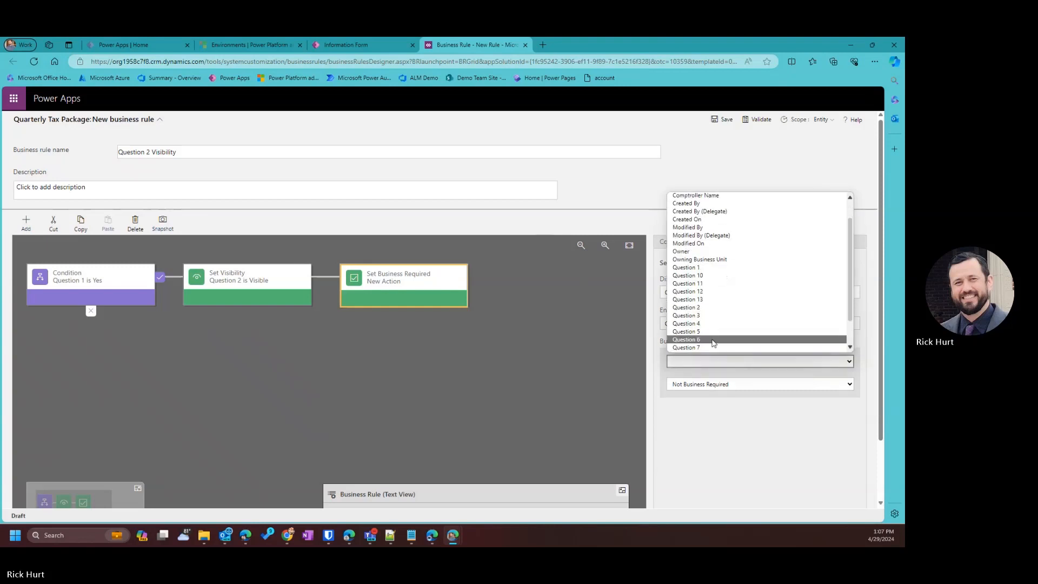
{"action": "left_click", "coordinate": [697, 310]}
{"action": "scroll", "coordinate": [752, 478], "scroll_direction": "down", "scroll_amount": 1}
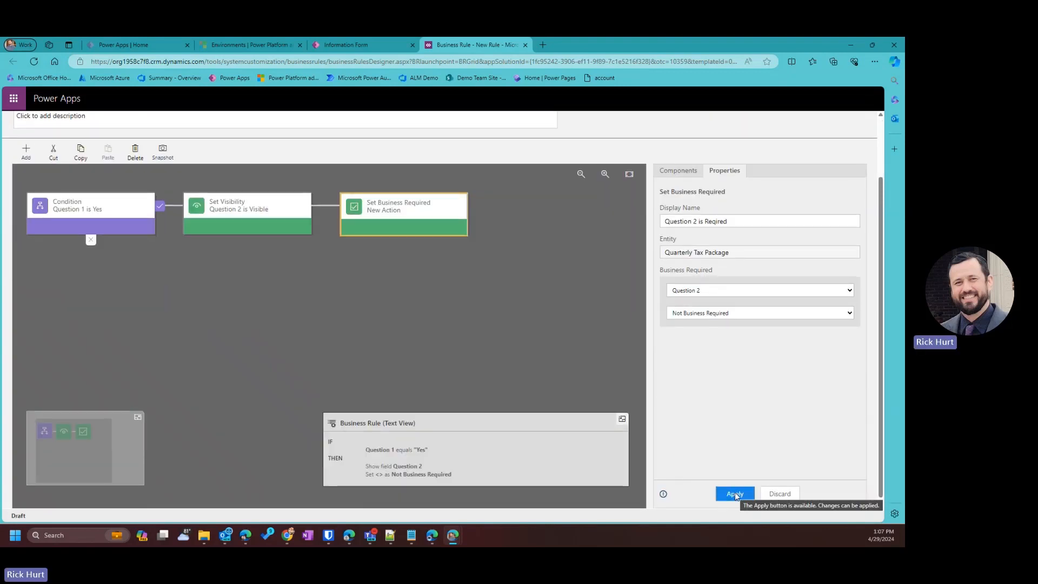
{"action": "left_click", "coordinate": [716, 221]}
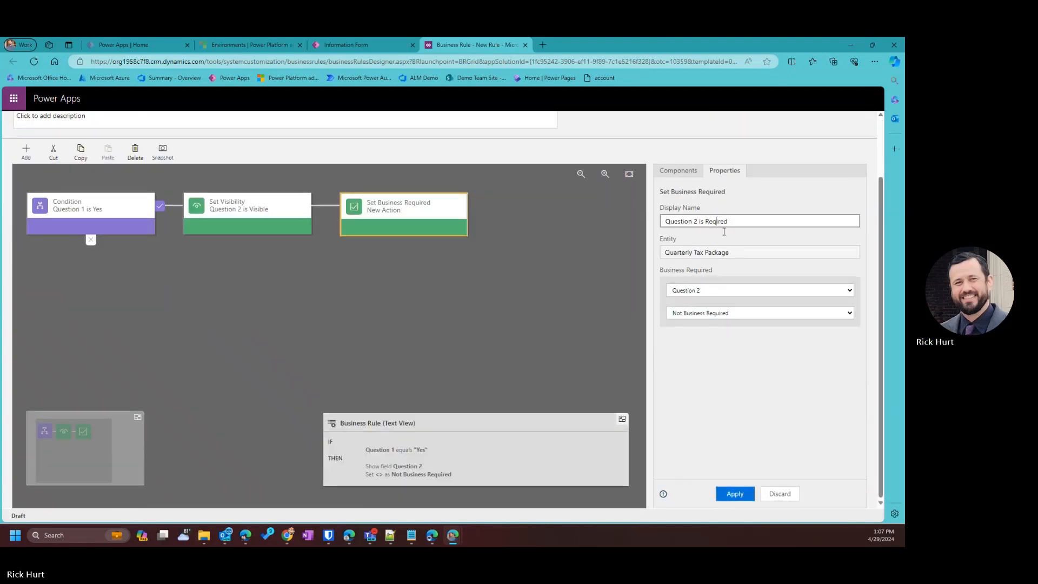
{"action": "type", "text": "u"}
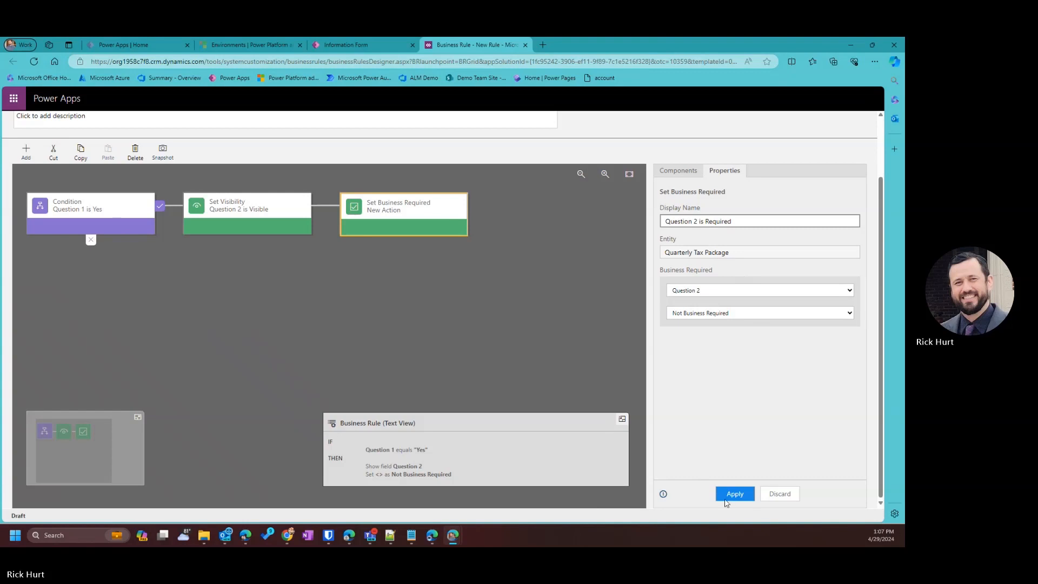
{"action": "left_click", "coordinate": [725, 500]}
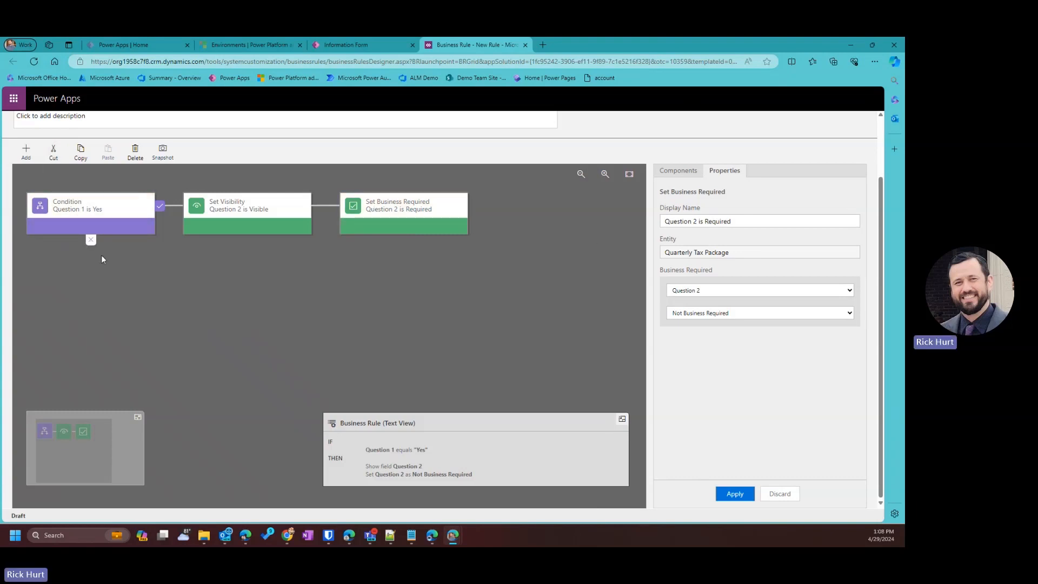
{"action": "scroll", "coordinate": [102, 254], "scroll_direction": "up", "scroll_amount": 2}
{"action": "left_click", "coordinate": [29, 224]}
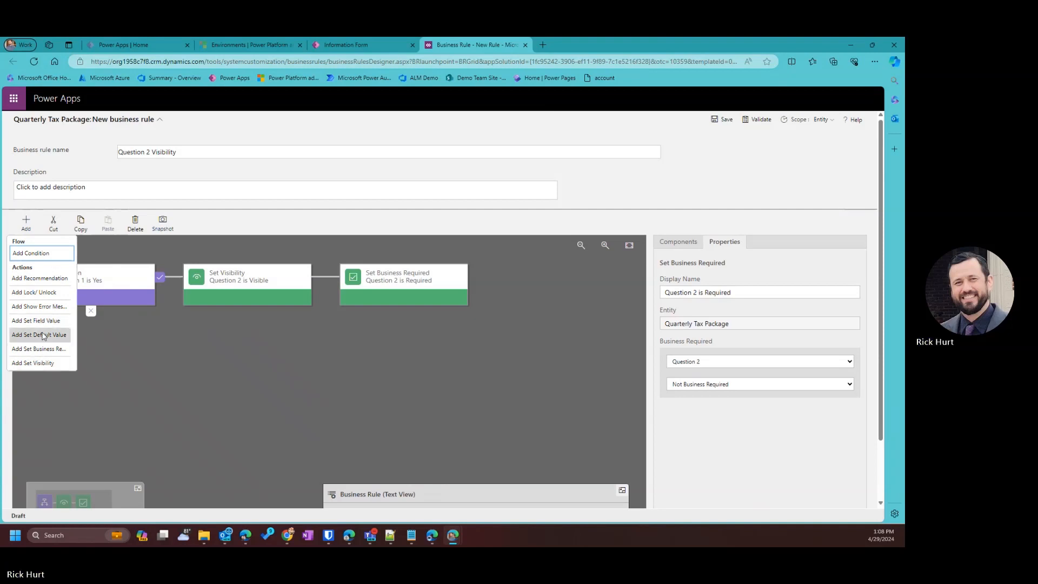
Add a Set Visibility action 'Question 2 Hidden' on the else branch, setting Question 2 not visible.
{"action": "left_click", "coordinate": [48, 361]}
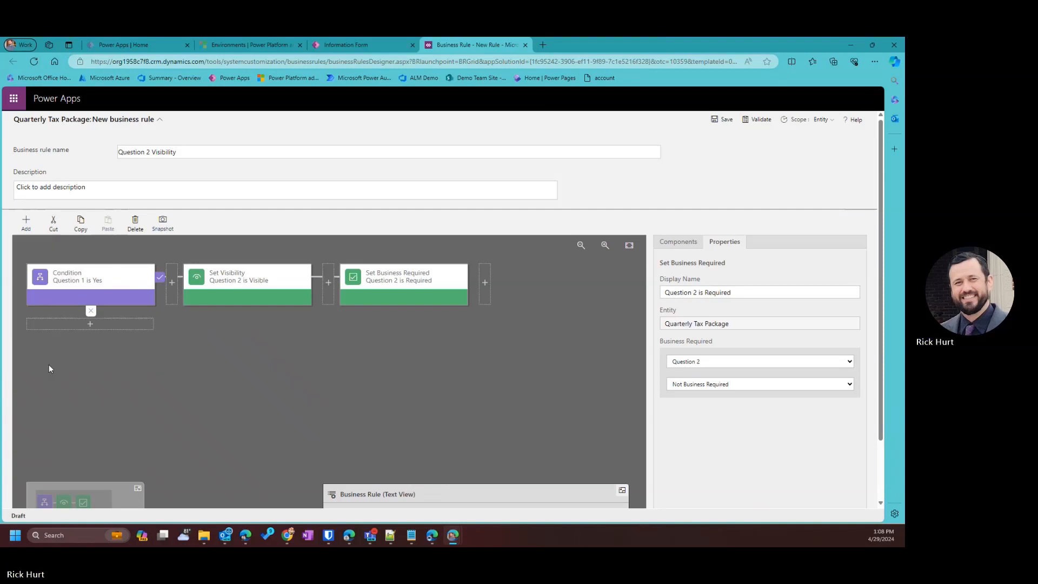
{"action": "left_click", "coordinate": [89, 324]}
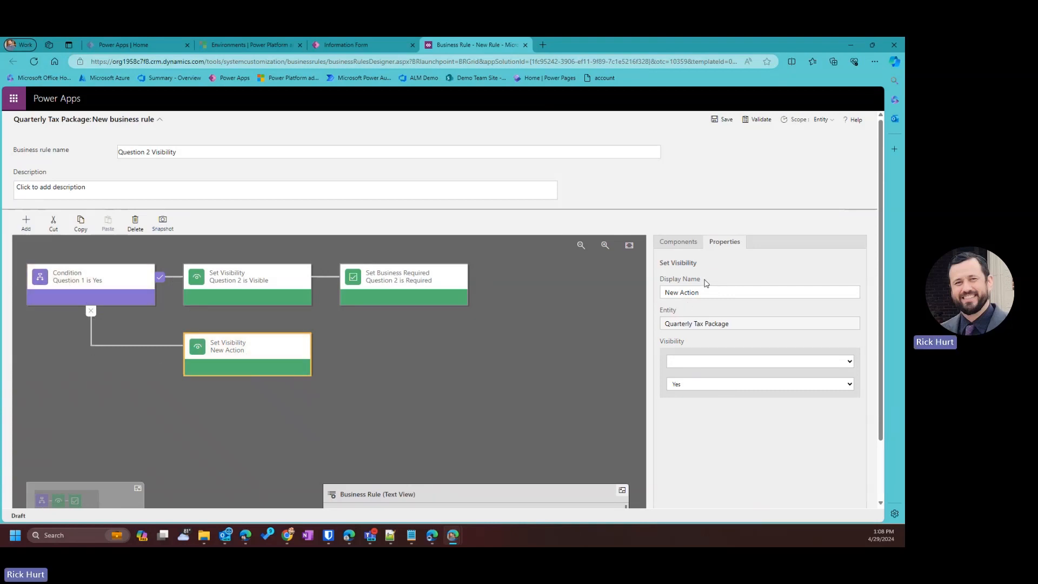
{"action": "left_click_drag", "start_coordinate": [706, 292], "coordinate": [656, 290]}
{"action": "type", "text": "Ques"}
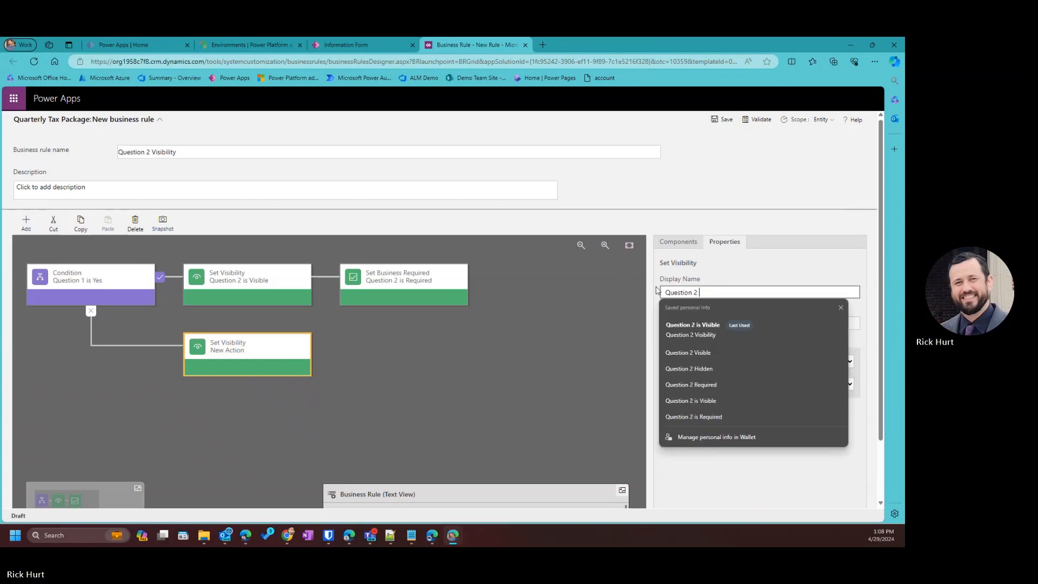
{"action": "left_click", "coordinate": [742, 359]}
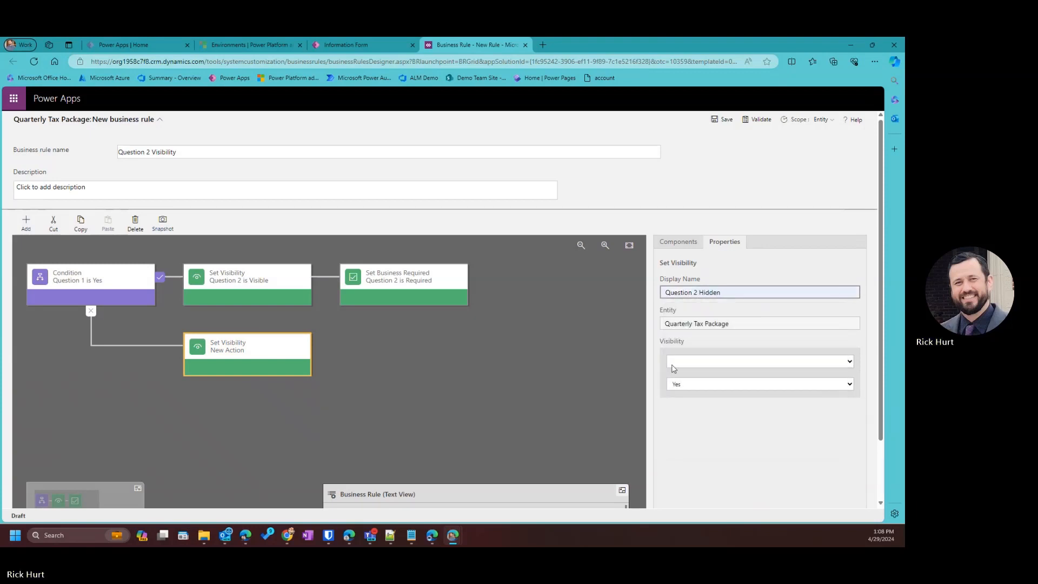
{"action": "left_click", "coordinate": [692, 361]}
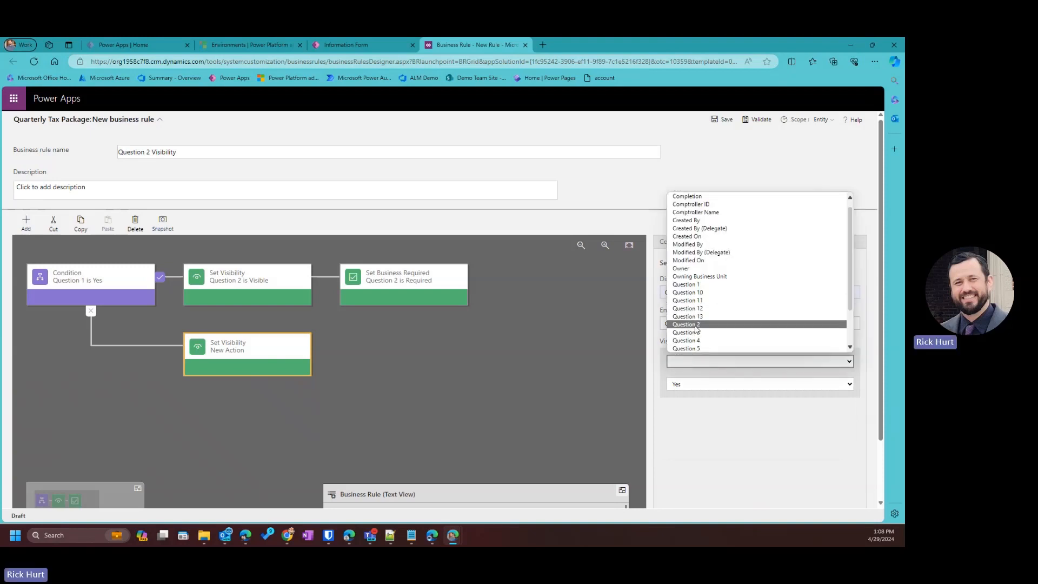
{"action": "left_click", "coordinate": [697, 325]}
{"action": "left_click", "coordinate": [688, 384]}
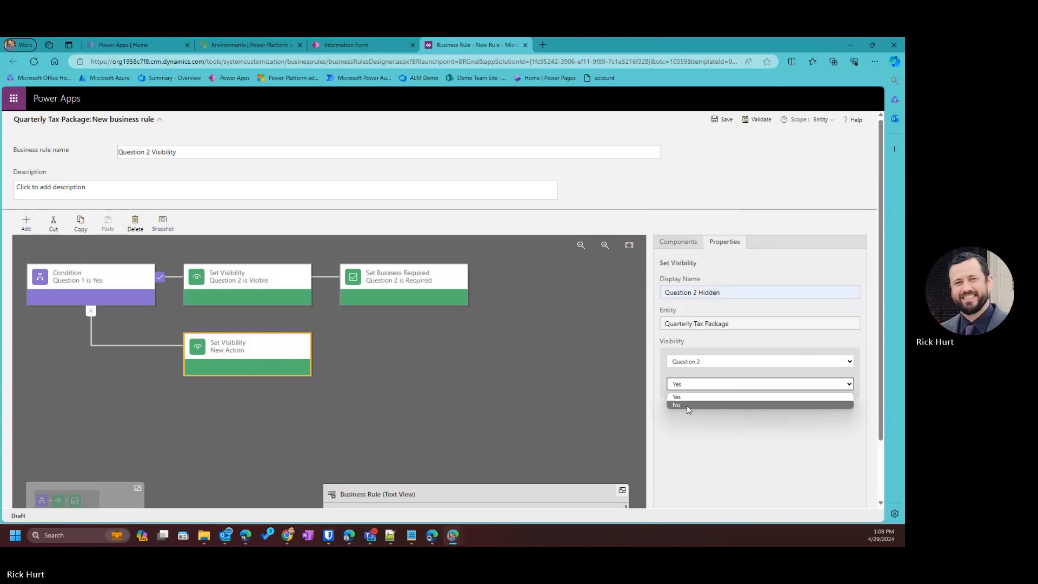
{"action": "left_click", "coordinate": [687, 407]}
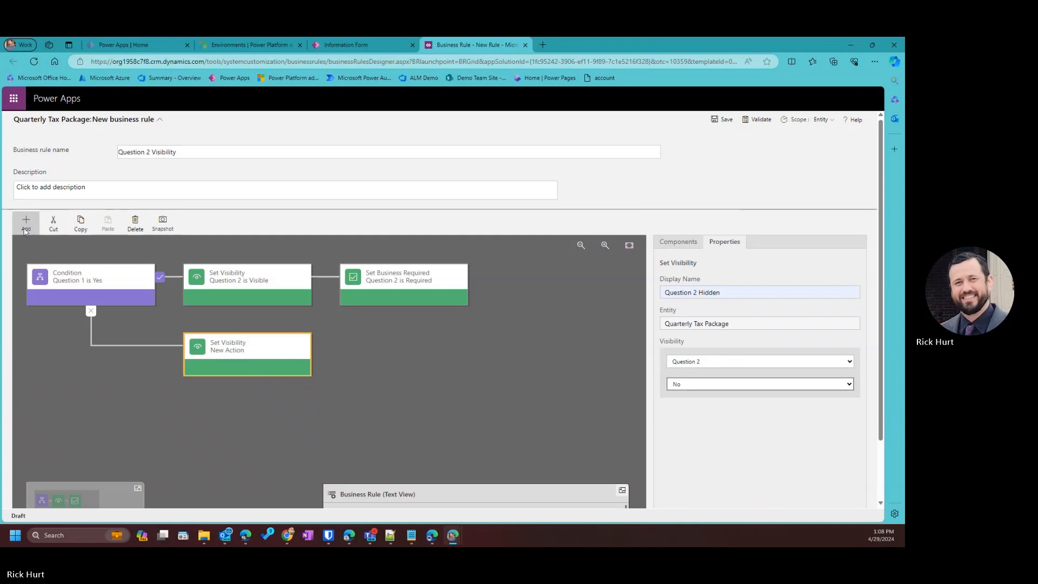
{"action": "scroll", "coordinate": [731, 440], "scroll_direction": "down", "scroll_amount": 2}
{"action": "left_click", "coordinate": [735, 493]}
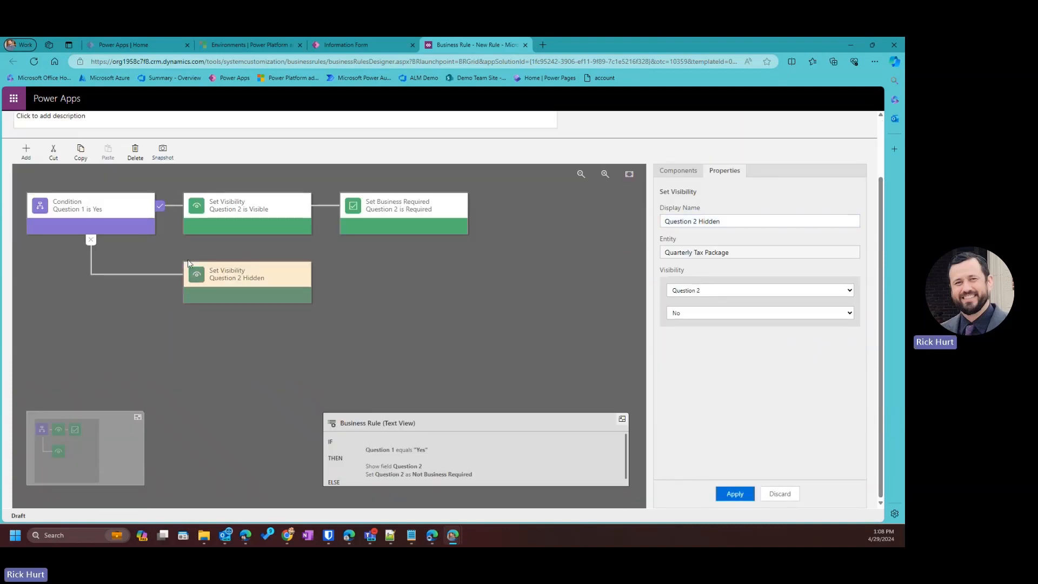
Add a Set Business Required action after Question 2 Hidden, named Question 2 Not Required.
{"action": "left_click", "coordinate": [27, 155]}
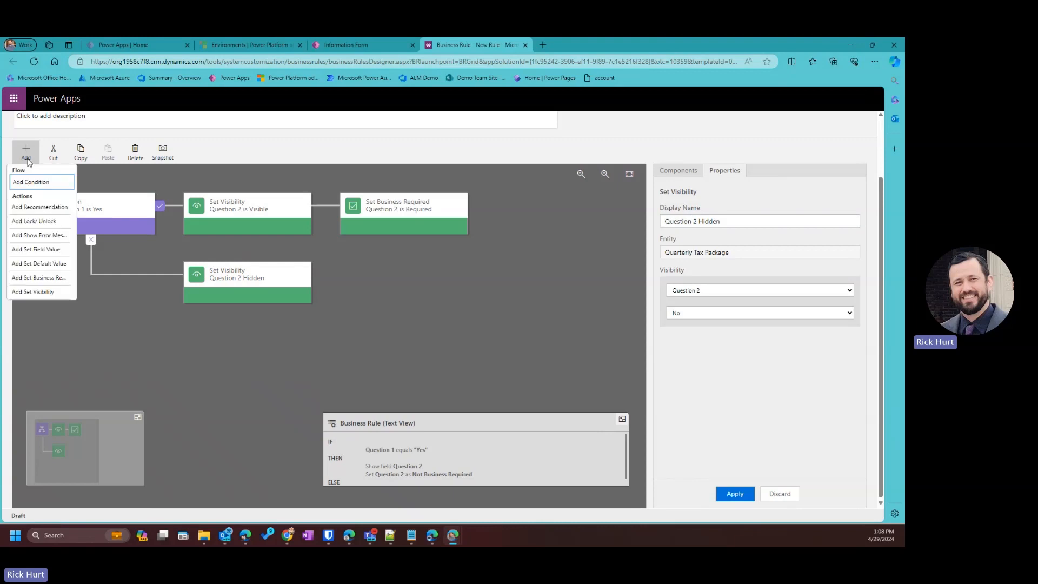
{"action": "left_click", "coordinate": [39, 279]}
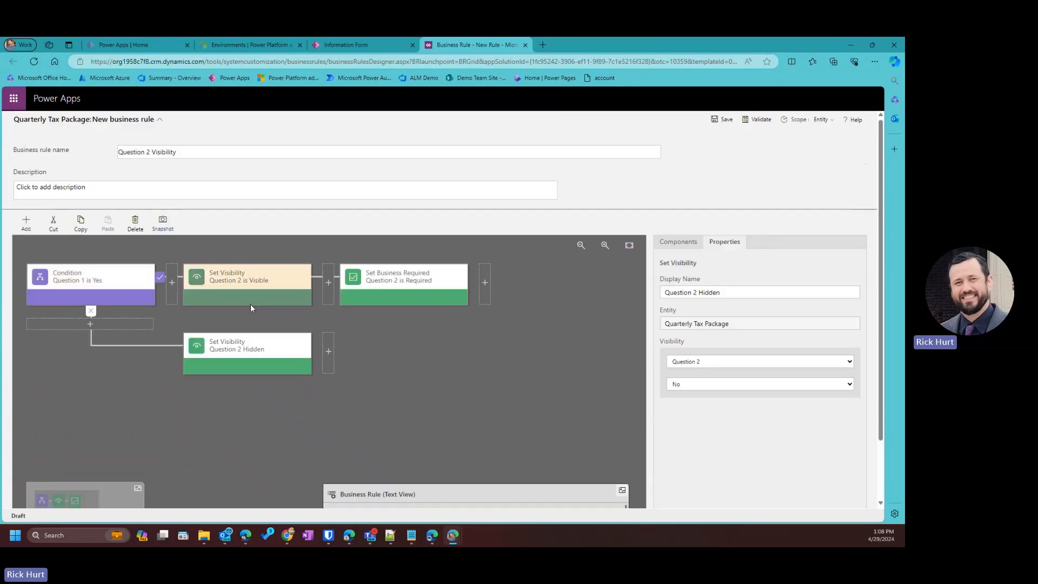
{"action": "left_click", "coordinate": [328, 352]}
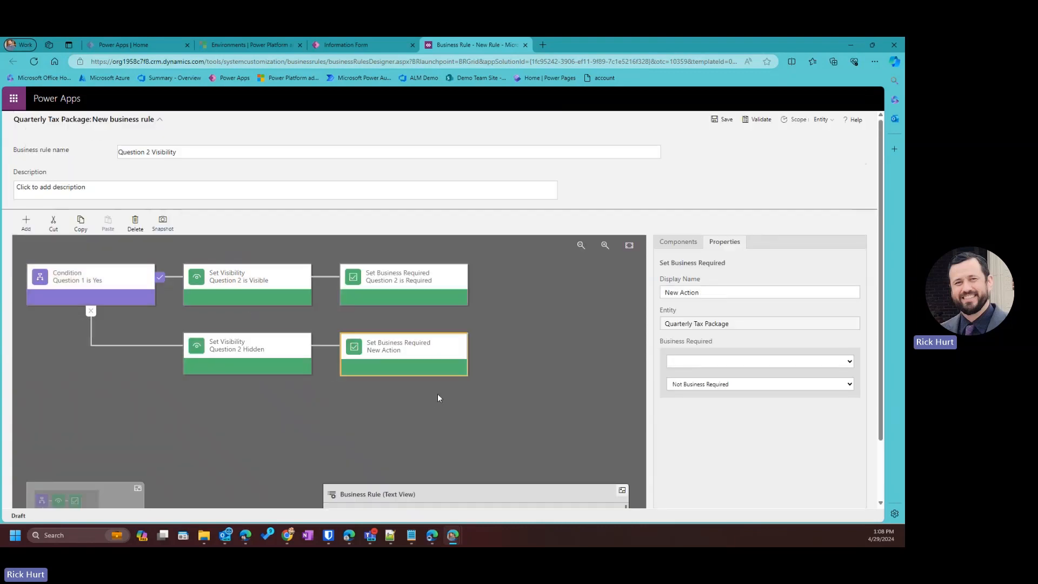
{"action": "triple_click", "coordinate": [710, 291]}
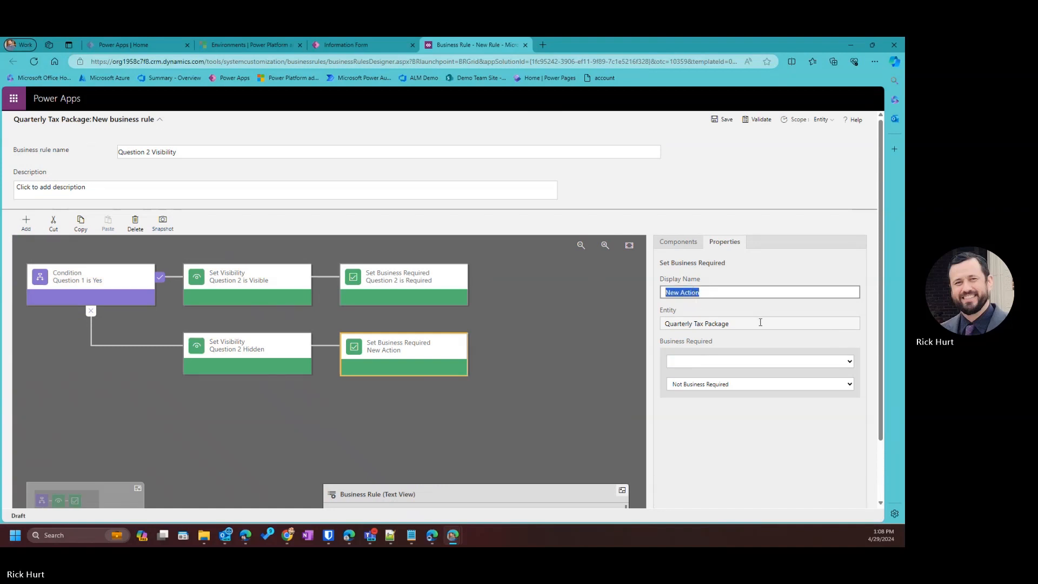
{"action": "type", "text": "Quest"}
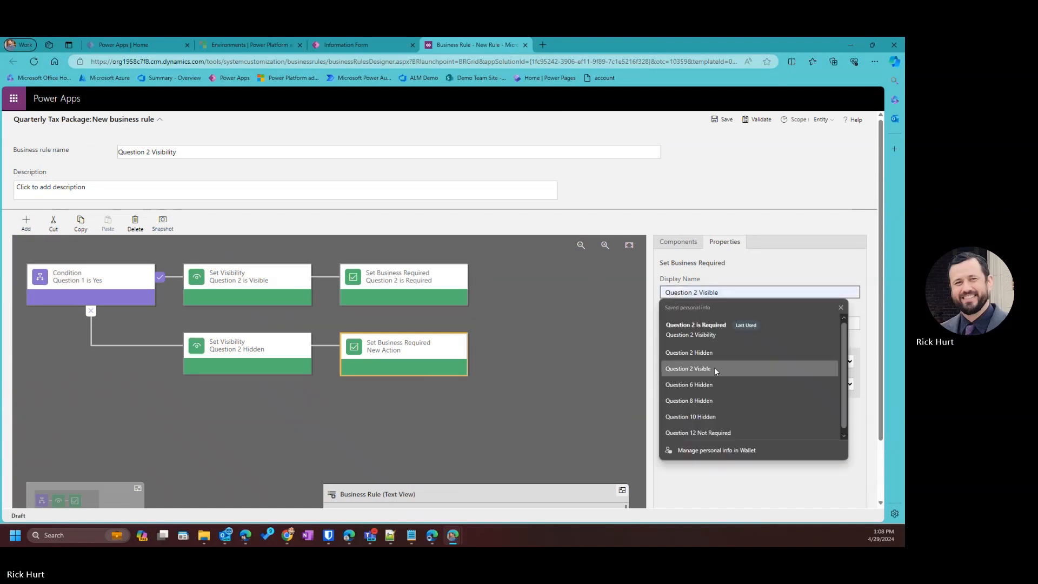
{"action": "left_click", "coordinate": [722, 432]}
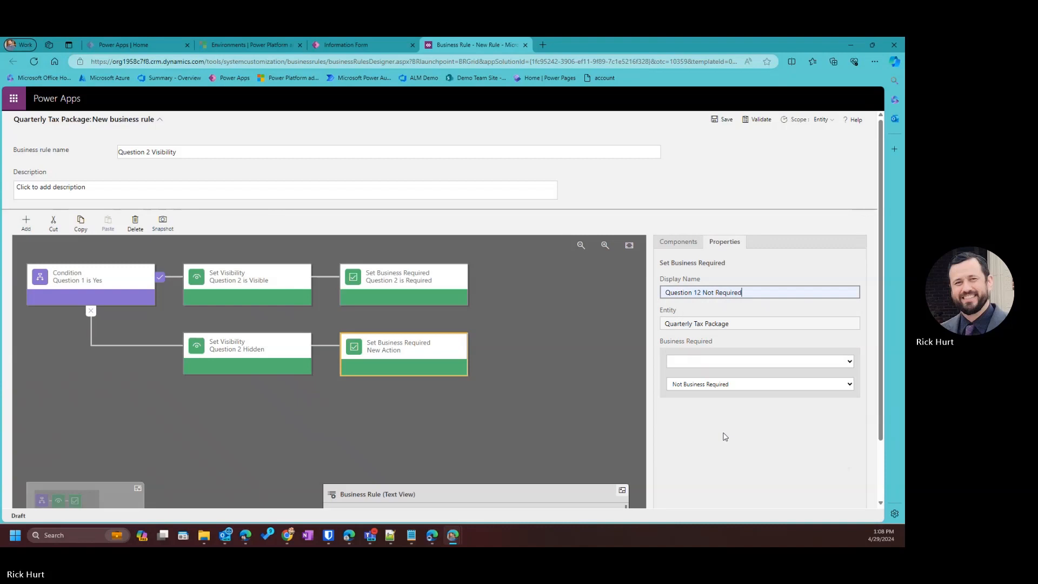
{"action": "left_click", "coordinate": [697, 292]}
{"action": "key", "text": "BackSpace"}
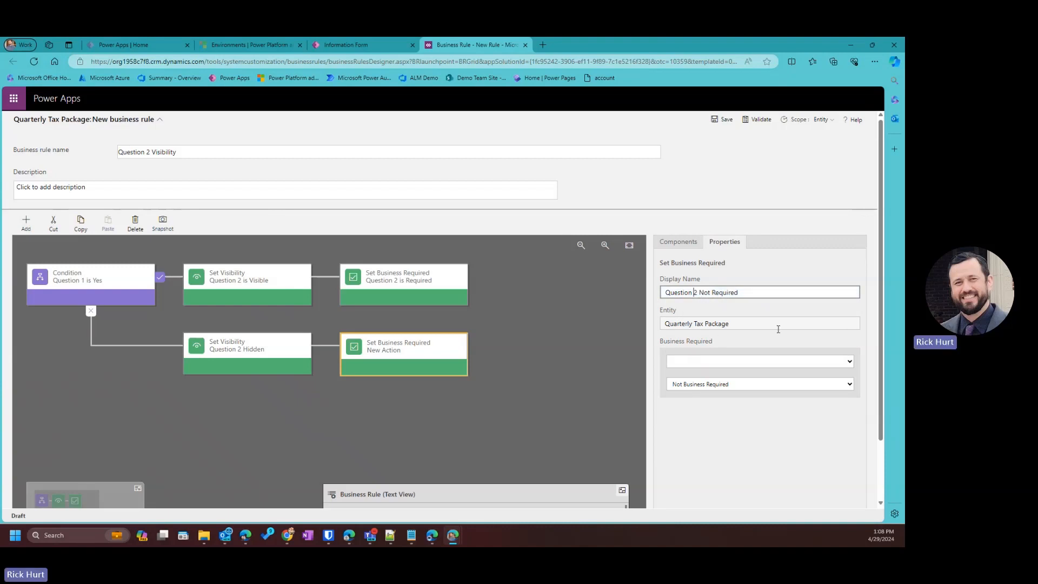
Make the action set Question 2 to Not Business Required and apply it.
{"action": "left_click", "coordinate": [738, 359]}
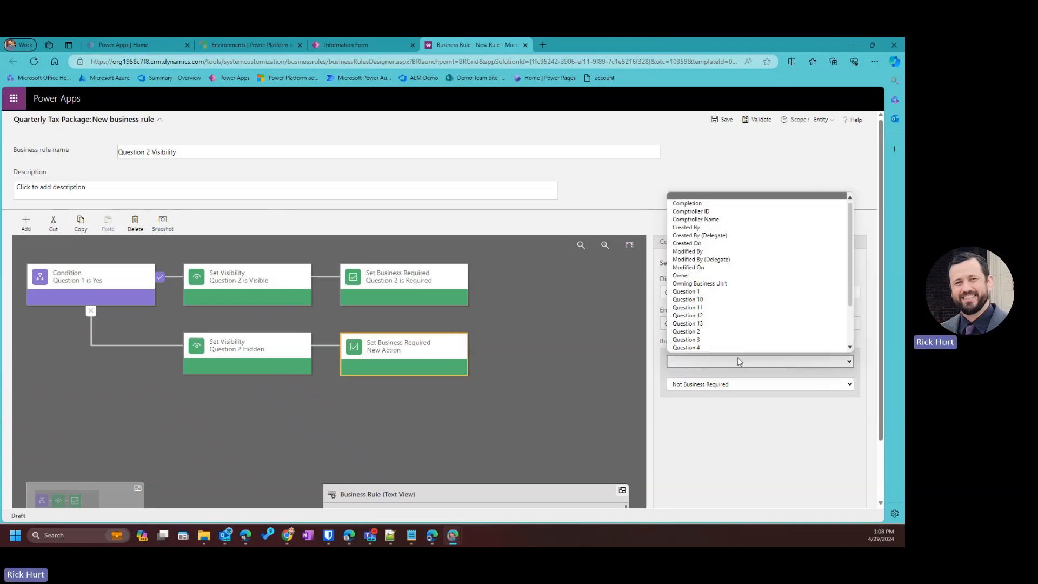
{"action": "left_click", "coordinate": [700, 331]}
{"action": "scroll", "coordinate": [751, 481], "scroll_direction": "down", "scroll_amount": 1}
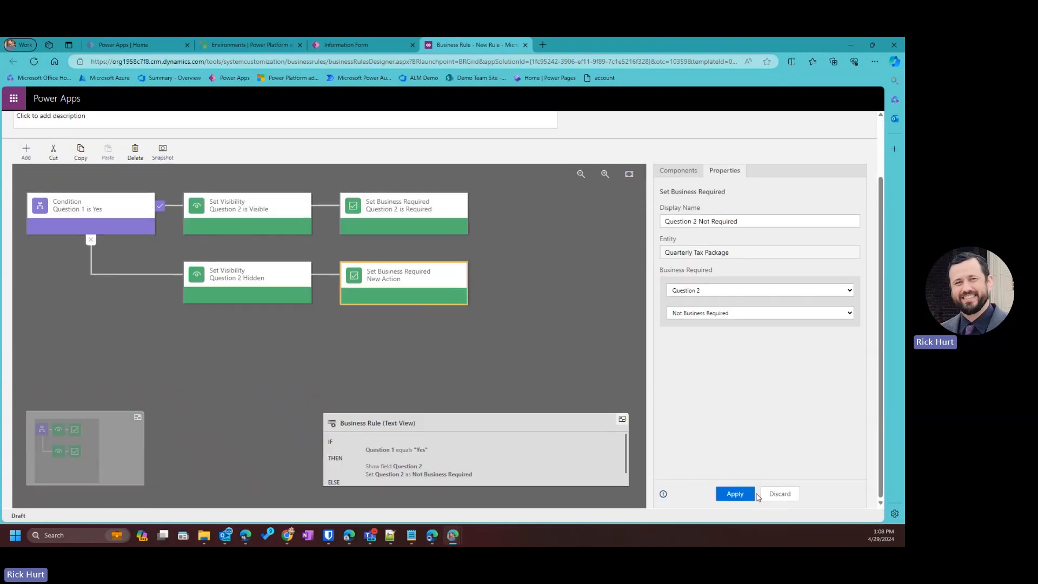
{"action": "left_click", "coordinate": [736, 494]}
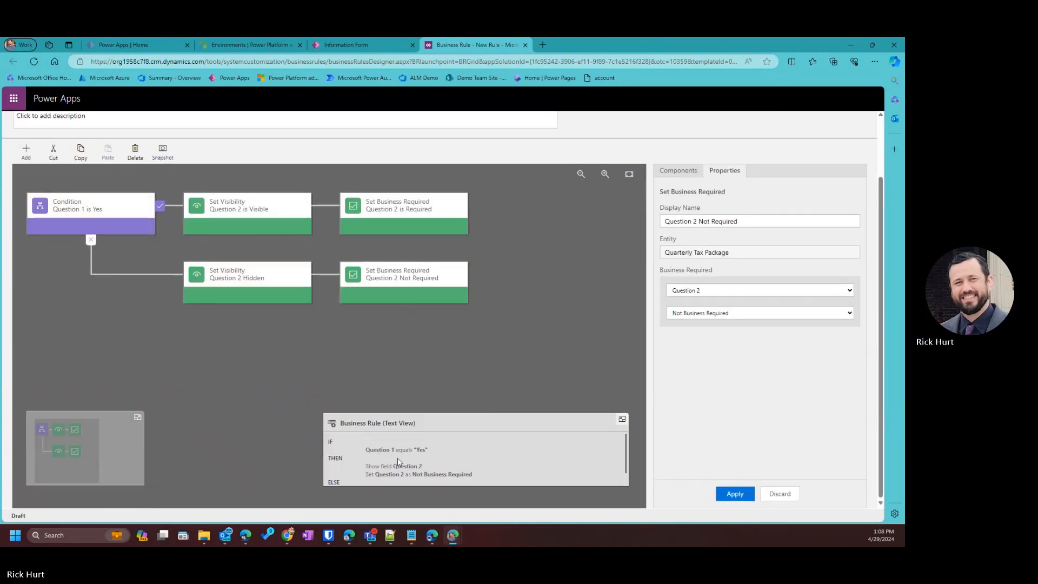
{"action": "scroll", "coordinate": [397, 462], "scroll_direction": "down", "scroll_amount": 1}
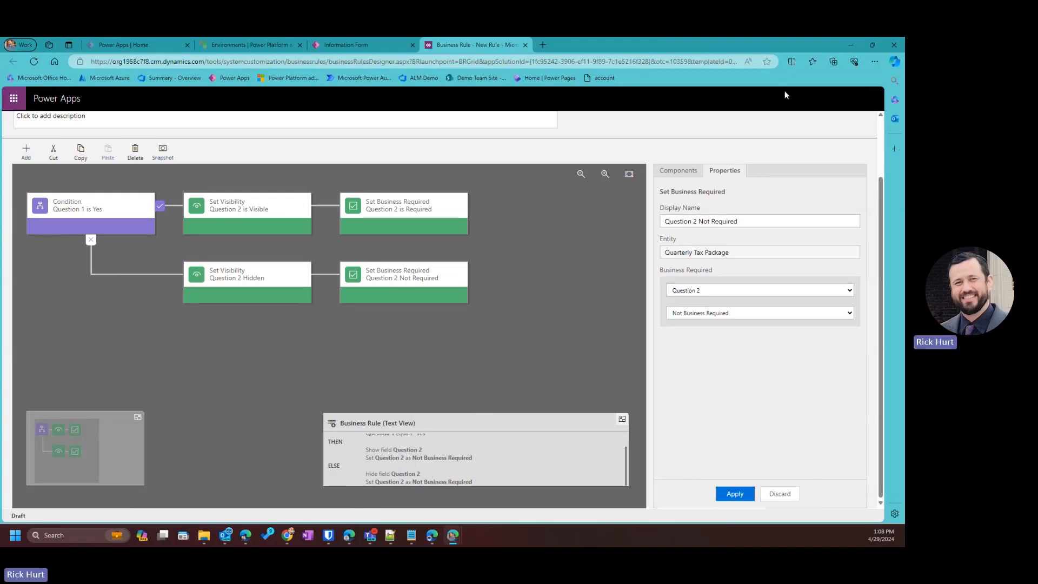
{"action": "scroll", "coordinate": [469, 235], "scroll_direction": "up", "scroll_amount": 2}
{"action": "scroll", "coordinate": [470, 236], "scroll_direction": "down", "scroll_amount": 2}
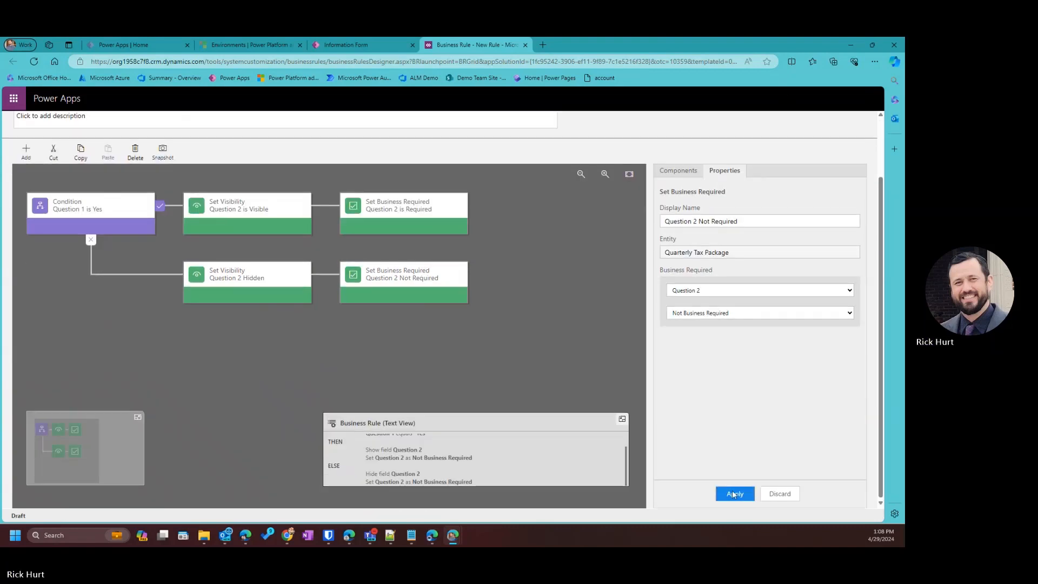
{"action": "left_click", "coordinate": [734, 494]}
{"action": "scroll", "coordinate": [54, 216], "scroll_direction": "up", "scroll_amount": 2}
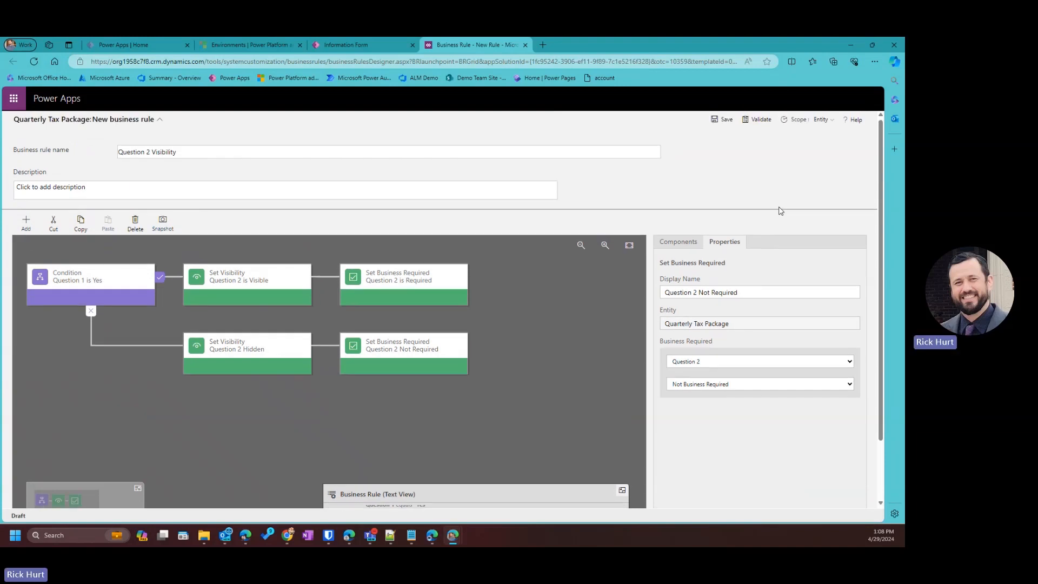
Save the Question 2 Visibility rule and activate it, confirming the activation.
{"action": "left_click", "coordinate": [724, 119]}
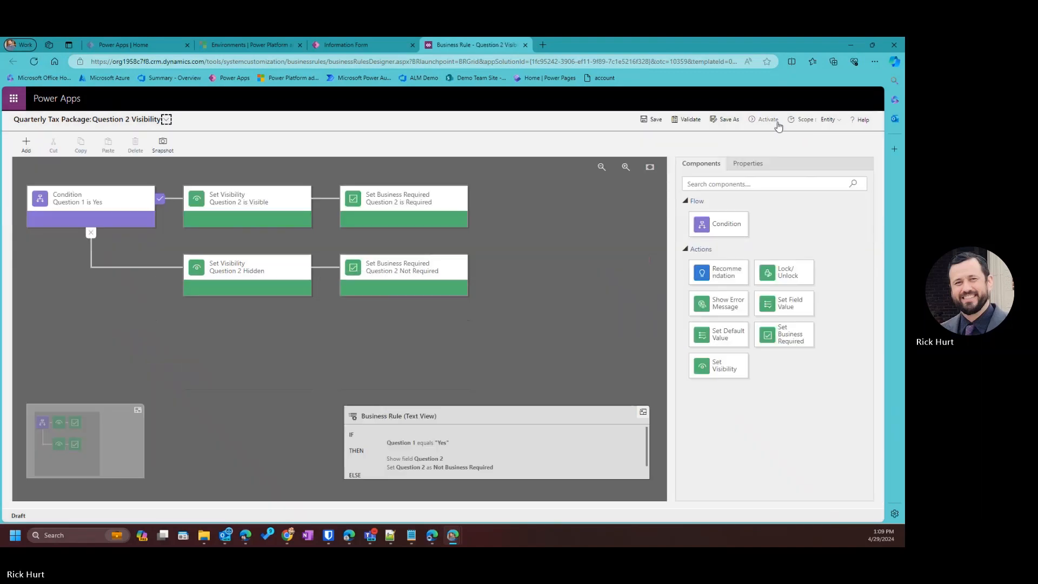
{"action": "left_click", "coordinate": [768, 120]}
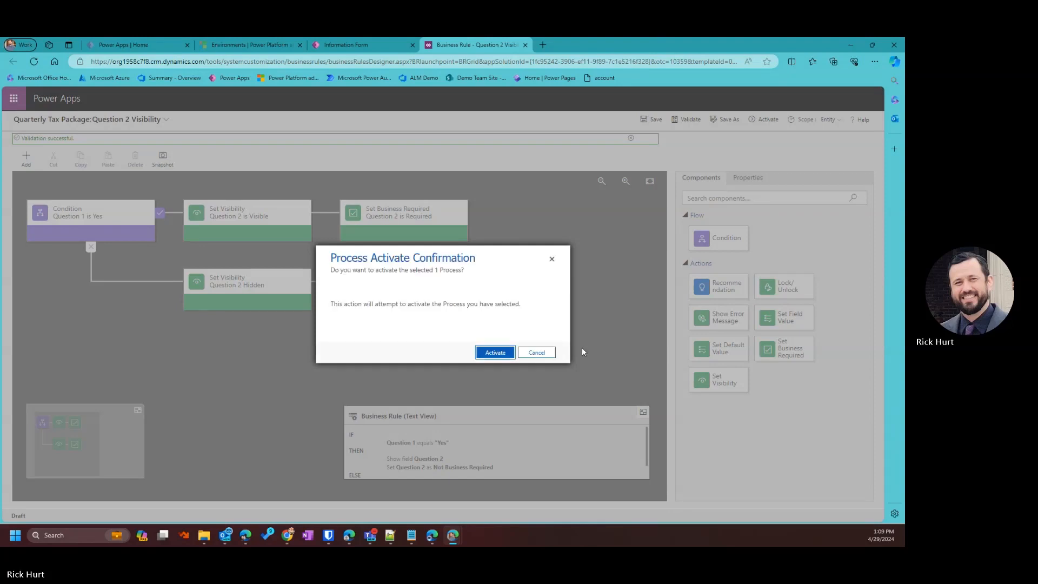
{"action": "left_click", "coordinate": [495, 352]}
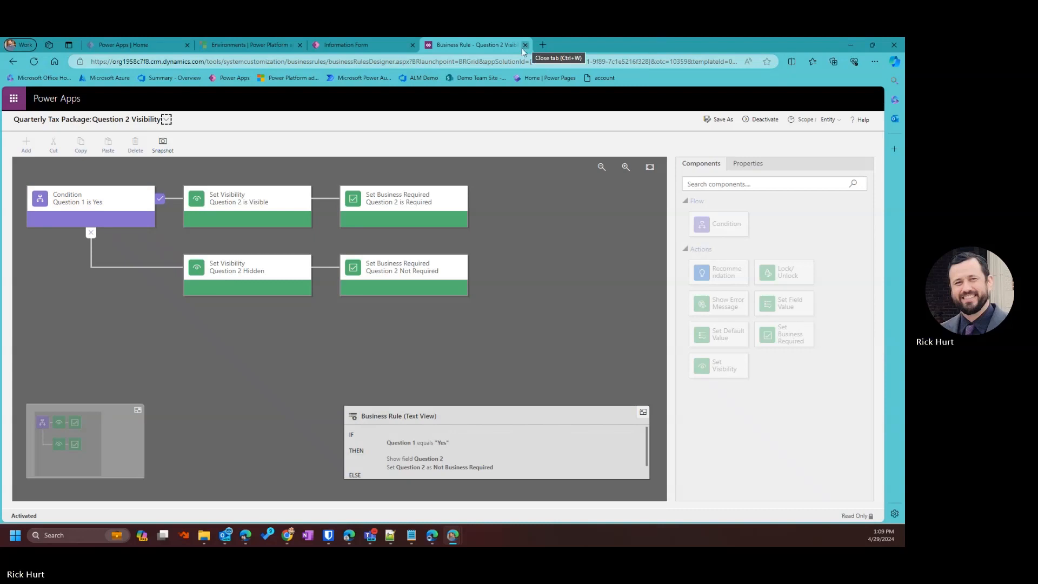
{"action": "left_click", "coordinate": [370, 51]}
Dismiss the new-business-rule prompt and review the Quarterly Tax Package form's questions.
{"action": "left_click", "coordinate": [489, 341]}
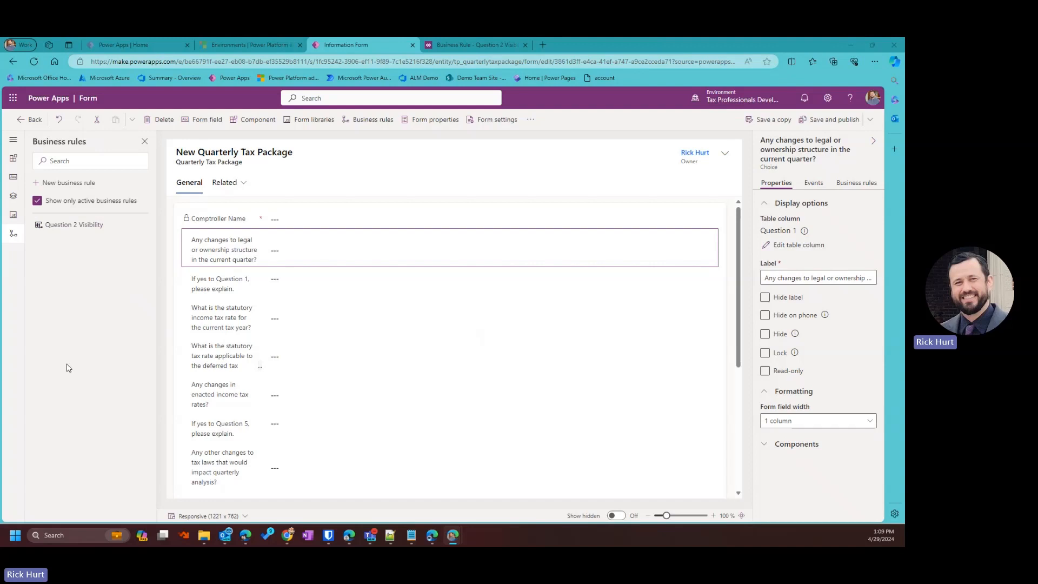
{"action": "scroll", "coordinate": [268, 324], "scroll_direction": "down", "scroll_amount": 5}
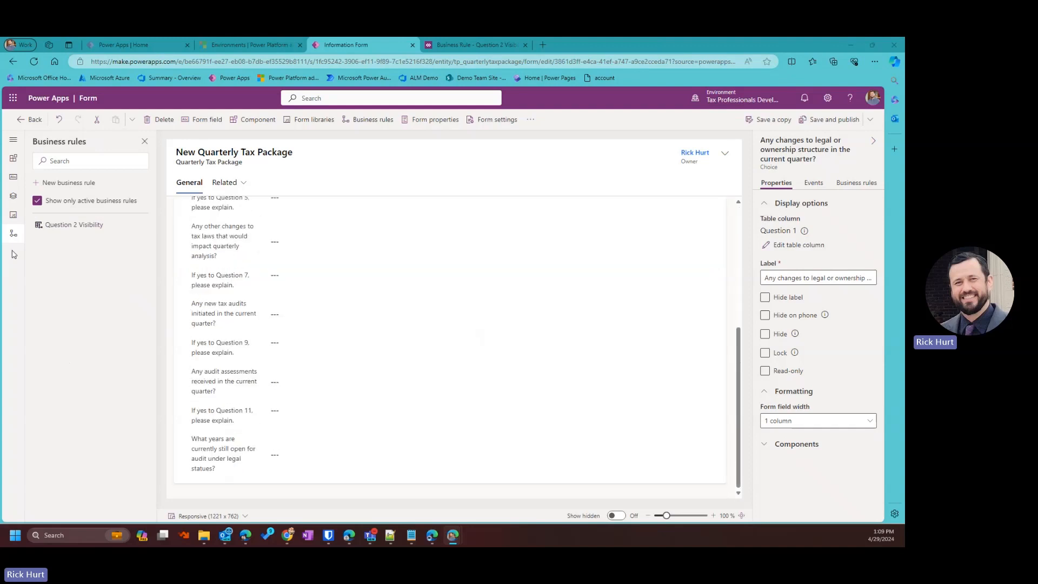
{"action": "scroll", "coordinate": [524, 274], "scroll_direction": "up", "scroll_amount": 1}
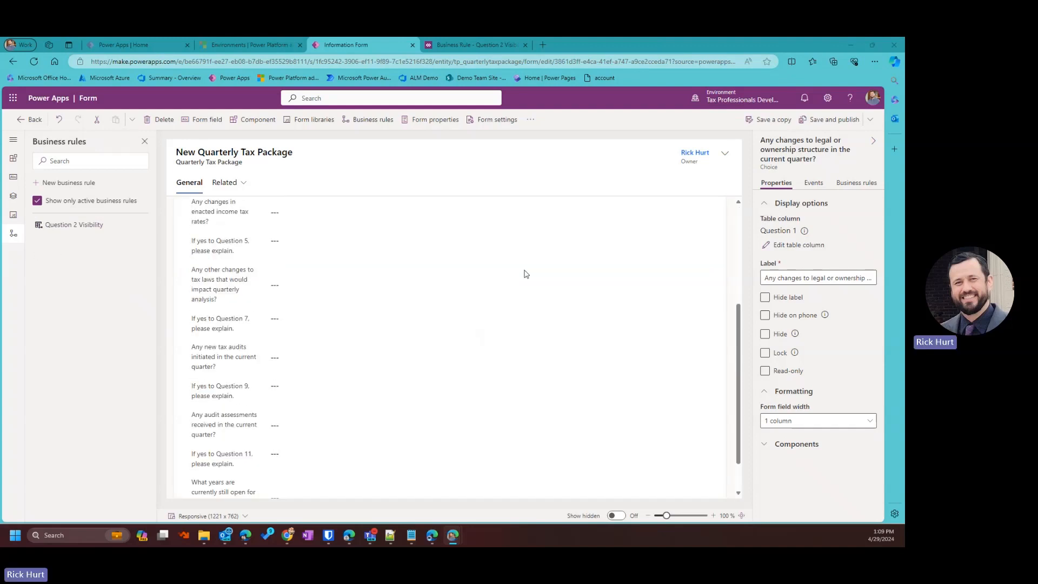
{"action": "scroll", "coordinate": [525, 274], "scroll_direction": "up", "scroll_amount": 1}
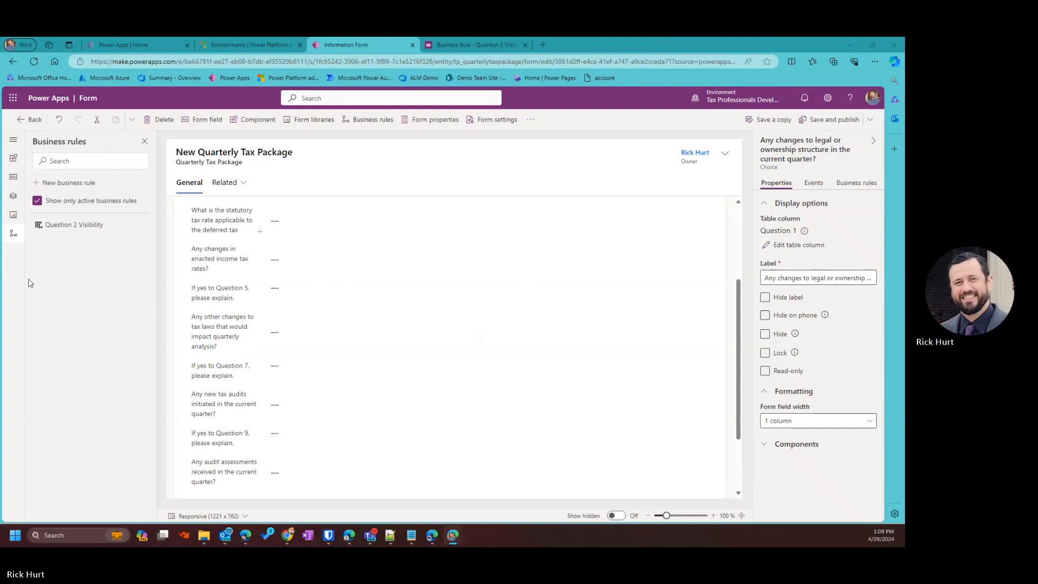
{"action": "scroll", "coordinate": [246, 259], "scroll_direction": "down", "scroll_amount": 1}
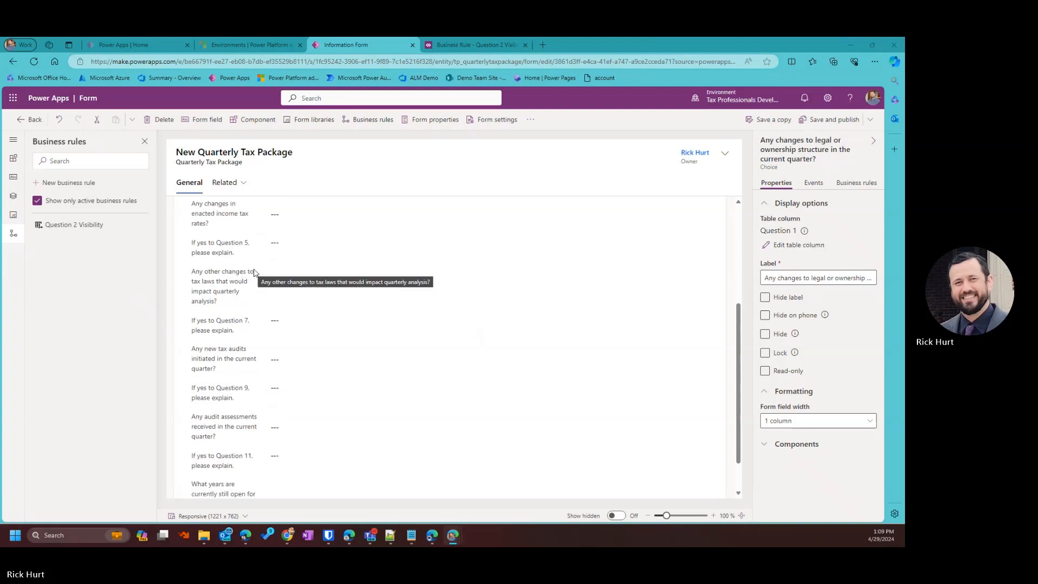
{"action": "scroll", "coordinate": [241, 288], "scroll_direction": "up", "scroll_amount": 2}
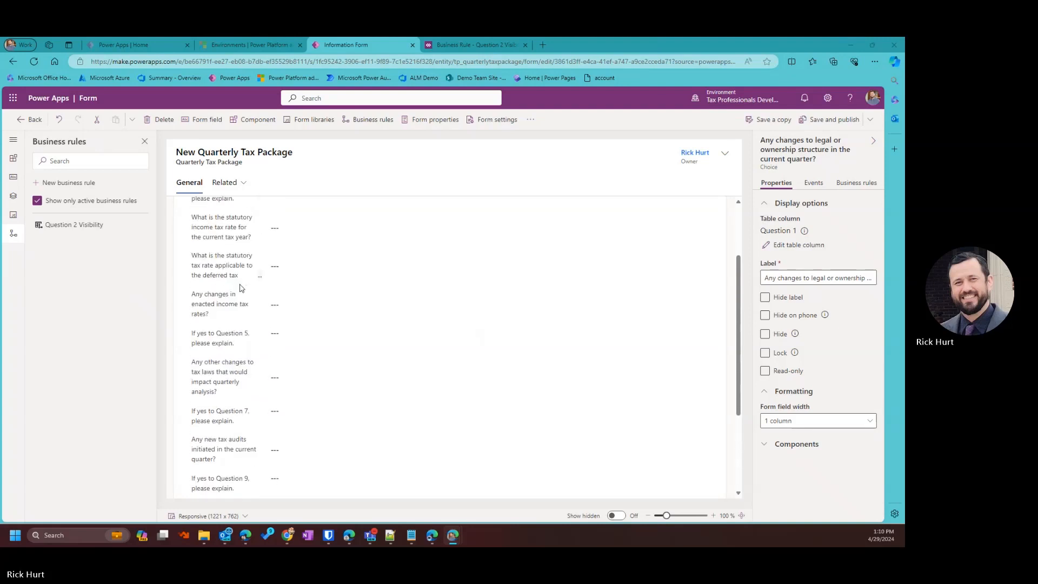
{"action": "scroll", "coordinate": [241, 288], "scroll_direction": "up", "scroll_amount": 3}
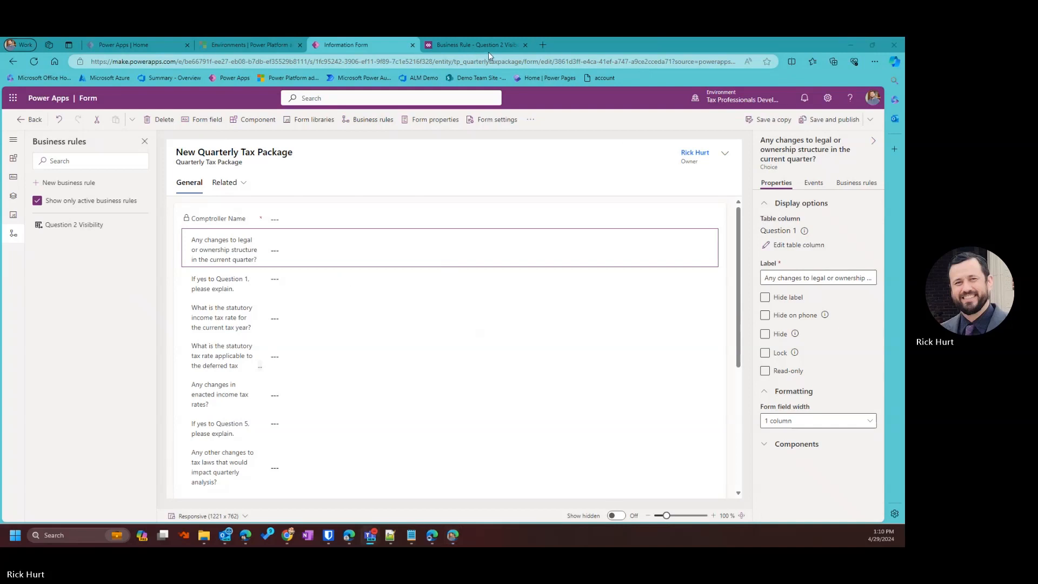
Create a new business rule from the form designer and select its default name for editing.
{"action": "left_click_drag", "start_coordinate": [598, 45], "coordinate": [653, 66]}
{"action": "left_click", "coordinate": [648, 68]}
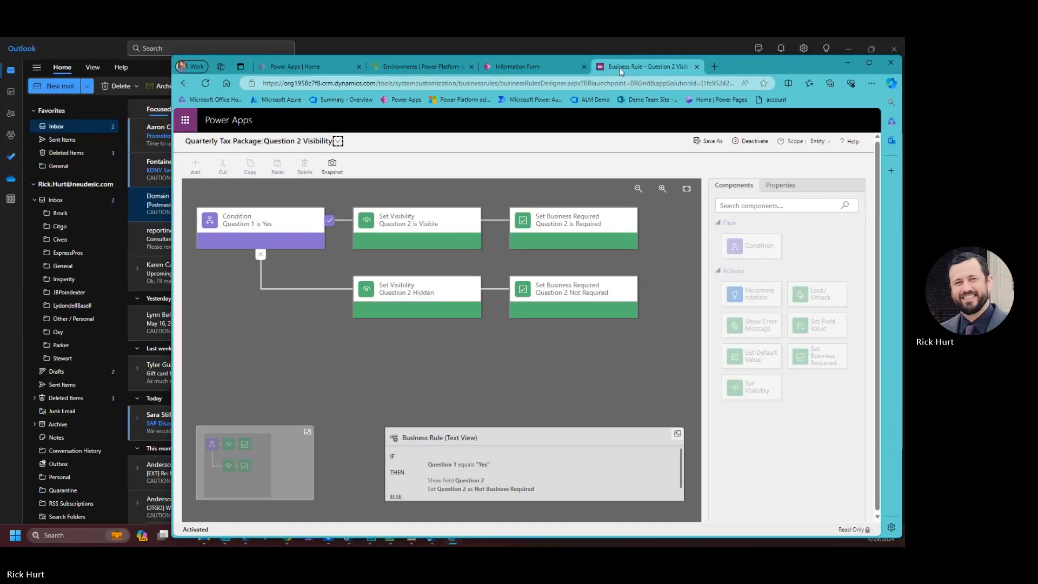
{"action": "left_click", "coordinate": [543, 69]}
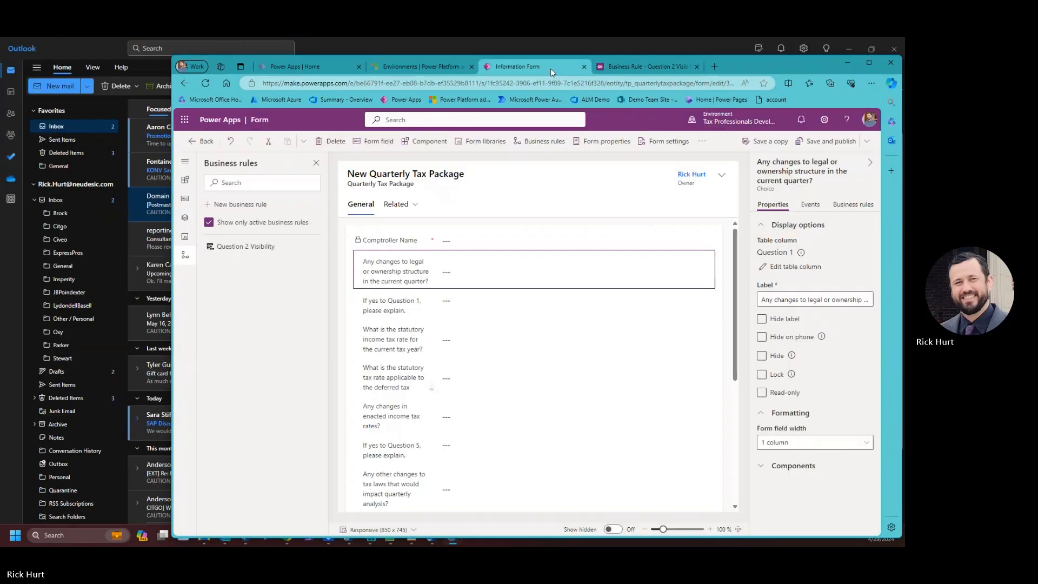
{"action": "left_click", "coordinate": [232, 205]}
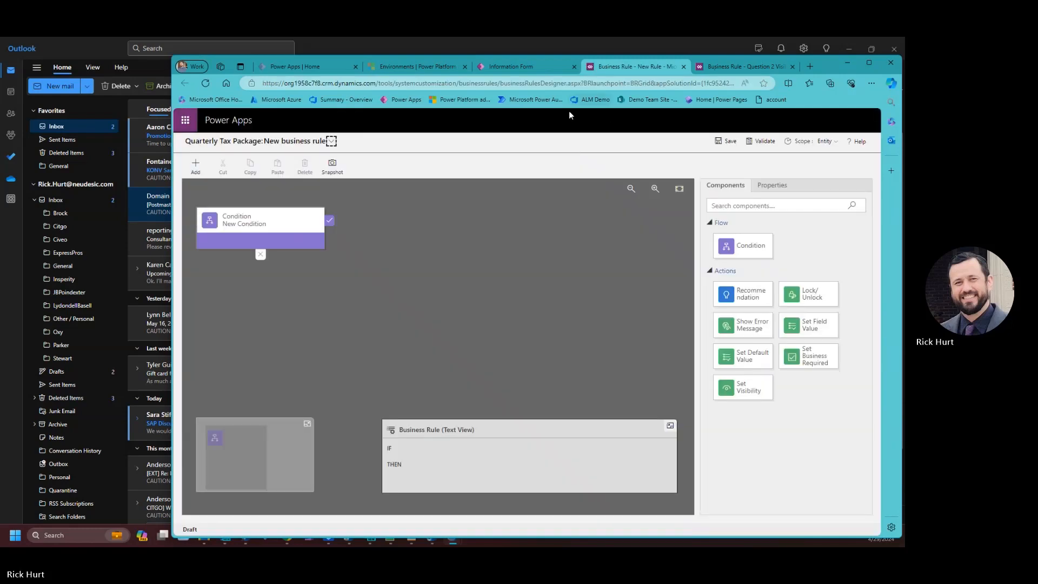
{"action": "left_click", "coordinate": [868, 63]}
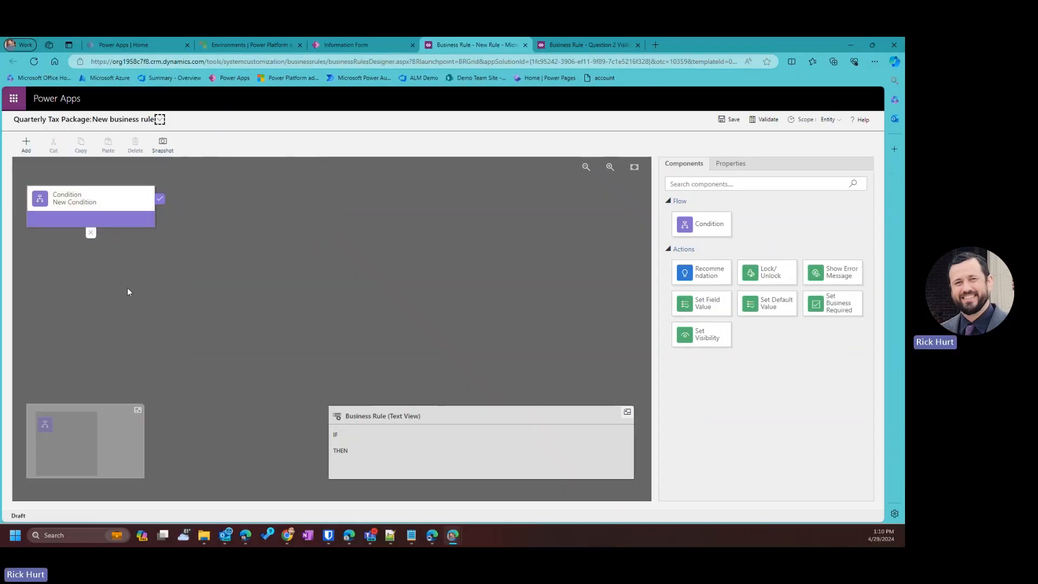
{"action": "left_click", "coordinate": [92, 205]}
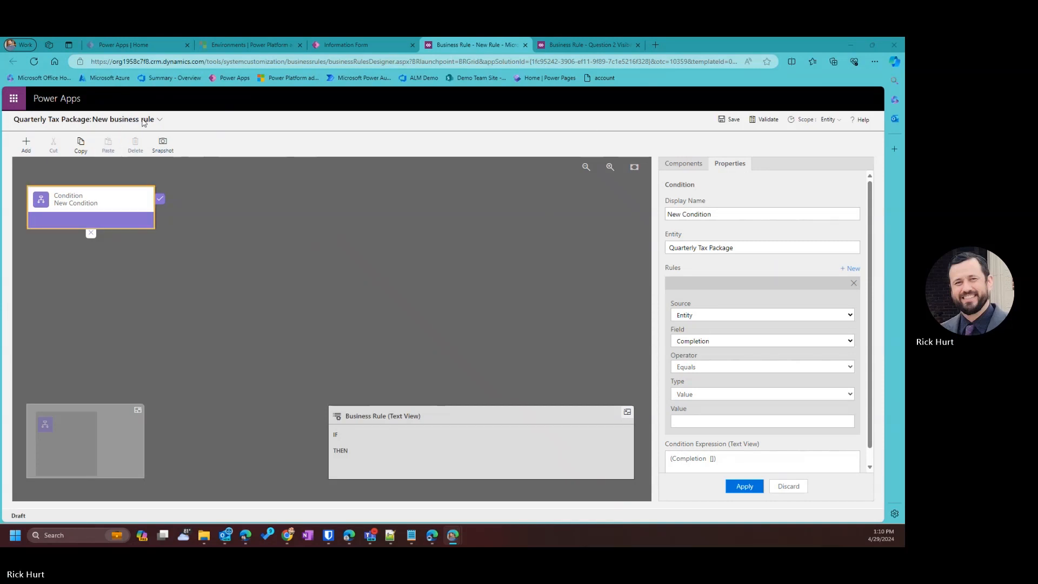
{"action": "left_click", "coordinate": [159, 119]}
{"action": "left_click_drag", "start_coordinate": [178, 151], "coordinate": [117, 151]}
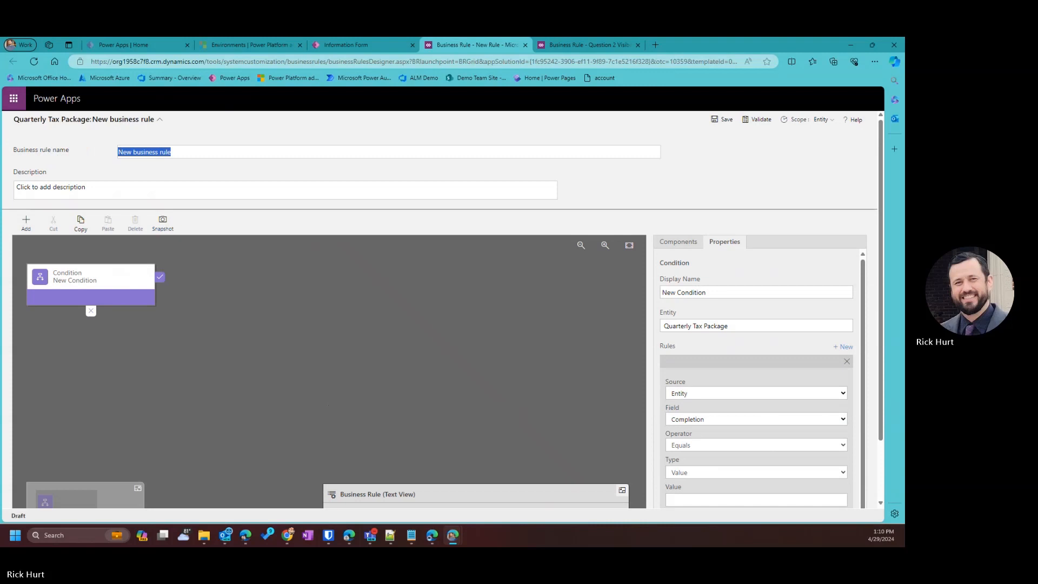
Name the rule Question 6 Visibility and its condition Question 5 is Yes.
{"action": "key", "text": "BackSpace"}
{"action": "type", "text": "Question 6 Visibility"}
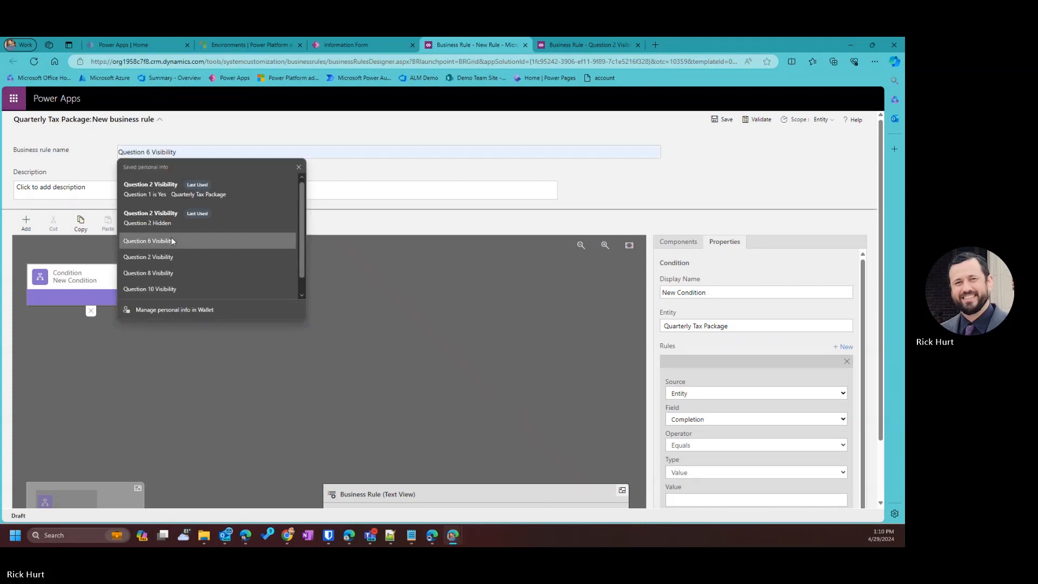
{"action": "left_click", "coordinate": [151, 240]}
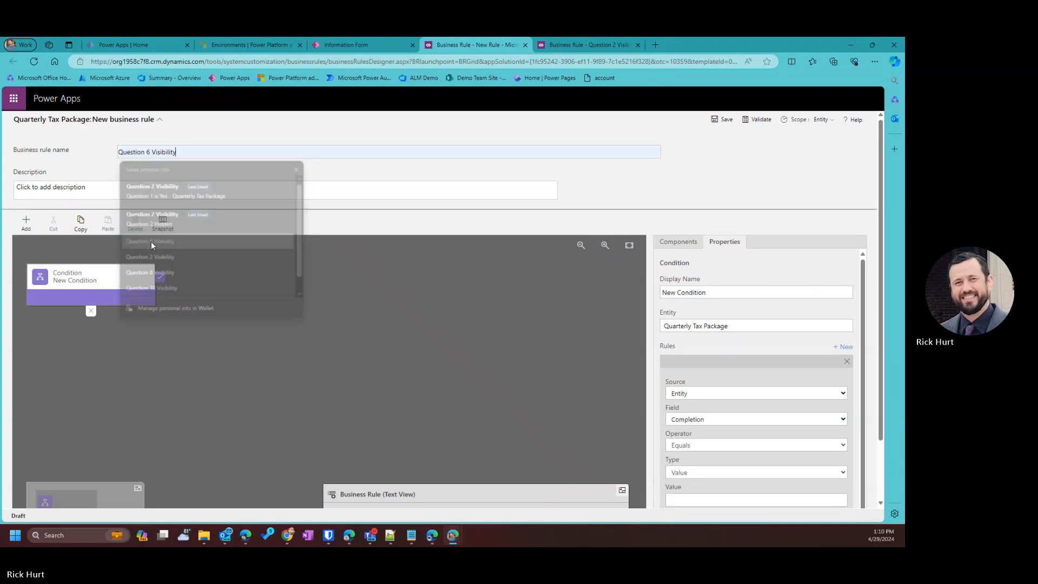
{"action": "left_click", "coordinate": [93, 278]}
{"action": "scroll", "coordinate": [265, 405], "scroll_direction": "down", "scroll_amount": 2}
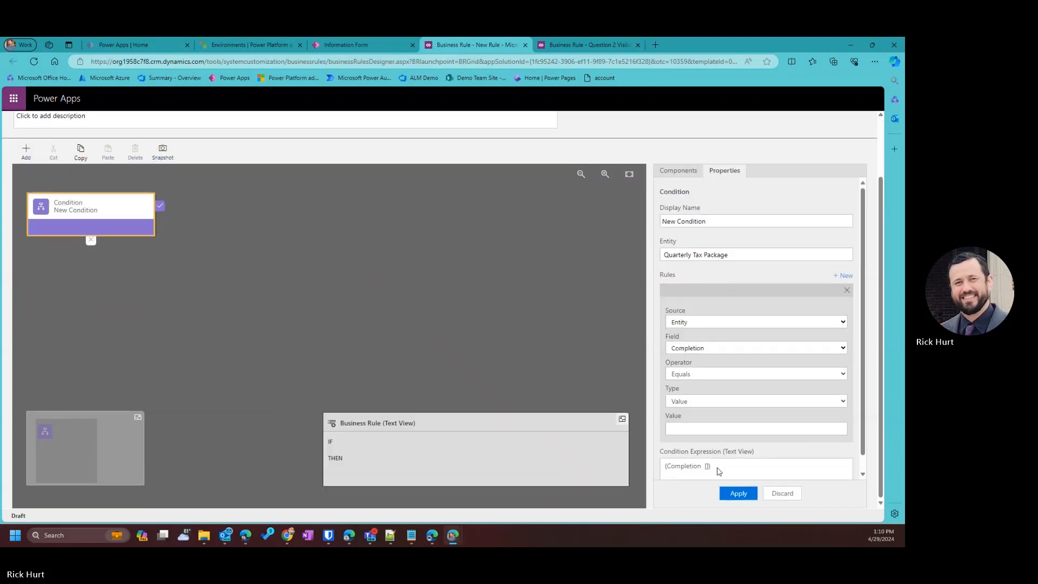
{"action": "scroll", "coordinate": [702, 274], "scroll_direction": "up", "scroll_amount": 1}
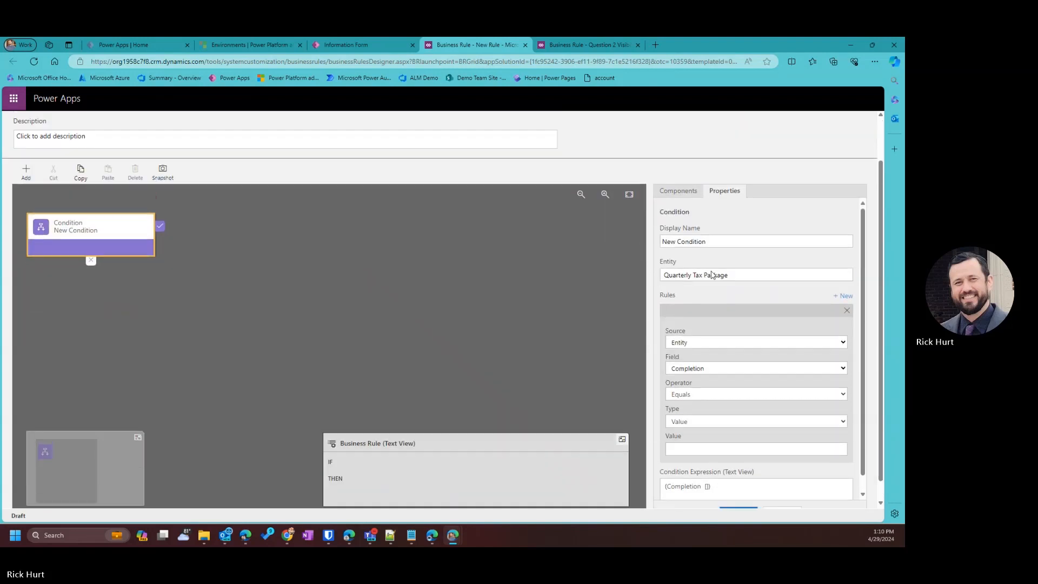
{"action": "left_click_drag", "start_coordinate": [720, 292], "coordinate": [607, 273]}
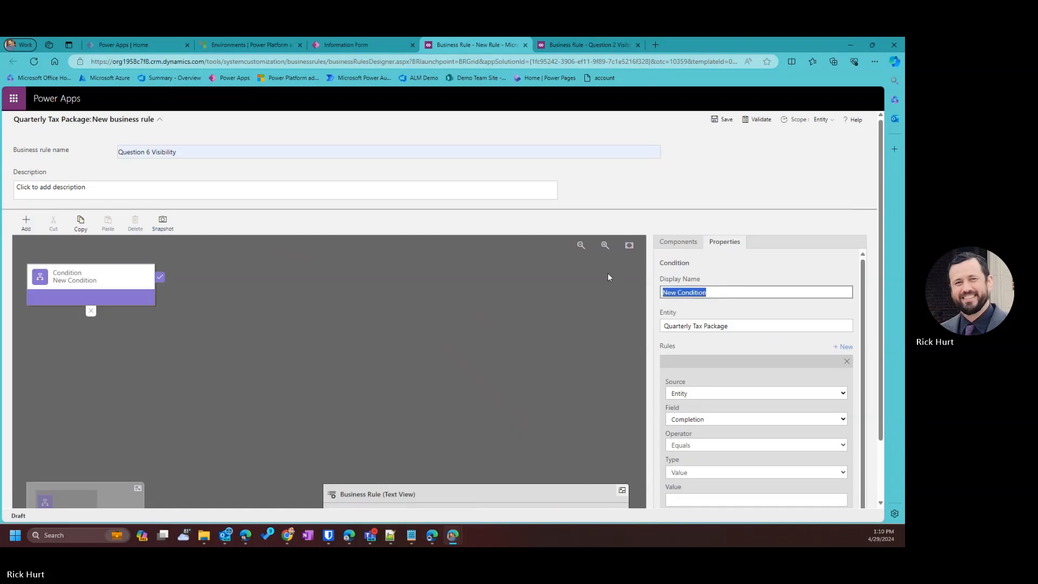
{"action": "type", "text": "Questi"}
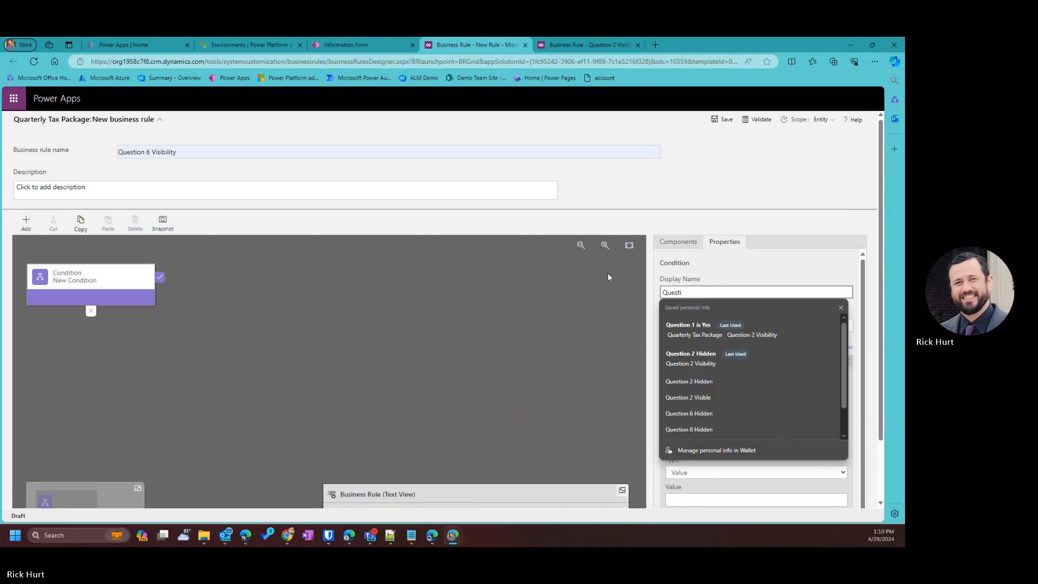
{"action": "type", "text": "on 5 is Yes"}
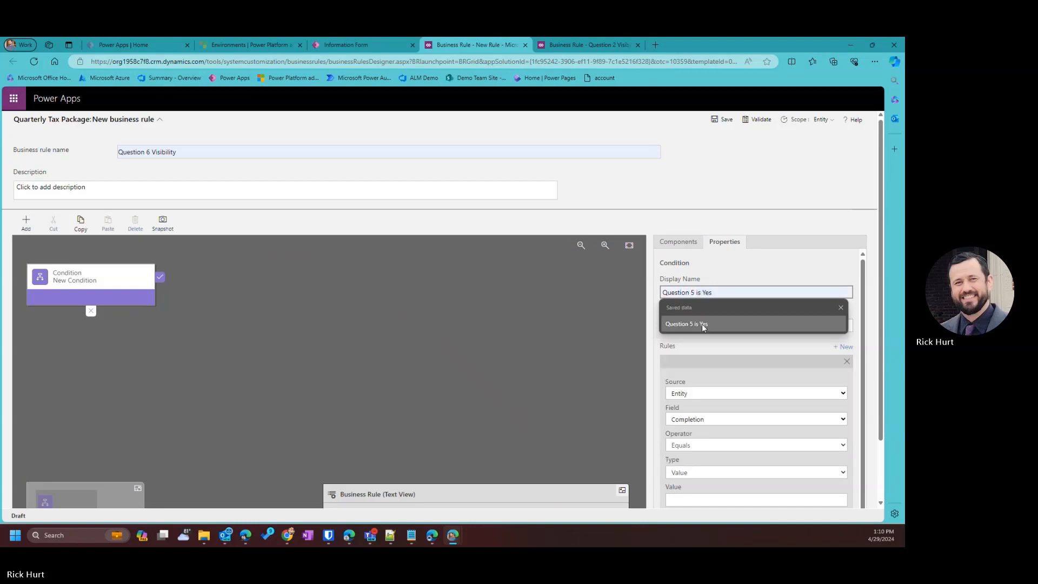
{"action": "left_click", "coordinate": [702, 324]}
Make the condition check that Question 5 equals Yes and apply it.
{"action": "scroll", "coordinate": [711, 440], "scroll_direction": "down", "scroll_amount": 1}
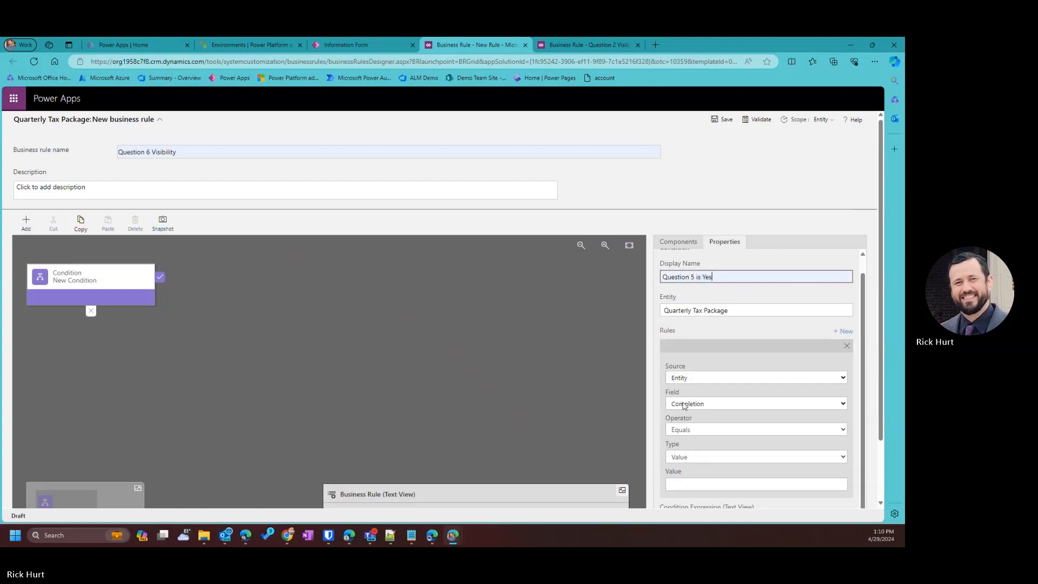
{"action": "scroll", "coordinate": [701, 391], "scroll_direction": "down", "scroll_amount": 1}
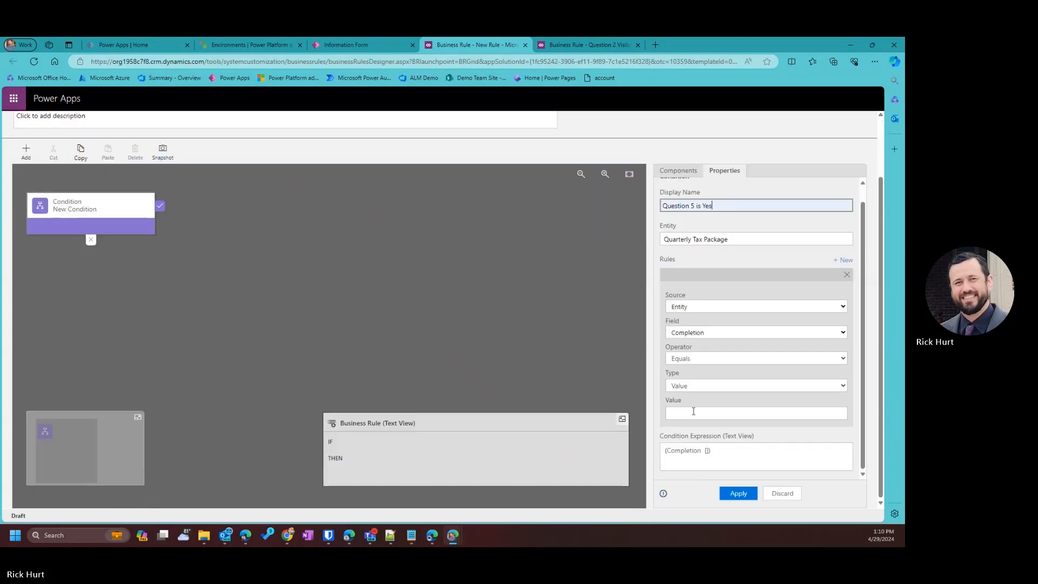
{"action": "left_click", "coordinate": [698, 336]}
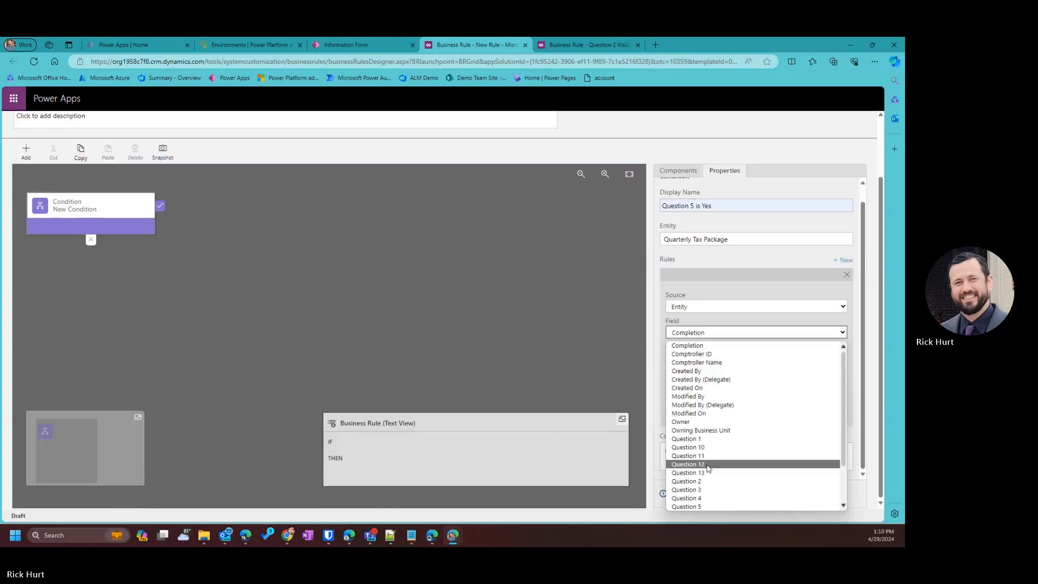
{"action": "scroll", "coordinate": [703, 470], "scroll_direction": "down", "scroll_amount": 1}
{"action": "left_click", "coordinate": [703, 481]}
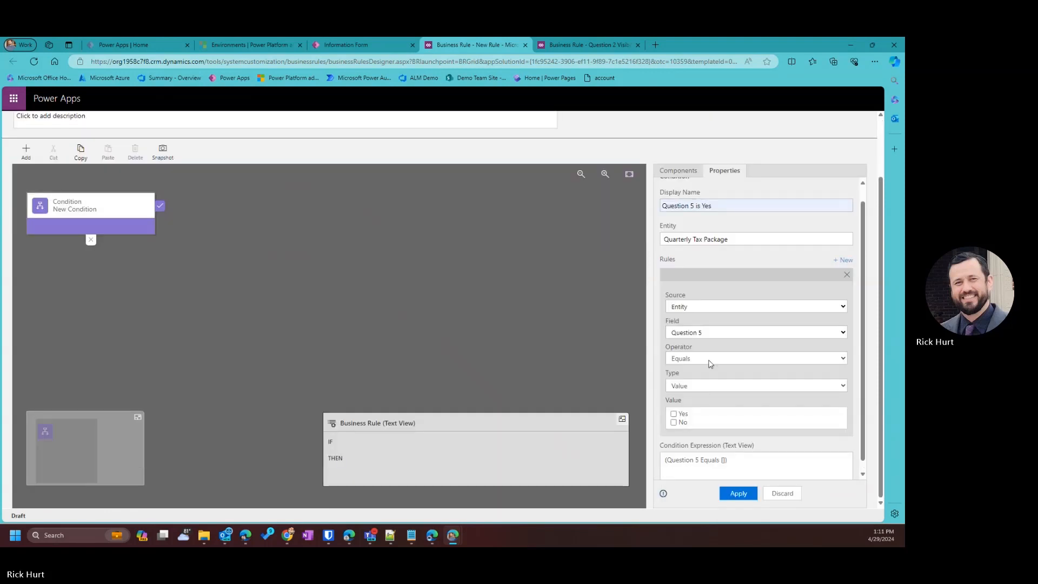
{"action": "left_click", "coordinate": [674, 415]}
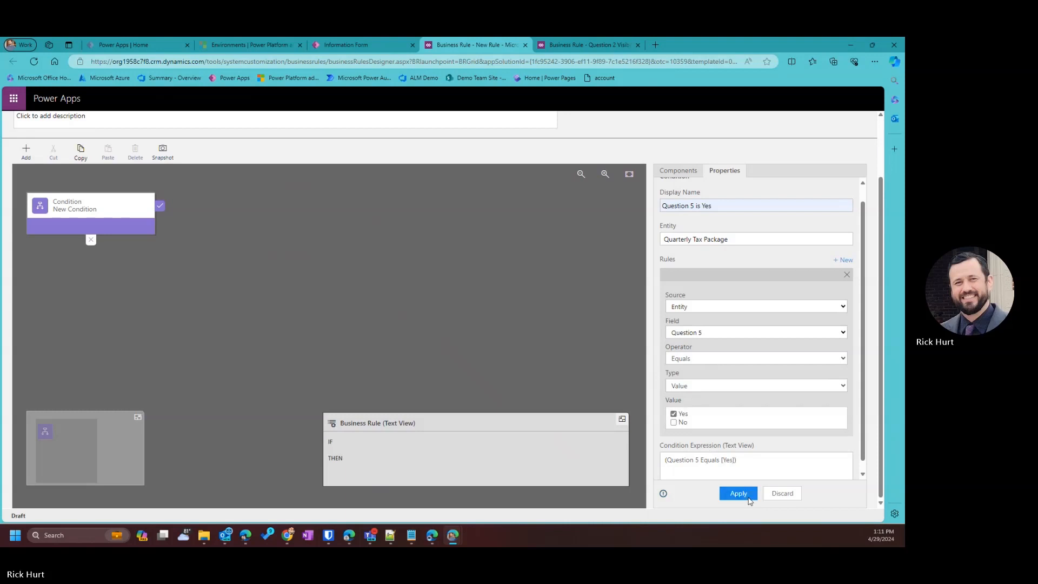
{"action": "left_click", "coordinate": [738, 493]}
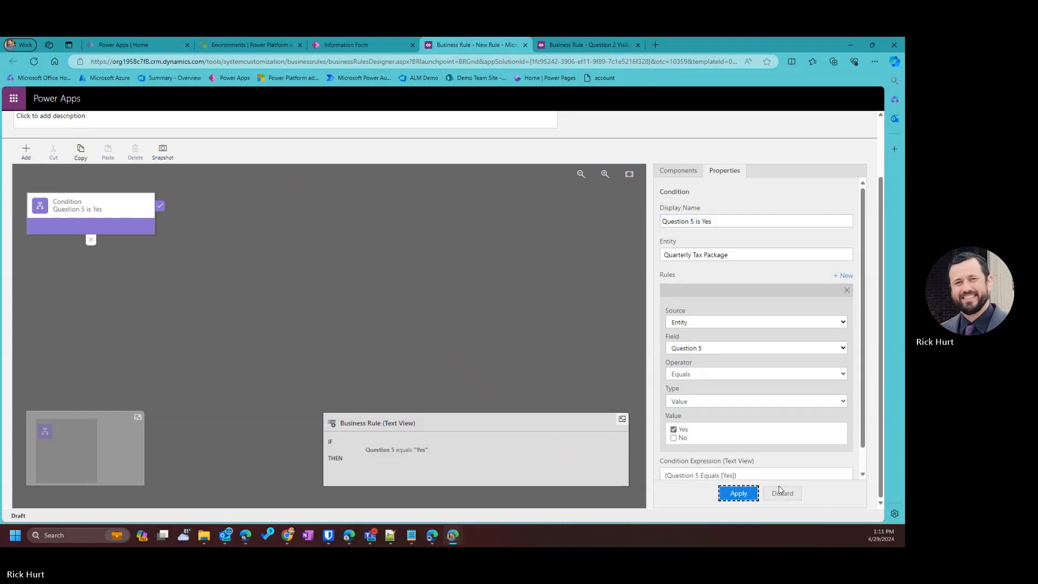
{"action": "left_click", "coordinate": [737, 496]}
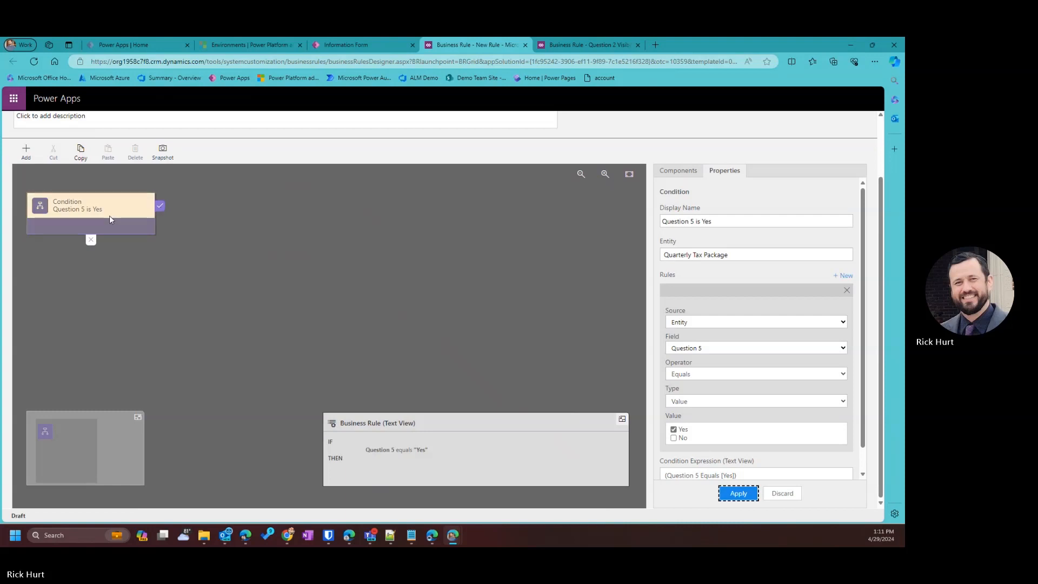
Add a Set Visibility action after the condition, named Question 6 Visible.
{"action": "left_click", "coordinate": [26, 151]}
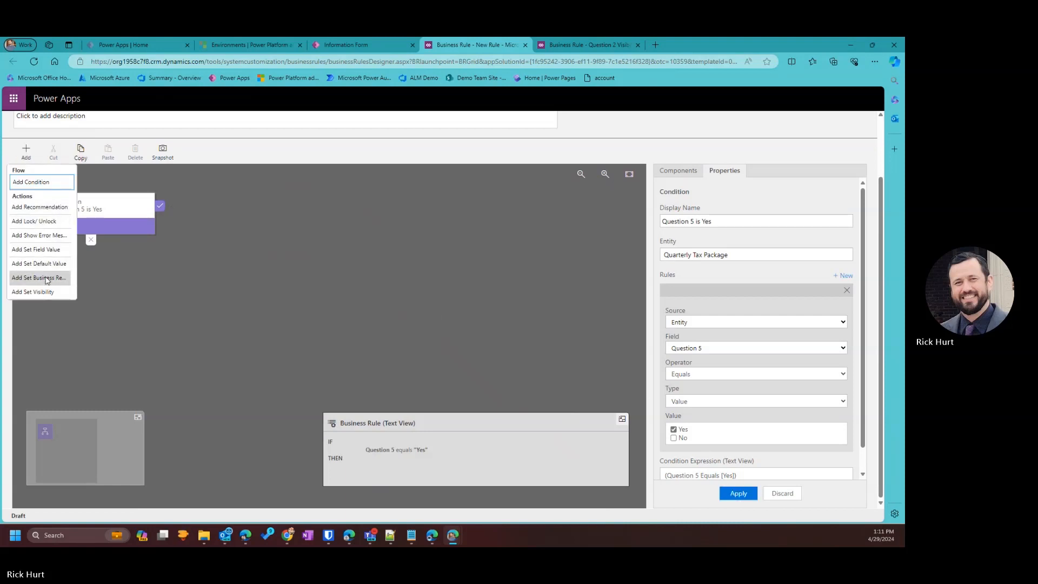
{"action": "left_click", "coordinate": [44, 290]}
{"action": "left_click", "coordinate": [176, 284]}
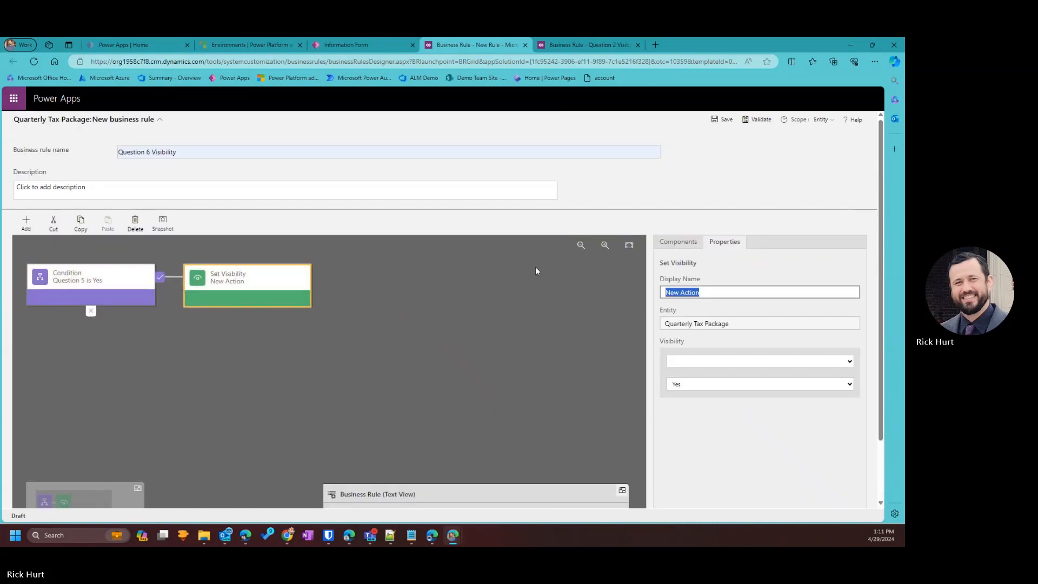
{"action": "type", "text": "Q"}
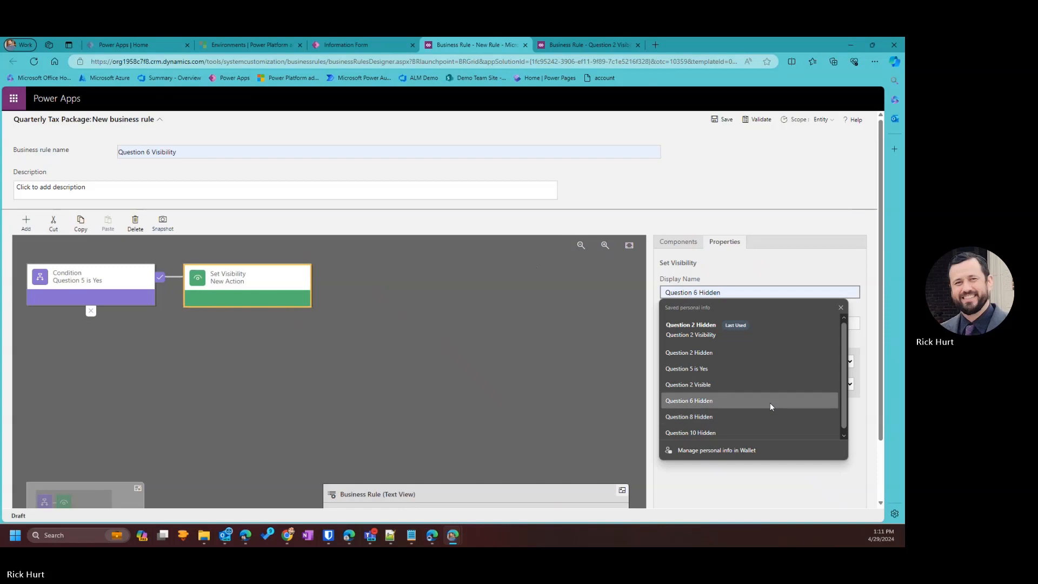
{"action": "scroll", "coordinate": [748, 395], "scroll_direction": "down", "scroll_amount": 1}
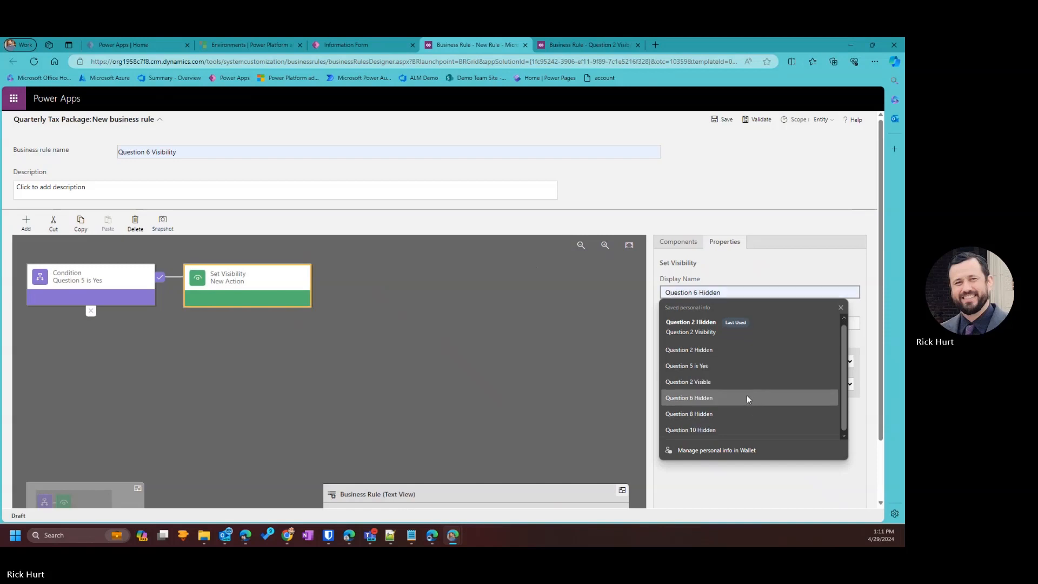
{"action": "left_click", "coordinate": [706, 397]}
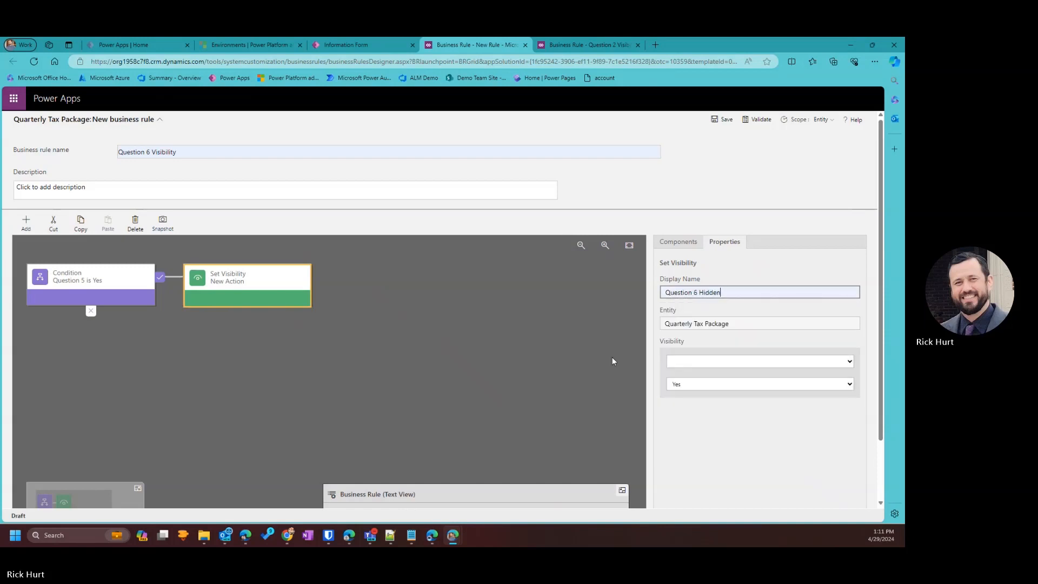
{"action": "left_click_drag", "start_coordinate": [718, 293], "coordinate": [700, 294]}
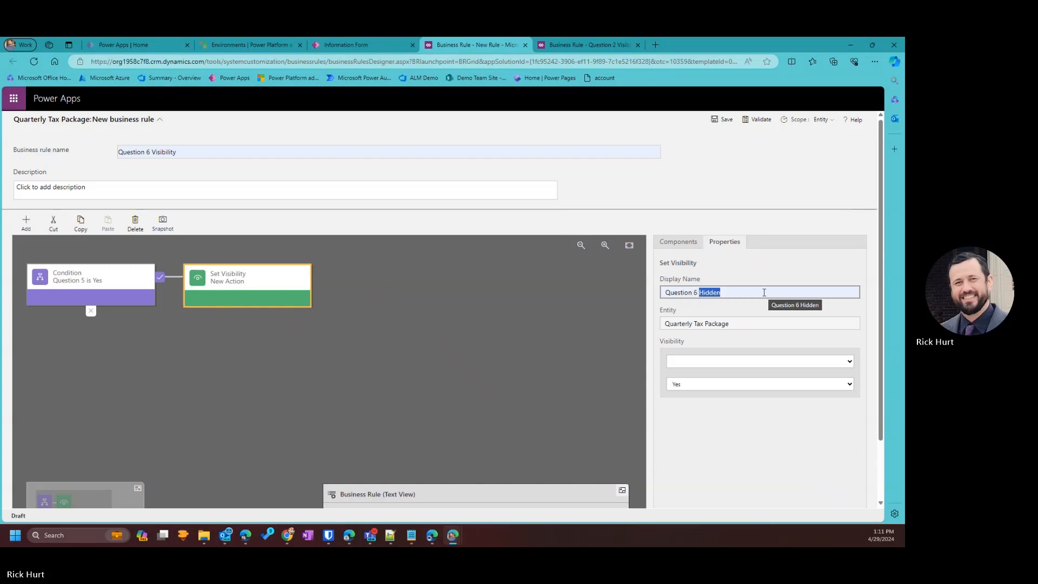
{"action": "type", "text": "Visibl"}
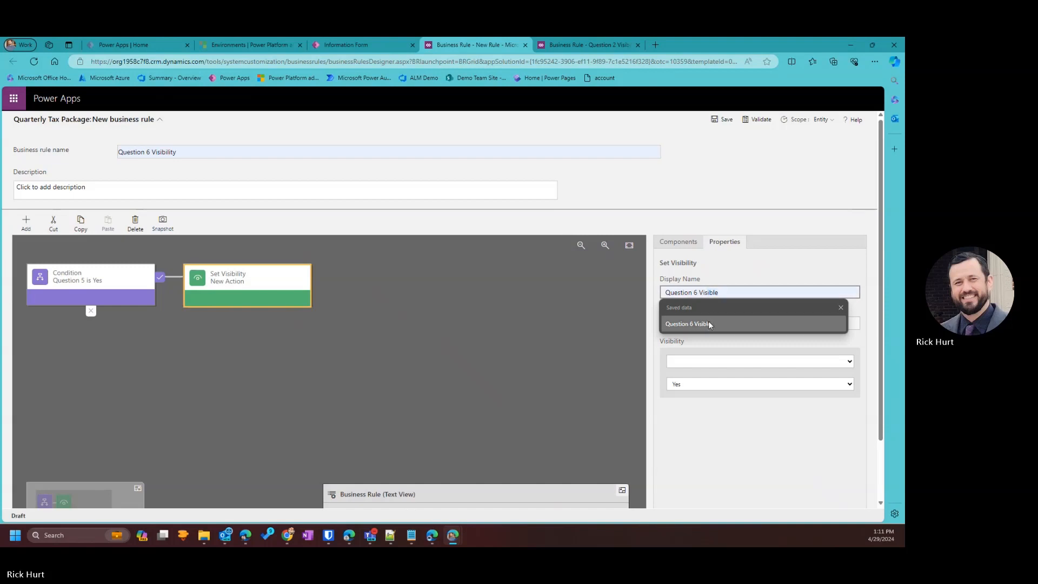
{"action": "left_click", "coordinate": [708, 321]}
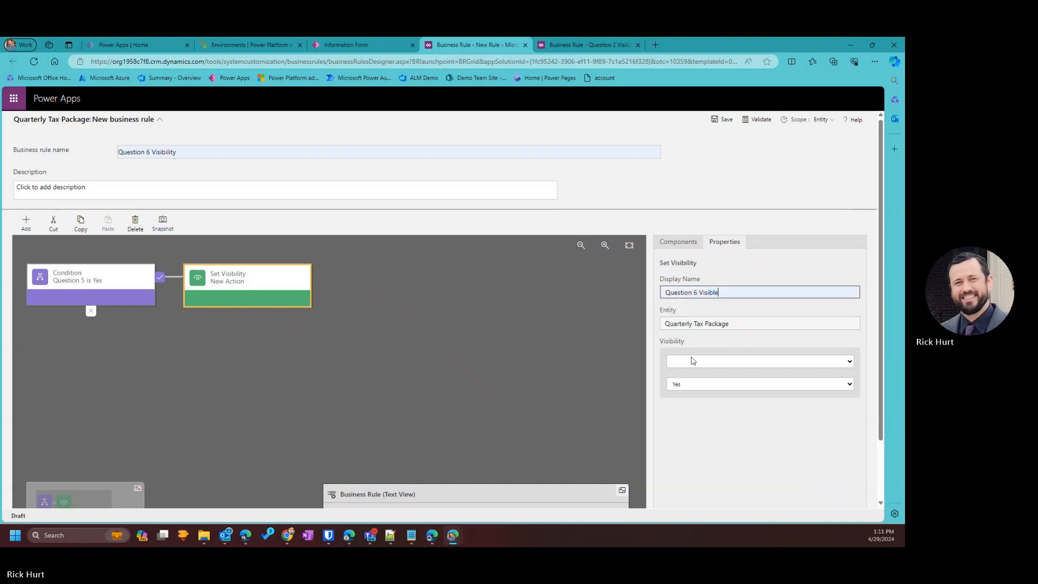
Set the action to show Question 6 and apply it.
{"action": "left_click", "coordinate": [693, 358]}
{"action": "scroll", "coordinate": [696, 320], "scroll_direction": "down", "scroll_amount": 1}
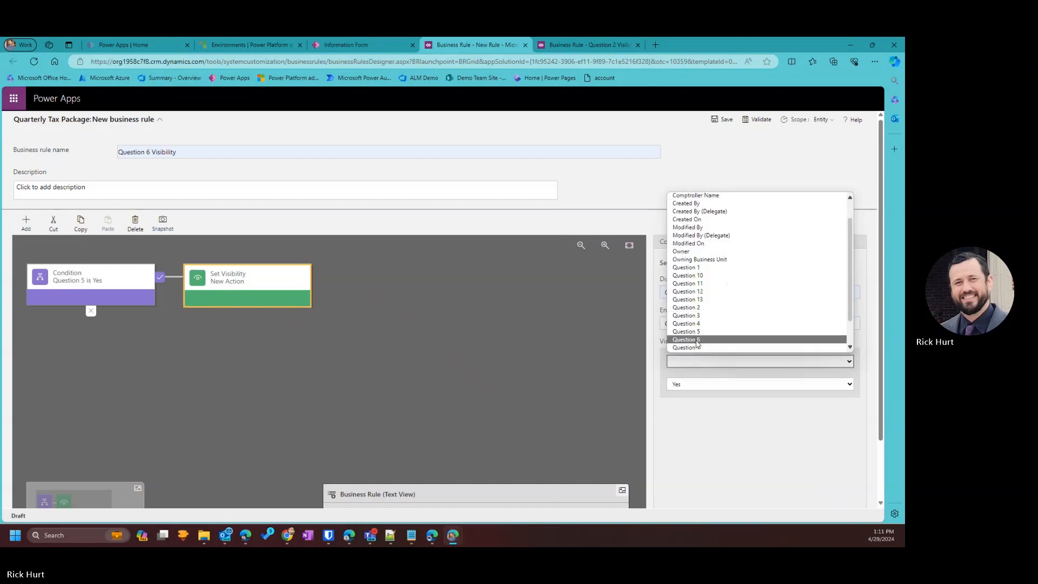
{"action": "left_click", "coordinate": [697, 340]}
{"action": "scroll", "coordinate": [711, 404], "scroll_direction": "down", "scroll_amount": 1}
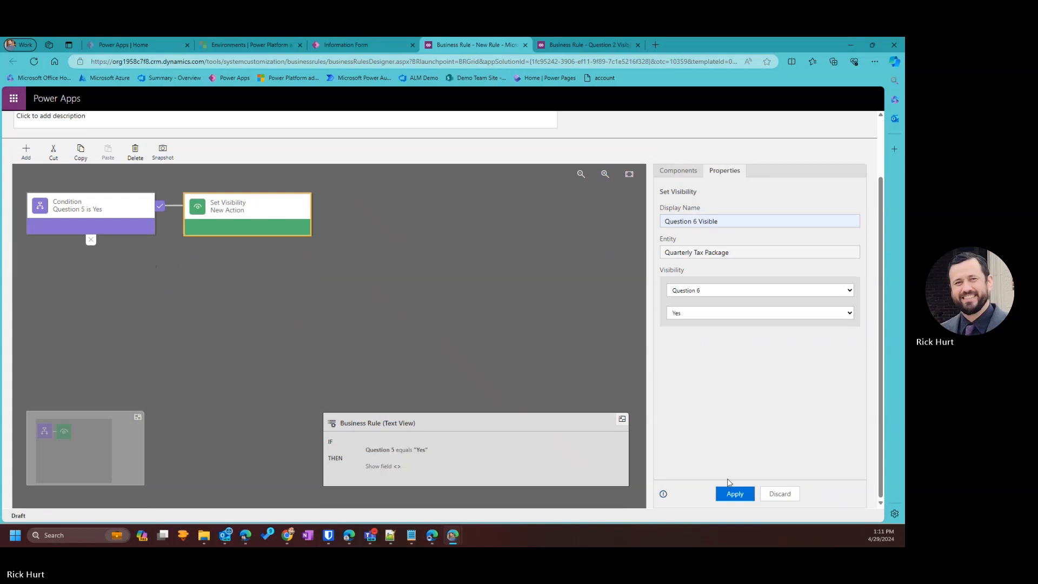
{"action": "left_click", "coordinate": [734, 491]}
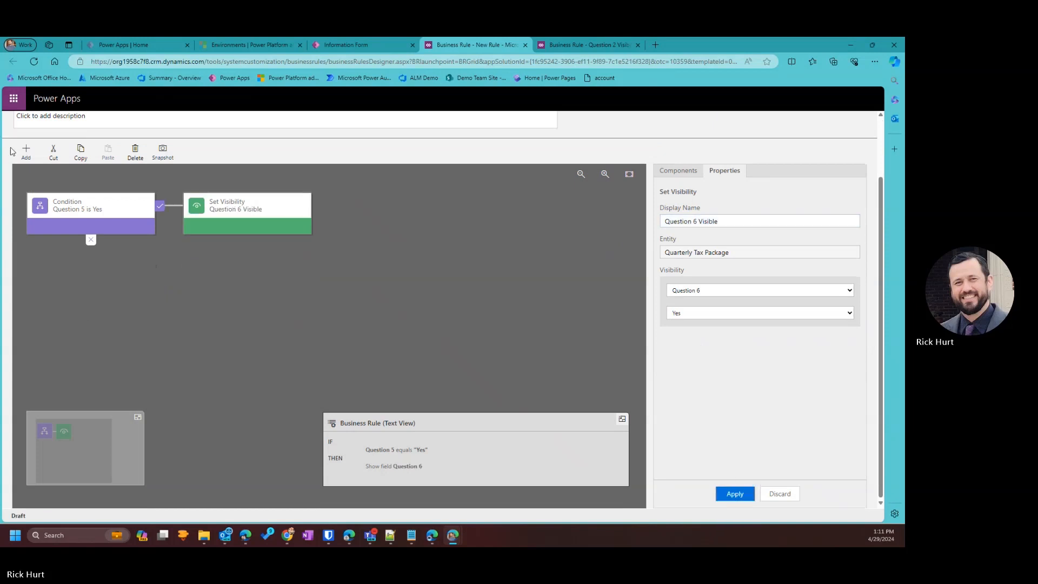
{"action": "left_click", "coordinate": [26, 150]}
{"action": "left_click", "coordinate": [40, 283]}
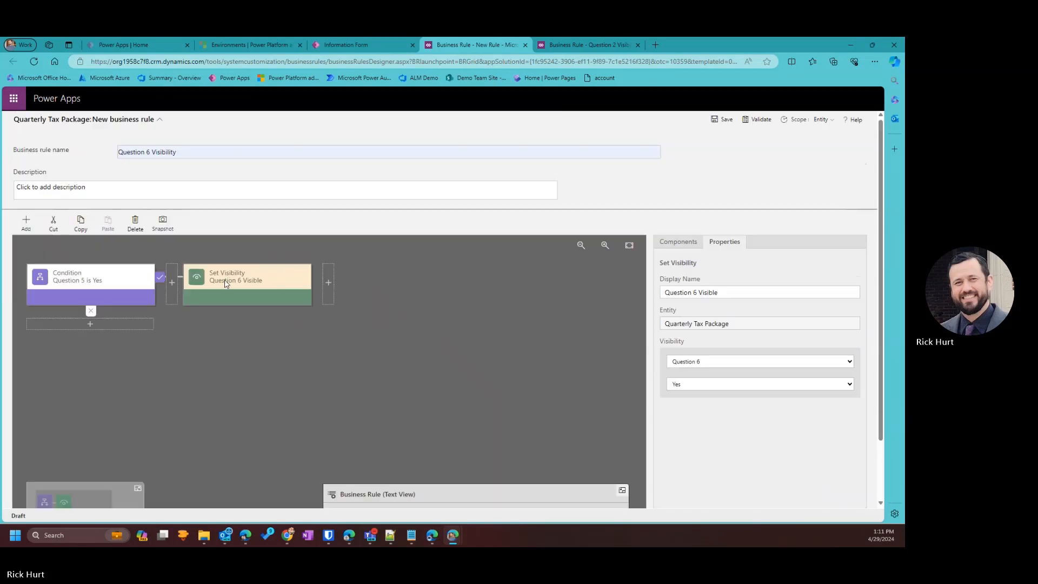
Add Question 6 Required after the visibility action, making Question 6 Business Required.
{"action": "left_click", "coordinate": [327, 282]}
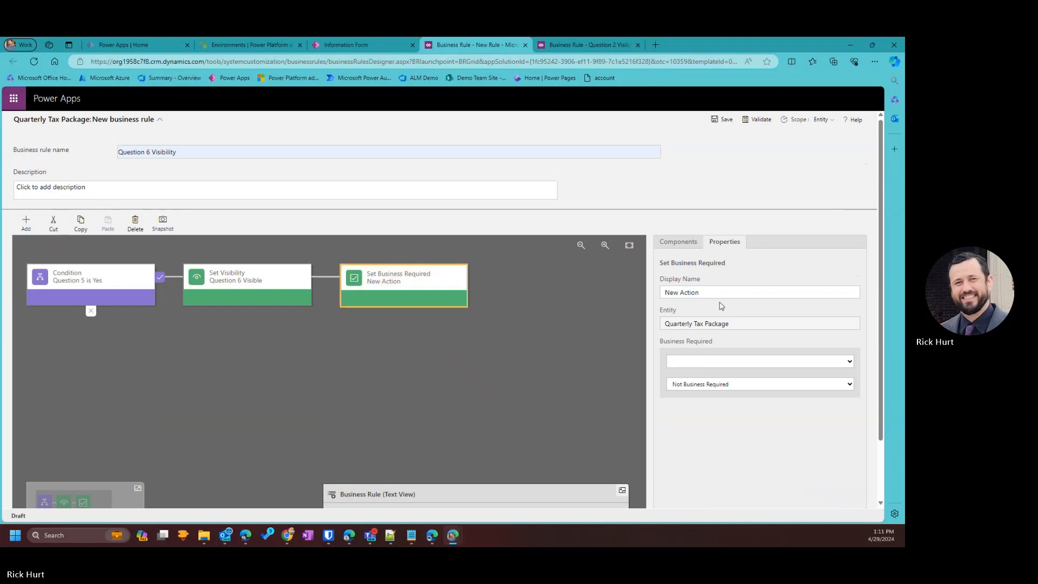
{"action": "left_click", "coordinate": [754, 292]}
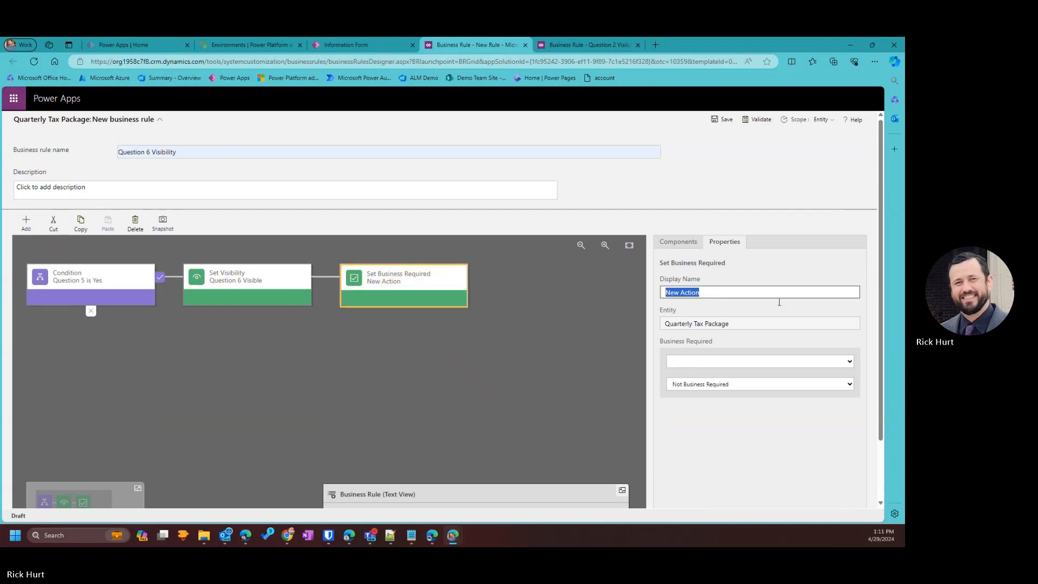
{"action": "type", "text": "Ques"}
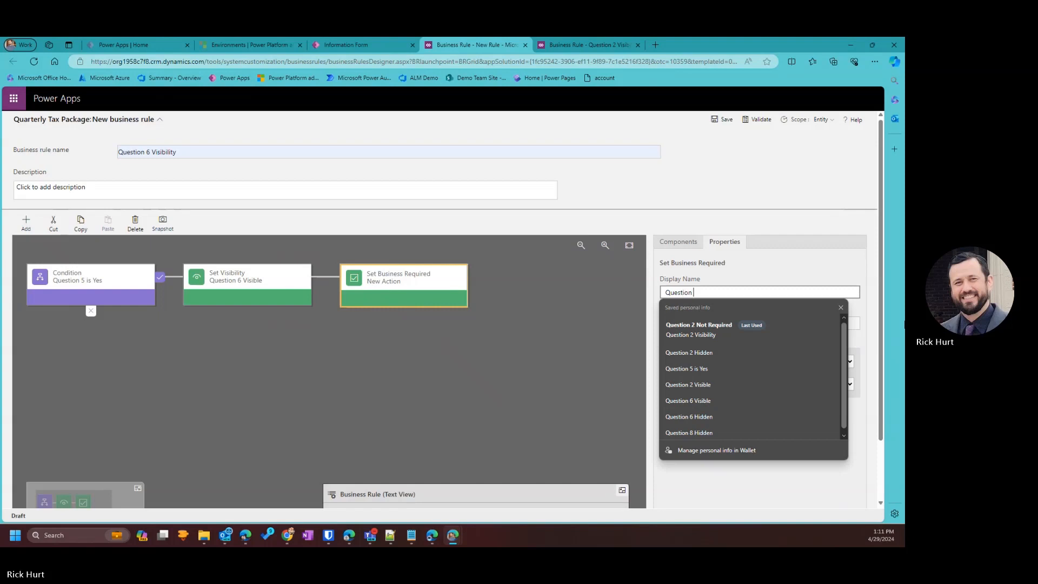
{"action": "type", "text": "tion 6 "}
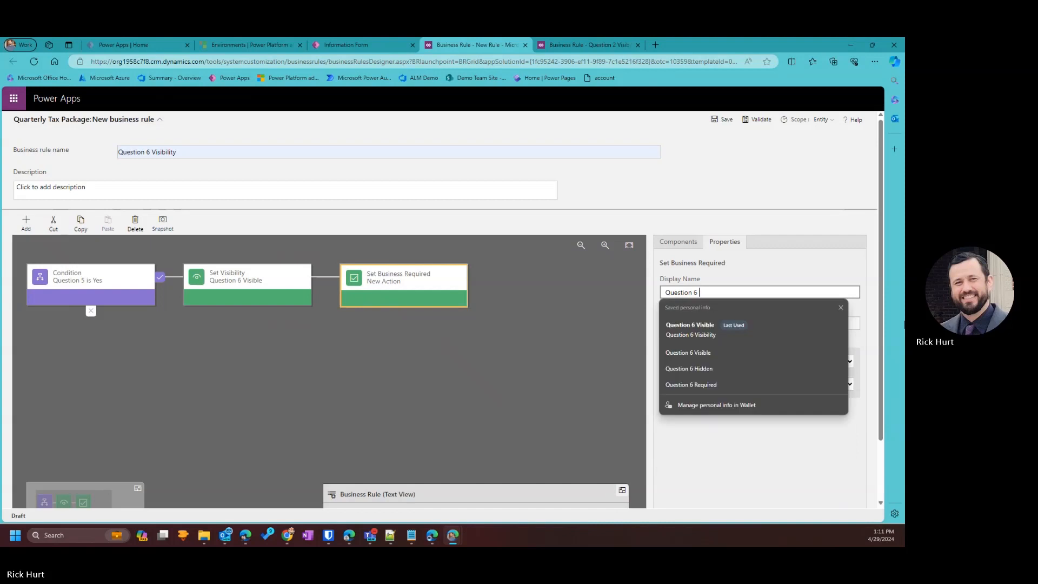
{"action": "type", "text": "Required"}
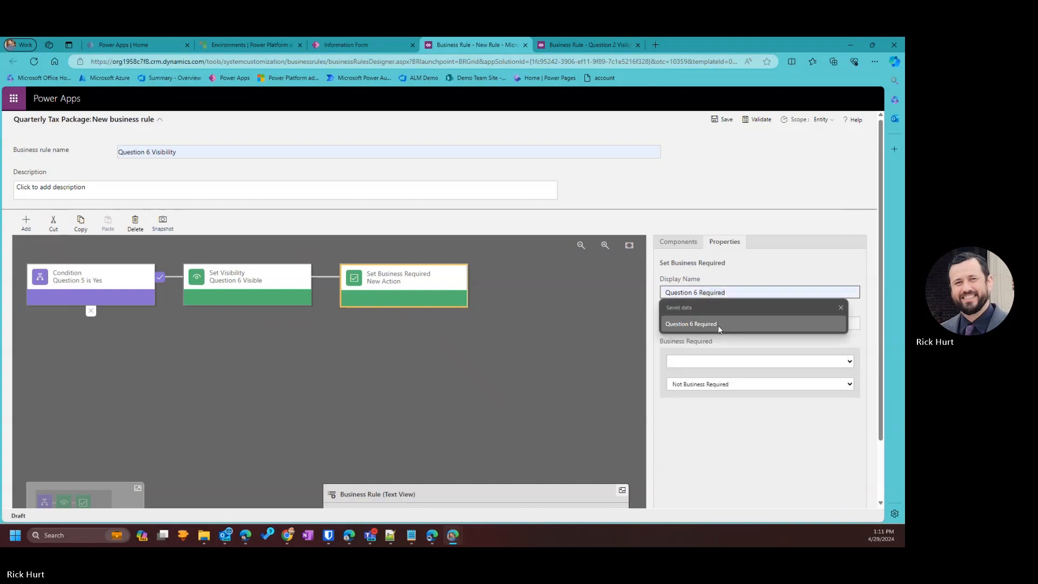
{"action": "left_click", "coordinate": [717, 325]}
{"action": "left_click", "coordinate": [682, 362]}
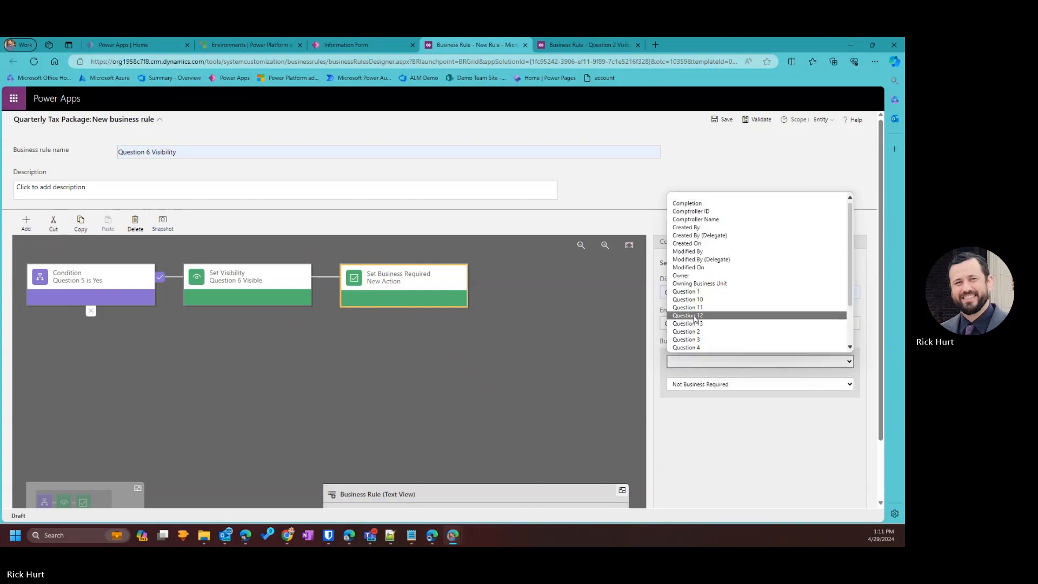
{"action": "scroll", "coordinate": [698, 320], "scroll_direction": "down", "scroll_amount": 1}
{"action": "left_click", "coordinate": [698, 316]}
{"action": "left_click", "coordinate": [696, 387]}
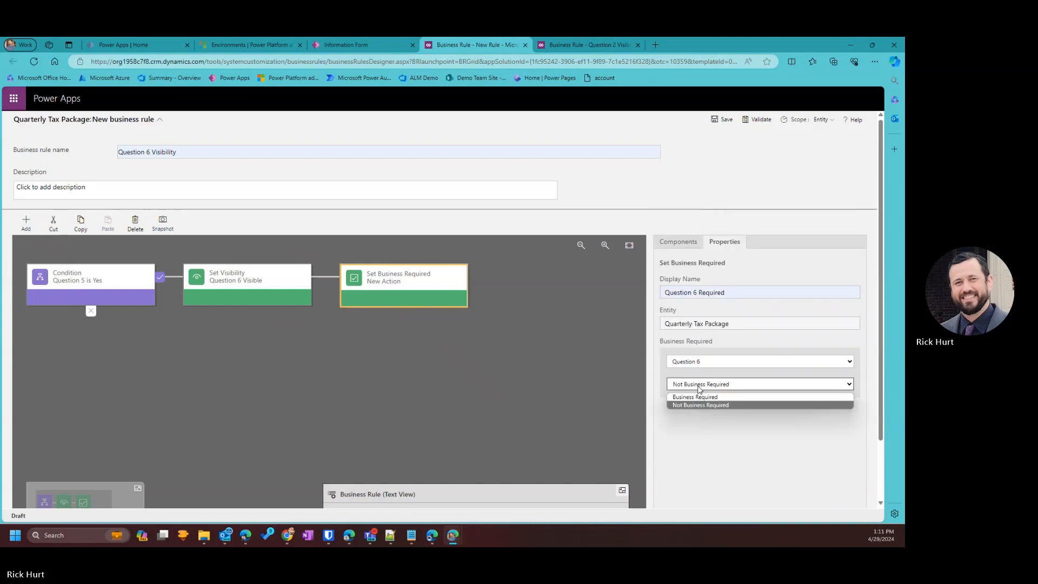
{"action": "left_click", "coordinate": [695, 397]}
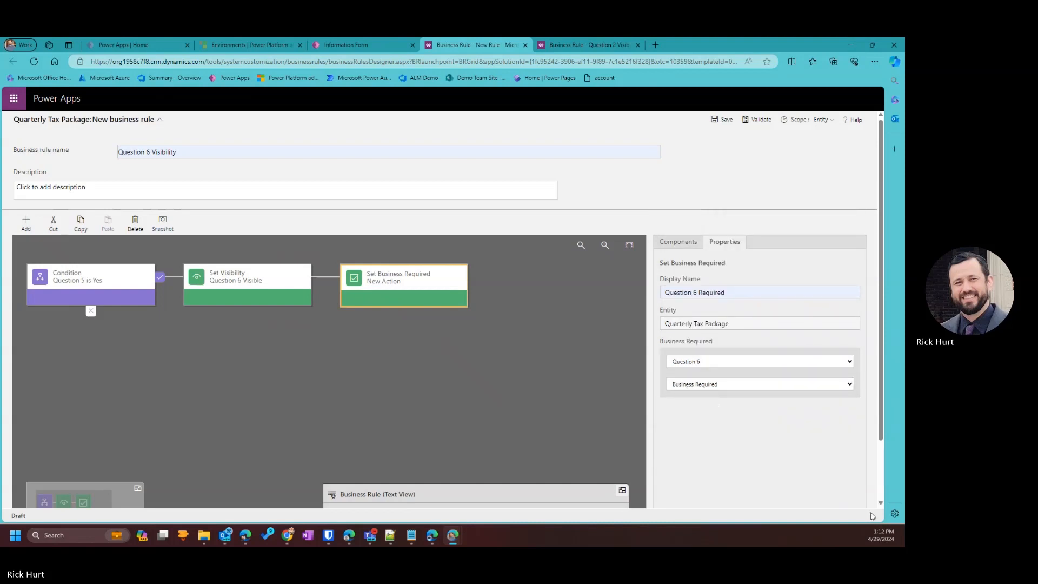
{"action": "scroll", "coordinate": [822, 481], "scroll_direction": "down", "scroll_amount": 1}
{"action": "left_click", "coordinate": [748, 498]}
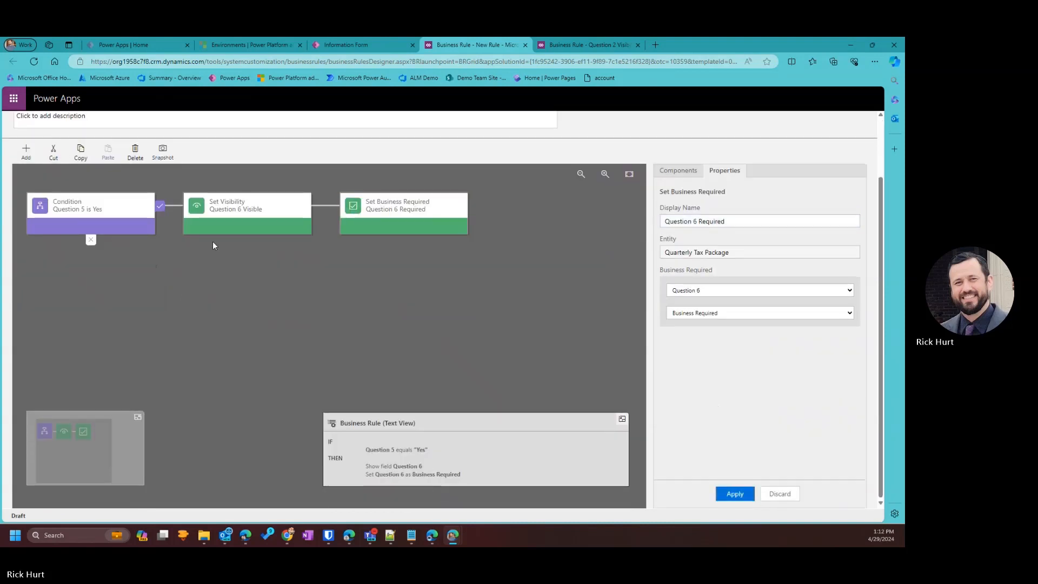
{"action": "left_click", "coordinate": [26, 151]}
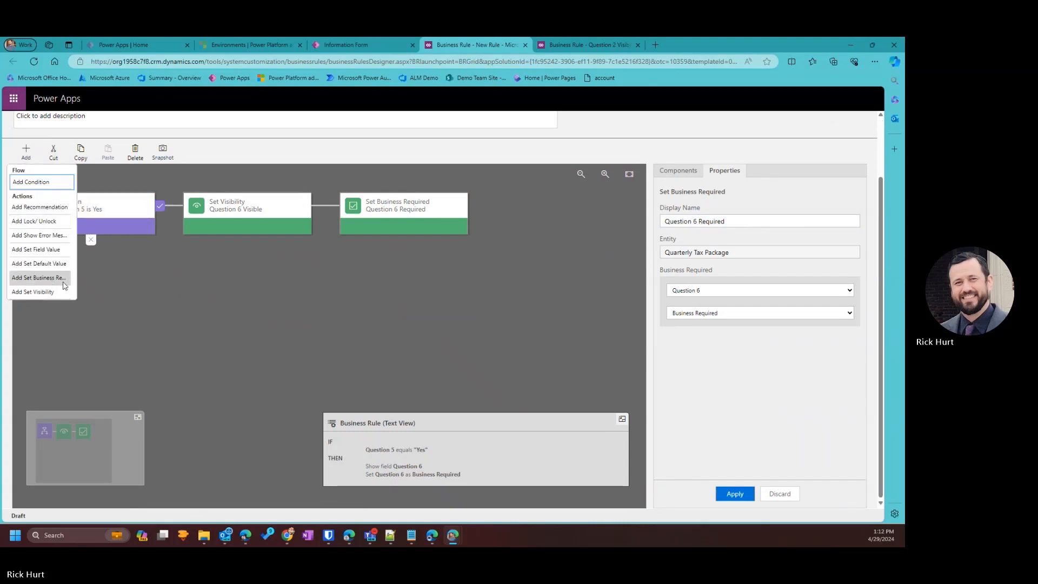
Add a Question 6 Hidden action on the false branch that hides Question 6.
{"action": "left_click", "coordinate": [44, 290]}
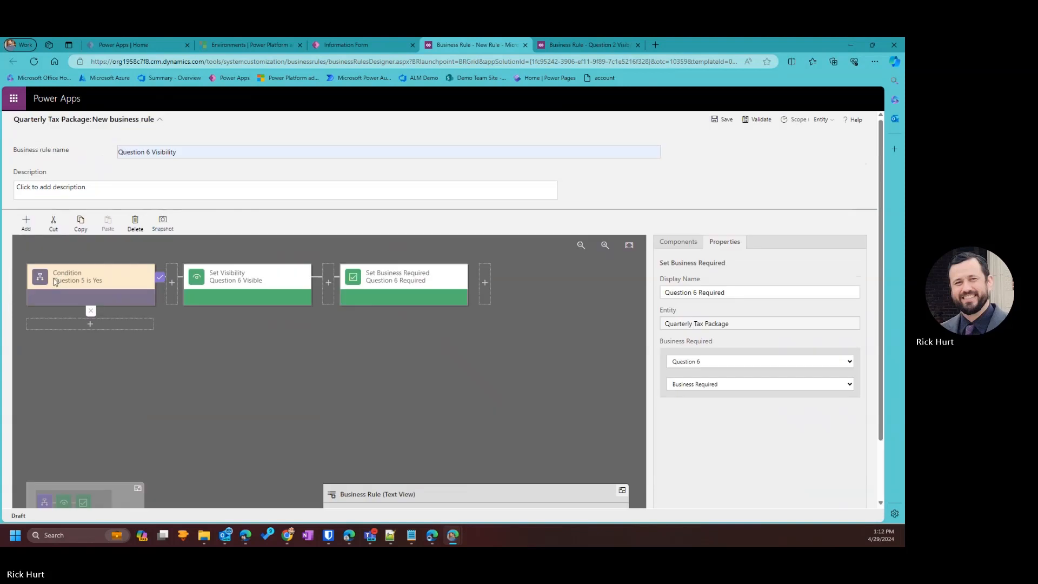
{"action": "left_click", "coordinate": [132, 327]}
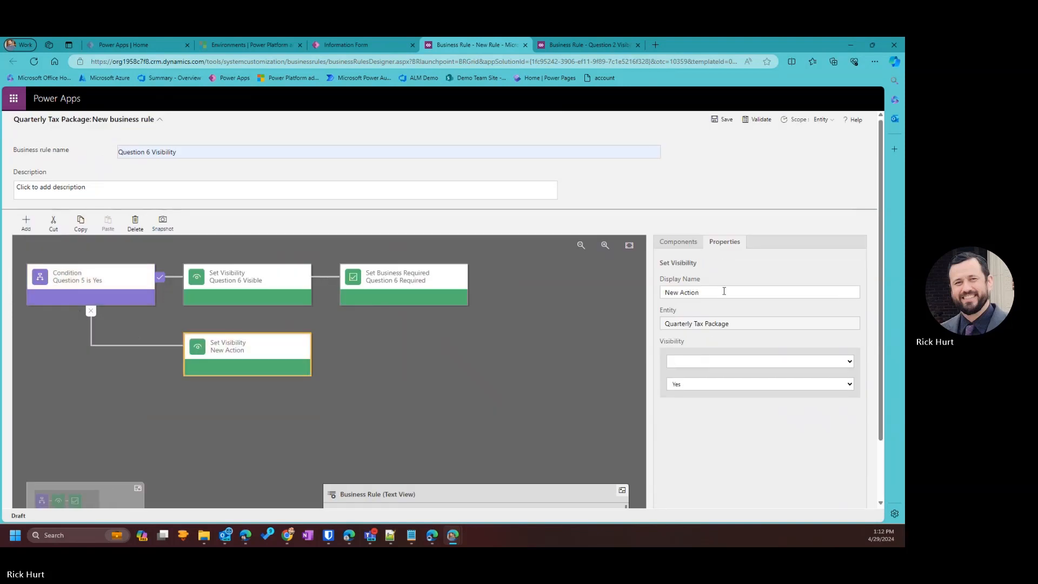
{"action": "type", "text": "Quest"}
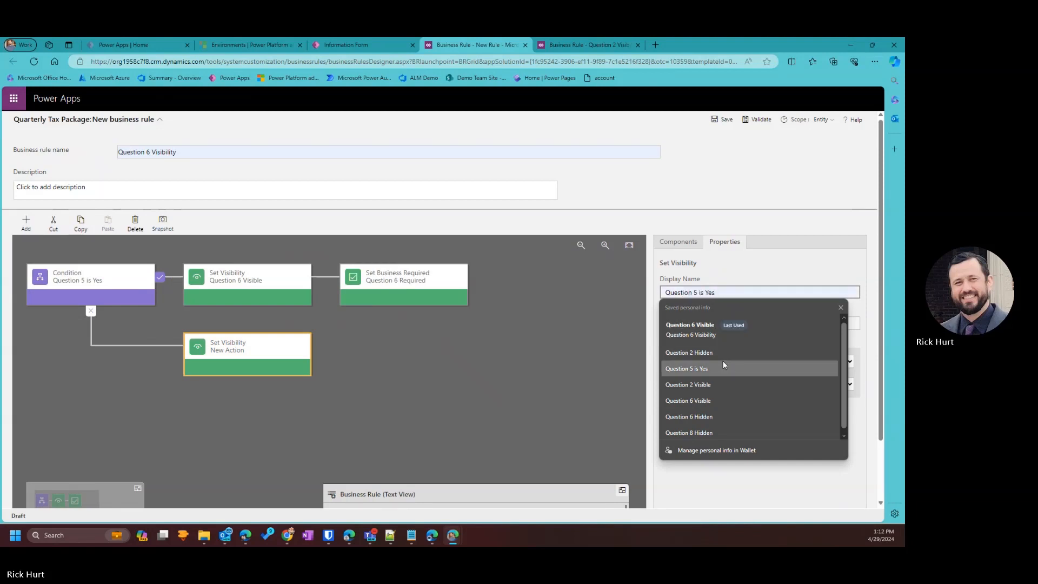
{"action": "left_click", "coordinate": [705, 418]}
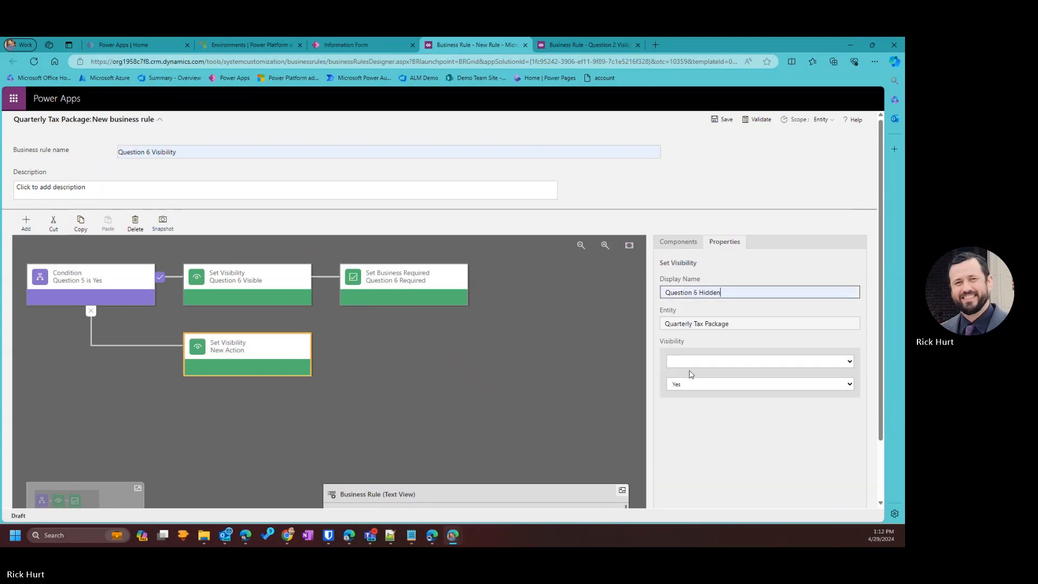
{"action": "left_click", "coordinate": [691, 361]}
{"action": "scroll", "coordinate": [689, 325], "scroll_direction": "down", "scroll_amount": 3}
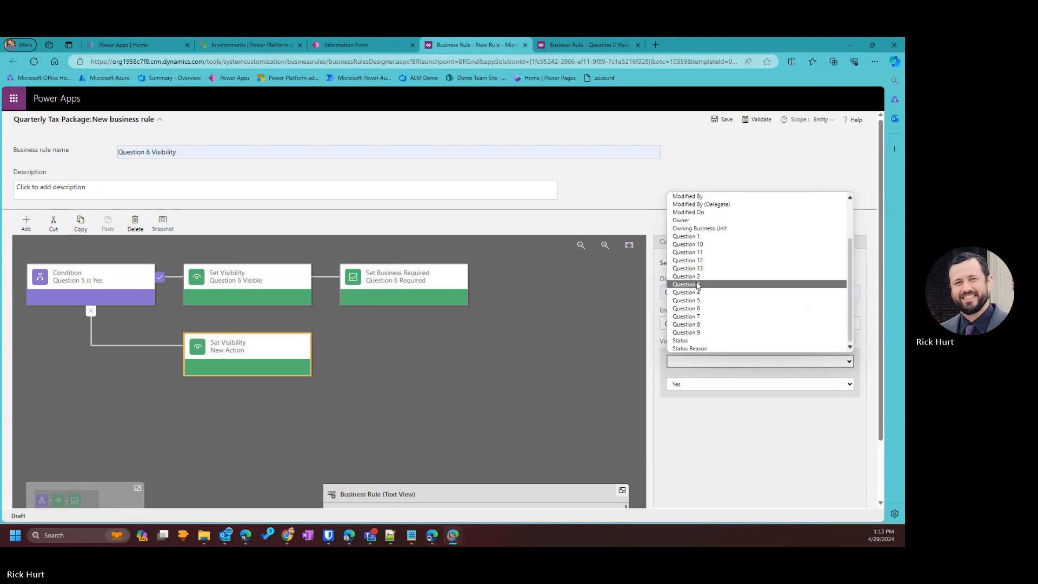
{"action": "left_click", "coordinate": [702, 310]}
{"action": "left_click", "coordinate": [690, 385]}
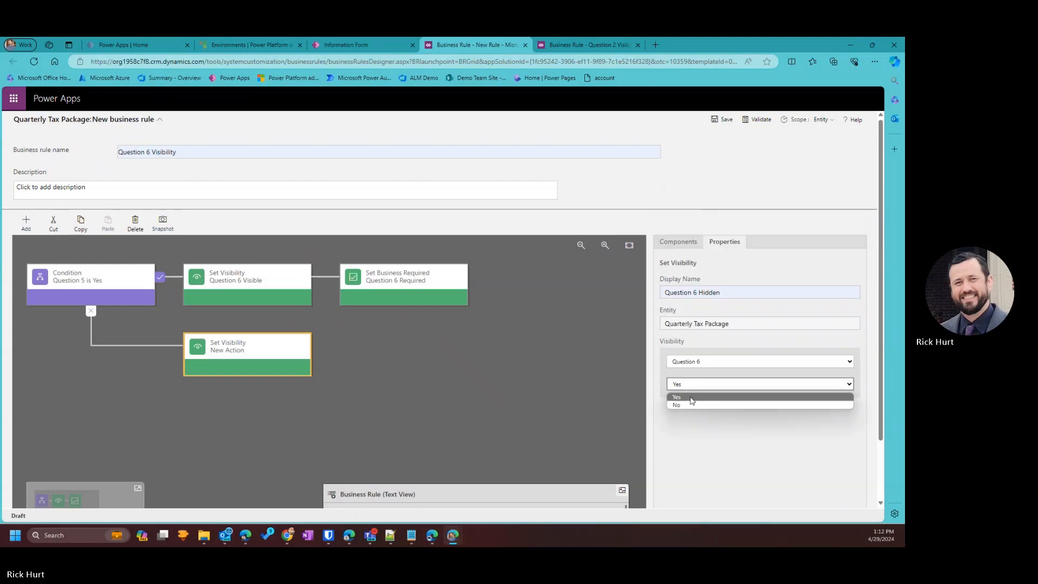
{"action": "left_click", "coordinate": [695, 403]}
{"action": "scroll", "coordinate": [719, 454], "scroll_direction": "down", "scroll_amount": 1}
{"action": "left_click", "coordinate": [742, 500]}
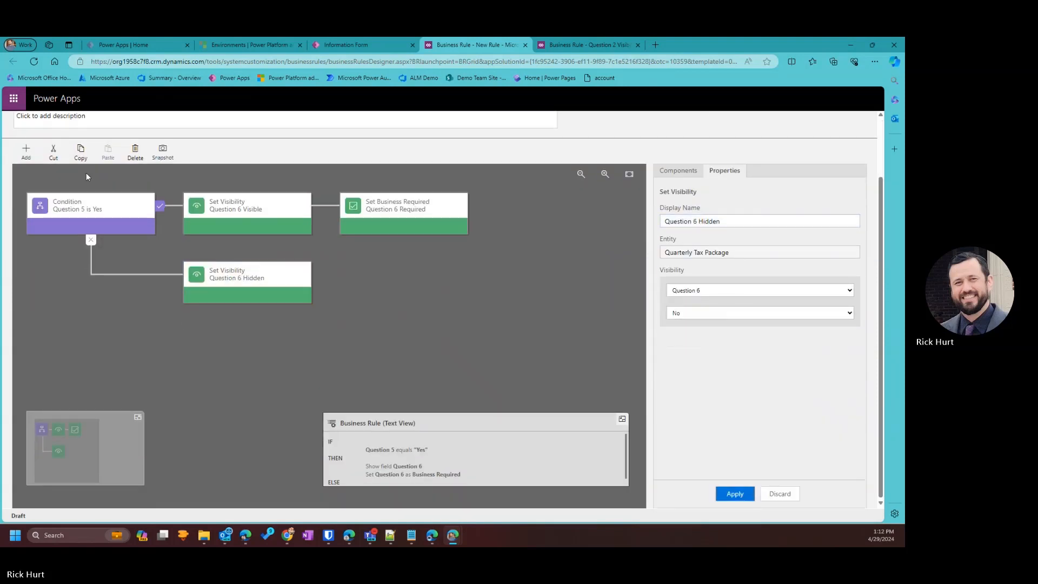
Add Question 6 Not Required after it, setting Question 6 to Not Business Required.
{"action": "left_click", "coordinate": [26, 152]}
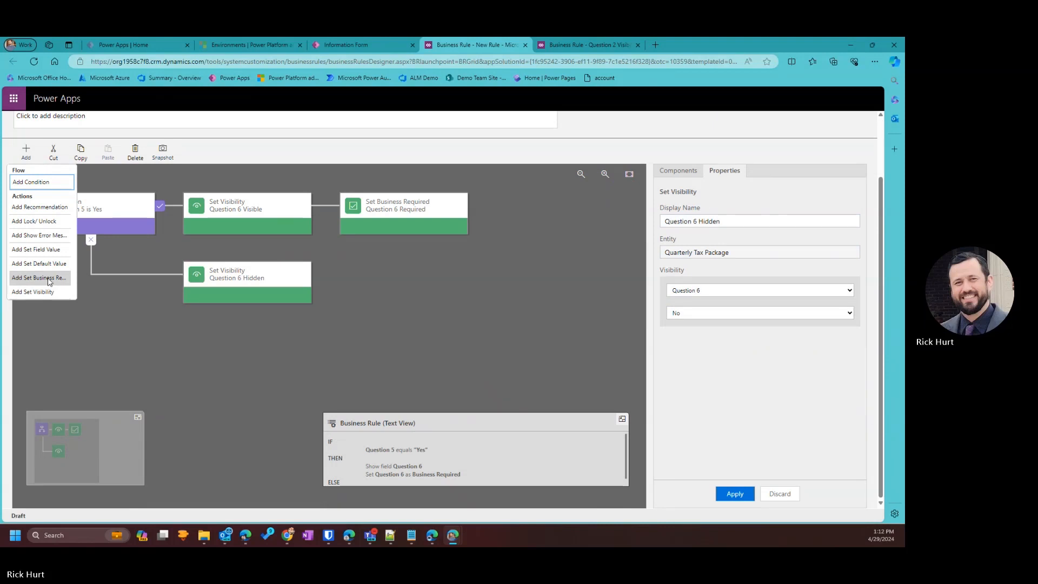
{"action": "left_click", "coordinate": [32, 277]}
{"action": "left_click", "coordinate": [329, 353]}
{"action": "triple_click", "coordinate": [699, 292]}
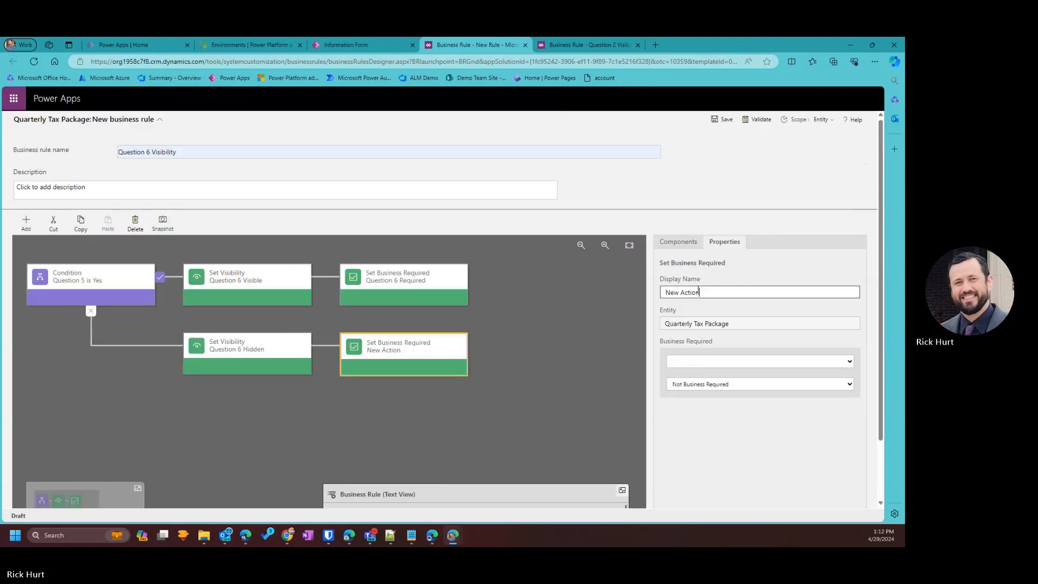
{"action": "type", "text": "Ques"}
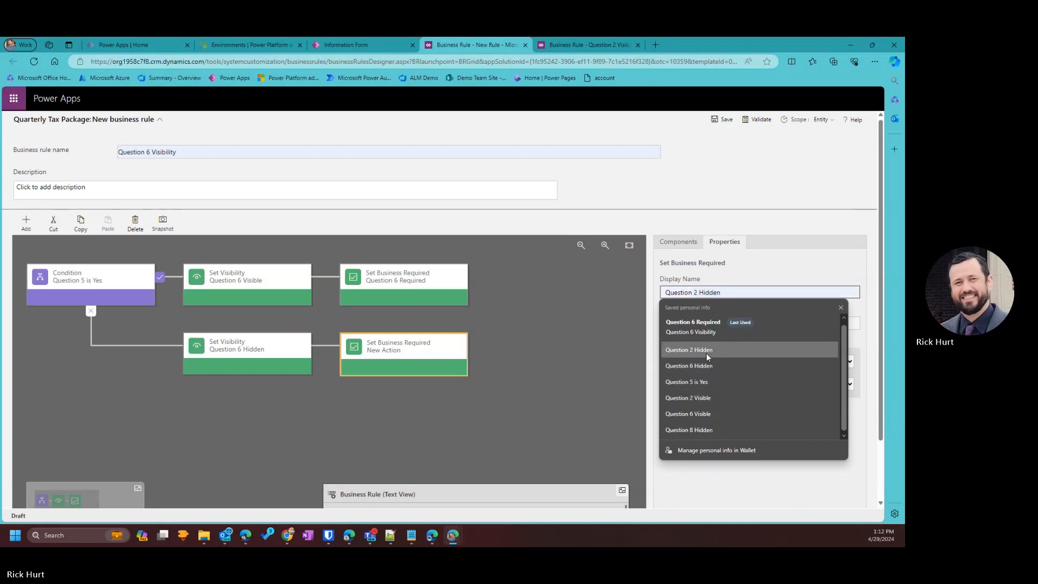
{"action": "left_click", "coordinate": [704, 327]}
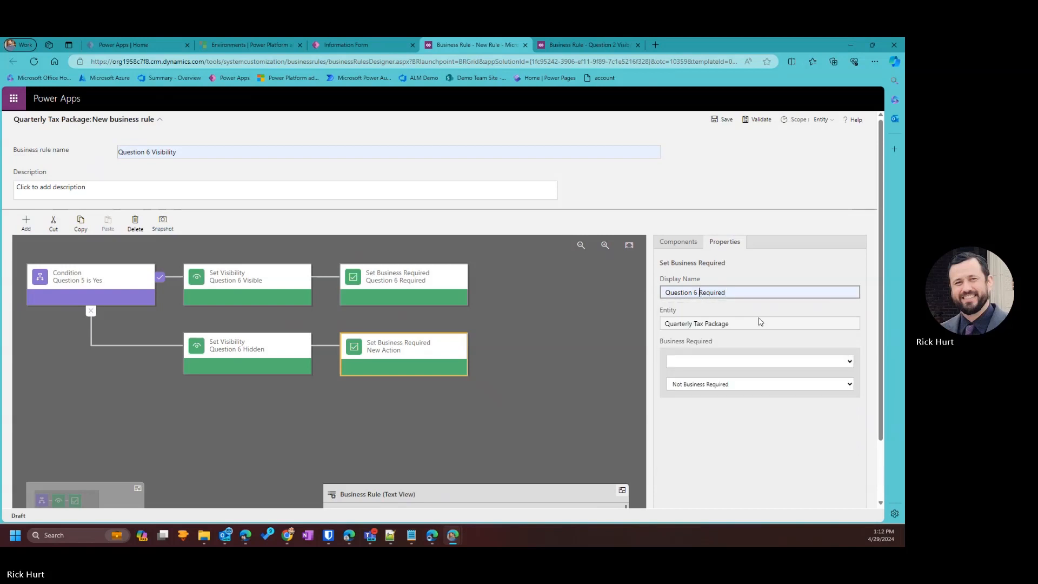
{"action": "type", "text": "Not"}
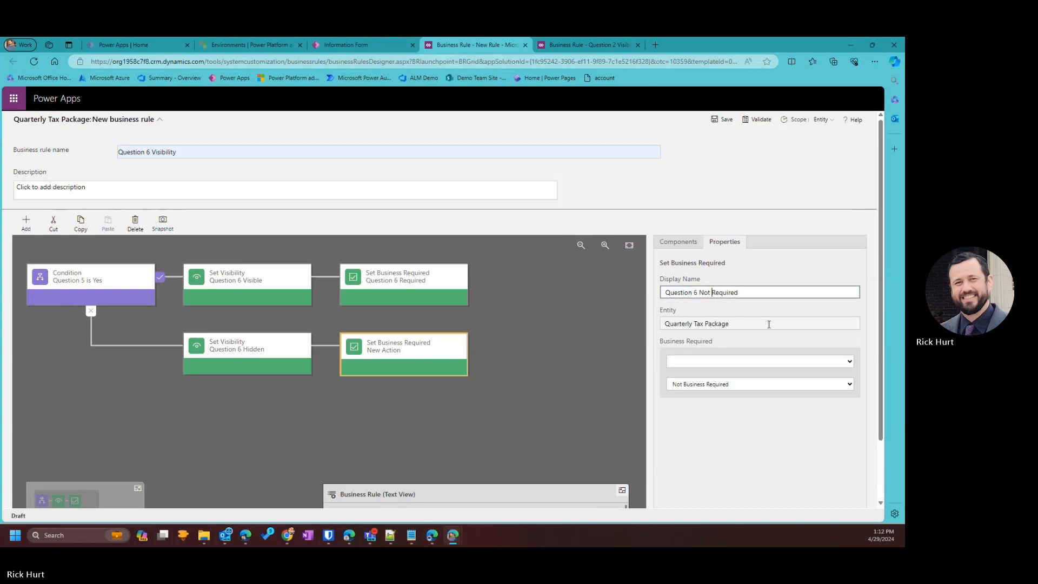
{"action": "left_click", "coordinate": [703, 361]}
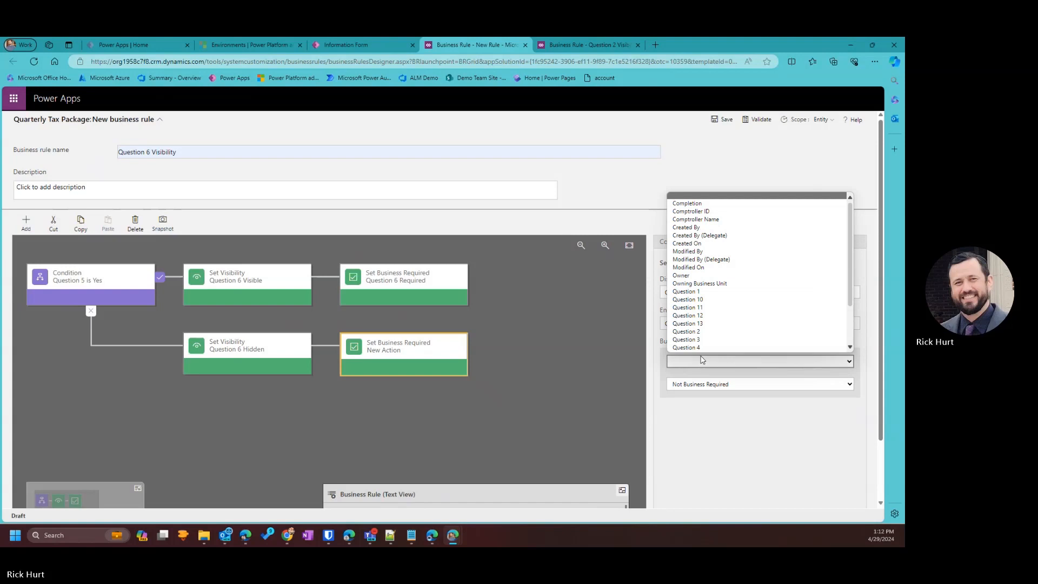
{"action": "scroll", "coordinate": [701, 316], "scroll_direction": "down", "scroll_amount": 3}
{"action": "left_click", "coordinate": [700, 316]}
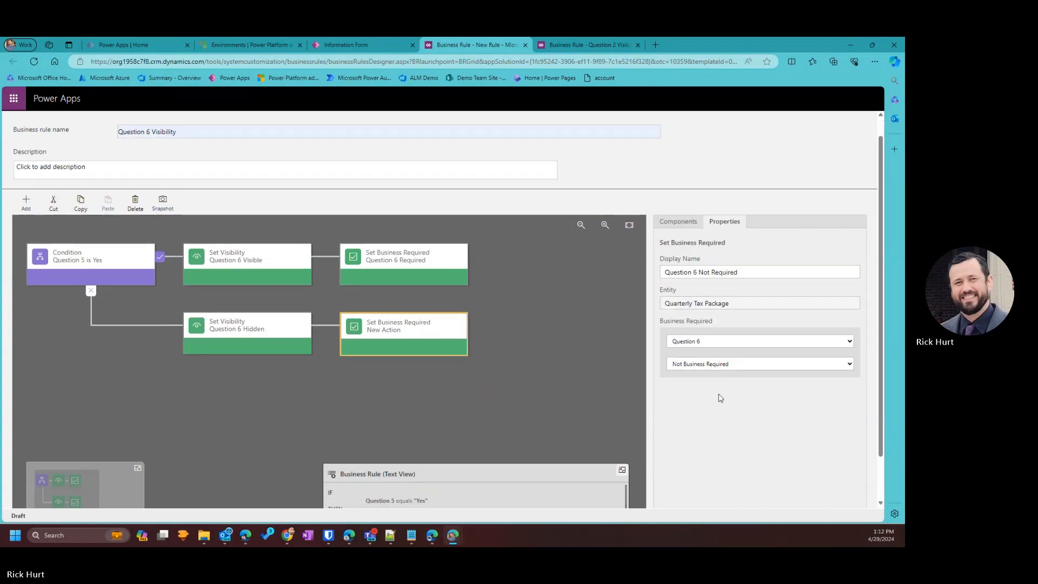
{"action": "scroll", "coordinate": [718, 398], "scroll_direction": "down", "scroll_amount": 2}
{"action": "left_click", "coordinate": [746, 493]}
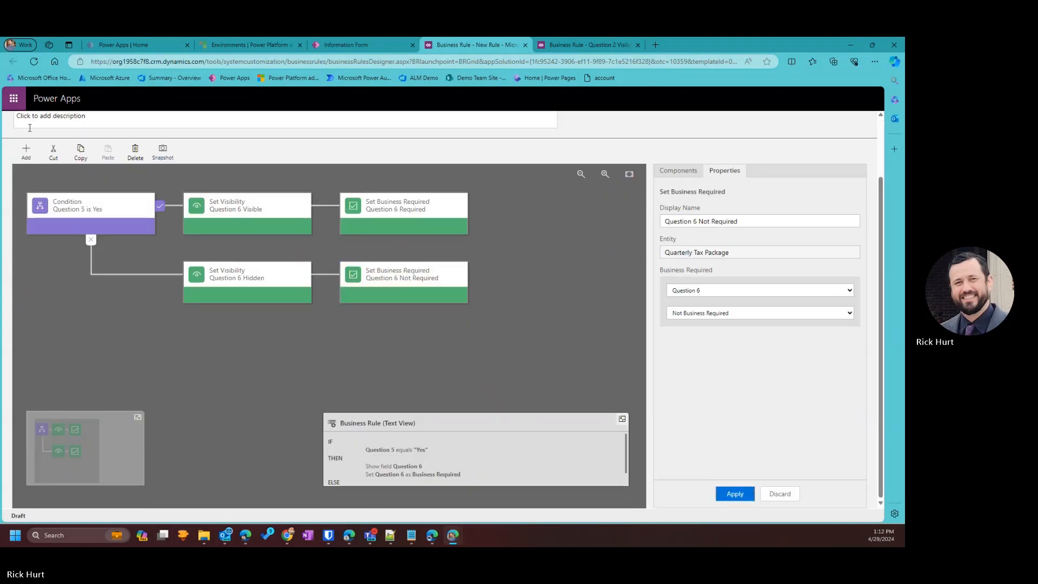
{"action": "scroll", "coordinate": [759, 173], "scroll_direction": "up", "scroll_amount": 2}
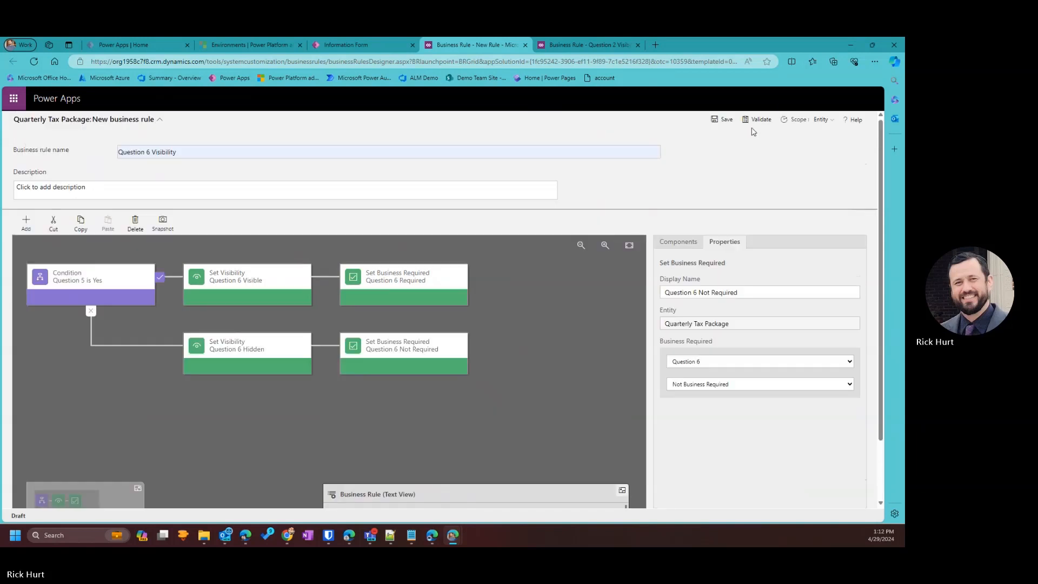
Save the Question 6 Visibility rule and activate it, confirming the activation.
{"action": "left_click", "coordinate": [722, 119]}
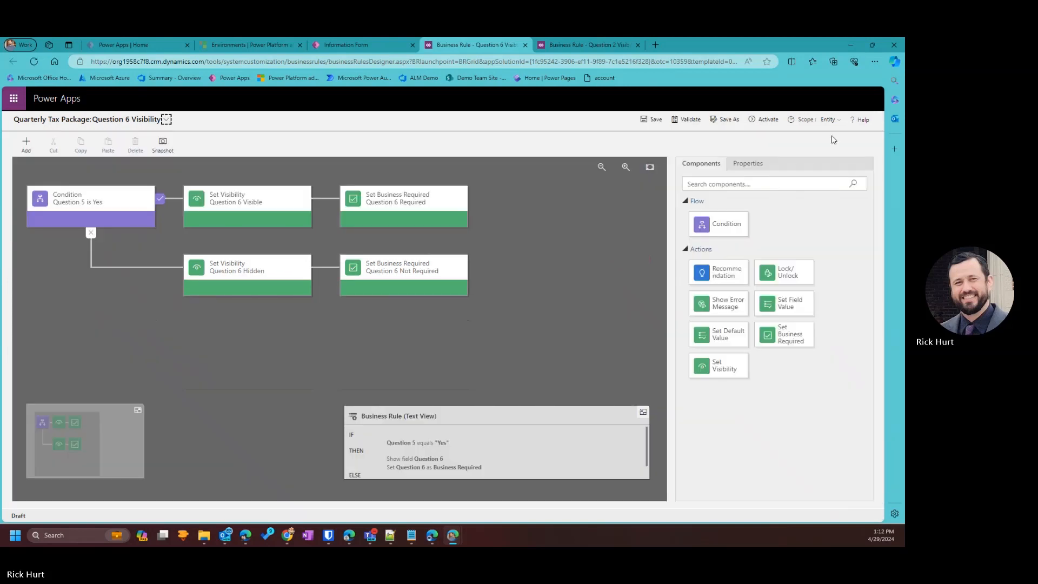
{"action": "left_click", "coordinate": [771, 122]}
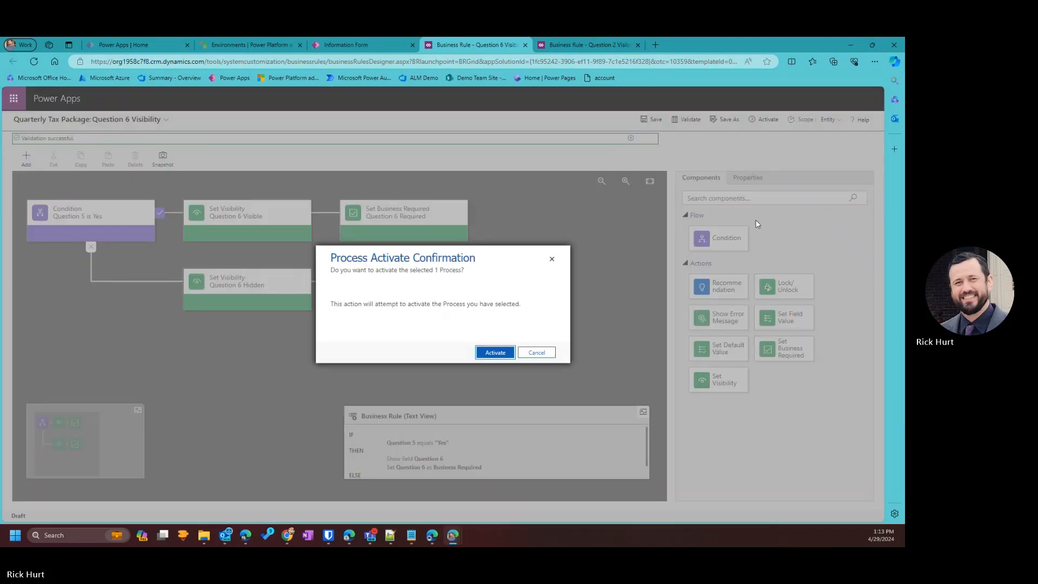
{"action": "left_click", "coordinate": [496, 352]}
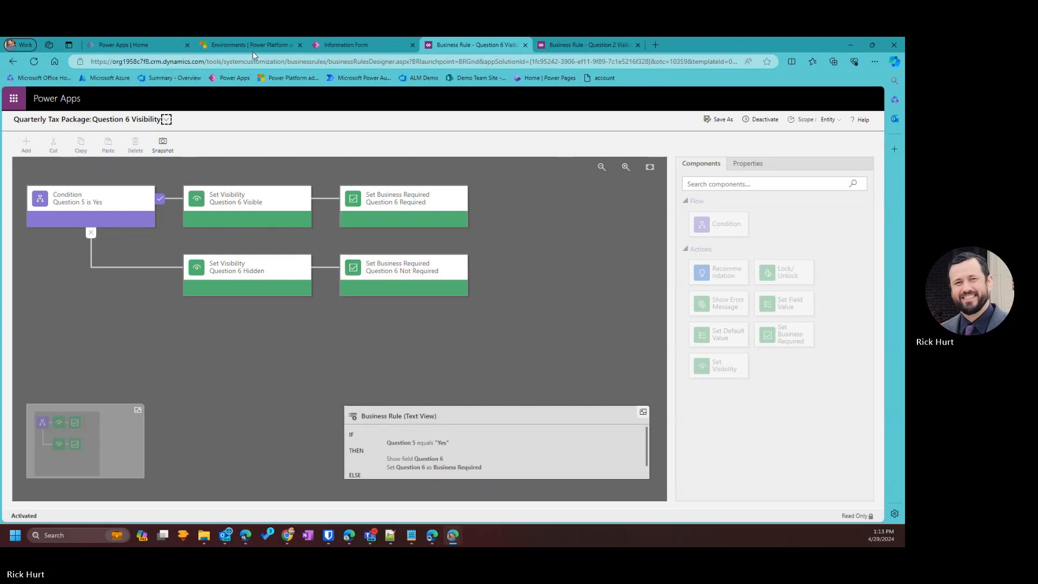
{"action": "double_click", "coordinate": [744, 52]}
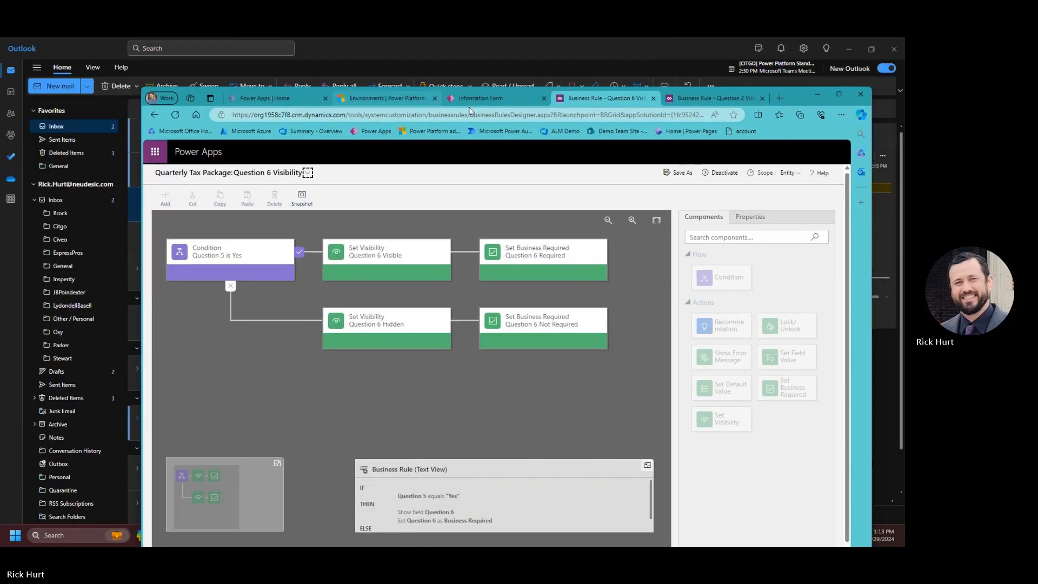
Create another business rule on the Information Form, named Question 8 Visibility, and select its condition.
{"action": "left_click", "coordinate": [481, 99]}
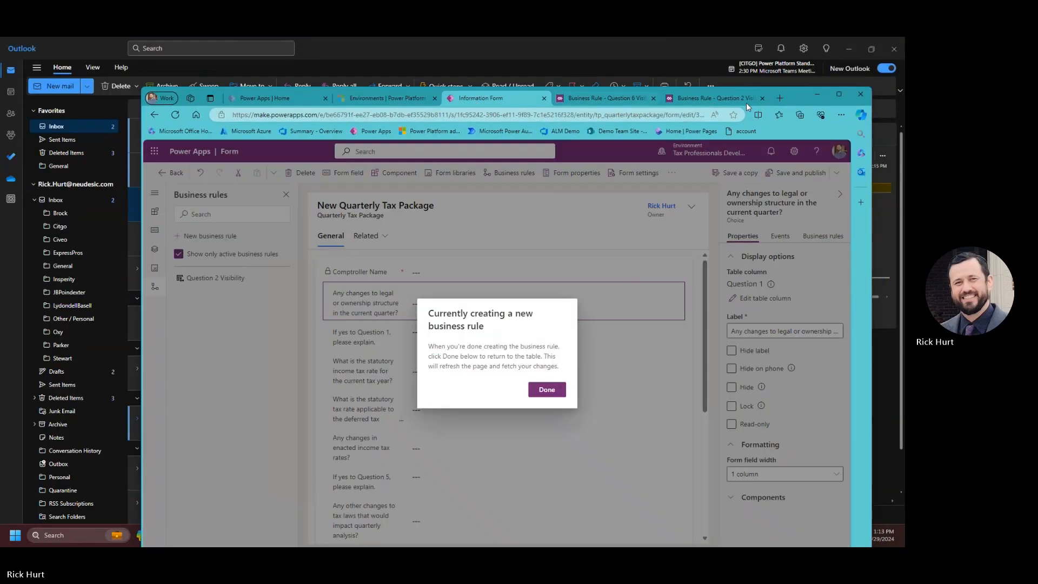
{"action": "left_click", "coordinate": [835, 96]}
{"action": "left_click", "coordinate": [493, 339]}
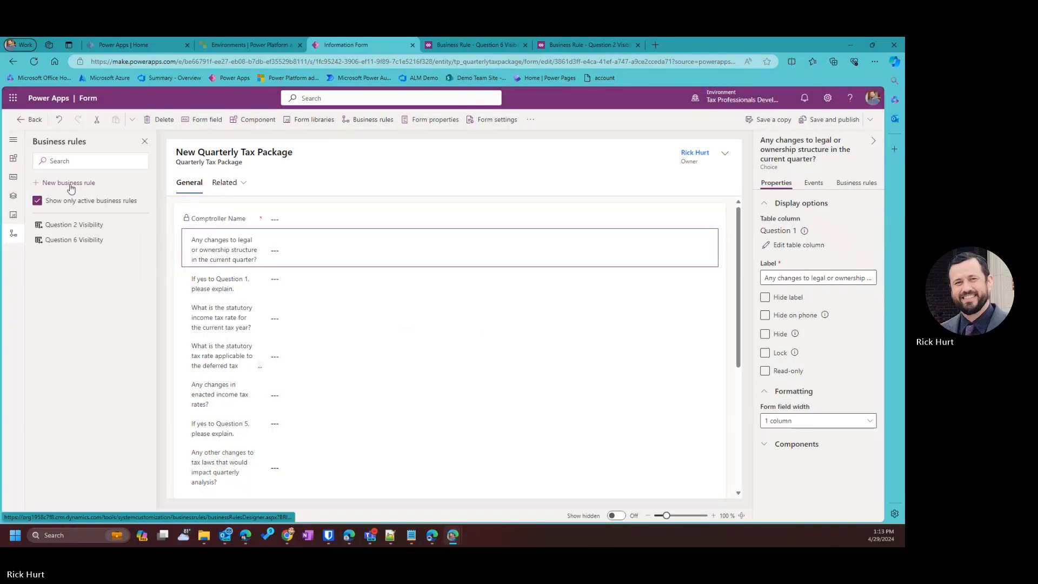
{"action": "left_click", "coordinate": [69, 183]}
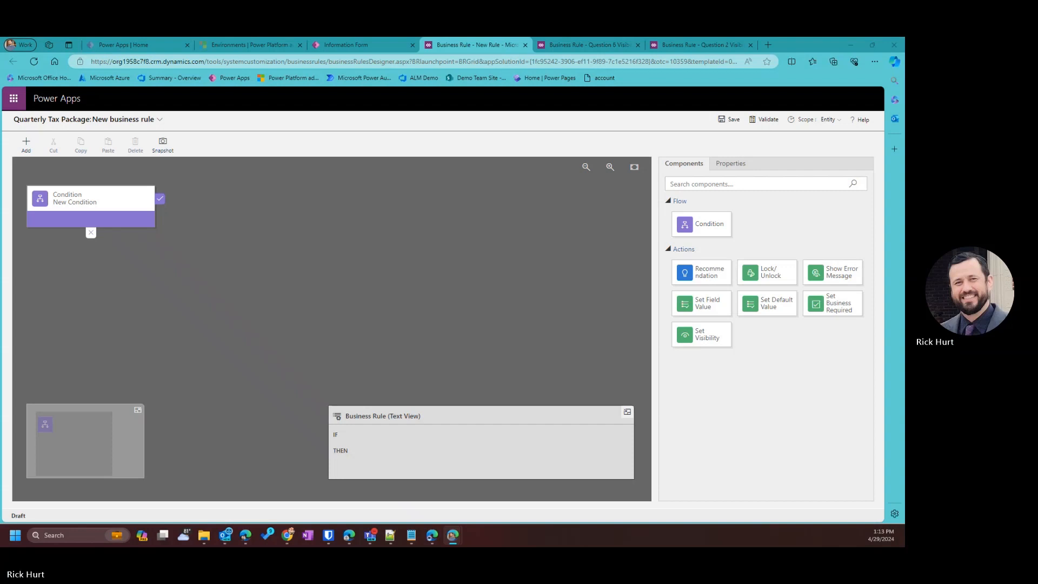
{"action": "left_click", "coordinate": [159, 120]}
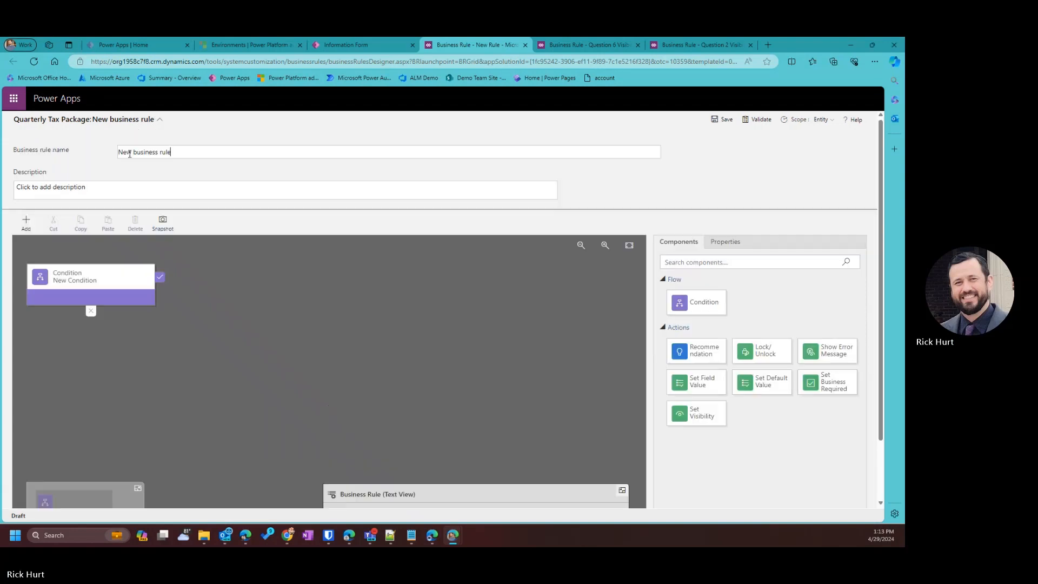
{"action": "left_click_drag", "start_coordinate": [175, 150], "coordinate": [8, 153]}
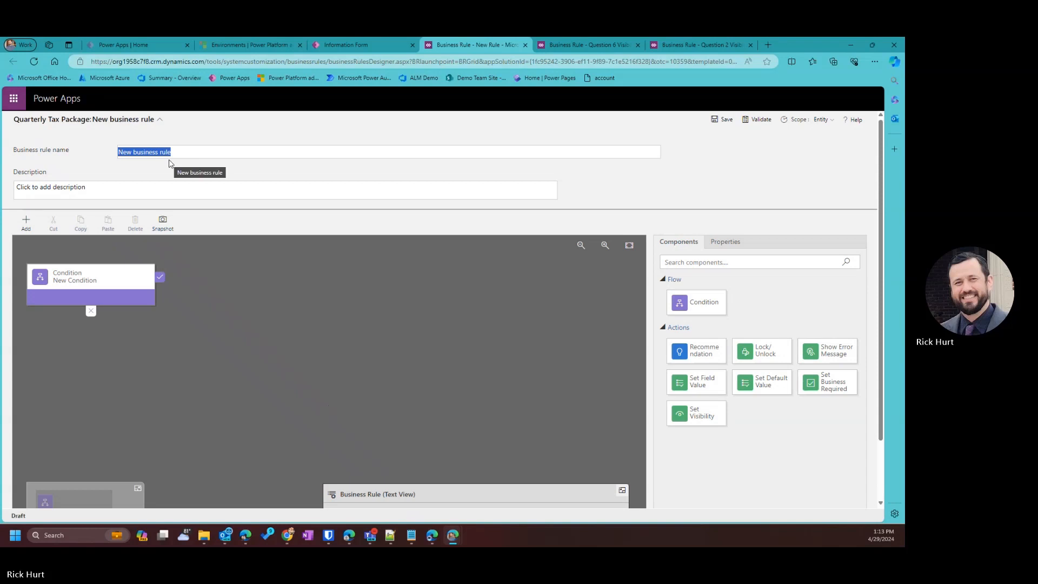
{"action": "type", "text": "Question"}
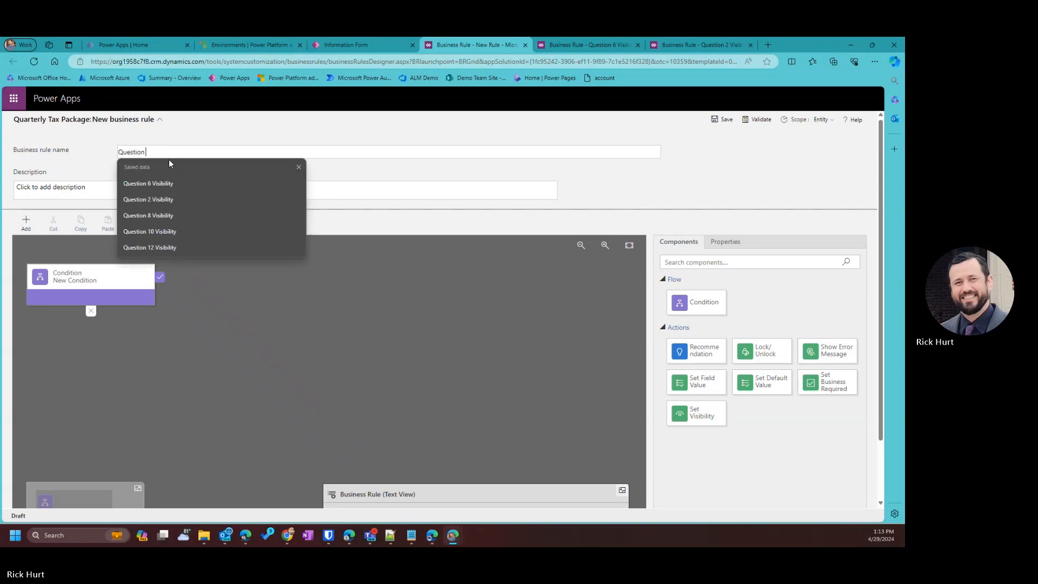
{"action": "left_click", "coordinate": [166, 216]}
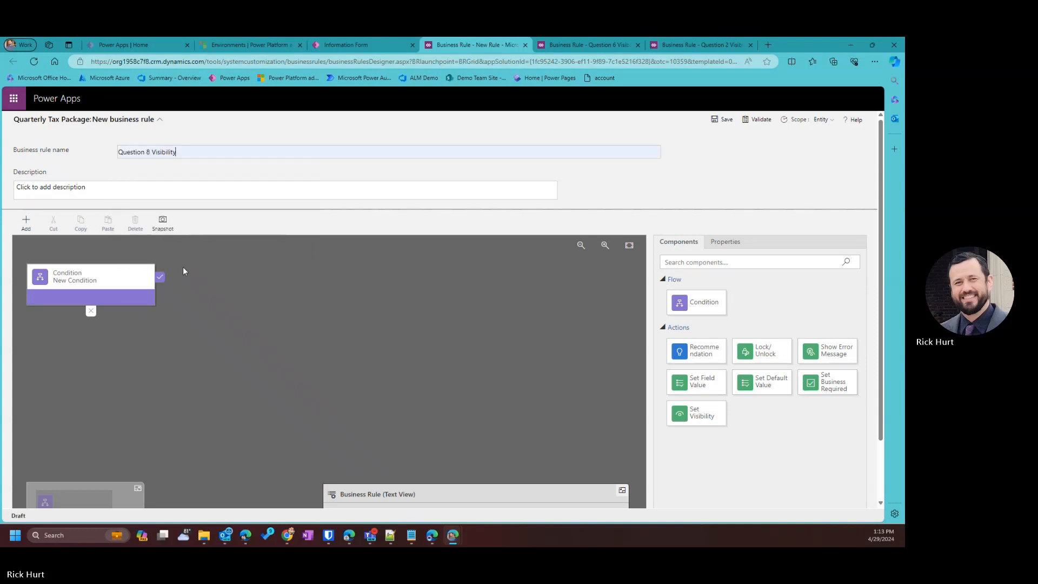
{"action": "left_click", "coordinate": [84, 287]}
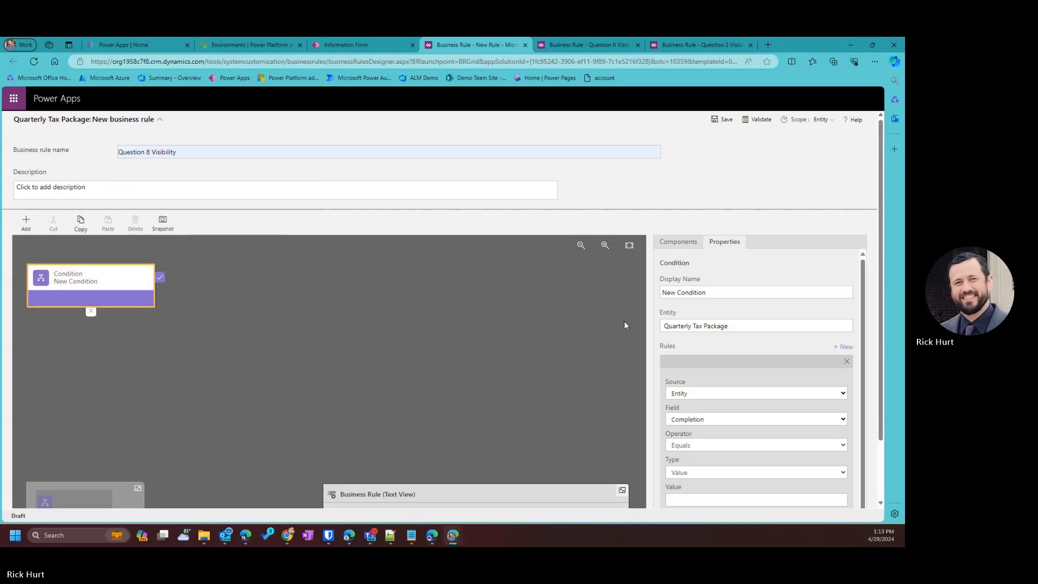
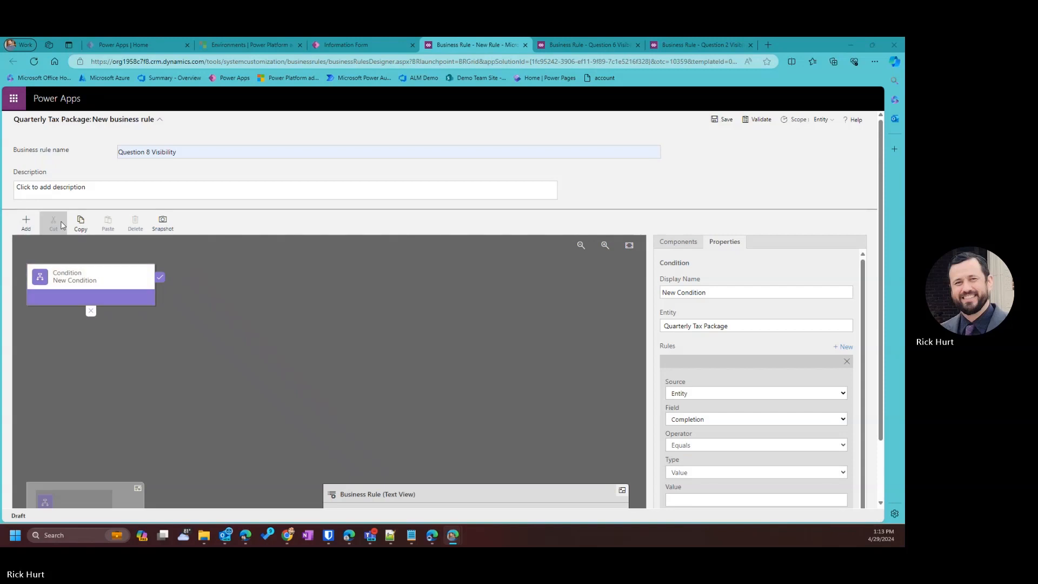
Rename the Question 8 Visibility rule's condition to 'Question 7 is Yes'.
{"action": "left_click", "coordinate": [152, 306]}
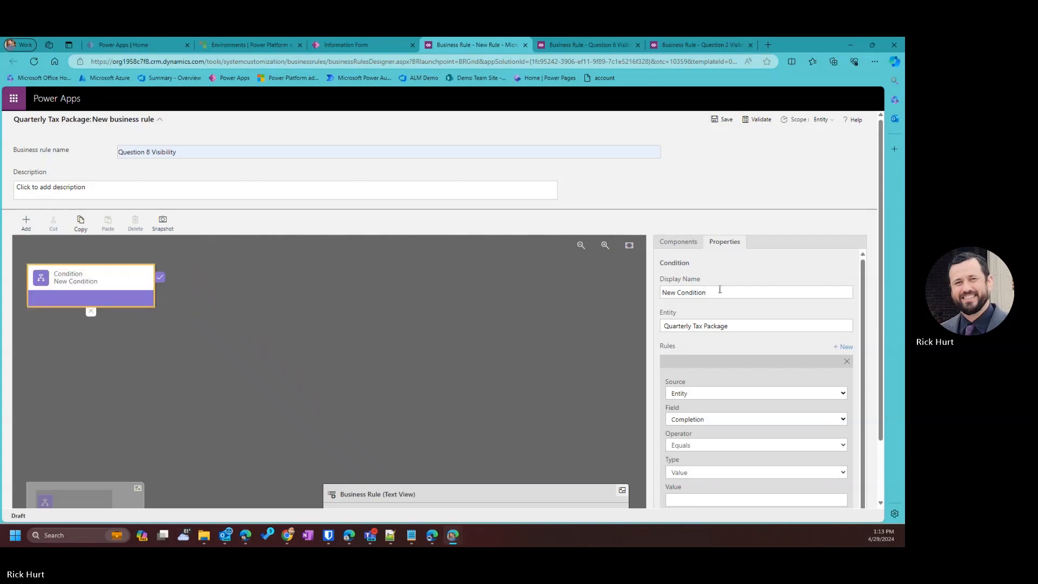
{"action": "left_click_drag", "start_coordinate": [719, 289], "coordinate": [576, 285]}
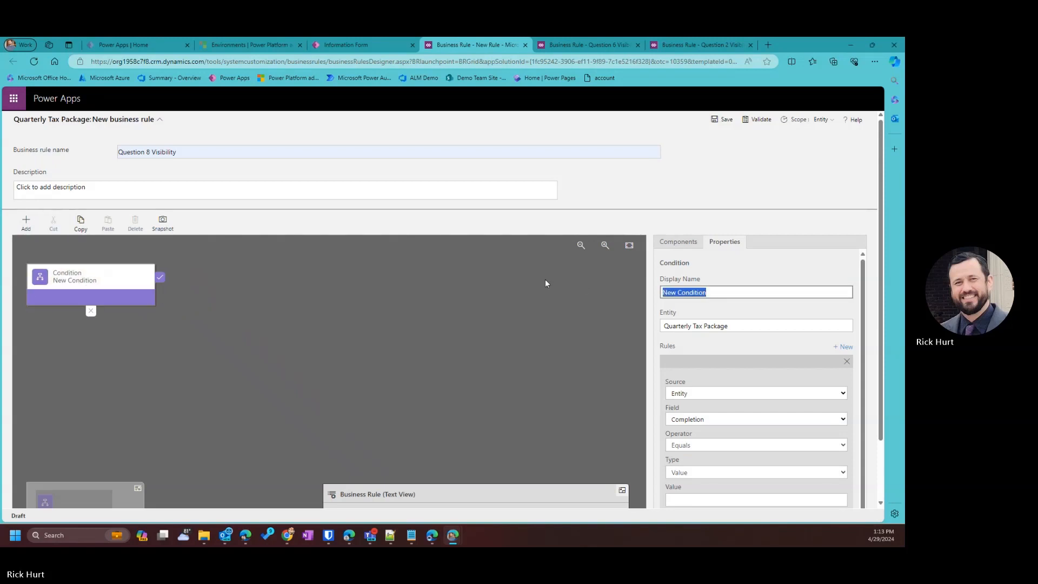
{"action": "type", "text": "Question 5 is Yes"}
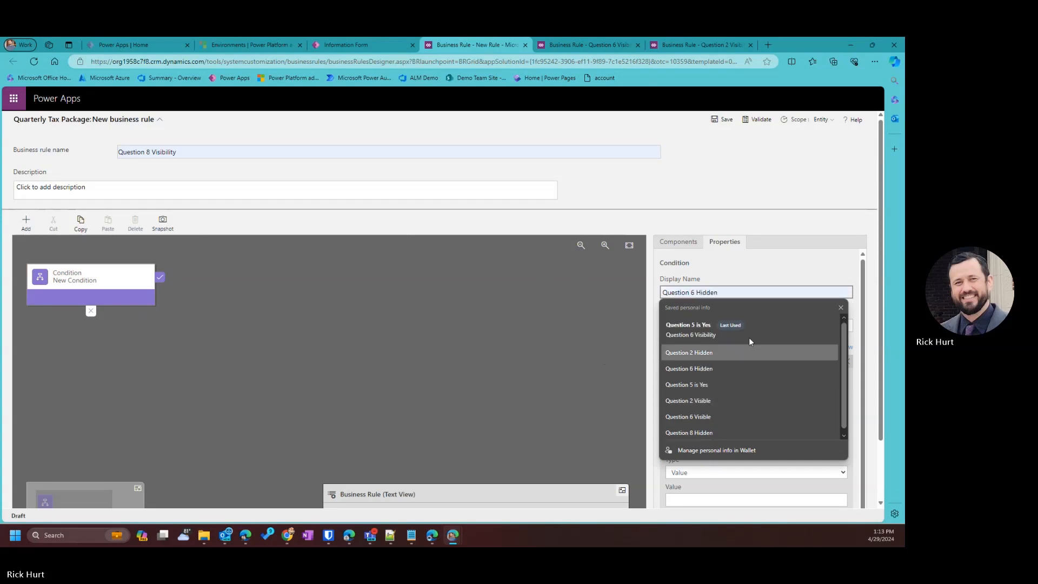
{"action": "left_click", "coordinate": [711, 381]}
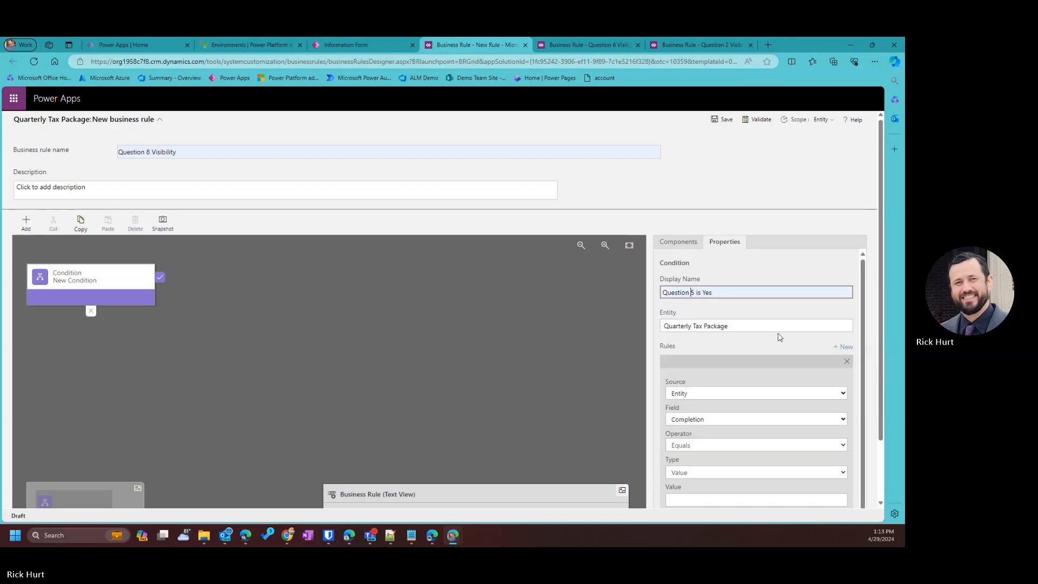
{"action": "type", "text": "7"}
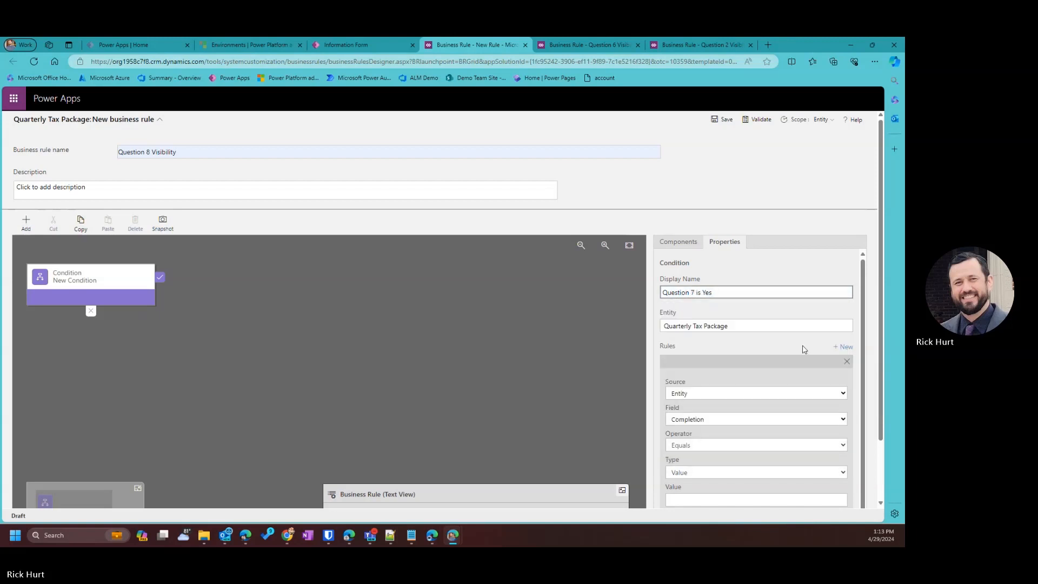
Set the condition to check that Question 7 equals Yes and apply it.
{"action": "scroll", "coordinate": [694, 419], "scroll_direction": "down", "scroll_amount": 1}
{"action": "left_click", "coordinate": [698, 406]}
{"action": "scroll", "coordinate": [703, 362], "scroll_direction": "down", "scroll_amount": 4}
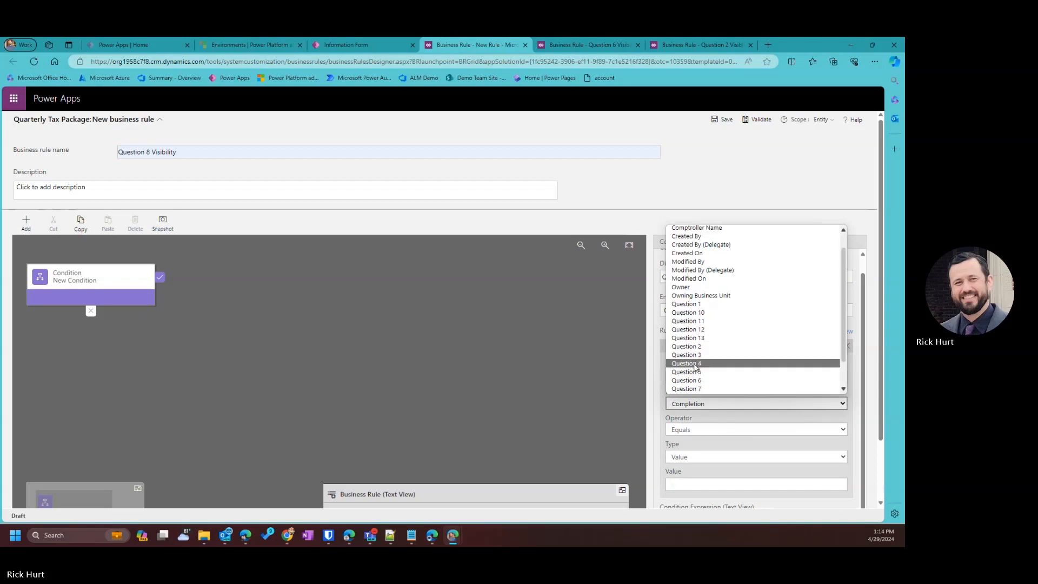
{"action": "left_click", "coordinate": [704, 362]}
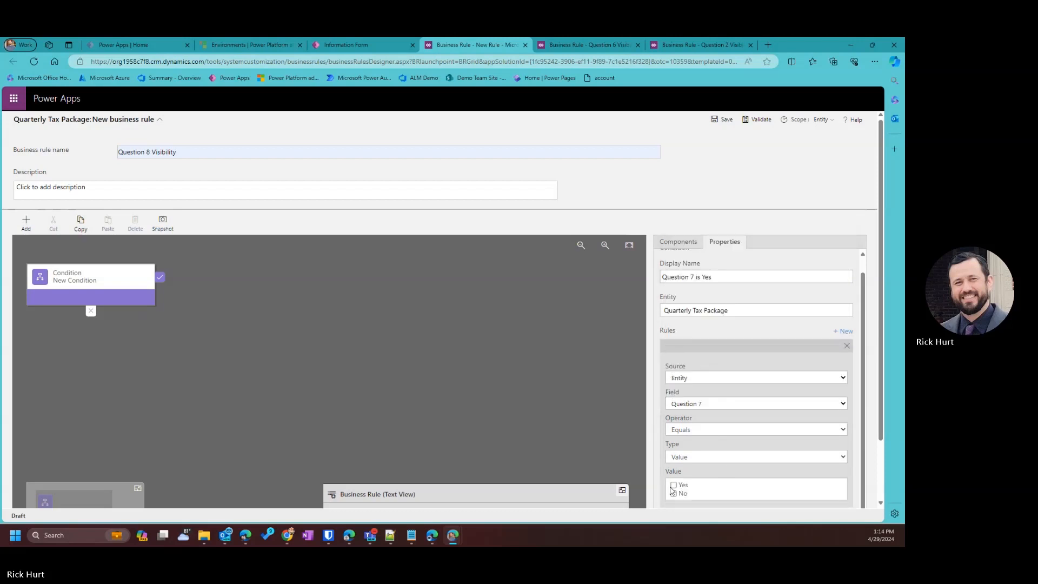
{"action": "left_click", "coordinate": [673, 485]}
{"action": "scroll", "coordinate": [717, 489], "scroll_direction": "down", "scroll_amount": 1}
{"action": "scroll", "coordinate": [717, 489], "scroll_direction": "down", "scroll_amount": 2}
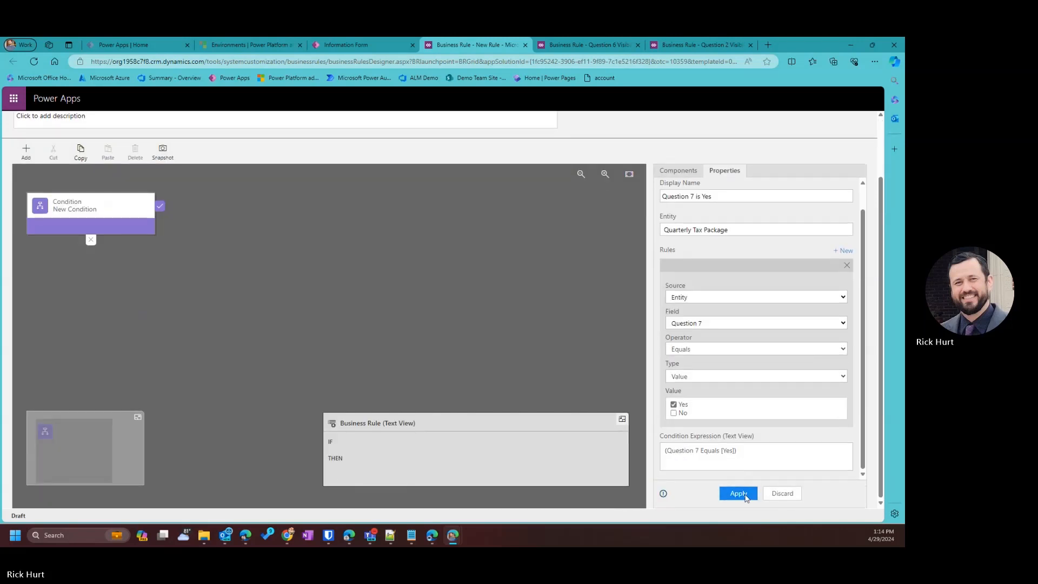
{"action": "left_click", "coordinate": [738, 493]}
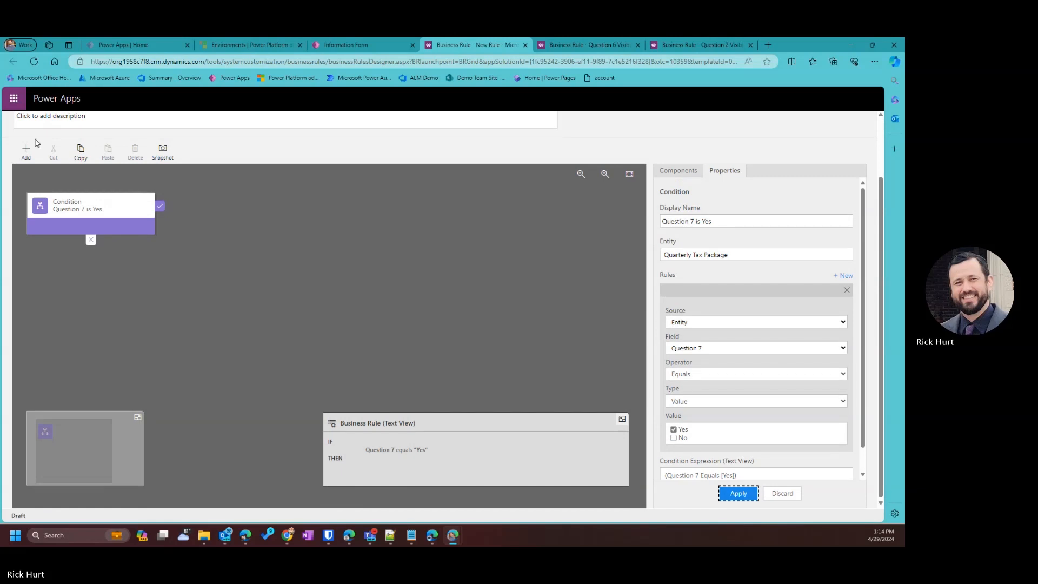
{"action": "left_click", "coordinate": [26, 151]}
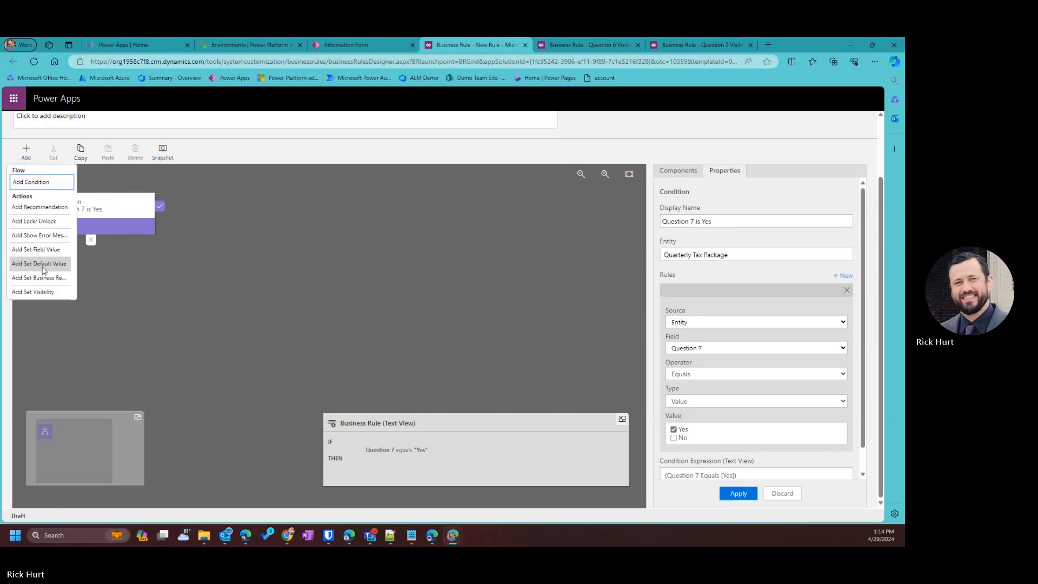
Add a Set Visibility action named 'Question 8 Visible' that shows Question 8.
{"action": "left_click", "coordinate": [44, 296]}
{"action": "left_click", "coordinate": [699, 287]}
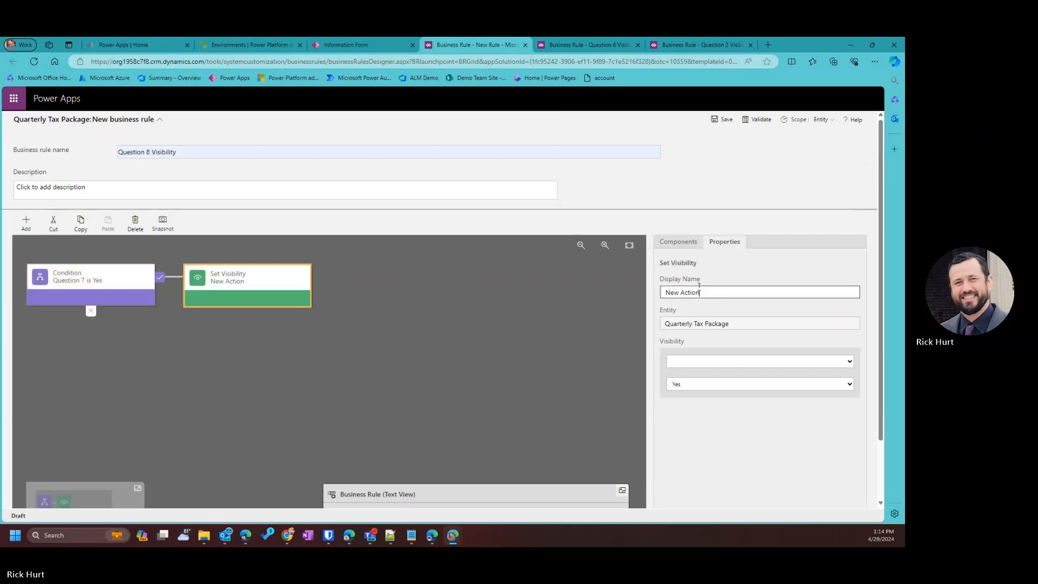
{"action": "left_click_drag", "start_coordinate": [700, 291], "coordinate": [462, 293]}
{"action": "type", "text": "Ques"}
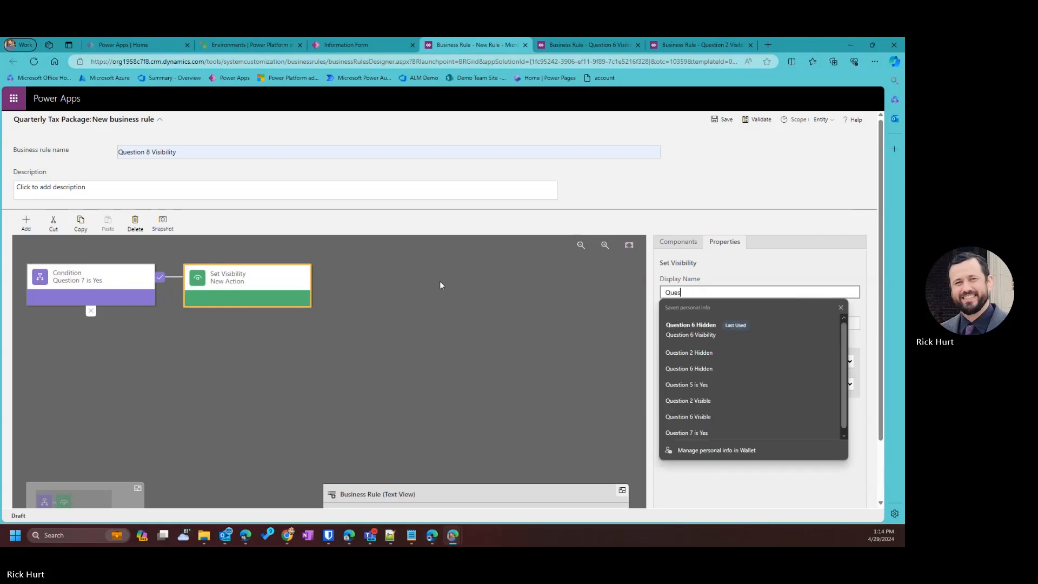
{"action": "type", "text": "tion 8 "}
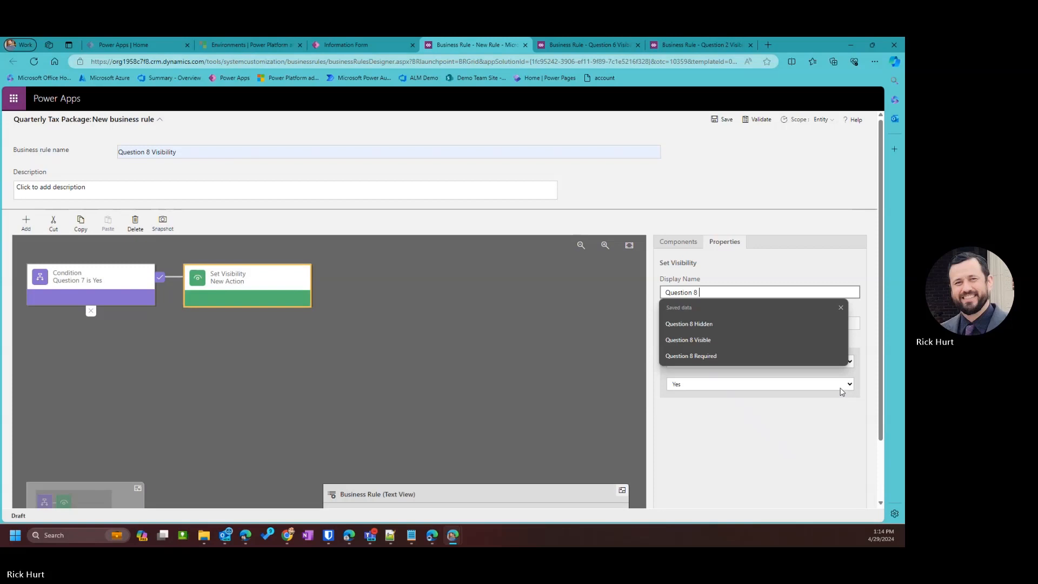
{"action": "type", "text": "Visible"}
{"action": "left_click", "coordinate": [712, 324]}
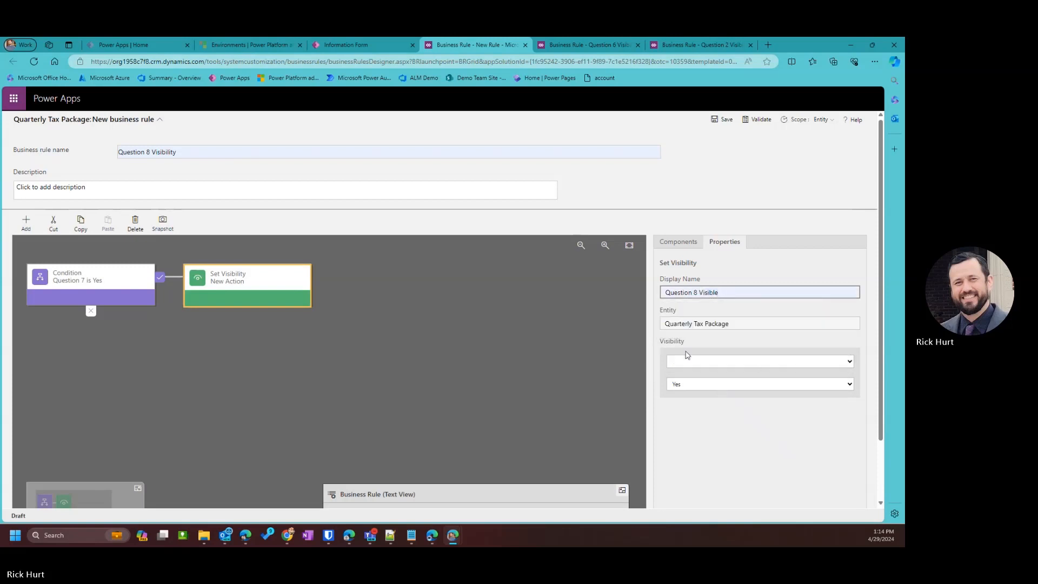
{"action": "left_click", "coordinate": [687, 361]}
{"action": "scroll", "coordinate": [697, 324], "scroll_direction": "down", "scroll_amount": 3}
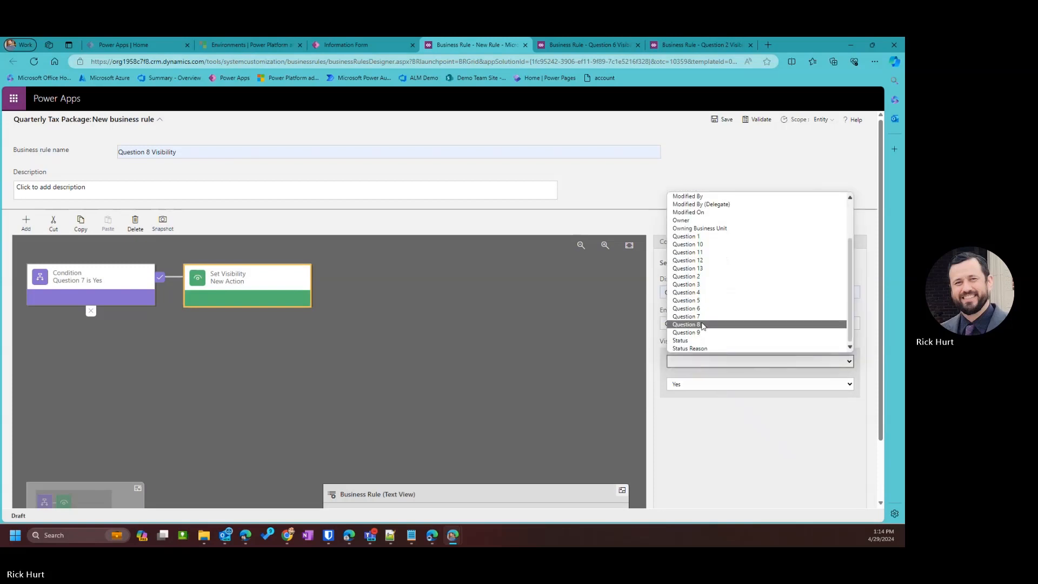
{"action": "left_click", "coordinate": [702, 325]}
{"action": "scroll", "coordinate": [706, 383], "scroll_direction": "down", "scroll_amount": 1}
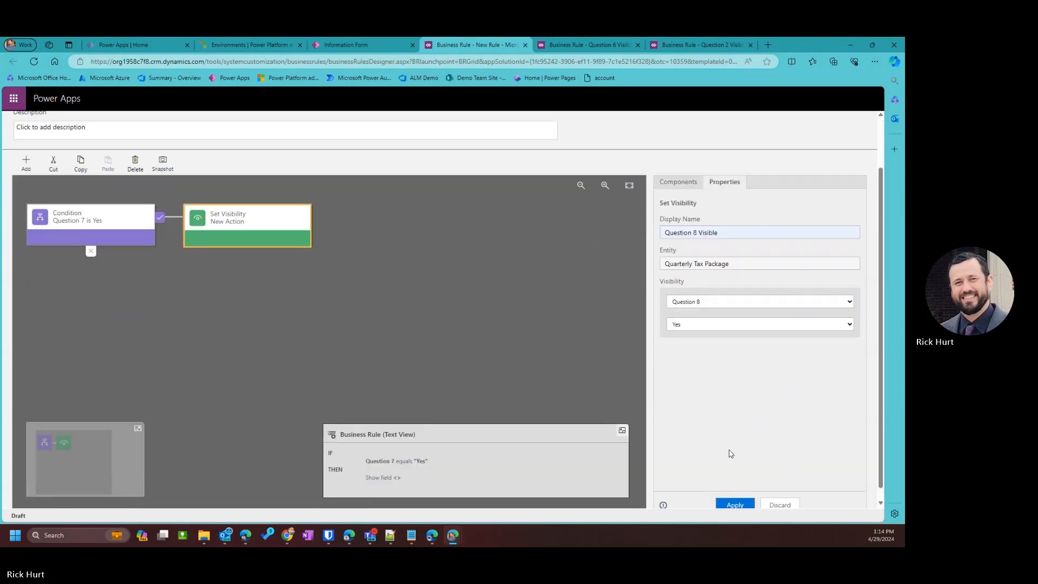
{"action": "left_click", "coordinate": [734, 493]}
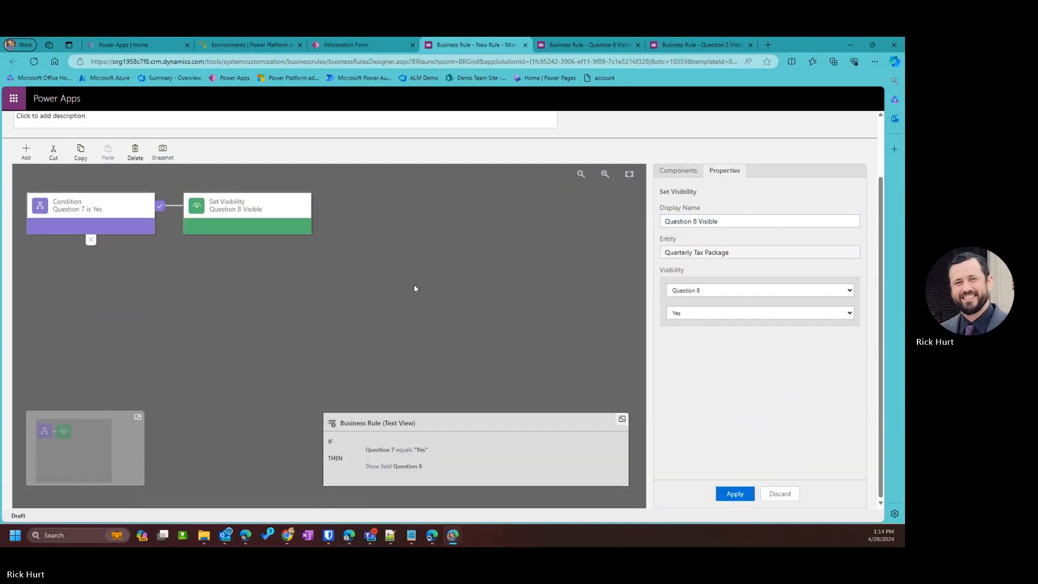
Add a 'Question 8 Required' action making Question 8 Business Required.
{"action": "left_click", "coordinate": [22, 152]}
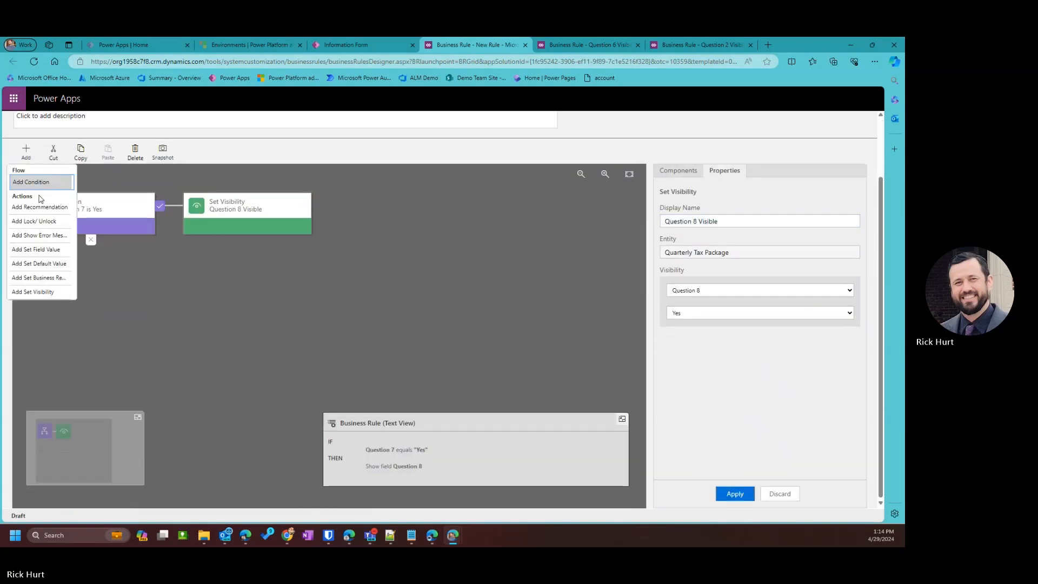
{"action": "left_click", "coordinate": [38, 275]}
{"action": "left_click", "coordinate": [328, 291]}
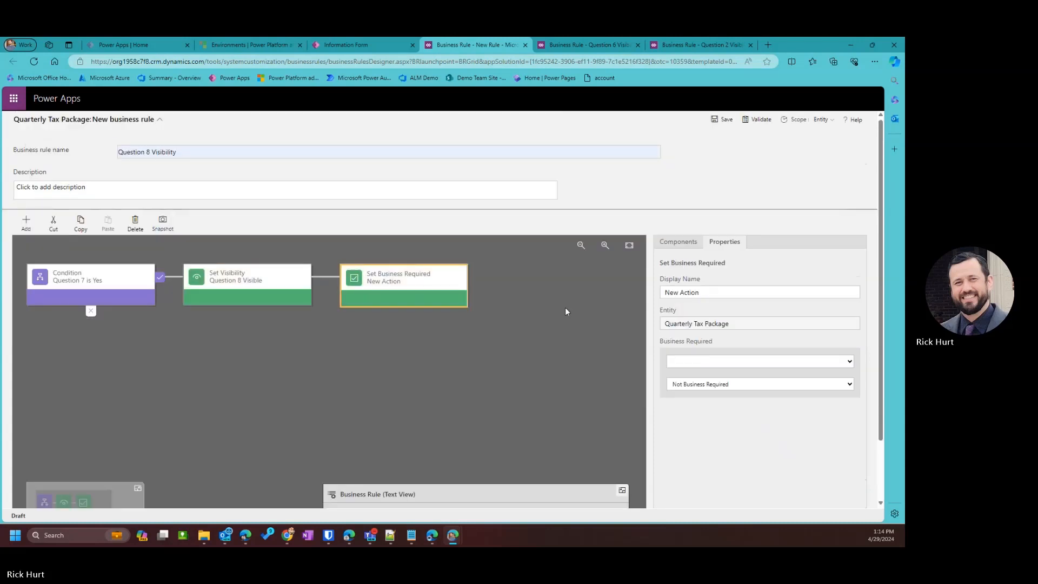
{"action": "left_click", "coordinate": [701, 361]}
{"action": "scroll", "coordinate": [699, 333], "scroll_direction": "down", "scroll_amount": 2}
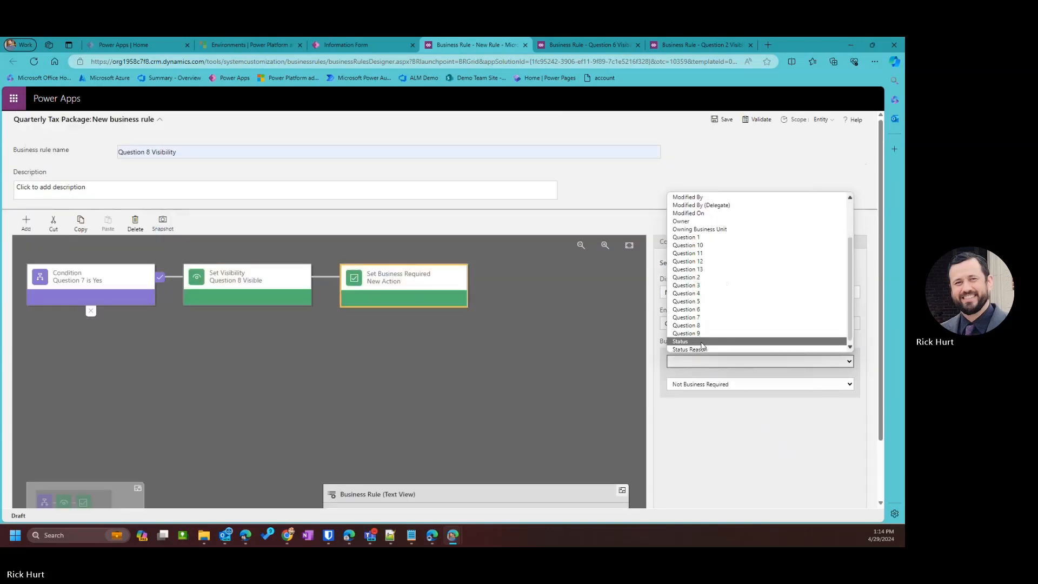
{"action": "left_click", "coordinate": [688, 325]}
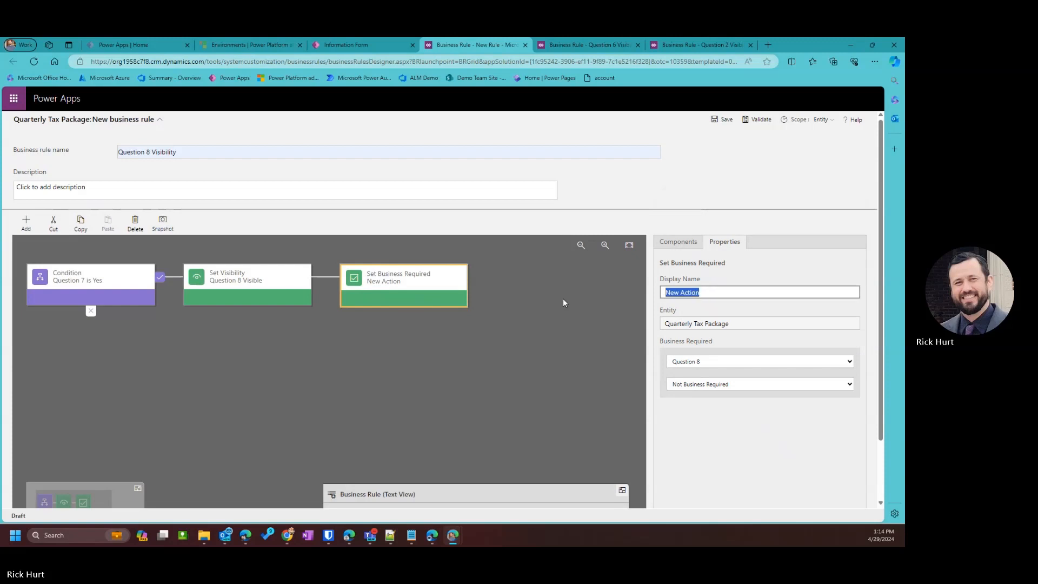
{"action": "type", "text": "Questi"}
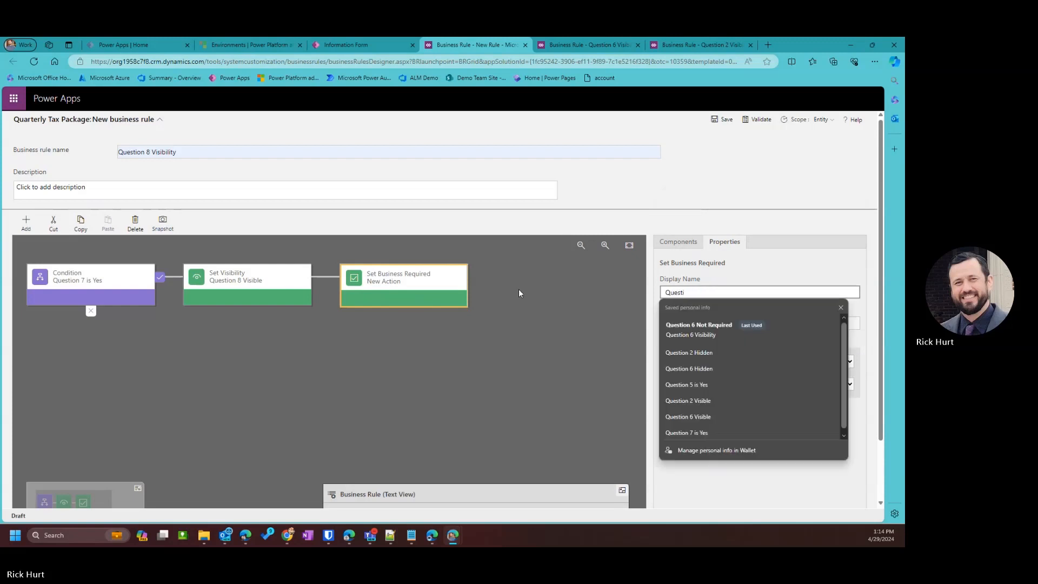
{"action": "type", "text": "on 8 Required"}
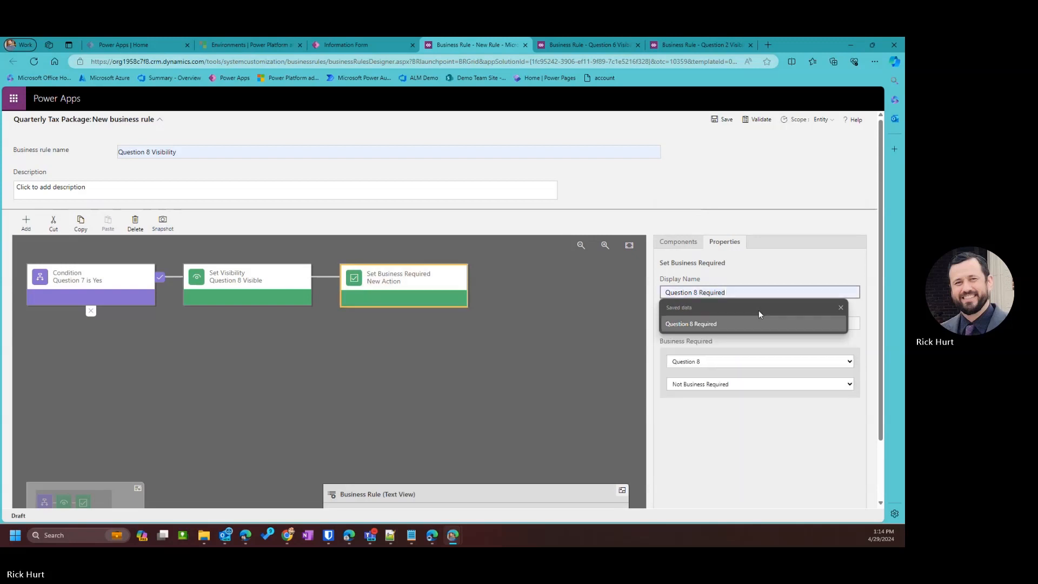
{"action": "left_click", "coordinate": [731, 324]}
{"action": "left_click", "coordinate": [707, 383]}
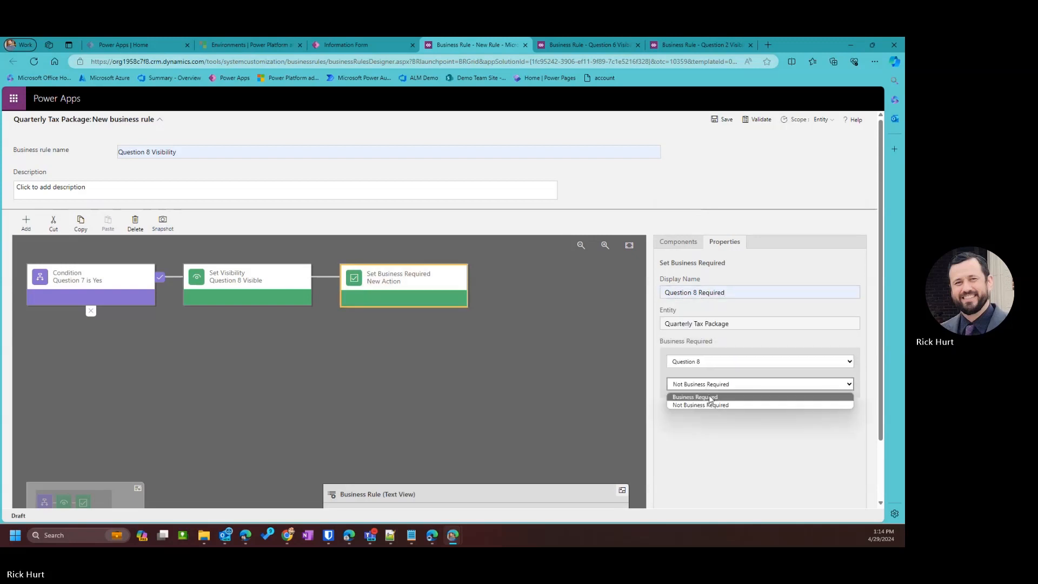
{"action": "left_click", "coordinate": [702, 397]}
{"action": "scroll", "coordinate": [759, 356], "scroll_direction": "down", "scroll_amount": 1}
{"action": "left_click", "coordinate": [734, 505]}
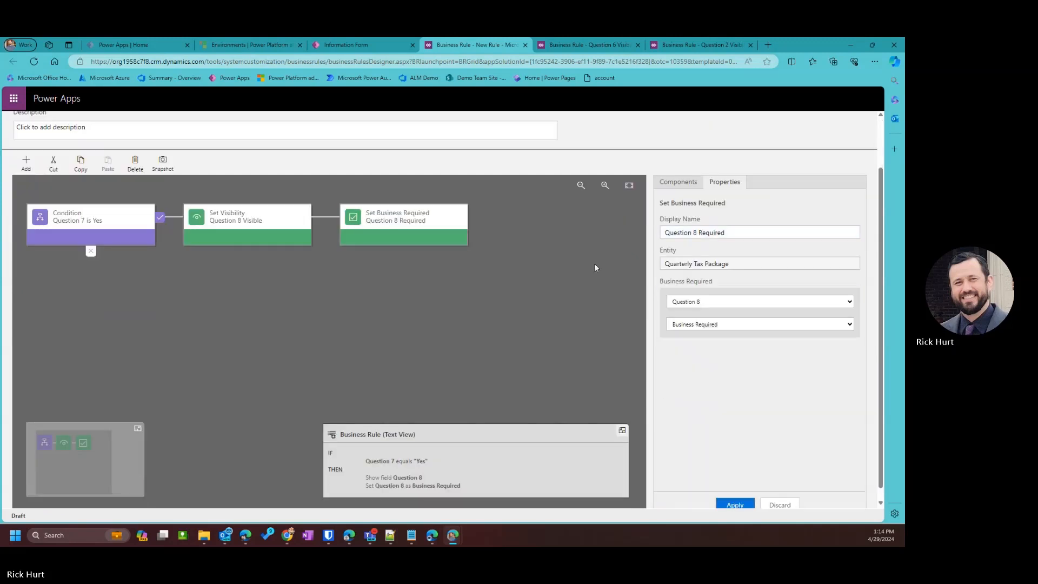
{"action": "left_click", "coordinate": [25, 165]}
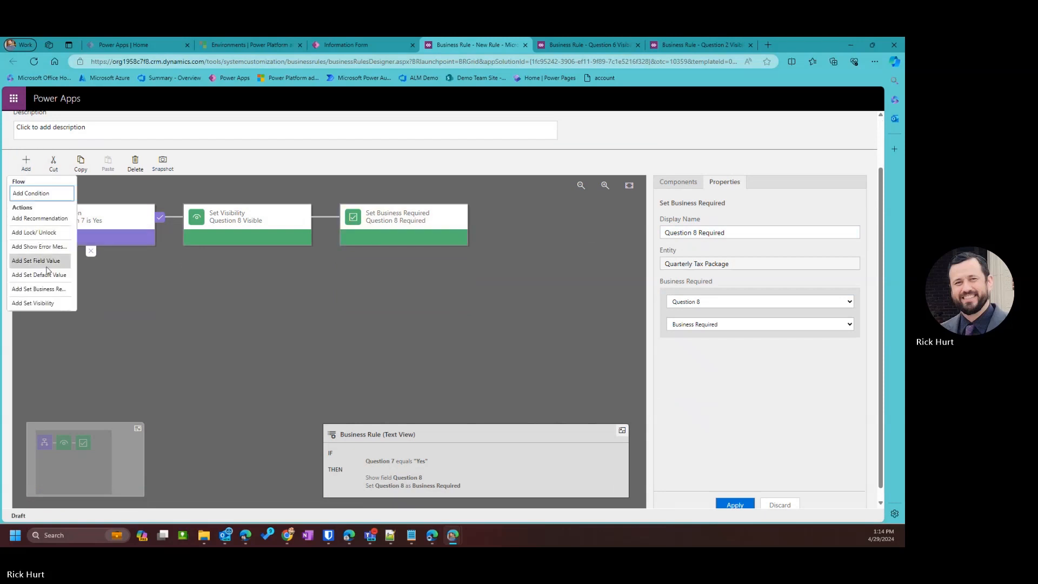
On the false branch, add a 'Question 8 Hidden' action that hides Question 8.
{"action": "left_click", "coordinate": [27, 297]}
{"action": "left_click", "coordinate": [94, 323]}
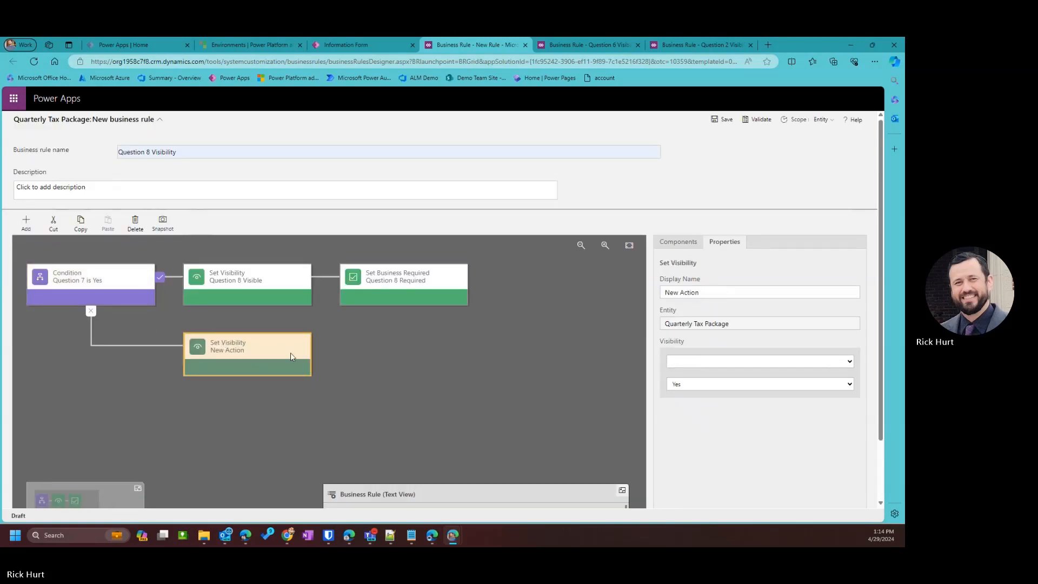
{"action": "key", "text": "ctrl+a"}
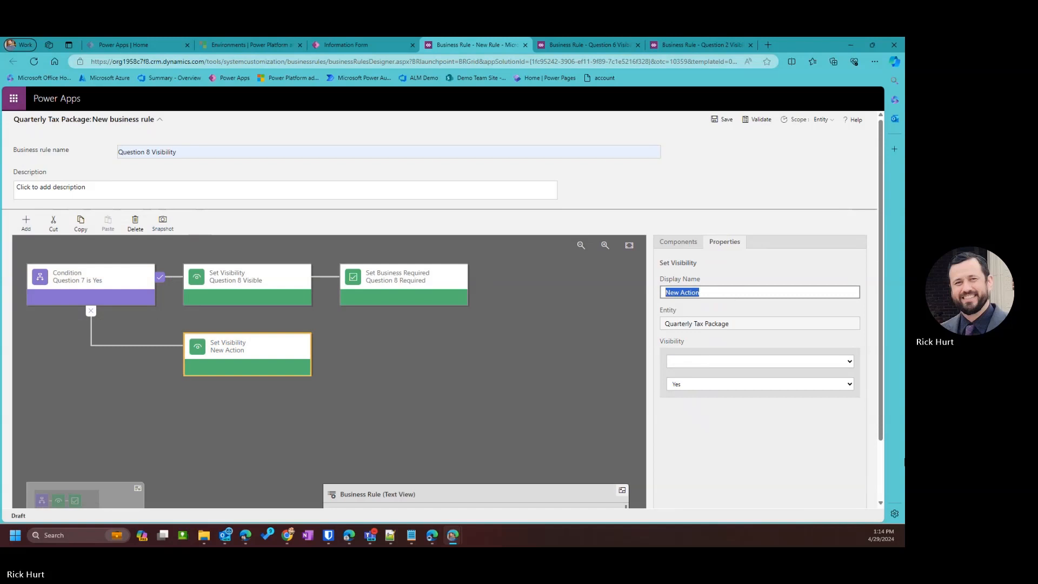
{"action": "type", "text": "Ques"}
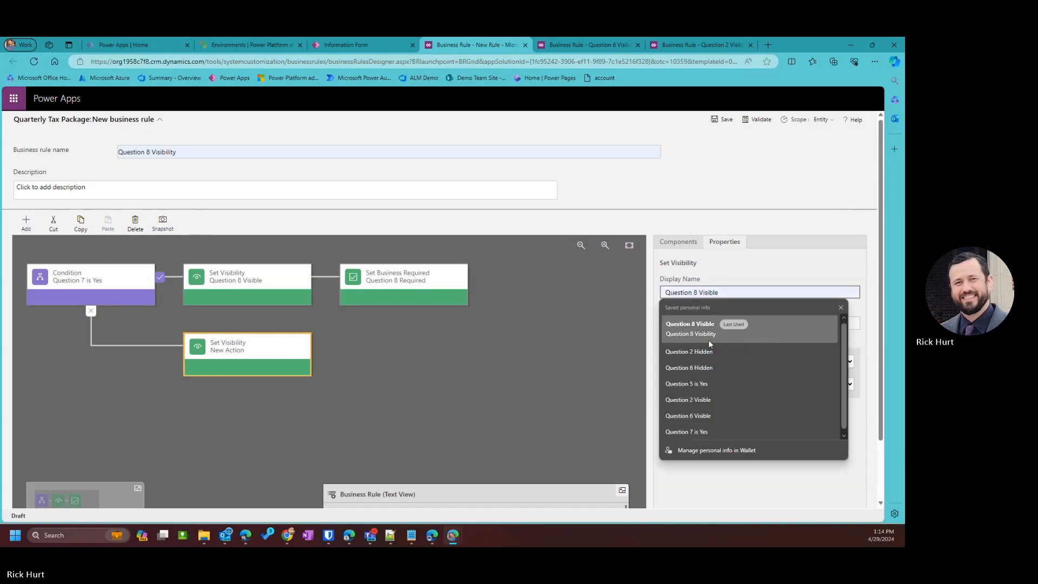
{"action": "left_click", "coordinate": [701, 335]}
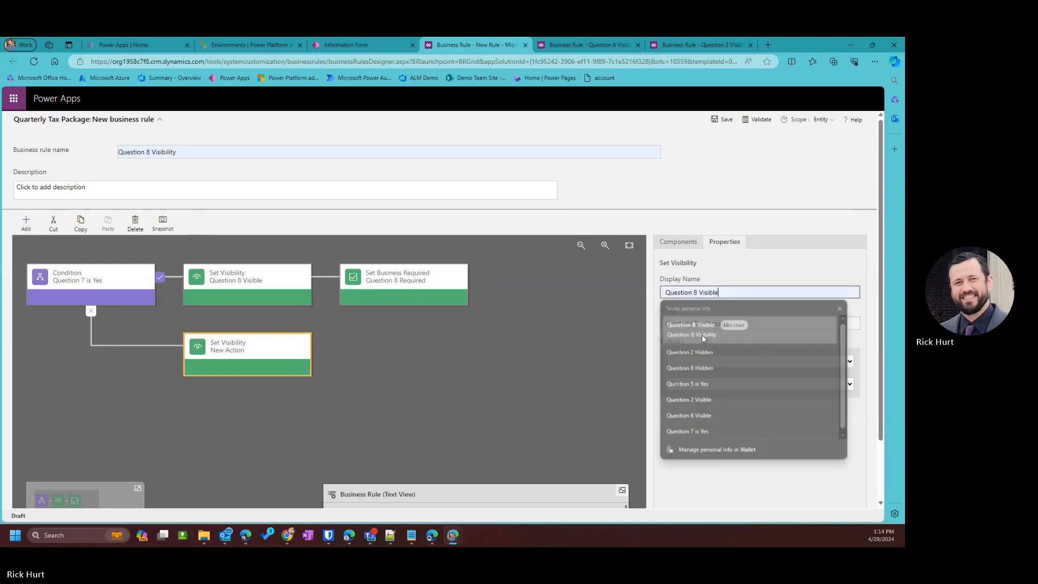
{"action": "key", "text": "ctrl+shift+Left"}
{"action": "type", "text": "Hidden"}
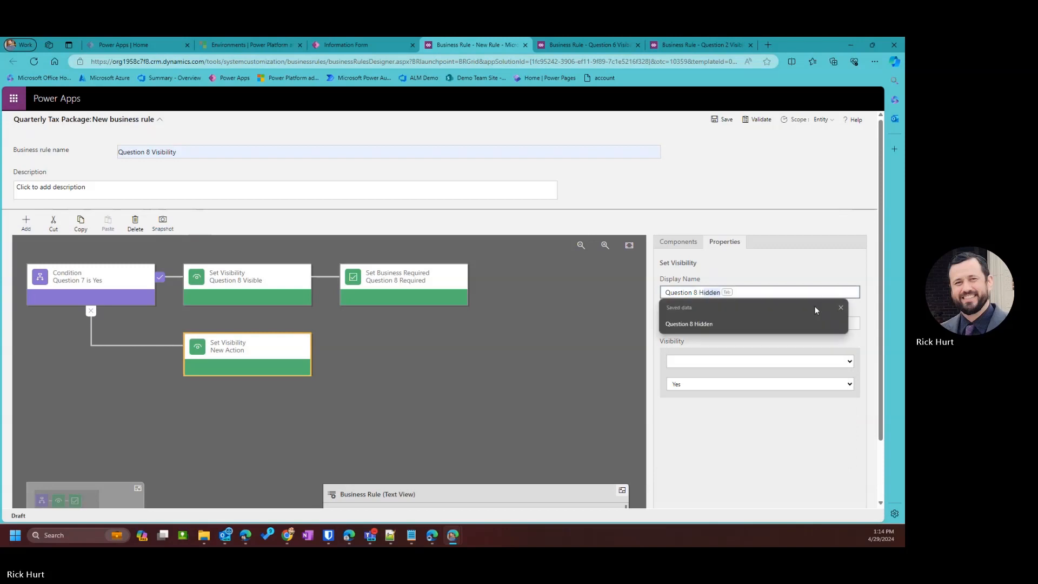
{"action": "left_click", "coordinate": [728, 323]}
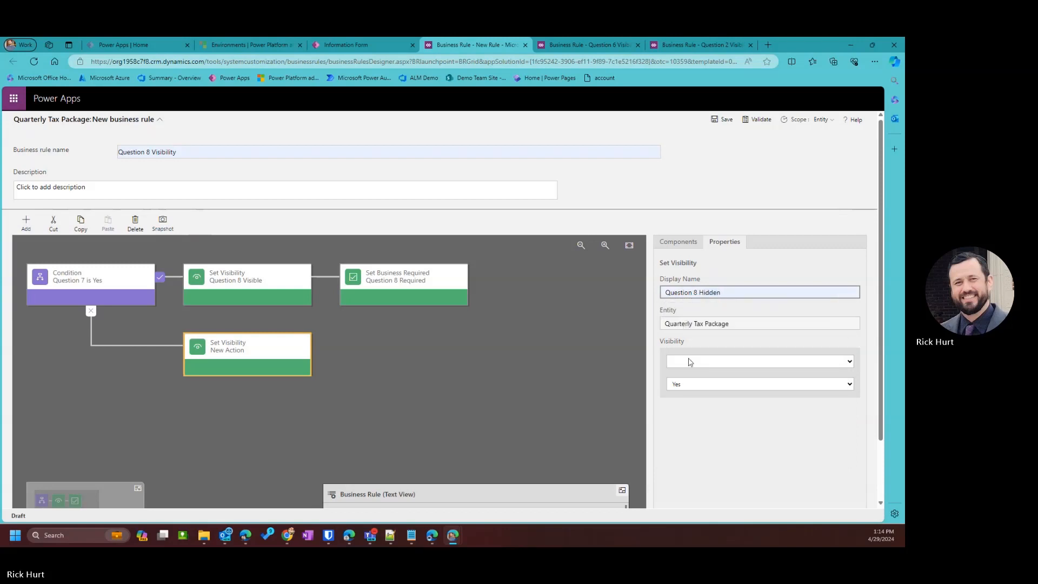
{"action": "left_click", "coordinate": [689, 361]}
{"action": "scroll", "coordinate": [690, 320], "scroll_direction": "down", "scroll_amount": 2}
{"action": "left_click", "coordinate": [691, 327]}
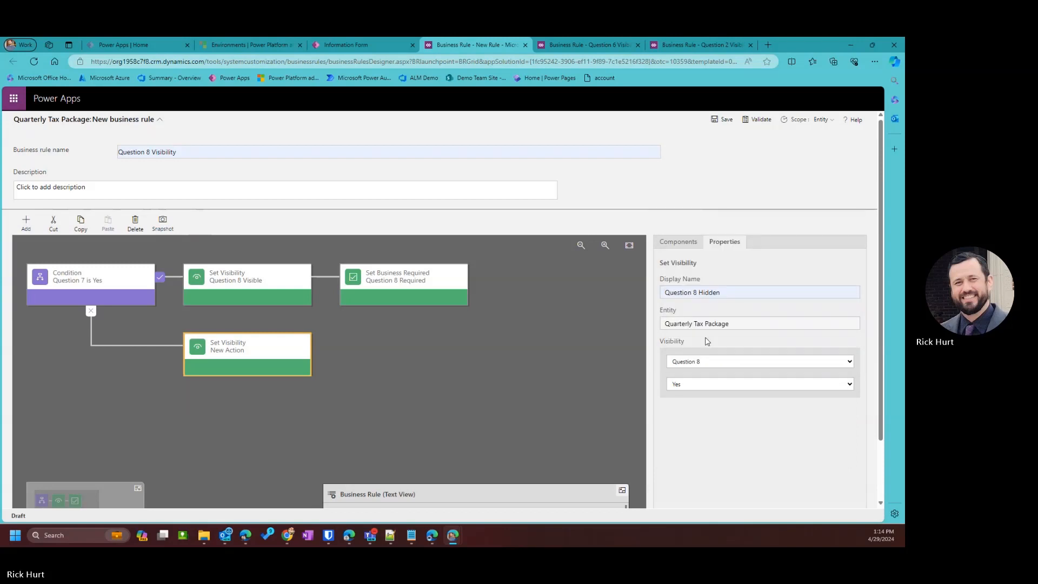
{"action": "left_click", "coordinate": [690, 385]}
{"action": "left_click", "coordinate": [683, 405]}
{"action": "scroll", "coordinate": [719, 432], "scroll_direction": "down", "scroll_amount": 1}
{"action": "left_click", "coordinate": [735, 494]}
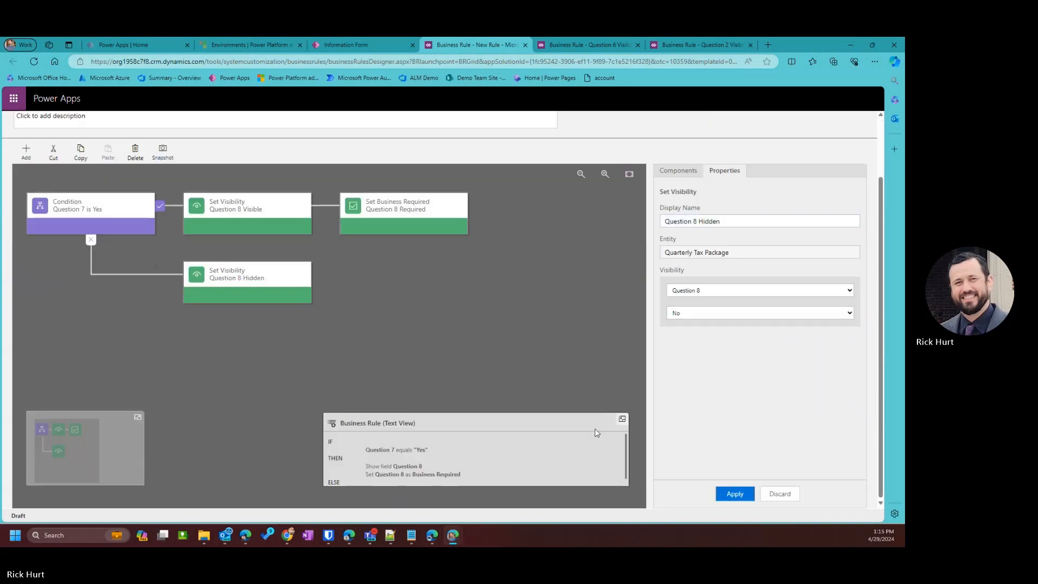
Add a Set Business Required action for Question 8 after Question 8 Hidden.
{"action": "left_click", "coordinate": [26, 151]}
{"action": "left_click", "coordinate": [26, 151]}
{"action": "left_click", "coordinate": [26, 151]}
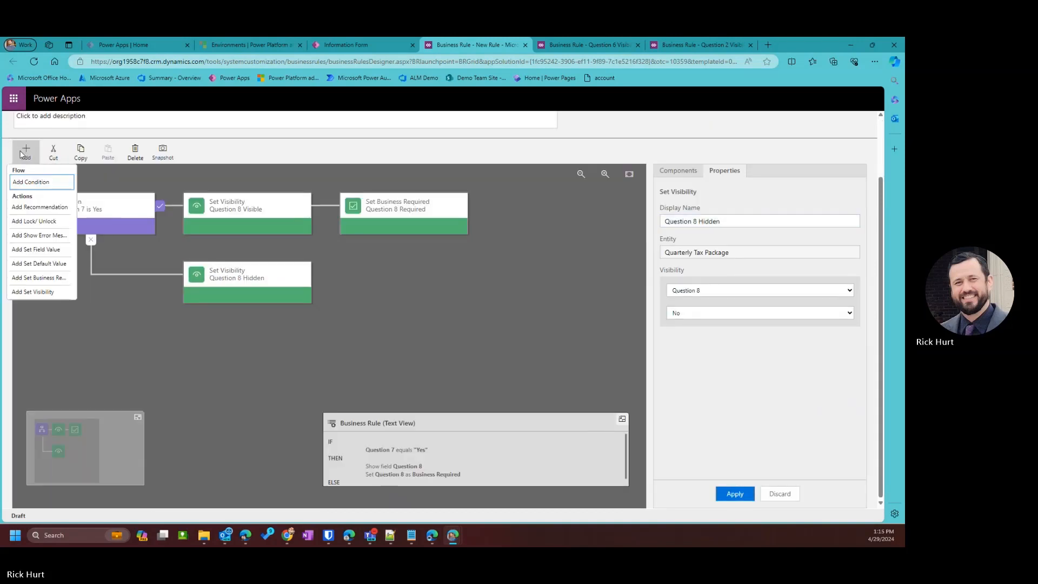
{"action": "left_click", "coordinate": [44, 292]}
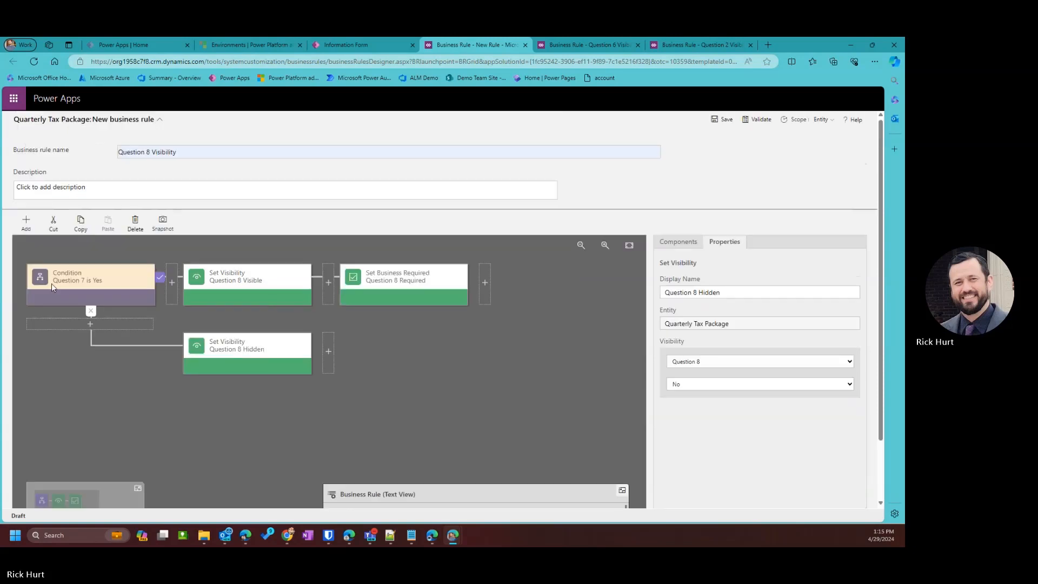
{"action": "left_click", "coordinate": [328, 351]}
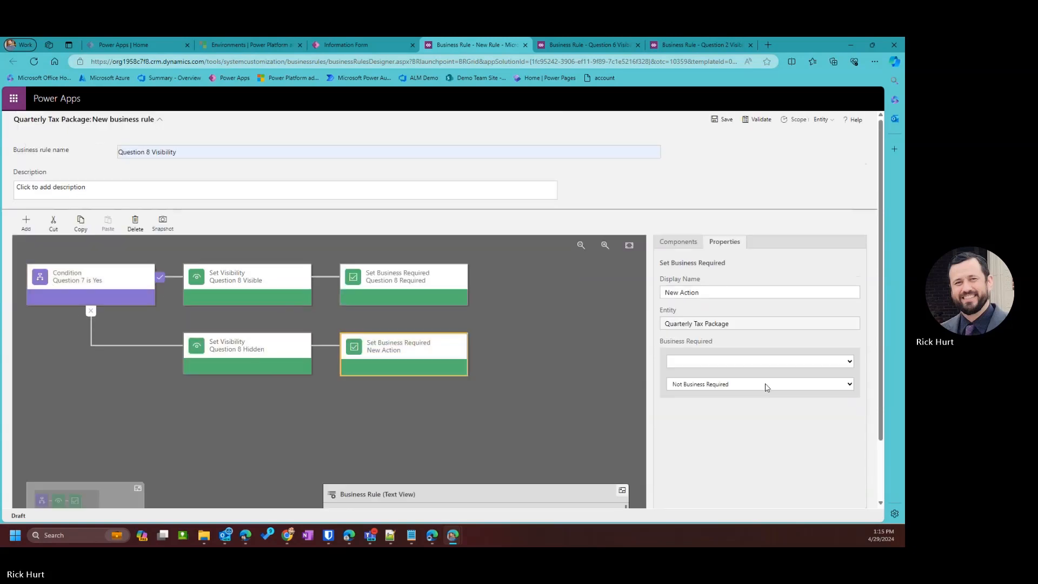
{"action": "left_click", "coordinate": [720, 361]}
{"action": "scroll", "coordinate": [714, 303], "scroll_direction": "down", "scroll_amount": 3}
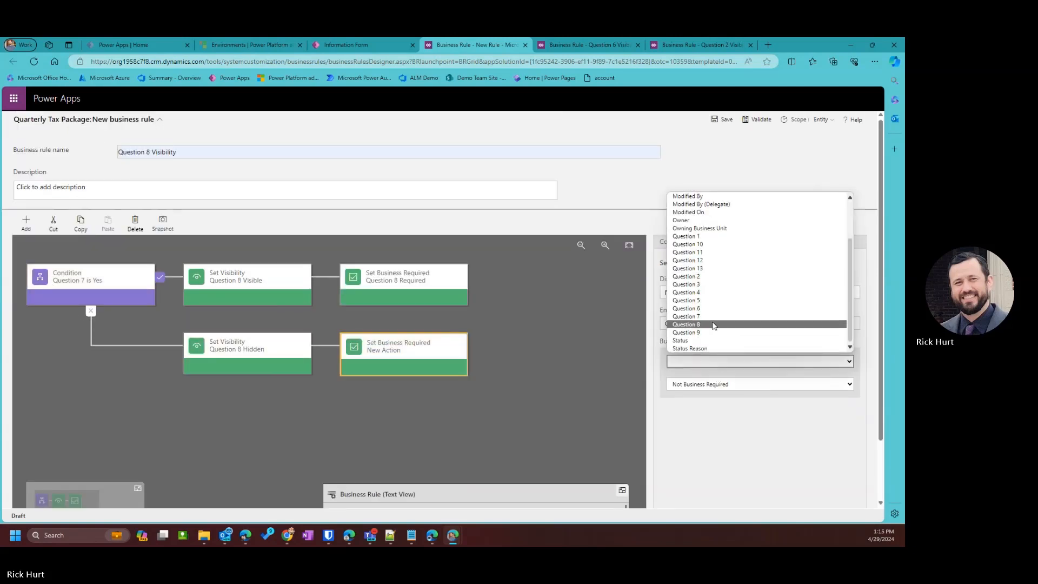
{"action": "left_click", "coordinate": [715, 325]}
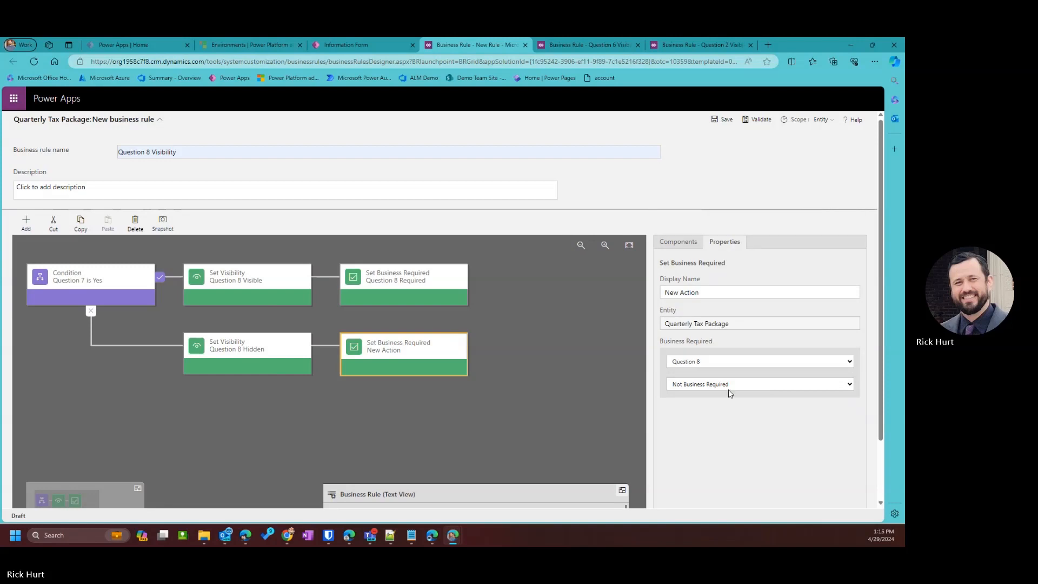
{"action": "scroll", "coordinate": [743, 397], "scroll_direction": "down", "scroll_amount": 3}
{"action": "left_click", "coordinate": [748, 492]}
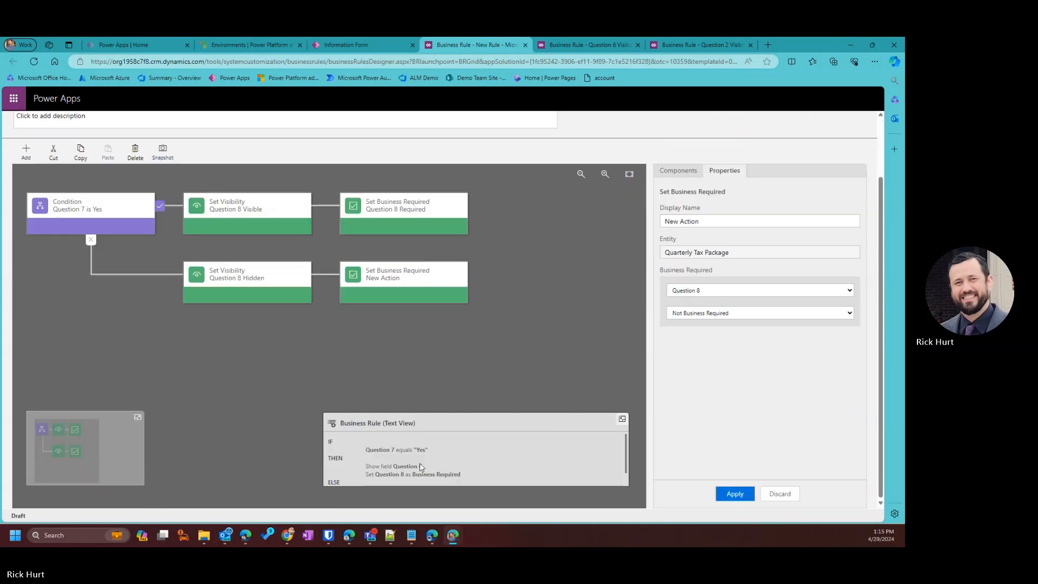
Name that action 'Question 8 Not Required' and apply it.
{"action": "left_click_drag", "start_coordinate": [700, 221], "coordinate": [527, 217]}
{"action": "type", "text": "Ques"}
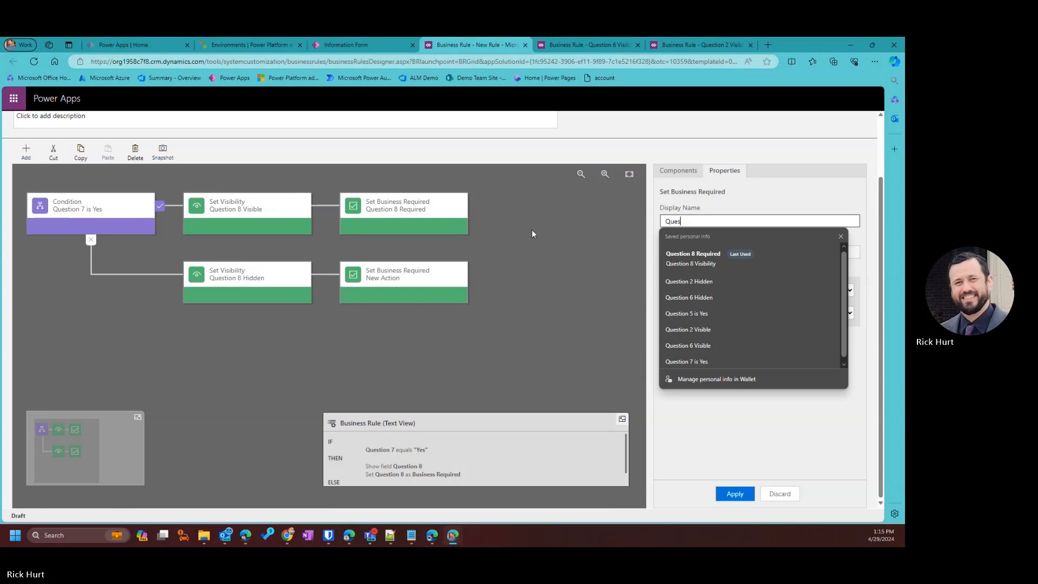
{"action": "left_click", "coordinate": [697, 258]}
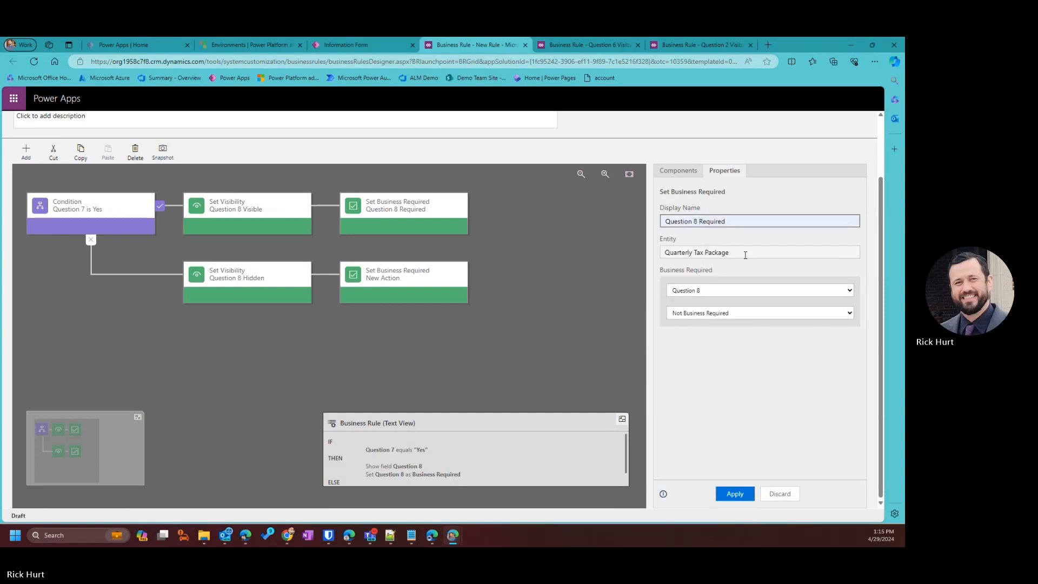
{"action": "key", "text": "ctrl+Left"}
{"action": "type", "text": "Not"}
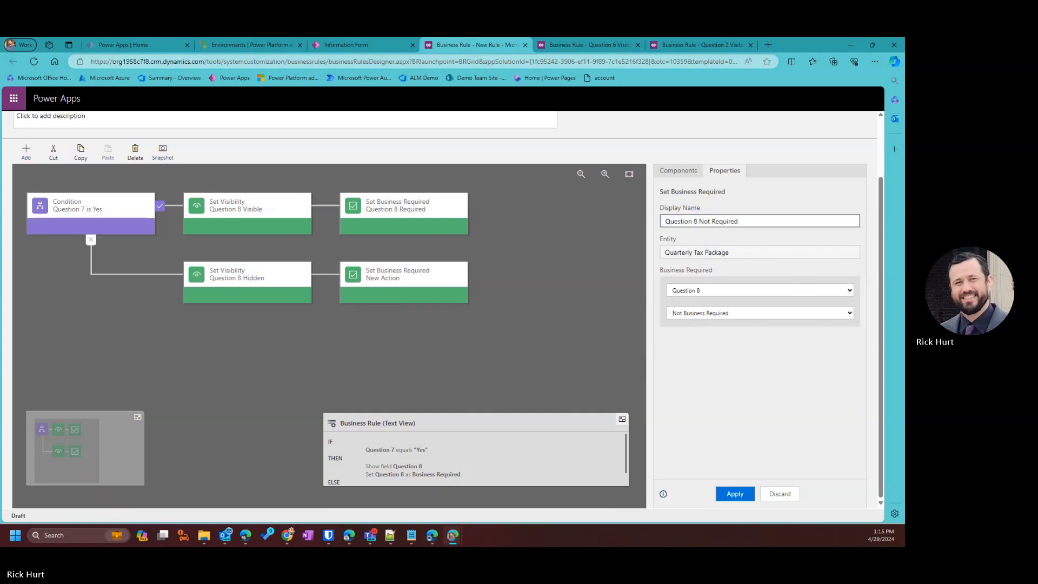
{"action": "left_click", "coordinate": [734, 493]}
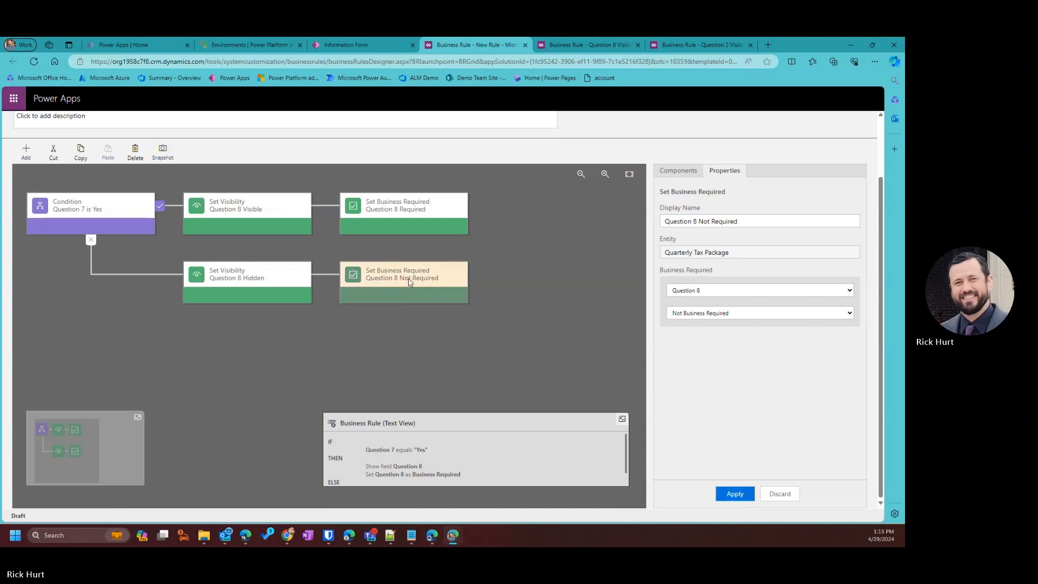
{"action": "scroll", "coordinate": [432, 471], "scroll_direction": "down", "scroll_amount": 1}
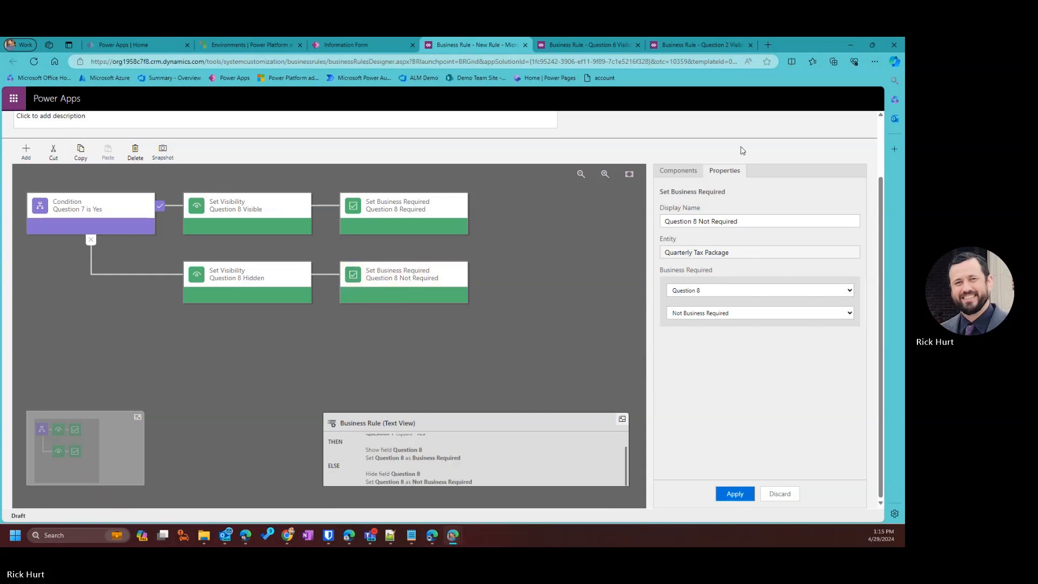
{"action": "scroll", "coordinate": [743, 151], "scroll_direction": "up", "scroll_amount": 3}
Save the Question 8 Visibility rule and begin activating it.
{"action": "left_click", "coordinate": [724, 119]}
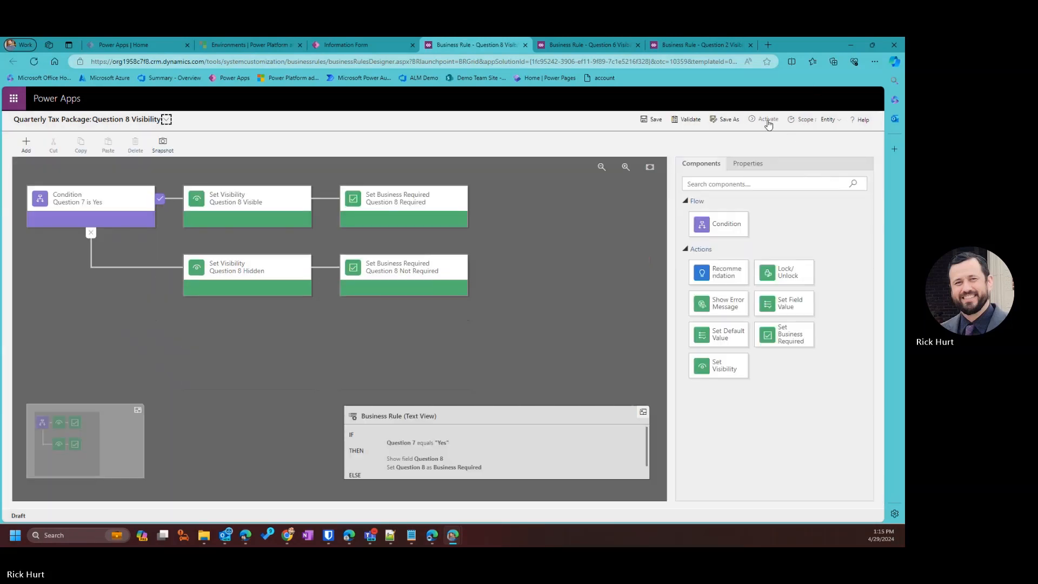
{"action": "left_click", "coordinate": [767, 120]}
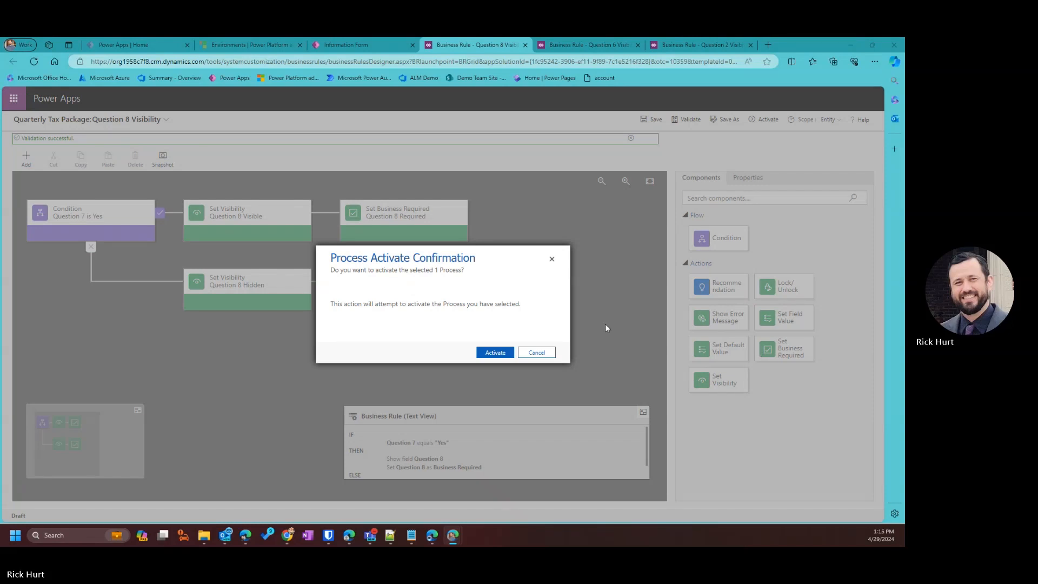
Confirm activation of the Question 8 Visibility rule.
{"action": "left_click", "coordinate": [495, 354]}
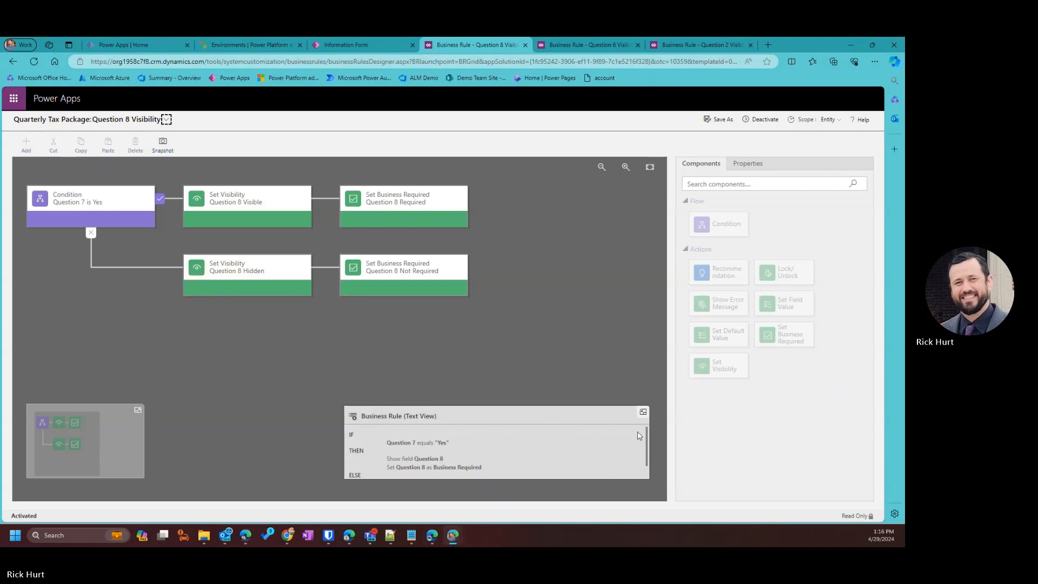
{"action": "left_click", "coordinate": [628, 370]}
Return to the Information Form, dismiss the notice, and start a new business rule.
{"action": "left_click_drag", "start_coordinate": [809, 43], "coordinate": [815, 74]}
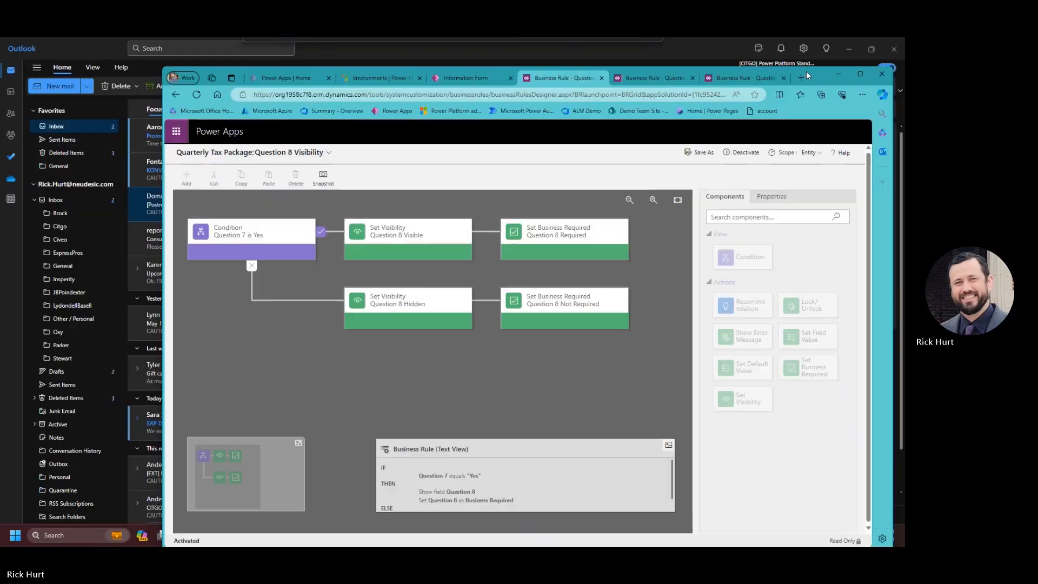
{"action": "left_click", "coordinate": [465, 77]}
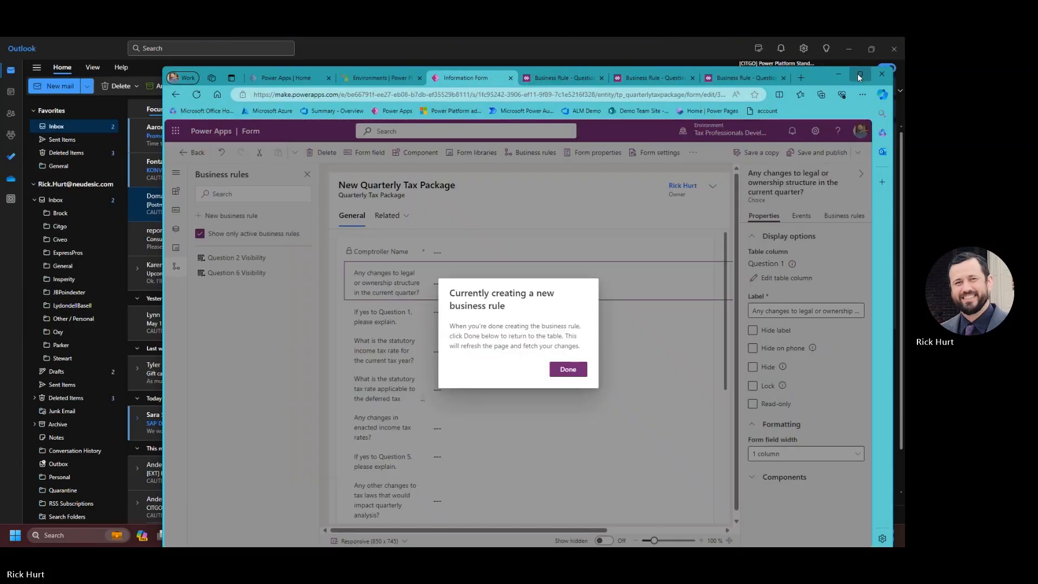
{"action": "left_click", "coordinate": [860, 74]}
{"action": "left_click", "coordinate": [491, 341]}
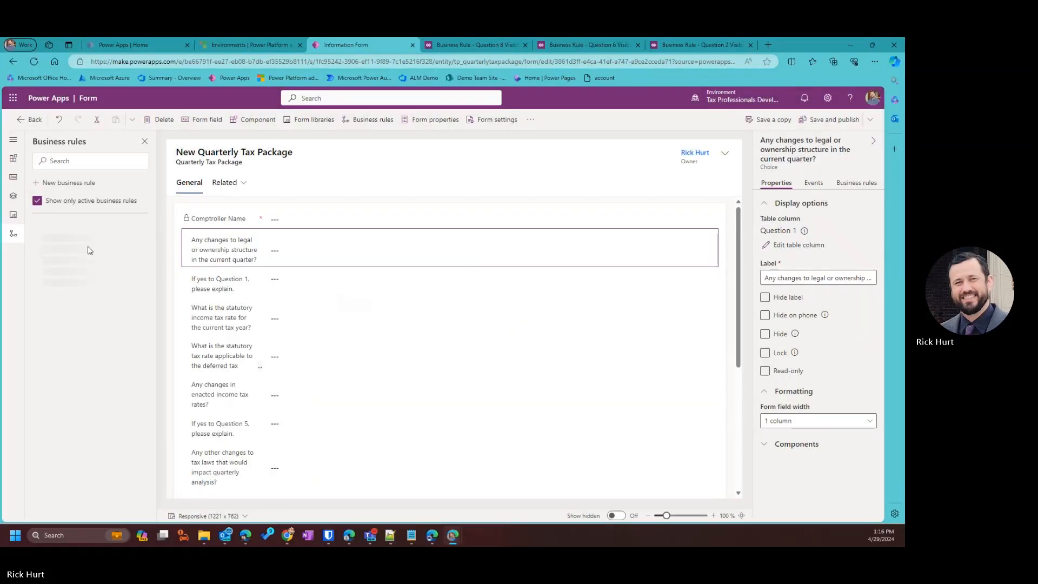
{"action": "left_click", "coordinate": [76, 182]}
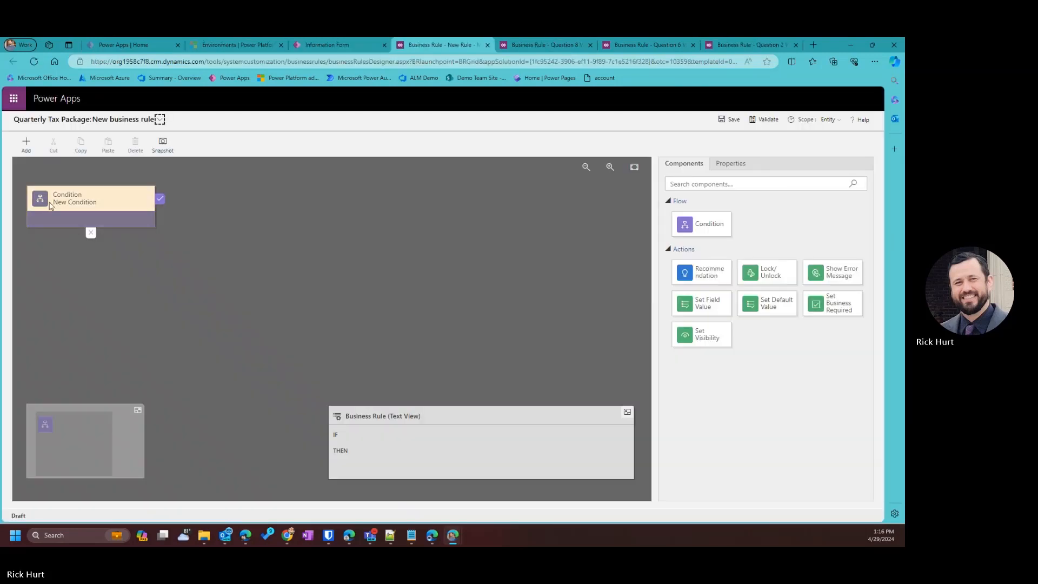
Rename the new business rule to 'Question 10 Visibility'.
{"action": "left_click", "coordinate": [159, 120]}
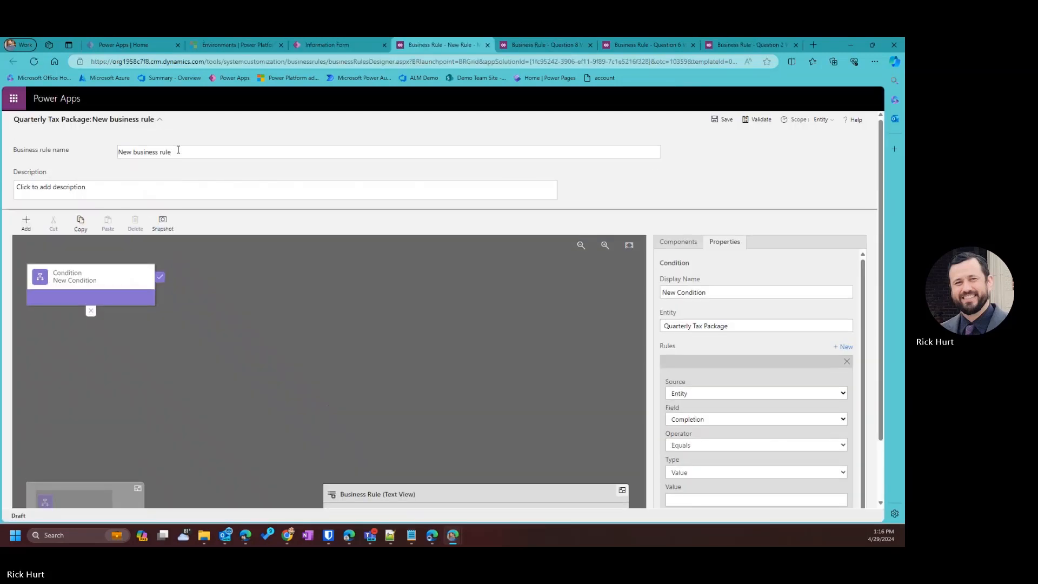
{"action": "left_click_drag", "start_coordinate": [197, 151], "coordinate": [117, 152]}
{"action": "type", "text": "Question 10 Visibility"}
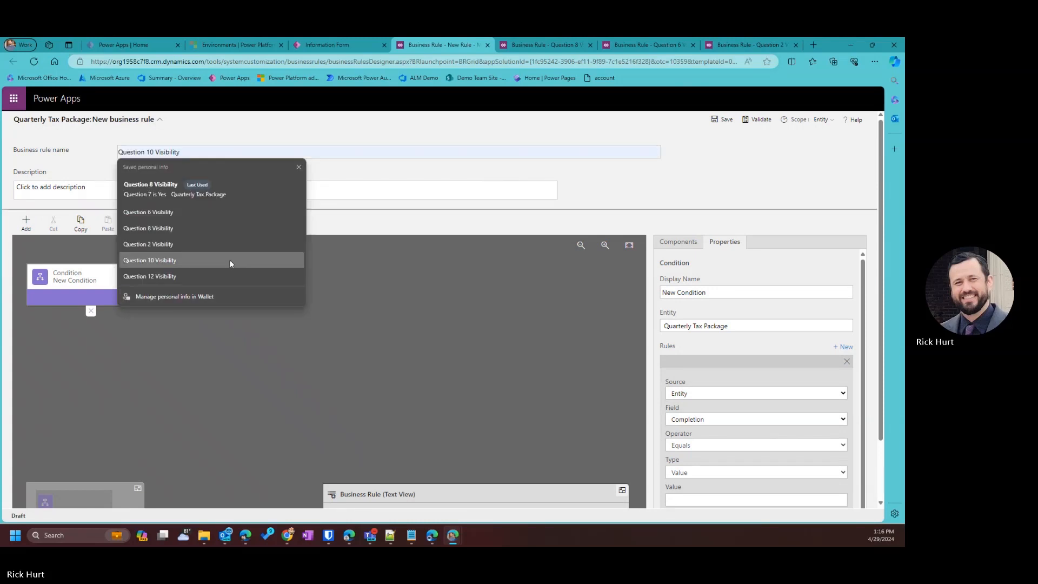
{"action": "left_click", "coordinate": [230, 260]}
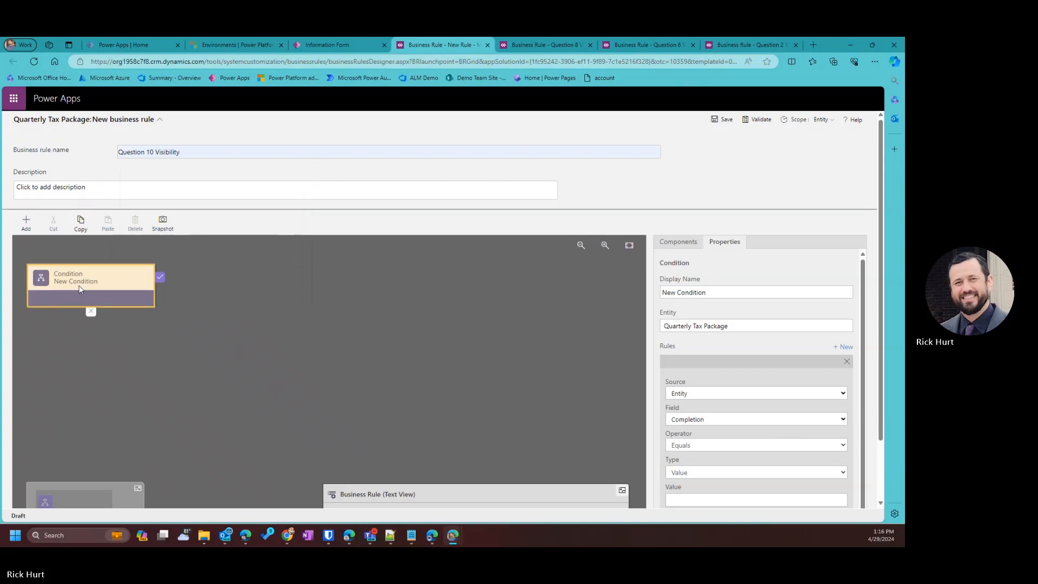
Name the condition 'Question 9 is Yes' and have it check Question 9 equals Yes.
{"action": "left_click_drag", "start_coordinate": [736, 293], "coordinate": [556, 273]}
{"action": "type", "text": "Que"}
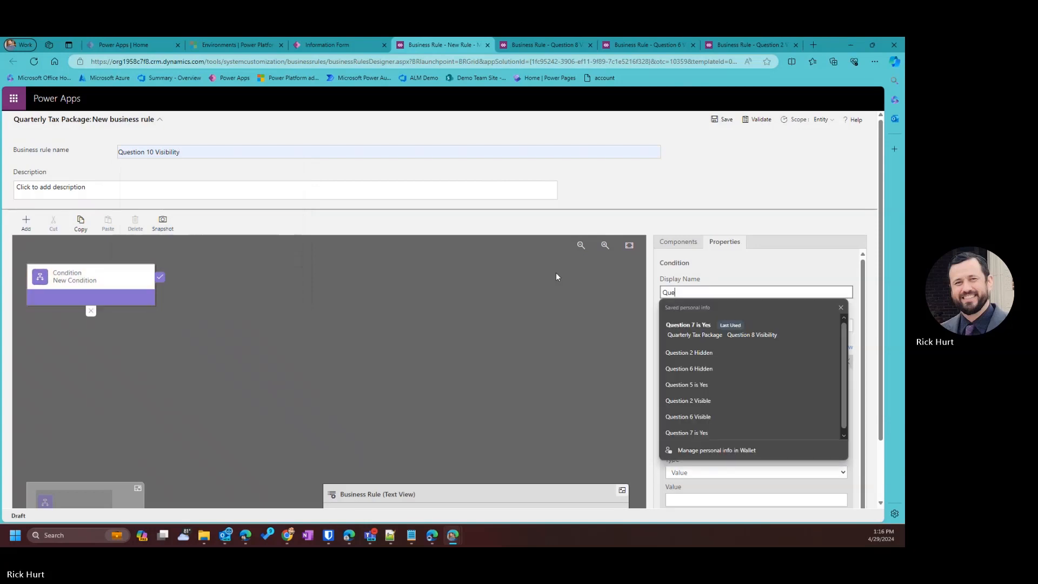
{"action": "type", "text": "stion 9"}
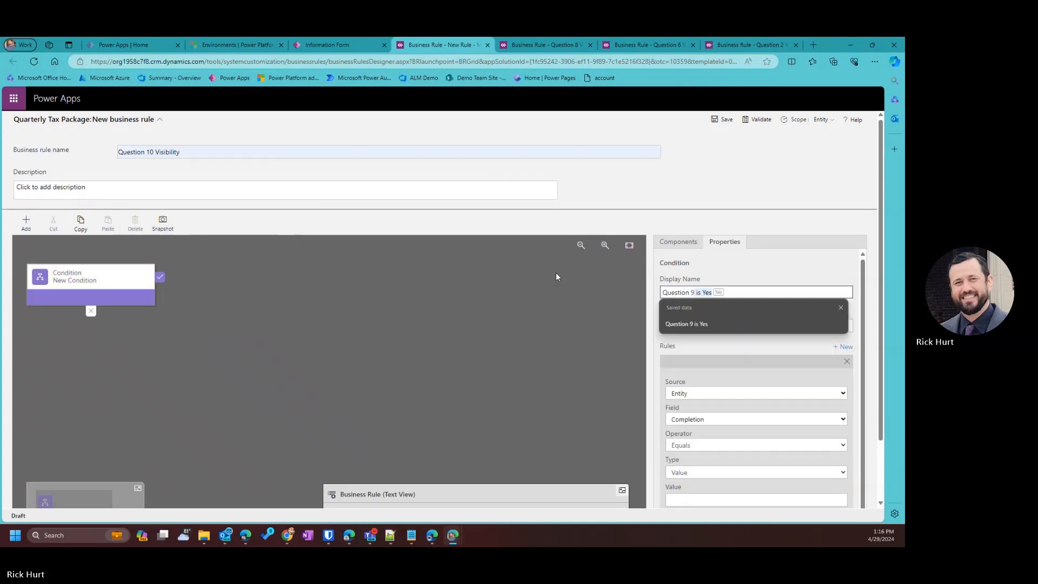
{"action": "left_click", "coordinate": [706, 324]}
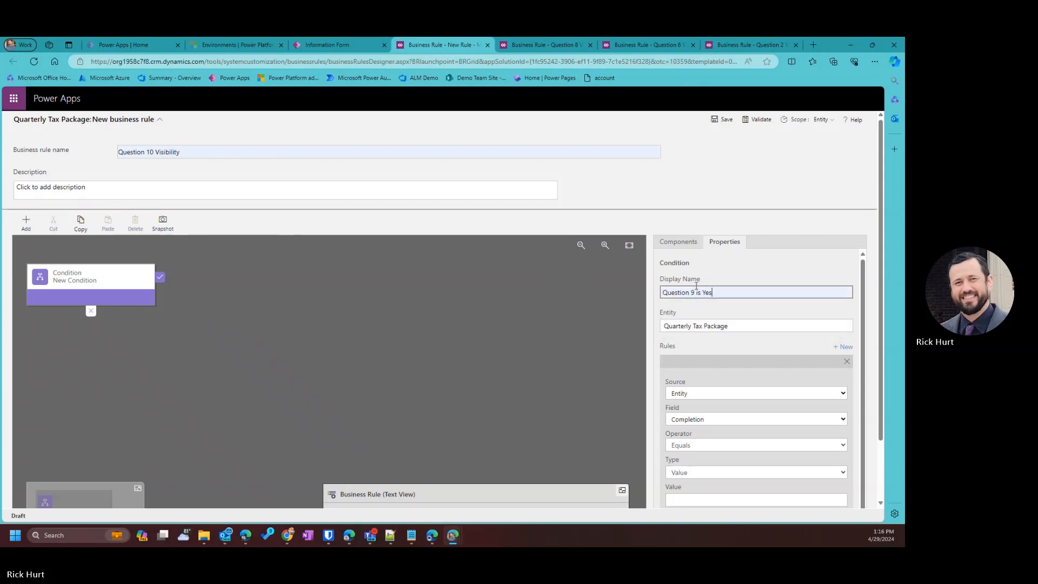
{"action": "scroll", "coordinate": [742, 439], "scroll_direction": "down", "scroll_amount": 1}
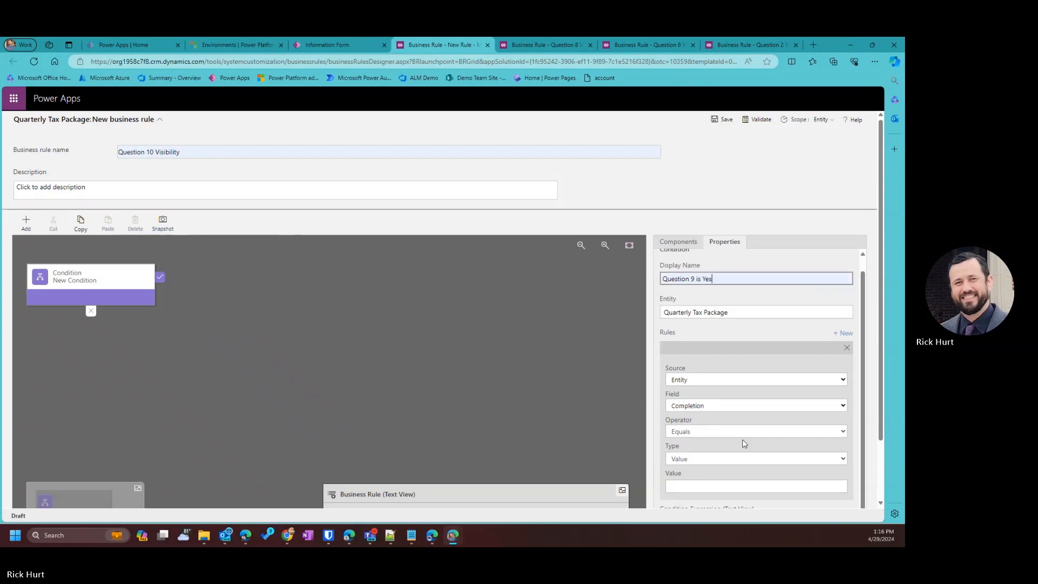
{"action": "left_click", "coordinate": [706, 404]}
{"action": "scroll", "coordinate": [704, 373], "scroll_direction": "down", "scroll_amount": 2}
{"action": "left_click", "coordinate": [705, 373]}
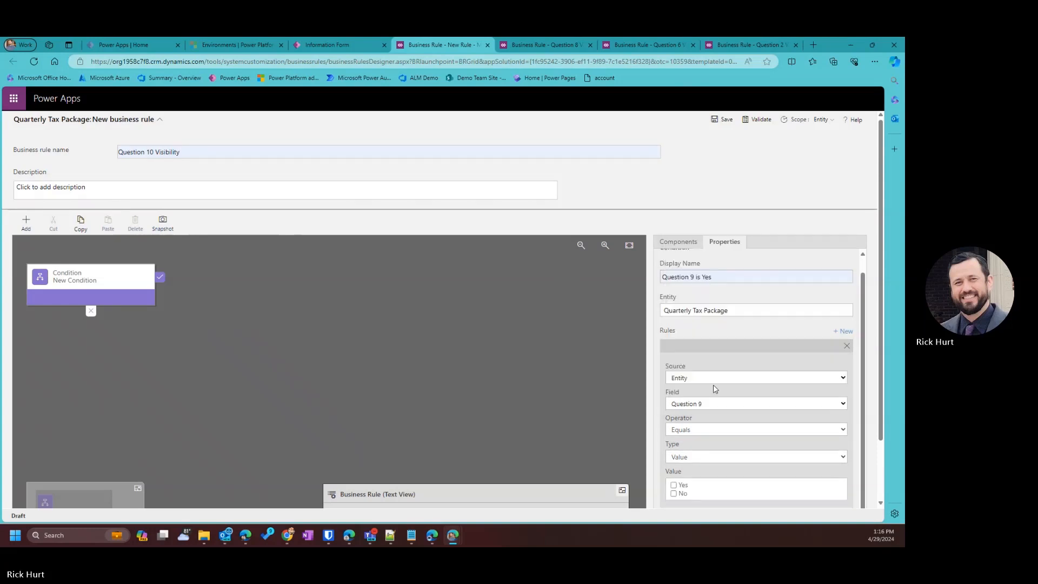
{"action": "left_click", "coordinate": [674, 475]}
{"action": "scroll", "coordinate": [746, 481], "scroll_direction": "down", "scroll_amount": 1}
{"action": "left_click", "coordinate": [738, 494]}
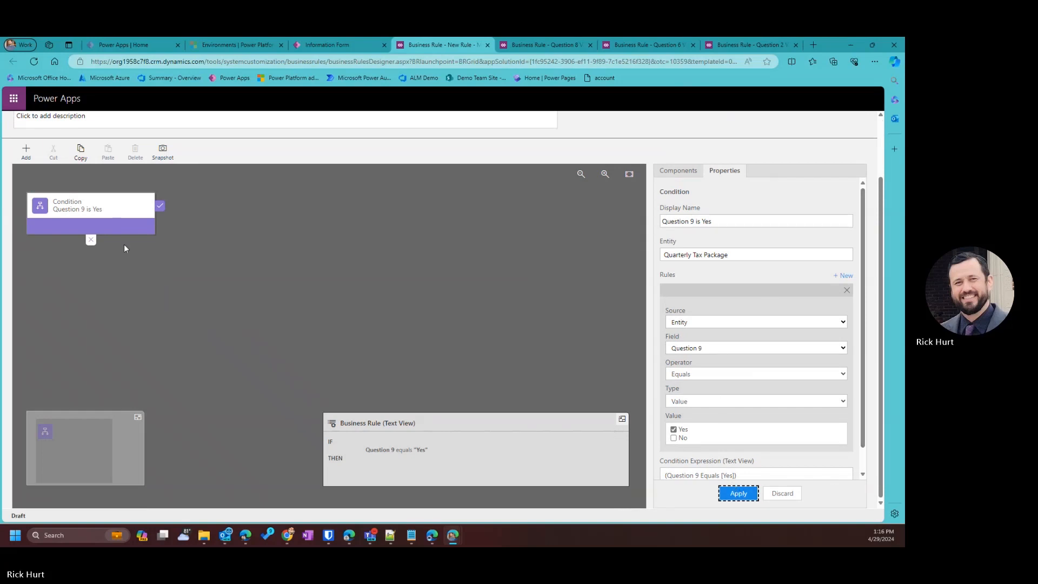
Add a Set Visibility action after the condition, named 'Question 10 Visible'.
{"action": "left_click", "coordinate": [31, 151]}
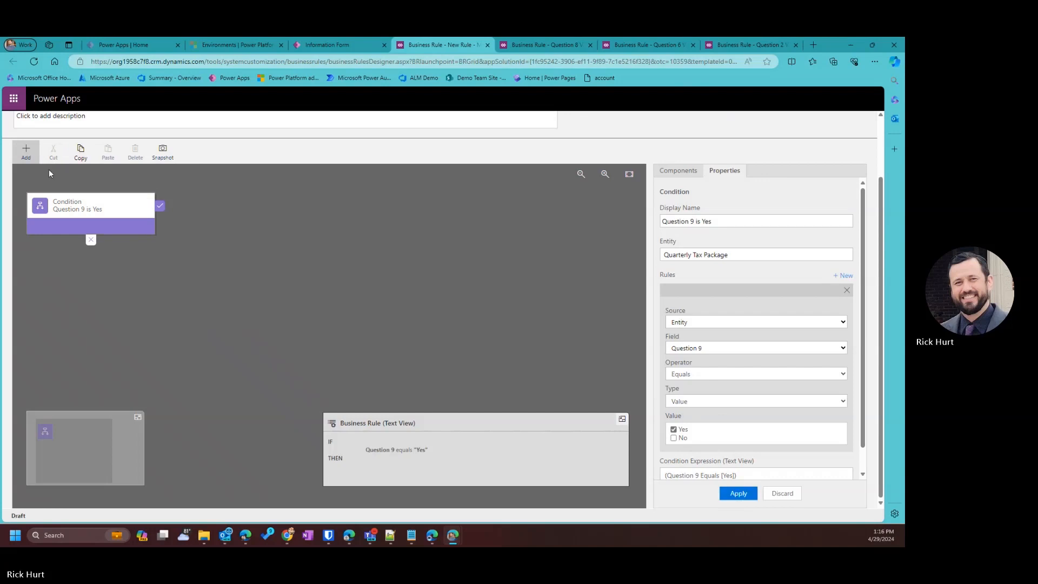
{"action": "left_click", "coordinate": [25, 156]}
{"action": "left_click", "coordinate": [31, 162]}
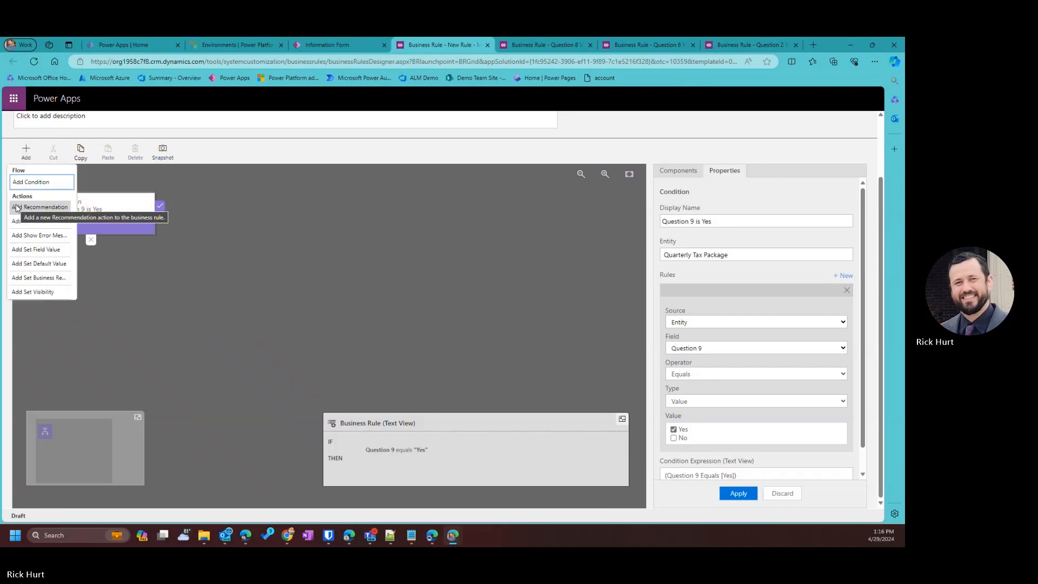
{"action": "left_click", "coordinate": [32, 159]}
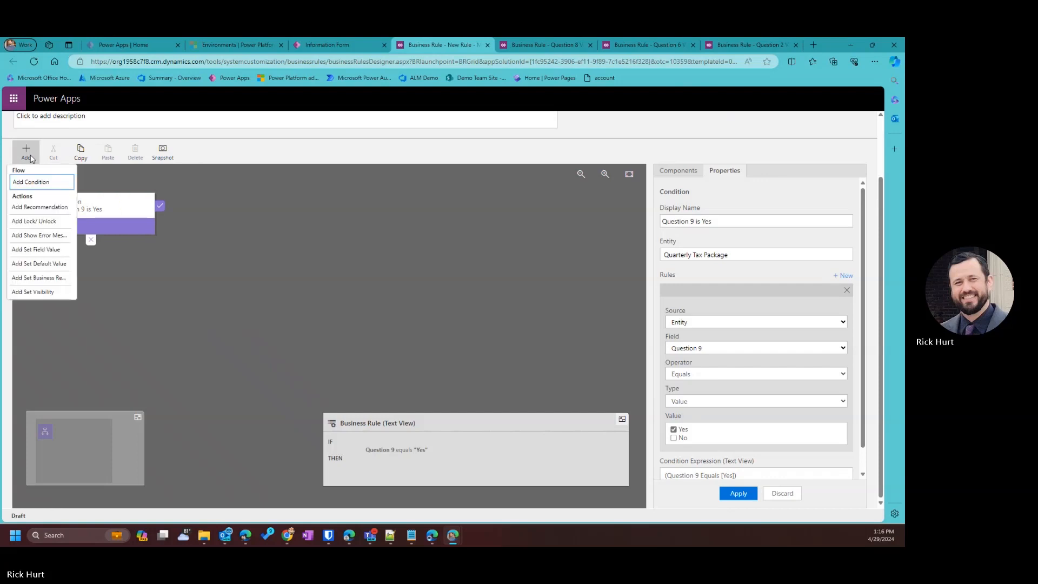
{"action": "left_click", "coordinate": [48, 292]}
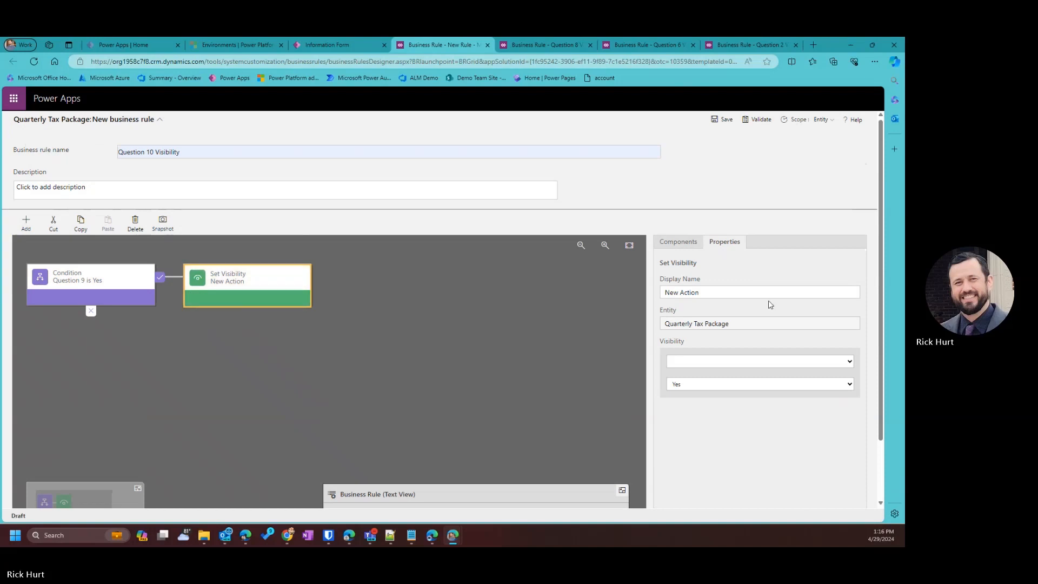
{"action": "left_click", "coordinate": [748, 294]}
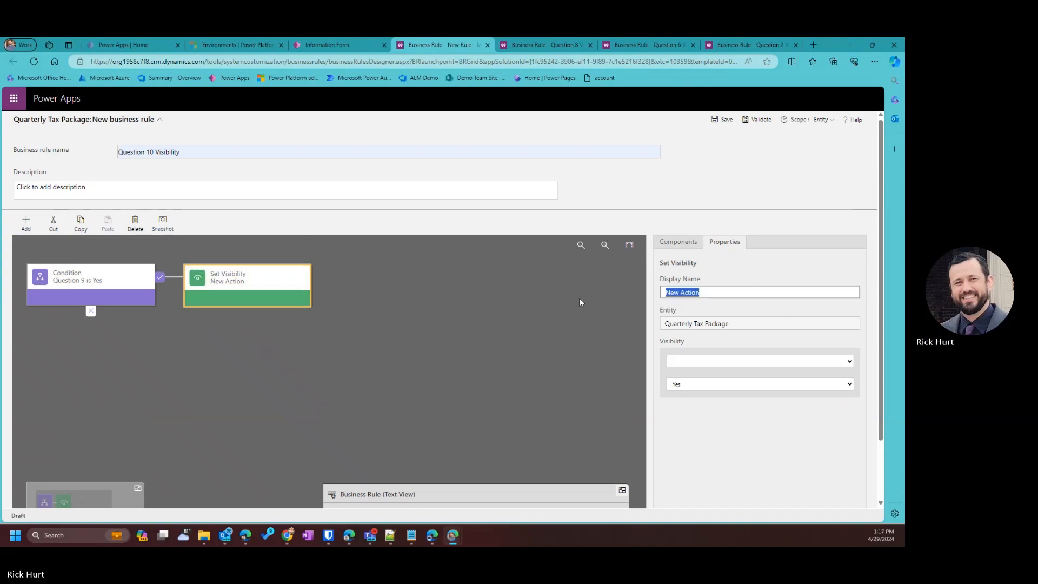
{"action": "type", "text": "Quest"}
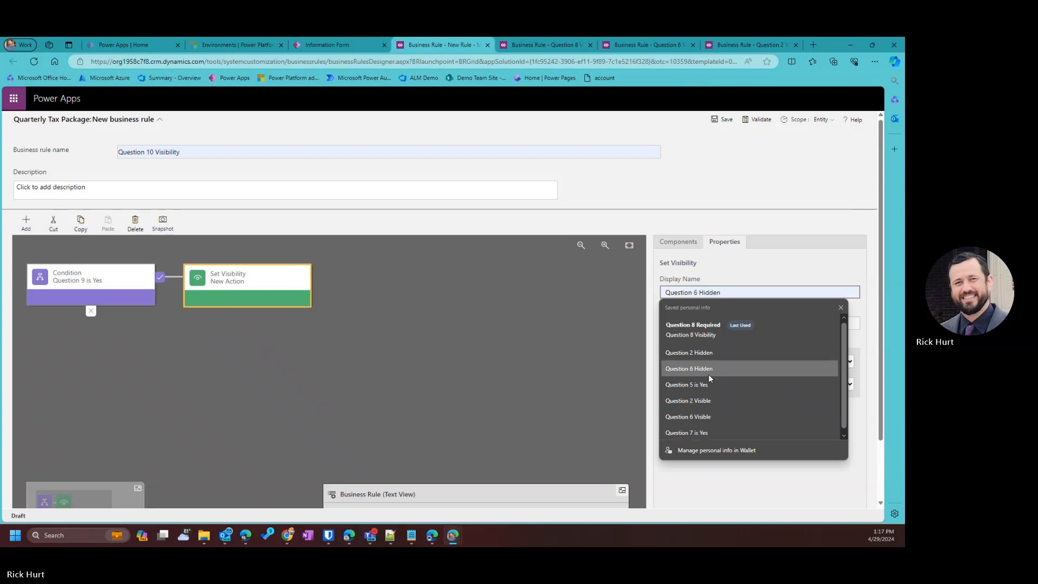
{"action": "left_click", "coordinate": [705, 402]}
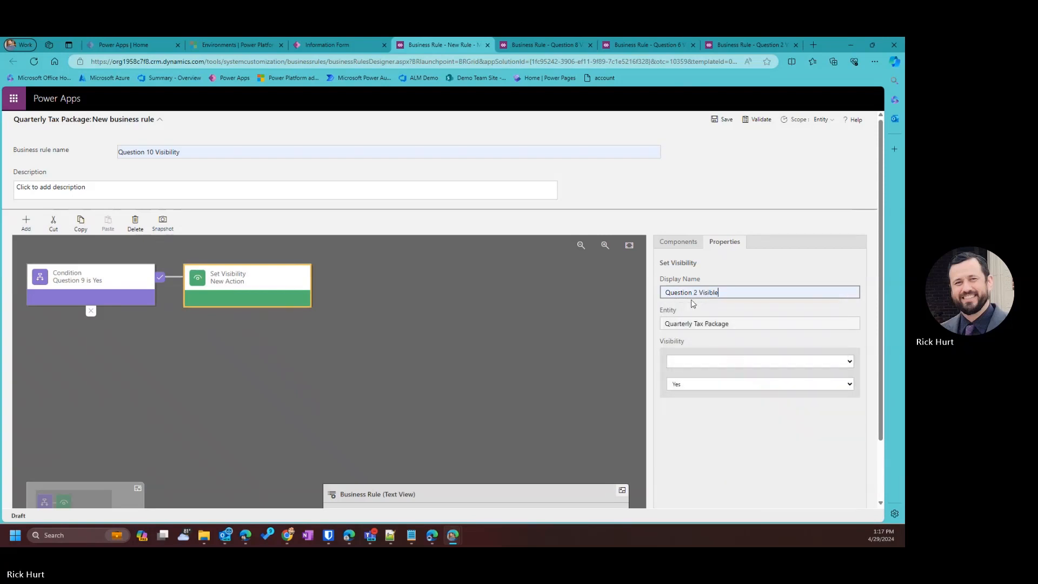
{"action": "left_click", "coordinate": [694, 293]}
{"action": "type", "text": "10"}
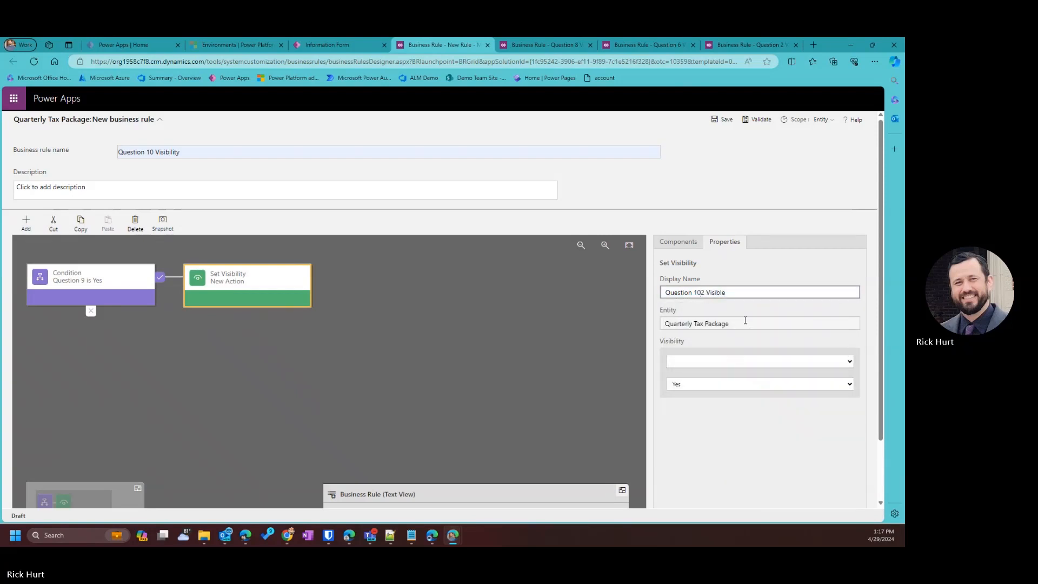
{"action": "key", "text": "Delete"}
Make the visibility action show Question 10 and apply it.
{"action": "left_click", "coordinate": [780, 361]}
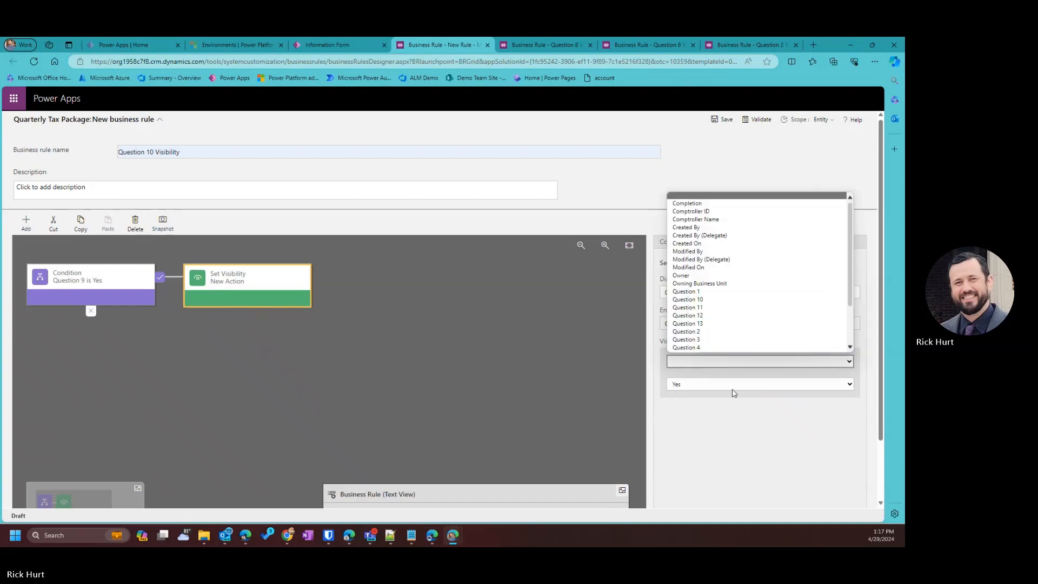
{"action": "scroll", "coordinate": [757, 302], "scroll_direction": "down", "scroll_amount": 2}
{"action": "left_click", "coordinate": [709, 244]}
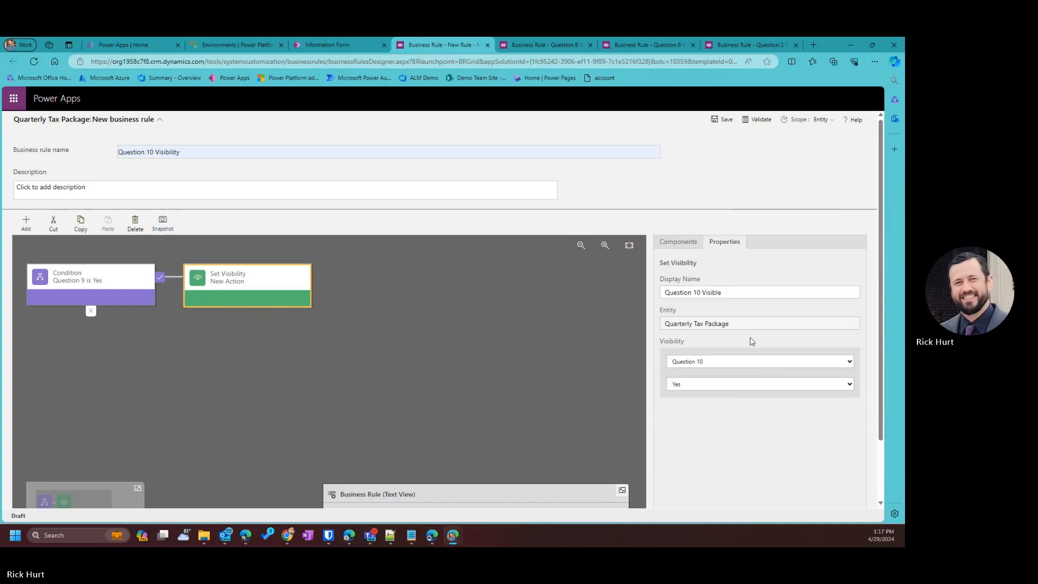
{"action": "scroll", "coordinate": [748, 341], "scroll_direction": "down", "scroll_amount": 2}
{"action": "left_click", "coordinate": [734, 495]}
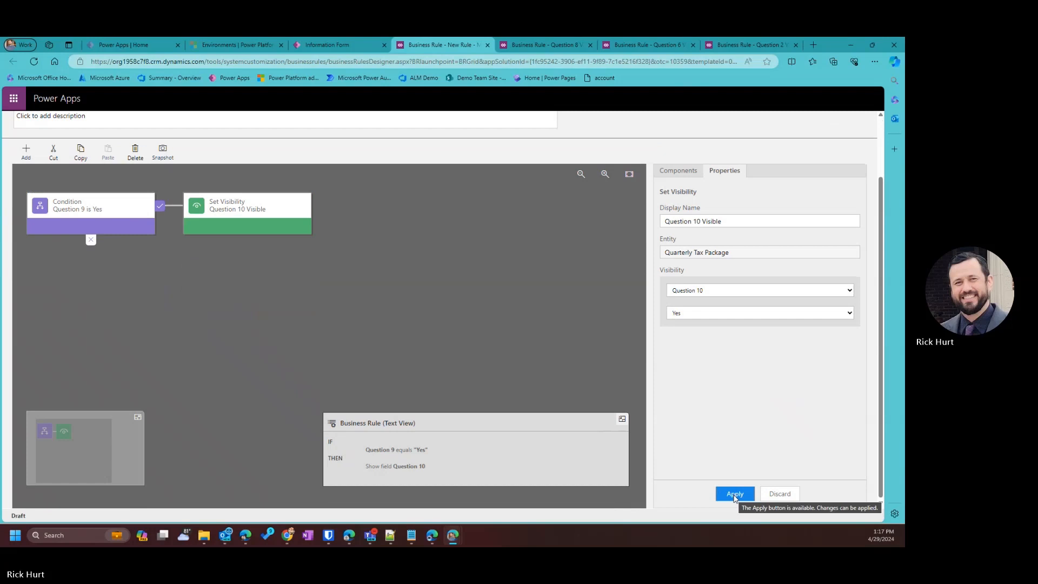
Add a 'Question 10 Required' action making Question 10 Business Required.
{"action": "left_click", "coordinate": [26, 153]}
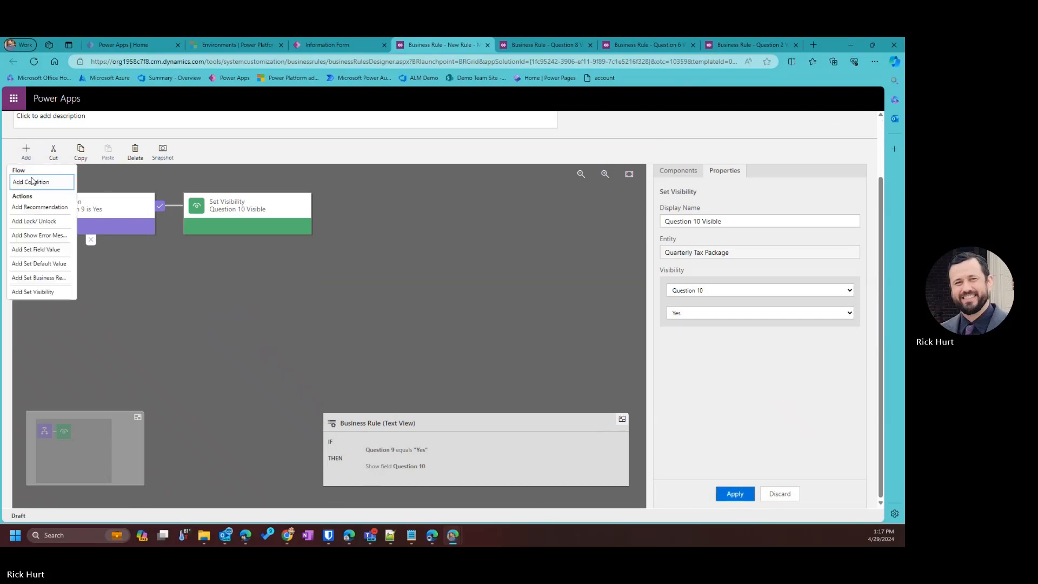
{"action": "left_click", "coordinate": [39, 277]}
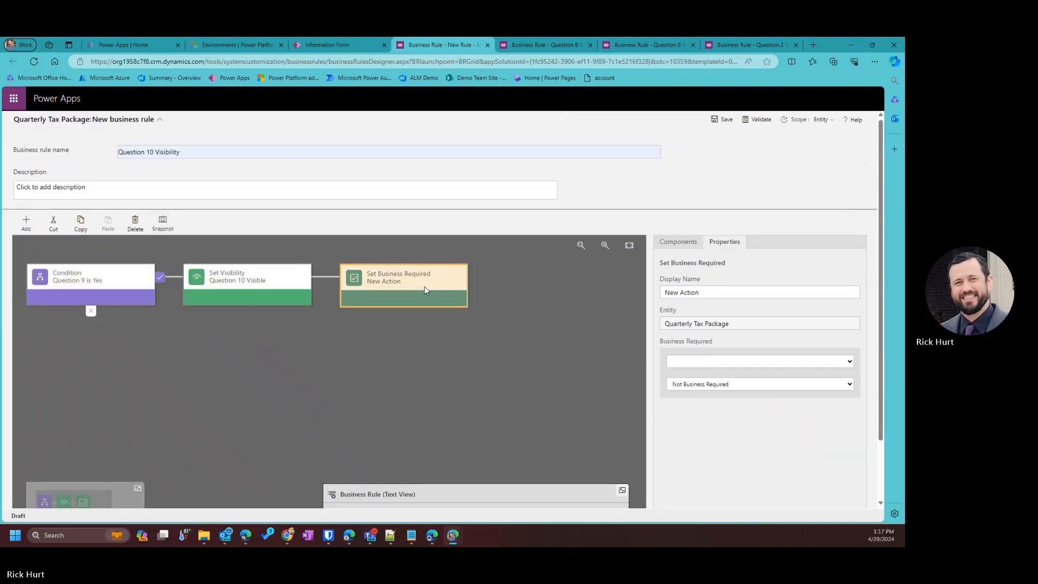
{"action": "left_click", "coordinate": [740, 363]}
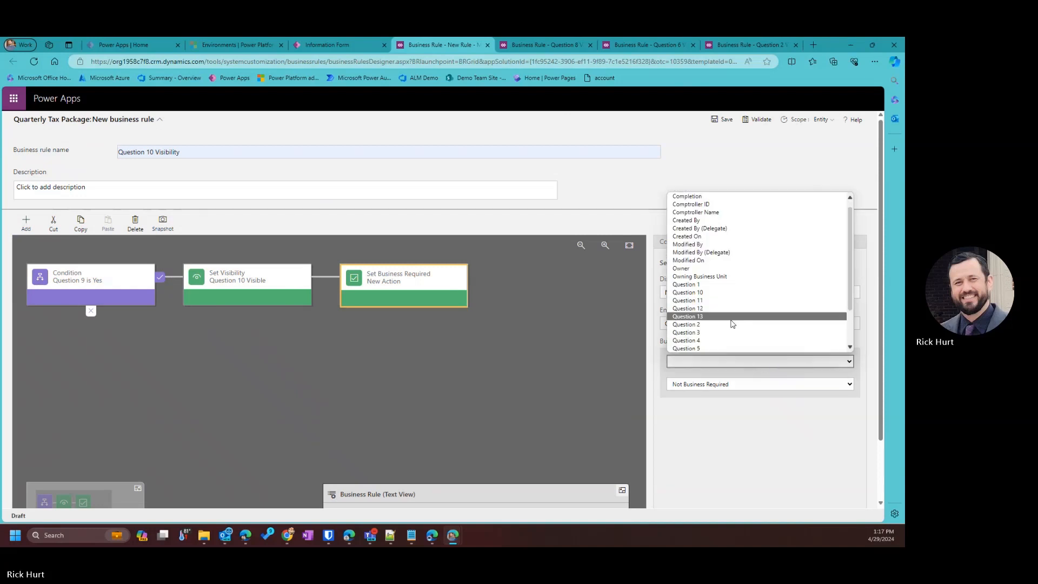
{"action": "left_click", "coordinate": [716, 292]}
{"action": "left_click", "coordinate": [715, 385]}
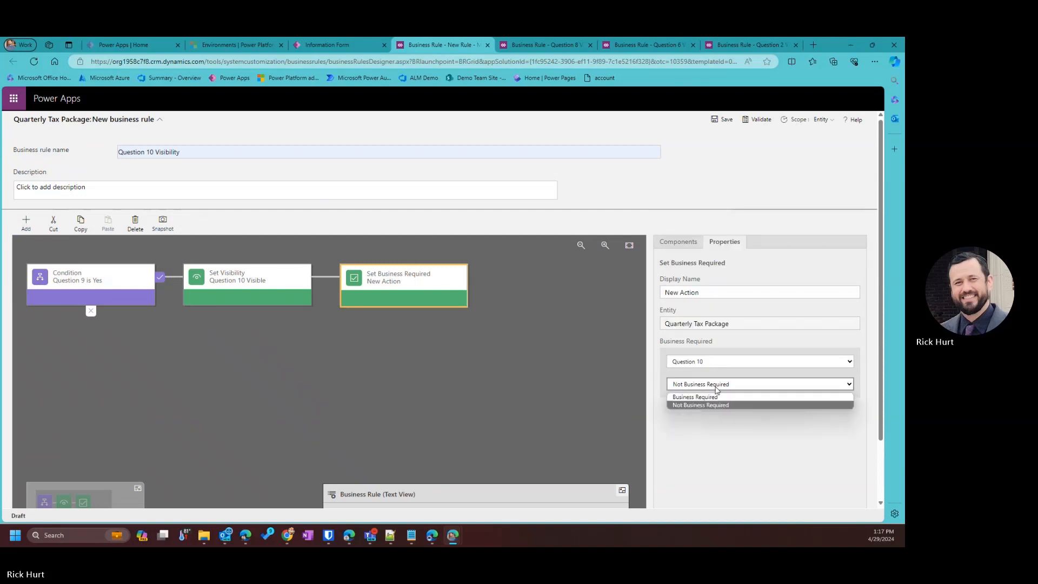
{"action": "left_click", "coordinate": [702, 405]}
{"action": "scroll", "coordinate": [749, 487], "scroll_direction": "down", "scroll_amount": 1}
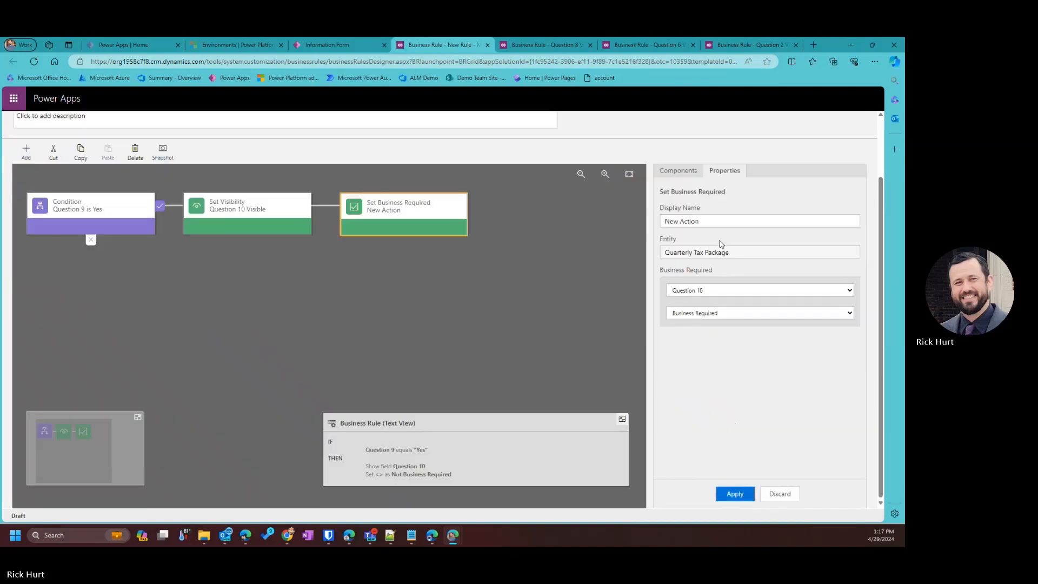
{"action": "left_click_drag", "start_coordinate": [719, 222], "coordinate": [554, 212]}
{"action": "type", "text": "Que"}
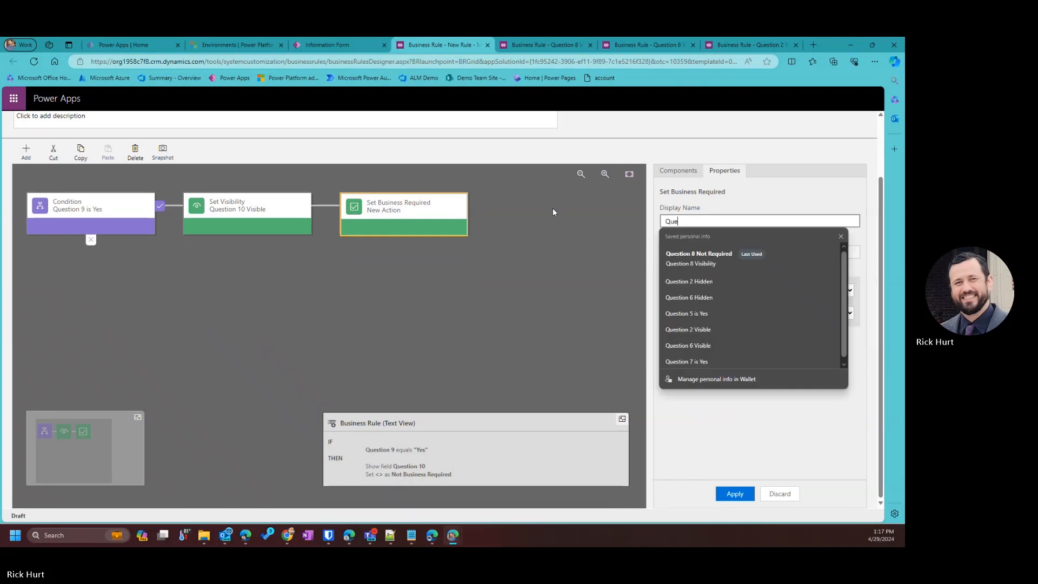
{"action": "type", "text": "stion 10 Required"}
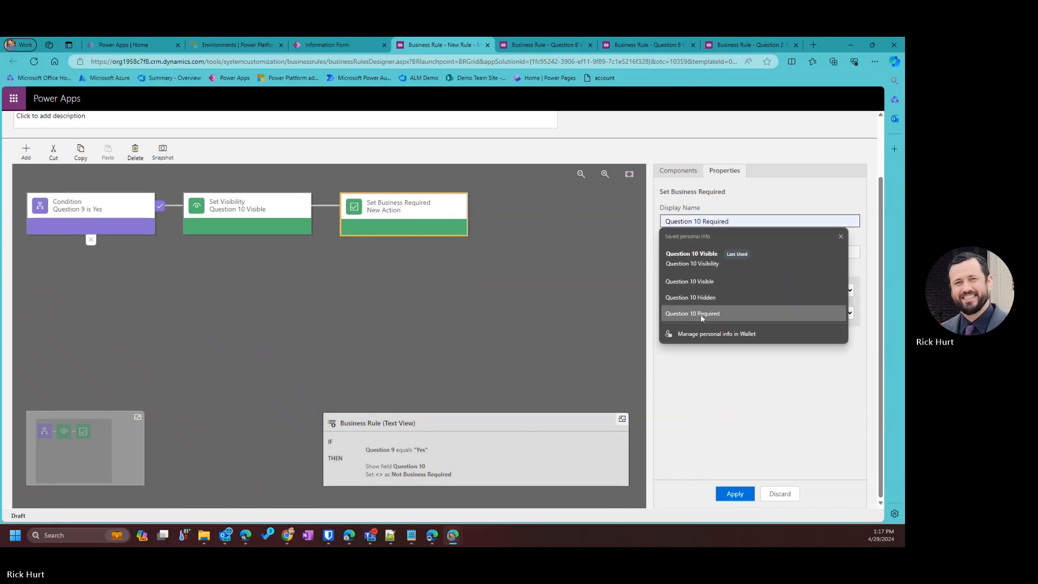
{"action": "left_click", "coordinate": [702, 314]}
{"action": "left_click", "coordinate": [735, 493]}
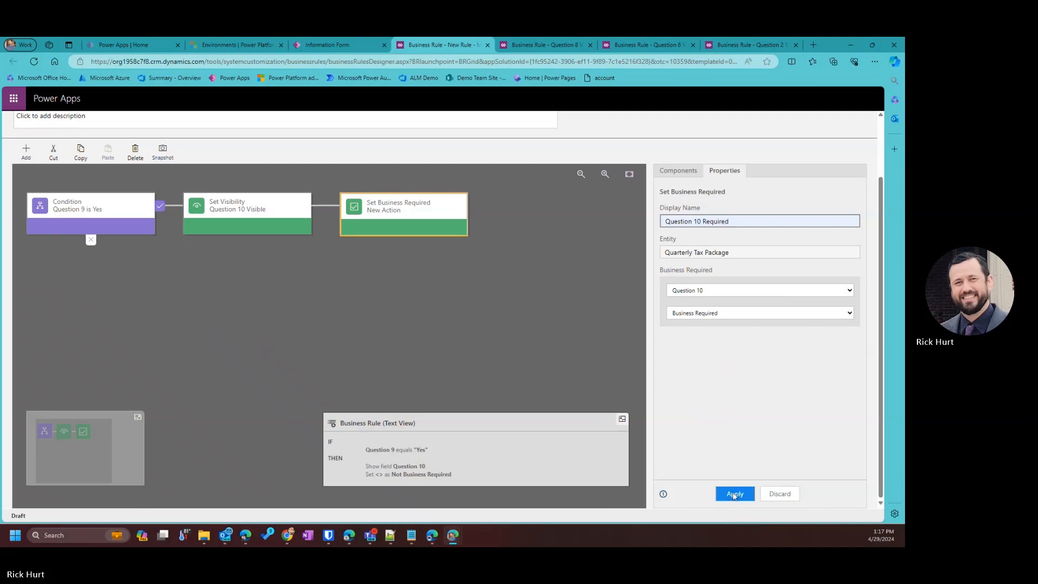
{"action": "left_click", "coordinate": [94, 219]}
{"action": "left_click", "coordinate": [26, 152]}
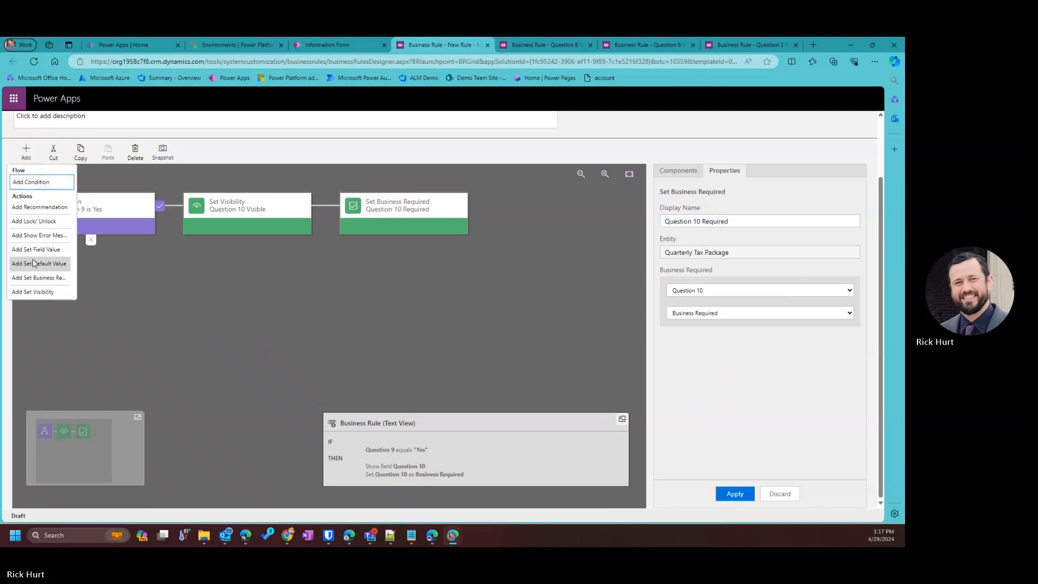
Add a Question 10 Hidden action on the else branch that hides Question 10.
{"action": "left_click", "coordinate": [33, 291]}
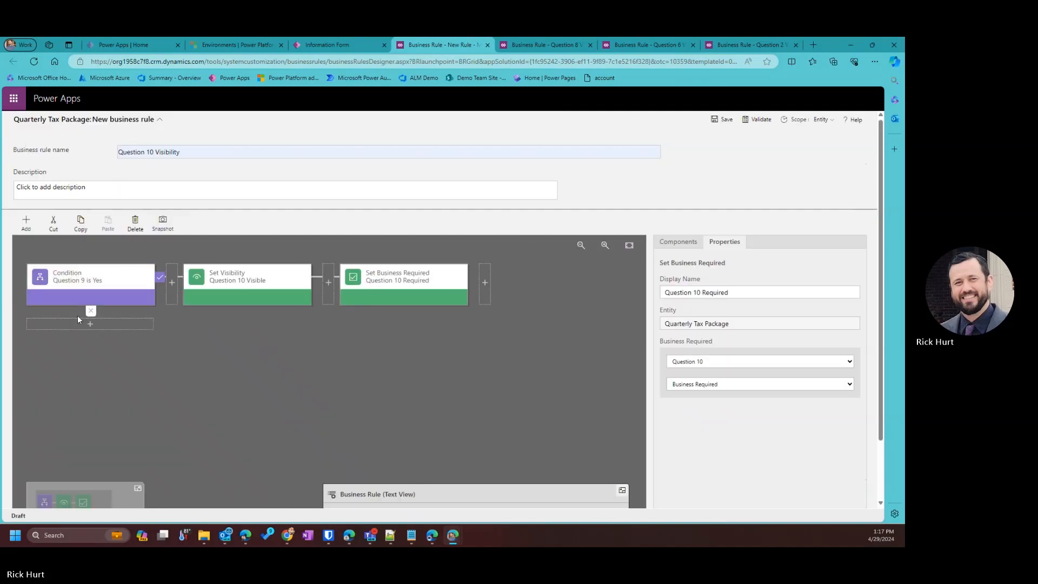
{"action": "left_click", "coordinate": [807, 362]}
{"action": "scroll", "coordinate": [719, 313], "scroll_direction": "down", "scroll_amount": 2}
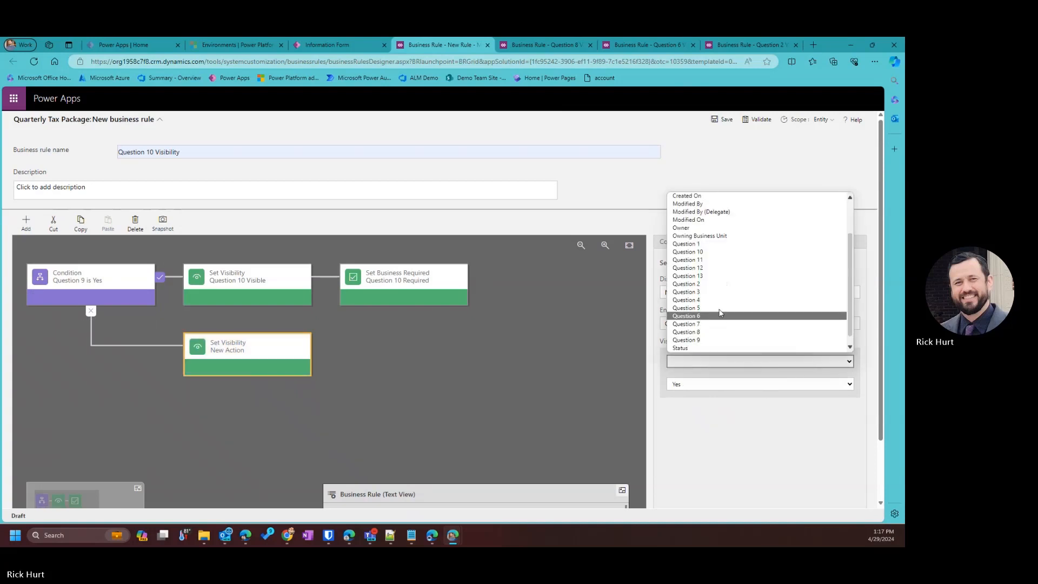
{"action": "left_click", "coordinate": [688, 252]}
{"action": "left_click", "coordinate": [689, 384]}
{"action": "left_click", "coordinate": [686, 404]}
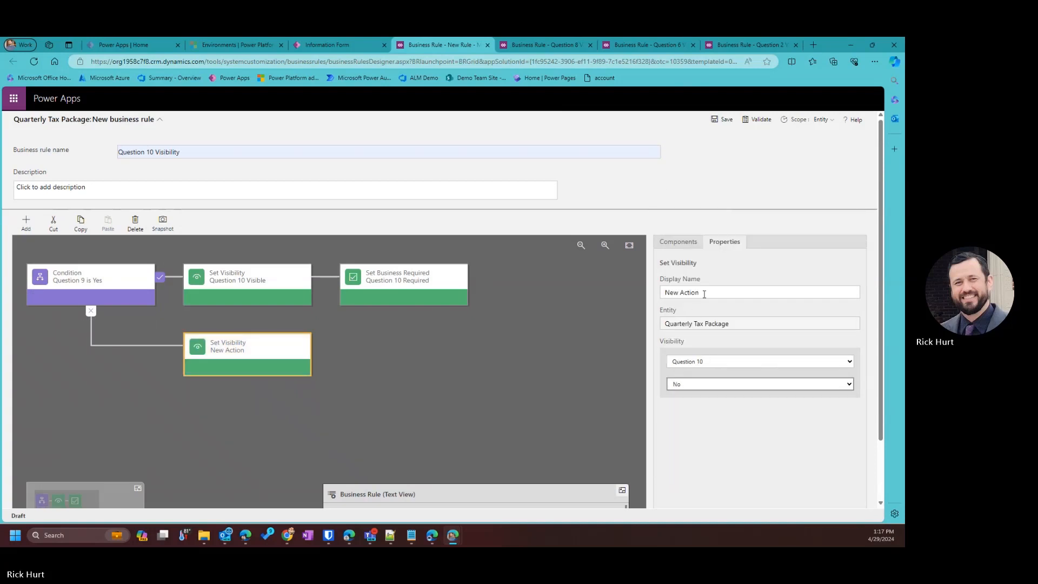
{"action": "type", "text": "Quest"}
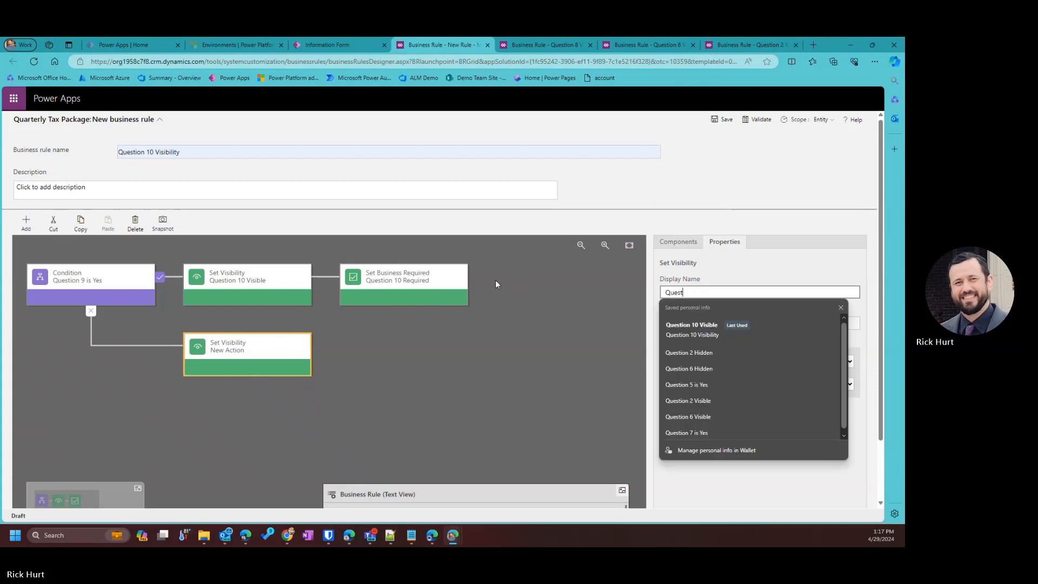
{"action": "key", "text": "Down"}
{"action": "key", "text": "Down"}
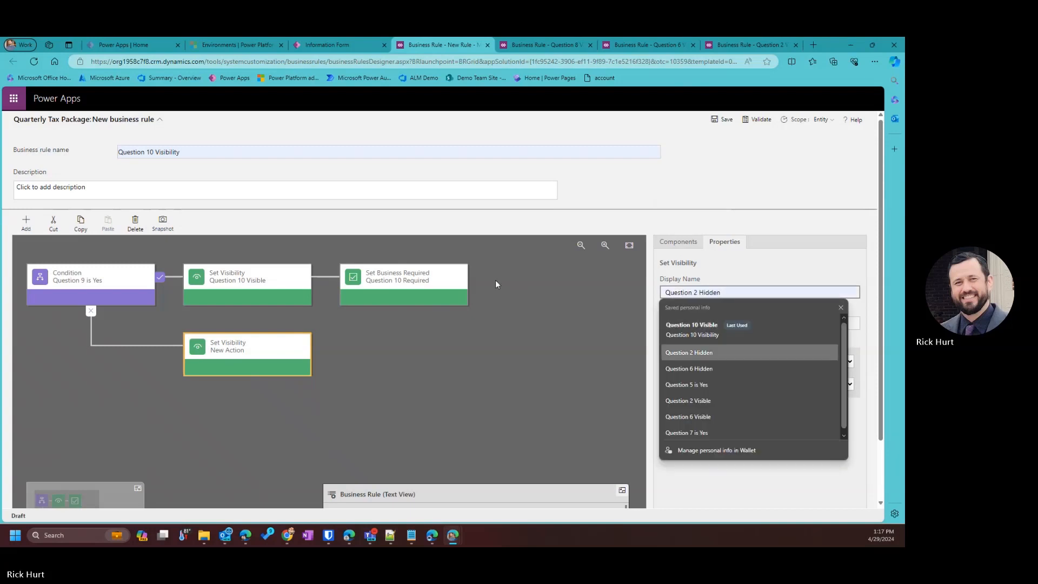
{"action": "key", "text": "Tab"}
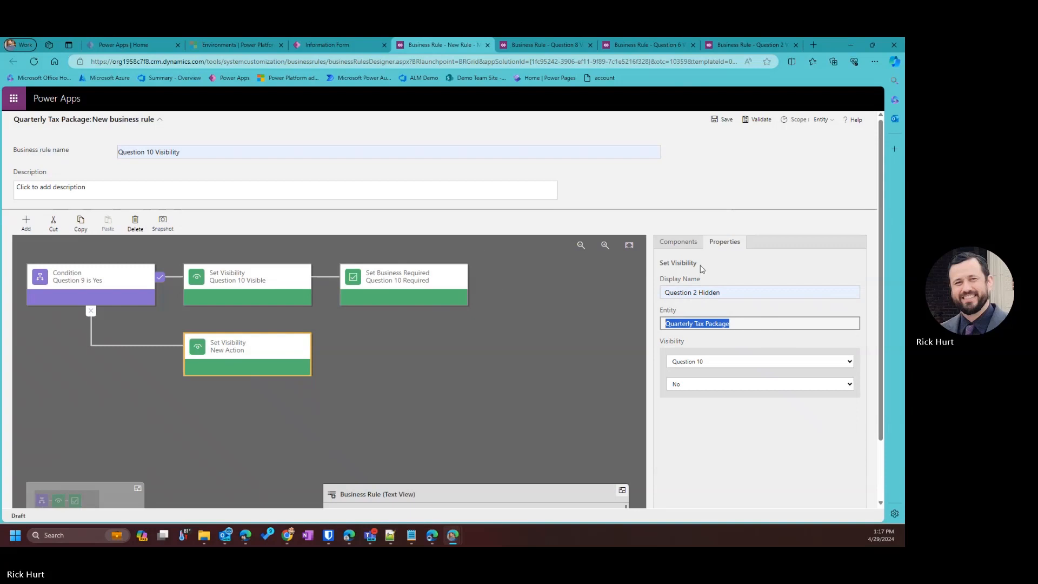
{"action": "left_click", "coordinate": [694, 292]}
{"action": "type", "text": "10"}
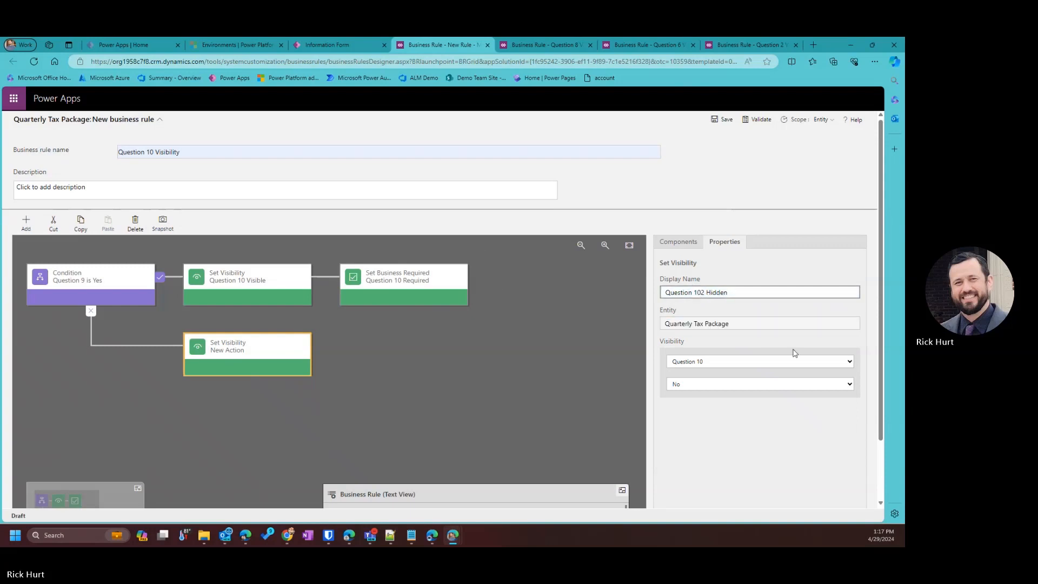
{"action": "key", "text": "Delete"}
{"action": "scroll", "coordinate": [794, 412], "scroll_direction": "down", "scroll_amount": 2}
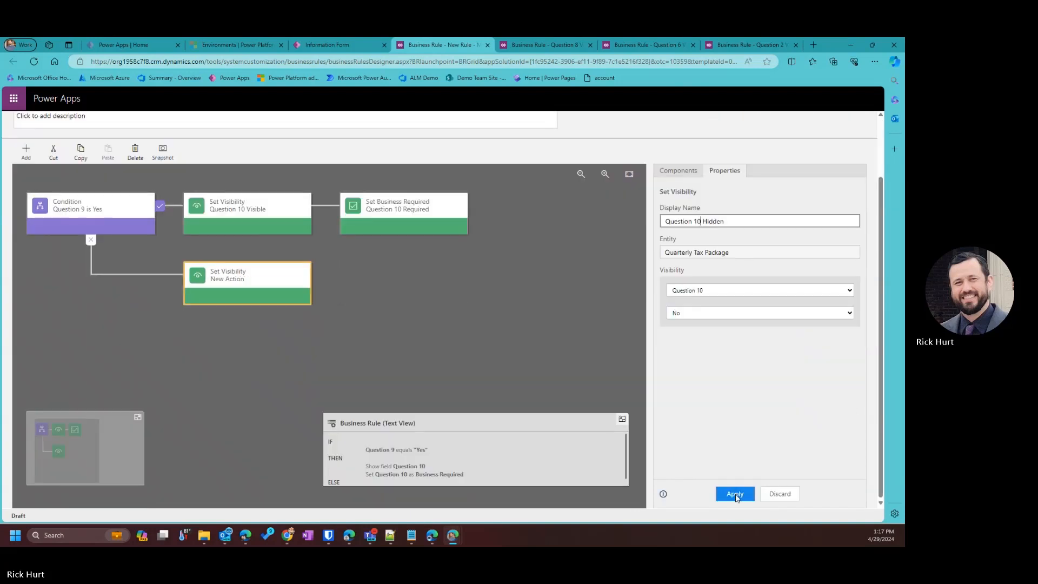
{"action": "left_click", "coordinate": [735, 494]}
Add Question 10 Not Required after it, making Question 10 Not Business Required, and save the rule.
{"action": "left_click", "coordinate": [26, 151]}
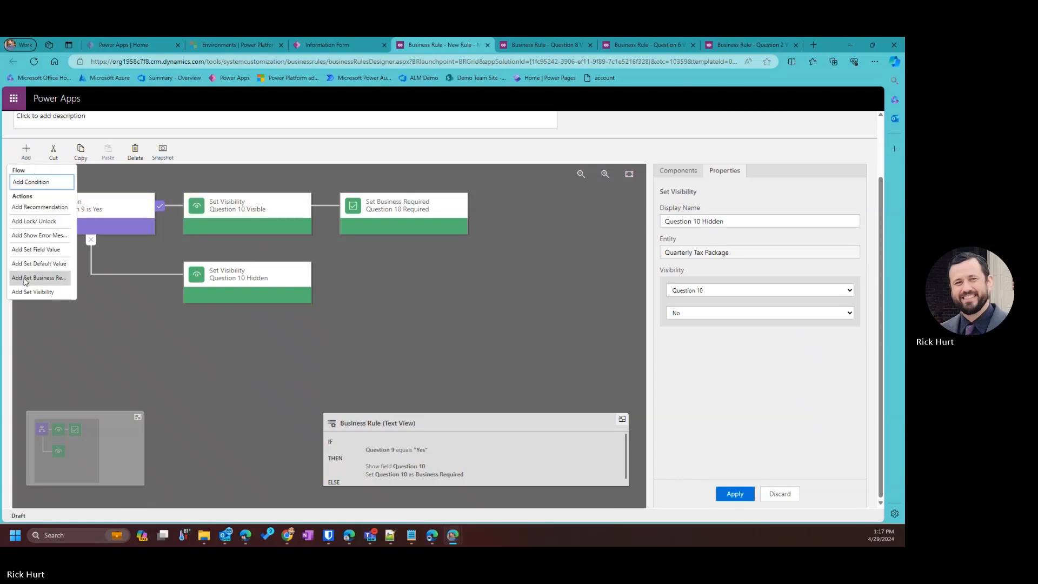
{"action": "left_click", "coordinate": [24, 280]}
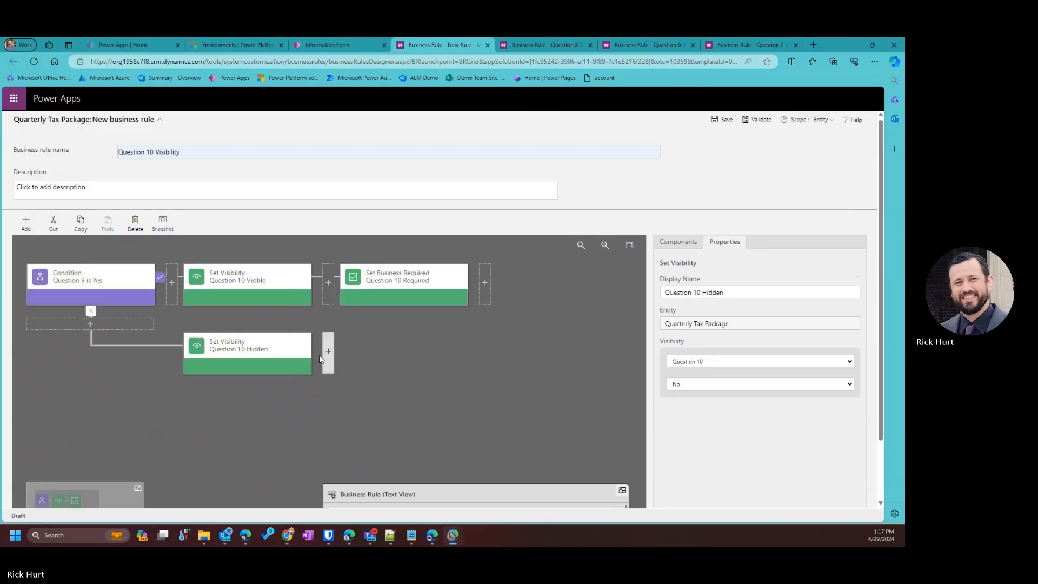
{"action": "left_click", "coordinate": [26, 222]}
{"action": "left_click", "coordinate": [45, 352]}
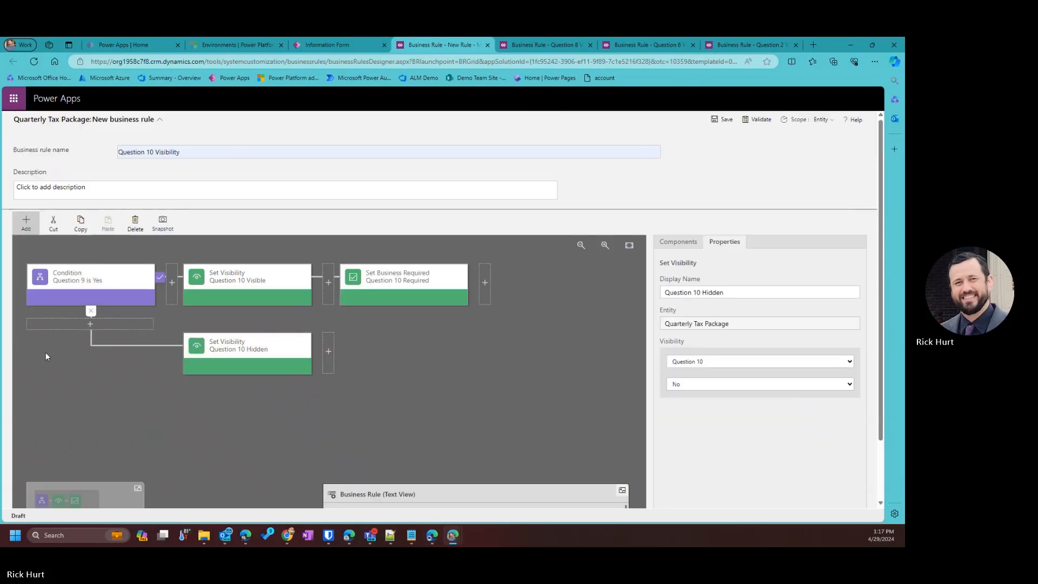
{"action": "left_click", "coordinate": [26, 223]}
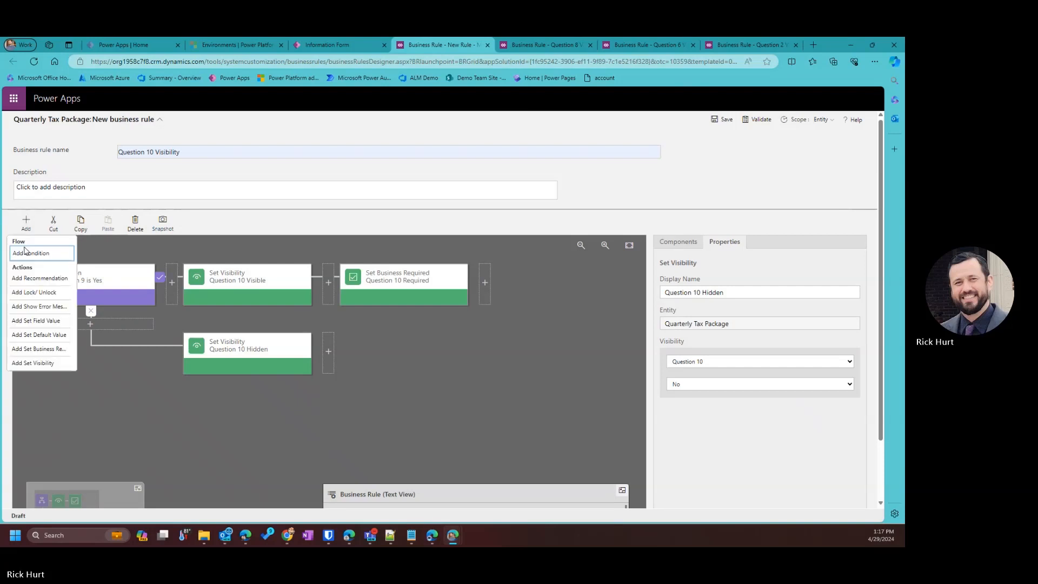
{"action": "left_click", "coordinate": [46, 355]}
{"action": "left_click", "coordinate": [333, 351]}
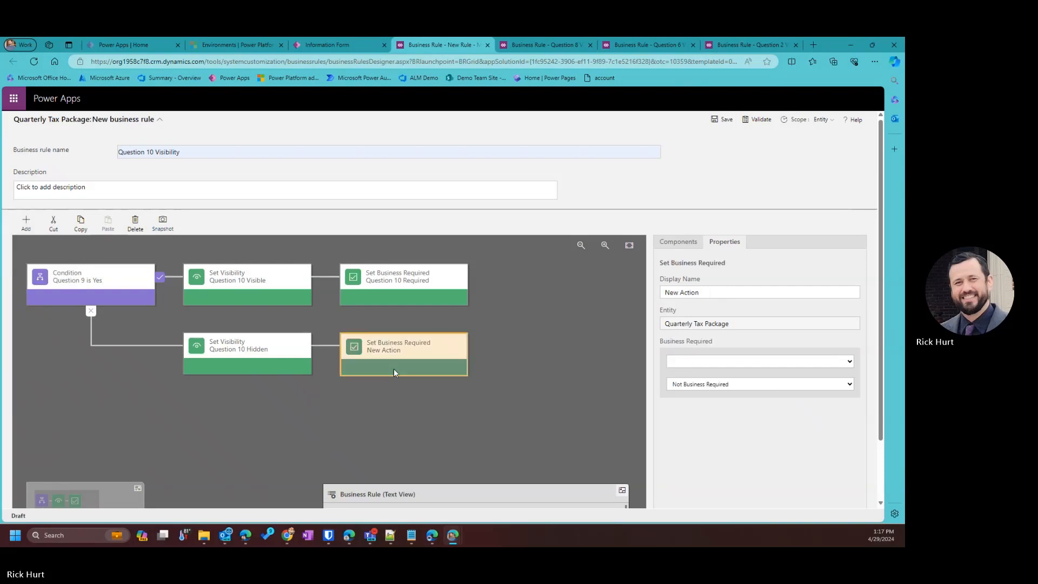
{"action": "left_click", "coordinate": [711, 296]}
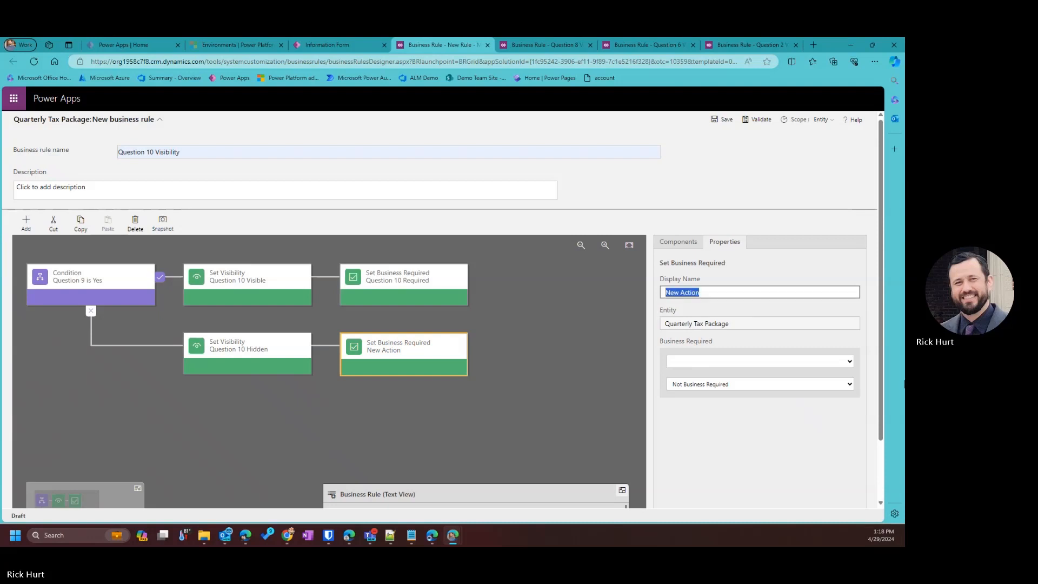
{"action": "type", "text": "Quest"}
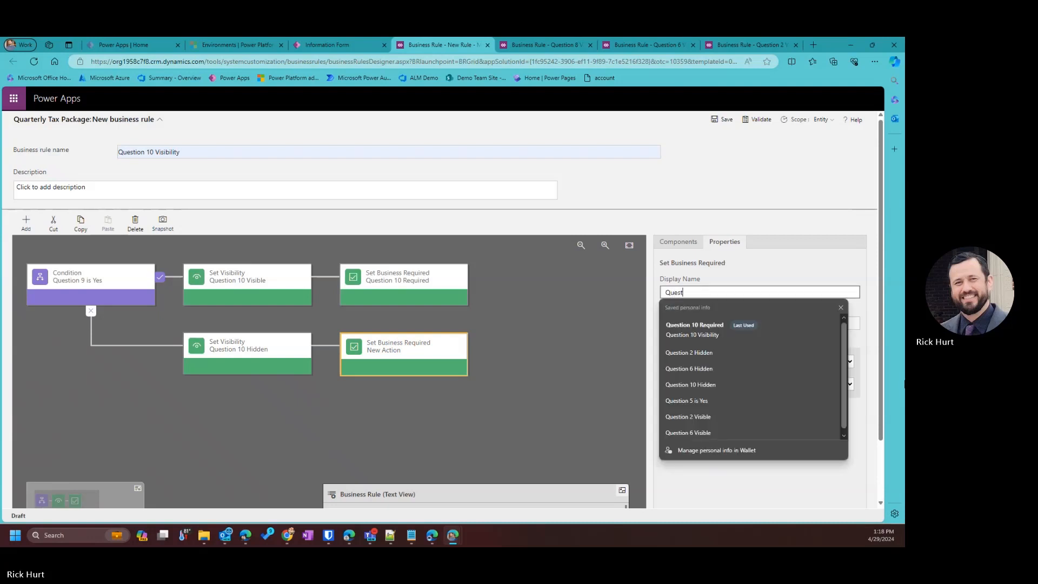
{"action": "type", "text": "ion 2 Hidden"}
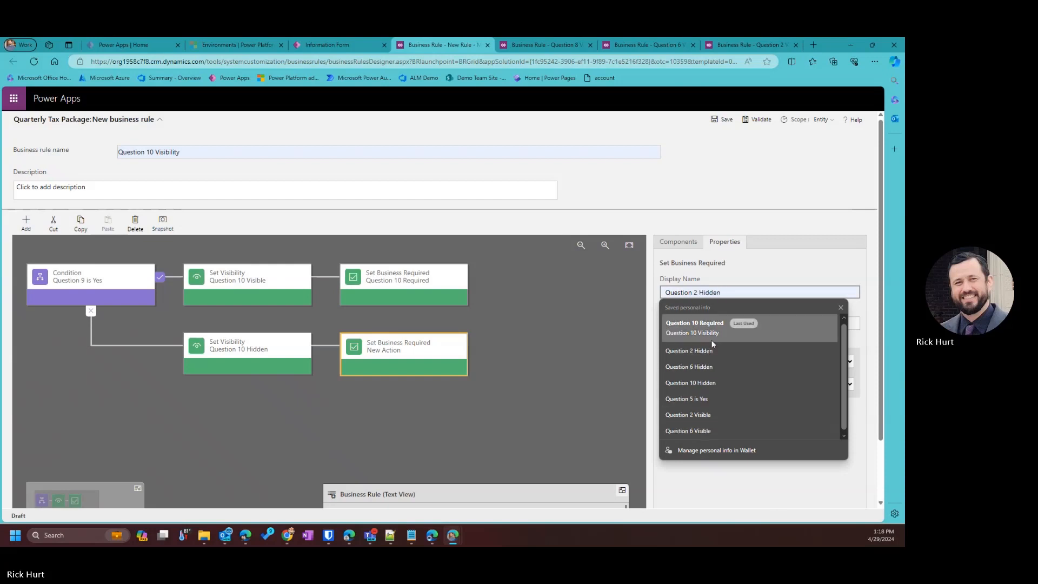
{"action": "left_click", "coordinate": [708, 328]}
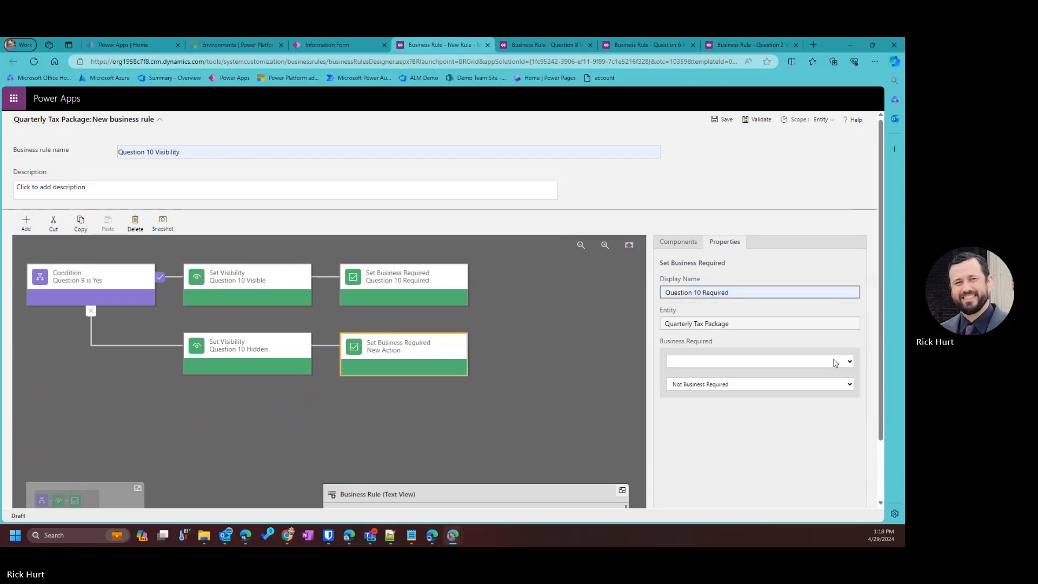
{"action": "type", "text": "Not"}
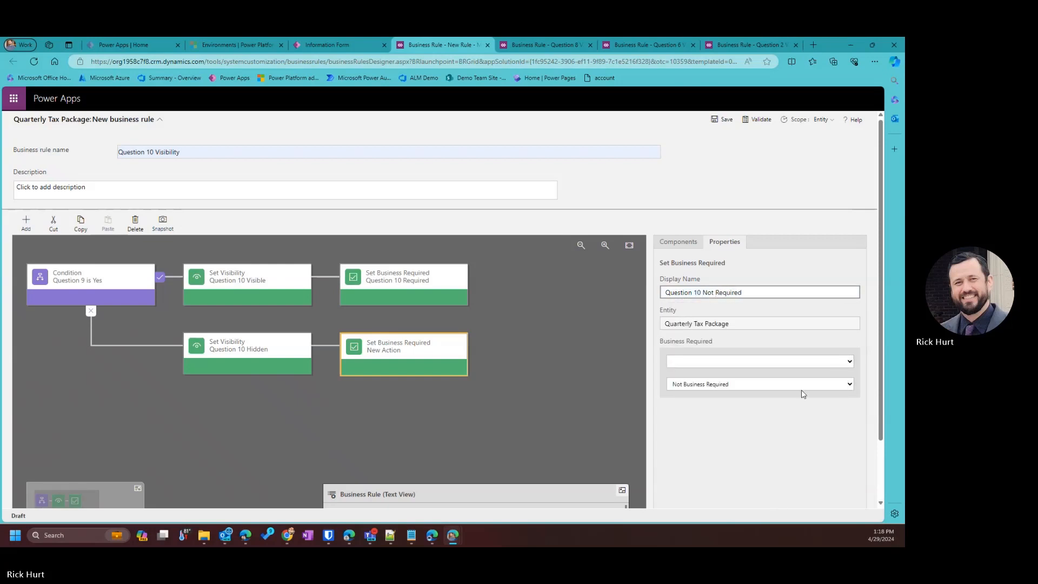
{"action": "left_click", "coordinate": [845, 360]}
{"action": "left_click", "coordinate": [713, 307]}
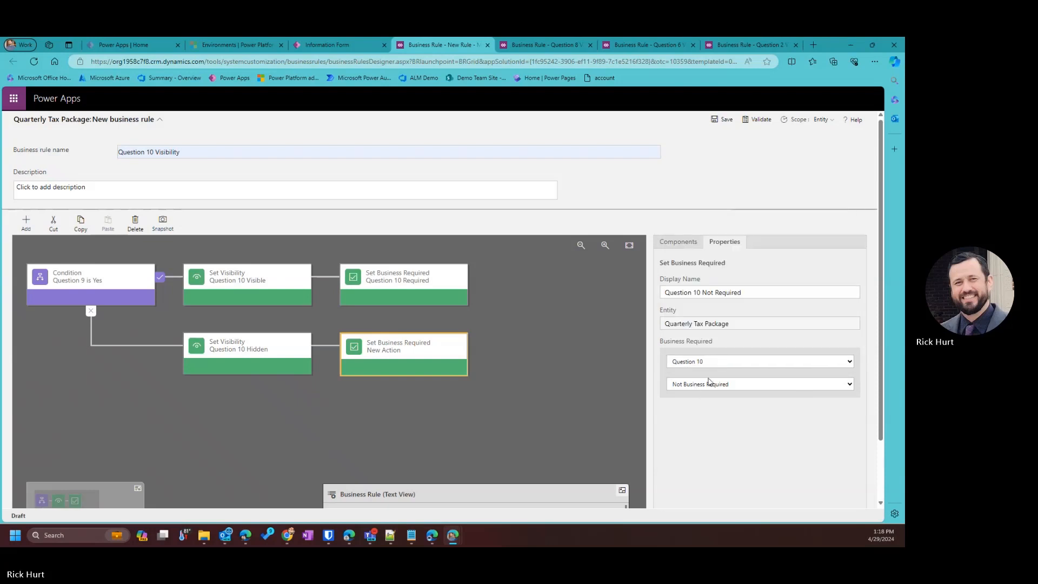
{"action": "scroll", "coordinate": [724, 379], "scroll_direction": "down", "scroll_amount": 1}
{"action": "left_click", "coordinate": [731, 492]}
{"action": "scroll", "coordinate": [435, 354], "scroll_direction": "up", "scroll_amount": 1}
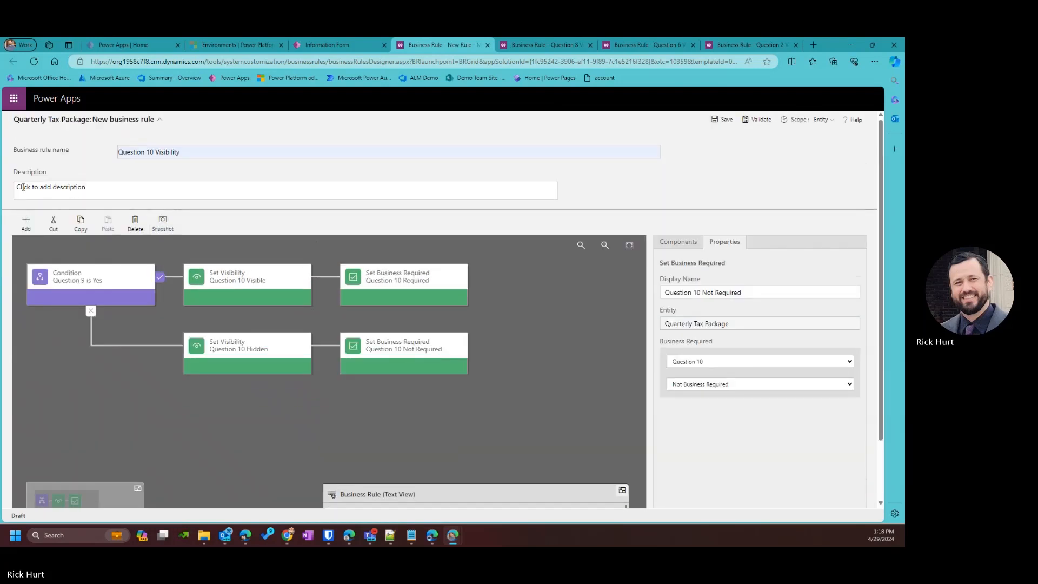
{"action": "left_click", "coordinate": [722, 120]}
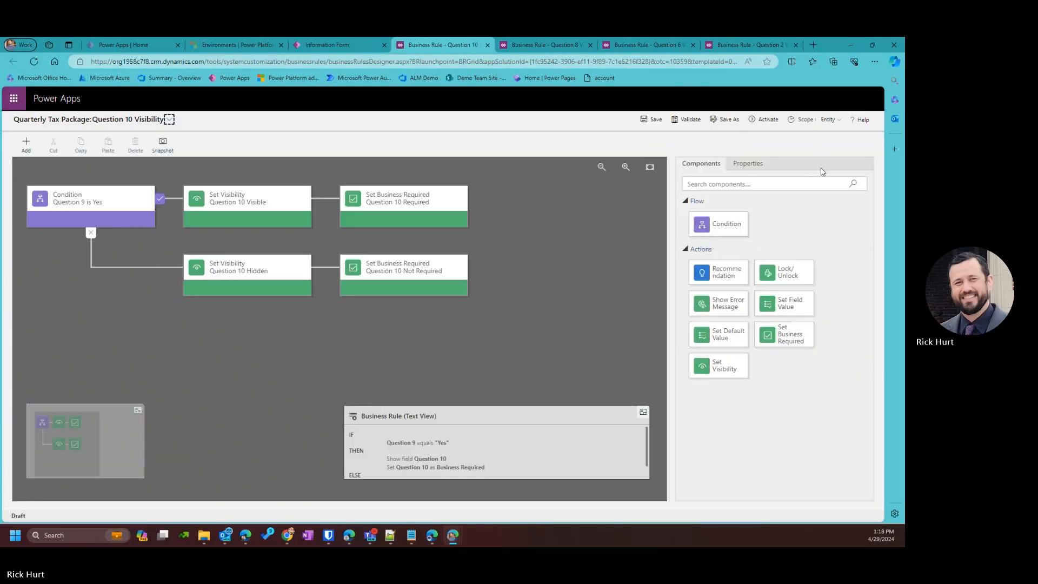
Activate the Question 10 Visibility rule and return to the Information Form designer.
{"action": "left_click", "coordinate": [768, 119]}
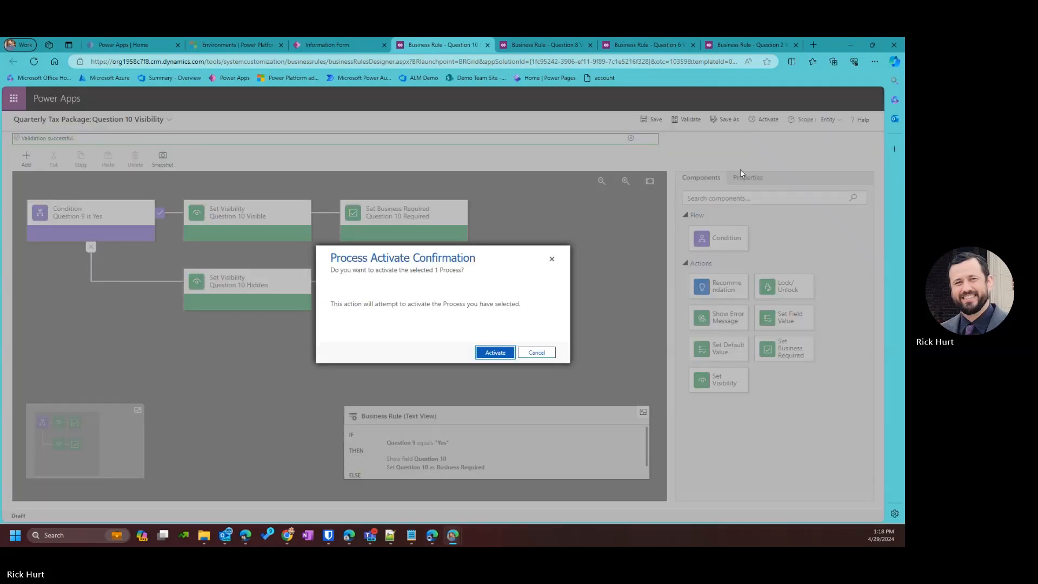
{"action": "left_click", "coordinate": [488, 353]}
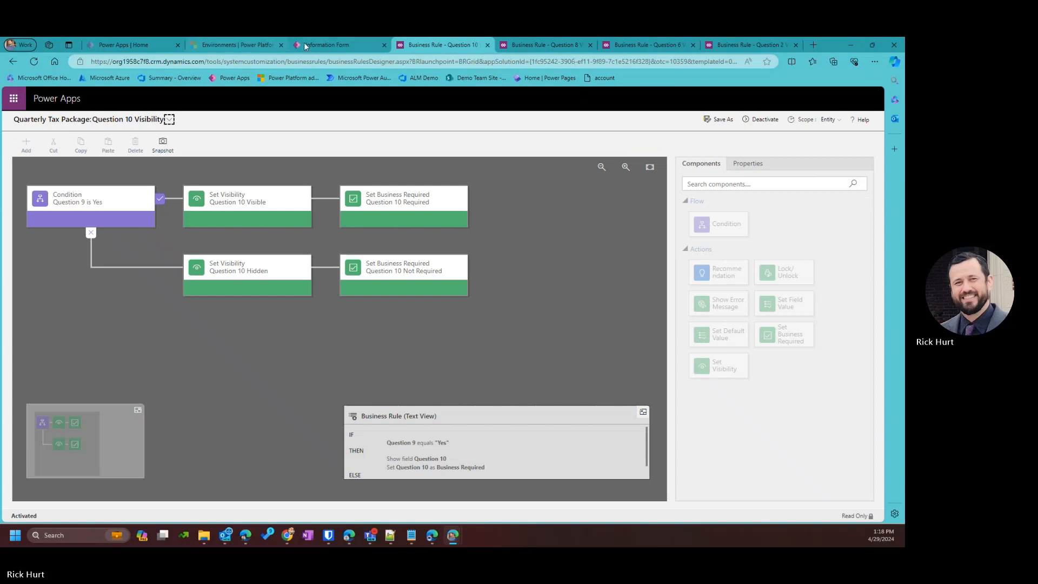
{"action": "left_click", "coordinate": [327, 44]}
{"action": "left_click", "coordinate": [490, 341]}
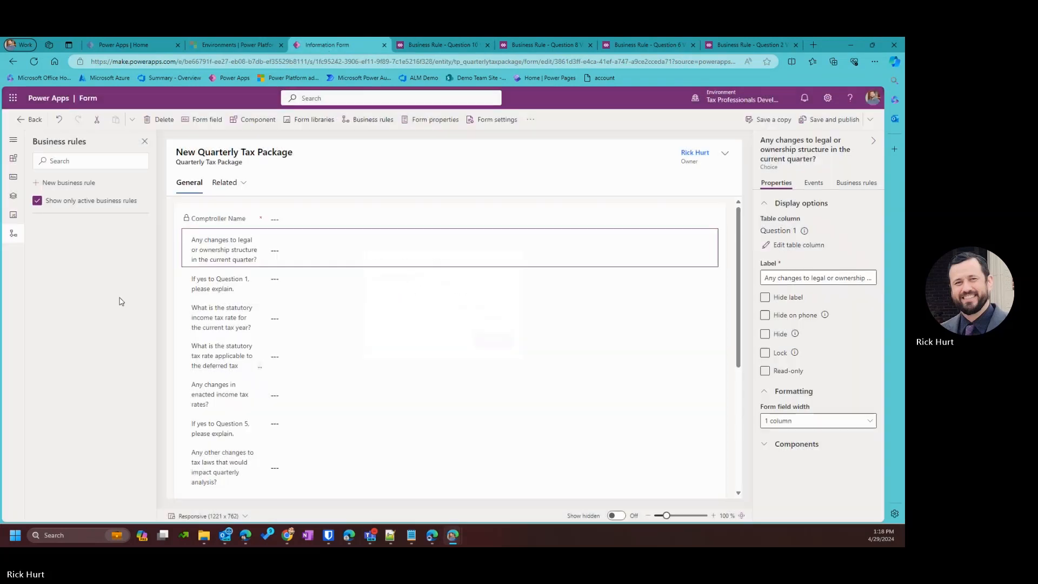
Create a new form business rule named Question 12 Visibility.
{"action": "left_click", "coordinate": [76, 189]}
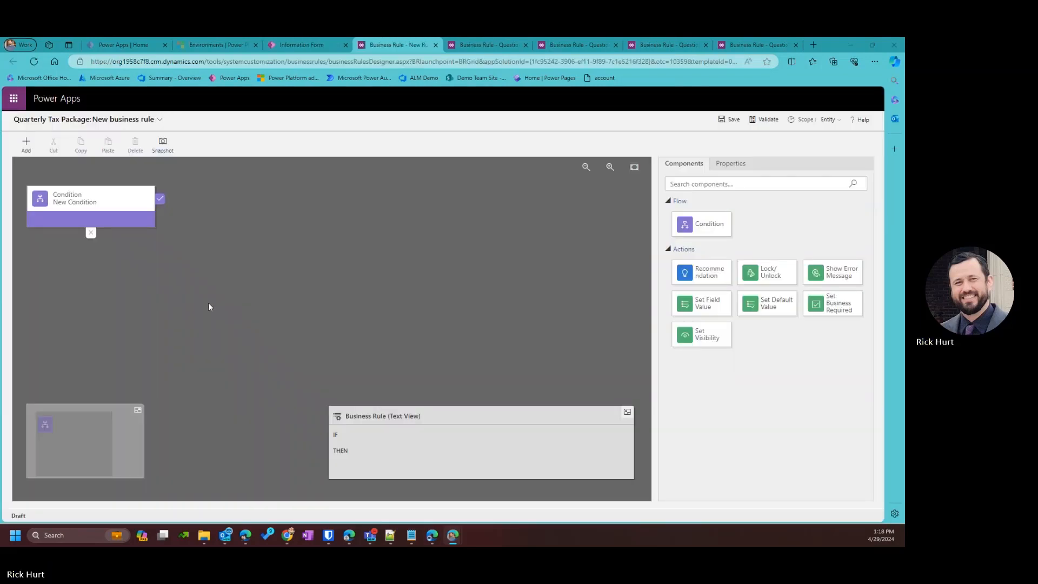
{"action": "left_click", "coordinate": [158, 120]}
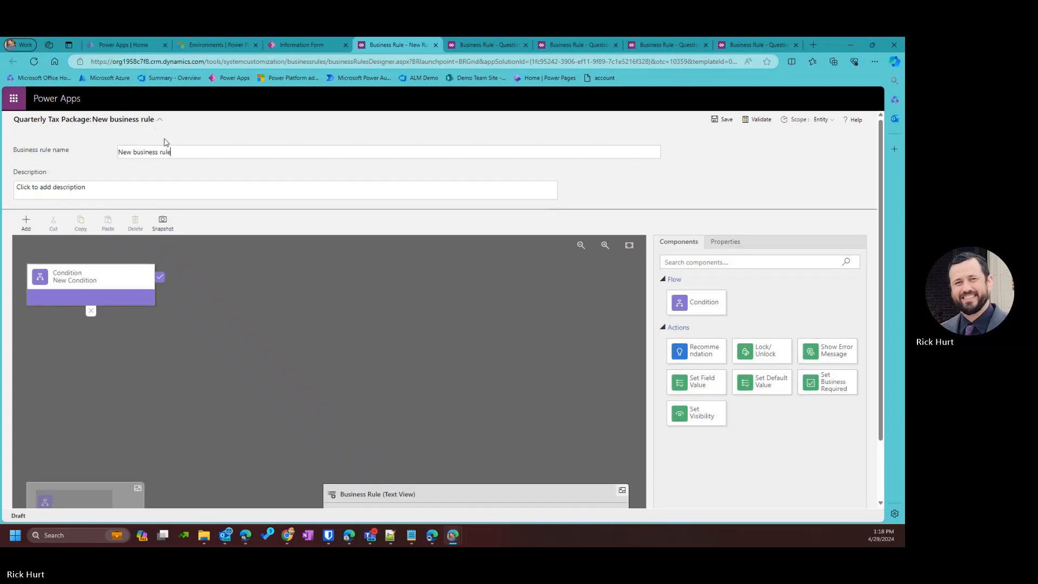
{"action": "left_click_drag", "start_coordinate": [172, 153], "coordinate": [17, 140]}
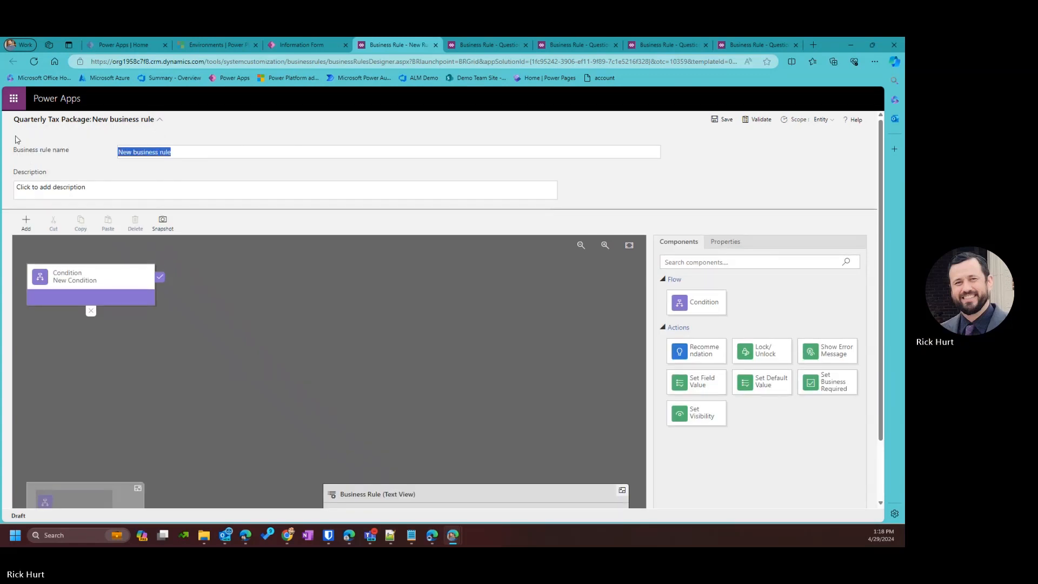
{"action": "type", "text": "Question 2 Visibility"}
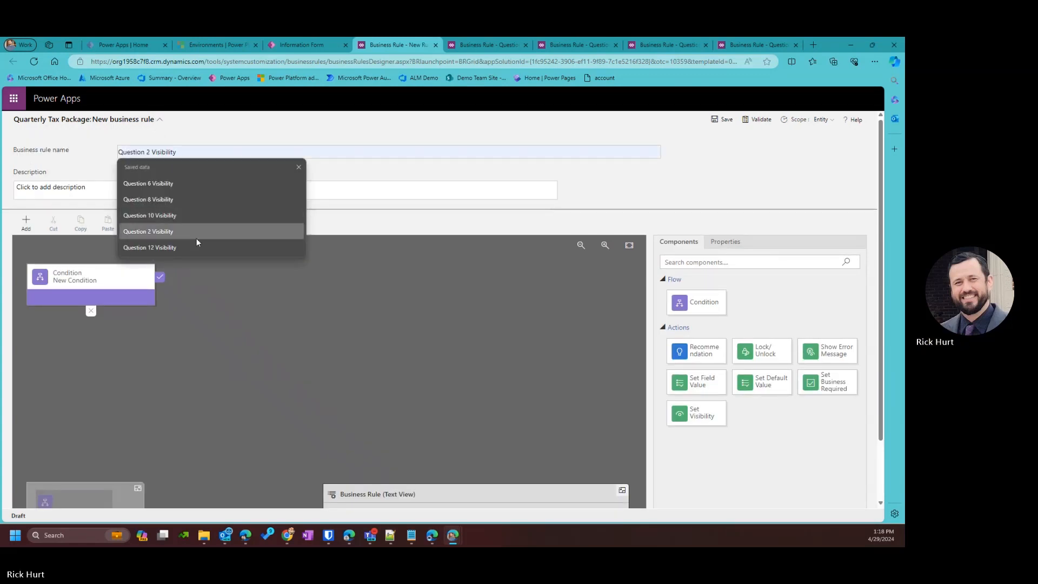
{"action": "left_click", "coordinate": [162, 247]}
Name the condition 'Question 11 is Yes' and make it test Question 11 equals Yes.
{"action": "left_click", "coordinate": [76, 279]}
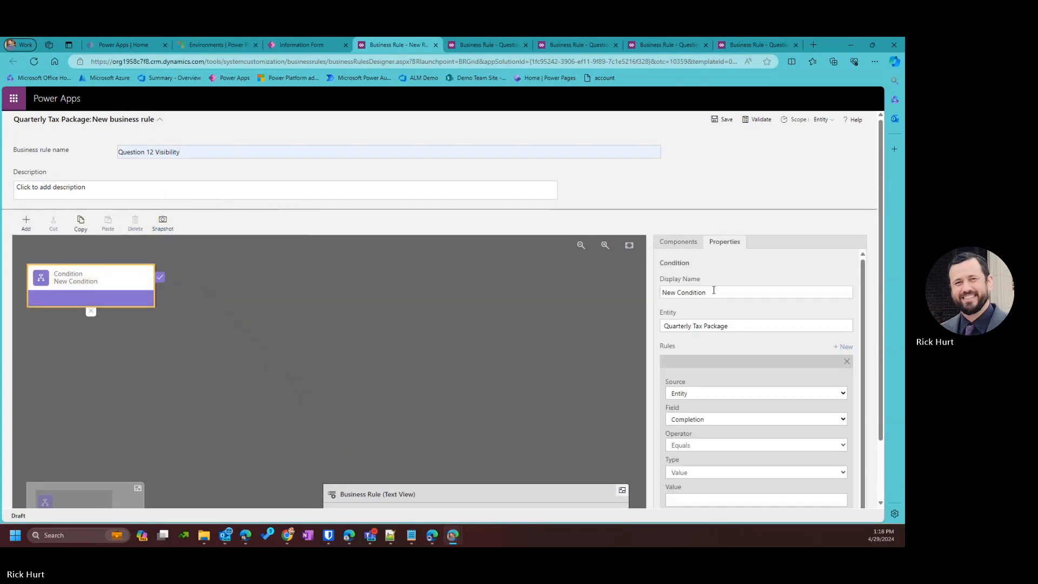
{"action": "left_click", "coordinate": [714, 290]}
{"action": "type", "text": "Qu"}
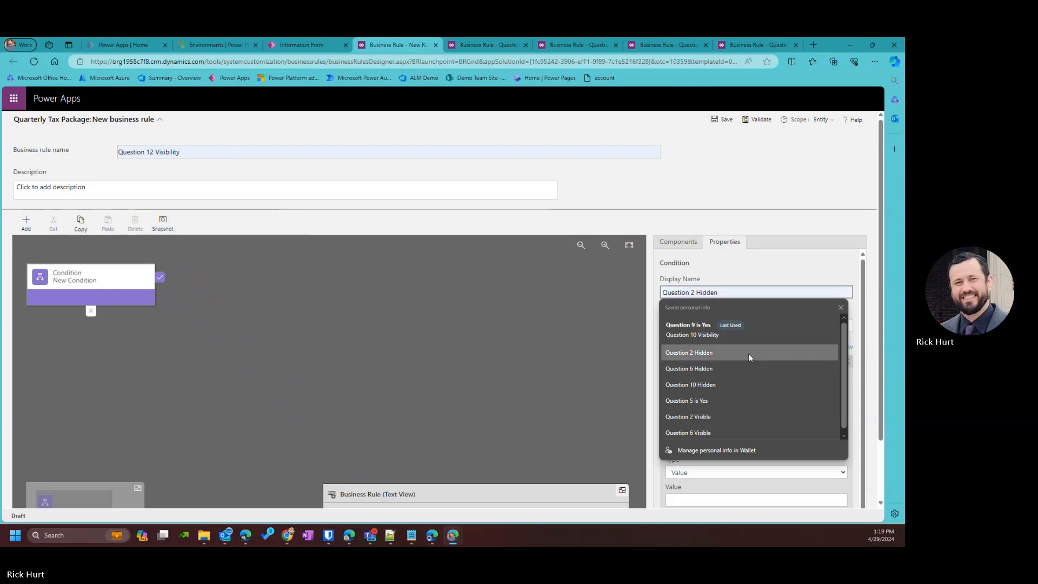
{"action": "type", "text": "est"}
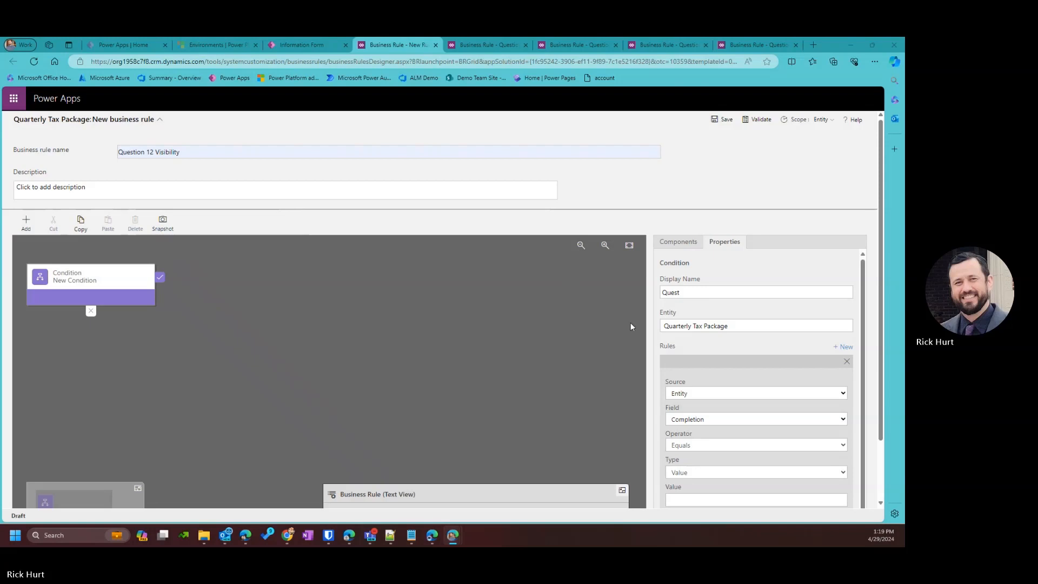
{"action": "left_click", "coordinate": [700, 293]}
{"action": "type", "text": "ion "}
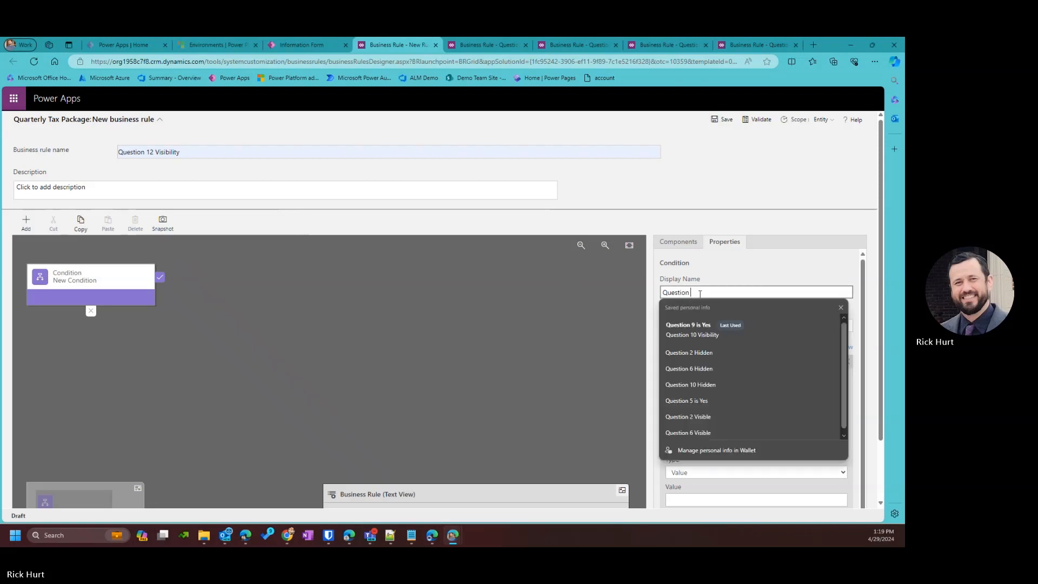
{"action": "type", "text": "11 is Yes"}
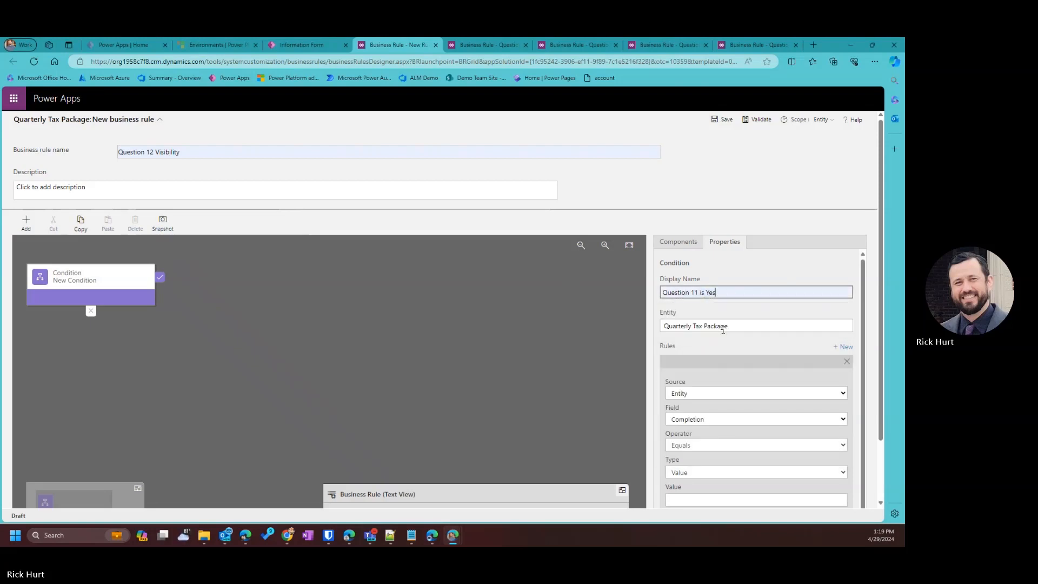
{"action": "scroll", "coordinate": [725, 375], "scroll_direction": "down", "scroll_amount": 1}
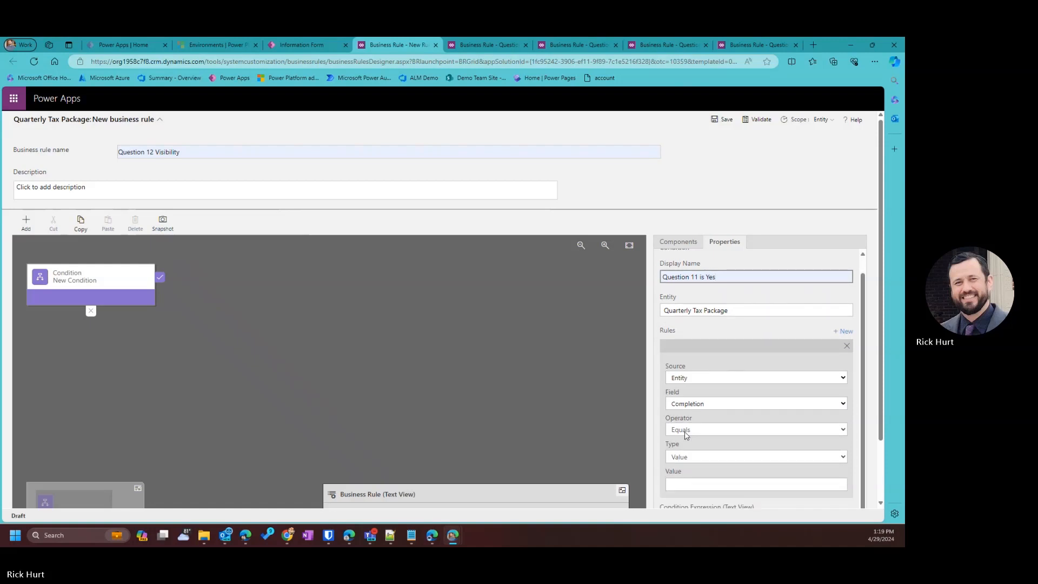
{"action": "left_click", "coordinate": [705, 404]}
{"action": "left_click", "coordinate": [704, 339]}
{"action": "scroll", "coordinate": [708, 380], "scroll_direction": "down", "scroll_amount": 1}
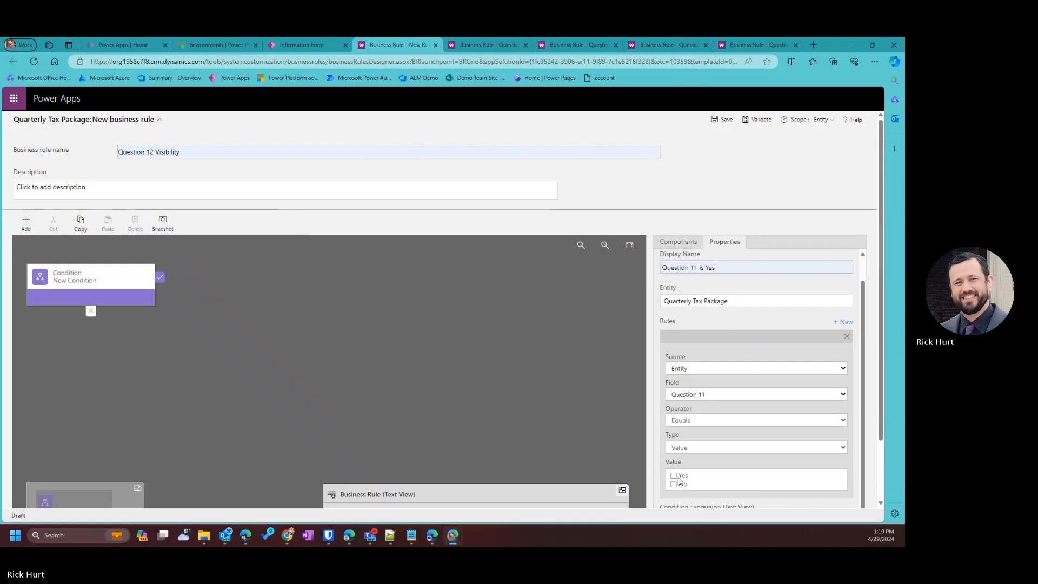
{"action": "left_click", "coordinate": [682, 477]}
{"action": "scroll", "coordinate": [714, 485], "scroll_direction": "down", "scroll_amount": 1}
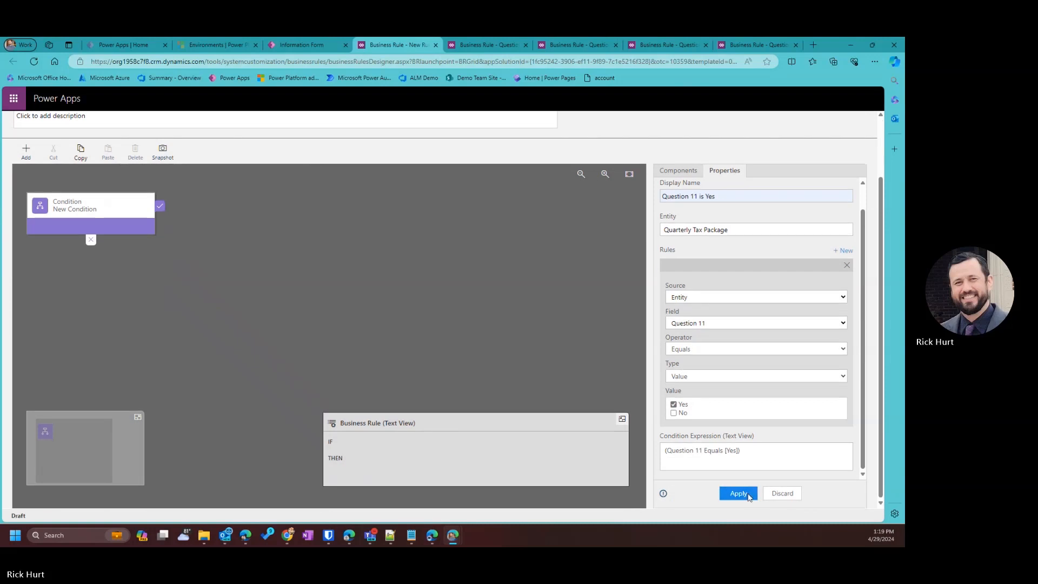
{"action": "left_click", "coordinate": [751, 496]}
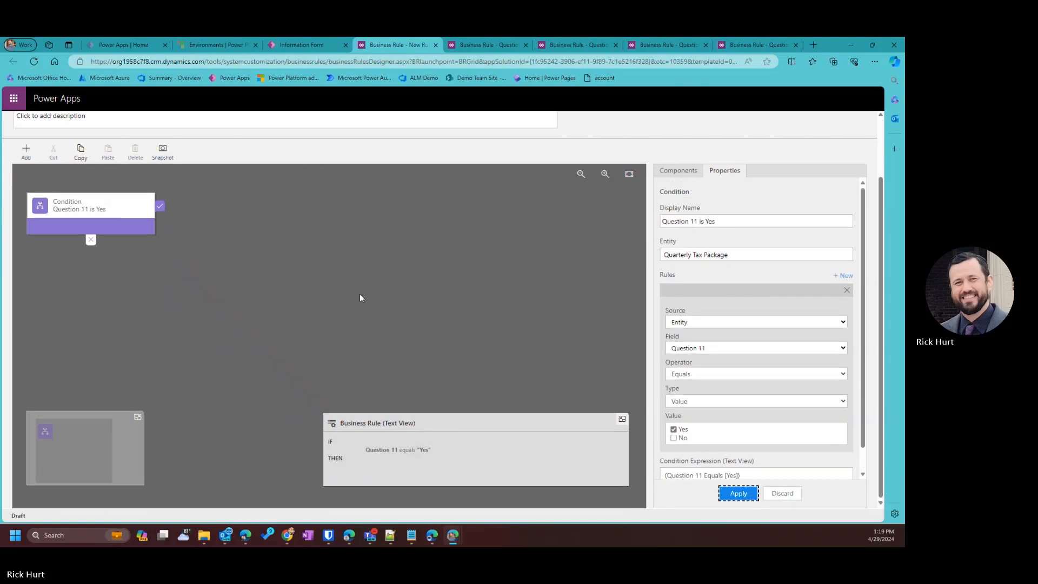
{"action": "left_click", "coordinate": [28, 157]}
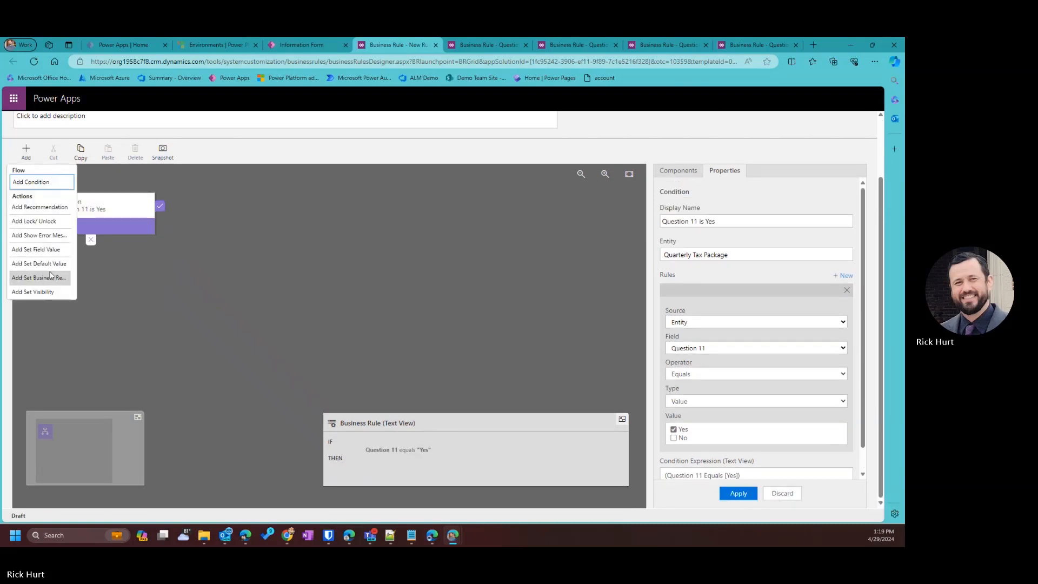
Add a Question 12 Visible action after the condition that shows Question 12.
{"action": "left_click", "coordinate": [38, 278]}
{"action": "left_click", "coordinate": [172, 277]}
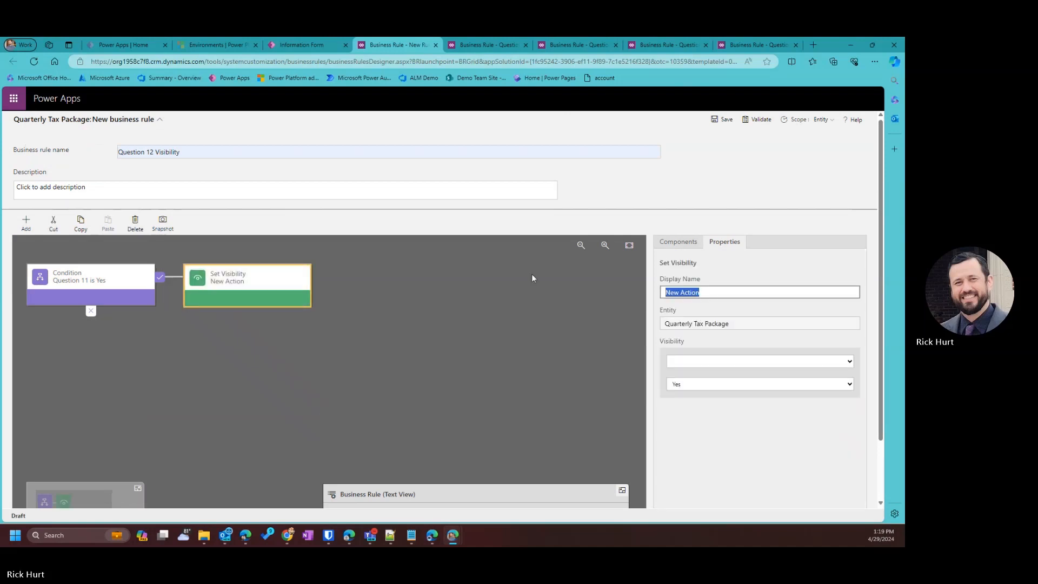
{"action": "type", "text": "Questio"}
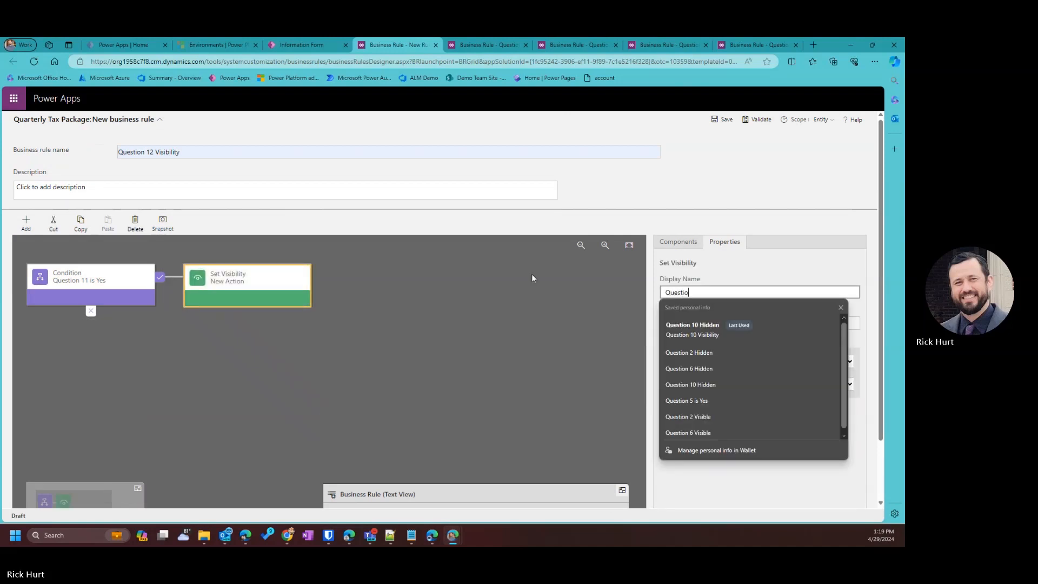
{"action": "type", "text": "n 12"}
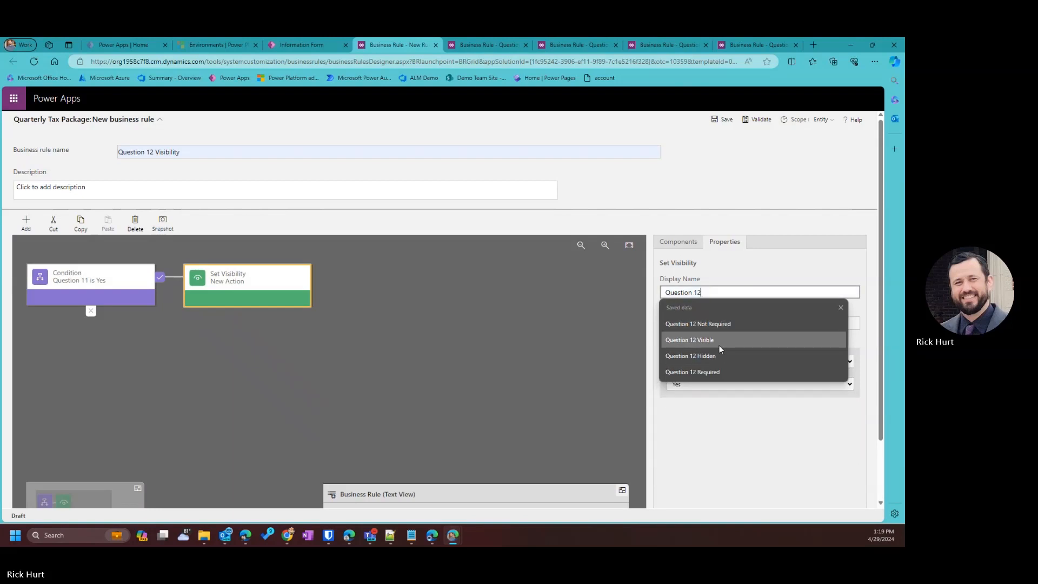
{"action": "left_click", "coordinate": [718, 345]}
{"action": "left_click", "coordinate": [714, 361]}
{"action": "scroll", "coordinate": [698, 276], "scroll_direction": "down", "scroll_amount": 2}
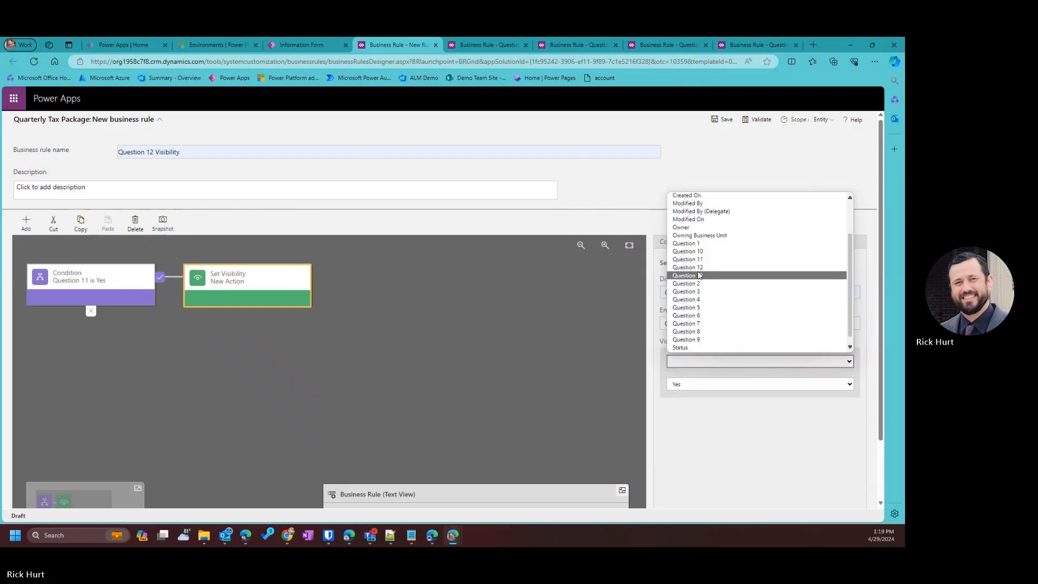
{"action": "left_click", "coordinate": [699, 275]}
{"action": "scroll", "coordinate": [690, 387], "scroll_direction": "down", "scroll_amount": 2}
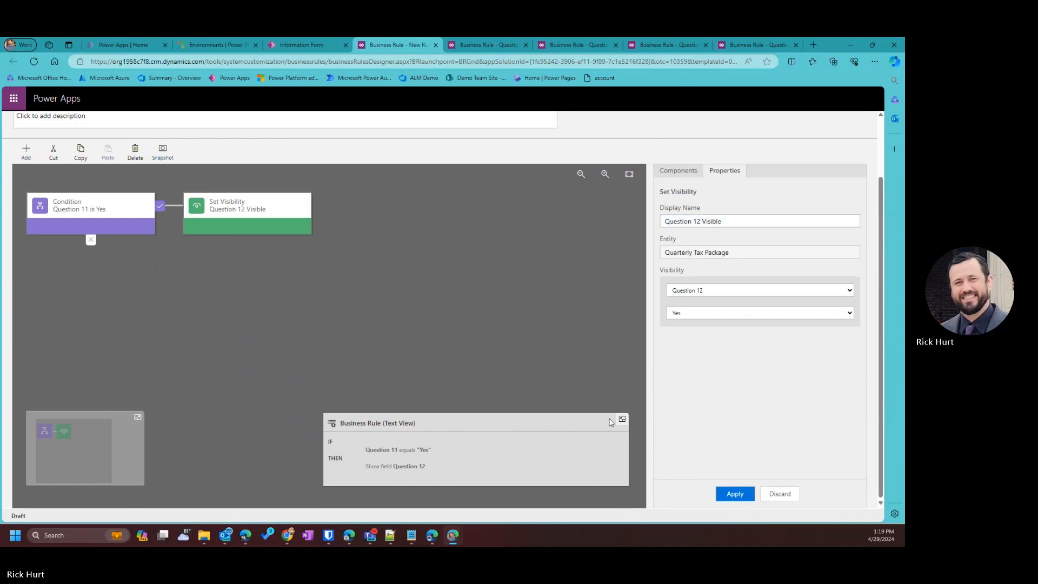
Add a Question 12 Required step after it, making Question 12 Business Required.
{"action": "left_click", "coordinate": [26, 151]}
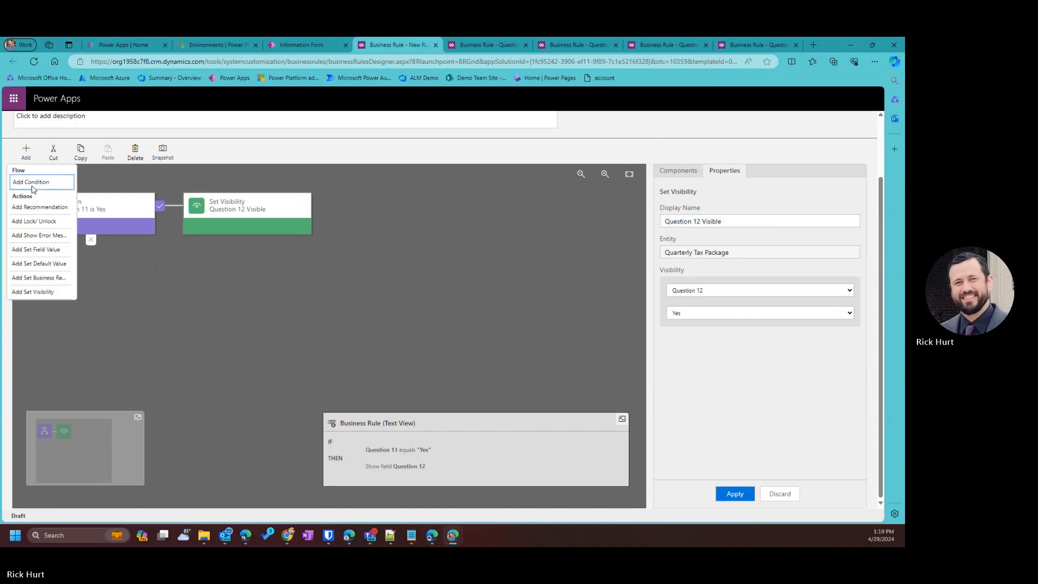
{"action": "left_click", "coordinate": [25, 149]}
{"action": "left_click", "coordinate": [51, 279]}
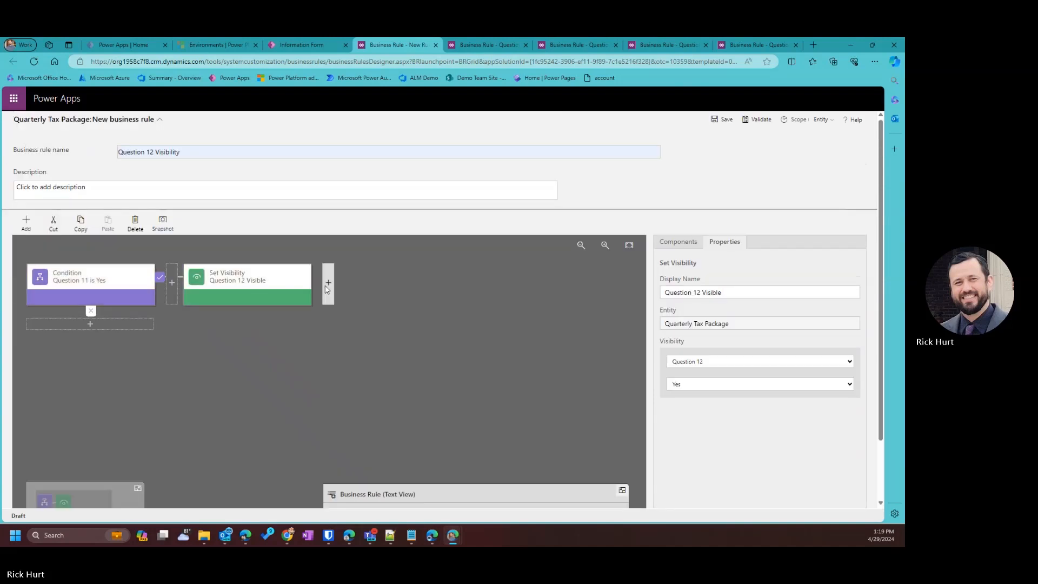
{"action": "left_click", "coordinate": [327, 286]}
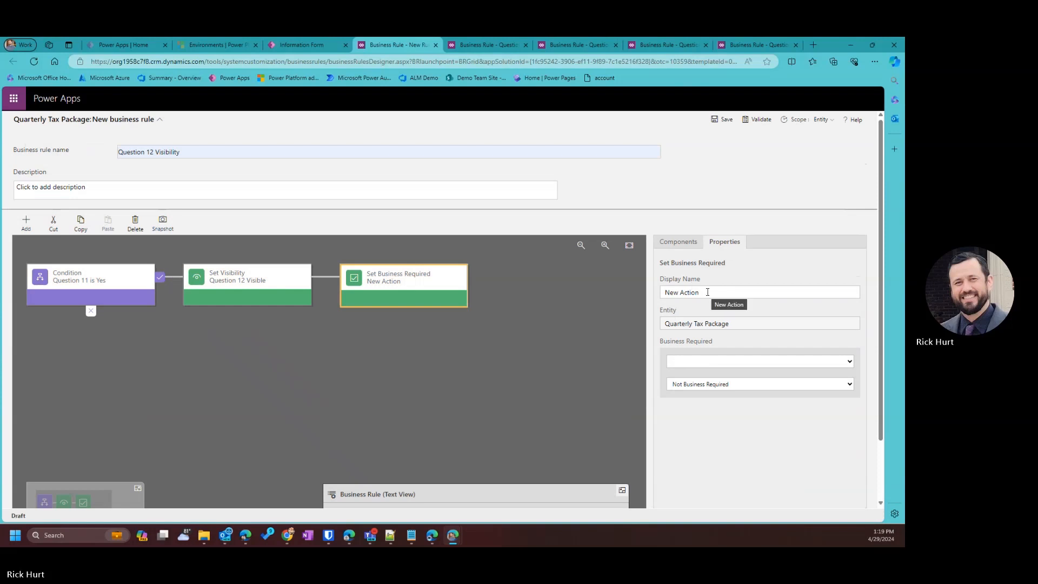
{"action": "left_click", "coordinate": [703, 292]}
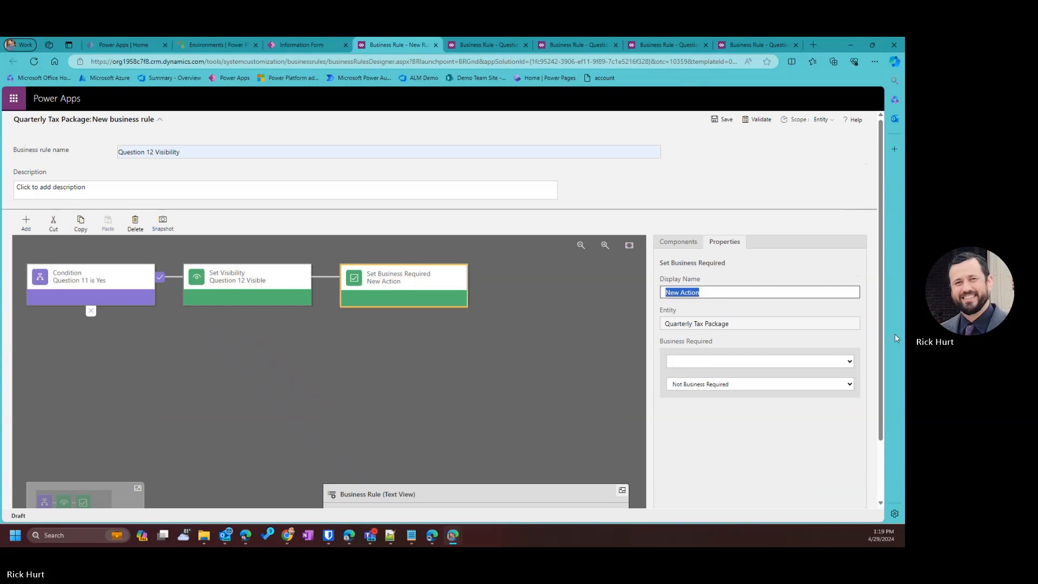
{"action": "type", "text": "Question 12 Required"}
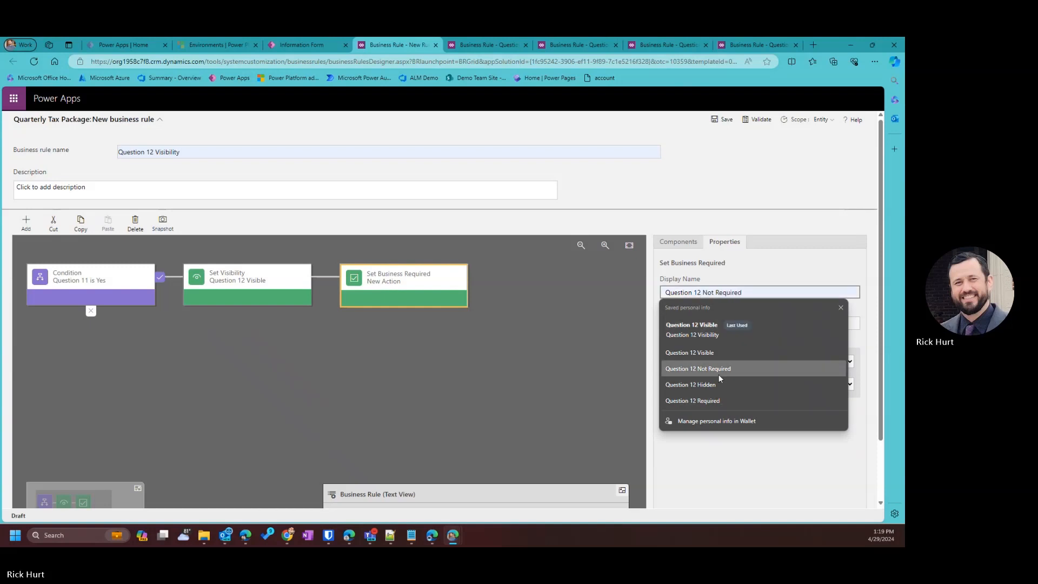
{"action": "left_click", "coordinate": [714, 400]}
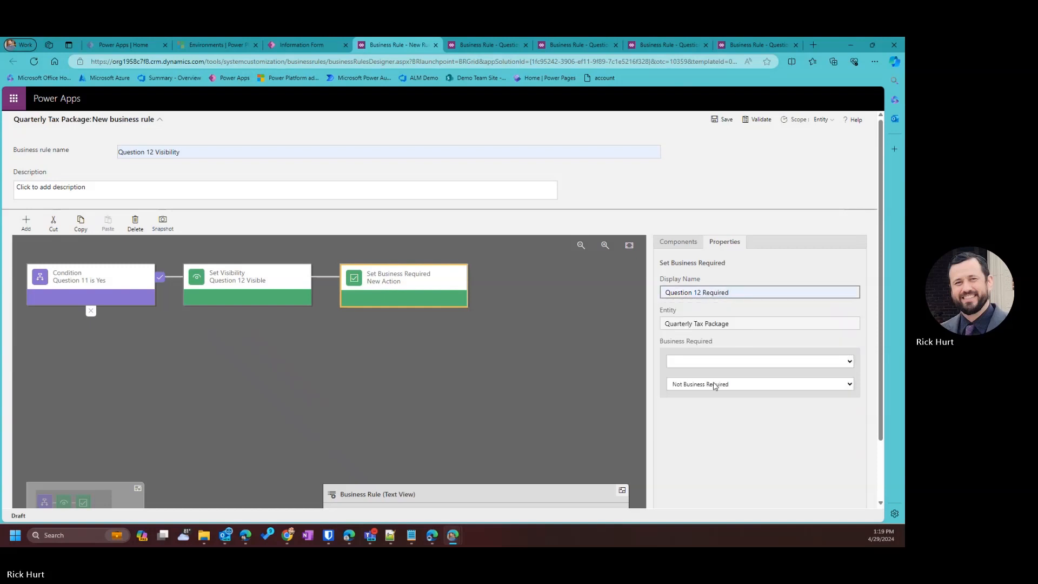
{"action": "left_click", "coordinate": [714, 362]}
{"action": "left_click", "coordinate": [687, 315]}
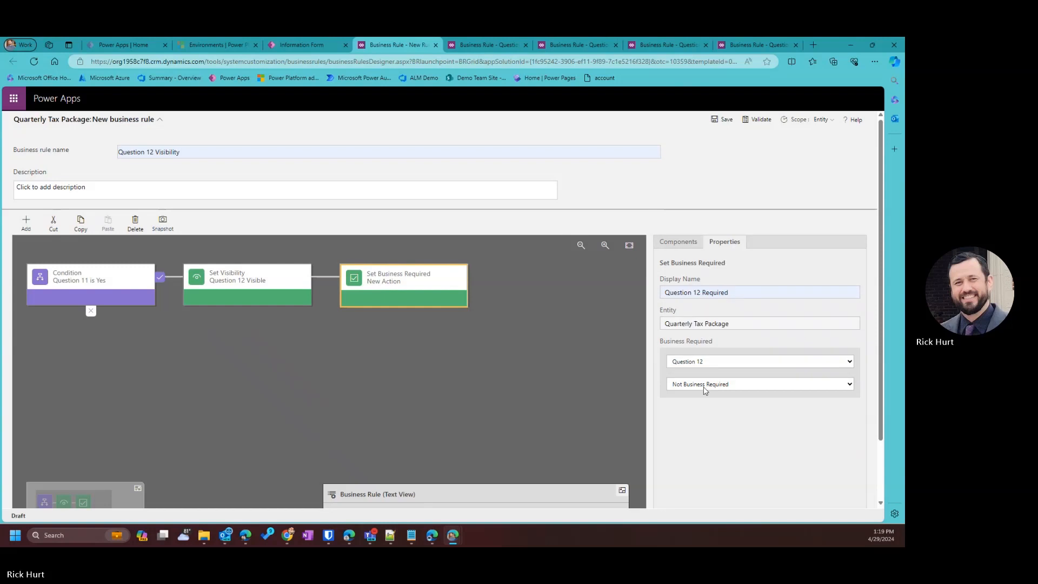
{"action": "left_click", "coordinate": [703, 386]}
{"action": "left_click", "coordinate": [702, 404]}
{"action": "scroll", "coordinate": [759, 359], "scroll_direction": "down", "scroll_amount": 2}
{"action": "left_click", "coordinate": [734, 493]}
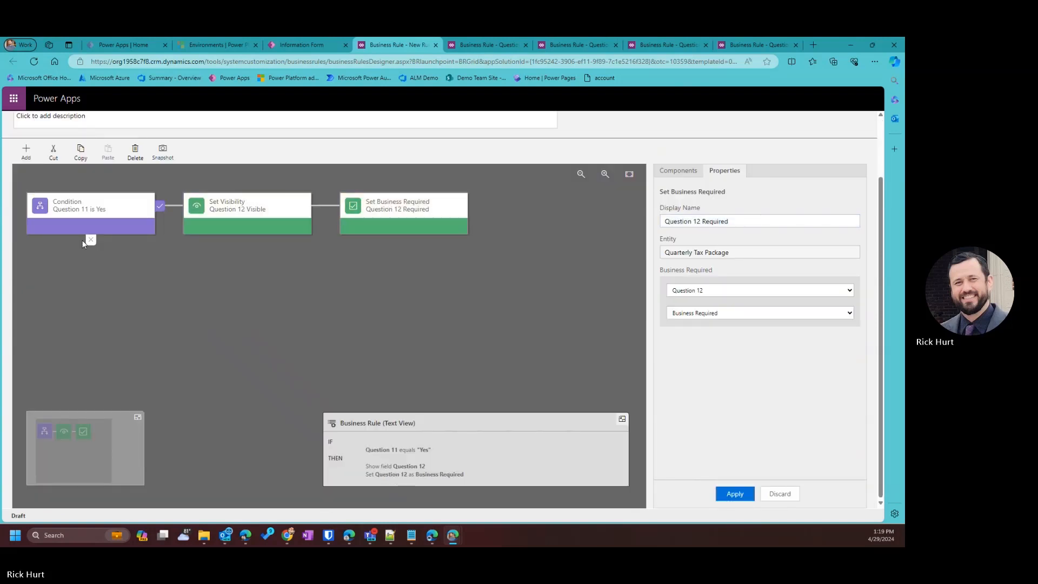
{"action": "left_click", "coordinate": [26, 150]}
{"action": "left_click", "coordinate": [40, 286]}
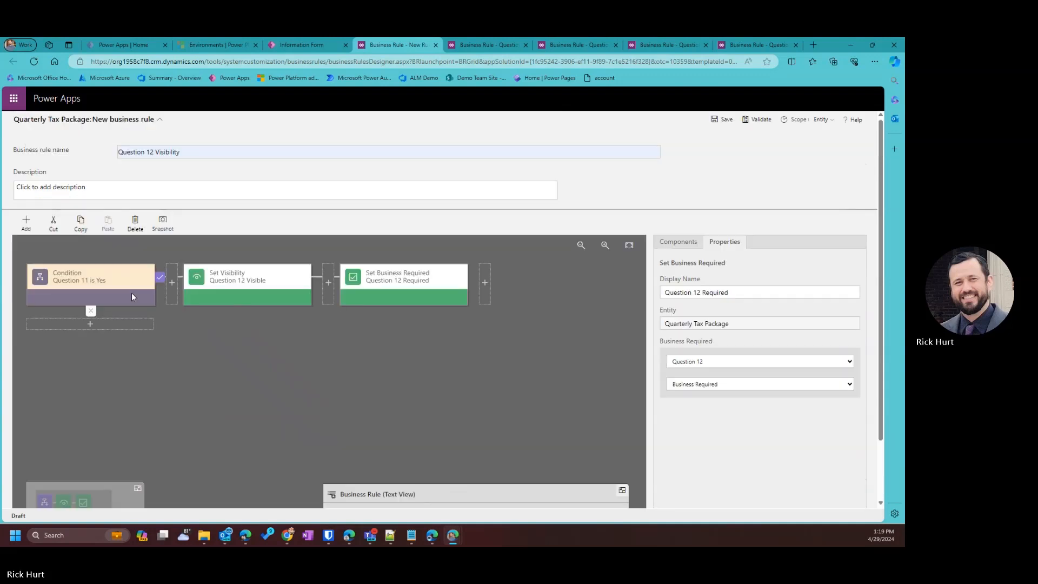
Add a Question 12 Hidden visibility step on the else branch, set to hide Question 12.
{"action": "left_click", "coordinate": [104, 328]}
{"action": "left_click", "coordinate": [716, 292]}
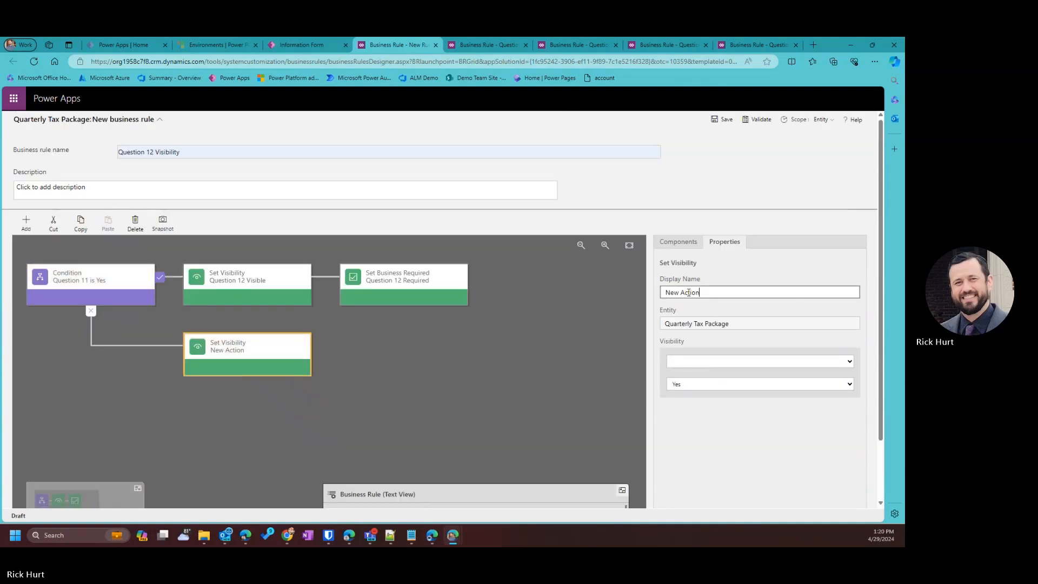
{"action": "key", "text": "ctrl+a"}
{"action": "type", "text": "Quest"}
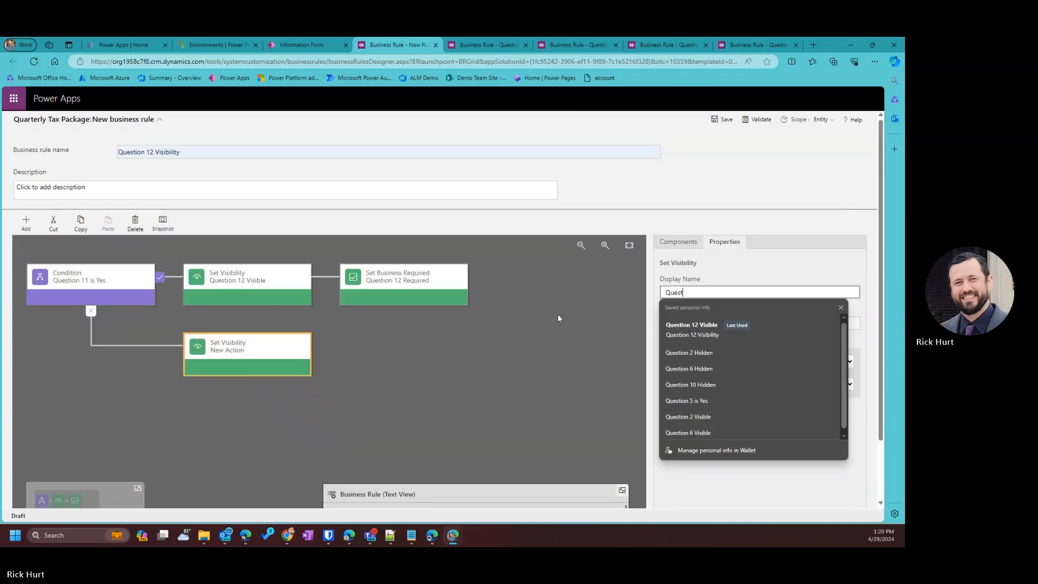
{"action": "left_click", "coordinate": [691, 335]}
{"action": "left_click_drag", "start_coordinate": [704, 292], "coordinate": [746, 300]}
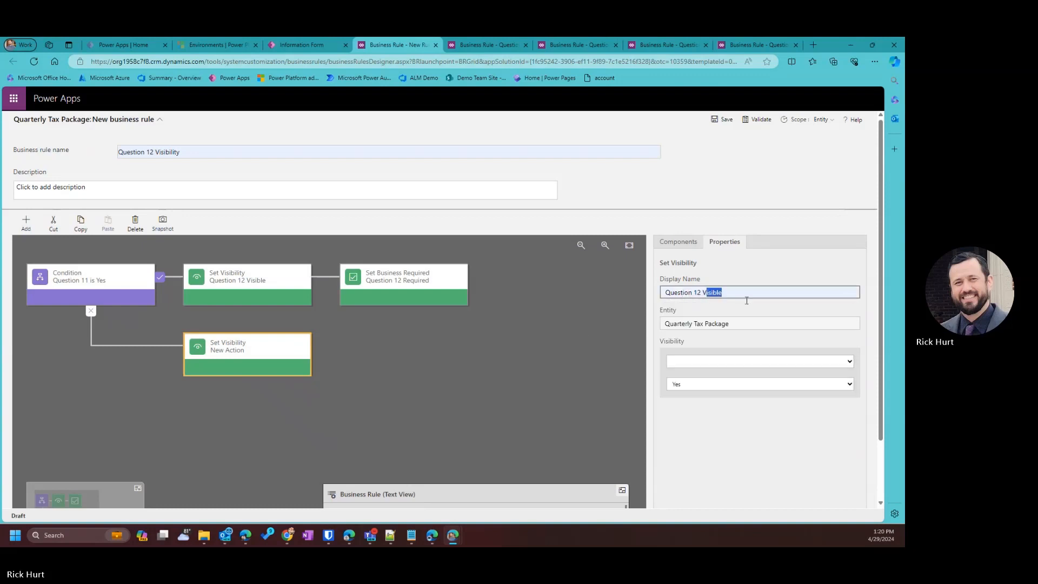
{"action": "key", "text": "BackSpace"}
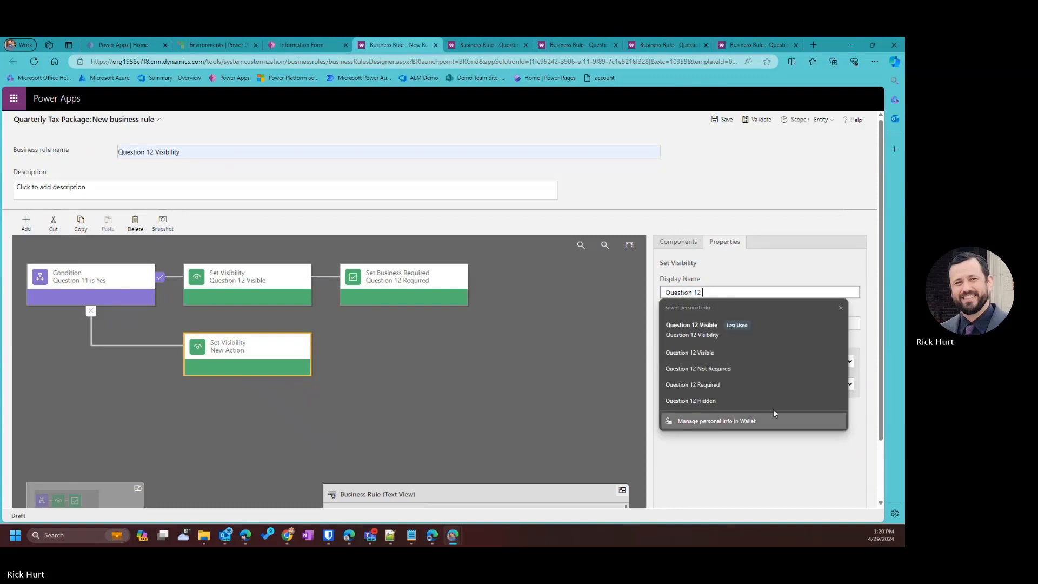
{"action": "left_click", "coordinate": [734, 400]}
{"action": "left_click", "coordinate": [686, 361]}
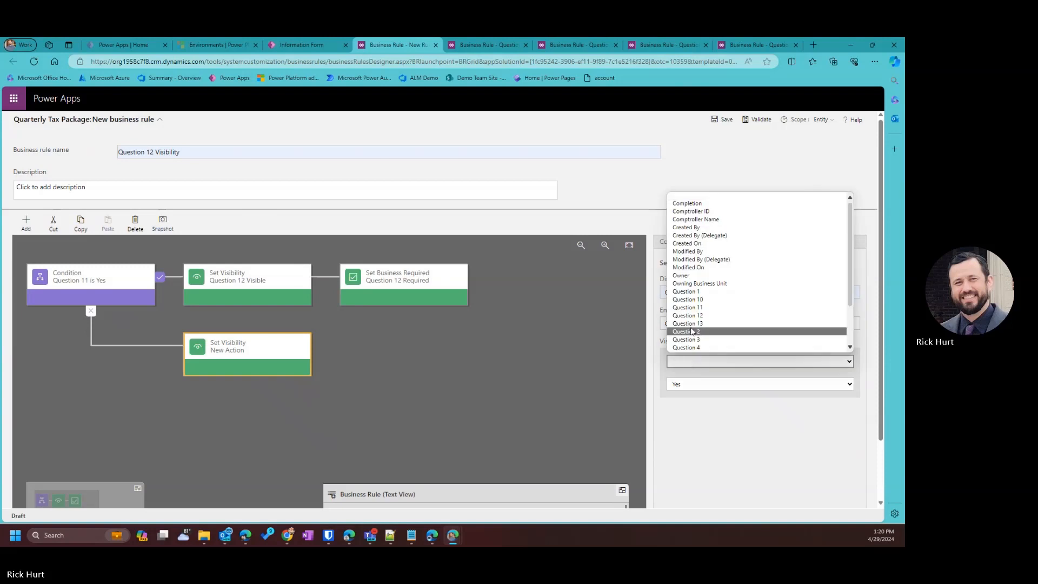
{"action": "left_click", "coordinate": [694, 313]}
{"action": "left_click", "coordinate": [698, 382]}
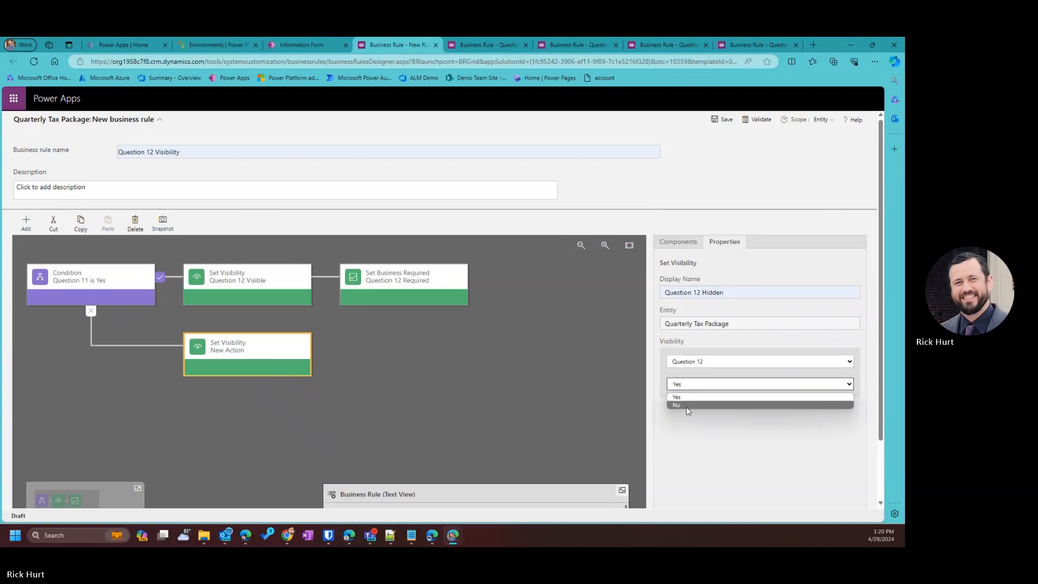
{"action": "left_click", "coordinate": [698, 402]}
{"action": "left_click", "coordinate": [733, 493]}
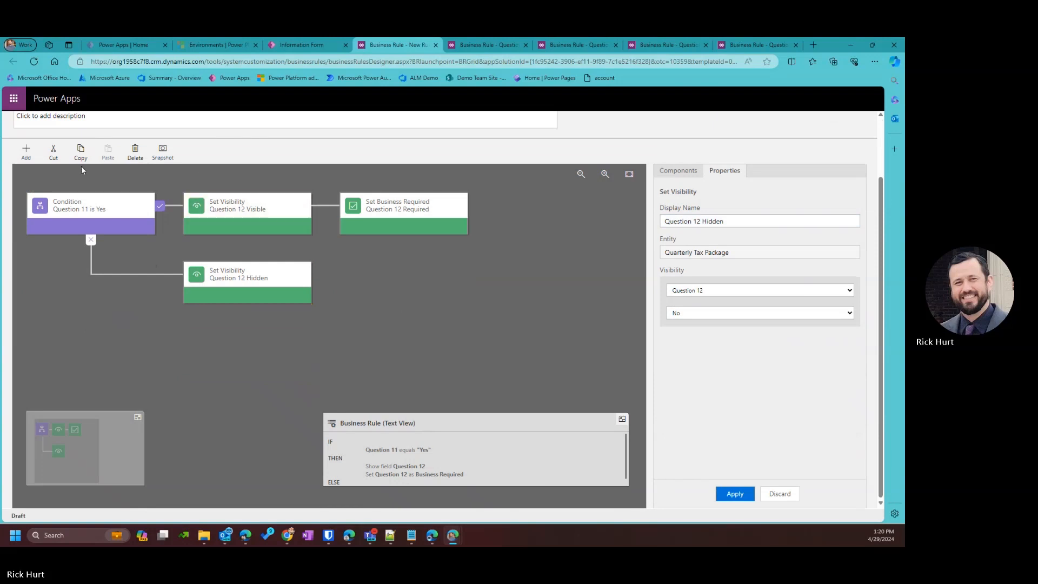
{"action": "left_click", "coordinate": [26, 152]}
Add Question 12 Not Required after Question 12 Hidden, leaving Question 12 Not Business Required.
{"action": "left_click", "coordinate": [26, 154]}
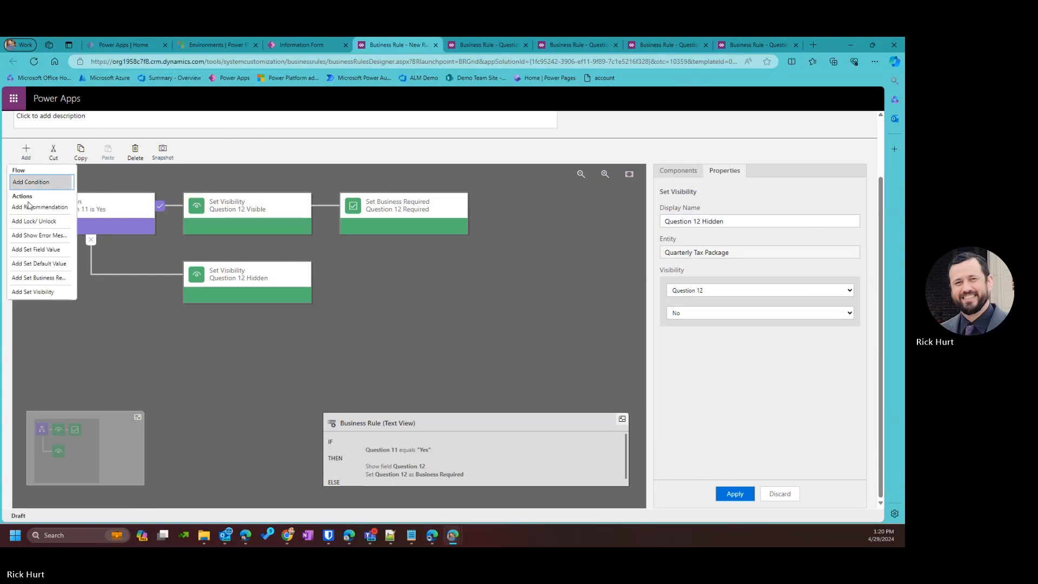
{"action": "left_click", "coordinate": [50, 279]}
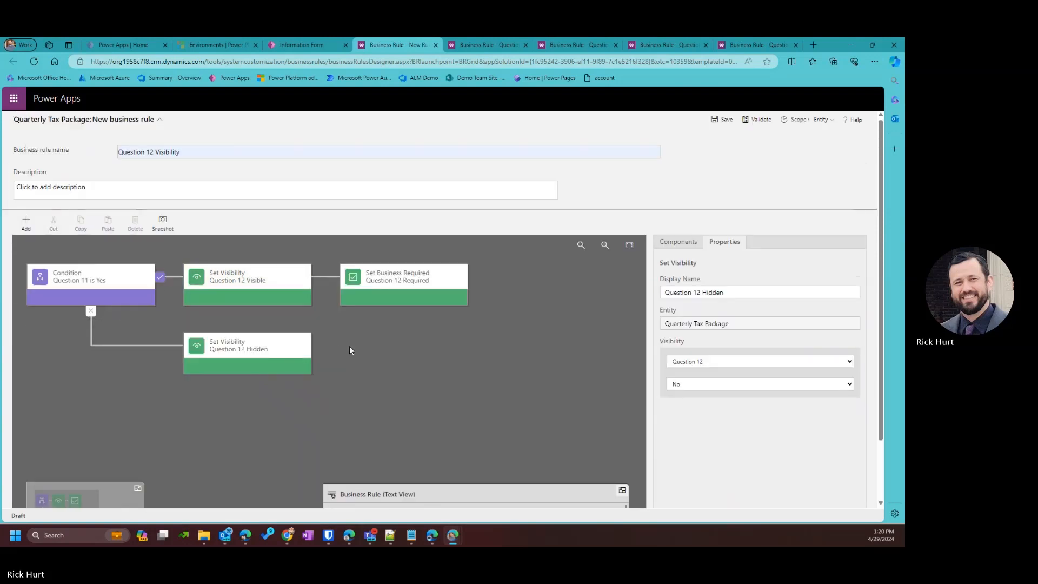
{"action": "left_click", "coordinate": [310, 353]}
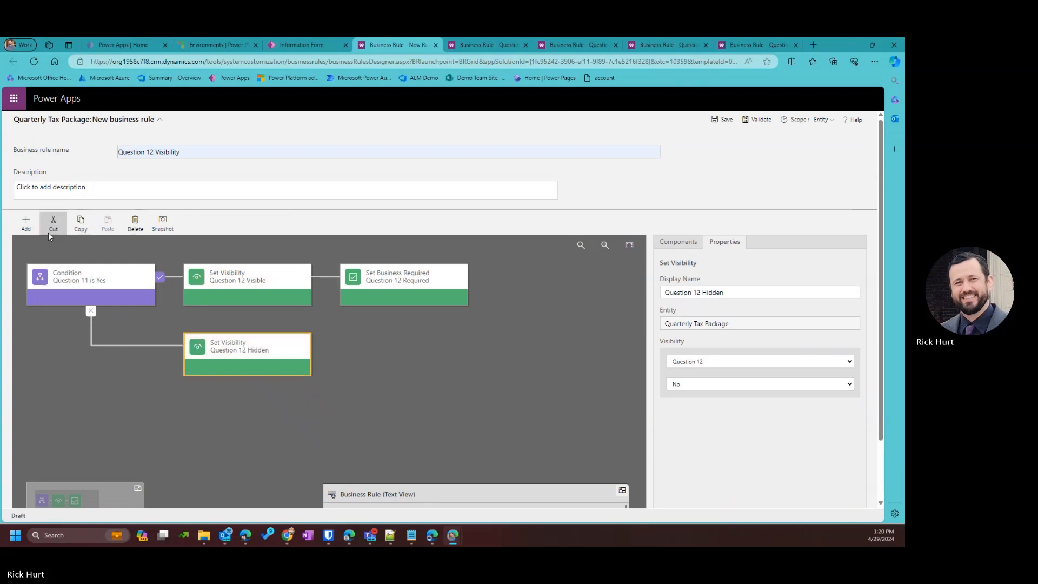
{"action": "left_click", "coordinate": [26, 221]}
{"action": "left_click", "coordinate": [62, 353]}
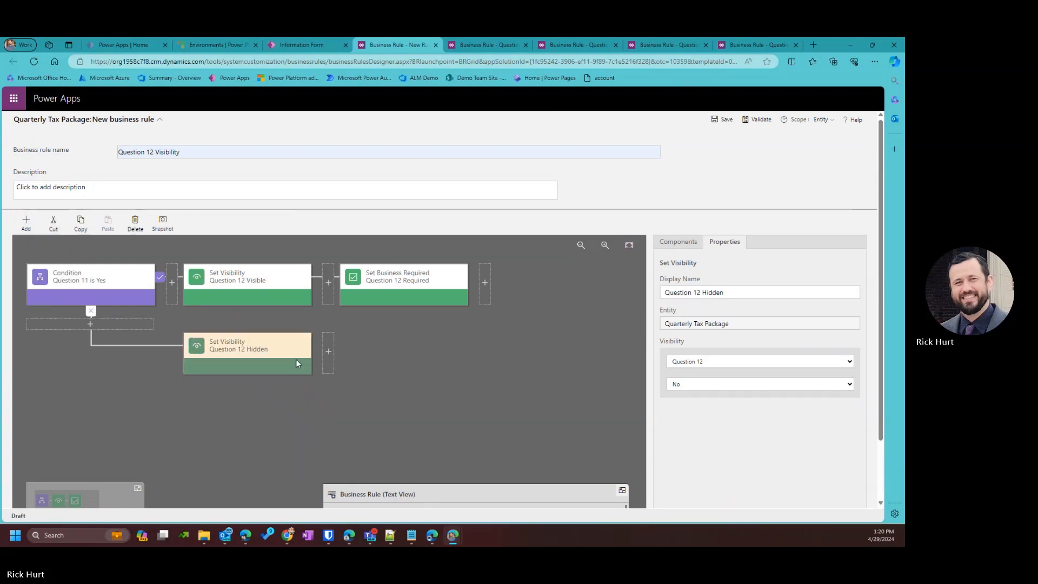
{"action": "left_click", "coordinate": [326, 359]}
{"action": "left_click", "coordinate": [741, 293]}
{"action": "key", "text": "ctrl+a"}
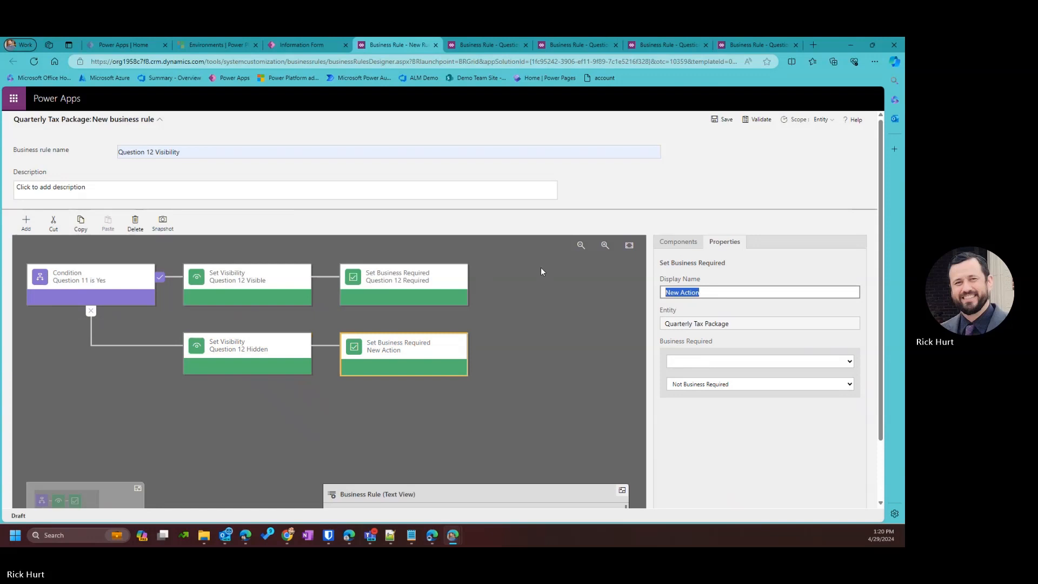
{"action": "type", "text": "Question 12 Not Required"}
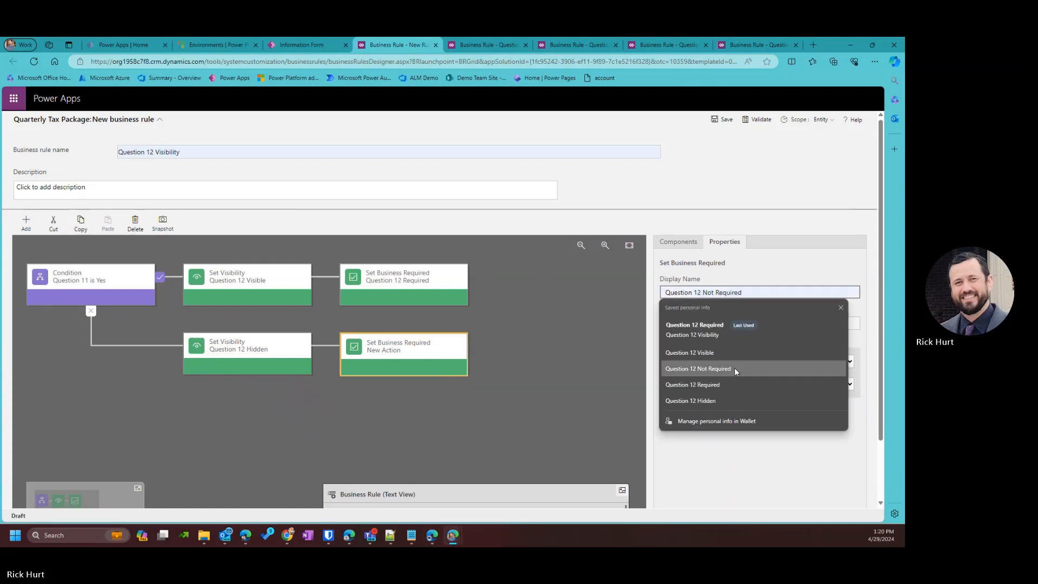
{"action": "left_click", "coordinate": [734, 368]}
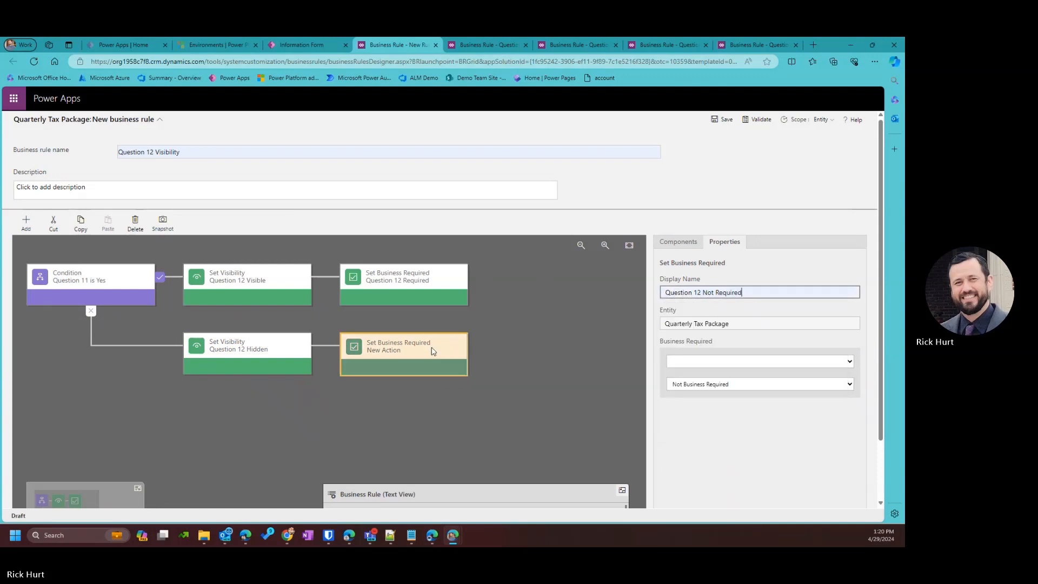
{"action": "left_click", "coordinate": [682, 361]}
{"action": "left_click", "coordinate": [687, 315]}
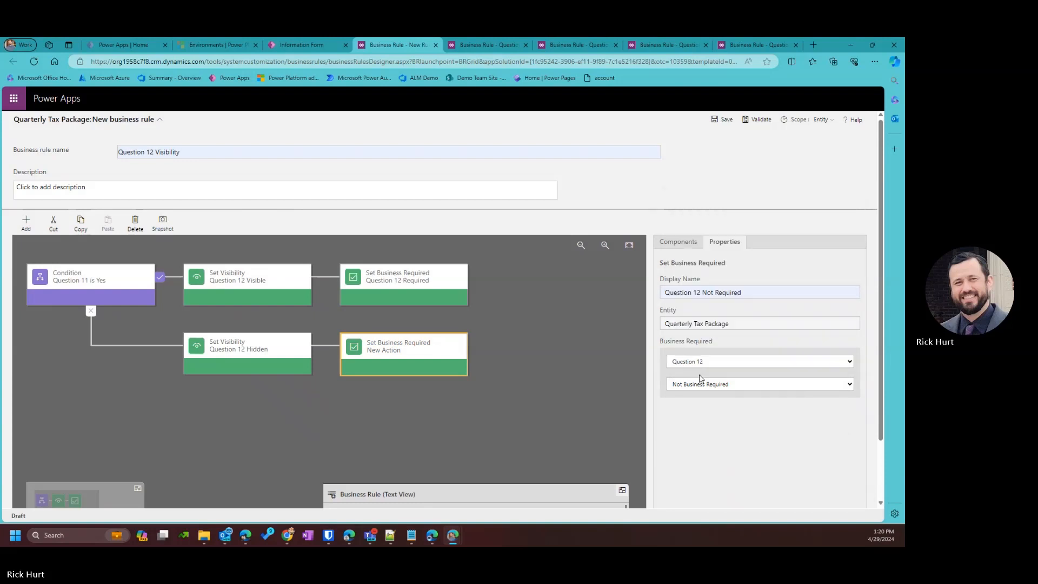
{"action": "scroll", "coordinate": [702, 379], "scroll_direction": "down", "scroll_amount": 2}
{"action": "left_click", "coordinate": [734, 494]}
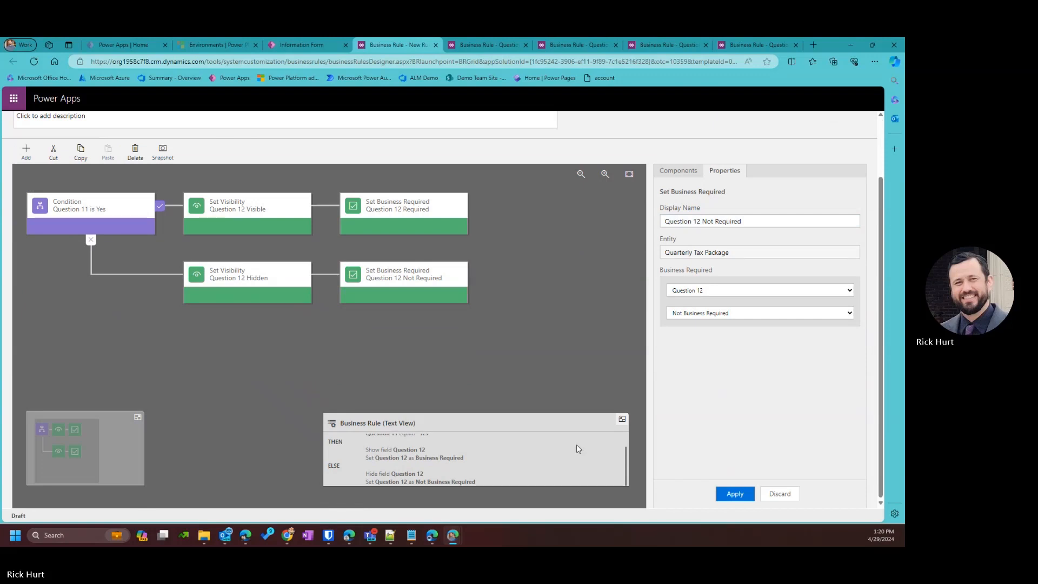
{"action": "scroll", "coordinate": [577, 446], "scroll_direction": "up", "scroll_amount": 3}
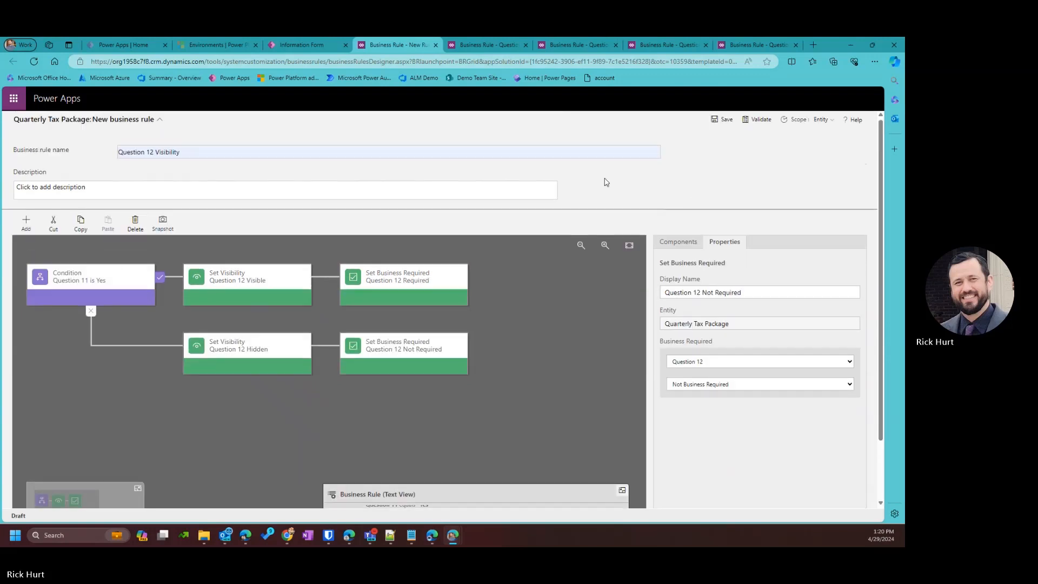
Save and activate Question 12 Visibility, then return to the Quarterly Tax Package form.
{"action": "left_click", "coordinate": [724, 120]}
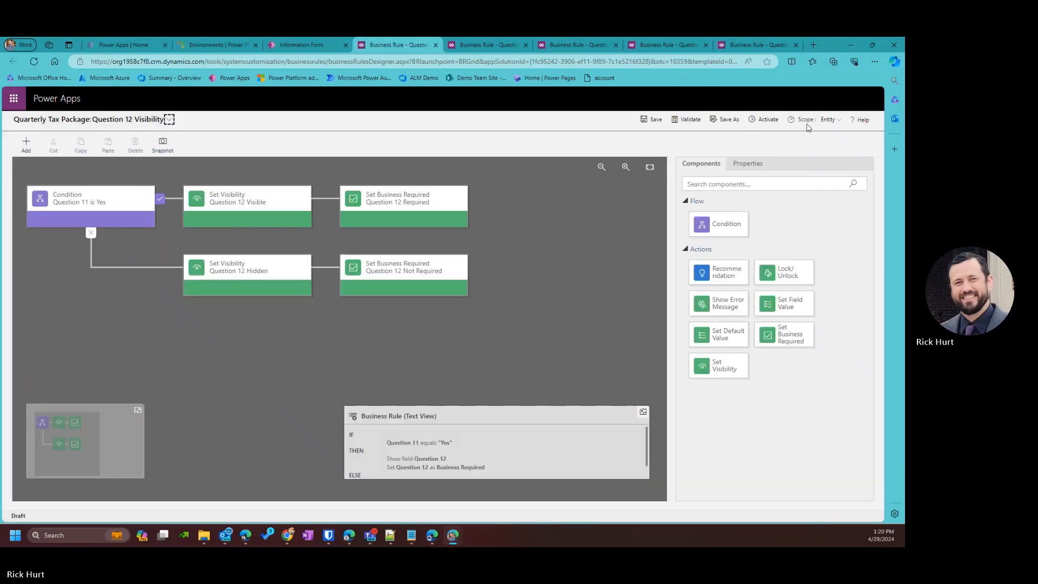
{"action": "left_click", "coordinate": [766, 119]}
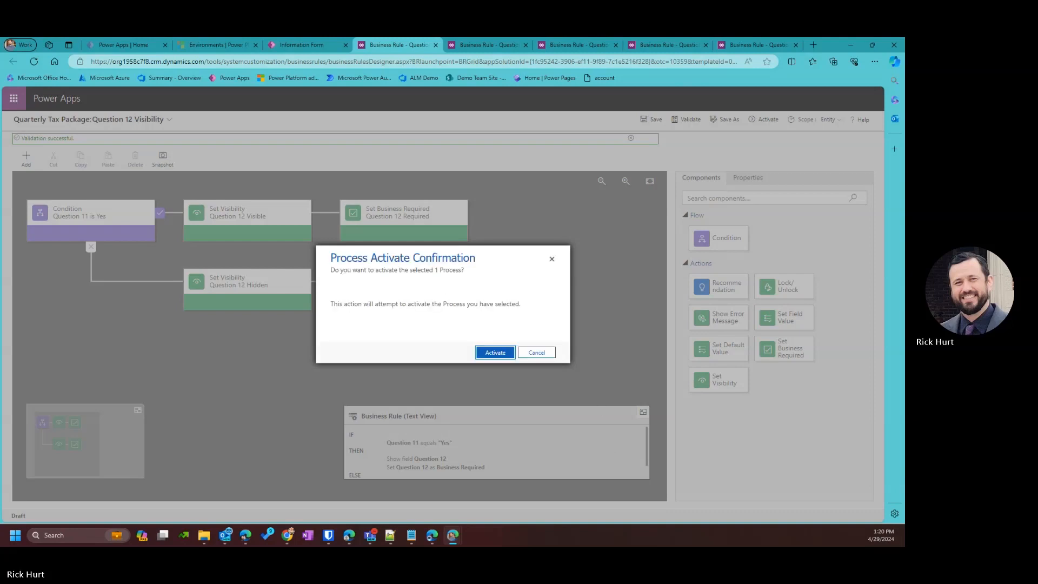
{"action": "left_click", "coordinate": [504, 353]}
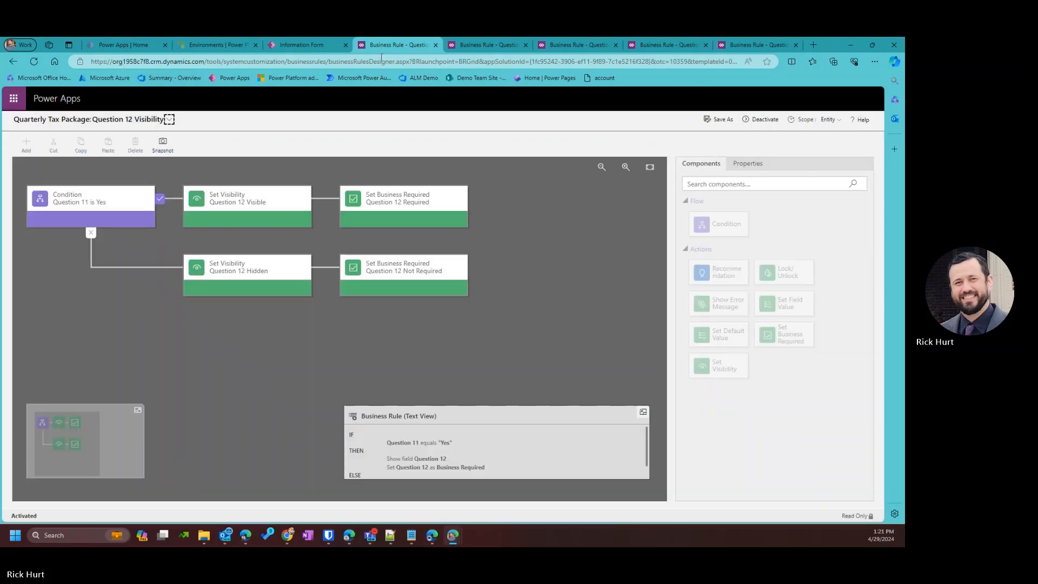
{"action": "left_click", "coordinate": [314, 47]}
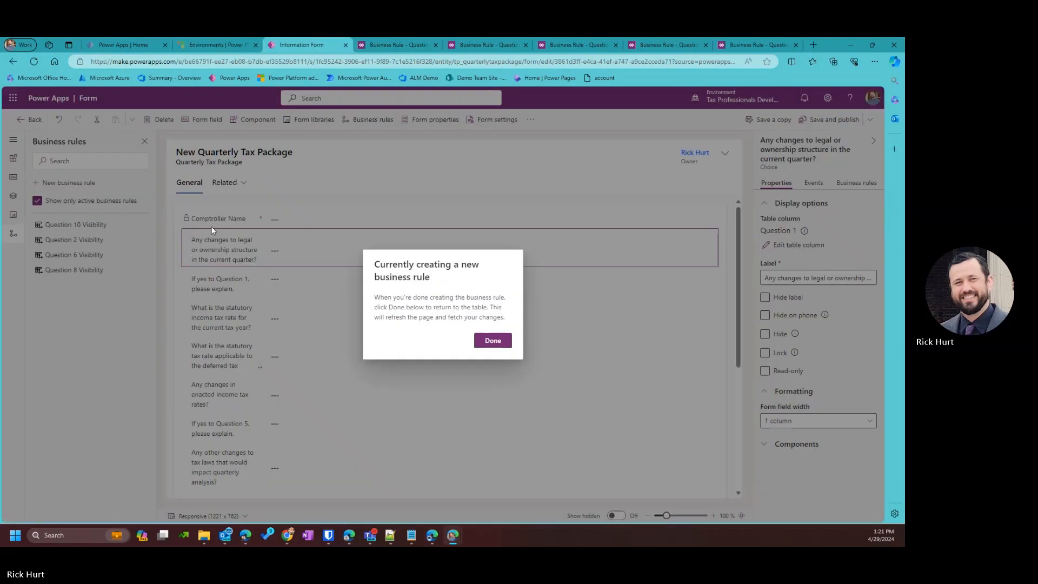
Start another Quarterly Tax Package business rule, select its default condition, and bring up the Notepad++ notes.
{"action": "left_click", "coordinate": [493, 340]}
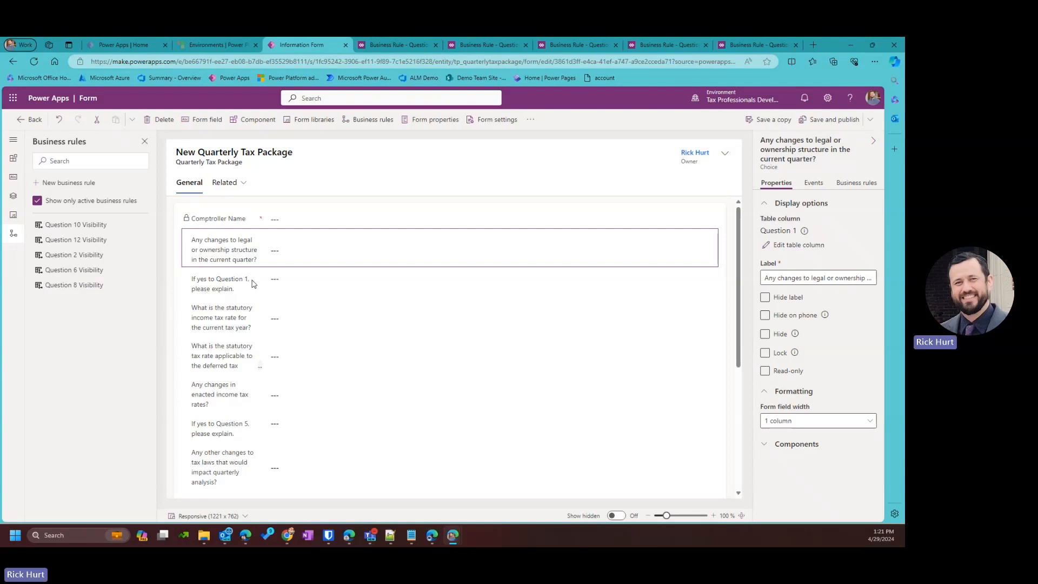
{"action": "scroll", "coordinate": [322, 348], "scroll_direction": "down", "scroll_amount": 3}
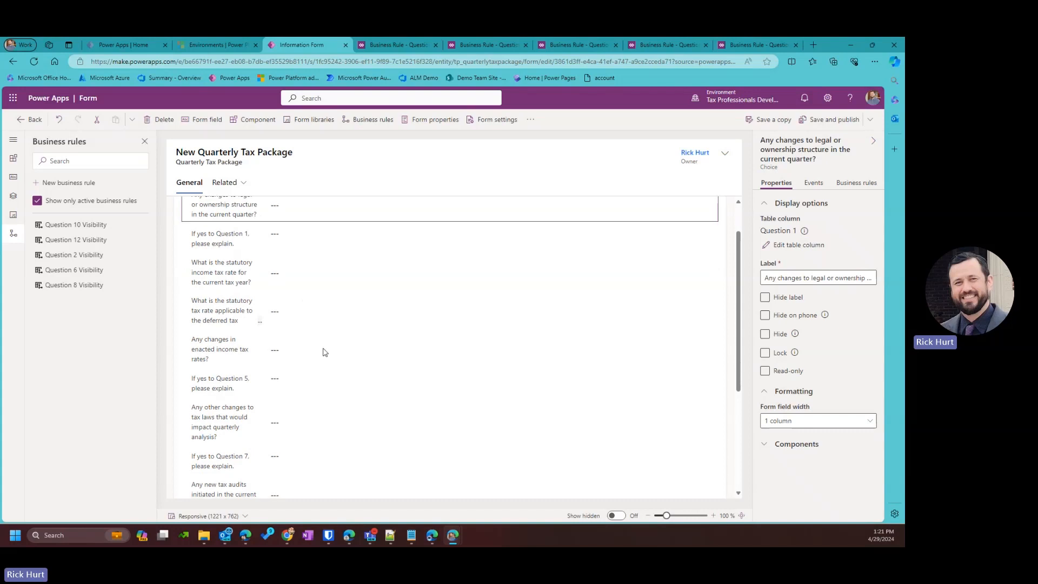
{"action": "scroll", "coordinate": [261, 325], "scroll_direction": "up", "scroll_amount": 3}
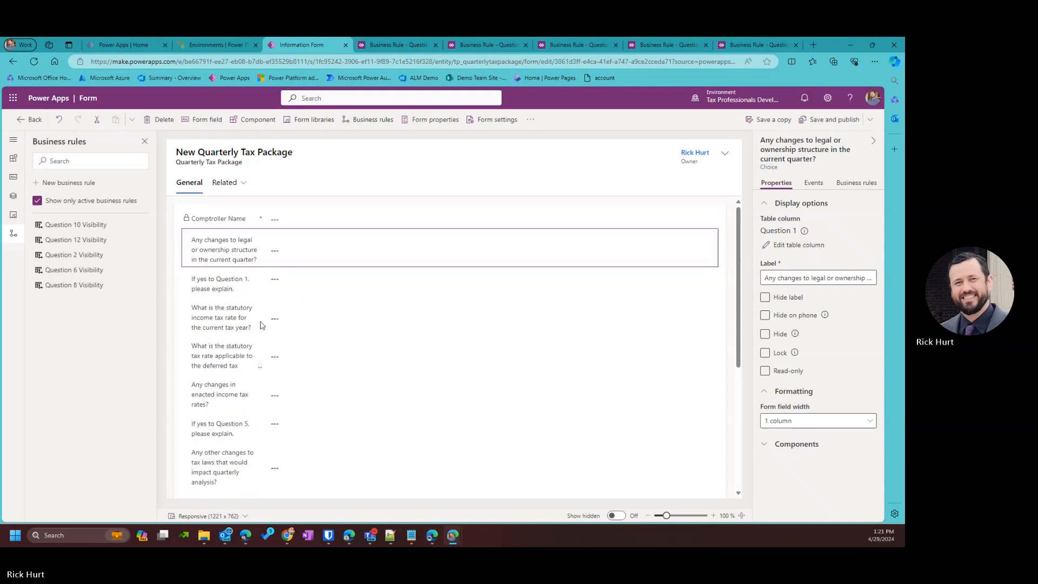
{"action": "left_click", "coordinate": [85, 184]}
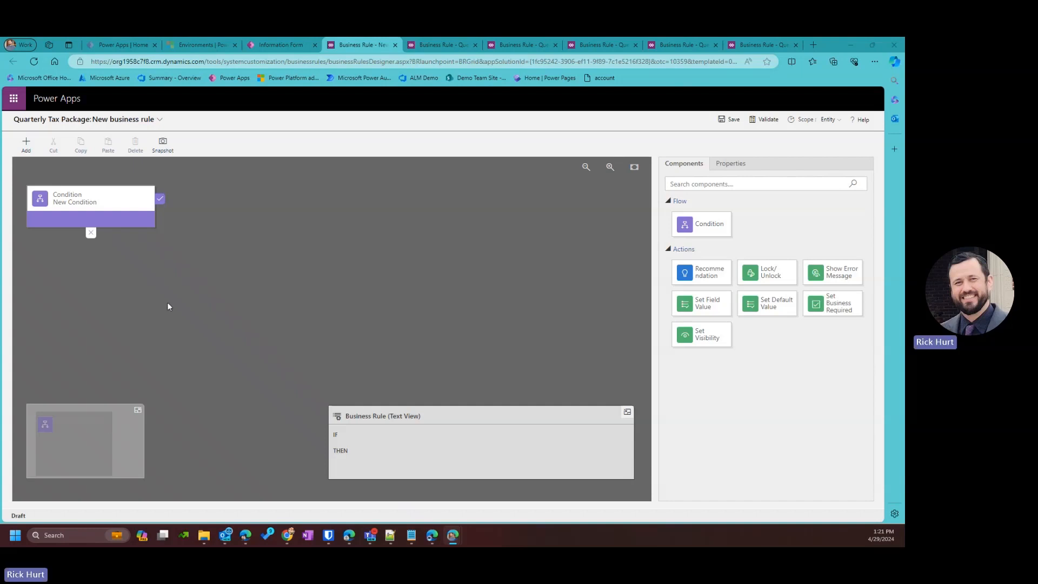
{"action": "left_click", "coordinate": [119, 212]}
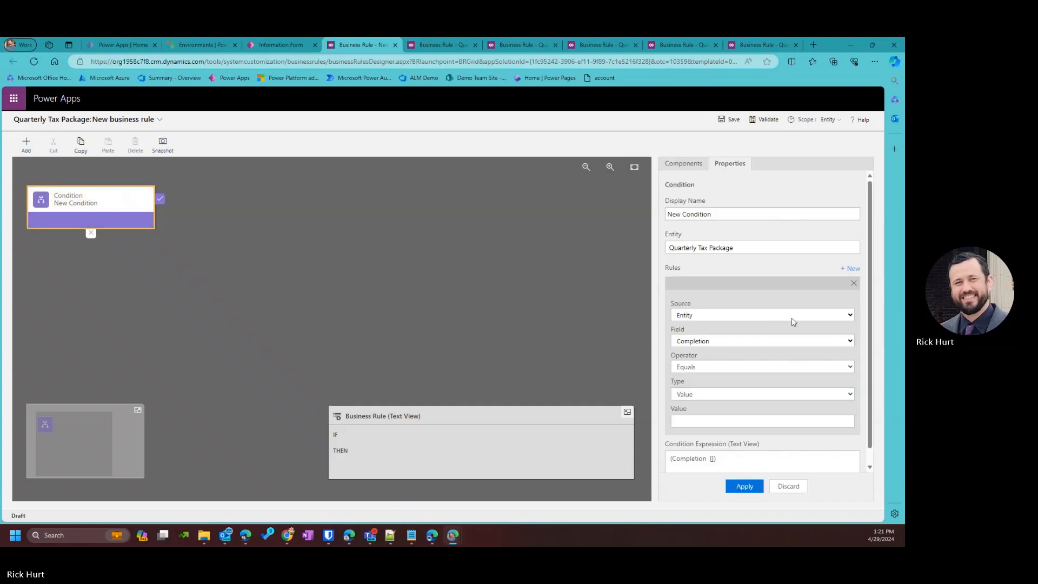
{"action": "scroll", "coordinate": [789, 323], "scroll_direction": "down", "scroll_amount": 1}
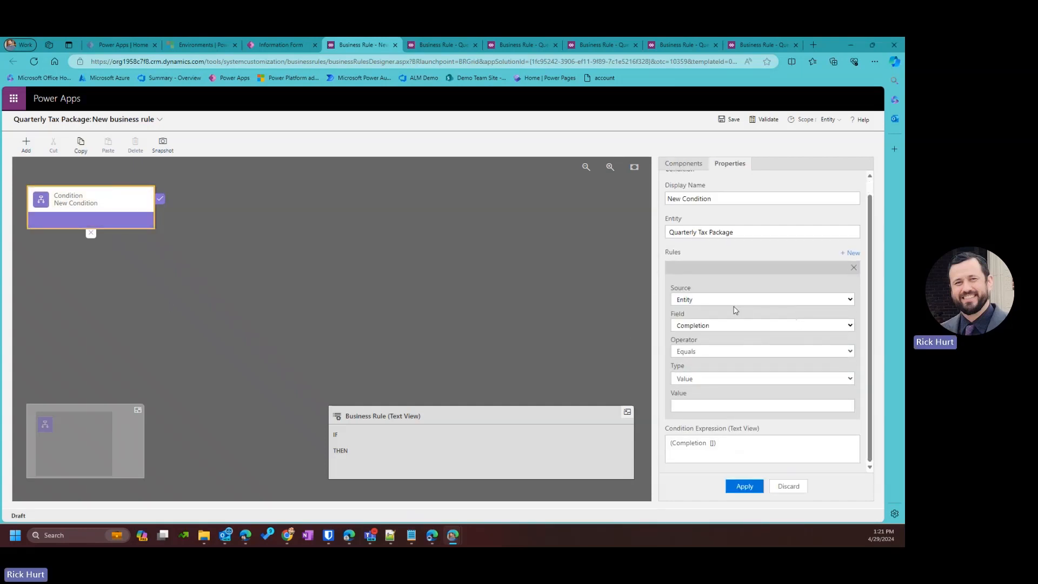
{"action": "left_click", "coordinate": [395, 540]}
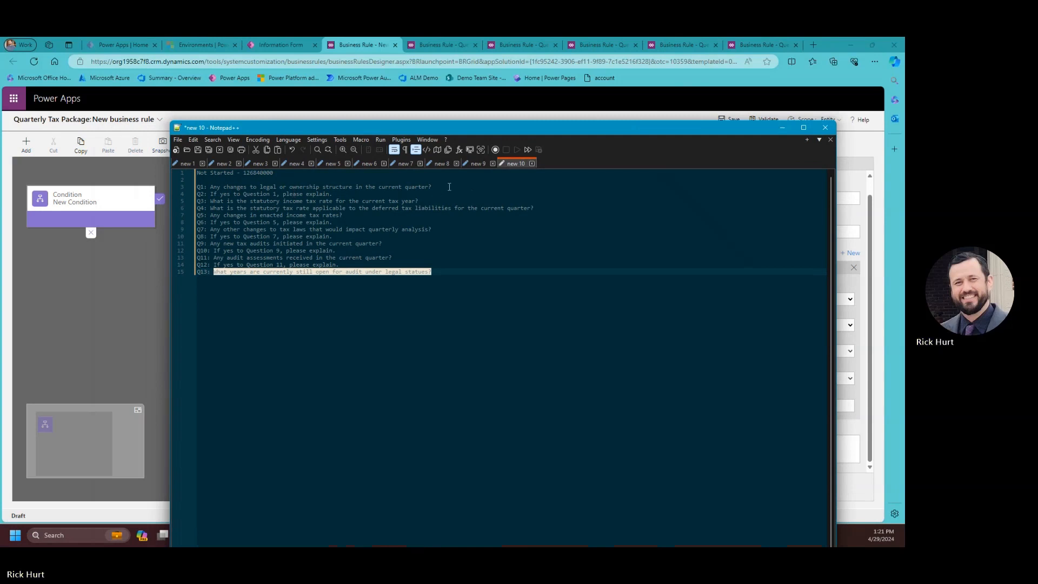
Append asterisks to Q1, Q3, Q4, Q5, Q7, Q9, Q11 and Q13, then move Notepad++ aside.
{"action": "left_click", "coordinate": [448, 187]}
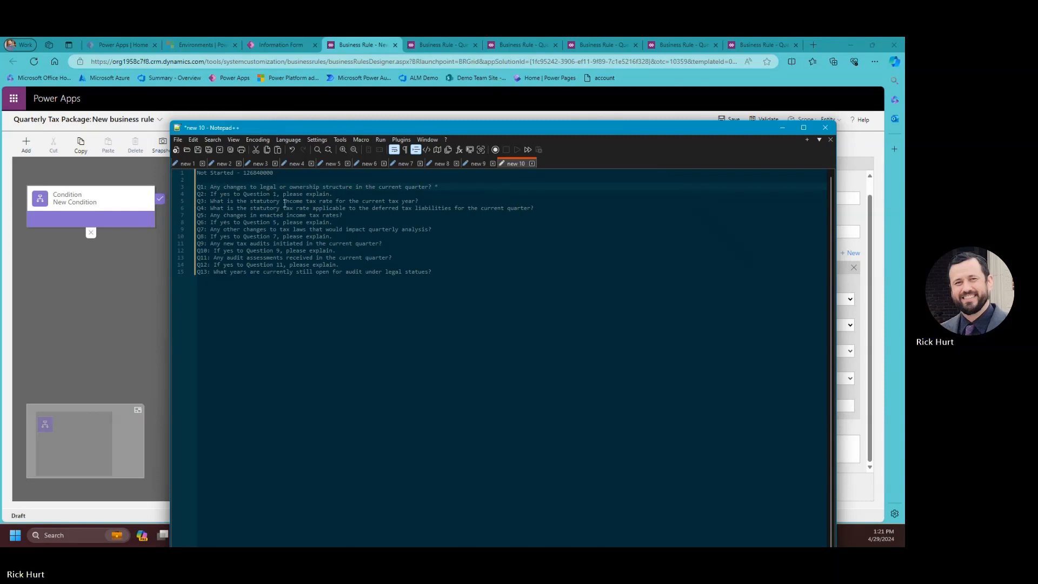
{"action": "left_click", "coordinate": [422, 200]}
{"action": "left_click", "coordinate": [549, 209]}
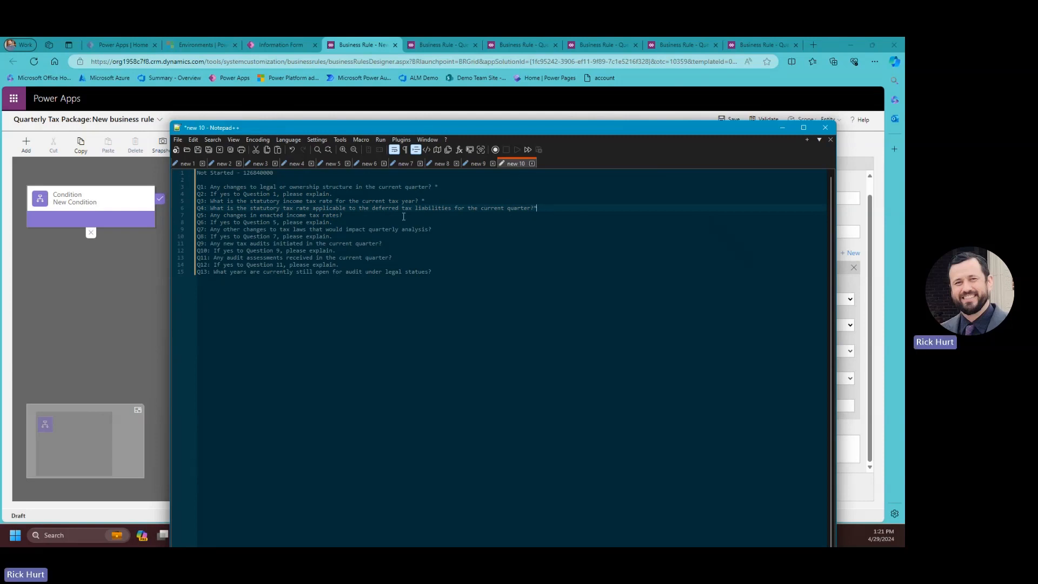
{"action": "left_click", "coordinate": [346, 215]}
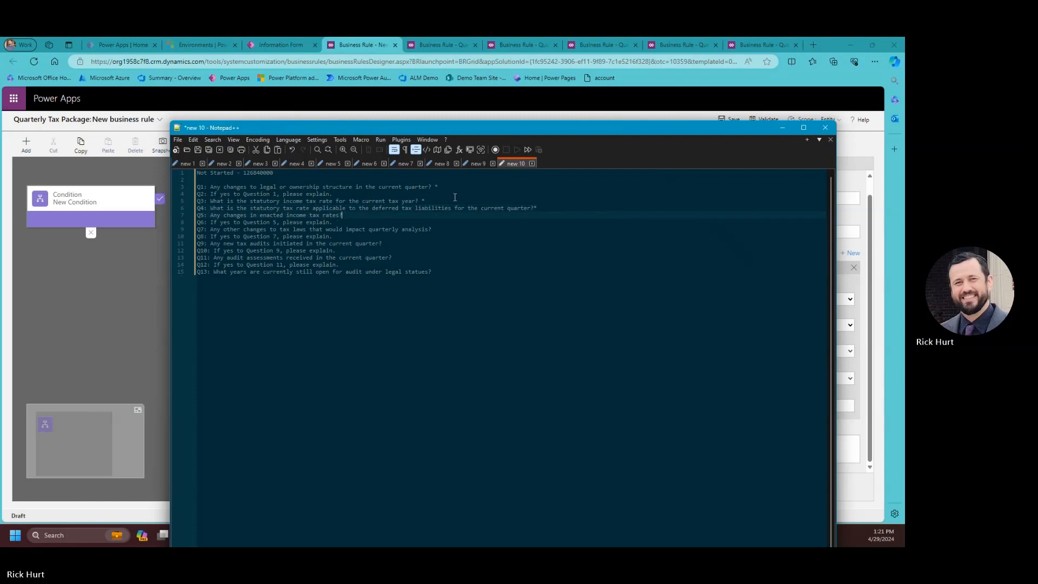
{"action": "type", "text": "*"}
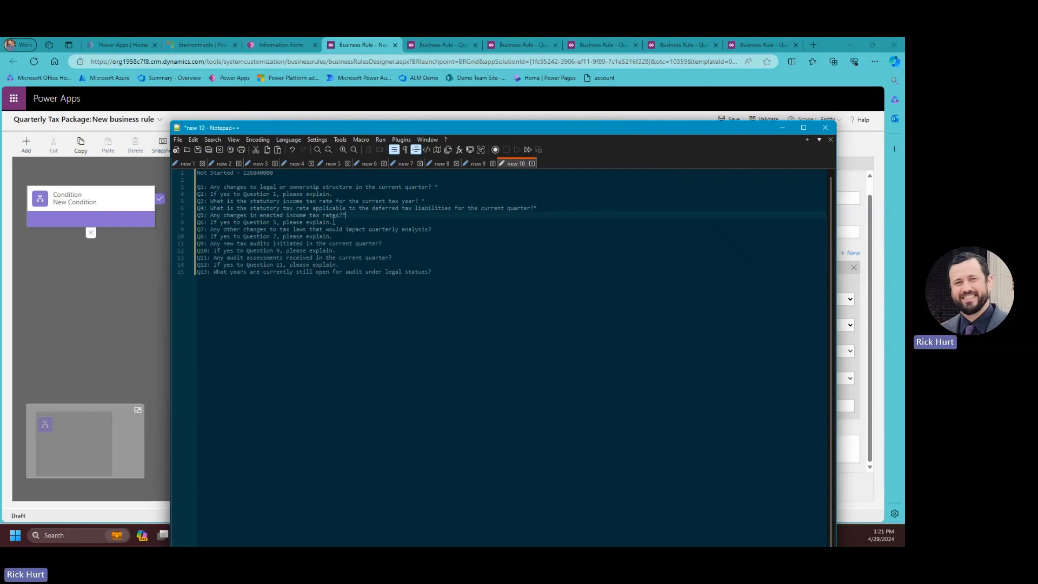
{"action": "left_click", "coordinate": [442, 228]}
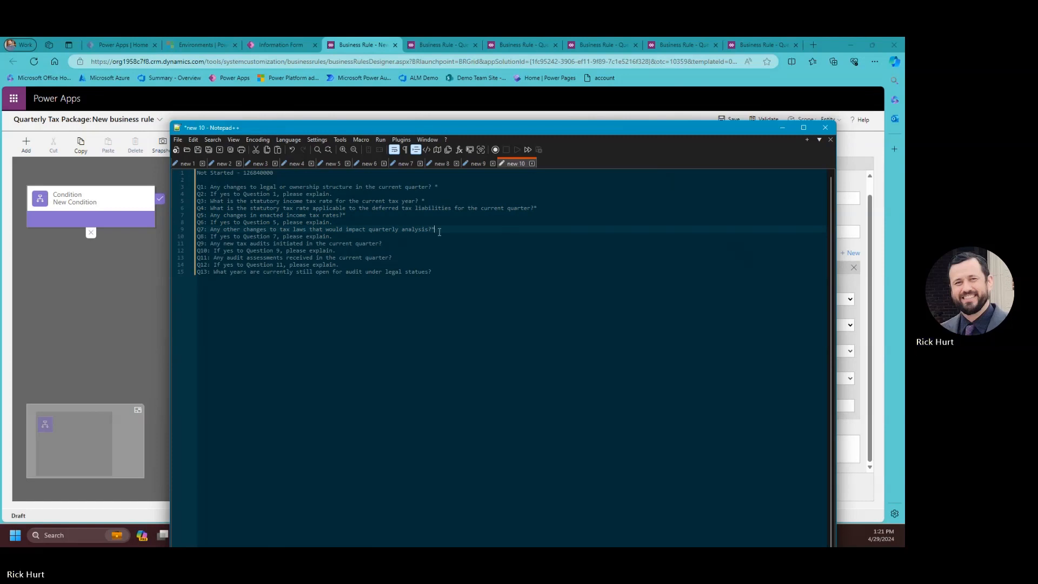
{"action": "left_click", "coordinate": [388, 243]}
{"action": "left_click", "coordinate": [394, 257]}
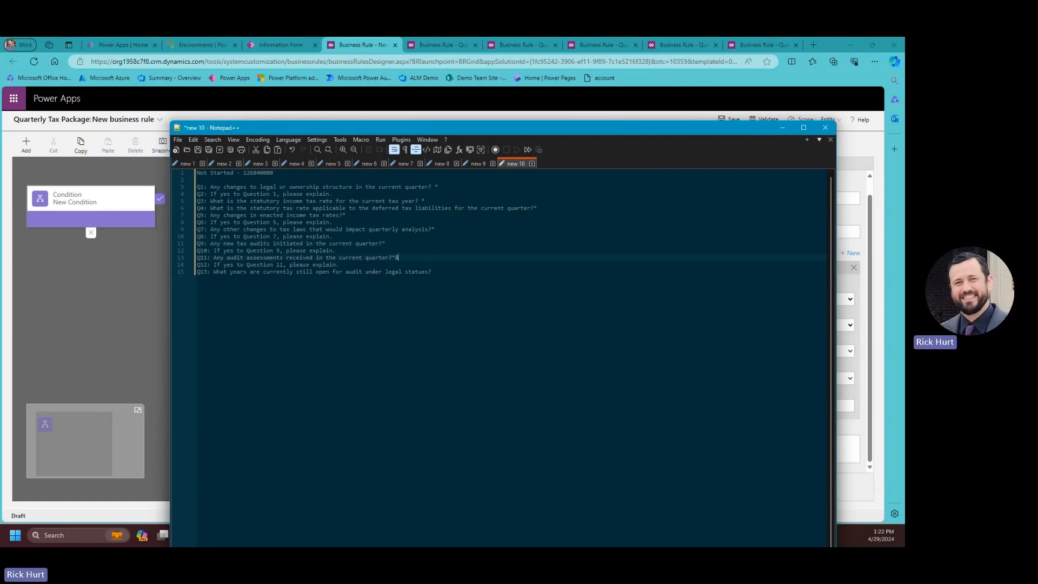
{"action": "left_click", "coordinate": [456, 273]}
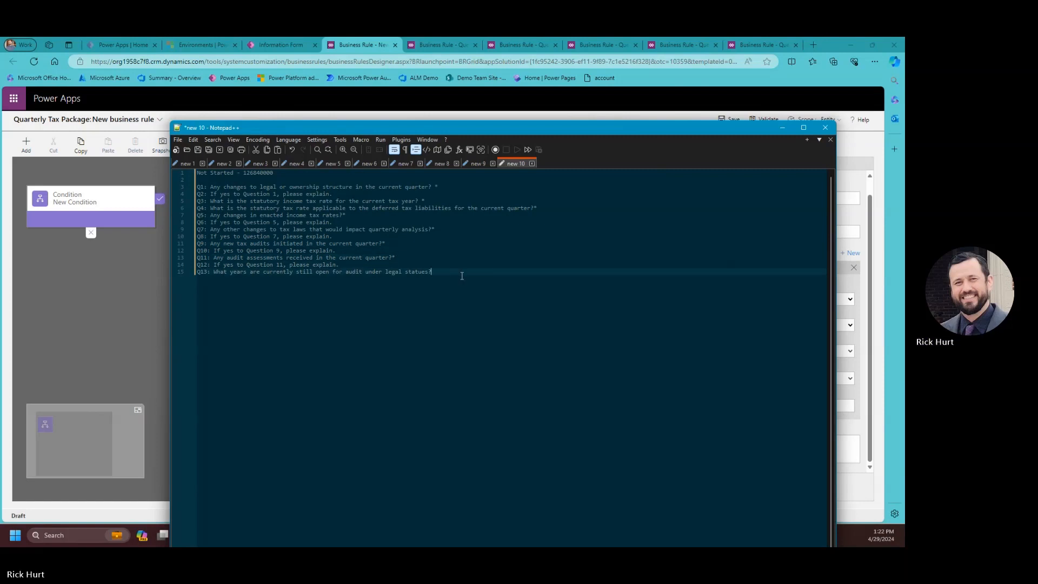
{"action": "type", "text": "*"}
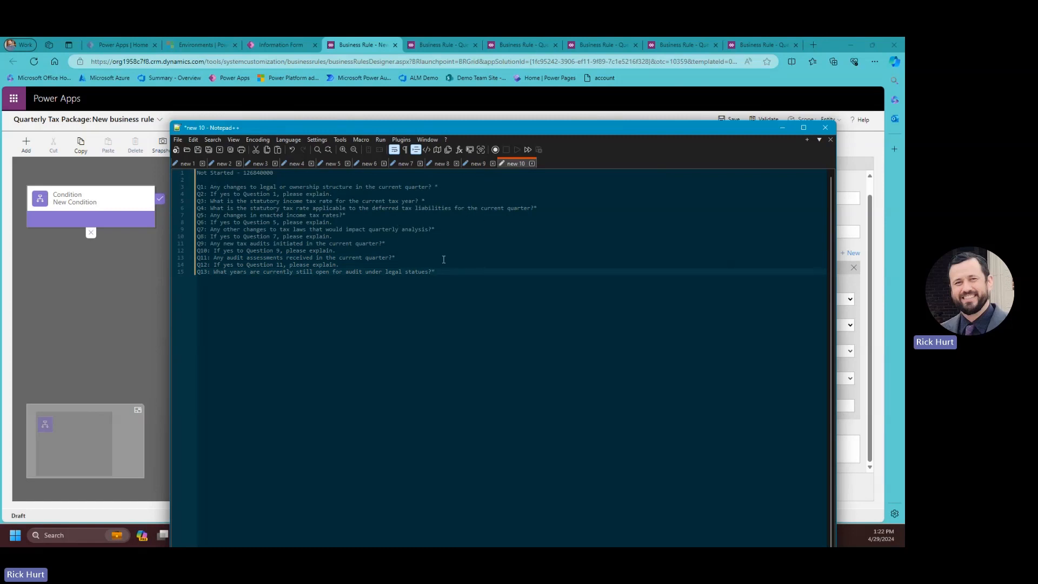
{"action": "left_click_drag", "start_coordinate": [587, 131], "coordinate": [0, 163]}
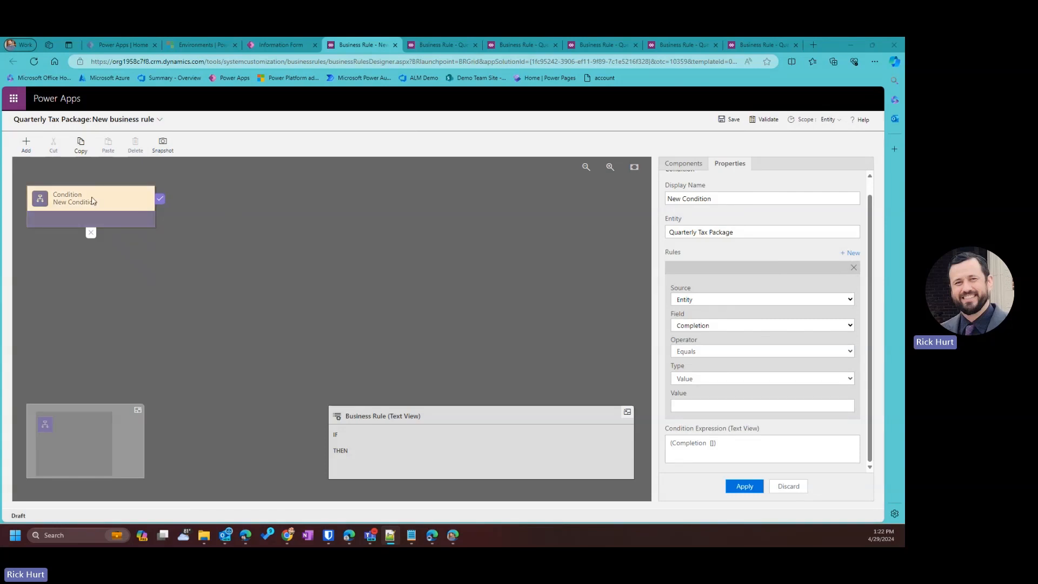
Rename the default condition to Check if Q1 Complete.
{"action": "left_click", "coordinate": [103, 221]}
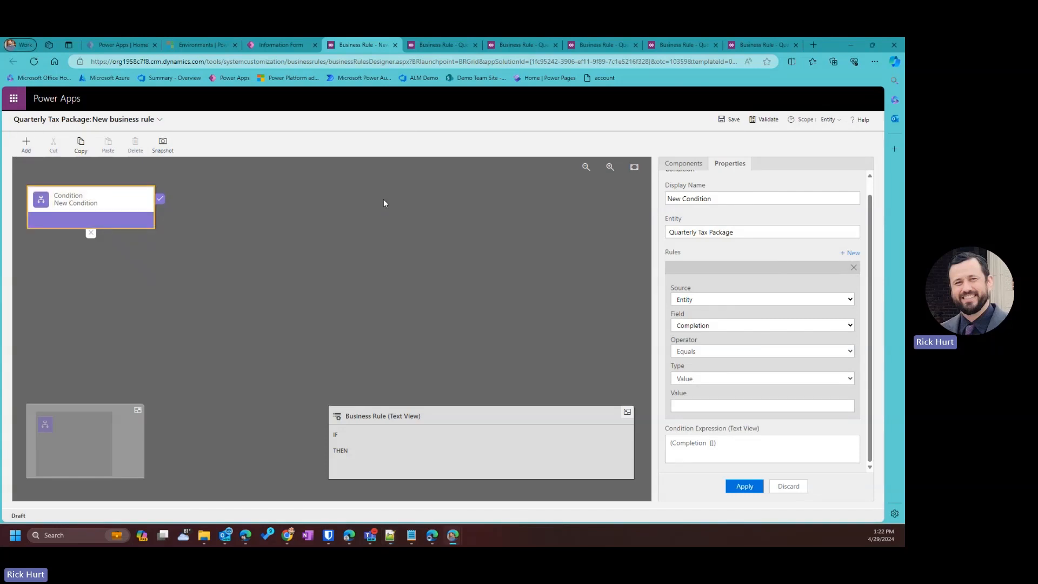
{"action": "left_click", "coordinate": [729, 198]}
{"action": "type", "text": "Check if Complete"}
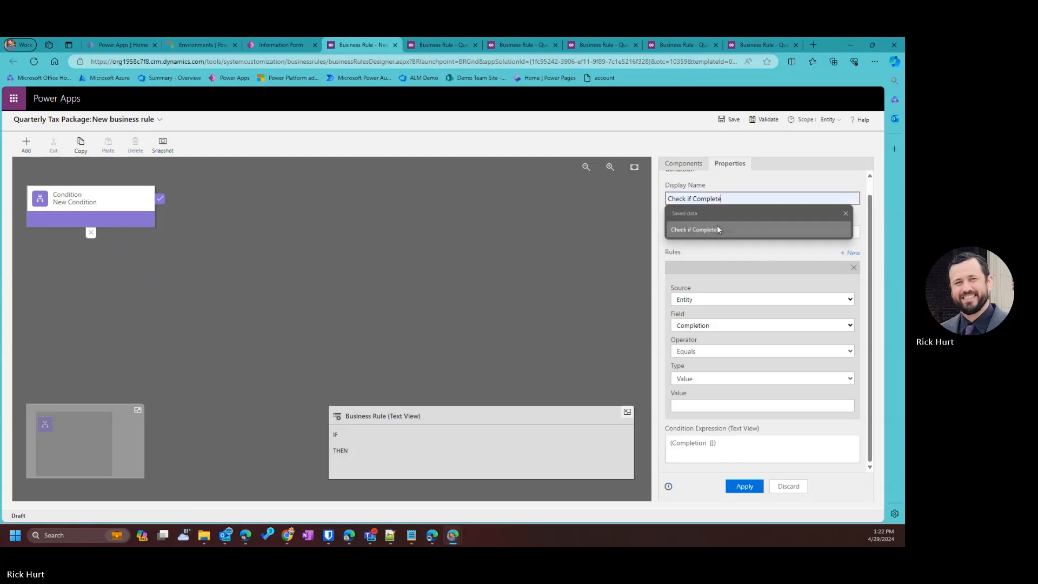
{"action": "left_click", "coordinate": [717, 226]}
{"action": "key", "text": "ctrl+Left"}
{"action": "type", "text": "Q1"}
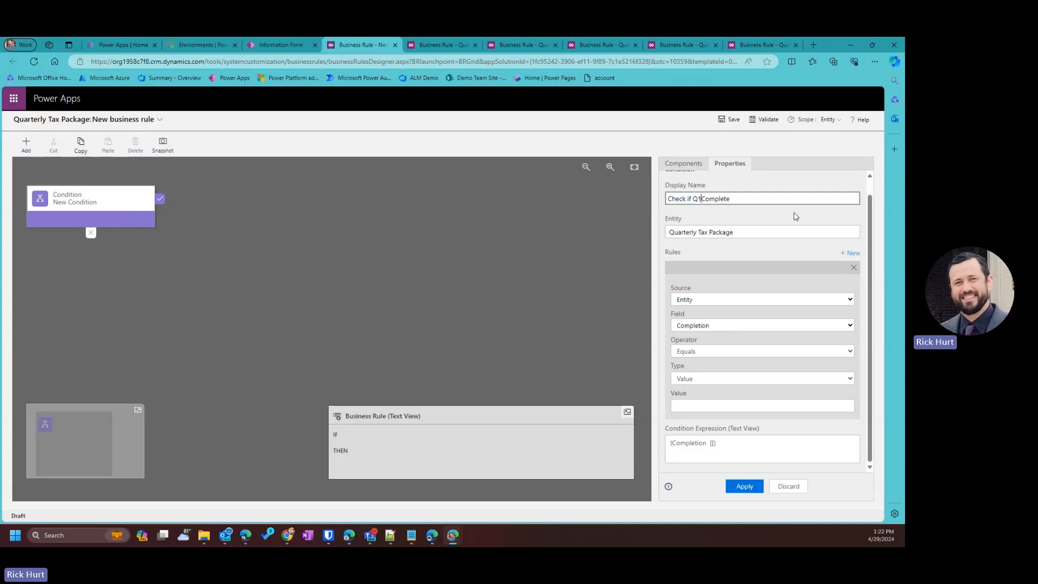
{"action": "left_click", "coordinate": [744, 486]}
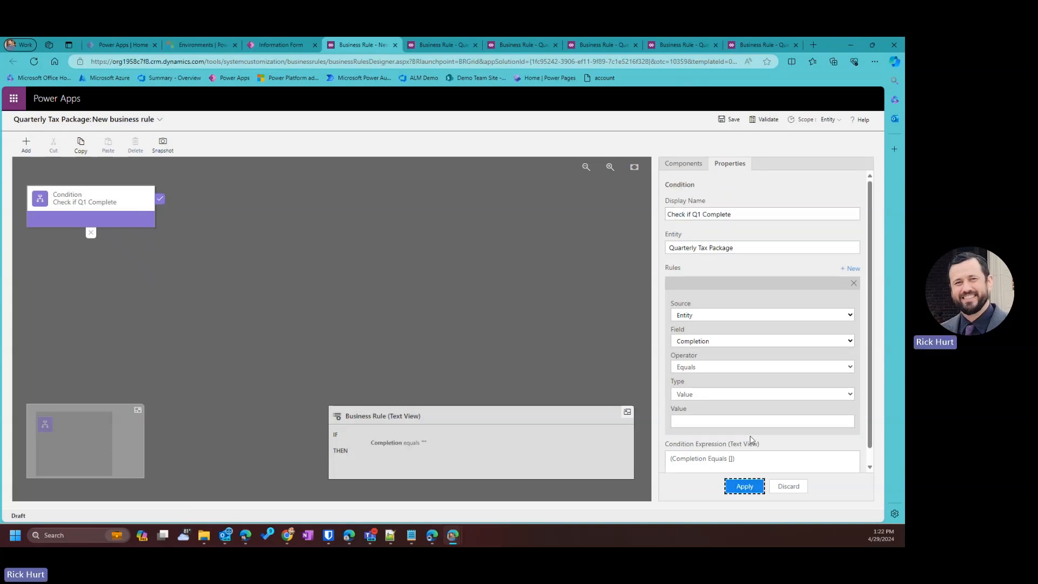
Make the condition check that Question 1 contains data.
{"action": "left_click", "coordinate": [698, 317]}
{"action": "left_click", "coordinate": [710, 342]}
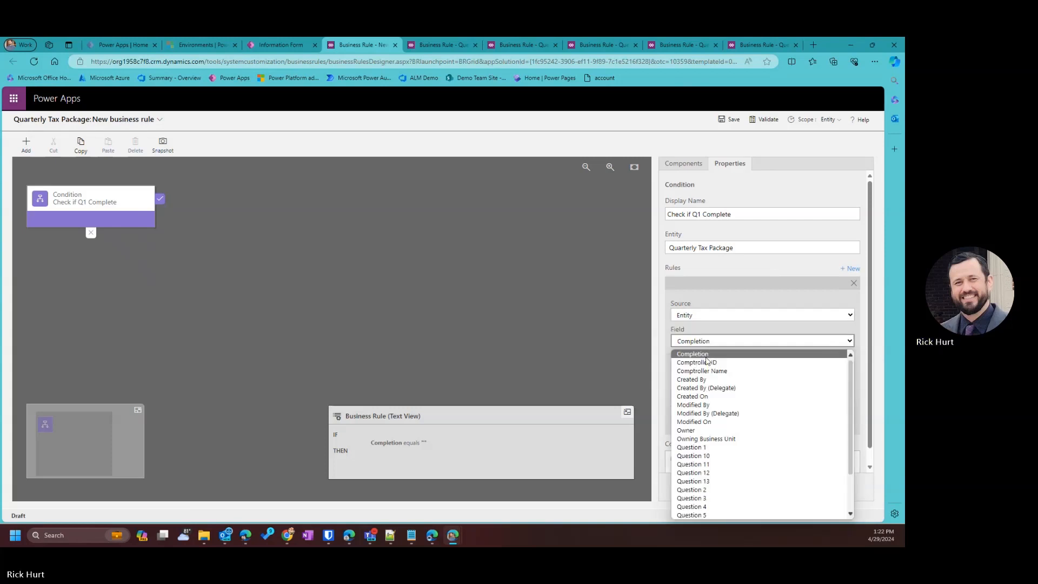
{"action": "left_click", "coordinate": [697, 445]}
{"action": "left_click", "coordinate": [697, 370]}
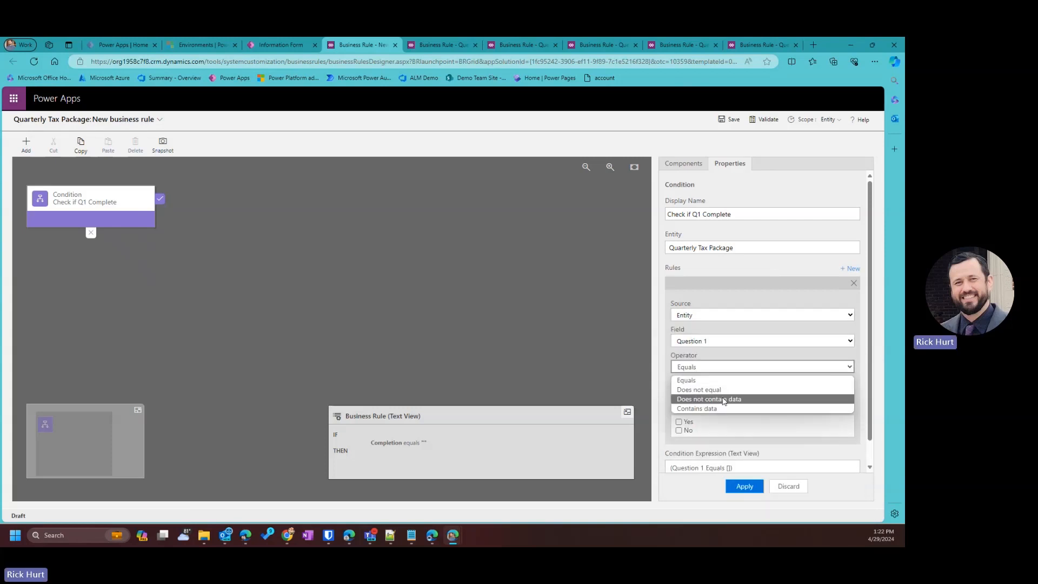
{"action": "left_click", "coordinate": [703, 408]}
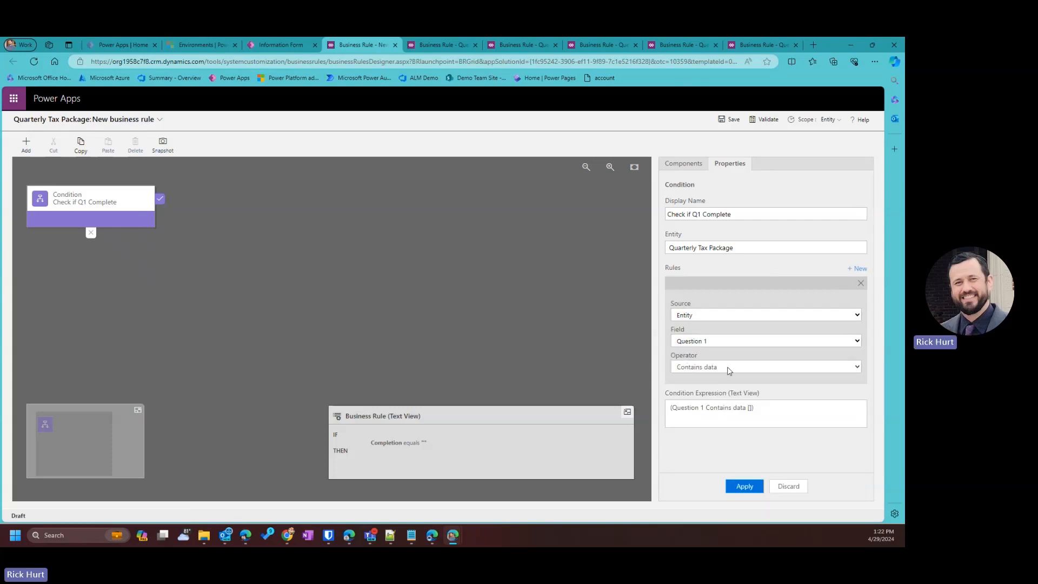
{"action": "left_click", "coordinate": [744, 487]}
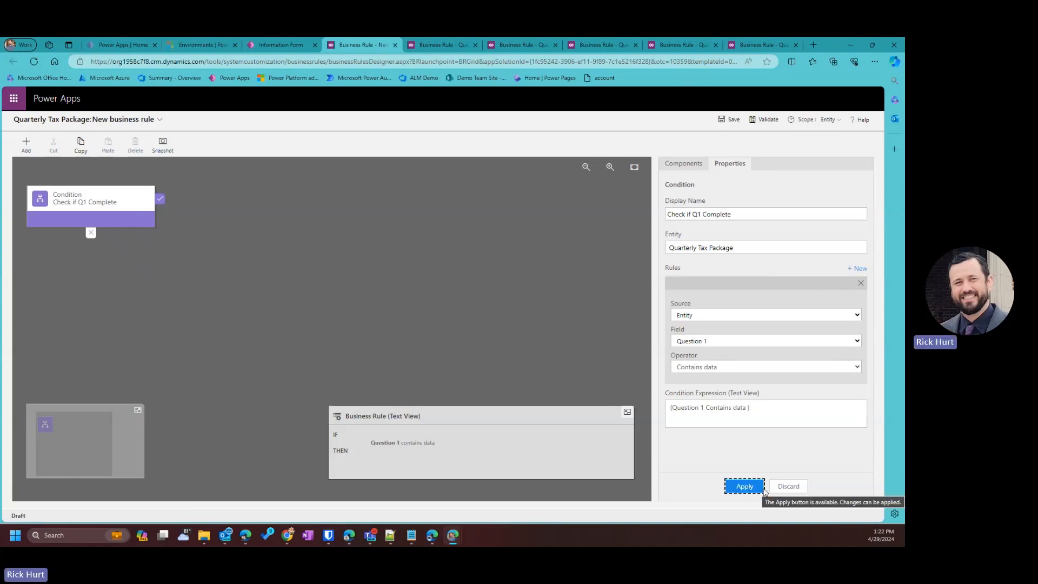
Add a second rule requiring Question 3 to contain data, joined with AND.
{"action": "left_click", "coordinate": [858, 269]}
{"action": "scroll", "coordinate": [745, 389], "scroll_direction": "down", "scroll_amount": 3}
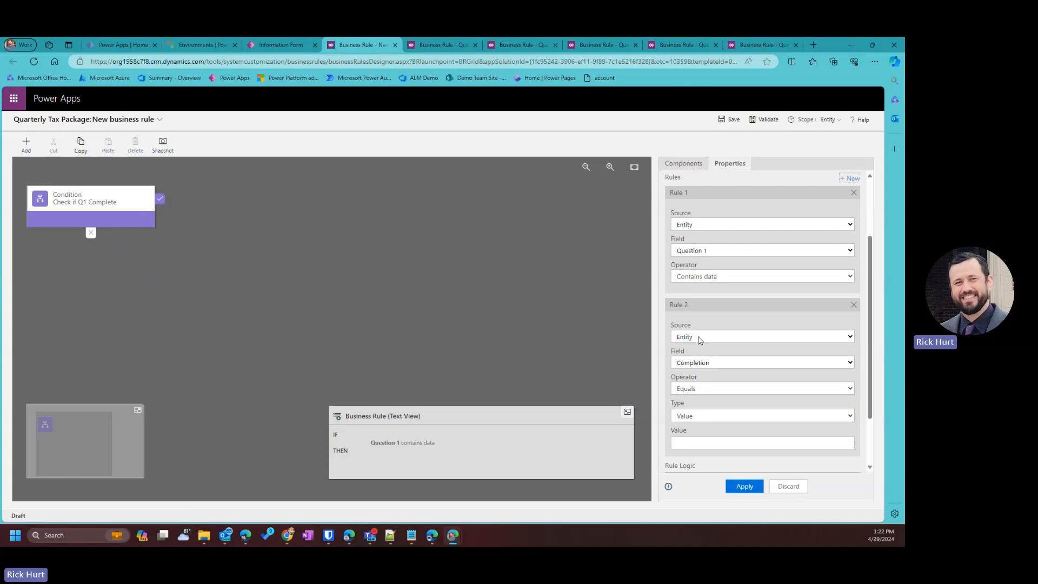
{"action": "scroll", "coordinate": [703, 344], "scroll_direction": "up", "scroll_amount": 1}
{"action": "scroll", "coordinate": [712, 375], "scroll_direction": "down", "scroll_amount": 1}
{"action": "left_click", "coordinate": [731, 363]}
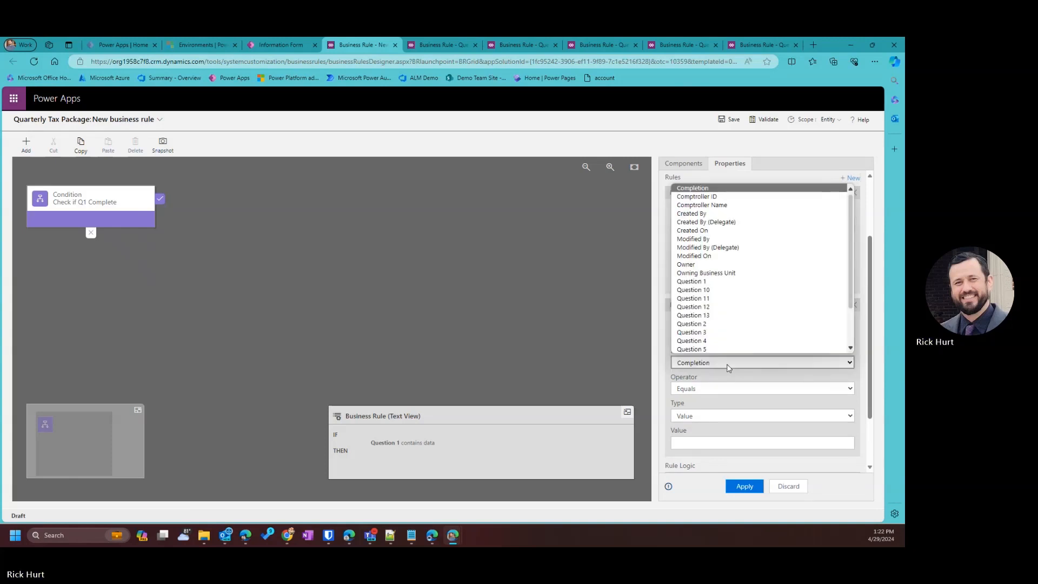
{"action": "scroll", "coordinate": [702, 281], "scroll_direction": "down", "scroll_amount": 2}
{"action": "left_click", "coordinate": [697, 280]}
{"action": "left_click", "coordinate": [706, 443]}
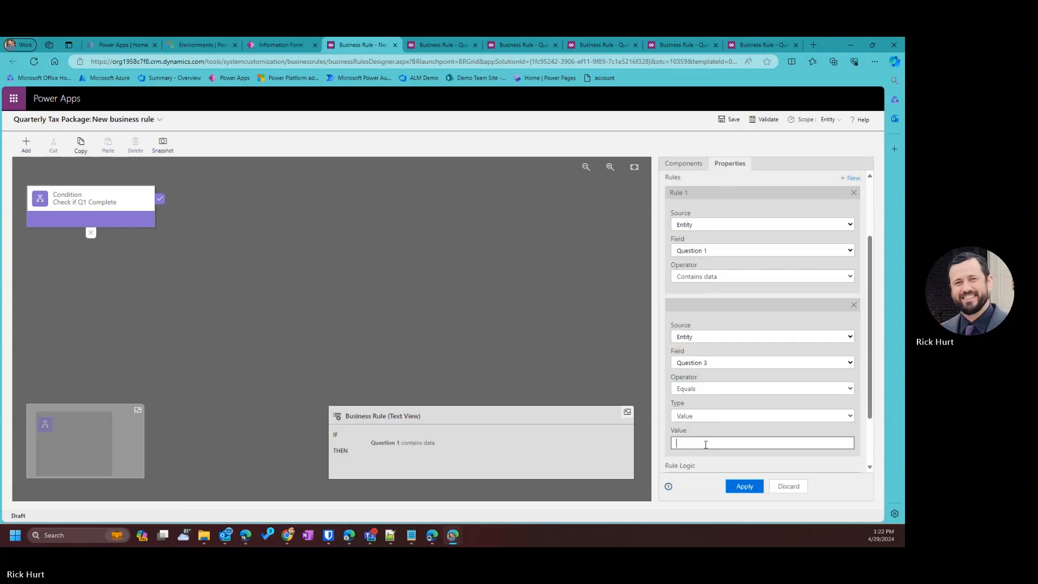
{"action": "left_click", "coordinate": [719, 391]}
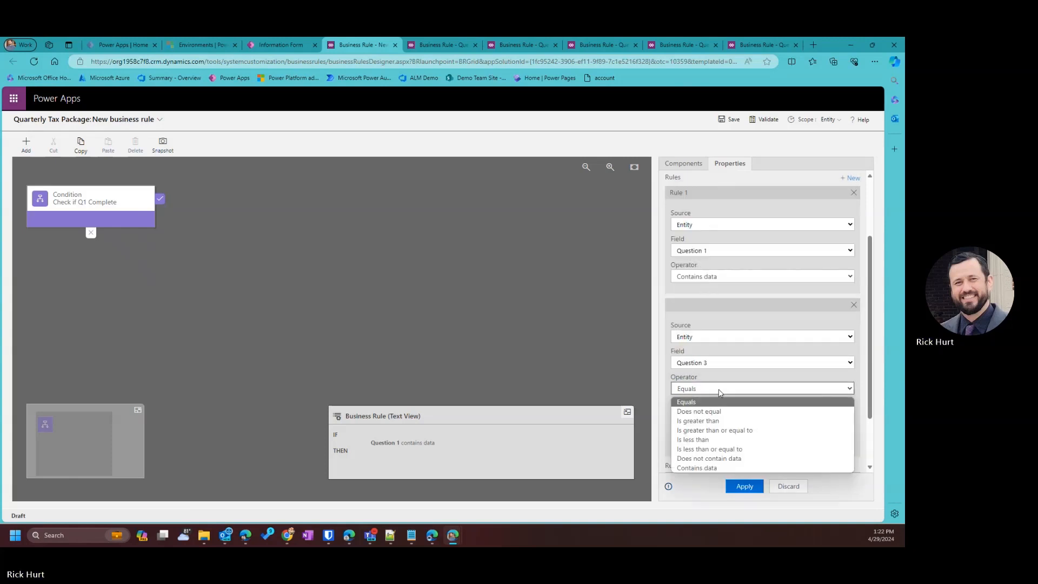
{"action": "left_click", "coordinate": [699, 467]}
{"action": "scroll", "coordinate": [740, 389], "scroll_direction": "down", "scroll_amount": 1}
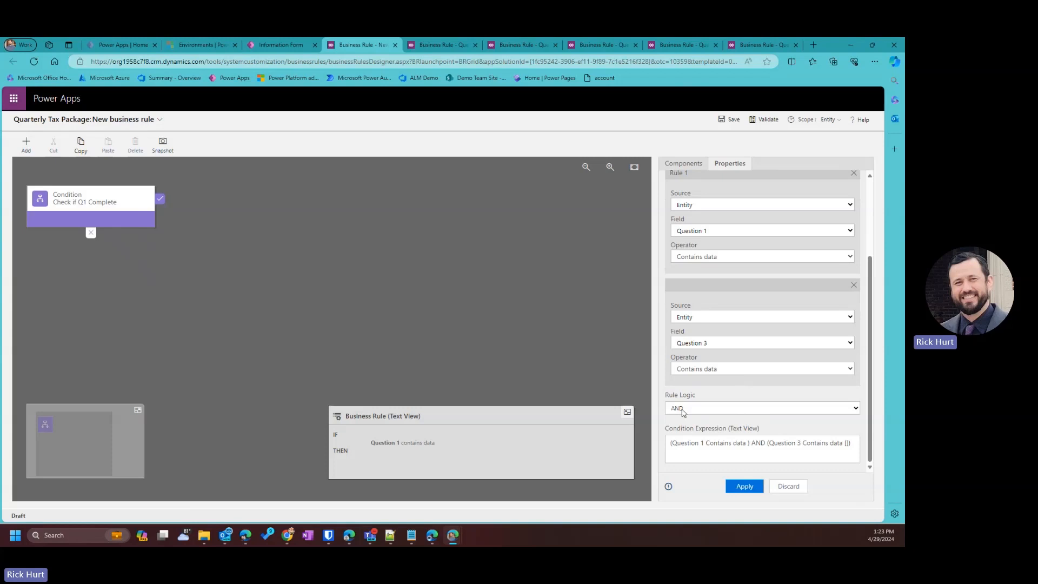
{"action": "left_click", "coordinate": [744, 486]}
Add a third rule requiring Question 4 to contain data and apply the condition.
{"action": "scroll", "coordinate": [757, 425], "scroll_direction": "down", "scroll_amount": 1}
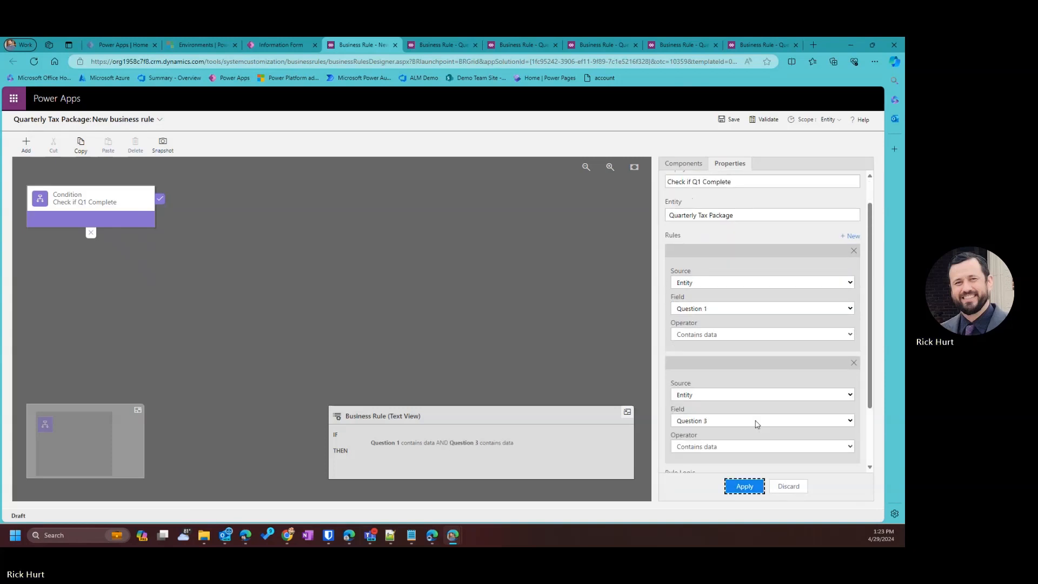
{"action": "scroll", "coordinate": [786, 354], "scroll_direction": "down", "scroll_amount": 1}
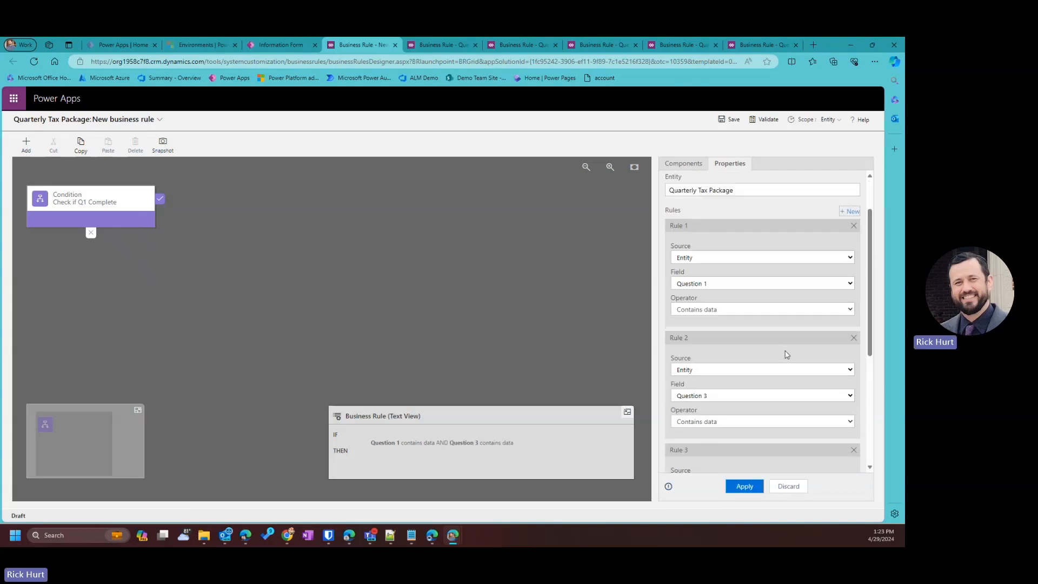
{"action": "scroll", "coordinate": [787, 354], "scroll_direction": "down", "scroll_amount": 5}
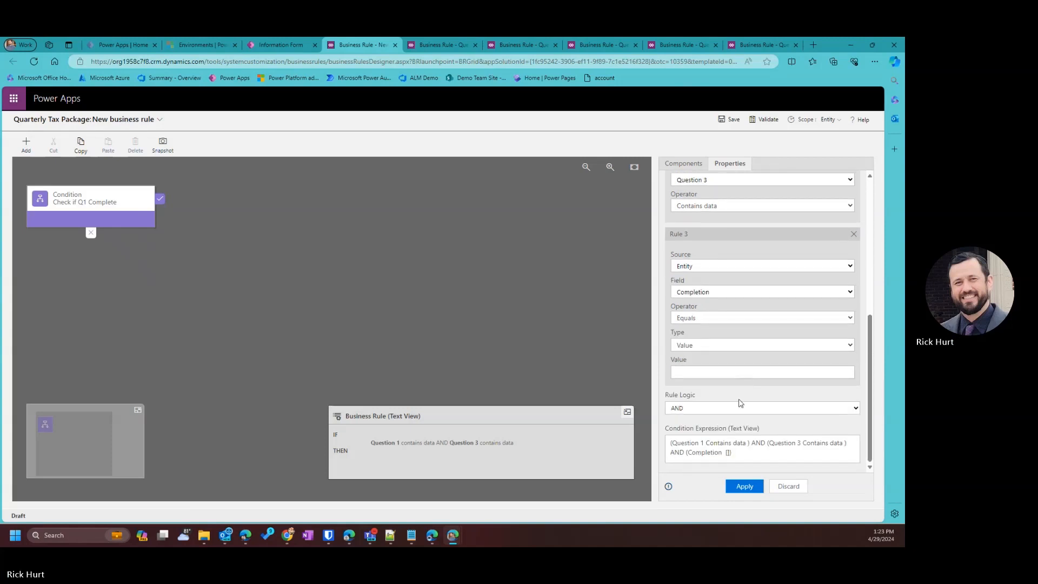
{"action": "scroll", "coordinate": [719, 379], "scroll_direction": "up", "scroll_amount": 1}
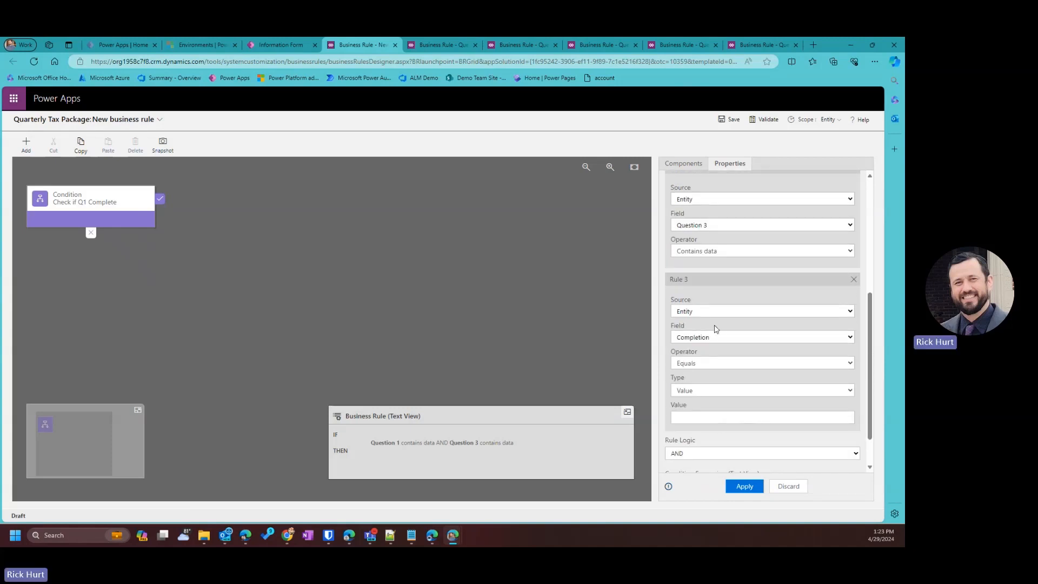
{"action": "left_click", "coordinate": [712, 337]}
{"action": "scroll", "coordinate": [710, 479], "scroll_direction": "down", "scroll_amount": 3}
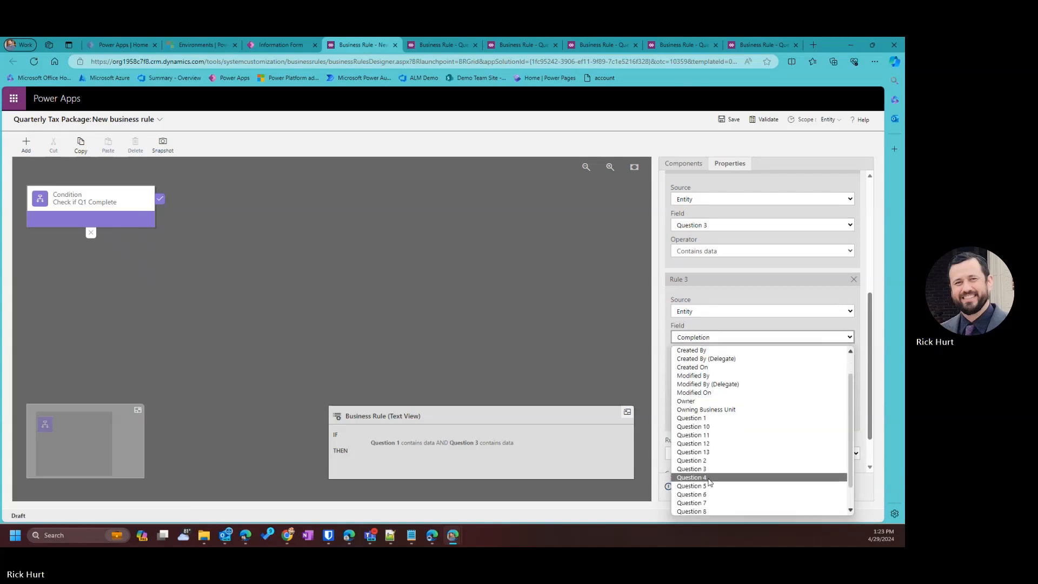
{"action": "left_click", "coordinate": [709, 478]}
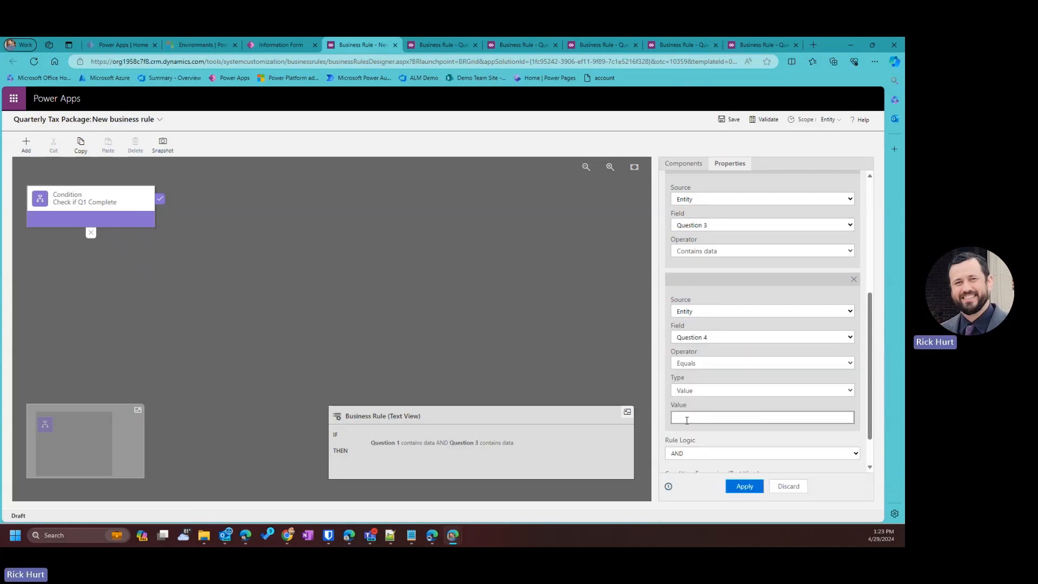
{"action": "left_click", "coordinate": [724, 366]}
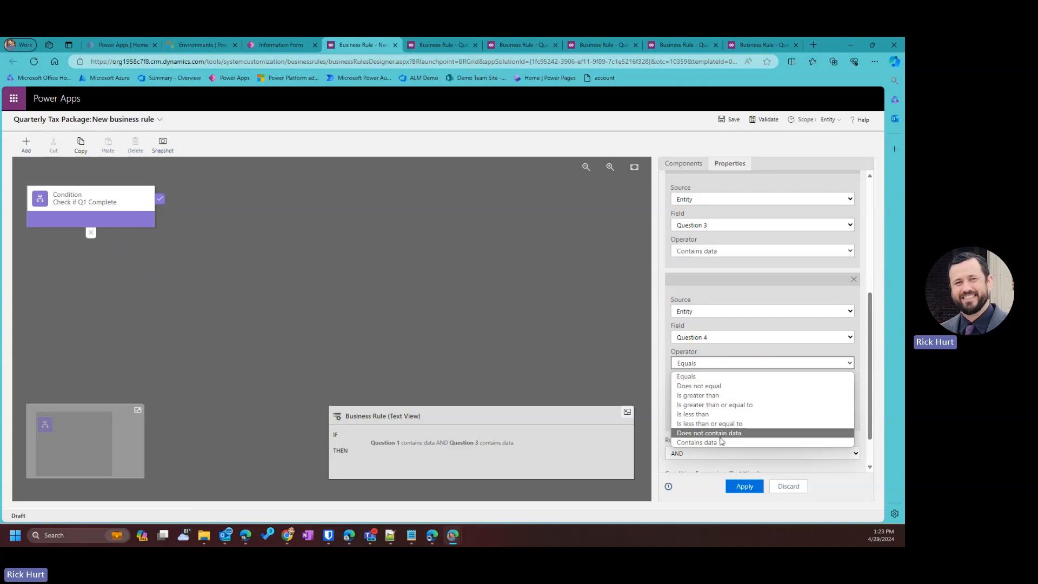
{"action": "left_click", "coordinate": [697, 442]}
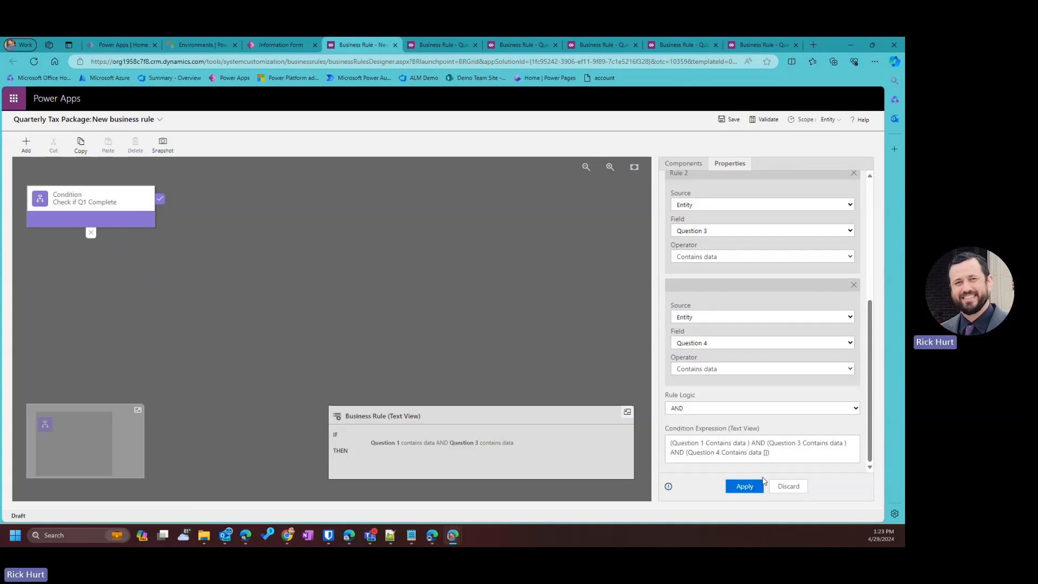
{"action": "left_click", "coordinate": [744, 486]}
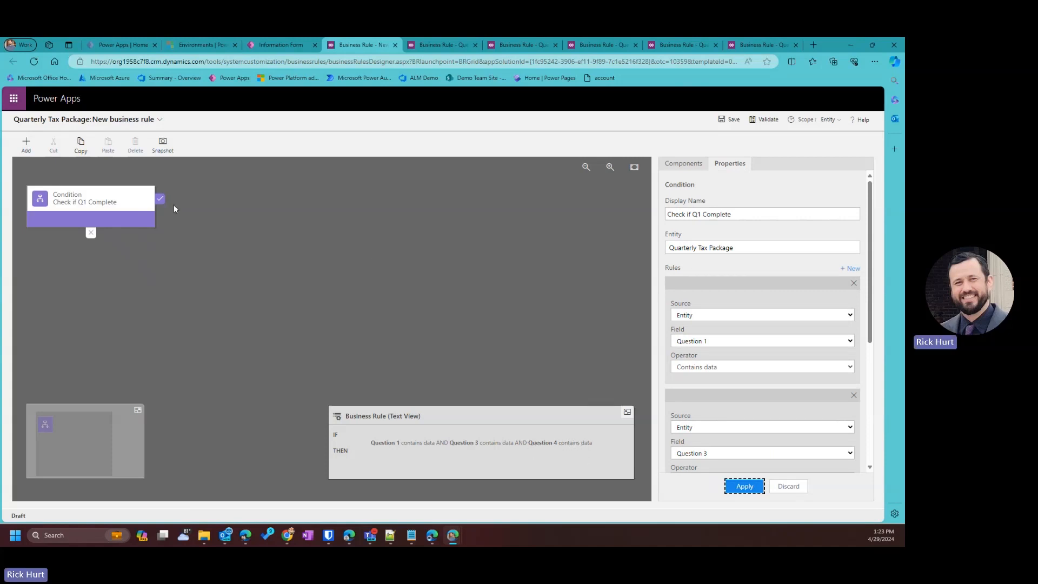
{"action": "left_click", "coordinate": [26, 143]}
Add a Set Field Value action after the condition named Set to Complete.
{"action": "left_click", "coordinate": [48, 251]}
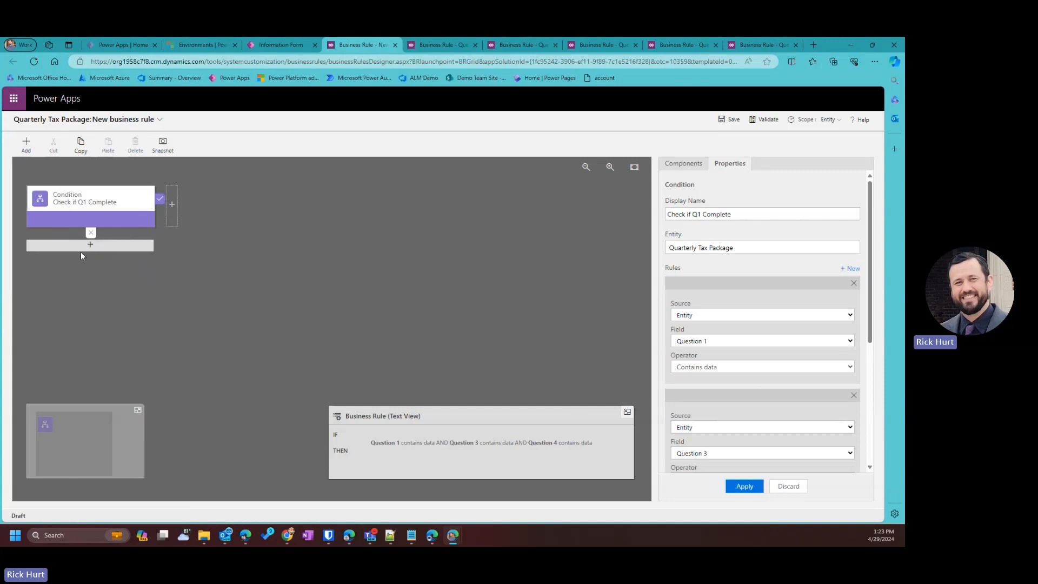
{"action": "left_click", "coordinate": [172, 204]}
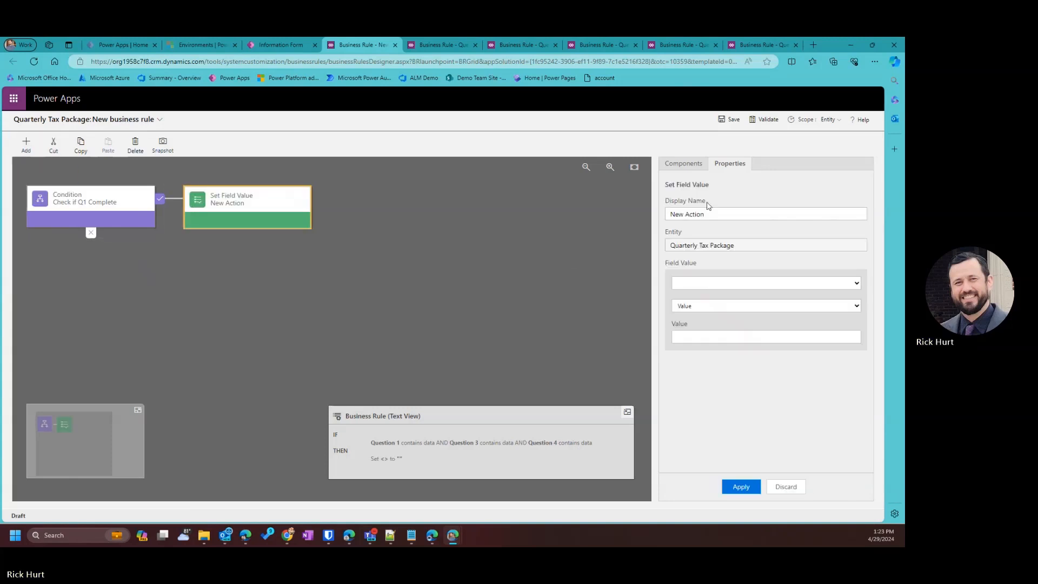
{"action": "left_click_drag", "start_coordinate": [716, 213], "coordinate": [572, 203]}
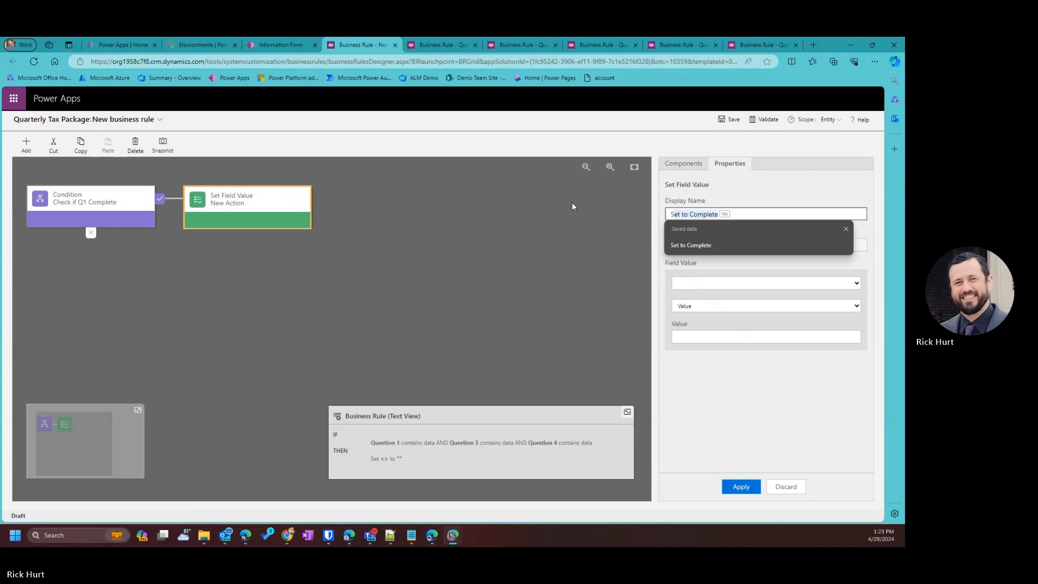
{"action": "type", "text": "SComp"}
{"action": "key", "text": "BackSpace"}
{"action": "key", "text": "BackSpace"}
{"action": "key", "text": "BackSpace"}
{"action": "key", "text": "BackSpace"}
{"action": "key", "text": "BackSpace"}
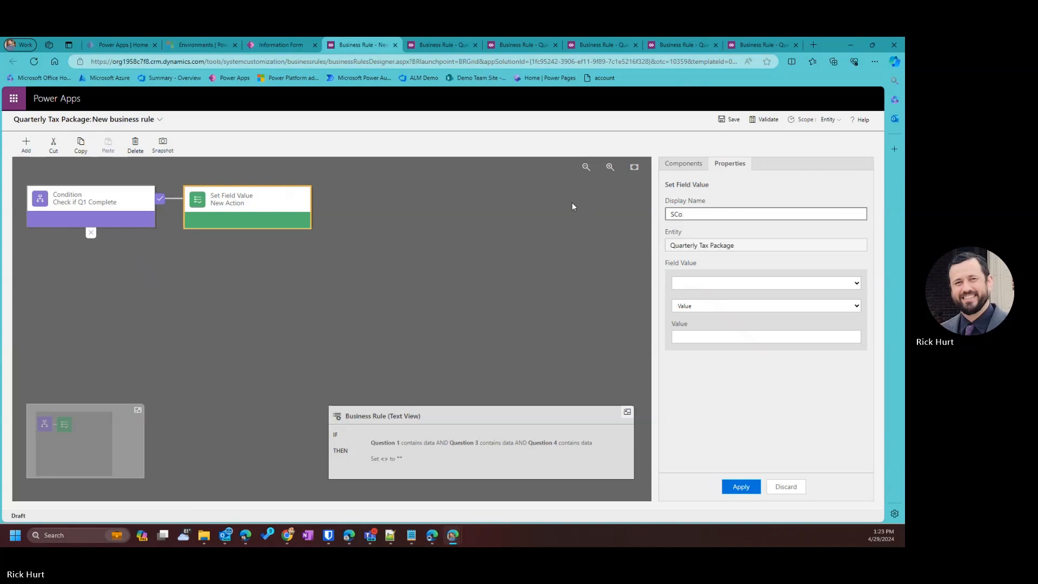
{"action": "type", "text": "Set to Complete"}
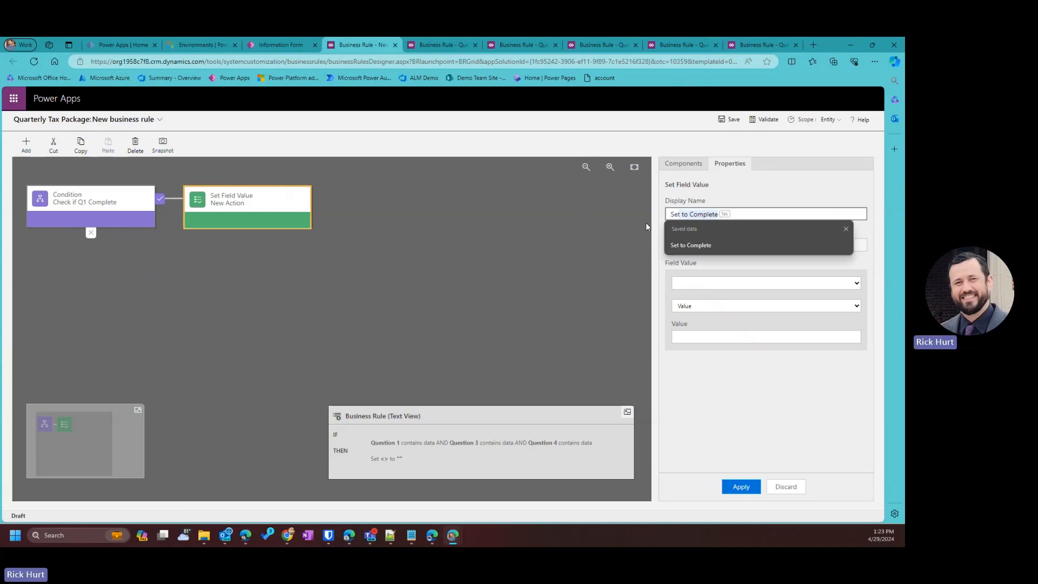
{"action": "left_click", "coordinate": [725, 243]}
Make the action set the Completion field to 'Complete' and apply it.
{"action": "left_click", "coordinate": [749, 282]}
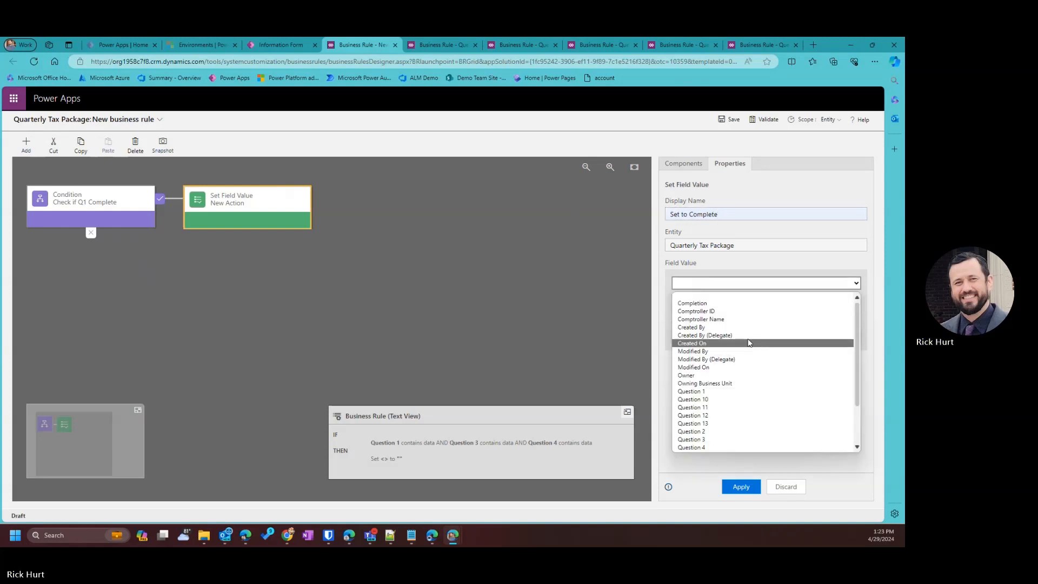
{"action": "left_click", "coordinate": [695, 305]}
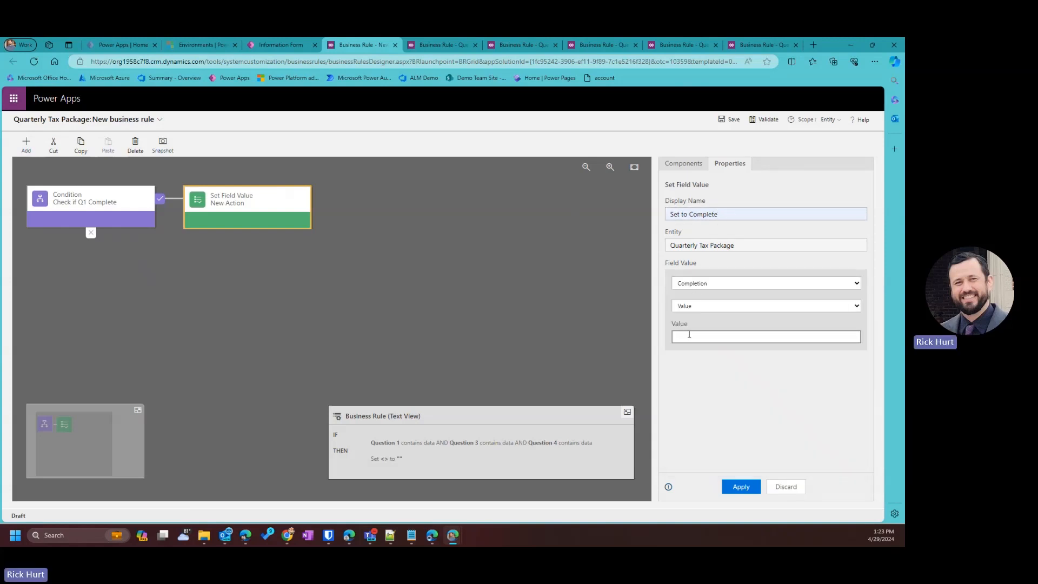
{"action": "type", "text": "Com"}
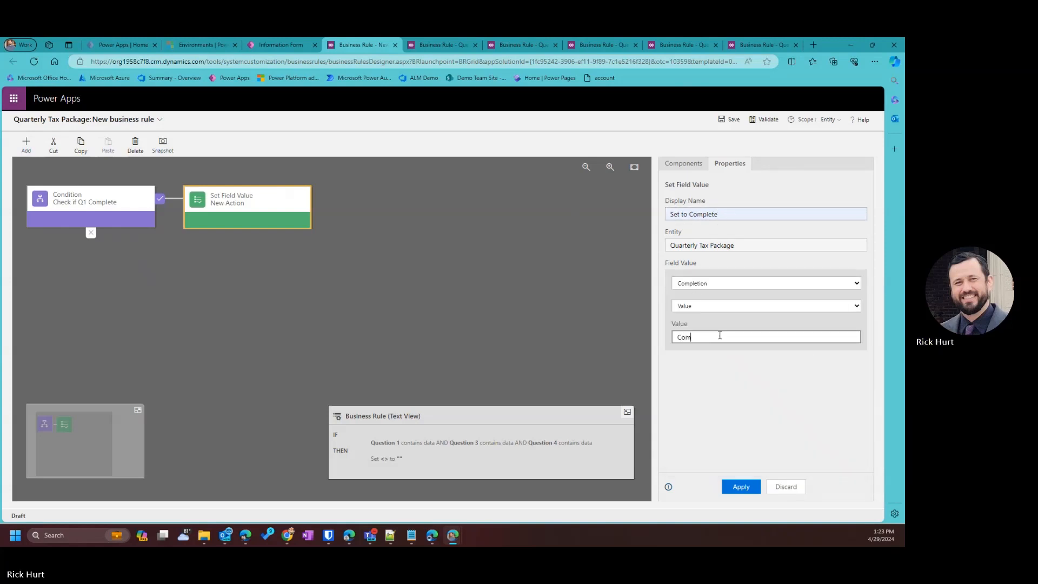
{"action": "type", "text": "plete"}
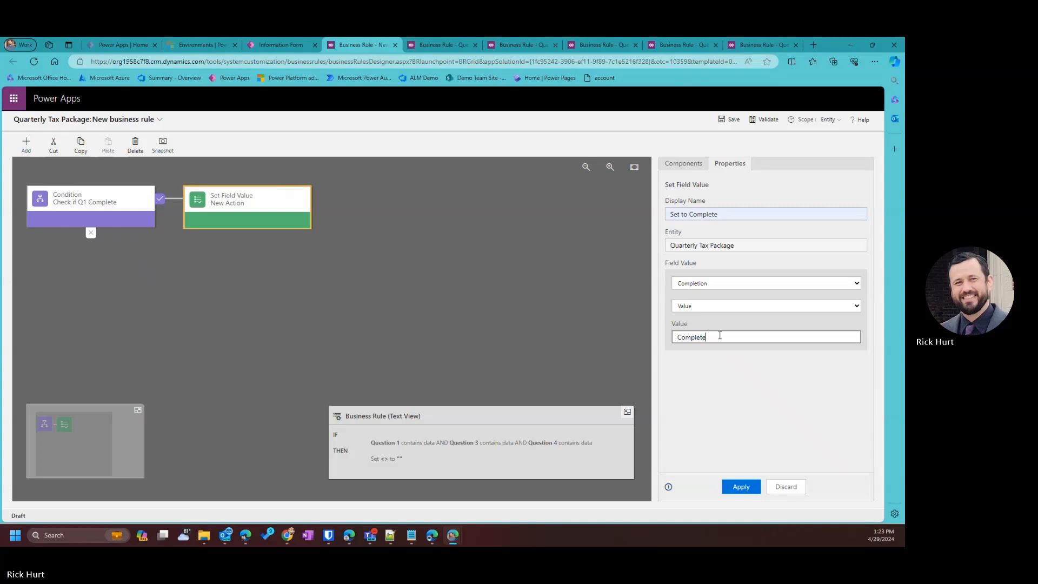
{"action": "left_click", "coordinate": [755, 490]}
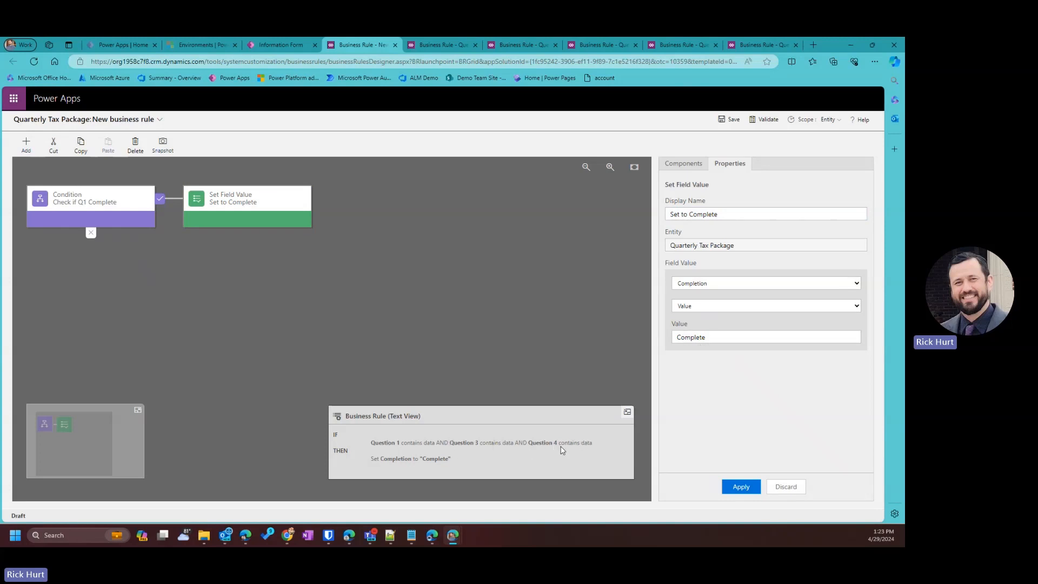
{"action": "left_click", "coordinate": [594, 446]}
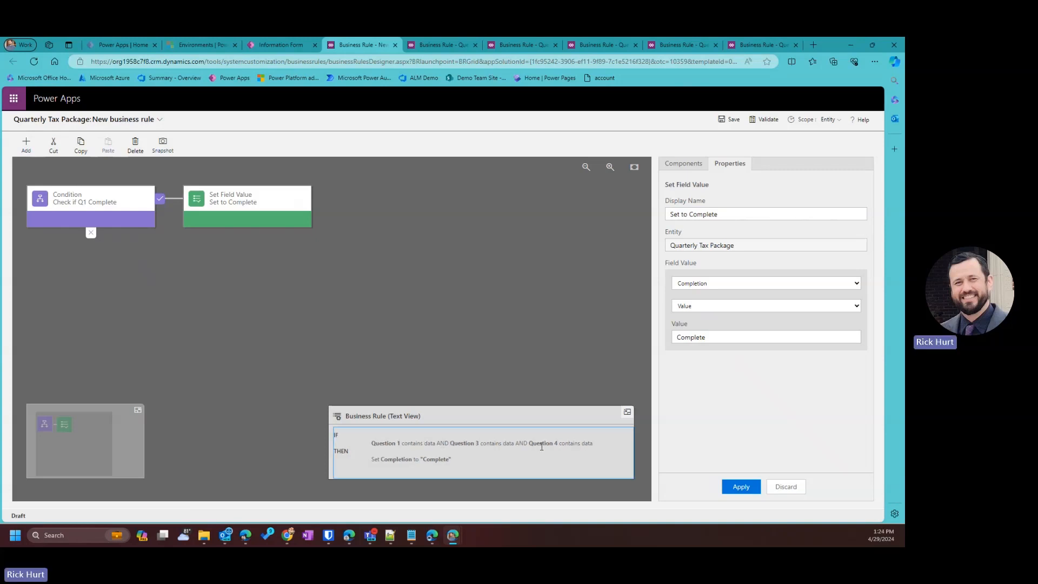
{"action": "left_click", "coordinate": [747, 487]}
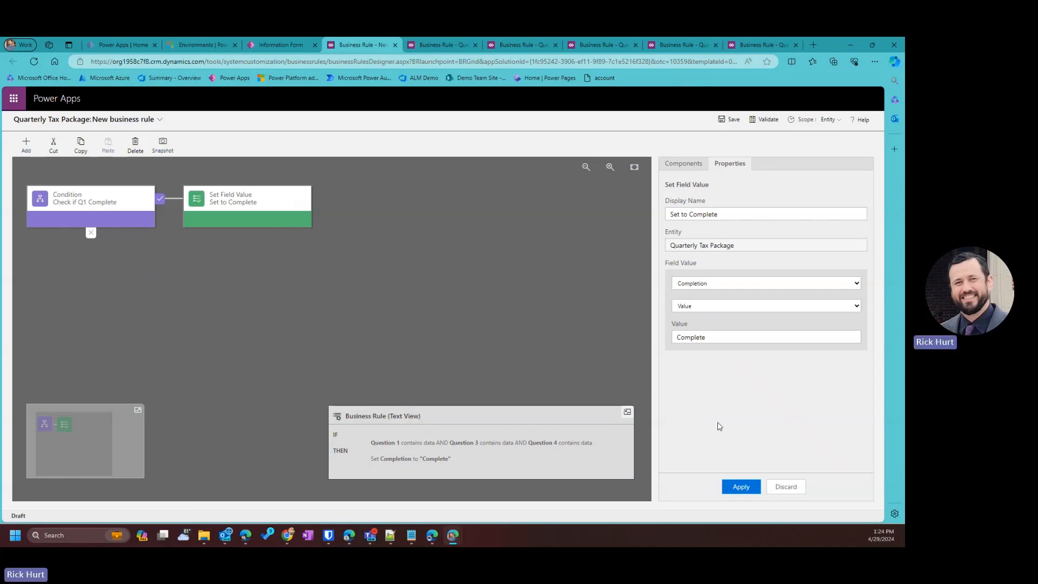
{"action": "triple_click", "coordinate": [495, 458]}
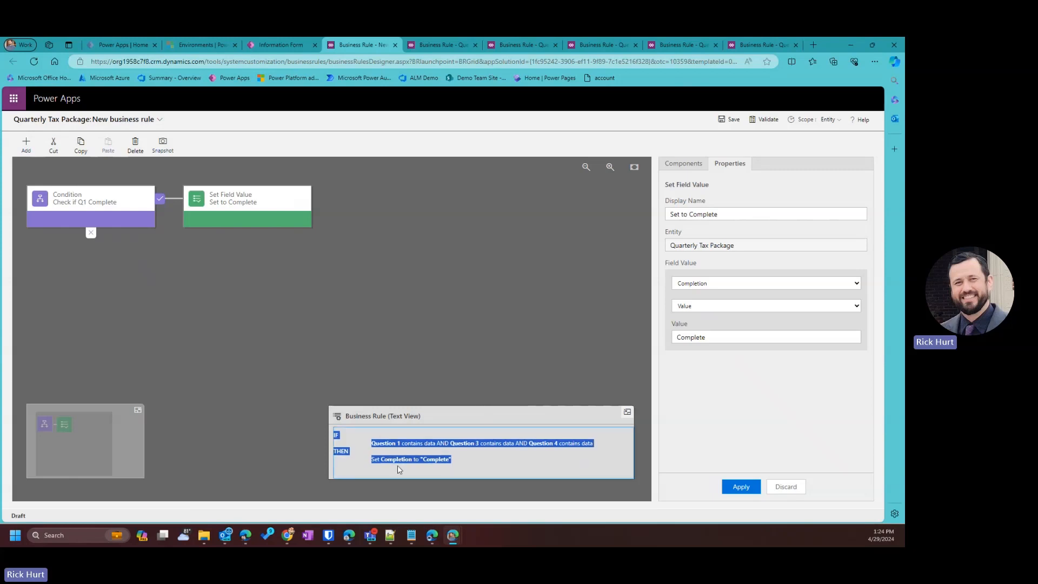
Reselect the condition and re-apply its existing rules.
{"action": "left_click", "coordinate": [92, 205]}
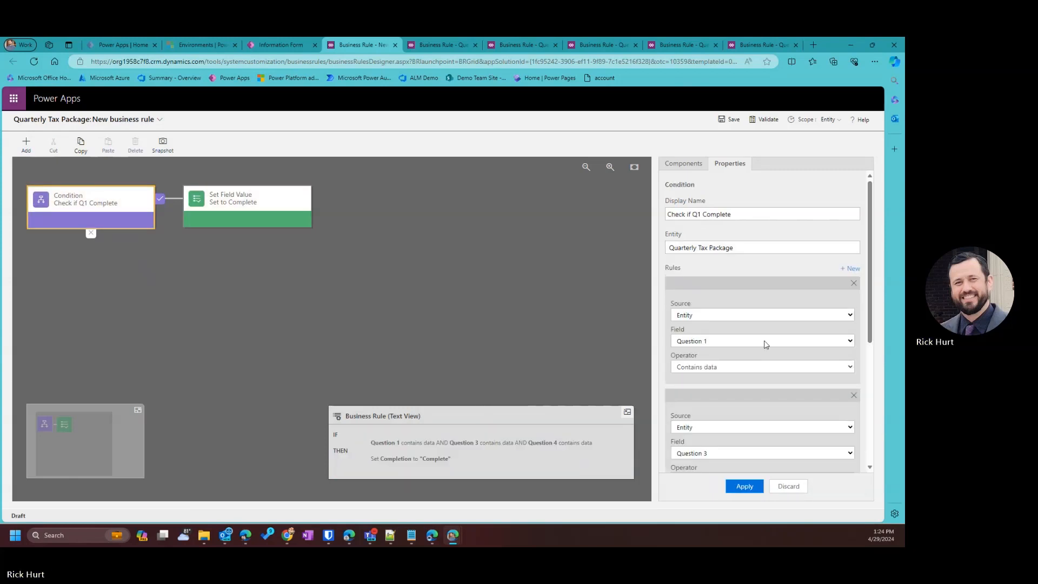
{"action": "scroll", "coordinate": [764, 342], "scroll_direction": "down", "scroll_amount": 5}
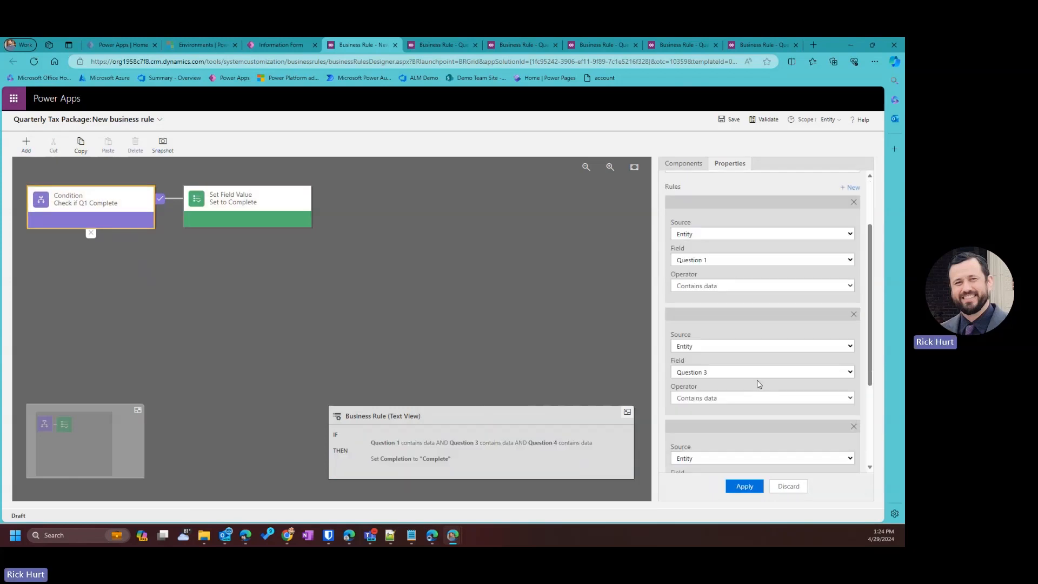
{"action": "left_click", "coordinate": [745, 486]}
{"action": "scroll", "coordinate": [831, 274], "scroll_direction": "up", "scroll_amount": 5}
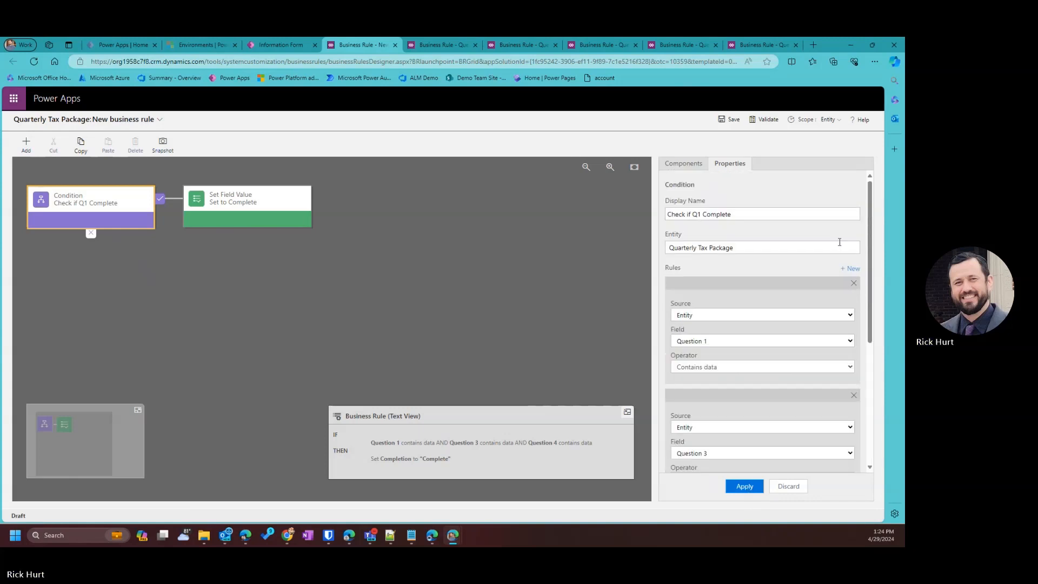
Add a rule requiring Question 5 to contain data and apply the condition.
{"action": "left_click", "coordinate": [859, 268]}
{"action": "scroll", "coordinate": [758, 399], "scroll_direction": "down", "scroll_amount": 5}
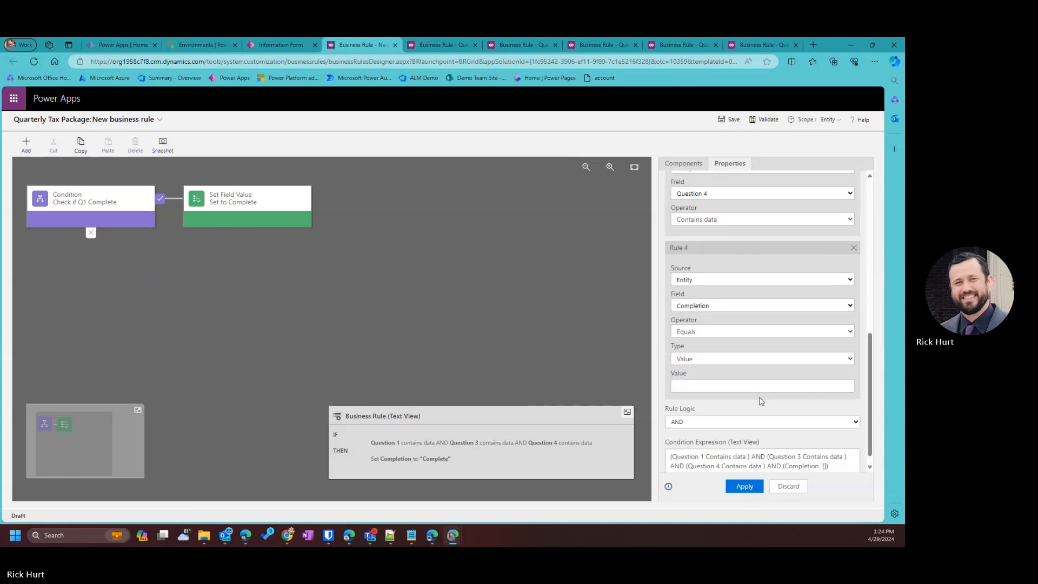
{"action": "scroll", "coordinate": [726, 354], "scroll_direction": "up", "scroll_amount": 1}
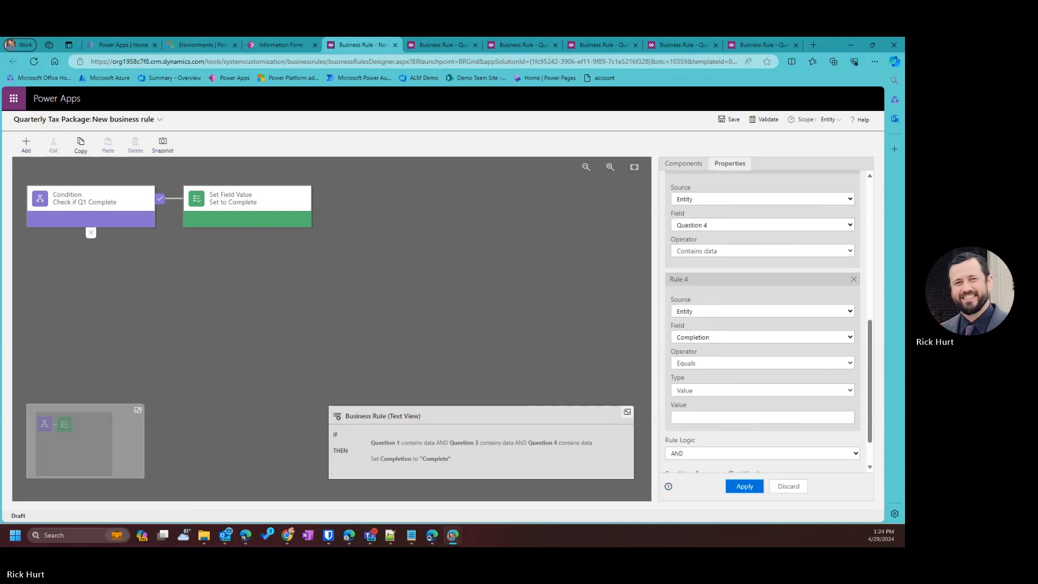
{"action": "scroll", "coordinate": [740, 435], "scroll_direction": "down", "scroll_amount": 1}
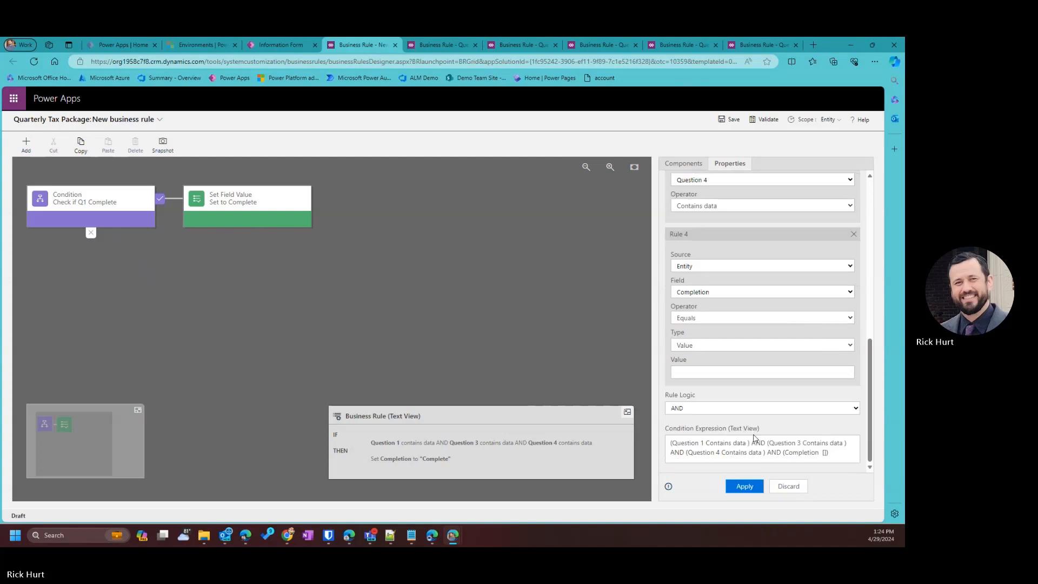
{"action": "left_click", "coordinate": [842, 455]}
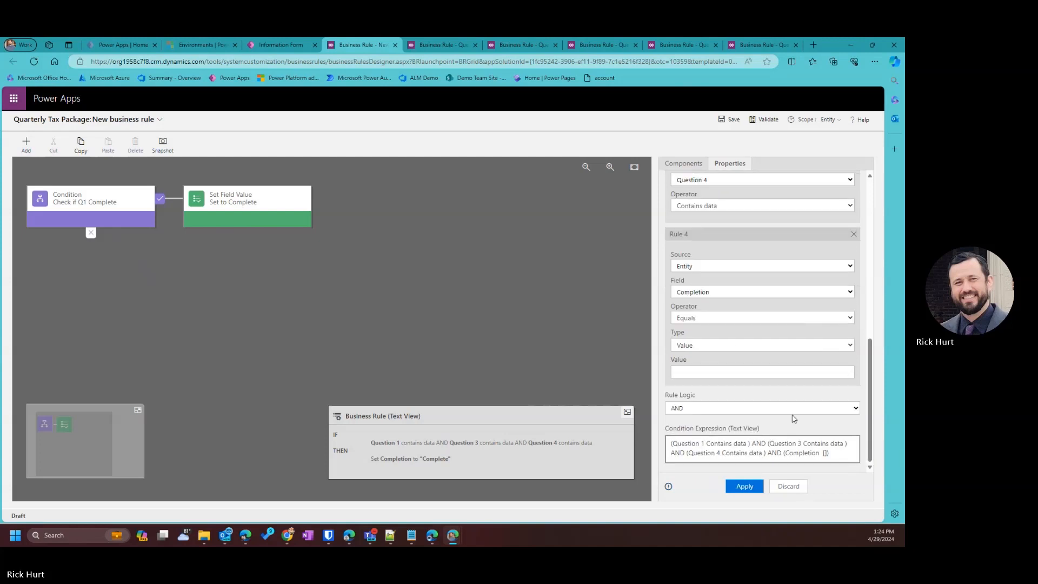
{"action": "left_click", "coordinate": [709, 295]}
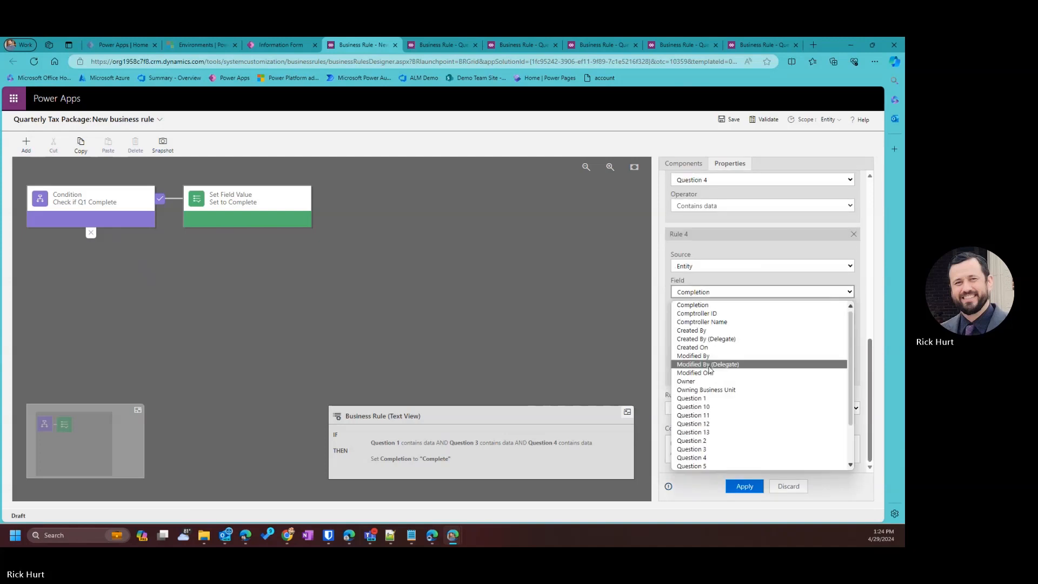
{"action": "left_click", "coordinate": [713, 464]}
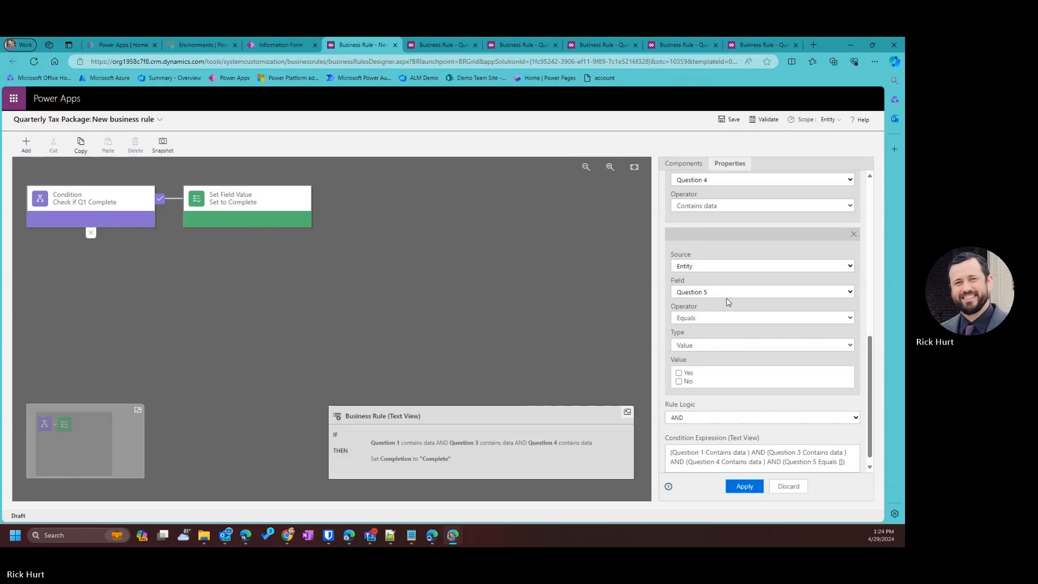
{"action": "left_click", "coordinate": [678, 382]}
{"action": "left_click", "coordinate": [700, 319]}
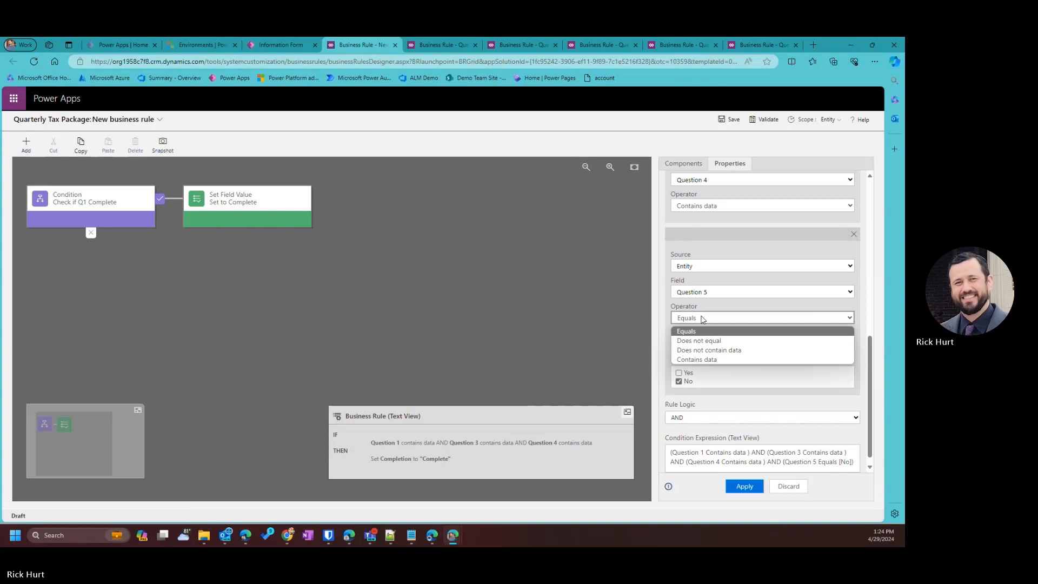
{"action": "left_click", "coordinate": [713, 359]}
{"action": "scroll", "coordinate": [729, 442], "scroll_direction": "down", "scroll_amount": 1}
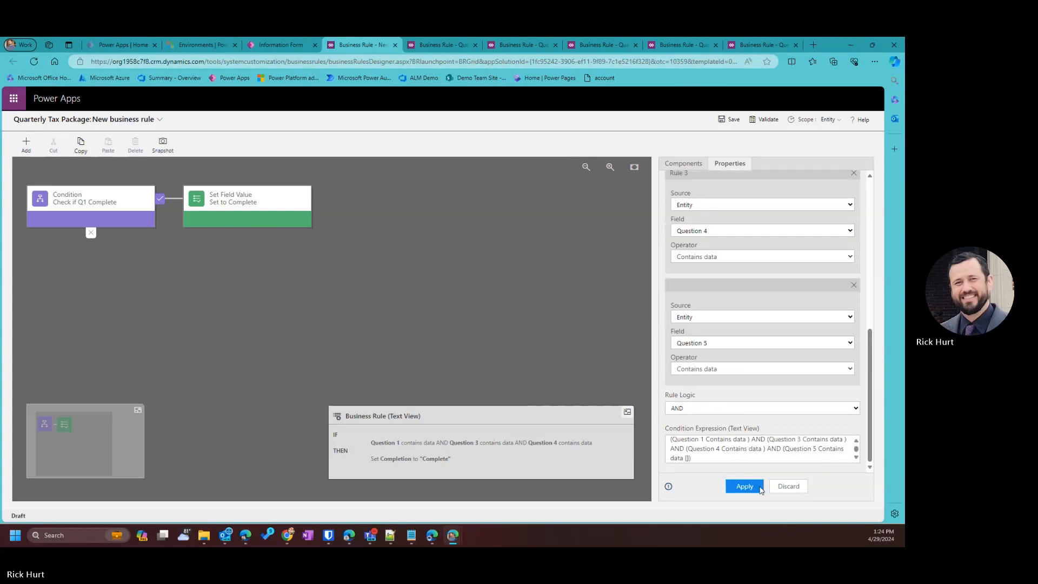
{"action": "left_click", "coordinate": [748, 488]}
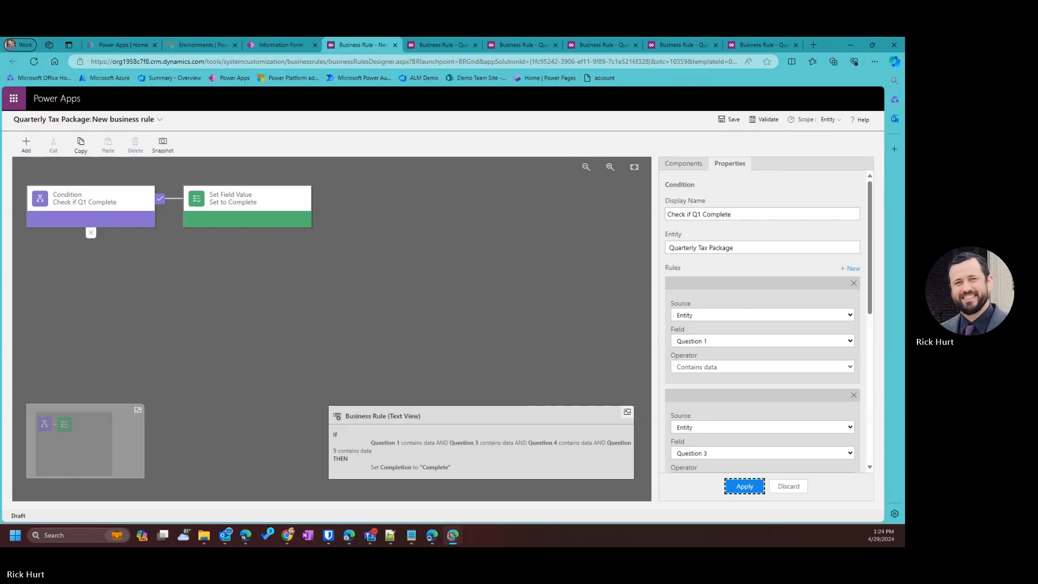
{"action": "key", "text": "alt+Tab"}
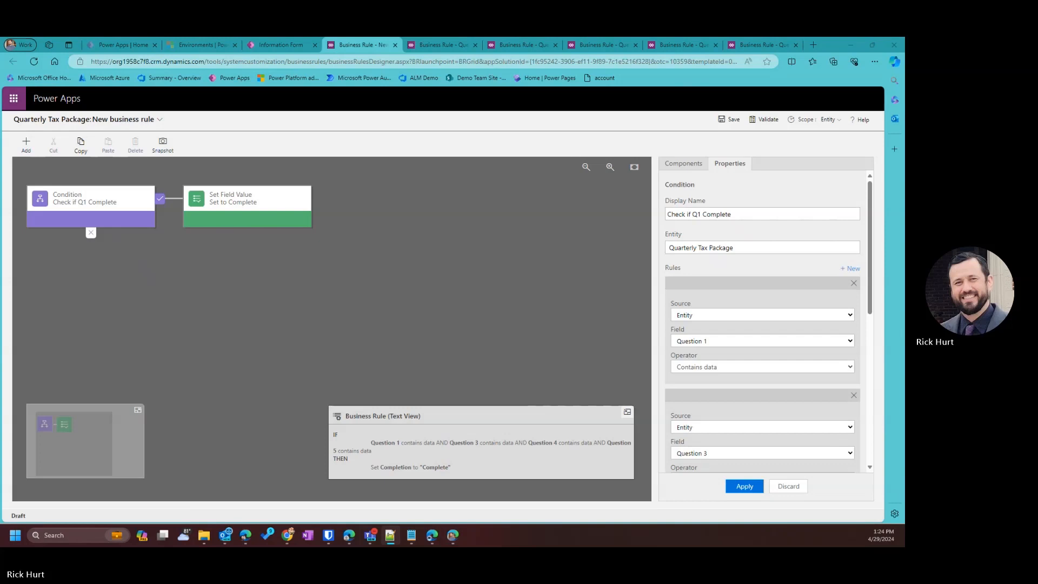
Add a condition rule requiring Question 7 to contain data.
{"action": "left_click", "coordinate": [849, 268]}
{"action": "scroll", "coordinate": [809, 319], "scroll_direction": "down", "scroll_amount": 5}
{"action": "scroll", "coordinate": [755, 354], "scroll_direction": "down", "scroll_amount": 3}
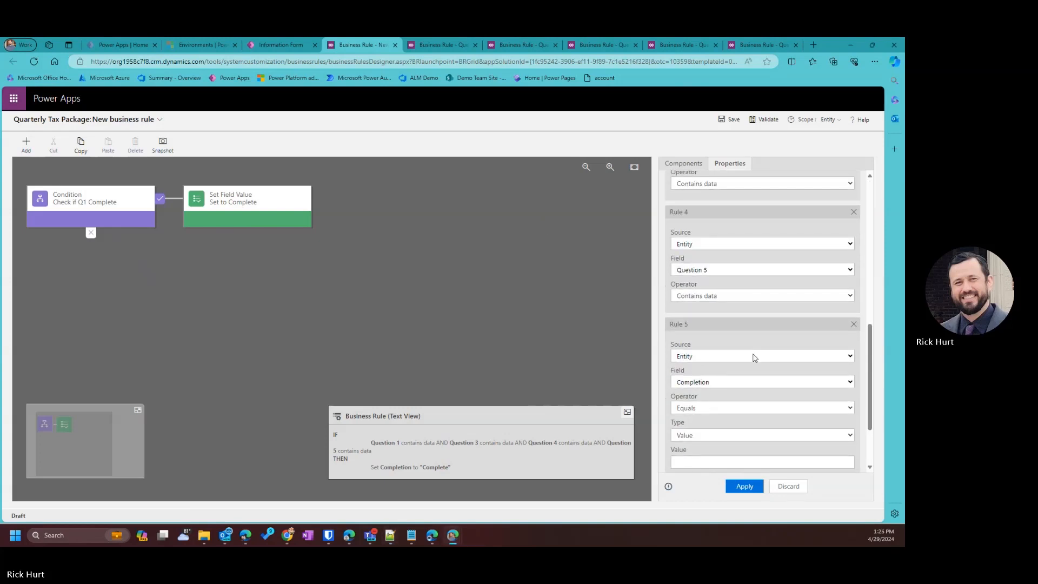
{"action": "scroll", "coordinate": [749, 362], "scroll_direction": "down", "scroll_amount": 2}
{"action": "scroll", "coordinate": [722, 297], "scroll_direction": "up", "scroll_amount": 2}
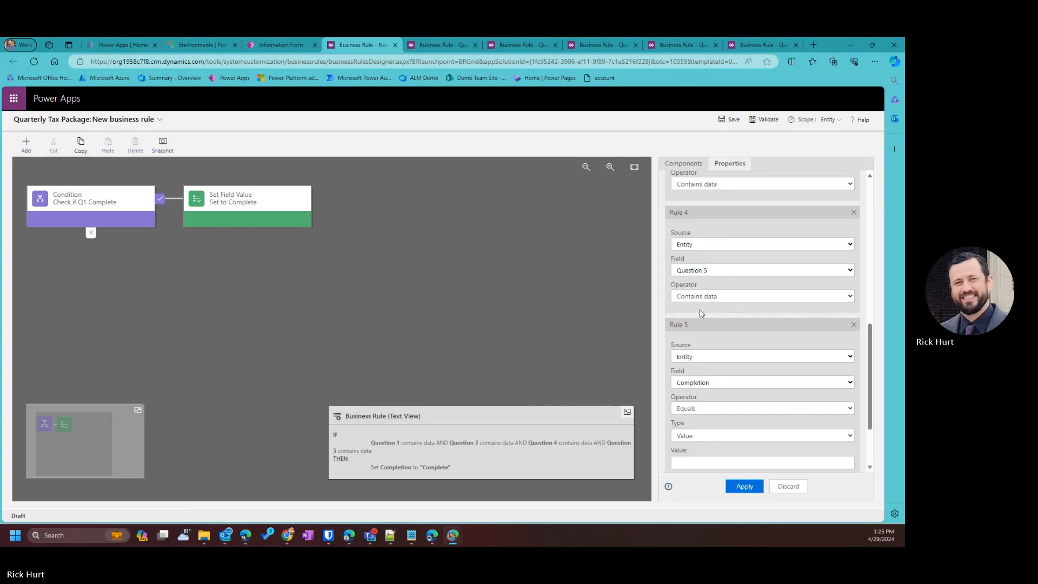
{"action": "scroll", "coordinate": [703, 314], "scroll_direction": "down", "scroll_amount": 1}
{"action": "left_click", "coordinate": [711, 339]}
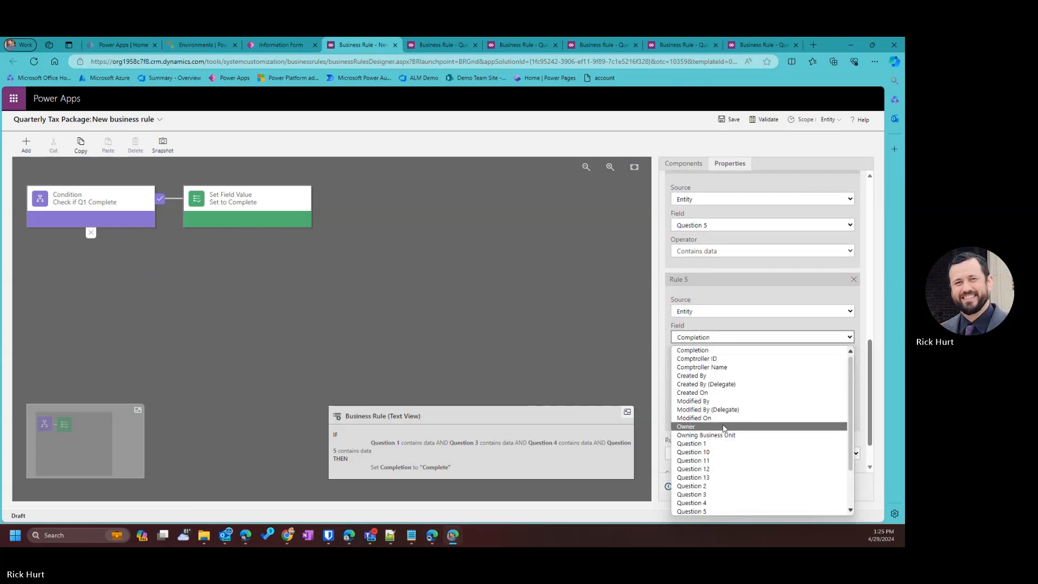
{"action": "scroll", "coordinate": [721, 470], "scroll_direction": "down", "scroll_amount": 1}
{"action": "scroll", "coordinate": [720, 479], "scroll_direction": "down", "scroll_amount": 1}
{"action": "left_click", "coordinate": [717, 494]}
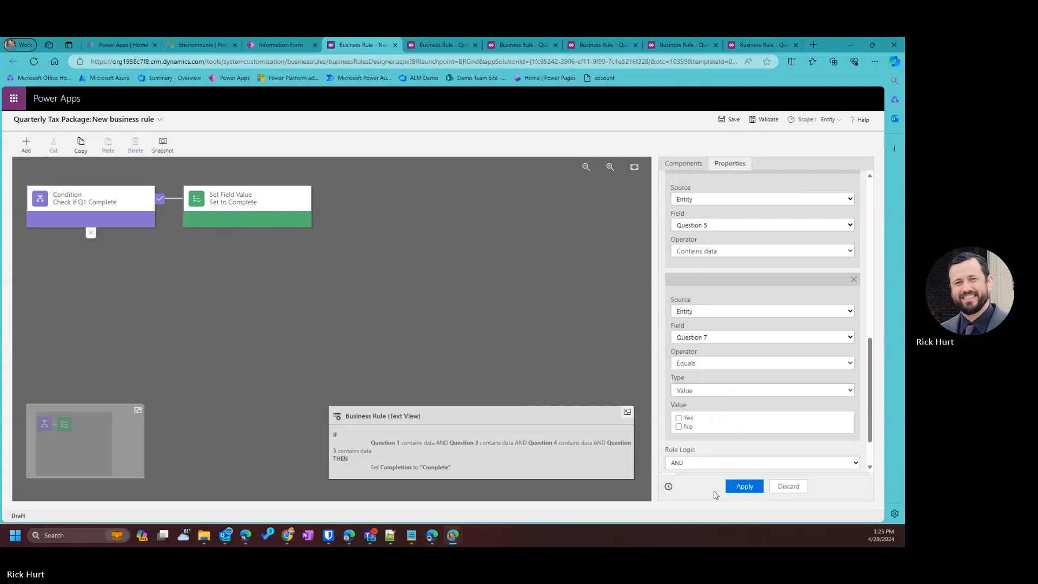
{"action": "left_click", "coordinate": [696, 364]}
{"action": "left_click", "coordinate": [703, 396]}
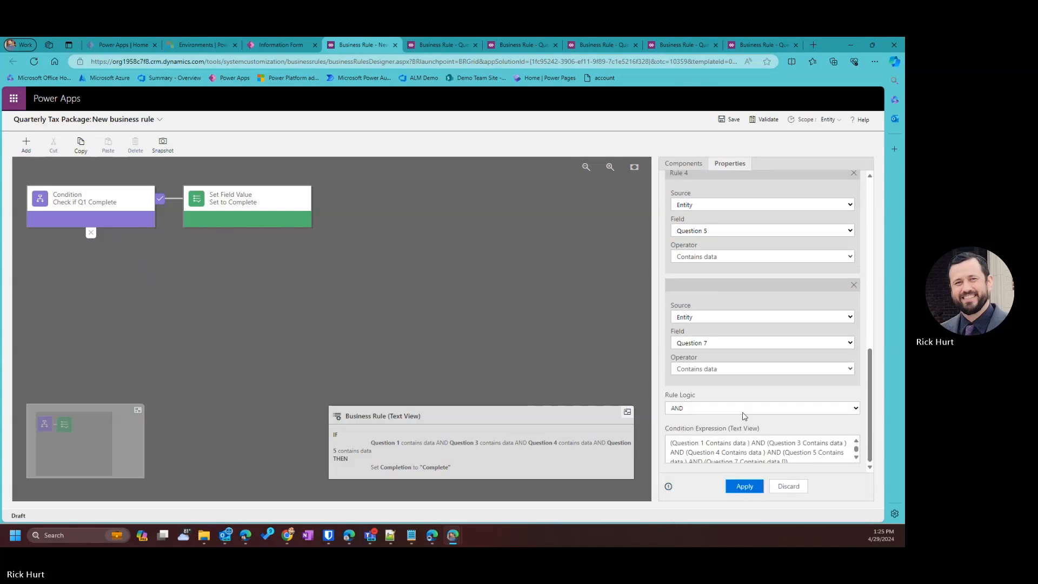
{"action": "left_click", "coordinate": [745, 488]}
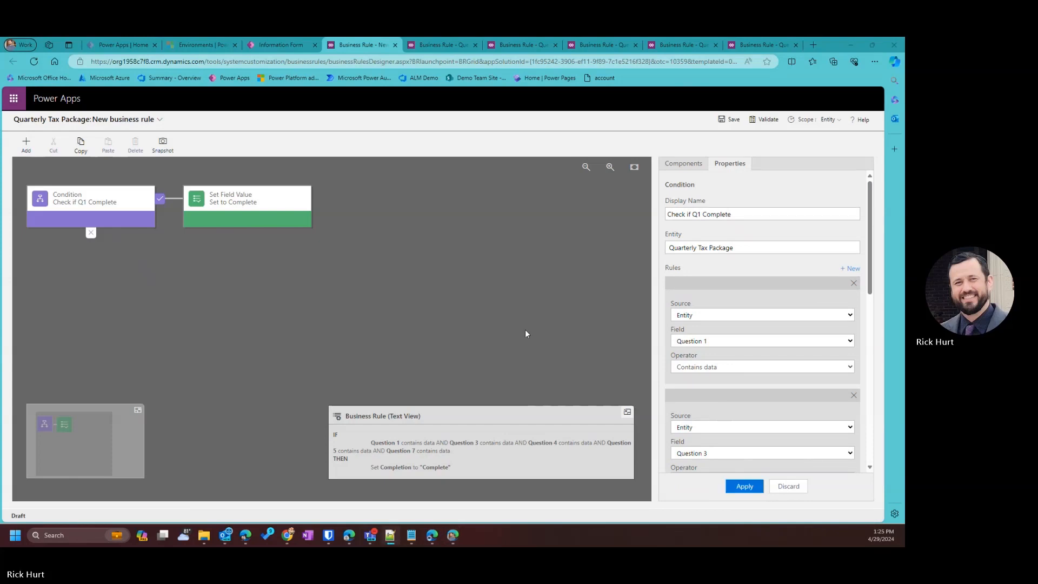
Add a condition rule requiring Question 9 to contain data.
{"action": "scroll", "coordinate": [781, 414], "scroll_direction": "down", "scroll_amount": 5}
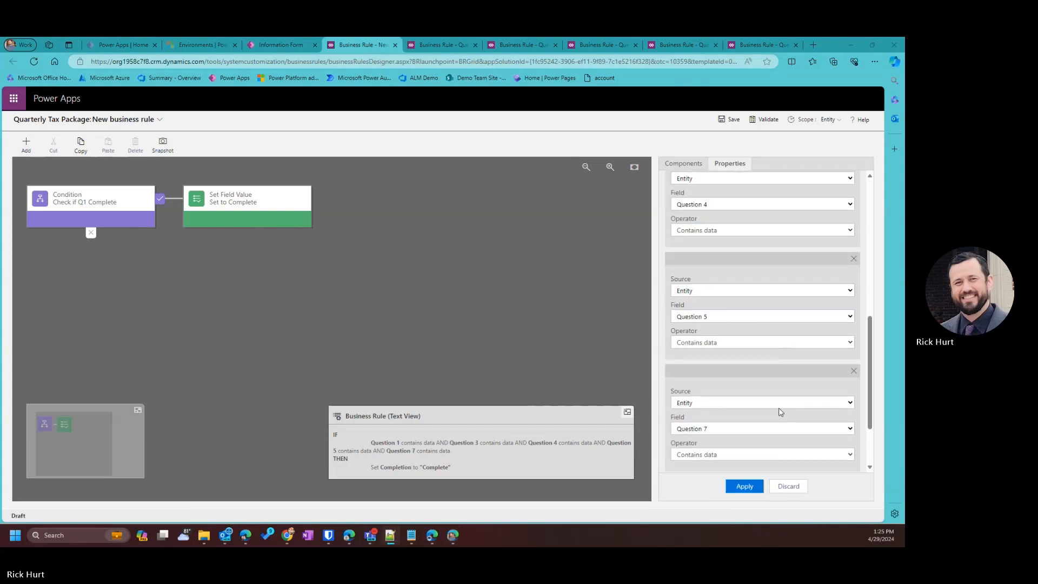
{"action": "scroll", "coordinate": [781, 411], "scroll_direction": "up", "scroll_amount": 5}
{"action": "scroll", "coordinate": [773, 389], "scroll_direction": "down", "scroll_amount": 10}
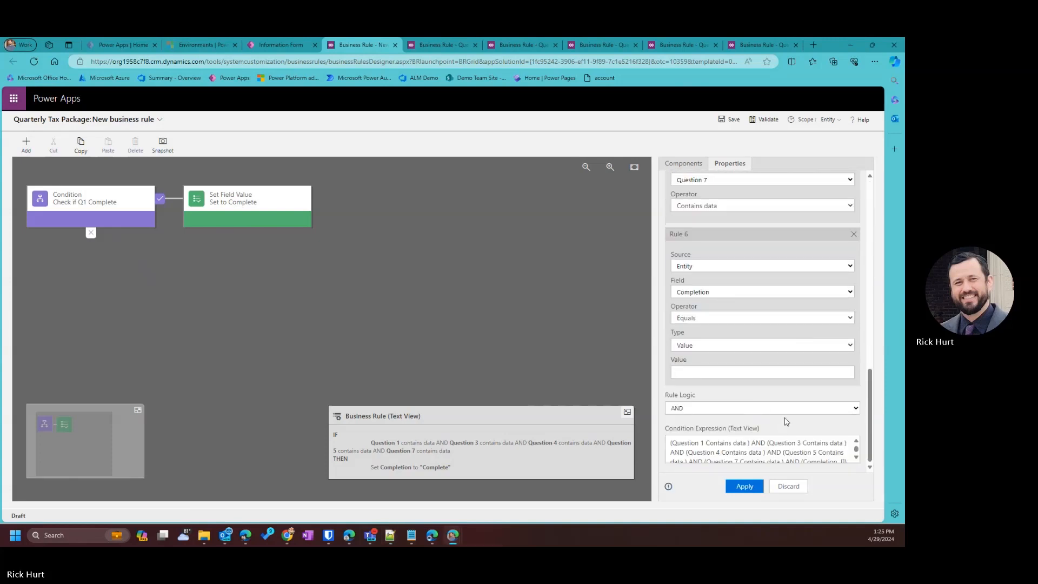
{"action": "scroll", "coordinate": [784, 438], "scroll_direction": "down", "scroll_amount": 1}
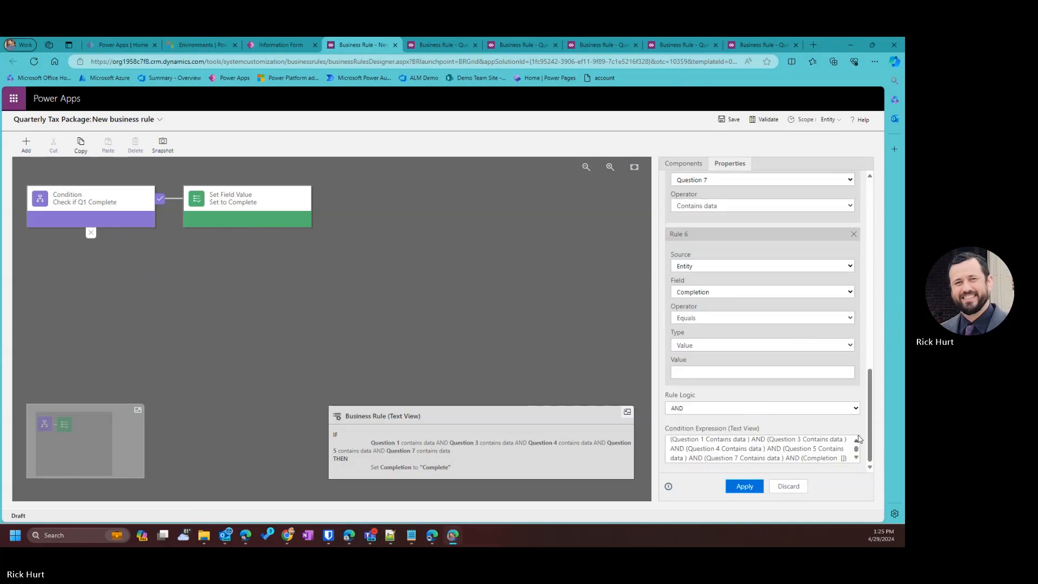
{"action": "left_click", "coordinate": [696, 293]}
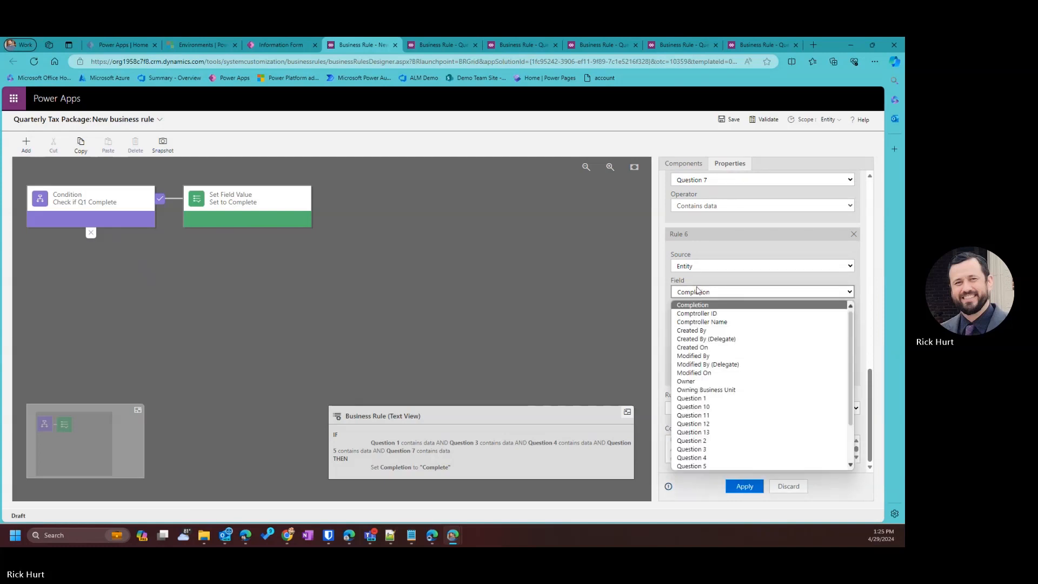
{"action": "scroll", "coordinate": [719, 454], "scroll_direction": "down", "scroll_amount": 2}
{"action": "left_click", "coordinate": [718, 451]}
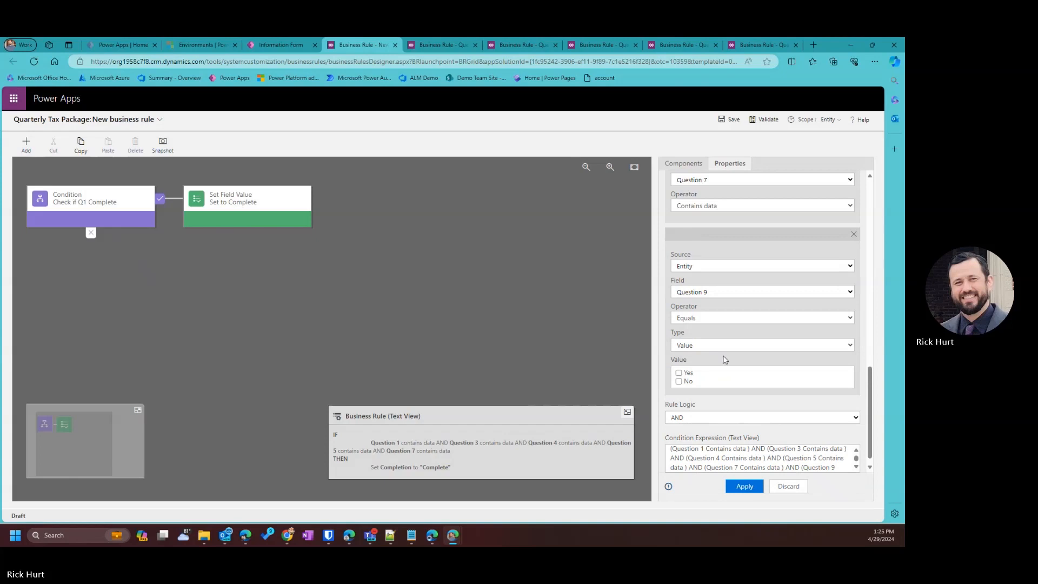
{"action": "left_click", "coordinate": [703, 347]}
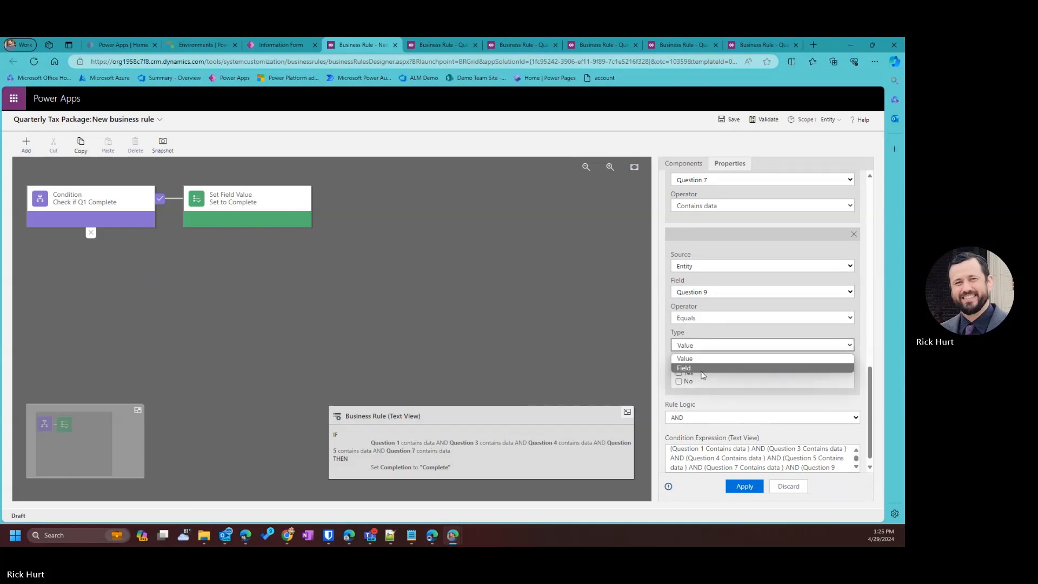
{"action": "left_click", "coordinate": [702, 318]}
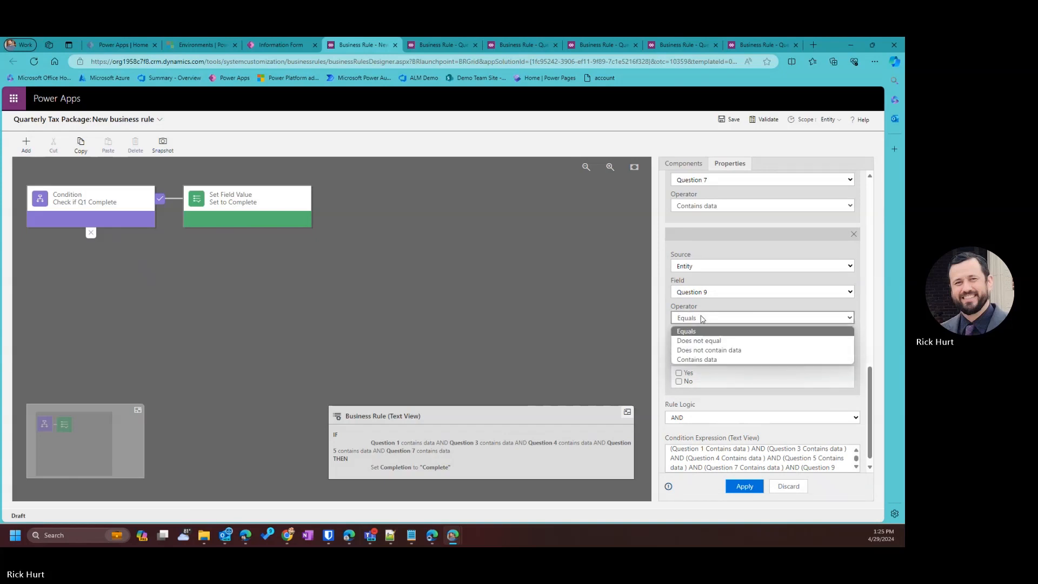
{"action": "left_click", "coordinate": [712, 357]}
{"action": "left_click", "coordinate": [751, 487]}
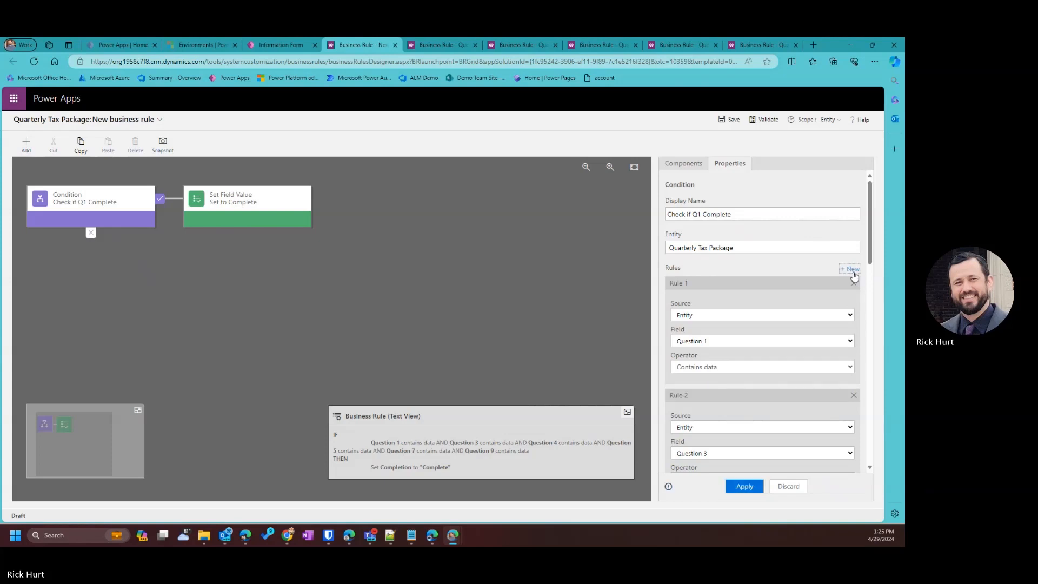
Add a condition rule requiring Question 11 to contain data.
{"action": "scroll", "coordinate": [716, 345], "scroll_direction": "down", "scroll_amount": 10}
{"action": "scroll", "coordinate": [718, 392], "scroll_direction": "down", "scroll_amount": 4}
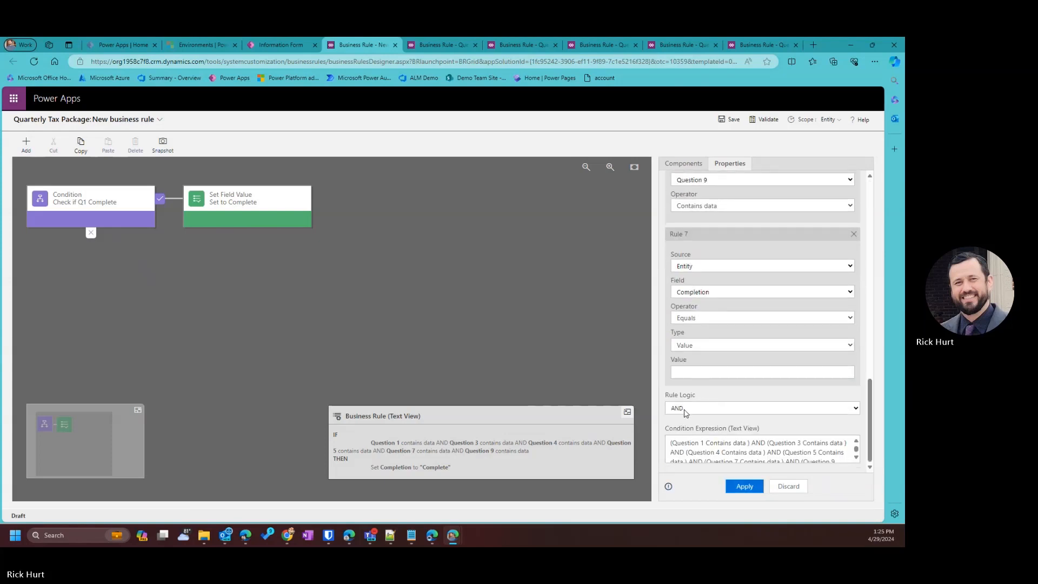
{"action": "left_click", "coordinate": [694, 293]}
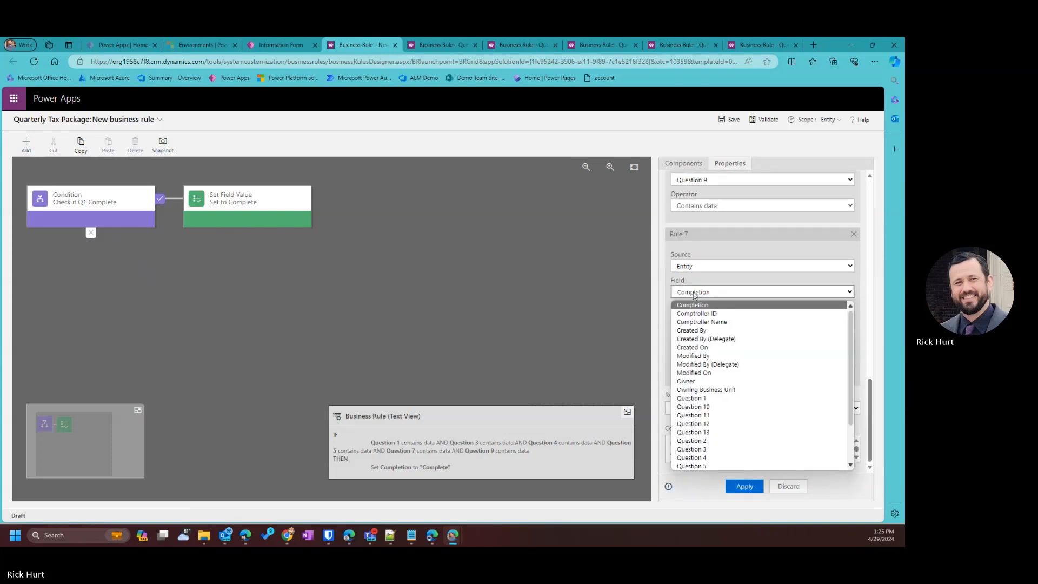
{"action": "left_click", "coordinate": [713, 415]}
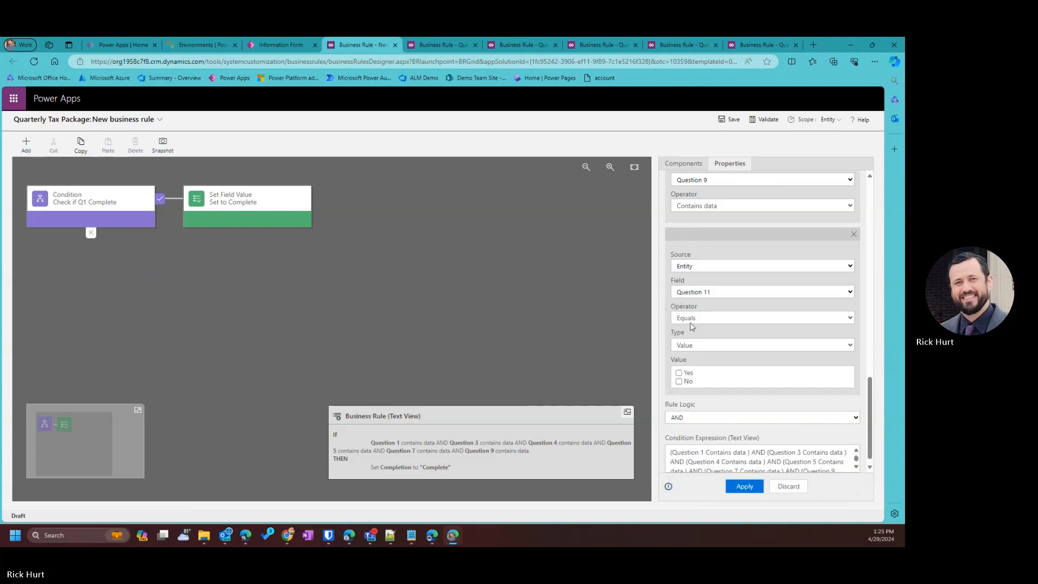
{"action": "left_click", "coordinate": [693, 319]}
{"action": "left_click", "coordinate": [704, 360]}
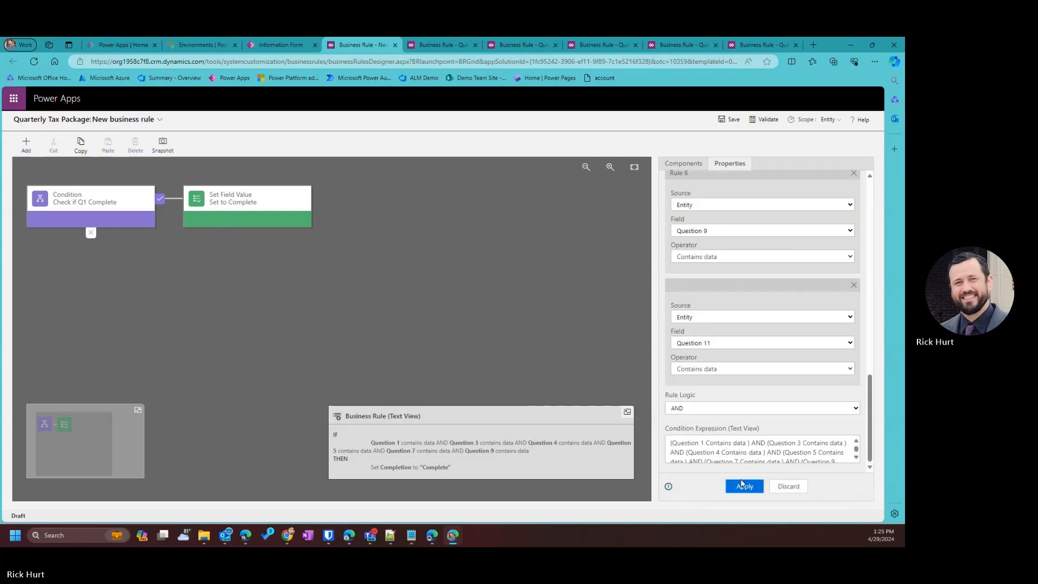
{"action": "left_click", "coordinate": [745, 486]}
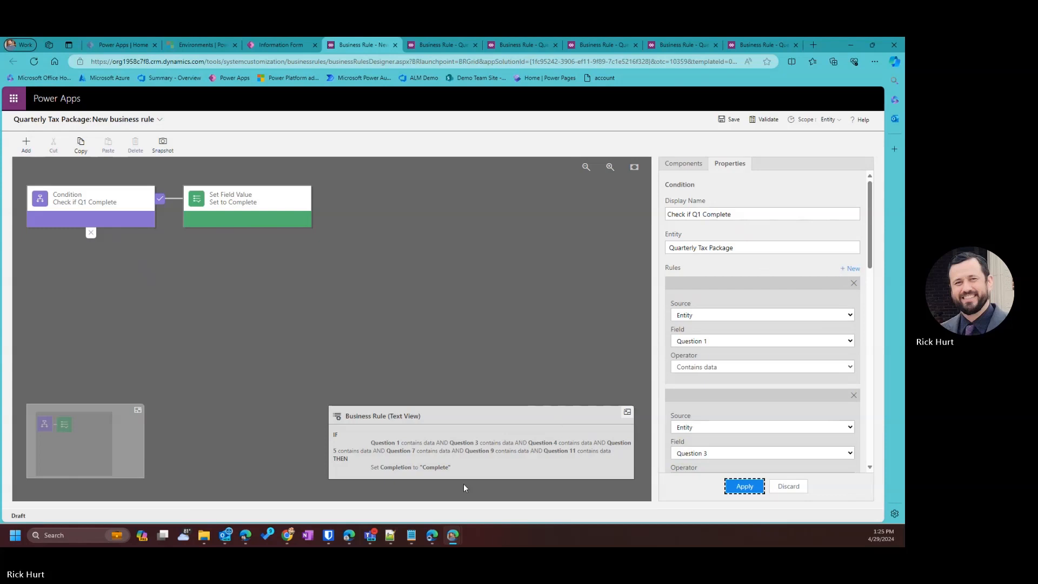
Add a condition rule requiring Question 13 to contain data.
{"action": "left_click", "coordinate": [852, 268]}
{"action": "scroll", "coordinate": [748, 408], "scroll_direction": "down", "scroll_amount": 10}
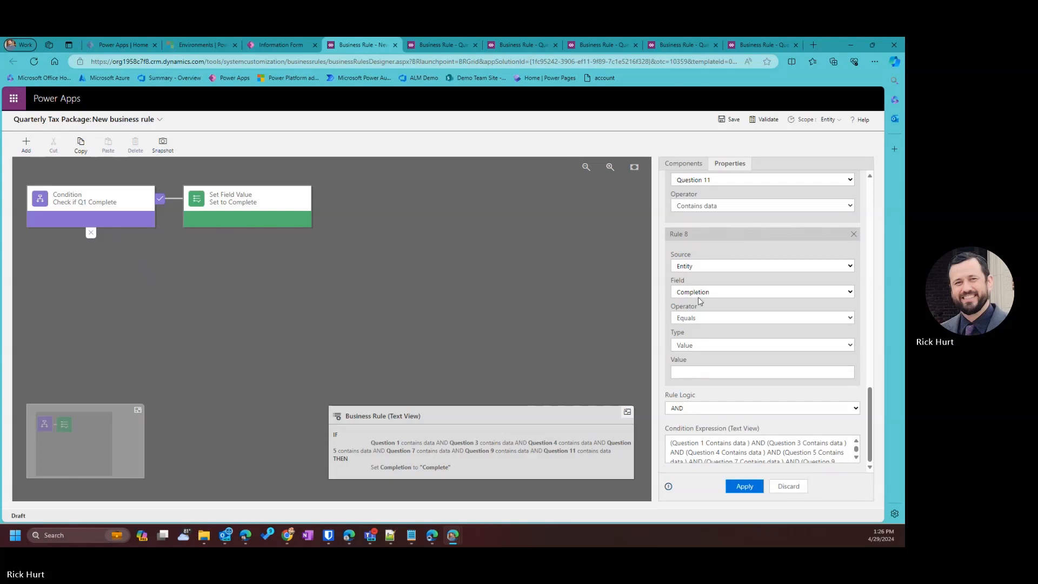
{"action": "left_click", "coordinate": [698, 294]}
{"action": "left_click", "coordinate": [713, 433]}
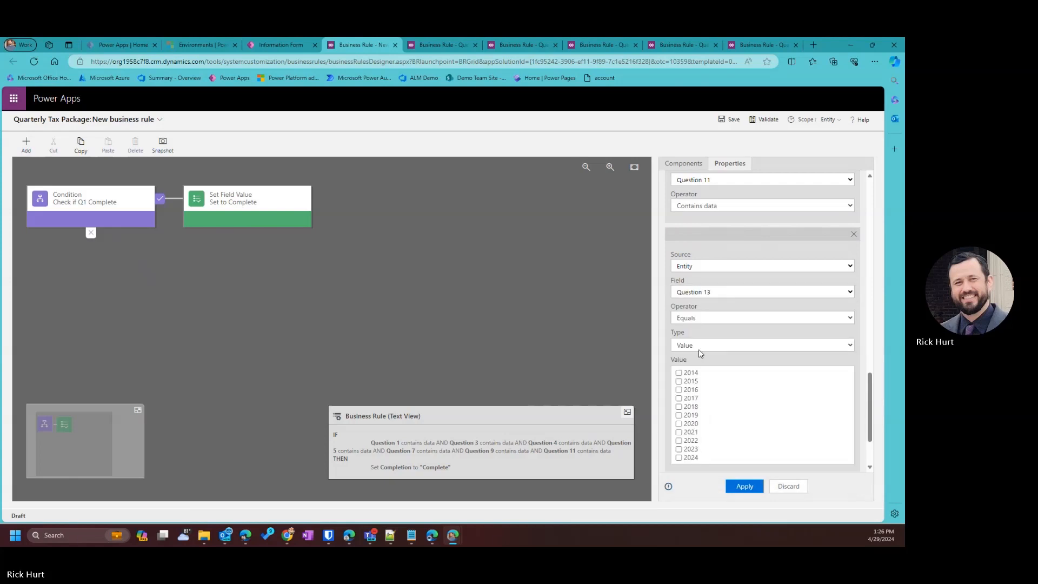
{"action": "left_click", "coordinate": [694, 319]}
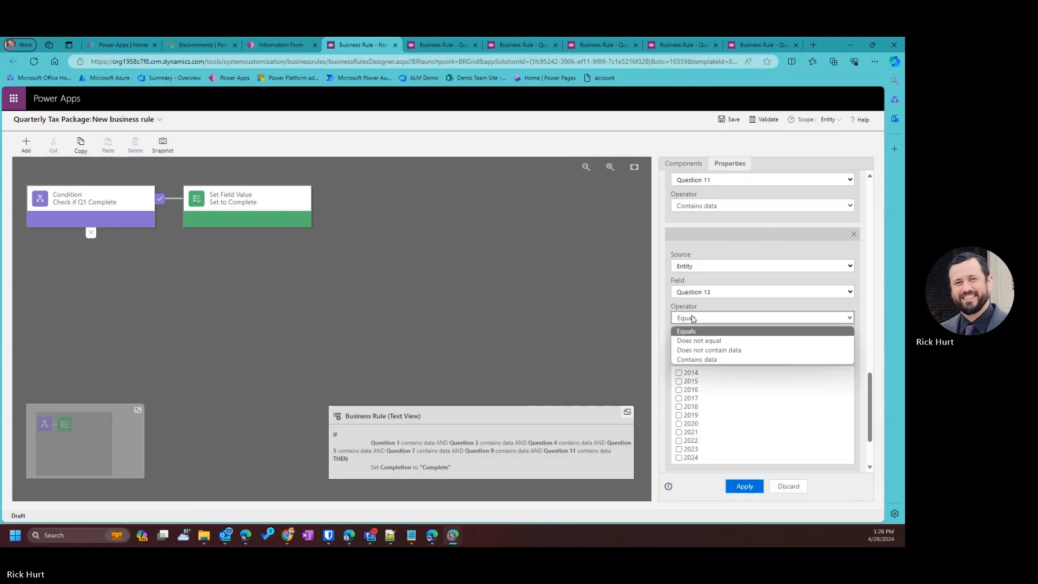
{"action": "left_click", "coordinate": [717, 361]}
{"action": "left_click", "coordinate": [746, 486]}
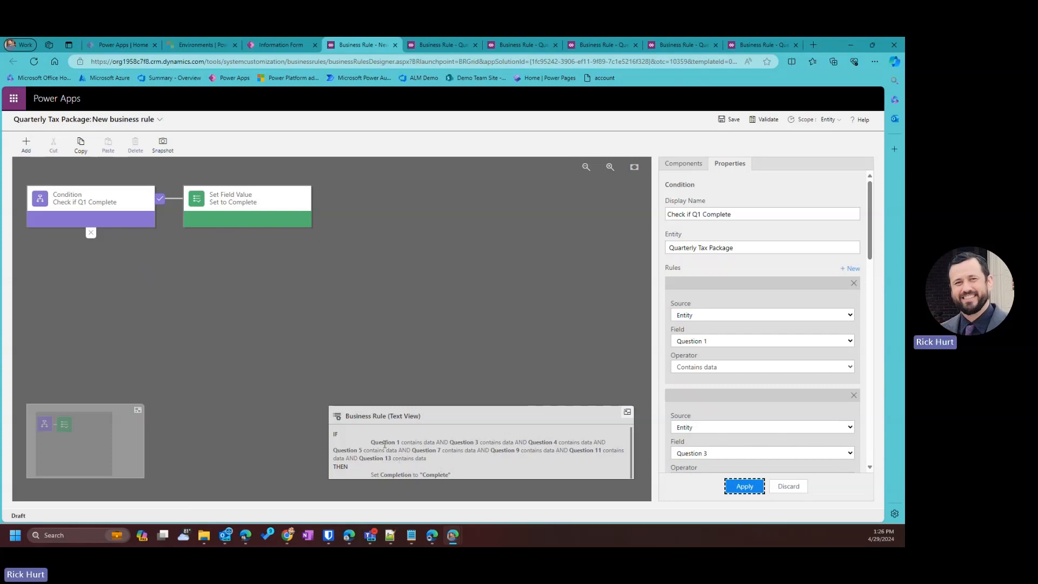
Save the rule and rename the condition from 'Check if Q1 Complete' to 'Check if Questions Complete'.
{"action": "left_click_drag", "start_coordinate": [376, 475], "coordinate": [436, 474]}
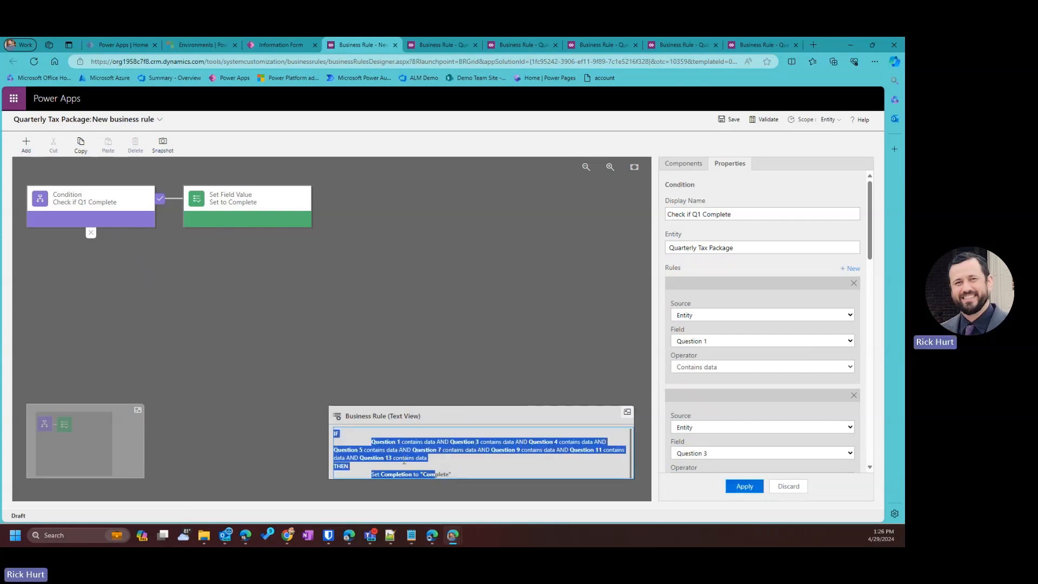
{"action": "left_click", "coordinate": [730, 119]}
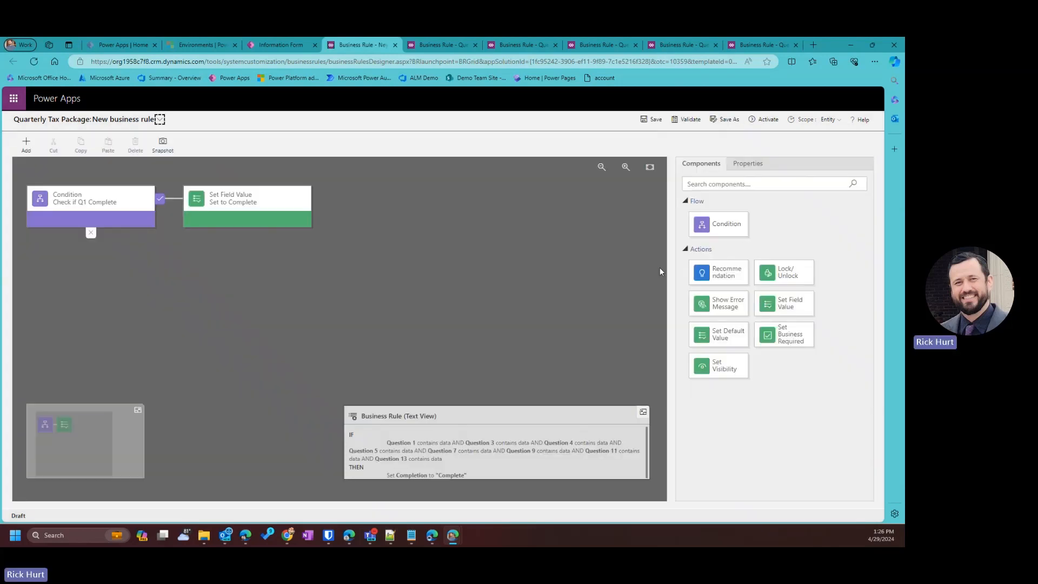
{"action": "left_click", "coordinate": [92, 202]}
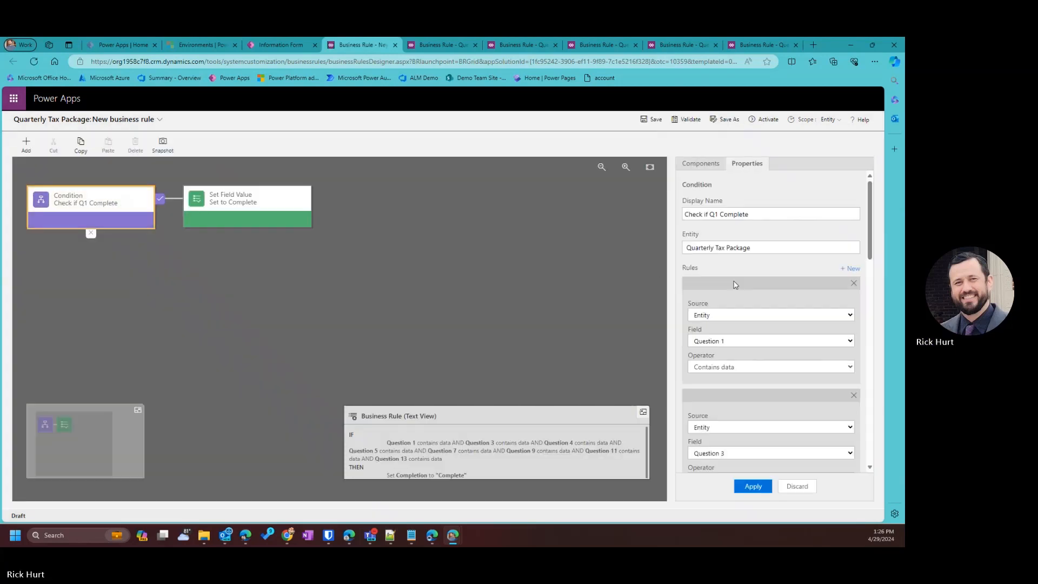
{"action": "left_click", "coordinate": [710, 215]}
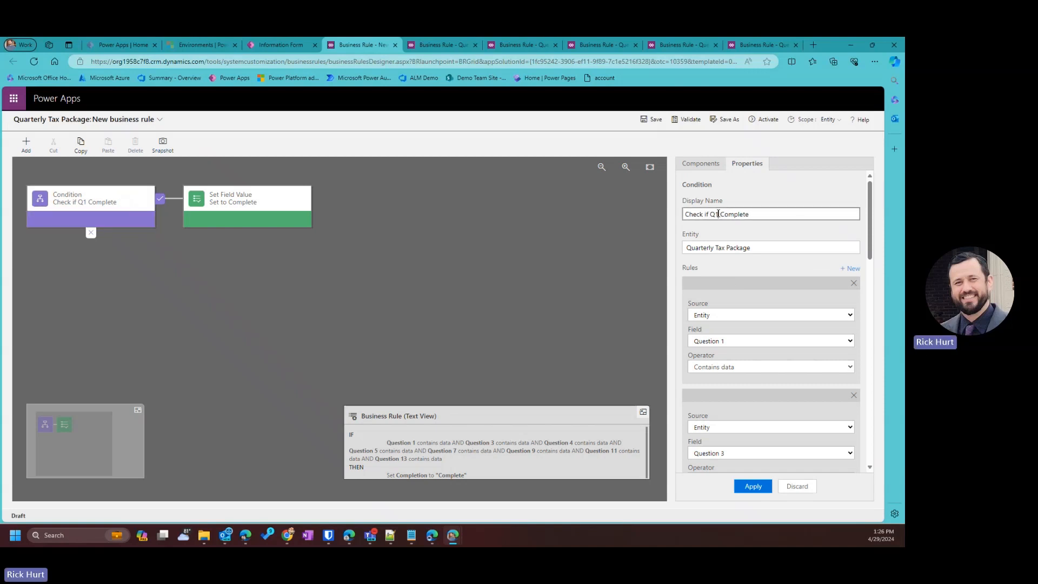
{"action": "key", "text": "BackSpace"}
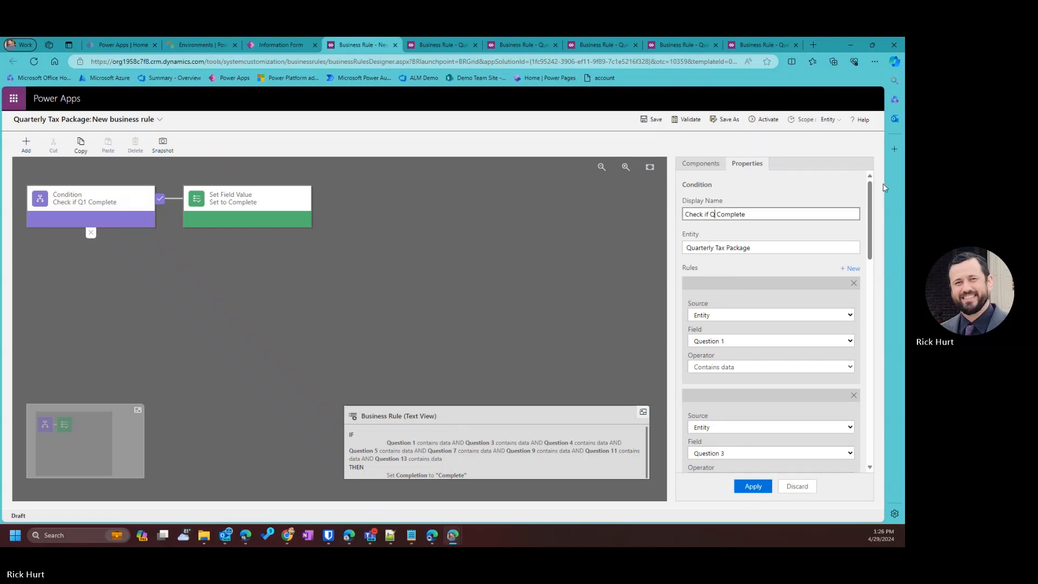
{"action": "type", "text": "ustions"}
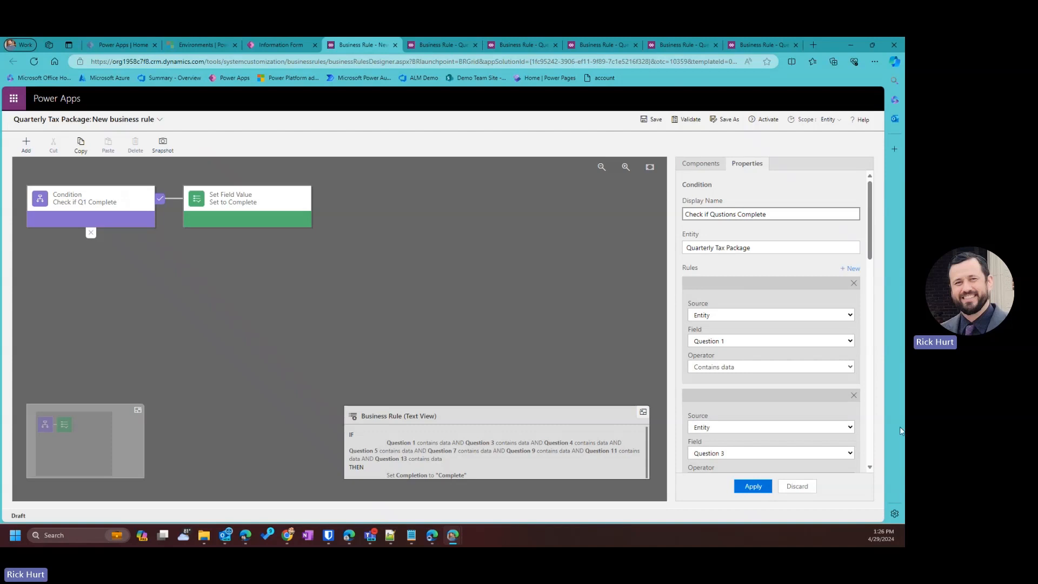
{"action": "left_click", "coordinate": [757, 486]}
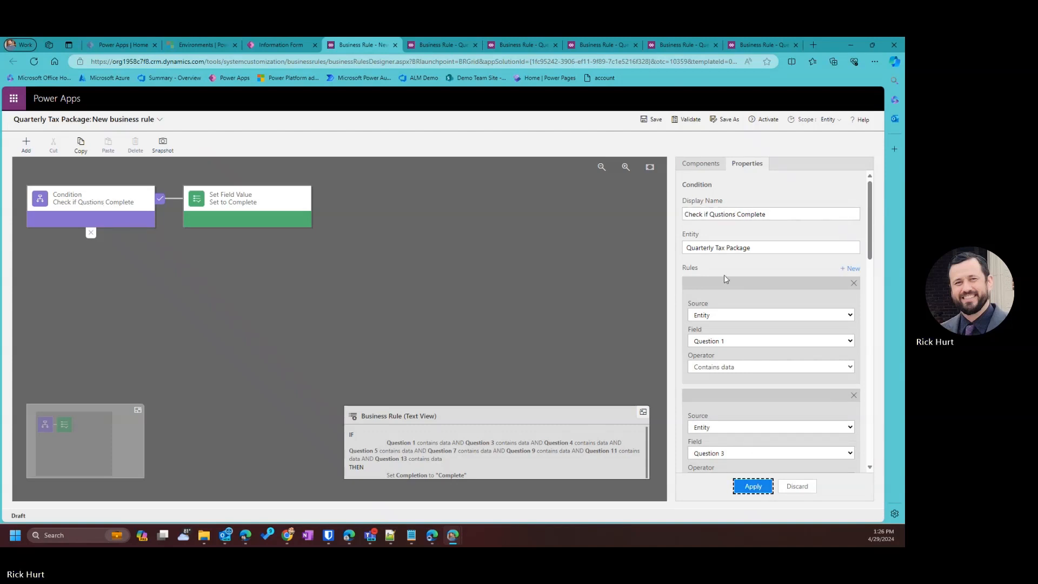
{"action": "left_click", "coordinate": [717, 214]}
{"action": "type", "text": "e"}
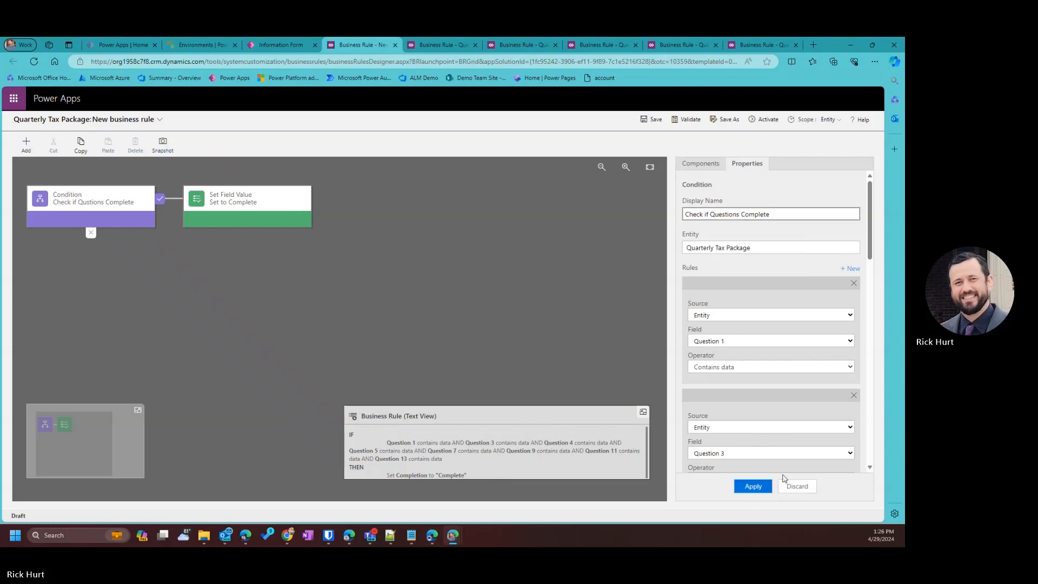
{"action": "left_click", "coordinate": [755, 487]}
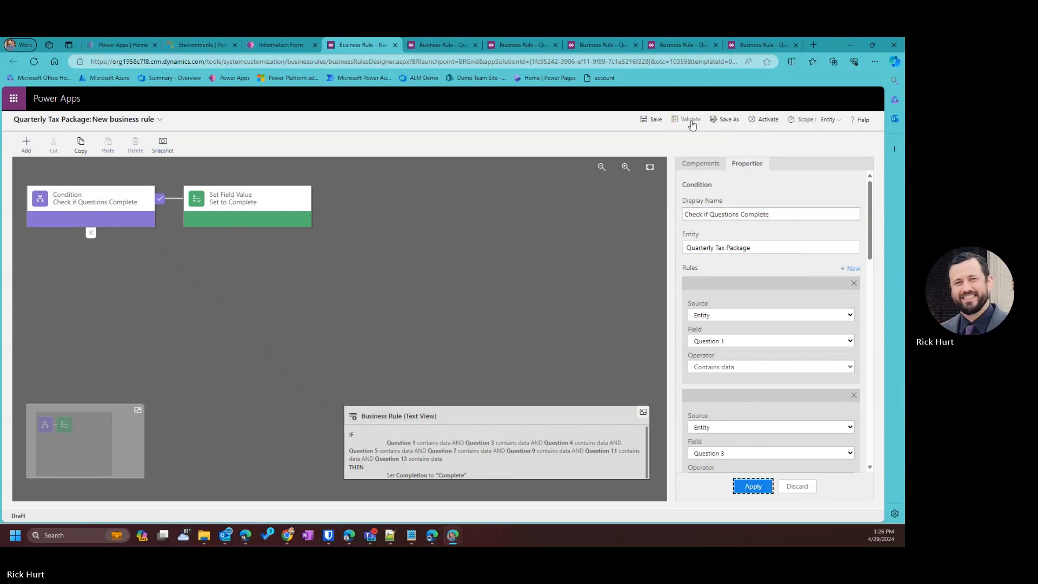
Save and activate the completion rule, then refresh the form's business rules list.
{"action": "left_click", "coordinate": [652, 120]}
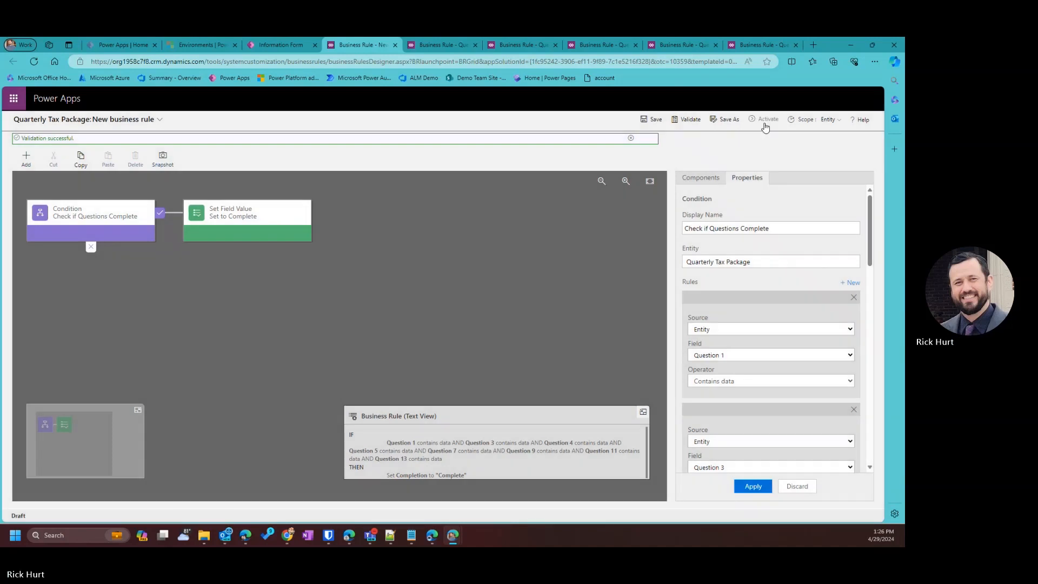
{"action": "left_click", "coordinate": [767, 122]}
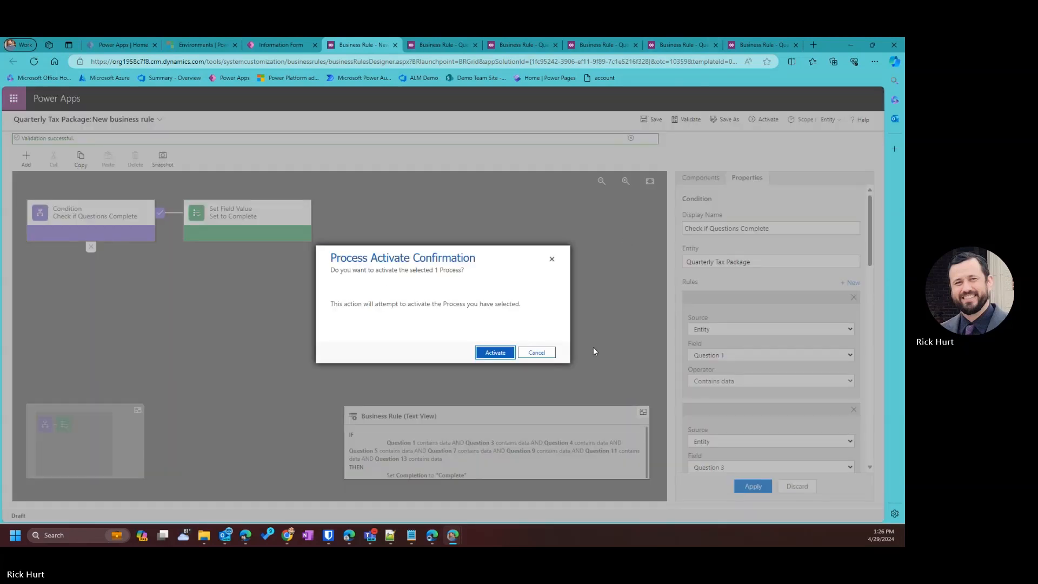
{"action": "left_click", "coordinate": [483, 355]}
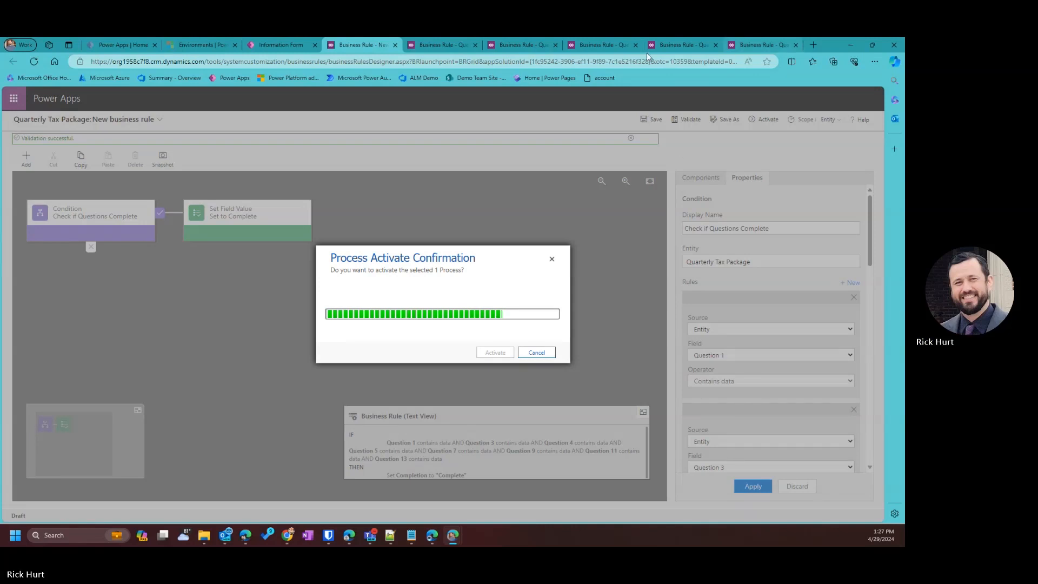
{"action": "left_click", "coordinate": [276, 45]}
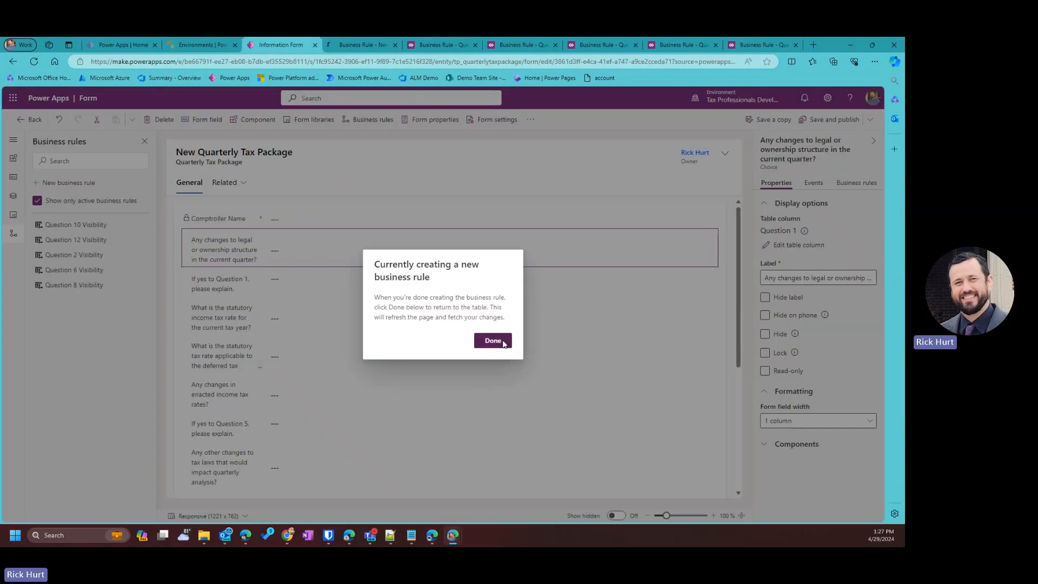
{"action": "left_click", "coordinate": [500, 340]}
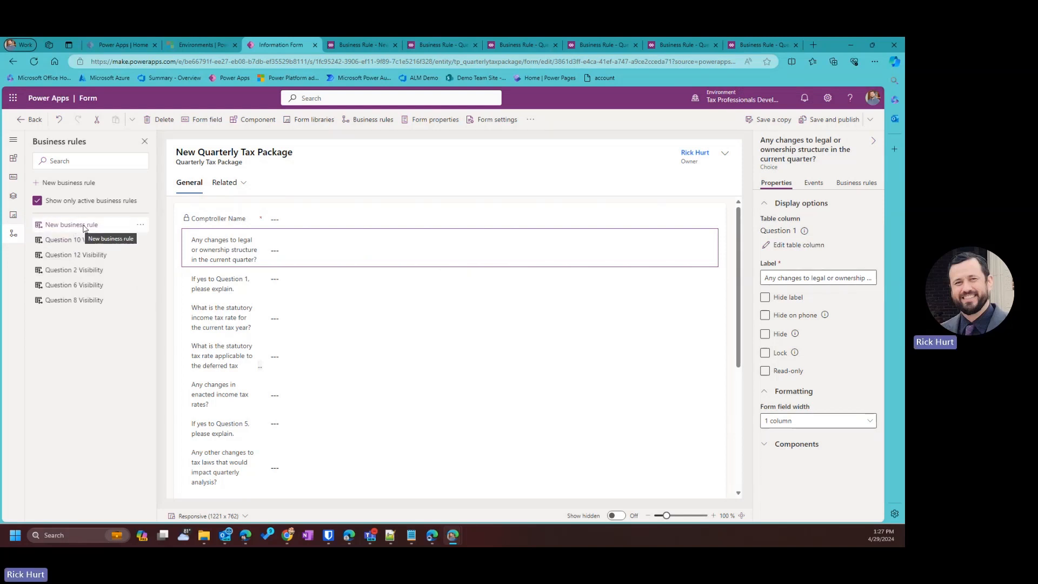
Deactivate the completion business rule so it can be edited.
{"action": "left_click", "coordinate": [349, 44]}
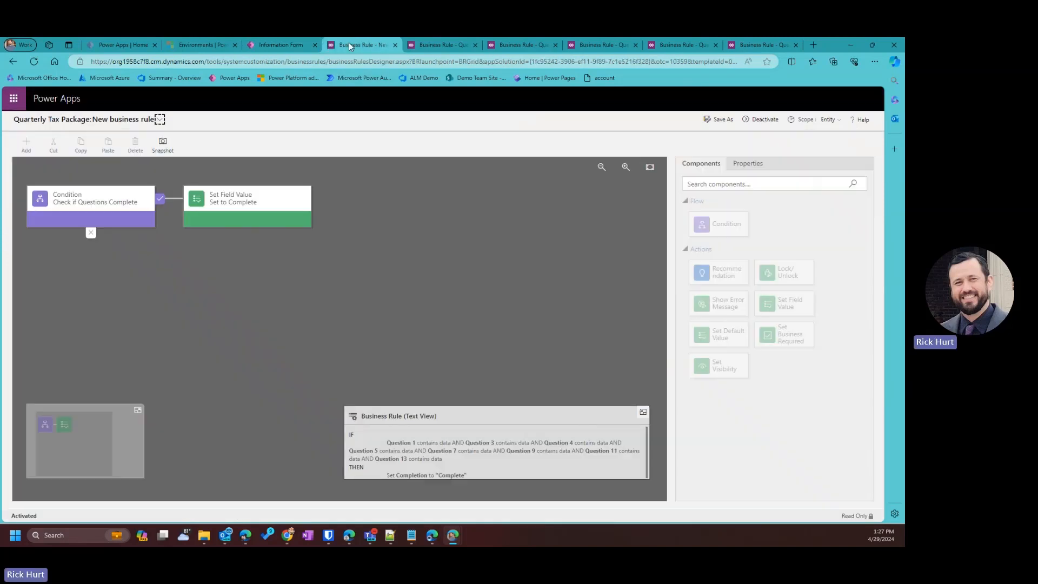
{"action": "left_click", "coordinate": [159, 119]}
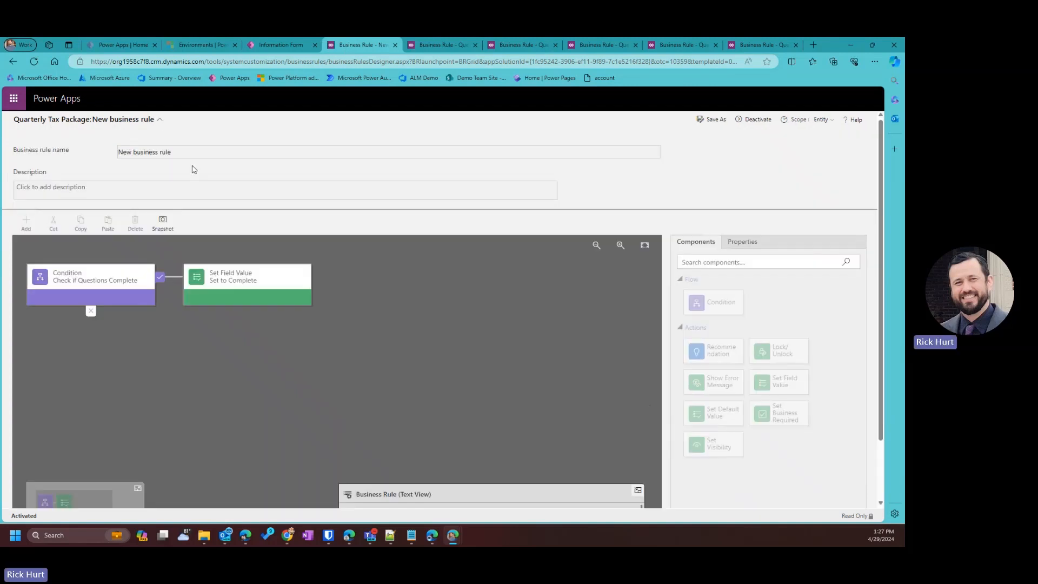
{"action": "left_click", "coordinate": [756, 123]}
{"action": "left_click", "coordinate": [495, 354]}
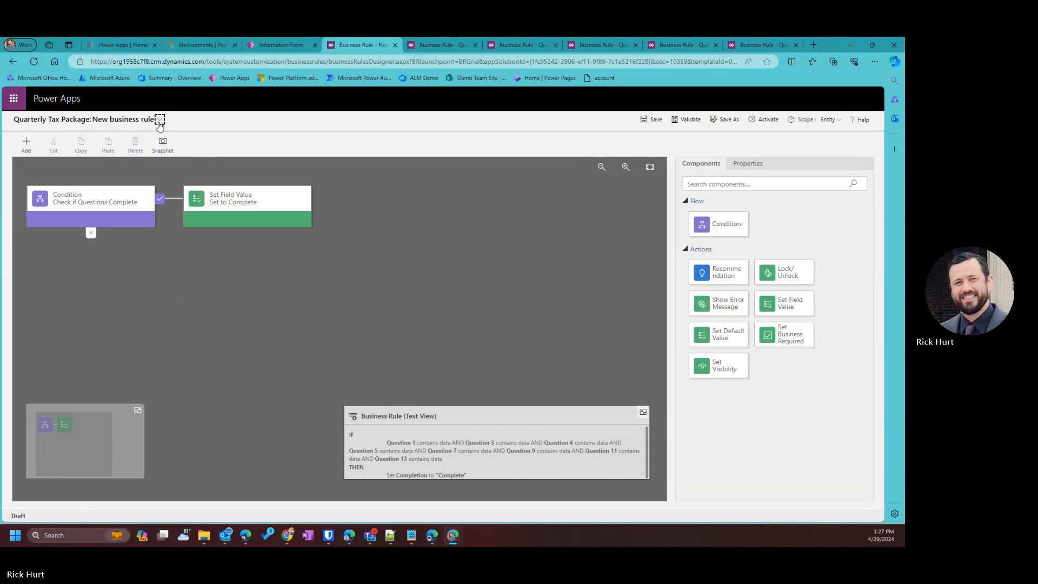
Rename the rule Set to Complete, save and reactivate it, then view Question 2 Visibility.
{"action": "left_click", "coordinate": [160, 119]}
{"action": "left_click", "coordinate": [190, 151]}
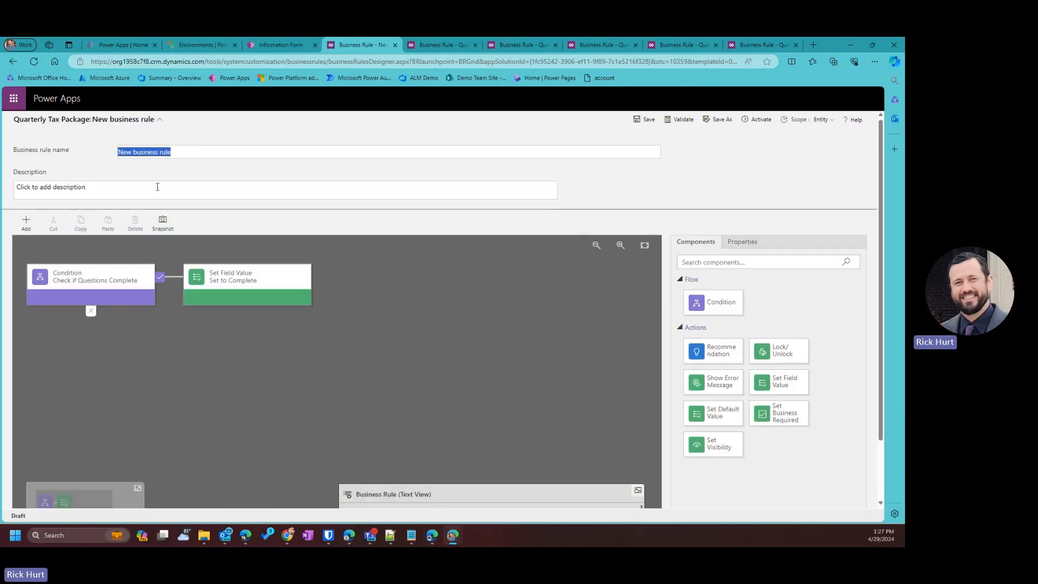
{"action": "type", "text": "Set"}
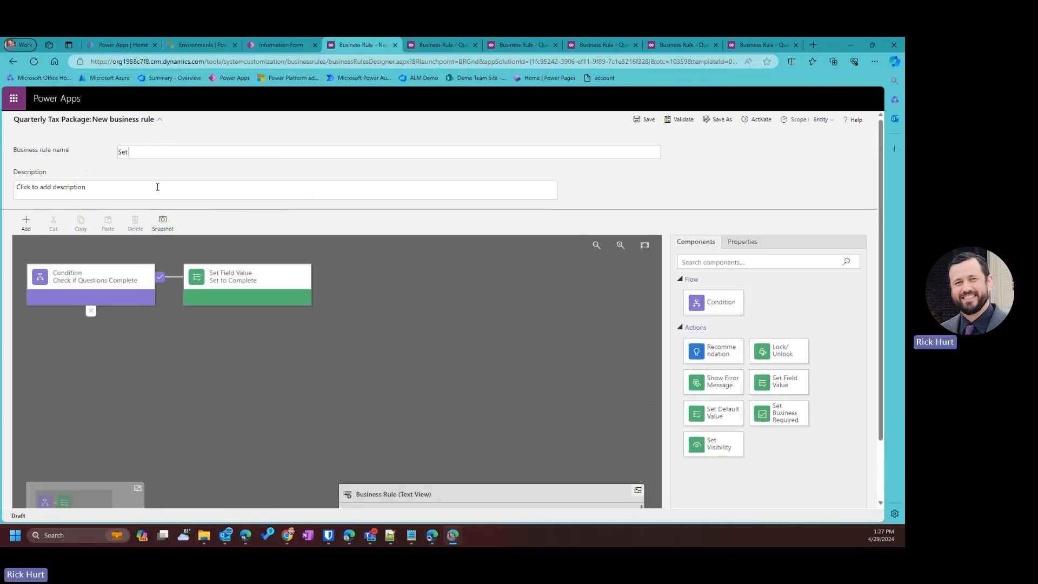
{"action": "type", "text": " to Complete"}
{"action": "left_click", "coordinate": [644, 120]}
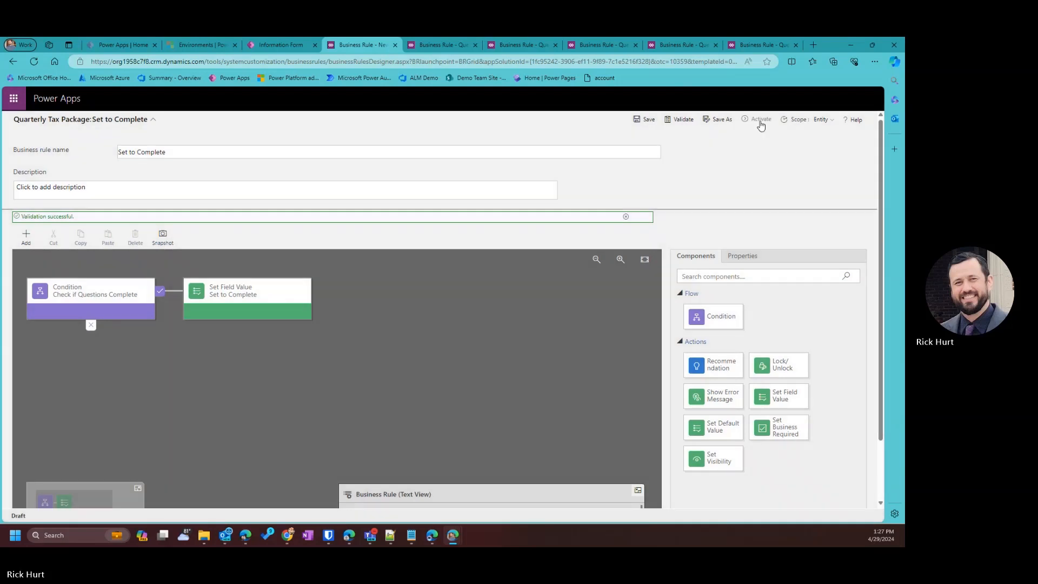
{"action": "left_click", "coordinate": [760, 123]}
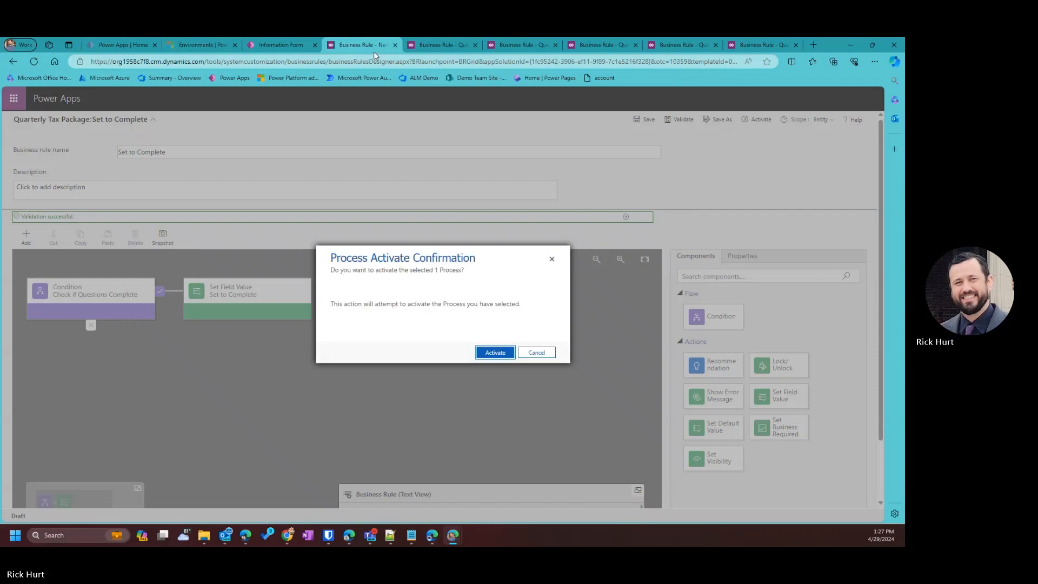
{"action": "left_click", "coordinate": [493, 354]}
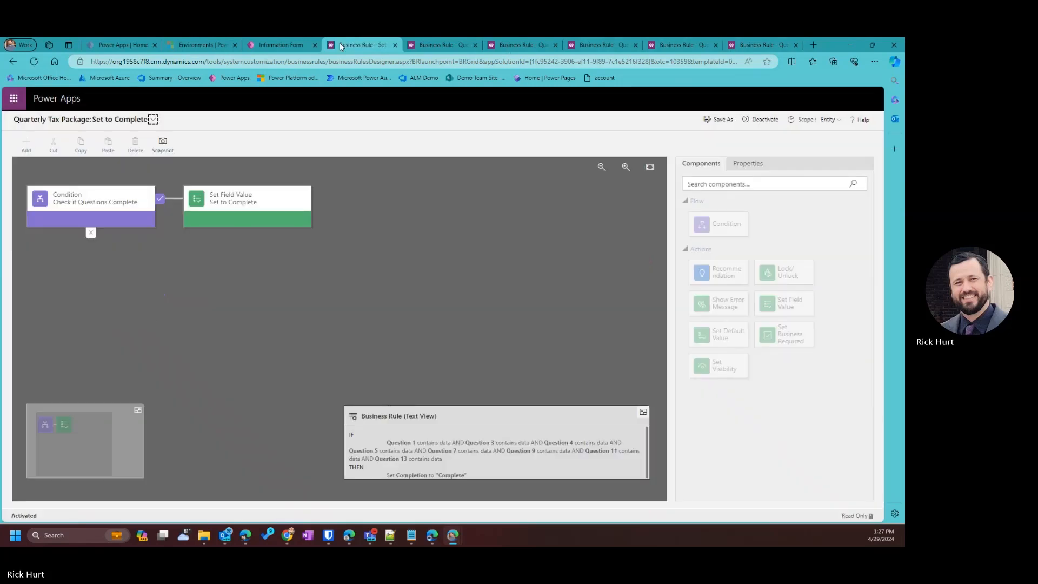
{"action": "left_click", "coordinate": [770, 45]}
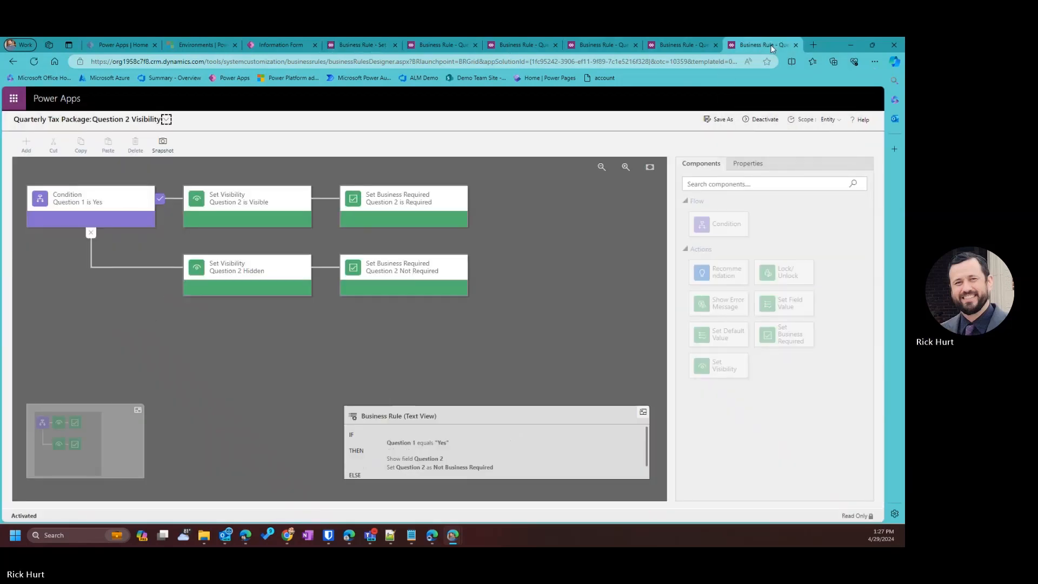
Review the Question 6, 8 and 10 Visibility and Set to Complete rules, returning to the form designer.
{"action": "left_click", "coordinate": [687, 48]}
{"action": "double_click", "coordinate": [824, 47]}
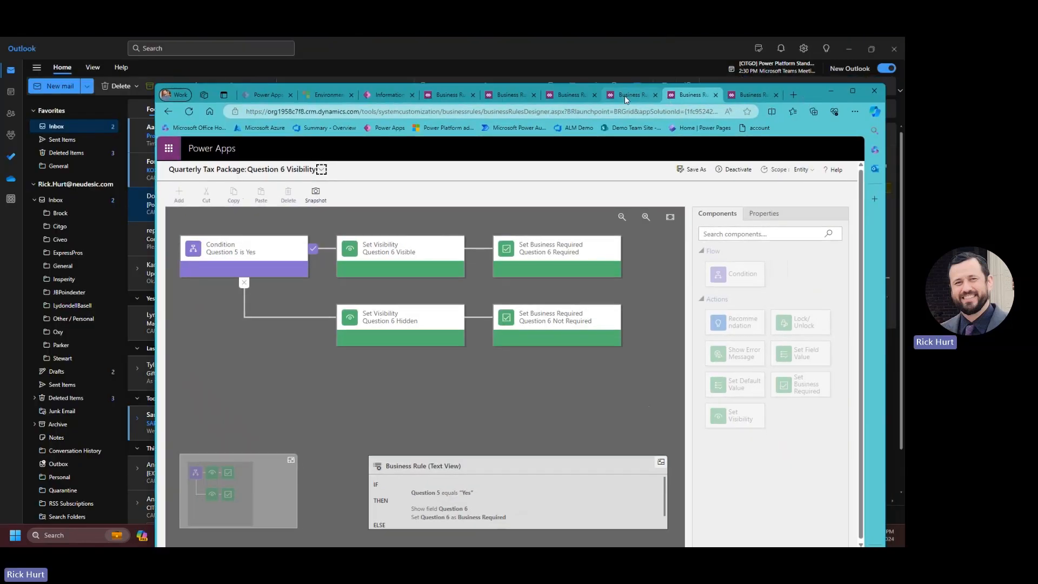
{"action": "left_click", "coordinate": [629, 96]}
{"action": "left_click", "coordinate": [578, 99]}
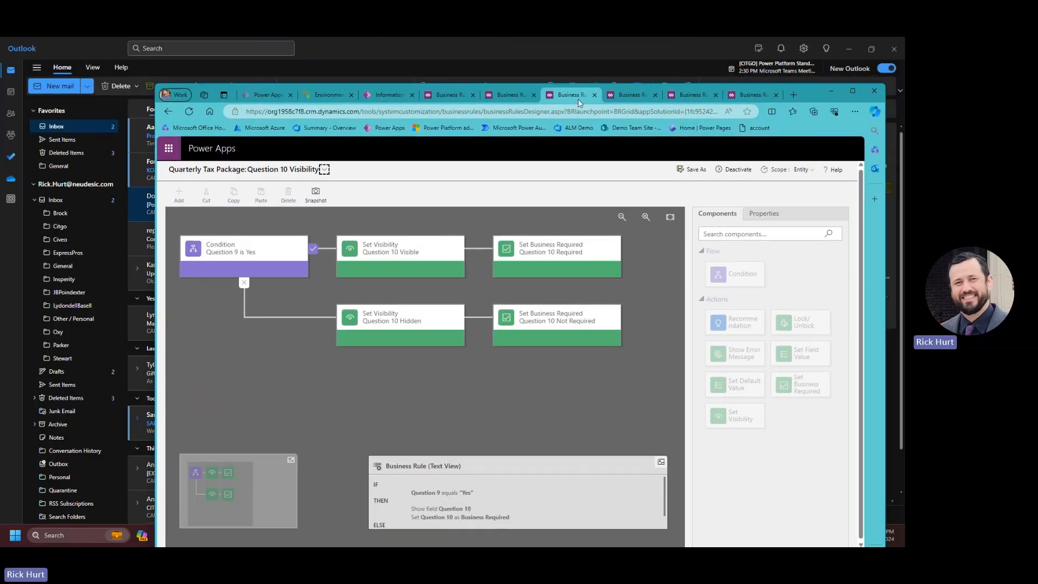
{"action": "left_click", "coordinate": [519, 97]}
{"action": "left_click", "coordinate": [455, 95]}
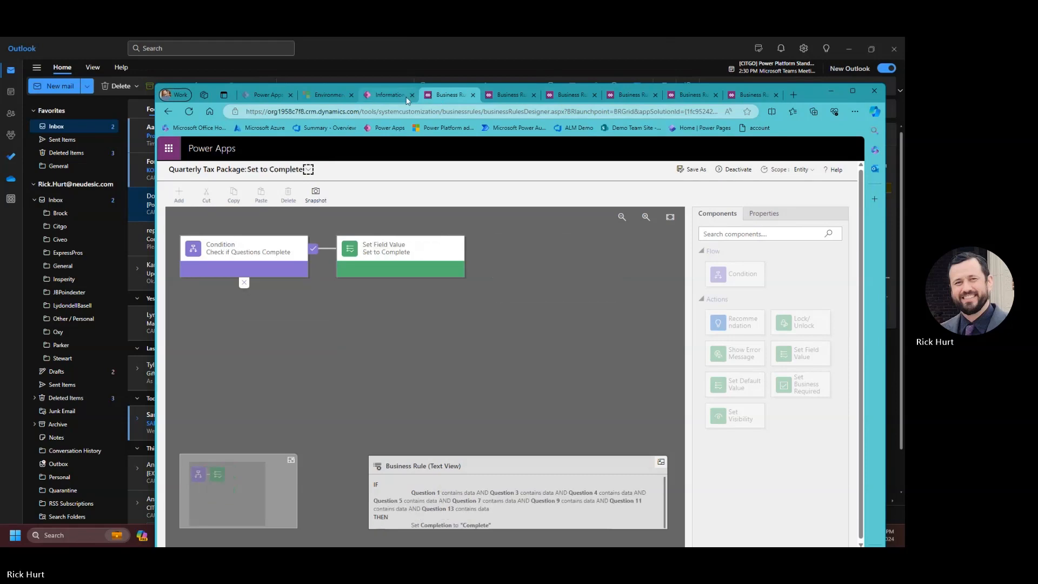
{"action": "left_click", "coordinate": [387, 95]}
Refresh the business rules list, save and publish the form, and return to the forms list.
{"action": "left_click", "coordinate": [853, 91]}
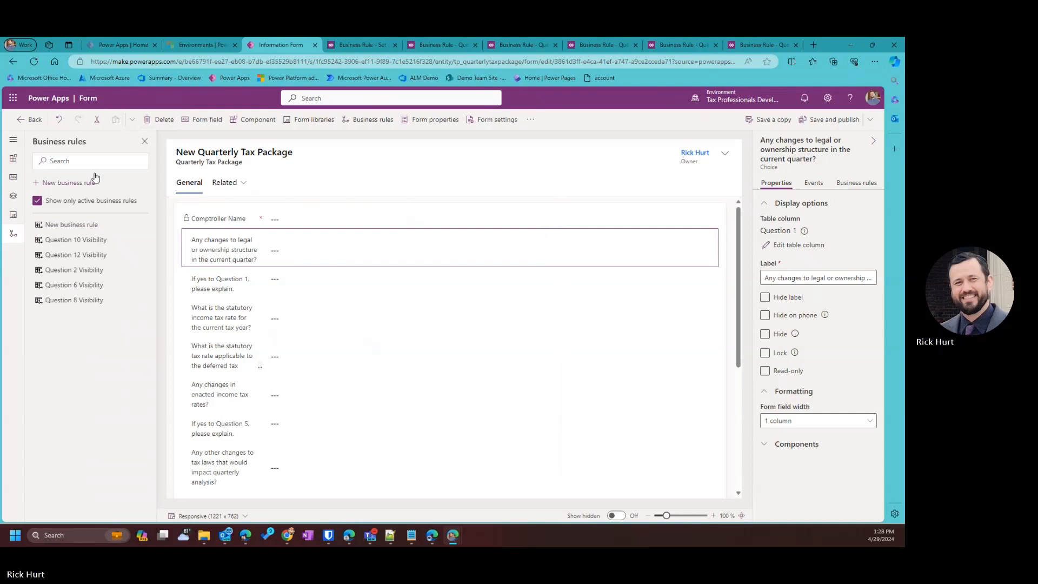
{"action": "left_click", "coordinate": [334, 121]}
{"action": "left_click", "coordinate": [358, 121]}
{"action": "left_click", "coordinate": [833, 119]}
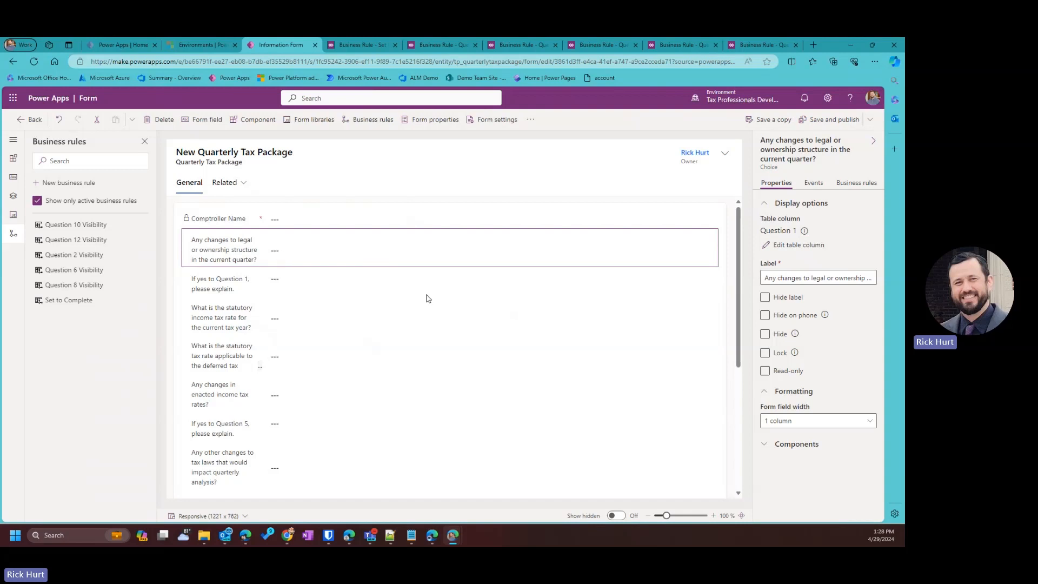
{"action": "left_click", "coordinate": [29, 119]}
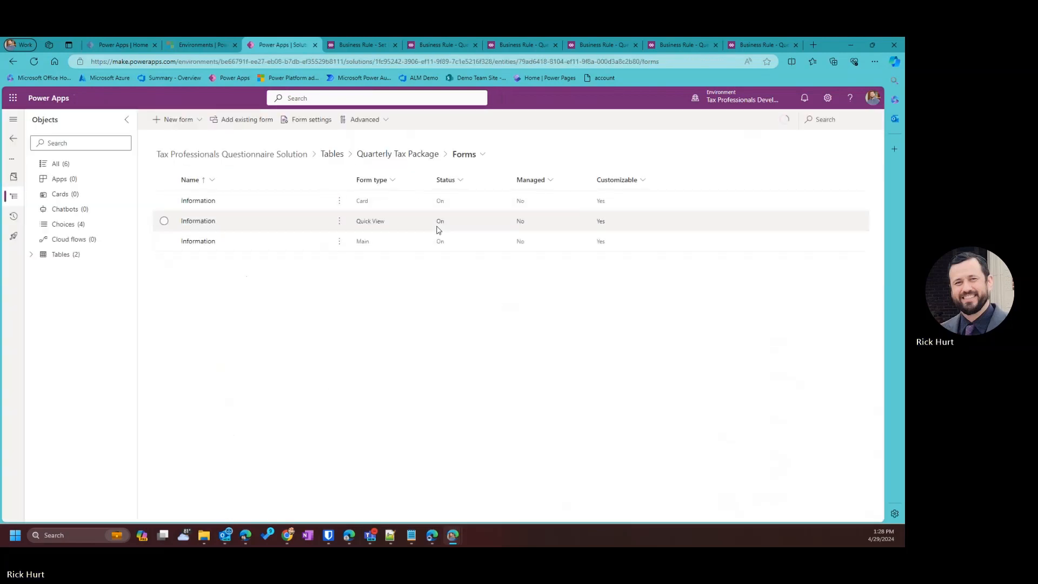
From the solution's Apps list, start a new model-driven app.
{"action": "left_click", "coordinate": [65, 183]}
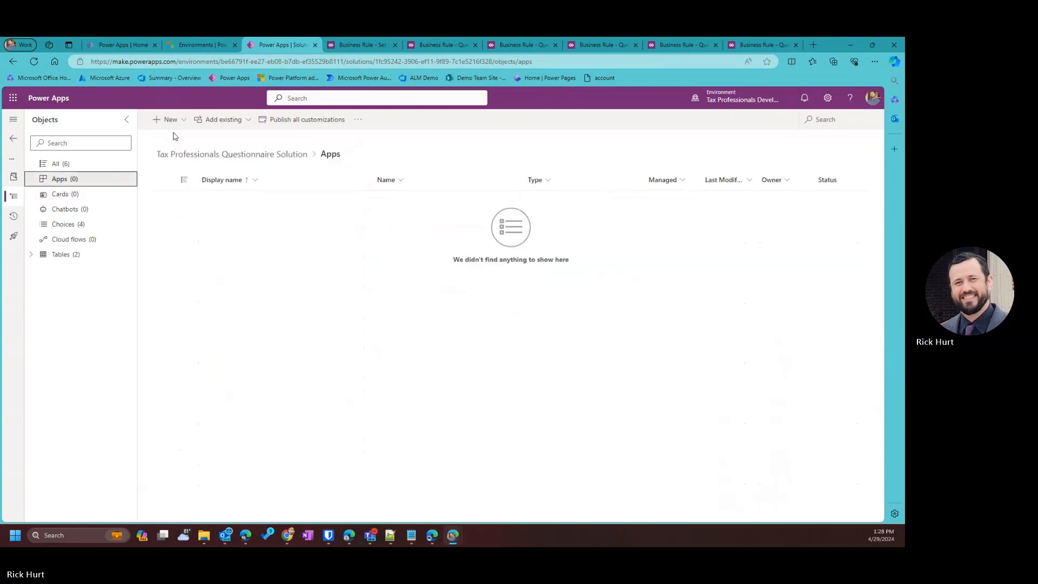
{"action": "left_click", "coordinate": [169, 119]}
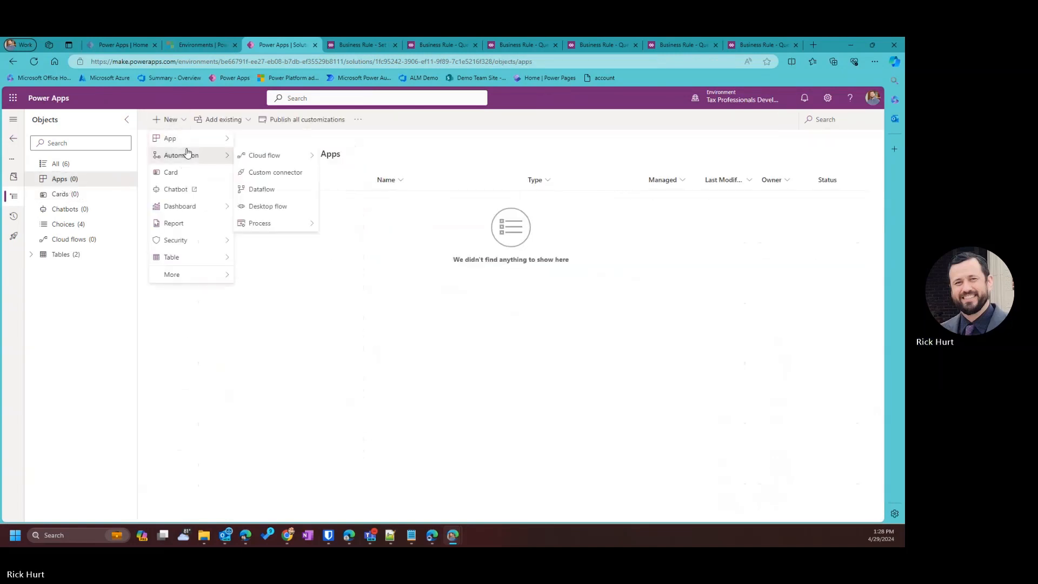
{"action": "mouse_move", "coordinate": [200, 139]}
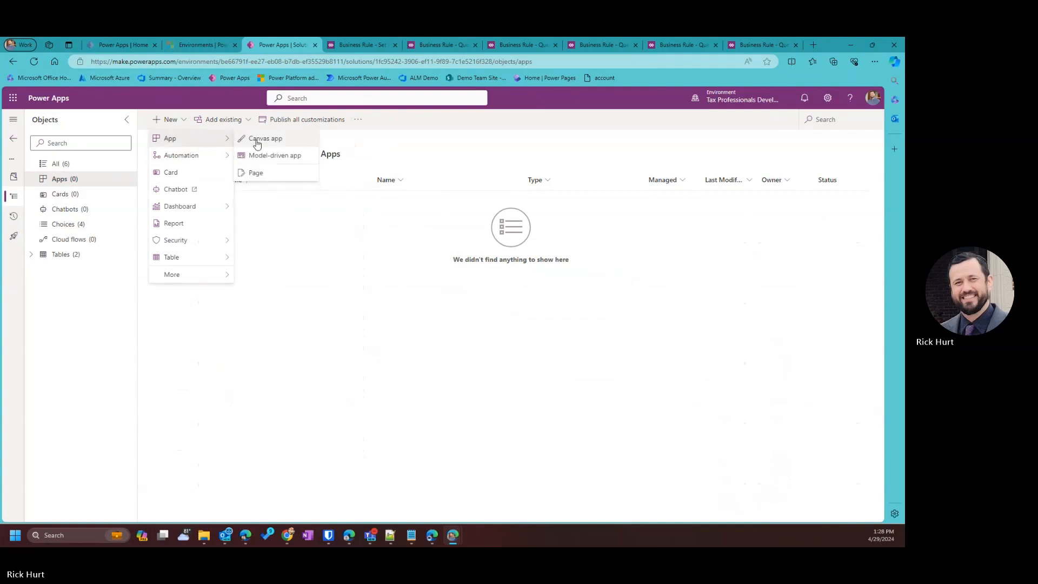
{"action": "left_click", "coordinate": [304, 157]}
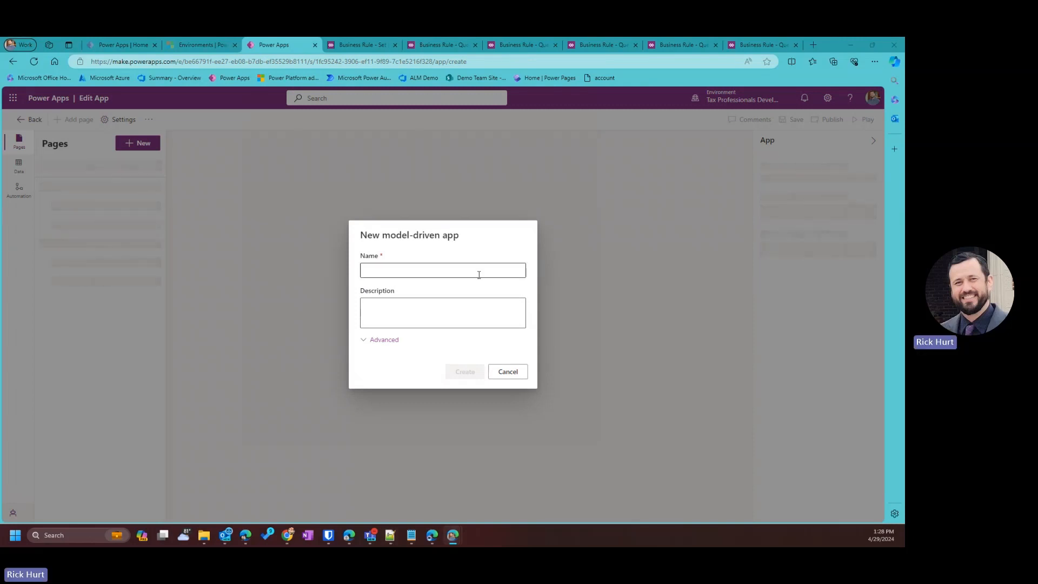
Name the app 'Tax Package Questionnaire' and create it.
{"action": "left_click", "coordinate": [412, 272]}
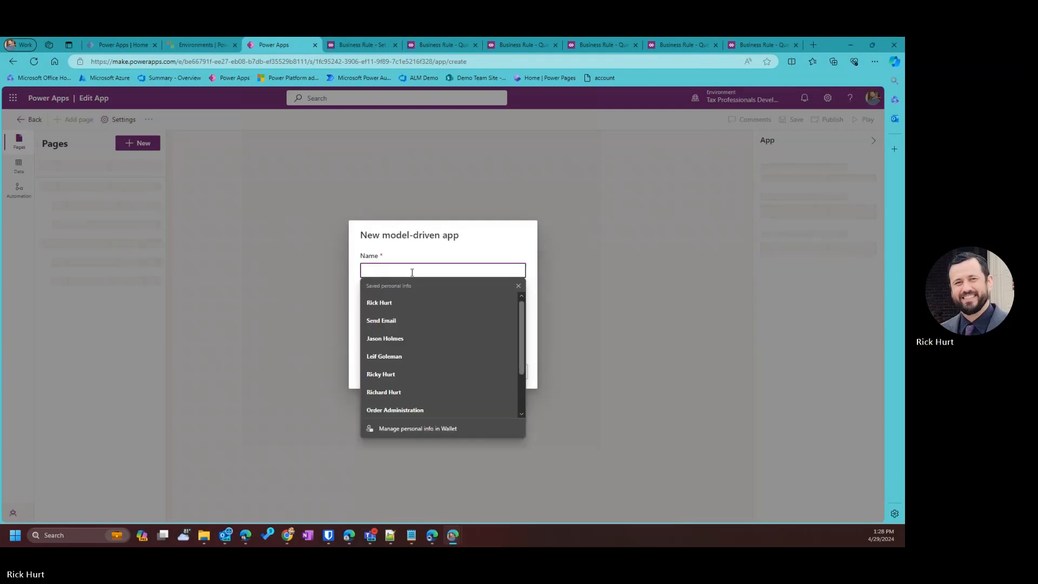
{"action": "type", "text": "Tax "}
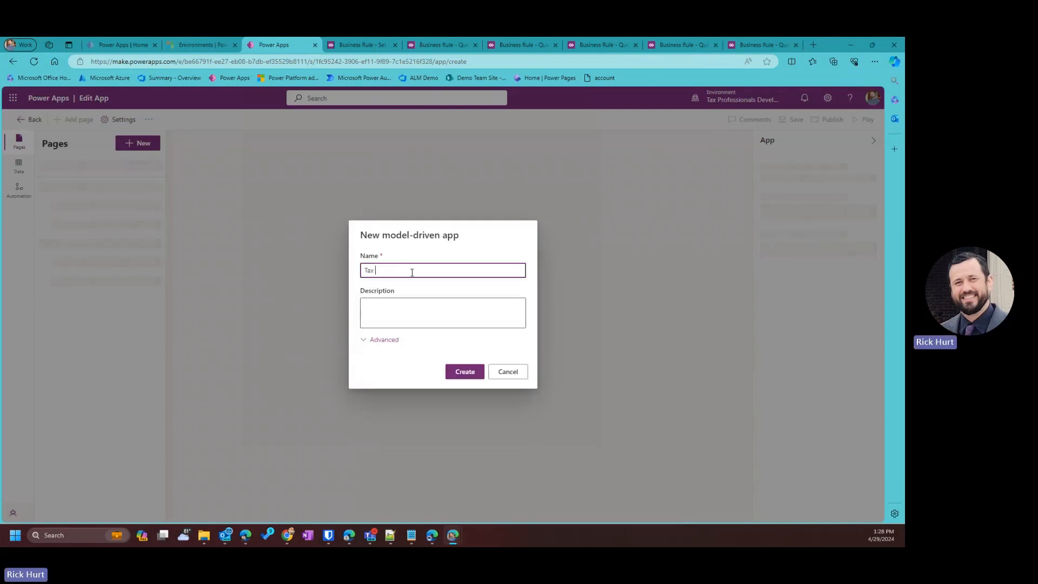
{"action": "type", "text": "Package"}
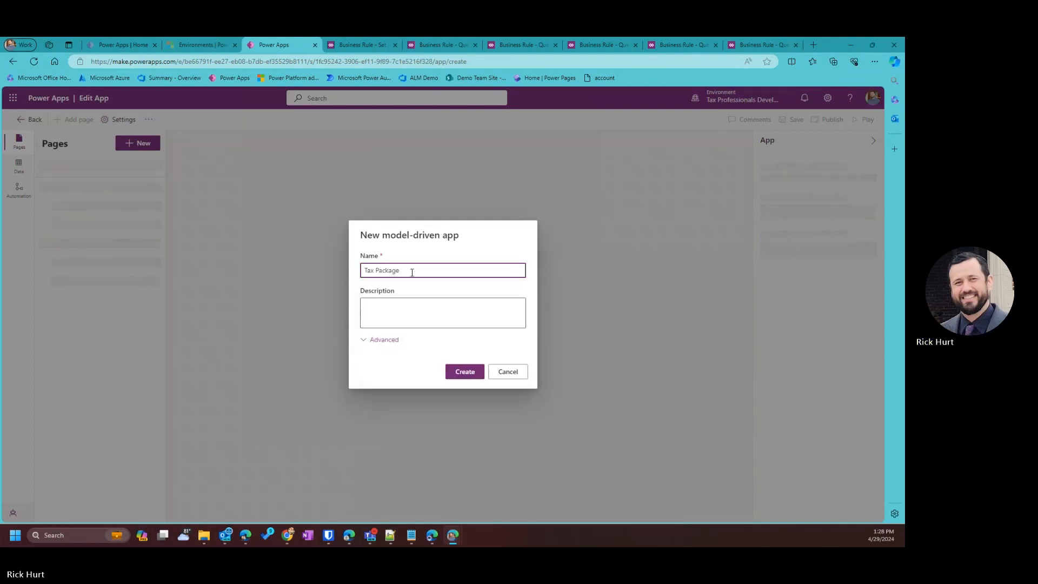
{"action": "type", "text": " Questionnaire"}
{"action": "triple_click", "coordinate": [402, 271]}
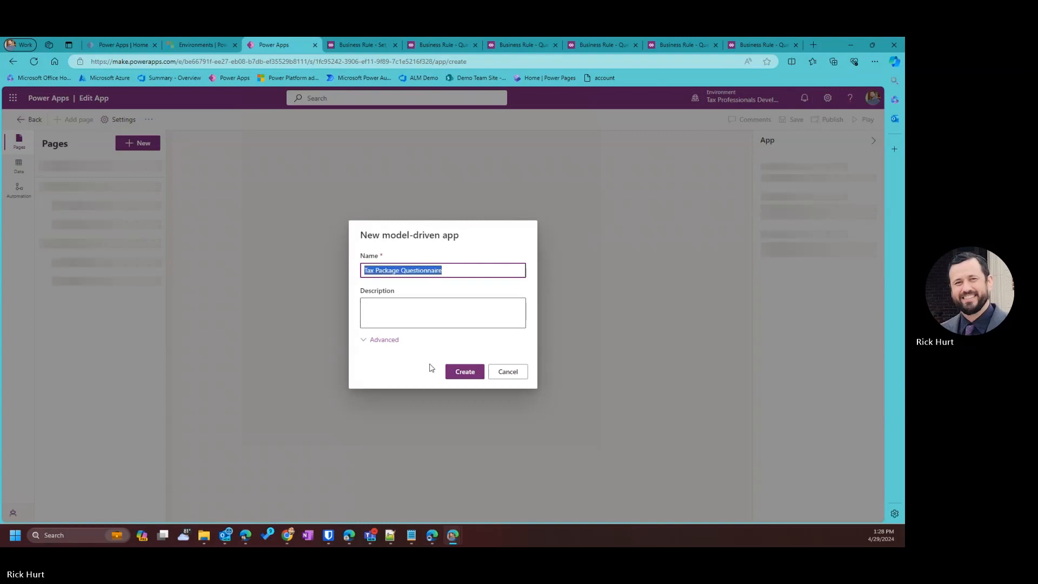
{"action": "left_click", "coordinate": [465, 372]}
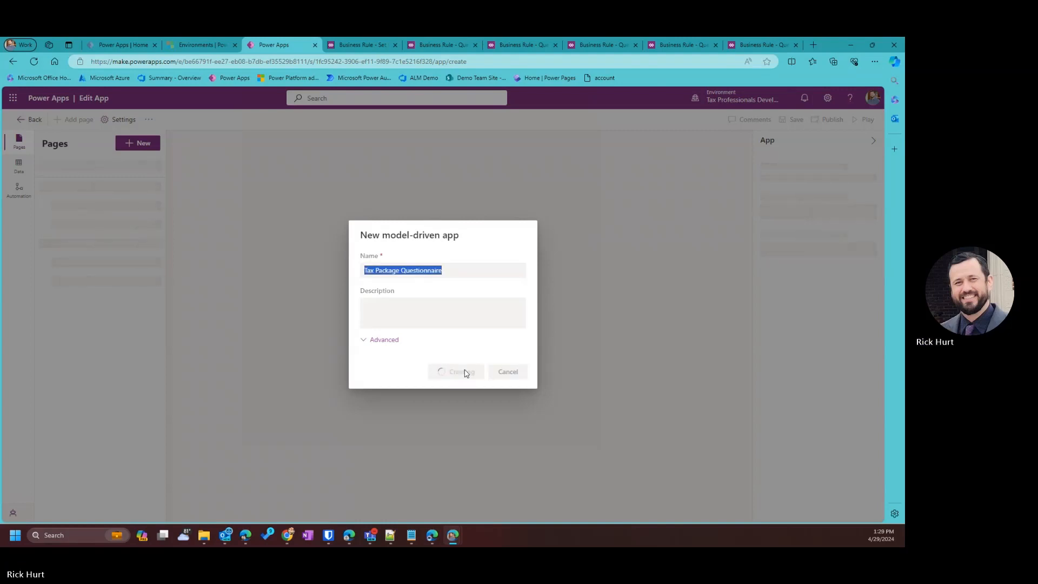
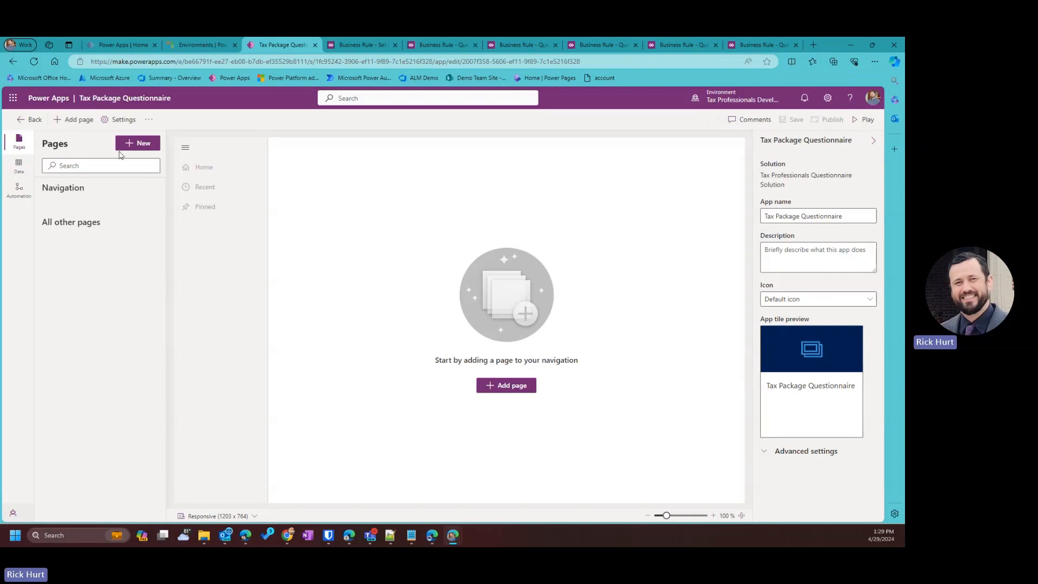
Add view and form pages for the Comptrollers Dataverse table.
{"action": "left_click", "coordinate": [142, 144]}
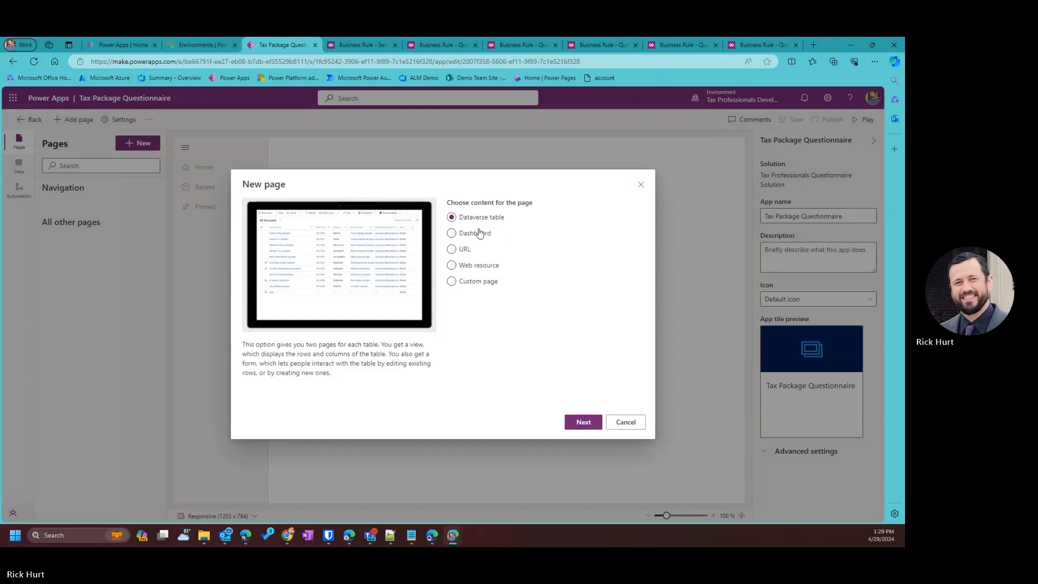
{"action": "left_click", "coordinate": [583, 422]}
{"action": "left_click", "coordinate": [486, 274]}
{"action": "type", "text": "Comp"}
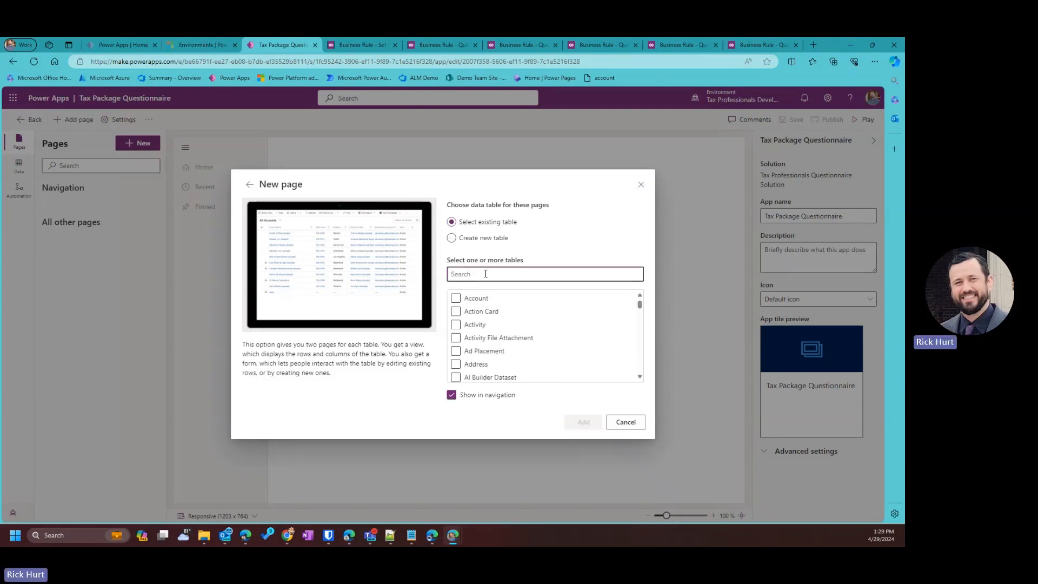
{"action": "type", "text": "trol"}
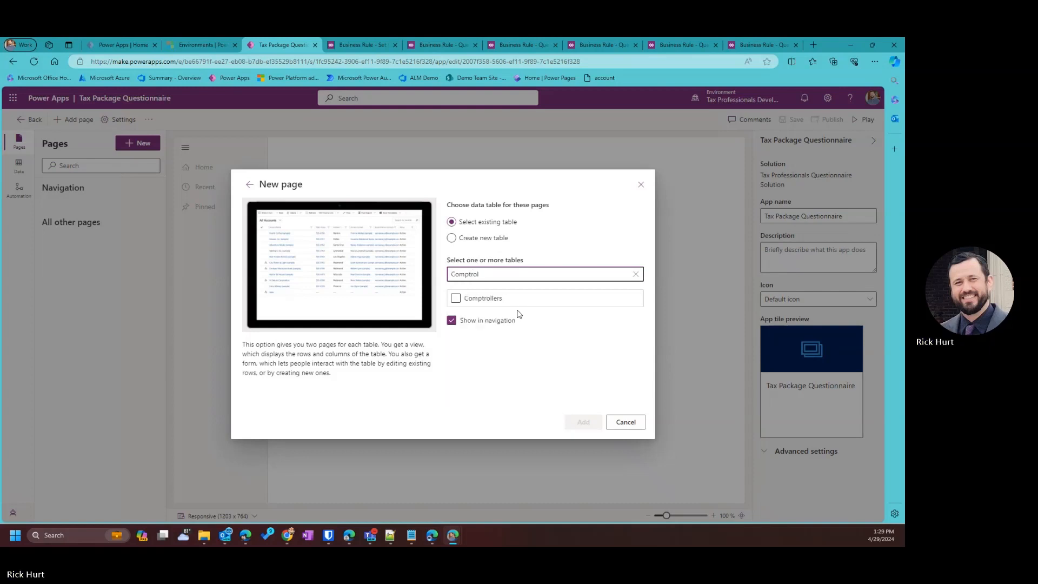
{"action": "left_click", "coordinate": [484, 298]}
{"action": "left_click", "coordinate": [583, 421]}
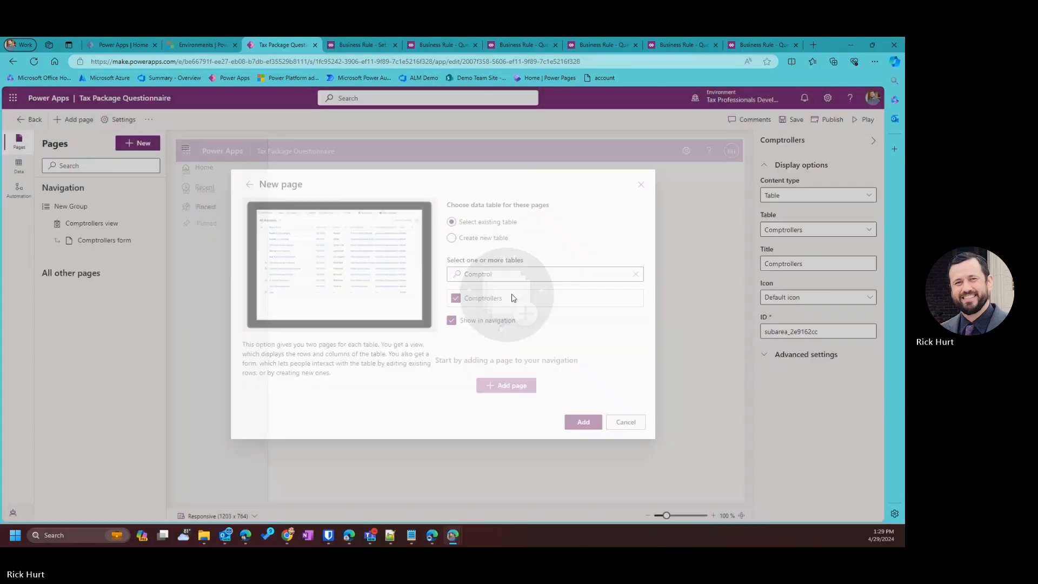
Add view and form pages for the Quarterly Tax Package table.
{"action": "left_click", "coordinate": [131, 144]}
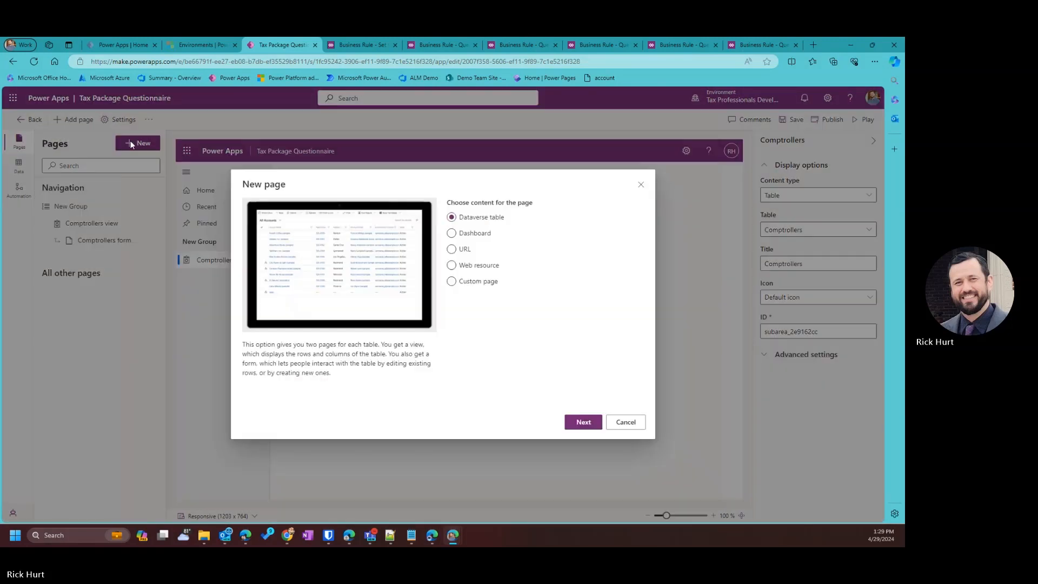
{"action": "left_click", "coordinate": [587, 422]}
{"action": "left_click", "coordinate": [489, 274]}
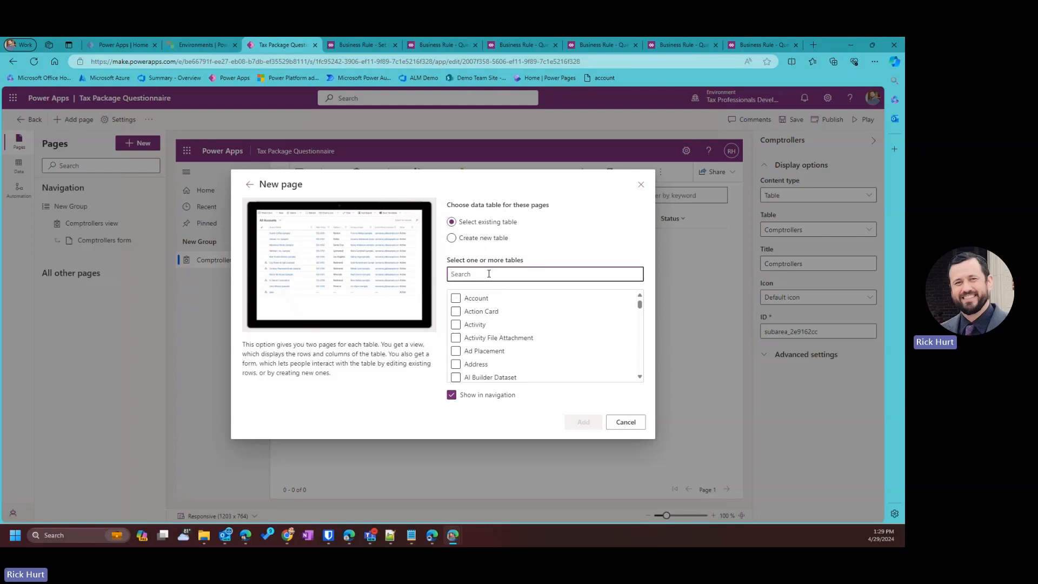
{"action": "type", "text": "Tax"}
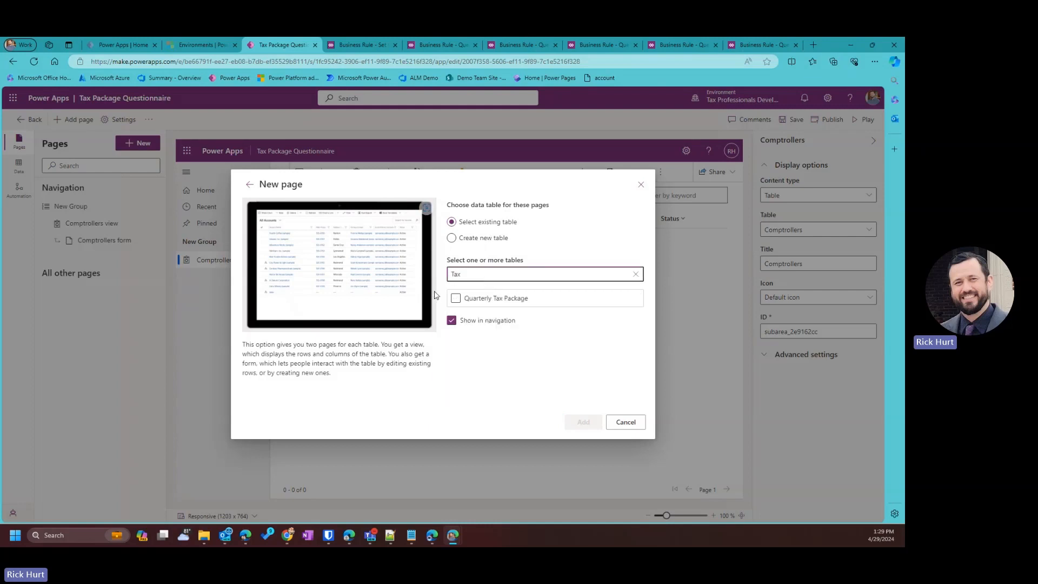
{"action": "left_click", "coordinate": [456, 299]}
{"action": "left_click", "coordinate": [574, 421]}
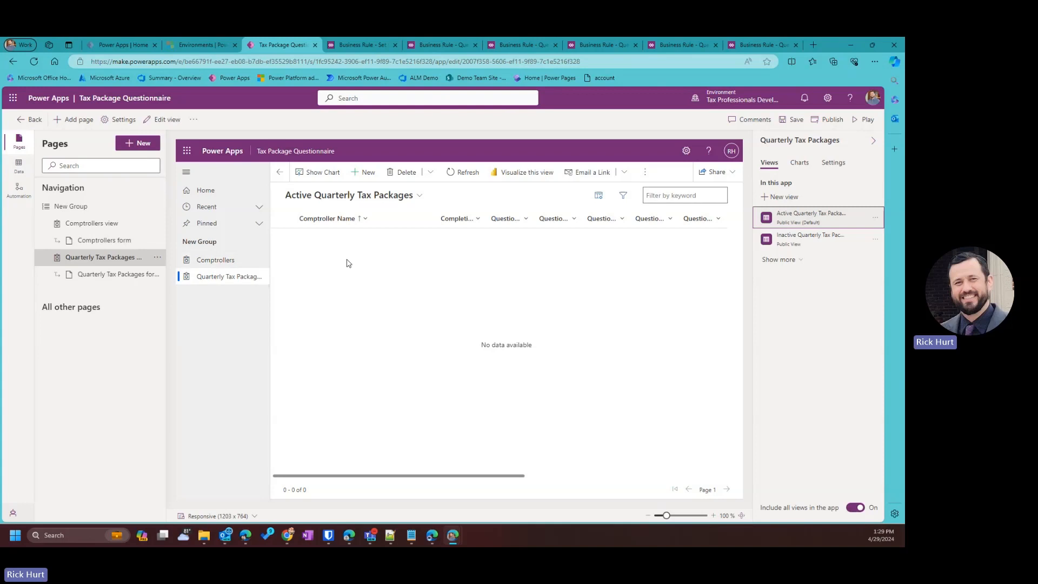
Preview a blank Quarterly Tax Package form, then switch the preview to the Comptrollers list.
{"action": "left_click", "coordinate": [359, 173]}
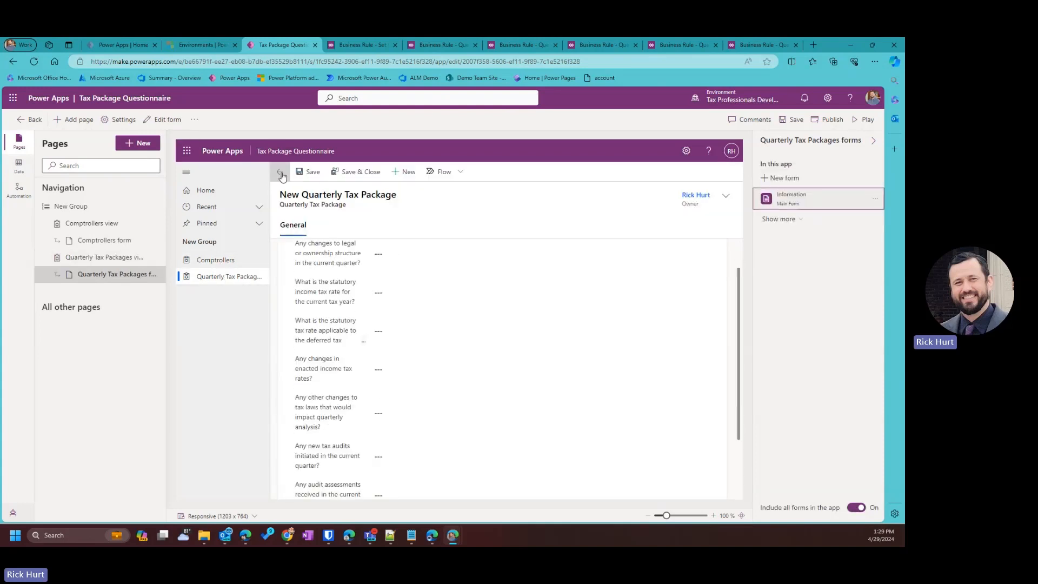
{"action": "left_click", "coordinate": [279, 171]}
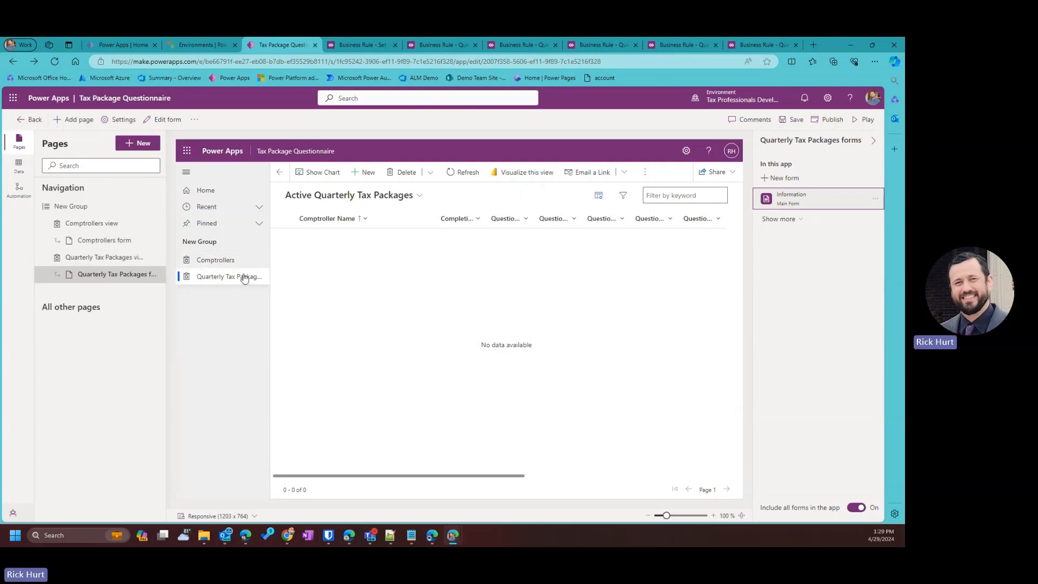
{"action": "left_click", "coordinate": [226, 263]}
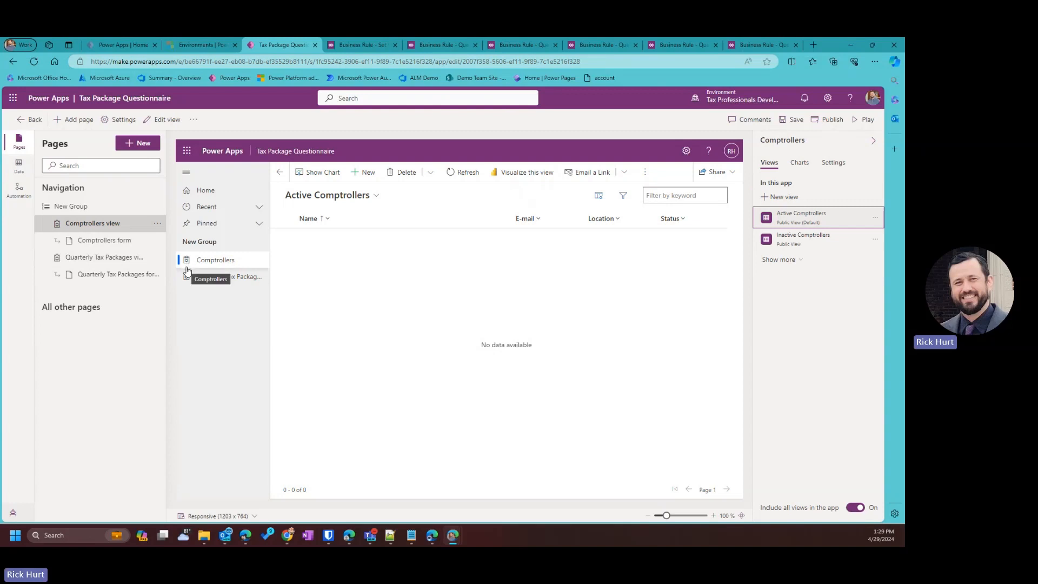
Give the Comptrollers page the UserManagement_HighContrast.svg web resource icon.
{"action": "left_click", "coordinate": [836, 163]}
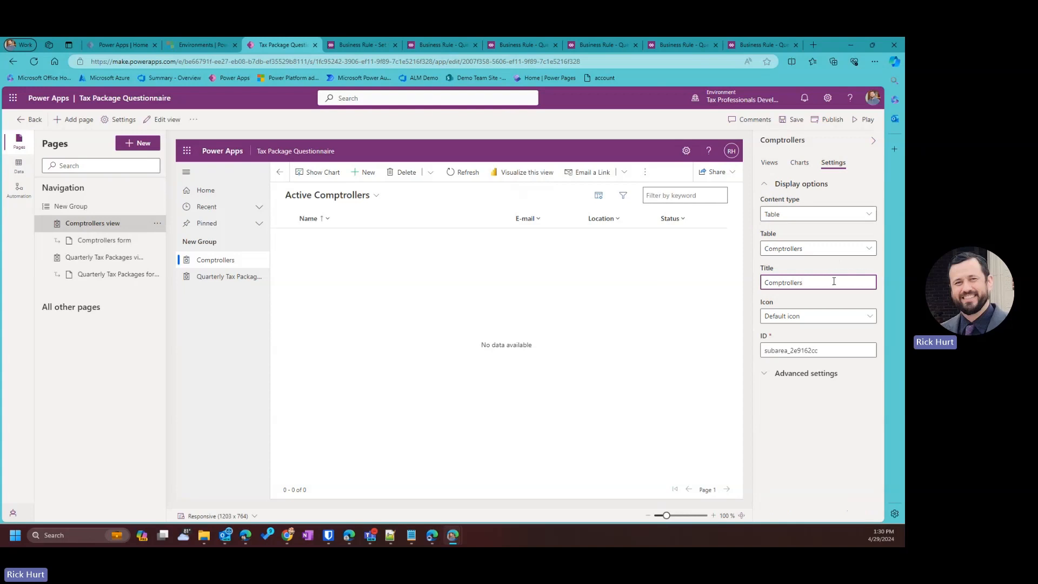
{"action": "left_click", "coordinate": [795, 317]}
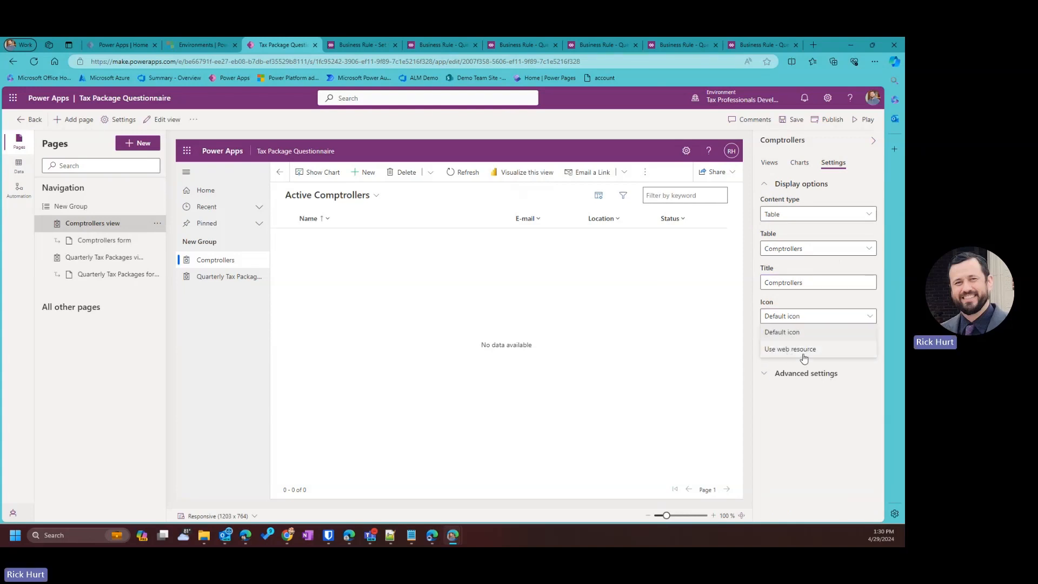
{"action": "left_click", "coordinate": [803, 354]}
{"action": "left_click", "coordinate": [800, 348]}
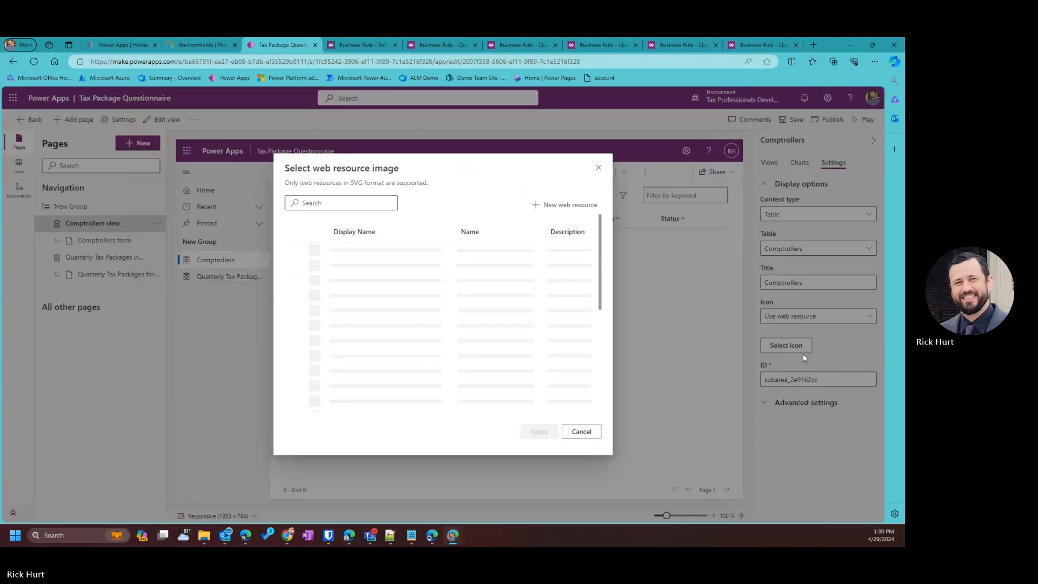
{"action": "left_click", "coordinate": [339, 204]}
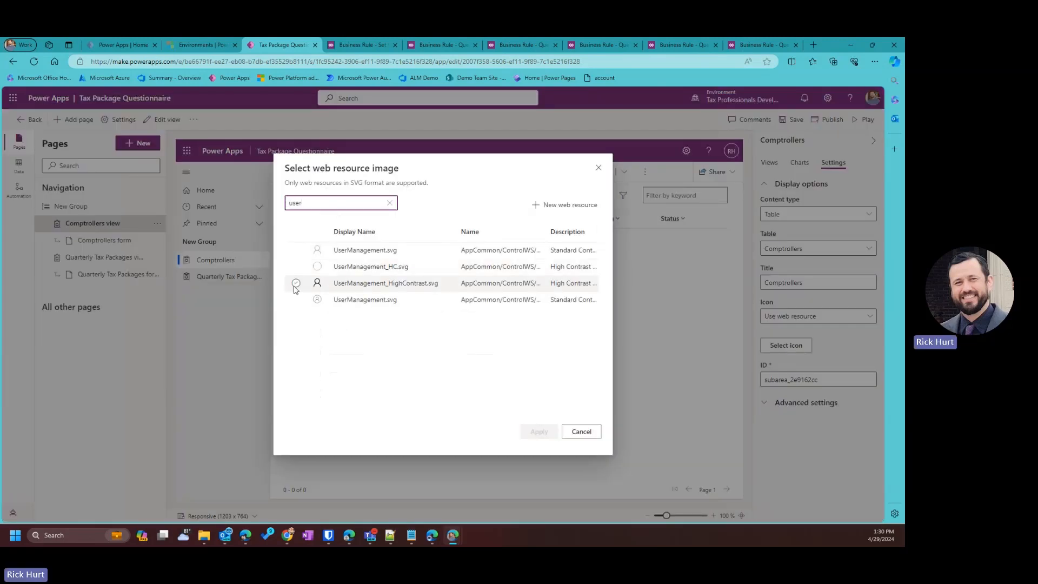
{"action": "left_click", "coordinate": [295, 283]}
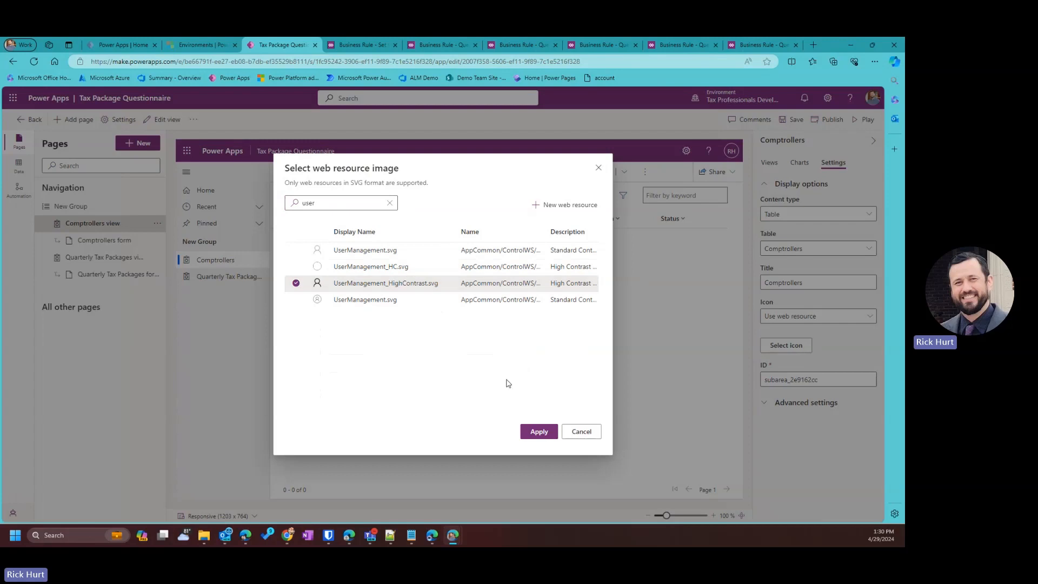
{"action": "left_click", "coordinate": [539, 432]}
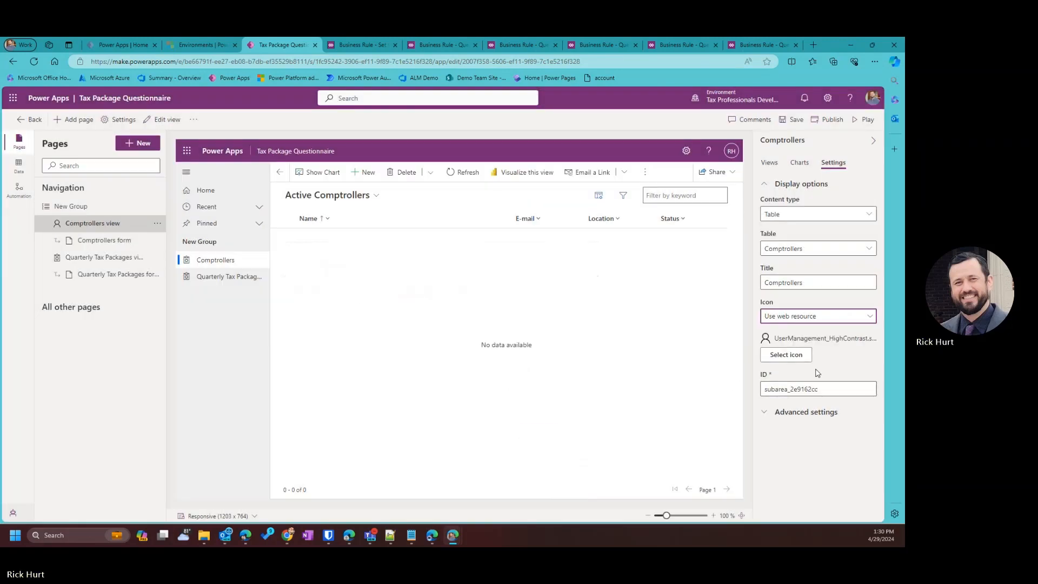
Set the Quarterly Tax Packages icon to mspp_entity_forms.svg and save the app.
{"action": "left_click", "coordinate": [225, 277]}
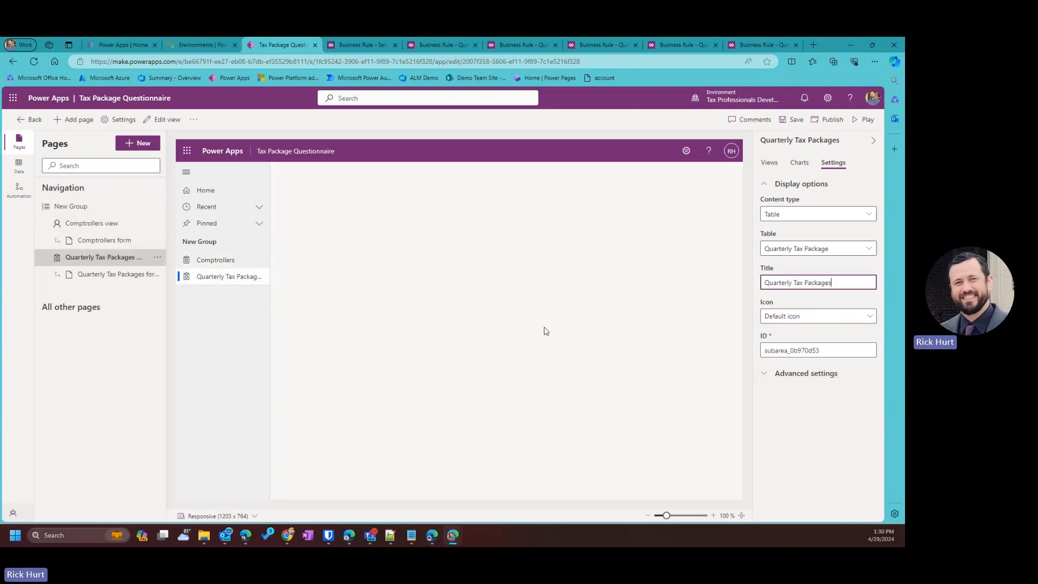
{"action": "left_click", "coordinate": [807, 319]}
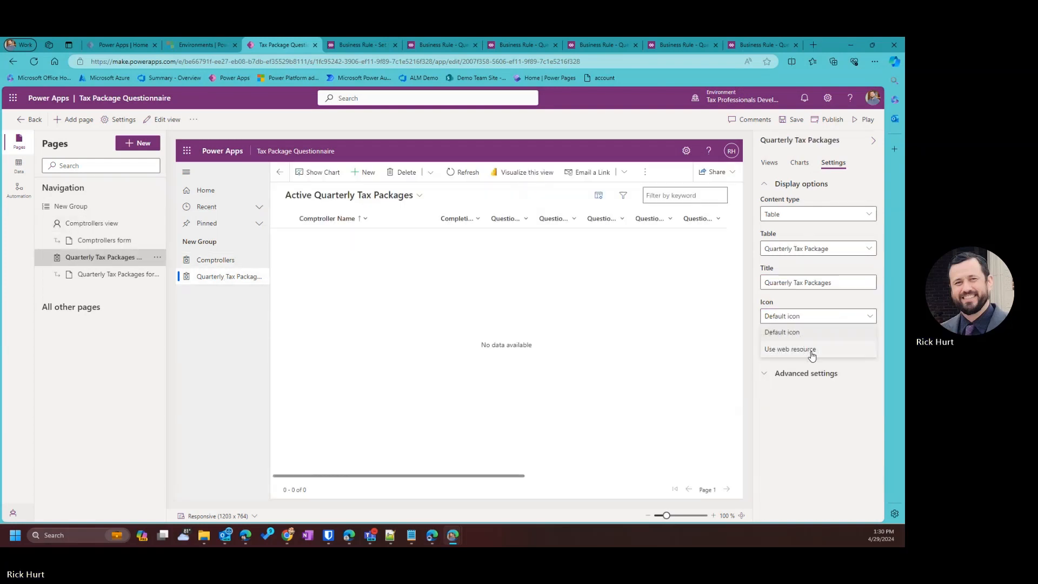
{"action": "left_click", "coordinate": [809, 350]}
{"action": "left_click", "coordinate": [810, 349]}
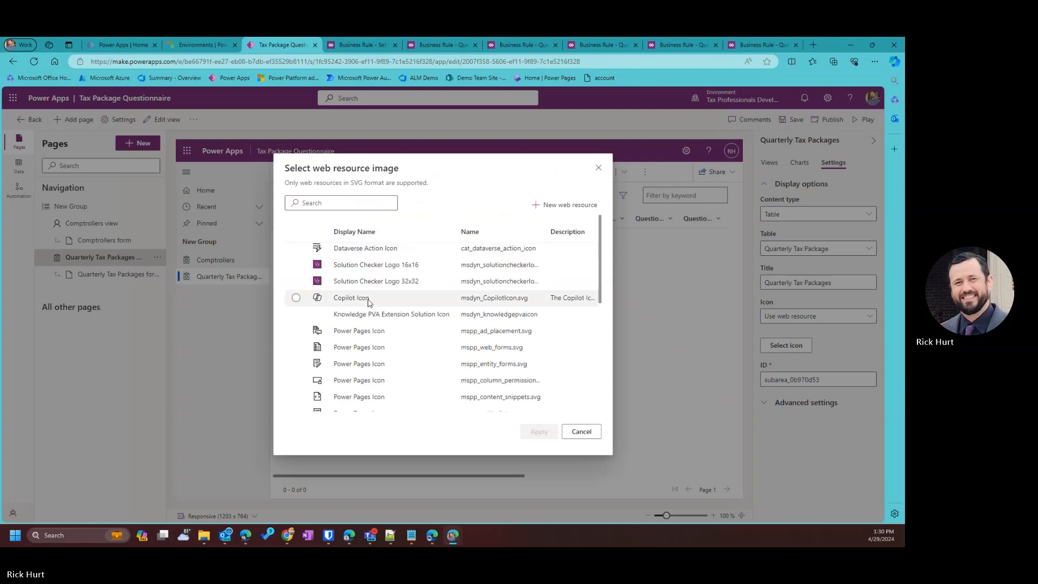
{"action": "scroll", "coordinate": [346, 298], "scroll_direction": "down", "scroll_amount": 1}
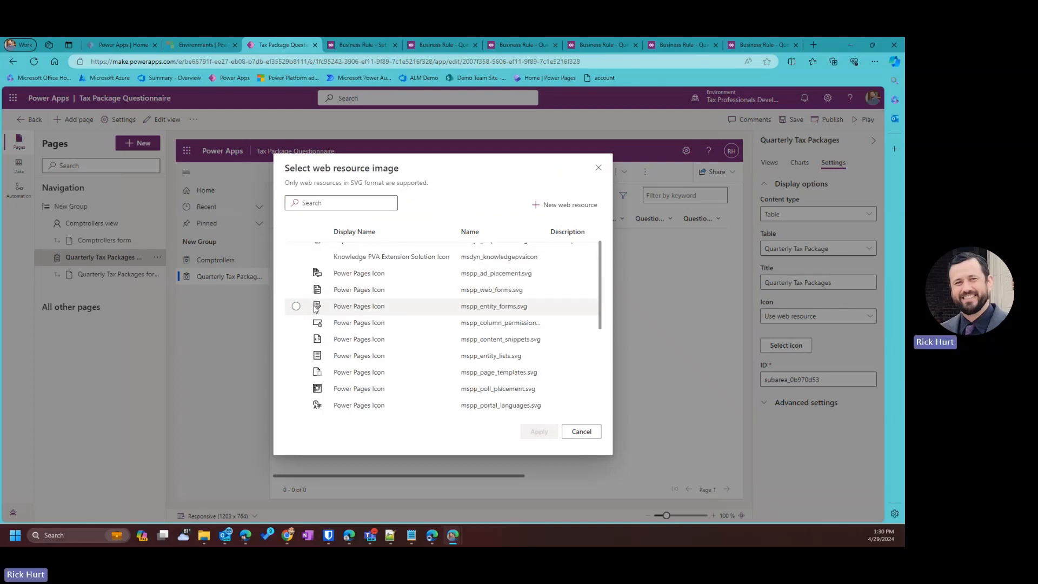
{"action": "left_click", "coordinate": [339, 306]}
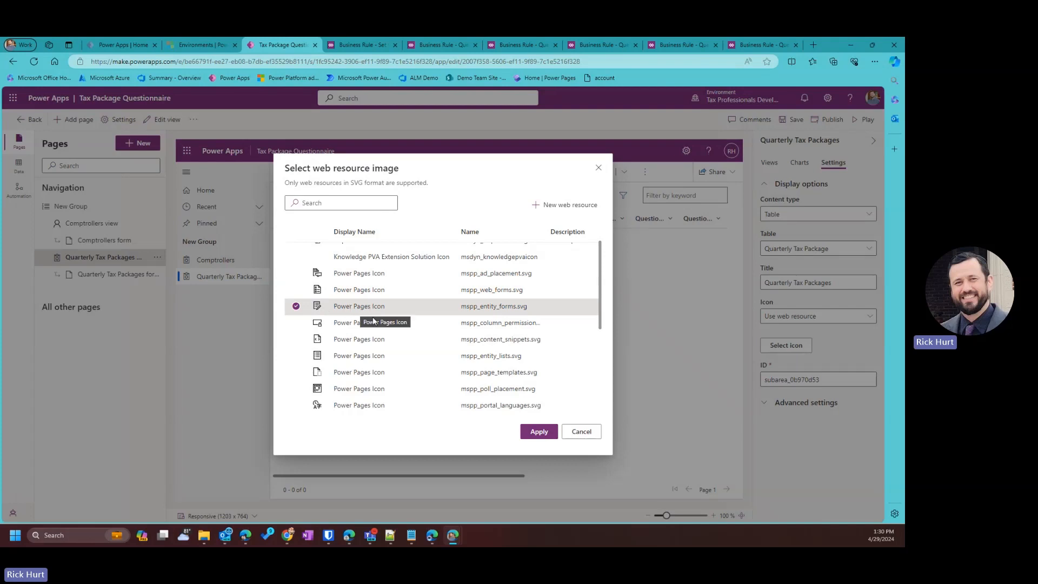
{"action": "left_click", "coordinate": [540, 432]}
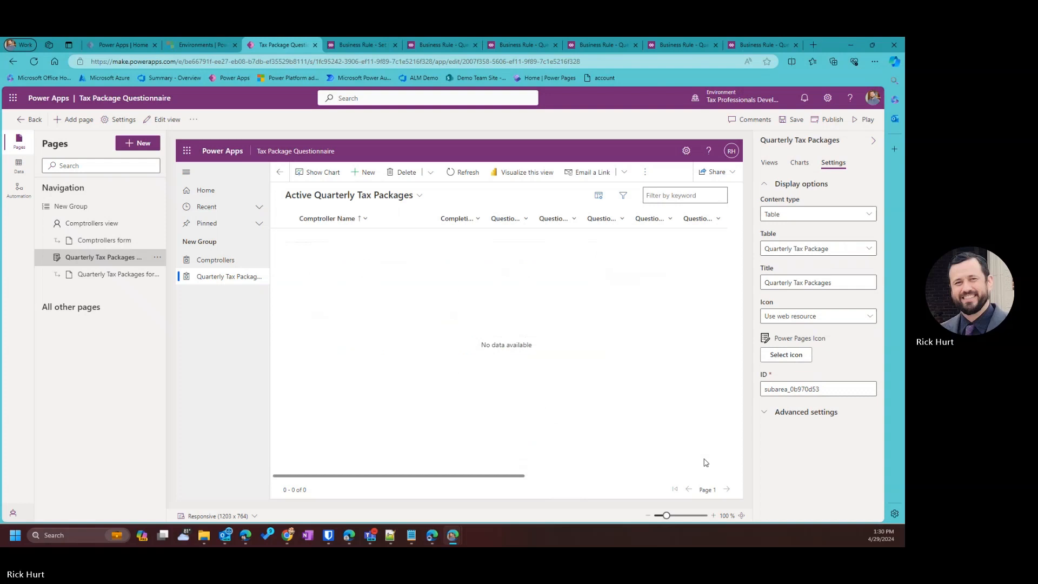
{"action": "left_click", "coordinate": [799, 123]}
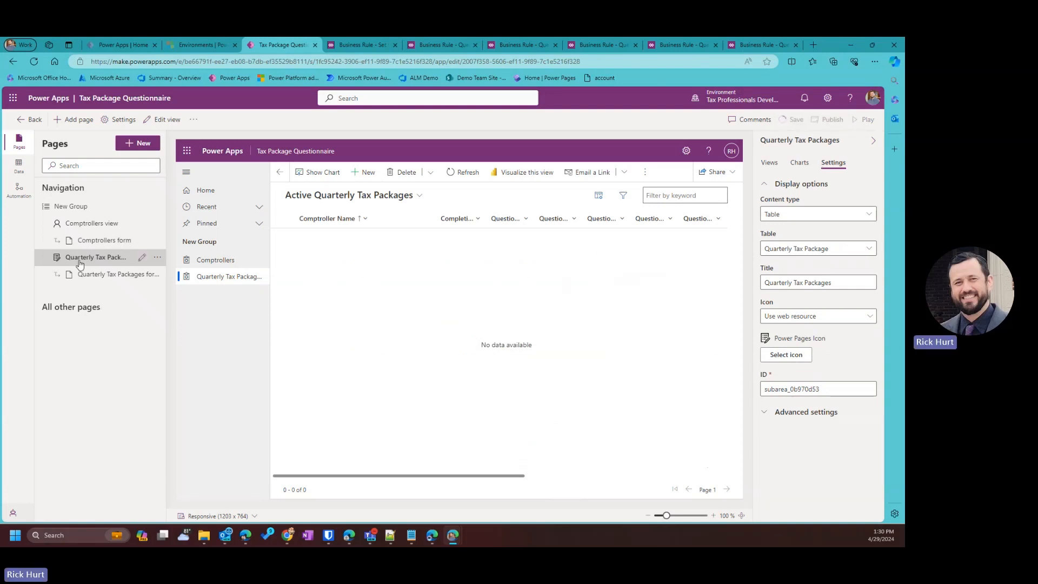
Retitle the New Group navigation group to 'Tax Tools'.
{"action": "left_click", "coordinate": [81, 207]}
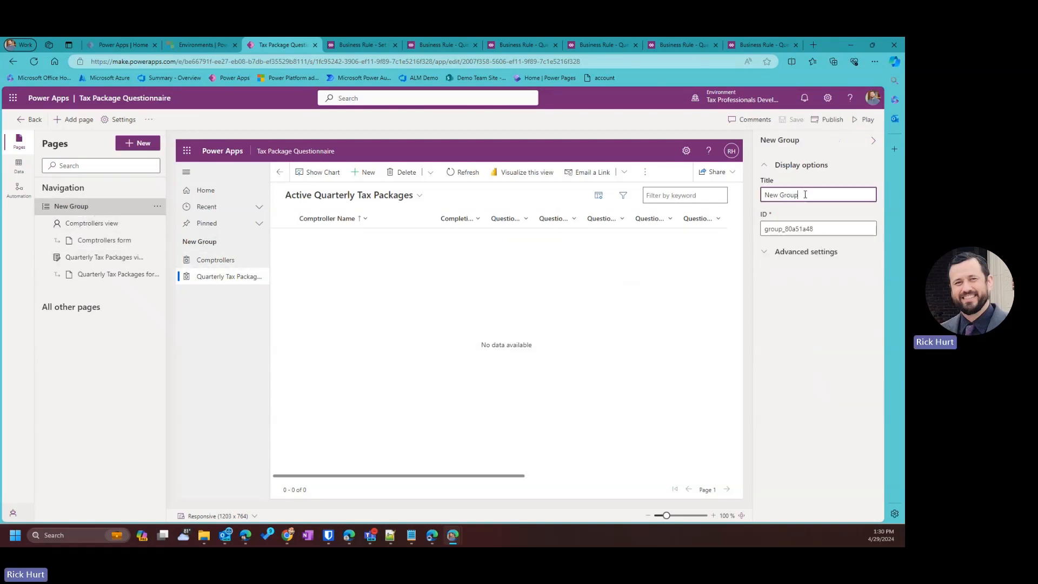
{"action": "triple_click", "coordinate": [803, 193]}
{"action": "type", "text": "Tax Tools"}
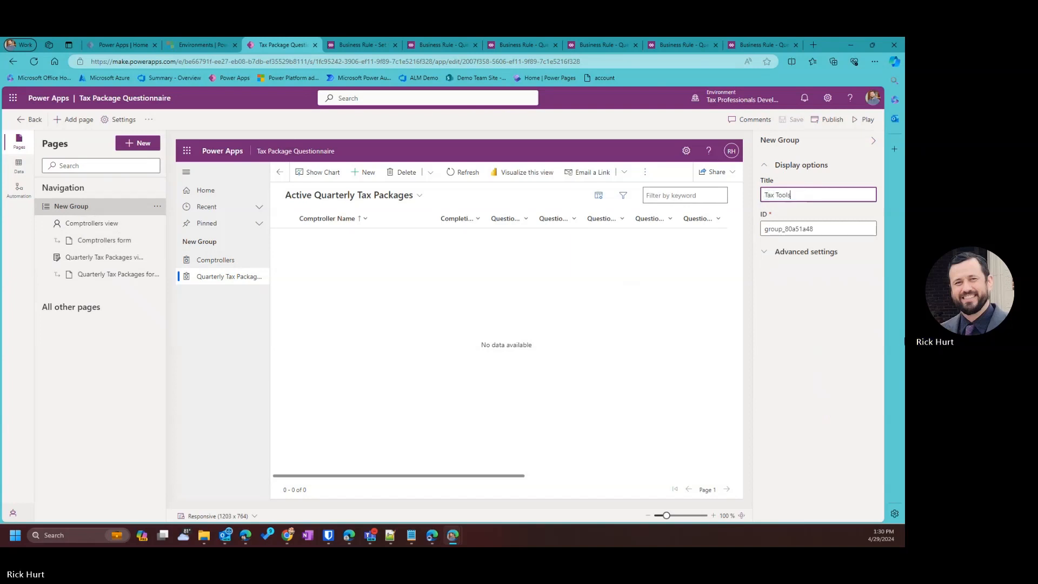
{"action": "left_click", "coordinate": [822, 363]}
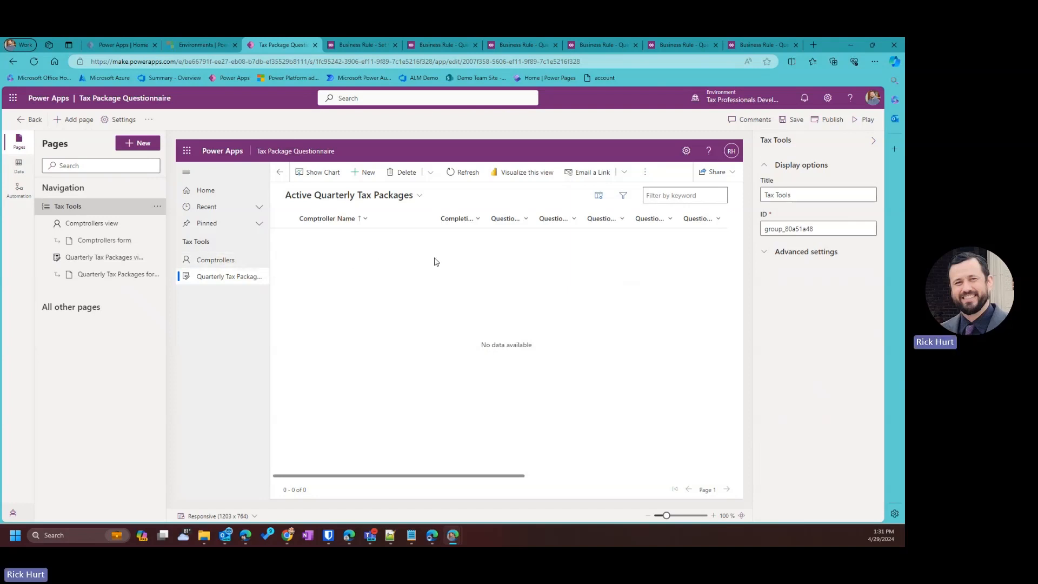
Add a new custom page to the app named 'Send Email'.
{"action": "left_click", "coordinate": [138, 146]}
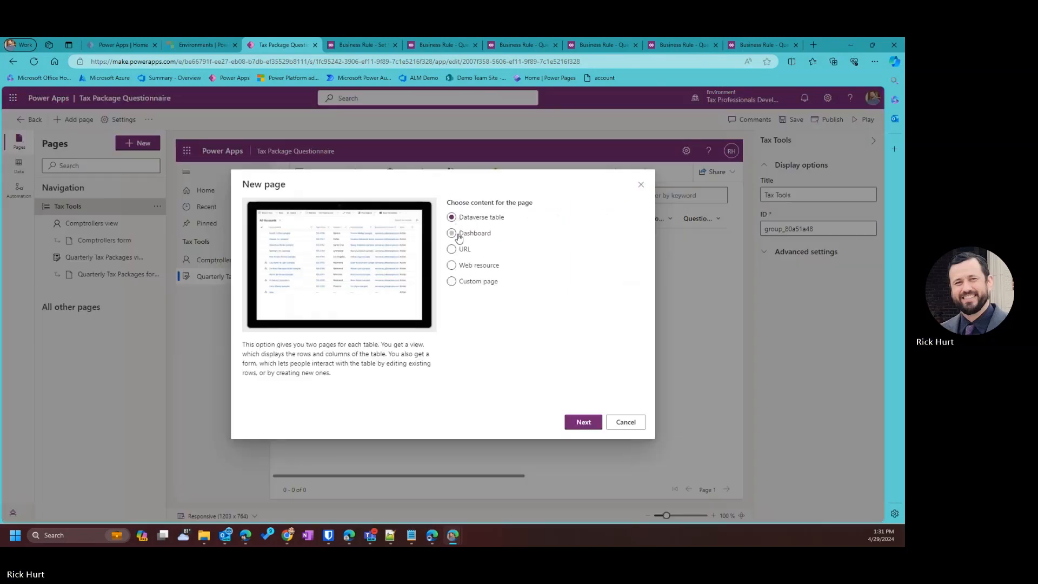
{"action": "left_click", "coordinate": [455, 284]}
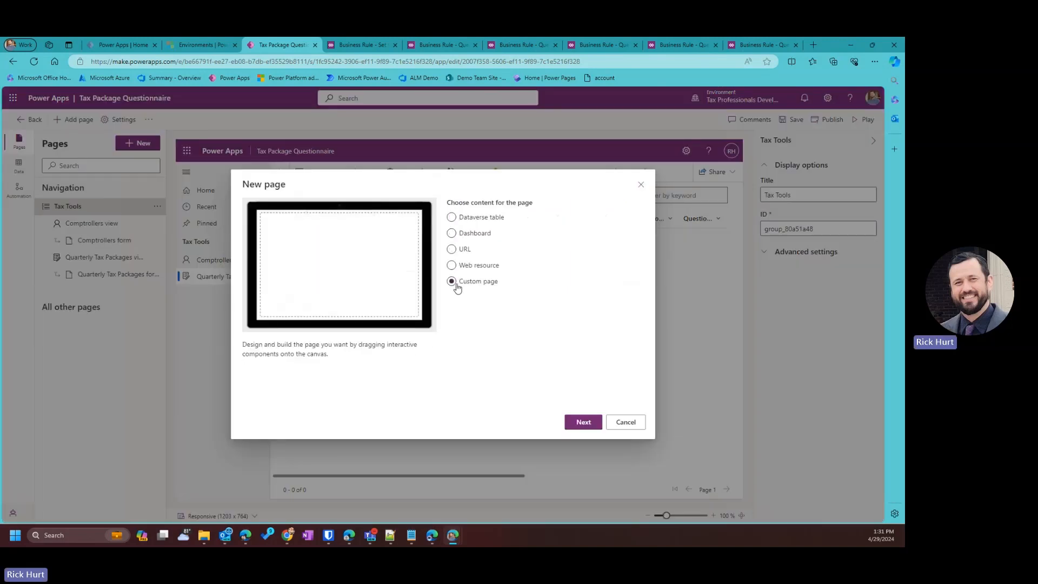
{"action": "left_click", "coordinate": [586, 427]}
{"action": "left_click", "coordinate": [494, 270]}
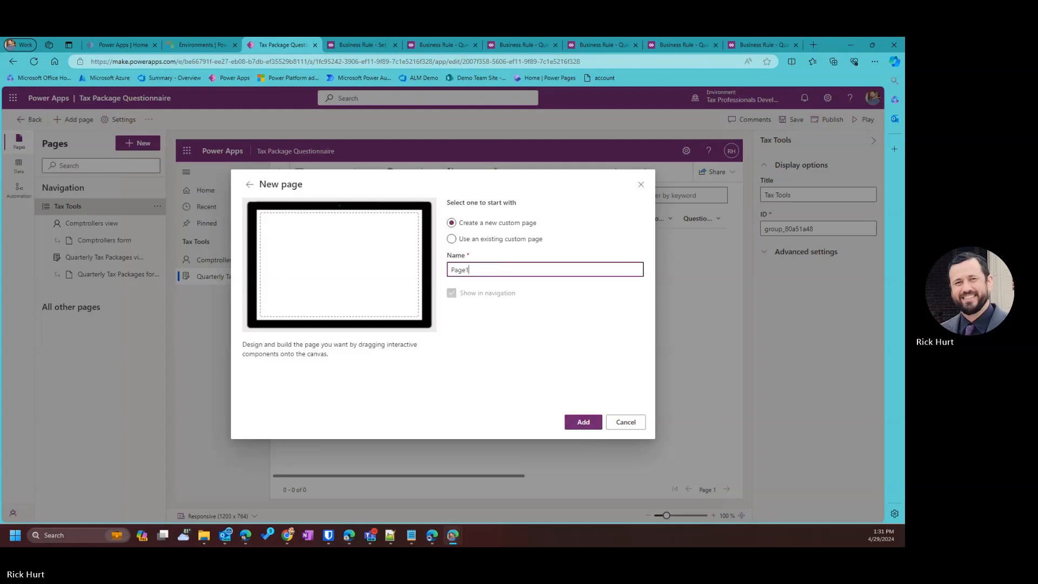
{"action": "key", "text": "ctrl+a"}
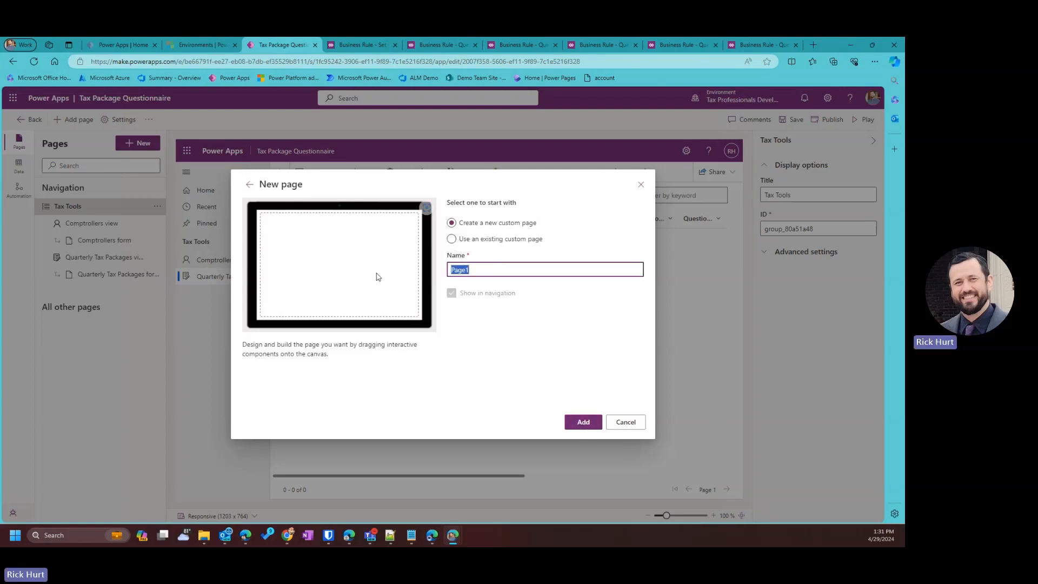
{"action": "type", "text": "Send"}
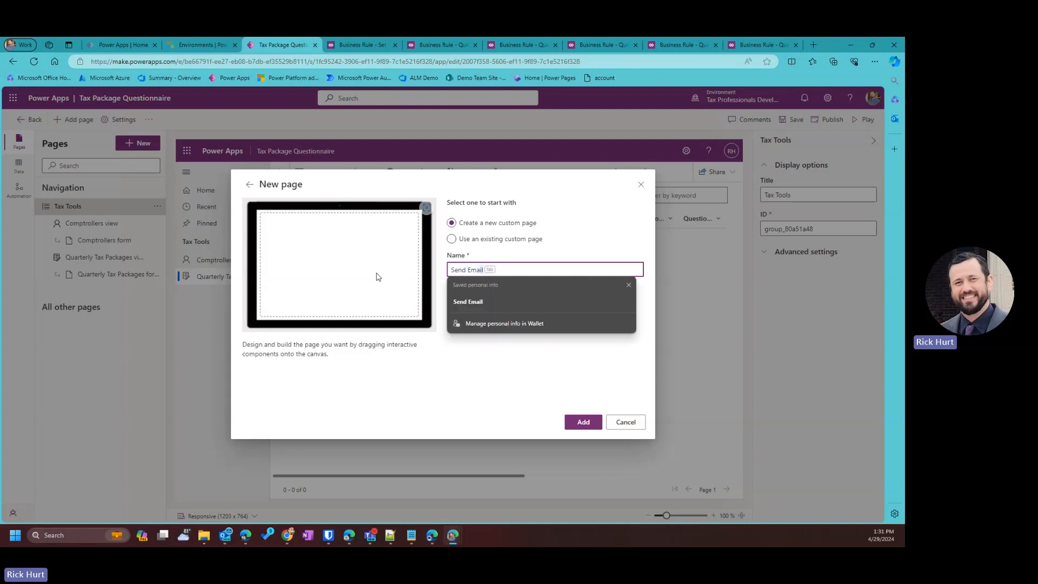
{"action": "key", "text": "Tab"}
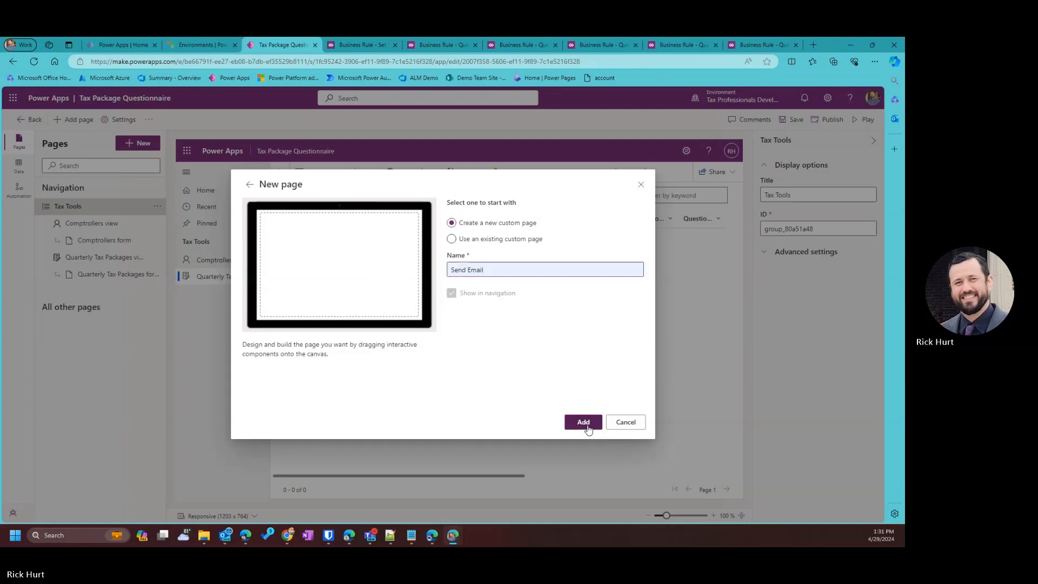
{"action": "left_click", "coordinate": [583, 422]}
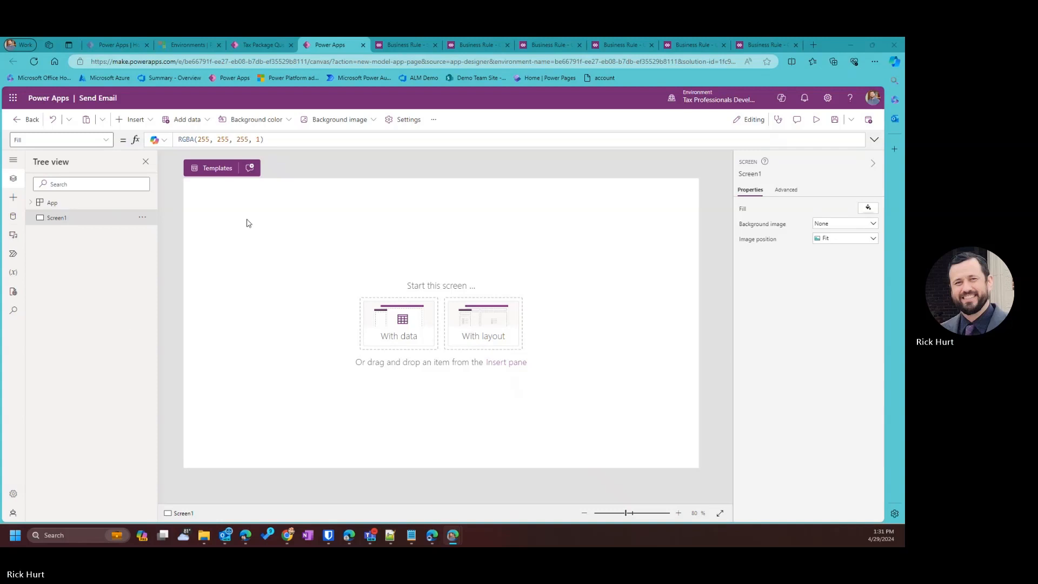
Insert a button labelled 'Send Comptrollers Notification' and widen it to fit the label.
{"action": "left_click", "coordinate": [133, 120]}
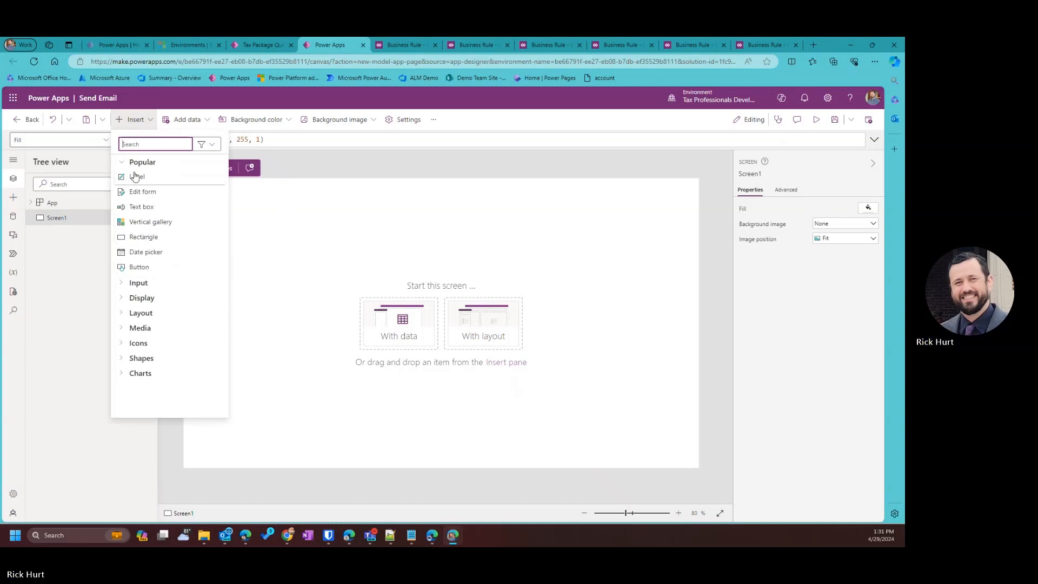
{"action": "type", "text": "butto"}
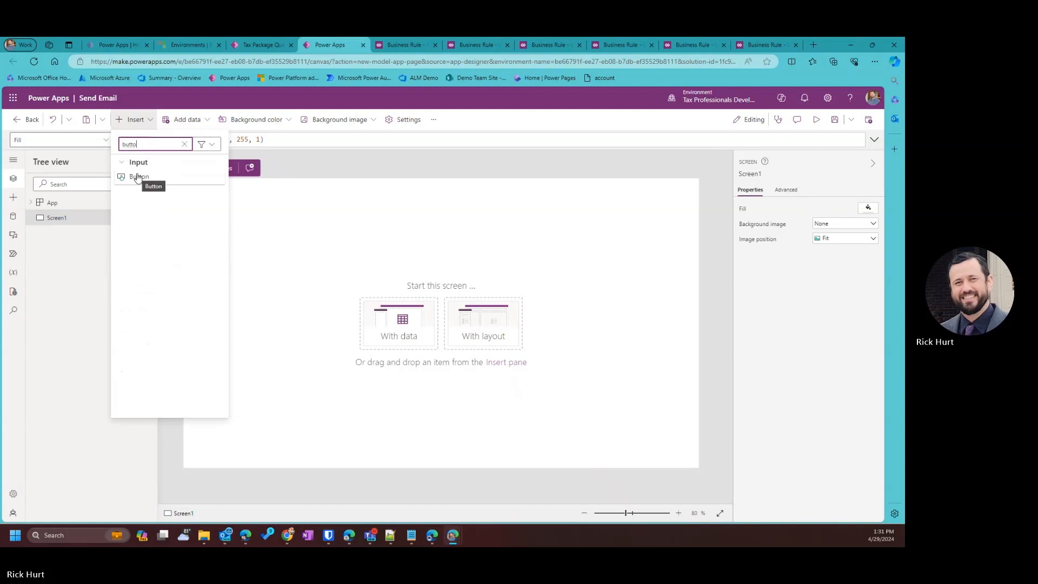
{"action": "left_click", "coordinate": [138, 176]}
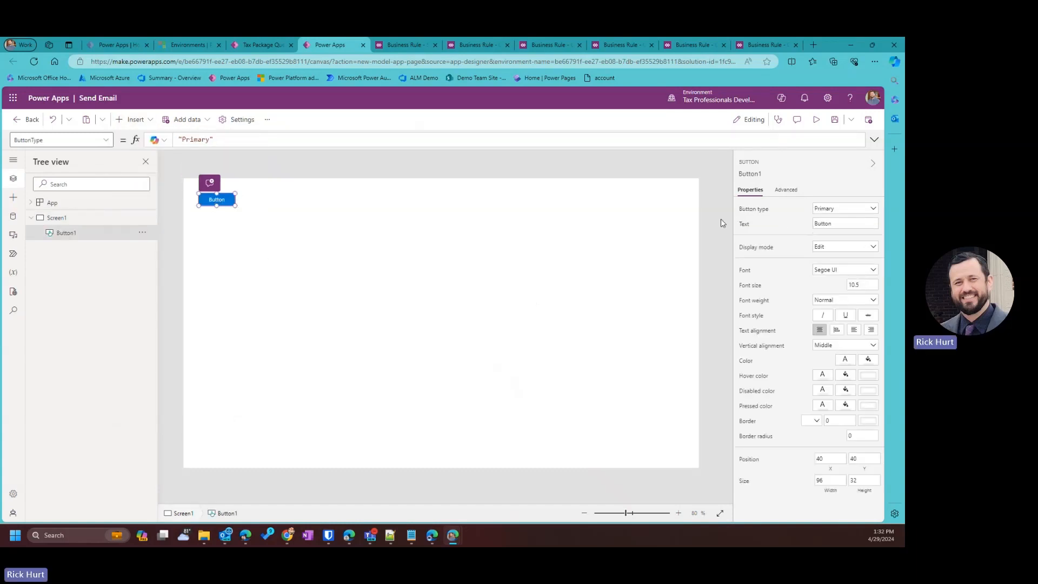
{"action": "left_click", "coordinate": [836, 223]}
{"action": "type", "text": "SEnd C"}
{"action": "key", "text": "BackSpace"}
{"action": "key", "text": "BackSpace"}
{"action": "type", "text": "end Co"}
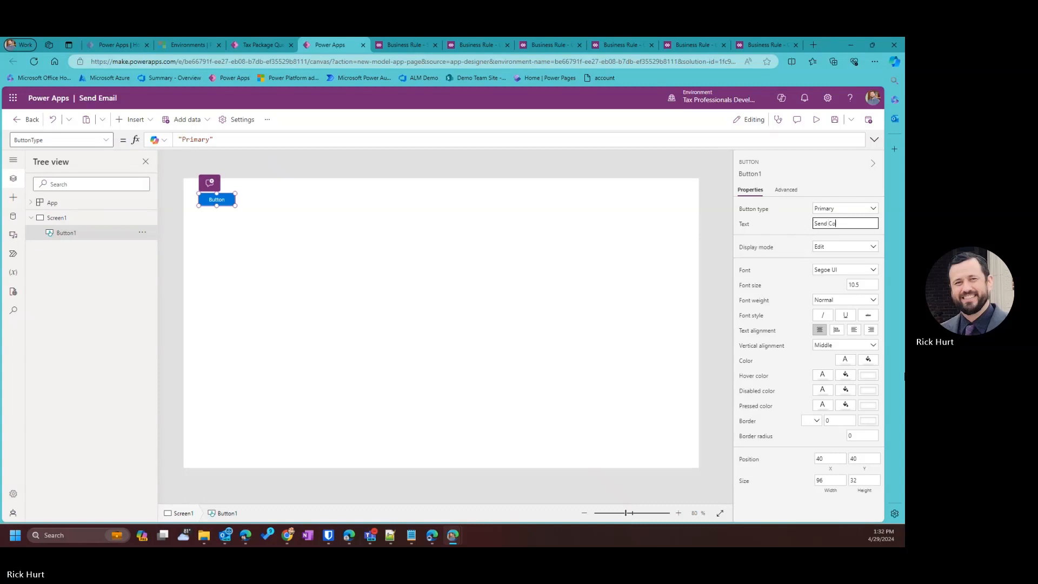
{"action": "type", "text": "mptrollers Notification"}
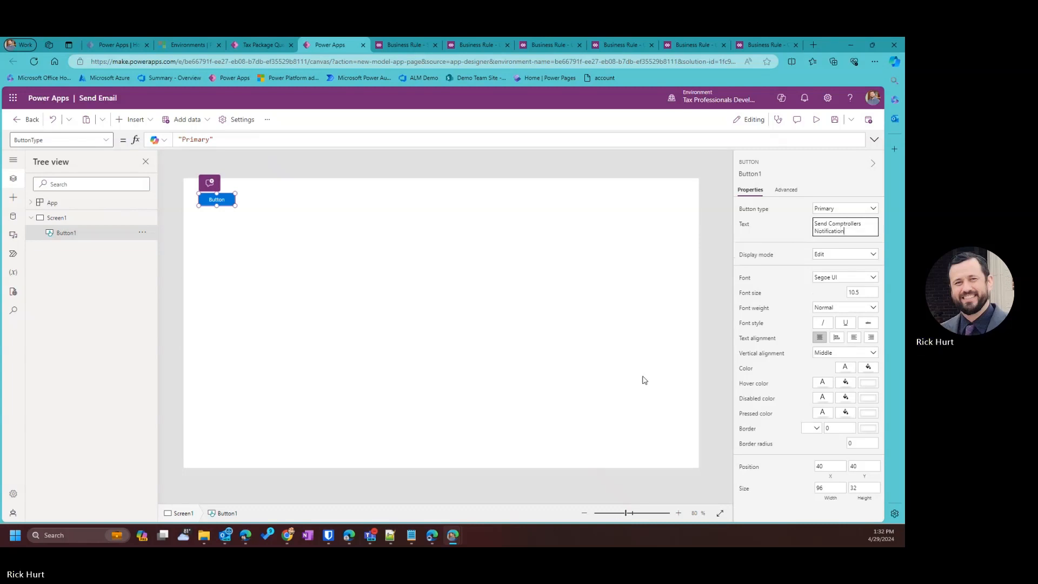
{"action": "left_click", "coordinate": [300, 197]}
{"action": "left_click", "coordinate": [229, 207]}
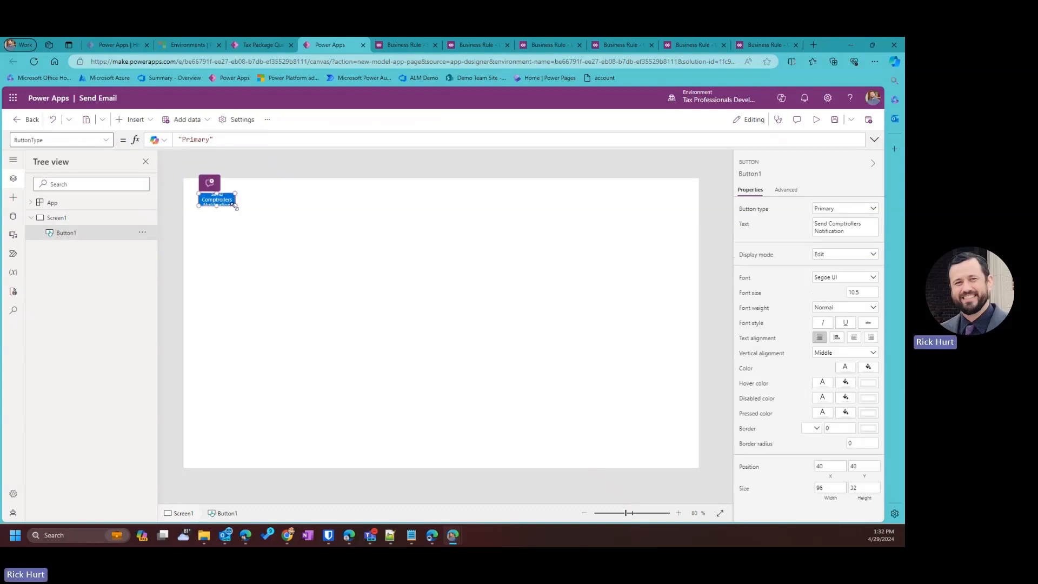
{"action": "left_click_drag", "start_coordinate": [235, 206], "coordinate": [290, 210]}
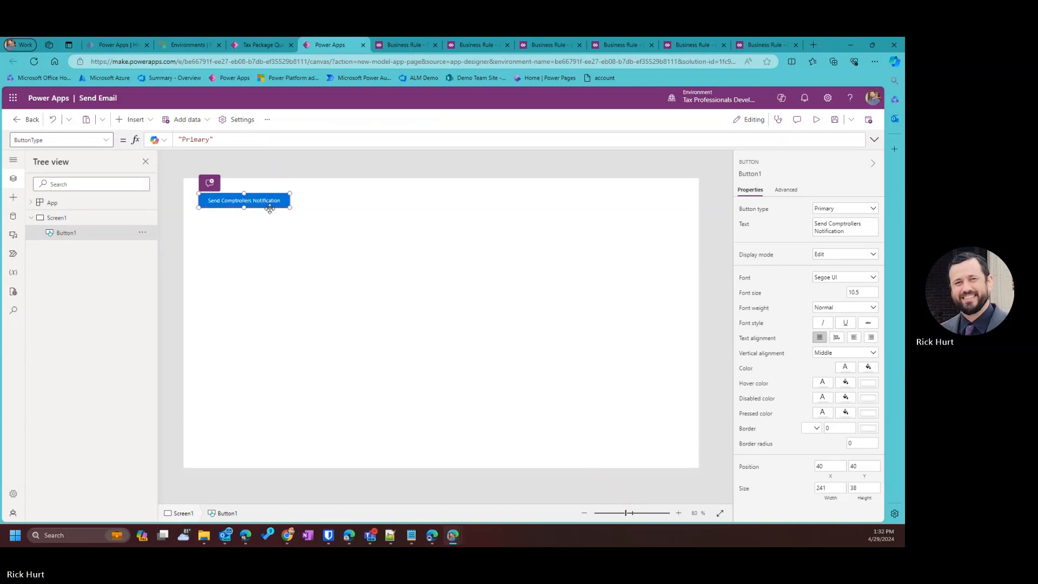
{"action": "left_click", "coordinate": [372, 269]}
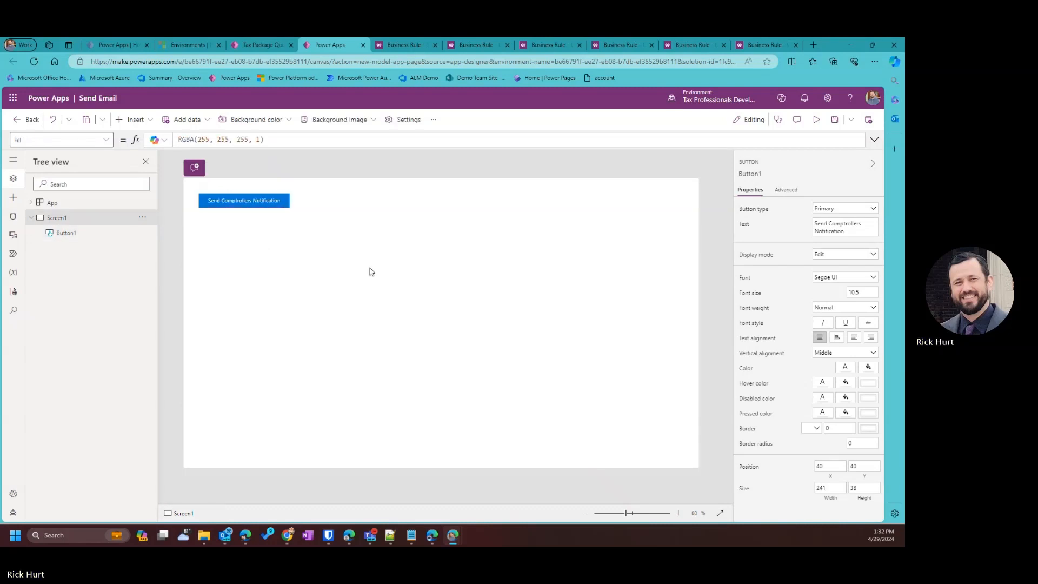
Rename the button to btnSendNotification and save the Send Email page.
{"action": "left_click", "coordinate": [834, 120]}
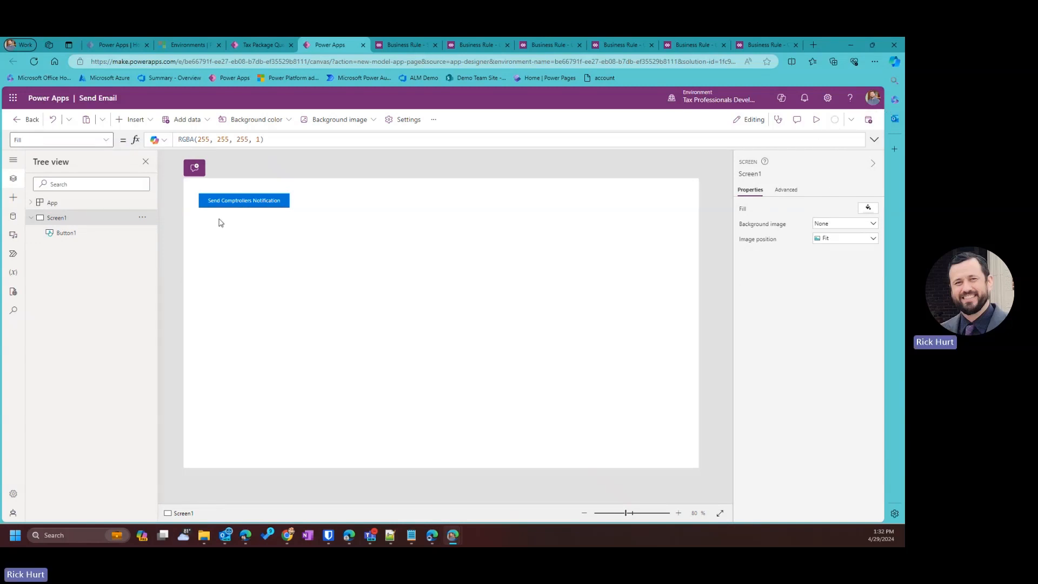
{"action": "left_click", "coordinate": [67, 232]}
{"action": "left_click", "coordinate": [142, 233]}
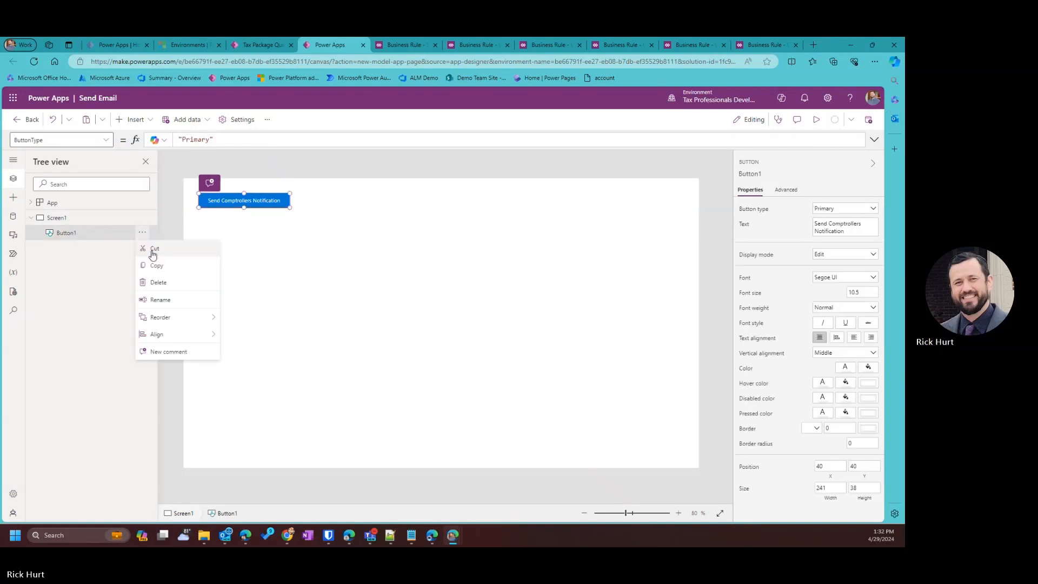
{"action": "left_click", "coordinate": [165, 301]}
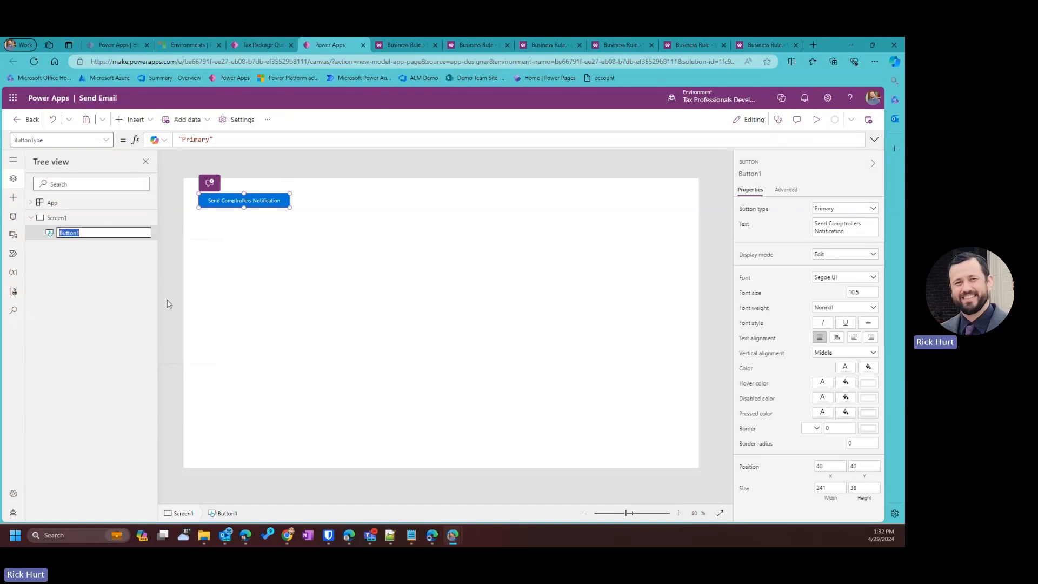
{"action": "type", "text": "btnSendNo"}
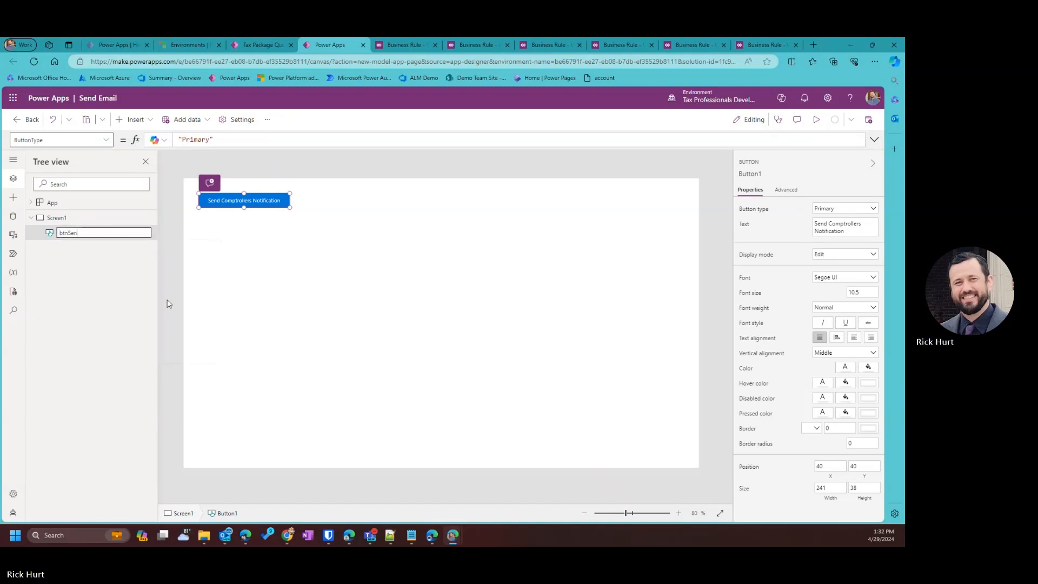
{"action": "key", "text": "ctrl+s"}
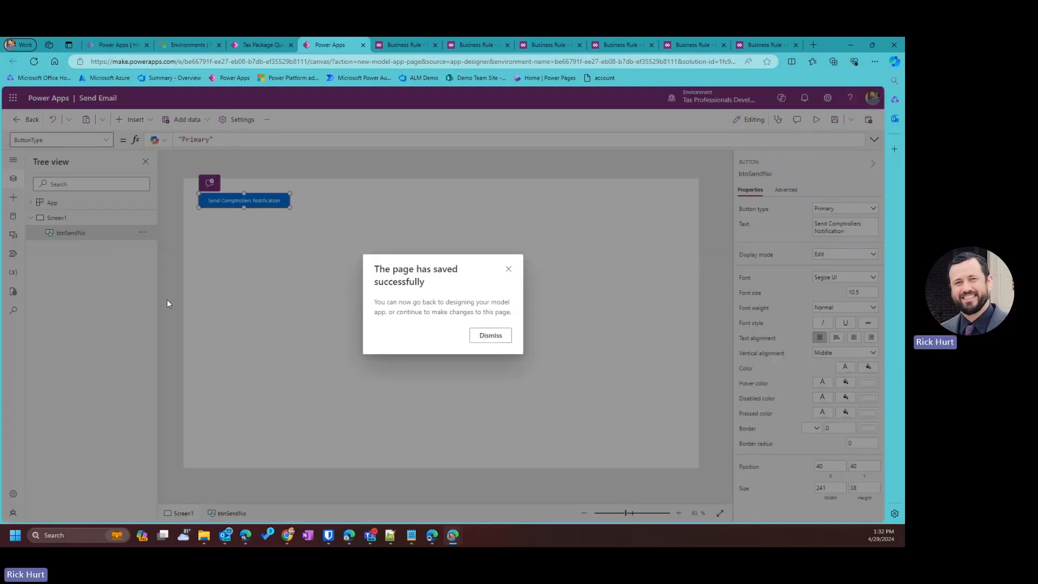
{"action": "left_click", "coordinate": [491, 336]}
{"action": "left_click", "coordinate": [143, 233]}
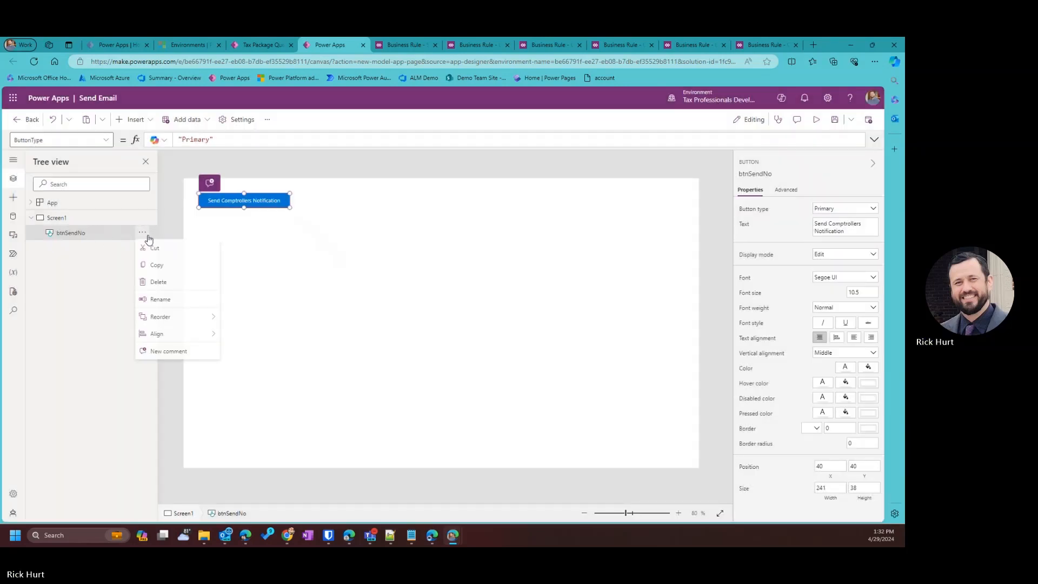
{"action": "left_click", "coordinate": [163, 299]}
{"action": "left_click", "coordinate": [98, 234]}
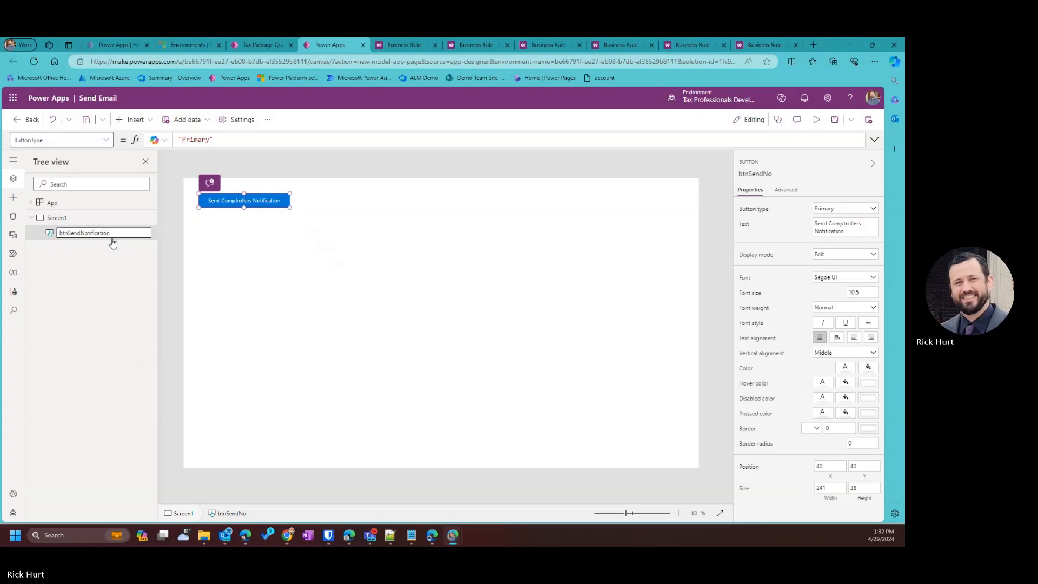
{"action": "left_click", "coordinate": [281, 265]}
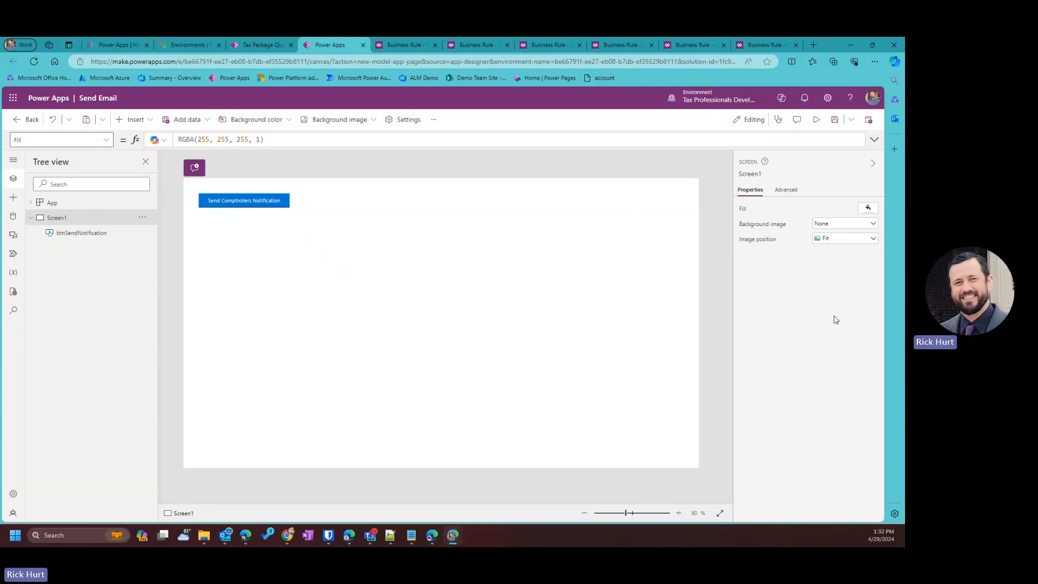
{"action": "left_click", "coordinate": [844, 123]}
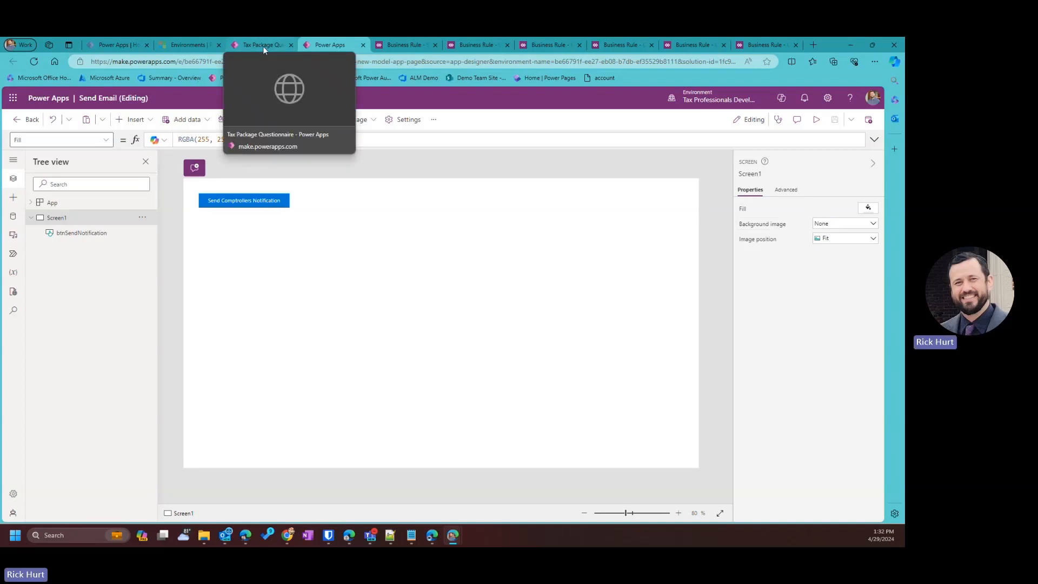
Publish the Send Email page and leave its designer, confirming both leave prompts.
{"action": "left_click", "coordinate": [869, 120]}
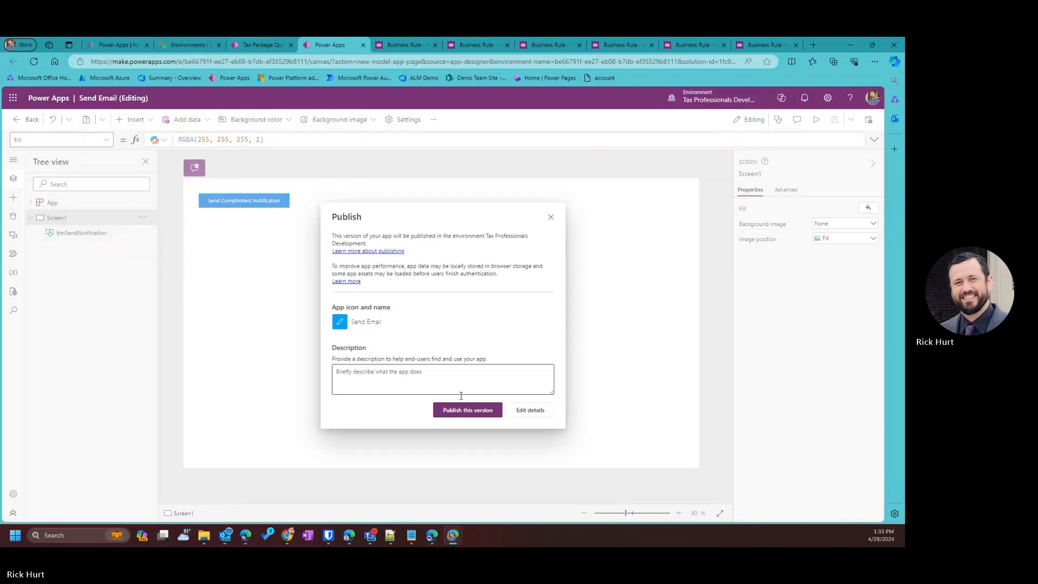
{"action": "left_click", "coordinate": [462, 416]}
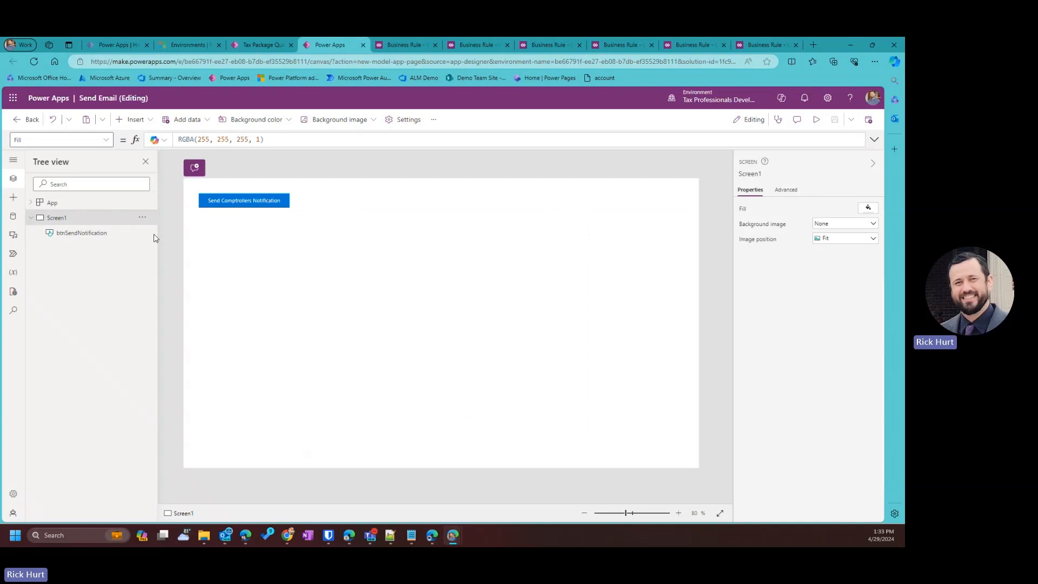
{"action": "left_click", "coordinate": [26, 120]}
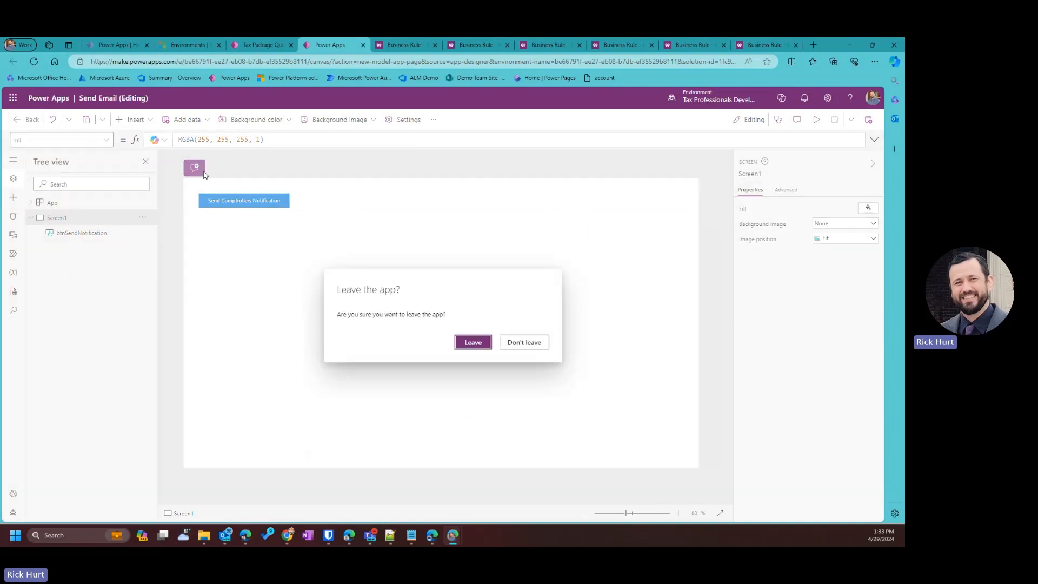
{"action": "left_click", "coordinate": [471, 342]}
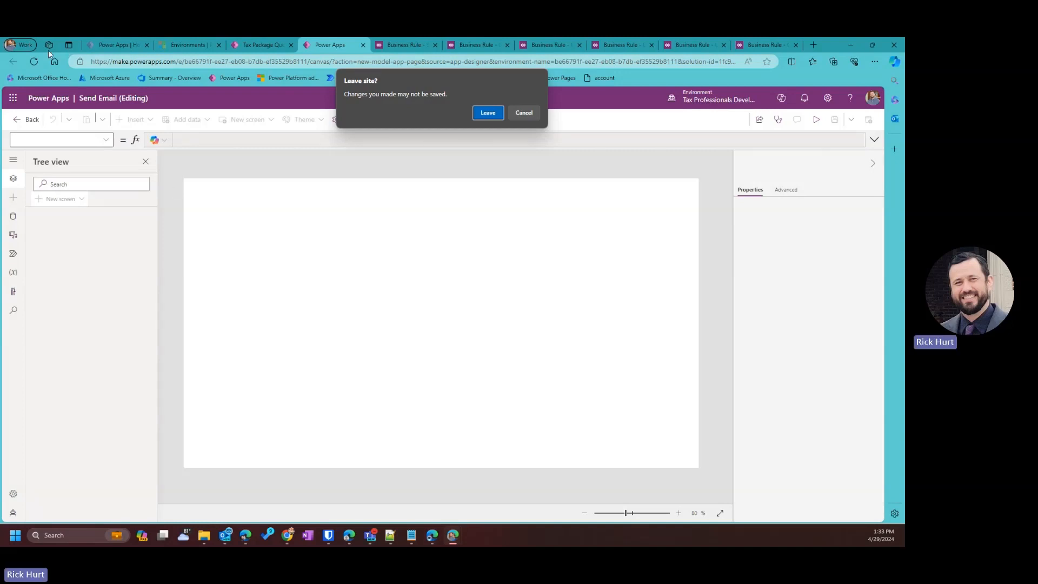
{"action": "left_click", "coordinate": [487, 113]}
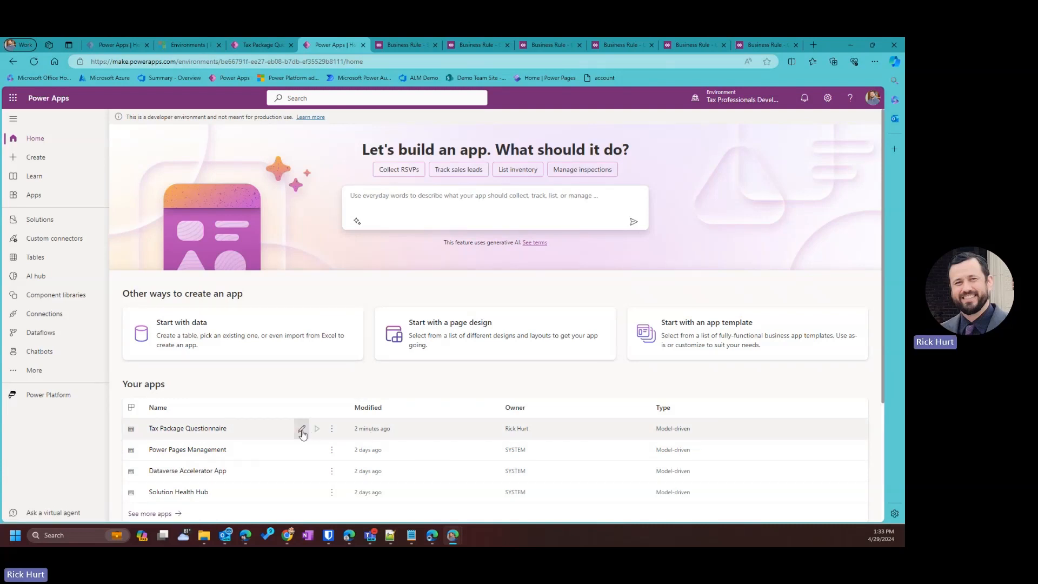
Back in the app designer, move Send Email to the top of the Tax Tools group.
{"action": "left_click", "coordinate": [262, 43]}
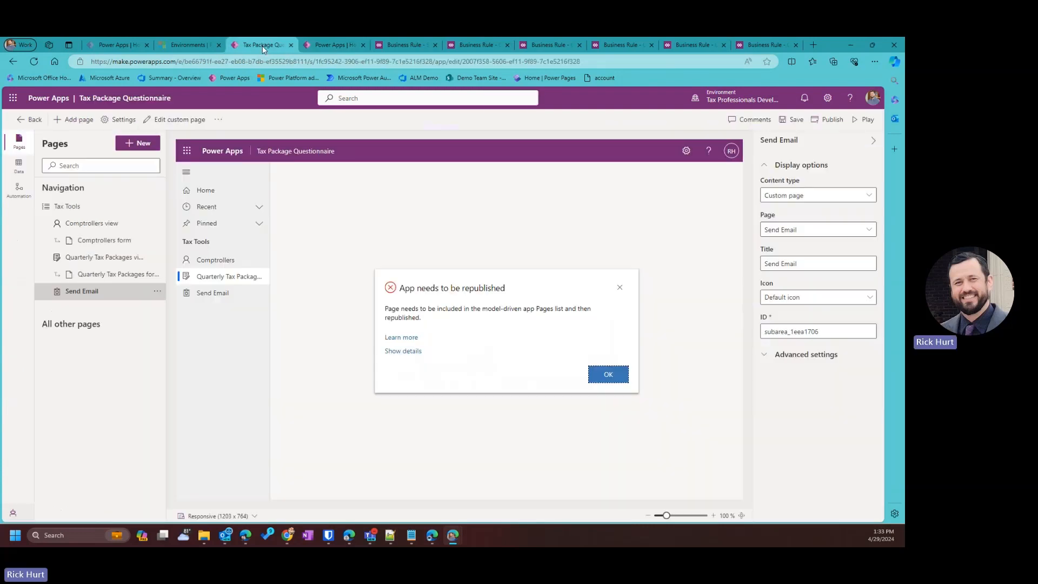
{"action": "left_click", "coordinate": [608, 374]}
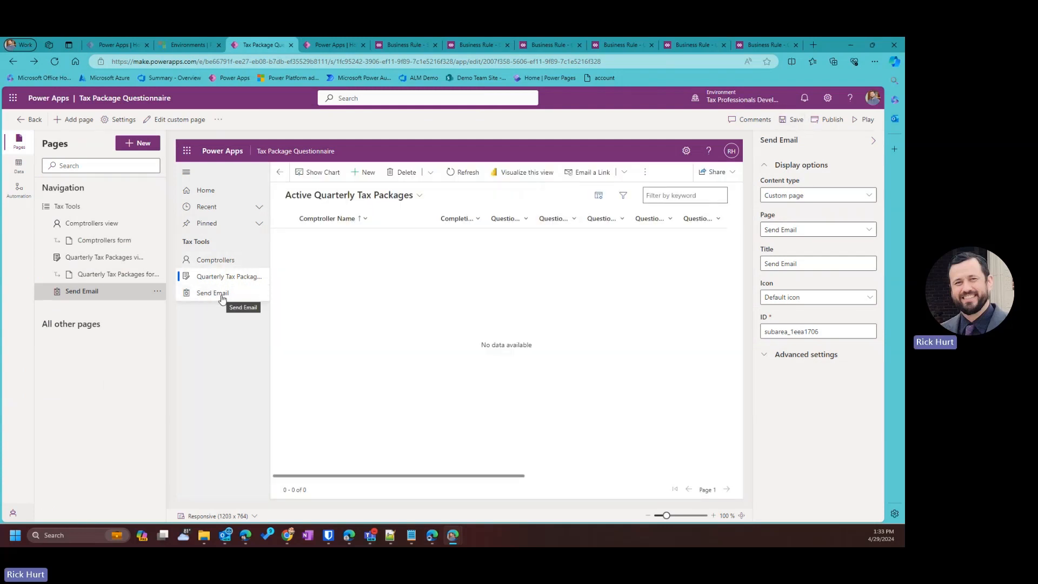
{"action": "left_click", "coordinate": [158, 291]}
{"action": "left_click", "coordinate": [189, 310]}
{"action": "left_click", "coordinate": [158, 257]}
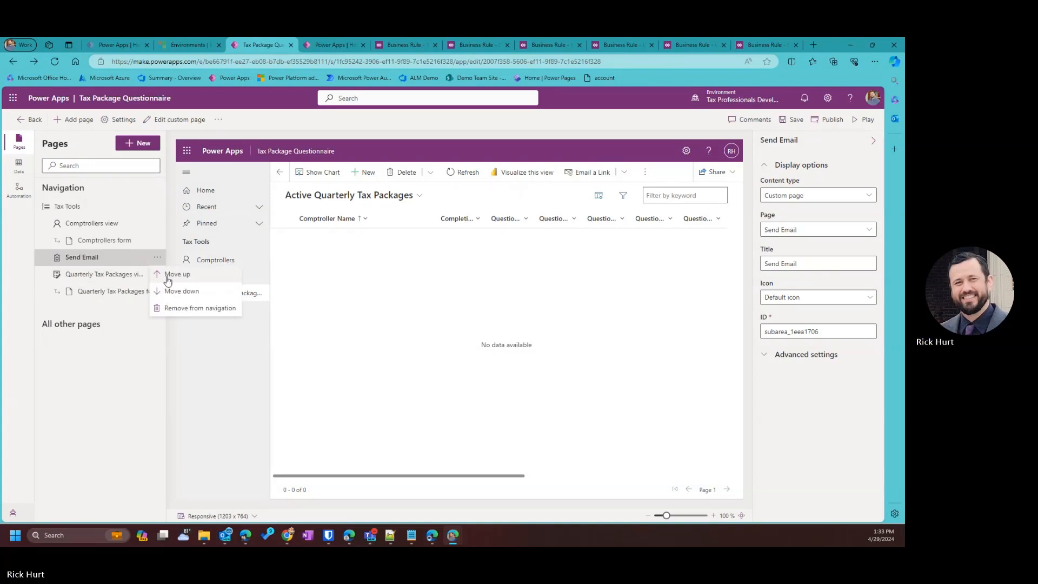
{"action": "left_click", "coordinate": [169, 274]}
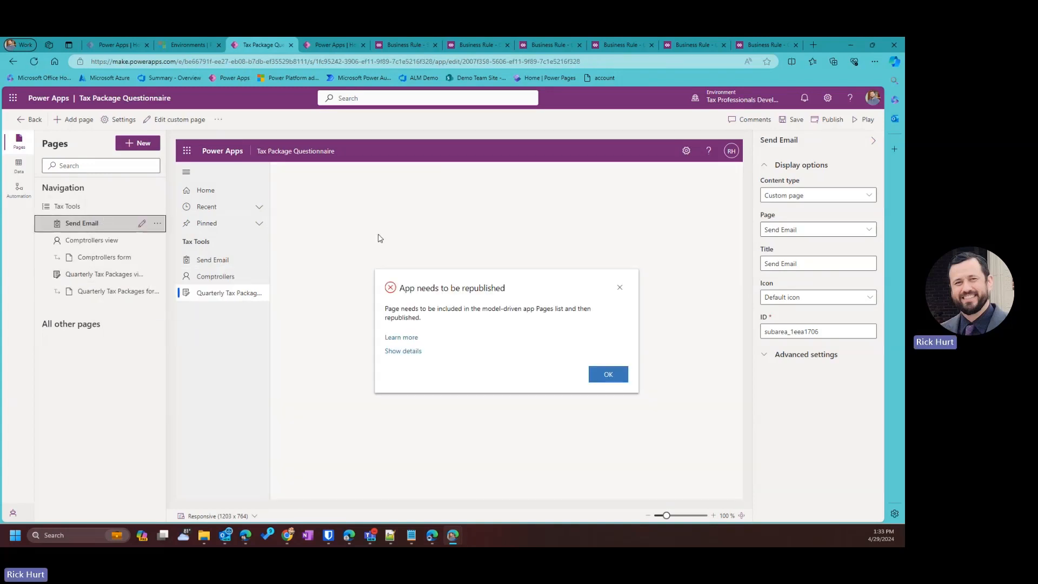
Set the Send Email page icon to EmailContent.svg, then save and publish the app.
{"action": "left_click", "coordinate": [794, 299]}
{"action": "left_click", "coordinate": [790, 330]}
{"action": "left_click", "coordinate": [786, 326]}
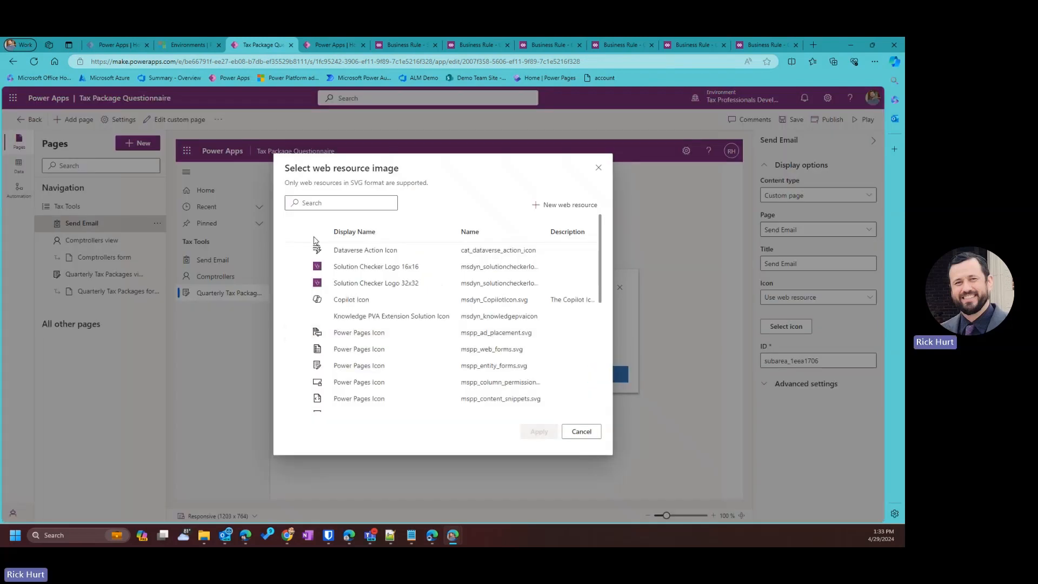
{"action": "type", "text": "mai"}
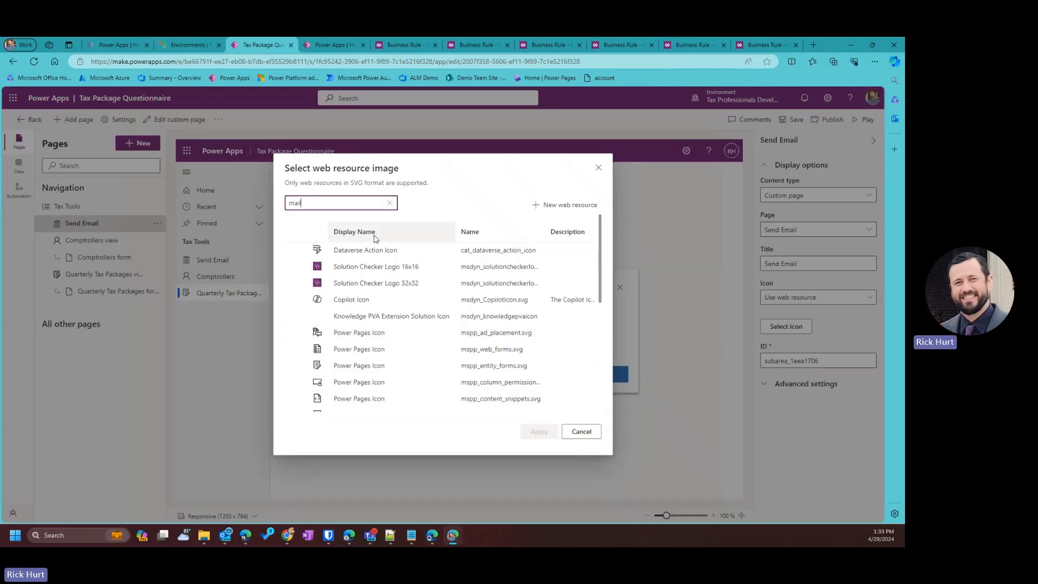
{"action": "type", "text": "l"}
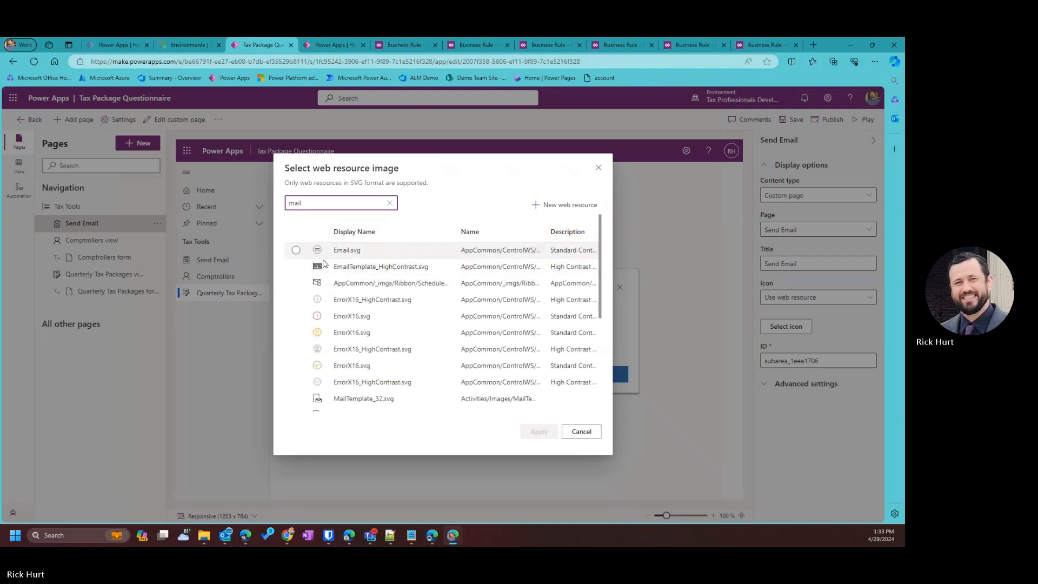
{"action": "scroll", "coordinate": [309, 292], "scroll_direction": "down", "scroll_amount": 3}
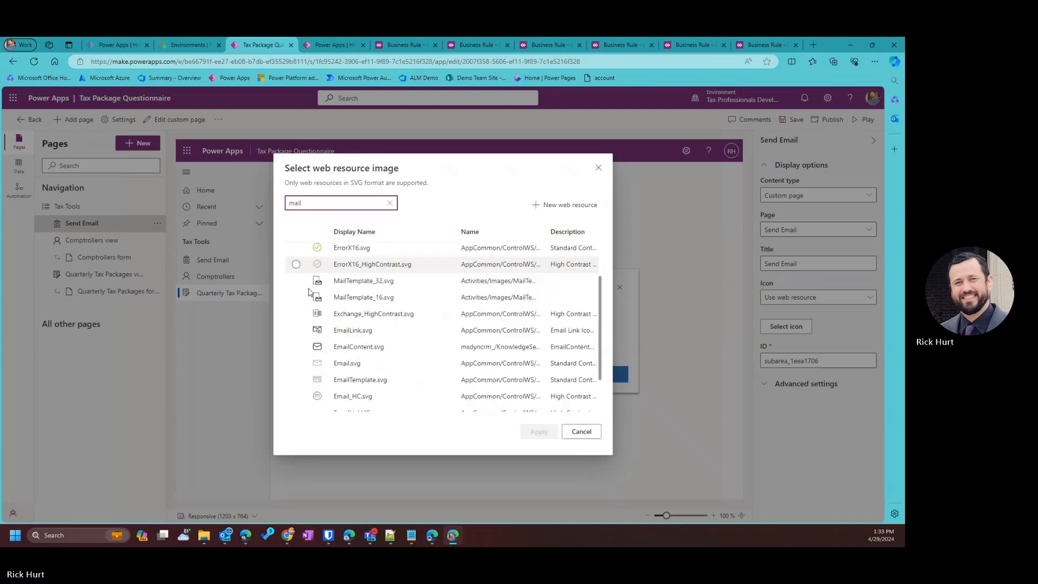
{"action": "left_click", "coordinate": [295, 346]}
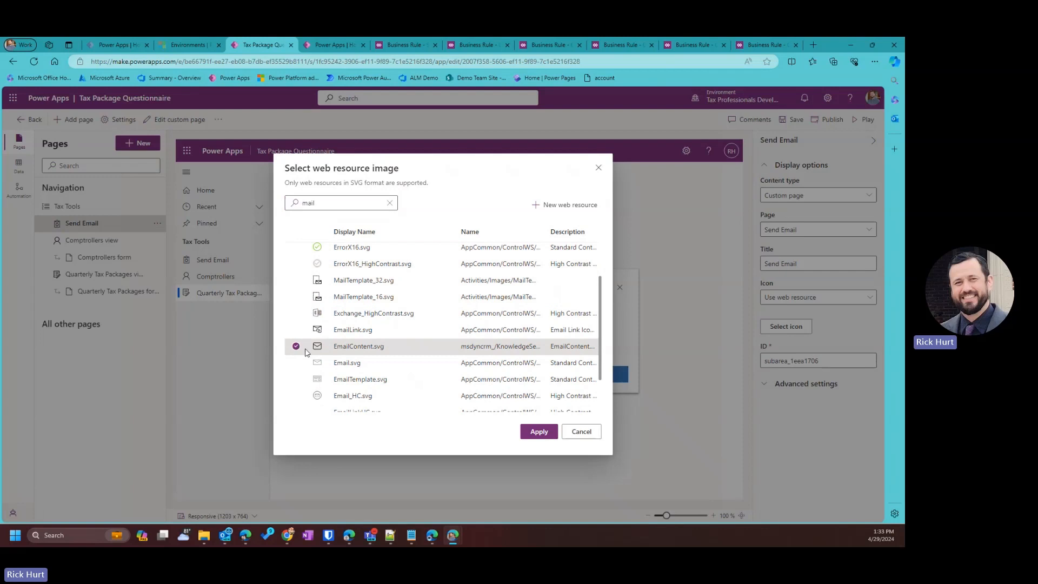
{"action": "left_click", "coordinate": [539, 432]}
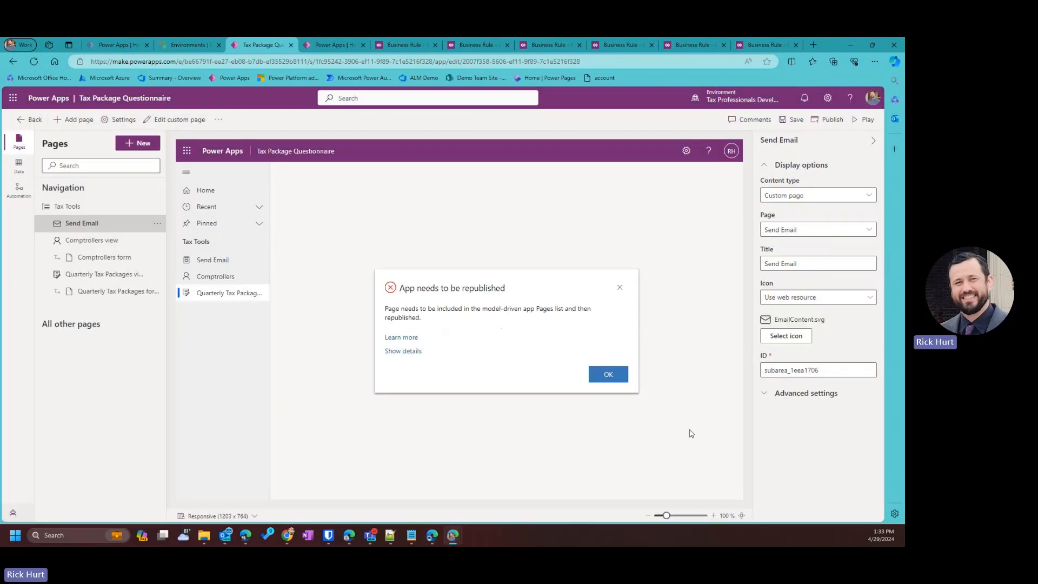
{"action": "left_click", "coordinate": [610, 378]}
{"action": "left_click", "coordinate": [787, 117]}
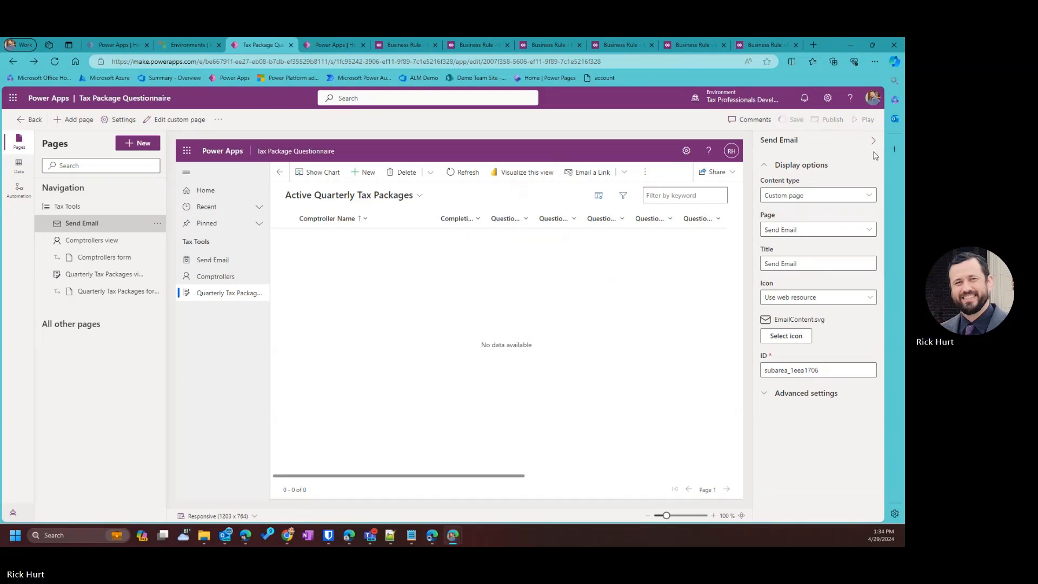
{"action": "left_click", "coordinate": [835, 123]}
Play the app and start a new comptroller, filling name and e-mail from a saved suggestion.
{"action": "left_click", "coordinate": [860, 119]}
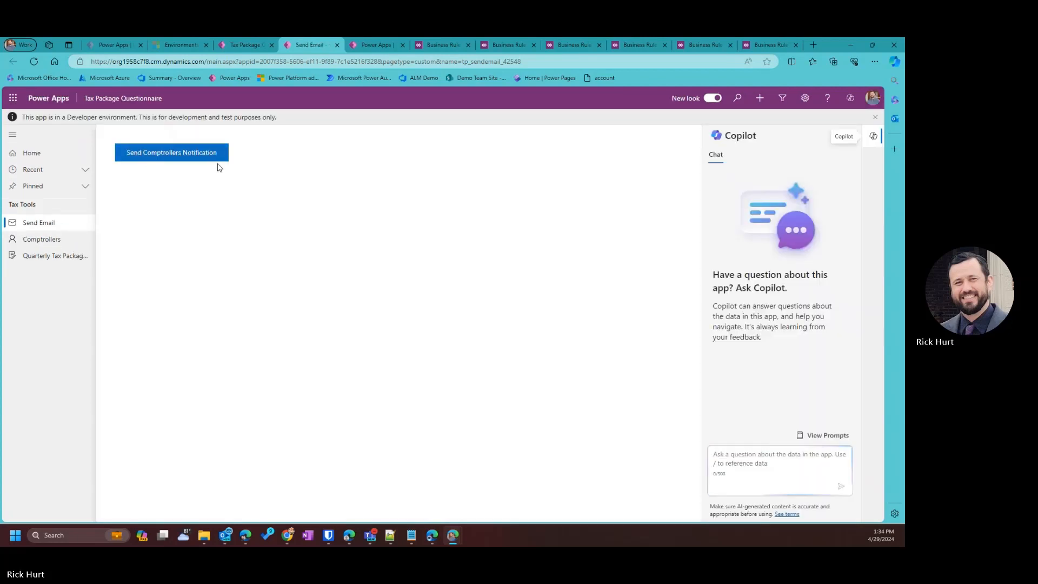
{"action": "left_click", "coordinate": [60, 238]}
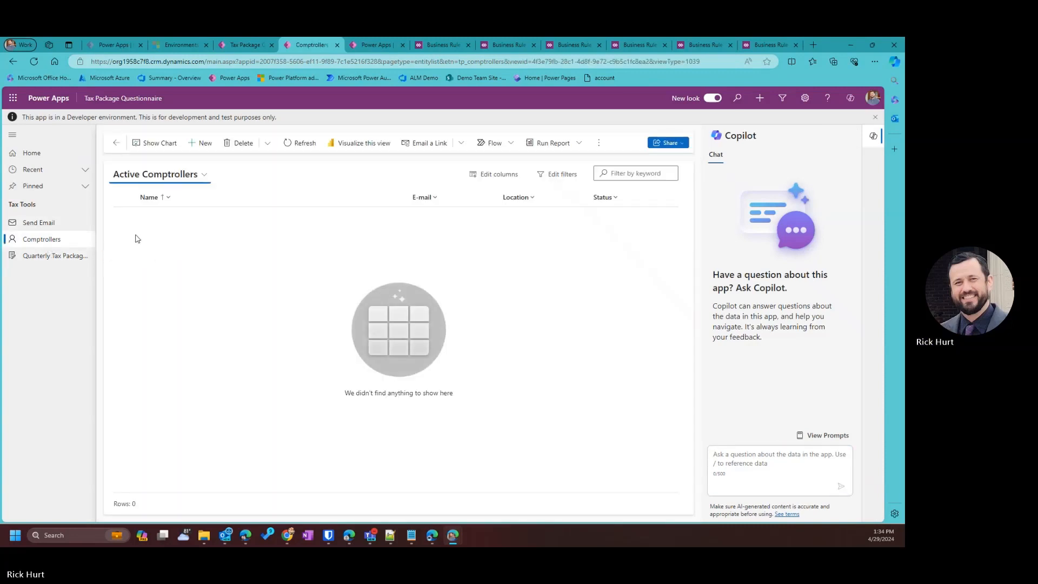
{"action": "left_click", "coordinate": [201, 142]}
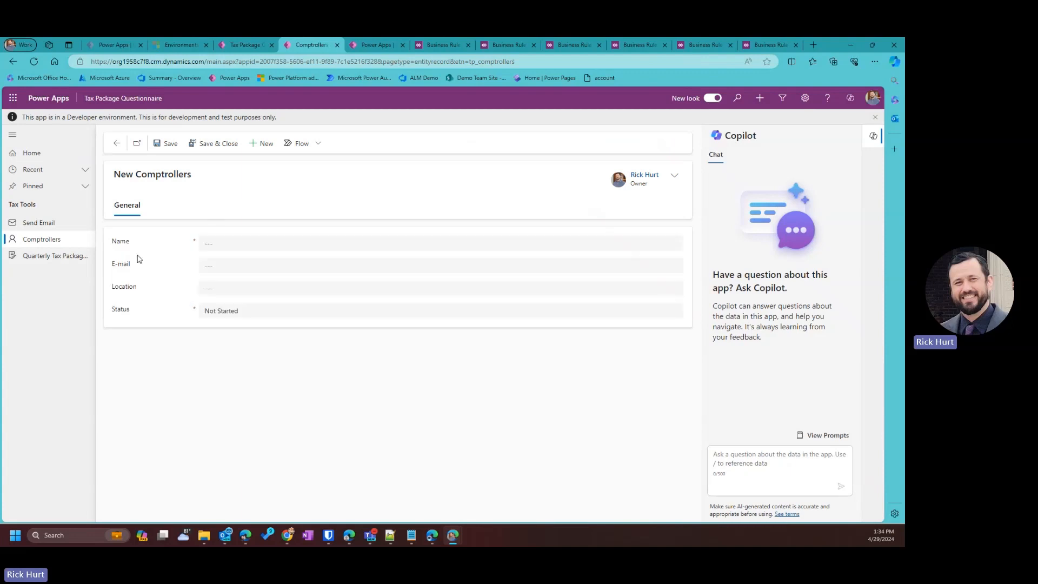
{"action": "left_click", "coordinate": [223, 243]}
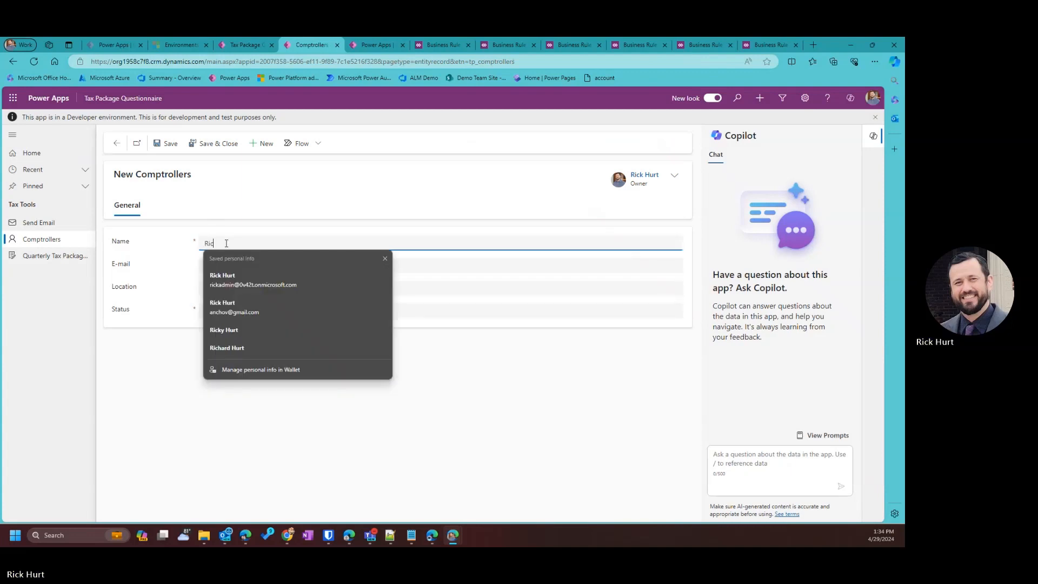
{"action": "left_click", "coordinate": [216, 287]}
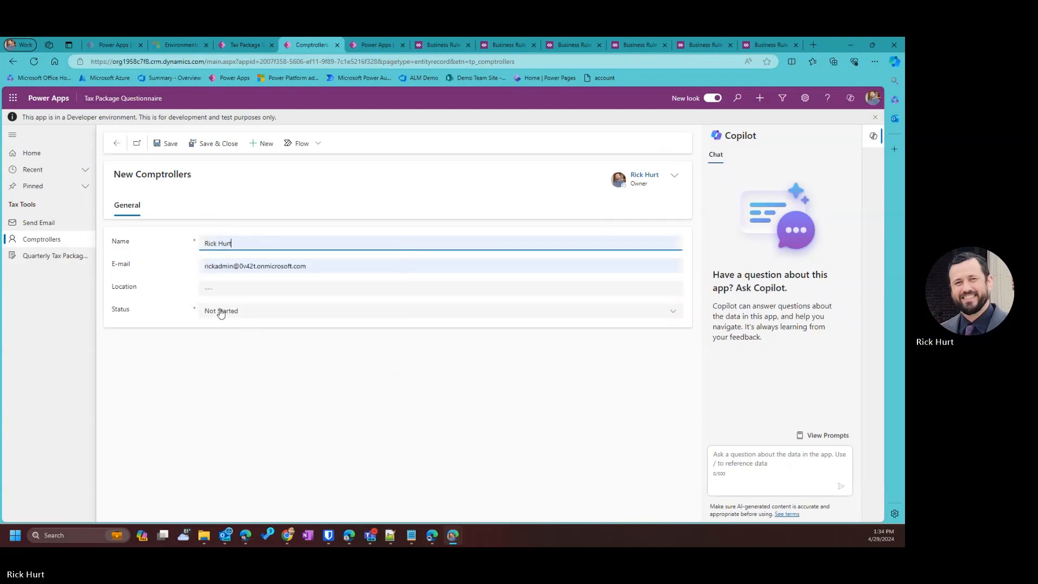
Set the comptroller's location to Houston, save and close it, and go to Quarterly Tax Packages.
{"action": "left_click", "coordinate": [225, 295]}
{"action": "left_click", "coordinate": [227, 281]}
{"action": "left_click", "coordinate": [227, 281]}
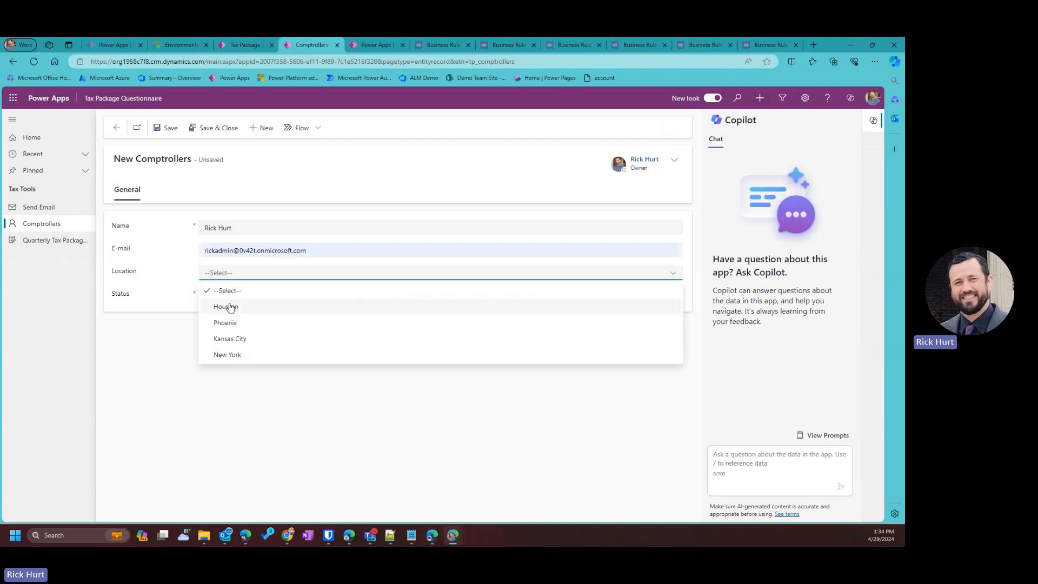
{"action": "left_click", "coordinate": [232, 306]}
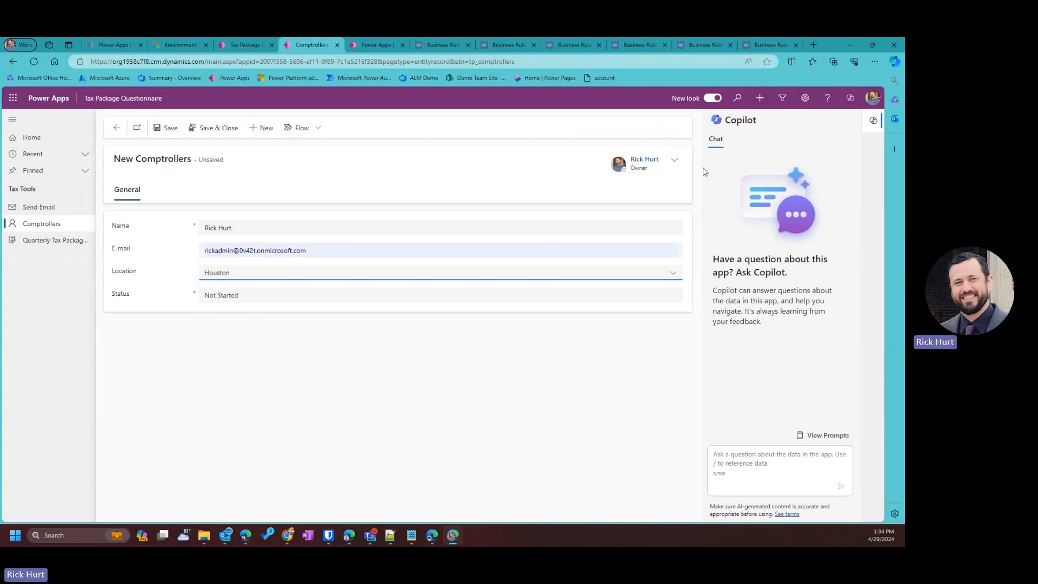
{"action": "left_click", "coordinate": [208, 131]}
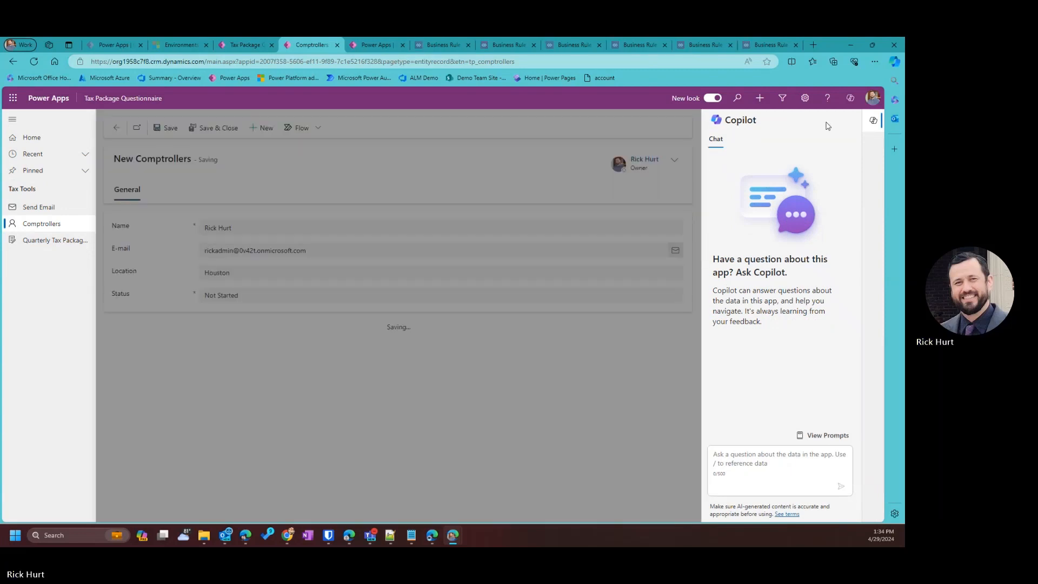
{"action": "left_click", "coordinate": [873, 120]}
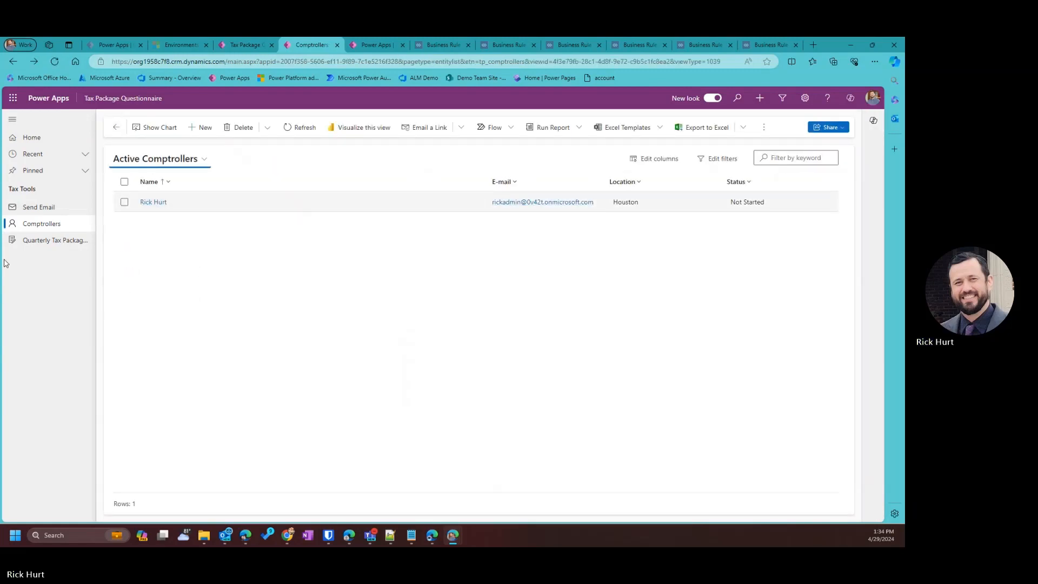
{"action": "left_click", "coordinate": [56, 240]}
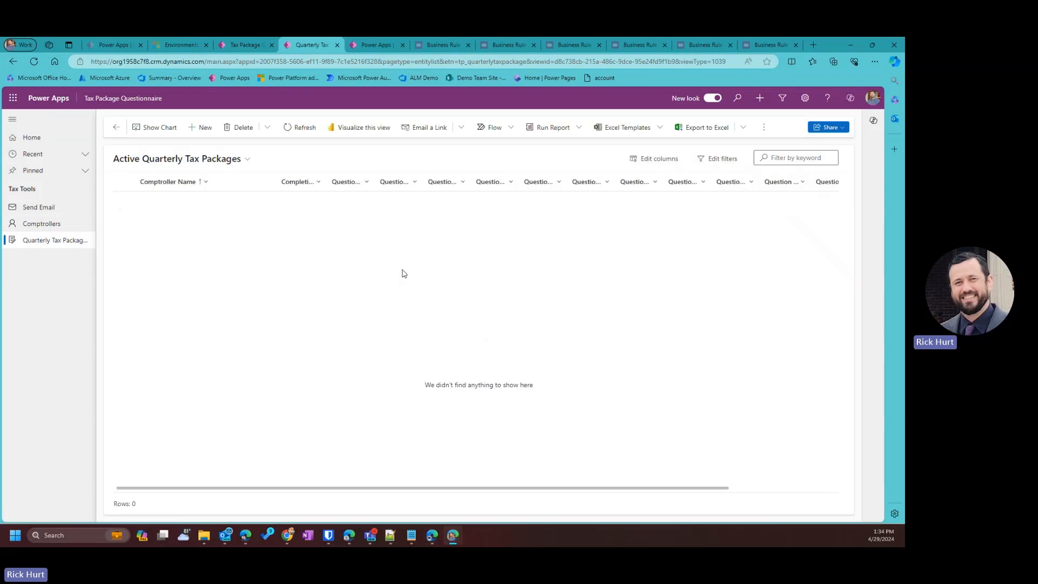
Create a quarterly tax package answering Yes to legal/ownership changes, explained 'test question 1', and save.
{"action": "left_click", "coordinate": [204, 130]}
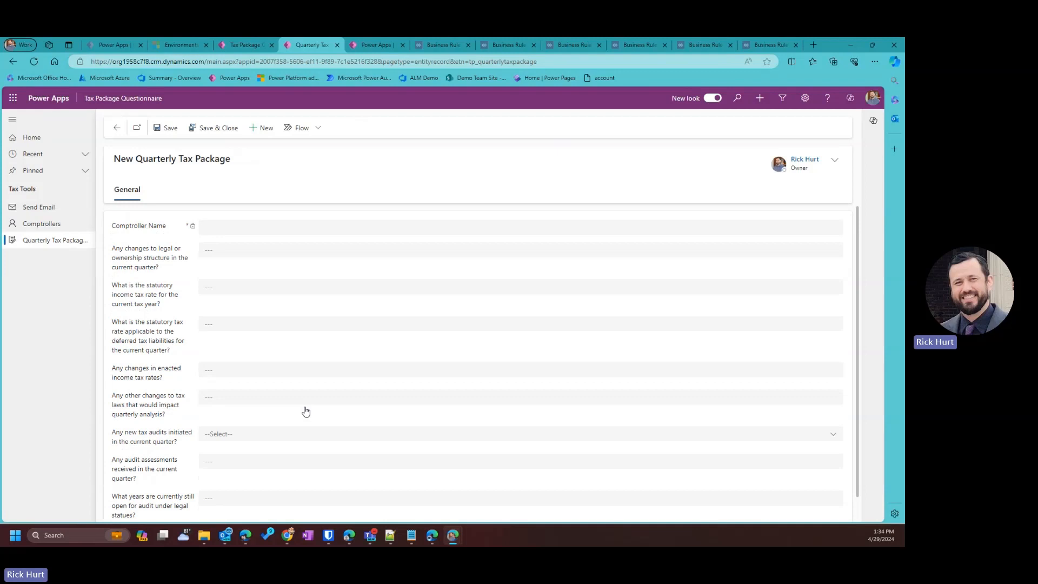
{"action": "left_click", "coordinate": [222, 251]}
{"action": "left_click", "coordinate": [225, 287]}
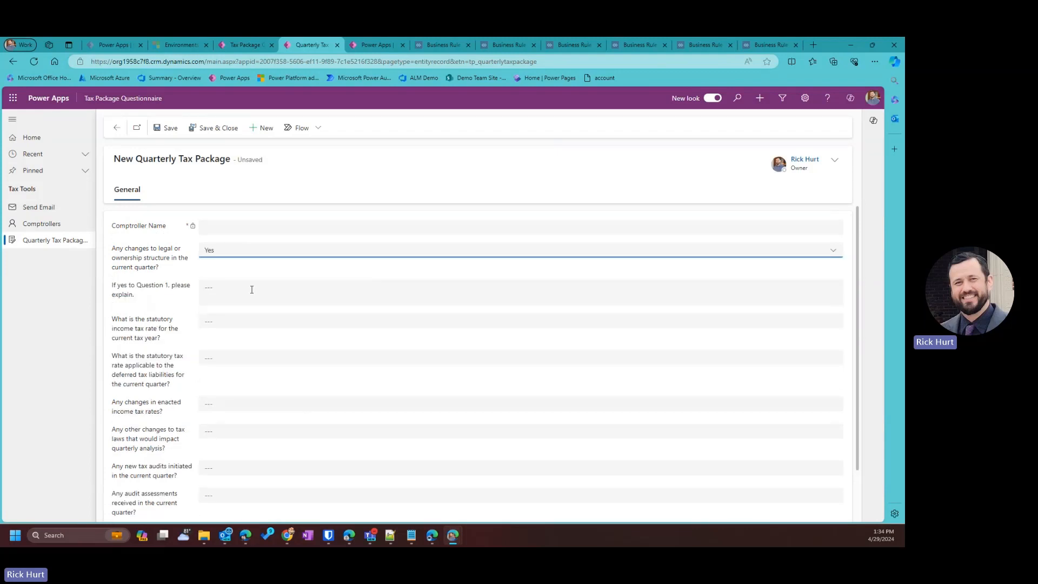
{"action": "left_click", "coordinate": [210, 292]}
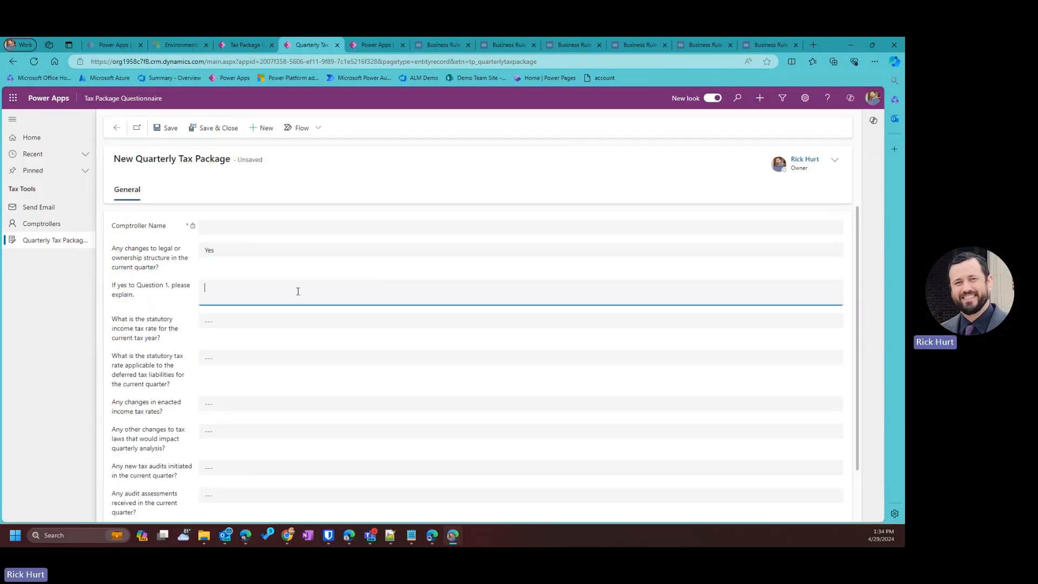
{"action": "type", "text": "test questio"}
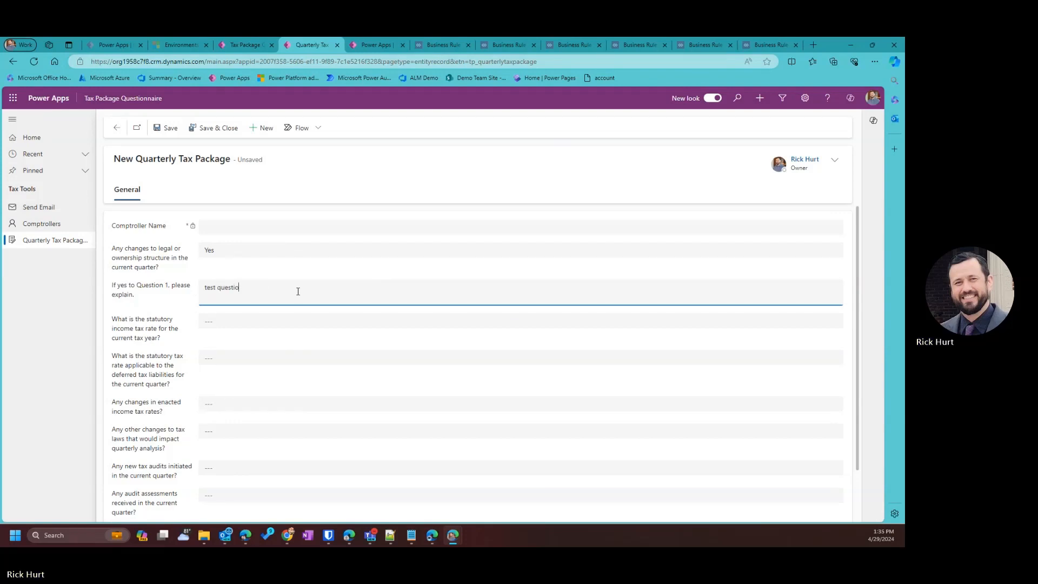
{"action": "type", "text": "n 1"}
{"action": "left_click", "coordinate": [339, 334]}
{"action": "scroll", "coordinate": [325, 413], "scroll_direction": "down", "scroll_amount": 2}
{"action": "scroll", "coordinate": [200, 279], "scroll_direction": "up", "scroll_amount": 2}
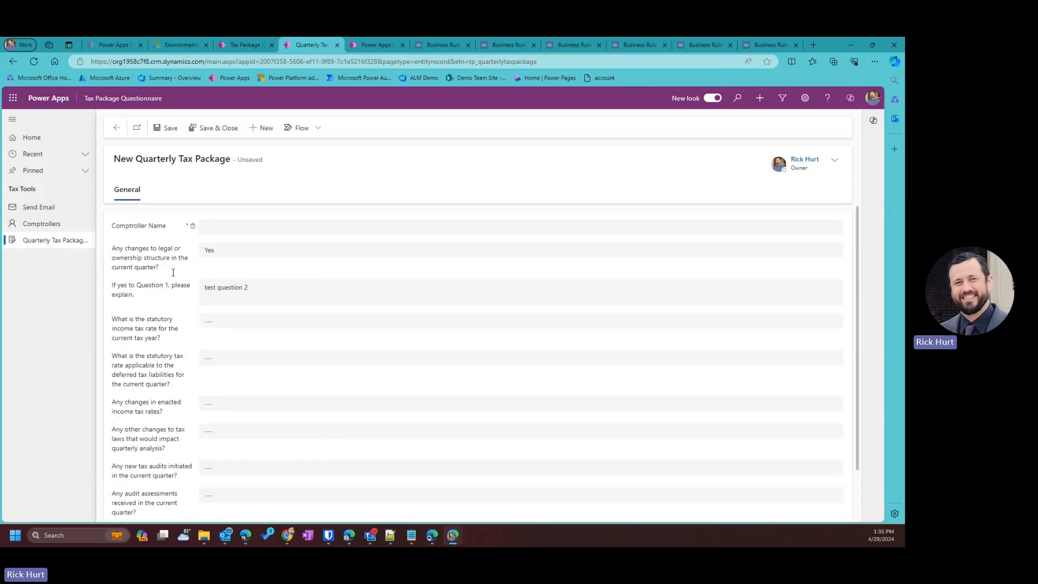
{"action": "scroll", "coordinate": [250, 347], "scroll_direction": "down", "scroll_amount": 2}
{"action": "scroll", "coordinate": [246, 336], "scroll_direction": "up", "scroll_amount": 1}
{"action": "scroll", "coordinate": [246, 336], "scroll_direction": "up", "scroll_amount": 1}
{"action": "left_click", "coordinate": [165, 127]}
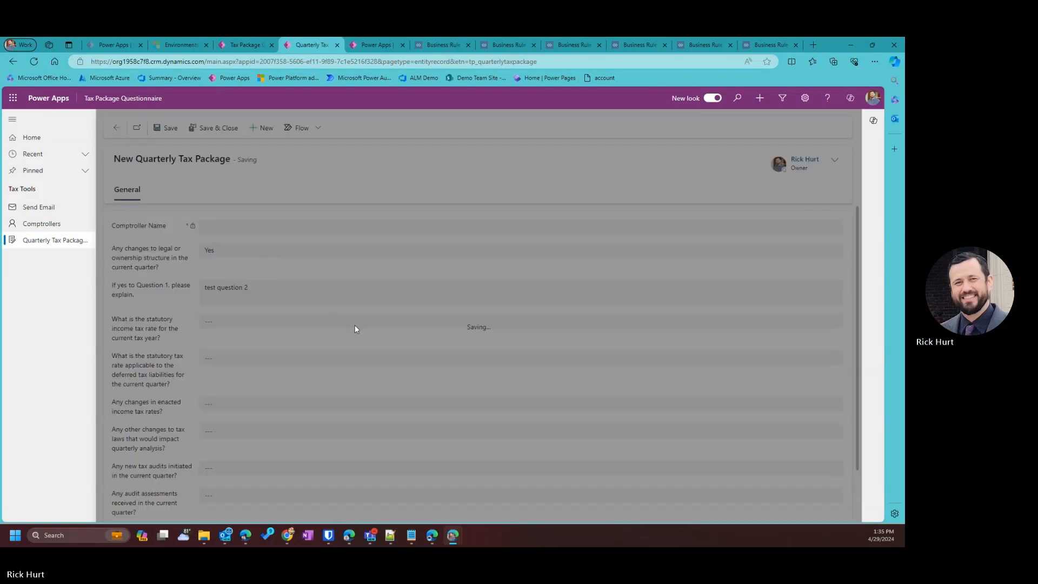
Enter statutory and deferred tax rates of 1, answering No to enacted and other tax law changes.
{"action": "scroll", "coordinate": [208, 379], "scroll_direction": "down", "scroll_amount": 2}
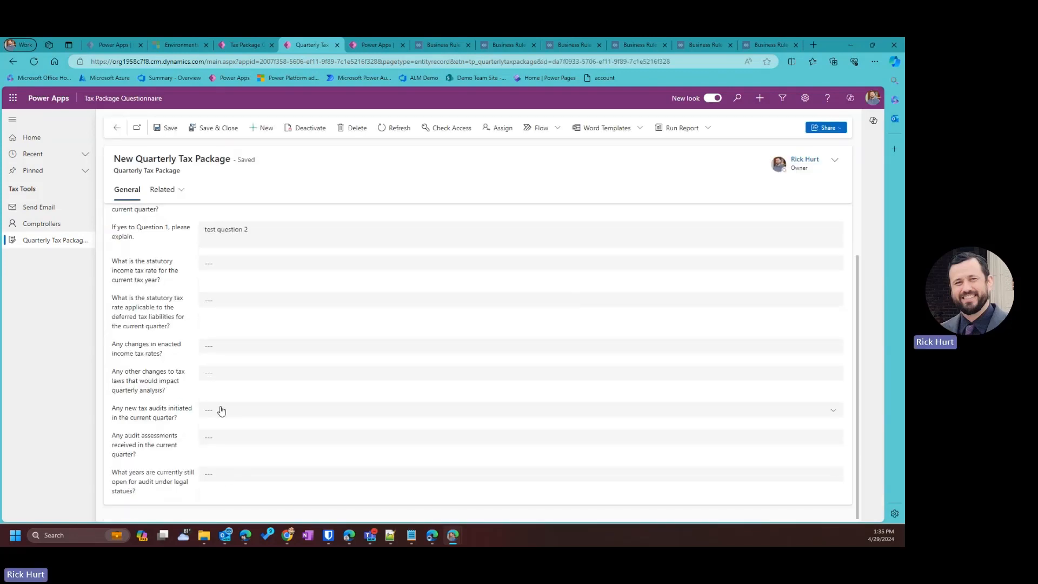
{"action": "scroll", "coordinate": [196, 328], "scroll_direction": "up", "scroll_amount": 2}
{"action": "left_click", "coordinate": [204, 326]}
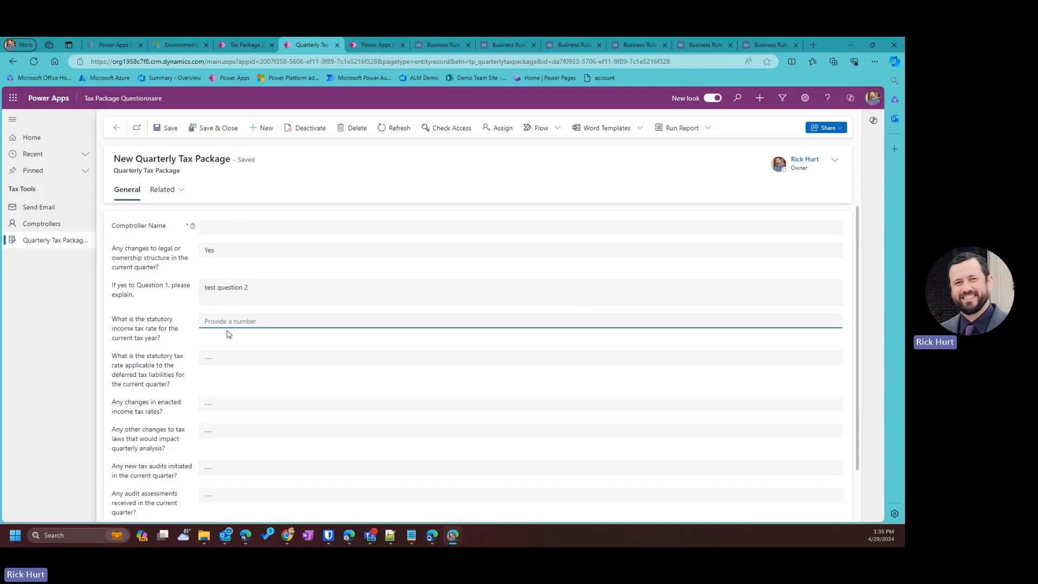
{"action": "type", "text": "10"}
{"action": "left_click", "coordinate": [235, 358]}
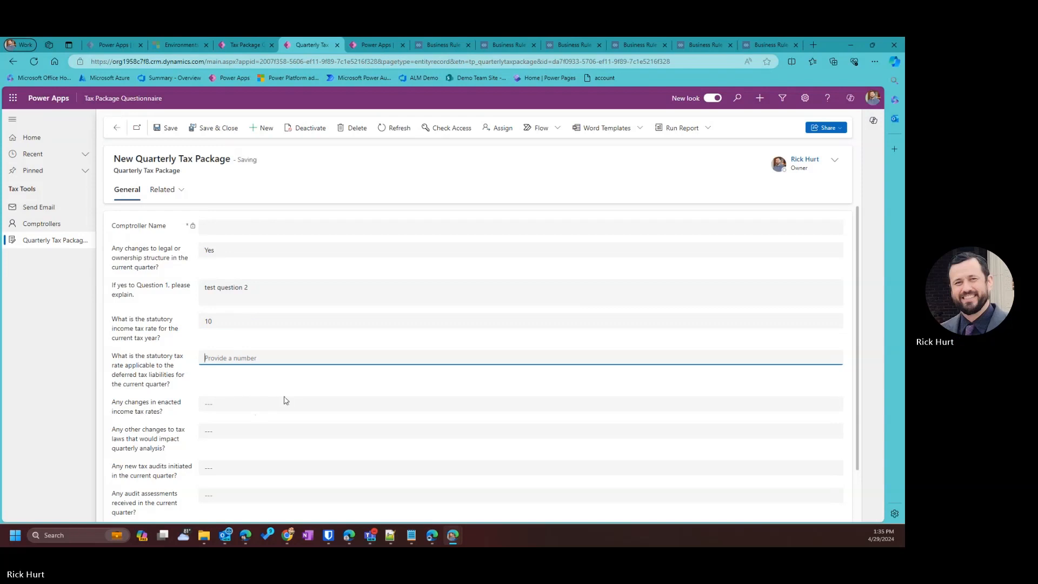
{"action": "type", "text": "10"}
{"action": "left_click", "coordinate": [252, 404]}
{"action": "left_click", "coordinate": [245, 452]}
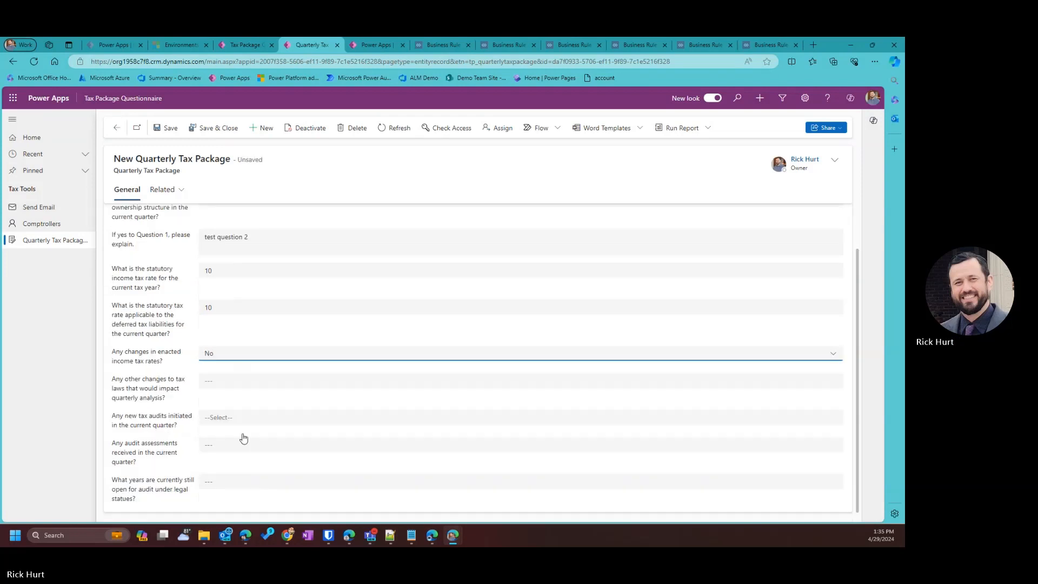
{"action": "left_click", "coordinate": [220, 378]}
{"action": "left_click", "coordinate": [219, 420]}
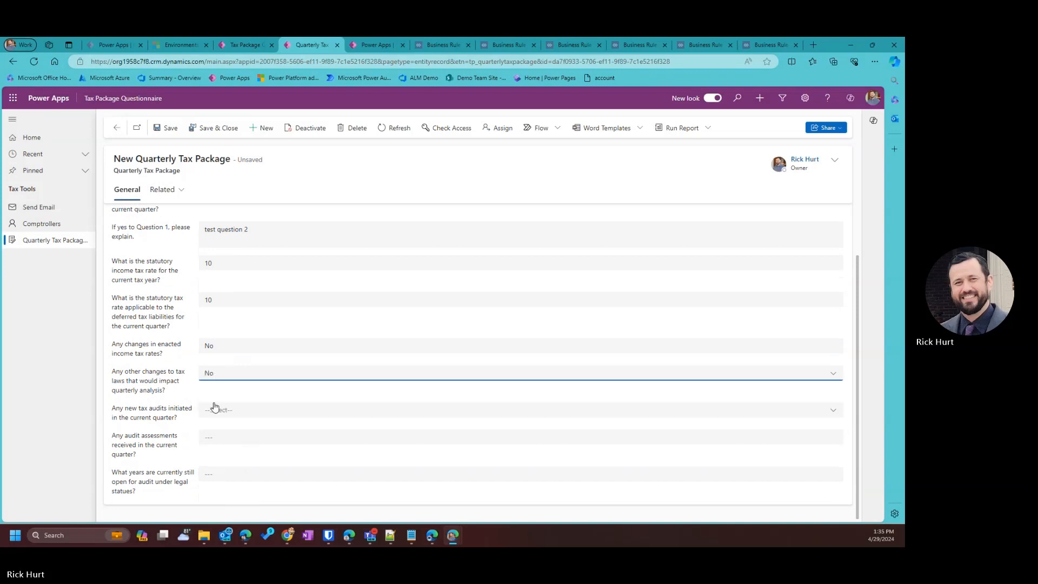
Answer No to new audits, Yes to assessments with explanation 'test', pick 2017, and save and close.
{"action": "left_click", "coordinate": [216, 409]}
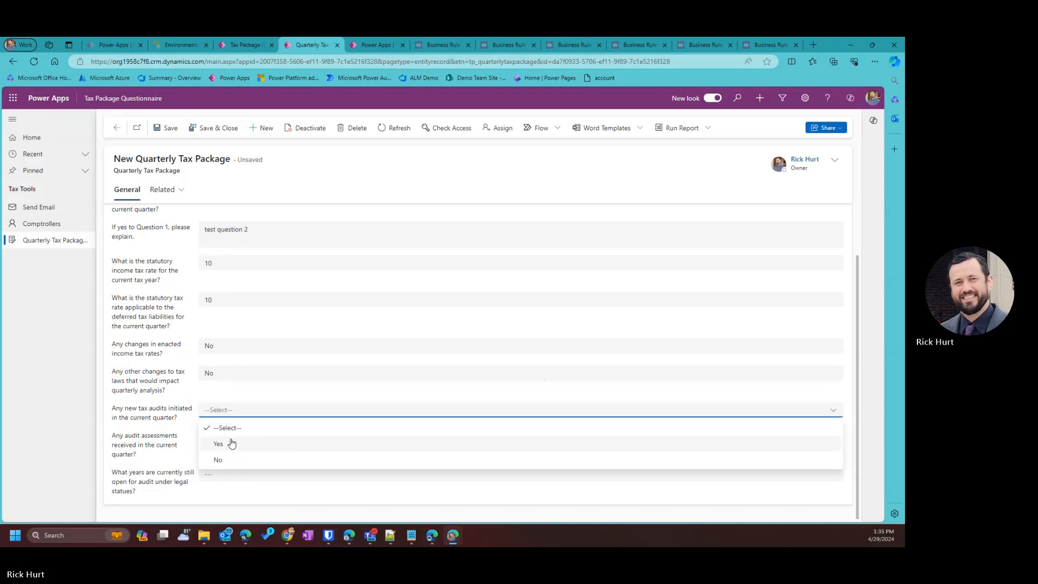
{"action": "left_click", "coordinate": [223, 461]}
{"action": "left_click", "coordinate": [216, 443]}
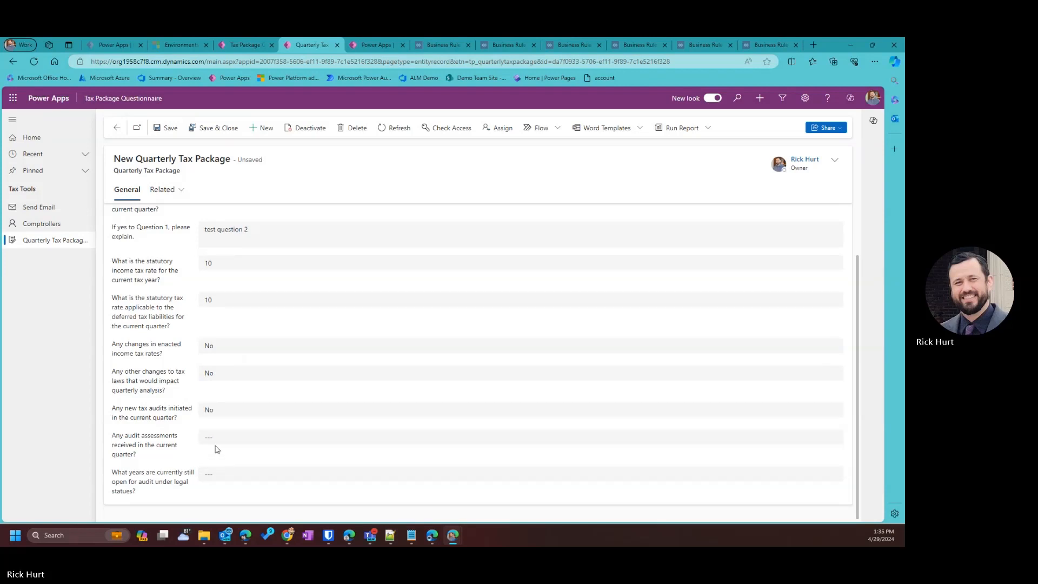
{"action": "left_click", "coordinate": [225, 470]}
{"action": "scroll", "coordinate": [223, 456], "scroll_direction": "down", "scroll_amount": 1}
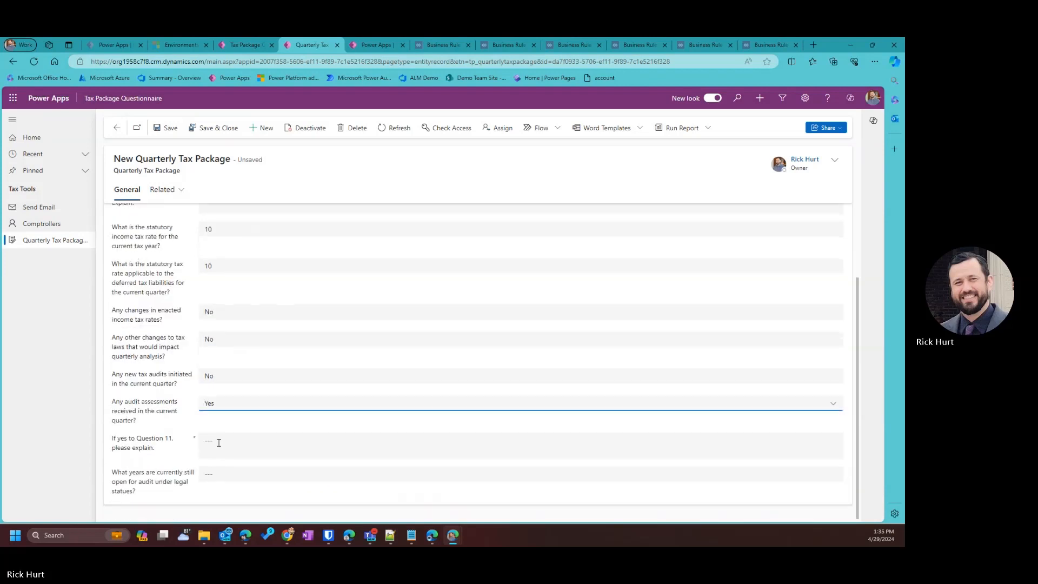
{"action": "left_click", "coordinate": [220, 444]}
{"action": "type", "text": "test"}
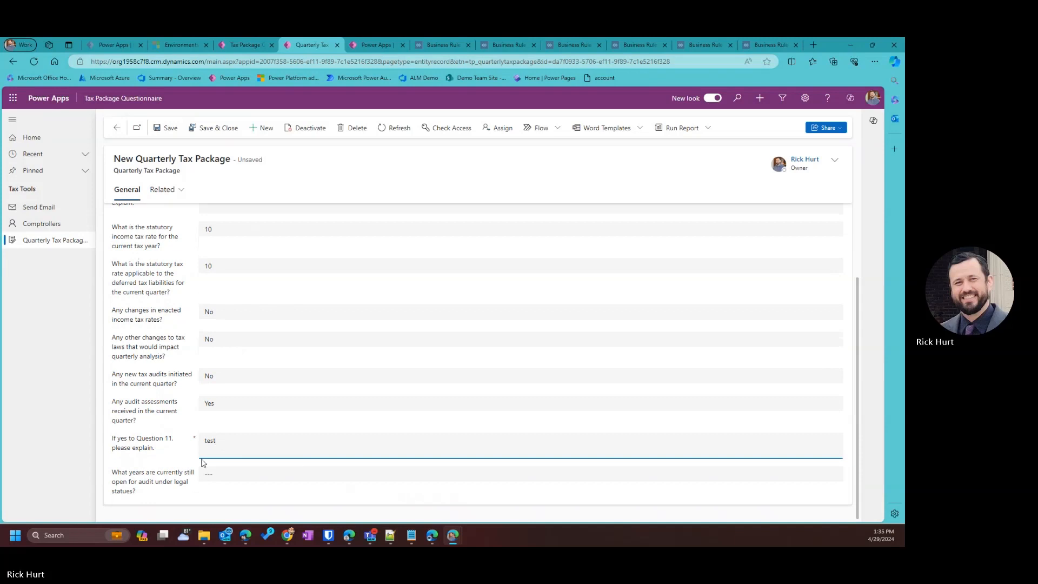
{"action": "left_click", "coordinate": [213, 474]}
{"action": "left_click", "coordinate": [227, 422]}
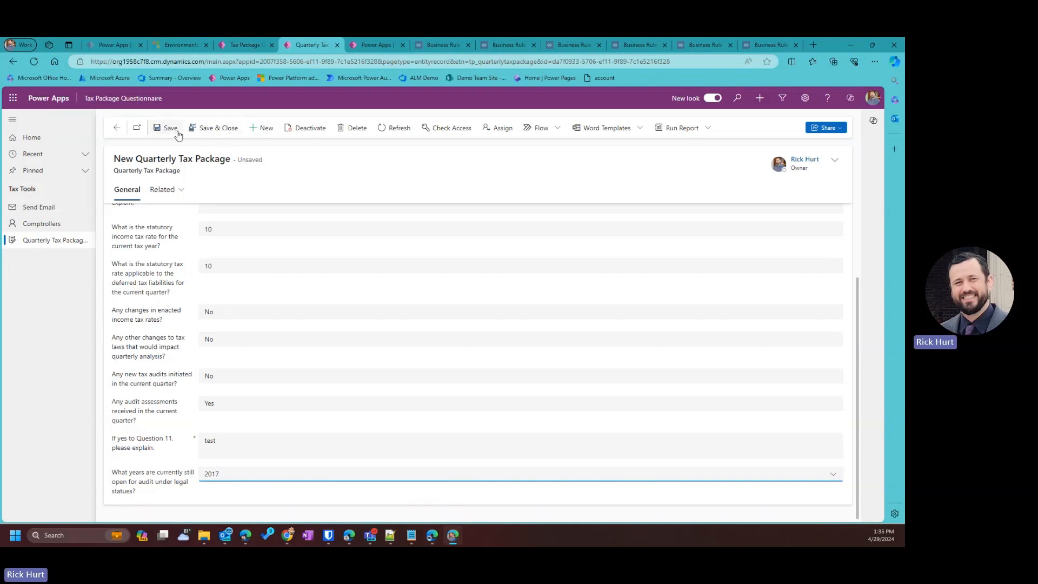
{"action": "left_click", "coordinate": [219, 129]}
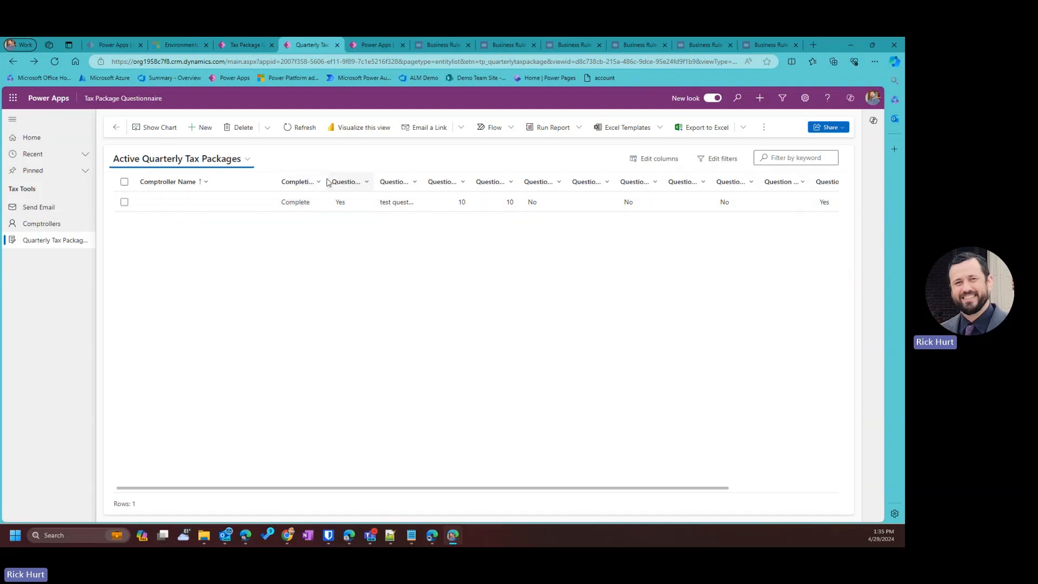
Widen the Completion column, scroll the grid to review saved answers, and return to the app designer.
{"action": "left_click_drag", "start_coordinate": [326, 182], "coordinate": [380, 182]}
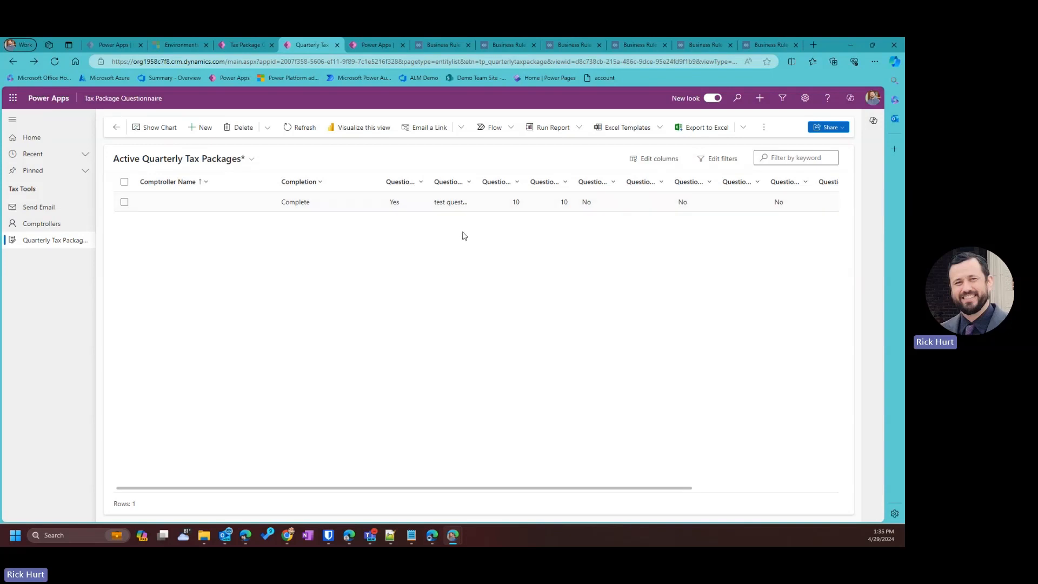
{"action": "left_click_drag", "start_coordinate": [403, 488], "coordinate": [606, 486]}
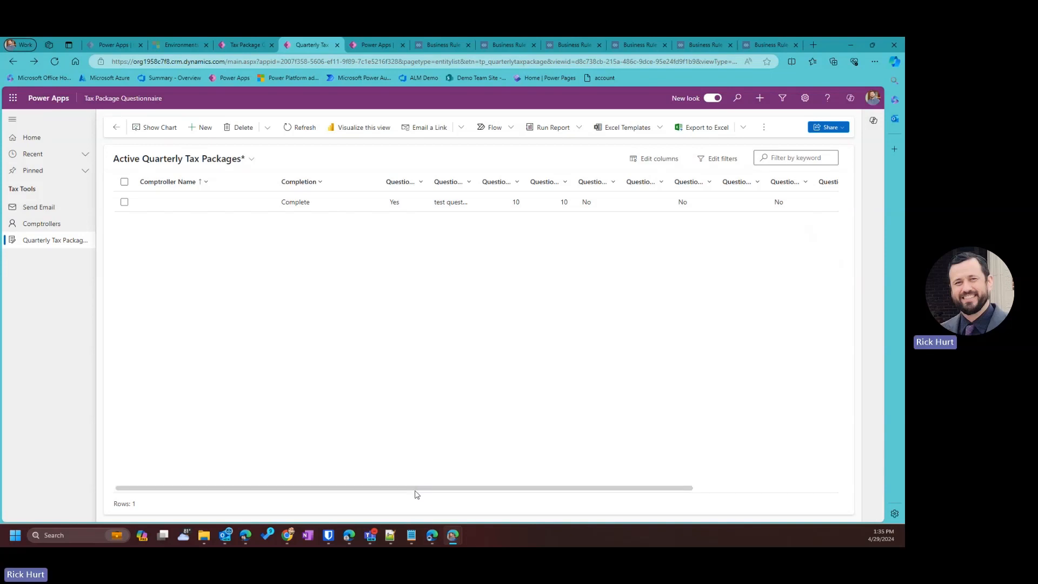
{"action": "left_click_drag", "start_coordinate": [417, 493], "coordinate": [746, 477]}
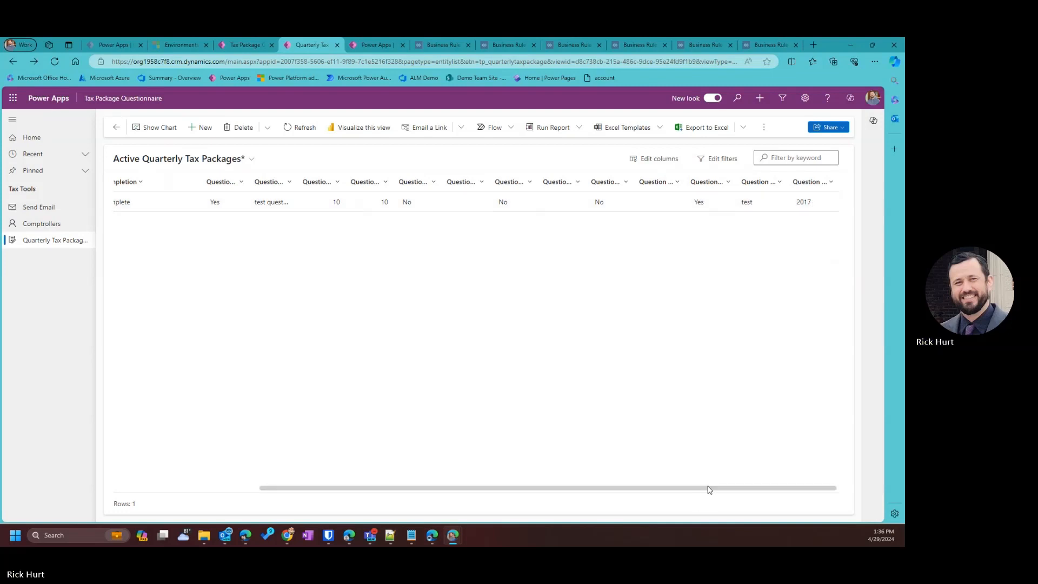
{"action": "left_click_drag", "start_coordinate": [708, 488], "coordinate": [562, 488]}
{"action": "left_click", "coordinate": [242, 44]}
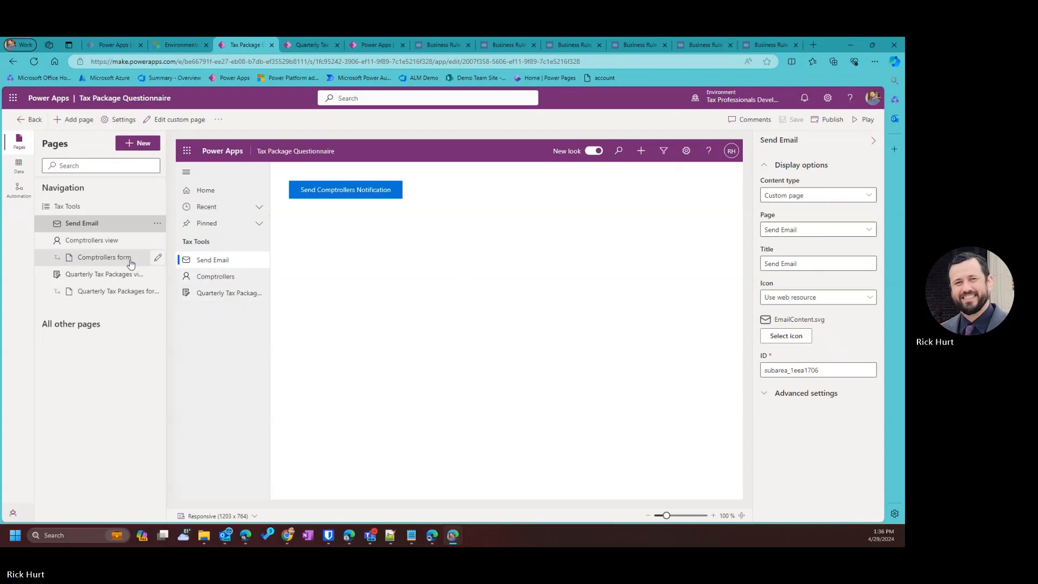
Open the Quarterly Tax Package Information main form for editing, dismissing the error message.
{"action": "left_click", "coordinate": [119, 294]}
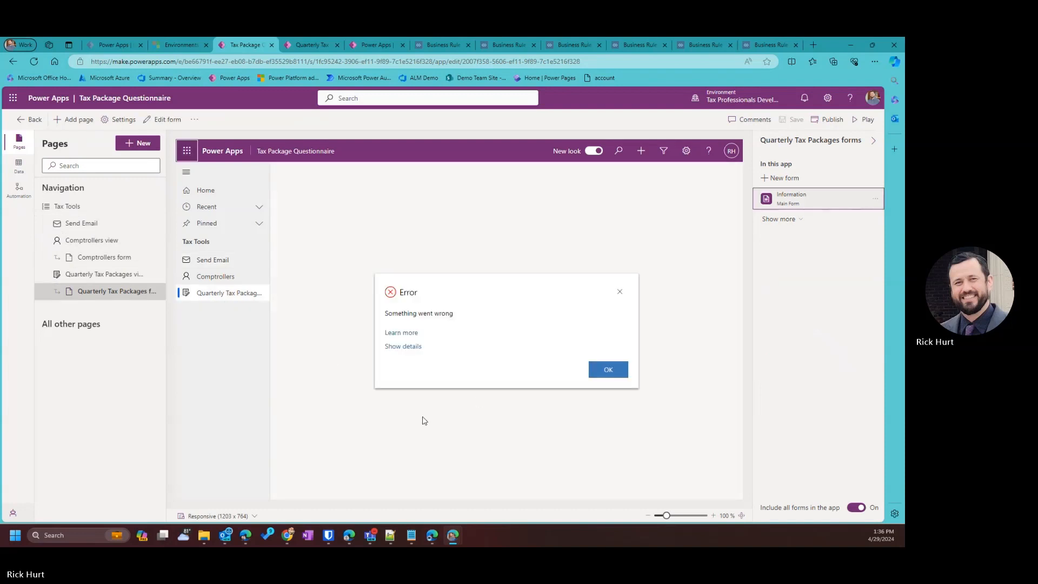
{"action": "left_click", "coordinate": [605, 371]}
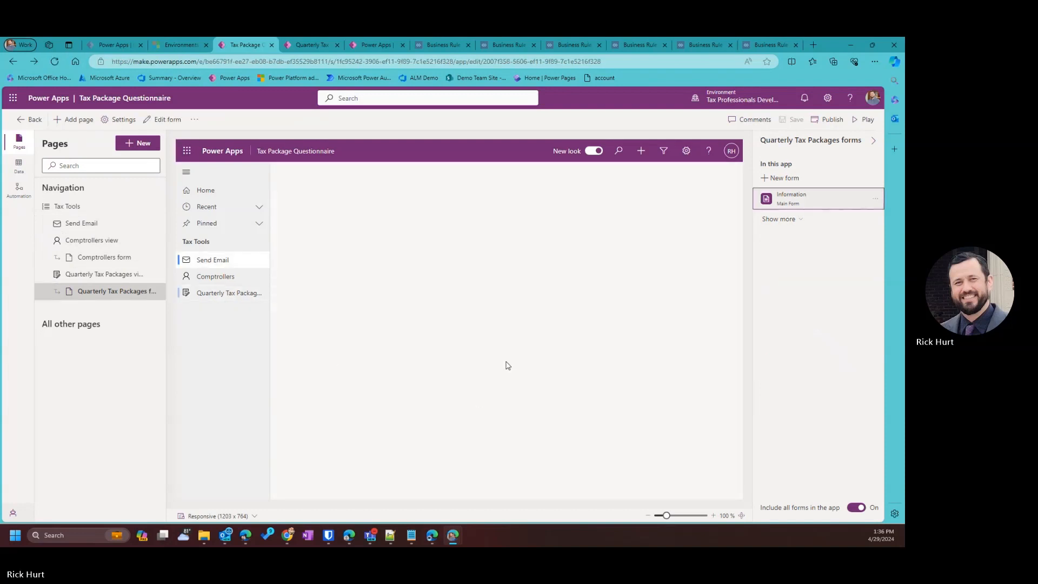
{"action": "left_click", "coordinate": [249, 296]}
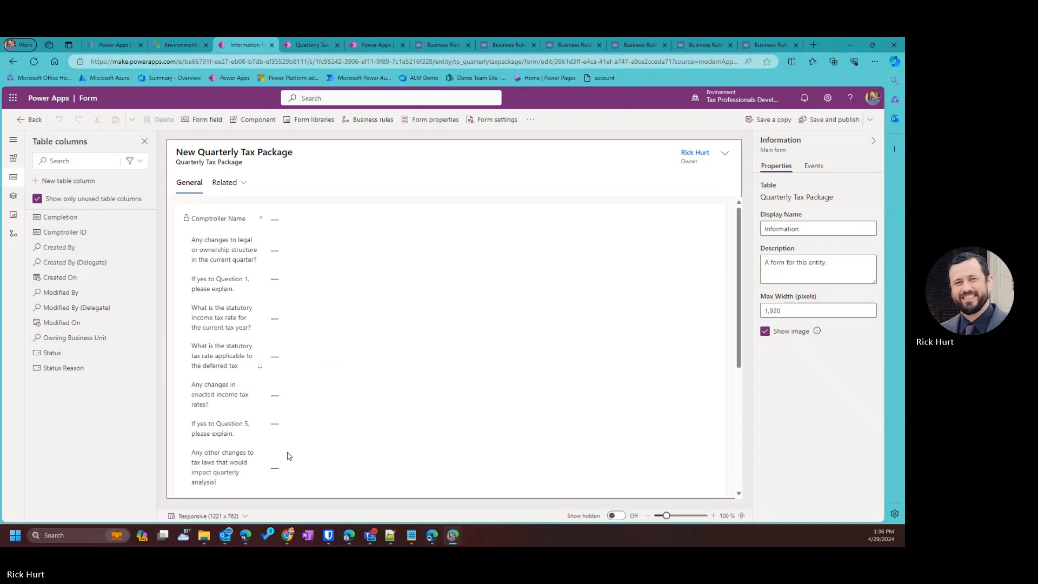
Select the 'What years are currently still open' field on the Information form.
{"action": "scroll", "coordinate": [287, 458], "scroll_direction": "down", "scroll_amount": 5}
{"action": "left_click", "coordinate": [200, 450]}
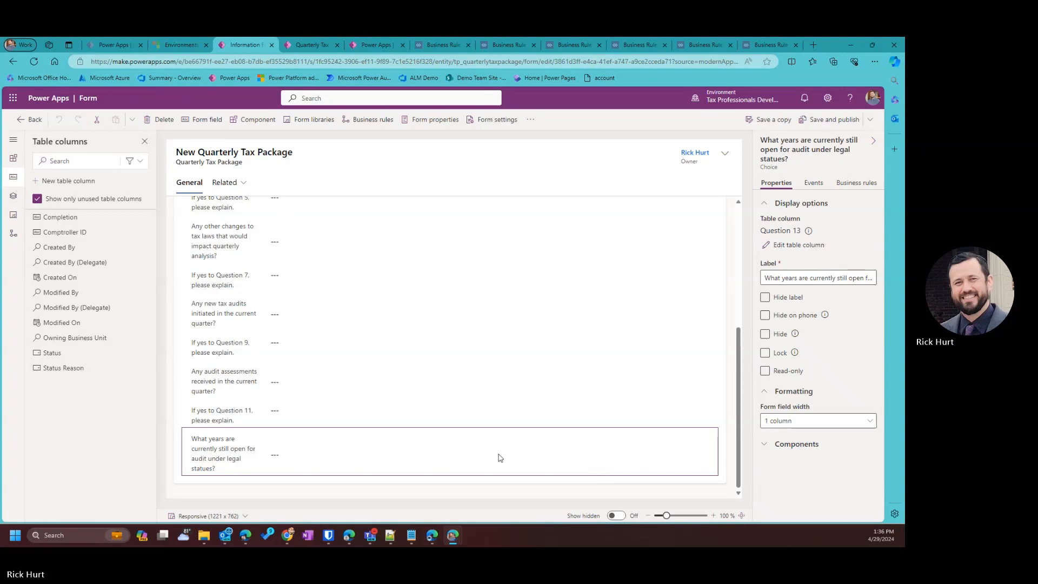
{"action": "right_click", "coordinate": [348, 455]}
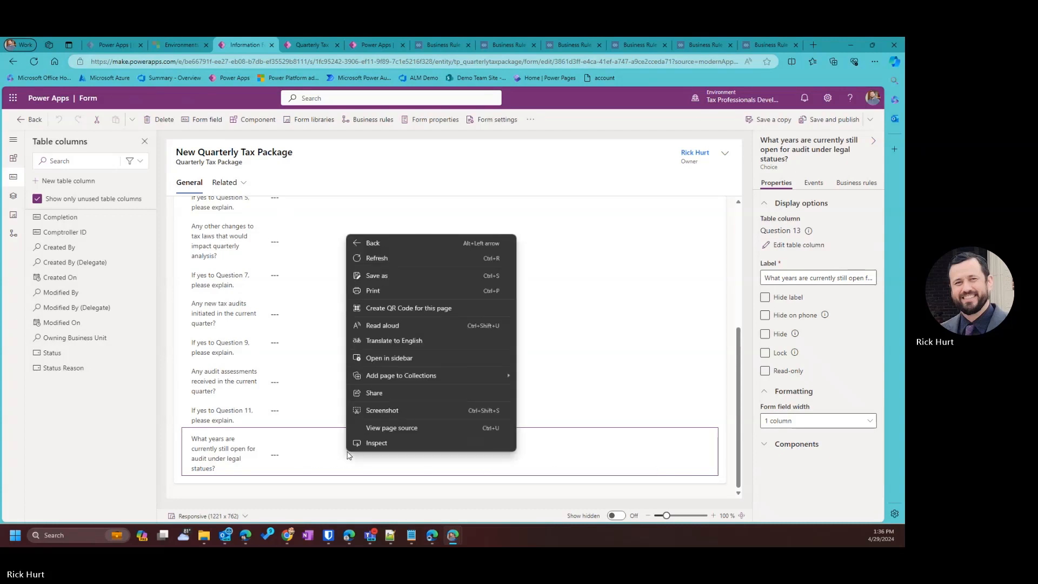
{"action": "left_click", "coordinate": [319, 451]}
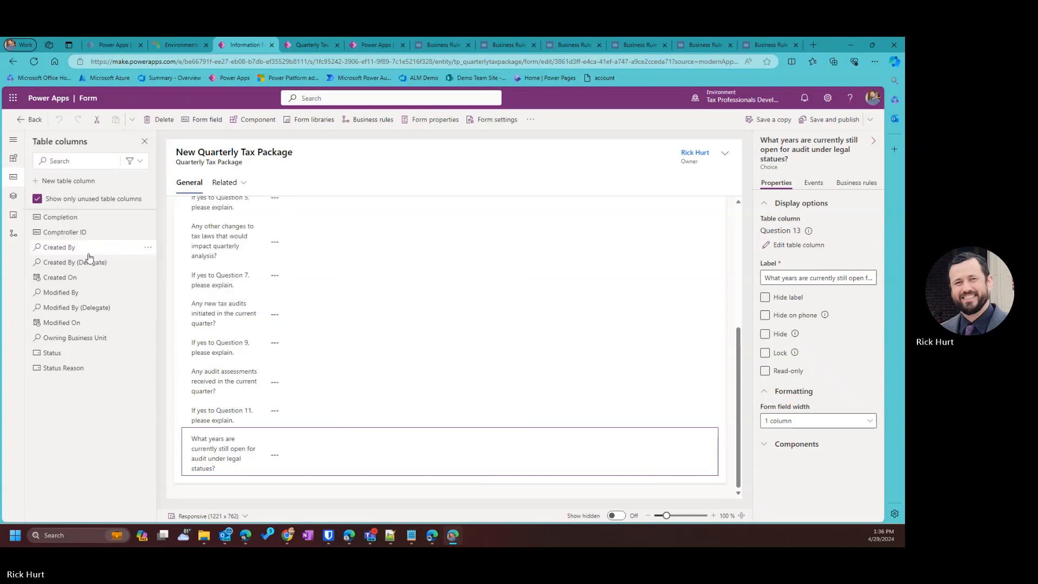
{"action": "right_click", "coordinate": [61, 371]}
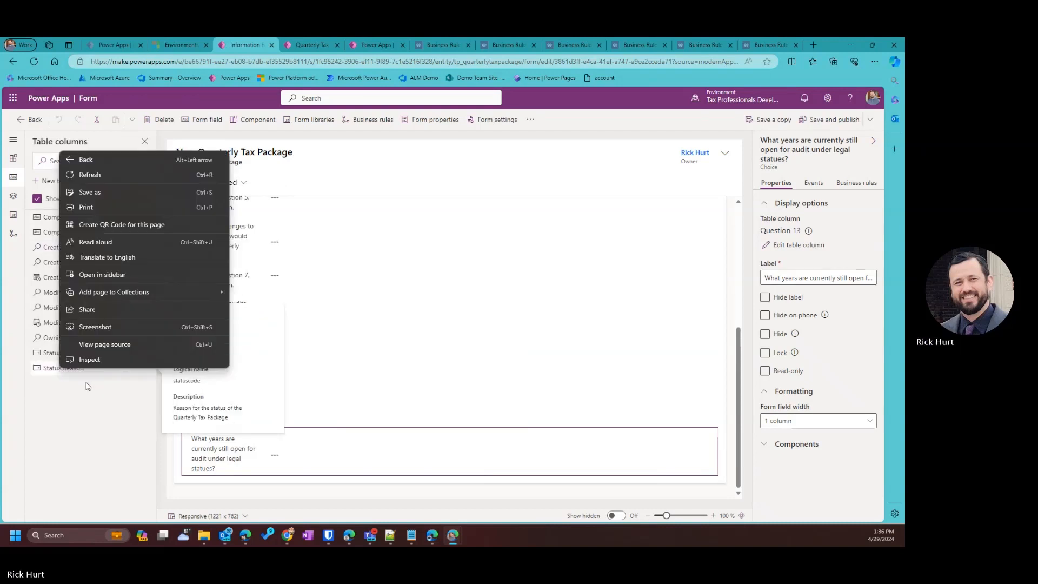
{"action": "left_click", "coordinate": [142, 370]}
{"action": "left_click", "coordinate": [146, 369]}
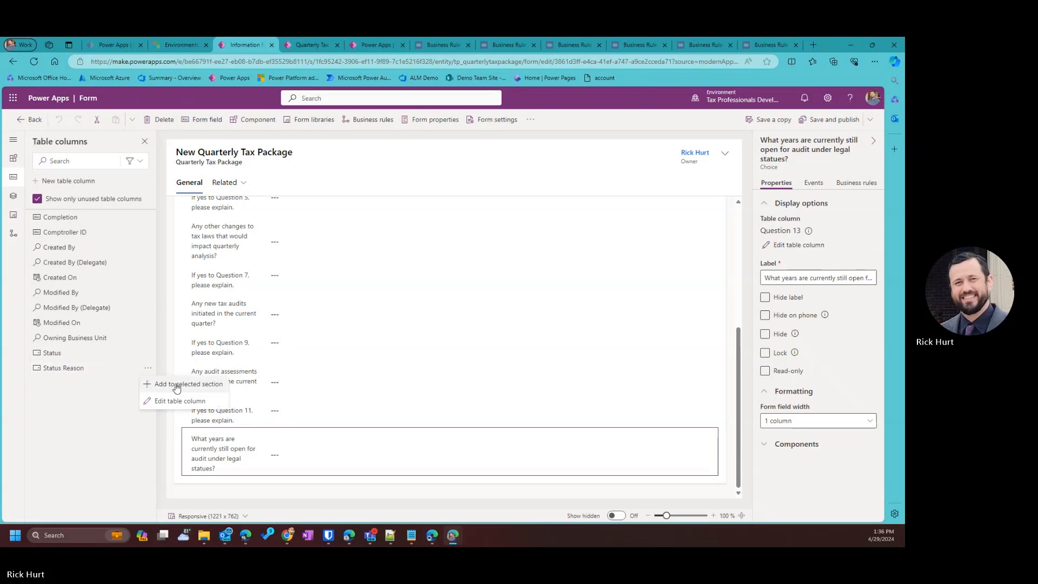
{"action": "left_click", "coordinate": [293, 459]}
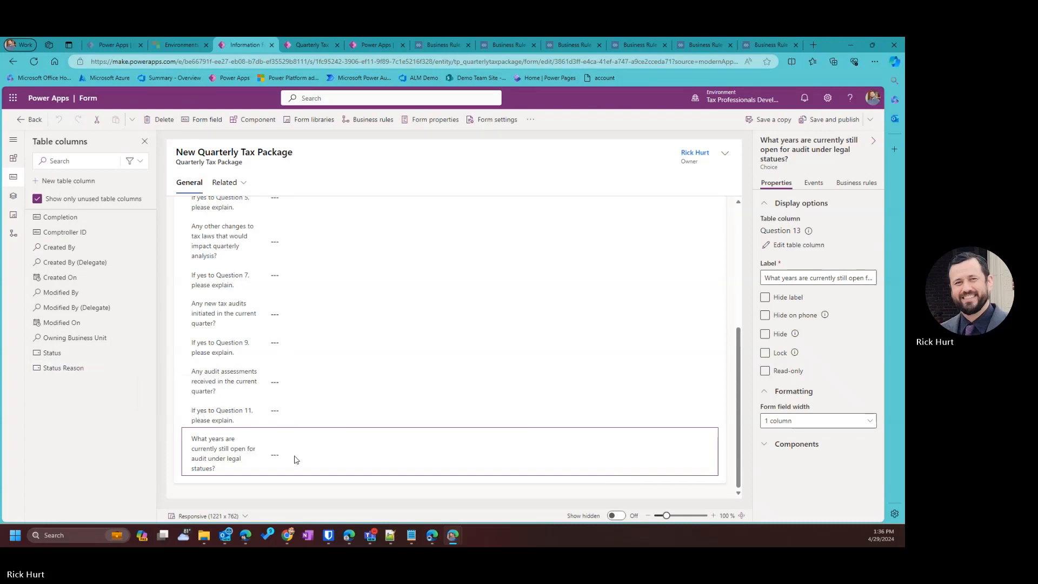
Delete the open-audit-years field from the form and bring up Question 13's column options.
{"action": "left_click_drag", "start_coordinate": [296, 459], "coordinate": [87, 402]}
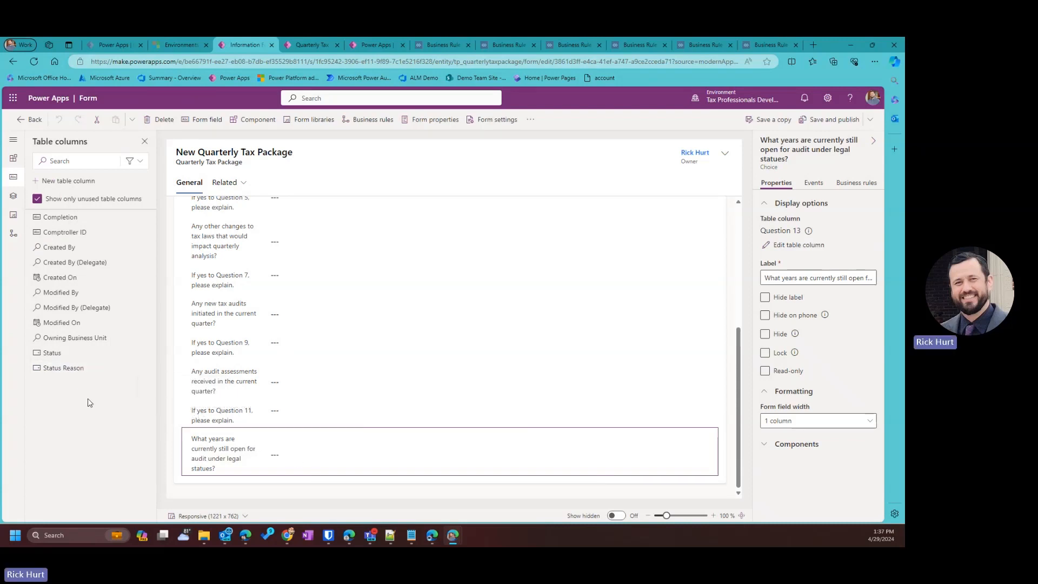
{"action": "right_click", "coordinate": [572, 473]}
{"action": "left_click", "coordinate": [527, 463]}
{"action": "key", "text": "Delete"}
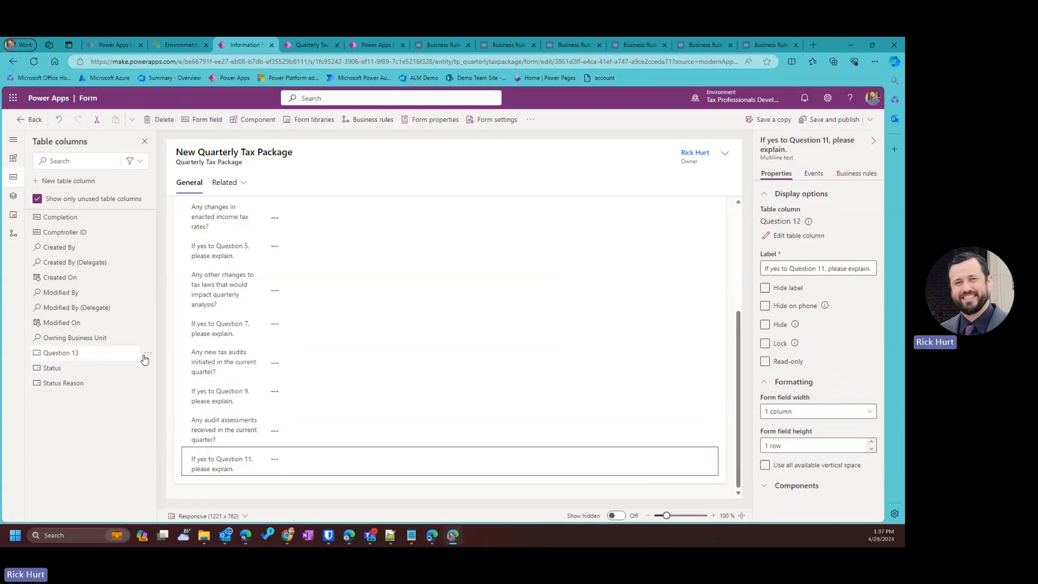
{"action": "left_click", "coordinate": [145, 359]}
Open the Question 13 column editor and expand its advanced settings.
{"action": "left_click", "coordinate": [181, 384]}
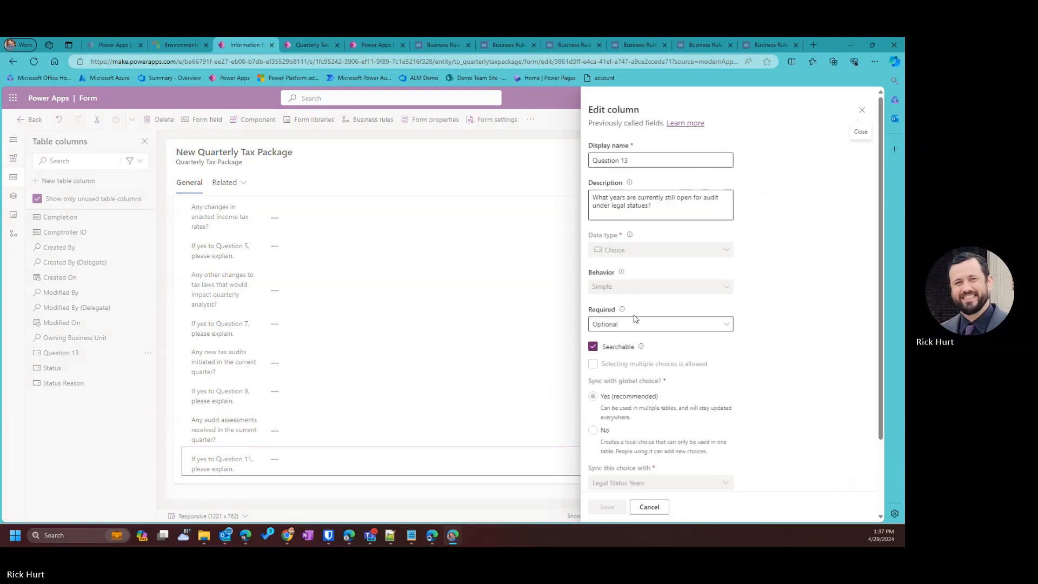
{"action": "scroll", "coordinate": [635, 319], "scroll_direction": "down", "scroll_amount": 2}
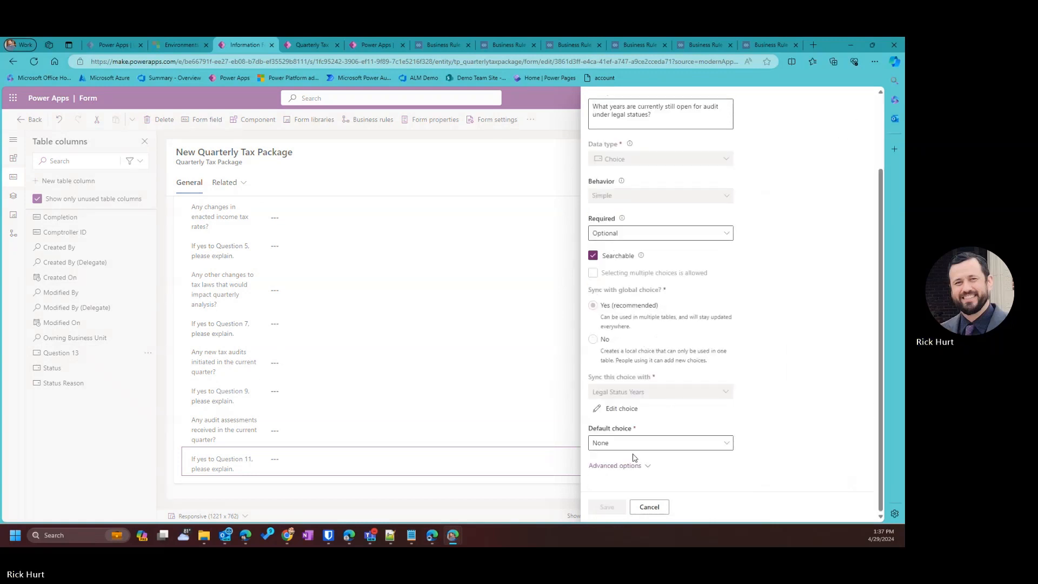
{"action": "left_click", "coordinate": [626, 467]}
{"action": "scroll", "coordinate": [646, 466], "scroll_direction": "down", "scroll_amount": 3}
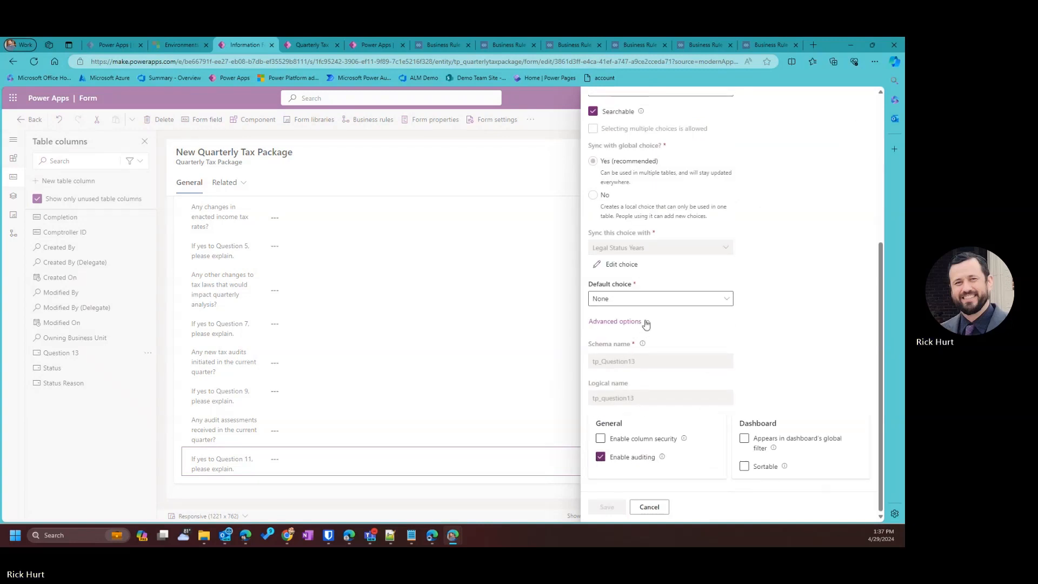
{"action": "scroll", "coordinate": [667, 325], "scroll_direction": "up", "scroll_amount": 1}
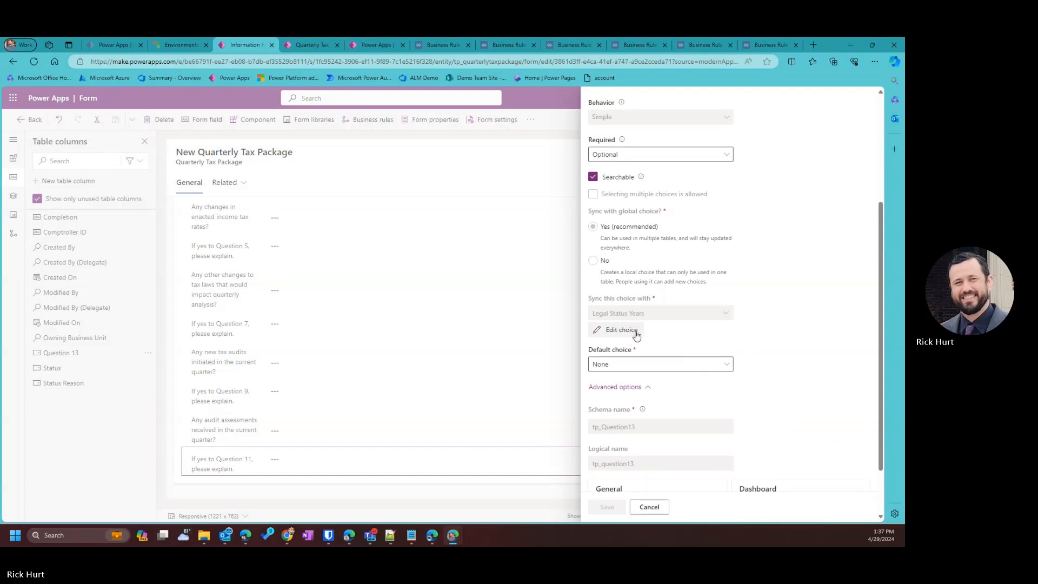
{"action": "scroll", "coordinate": [635, 340], "scroll_direction": "up", "scroll_amount": 2}
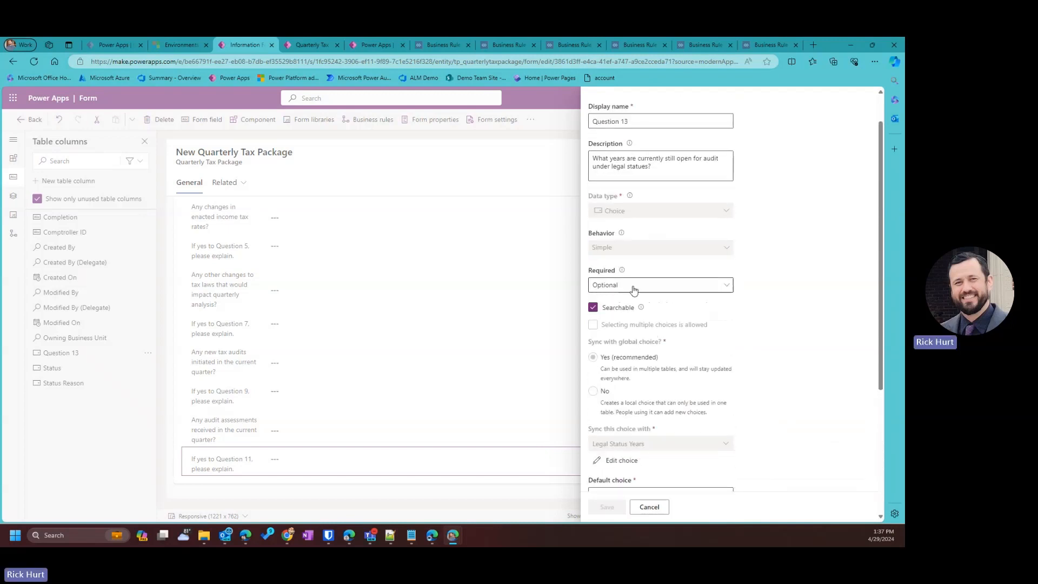
{"action": "scroll", "coordinate": [654, 290], "scroll_direction": "up", "scroll_amount": 1}
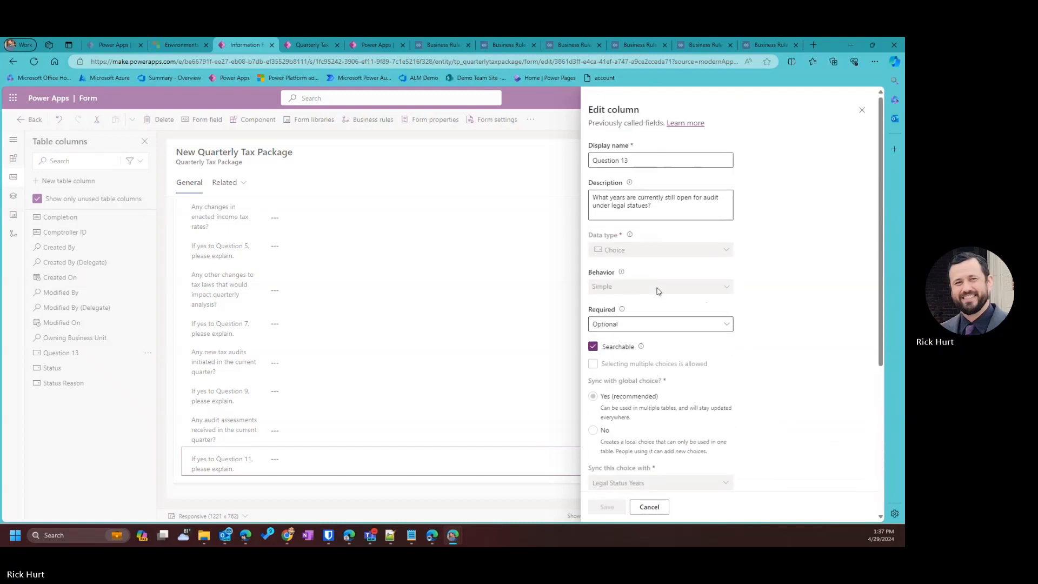
{"action": "scroll", "coordinate": [658, 291], "scroll_direction": "down", "scroll_amount": 4}
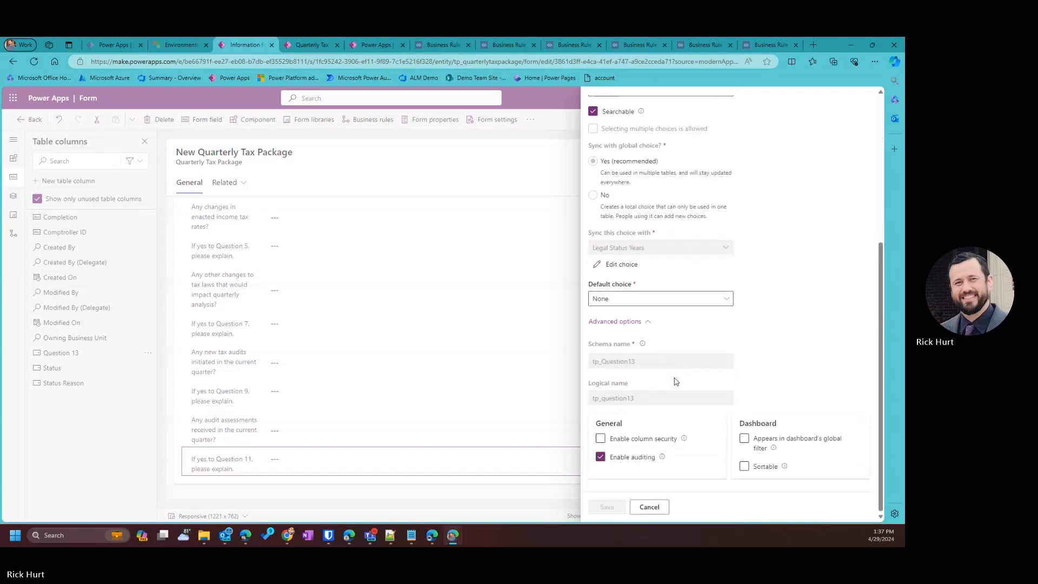
{"action": "scroll", "coordinate": [708, 376], "scroll_direction": "up", "scroll_amount": 1}
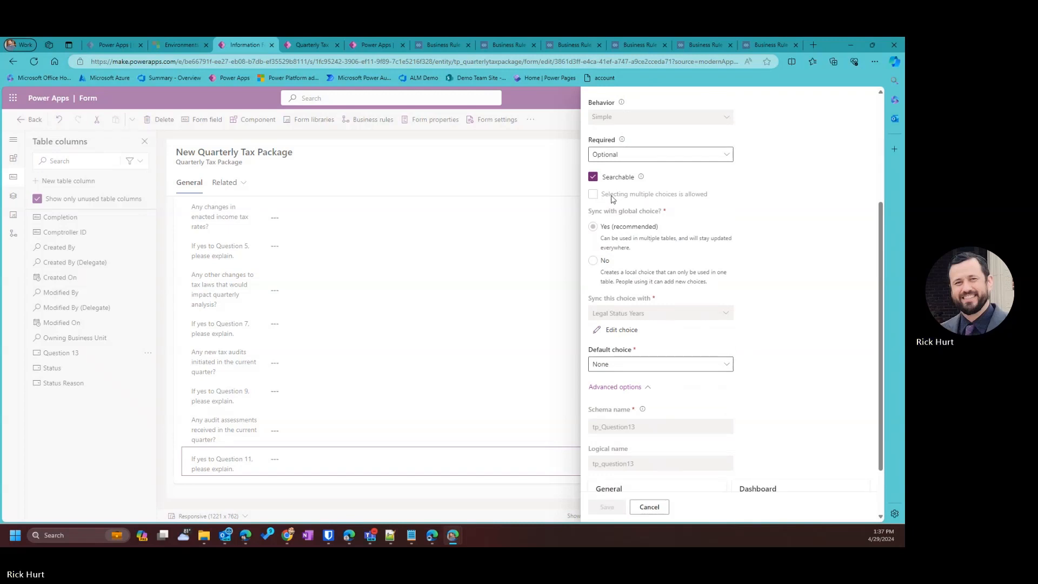
Review the Question 13 settings, close the editor unsaved, and go Back from the form designer.
{"action": "scroll", "coordinate": [649, 200], "scroll_direction": "up", "scroll_amount": 3}
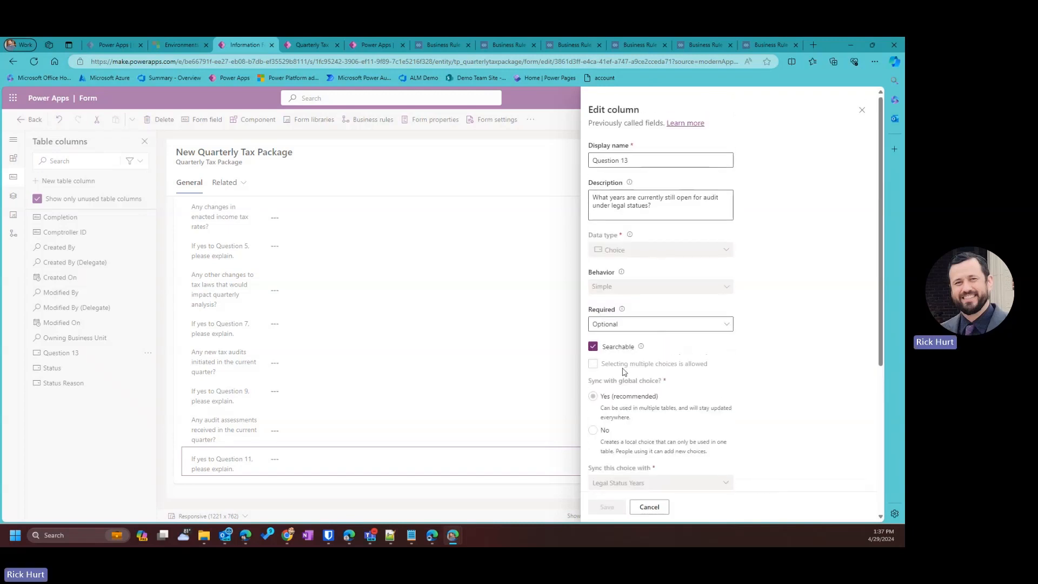
{"action": "scroll", "coordinate": [635, 346], "scroll_direction": "down", "scroll_amount": 5}
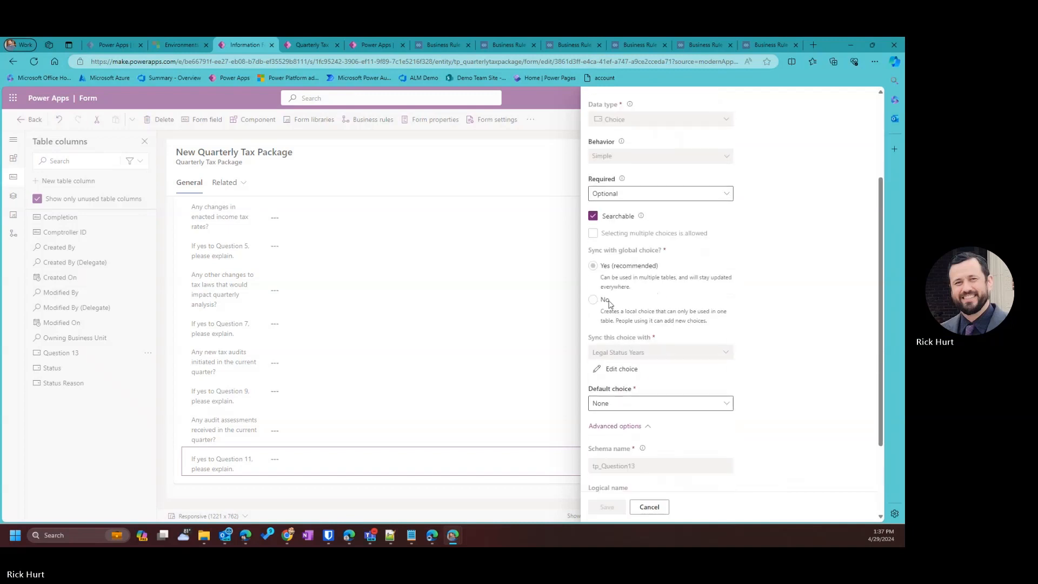
{"action": "scroll", "coordinate": [644, 291], "scroll_direction": "up", "scroll_amount": 1}
{"action": "scroll", "coordinate": [616, 248], "scroll_direction": "up", "scroll_amount": 1}
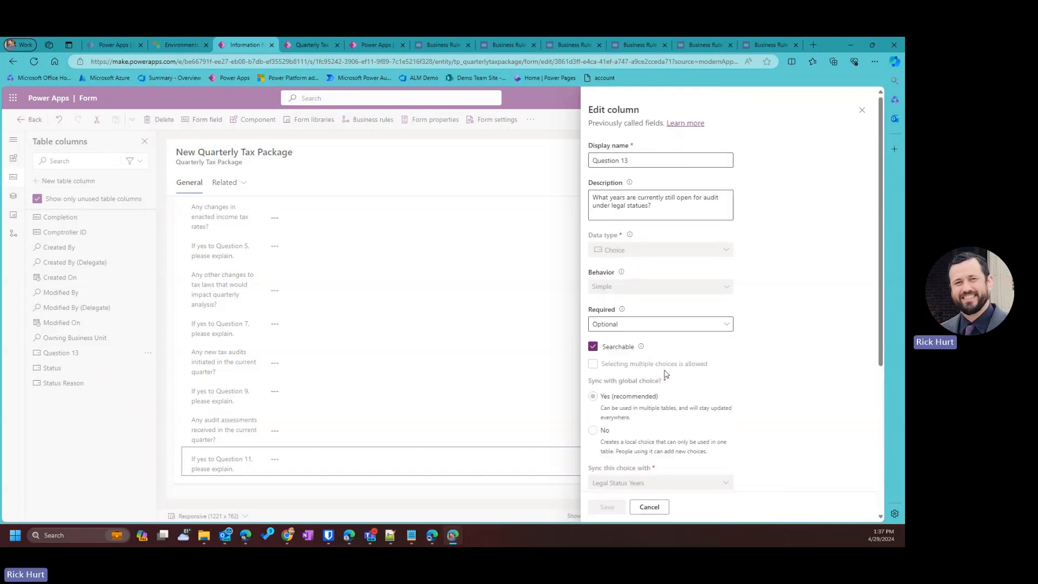
{"action": "scroll", "coordinate": [673, 370], "scroll_direction": "down", "scroll_amount": 4}
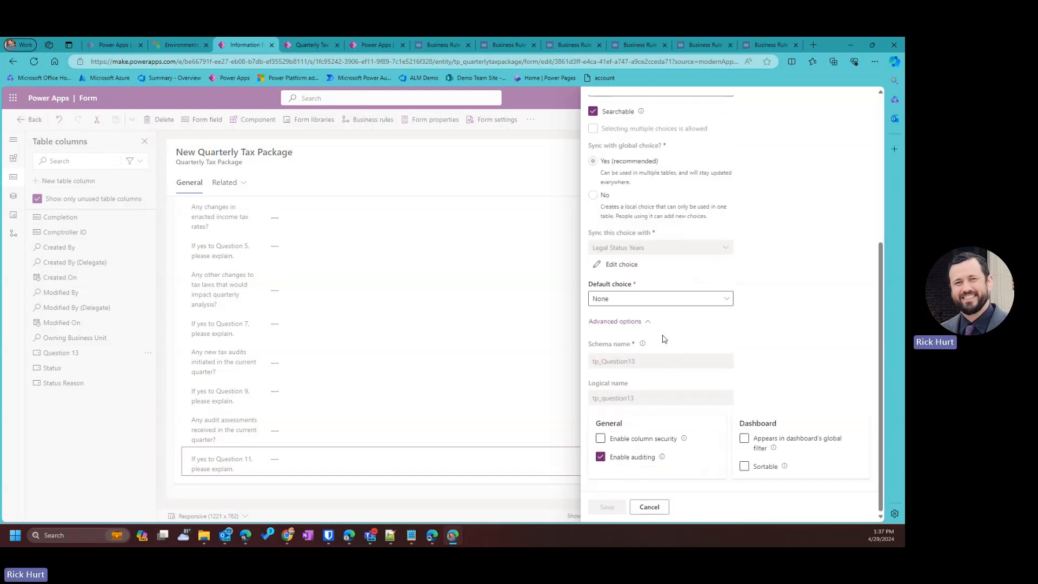
{"action": "scroll", "coordinate": [767, 236], "scroll_direction": "up", "scroll_amount": 2}
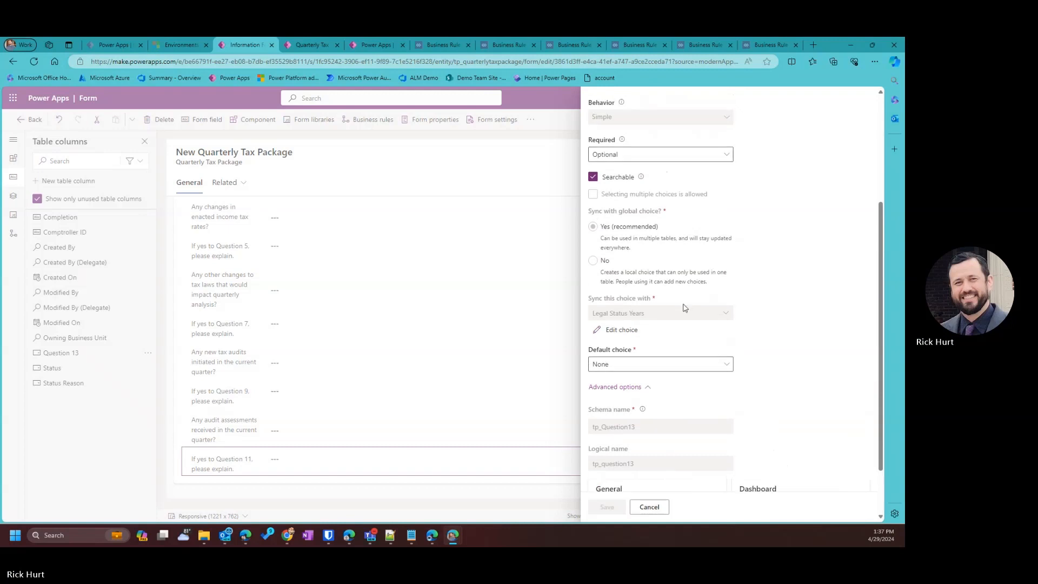
{"action": "scroll", "coordinate": [685, 289], "scroll_direction": "up", "scroll_amount": 1}
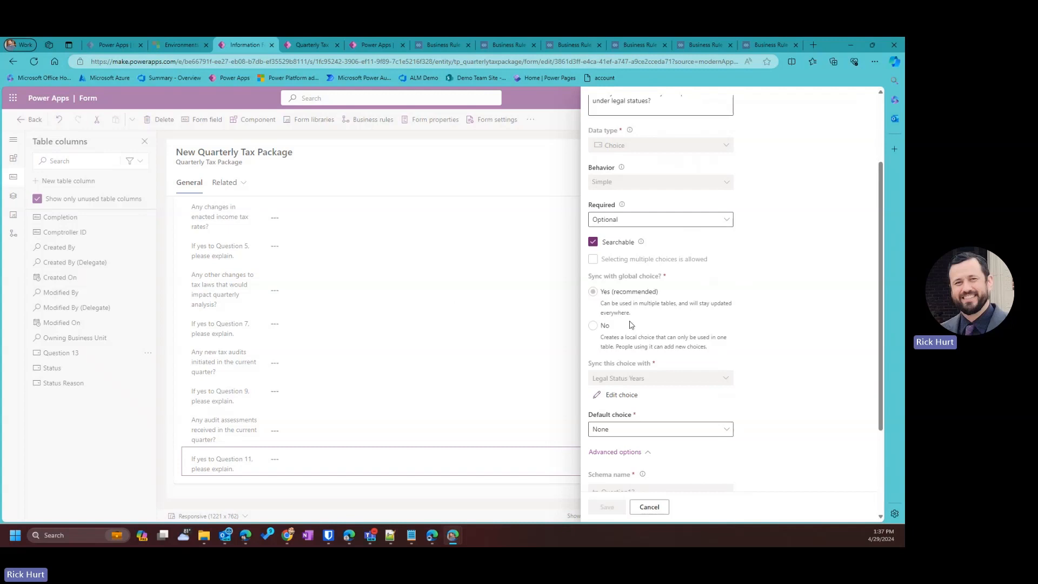
{"action": "scroll", "coordinate": [638, 341], "scroll_direction": "up", "scroll_amount": 2}
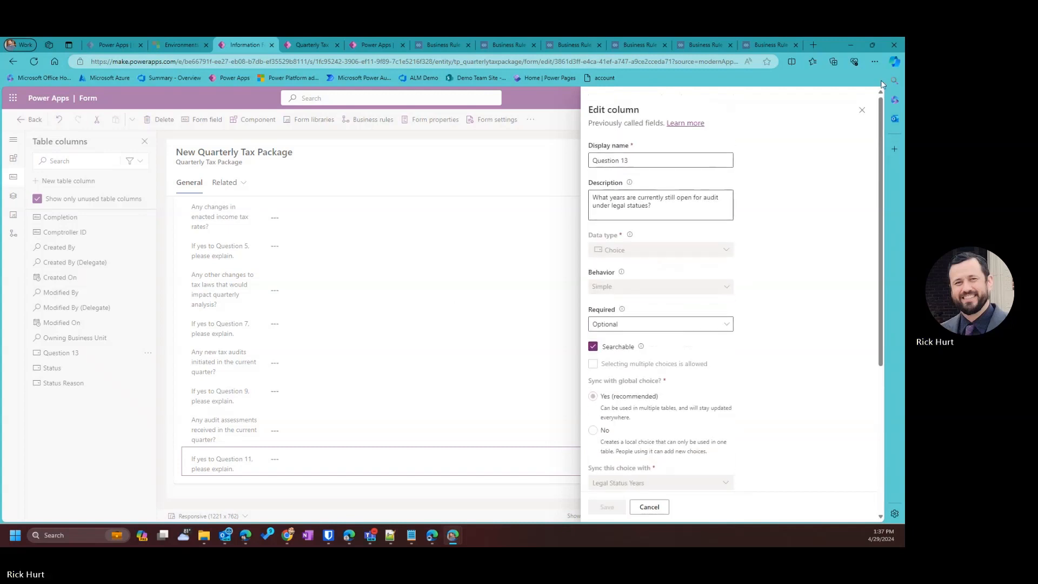
{"action": "left_click", "coordinate": [861, 109]}
{"action": "left_click", "coordinate": [28, 119]}
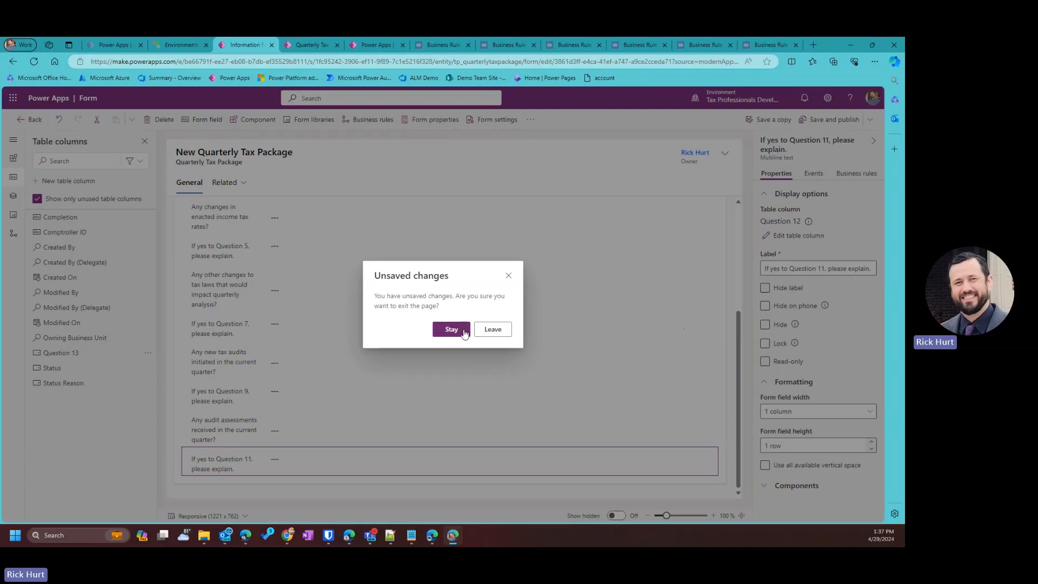
Discard the unsaved form changes and open the solution's New > Automation > Cloud flow menu.
{"action": "left_click", "coordinate": [493, 331]}
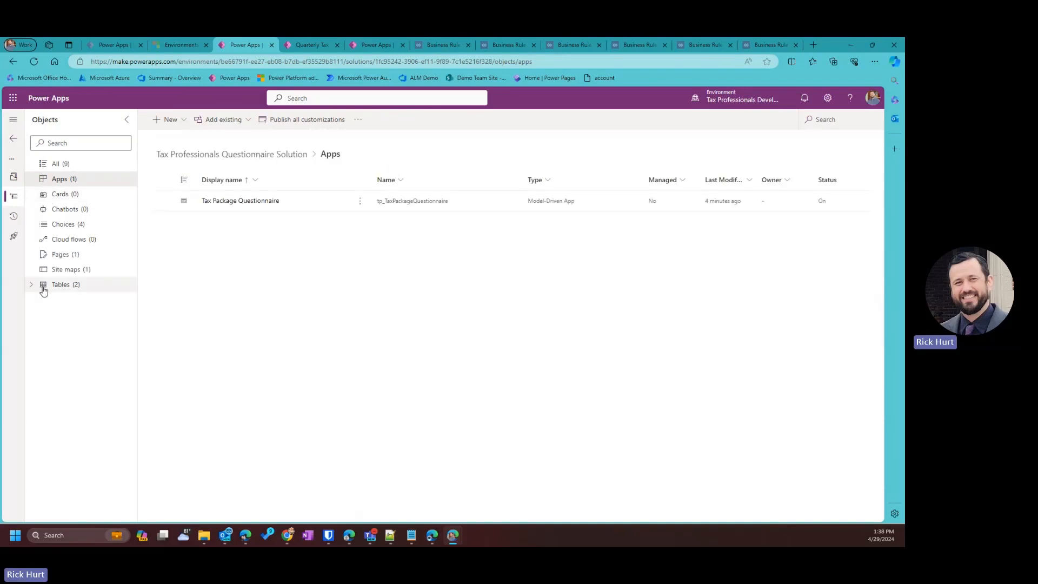
{"action": "left_click", "coordinate": [182, 126]}
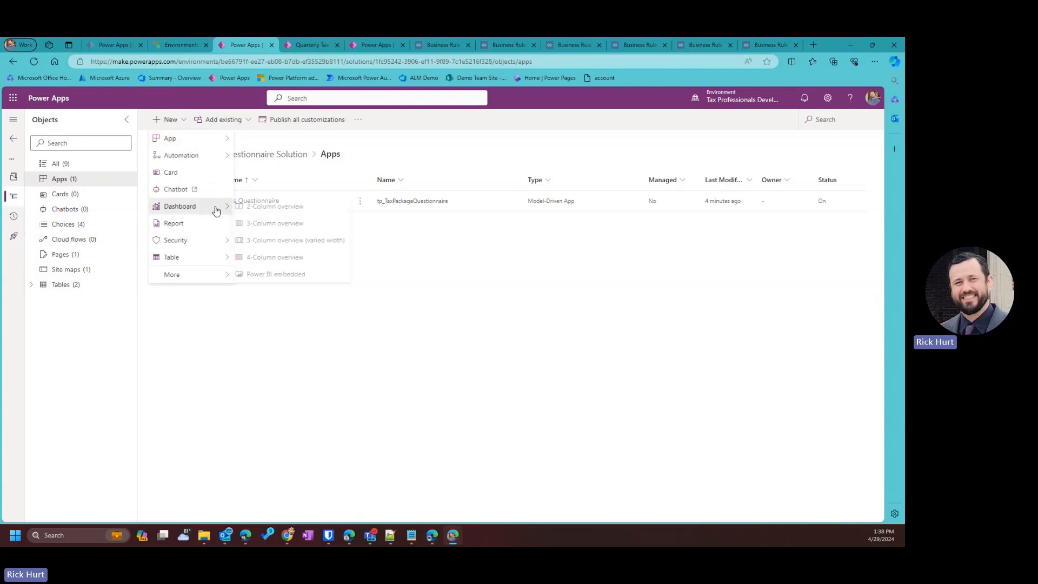
{"action": "mouse_move", "coordinate": [197, 259]}
{"action": "mouse_move", "coordinate": [222, 244]}
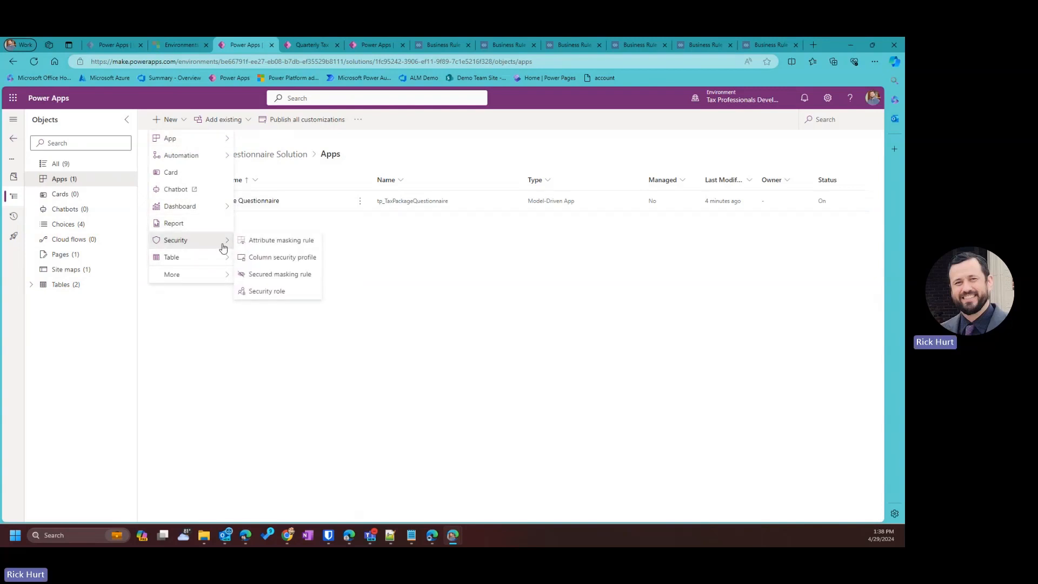
{"action": "mouse_move", "coordinate": [212, 213]}
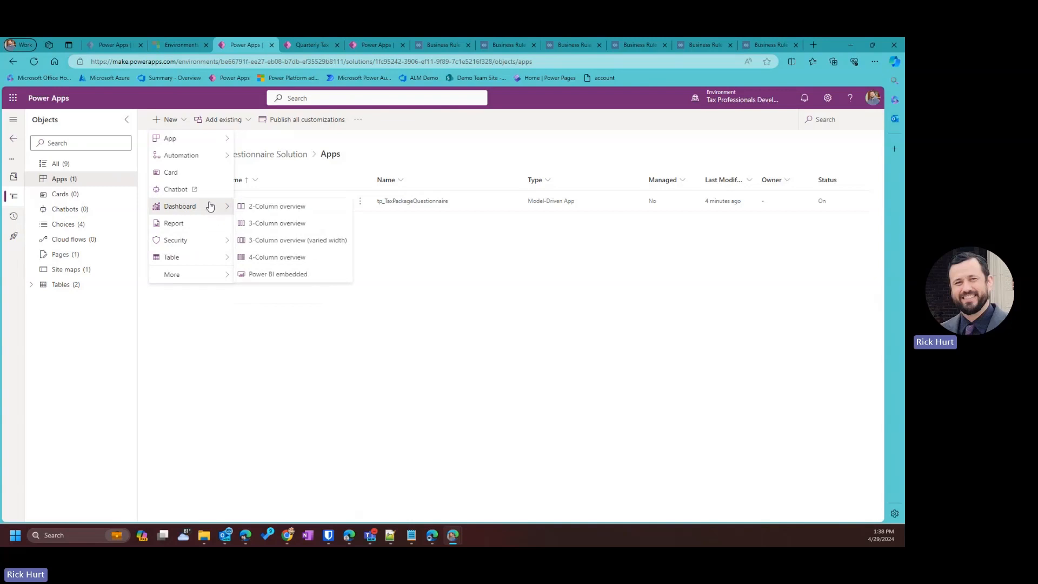
{"action": "mouse_move", "coordinate": [205, 160]}
{"action": "mouse_move", "coordinate": [267, 160]}
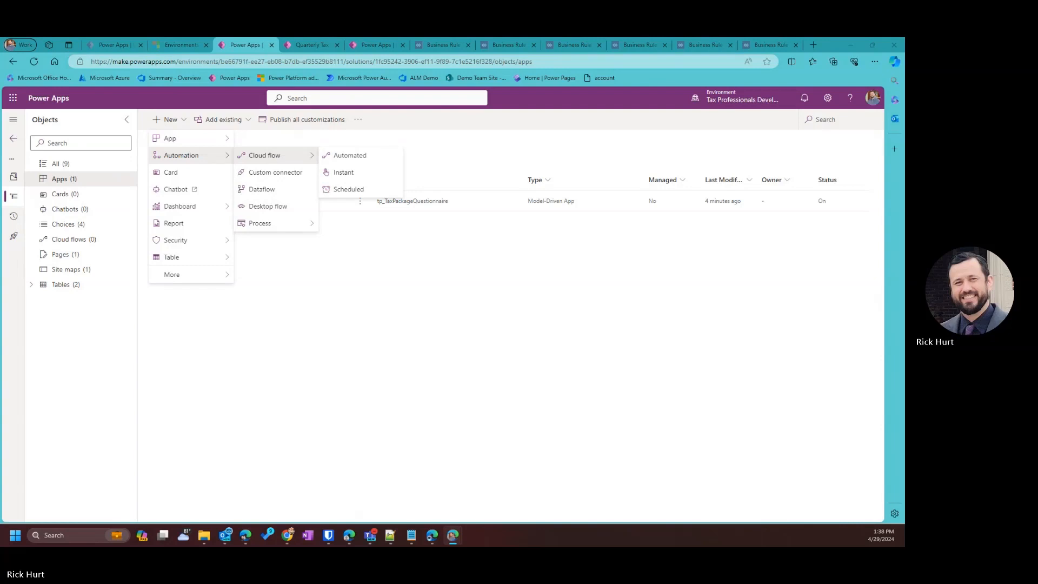
Create instant flow 'Send Tax Package Questionnaires to Active Comptrollers' triggered by PowerApps (V2).
{"action": "left_click", "coordinate": [370, 173]}
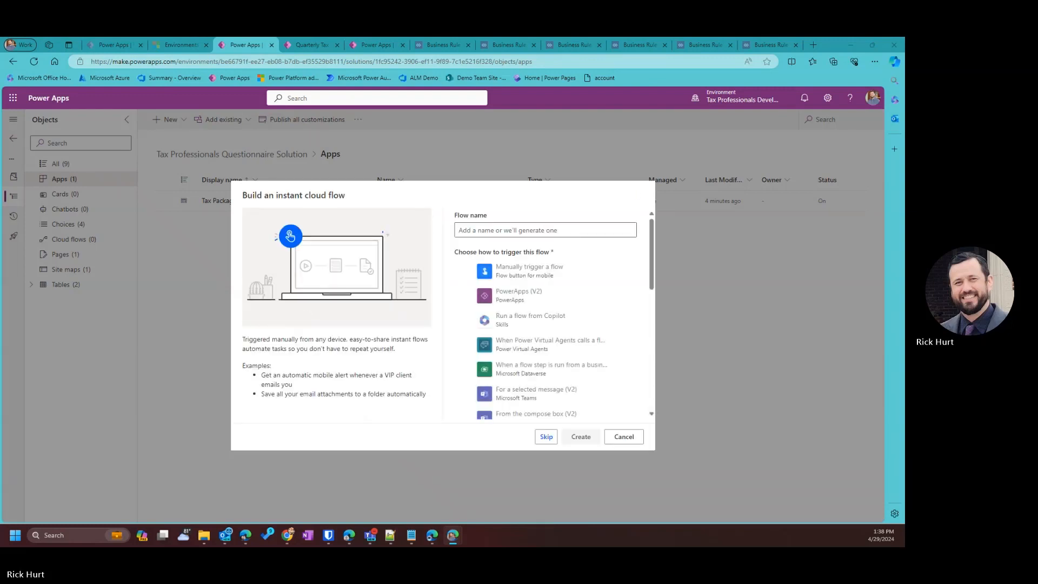
{"action": "left_click", "coordinate": [522, 299]}
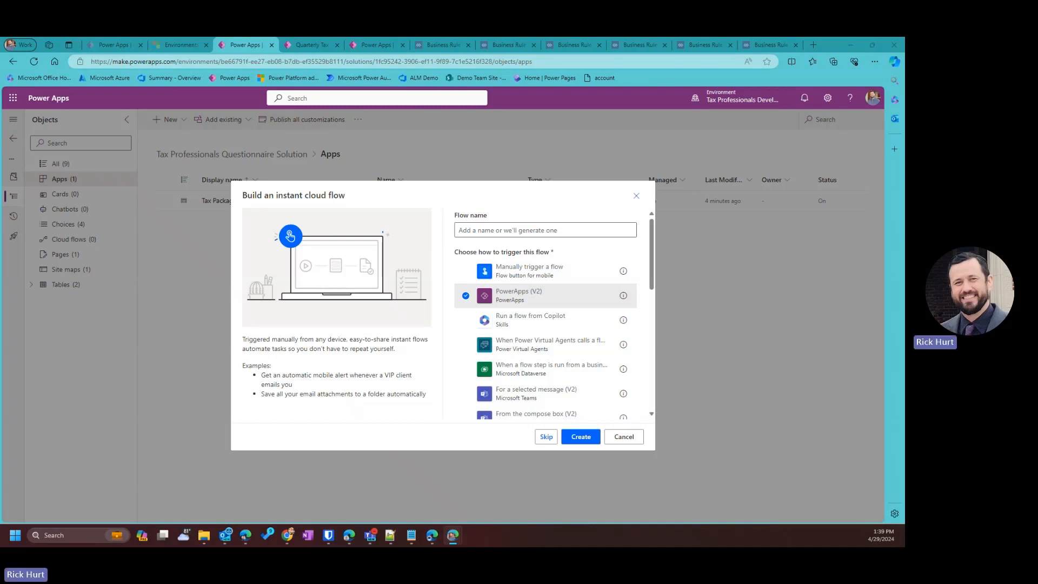
{"action": "left_click", "coordinate": [504, 232]}
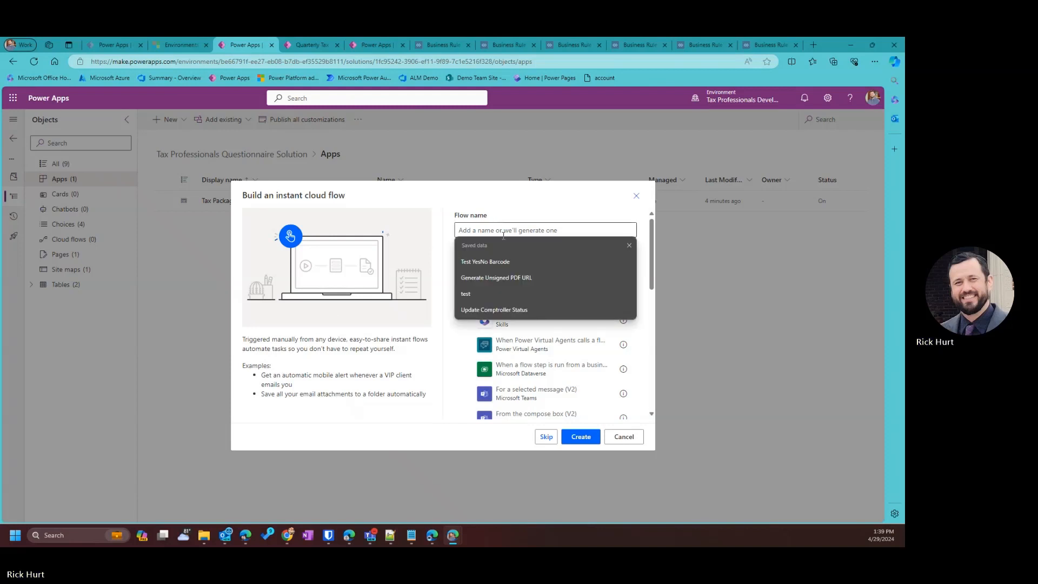
{"action": "type", "text": "Send Tax Package Questionnaires to Active Comptrollers"}
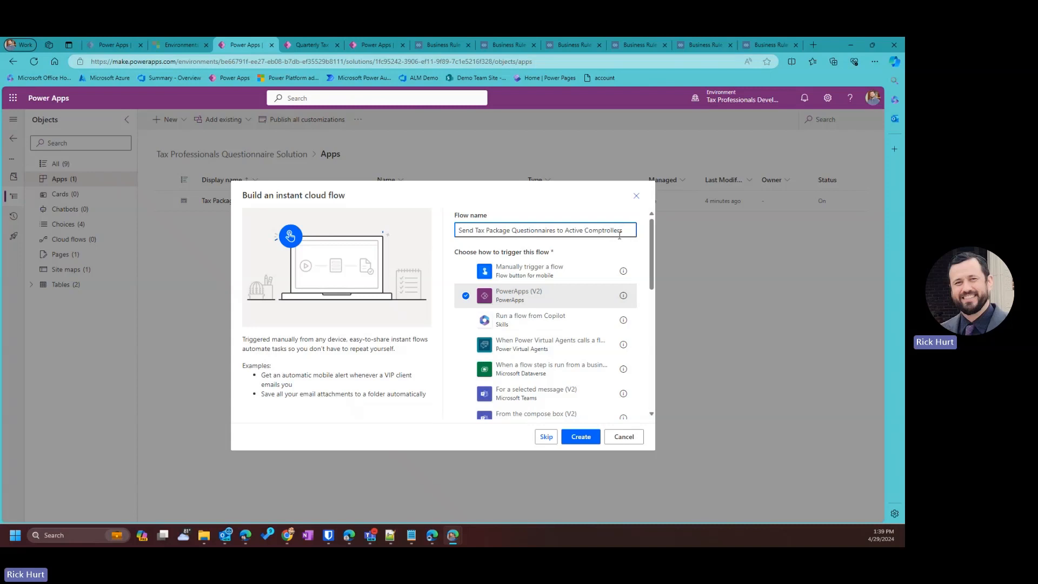
{"action": "left_click", "coordinate": [591, 439]}
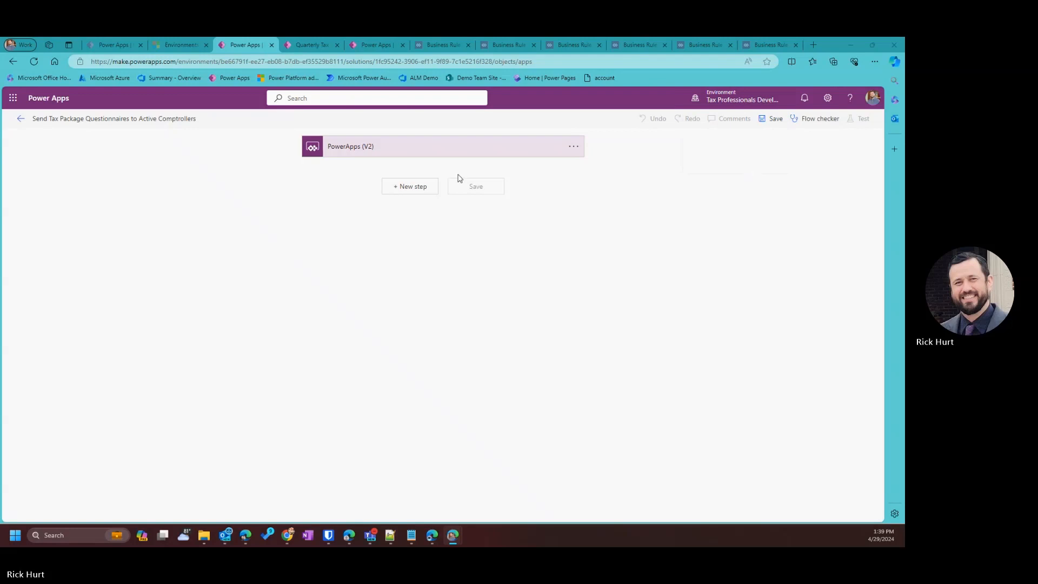
Add a Microsoft Dataverse List rows action after the PowerApps (V2) trigger, searching 'Dat'.
{"action": "left_click", "coordinate": [392, 146]}
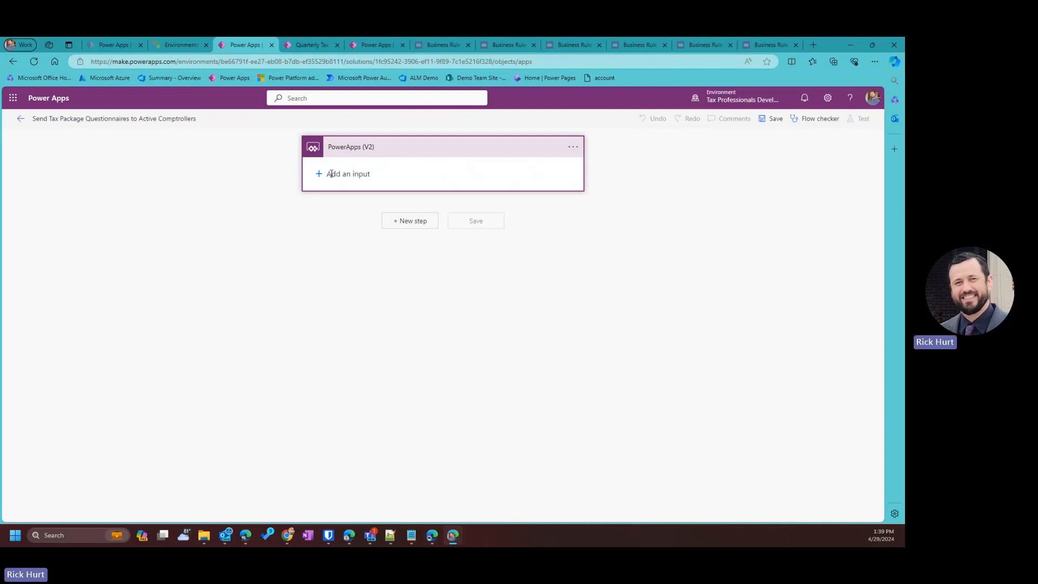
{"action": "left_click", "coordinate": [398, 222]}
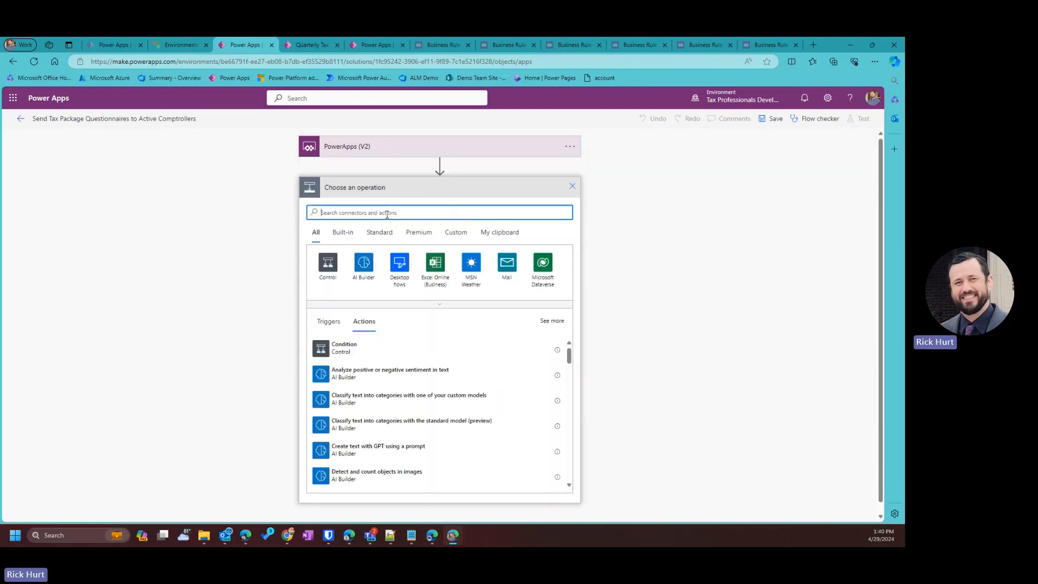
{"action": "type", "text": "Data"}
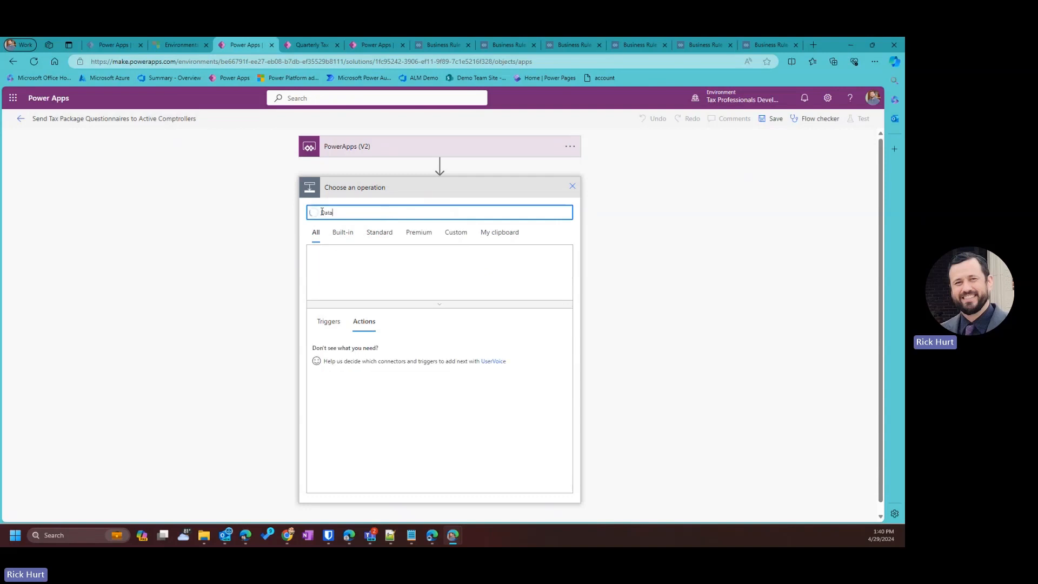
{"action": "left_click", "coordinate": [400, 263]}
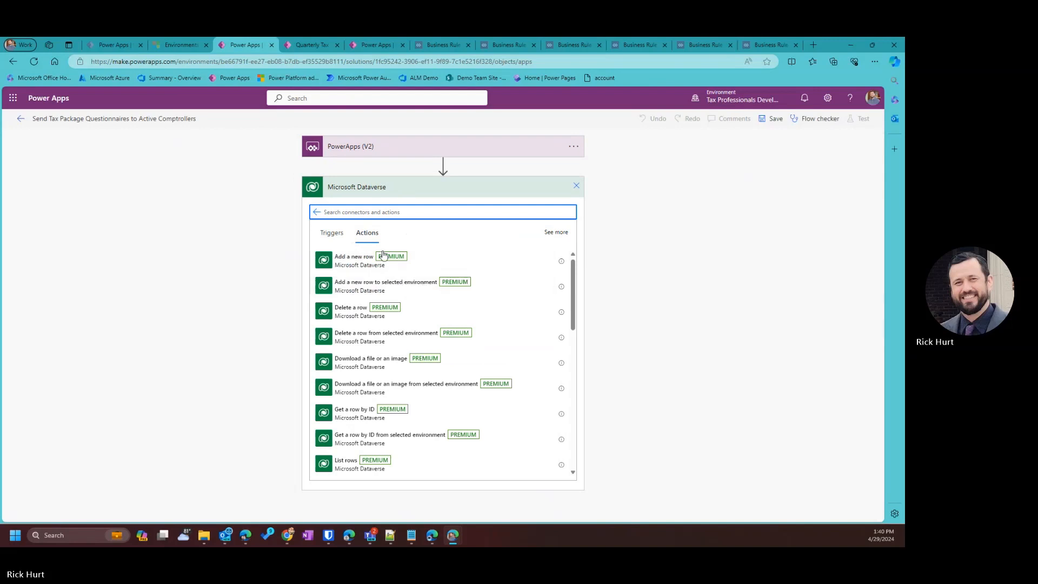
{"action": "scroll", "coordinate": [374, 277], "scroll_direction": "down", "scroll_amount": 1}
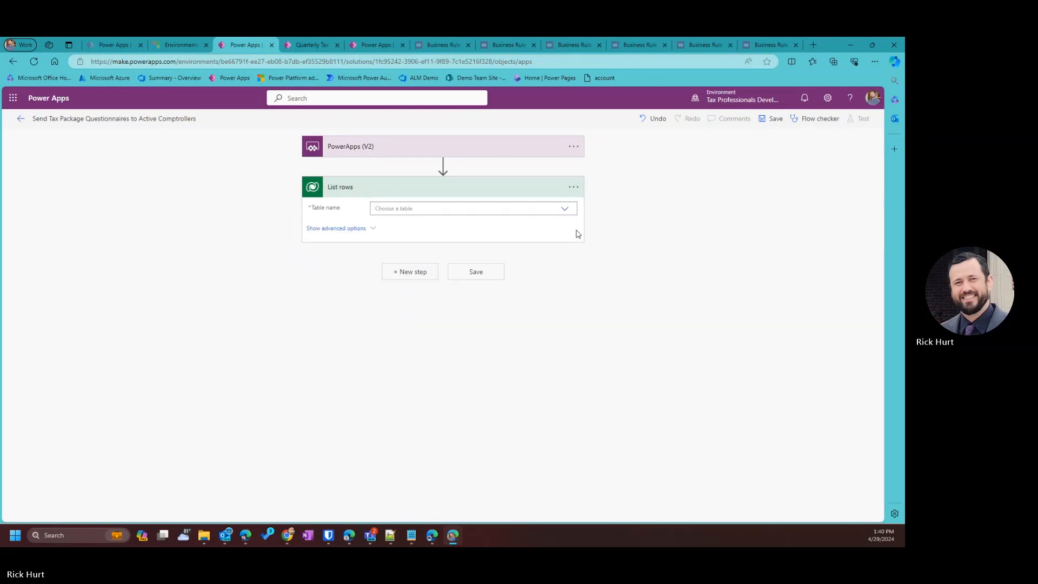
Set the List rows step's table to Comptrollers.
{"action": "left_click", "coordinate": [574, 190]}
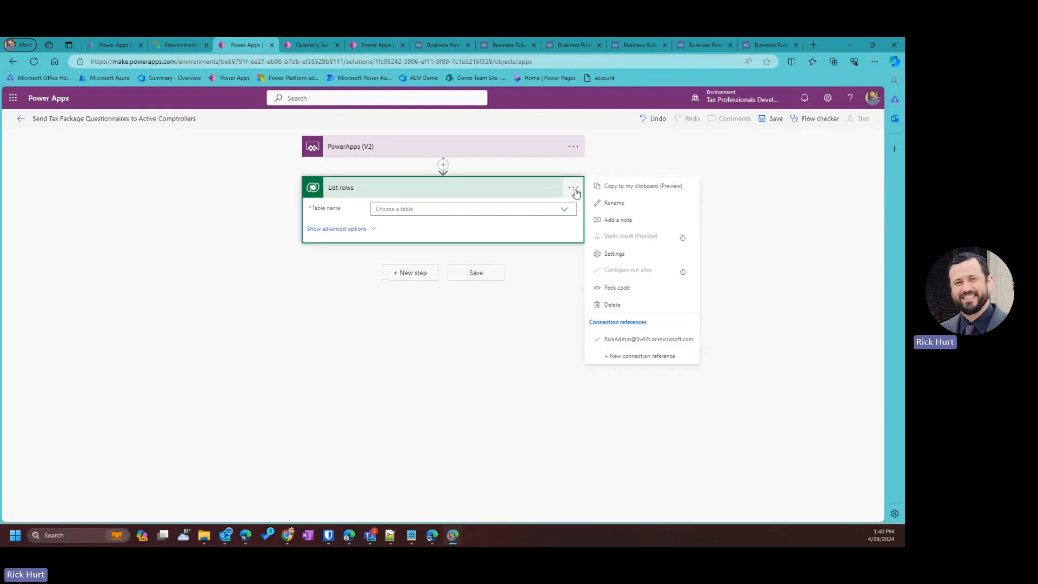
{"action": "left_click", "coordinate": [449, 211]}
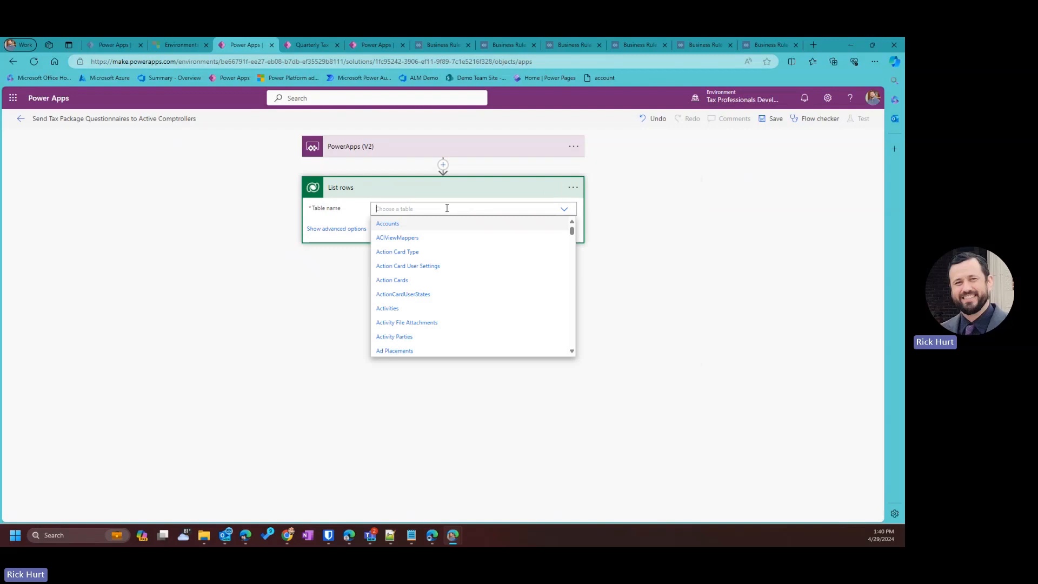
{"action": "scroll", "coordinate": [427, 278], "scroll_direction": "down", "scroll_amount": 2}
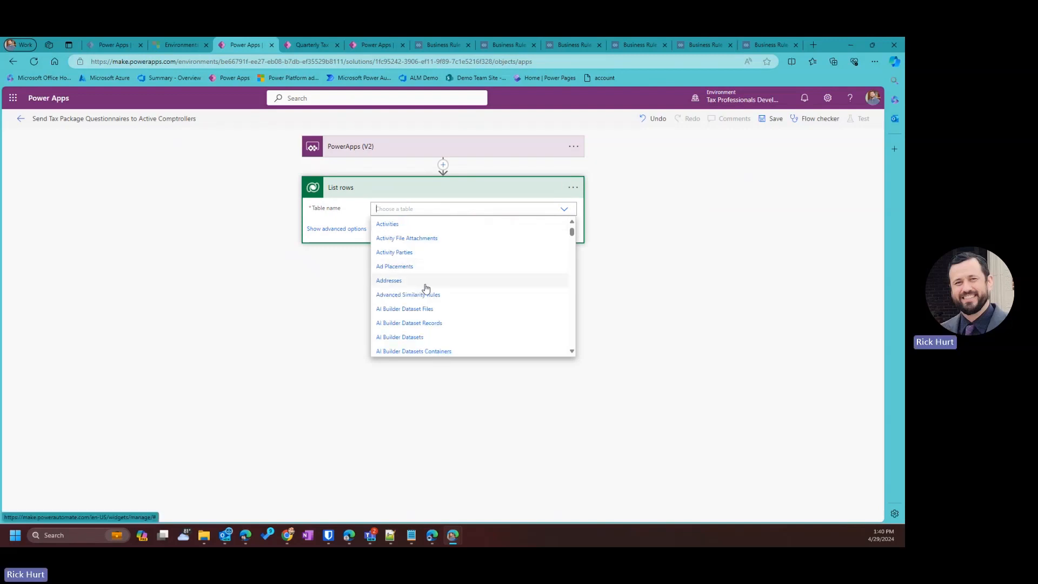
{"action": "scroll", "coordinate": [427, 288], "scroll_direction": "down", "scroll_amount": 6}
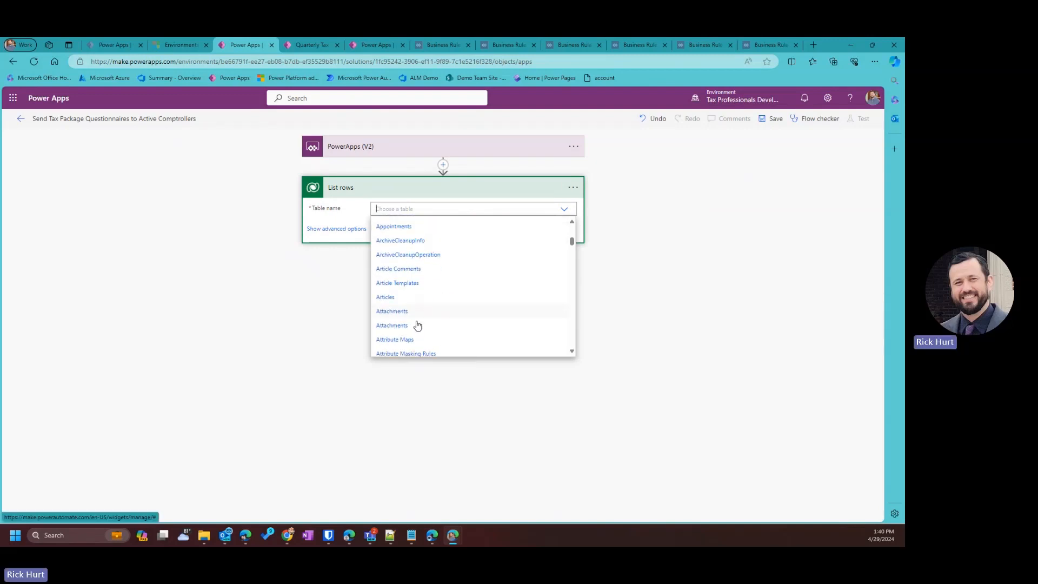
{"action": "scroll", "coordinate": [417, 325], "scroll_direction": "down", "scroll_amount": 10}
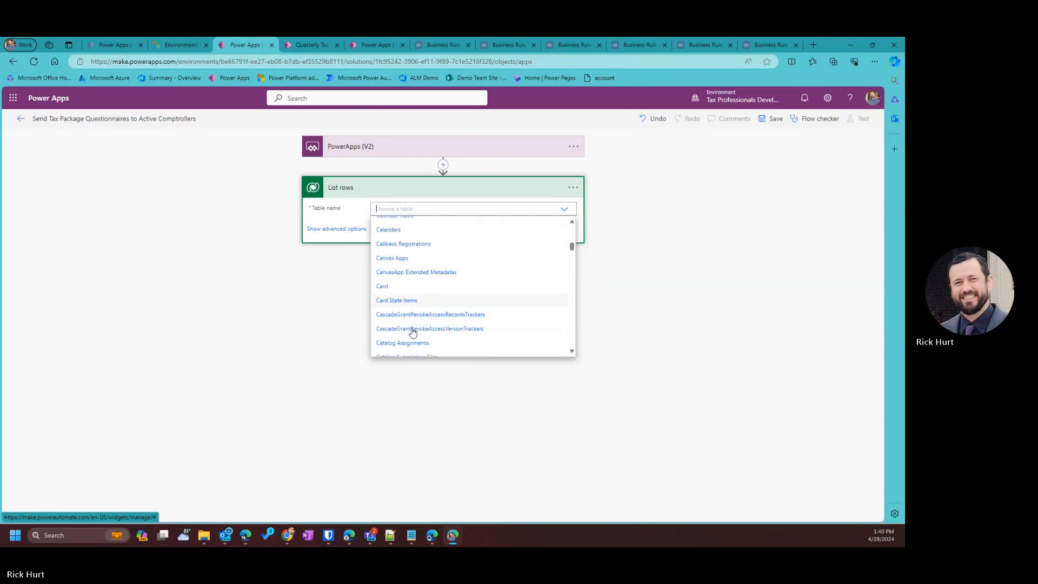
{"action": "scroll", "coordinate": [412, 332], "scroll_direction": "down", "scroll_amount": 6}
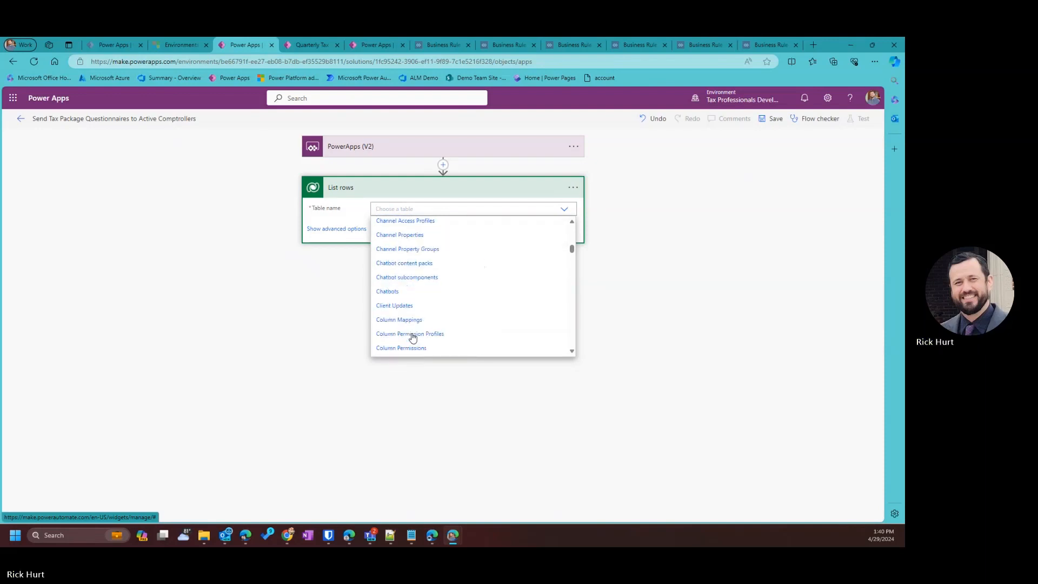
{"action": "scroll", "coordinate": [413, 338], "scroll_direction": "down", "scroll_amount": 3}
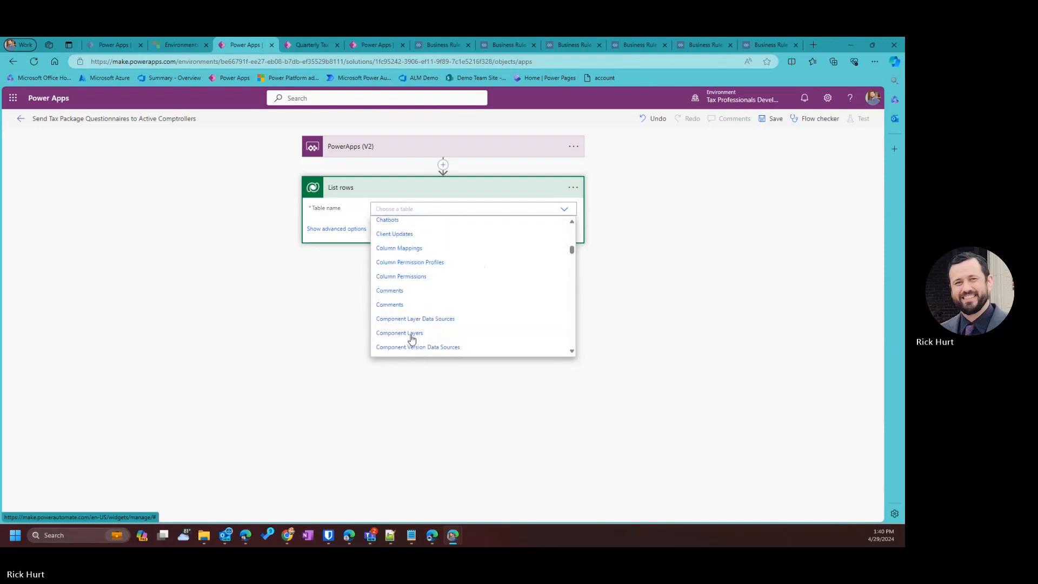
{"action": "scroll", "coordinate": [412, 338], "scroll_direction": "down", "scroll_amount": 3}
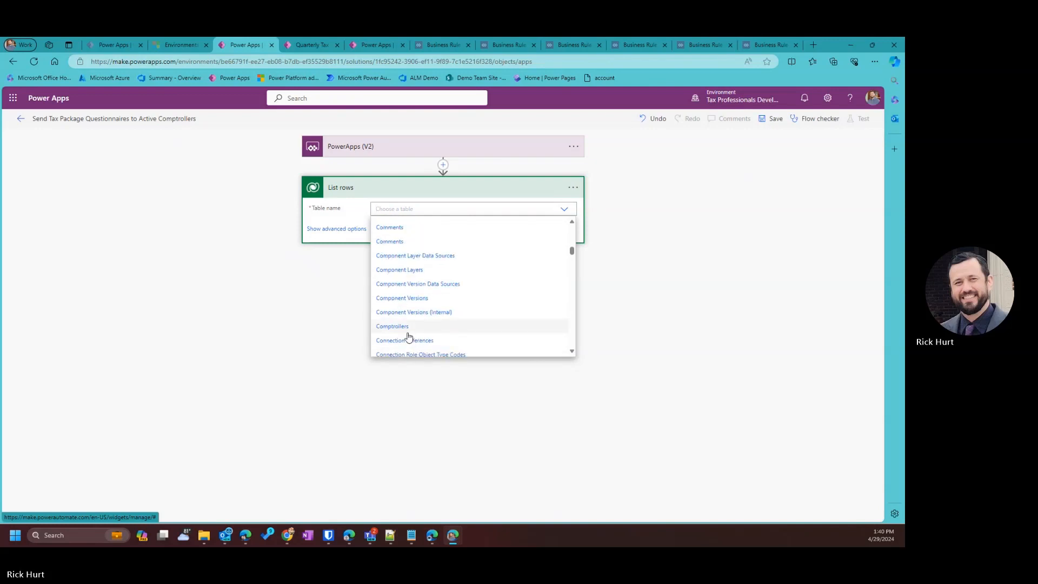
{"action": "left_click", "coordinate": [497, 330]}
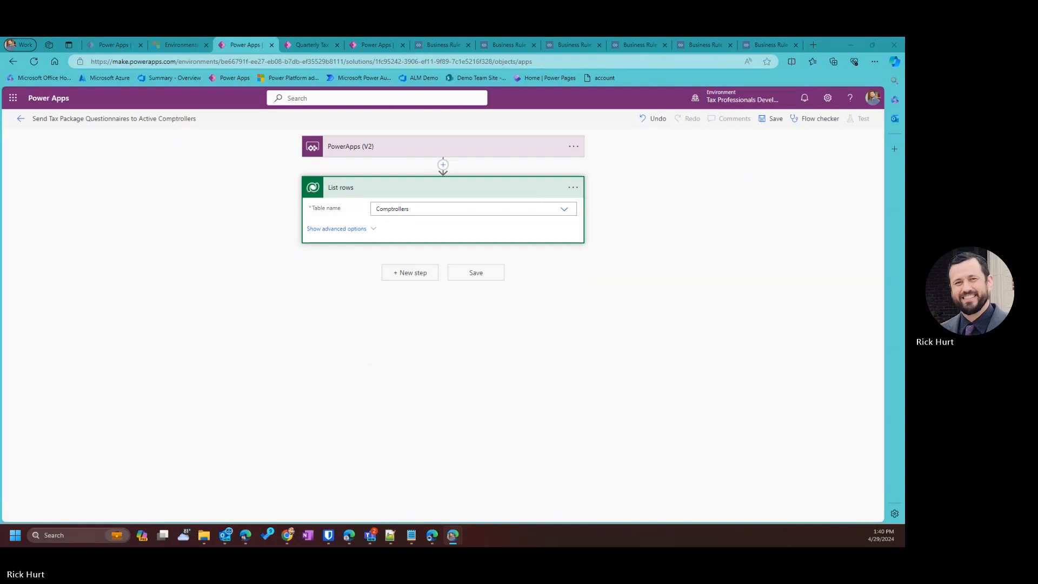
Rename the step to 'List rows for Comptrollers'.
{"action": "left_click", "coordinate": [573, 187]}
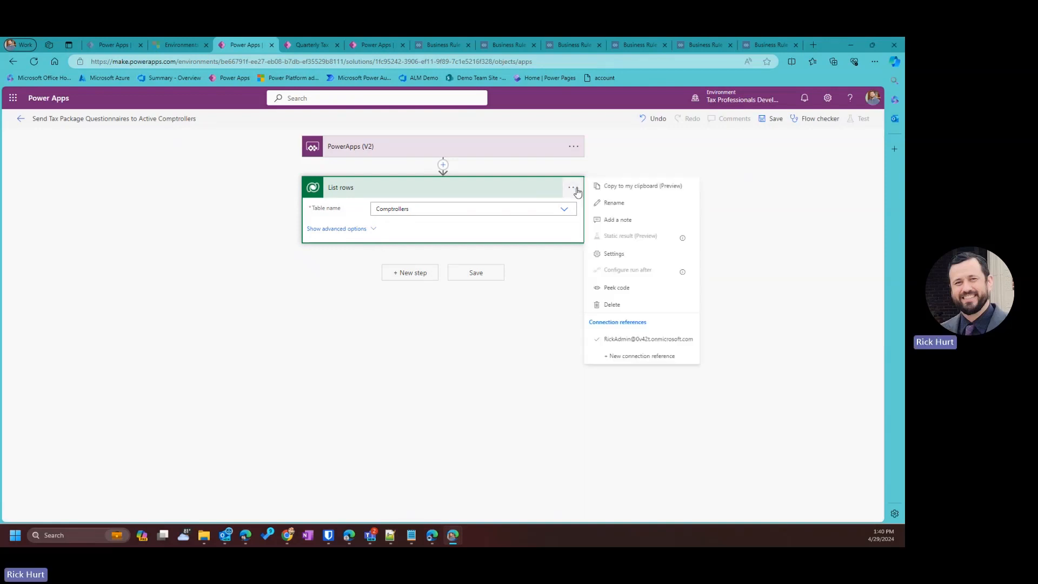
{"action": "left_click", "coordinate": [616, 203]}
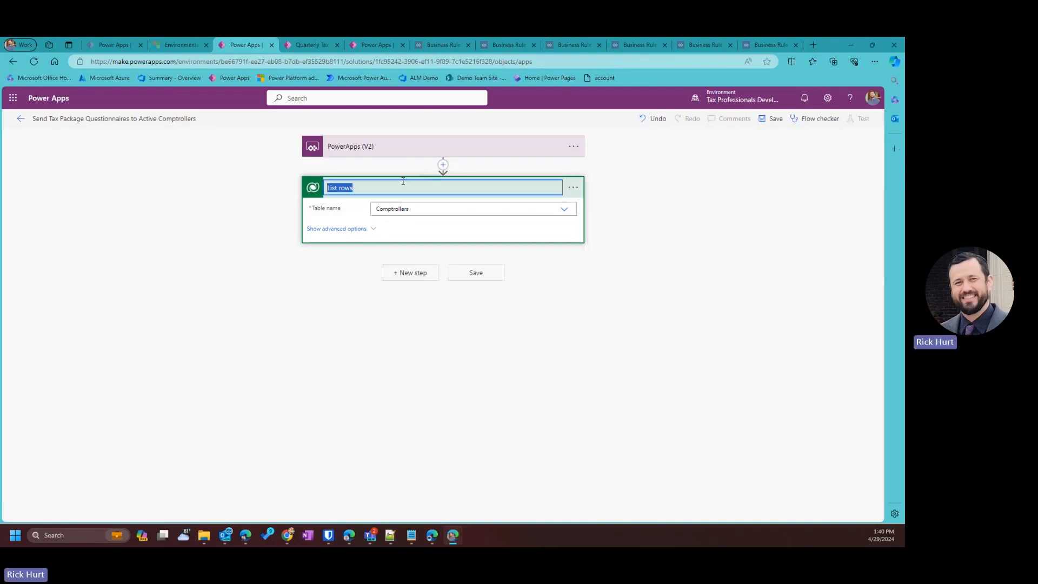
{"action": "left_click", "coordinate": [409, 187]}
{"action": "type", "text": "for com"}
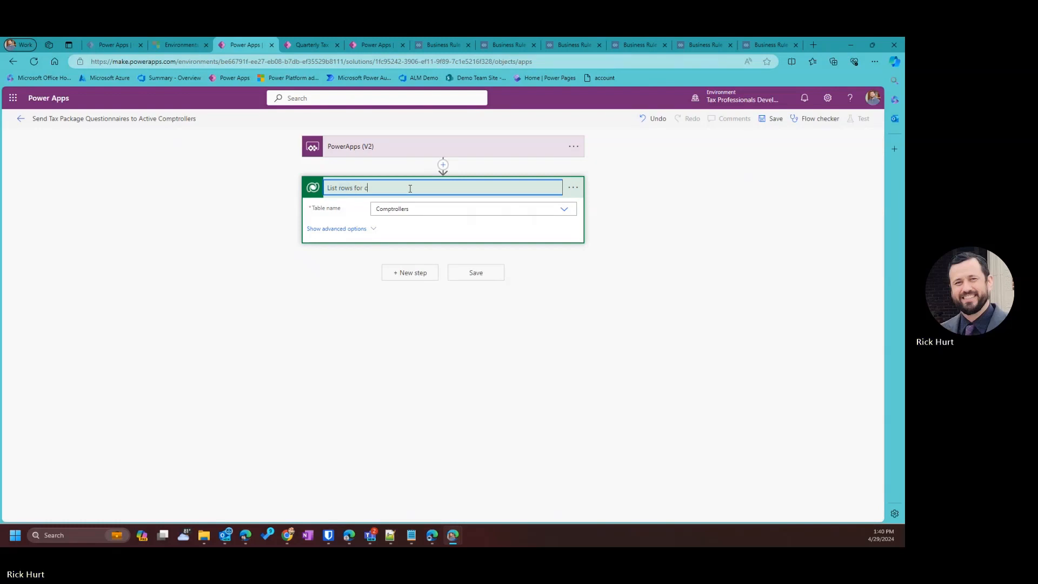
{"action": "key", "text": "BackSpace"}
{"action": "key", "text": "BackSpace"}
{"action": "type", "text": "Comptrollers"}
Set the advanced Filter rows to 'tp_status eq 126840000', then bring the Notepad++ notes forward.
{"action": "left_click", "coordinate": [342, 229]}
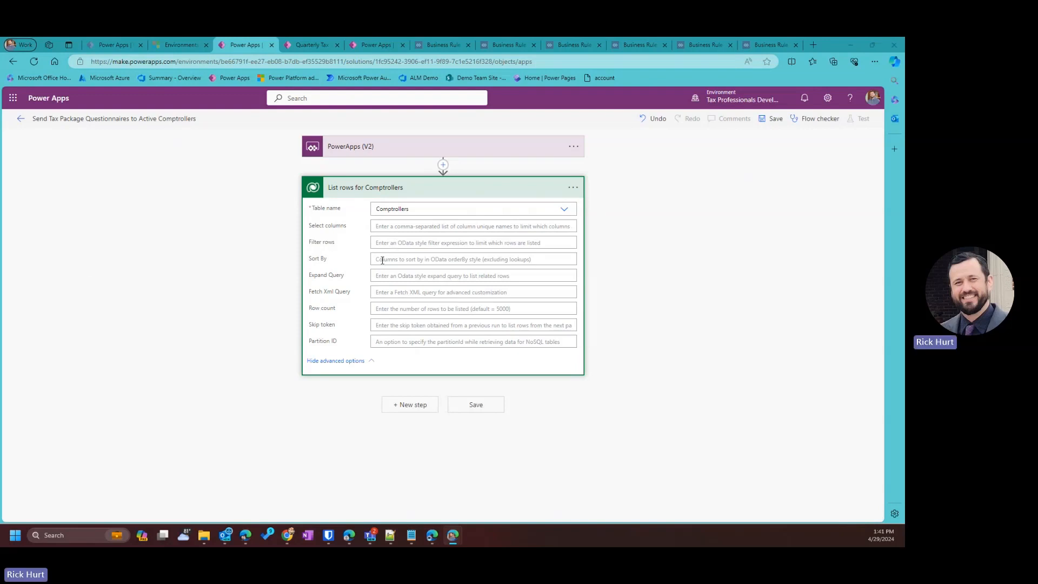
{"action": "left_click", "coordinate": [398, 244]}
{"action": "type", "text": "tp_status eq 126840000"}
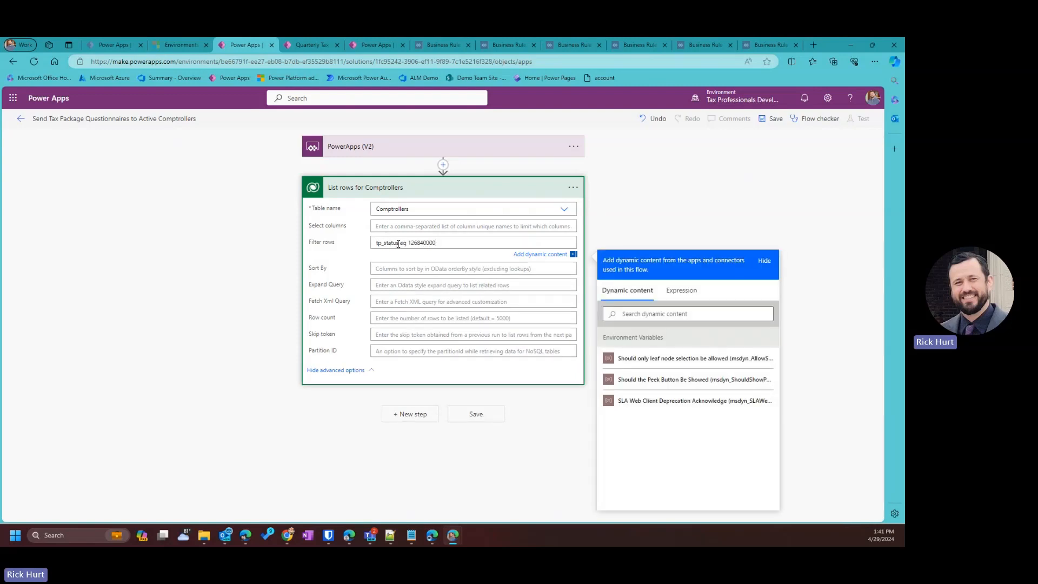
{"action": "left_click_drag", "start_coordinate": [398, 244], "coordinate": [364, 248]}
{"action": "left_click", "coordinate": [423, 243]}
{"action": "left_click", "coordinate": [390, 535]}
{"action": "left_click_drag", "start_coordinate": [0, 200], "coordinate": [776, 212]}
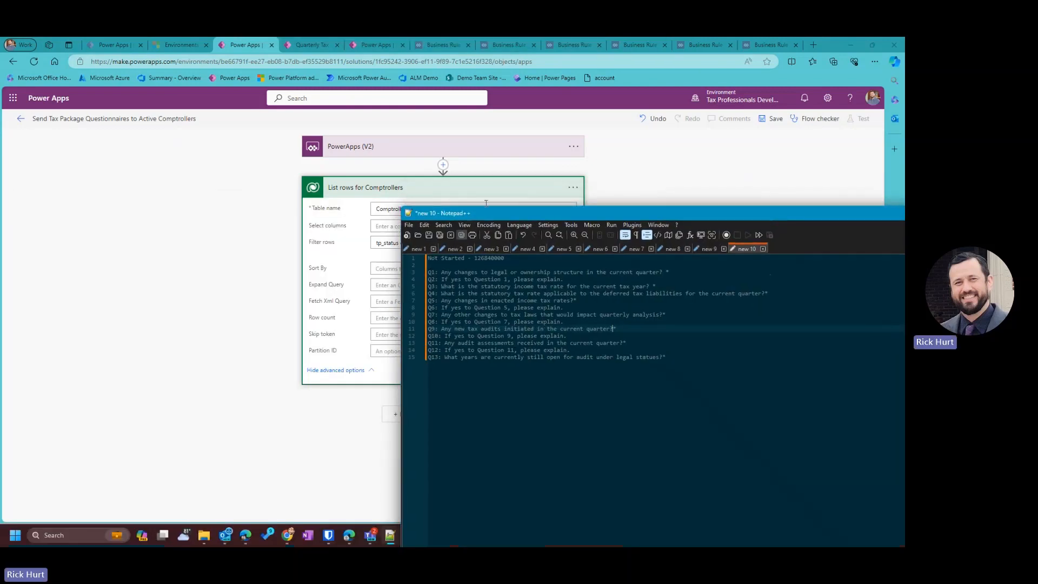
Verify the Not Started code 126840000 in the notes, then return to the Filter rows field.
{"action": "left_click_drag", "start_coordinate": [488, 215], "coordinate": [496, 267]}
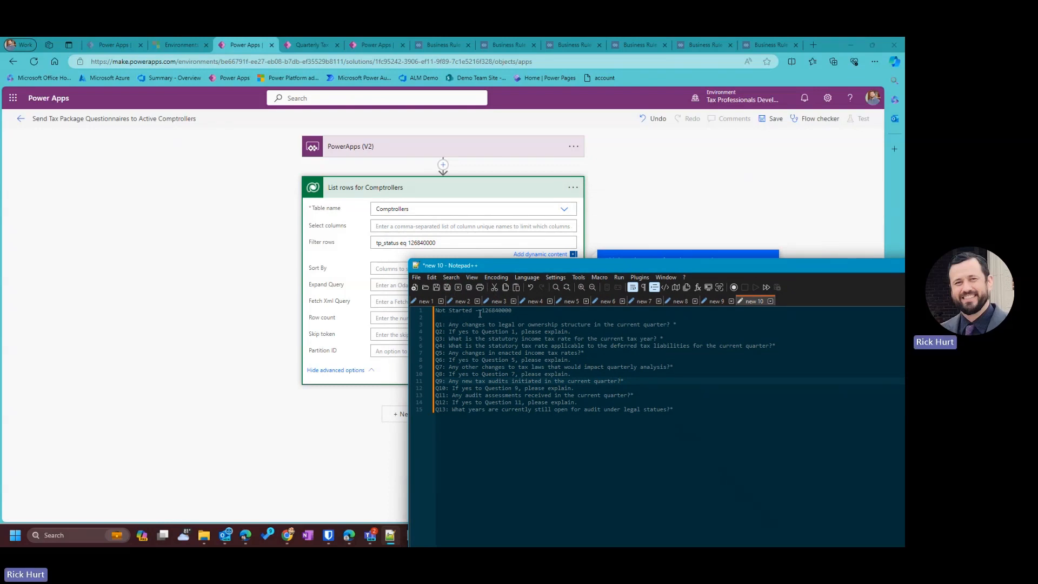
{"action": "left_click_drag", "start_coordinate": [481, 312], "coordinate": [513, 312]}
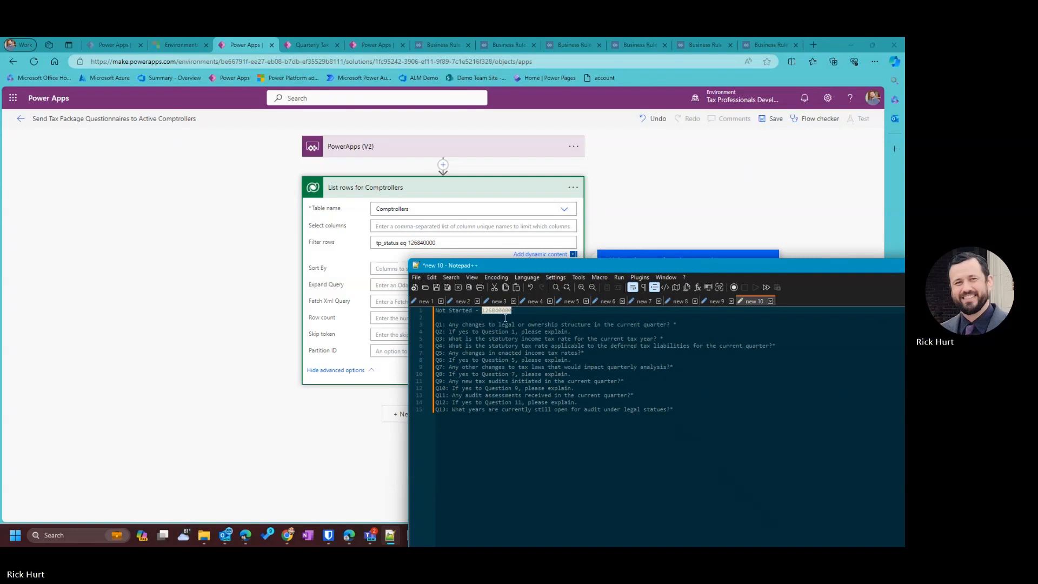
{"action": "left_click", "coordinate": [432, 243]}
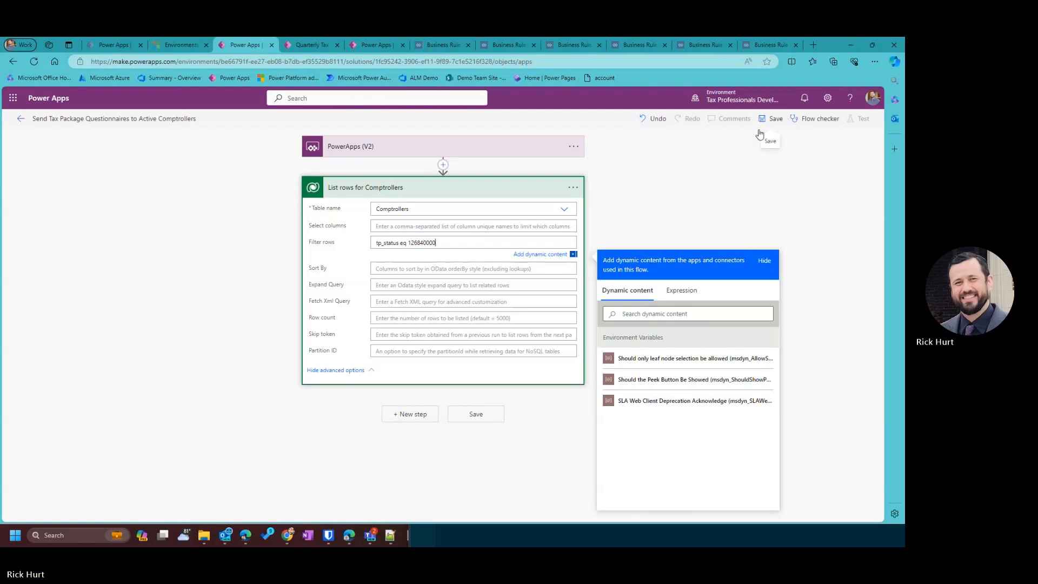
Save the flow, then add a new step after List rows for Comptrollers using the Control connector.
{"action": "left_click", "coordinate": [771, 118]}
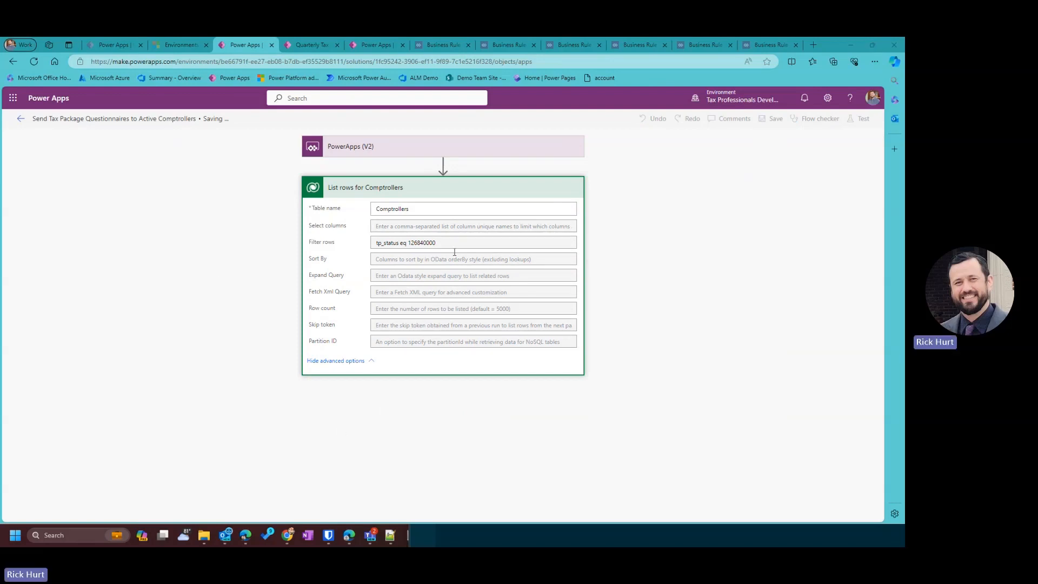
{"action": "left_click", "coordinate": [425, 197]}
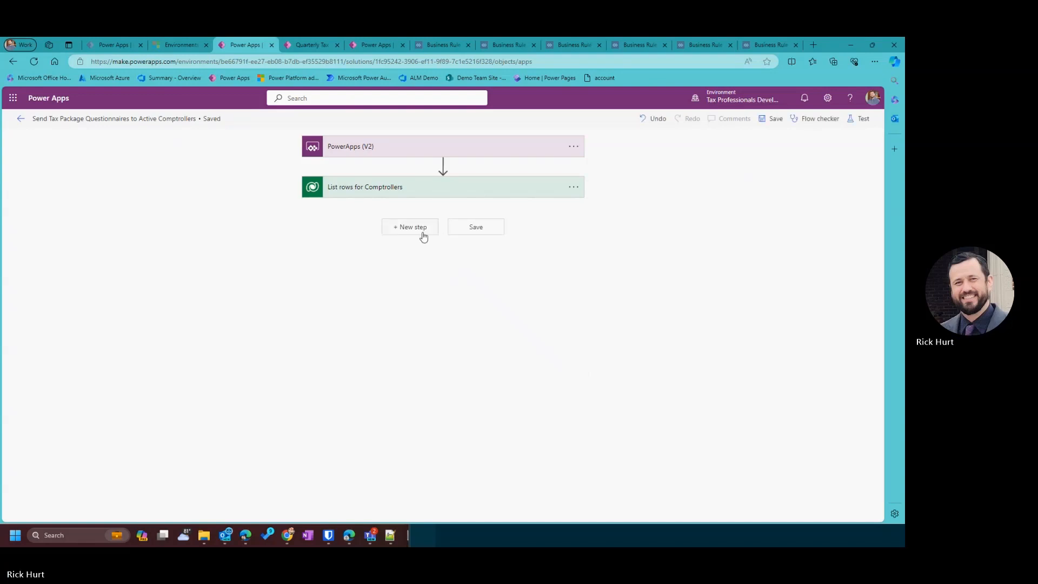
{"action": "left_click", "coordinate": [423, 237]}
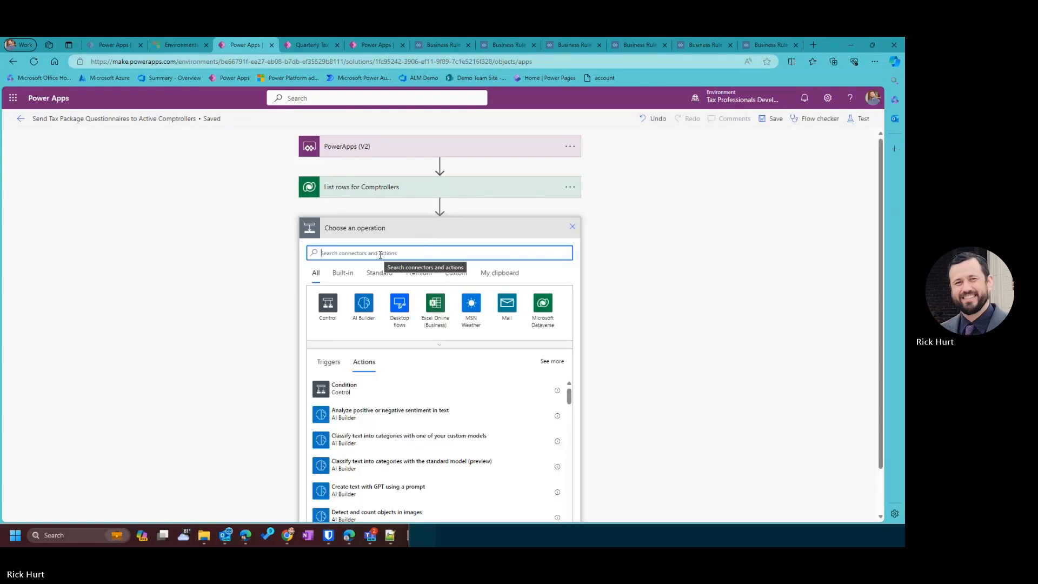
{"action": "type", "text": "For each"}
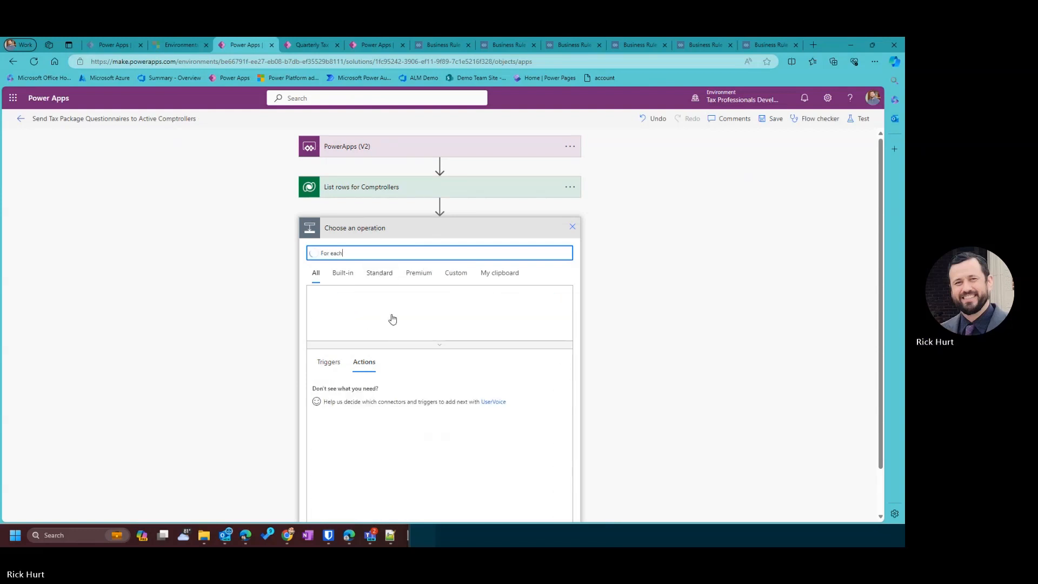
{"action": "left_click", "coordinate": [363, 304]}
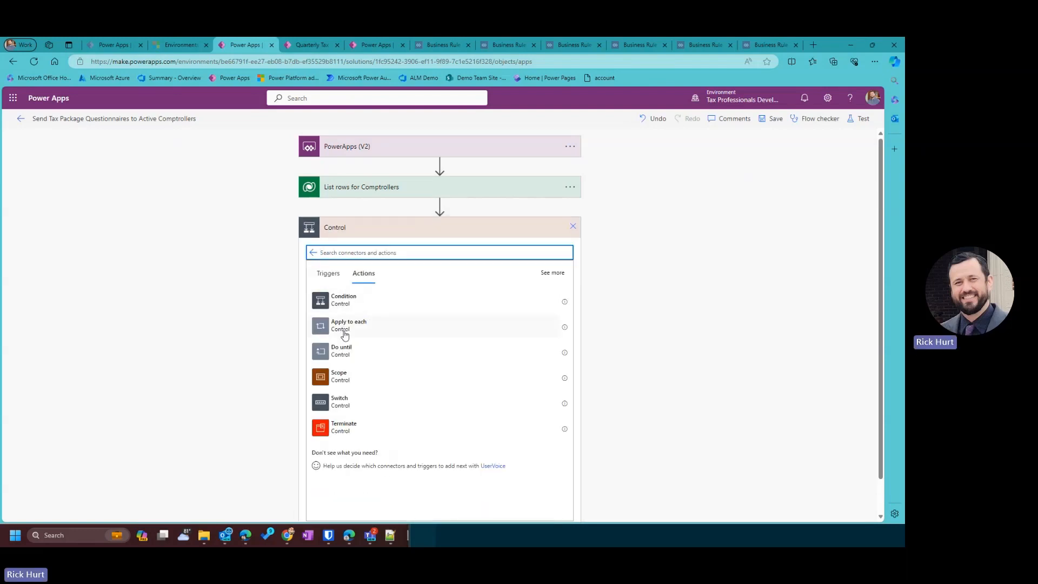
Add an Apply to each loop after List rows and rename it For each.
{"action": "left_click", "coordinate": [382, 338]}
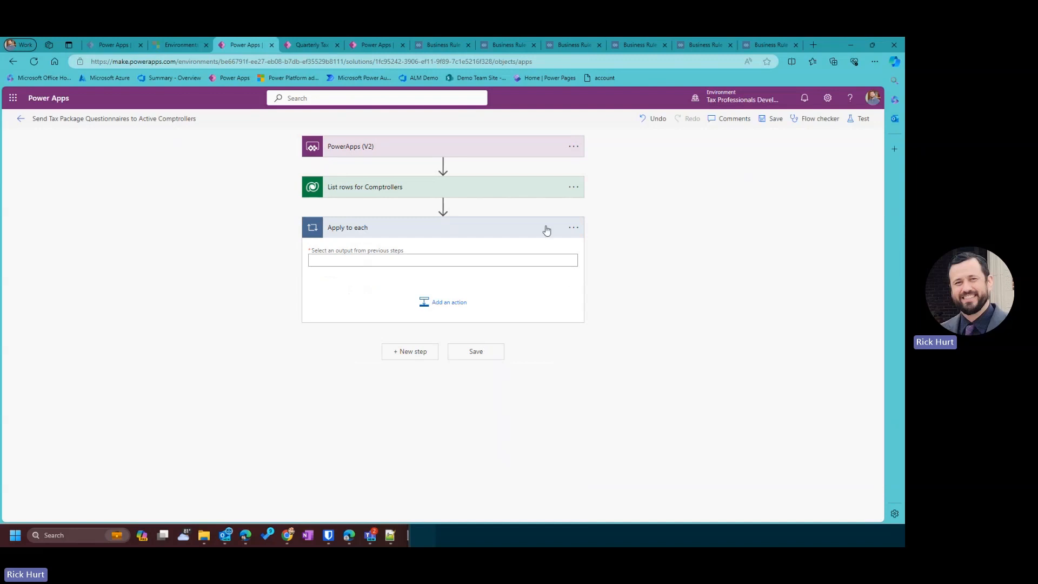
{"action": "left_click", "coordinate": [574, 227]}
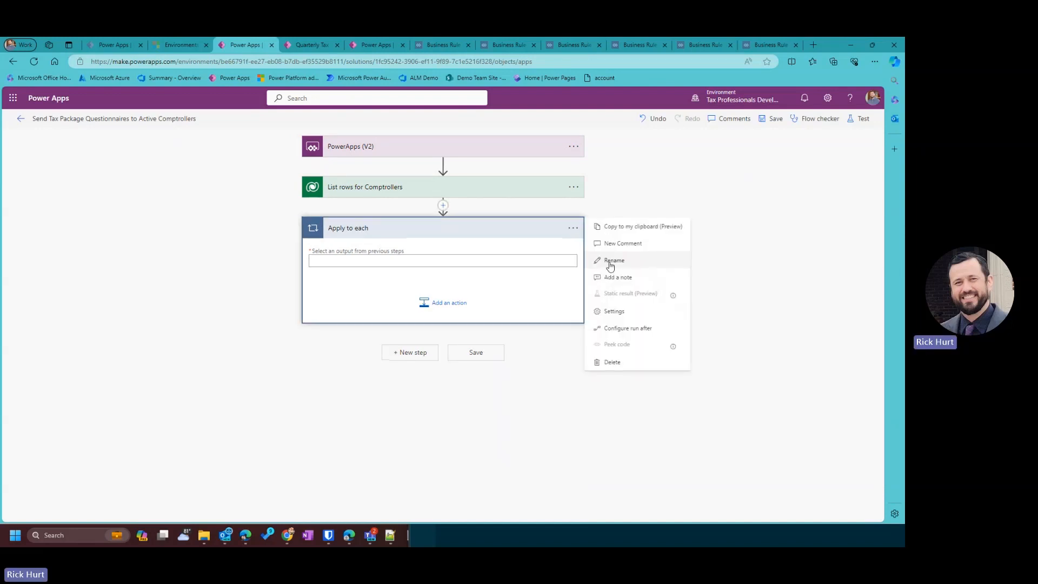
{"action": "left_click", "coordinate": [609, 263]}
{"action": "type", "text": "For"}
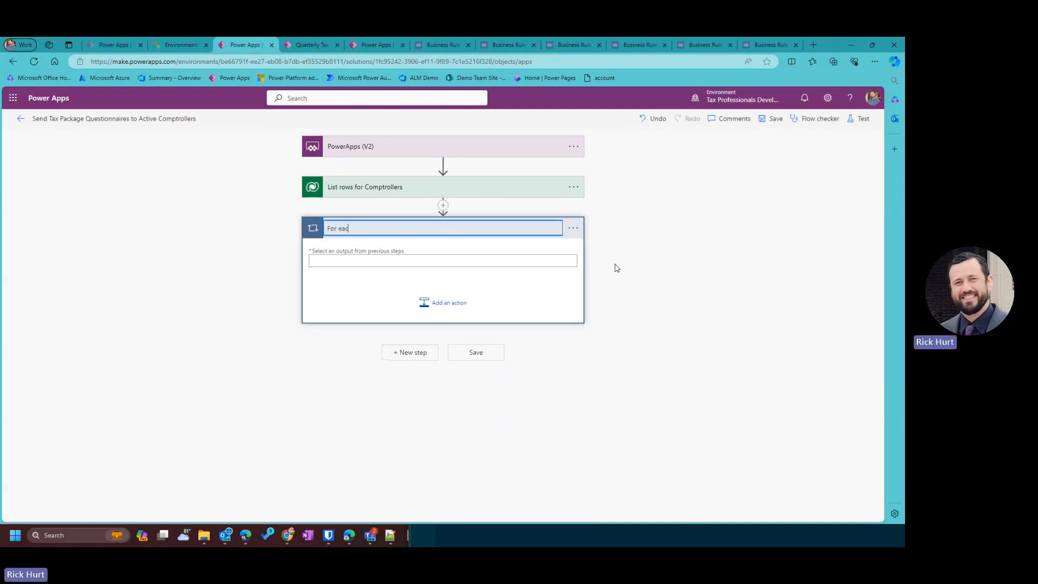
{"action": "left_click", "coordinate": [391, 293]}
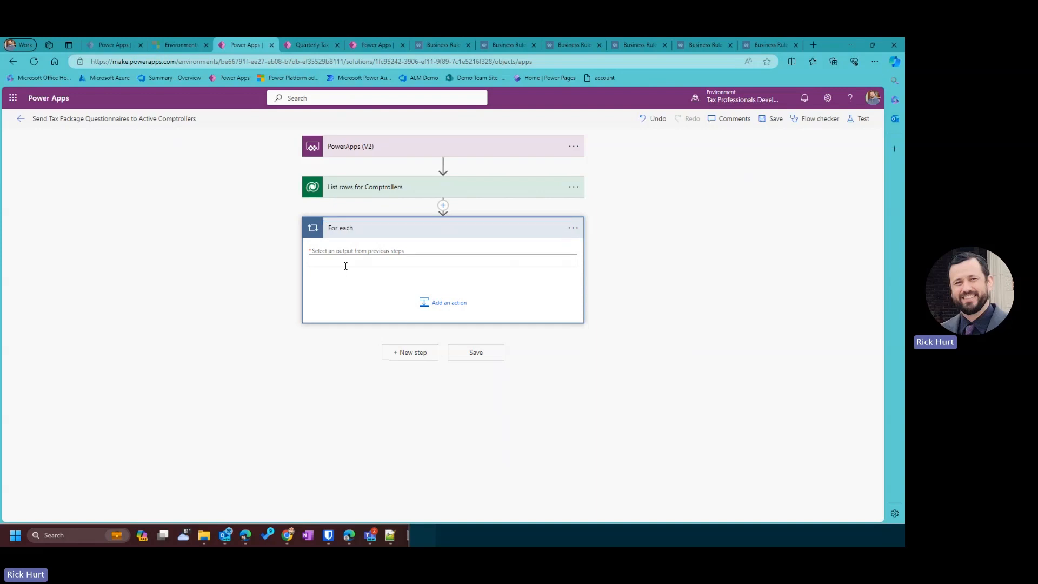
Make the loop iterate over the Comptrollers value output and add an action inside it.
{"action": "left_click", "coordinate": [350, 260]}
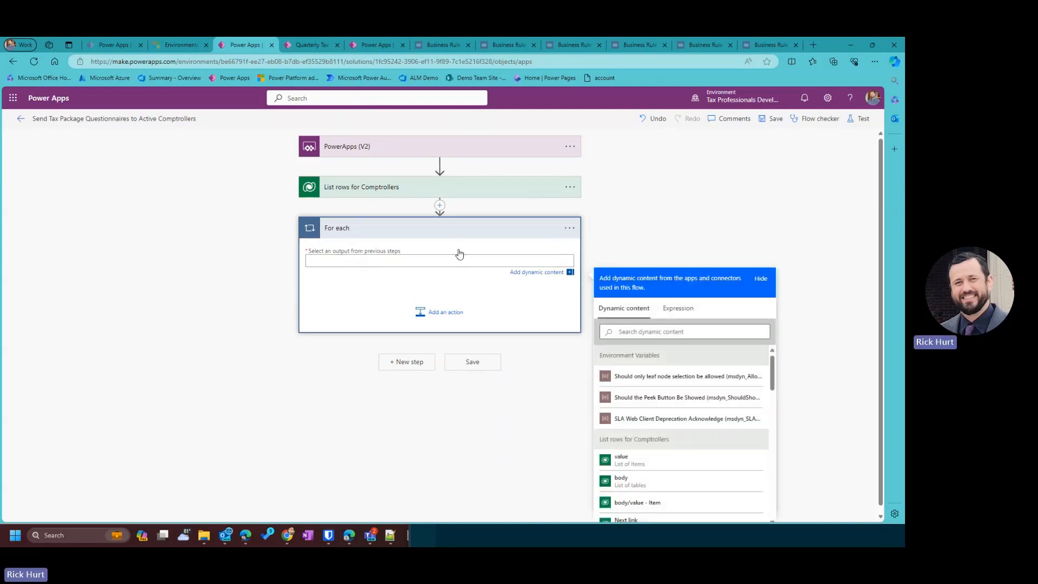
{"action": "scroll", "coordinate": [646, 448], "scroll_direction": "down", "scroll_amount": 1}
{"action": "left_click", "coordinate": [639, 437]}
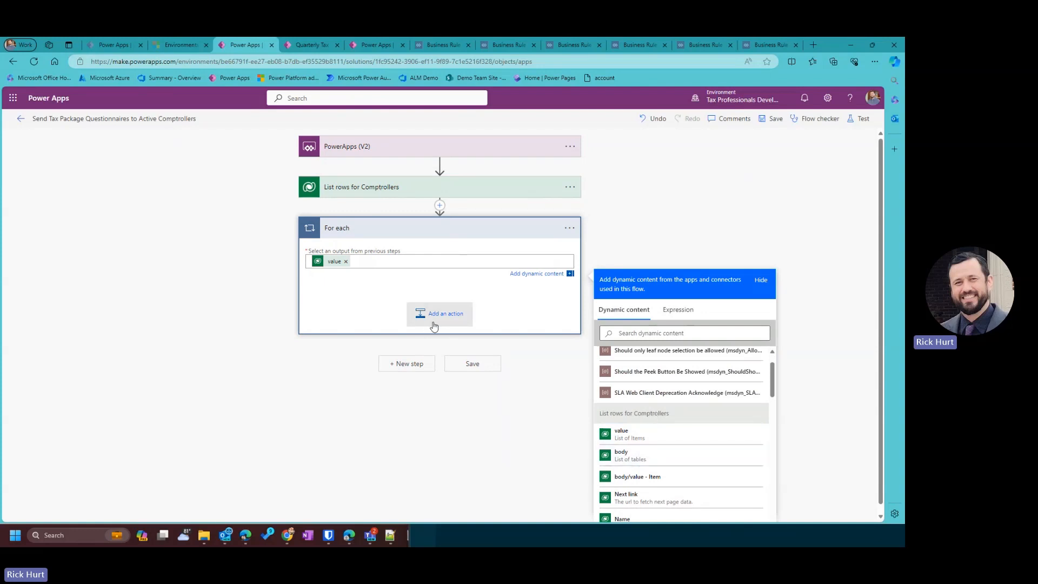
{"action": "left_click", "coordinate": [430, 314]}
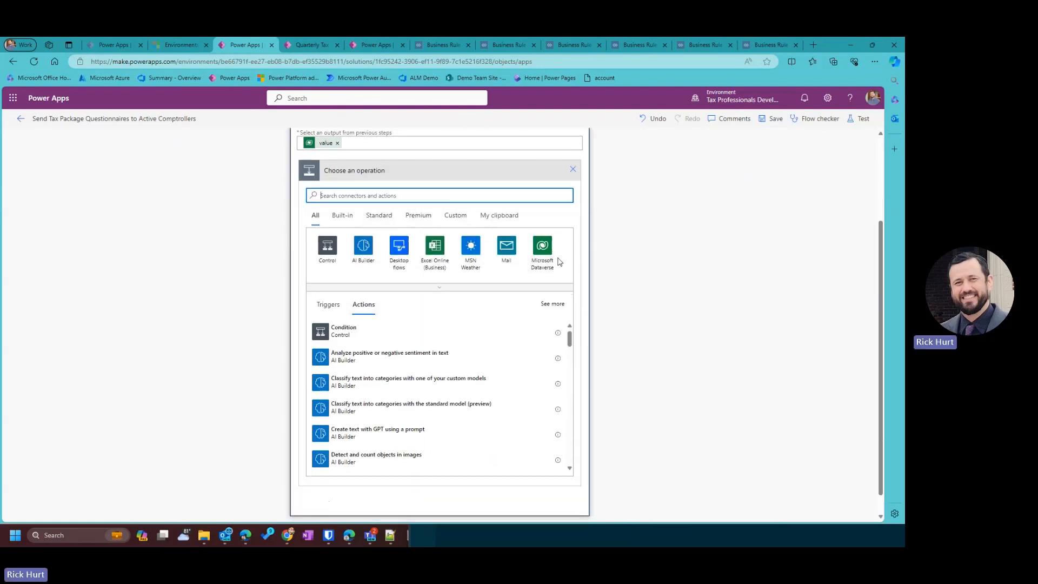
Add a Dataverse Add a new row step in the loop, retitled with a misspelled 'Questionairr'.
{"action": "left_click", "coordinate": [542, 246]}
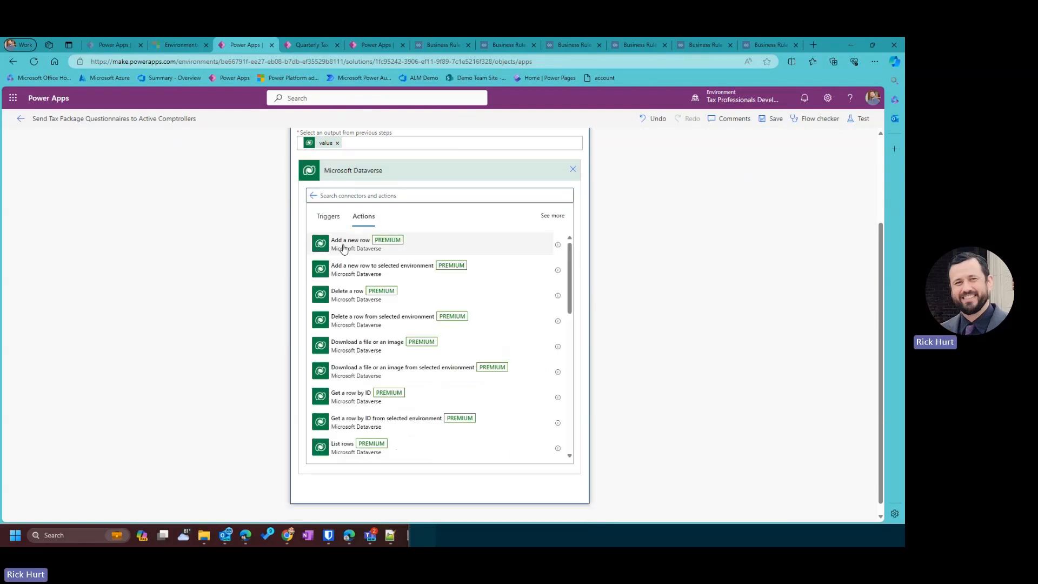
{"action": "left_click", "coordinate": [486, 250]}
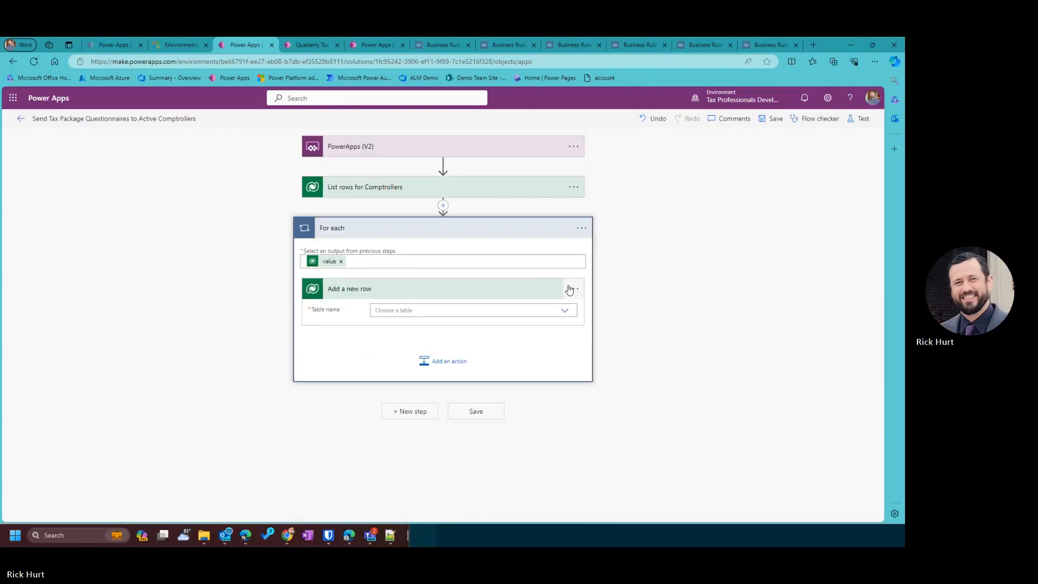
{"action": "left_click", "coordinate": [573, 288]}
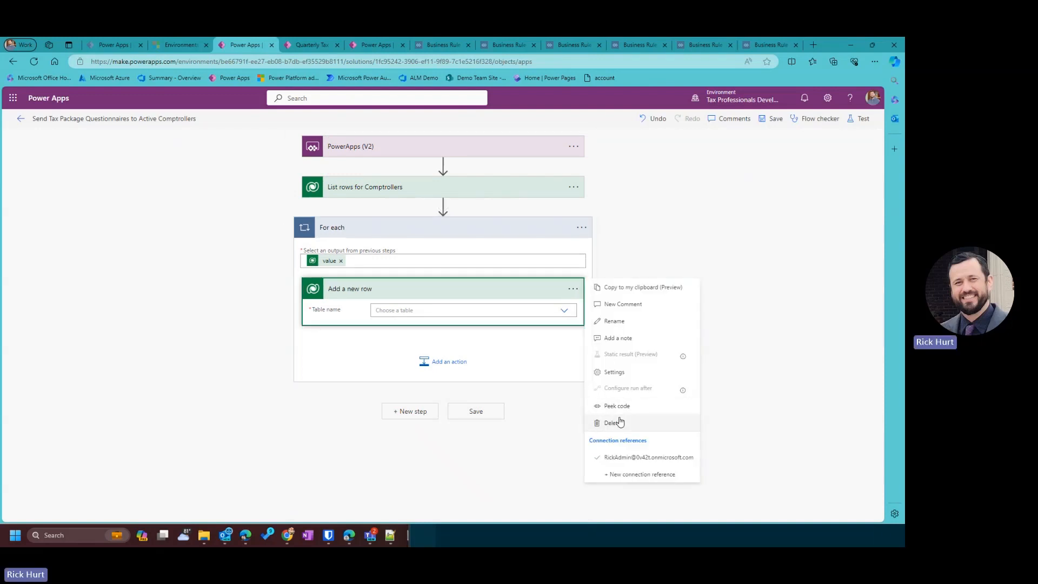
{"action": "left_click", "coordinate": [623, 323]}
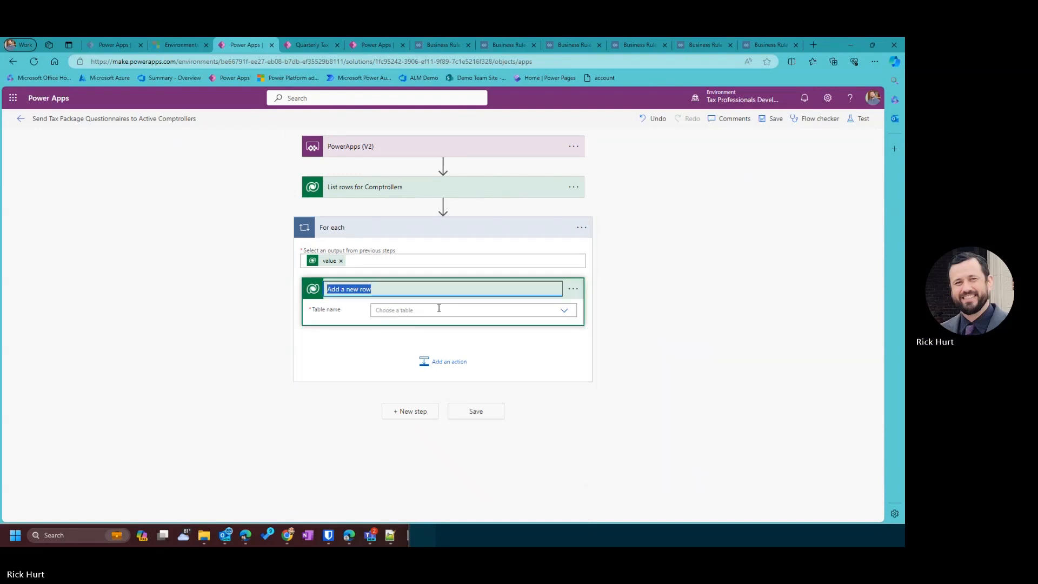
{"action": "left_click", "coordinate": [334, 289]}
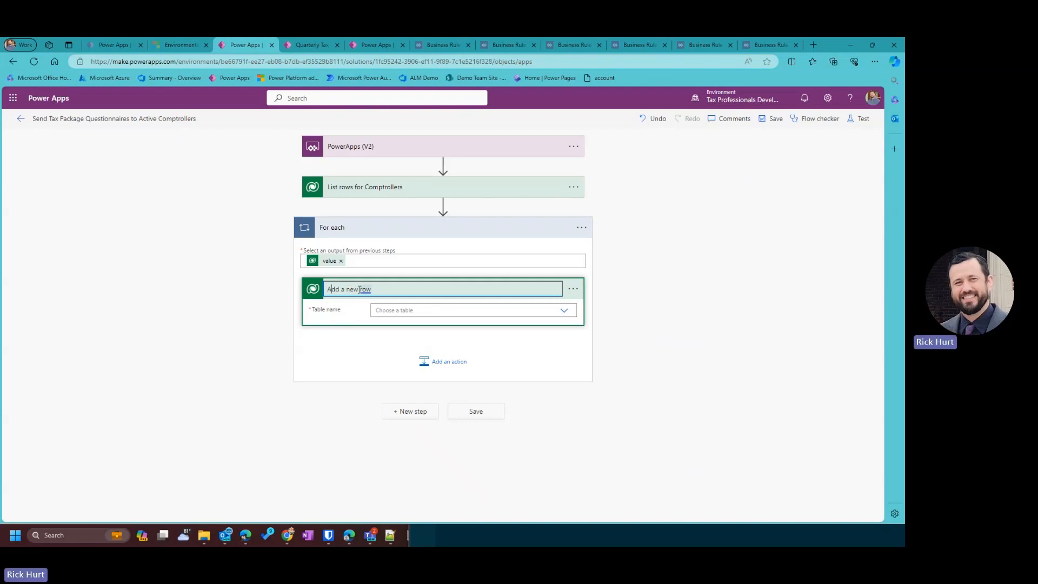
{"action": "left_click_drag", "start_coordinate": [358, 289], "coordinate": [509, 288]}
{"action": "key", "text": "BackSpace"}
{"action": "type", "text": "Questionai"}
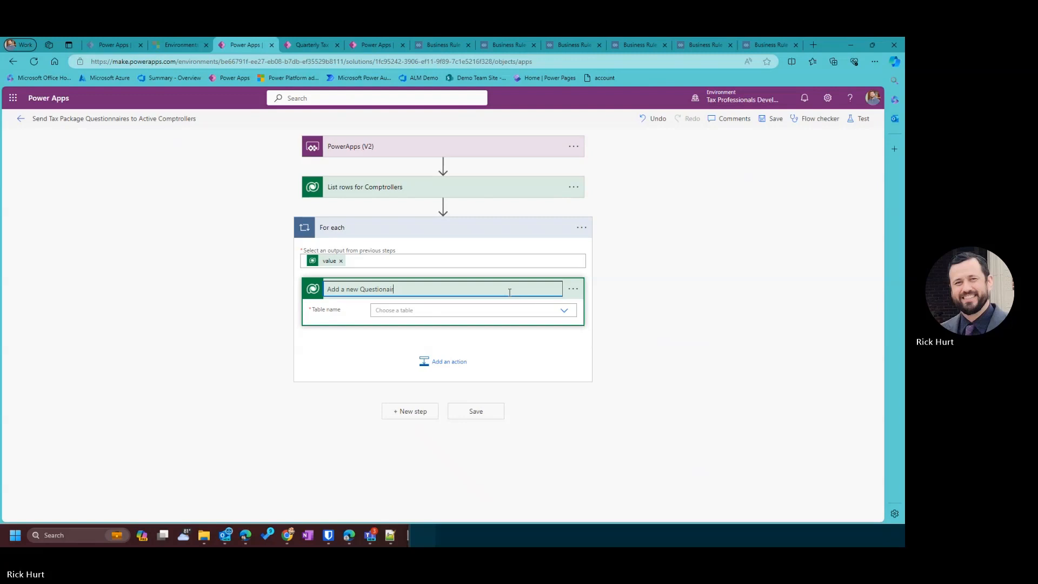
{"action": "type", "text": "rre"}
{"action": "left_click", "coordinate": [401, 312]}
{"action": "left_click", "coordinate": [385, 293]}
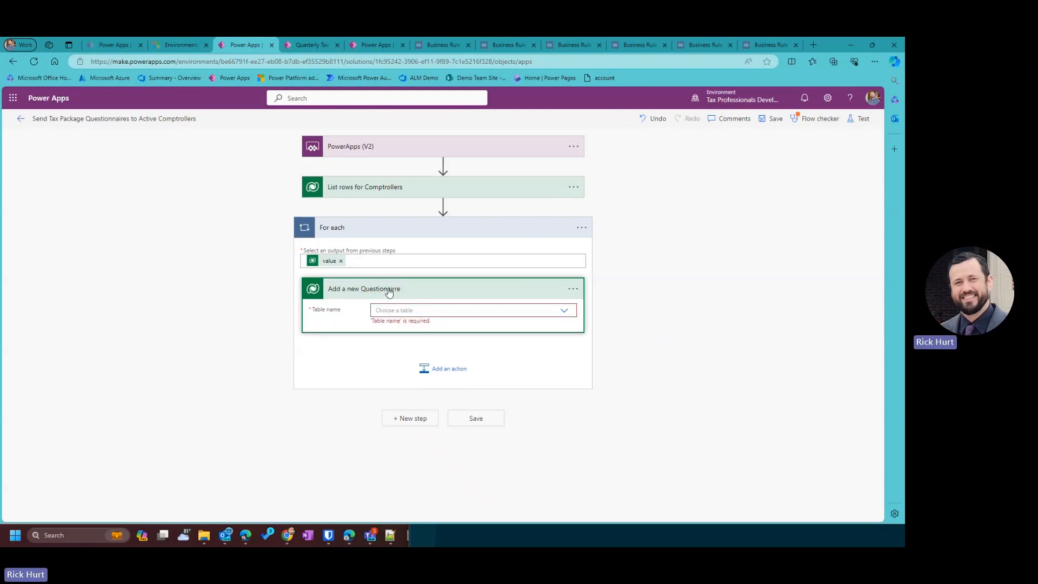
Correct the step title's spelling to 'Add a new Questionnaire' using the spelling suggestion.
{"action": "left_click", "coordinate": [391, 292]}
{"action": "left_click", "coordinate": [567, 294]}
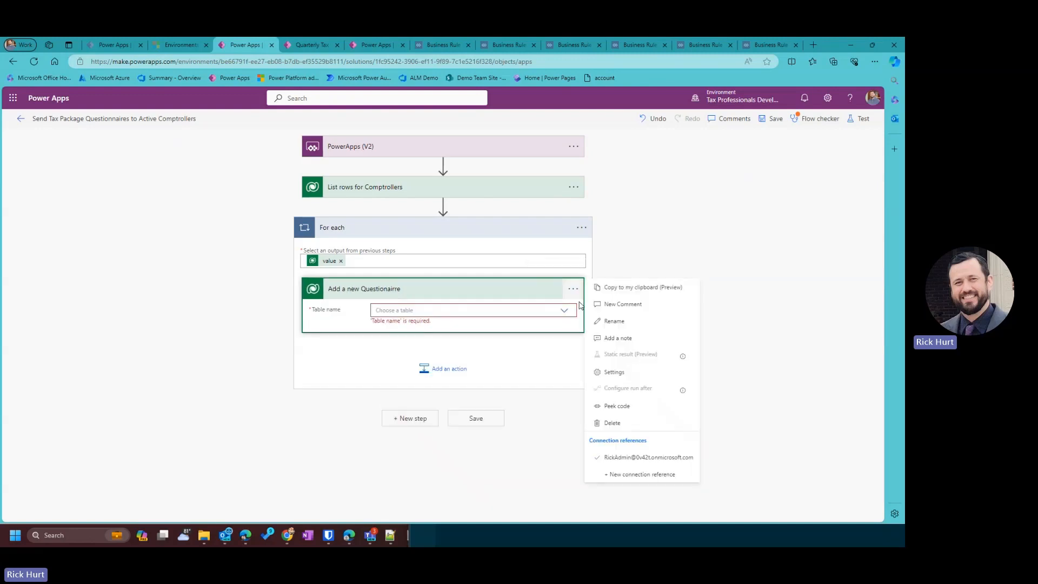
{"action": "left_click", "coordinate": [603, 328]}
{"action": "left_click", "coordinate": [386, 290]}
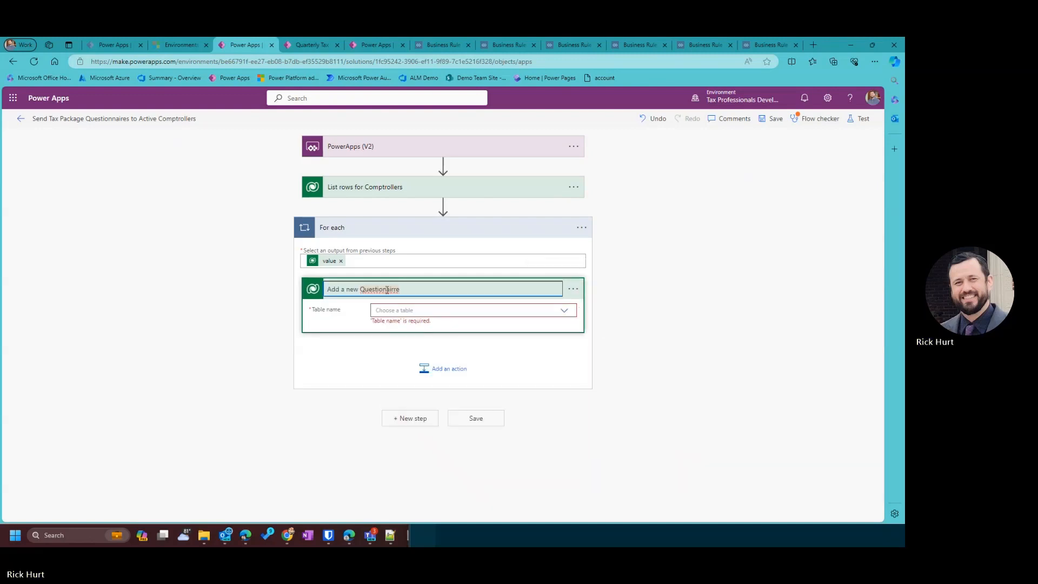
{"action": "right_click", "coordinate": [387, 290]}
{"action": "left_click", "coordinate": [433, 301]}
Set the Add a new Questionnaire step's Table name to Quarterly Tax Packages.
{"action": "left_click", "coordinate": [464, 312]}
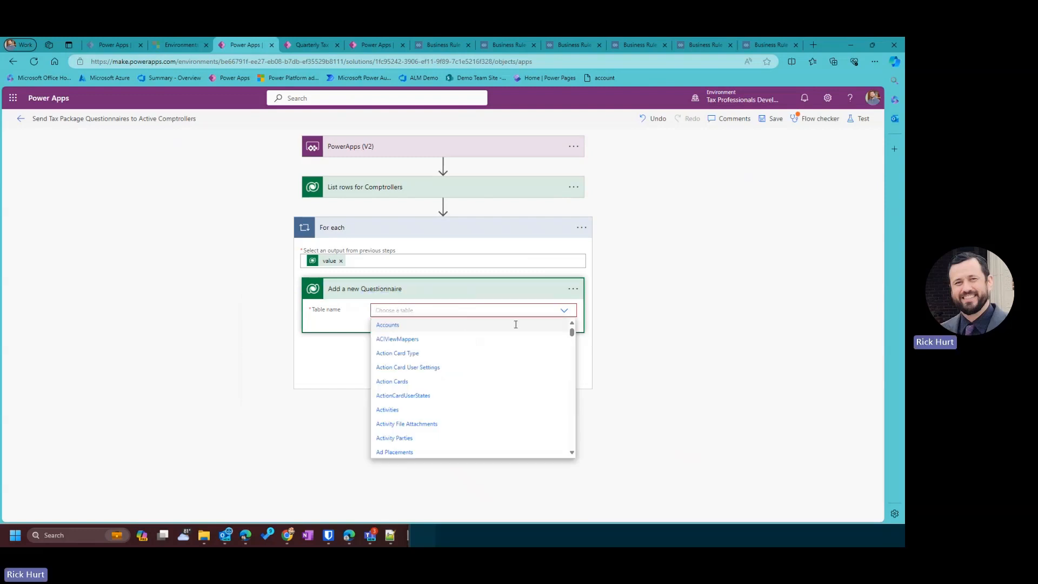
{"action": "scroll", "coordinate": [444, 419], "scroll_direction": "down", "scroll_amount": 10}
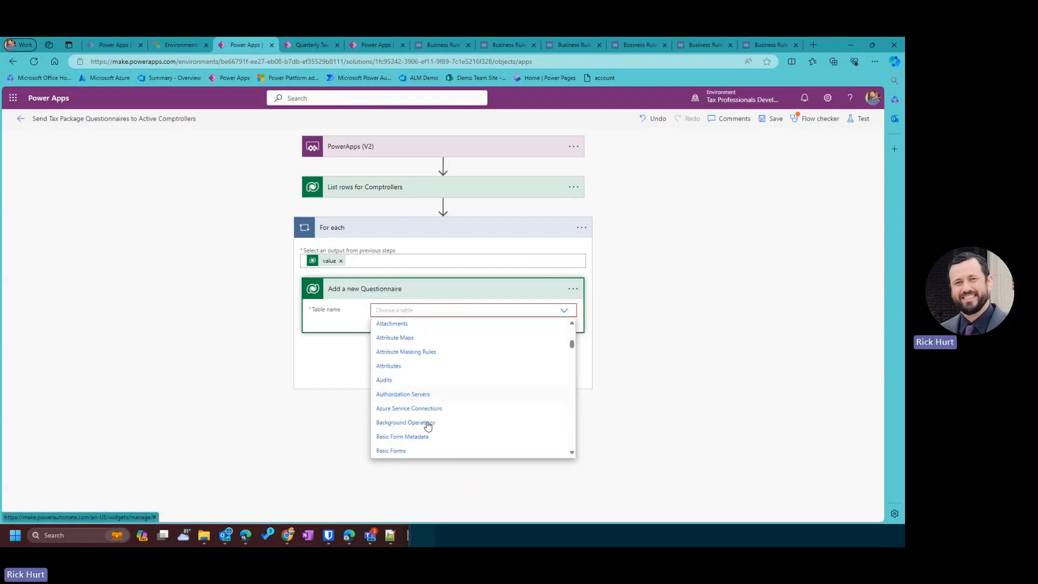
{"action": "scroll", "coordinate": [430, 427], "scroll_direction": "down", "scroll_amount": 15}
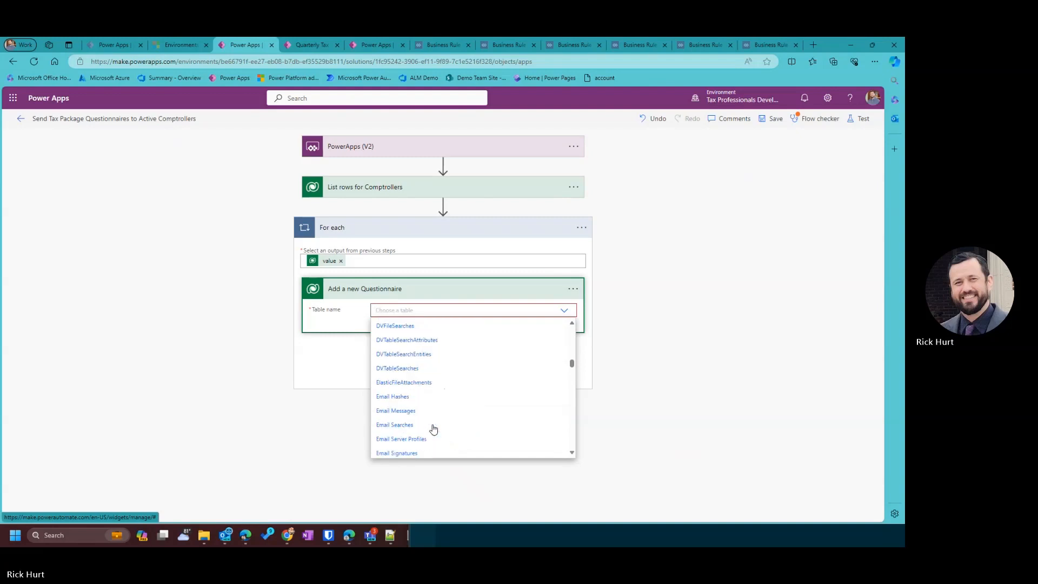
{"action": "scroll", "coordinate": [433, 430], "scroll_direction": "down", "scroll_amount": 15}
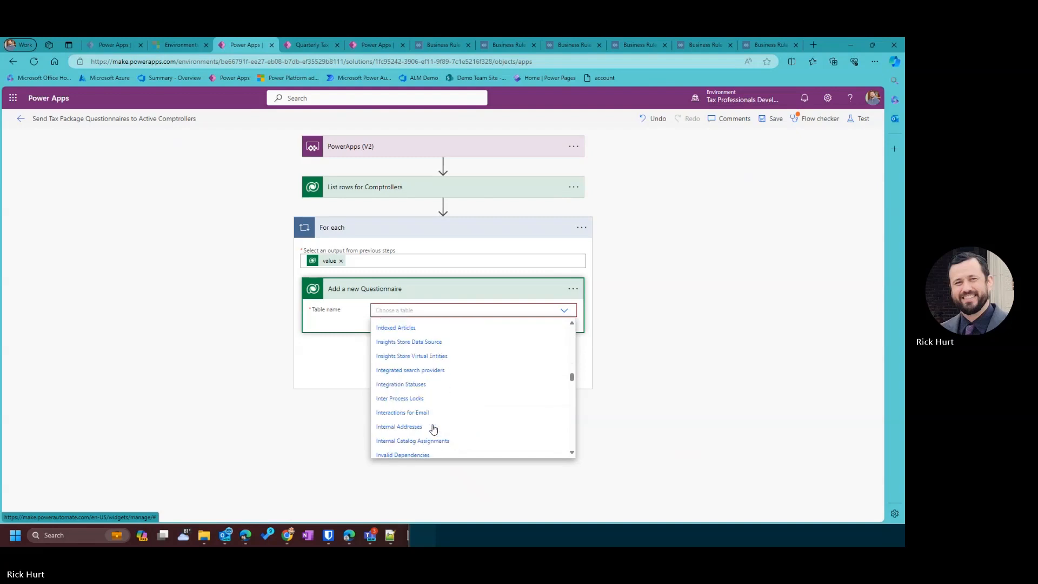
{"action": "scroll", "coordinate": [433, 429], "scroll_direction": "down", "scroll_amount": 3}
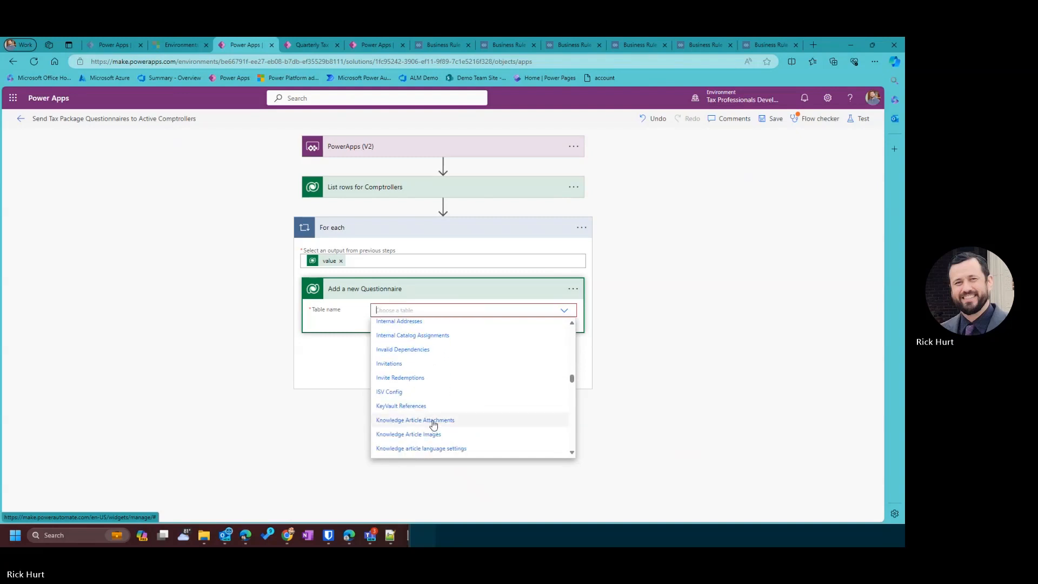
{"action": "scroll", "coordinate": [433, 425], "scroll_direction": "down", "scroll_amount": 12}
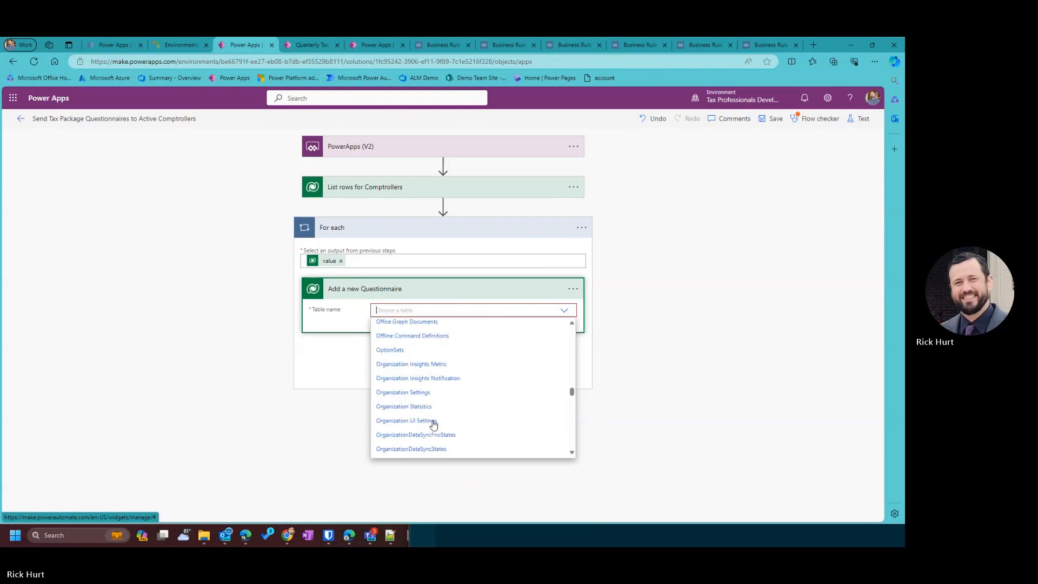
{"action": "scroll", "coordinate": [433, 425], "scroll_direction": "down", "scroll_amount": 3}
{"action": "scroll", "coordinate": [433, 425], "scroll_direction": "down", "scroll_amount": 1}
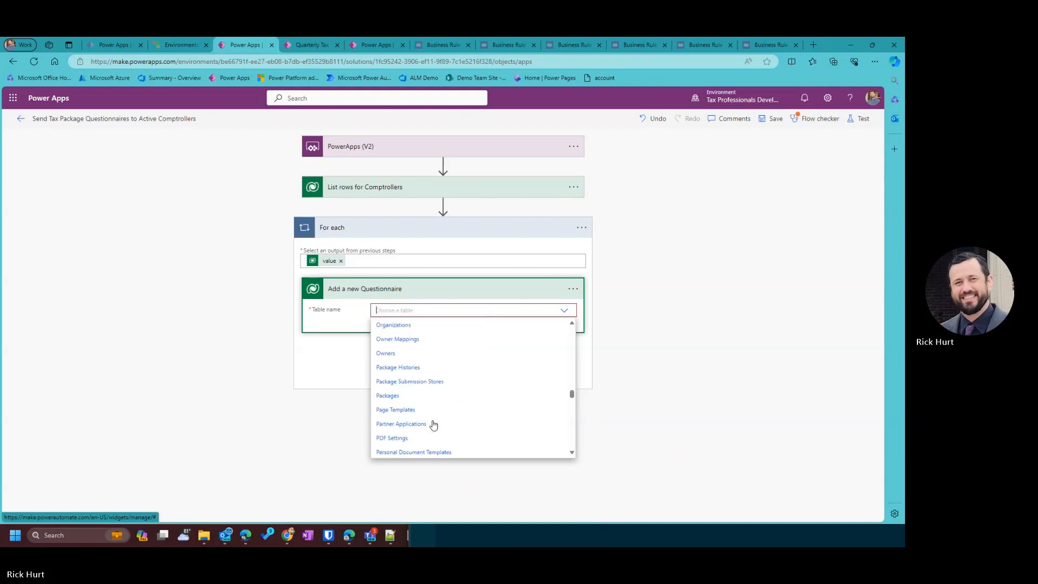
{"action": "scroll", "coordinate": [432, 425], "scroll_direction": "up", "scroll_amount": 5}
{"action": "scroll", "coordinate": [433, 425], "scroll_direction": "down", "scroll_amount": 15}
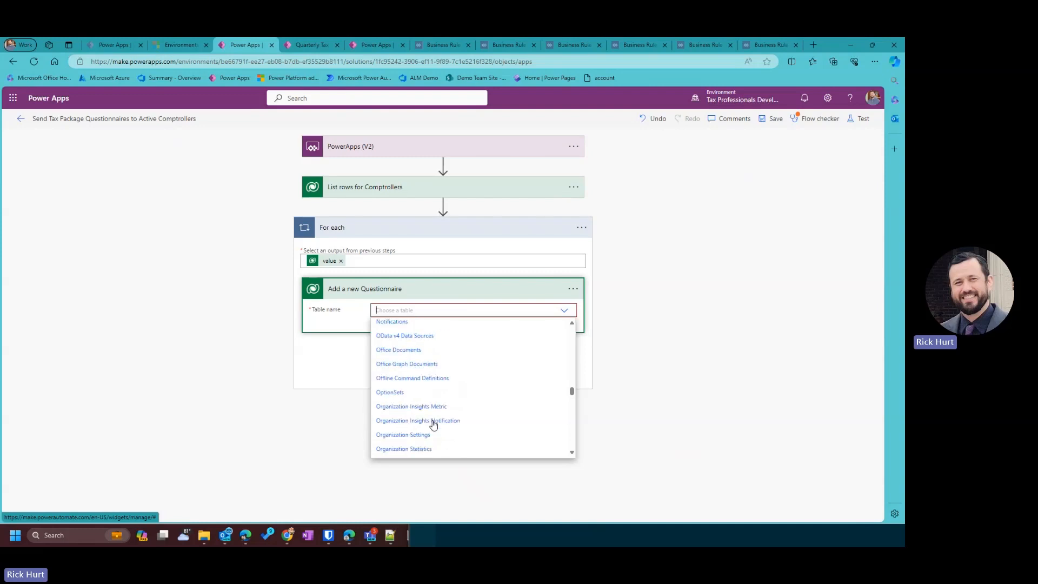
{"action": "scroll", "coordinate": [433, 425], "scroll_direction": "down", "scroll_amount": 12}
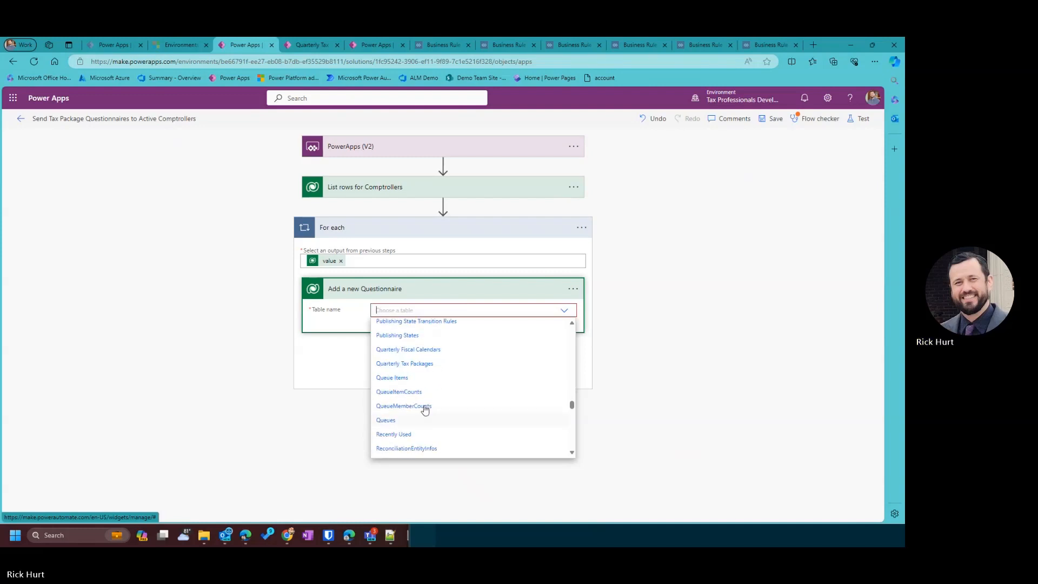
{"action": "left_click", "coordinate": [425, 364]}
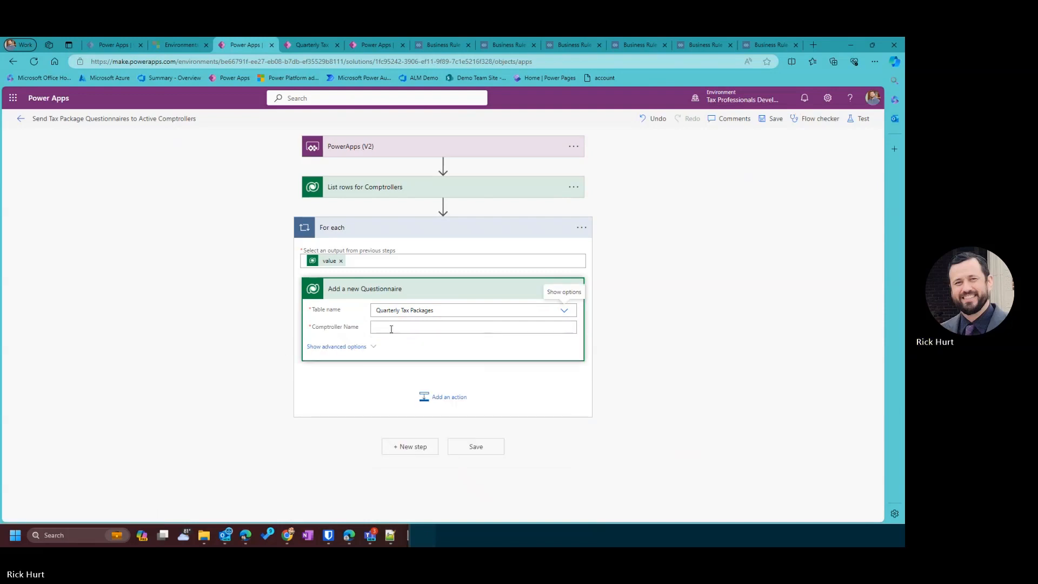
Fill Comptroller Name with the comptrollers' Name dynamic value and expand the advanced options.
{"action": "left_click", "coordinate": [385, 329]}
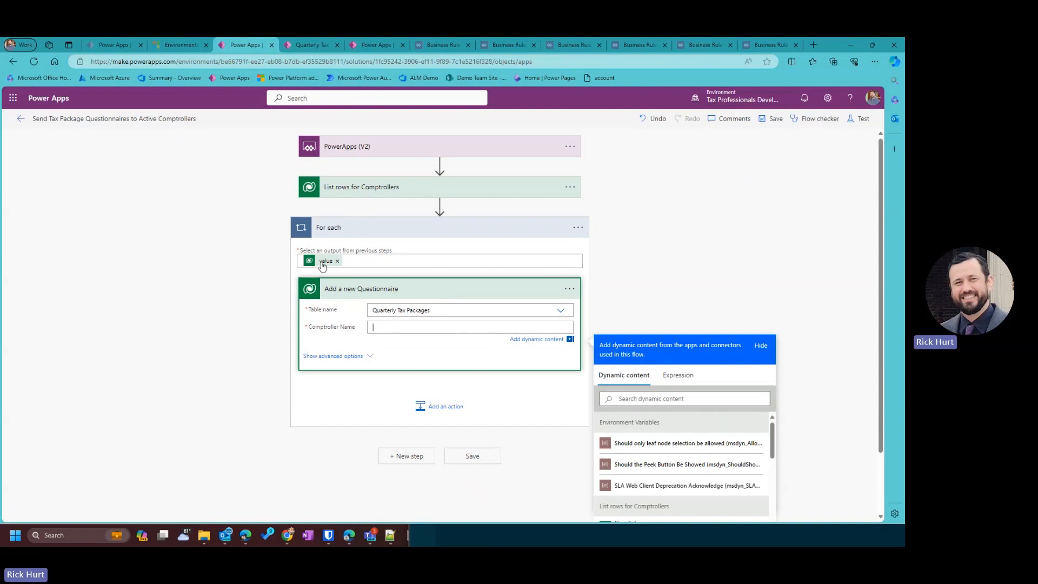
{"action": "scroll", "coordinate": [643, 489], "scroll_direction": "down", "scroll_amount": 2}
{"action": "left_click", "coordinate": [627, 400]}
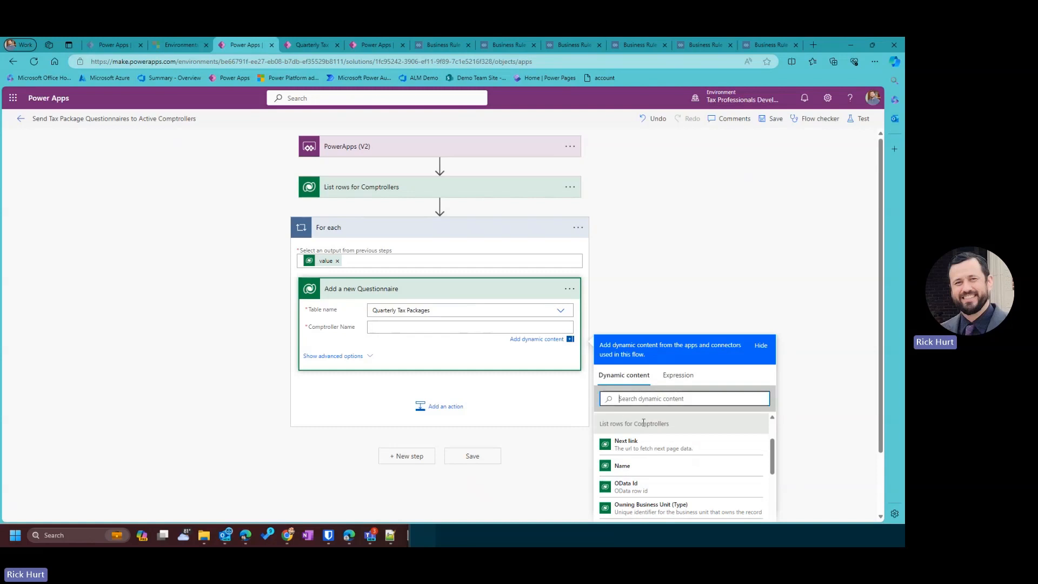
{"action": "type", "text": "name"}
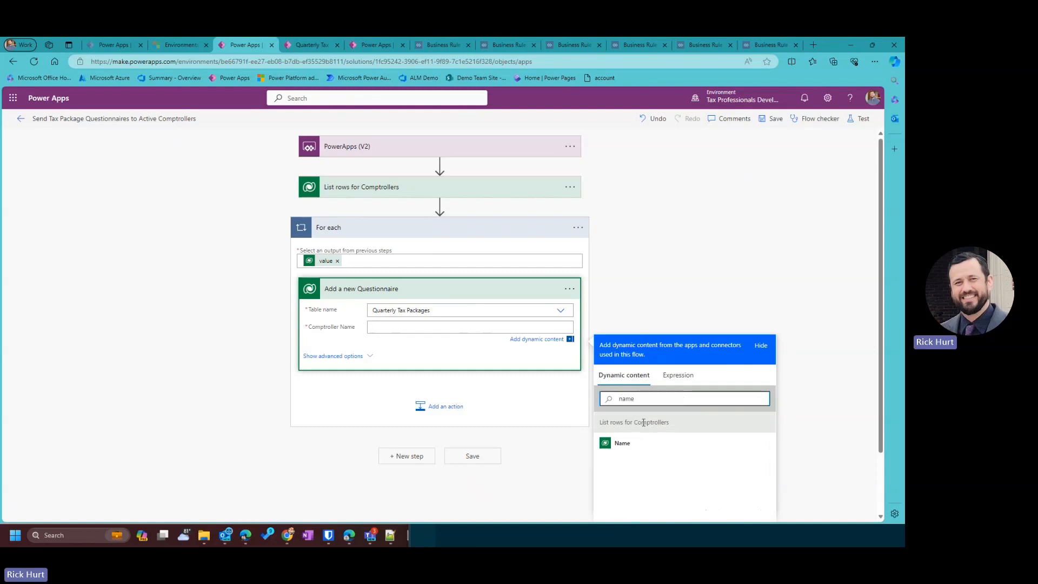
{"action": "left_click", "coordinate": [638, 447]}
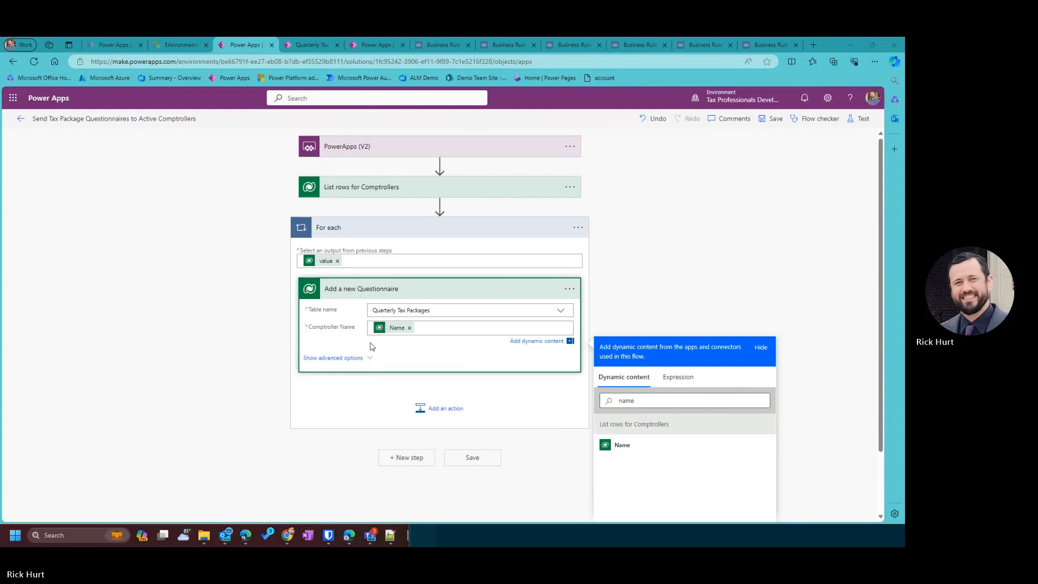
{"action": "left_click", "coordinate": [336, 359]}
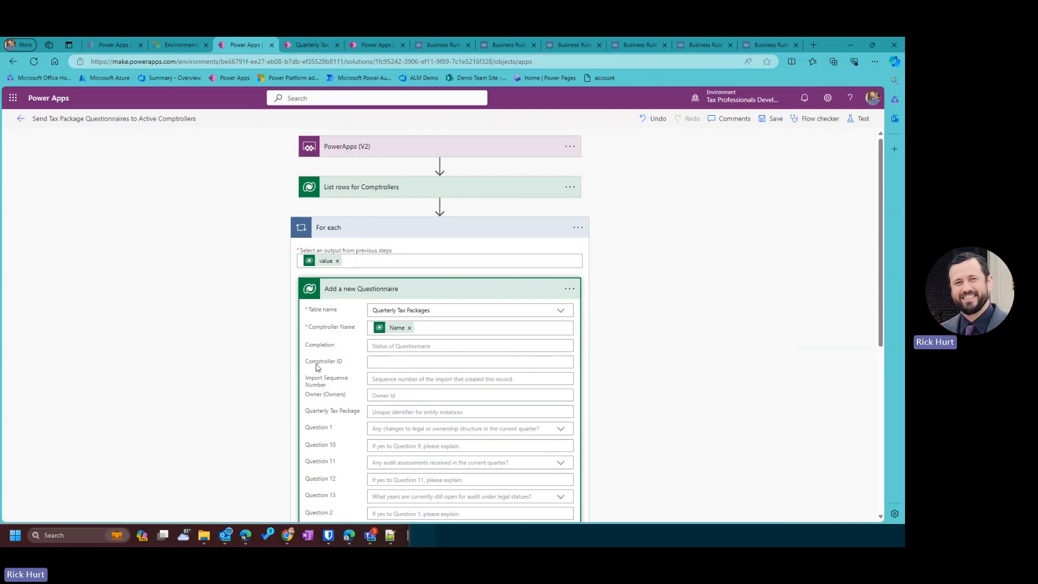
{"action": "scroll", "coordinate": [380, 346], "scroll_direction": "down", "scroll_amount": 1}
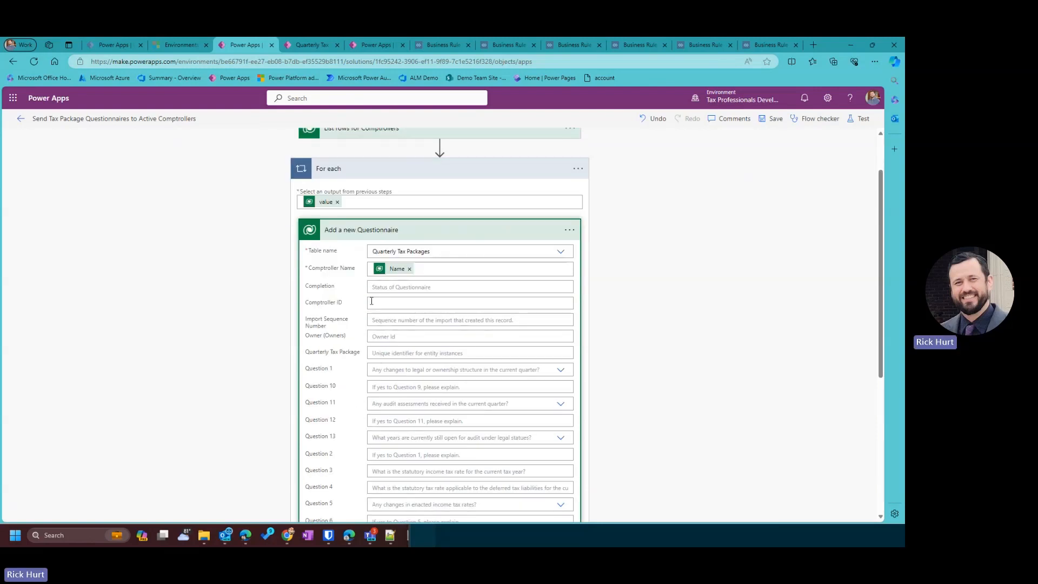
Set Comptroller ID to the pasted string(items('For_each')...) expression.
{"action": "left_click", "coordinate": [369, 302]}
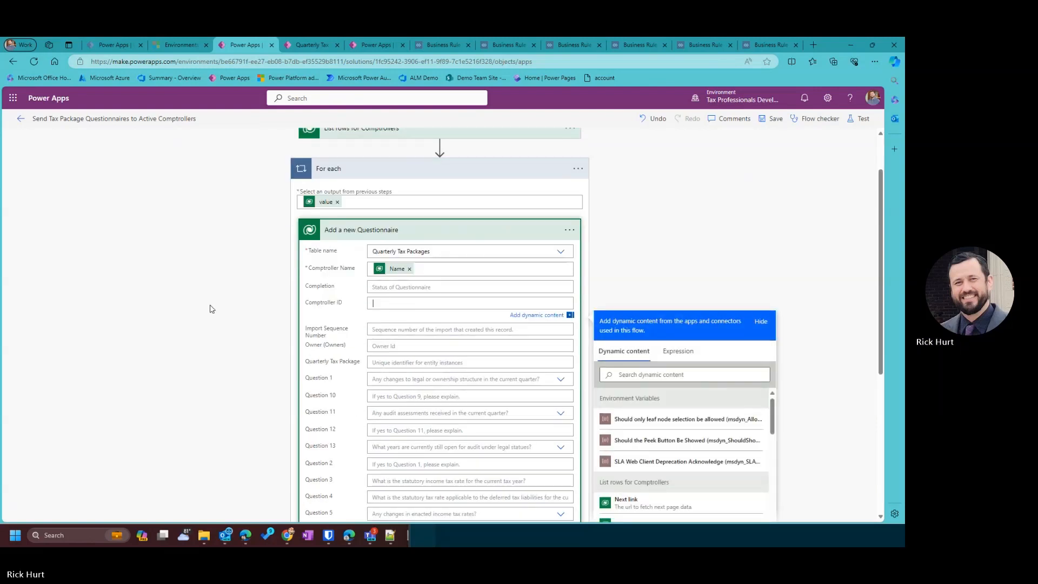
{"action": "left_click", "coordinate": [679, 353]}
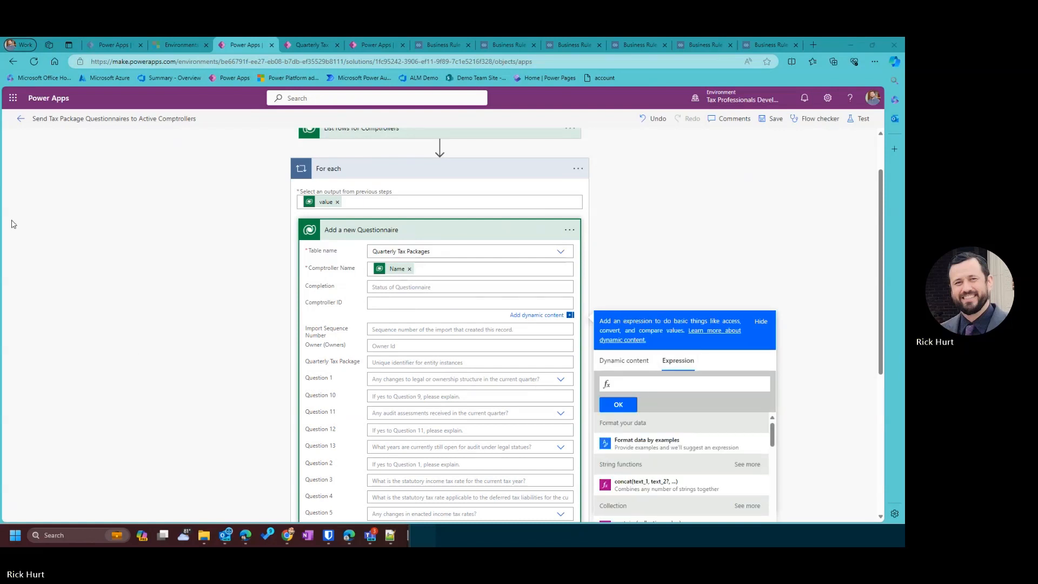
{"action": "key", "text": "ctrl+v"}
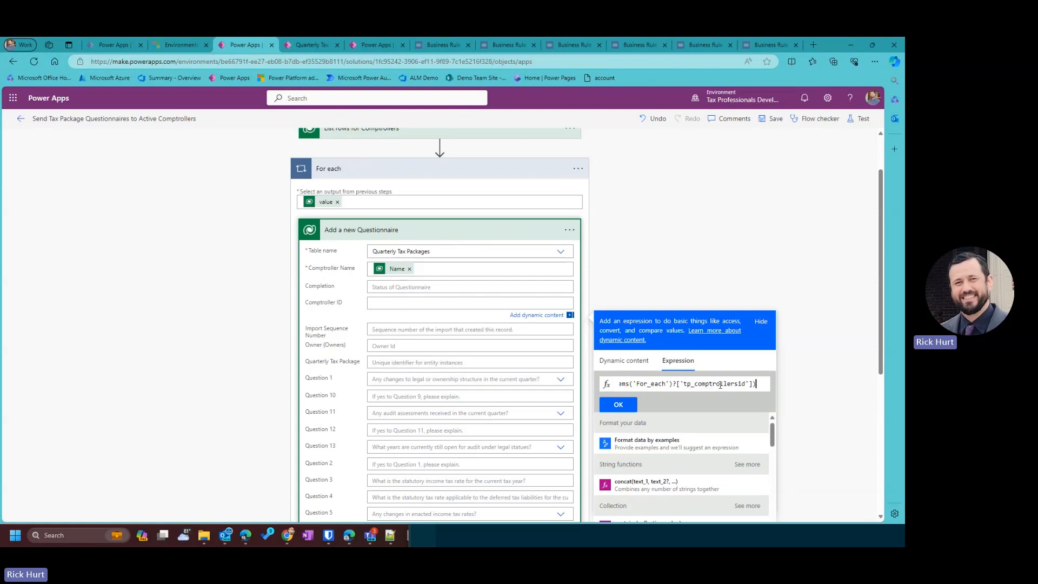
{"action": "left_click", "coordinate": [618, 404]}
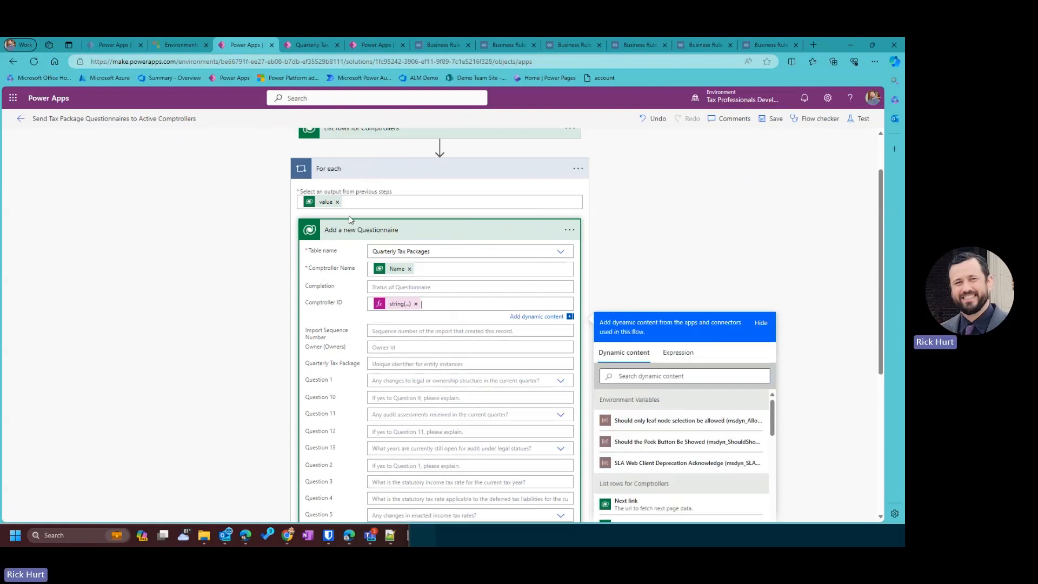
Save the flow and collapse the Add a new Questionnaire step.
{"action": "scroll", "coordinate": [380, 186], "scroll_direction": "up", "scroll_amount": 1}
{"action": "scroll", "coordinate": [415, 374], "scroll_direction": "down", "scroll_amount": 1}
{"action": "scroll", "coordinate": [390, 308], "scroll_direction": "up", "scroll_amount": 2}
{"action": "scroll", "coordinate": [420, 347], "scroll_direction": "down", "scroll_amount": 1}
{"action": "scroll", "coordinate": [420, 348], "scroll_direction": "down", "scroll_amount": 1}
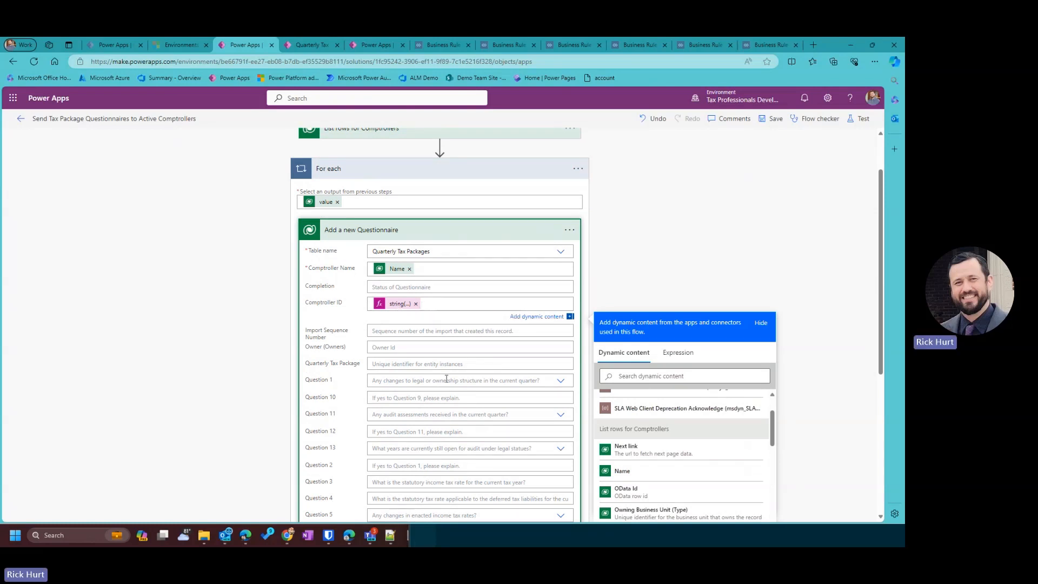
{"action": "scroll", "coordinate": [446, 373], "scroll_direction": "down", "scroll_amount": 1}
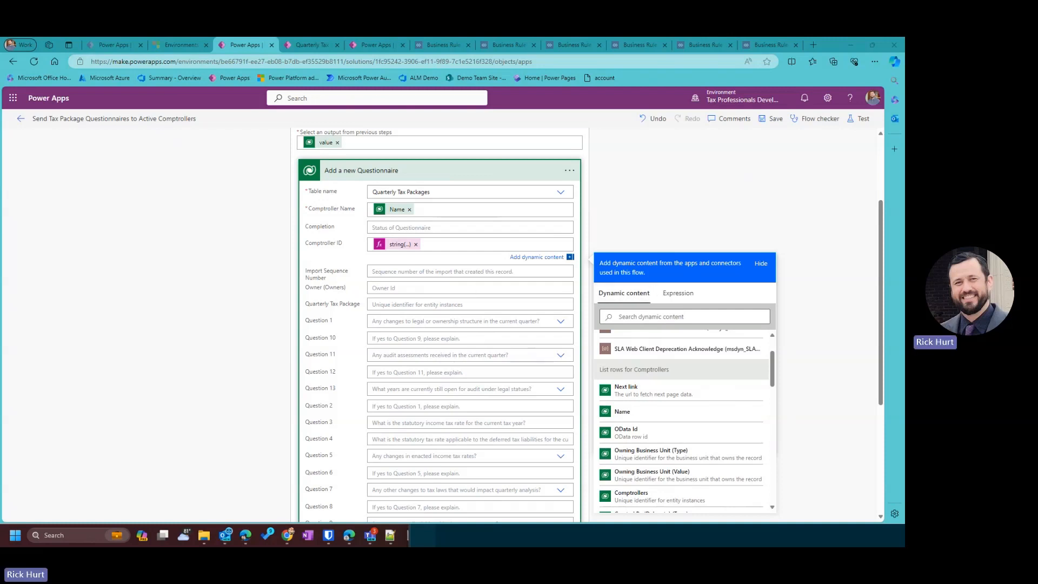
{"action": "scroll", "coordinate": [401, 368], "scroll_direction": "down", "scroll_amount": 3}
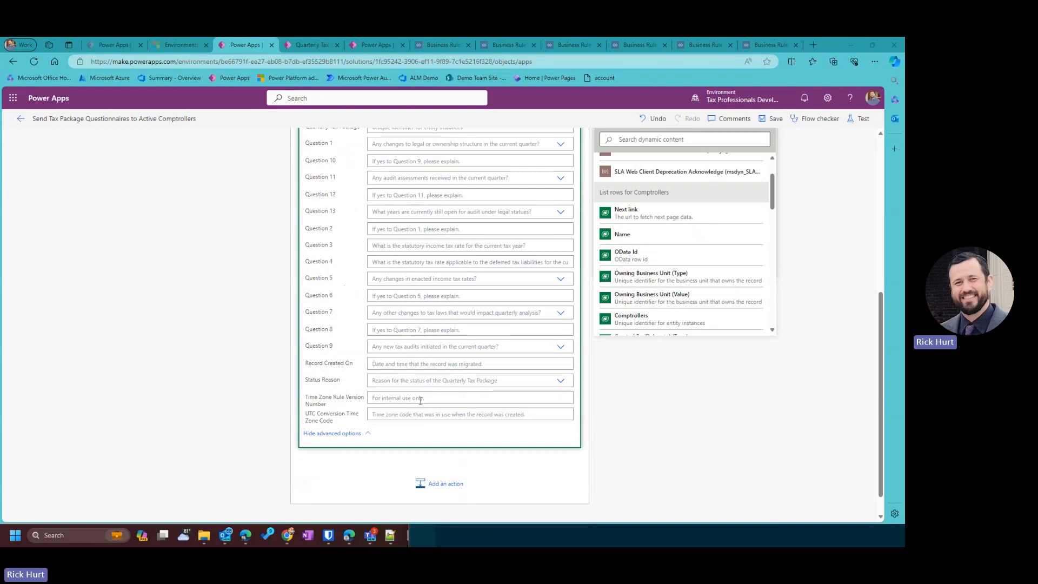
{"action": "scroll", "coordinate": [420, 400], "scroll_direction": "up", "scroll_amount": 3}
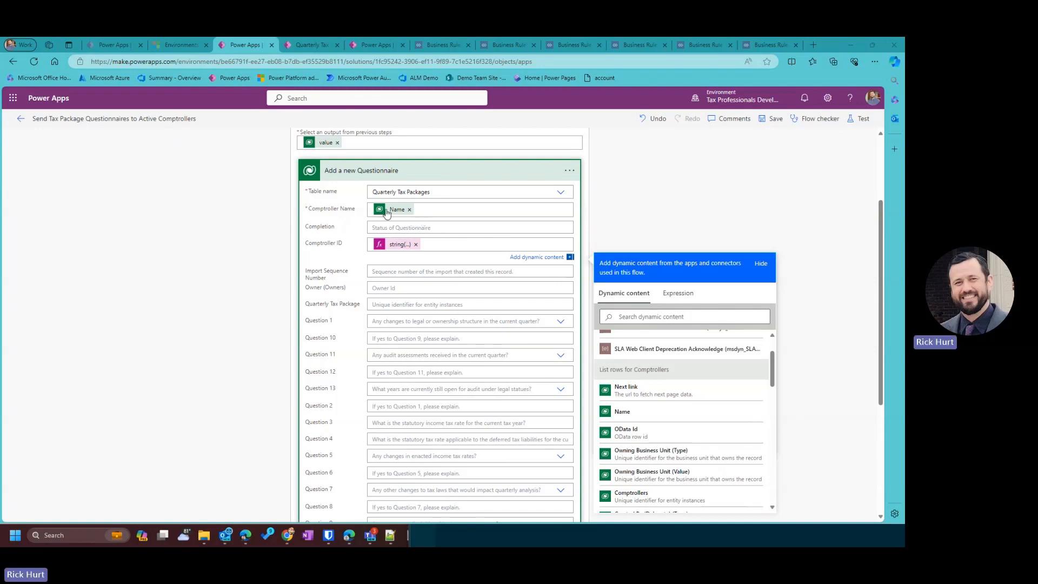
{"action": "scroll", "coordinate": [666, 348], "scroll_direction": "down", "scroll_amount": 3}
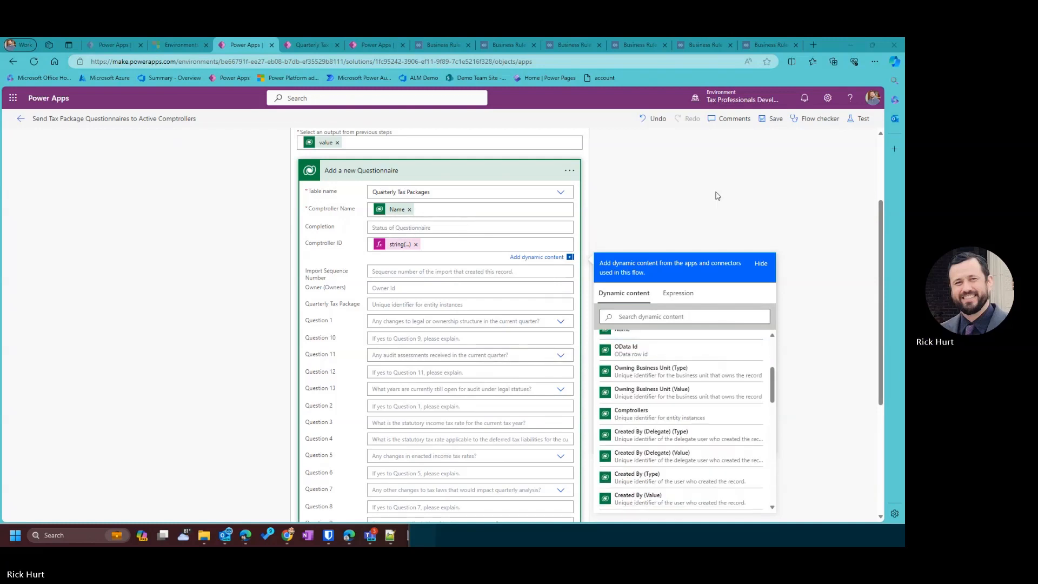
{"action": "left_click", "coordinate": [771, 118]}
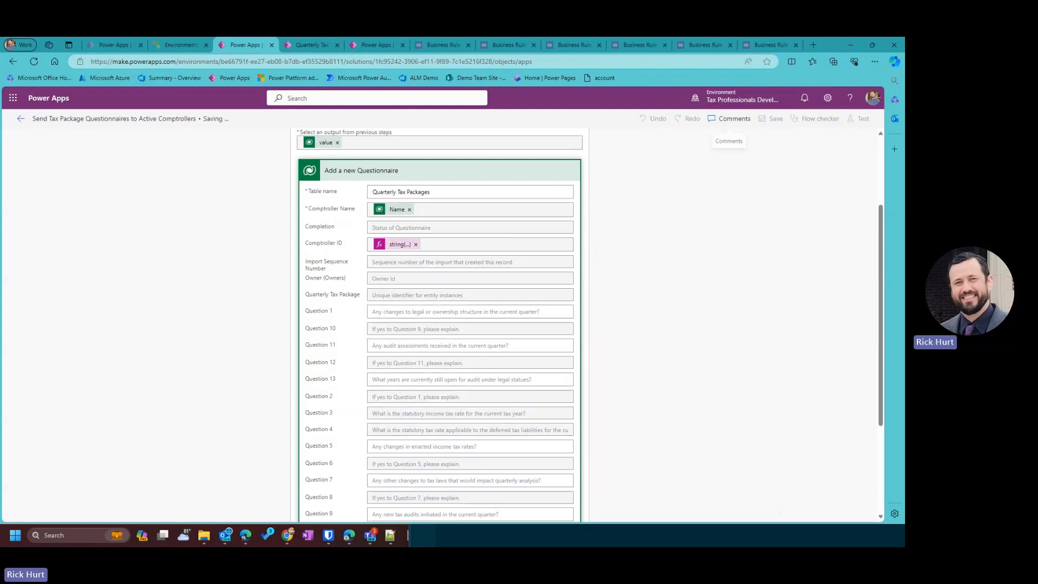
{"action": "scroll", "coordinate": [581, 359], "scroll_direction": "down", "scroll_amount": 5}
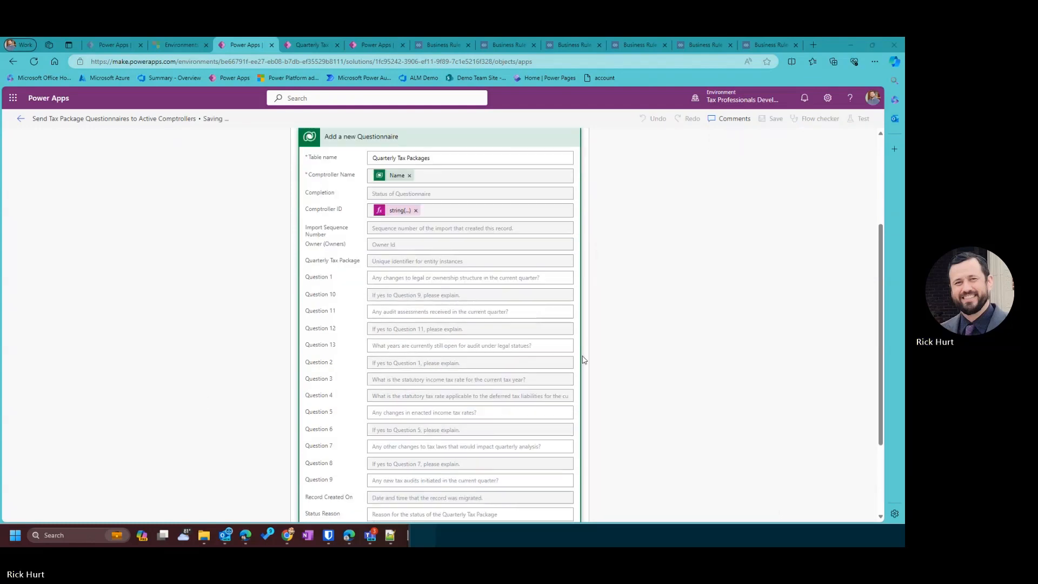
{"action": "scroll", "coordinate": [481, 420], "scroll_direction": "up", "scroll_amount": 7}
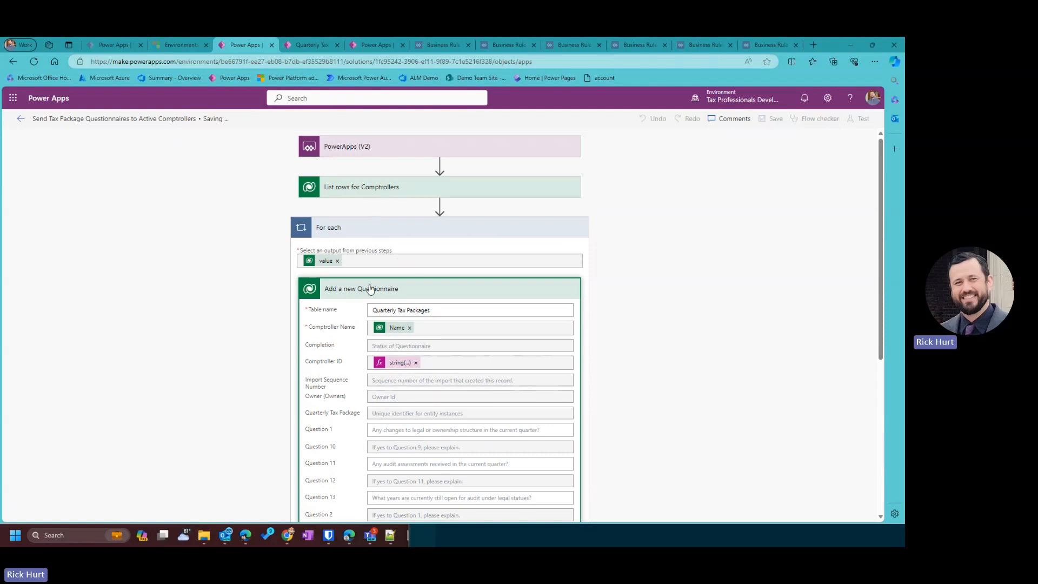
{"action": "left_click", "coordinate": [371, 290]}
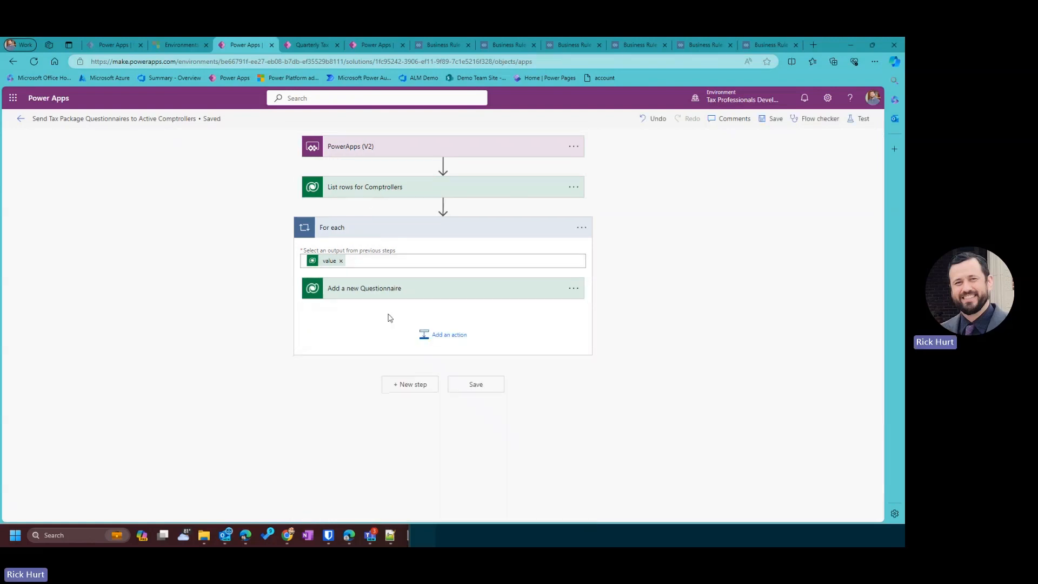
Add a Microsoft Dataverse Update a row step after Add a new Questionnaire inside the loop.
{"action": "left_click", "coordinate": [456, 334]}
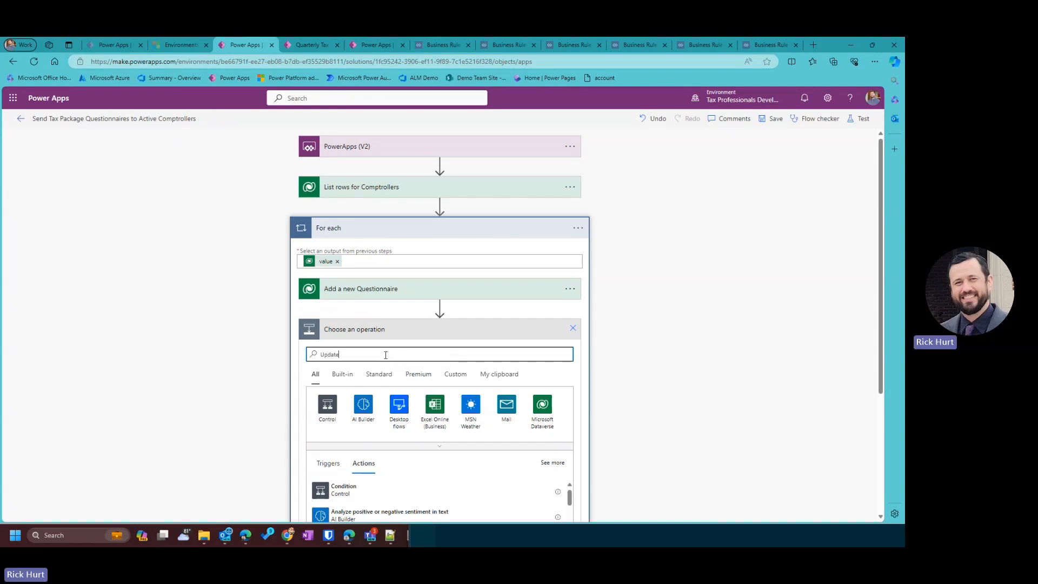
{"action": "scroll", "coordinate": [402, 474], "scroll_direction": "down", "scroll_amount": 2}
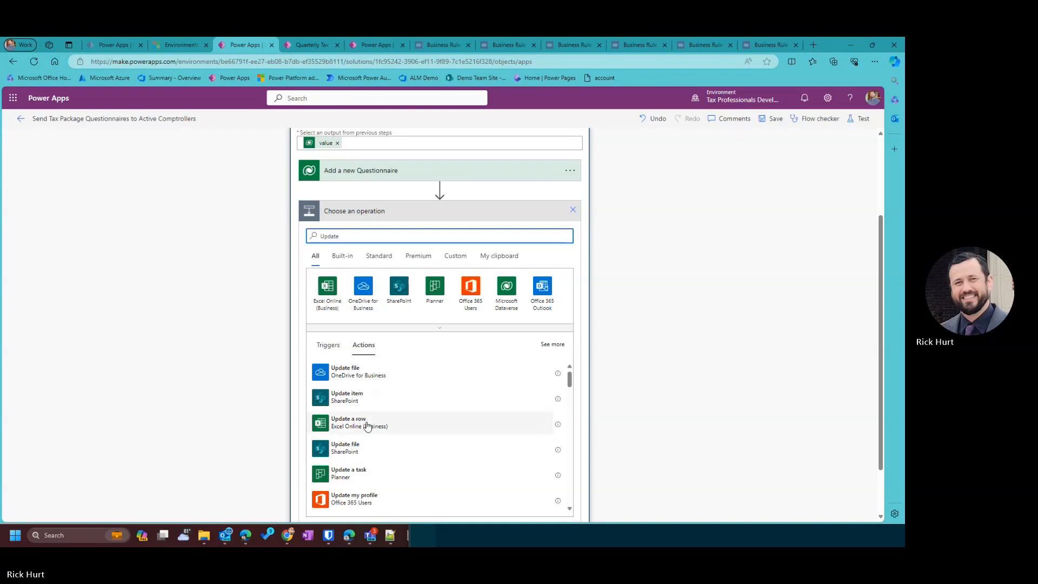
{"action": "left_click", "coordinate": [507, 291]}
{"action": "scroll", "coordinate": [353, 467], "scroll_direction": "down", "scroll_amount": 2}
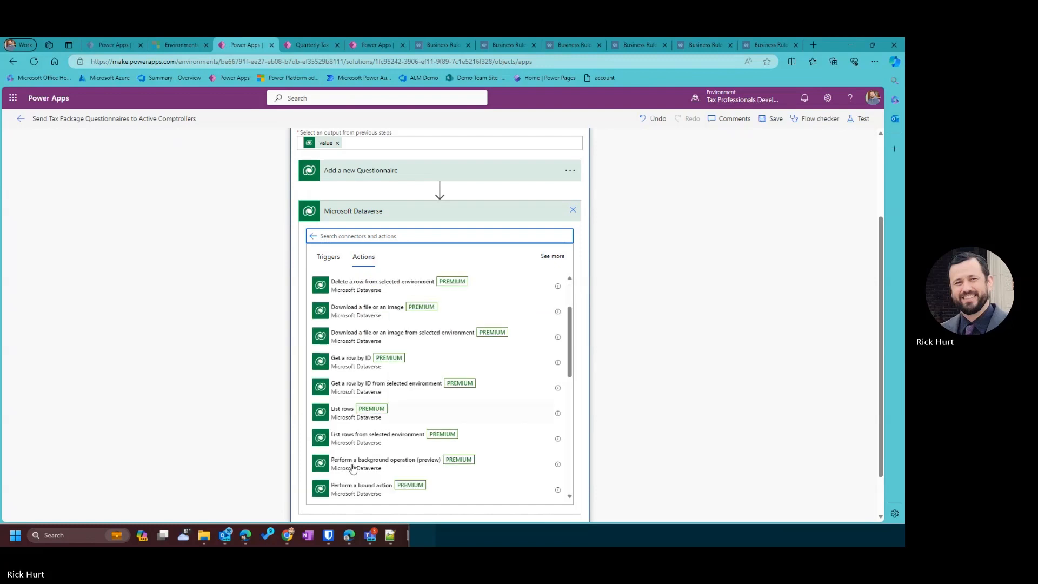
{"action": "scroll", "coordinate": [353, 467], "scroll_direction": "down", "scroll_amount": 8}
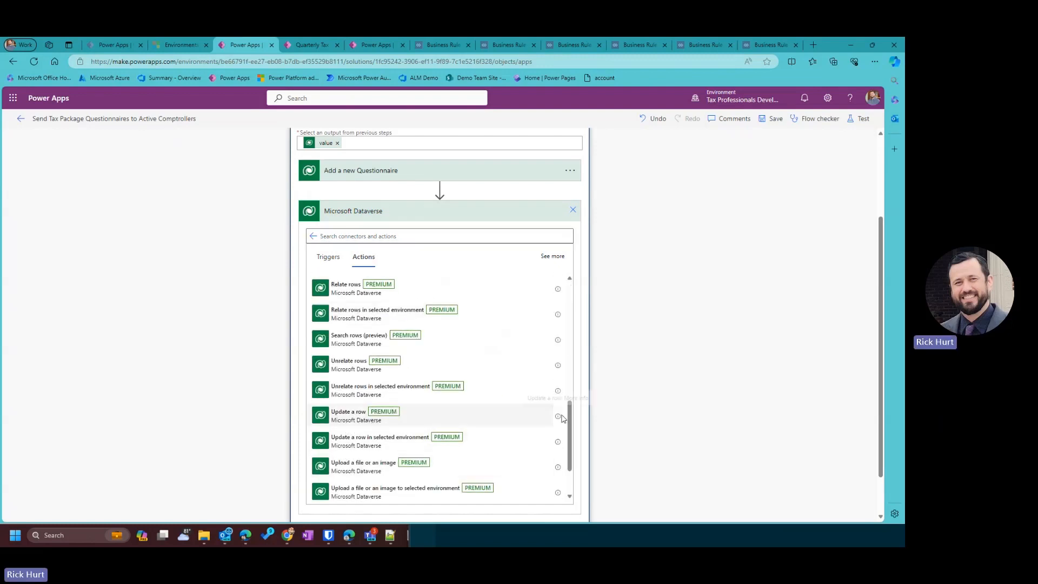
{"action": "left_click", "coordinate": [562, 419]}
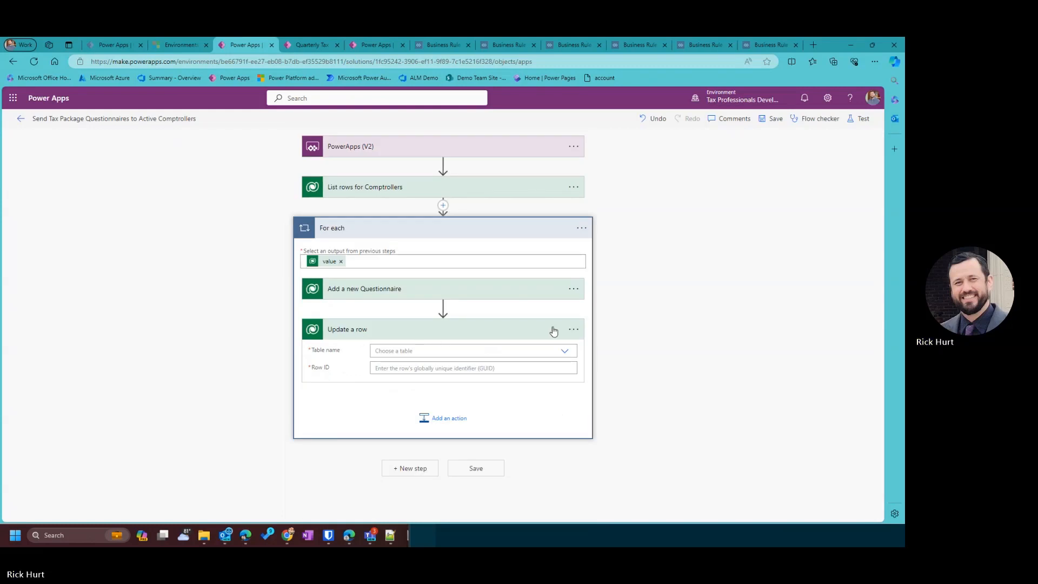
{"action": "left_click", "coordinate": [574, 330]}
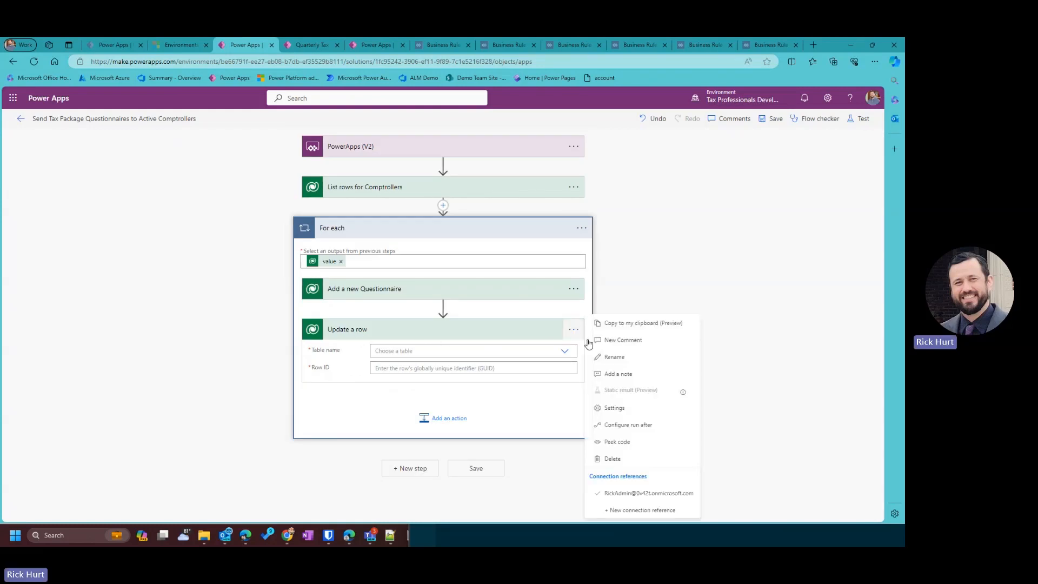
Rename the update step to Update a Comptrollers Status.
{"action": "left_click", "coordinate": [623, 356]}
{"action": "left_click", "coordinate": [376, 331]}
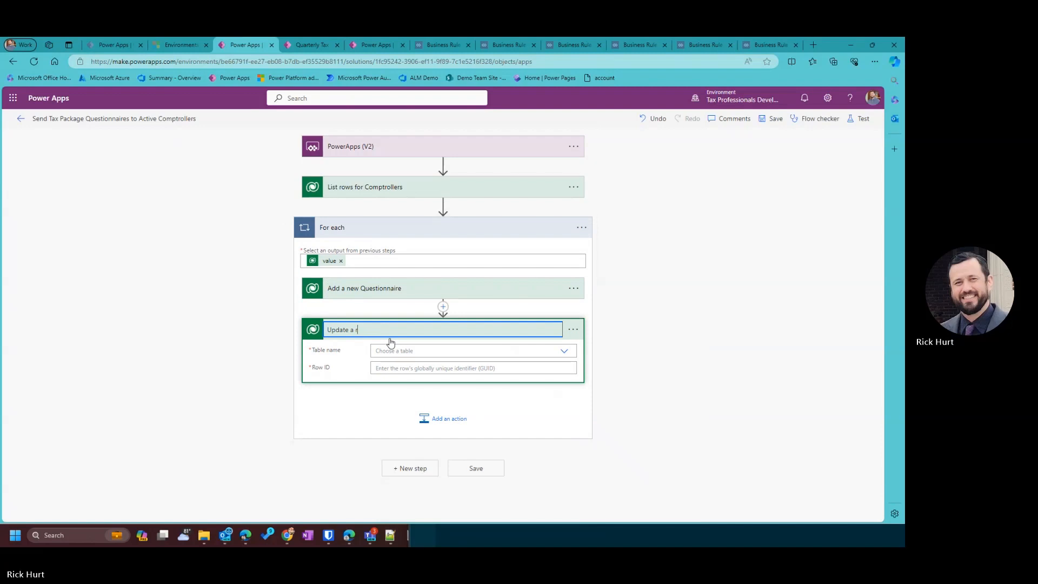
{"action": "key", "text": "BackSpace"}
{"action": "type", "text": "C"}
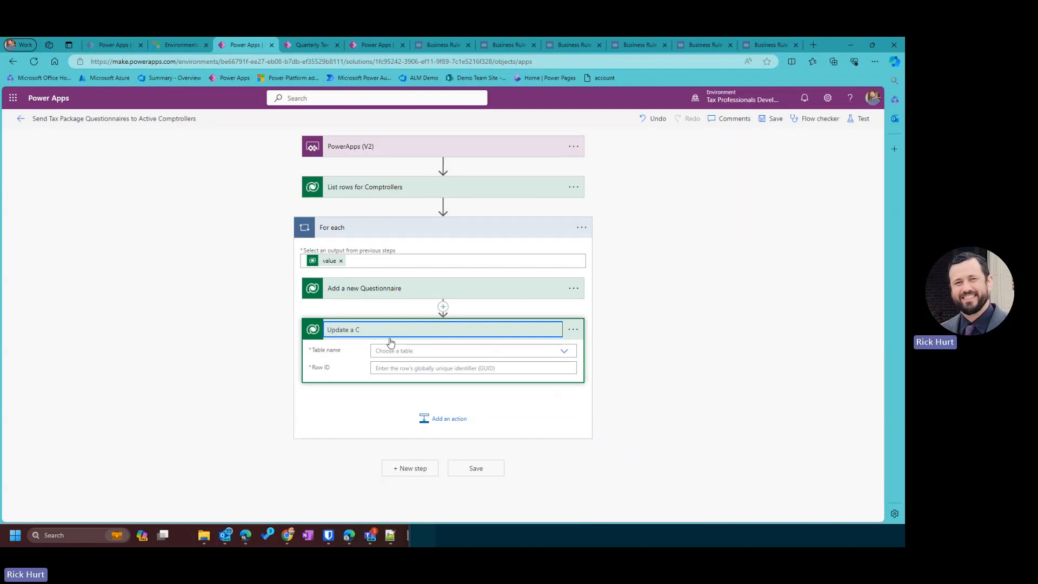
{"action": "type", "text": "omptrollers Status"}
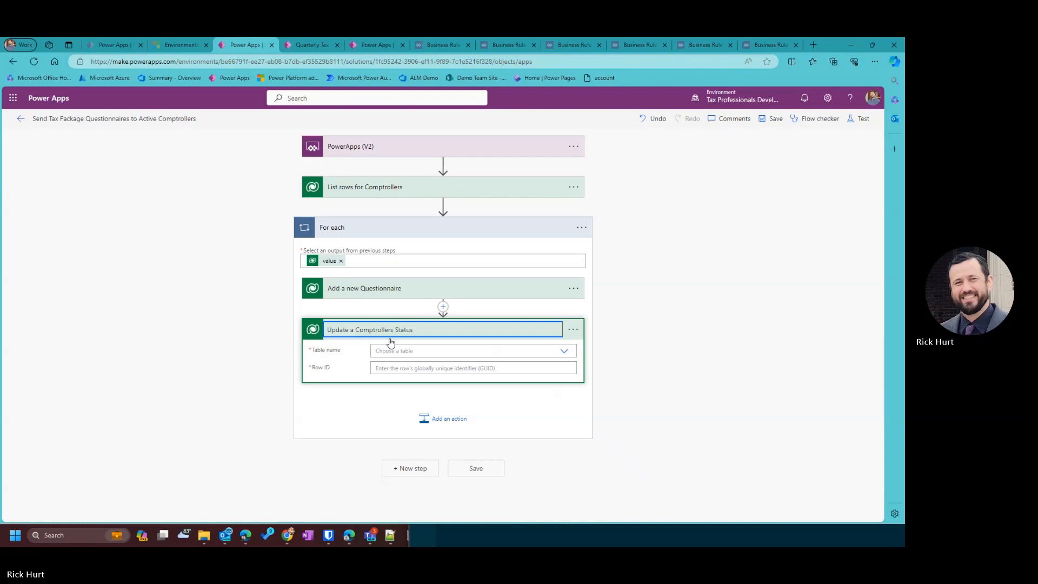
Target the Comptrollers table, using the Comptroller ID token as the Row ID.
{"action": "left_click", "coordinate": [386, 350]}
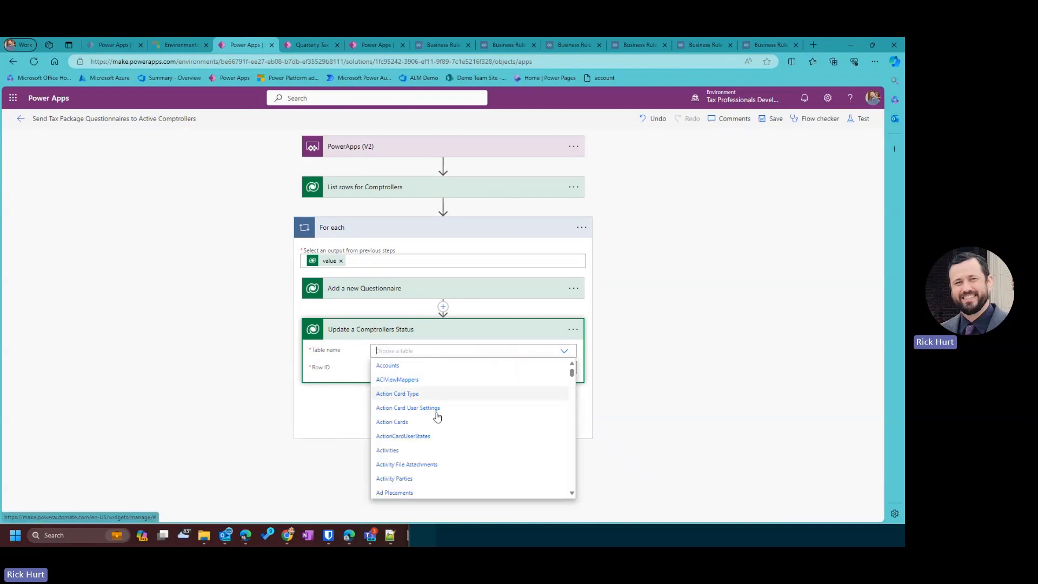
{"action": "scroll", "coordinate": [426, 432], "scroll_direction": "down", "scroll_amount": 10}
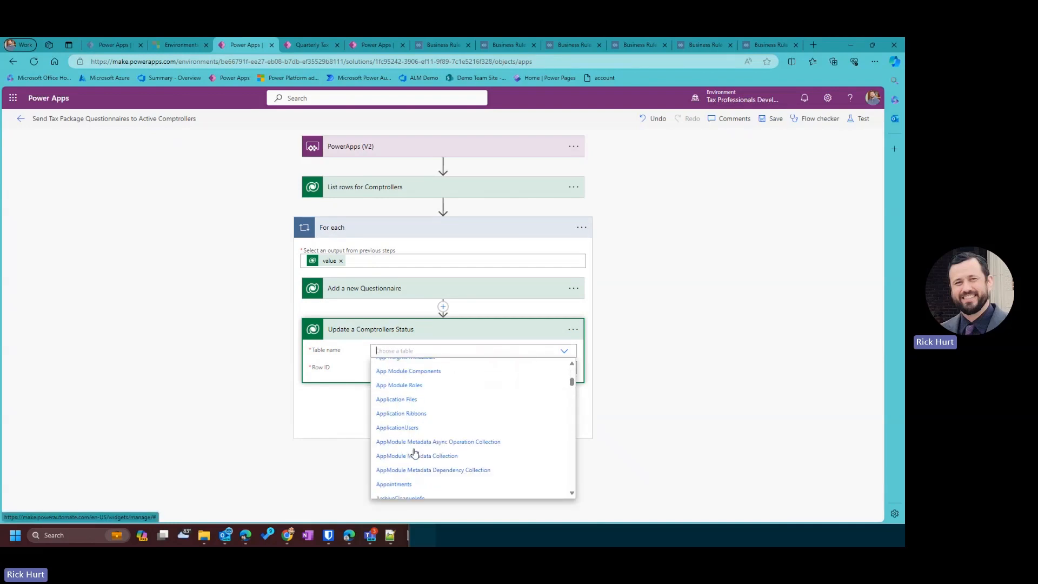
{"action": "scroll", "coordinate": [414, 454], "scroll_direction": "down", "scroll_amount": 10}
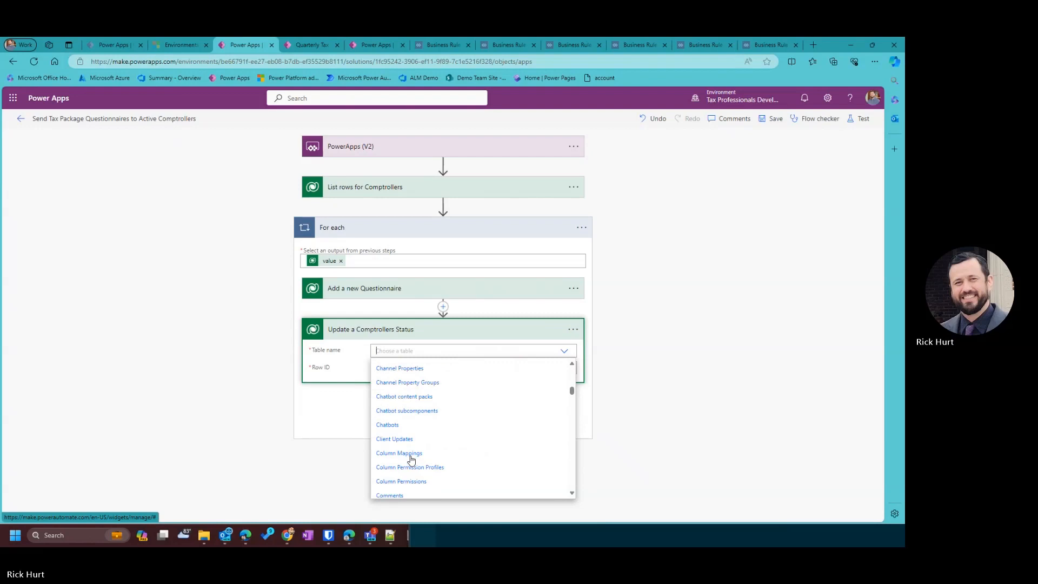
{"action": "scroll", "coordinate": [411, 460], "scroll_direction": "down", "scroll_amount": 5}
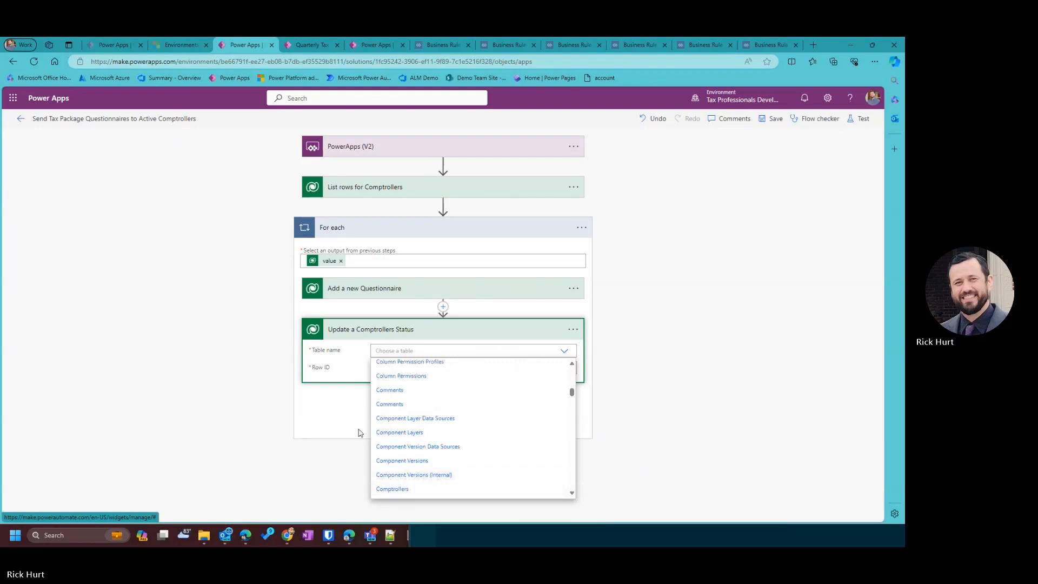
{"action": "left_click", "coordinate": [401, 491]}
{"action": "left_click", "coordinate": [408, 368]}
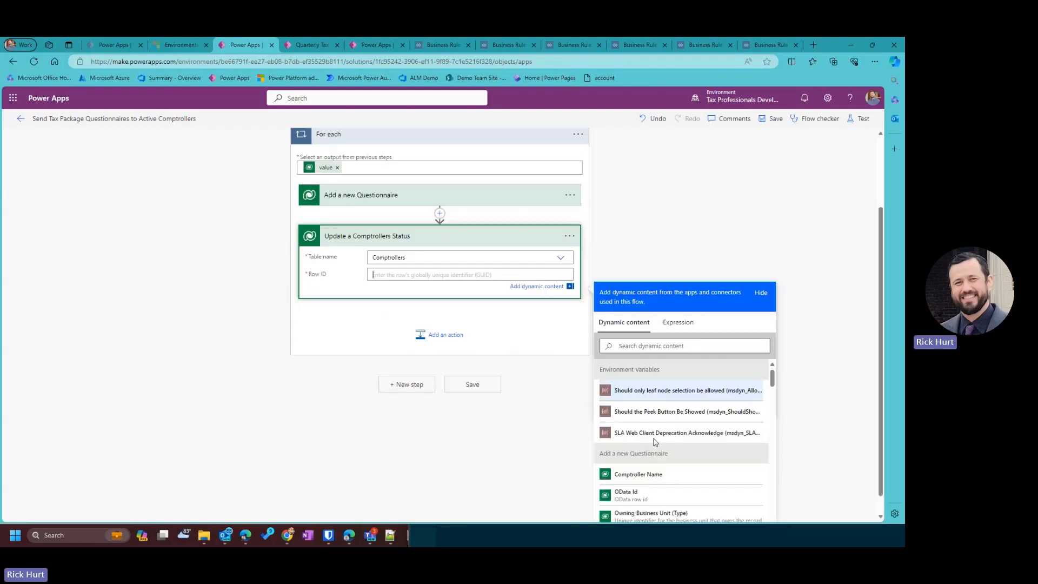
{"action": "left_click", "coordinate": [620, 325]}
{"action": "type", "text": "Comp"}
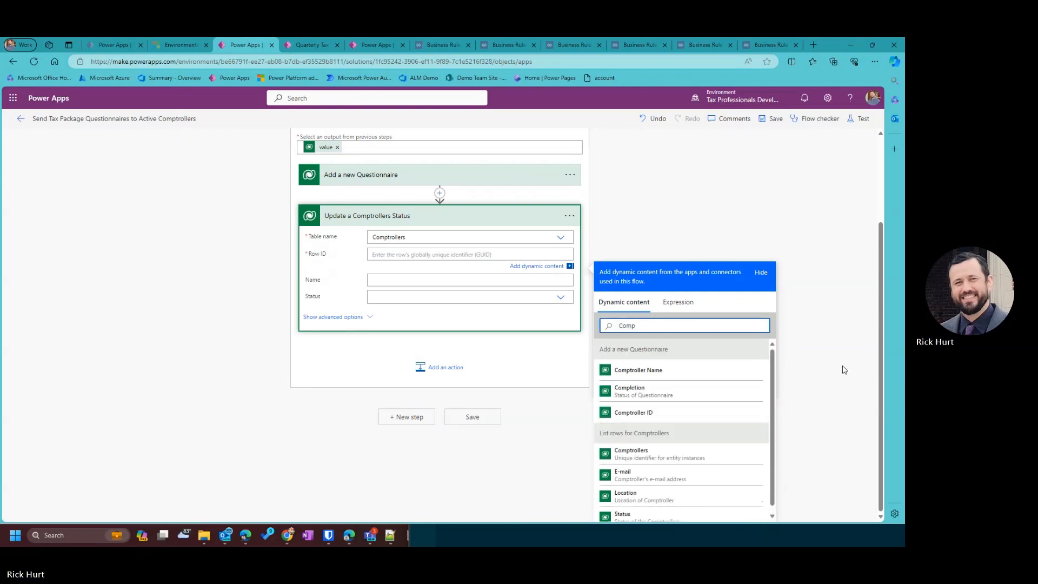
{"action": "left_click", "coordinate": [649, 414]}
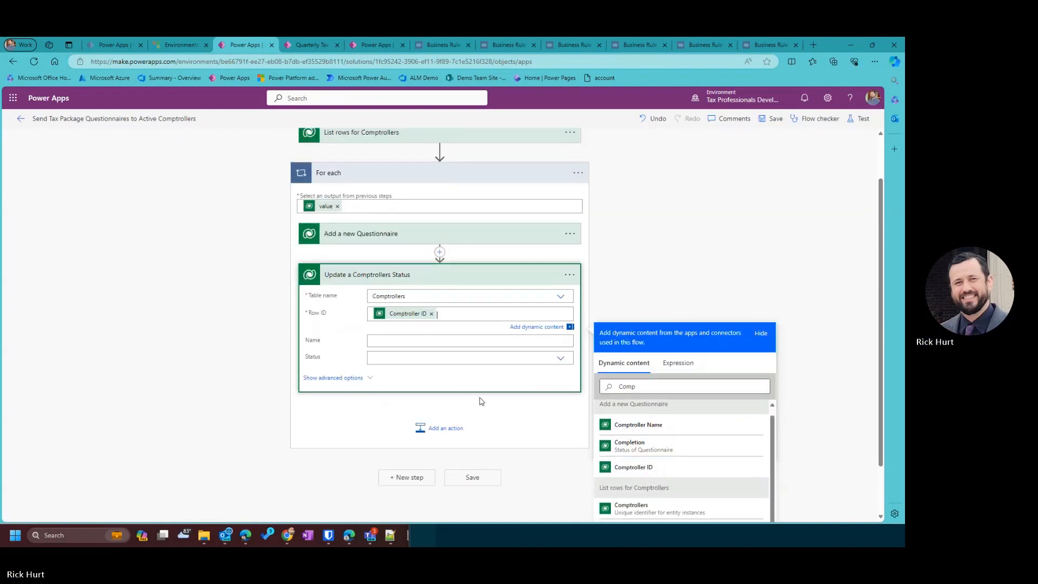
Set the step's Status field to Notified and collapse the step.
{"action": "left_click", "coordinate": [348, 377]}
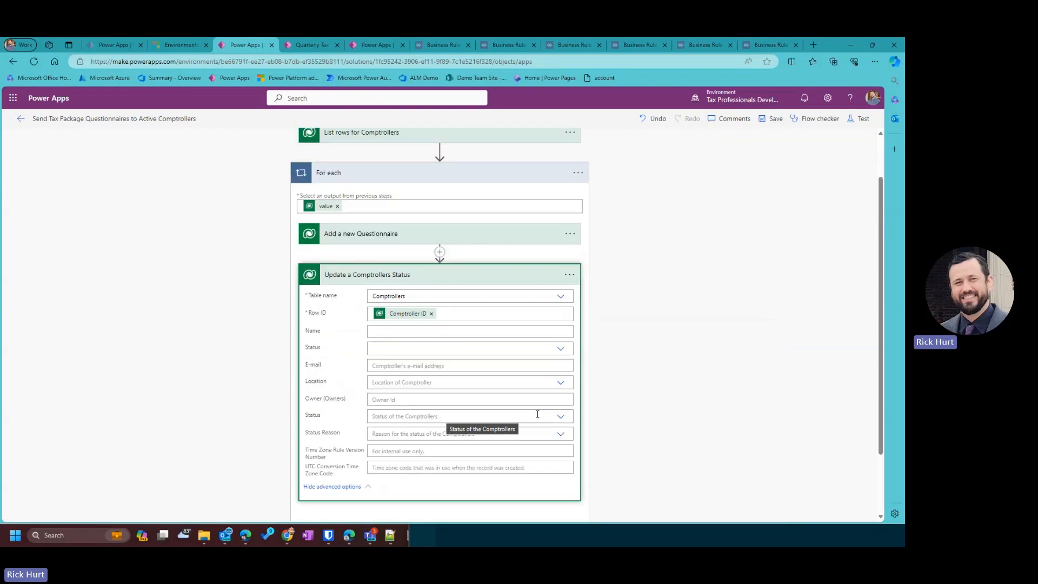
{"action": "left_click", "coordinate": [531, 430]}
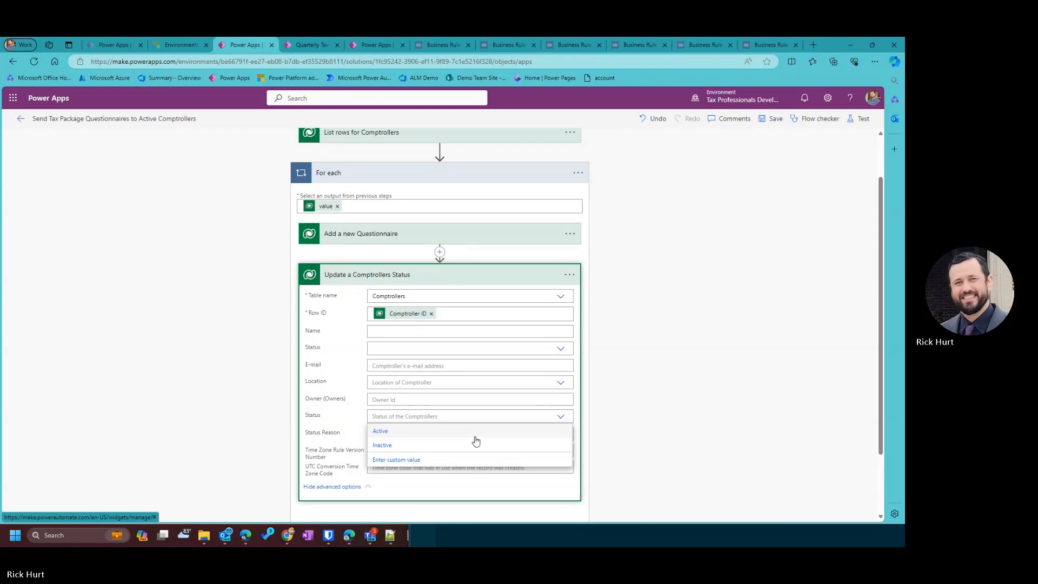
{"action": "left_click", "coordinate": [357, 435]}
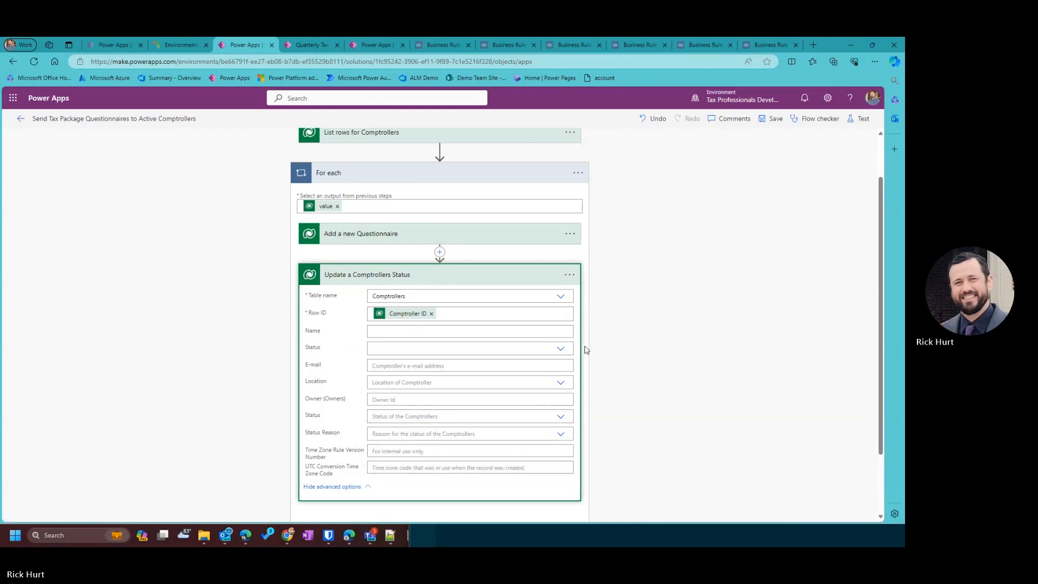
{"action": "left_click", "coordinate": [551, 347]}
{"action": "left_click", "coordinate": [560, 350]}
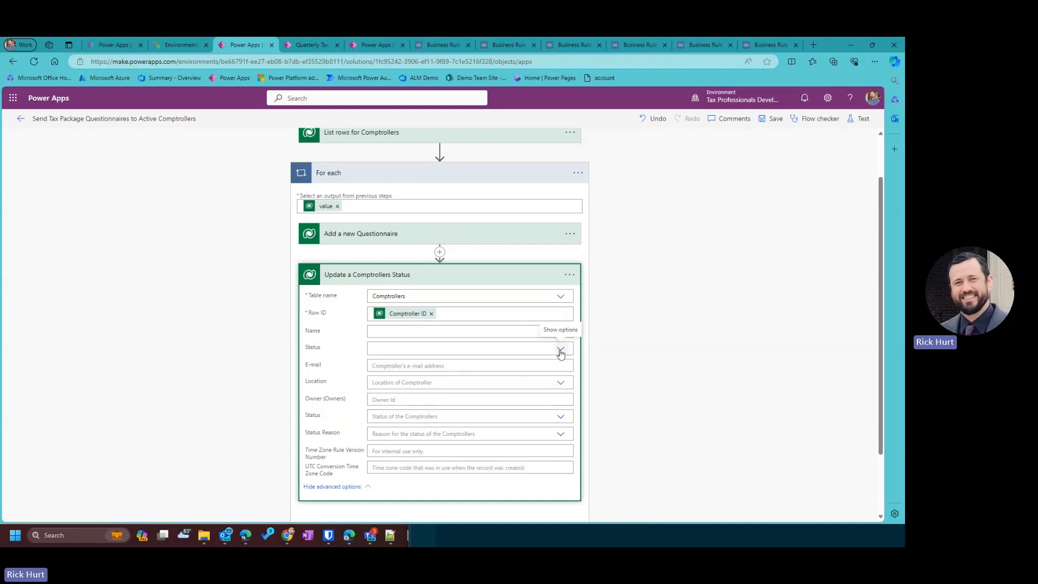
{"action": "left_click", "coordinate": [560, 353]}
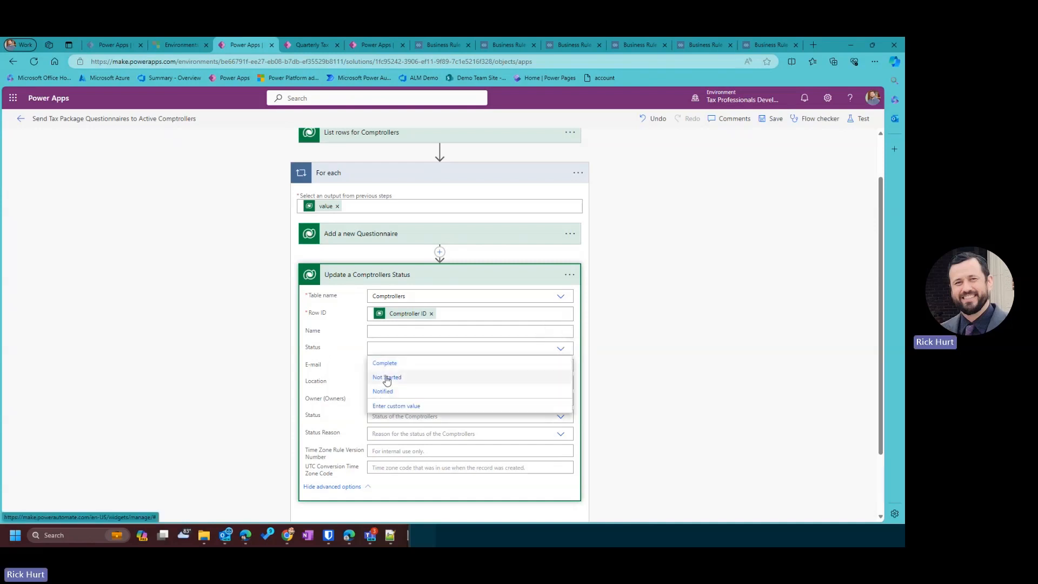
{"action": "left_click", "coordinate": [497, 392]}
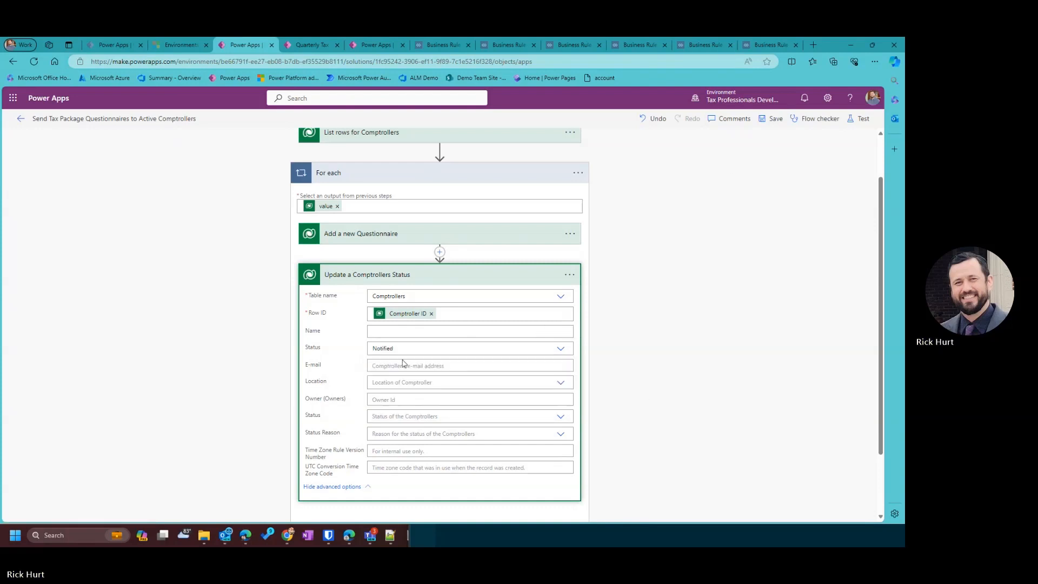
{"action": "left_click", "coordinate": [447, 278]}
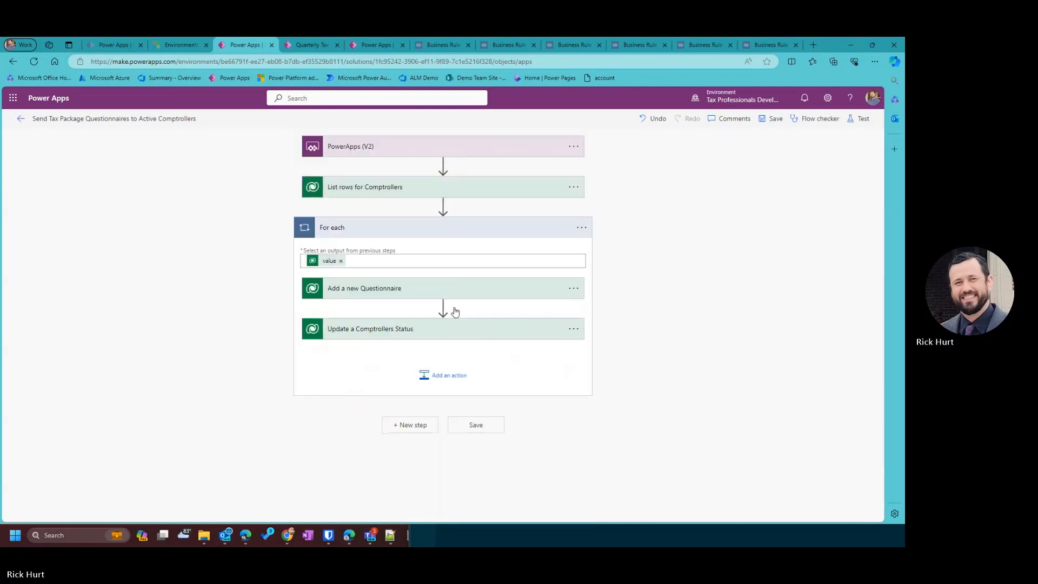
Add a Compose data operation step inside the loop after the status update.
{"action": "left_click", "coordinate": [450, 379]}
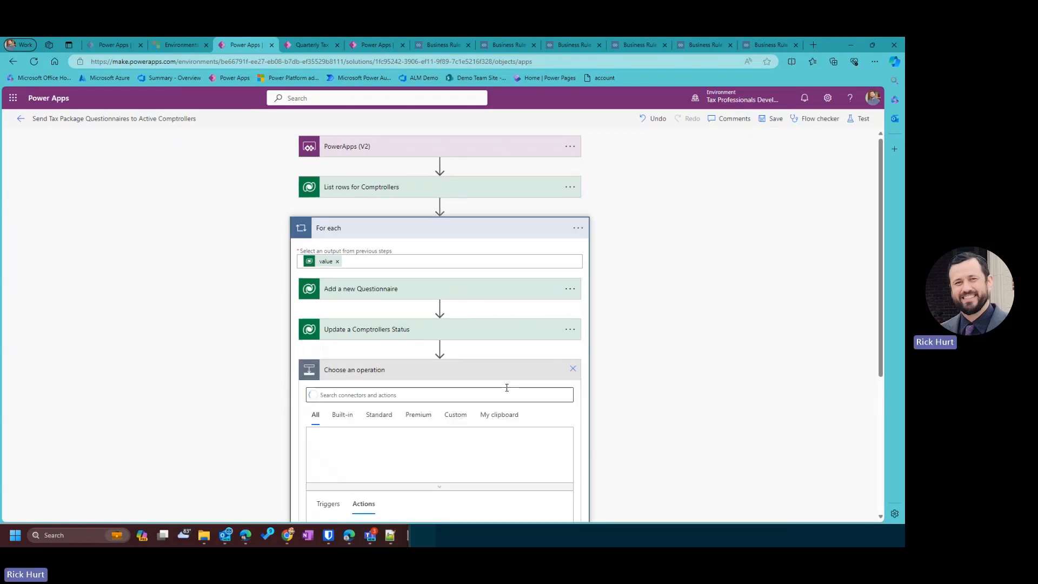
{"action": "type", "text": "c"}
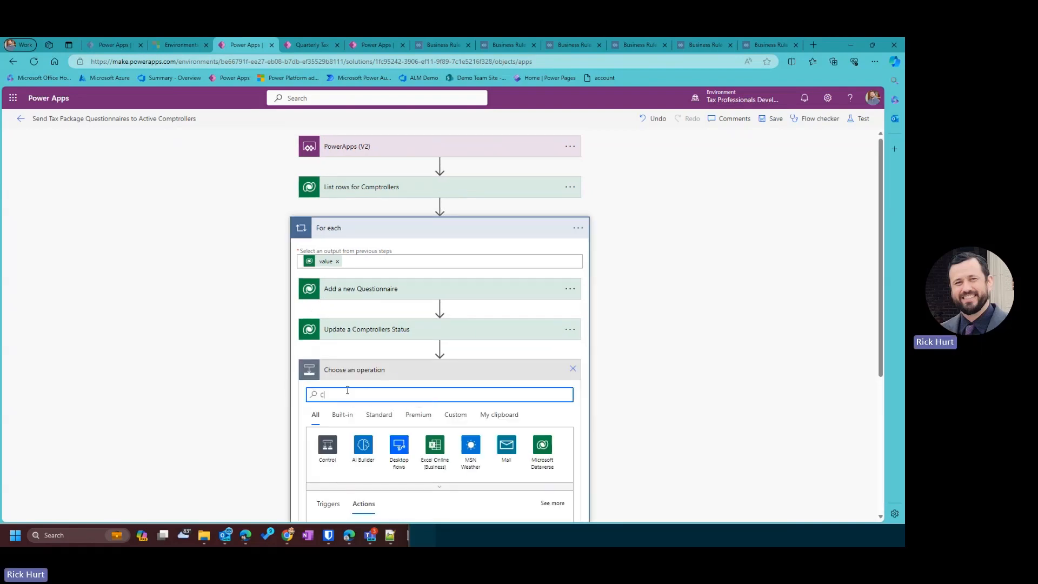
{"action": "type", "text": "ompose"}
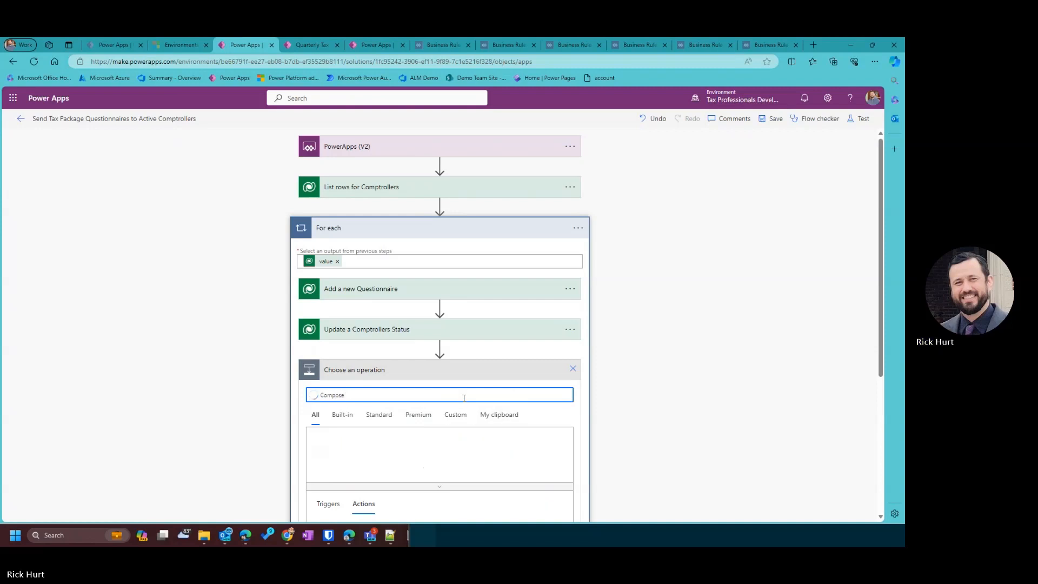
{"action": "scroll", "coordinate": [358, 433], "scroll_direction": "down", "scroll_amount": 2}
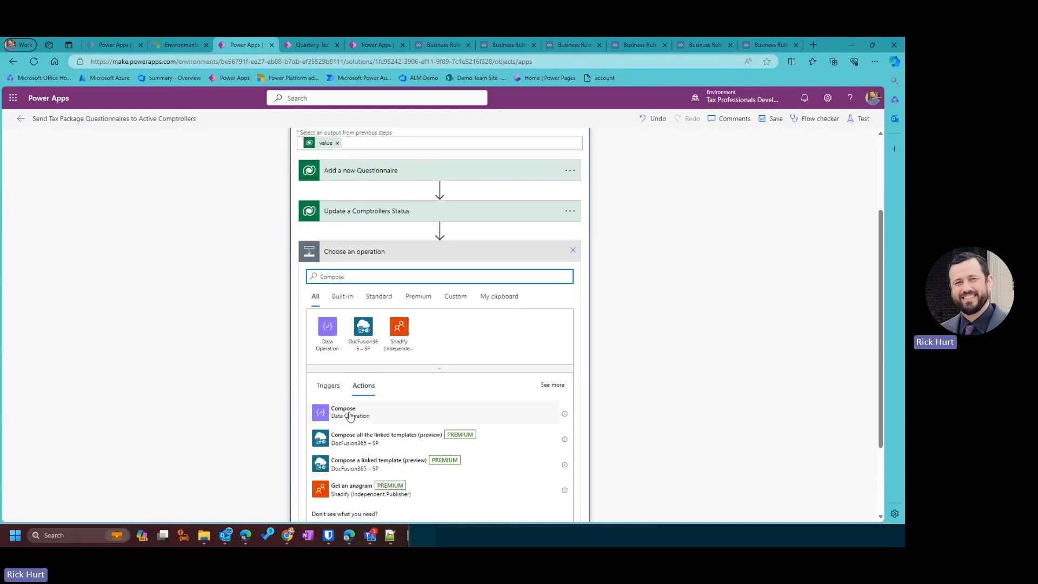
{"action": "left_click", "coordinate": [531, 402]}
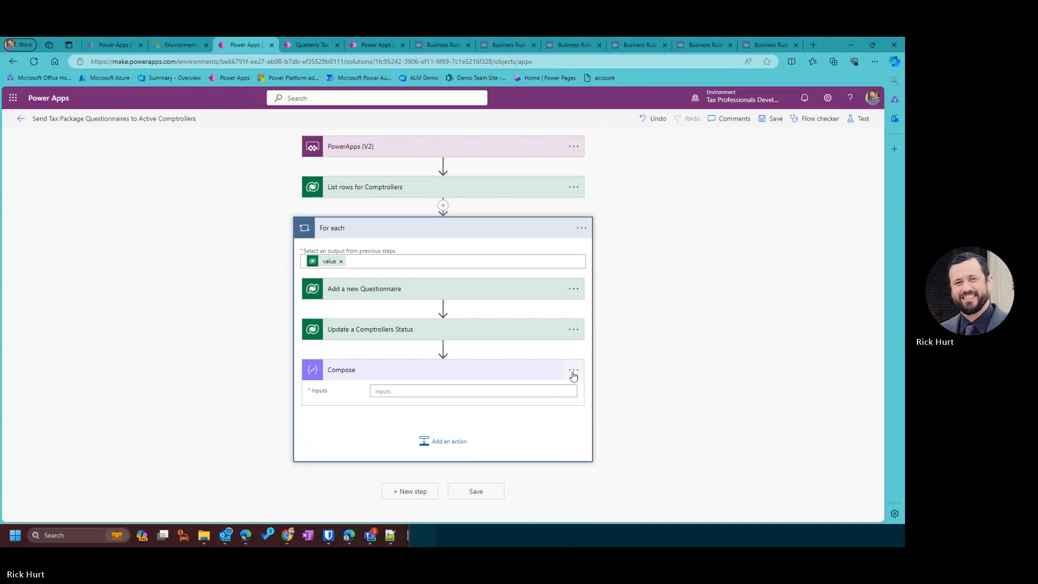
{"action": "left_click", "coordinate": [464, 390]}
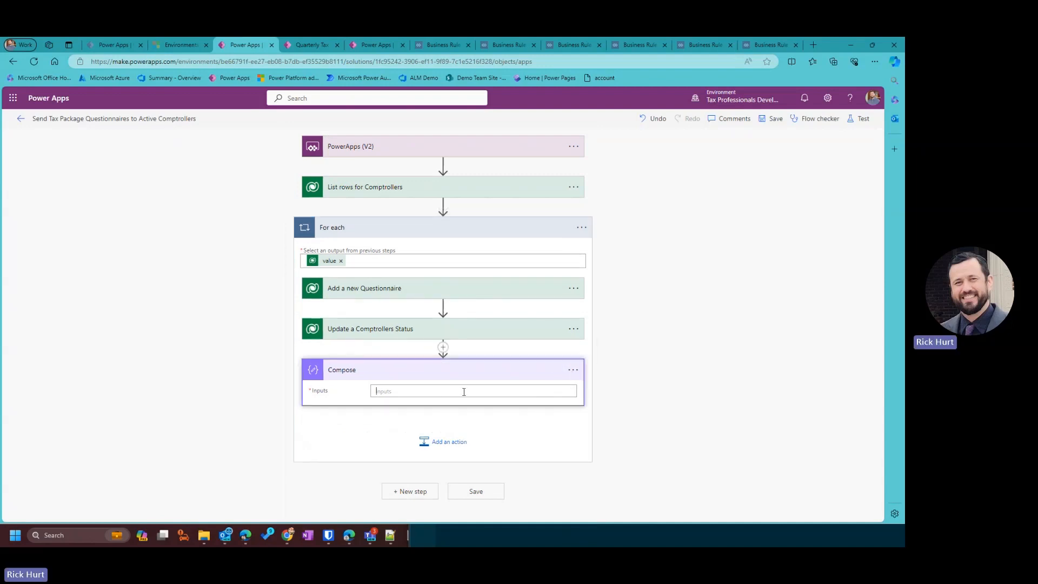
{"action": "scroll", "coordinate": [697, 423], "scroll_direction": "down", "scroll_amount": 2}
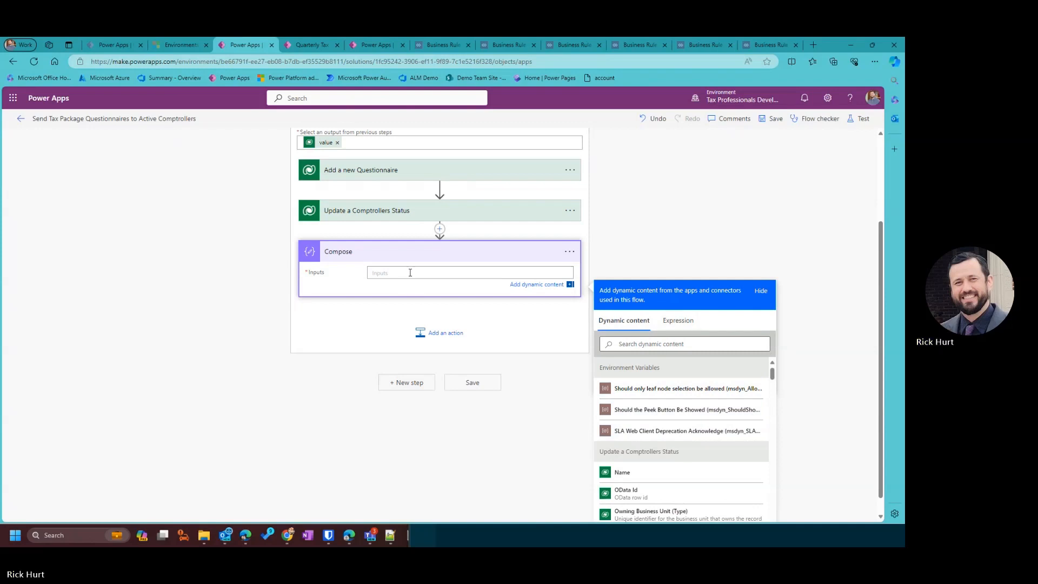
Rename the Compose step to Email Body and select its Inputs field.
{"action": "left_click", "coordinate": [570, 251]}
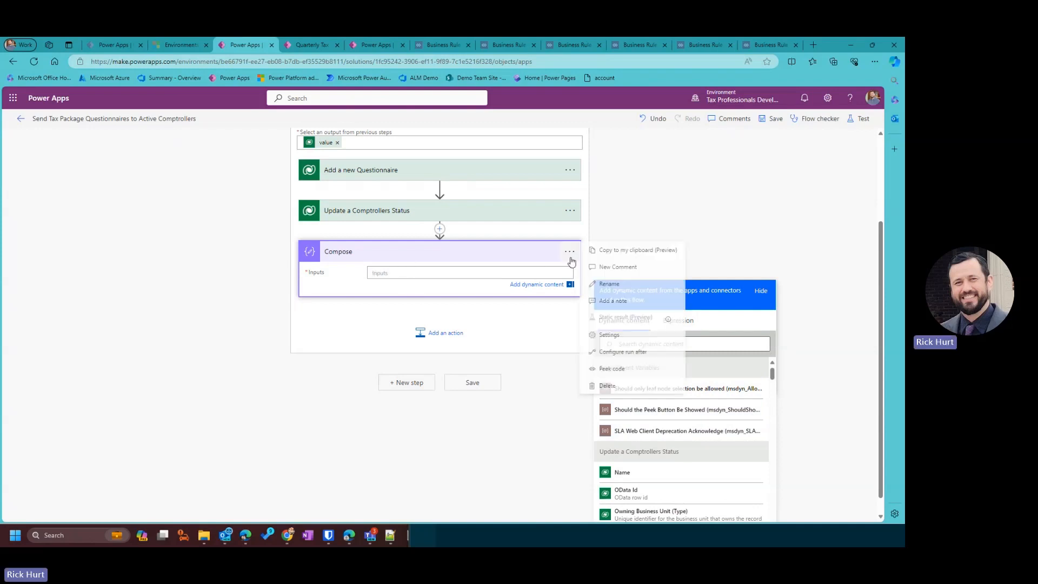
{"action": "left_click", "coordinate": [577, 372]}
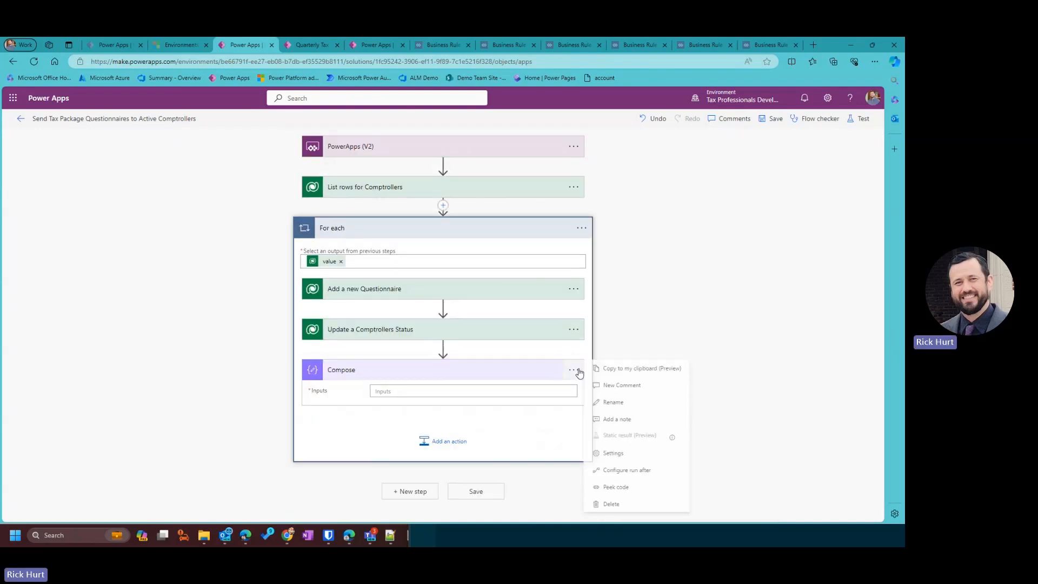
{"action": "left_click", "coordinate": [637, 403]}
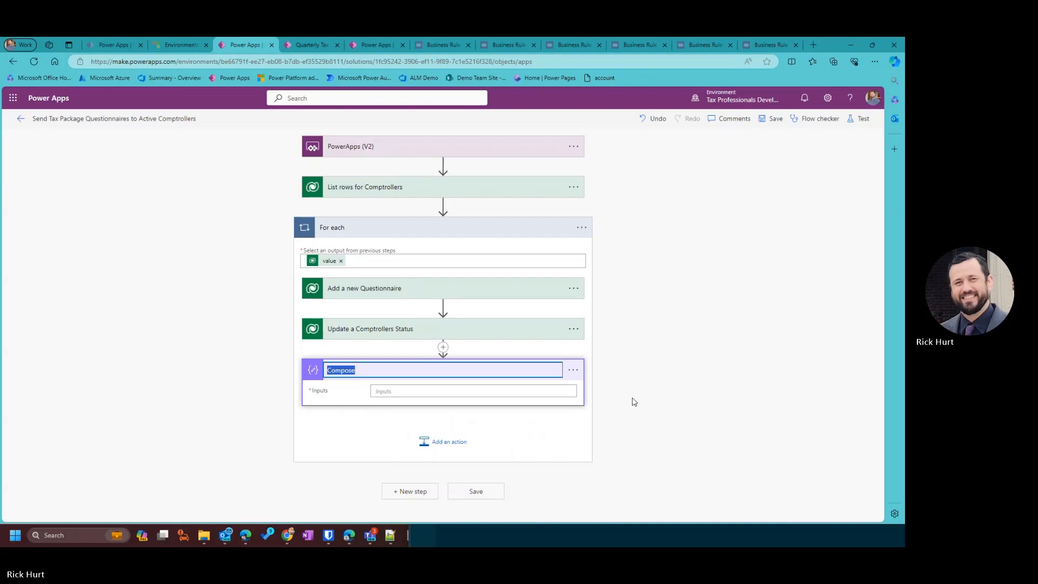
{"action": "type", "text": "Email Body"}
{"action": "key", "text": "Return"}
{"action": "left_click", "coordinate": [428, 391]}
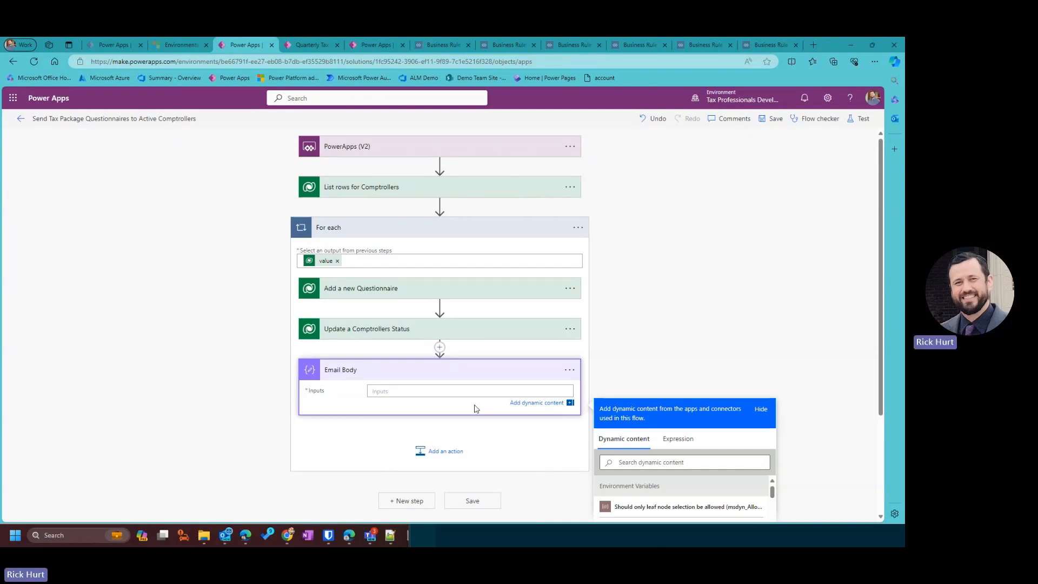
Paste the HTML email body, replacing the body/tp_name token with the Name value and a comma.
{"action": "type", "text": "<p>body/tp_name,<br> <br> Please fill out your Quarterly Tax Package by selecting the following link:<br> <a href=\"concat(...)\">Tax Package Questionnaire</a><br> <br> Thanks for your help,<br> Tax Team</p>"}
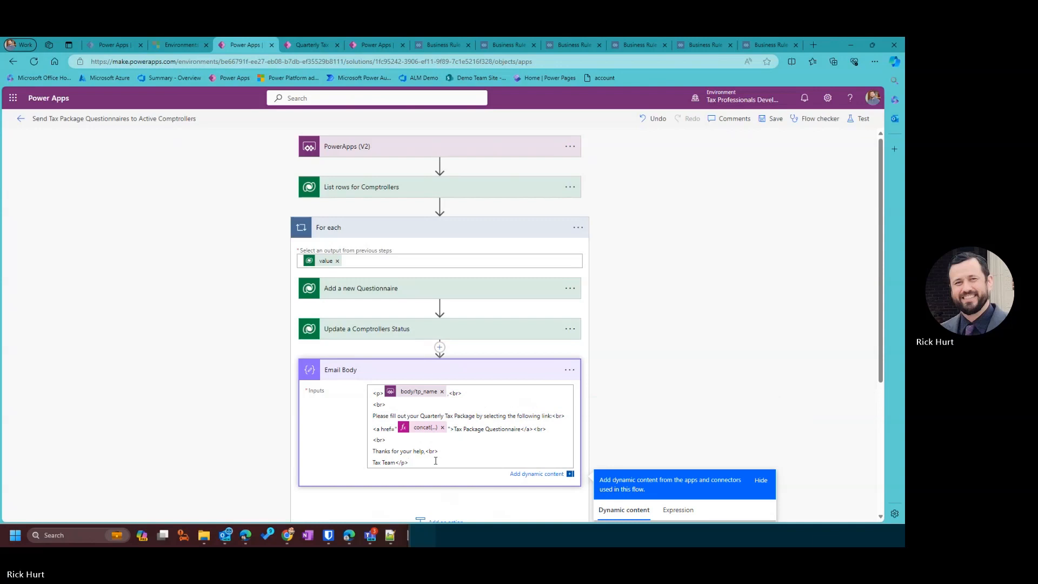
{"action": "scroll", "coordinate": [445, 462], "scroll_direction": "down", "scroll_amount": 1}
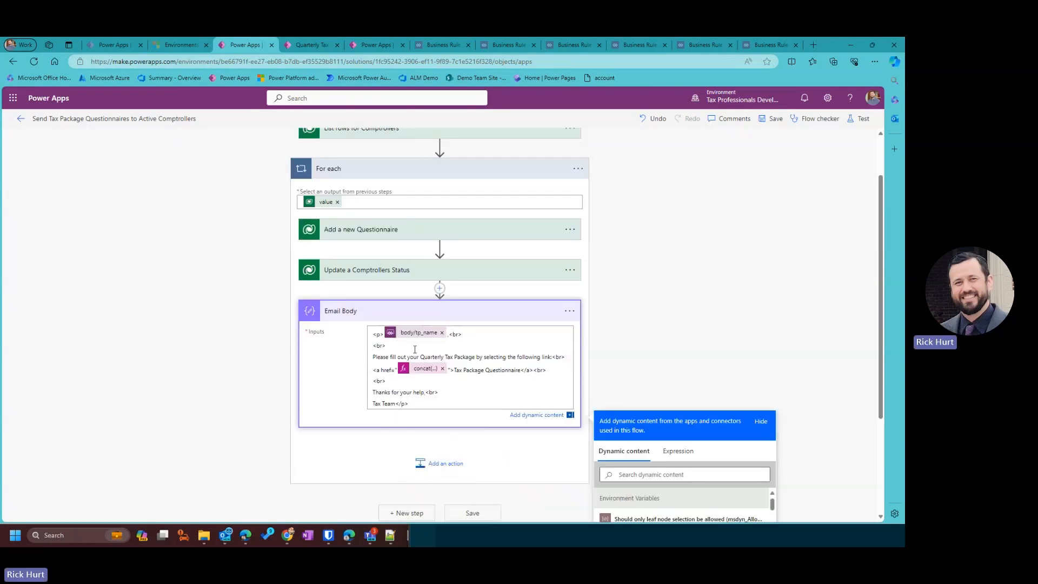
{"action": "left_click", "coordinate": [442, 333]}
{"action": "scroll", "coordinate": [659, 408], "scroll_direction": "down", "scroll_amount": 2}
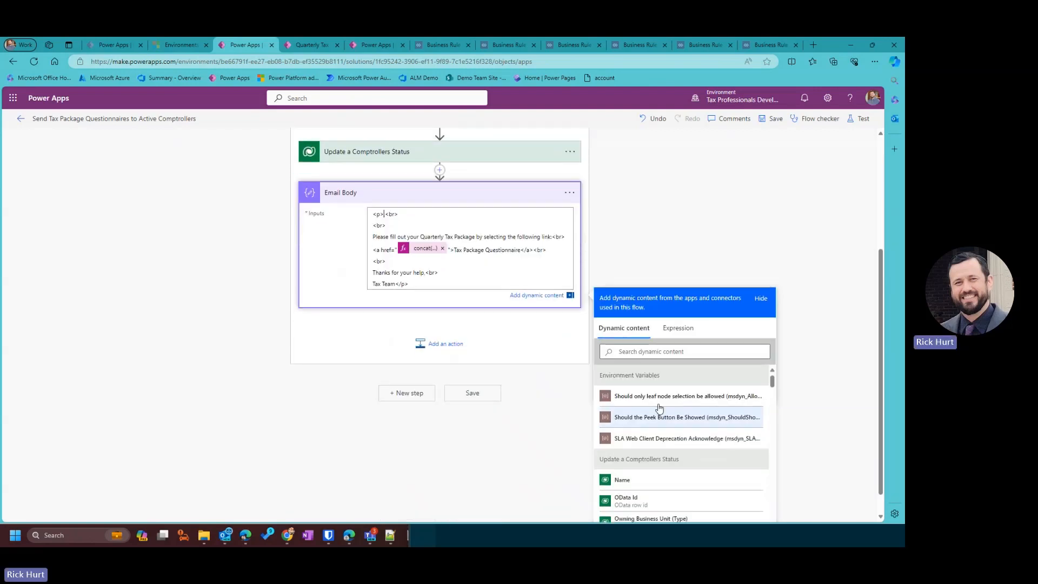
{"action": "left_click", "coordinate": [651, 481]}
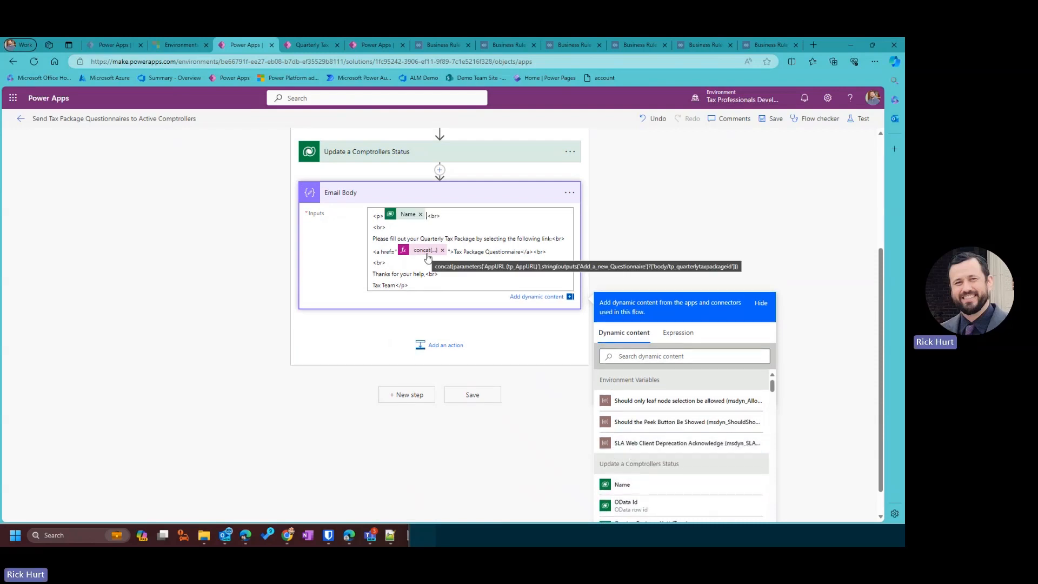
{"action": "type", "text": ","}
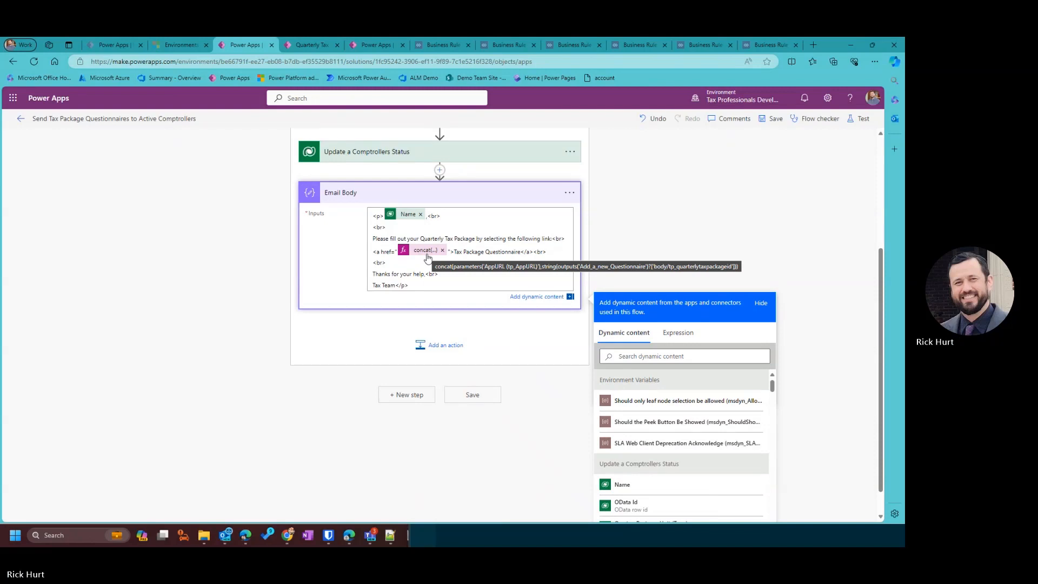
{"action": "scroll", "coordinate": [427, 257], "scroll_direction": "up", "scroll_amount": 1}
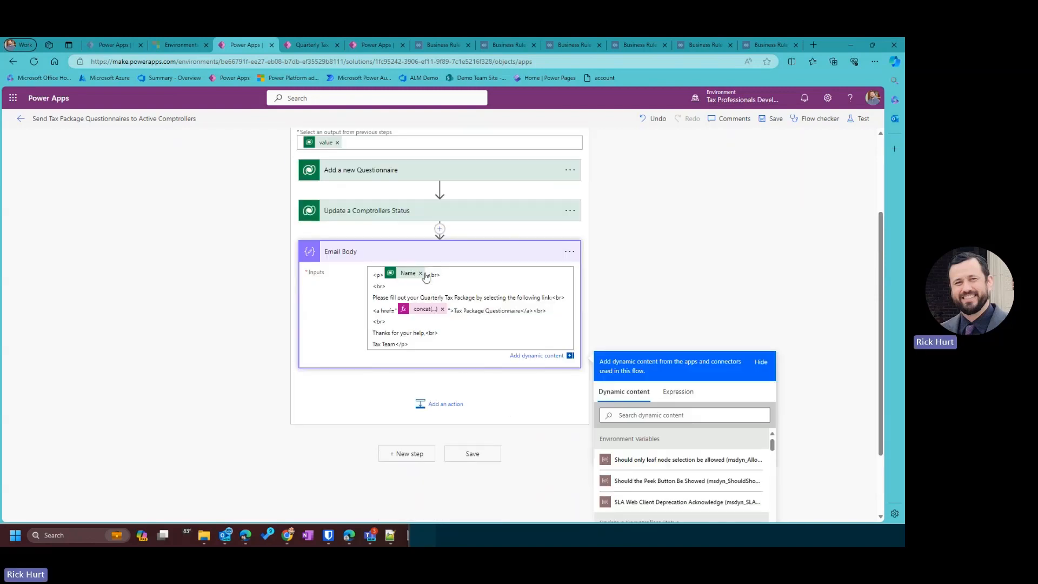
{"action": "left_click", "coordinate": [433, 313]}
{"action": "scroll", "coordinate": [670, 395], "scroll_direction": "down", "scroll_amount": 1}
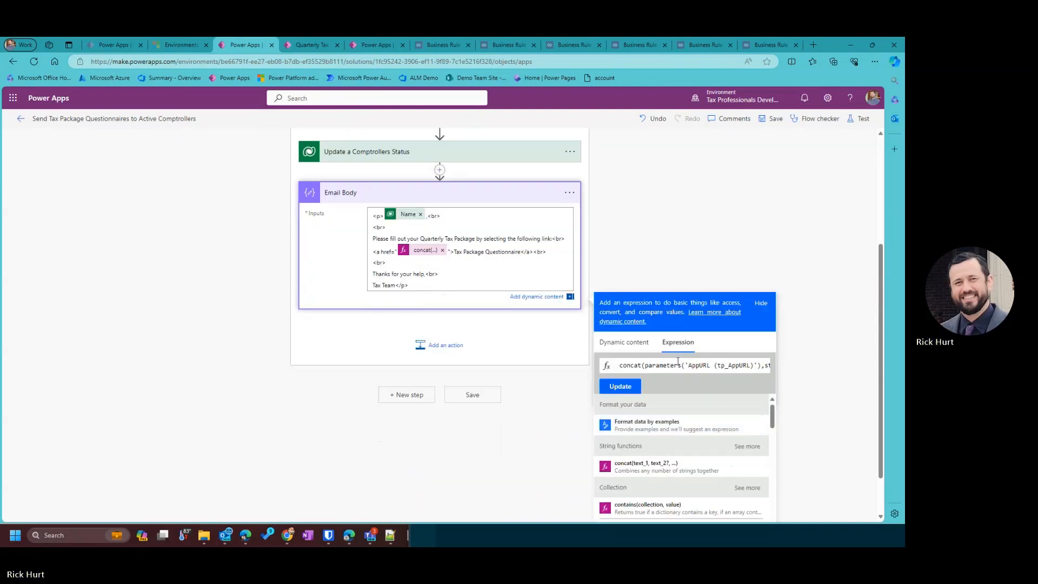
{"action": "left_click_drag", "start_coordinate": [678, 362], "coordinate": [808, 368]}
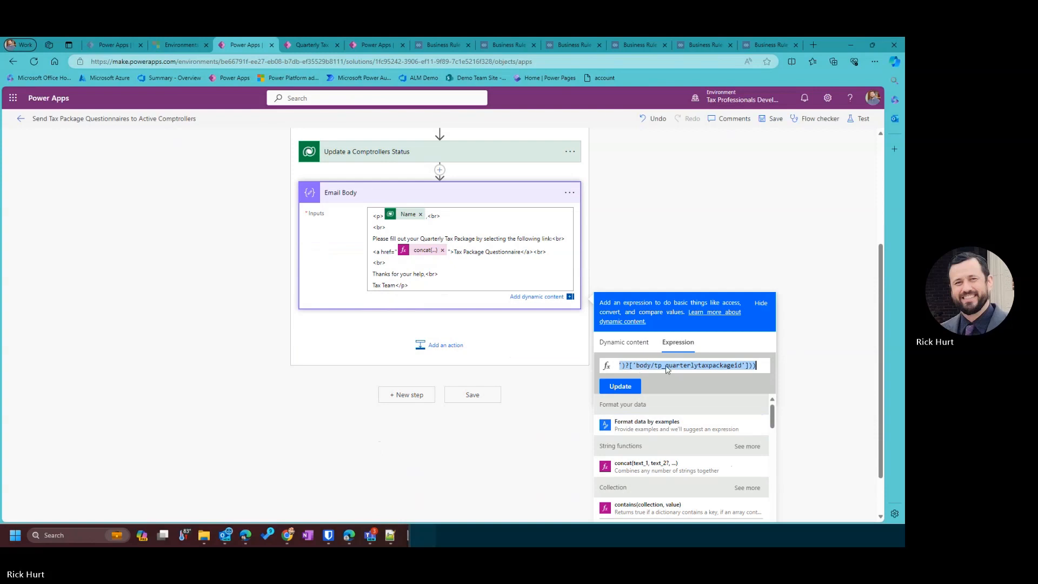
{"action": "left_click_drag", "start_coordinate": [669, 367], "coordinate": [600, 370]}
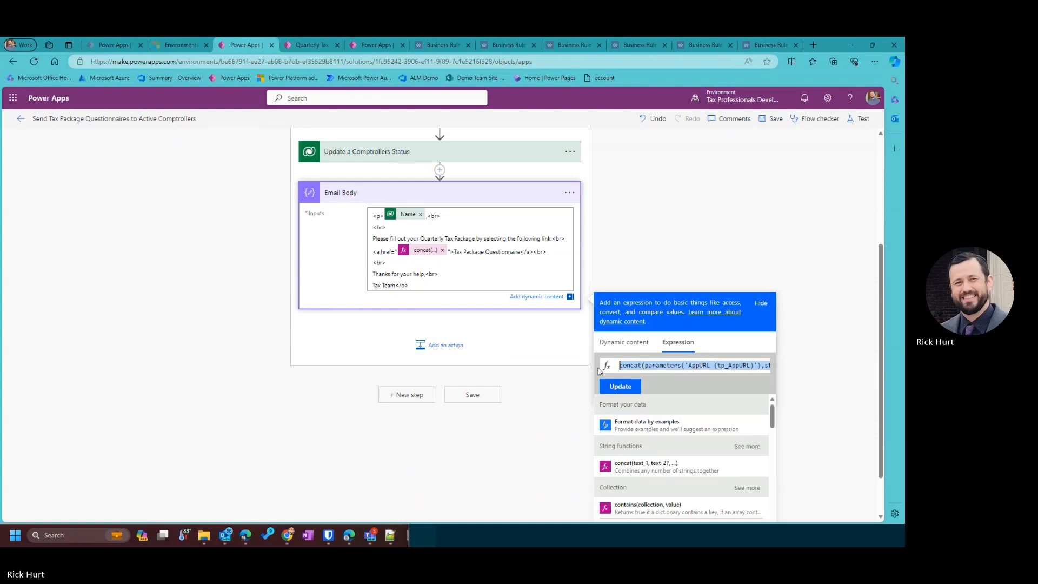
{"action": "left_click", "coordinate": [706, 366]}
{"action": "left_click_drag", "start_coordinate": [707, 366], "coordinate": [685, 361]}
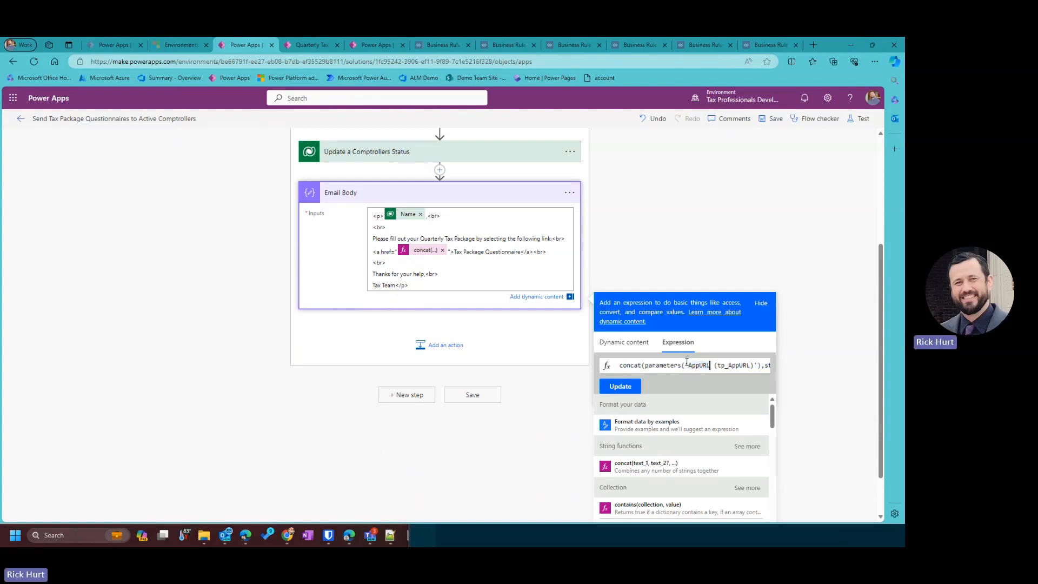
{"action": "key", "text": "Right"}
{"action": "key", "text": "Right"}
{"action": "key", "text": "Right"}
{"action": "key", "text": "Right"}
{"action": "key", "text": "Right"}
{"action": "key", "text": "Right"}
{"action": "key", "text": "Right"}
{"action": "key", "text": "Right"}
{"action": "key", "text": "Right"}
{"action": "key", "text": "Right"}
{"action": "key", "text": "Right"}
{"action": "key", "text": "Right"}
{"action": "key", "text": "Right"}
{"action": "key", "text": "Right"}
{"action": "key", "text": "Right"}
{"action": "key", "text": "Right"}
{"action": "key", "text": "Right"}
{"action": "key", "text": "Right"}
{"action": "key", "text": "Right"}
{"action": "key", "text": "Right"}
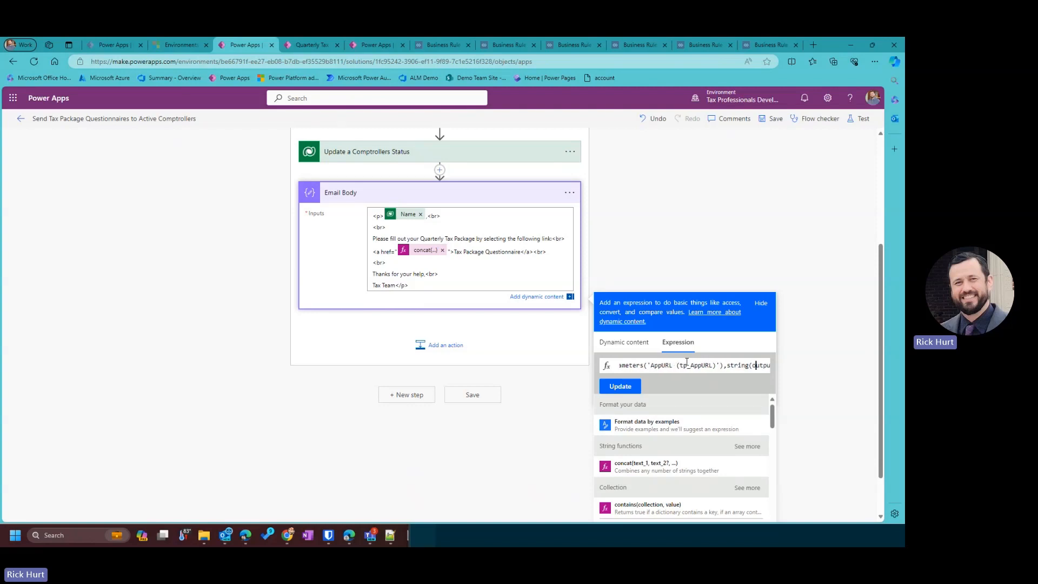
{"action": "key", "text": "Right"}
{"action": "key", "text": "Right"}
{"action": "key", "text": "Right"}
{"action": "key", "text": "Right"}
{"action": "key", "text": "Right"}
{"action": "key", "text": "Right"}
{"action": "key", "text": "Right"}
{"action": "key", "text": "Right"}
{"action": "key", "text": "Right"}
{"action": "key", "text": "Right"}
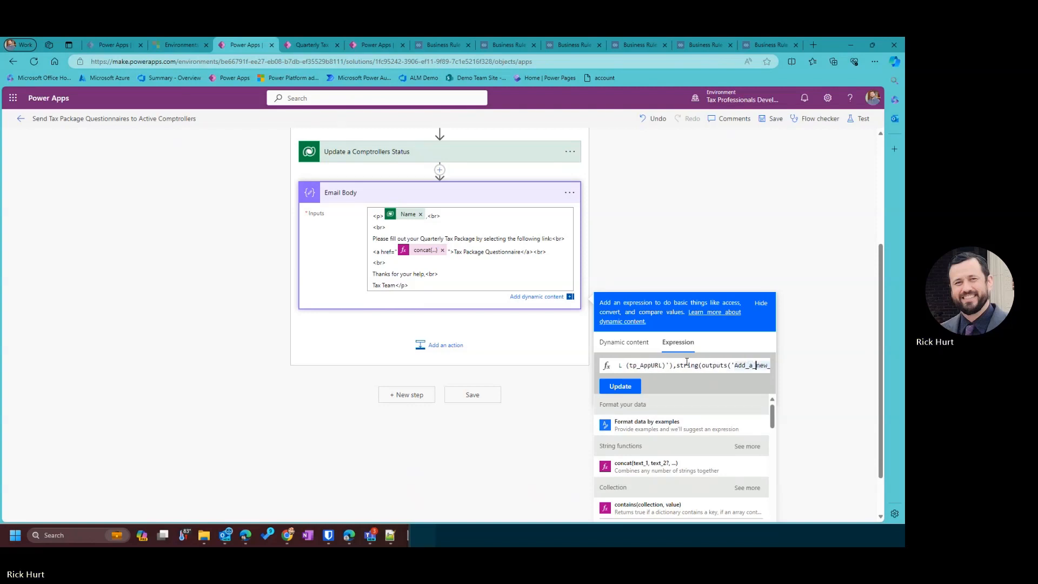
{"action": "key", "text": "Right"}
{"action": "key", "text": "Right"}
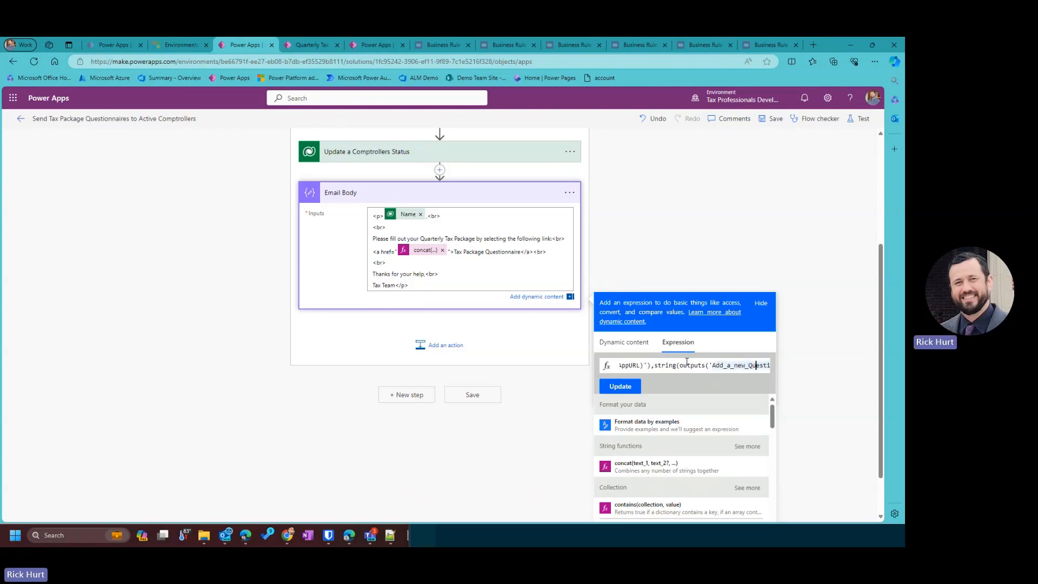
{"action": "scroll", "coordinate": [652, 368], "scroll_direction": "up", "scroll_amount": 2}
{"action": "scroll", "coordinate": [650, 370], "scroll_direction": "up", "scroll_amount": 1}
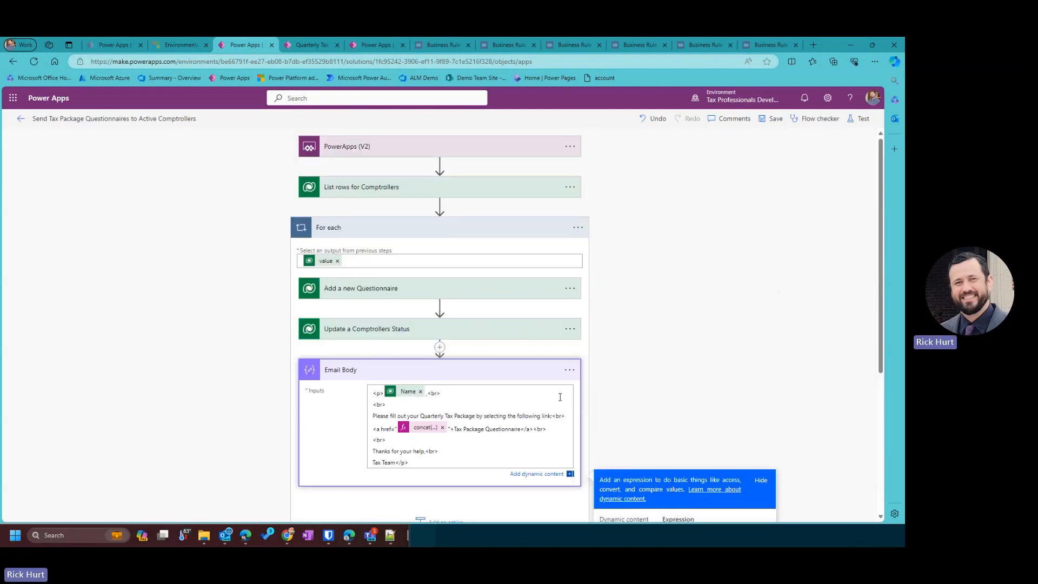
{"action": "scroll", "coordinate": [560, 397], "scroll_direction": "down", "scroll_amount": 2}
{"action": "key", "text": "Home"}
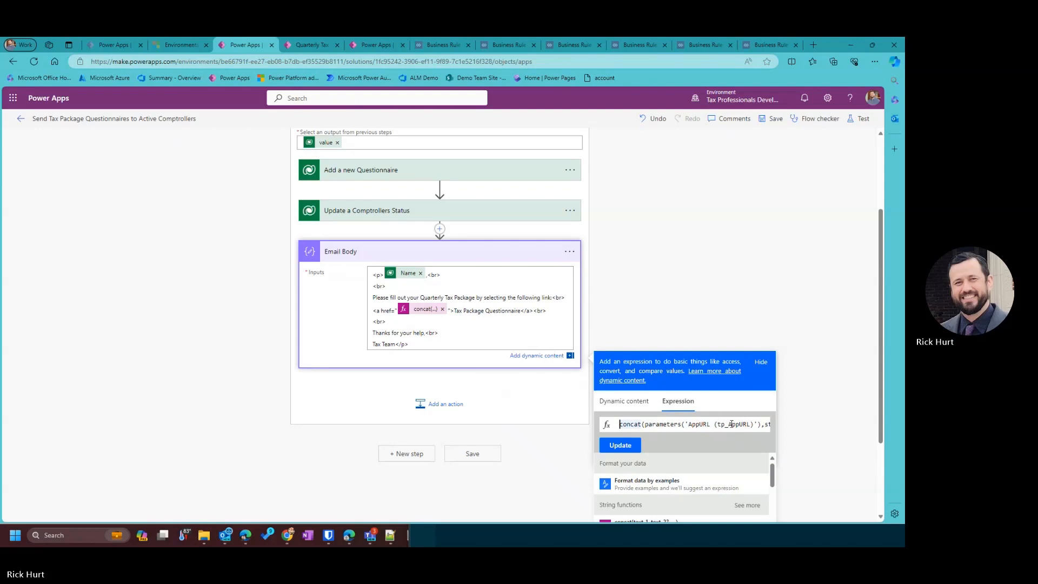
{"action": "left_click_drag", "start_coordinate": [731, 423], "coordinate": [822, 428]}
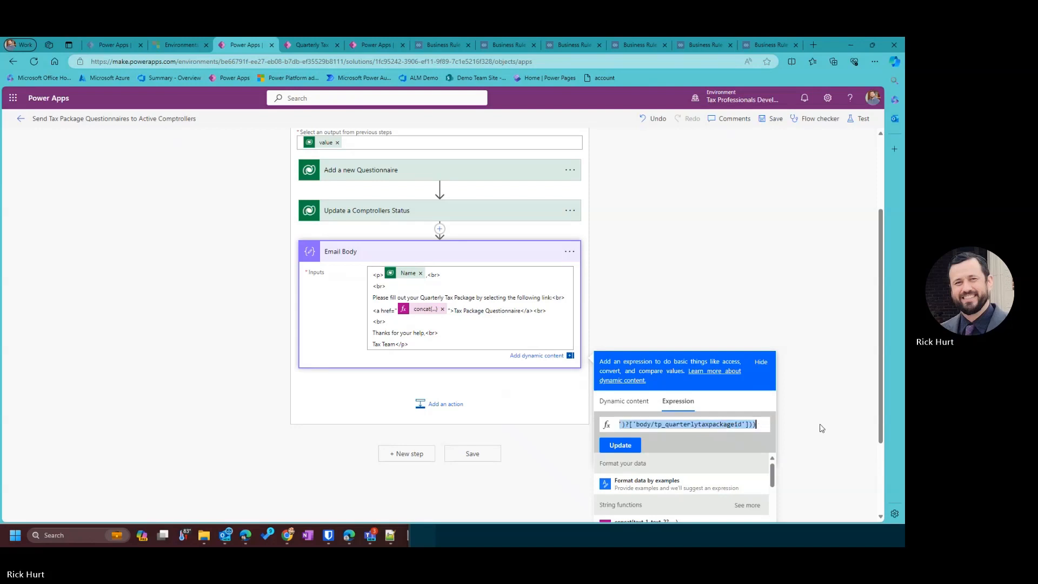
{"action": "left_click", "coordinate": [724, 423]}
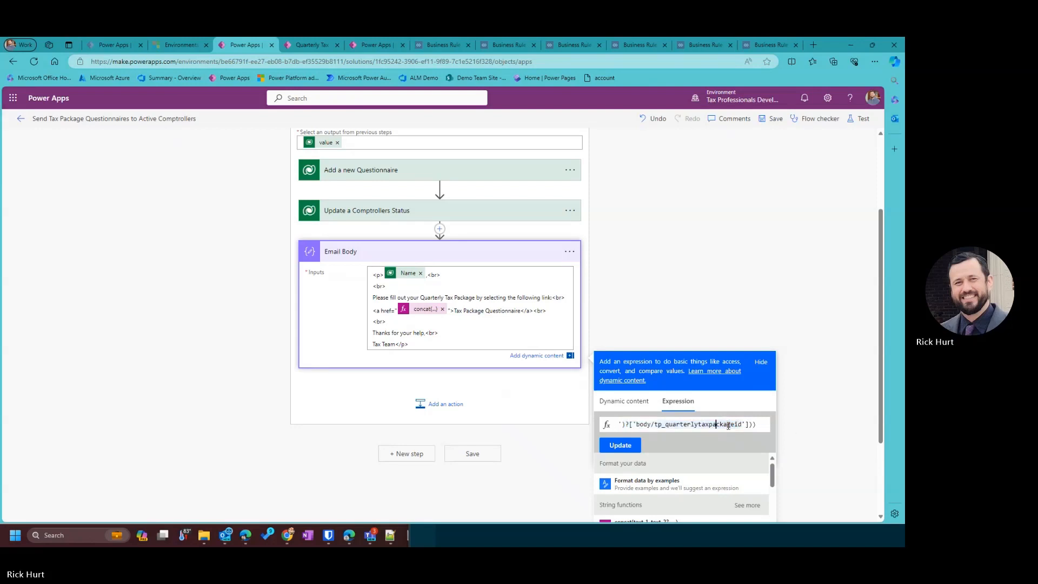
{"action": "key", "text": "Left"}
{"action": "key", "text": "Left"}
{"action": "key", "text": "Left"}
{"action": "key", "text": "Left"}
{"action": "key", "text": "Left"}
{"action": "key", "text": "Left"}
{"action": "key", "text": "Left"}
{"action": "key", "text": "Left"}
{"action": "key", "text": "Left"}
{"action": "key", "text": "Left"}
{"action": "key", "text": "Left"}
{"action": "key", "text": "Left"}
{"action": "key", "text": "Left"}
{"action": "key", "text": "Left"}
{"action": "key", "text": "Left"}
{"action": "key", "text": "Left"}
{"action": "key", "text": "Left"}
{"action": "key", "text": "Left"}
{"action": "key", "text": "Left"}
{"action": "key", "text": "Left"}
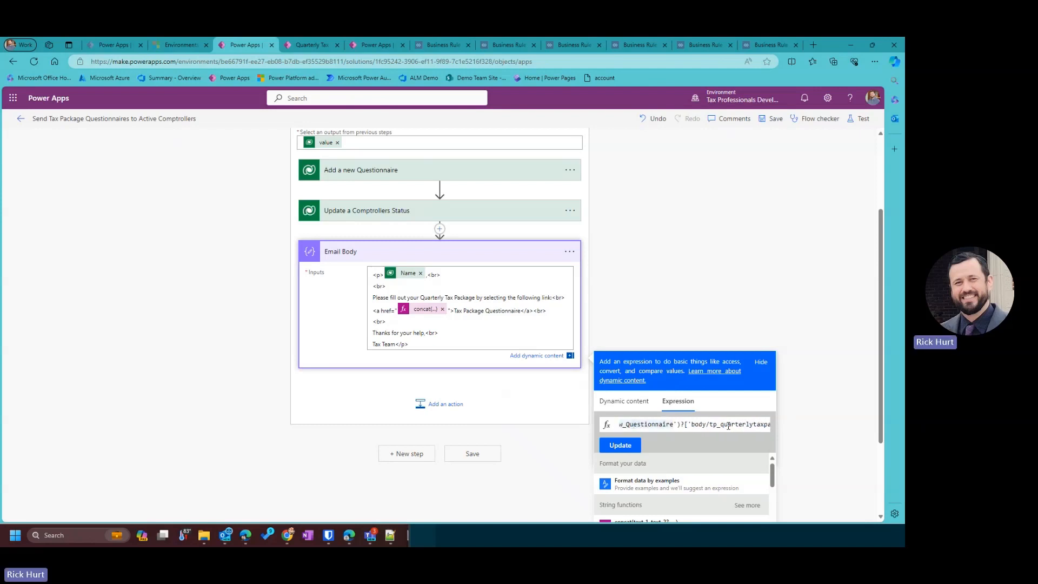
{"action": "left_click", "coordinate": [569, 169]}
{"action": "left_click", "coordinate": [570, 232]}
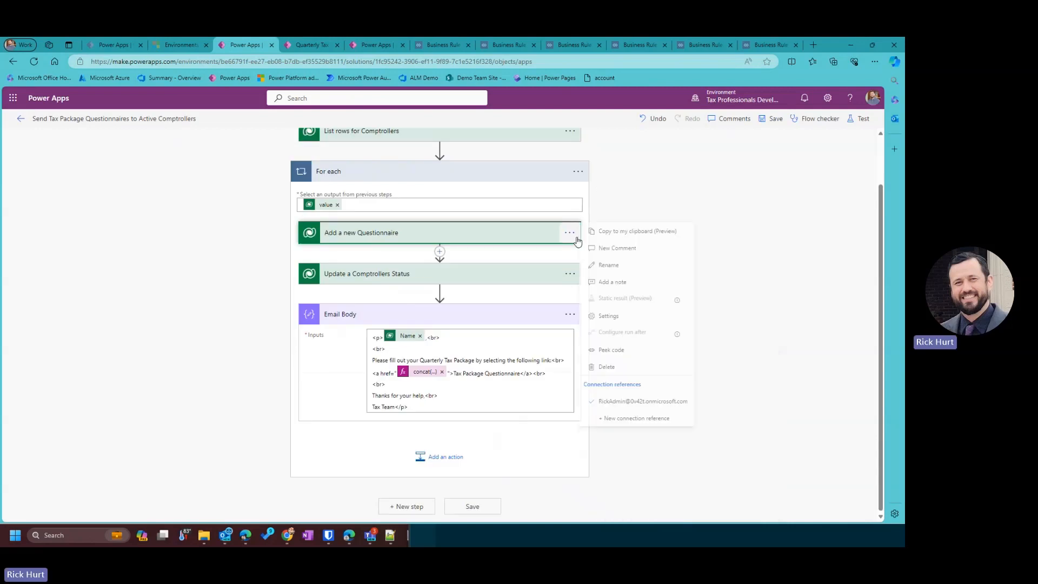
{"action": "left_click", "coordinate": [607, 266]}
{"action": "left_click", "coordinate": [766, 281]}
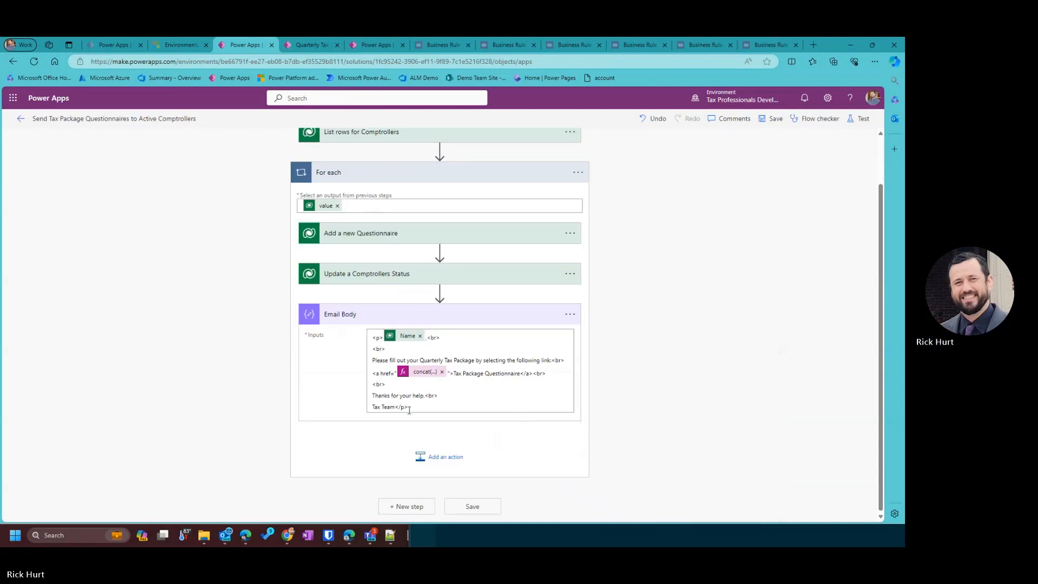
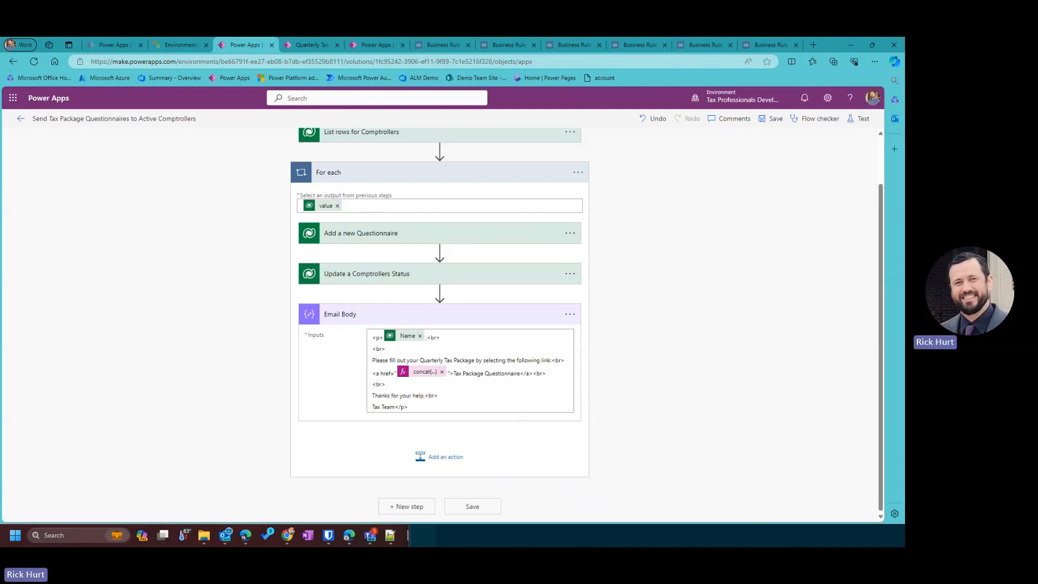
Save the flow and collapse the Email Body step inside the For each loop.
{"action": "left_click", "coordinate": [775, 118]}
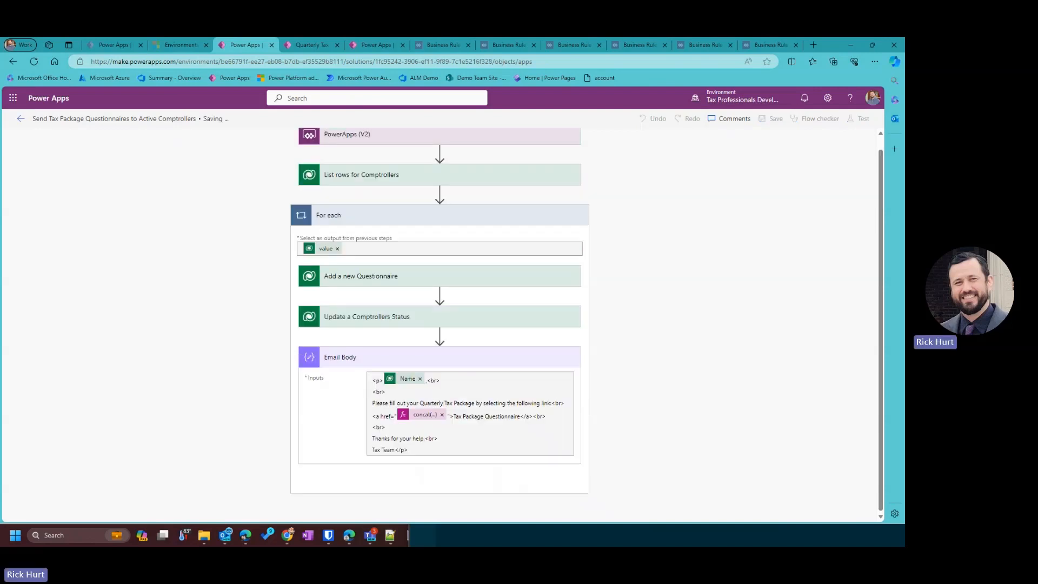
{"action": "left_click", "coordinate": [441, 363]}
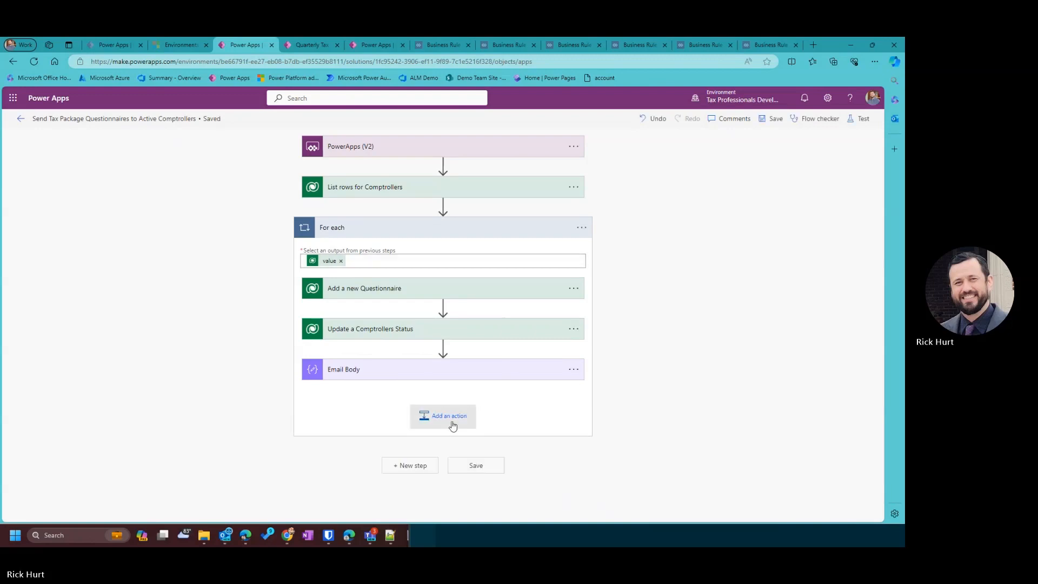
Add an Office 365 Outlook Send an email (V2) action after Email Body.
{"action": "left_click", "coordinate": [452, 422]}
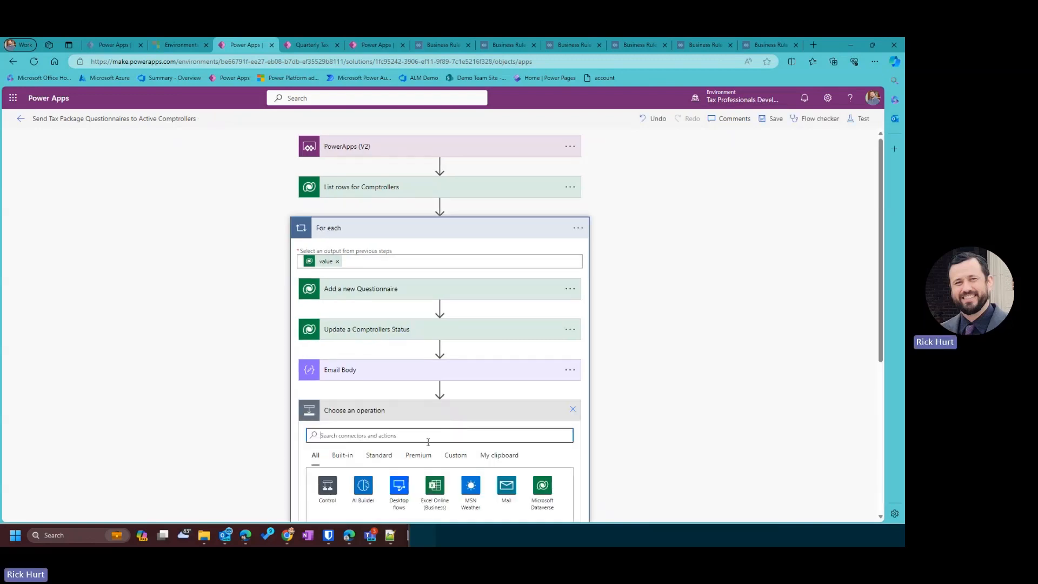
{"action": "type", "text": "SEnd Email"}
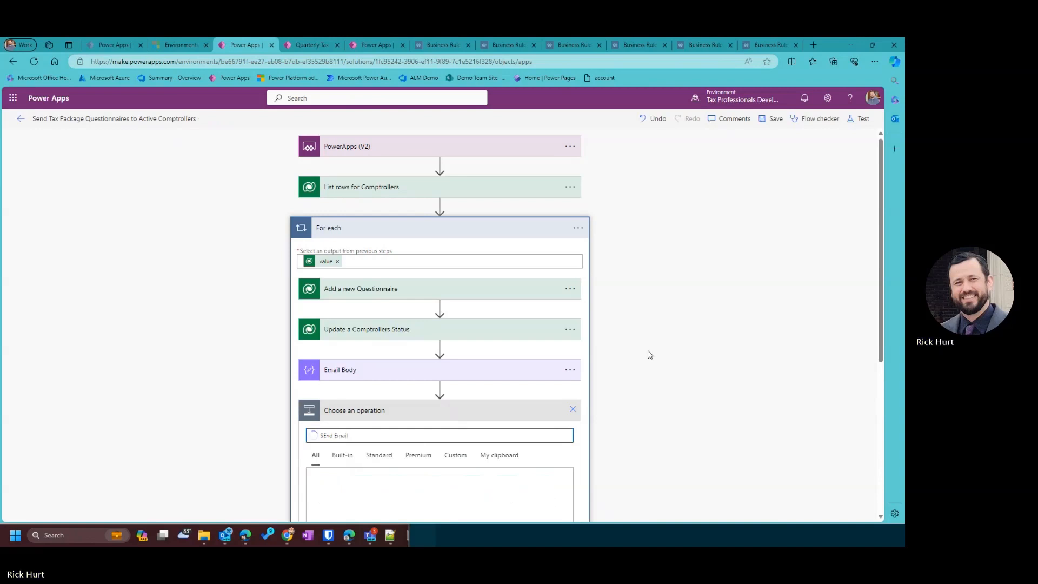
{"action": "scroll", "coordinate": [649, 354], "scroll_direction": "down", "scroll_amount": 3}
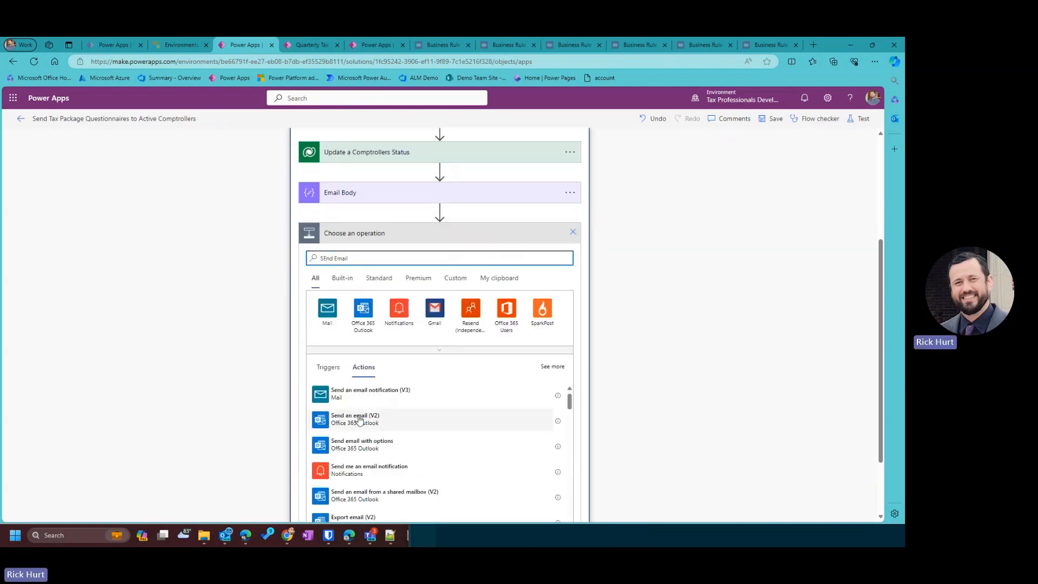
{"action": "left_click", "coordinate": [361, 421]}
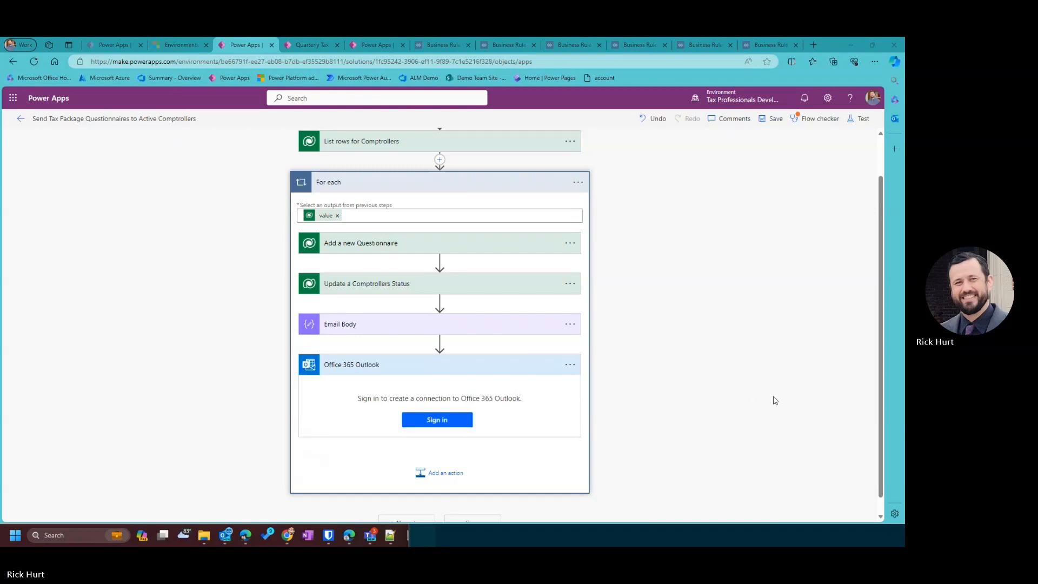
{"action": "left_click", "coordinate": [406, 385]}
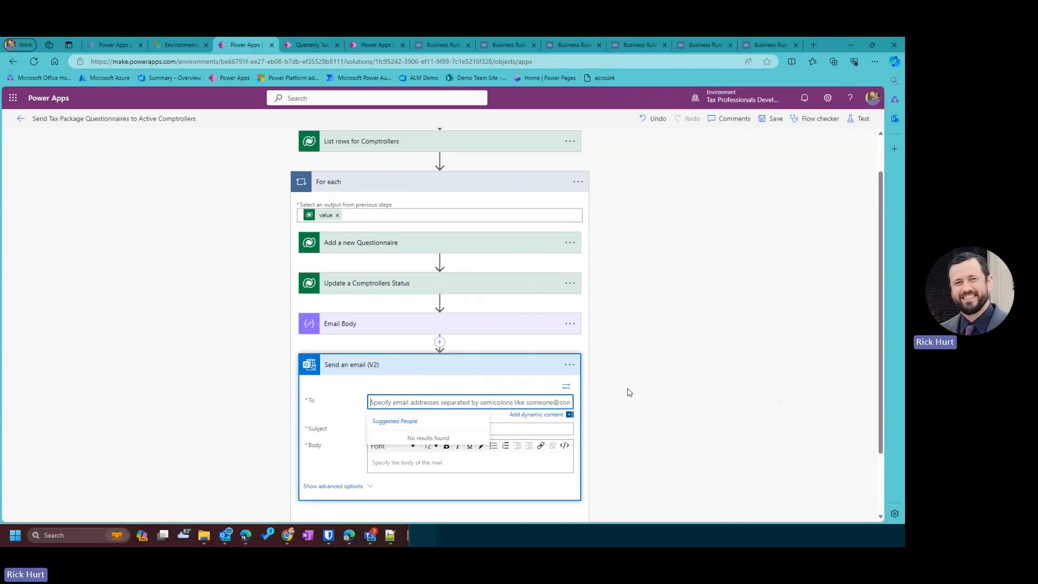
Send the email to E-mail with subject 'Please fill out your Quarterly Tax Package' and Email Body Outputs.
{"action": "left_click", "coordinate": [536, 414]}
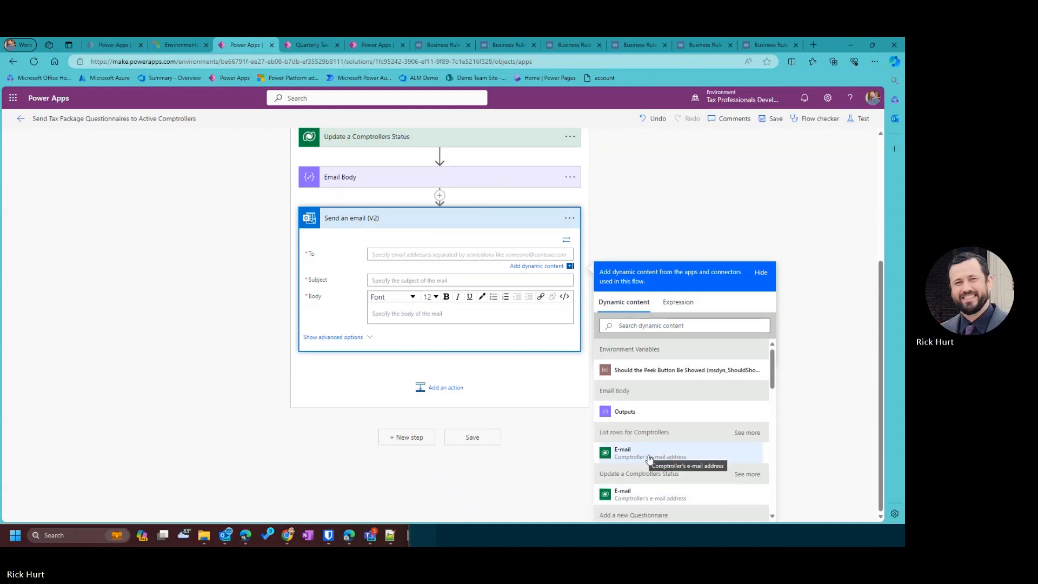
{"action": "left_click", "coordinate": [649, 459]}
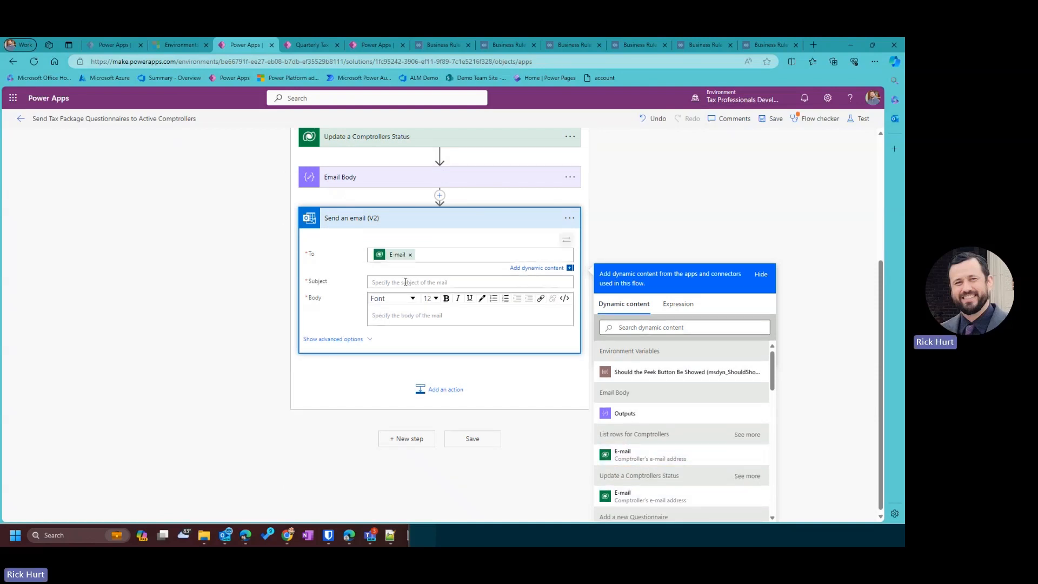
{"action": "left_click", "coordinate": [377, 281]}
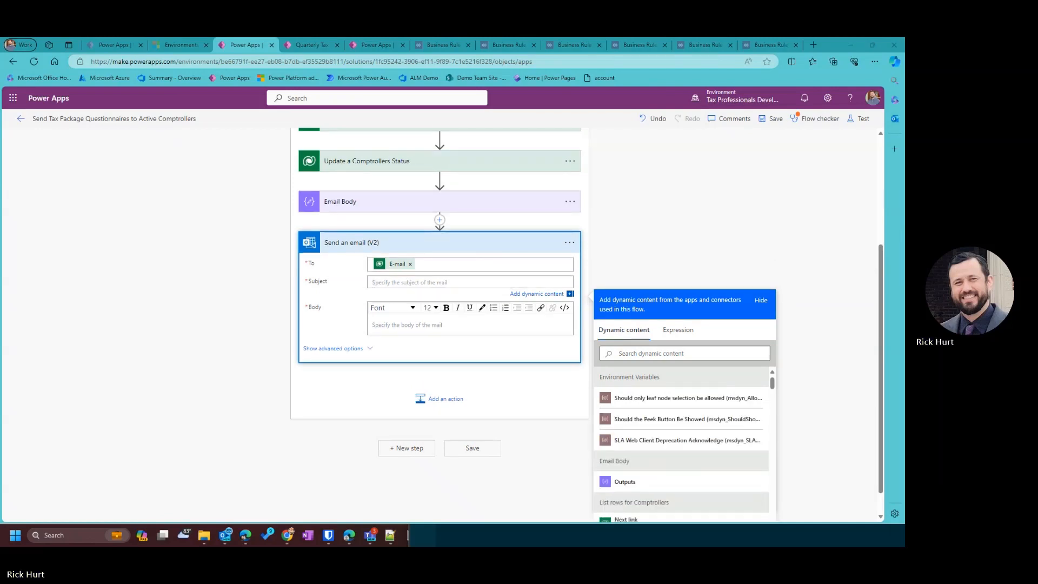
{"action": "type", "text": "Please fill out your Quarterly Tax Package"}
{"action": "left_click", "coordinate": [391, 328]}
{"action": "scroll", "coordinate": [649, 465], "scroll_direction": "down", "scroll_amount": 1}
{"action": "left_click", "coordinate": [622, 468]}
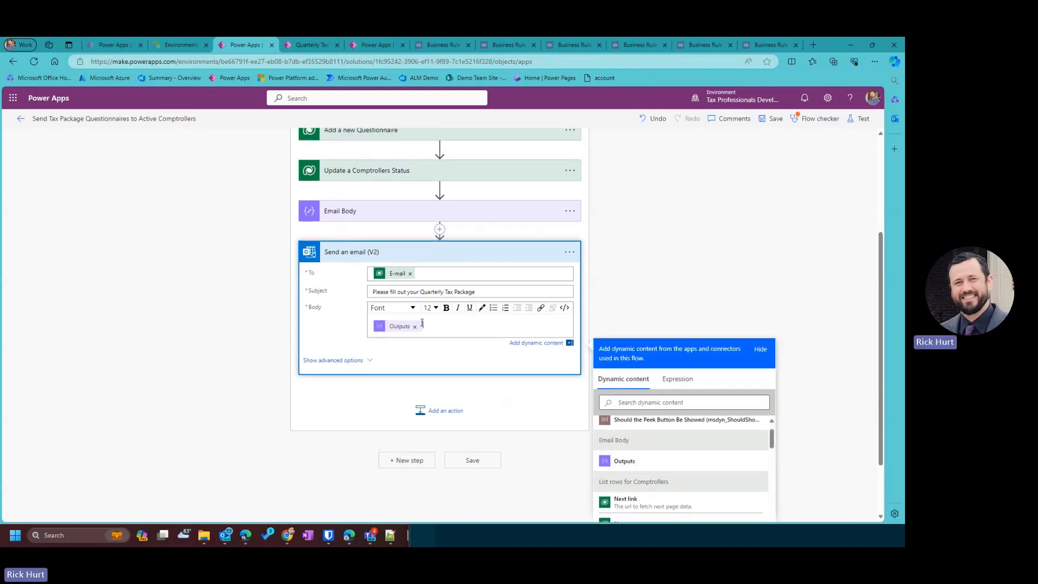
Expand the Email Body step to review its HTML, then begin adding another action.
{"action": "left_click", "coordinate": [368, 213]}
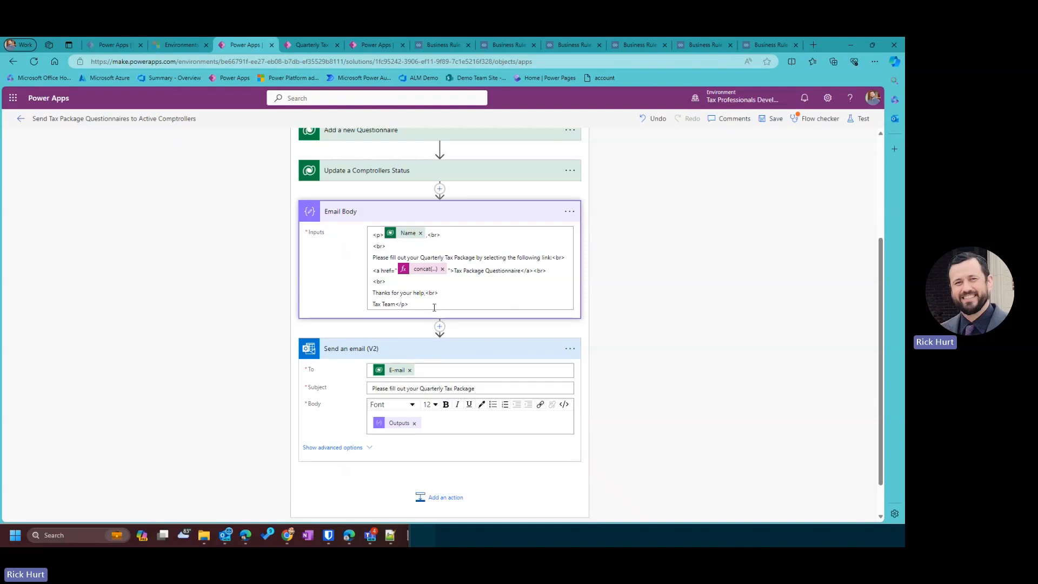
{"action": "left_click_drag", "start_coordinate": [434, 308], "coordinate": [340, 225]}
{"action": "left_click", "coordinate": [466, 297]}
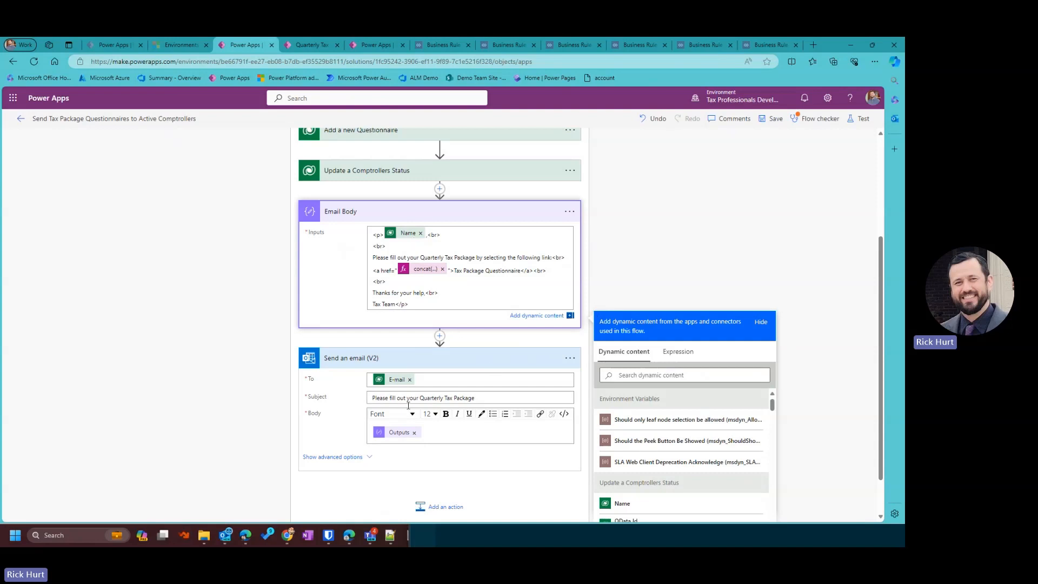
{"action": "scroll", "coordinate": [389, 435], "scroll_direction": "down", "scroll_amount": 1}
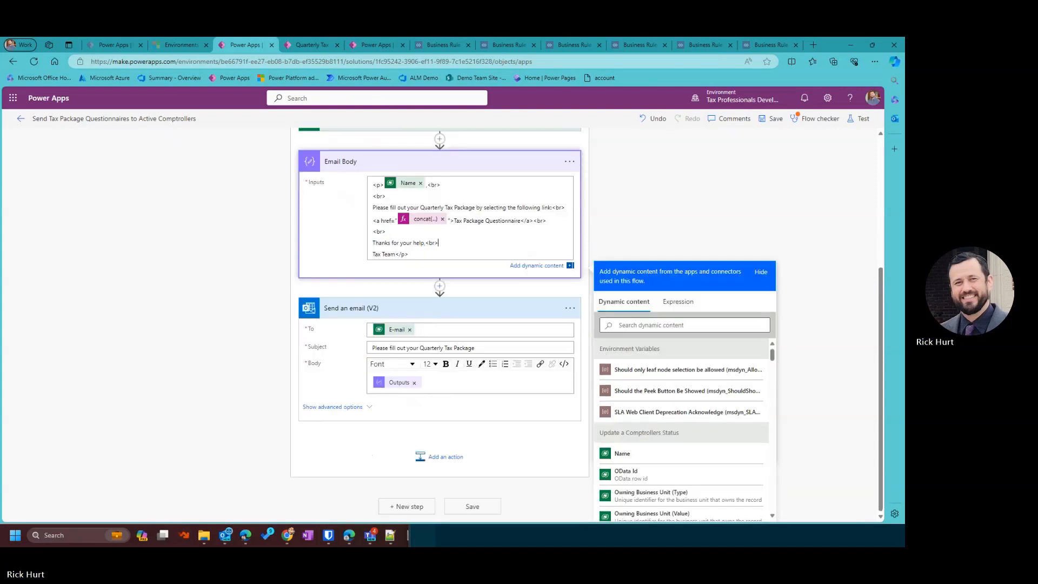
{"action": "left_click", "coordinate": [439, 456]}
{"action": "scroll", "coordinate": [436, 460], "scroll_direction": "up", "scroll_amount": 3}
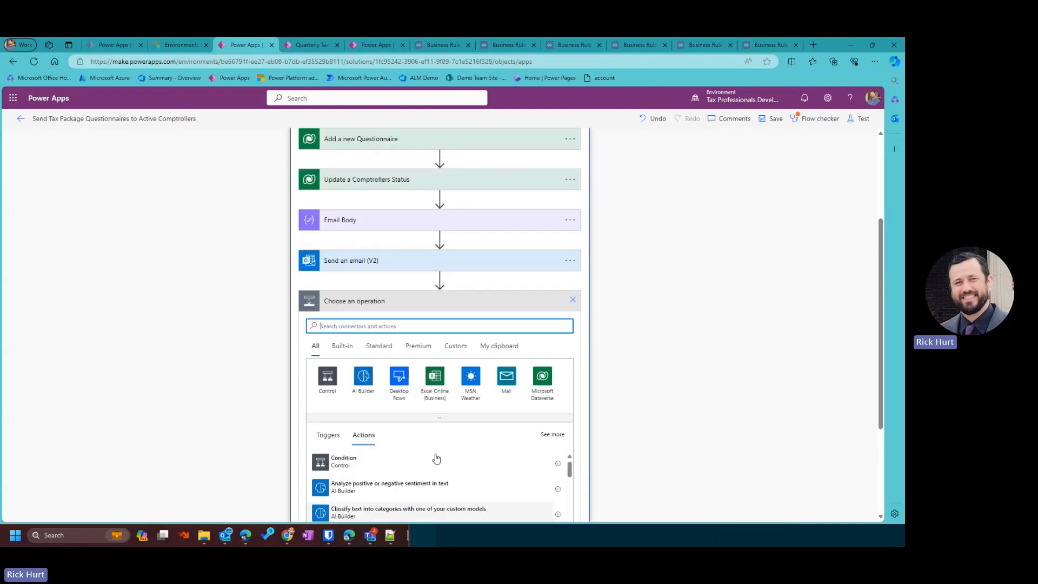
Add a Respond to a PowerApp or flow step after the For each loop and add an output.
{"action": "left_click", "coordinate": [572, 361]}
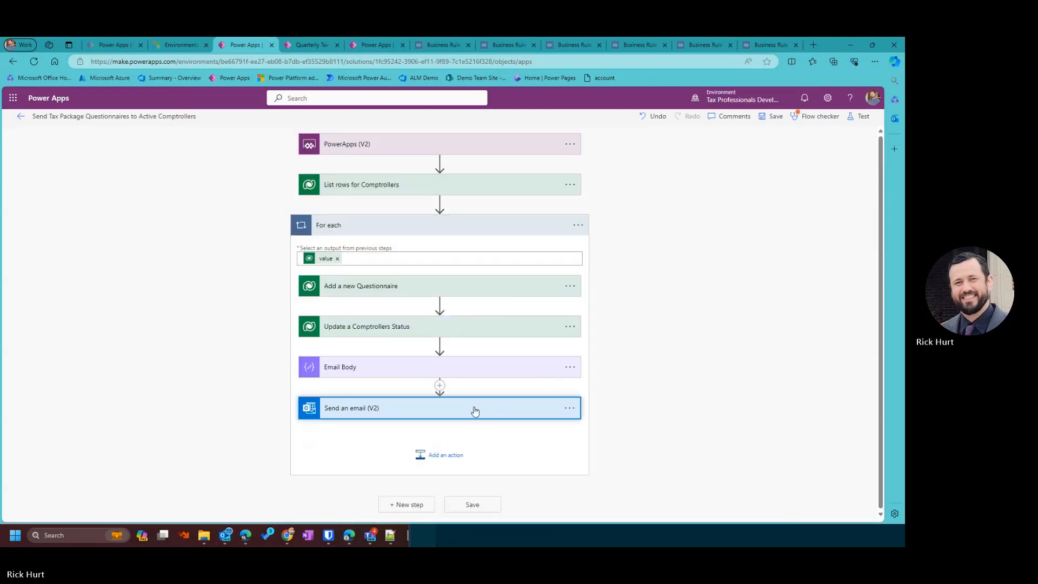
{"action": "left_click", "coordinate": [406, 505]}
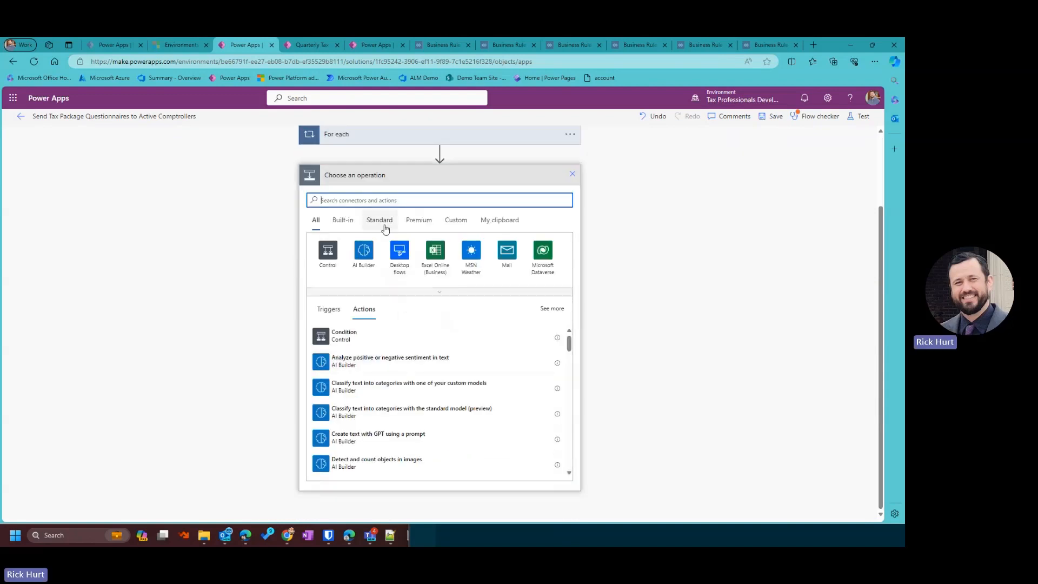
{"action": "type", "text": "REspo"}
{"action": "key", "text": "BackSpace"}
{"action": "key", "text": "BackSpace"}
{"action": "type", "text": "esp"}
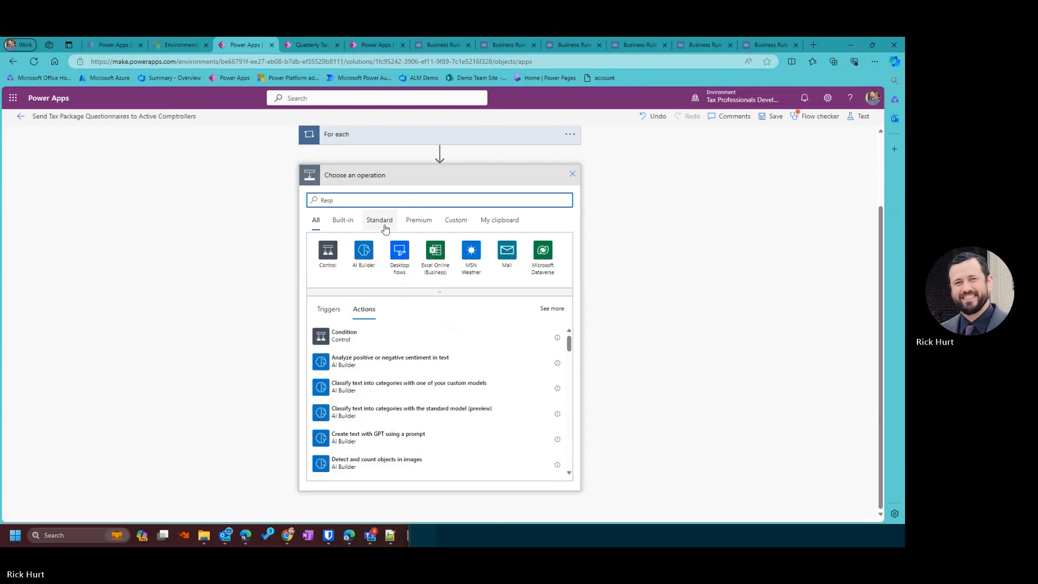
{"action": "type", "text": "ond"}
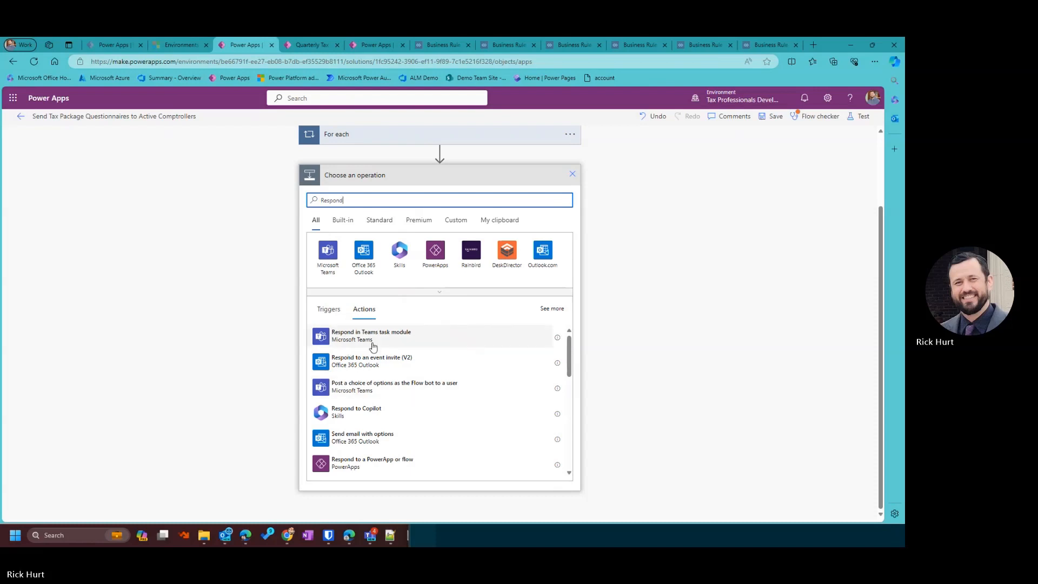
{"action": "left_click", "coordinate": [424, 466]}
{"action": "left_click", "coordinate": [349, 294]}
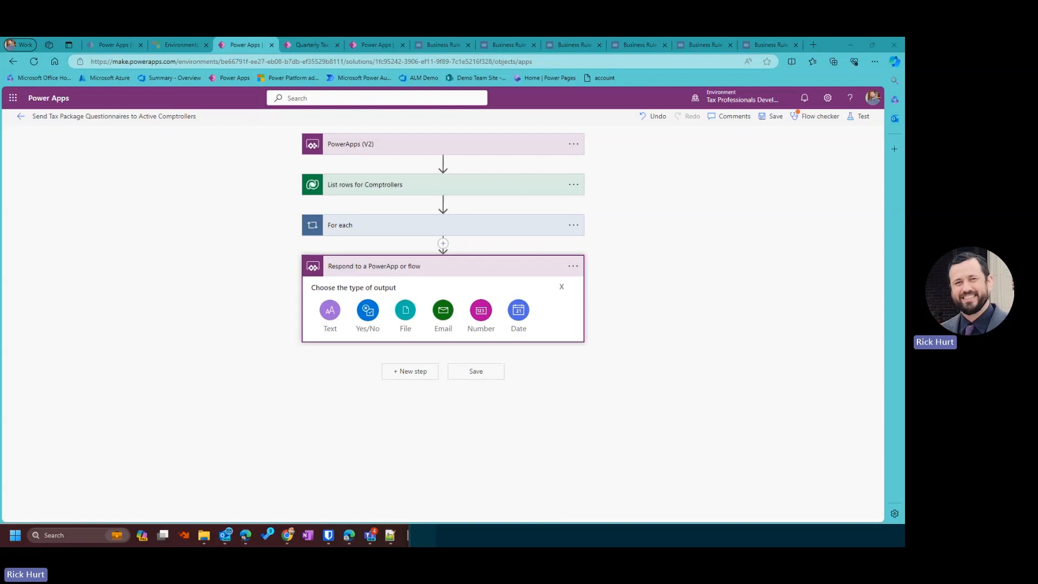
Return a Text output titled 'response' with value 'Success', and save the flow.
{"action": "left_click", "coordinate": [330, 311]}
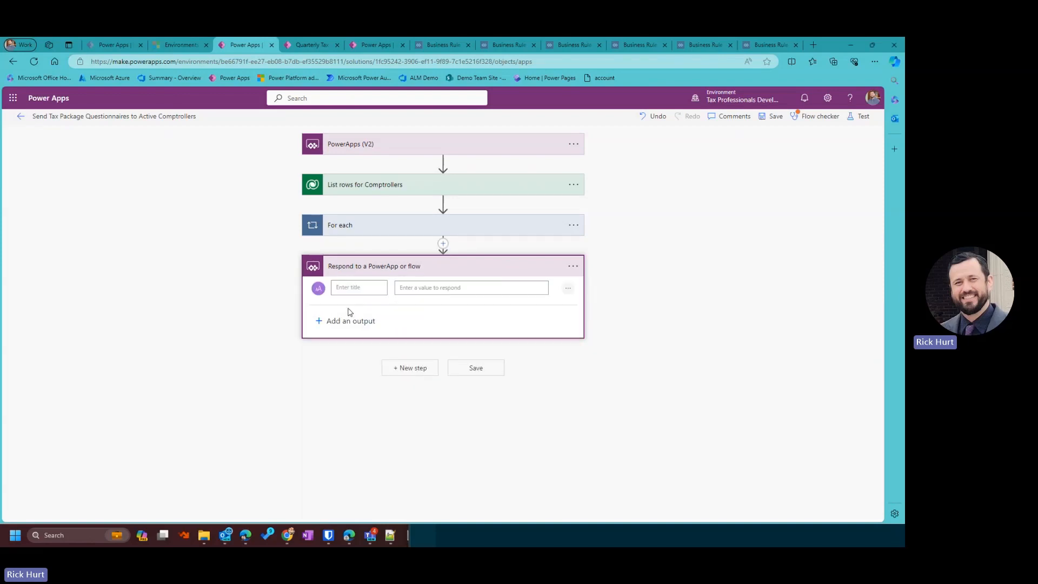
{"action": "type", "text": "response"}
{"action": "left_click", "coordinate": [464, 287]}
{"action": "type", "text": "Succ"}
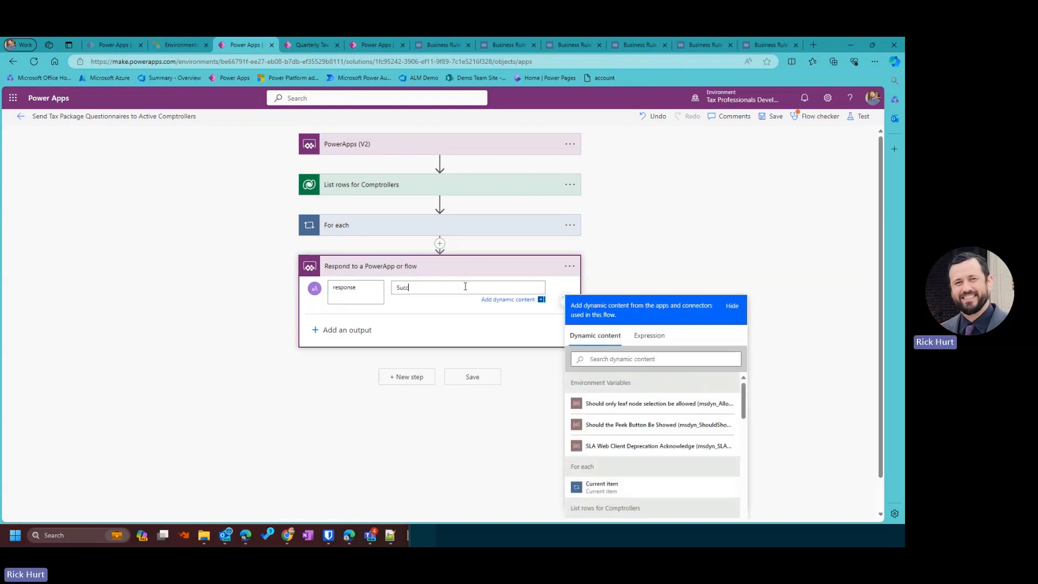
{"action": "type", "text": "ess"}
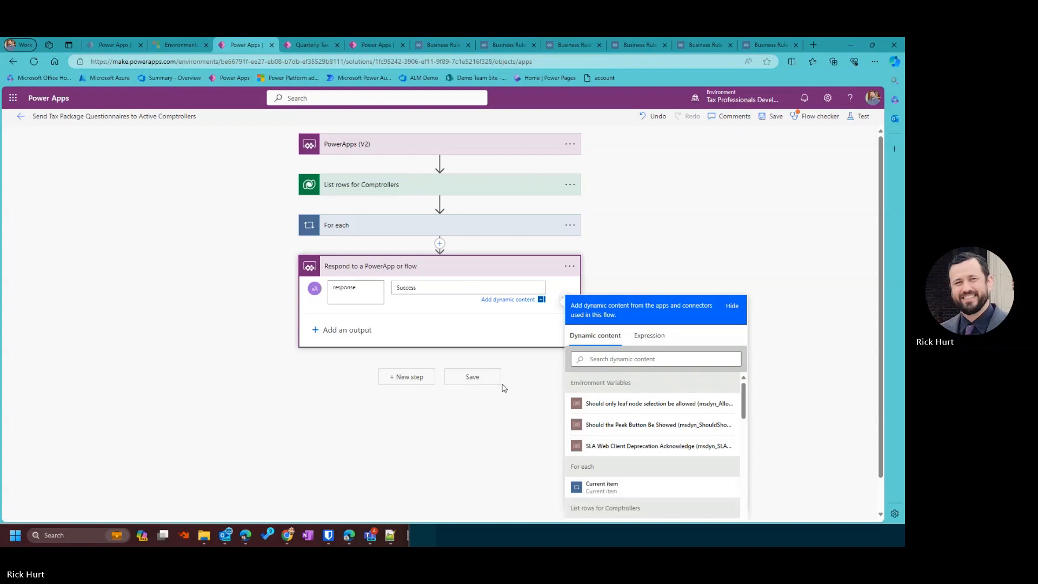
{"action": "left_click", "coordinate": [481, 381]}
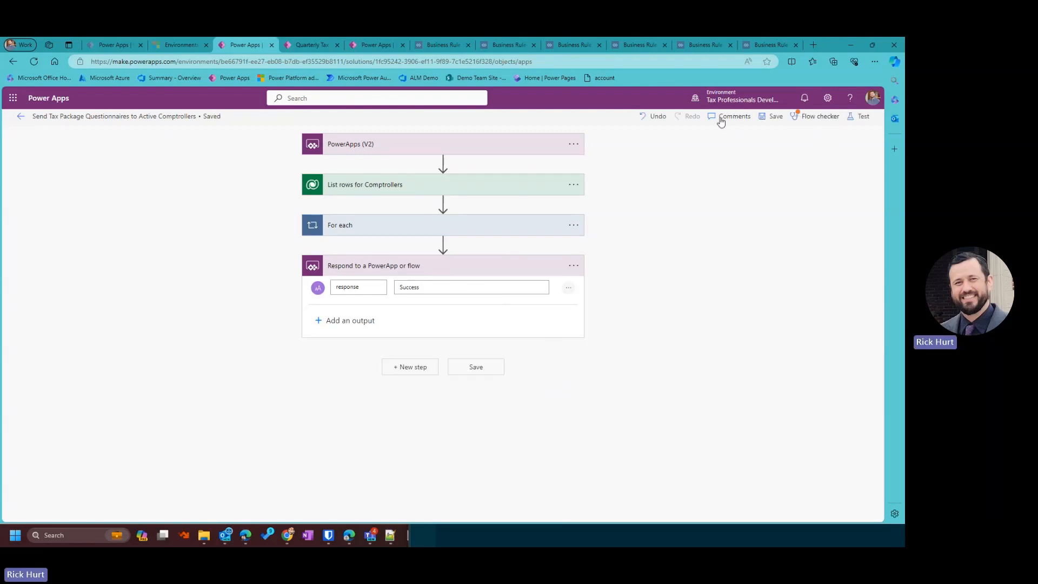
Draft a new solution environment variable named AppURL, then bring up the Quarterly Tax Package app.
{"action": "left_click", "coordinate": [21, 116]}
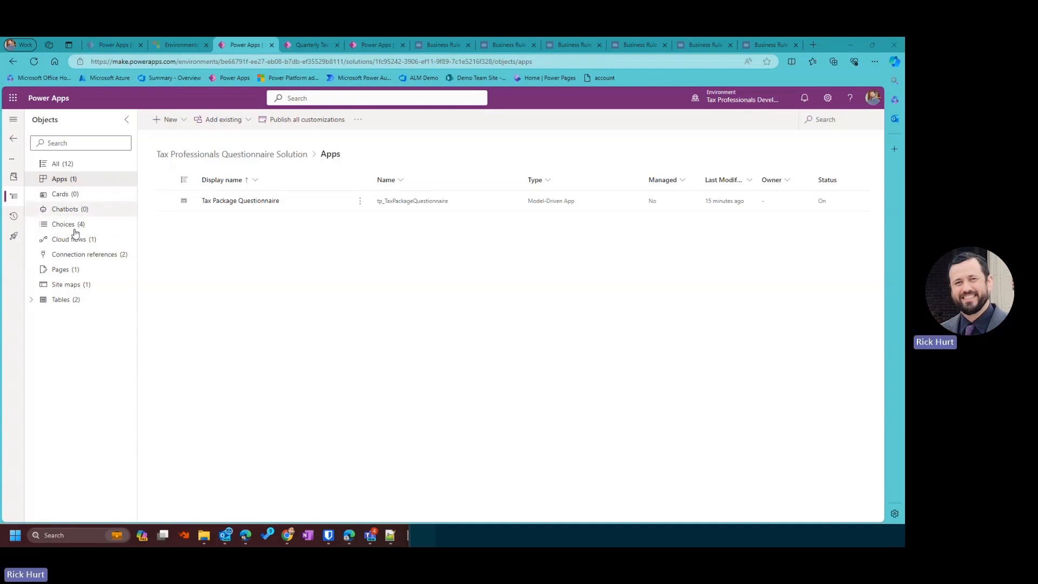
{"action": "left_click", "coordinate": [185, 120]}
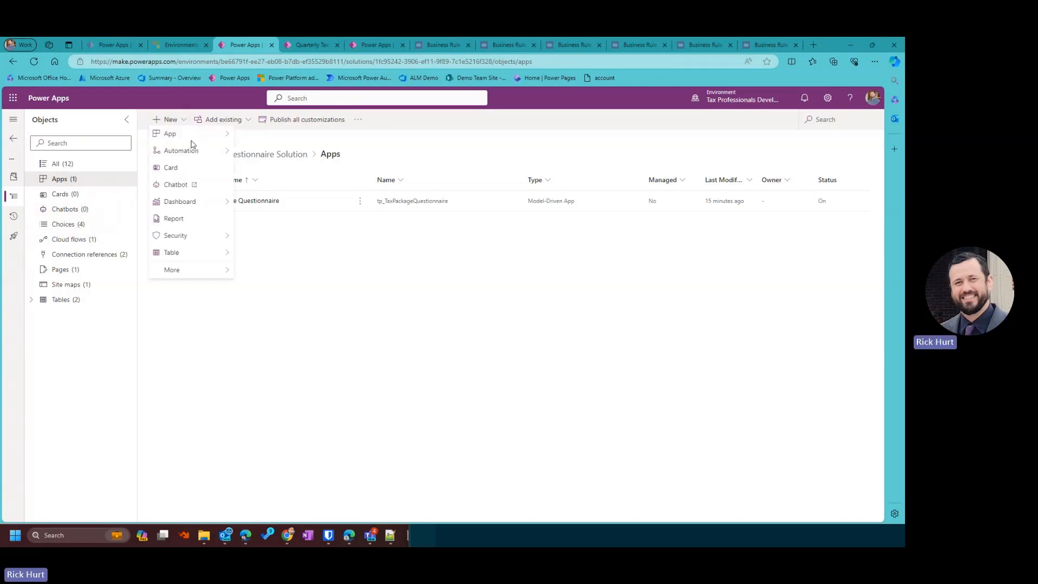
{"action": "mouse_move", "coordinate": [212, 257]}
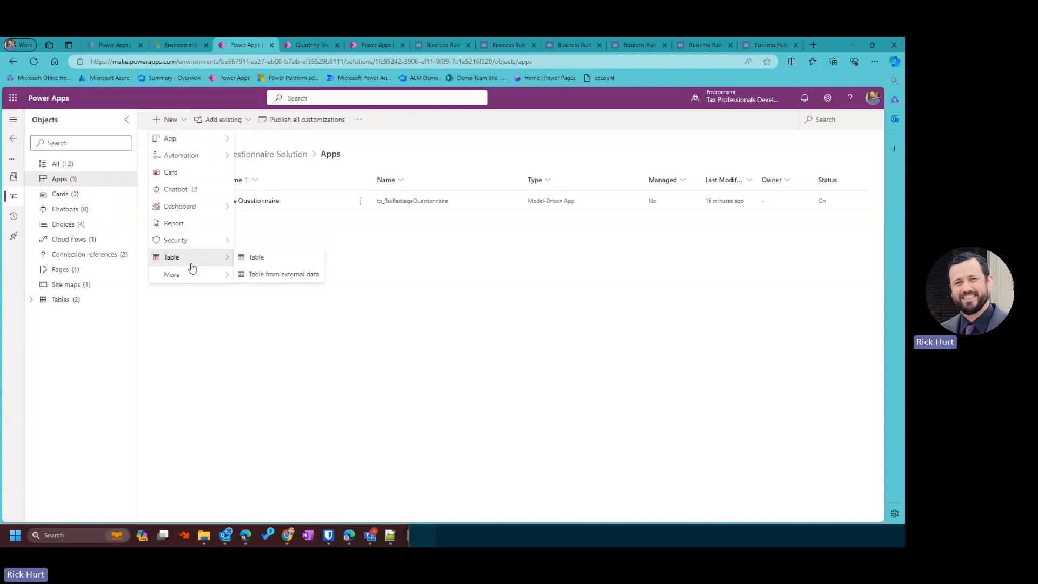
{"action": "mouse_move", "coordinate": [198, 277]}
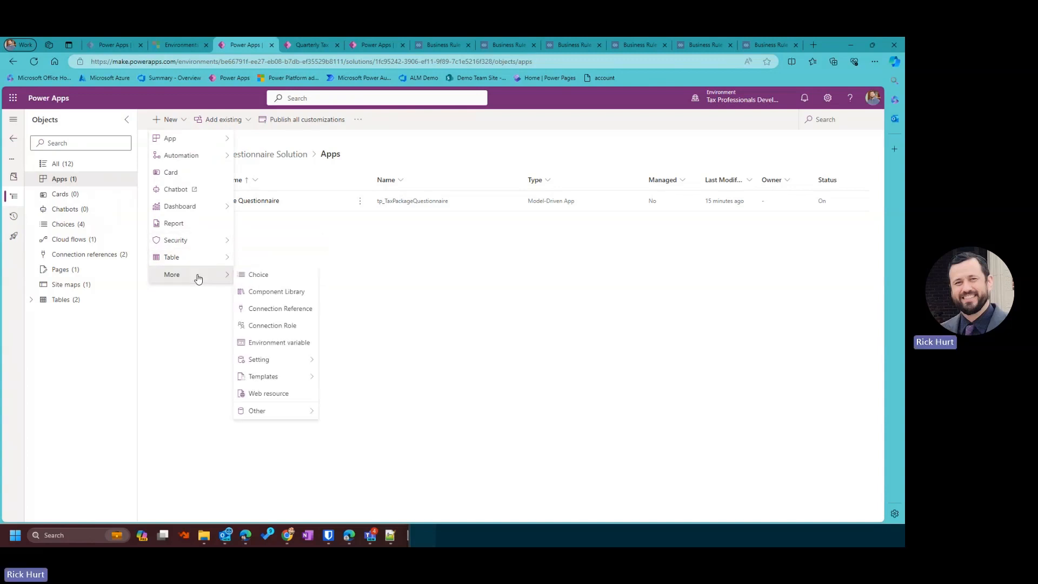
{"action": "left_click", "coordinate": [279, 341]}
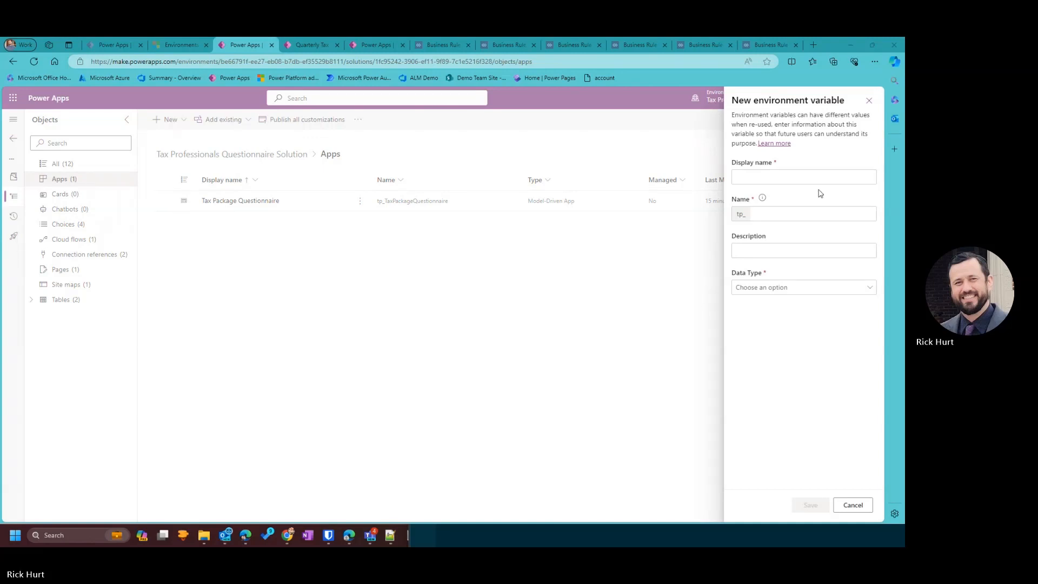
{"action": "left_click", "coordinate": [779, 177]}
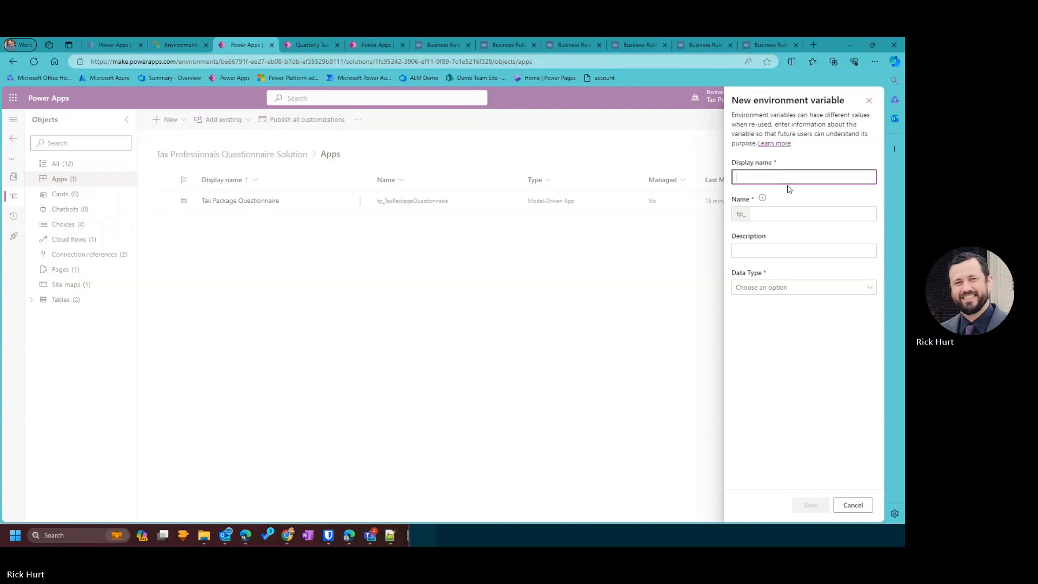
{"action": "type", "text": "AppURL"}
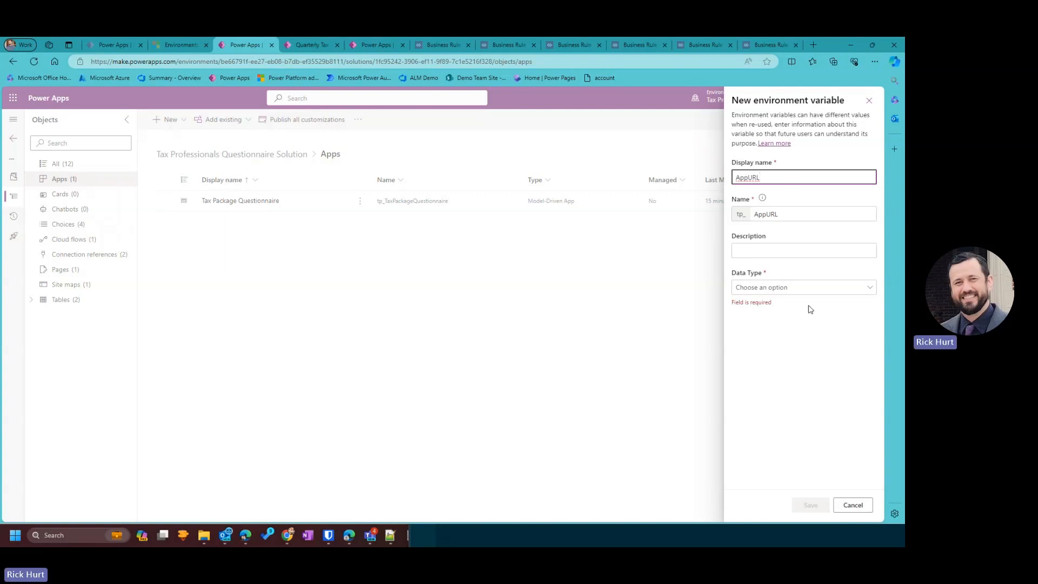
{"action": "left_click", "coordinate": [286, 48]}
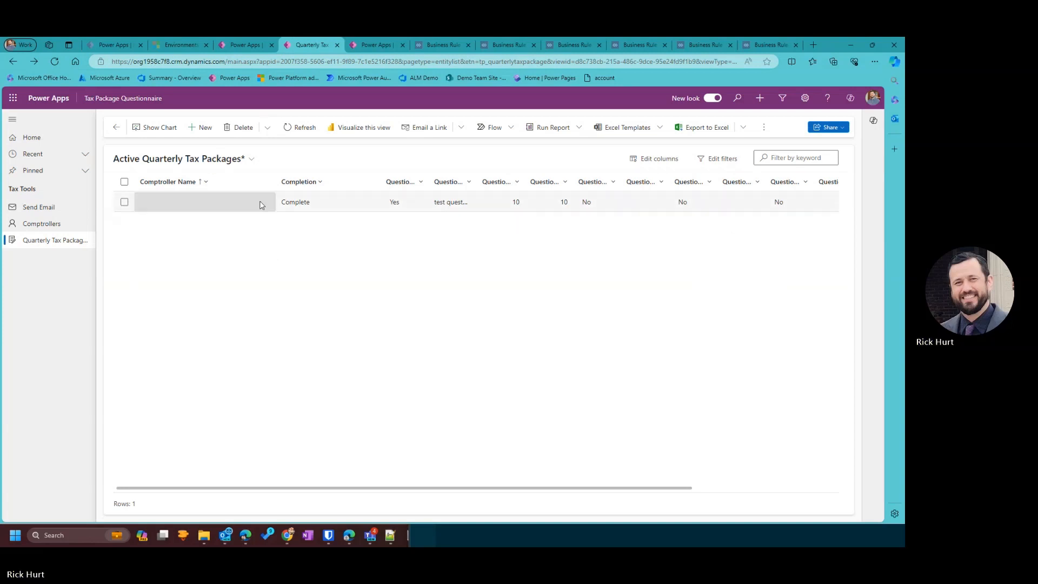
Open the completed tax package record, copy its web address, and bring Notepad++ forward.
{"action": "left_click", "coordinate": [124, 212]}
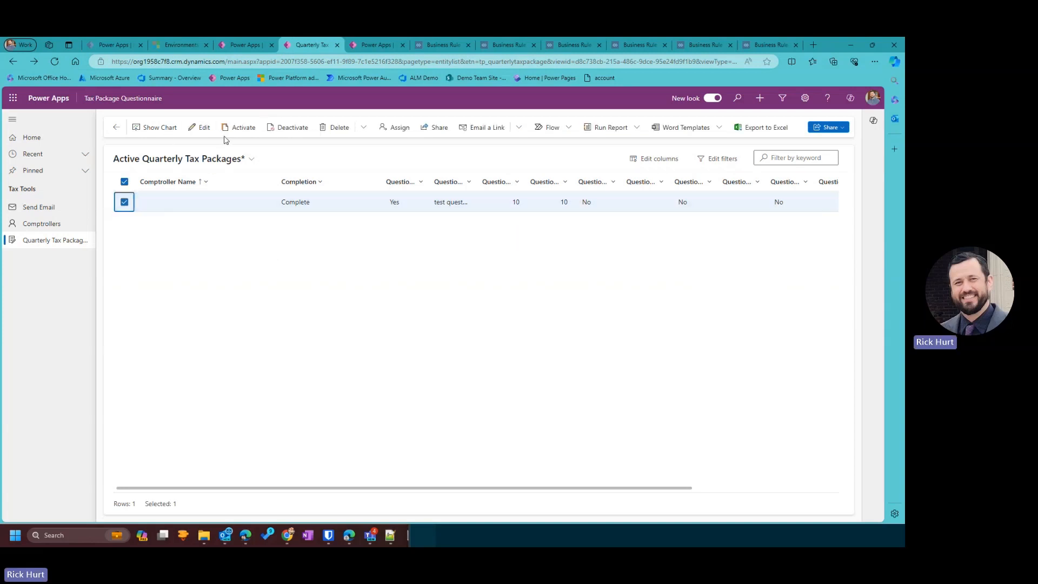
{"action": "left_click", "coordinate": [216, 137]}
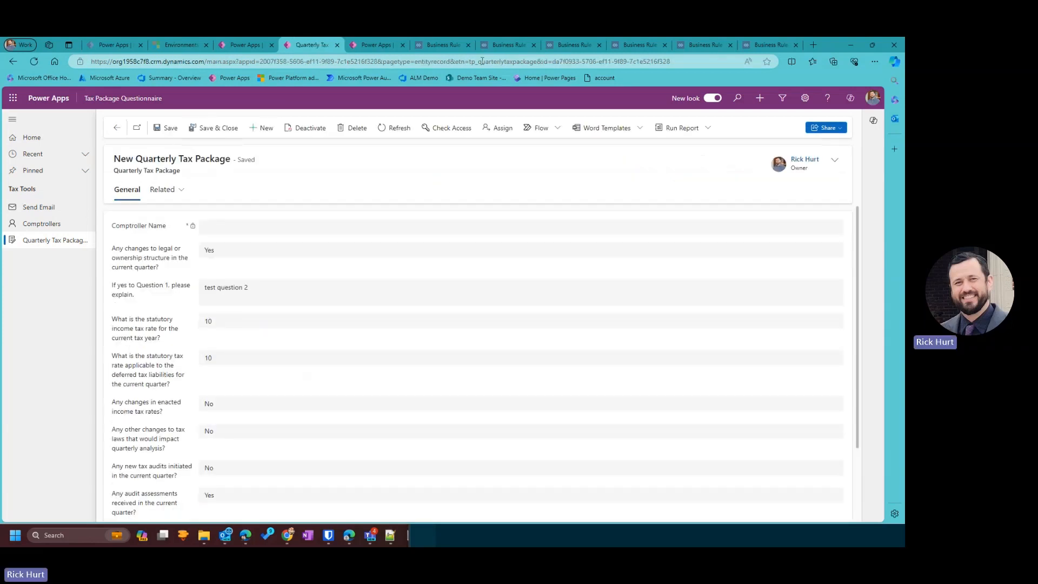
{"action": "left_click", "coordinate": [677, 62]}
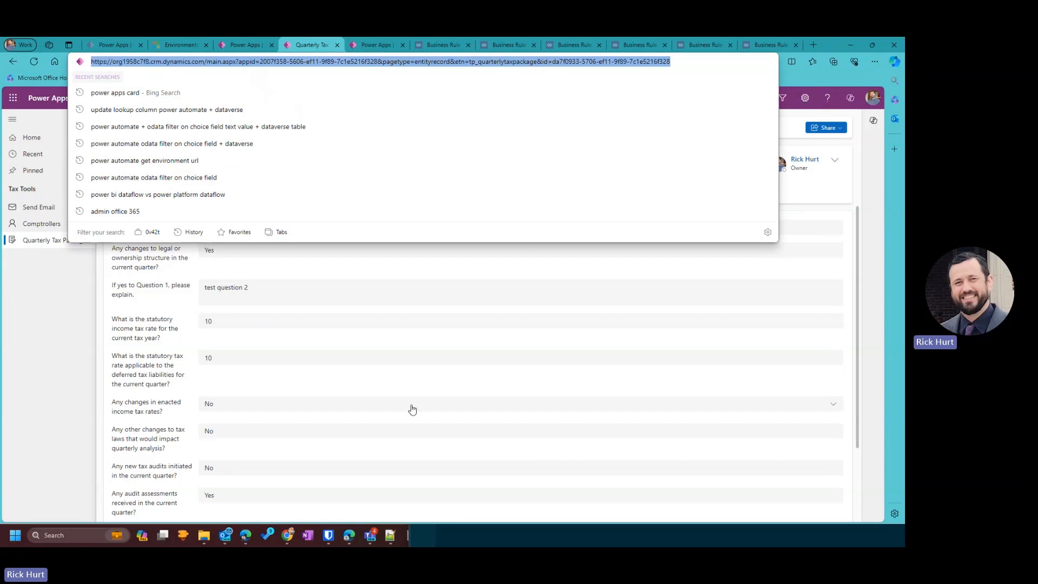
{"action": "left_click", "coordinate": [391, 535]}
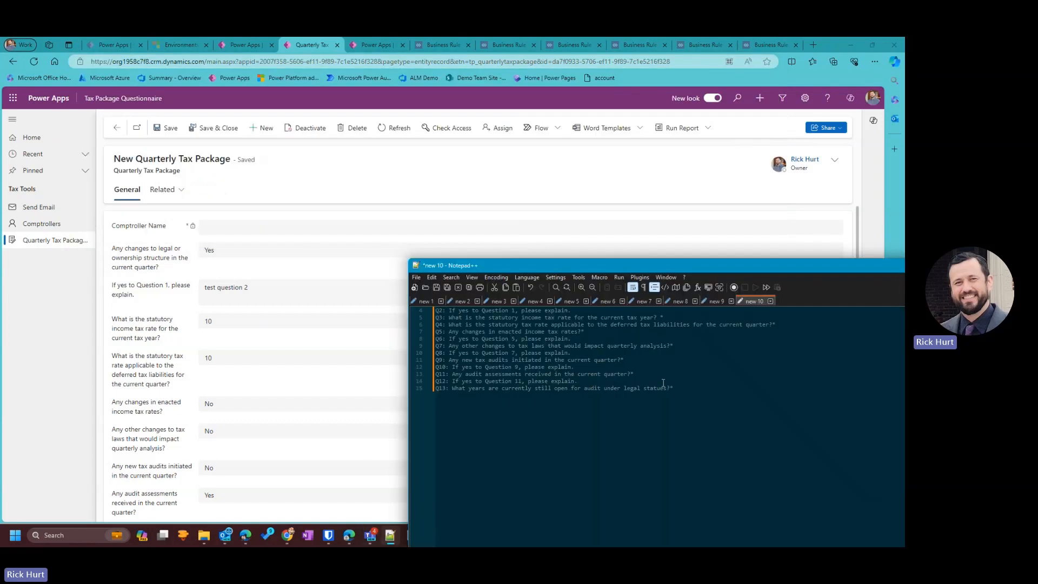
Paste the record URL on line 18 below the questionnaire questions.
{"action": "left_click", "coordinate": [711, 400]}
{"action": "key", "text": "Return"}
{"action": "key", "text": "Return"}
{"action": "key", "text": "ctrl+v"}
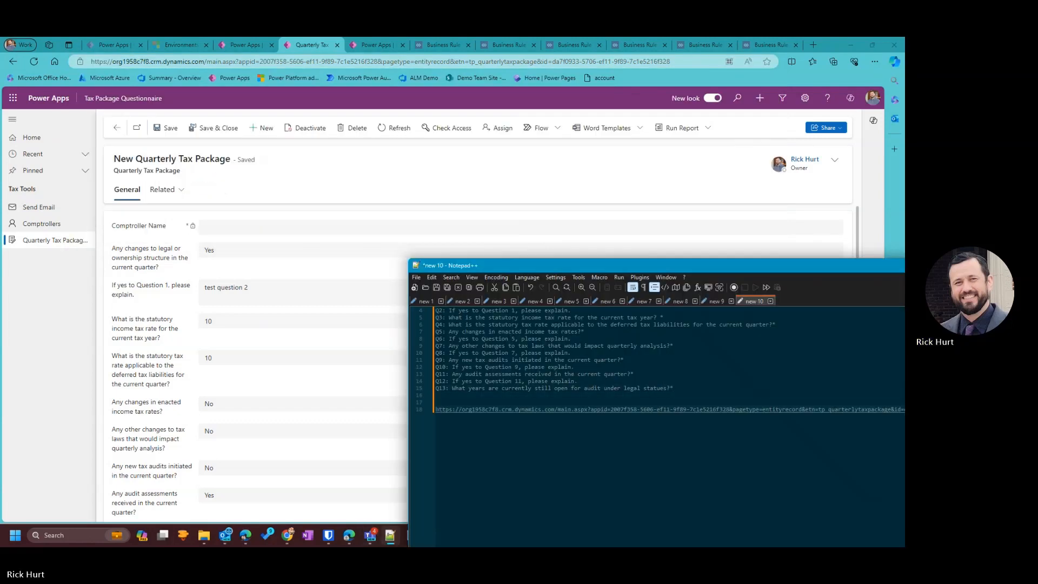
{"action": "left_click_drag", "start_coordinate": [659, 266], "coordinate": [322, 137]}
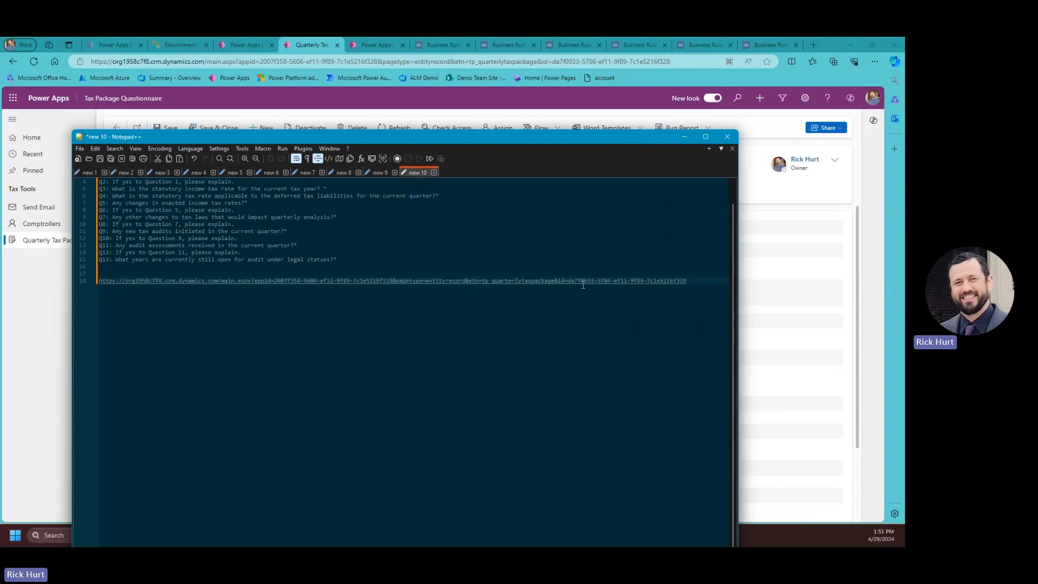
Copy the URL up to '&id=', minimize Notepad++, and return to the environment variable draft.
{"action": "left_click_drag", "start_coordinate": [685, 281], "coordinate": [570, 280]}
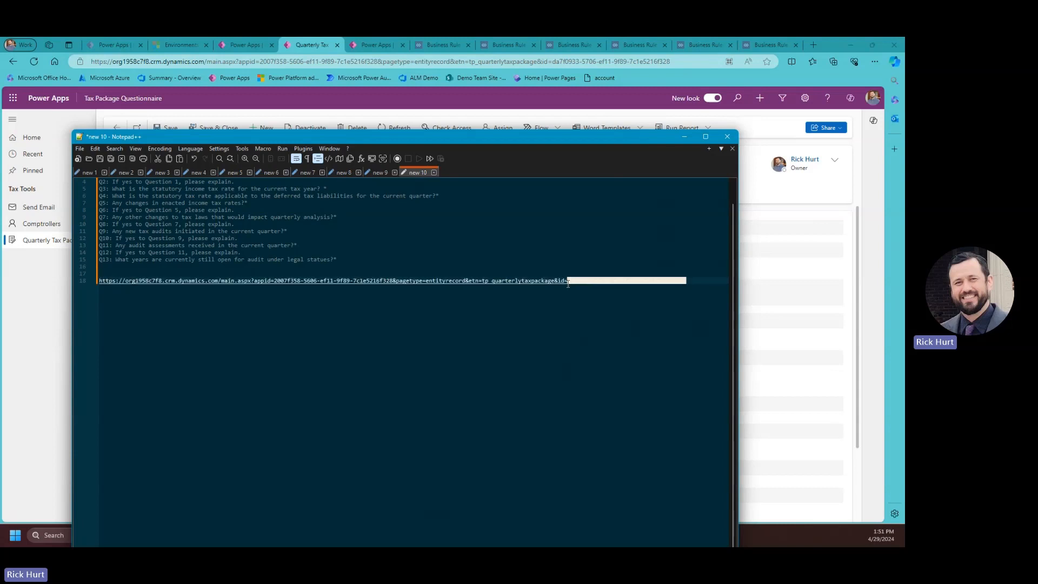
{"action": "left_click", "coordinate": [588, 315]}
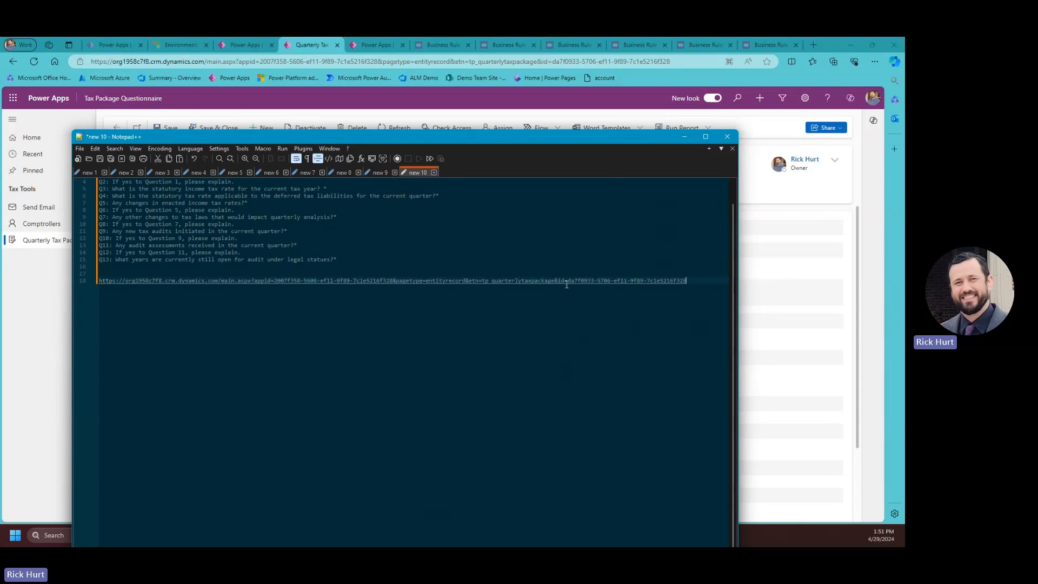
{"action": "left_click_drag", "start_coordinate": [567, 283], "coordinate": [97, 287]}
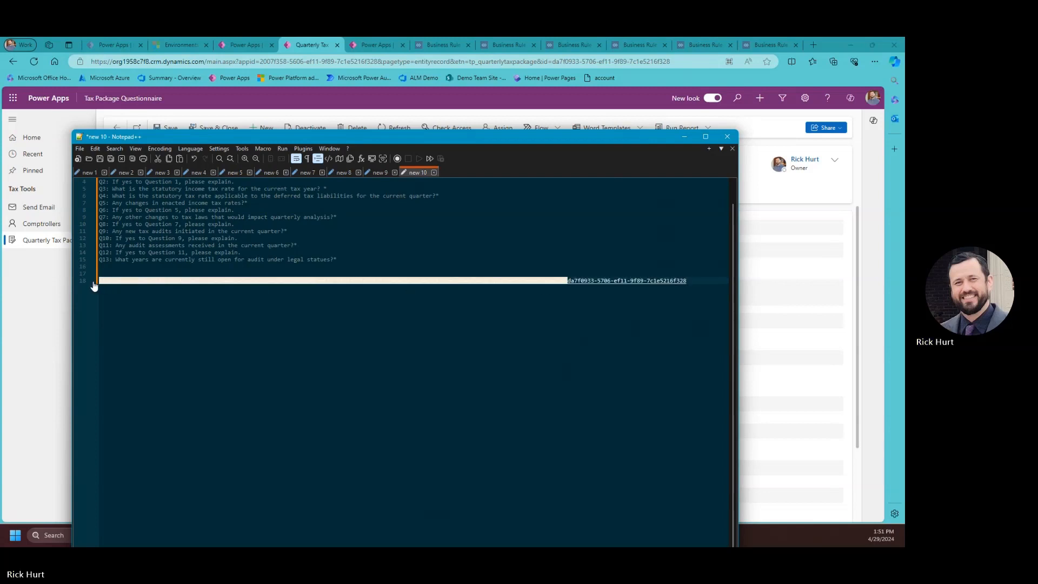
{"action": "right_click", "coordinate": [547, 280]}
{"action": "left_click", "coordinate": [562, 297]}
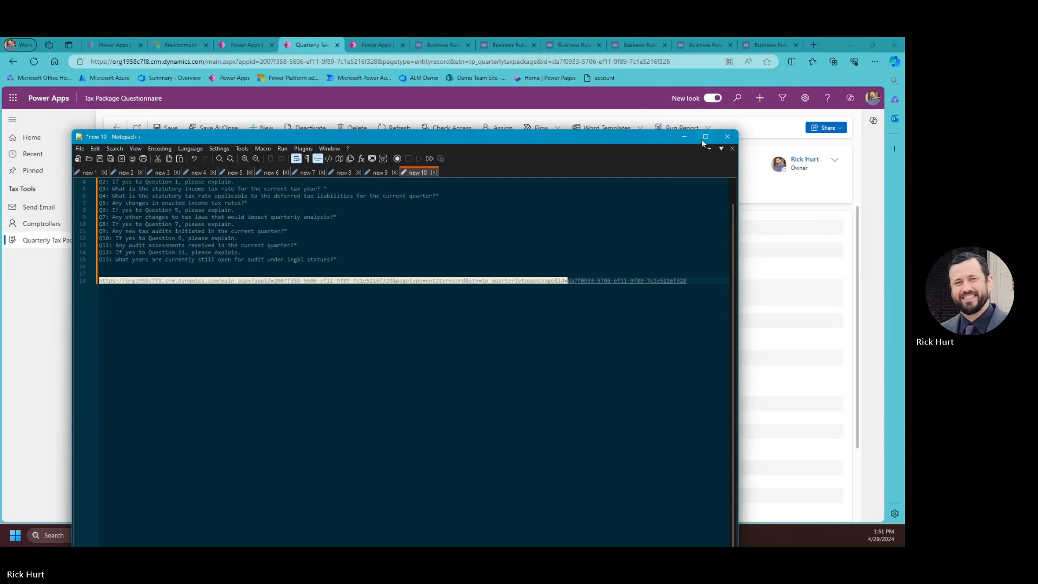
{"action": "left_click", "coordinate": [686, 137]}
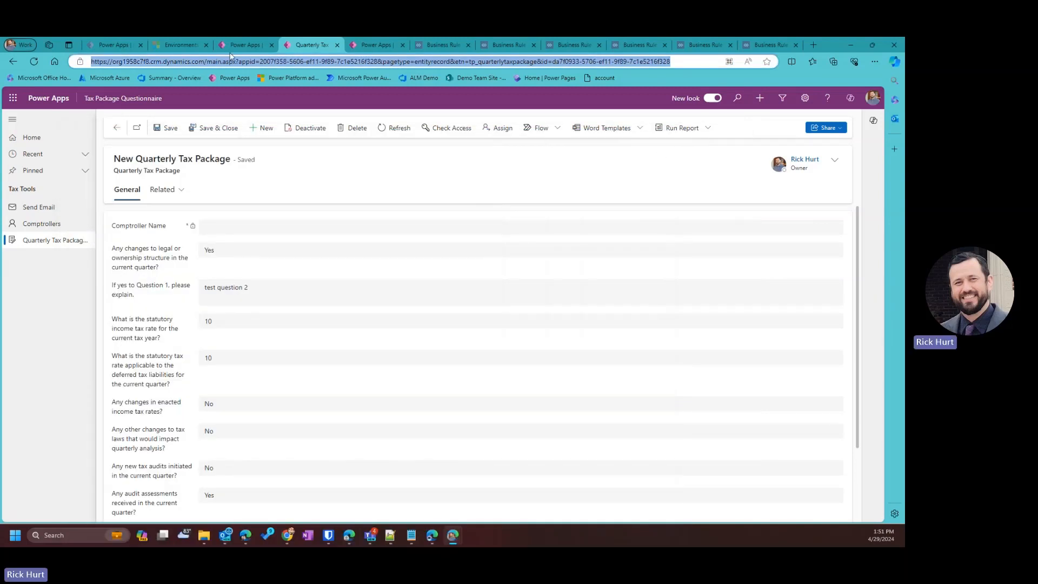
{"action": "left_click", "coordinate": [249, 46]}
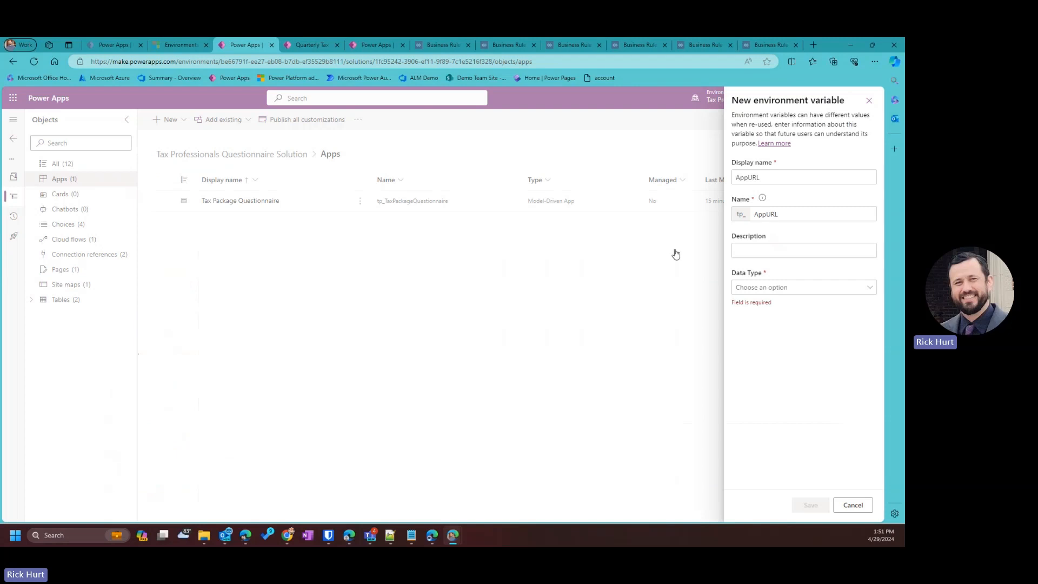
Make AppURL a Text variable with the copied record URL as current value, and save.
{"action": "left_click", "coordinate": [746, 290]}
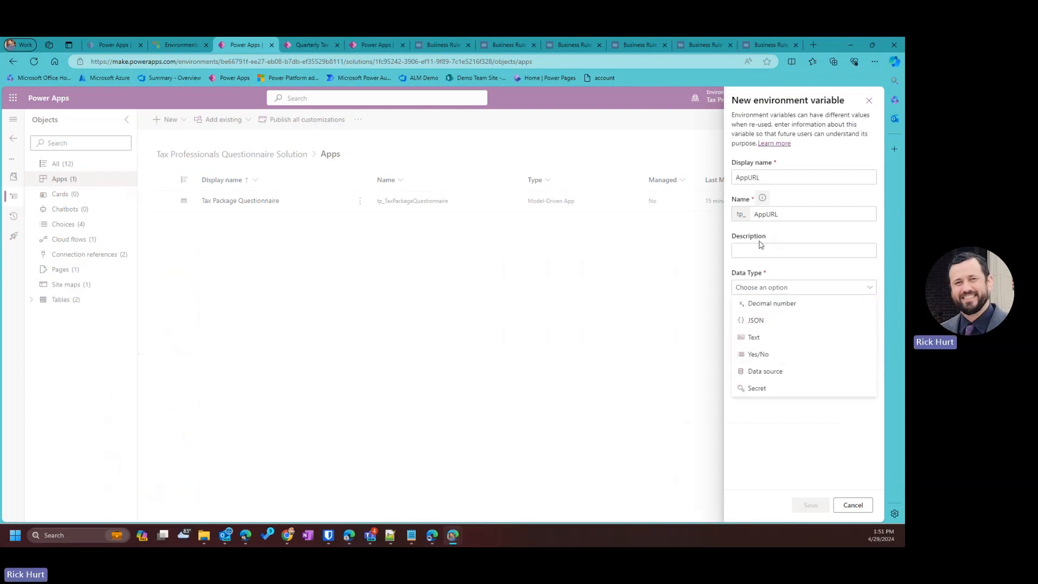
{"action": "left_click", "coordinate": [753, 336]}
{"action": "left_click", "coordinate": [748, 326]}
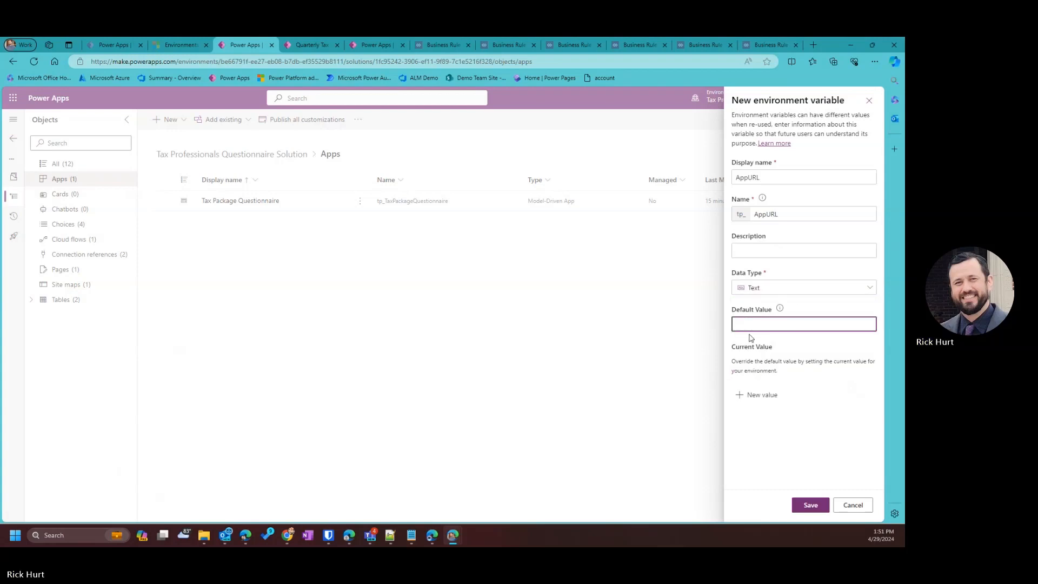
{"action": "left_click", "coordinate": [751, 395]}
{"action": "right_click", "coordinate": [755, 393]}
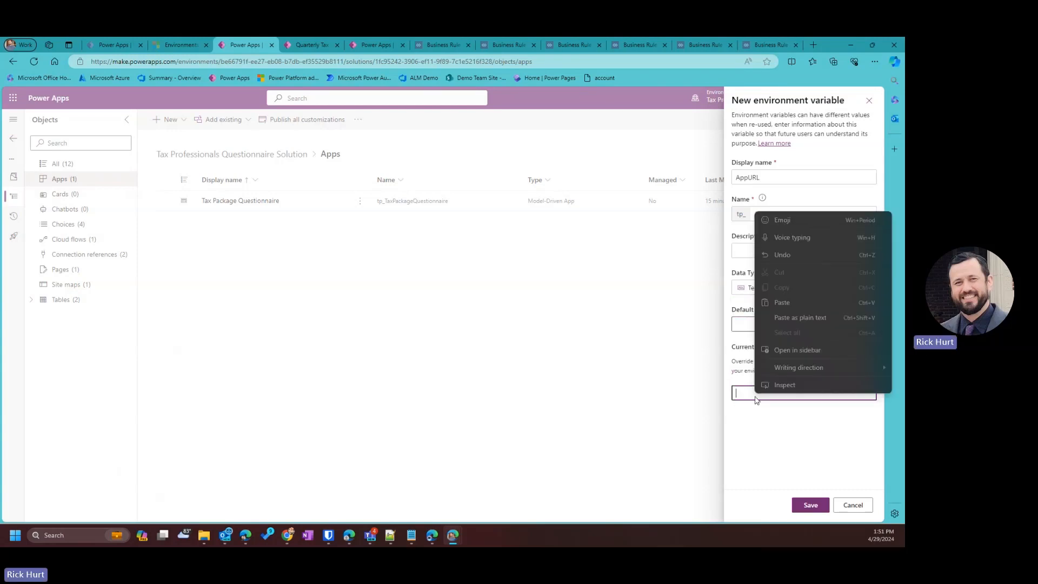
{"action": "left_click", "coordinate": [793, 316]}
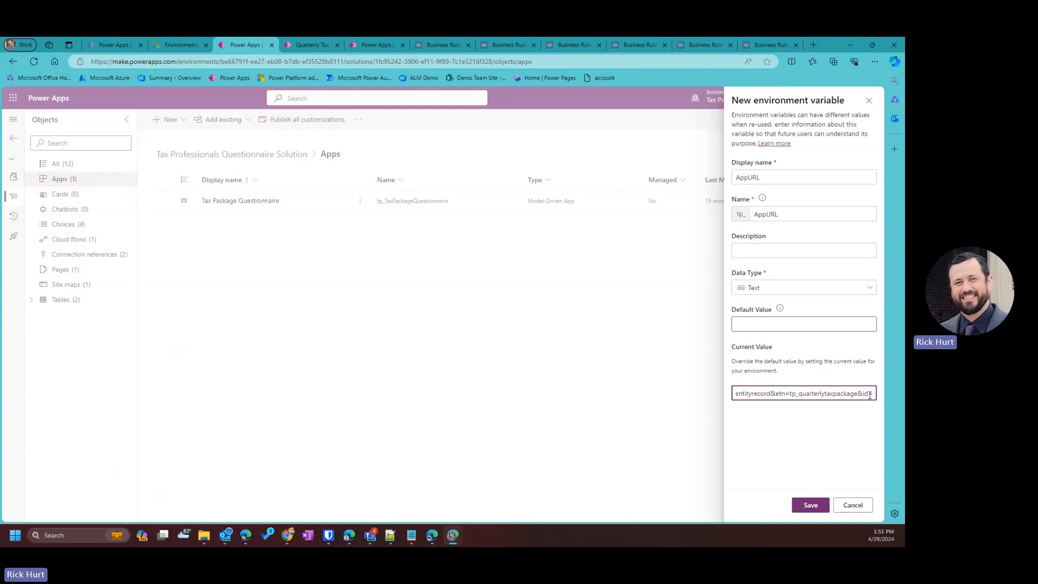
{"action": "left_click_drag", "start_coordinate": [870, 395], "coordinate": [687, 392]}
{"action": "left_click", "coordinate": [810, 504]}
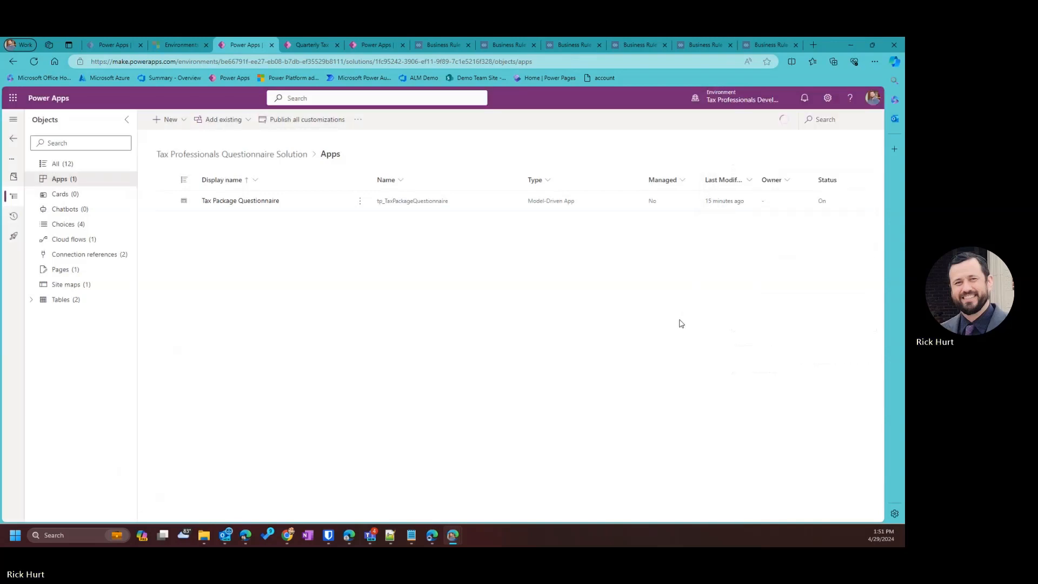
Open the Comptrollers table's columns and start a new column.
{"action": "left_click", "coordinate": [43, 315]}
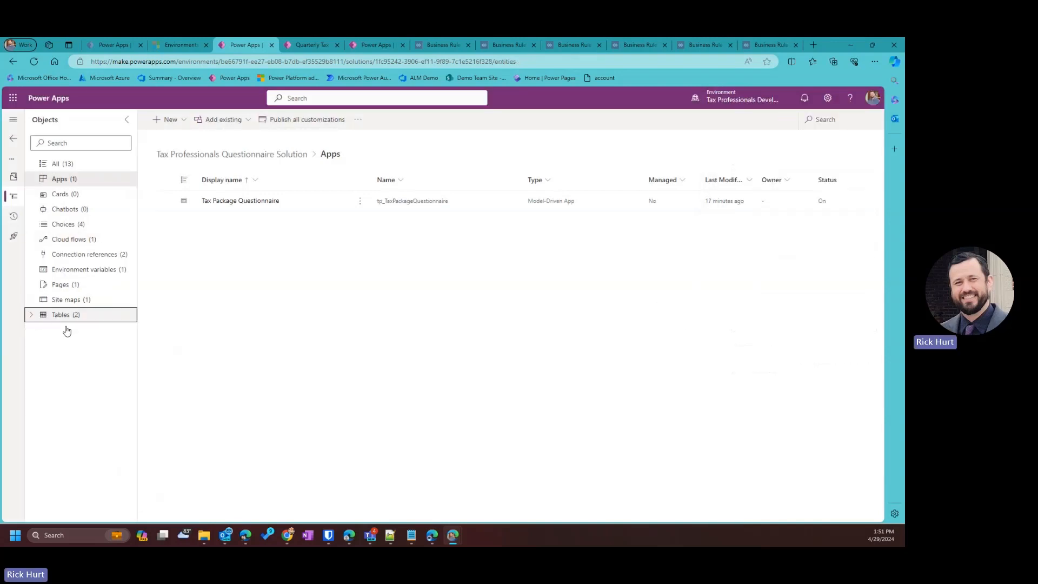
{"action": "left_click", "coordinate": [29, 316]}
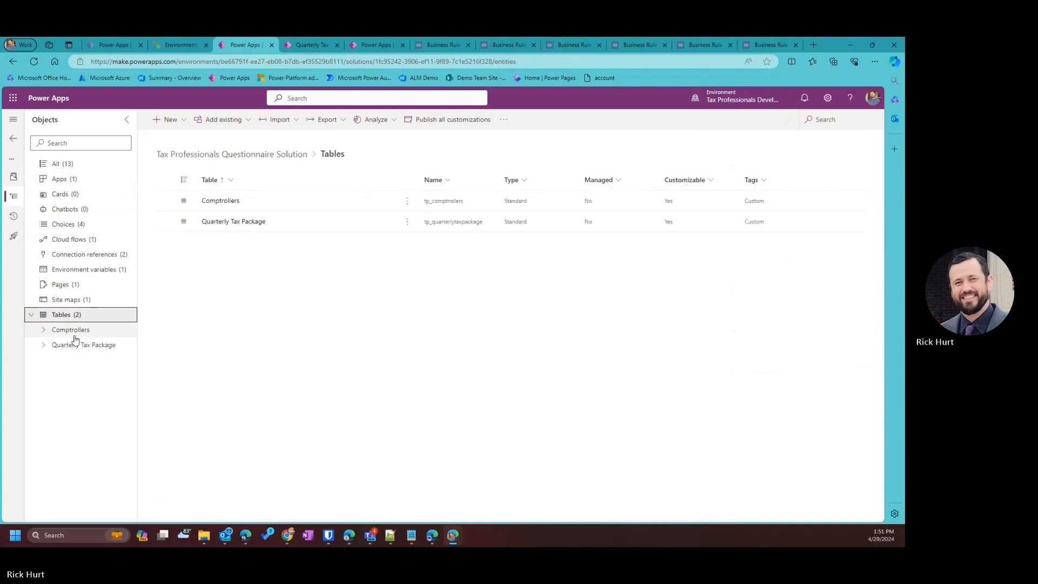
{"action": "left_click", "coordinate": [44, 331]}
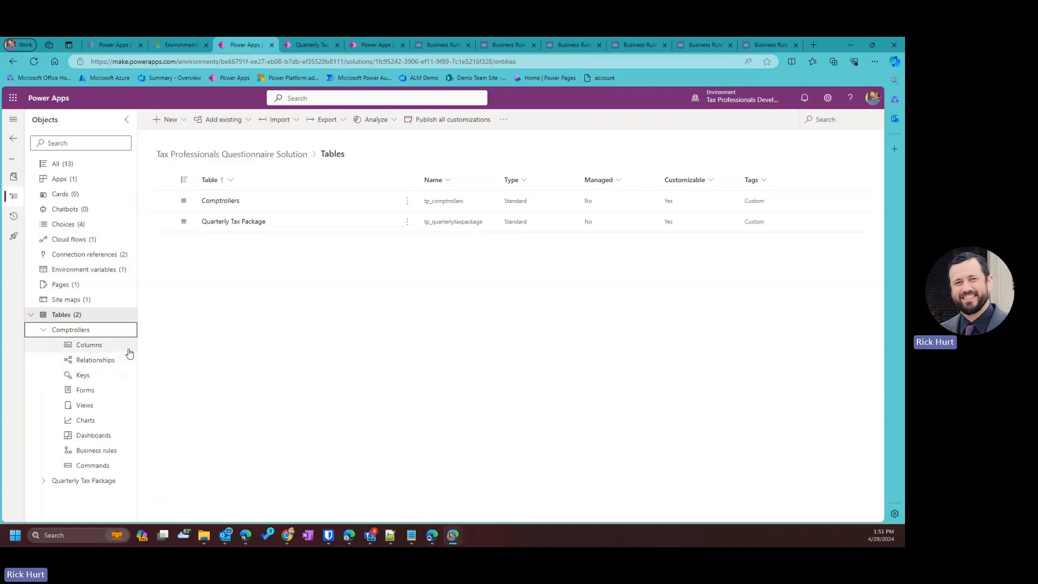
{"action": "left_click", "coordinate": [71, 345]}
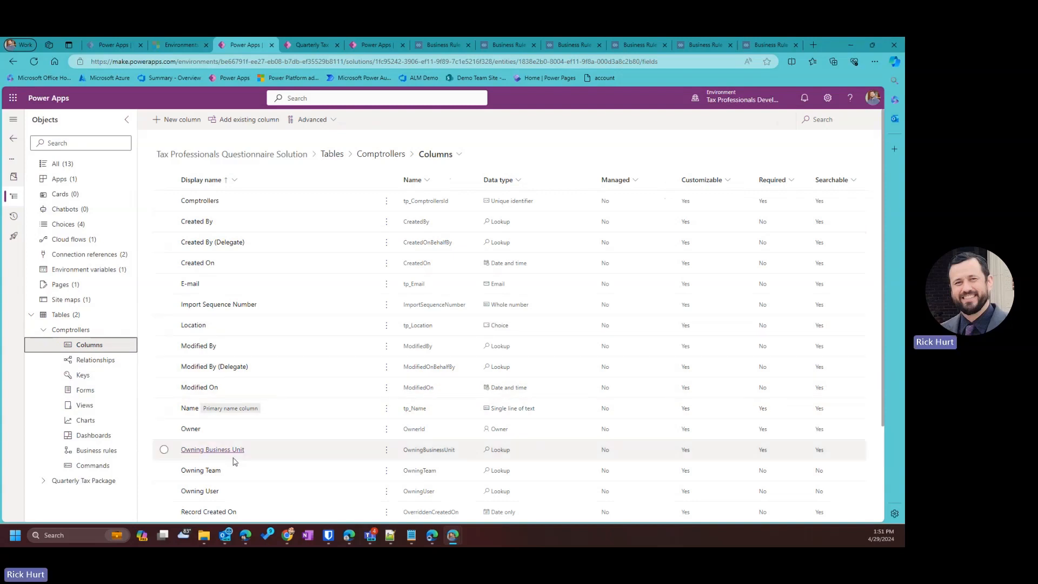
{"action": "left_click", "coordinate": [182, 124]}
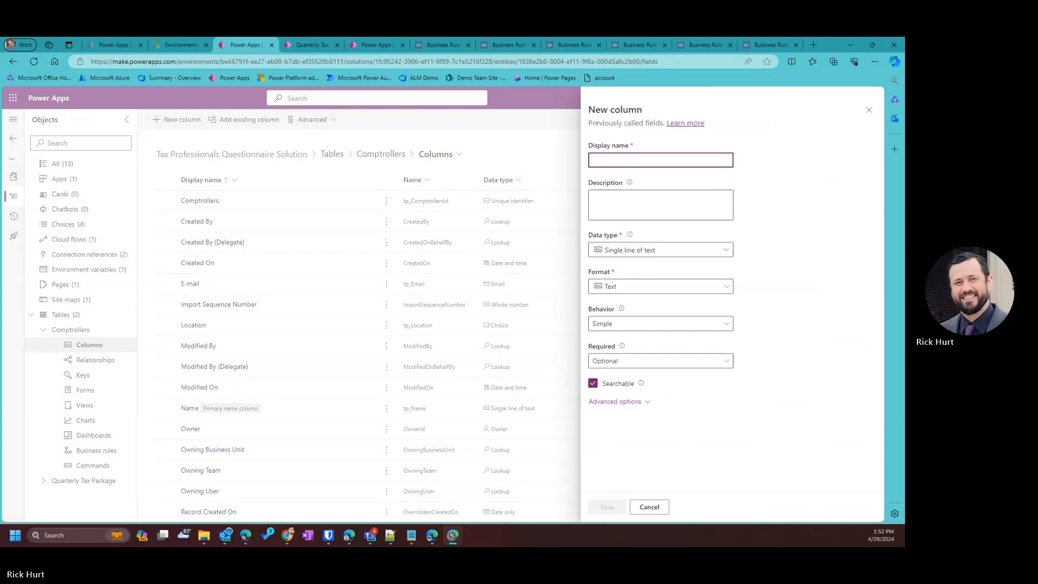
Change the new column's display name from ComptrollerId to 'Package ID'.
{"action": "left_click", "coordinate": [595, 160]}
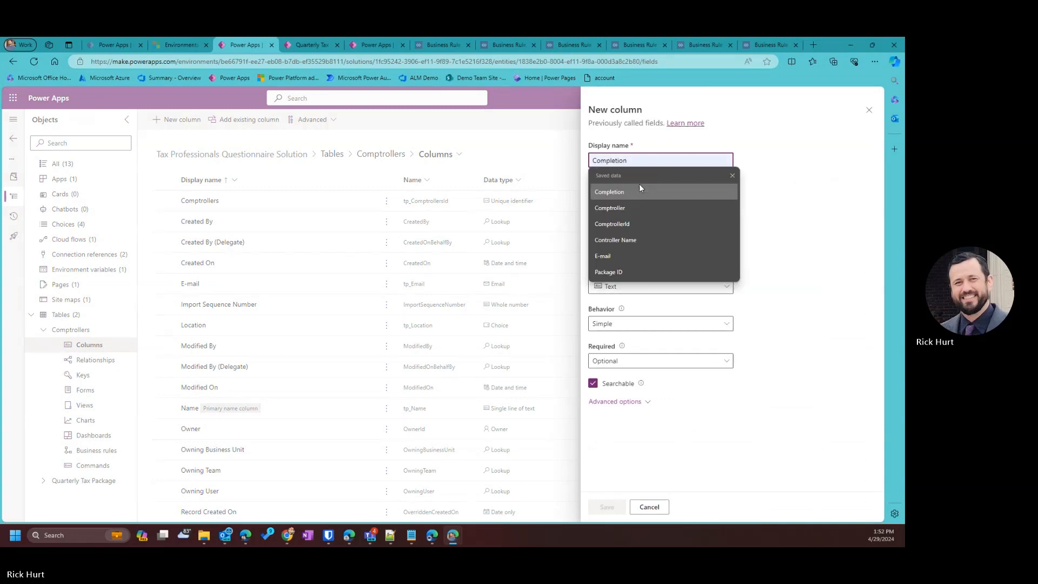
{"action": "type", "text": "ComptrollerId"}
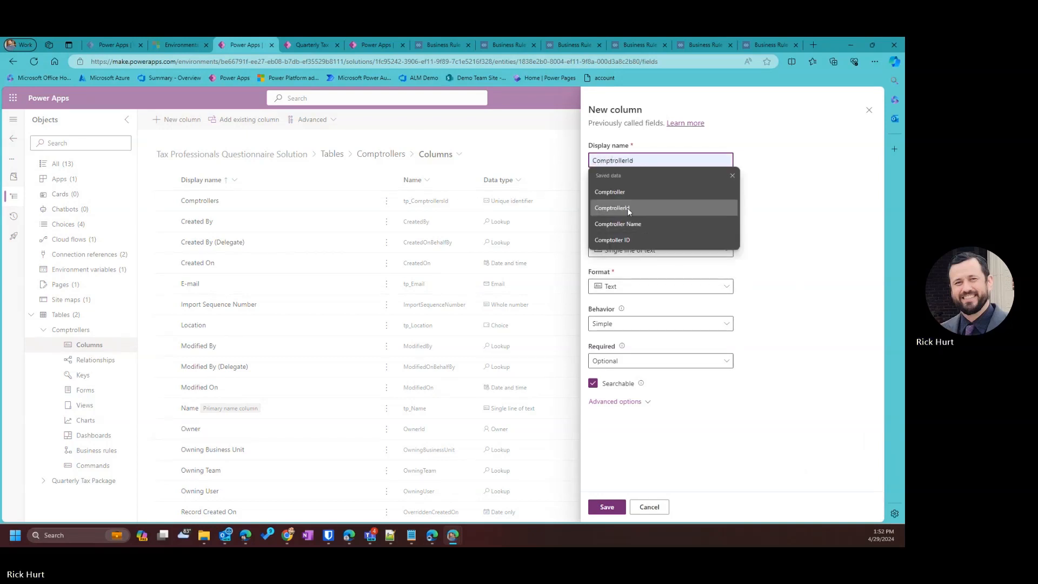
{"action": "left_click", "coordinate": [627, 208]}
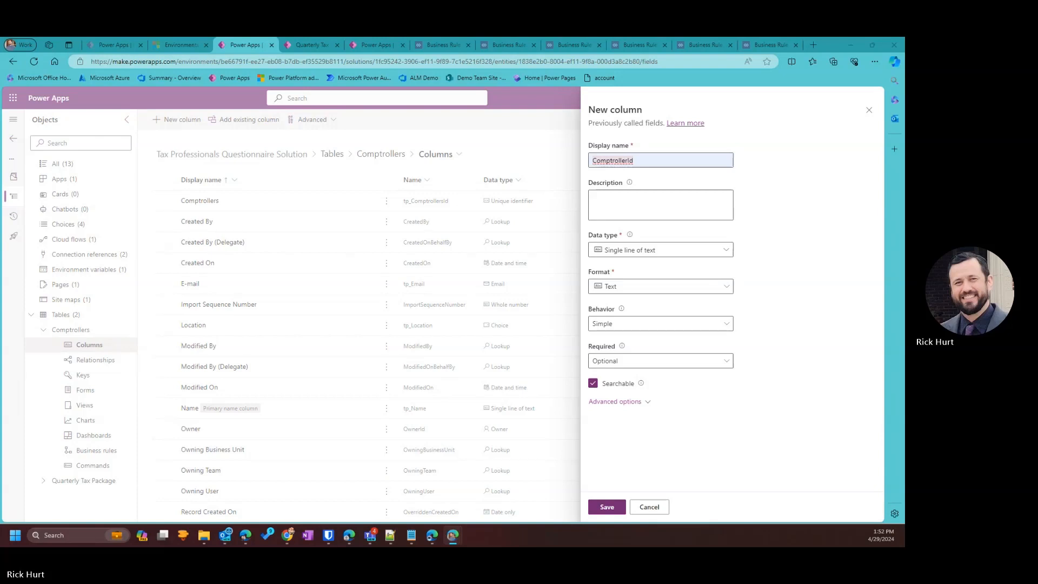
{"action": "double_click", "coordinate": [624, 160]}
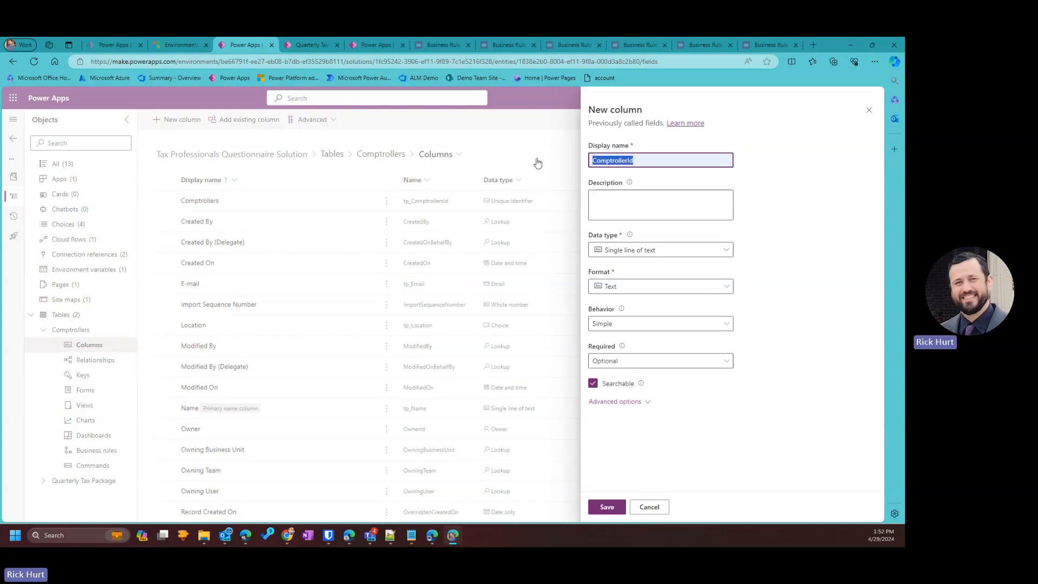
{"action": "type", "text": "Packa"}
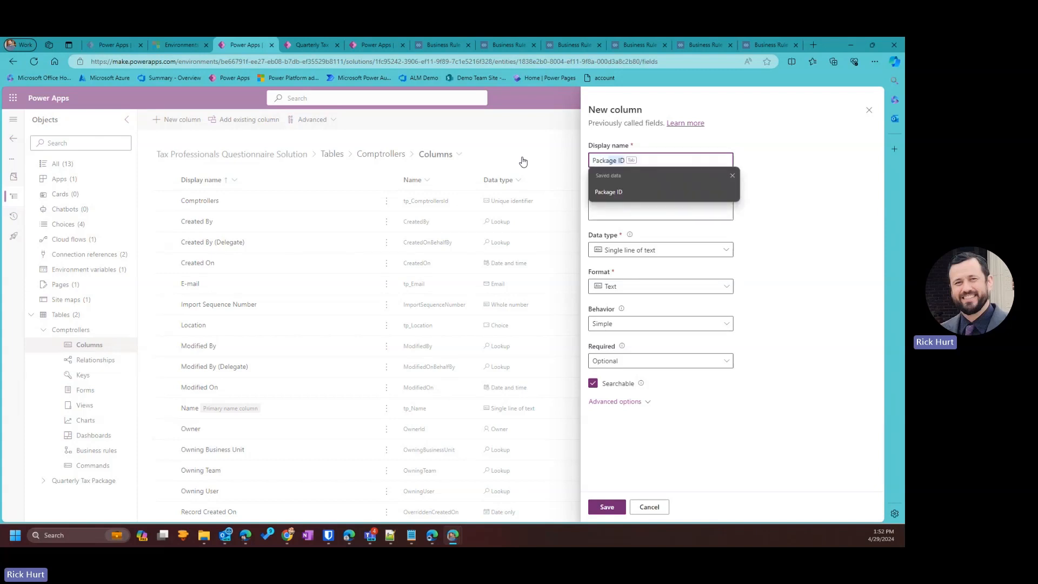
{"action": "left_click", "coordinate": [861, 161]}
{"action": "left_click", "coordinate": [635, 161]}
{"action": "type", "text": "ah"}
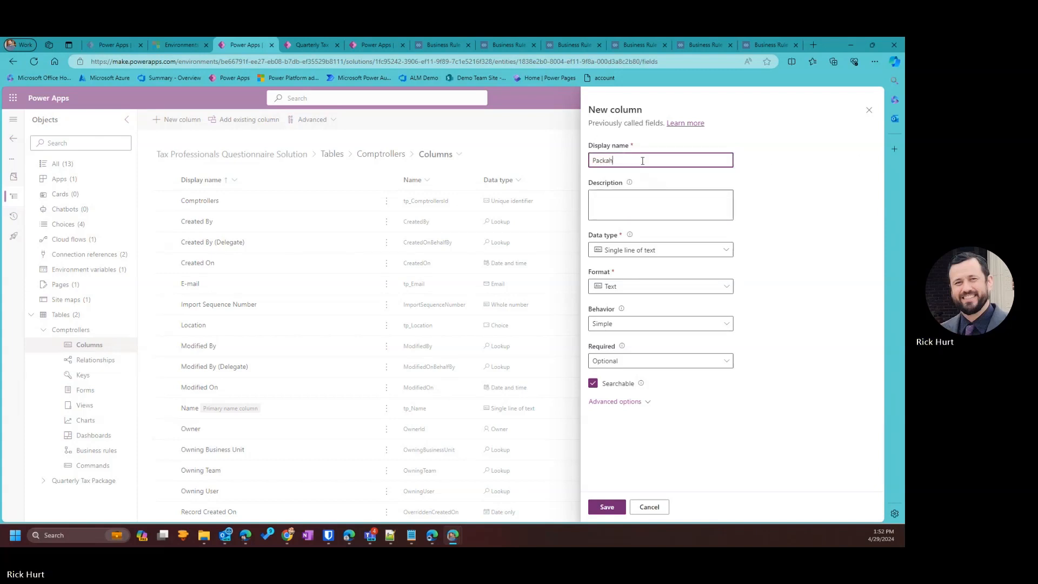
{"action": "key", "text": "BackSpace"}
{"action": "type", "text": "g"}
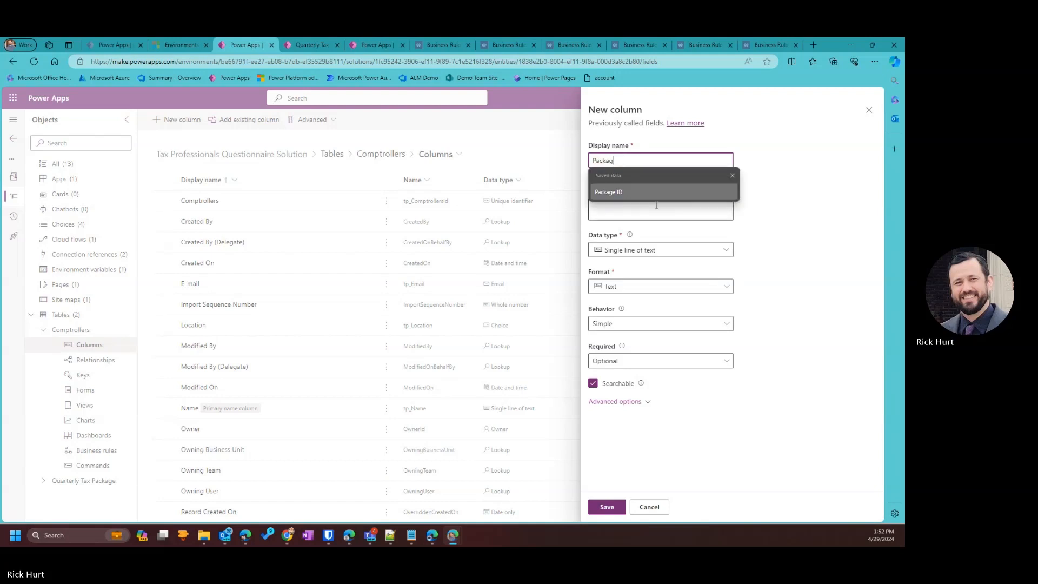
{"action": "left_click", "coordinate": [650, 198]}
{"action": "left_click", "coordinate": [674, 251]}
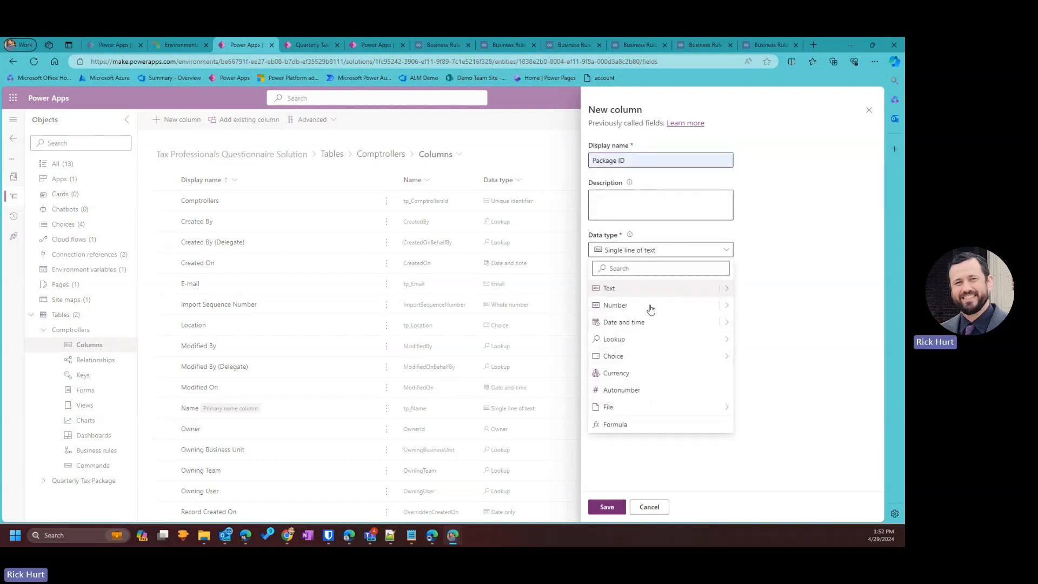
Make Package ID a Lookup column related to the Quarterly Tax Package table, and save it.
{"action": "mouse_move", "coordinate": [707, 341]}
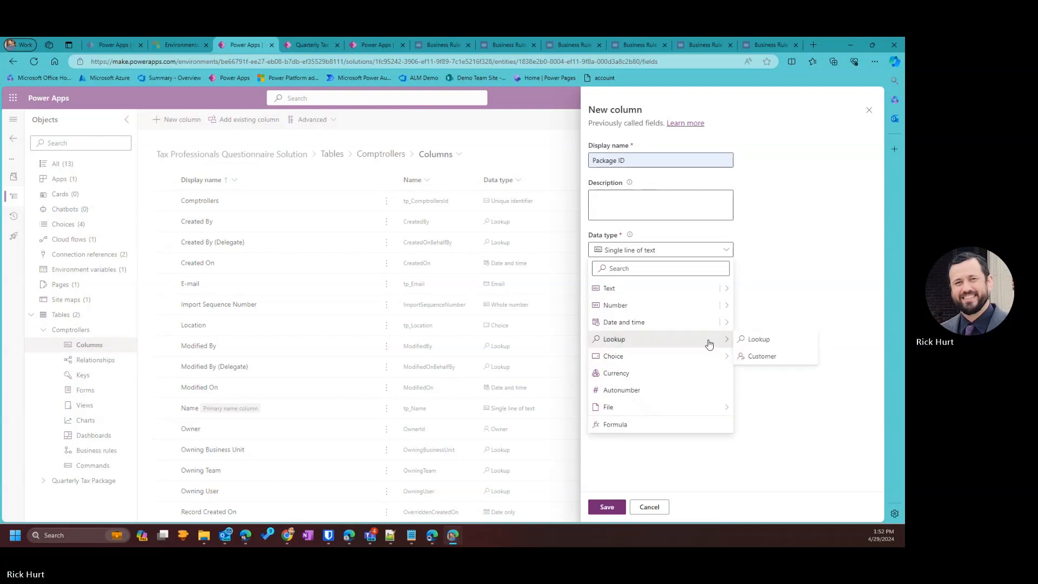
{"action": "left_click", "coordinate": [760, 341]}
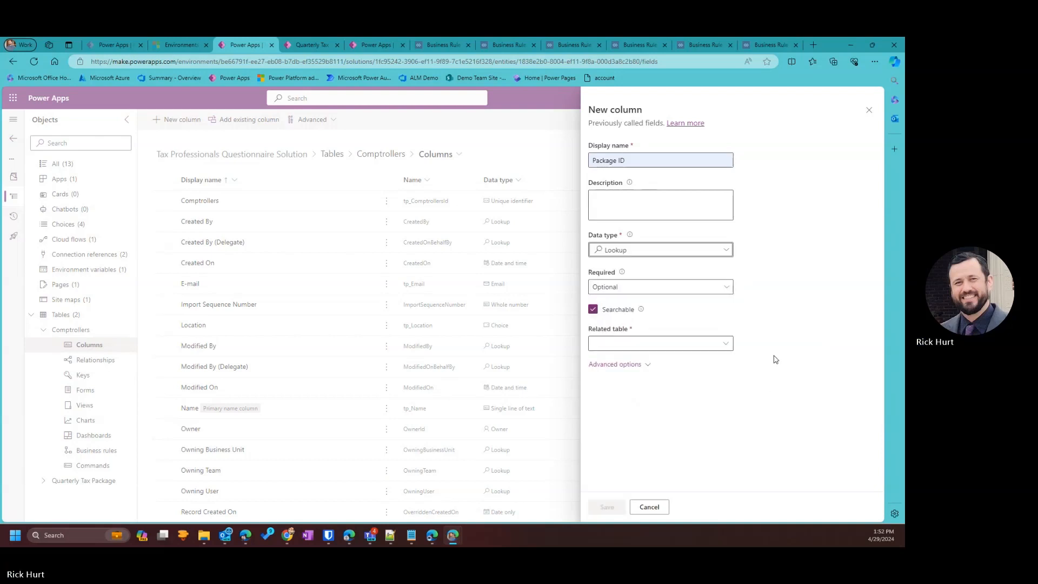
{"action": "left_click", "coordinate": [725, 345]}
{"action": "scroll", "coordinate": [465, 411], "scroll_direction": "down", "scroll_amount": 15}
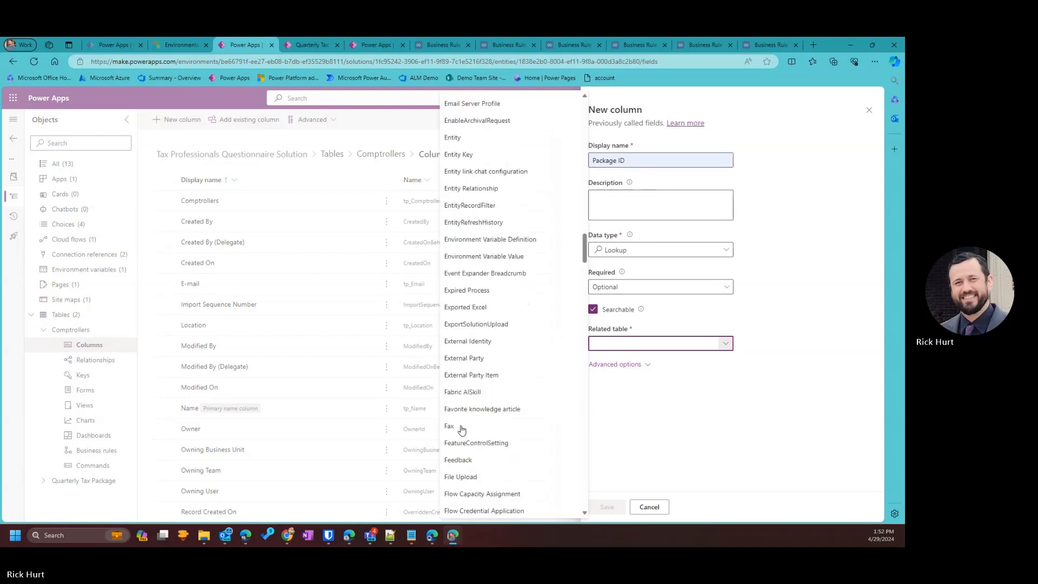
{"action": "scroll", "coordinate": [468, 427], "scroll_direction": "down", "scroll_amount": 15}
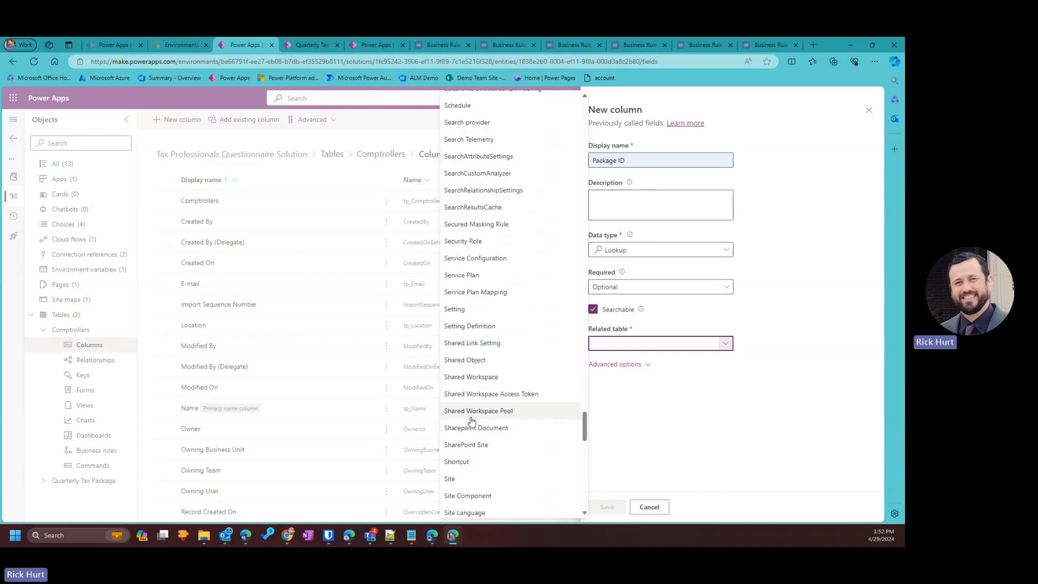
{"action": "scroll", "coordinate": [471, 420], "scroll_direction": "down", "scroll_amount": 5}
{"action": "scroll", "coordinate": [472, 410], "scroll_direction": "up", "scroll_amount": 10}
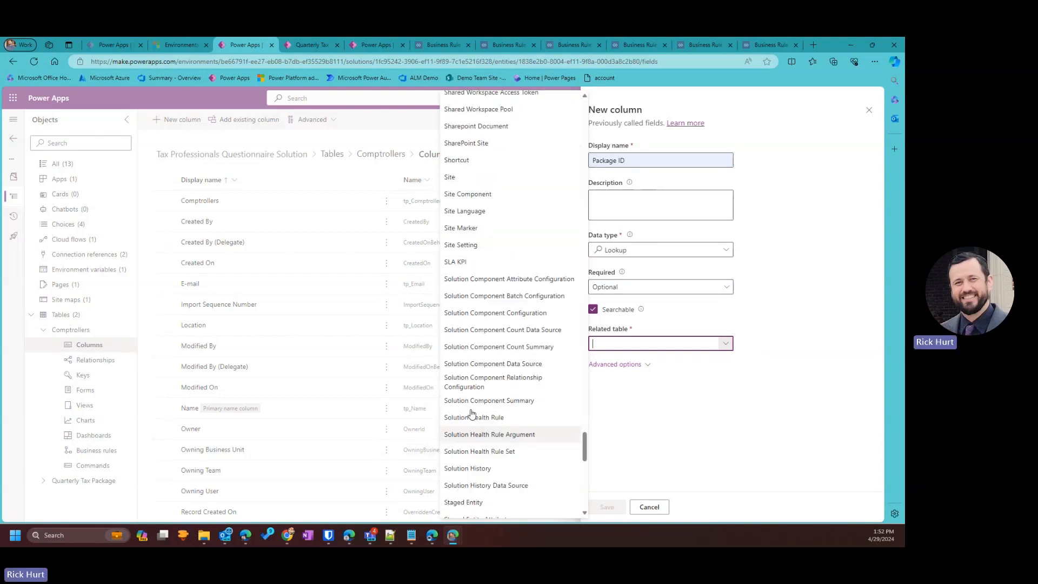
{"action": "scroll", "coordinate": [473, 378], "scroll_direction": "up", "scroll_amount": 15}
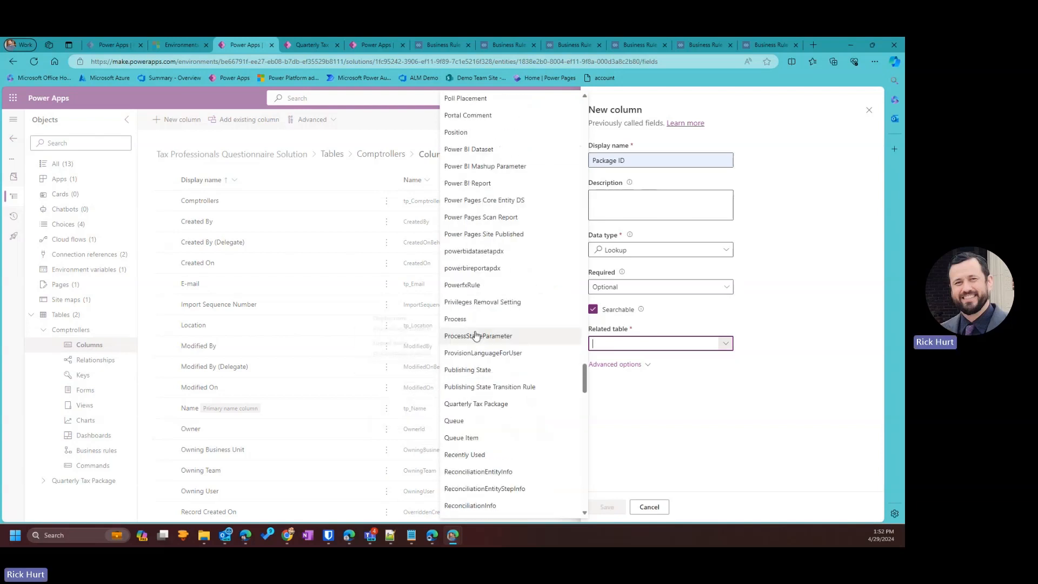
{"action": "scroll", "coordinate": [476, 331], "scroll_direction": "up", "scroll_amount": 15}
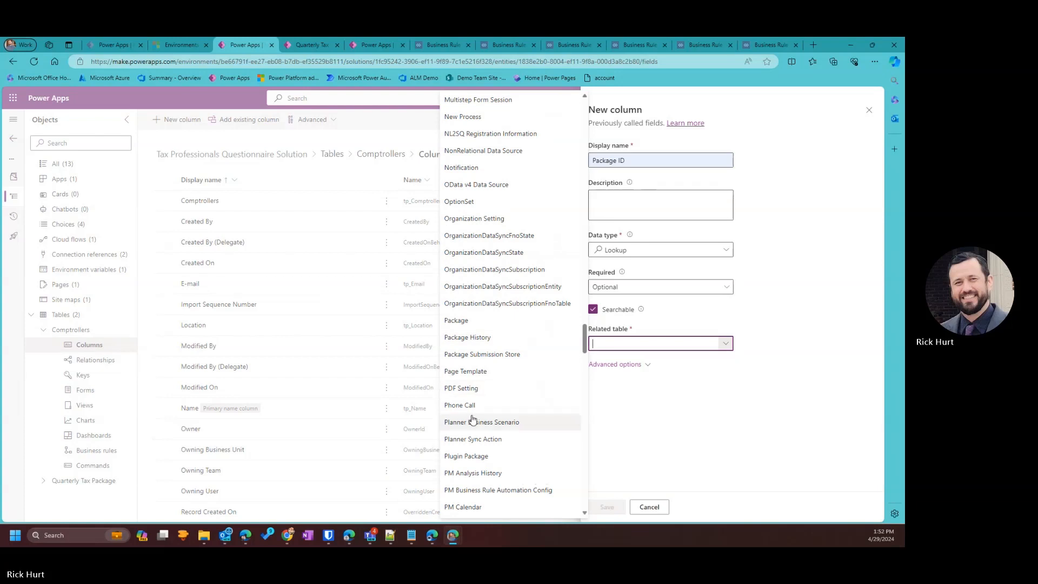
{"action": "scroll", "coordinate": [473, 417], "scroll_direction": "up", "scroll_amount": 2}
{"action": "scroll", "coordinate": [482, 319], "scroll_direction": "up", "scroll_amount": 4}
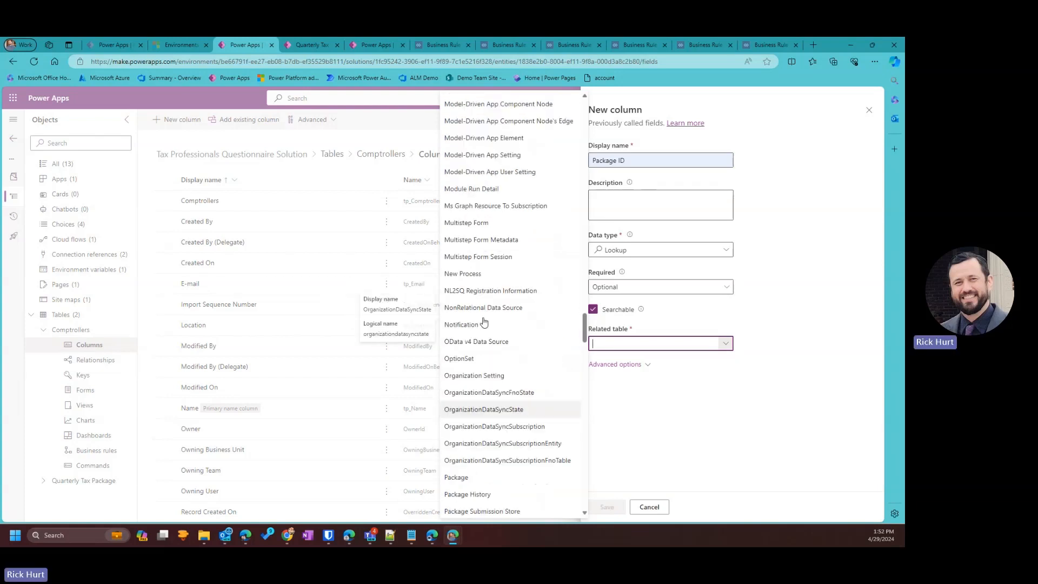
{"action": "scroll", "coordinate": [484, 324], "scroll_direction": "down", "scroll_amount": 15}
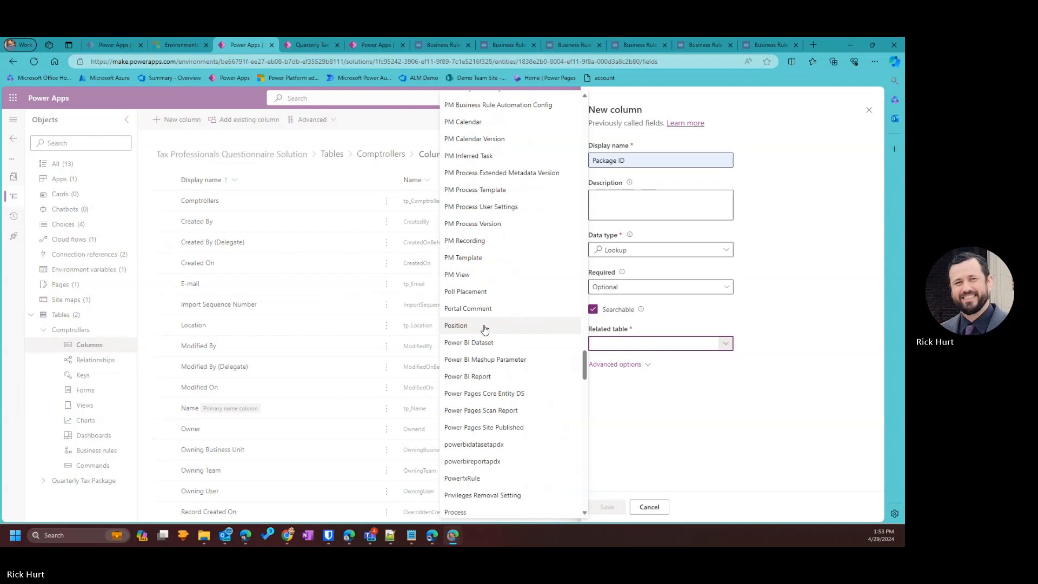
{"action": "scroll", "coordinate": [486, 331], "scroll_direction": "down", "scroll_amount": 4}
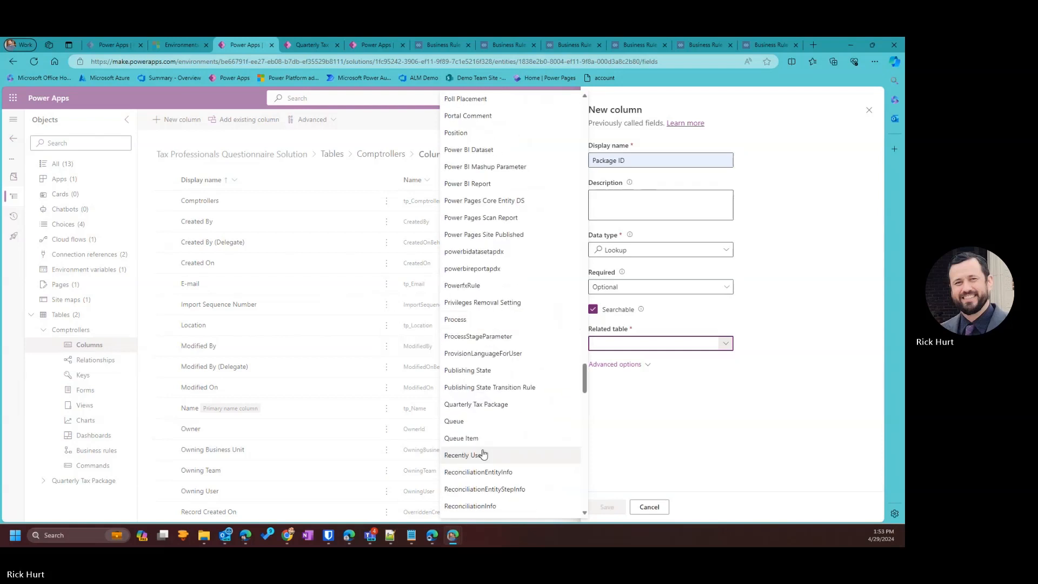
{"action": "left_click", "coordinate": [494, 411]}
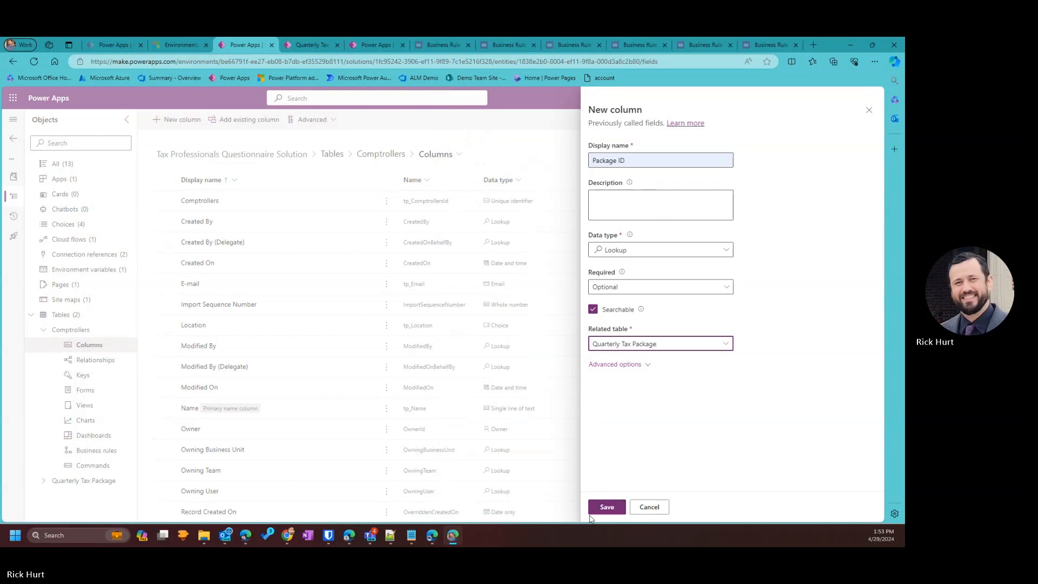
{"action": "left_click", "coordinate": [609, 507]}
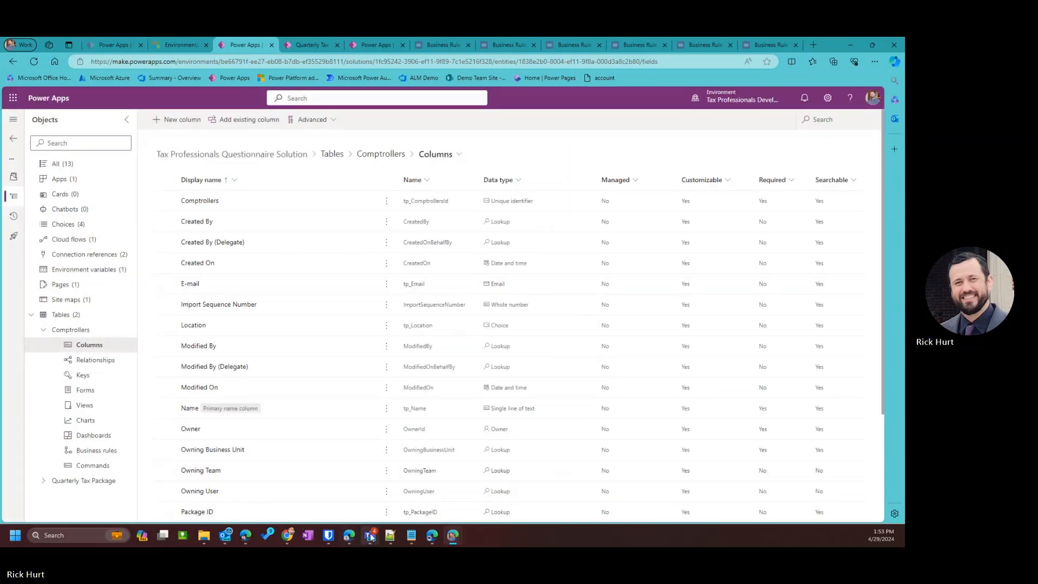
Switch back to the browser window showing the Power Apps Solutions list.
{"action": "mouse_move", "coordinate": [370, 535]}
{"action": "left_click", "coordinate": [522, 476]}
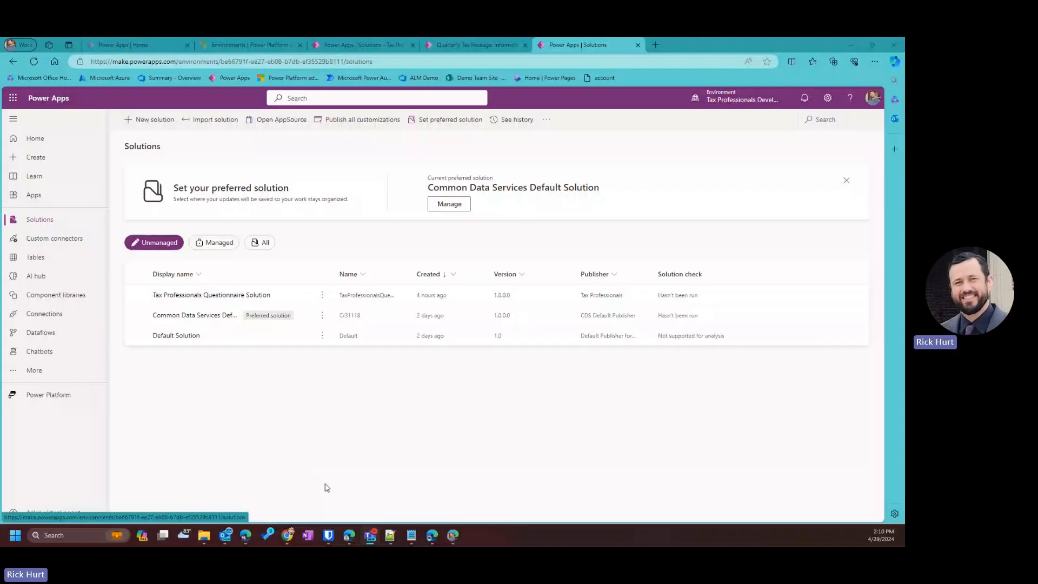
In Tax Professionals Questionnaire Solution, review its apps and cloud flows, then edit the Tax Package Questionnaire app.
{"action": "left_click", "coordinate": [227, 295]}
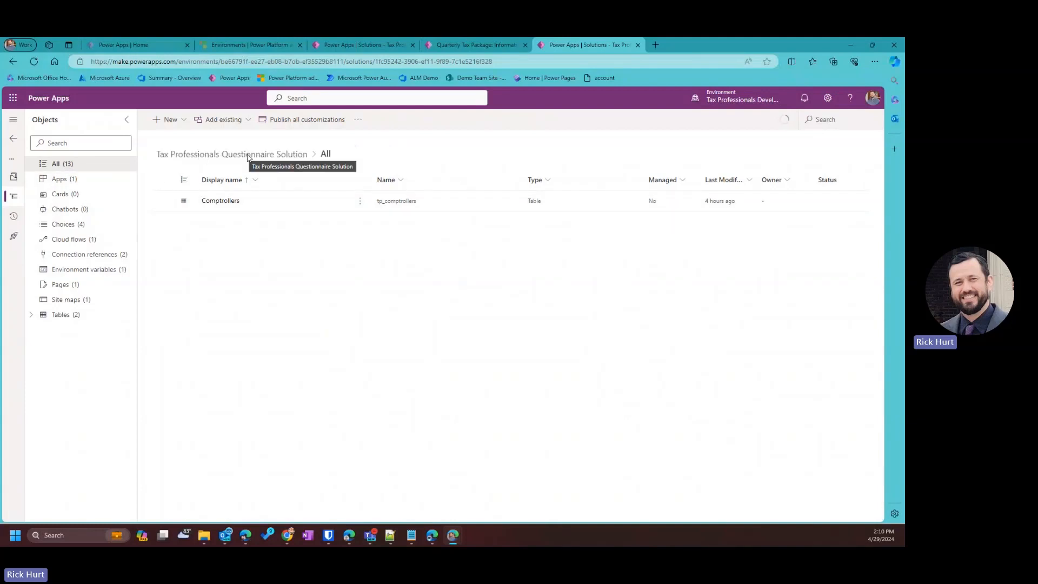
{"action": "left_click", "coordinate": [92, 179]}
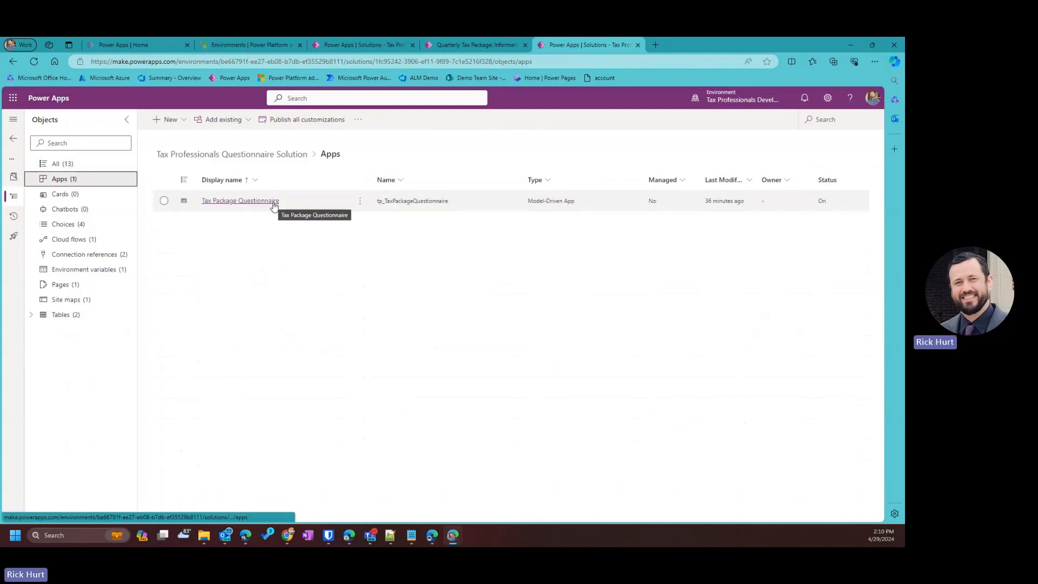
{"action": "left_click", "coordinate": [91, 243]}
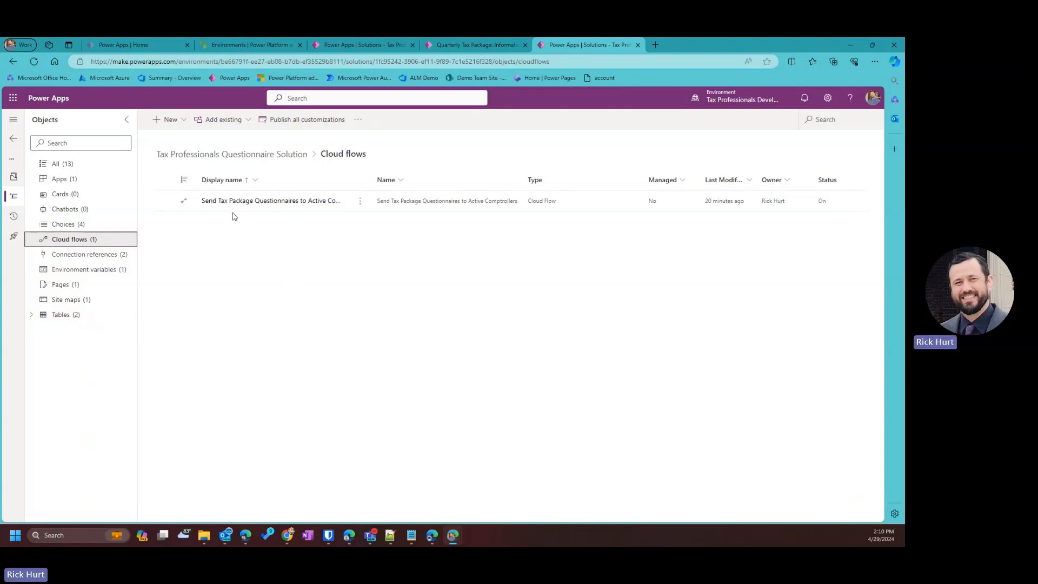
{"action": "left_click", "coordinate": [61, 180]}
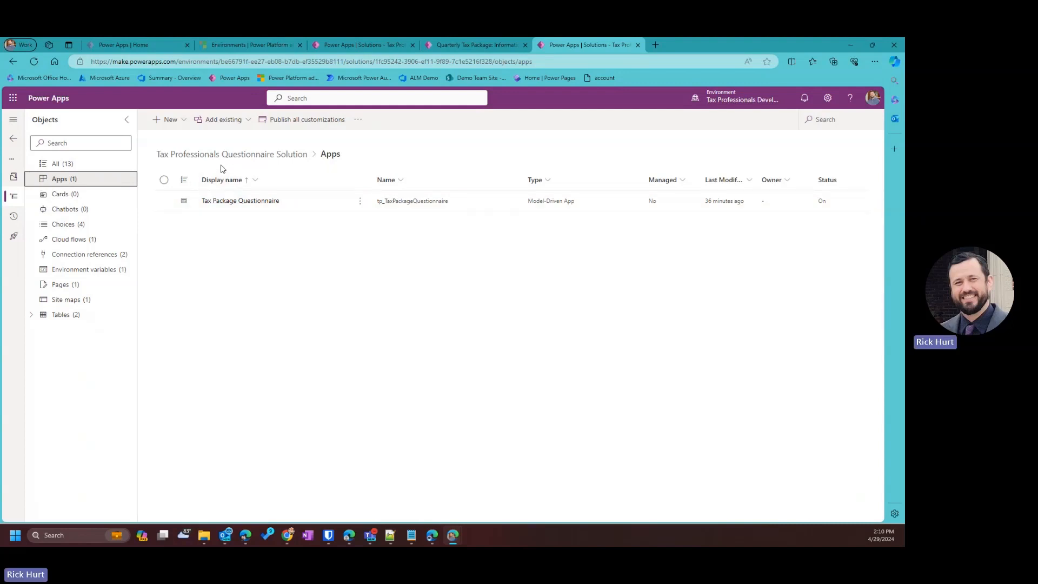
{"action": "left_click", "coordinate": [360, 201]}
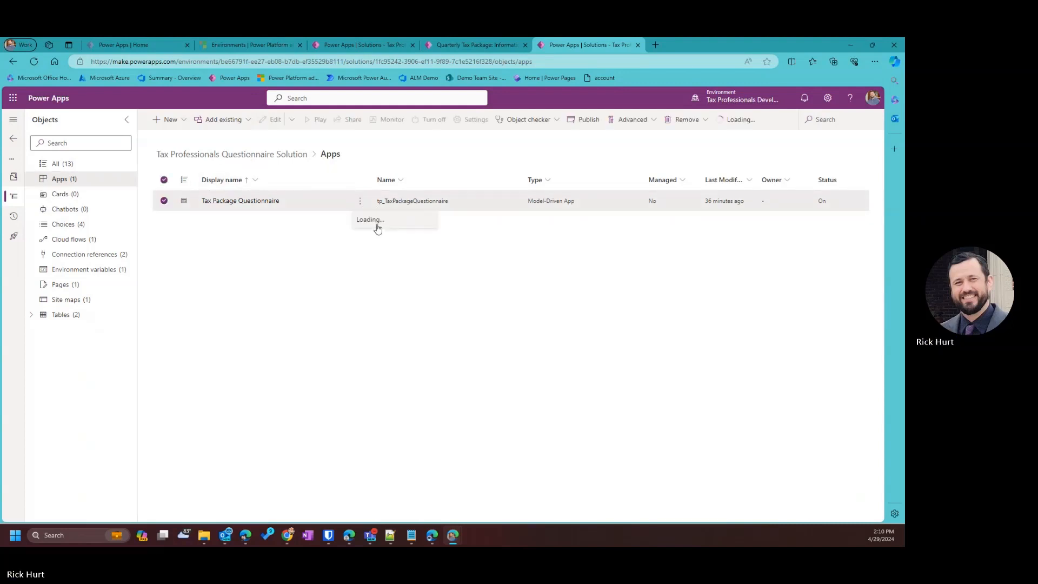
{"action": "left_click", "coordinate": [372, 220]}
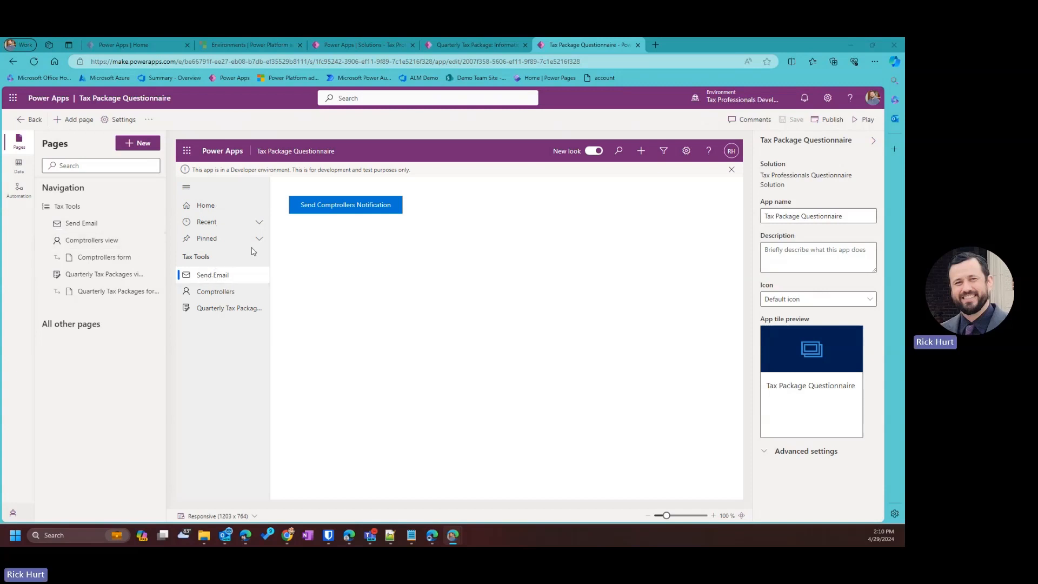
Edit the Send Email custom page from the app's Navigation pane.
{"action": "mouse_move", "coordinate": [74, 224]}
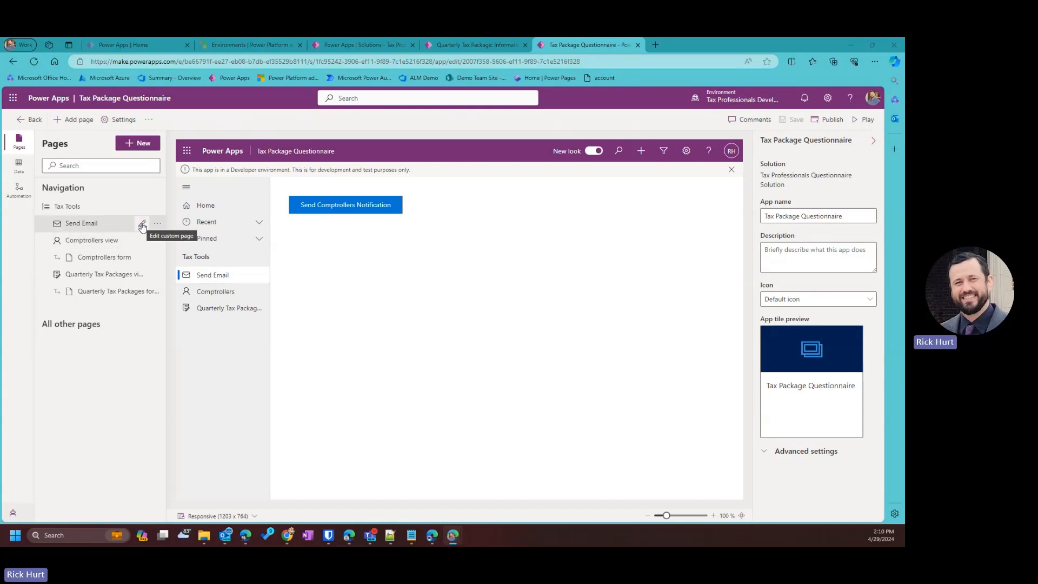
{"action": "left_click", "coordinate": [142, 225]}
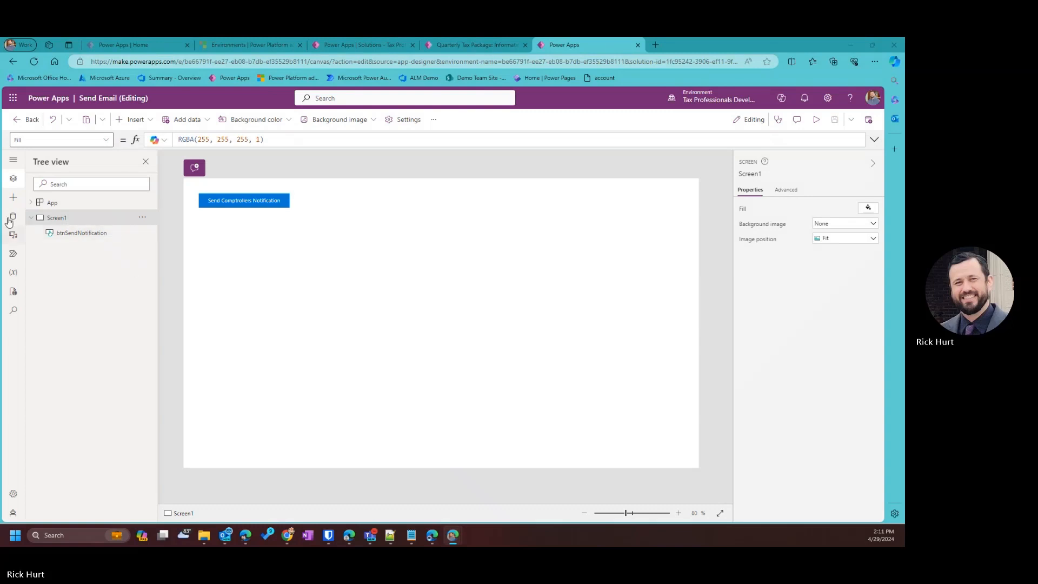
Add the Send Tax Package Questionnaires Power Automate flow to the Send Email page.
{"action": "left_click", "coordinate": [13, 257]}
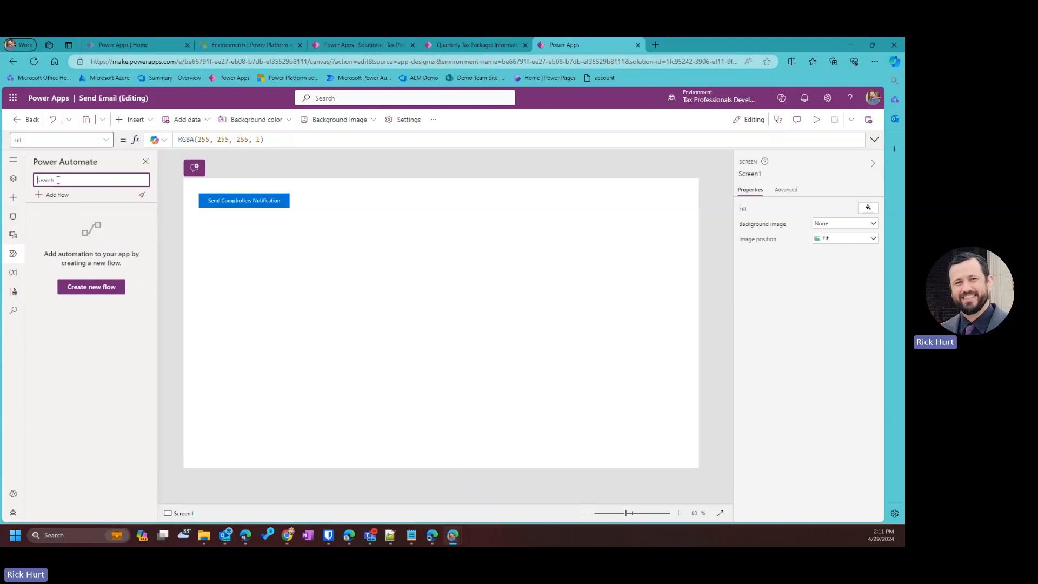
{"action": "left_click", "coordinate": [56, 196]}
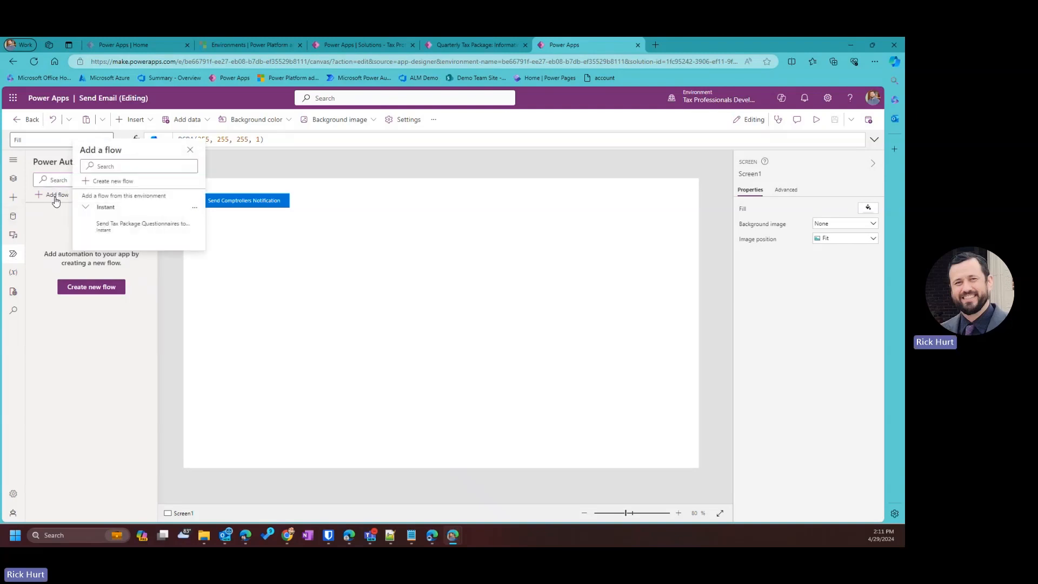
{"action": "mouse_move", "coordinate": [130, 229]}
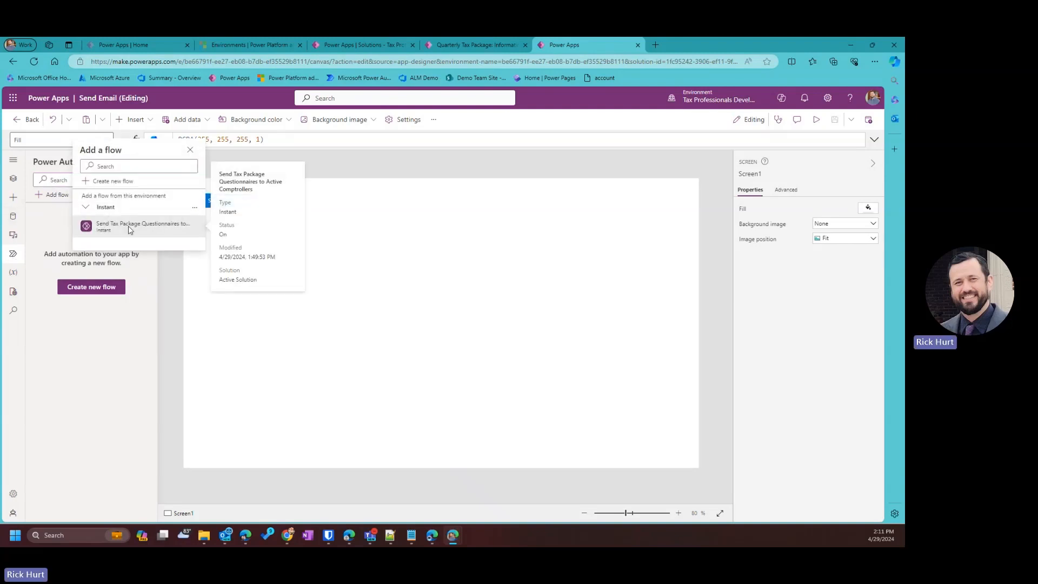
{"action": "left_click", "coordinate": [168, 233]}
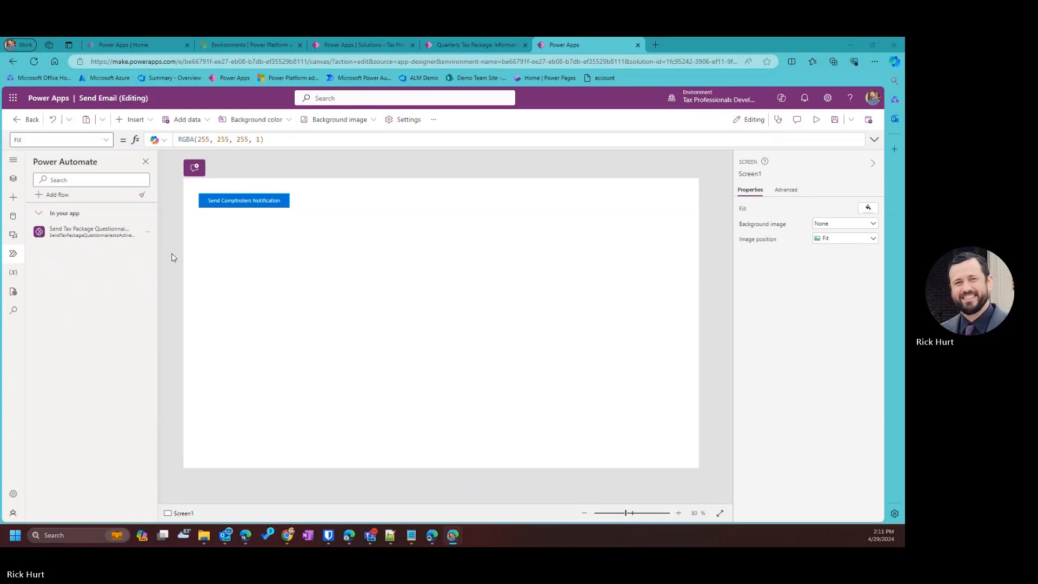
Select the Send Comptrollers Notification button and open its OnSelect formula in the expanded editor.
{"action": "mouse_move", "coordinate": [62, 237]}
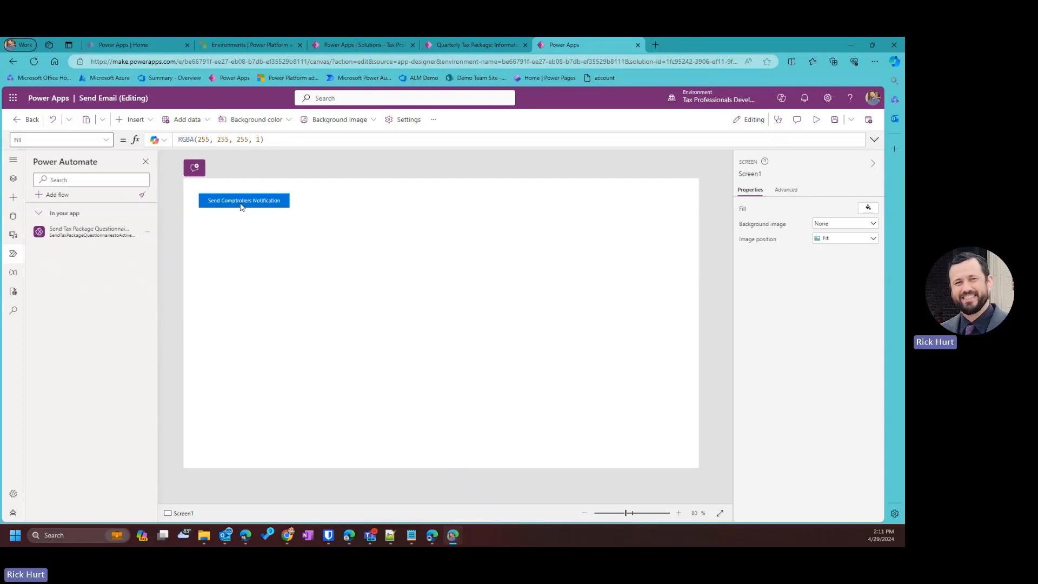
{"action": "left_click", "coordinate": [242, 206]}
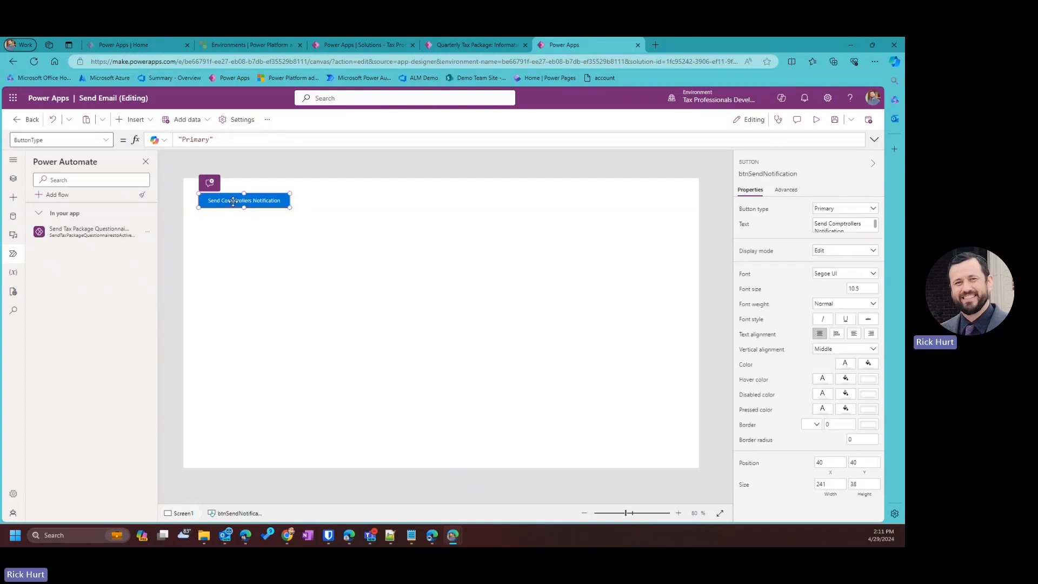
{"action": "left_click", "coordinate": [107, 142]}
{"action": "scroll", "coordinate": [76, 303], "scroll_direction": "down", "scroll_amount": 3}
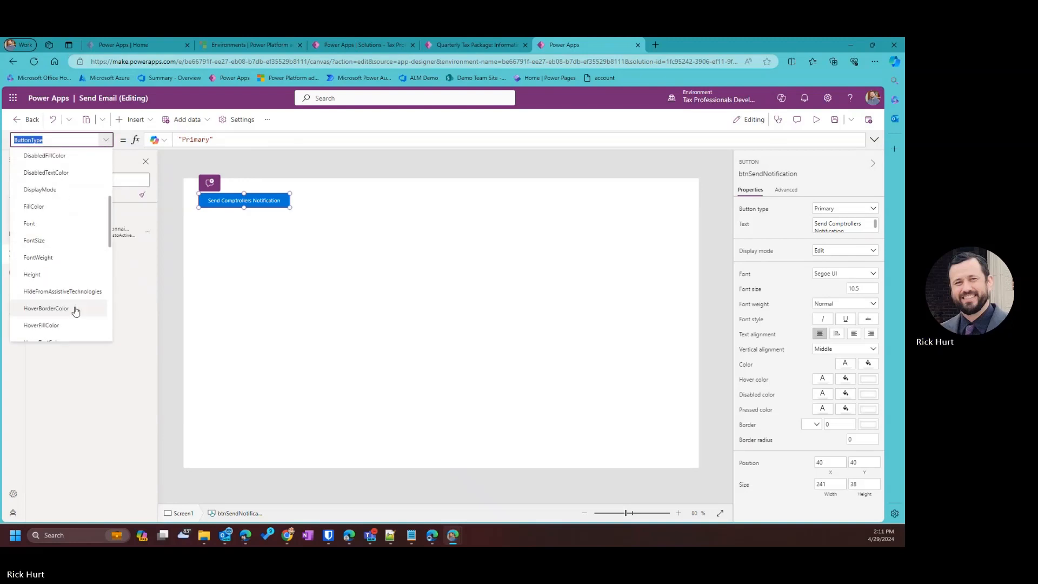
{"action": "scroll", "coordinate": [64, 281], "scroll_direction": "down", "scroll_amount": 5}
{"action": "left_click", "coordinate": [48, 201]}
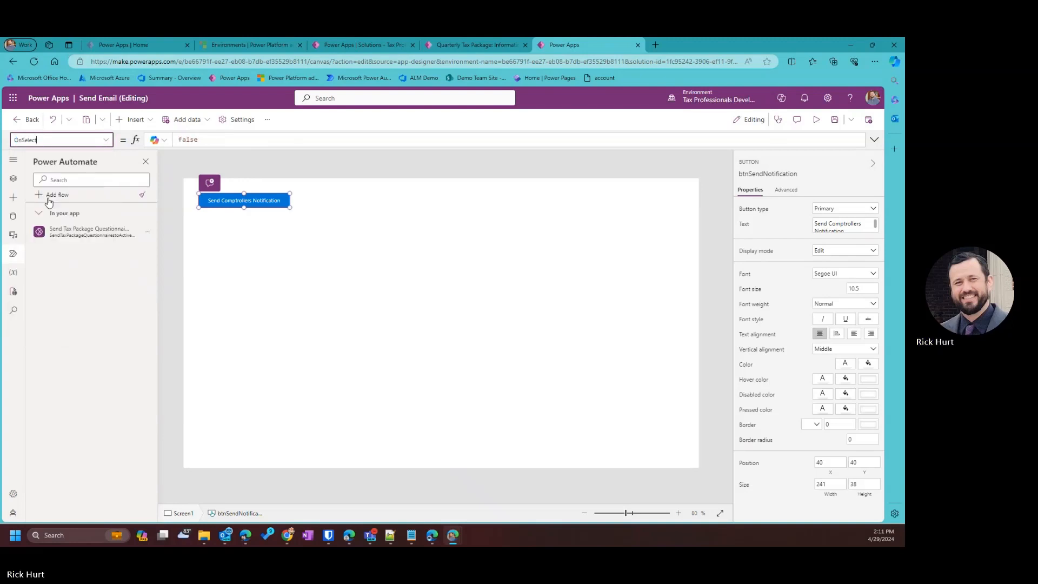
{"action": "left_click", "coordinate": [874, 140]}
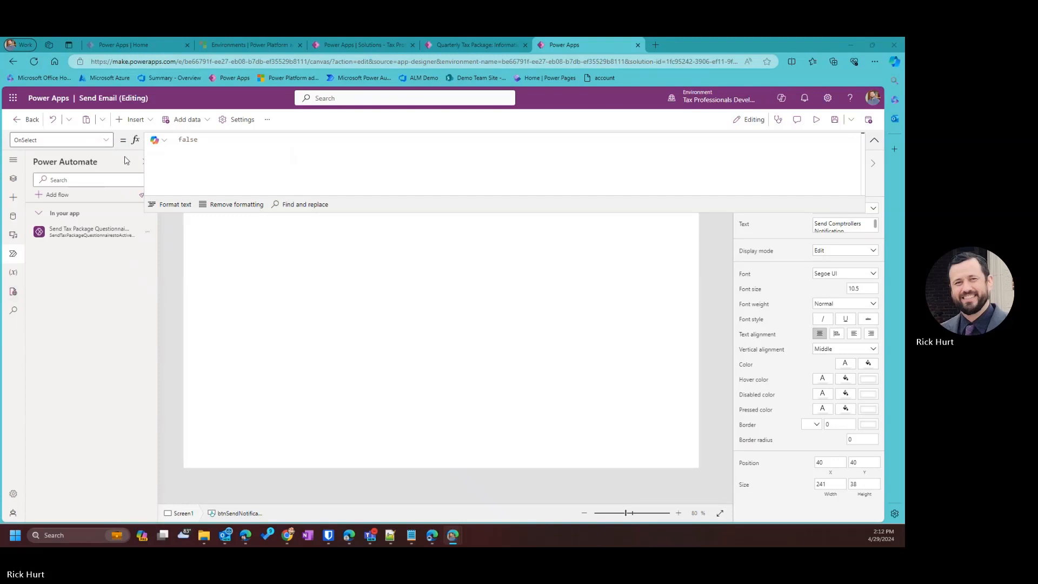
Replace the false OnSelect value with the pasted UpdateContext/If/Notify formula.
{"action": "left_click", "coordinate": [201, 140]}
{"action": "left_click_drag", "start_coordinate": [201, 139], "coordinate": [148, 144]}
{"action": "key", "text": "ctrl+v"}
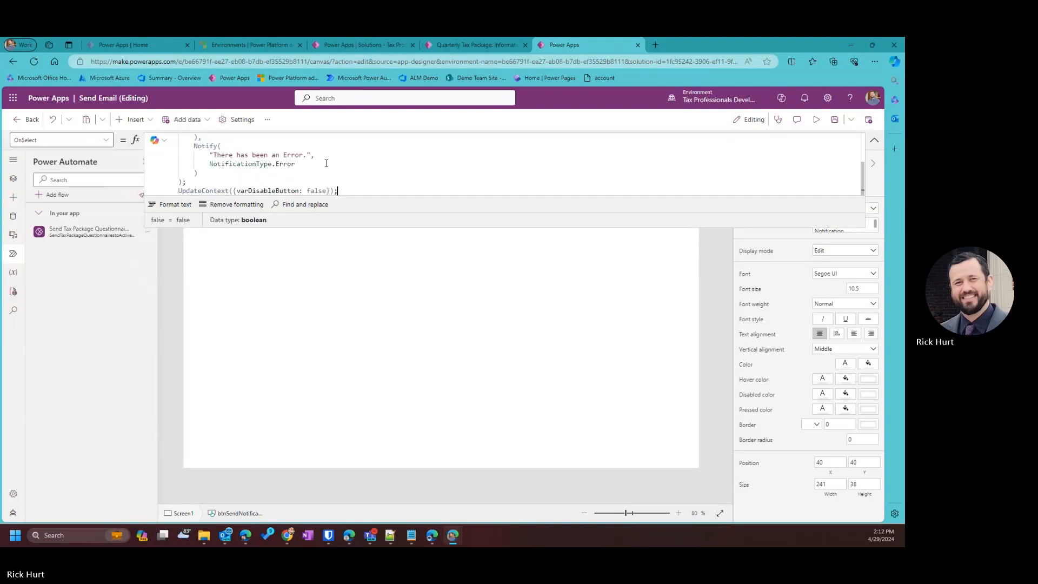
{"action": "left_click_drag", "start_coordinate": [397, 213], "coordinate": [404, 380]}
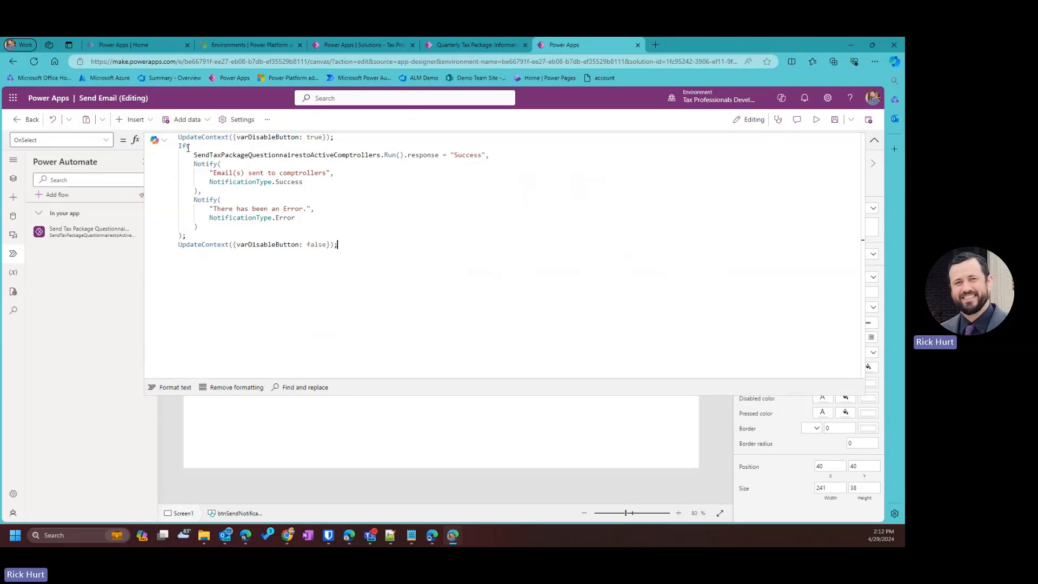
Review the formula's "Success" check, Notify calls and re-enable line, then collapse the editor.
{"action": "left_click_drag", "start_coordinate": [194, 155], "coordinate": [439, 156]}
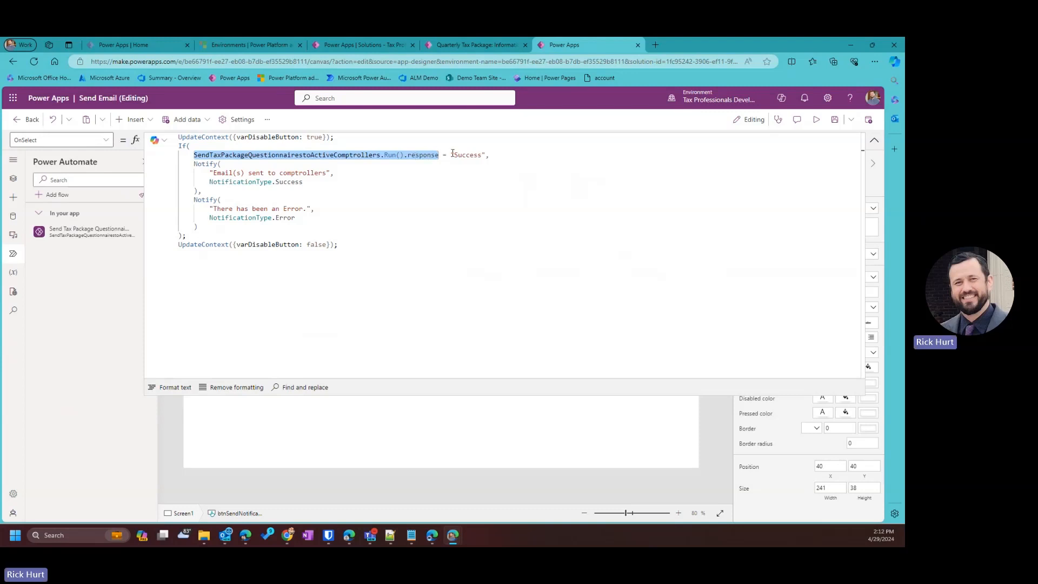
{"action": "left_click_drag", "start_coordinate": [450, 155], "coordinate": [485, 155]}
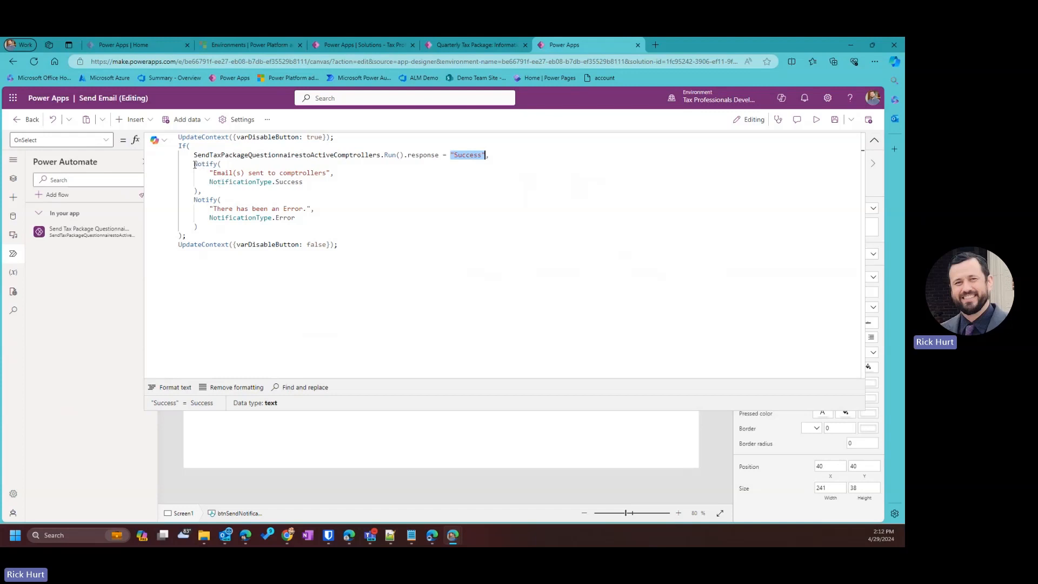
{"action": "left_click_drag", "start_coordinate": [194, 164], "coordinate": [217, 199]}
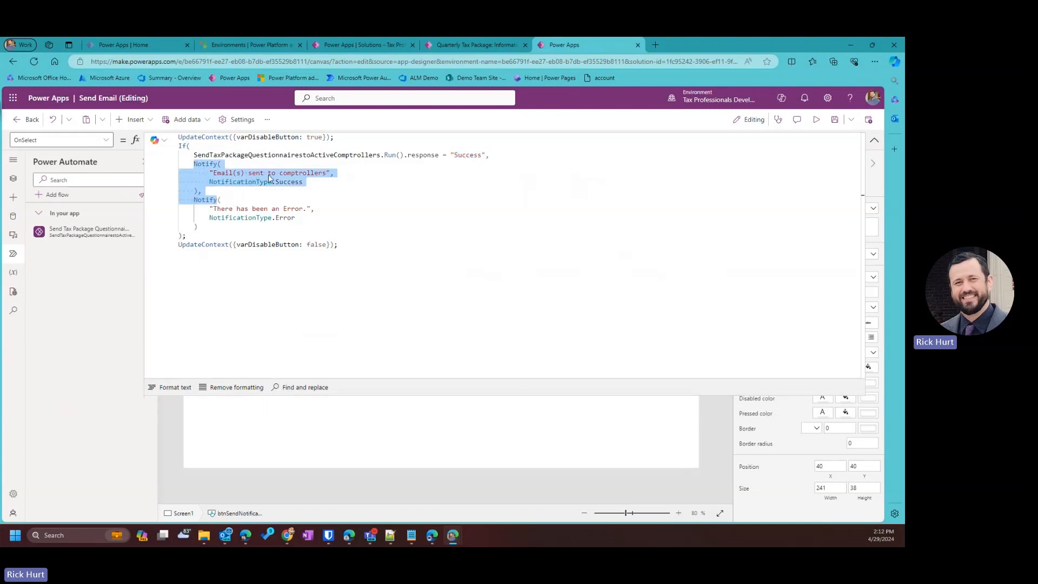
{"action": "left_click", "coordinate": [239, 209]}
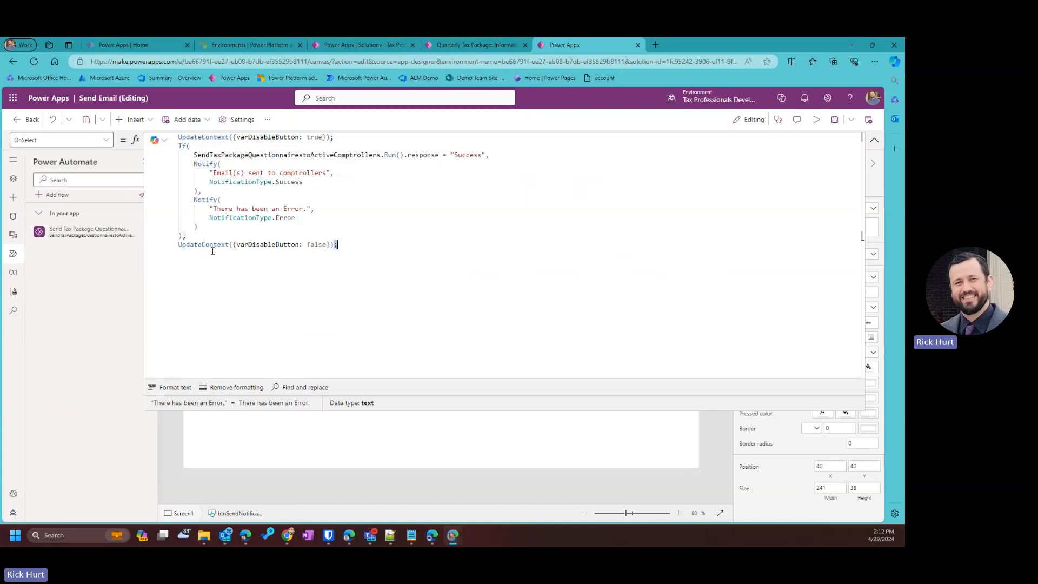
{"action": "left_click_drag", "start_coordinate": [334, 245], "coordinate": [180, 245]}
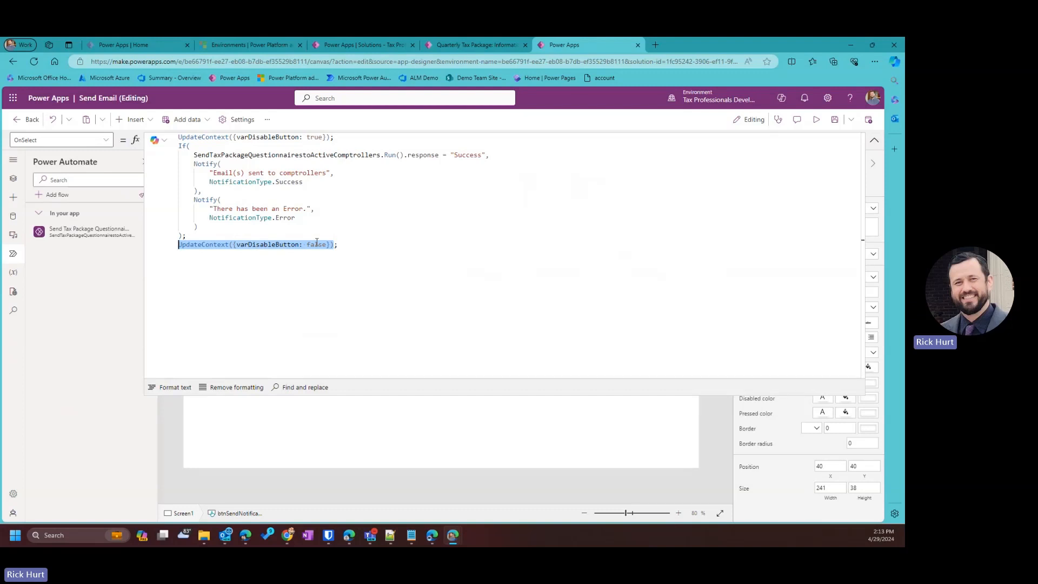
{"action": "left_click", "coordinate": [874, 140]}
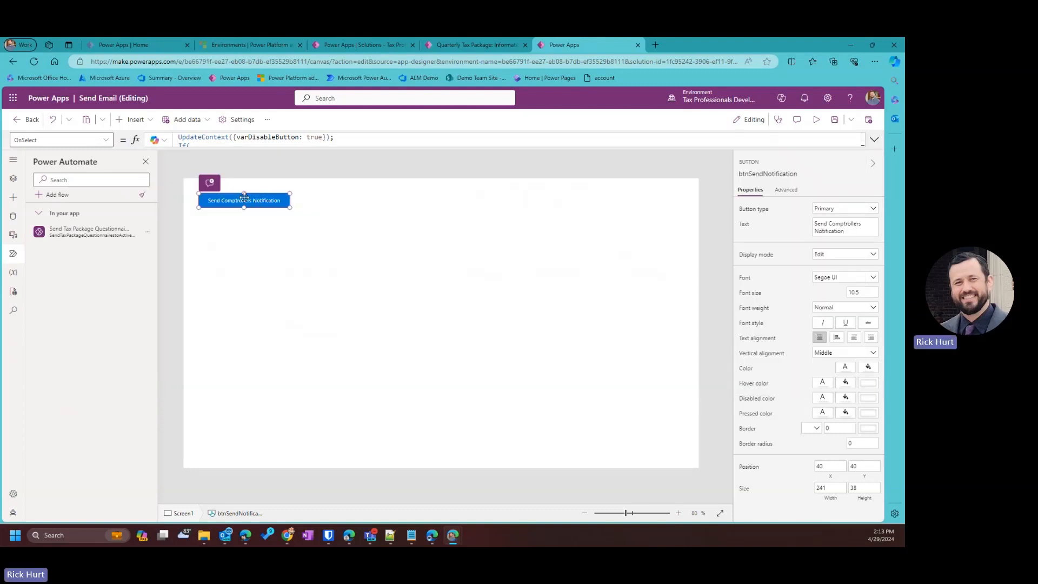
Set the button's DisplayMode to If(varDisableButton, DisplayMode.Disabled, DisplayMode.Edit).
{"action": "left_click", "coordinate": [104, 141]}
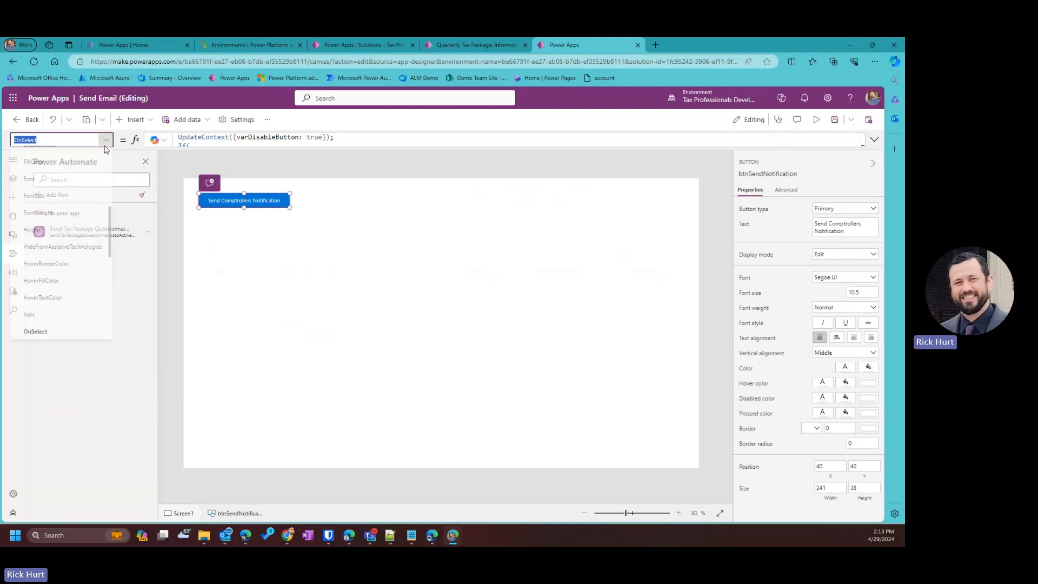
{"action": "left_click", "coordinate": [65, 307]}
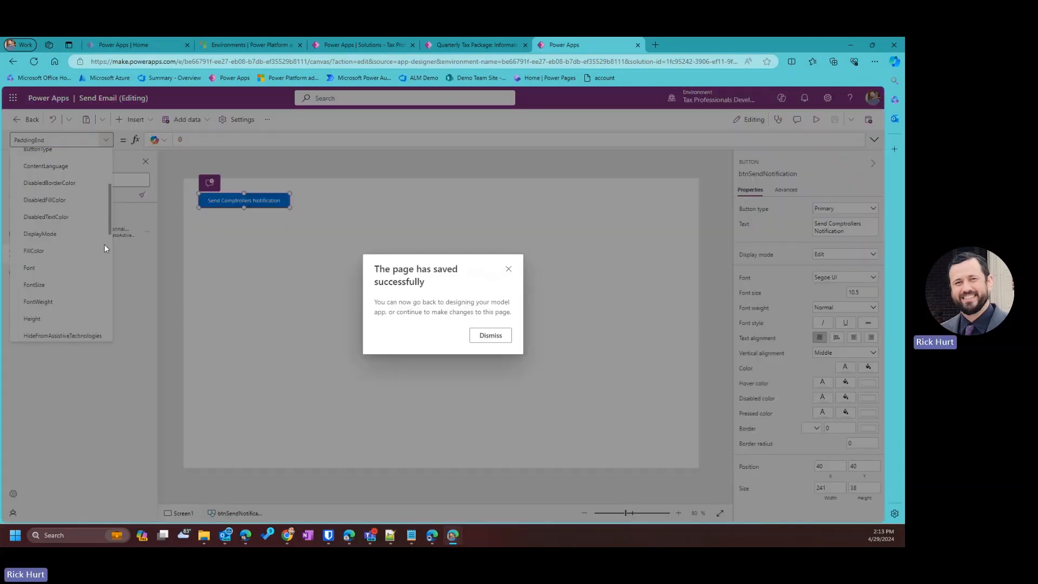
{"action": "left_click", "coordinate": [491, 336]}
{"action": "scroll", "coordinate": [47, 219], "scroll_direction": "up", "scroll_amount": 3}
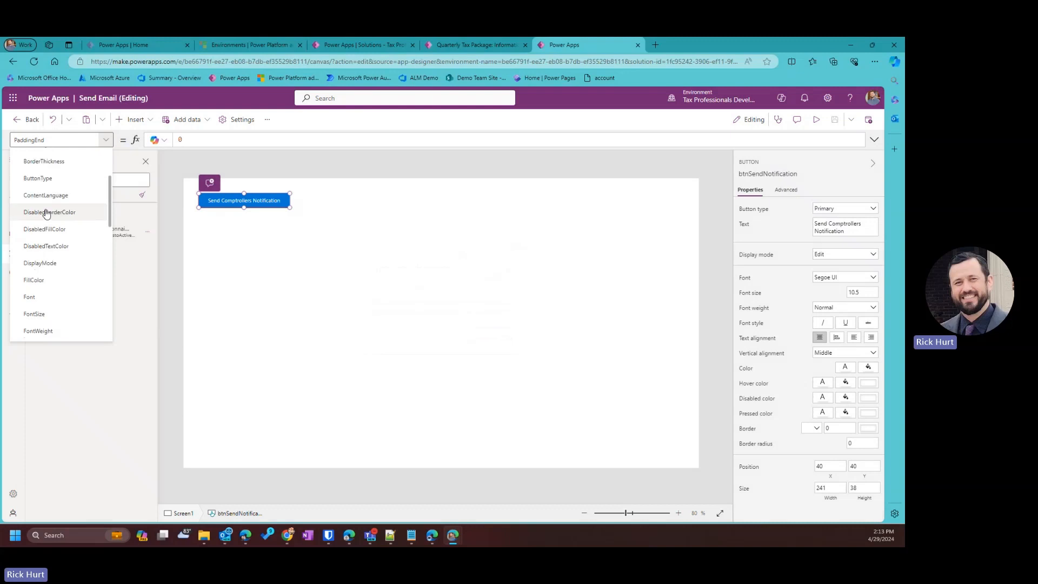
{"action": "scroll", "coordinate": [46, 244], "scroll_direction": "down", "scroll_amount": 2}
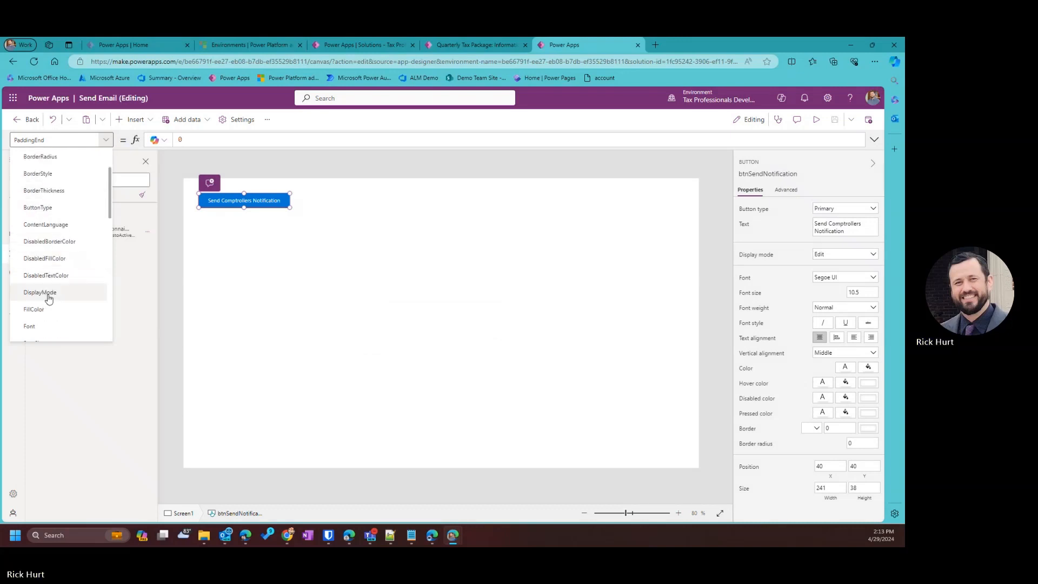
{"action": "left_click", "coordinate": [48, 295]}
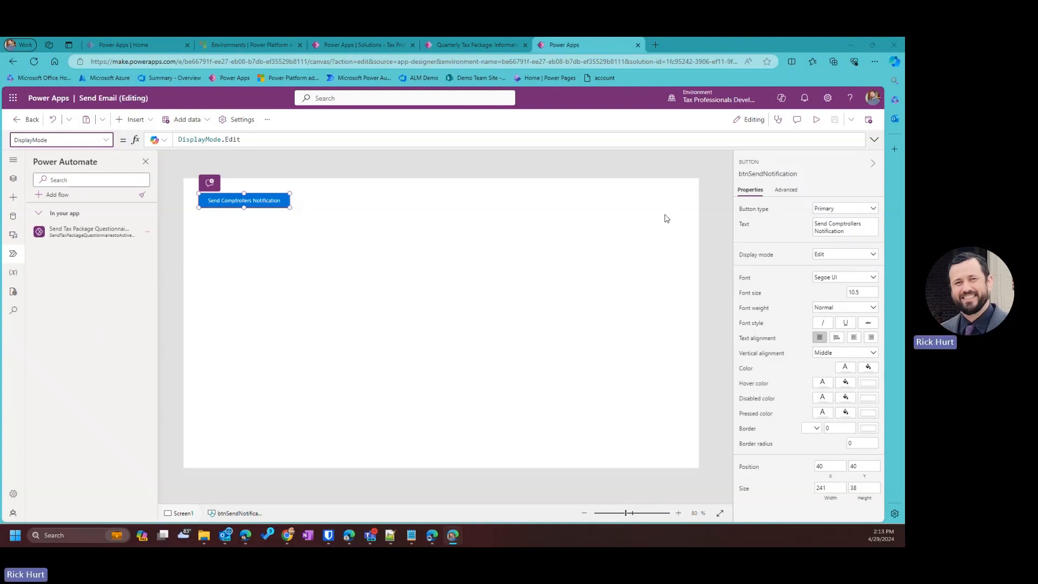
{"action": "key", "text": "ctrl+a"}
{"action": "type", "text": "If(varDisableButton, DisplayMode.Disabled, DisplayMode.Edit)"}
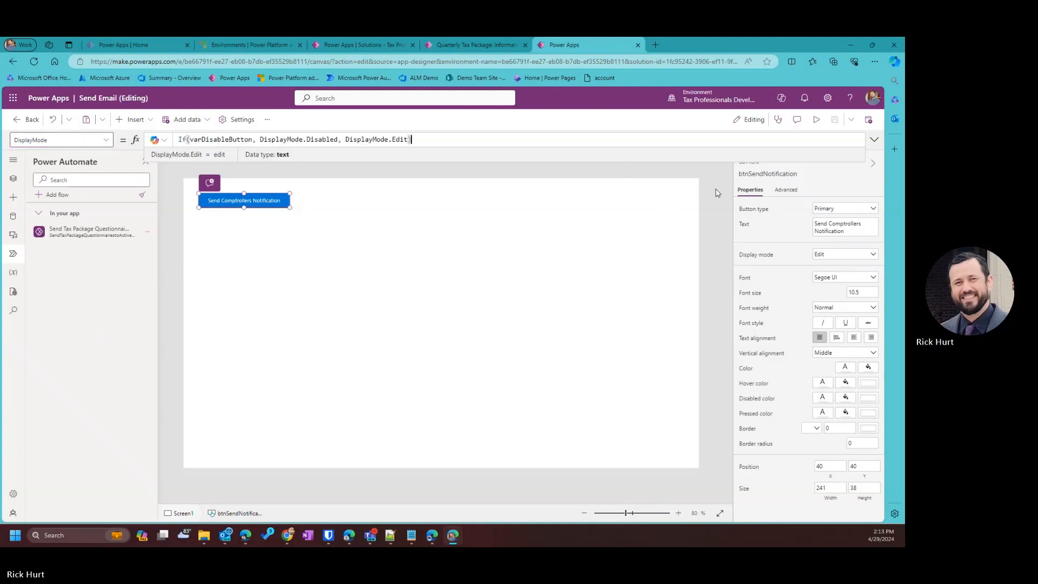
{"action": "left_click", "coordinate": [415, 539]}
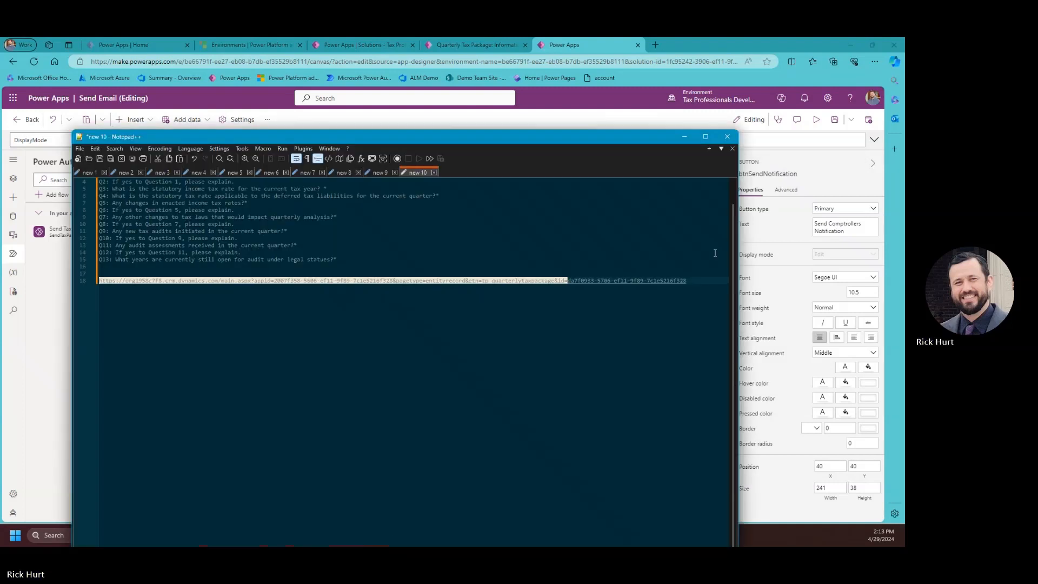
Paste the Dynamics record URL and the OnSelect formula, labelled 'Onselet', into the Notepad++ notes.
{"action": "type", "text": "https://org1958c7f8.crm.dynamics.com/main.aspx?appid=2007f358-5606-ef11-9f89-7c1e5216f328&pagetype=entityrecord&etn=tp_quarterlytaxpackage&id=da7f0933-5706-ef11-9f89-7c1e5216f328"}
{"action": "key", "text": "Return"}
{"action": "key", "text": "Return"}
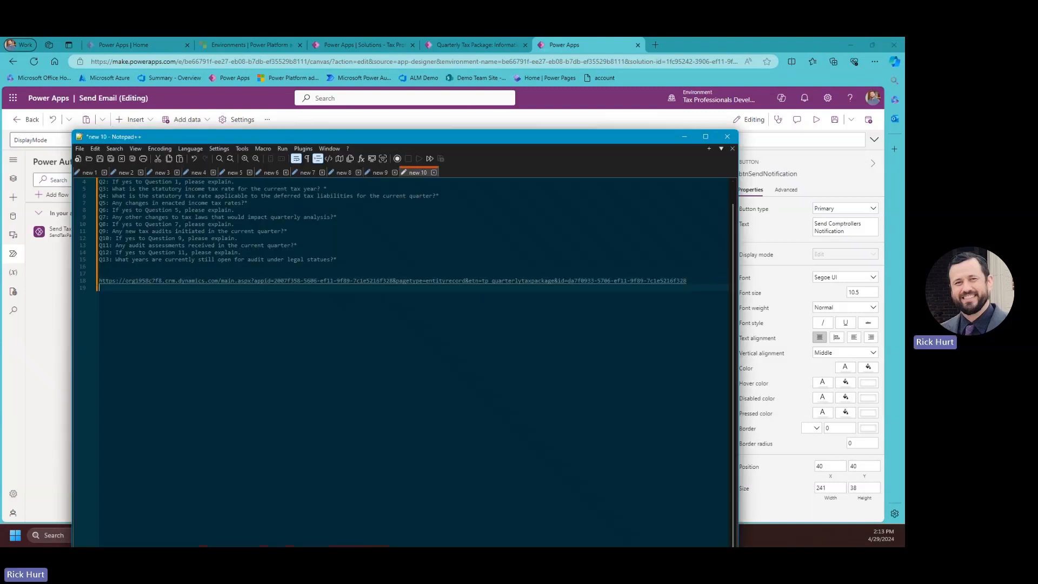
{"action": "key", "text": "super+v"}
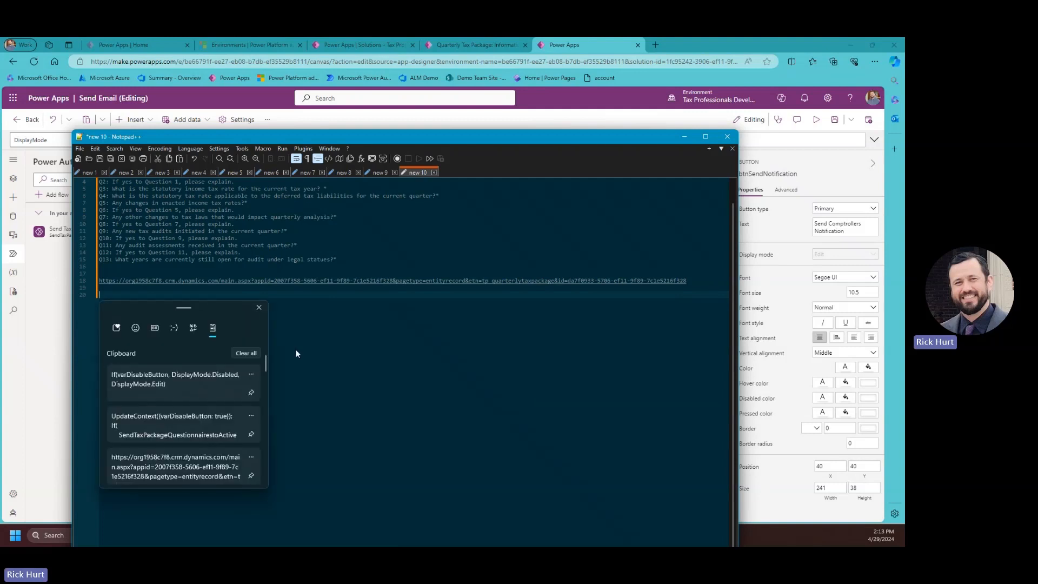
{"action": "left_click", "coordinate": [183, 438]}
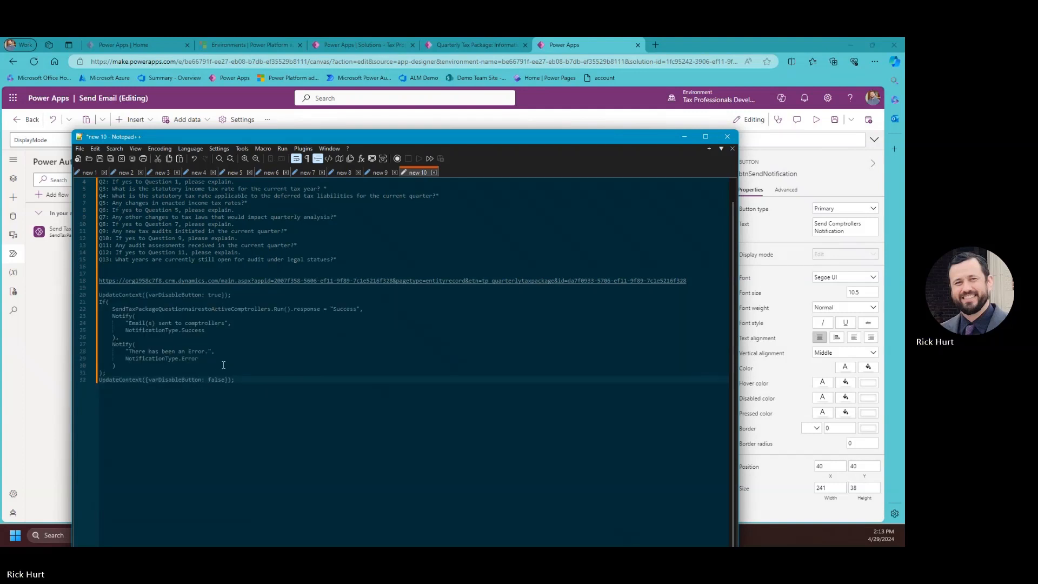
{"action": "left_click", "coordinate": [110, 289]}
{"action": "key", "text": "Return"}
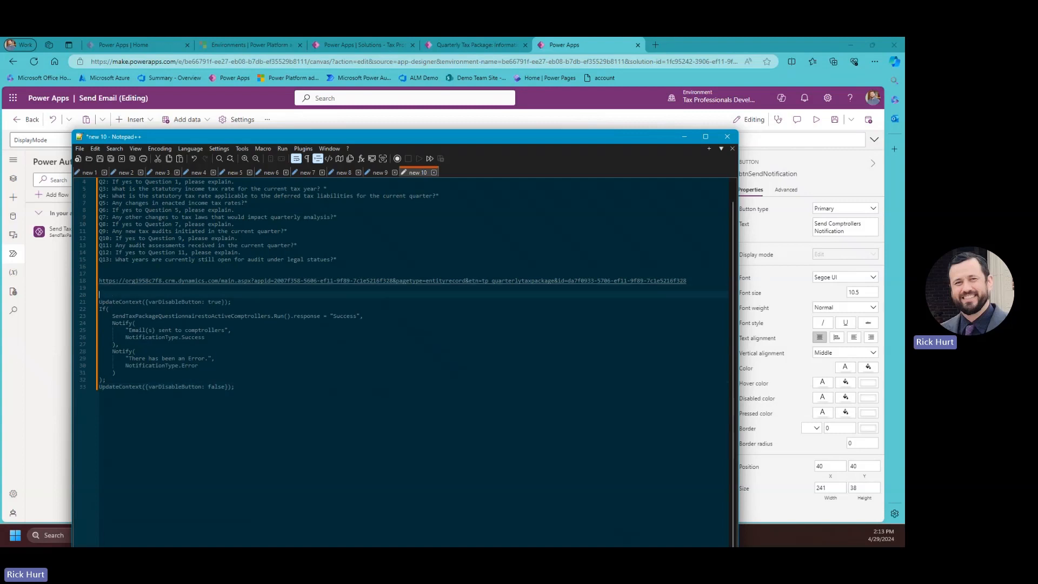
{"action": "type", "text": "Onselet"}
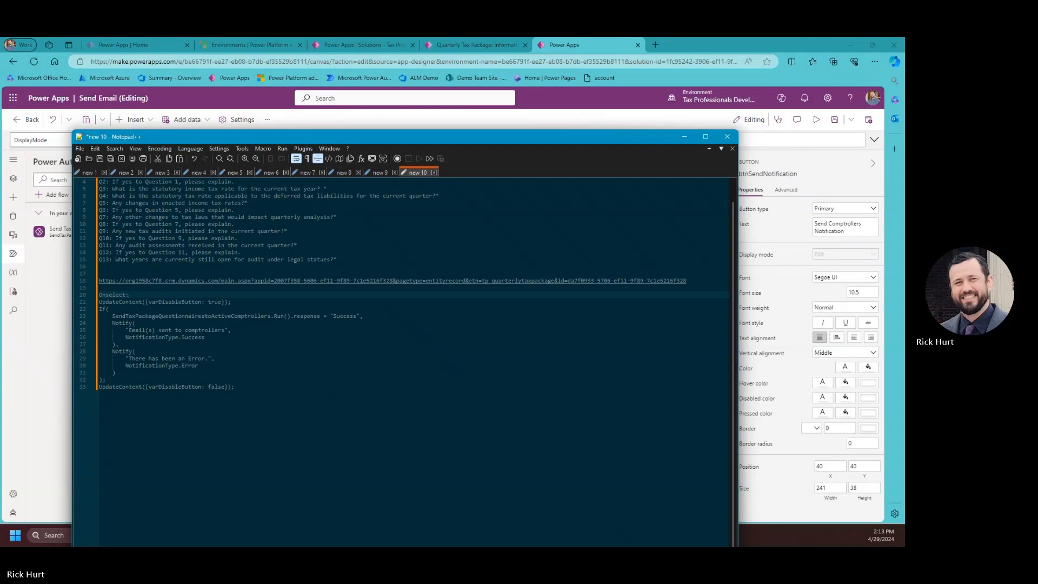
Add a 'DisalayMode' label with the DisplayMode formula beneath it, then return to Power Apps.
{"action": "left_click", "coordinate": [284, 393]}
{"action": "key", "text": "Return"}
{"action": "key", "text": "Return"}
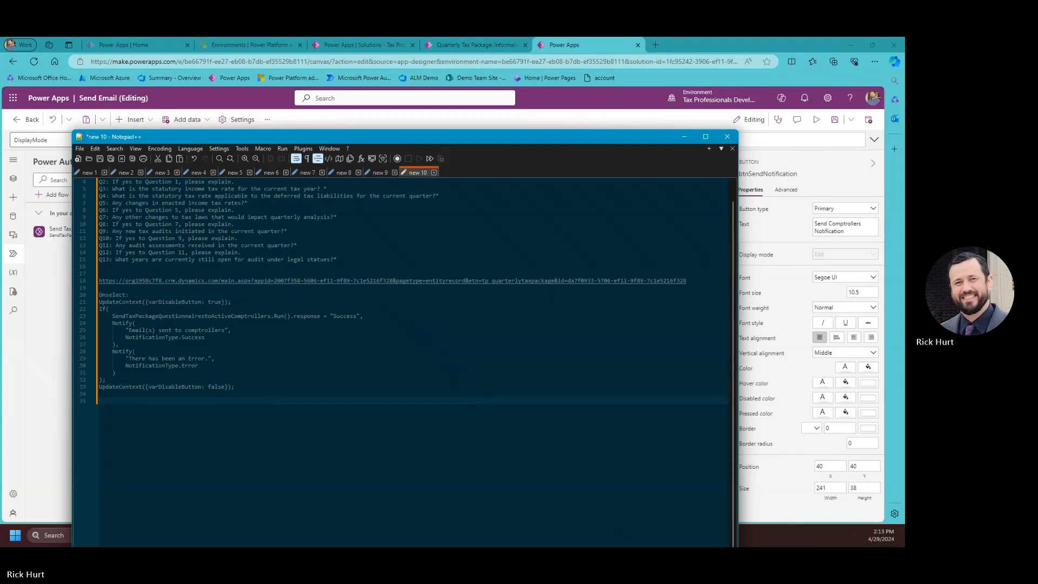
{"action": "type", "text": "Disa"}
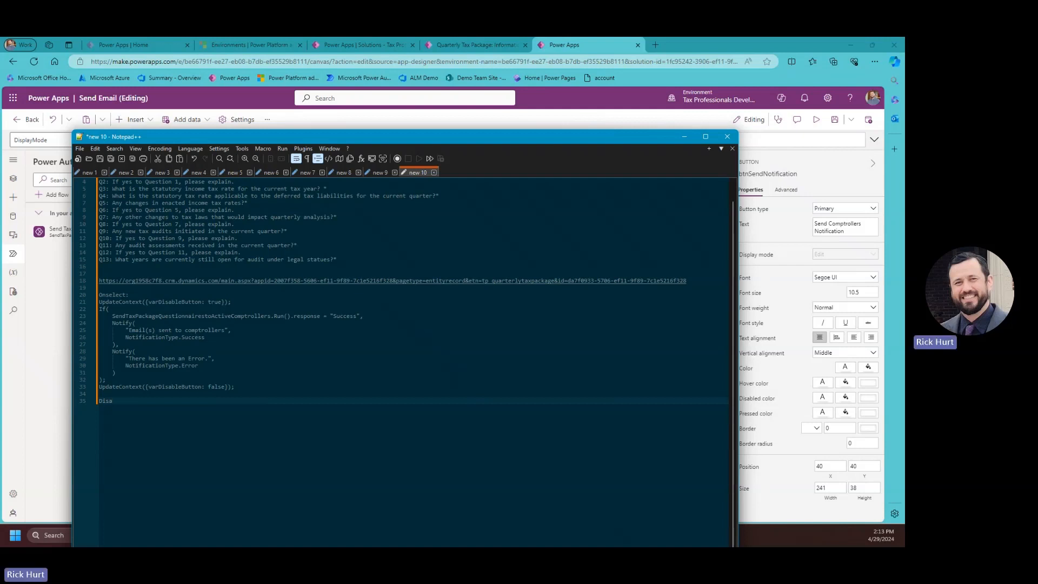
{"action": "key", "text": "BackSpace"}
{"action": "type", "text": "play"}
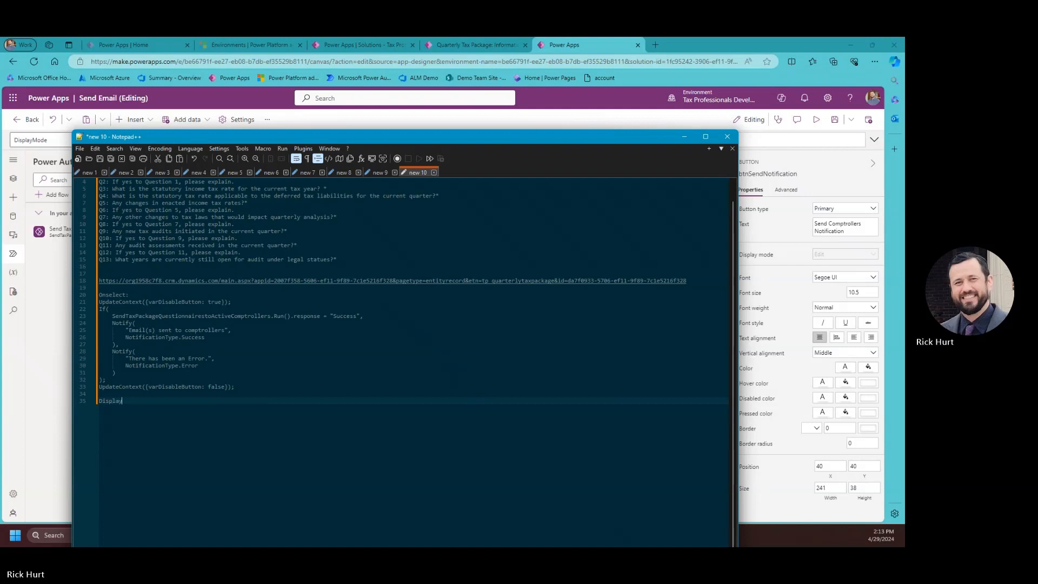
{"action": "type", "text": "Mode"}
{"action": "key", "text": "Return"}
{"action": "key", "text": "super+v"}
{"action": "left_click", "coordinate": [179, 291]}
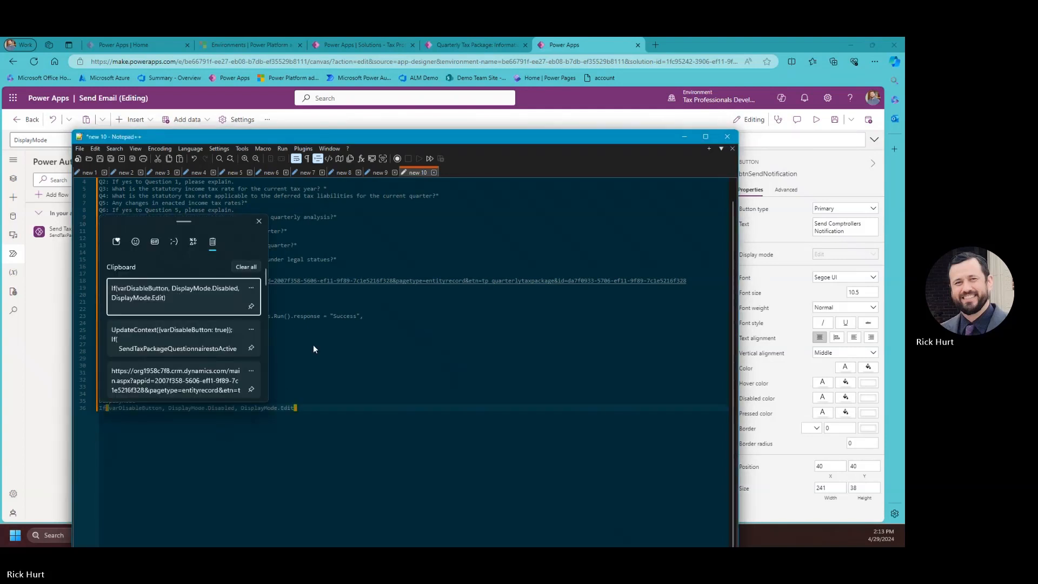
{"action": "left_click", "coordinate": [618, 120]}
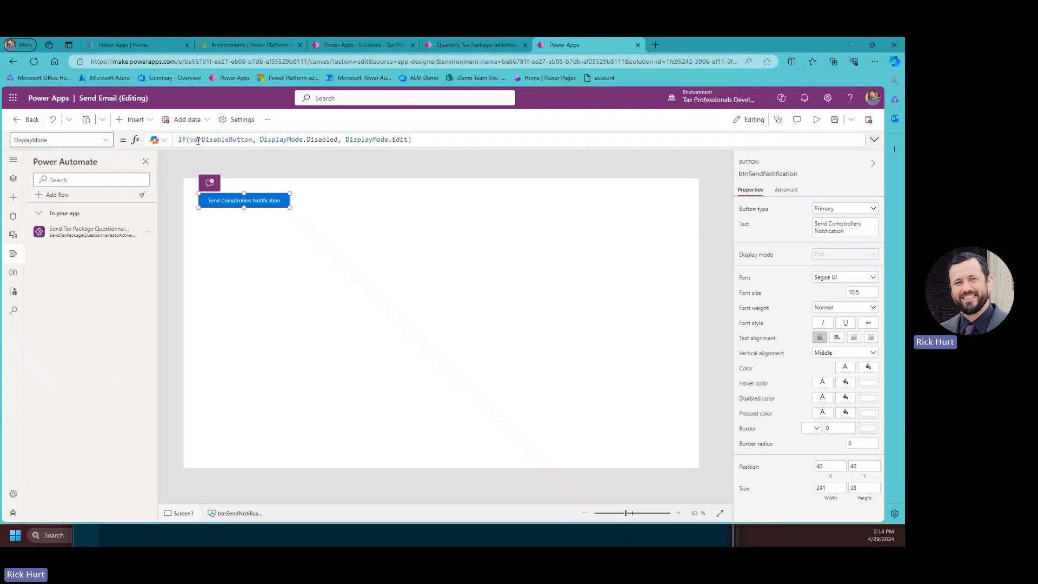
Check the varDisableButton formula, then save and publish this version of the Send Email page.
{"action": "left_click_drag", "start_coordinate": [190, 140], "coordinate": [252, 138]}
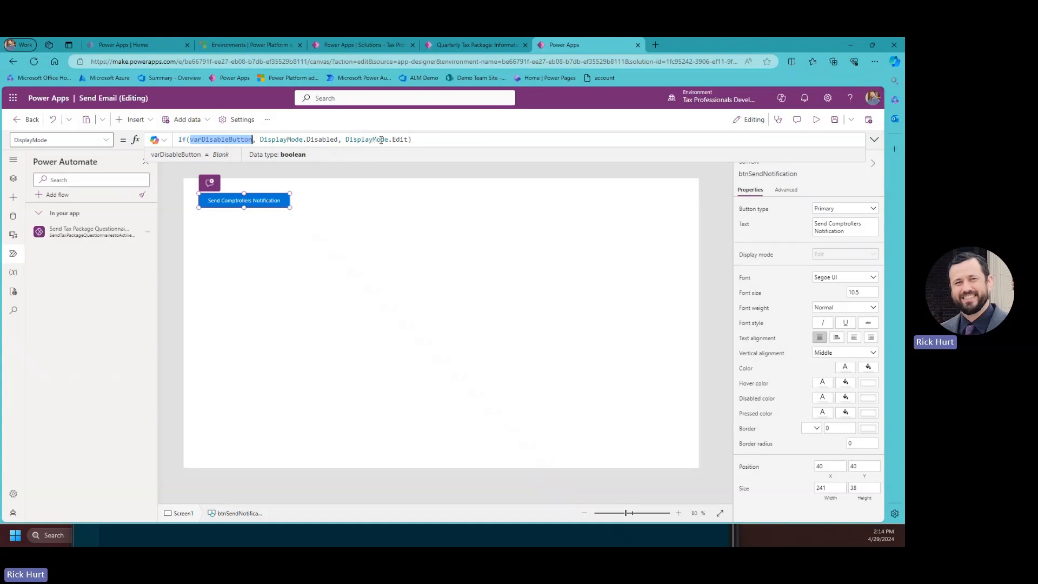
{"action": "left_click", "coordinate": [835, 119]}
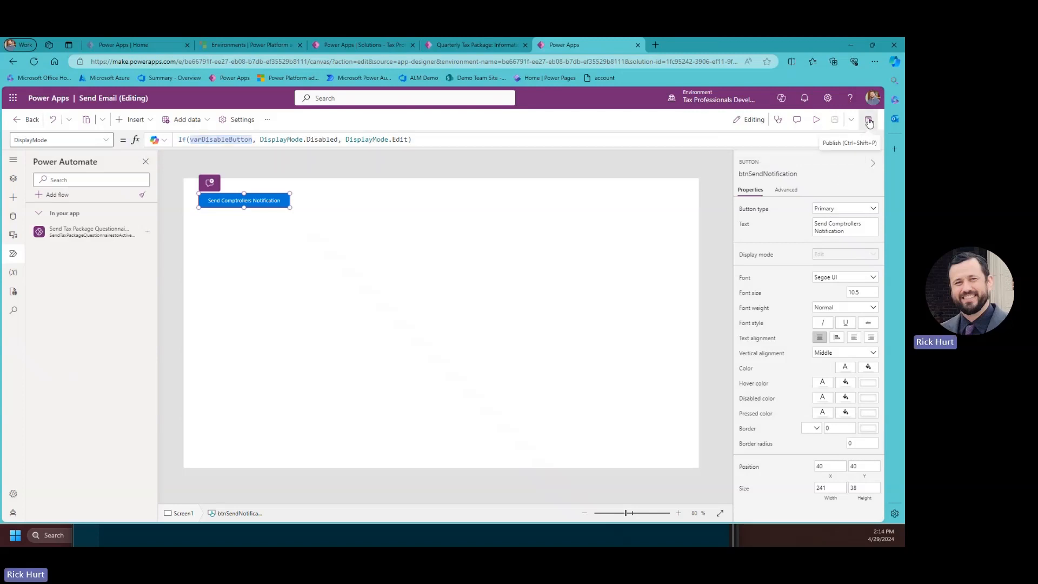
{"action": "left_click", "coordinate": [868, 120]}
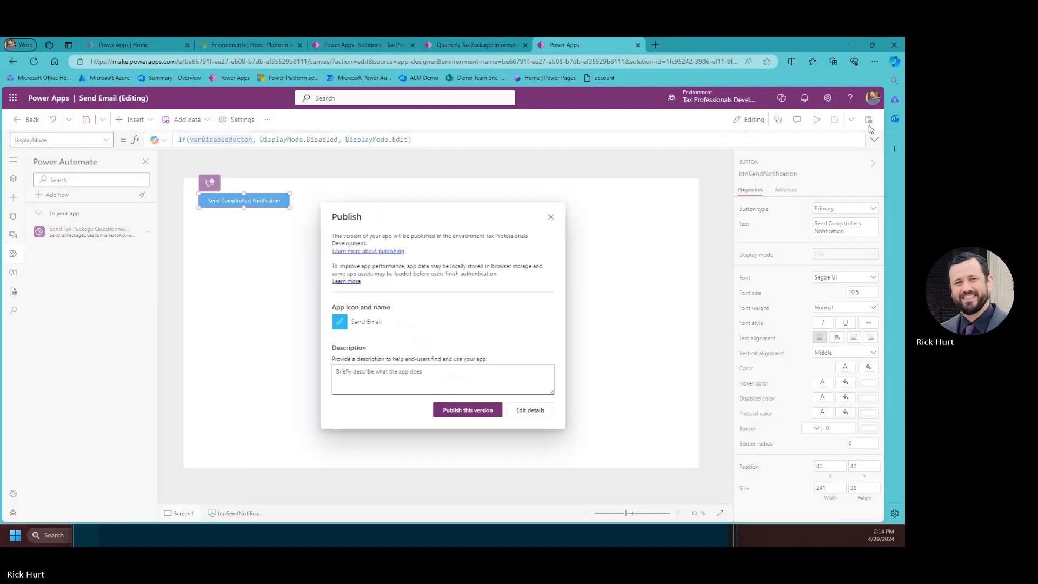
{"action": "left_click", "coordinate": [466, 409]}
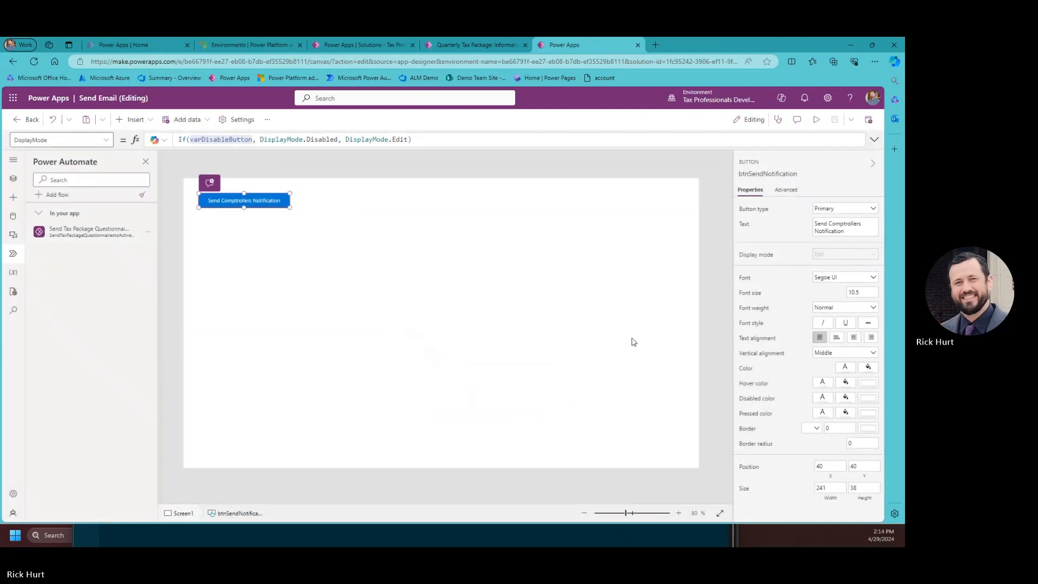
{"action": "left_click", "coordinate": [869, 119]}
{"action": "left_click", "coordinate": [491, 411]}
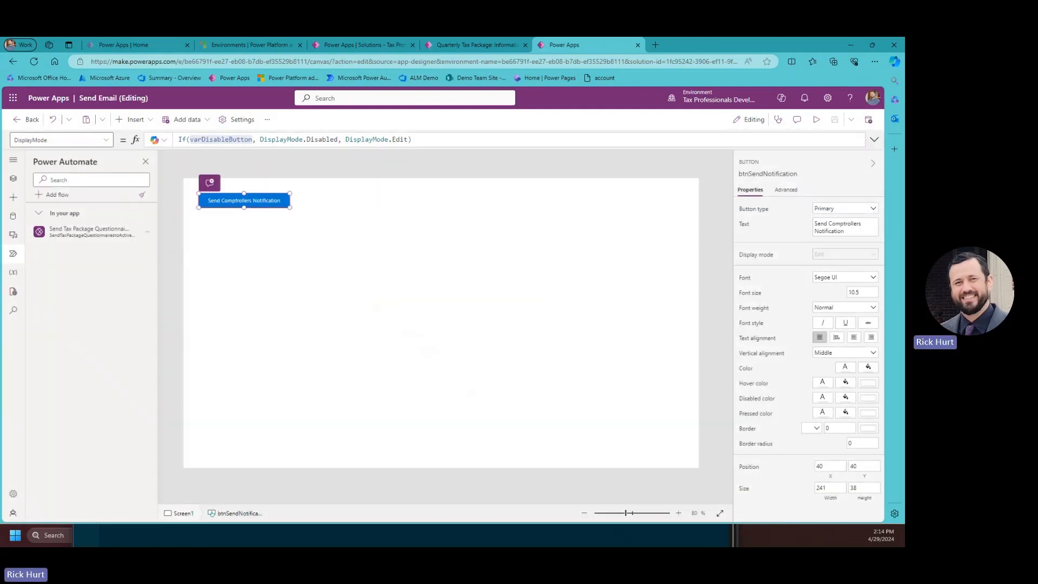
{"action": "left_click", "coordinate": [30, 126]}
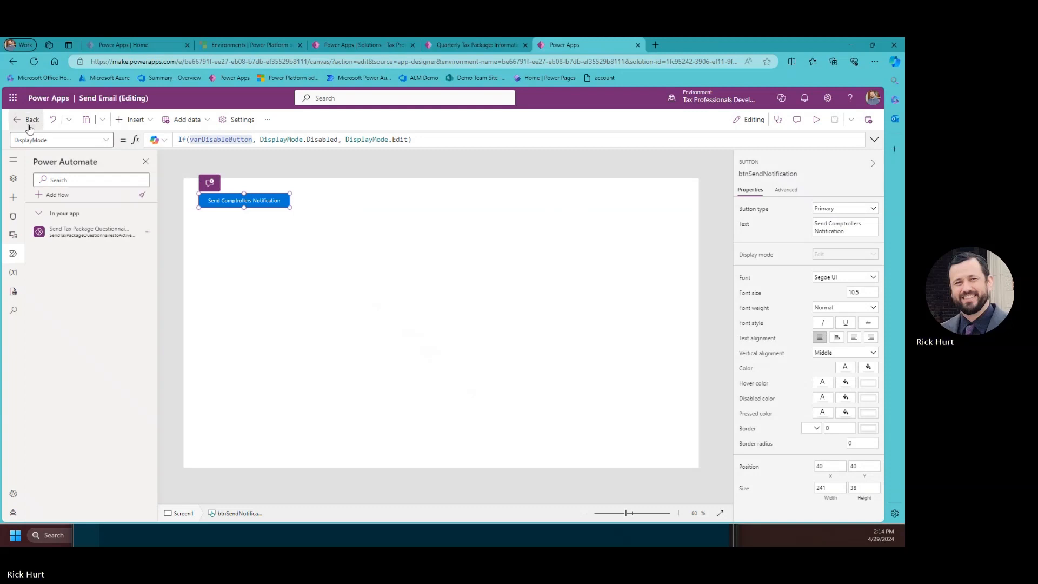
Publish the Tax Package Questionnaire app, allowing its Office 365 Outlook connection, then open a new tab.
{"action": "left_click", "coordinate": [473, 344]}
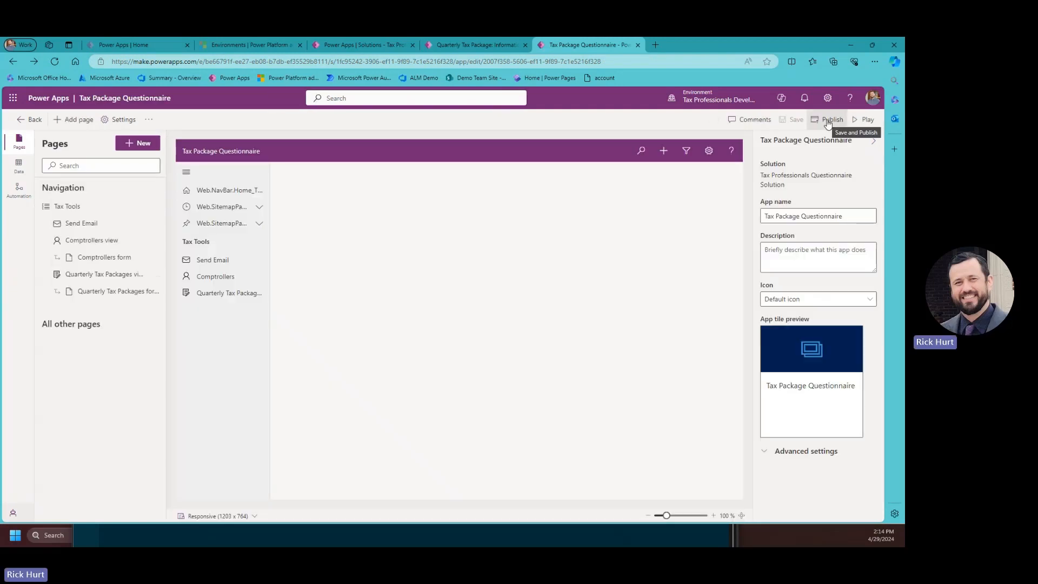
{"action": "left_click", "coordinate": [827, 121]}
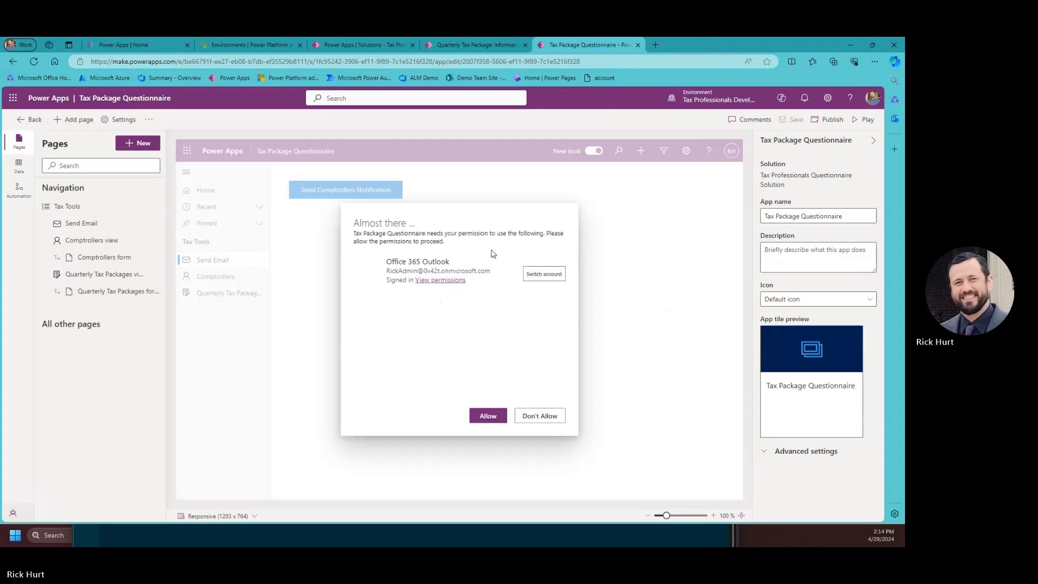
{"action": "left_click", "coordinate": [492, 419]}
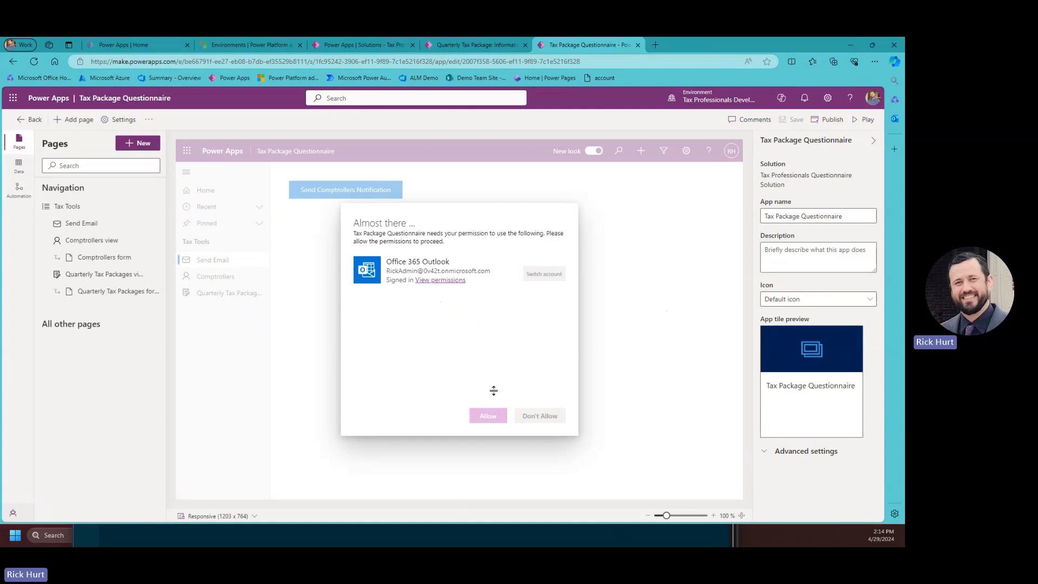
{"action": "left_click", "coordinate": [836, 123]}
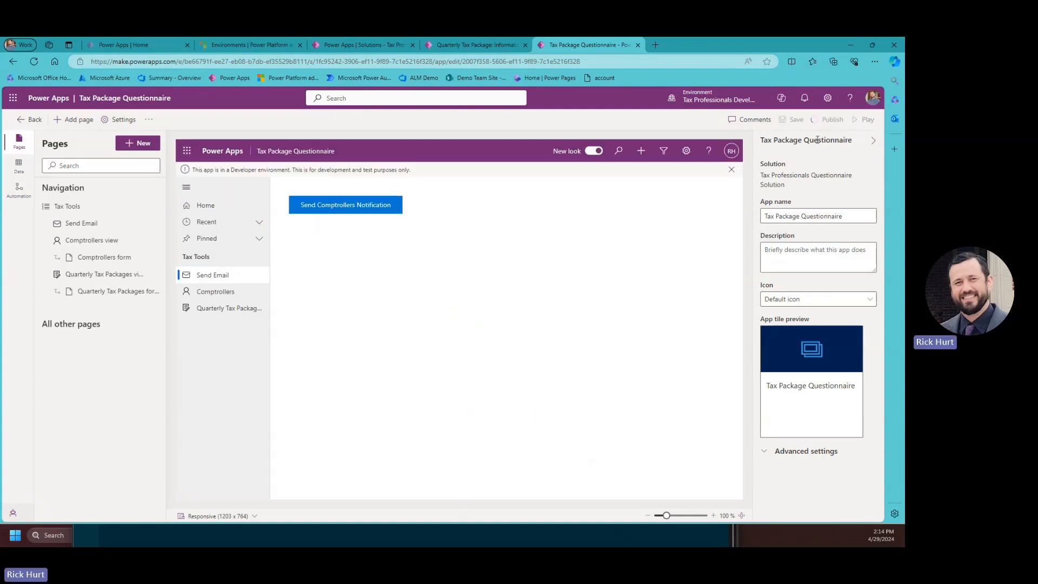
{"action": "left_click", "coordinate": [657, 45]}
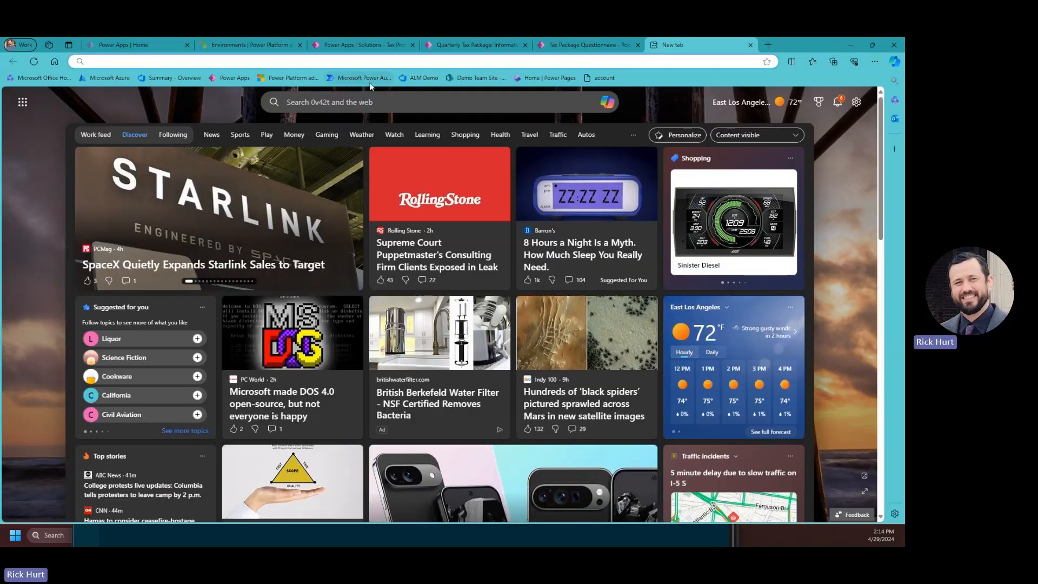
Open Power Automate's flows and switch to the Tax Professionals Development environment.
{"action": "left_click", "coordinate": [331, 77]}
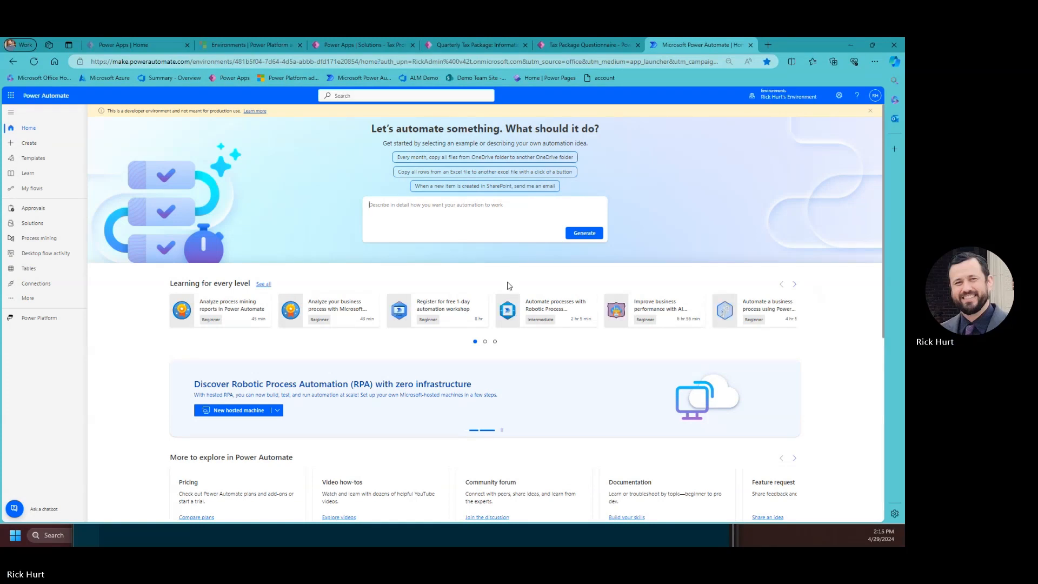
{"action": "left_click", "coordinate": [36, 190]}
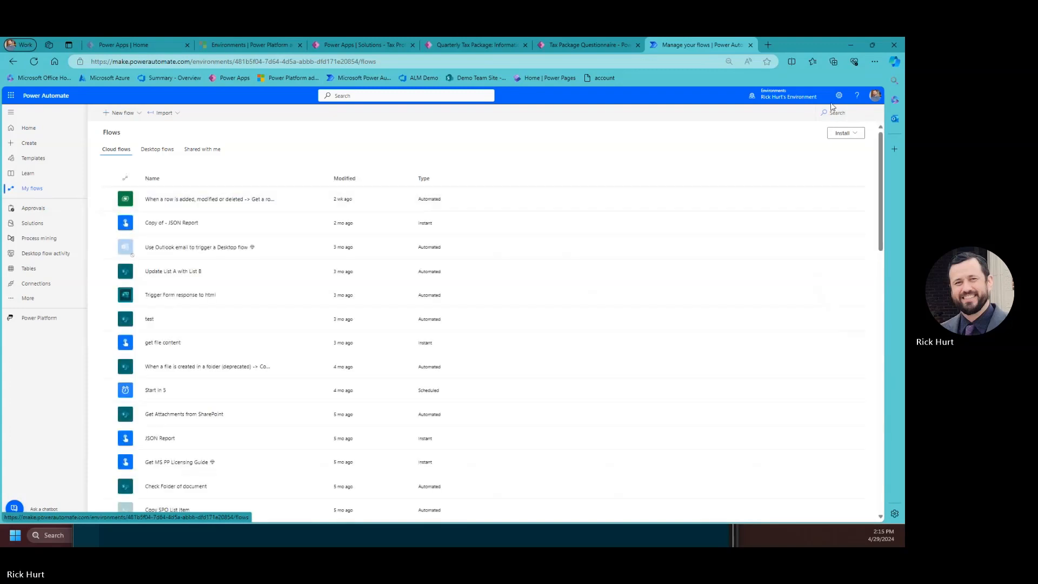
{"action": "left_click", "coordinate": [788, 96]}
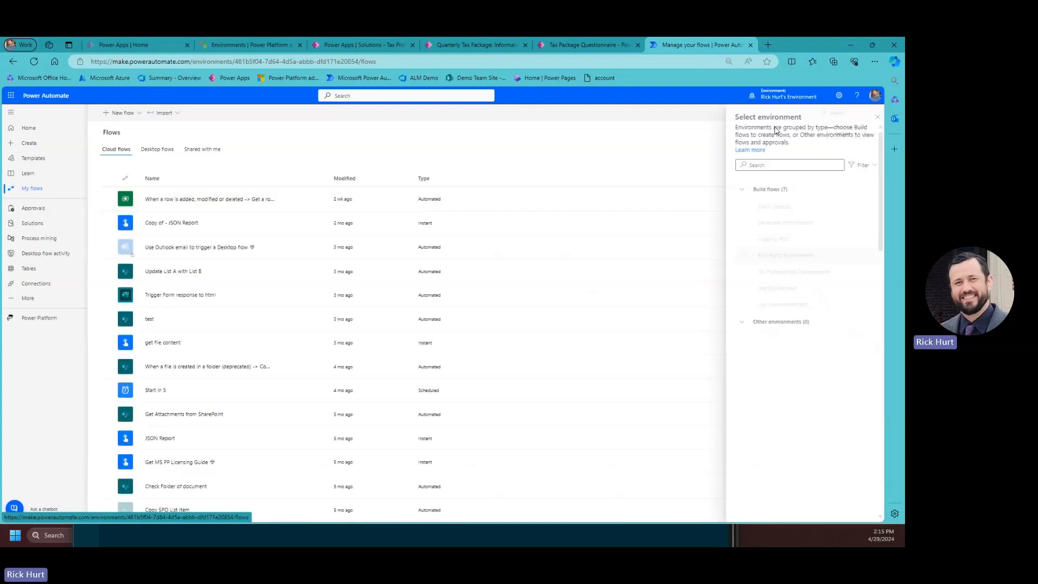
{"action": "left_click", "coordinate": [789, 272]}
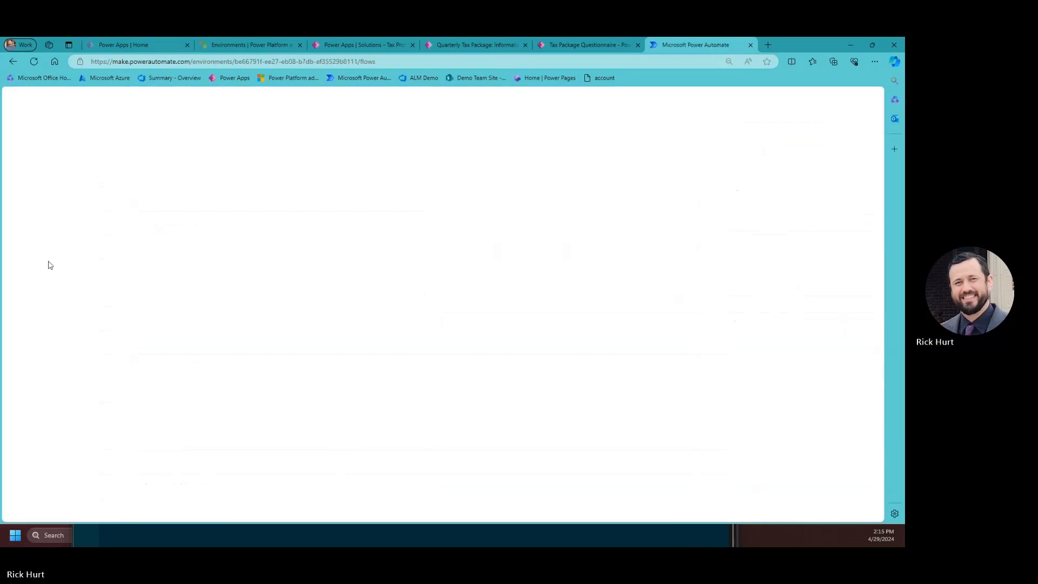
View the Send Tax Package Questionnaires flow's details from the Tax Professionals Questionnaire Solution's cloud flows.
{"action": "left_click", "coordinate": [30, 224]}
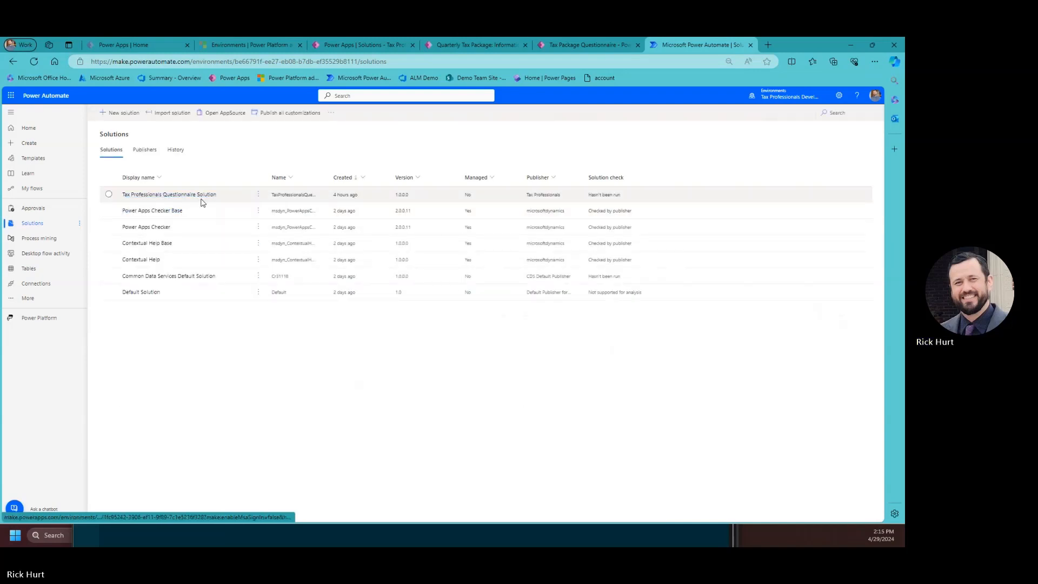
{"action": "left_click", "coordinate": [176, 195]}
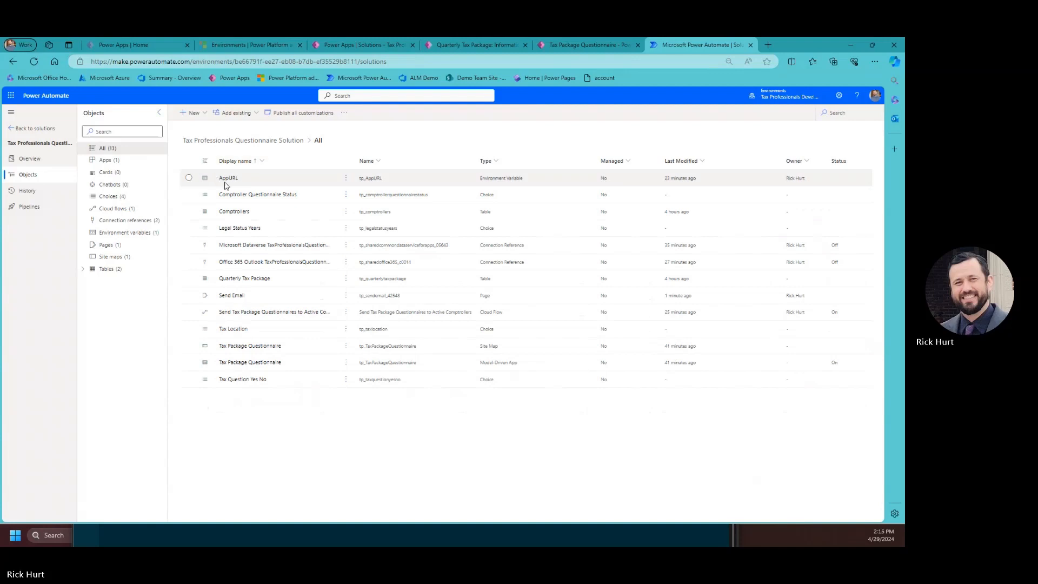
{"action": "left_click", "coordinate": [119, 209]}
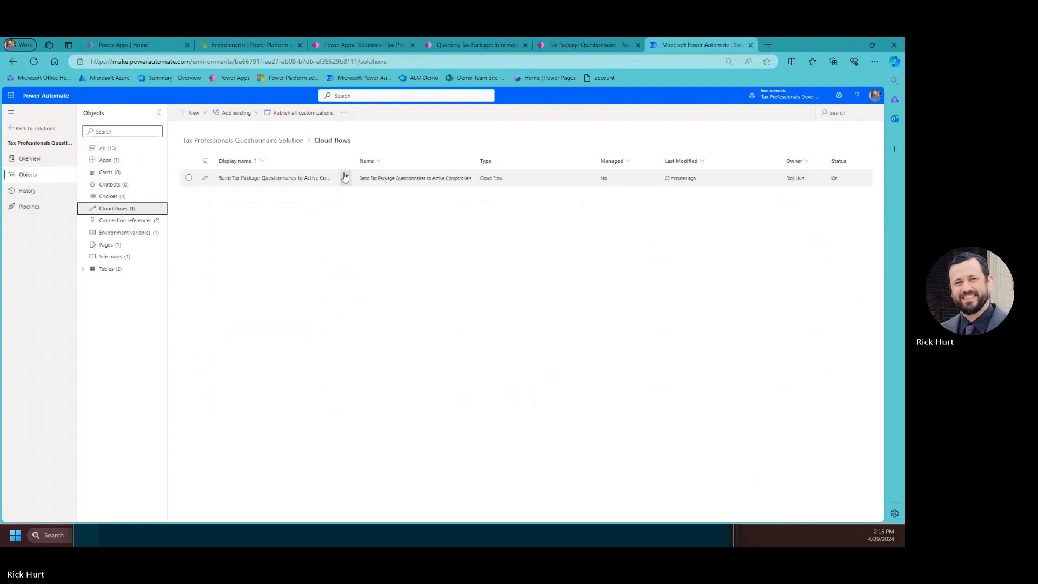
{"action": "left_click", "coordinate": [346, 182]}
{"action": "left_click", "coordinate": [347, 183]}
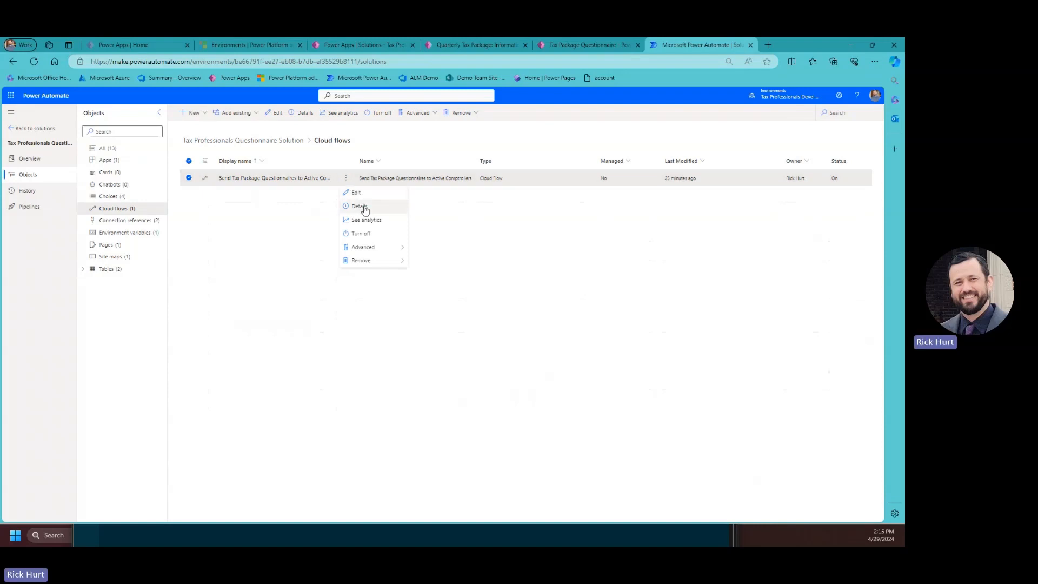
{"action": "left_click", "coordinate": [360, 206]}
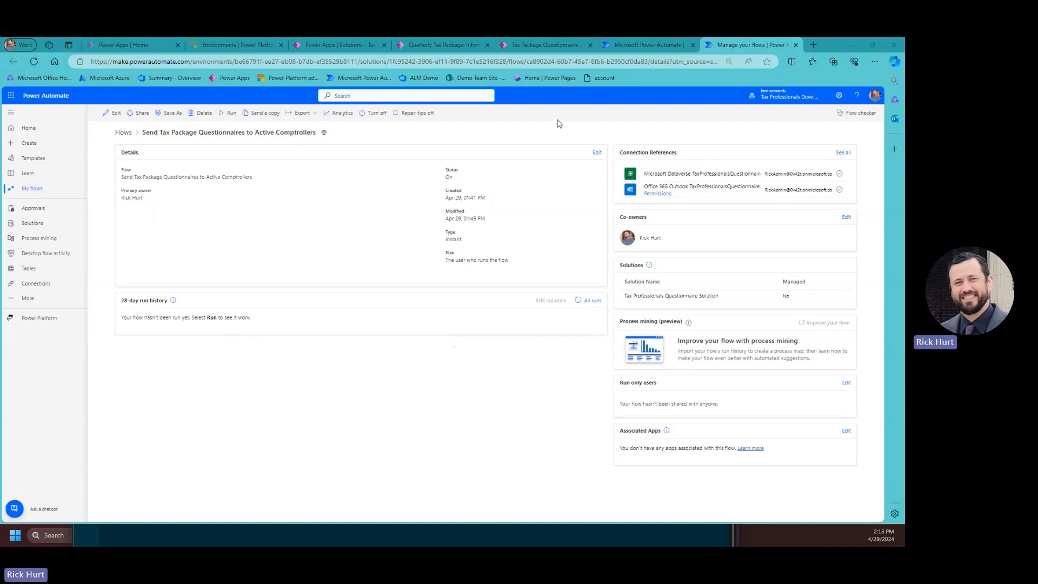
{"action": "left_click", "coordinate": [846, 46]}
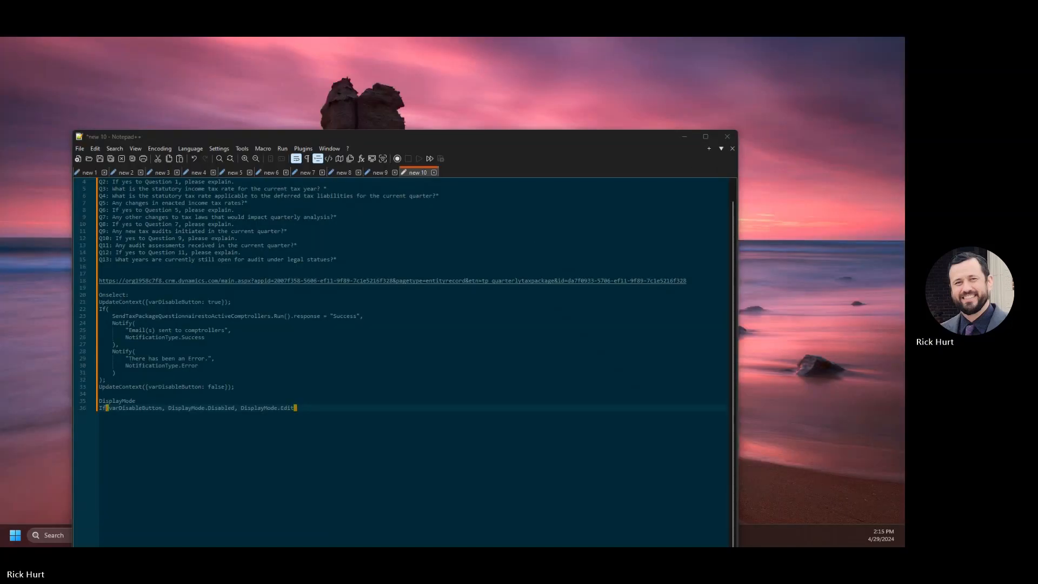
Close the Quarterly Tax Package record tab and run the Tax Package Questionnaire app.
{"action": "key", "text": "alt+Tab"}
{"action": "left_click", "coordinate": [352, 45]}
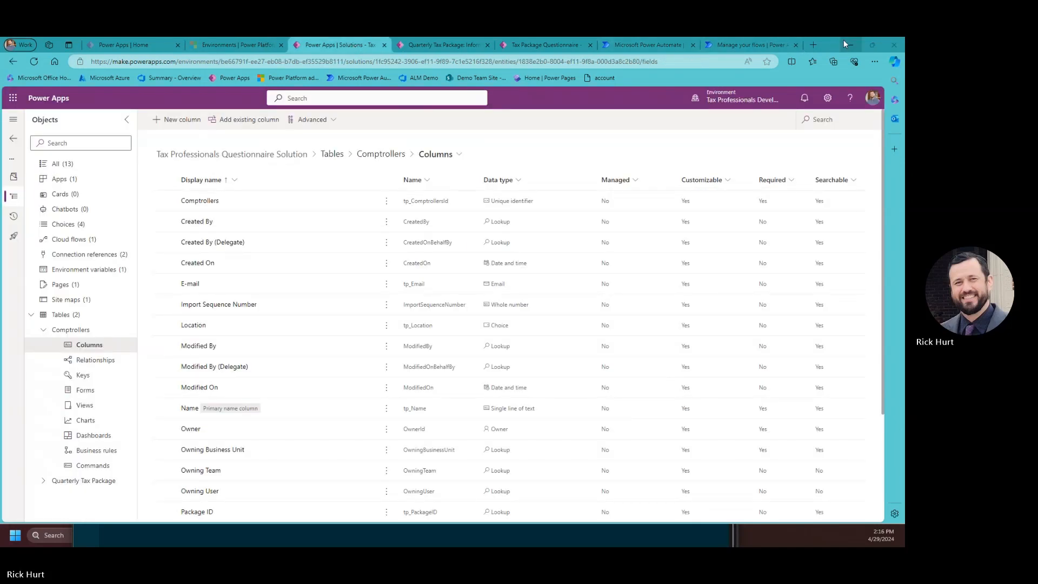
{"action": "left_click_drag", "start_coordinate": [825, 42], "coordinate": [786, 102]}
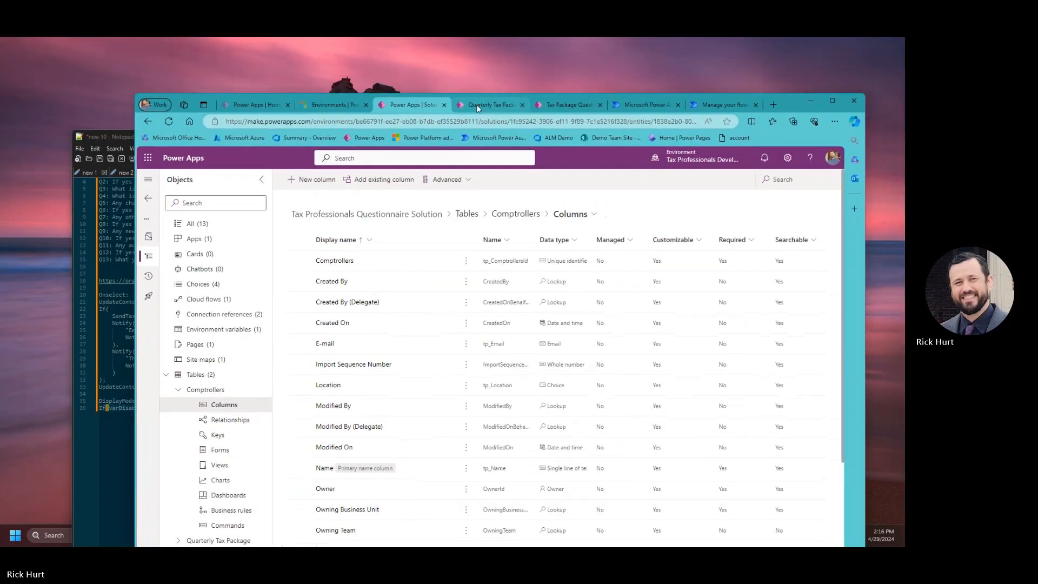
{"action": "left_click", "coordinate": [478, 107]}
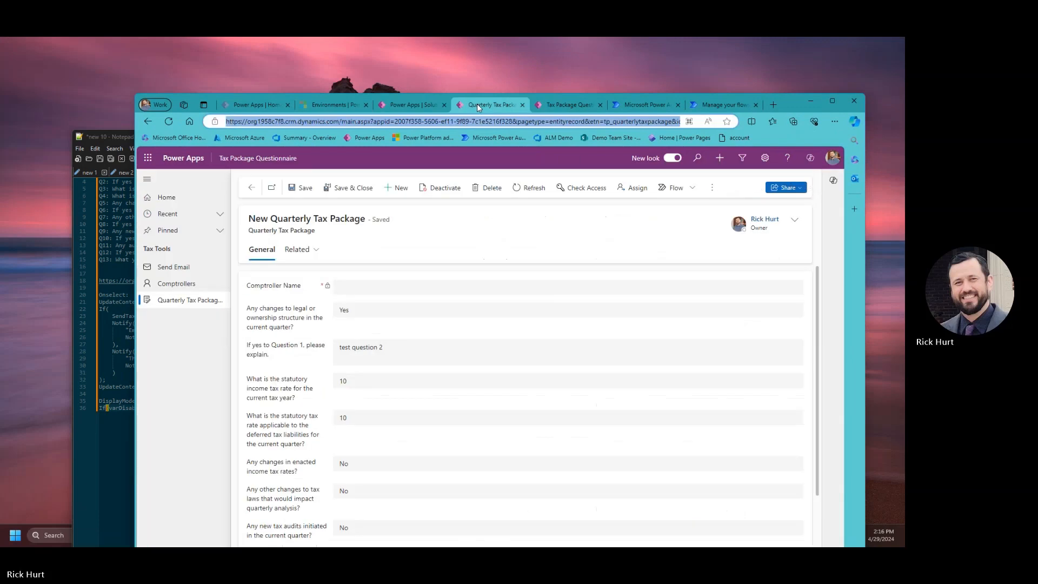
{"action": "left_click", "coordinate": [419, 110]}
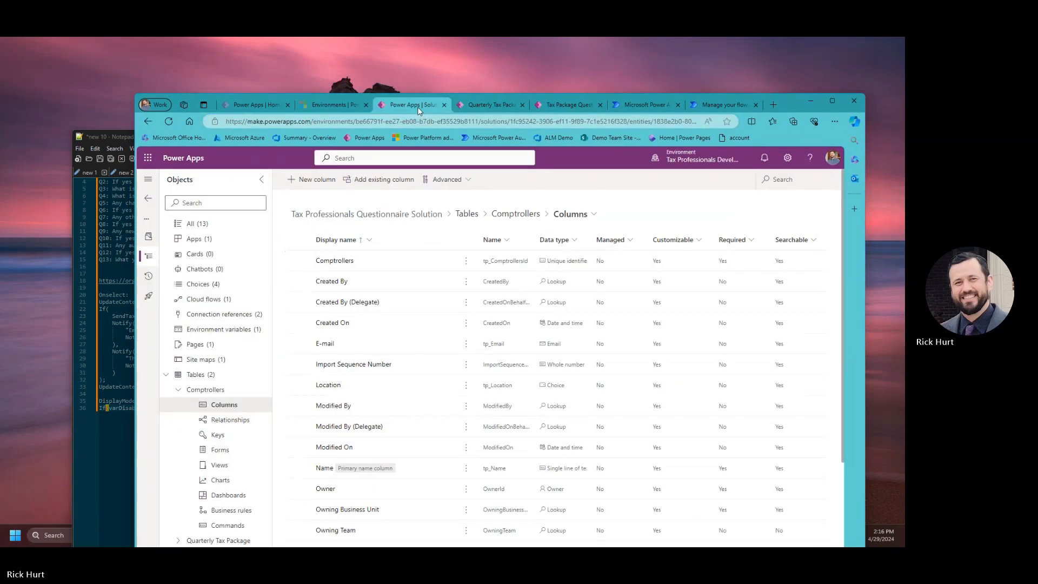
{"action": "left_click", "coordinate": [562, 101]}
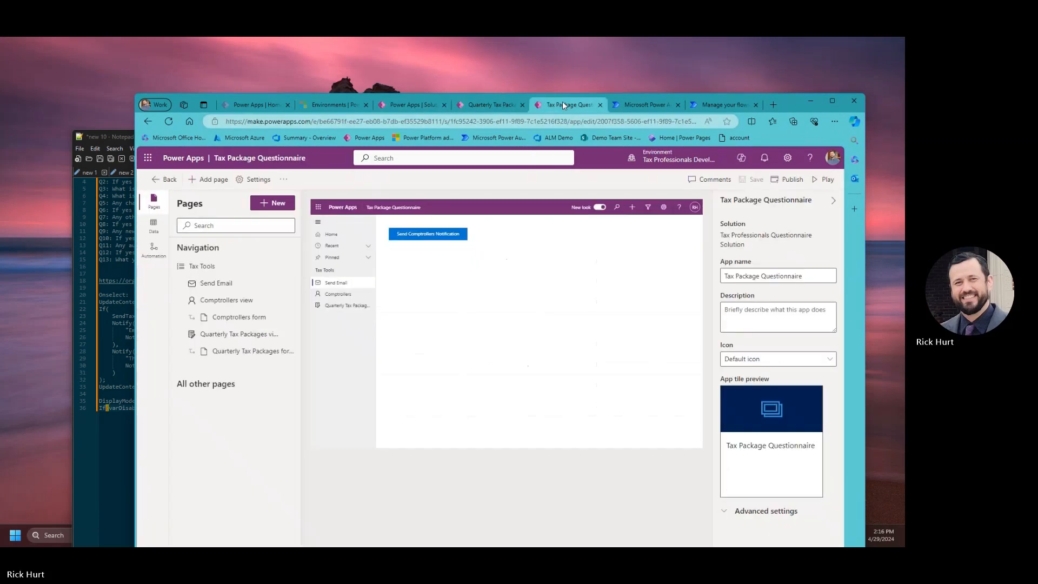
{"action": "left_click", "coordinate": [524, 103]}
{"action": "left_click", "coordinate": [833, 102]}
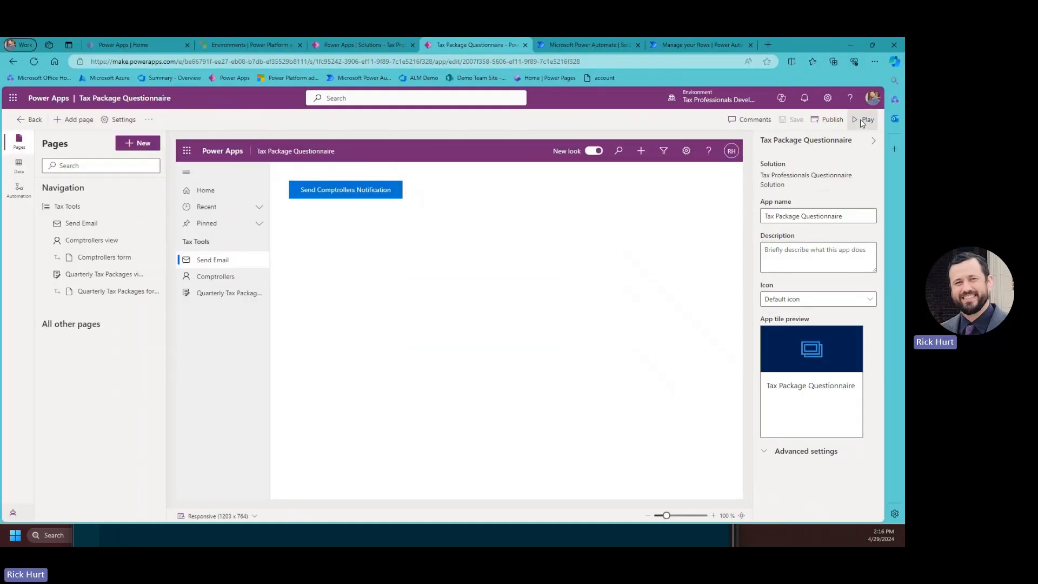
{"action": "left_click", "coordinate": [861, 123]}
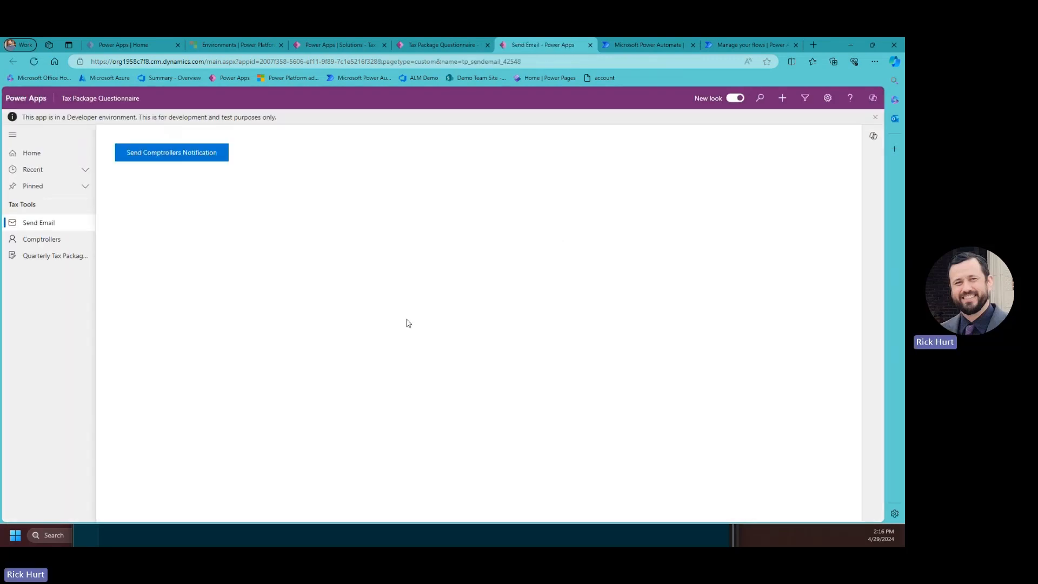
Delete the completed record from the Quarterly Tax Packages list.
{"action": "left_click", "coordinate": [46, 256]}
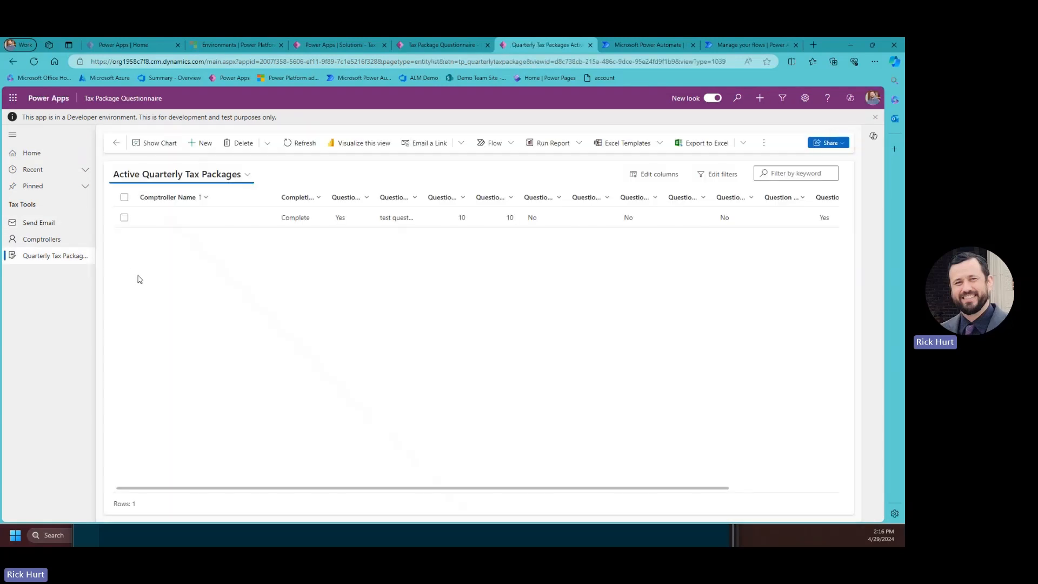
{"action": "left_click", "coordinate": [124, 216]}
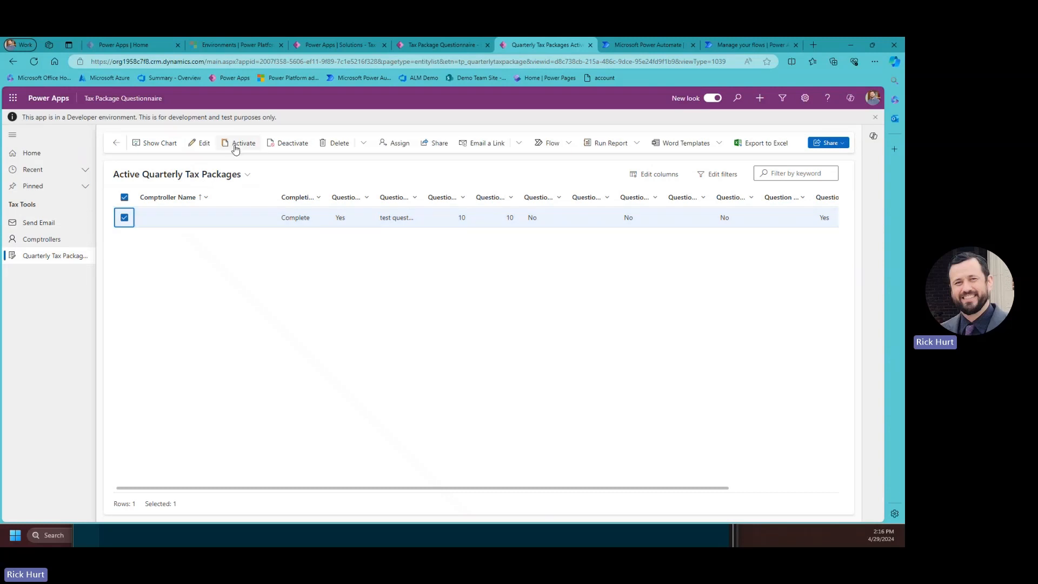
{"action": "left_click", "coordinate": [331, 143]}
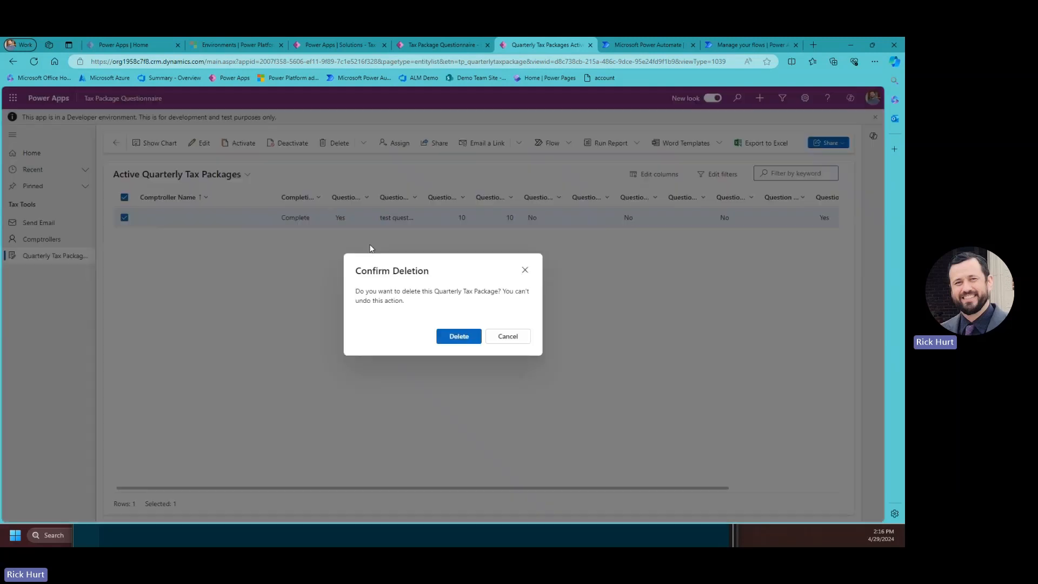
{"action": "left_click", "coordinate": [461, 336]}
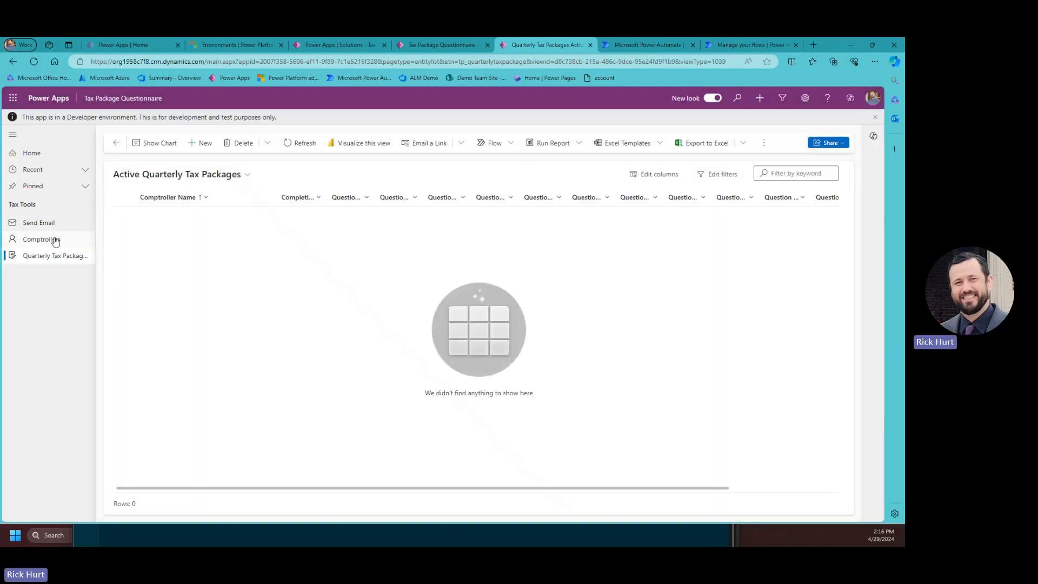
Try sending the comptrollers notification, which fails with a 502 BadGateway error.
{"action": "left_click", "coordinate": [47, 238]}
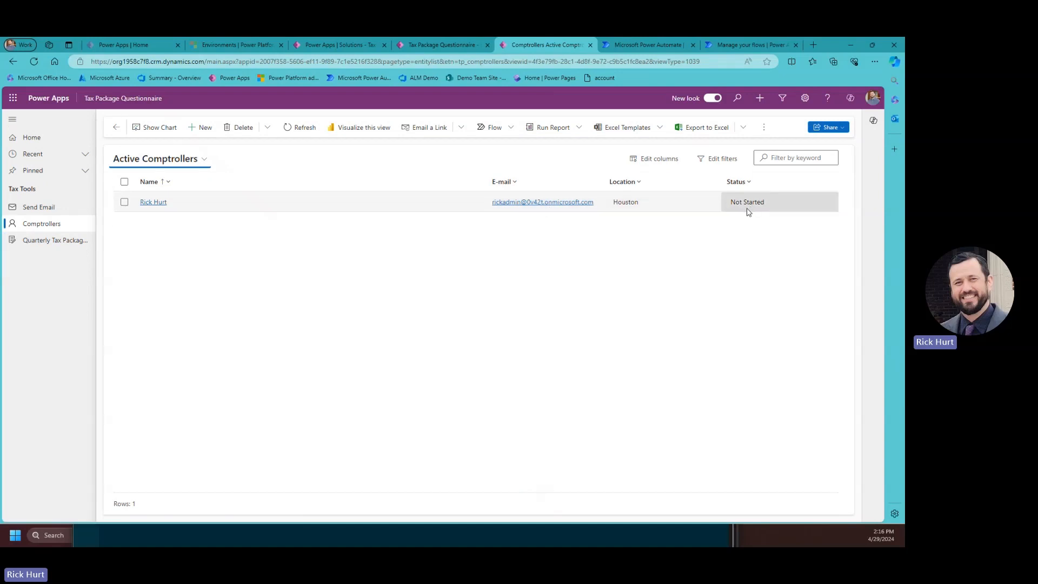
{"action": "left_click", "coordinate": [46, 209]}
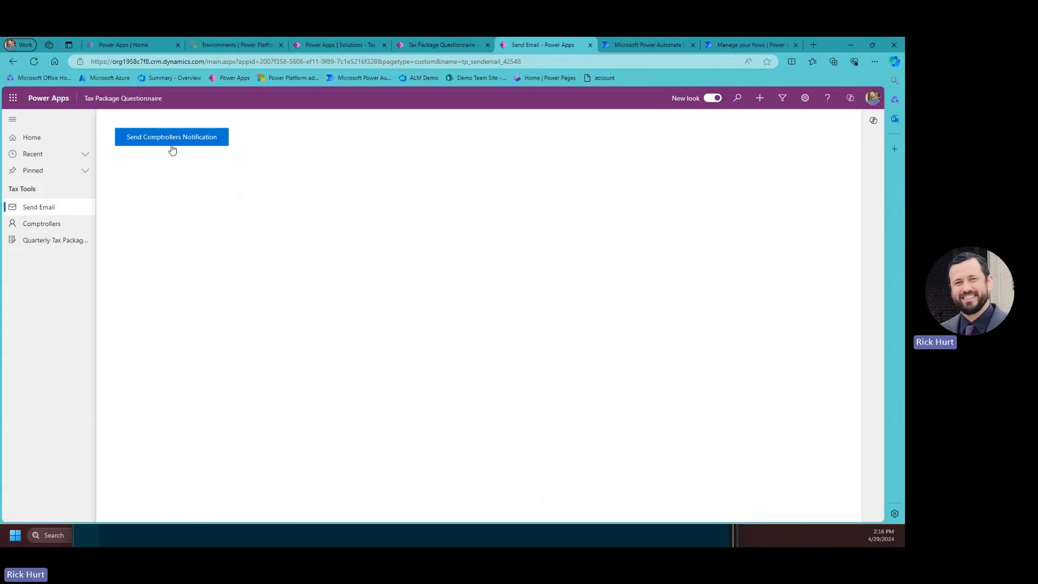
{"action": "left_click", "coordinate": [172, 139]}
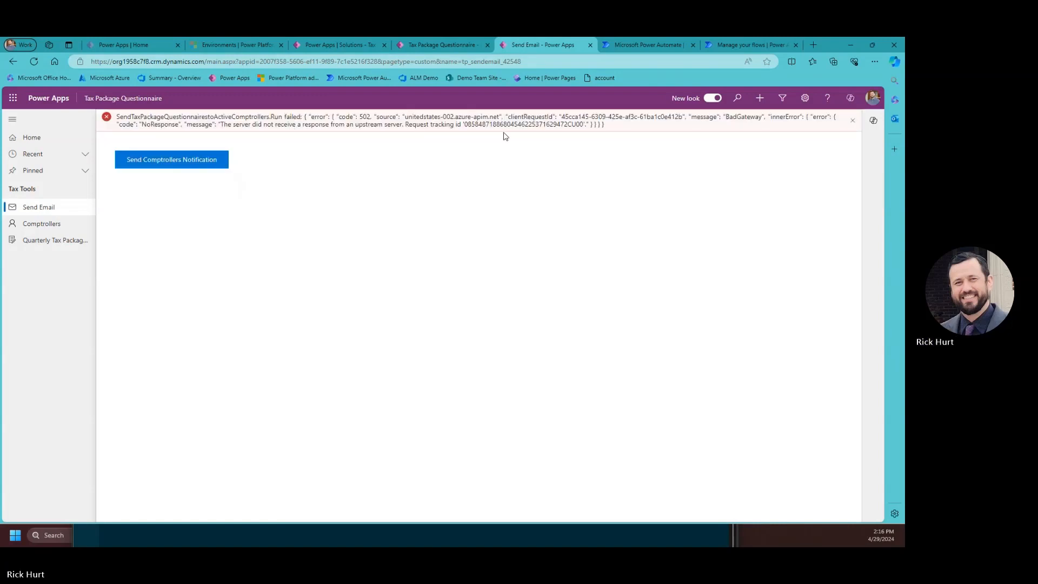
{"action": "left_click", "coordinate": [739, 45]}
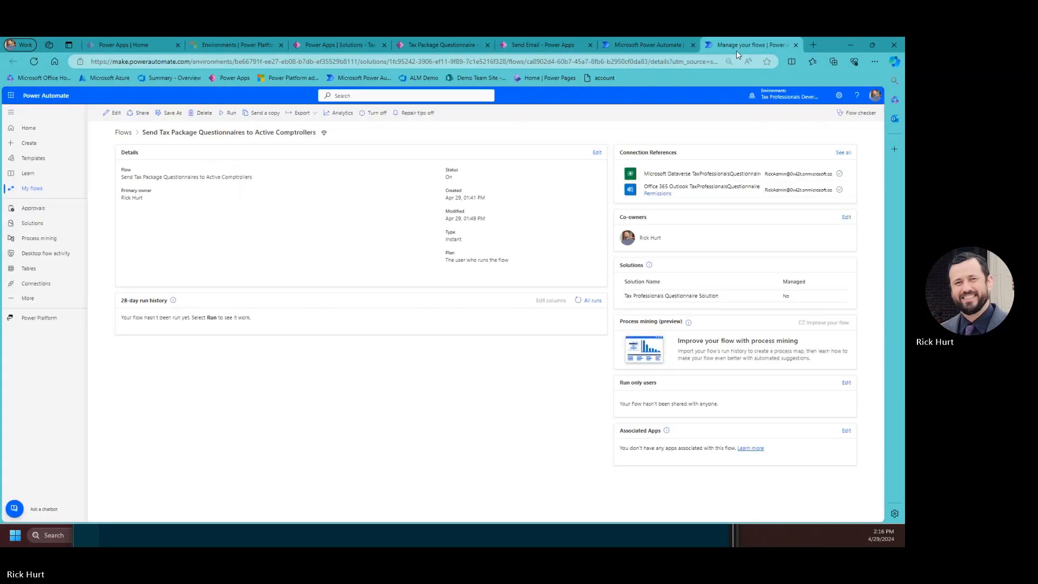
Open the failed run and find Email_Body's missing 'AppURL (tp_AppURL)' parameter error.
{"action": "left_click", "coordinate": [591, 300]}
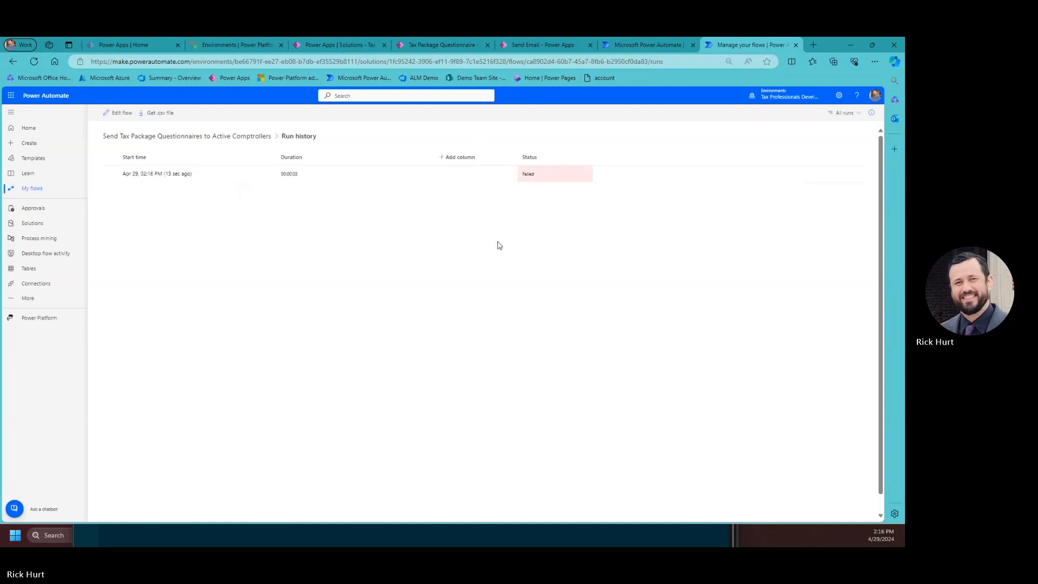
{"action": "left_click", "coordinate": [153, 176]}
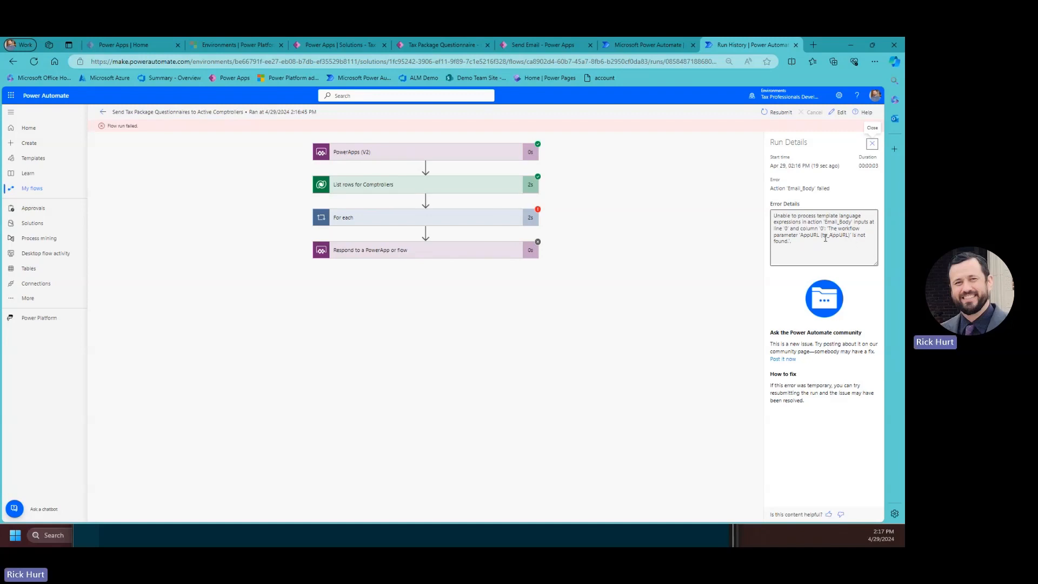
{"action": "left_click_drag", "start_coordinate": [824, 235], "coordinate": [848, 238]}
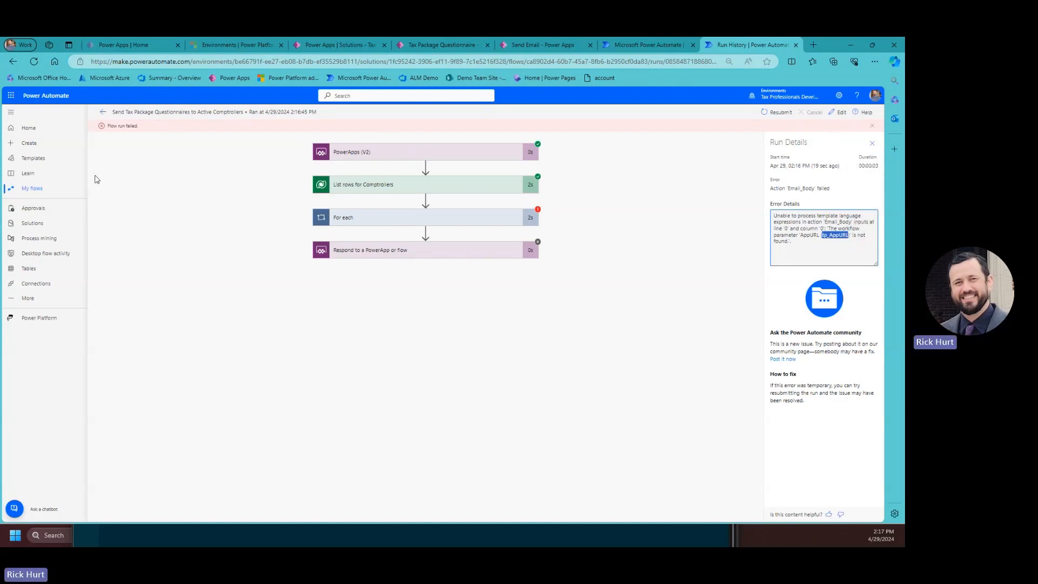
{"action": "left_click", "coordinate": [352, 47]}
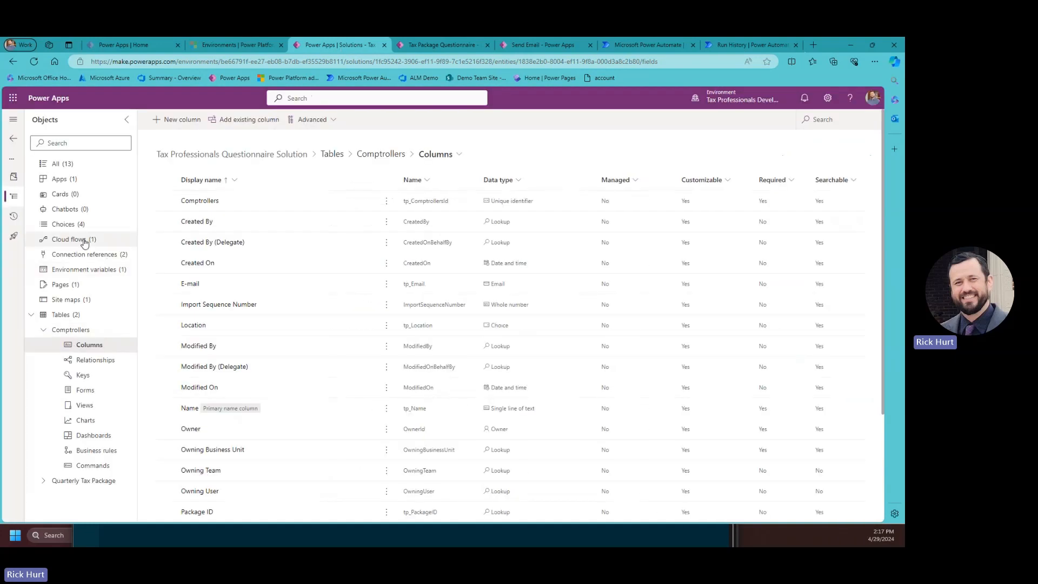
Copy the AppURL environment variable's name tp_AppURL, closing its panel unchanged.
{"action": "left_click", "coordinate": [97, 274]}
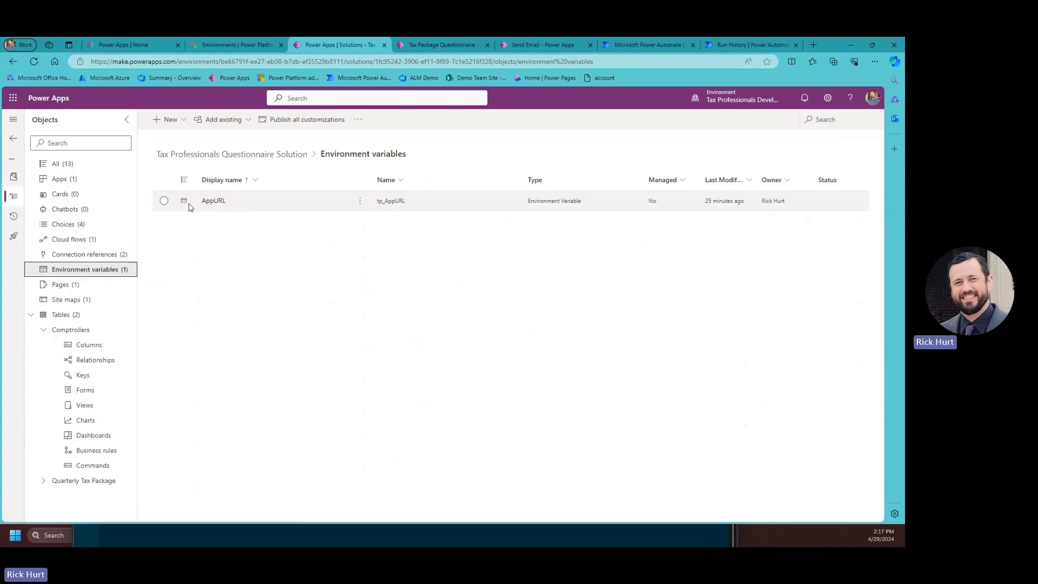
{"action": "left_click", "coordinate": [233, 205]}
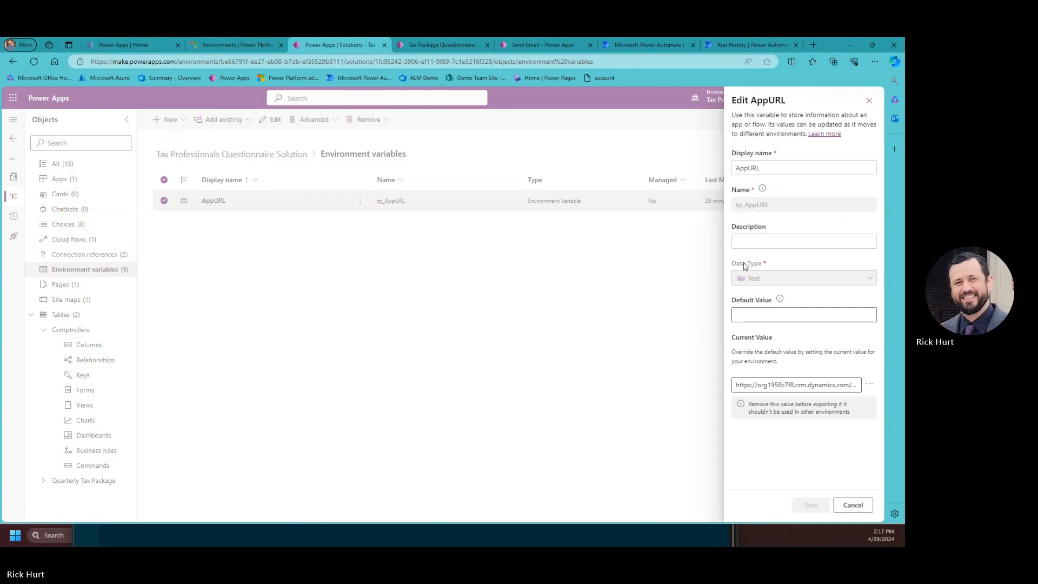
{"action": "left_click_drag", "start_coordinate": [766, 208], "coordinate": [735, 205]}
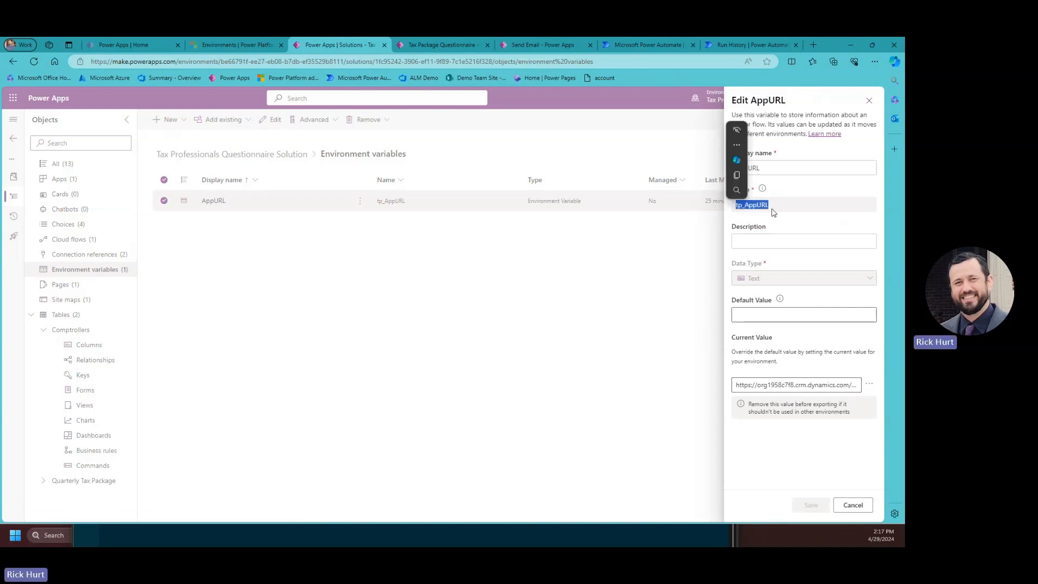
{"action": "right_click", "coordinate": [762, 208]}
{"action": "left_click", "coordinate": [744, 249]}
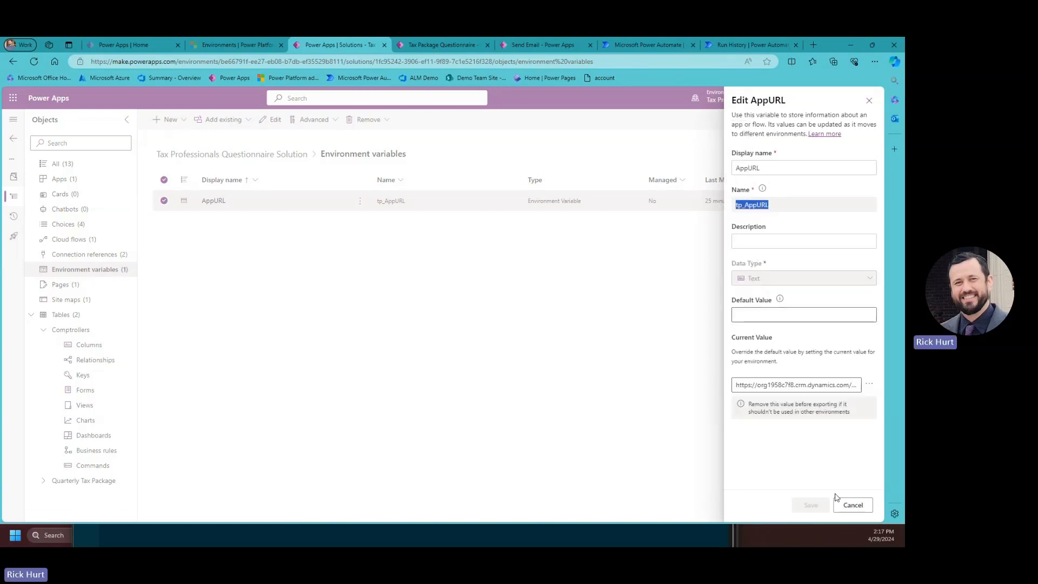
{"action": "left_click", "coordinate": [852, 504]}
{"action": "left_click", "coordinate": [728, 47]}
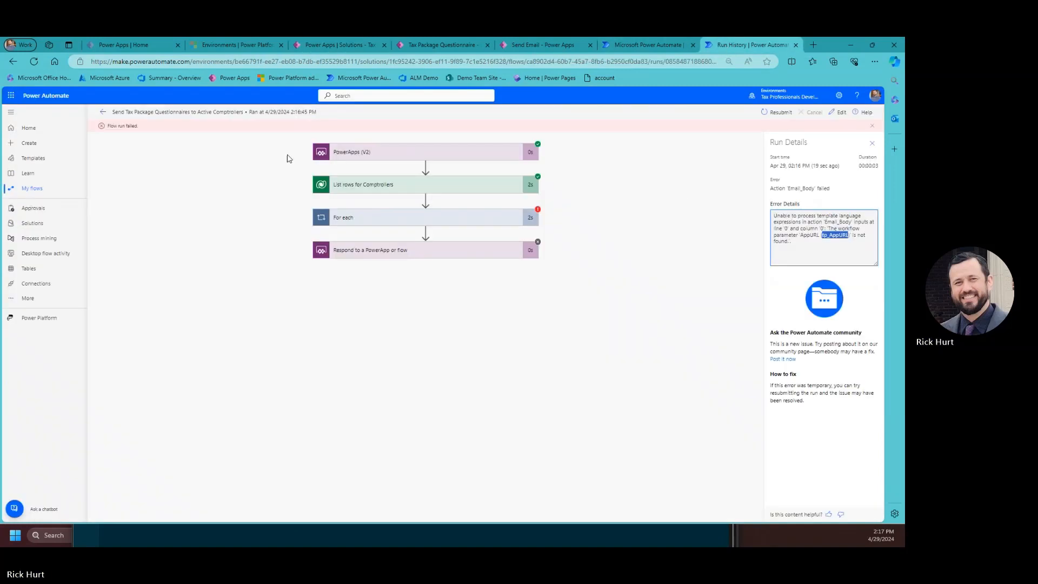
Open the flow editor and the Email Body step's link concat expression.
{"action": "left_click", "coordinate": [841, 111]}
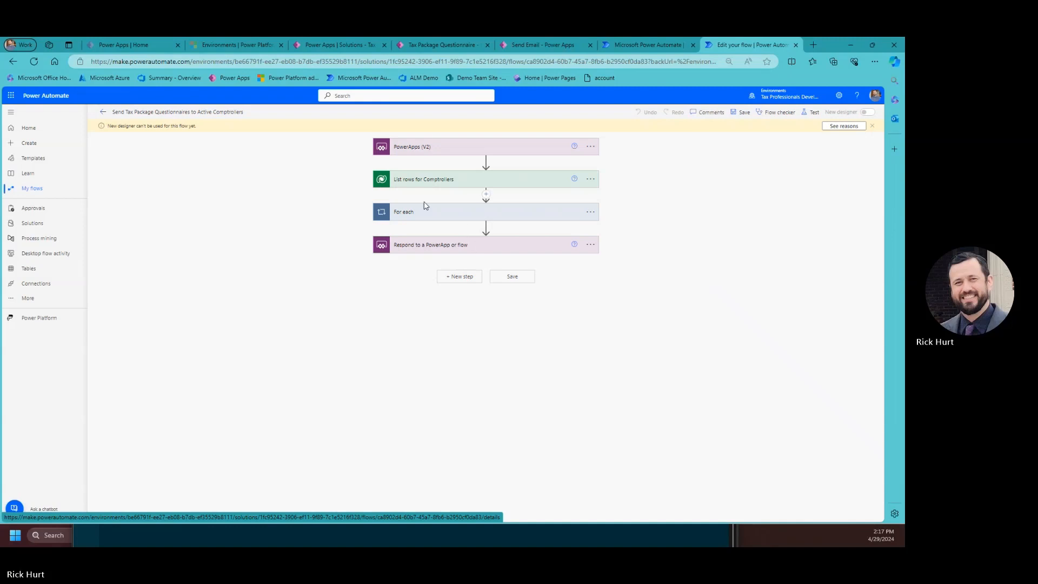
{"action": "left_click", "coordinate": [426, 215]}
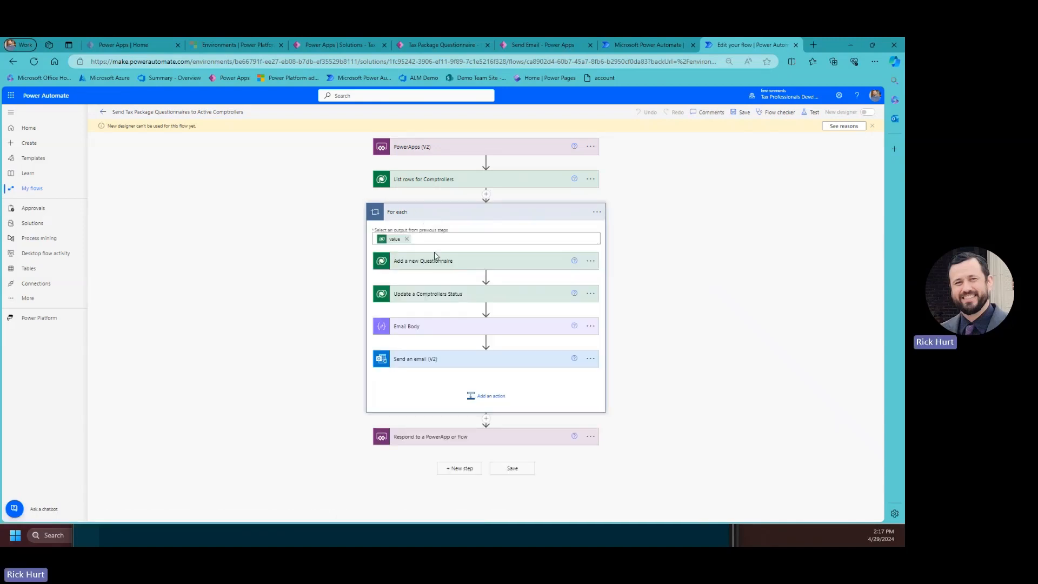
{"action": "left_click", "coordinate": [409, 328]}
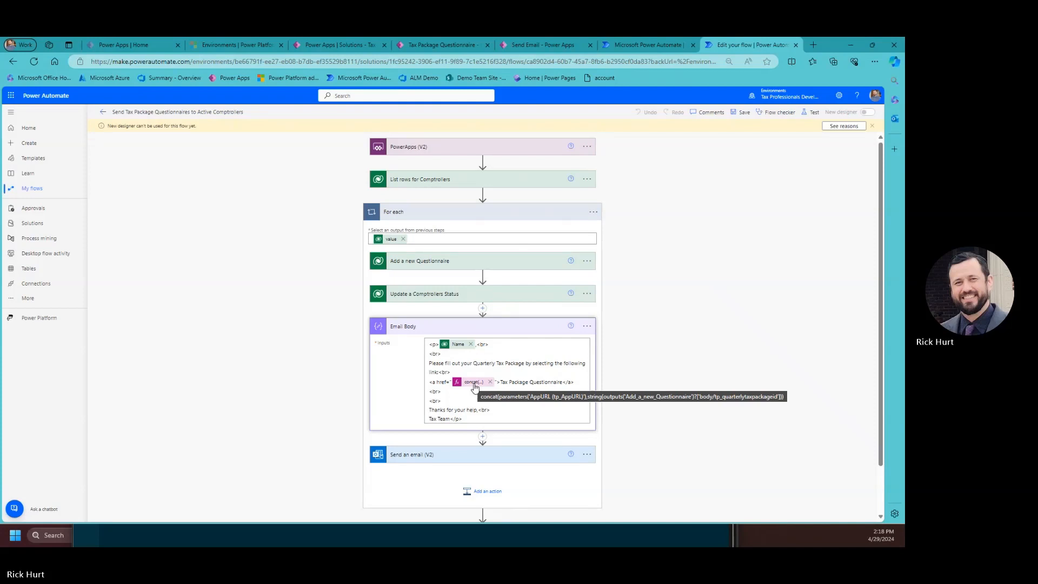
{"action": "left_click", "coordinate": [474, 382]}
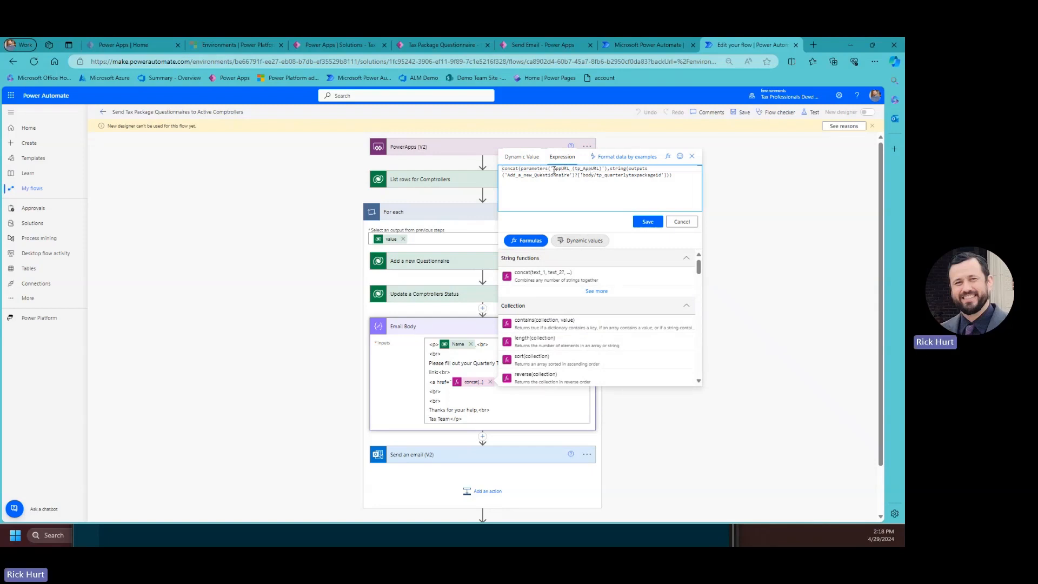
Replace the old AppURL parameter reference in the expression with the AppURL environment variable.
{"action": "left_click_drag", "start_coordinate": [600, 169], "coordinate": [574, 169]}
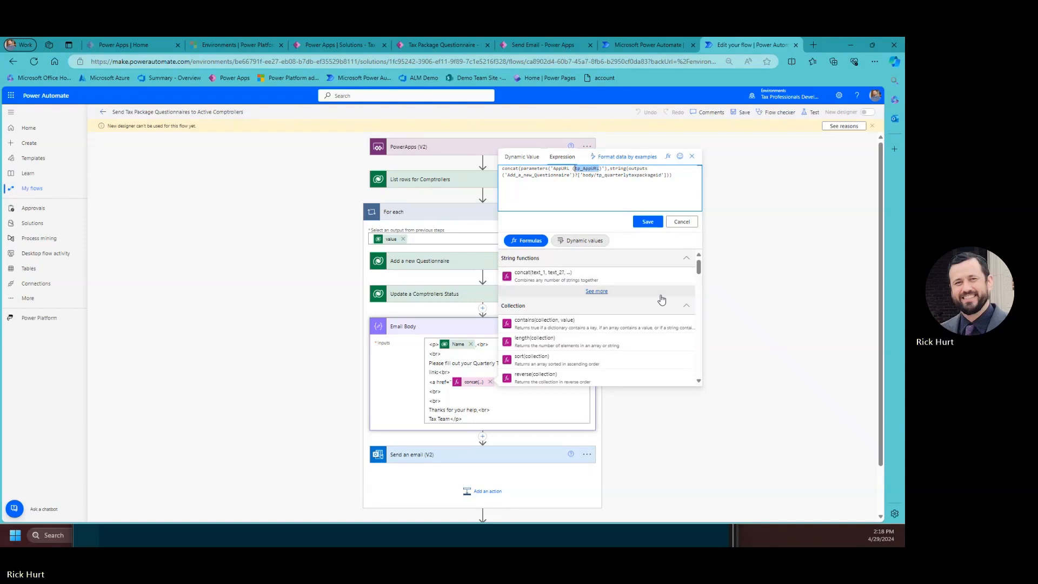
{"action": "key", "text": "Right"}
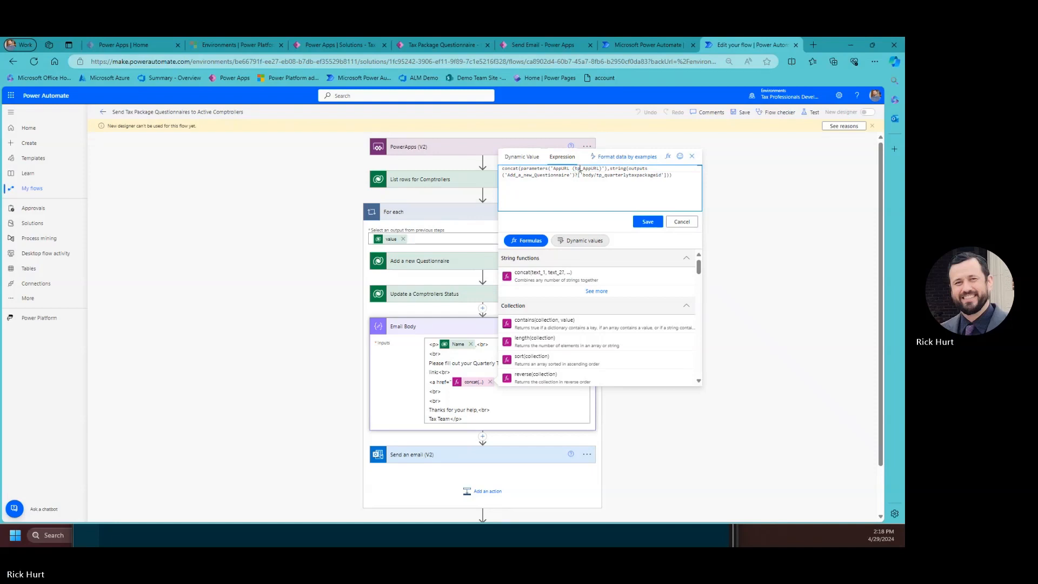
{"action": "type", "text": ")"}
{"action": "left_click_drag", "start_coordinate": [521, 169], "coordinate": [598, 168]}
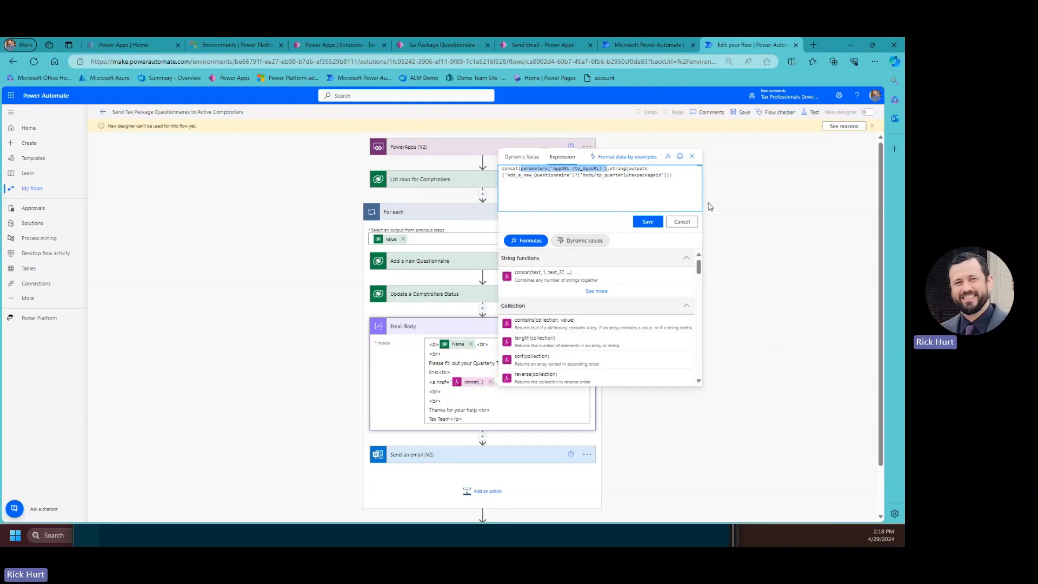
{"action": "key", "text": "BackSpace"}
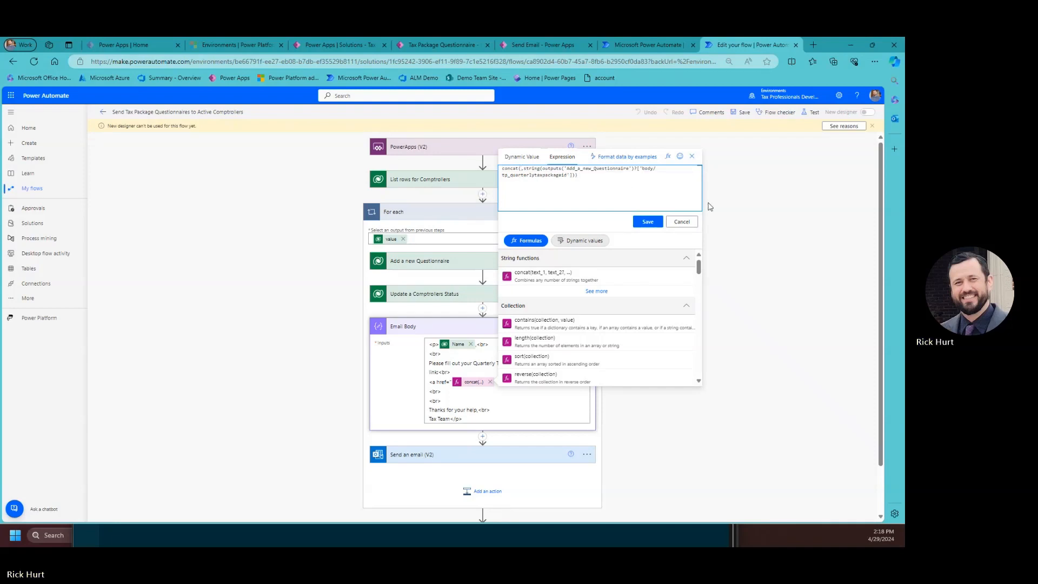
{"action": "left_click", "coordinate": [568, 243]}
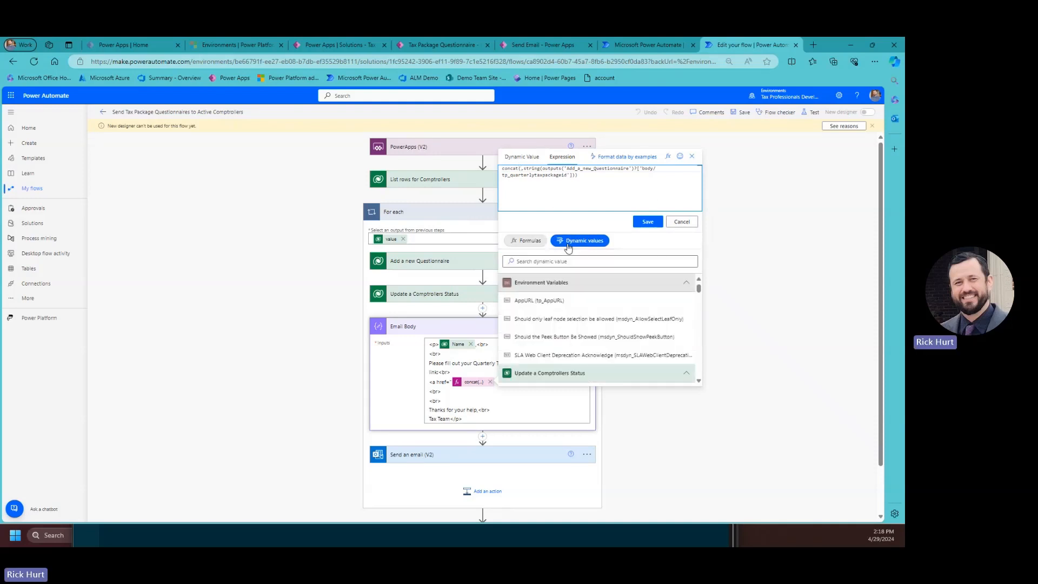
{"action": "left_click", "coordinate": [544, 306]}
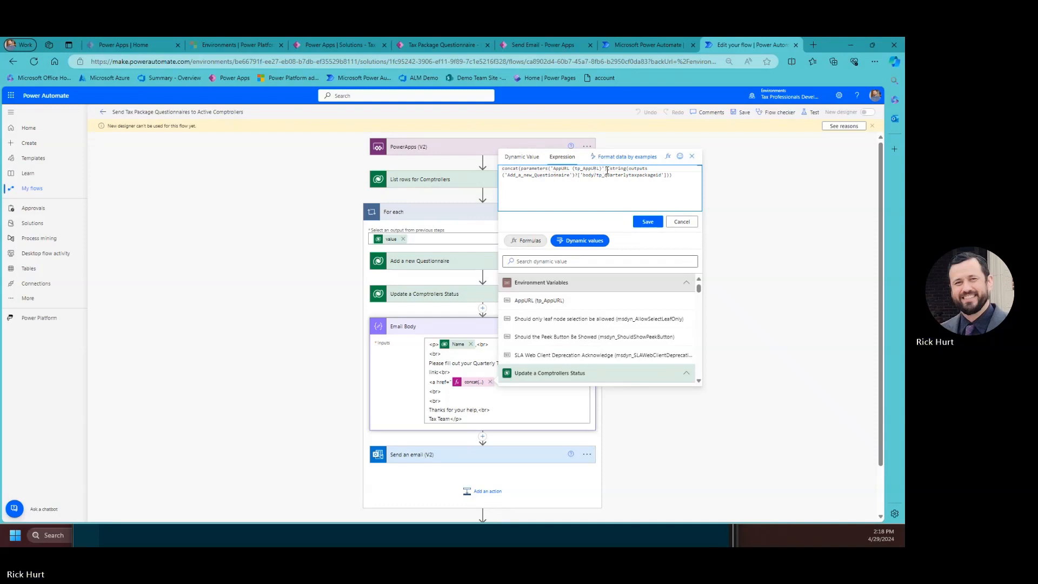
{"action": "left_click", "coordinate": [648, 222]}
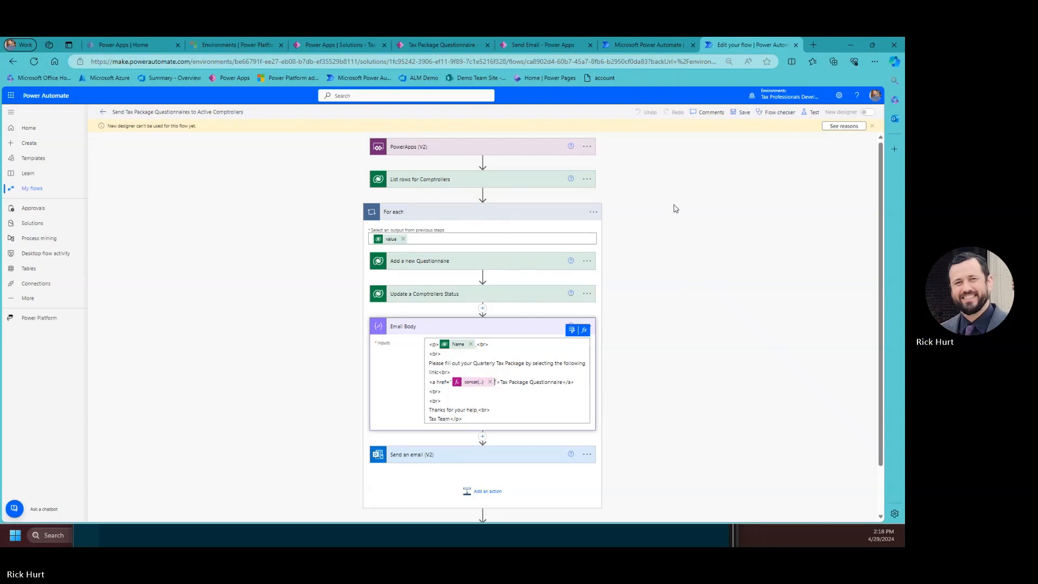
Check the flow for errors, save it, and return to its details page.
{"action": "left_click", "coordinate": [756, 113]}
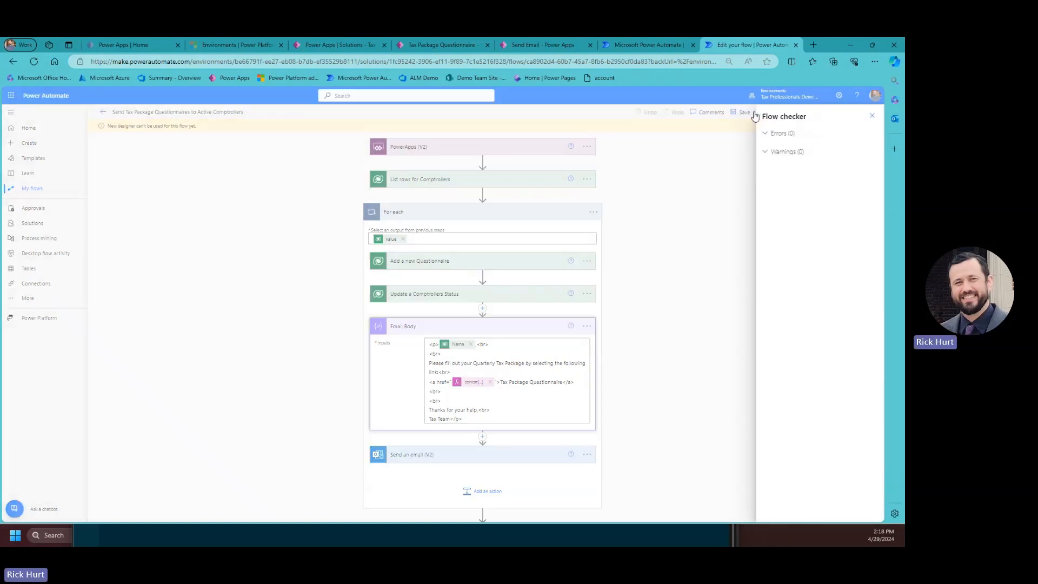
{"action": "left_click", "coordinate": [872, 115]}
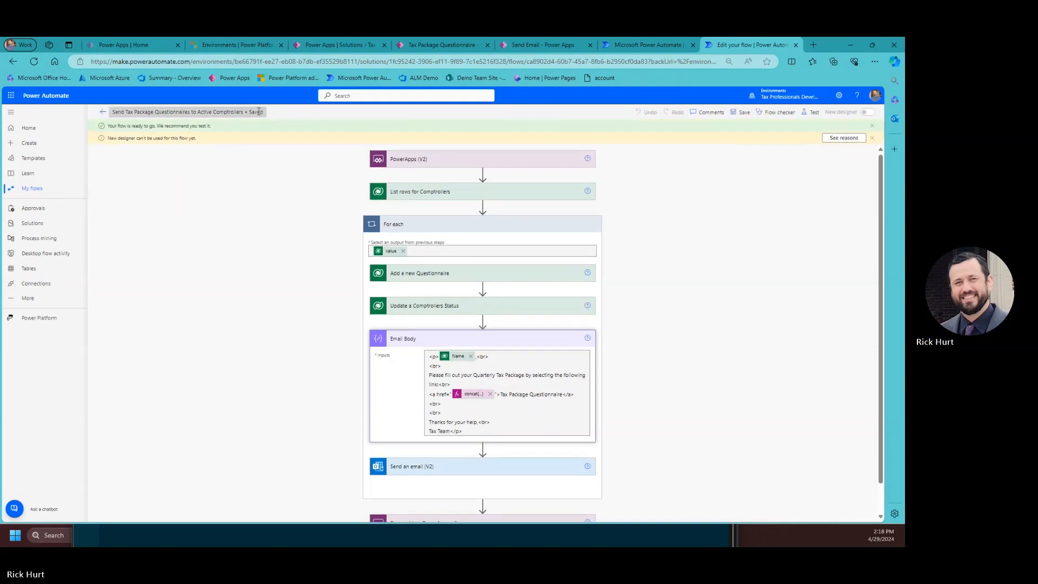
{"action": "left_click", "coordinate": [101, 113]}
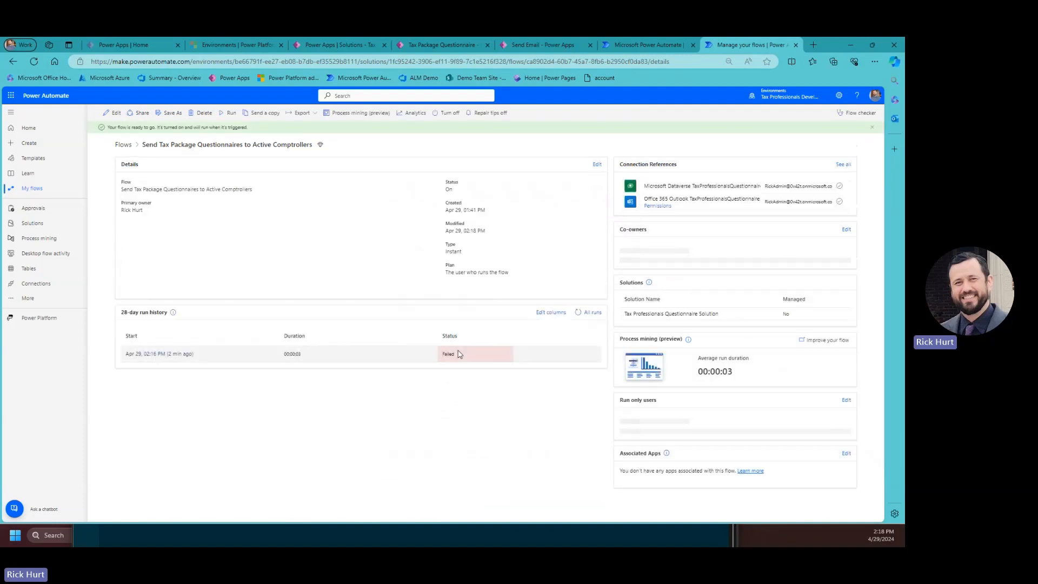
Send the comptrollers notification from the app's Send Email page.
{"action": "left_click", "coordinate": [339, 44]}
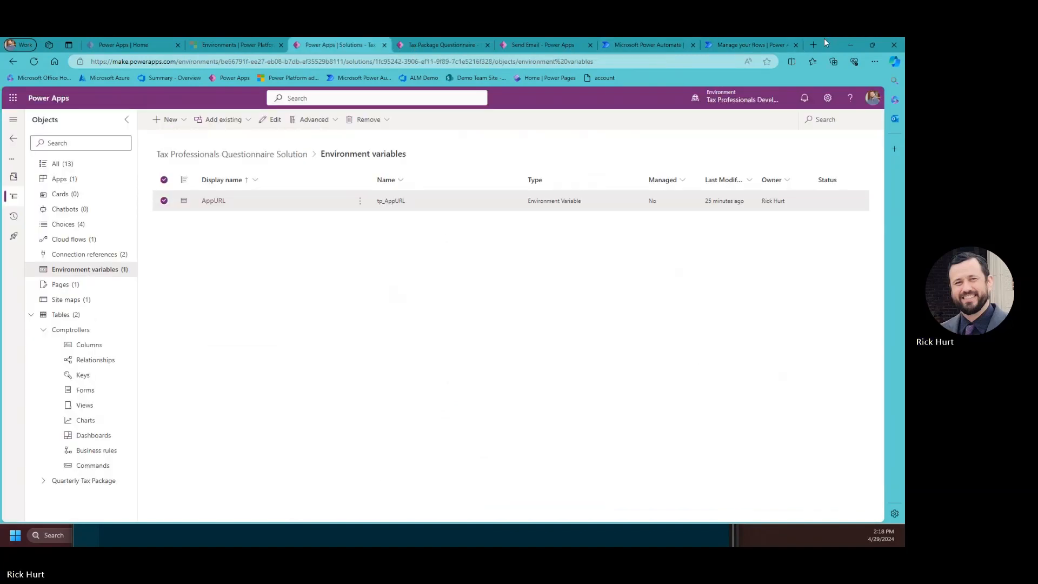
{"action": "left_click_drag", "start_coordinate": [824, 37], "coordinate": [764, 76]}
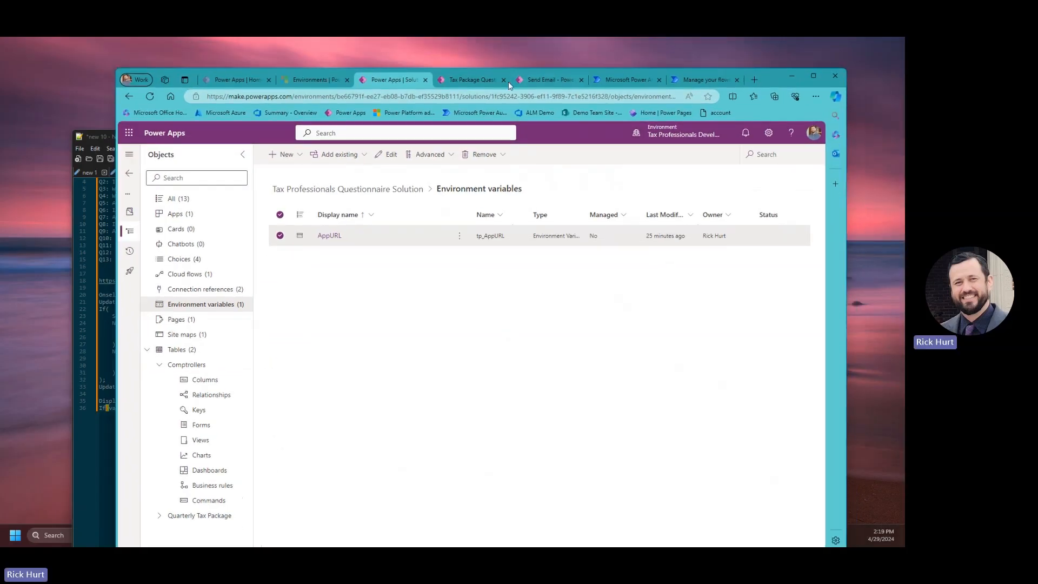
{"action": "left_click", "coordinate": [460, 75]}
{"action": "left_click", "coordinate": [536, 81]}
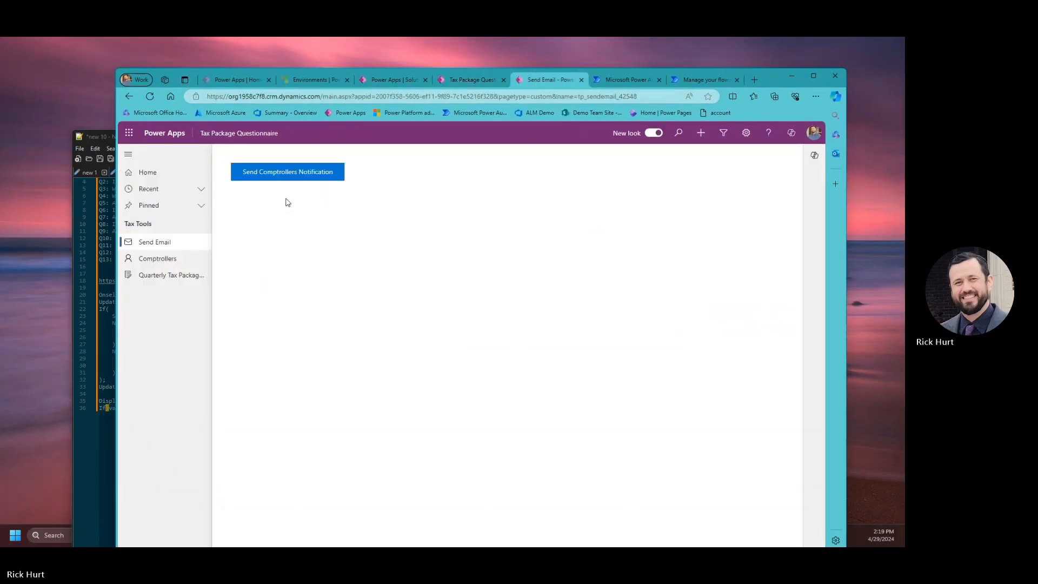
{"action": "left_click", "coordinate": [291, 177]}
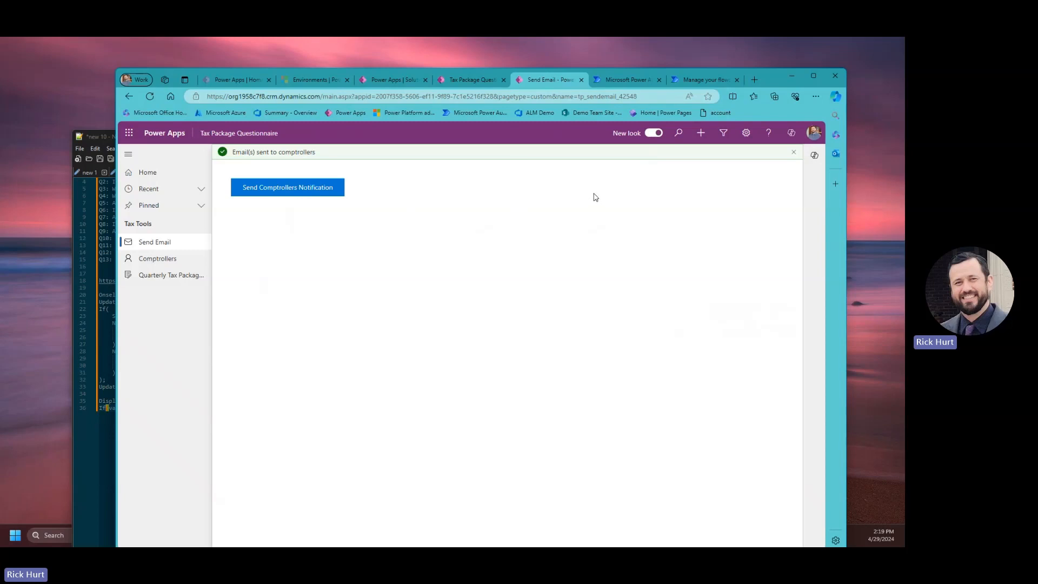
Confirm the comptroller reads Notified and a new Active Quarterly Tax Package exists.
{"action": "left_click", "coordinate": [171, 262]}
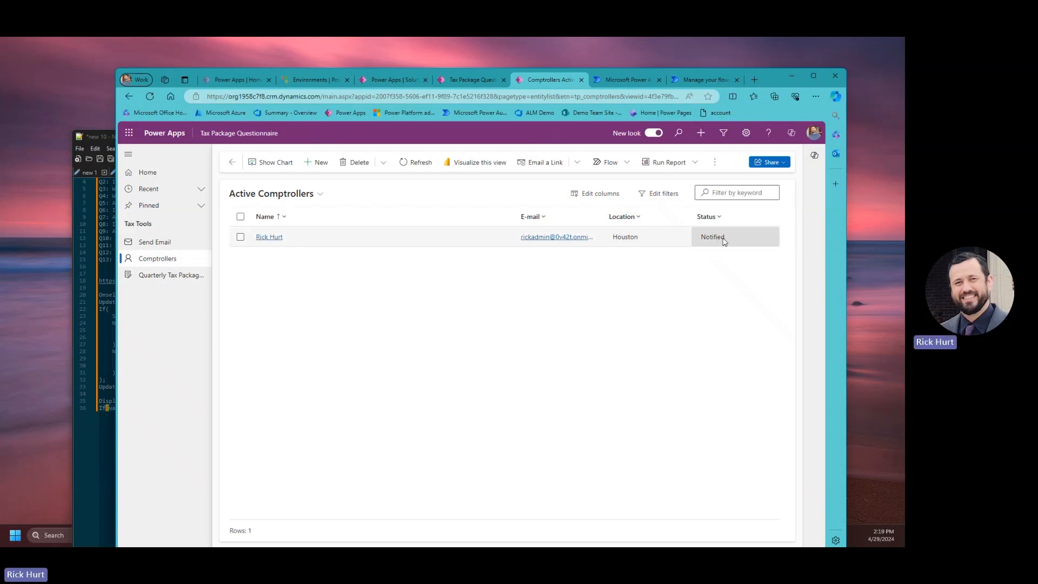
{"action": "left_click", "coordinate": [174, 275]}
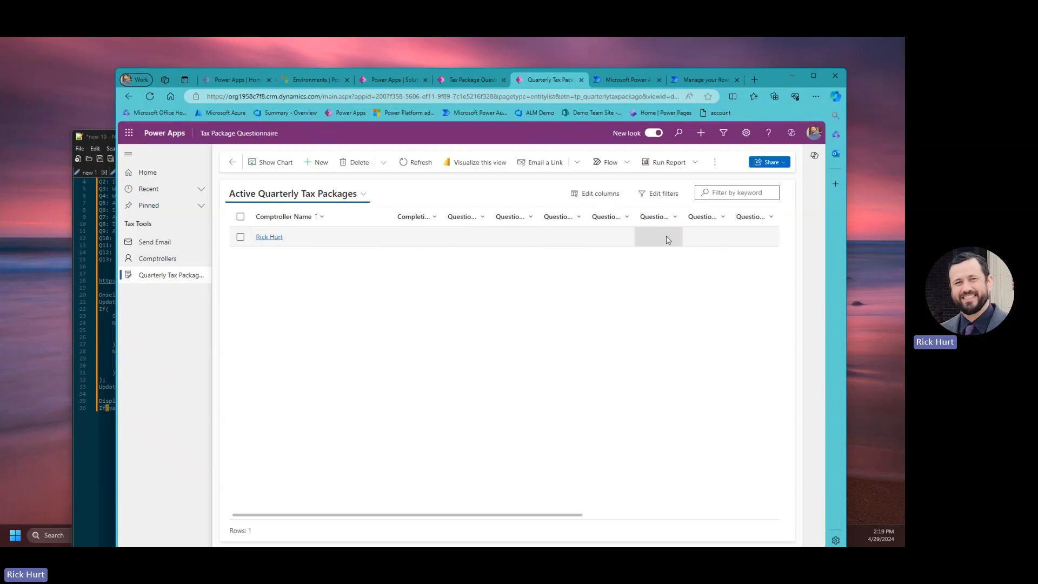
{"action": "left_click", "coordinate": [754, 79]}
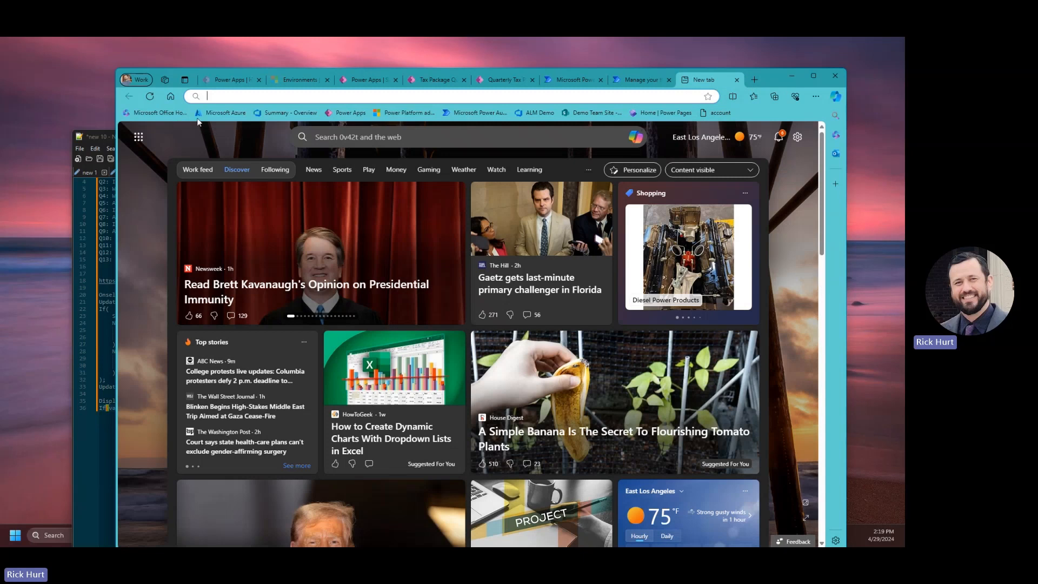
Read the questionnaire-complete notification email in Outlook, then return to the flow details.
{"action": "left_click", "coordinate": [717, 113]}
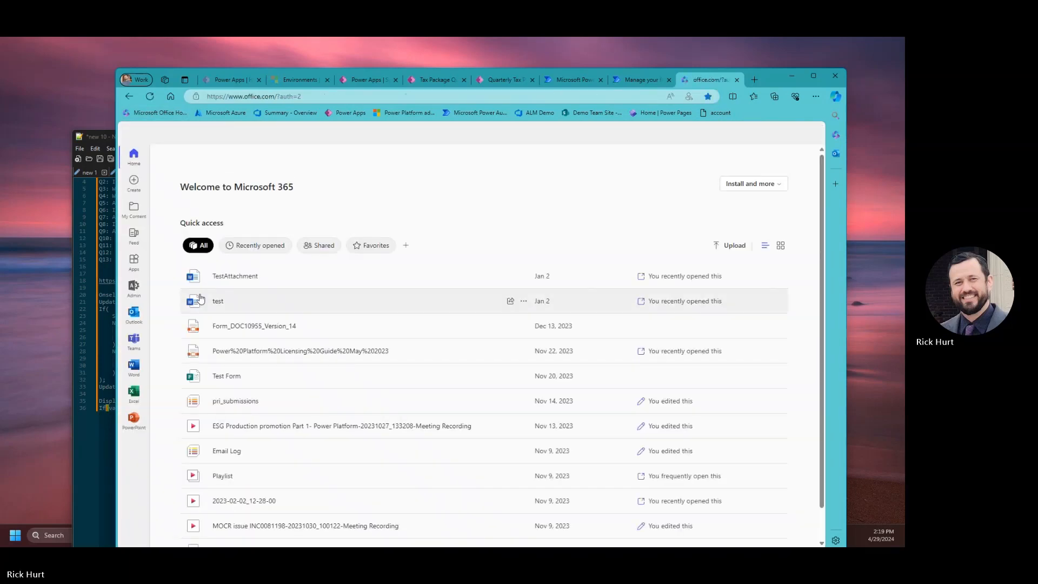
{"action": "left_click", "coordinate": [134, 314]}
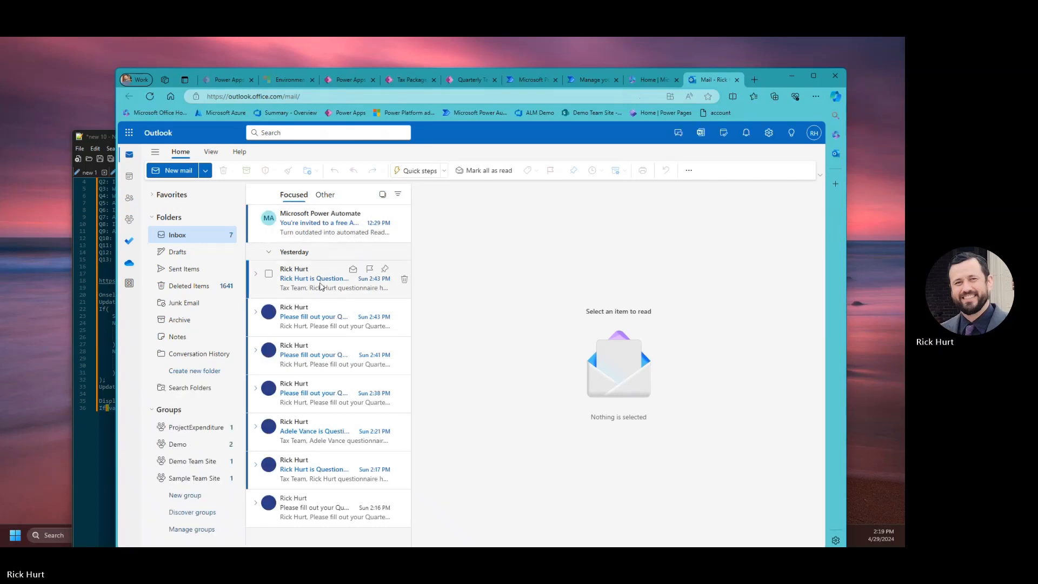
{"action": "left_click", "coordinate": [813, 75]}
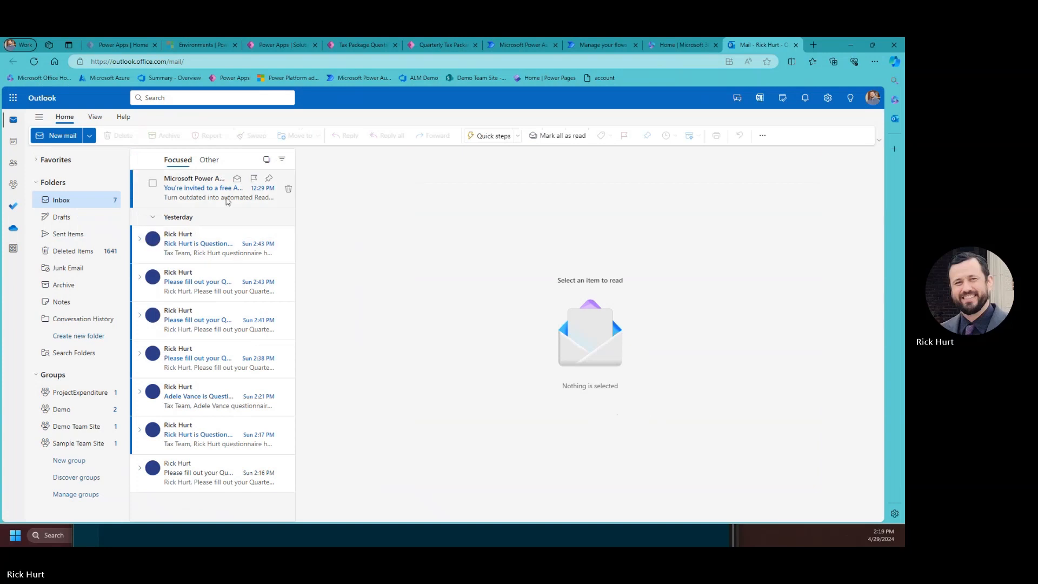
{"action": "left_click", "coordinate": [227, 199]}
{"action": "left_click", "coordinate": [216, 241]}
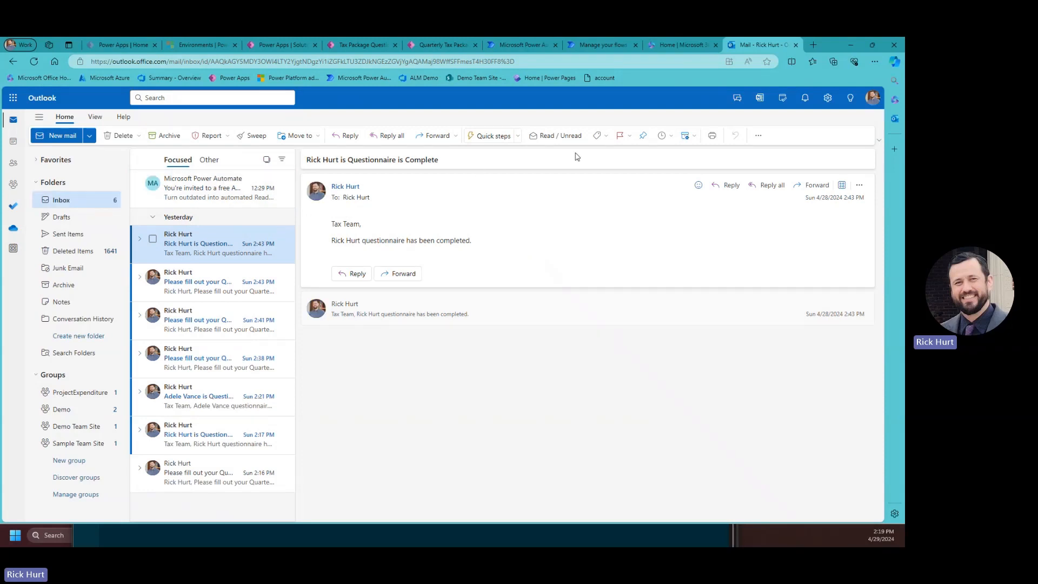
{"action": "left_click", "coordinate": [872, 99]}
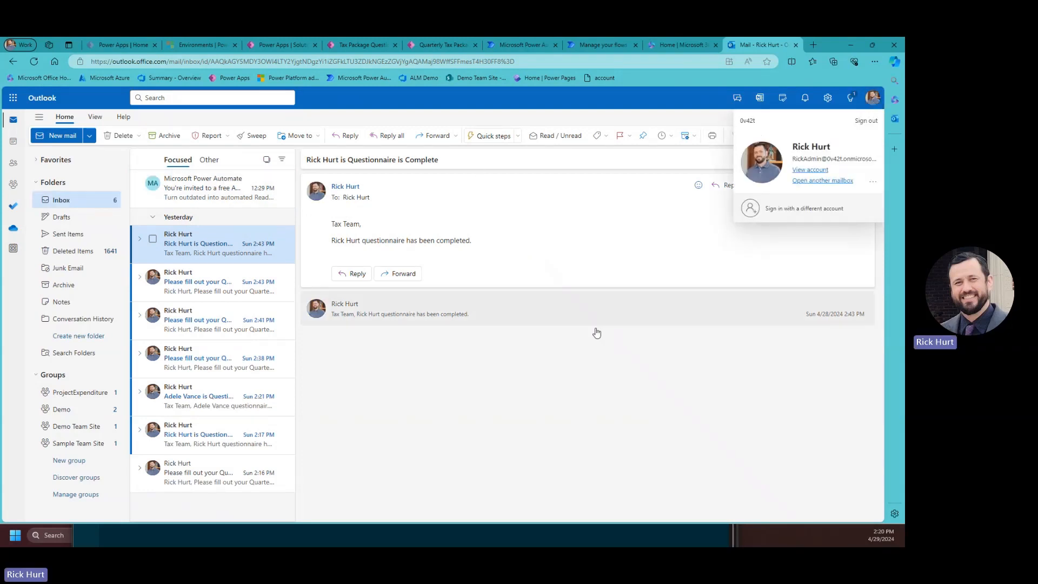
{"action": "left_click", "coordinate": [689, 44]}
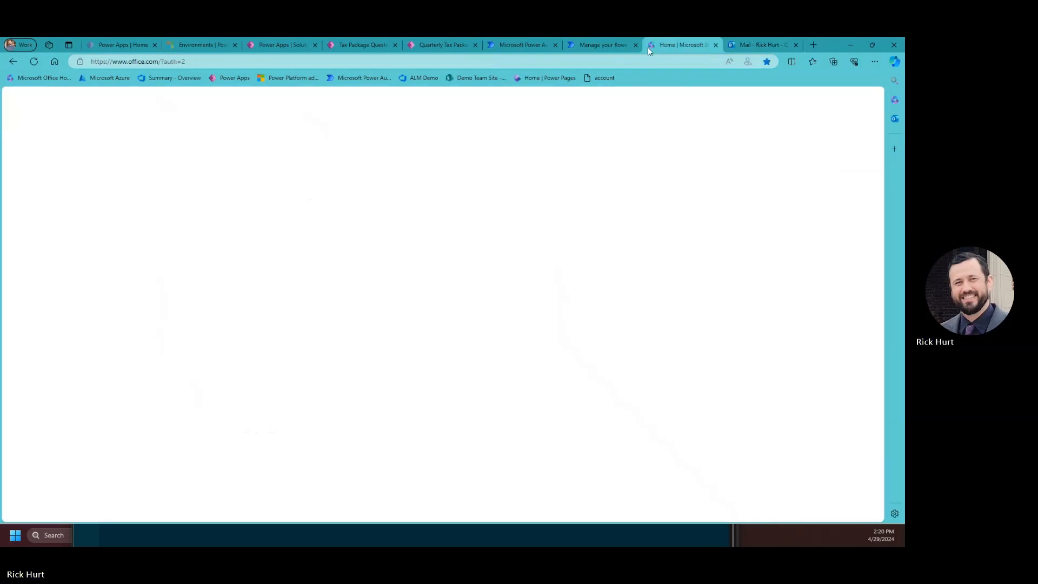
{"action": "left_click", "coordinate": [595, 47]}
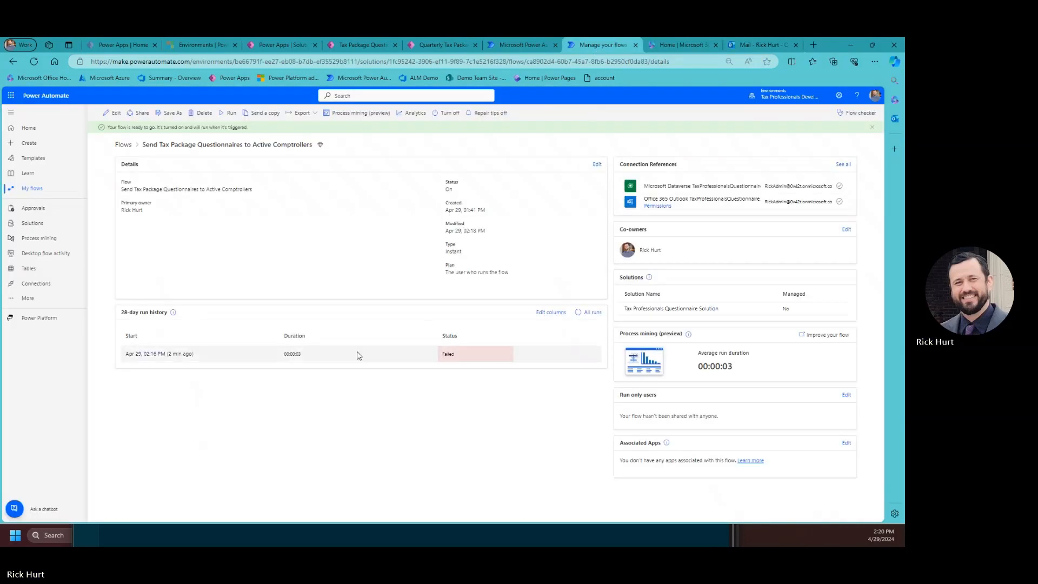
Inspect the new Succeeded run's For each loop, then open the flow in the editor.
{"action": "left_click", "coordinate": [578, 312]}
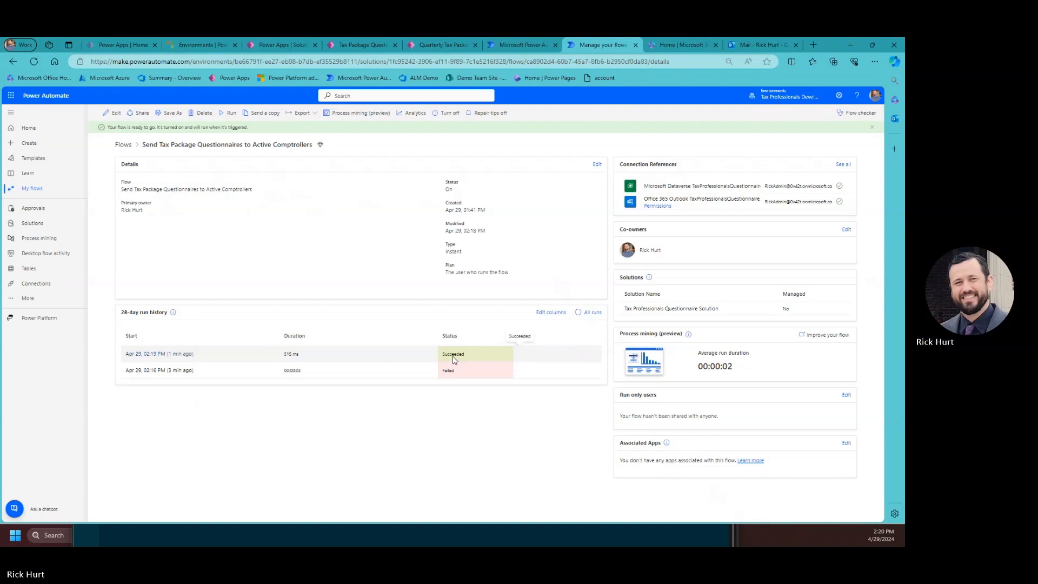
{"action": "left_click", "coordinate": [189, 354]}
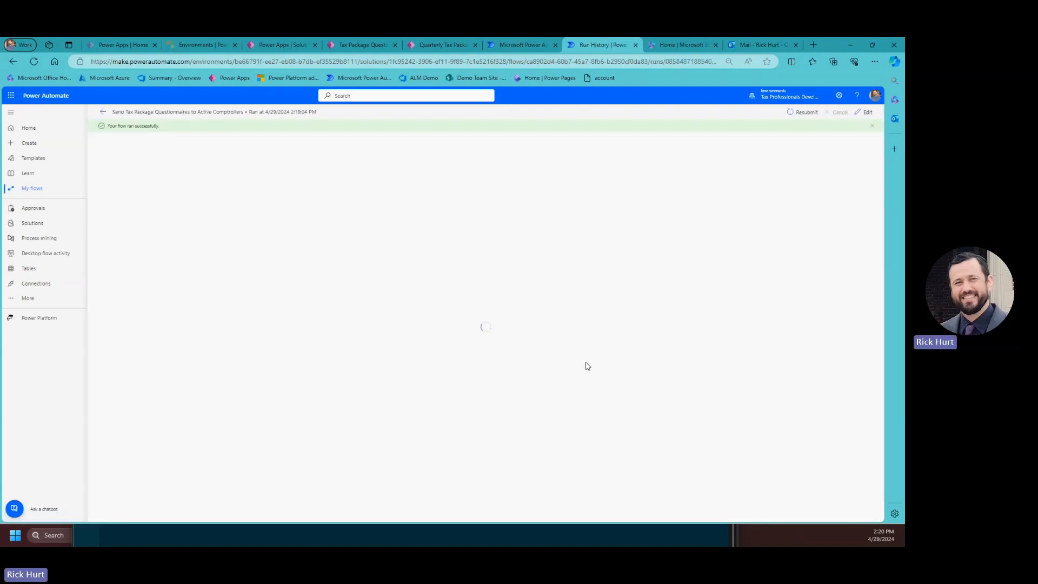
{"action": "left_click", "coordinate": [436, 217]}
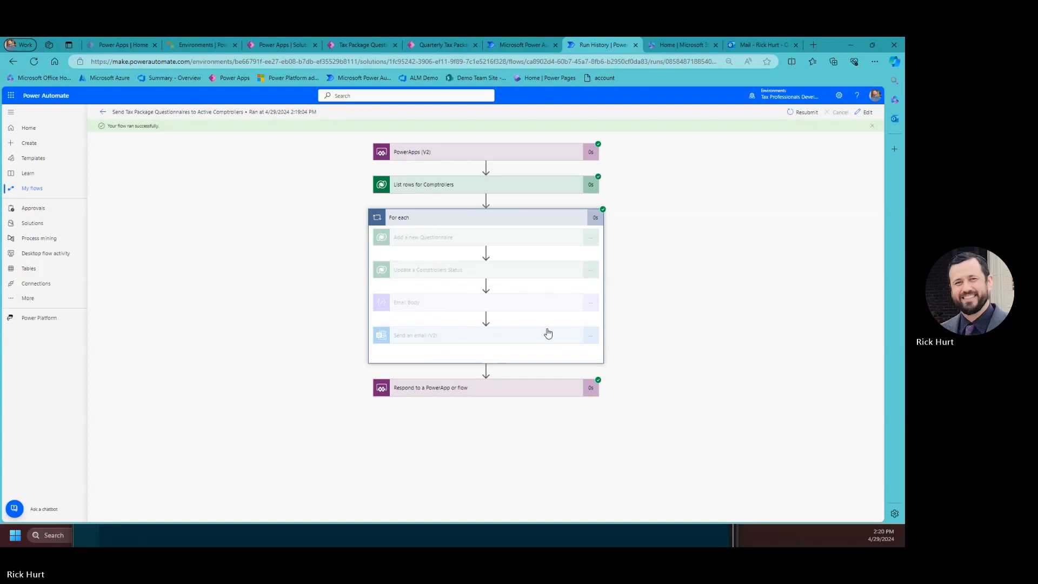
{"action": "left_click", "coordinate": [866, 112]}
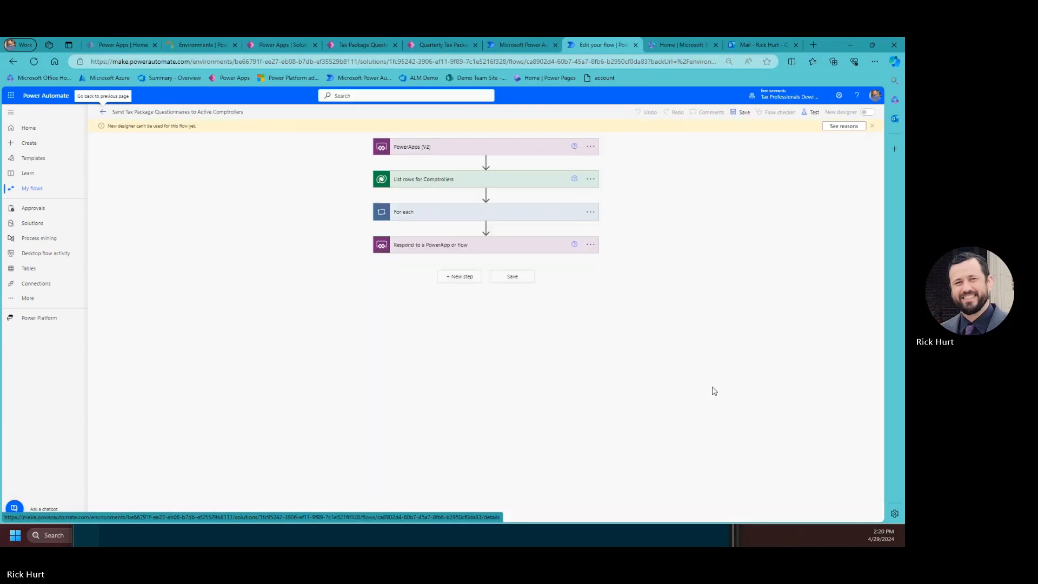
Review the Send an email (V2) step's To, Subject and Body without leaving the editor.
{"action": "left_click", "coordinate": [525, 216]}
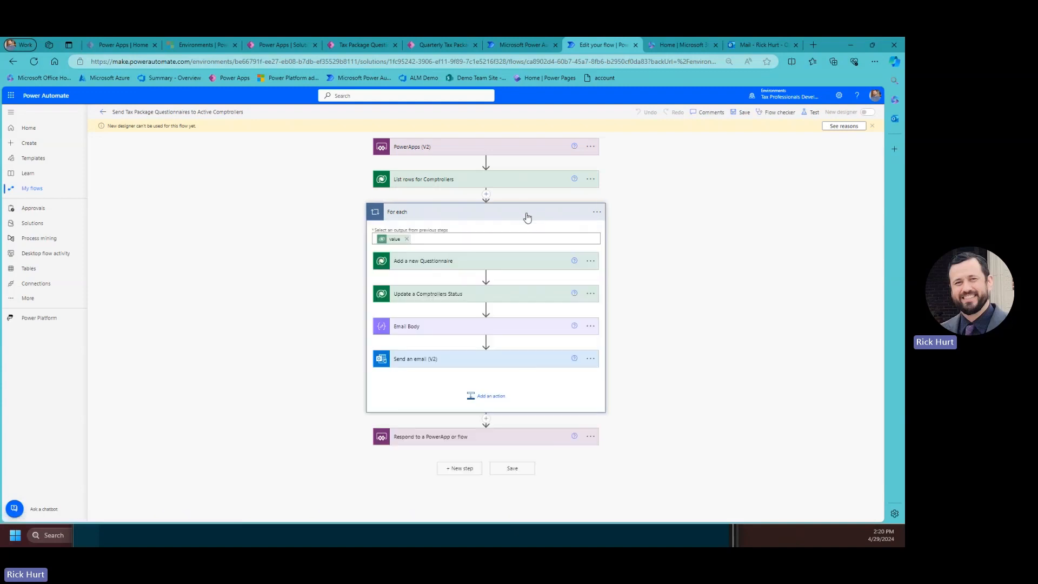
{"action": "left_click", "coordinate": [468, 362]}
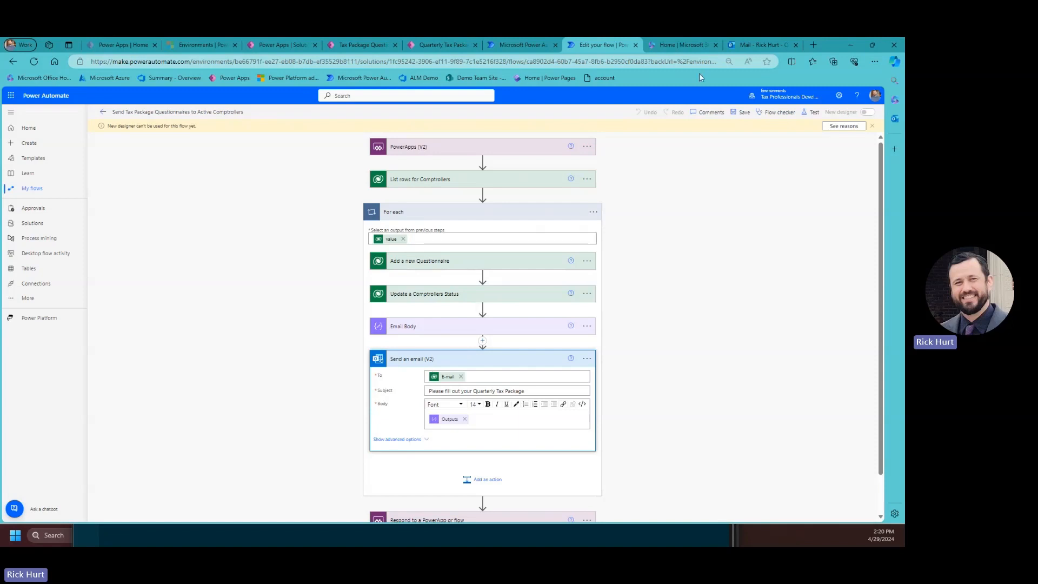
{"action": "left_click", "coordinate": [638, 47]}
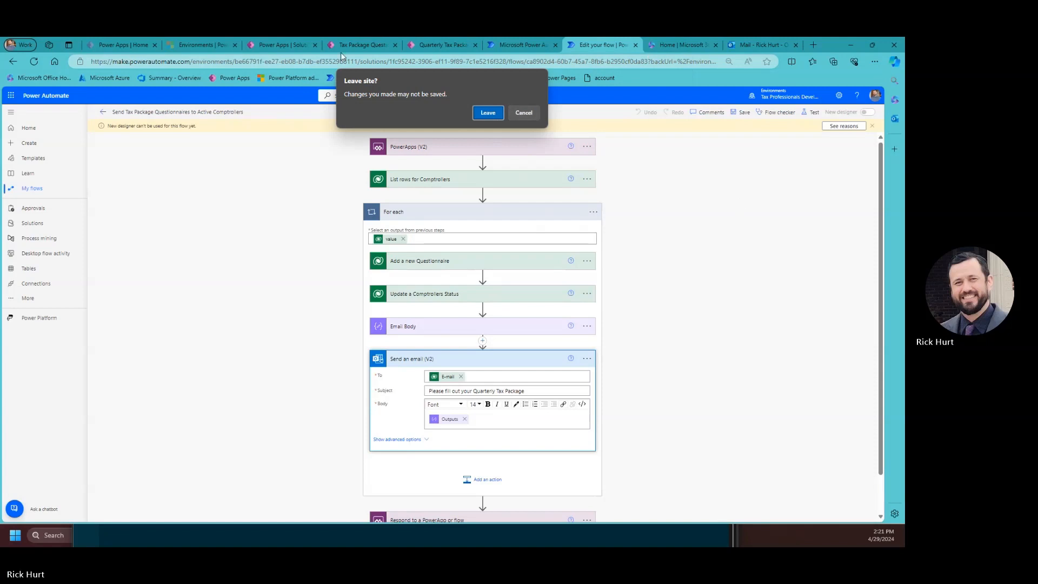
{"action": "left_click", "coordinate": [524, 112]}
{"action": "left_click", "coordinate": [261, 46]}
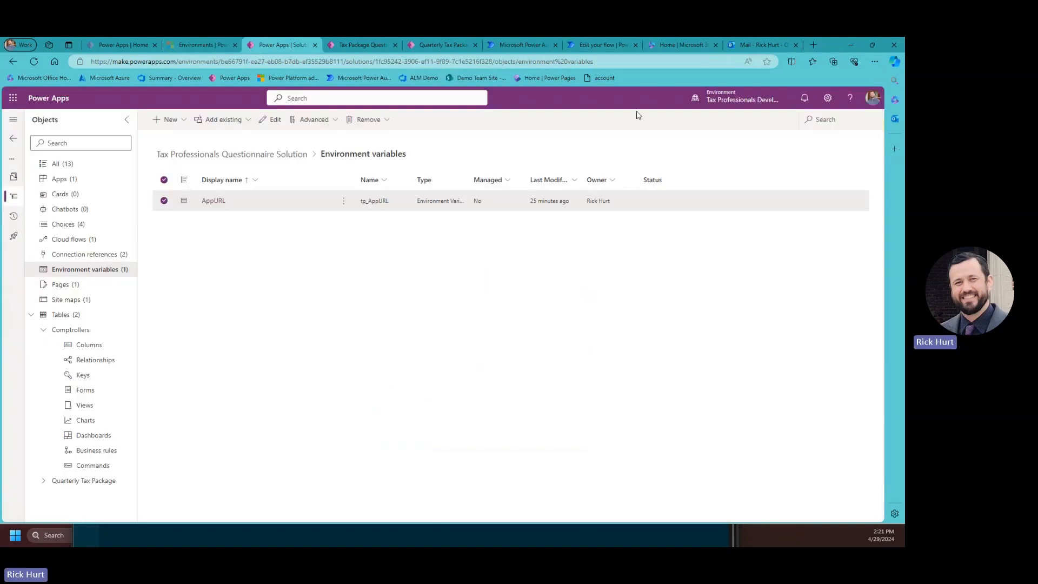
Delete the record from the Active Quarterly Tax Packages list.
{"action": "left_click", "coordinate": [843, 45]}
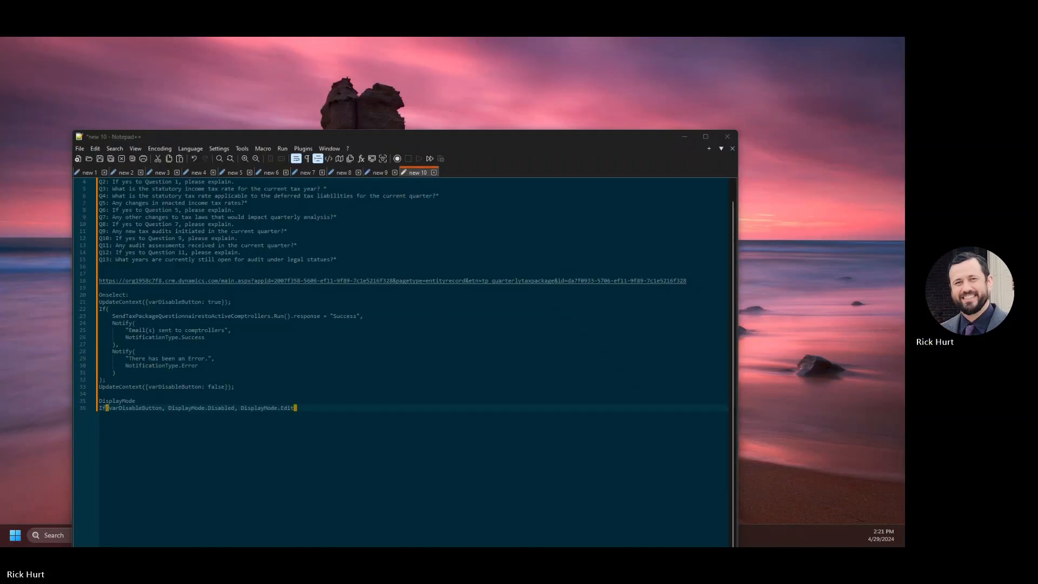
{"action": "left_click", "coordinate": [406, 535]}
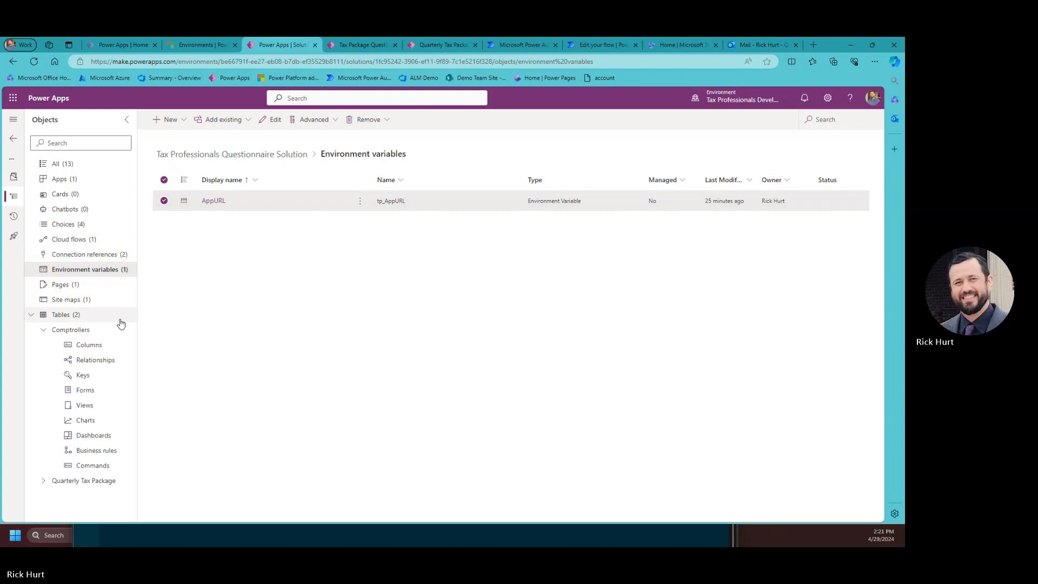
{"action": "left_click", "coordinate": [872, 44]}
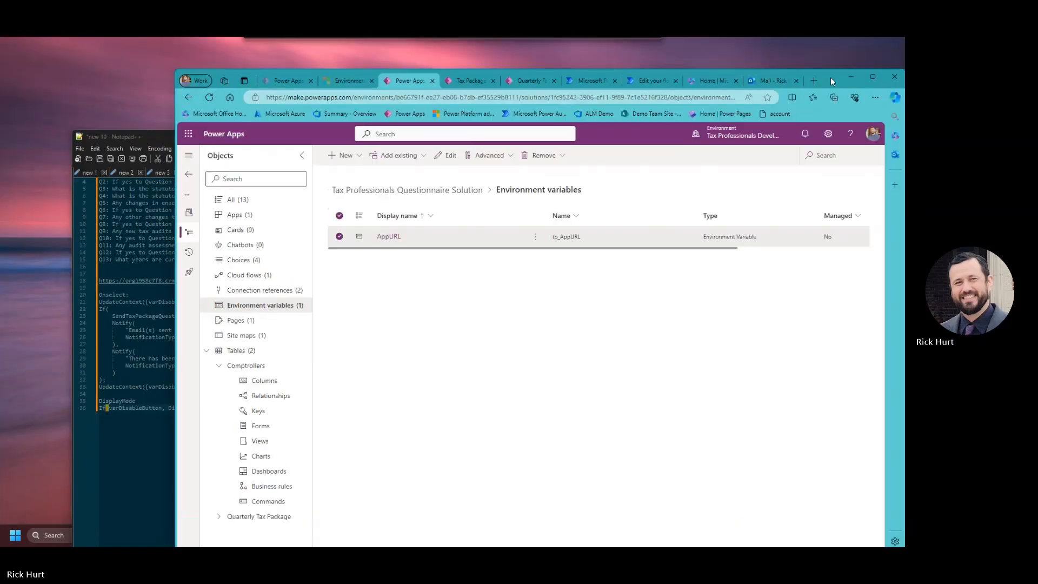
{"action": "left_click", "coordinate": [449, 81]}
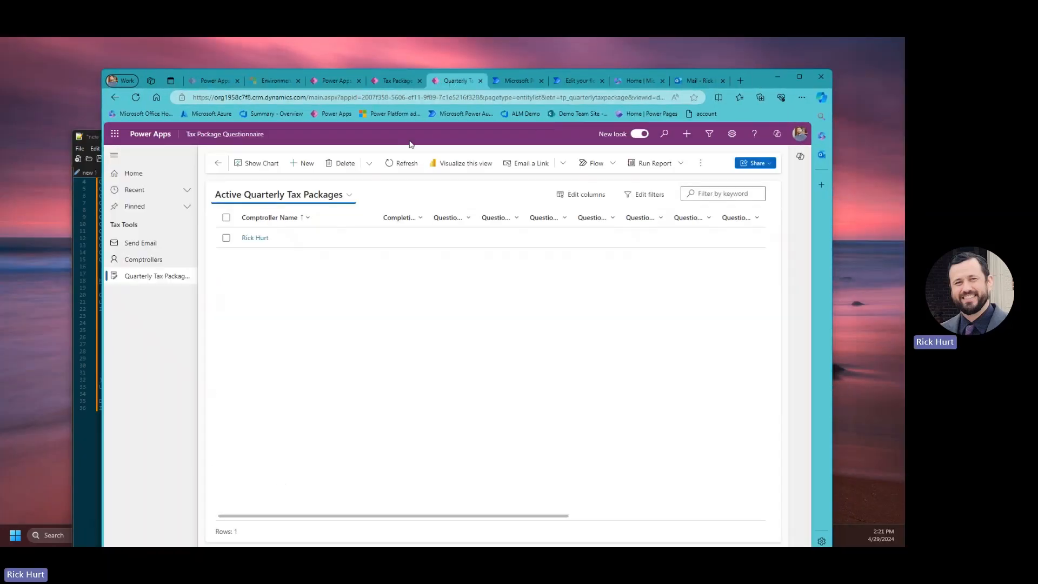
{"action": "left_click", "coordinate": [226, 237]}
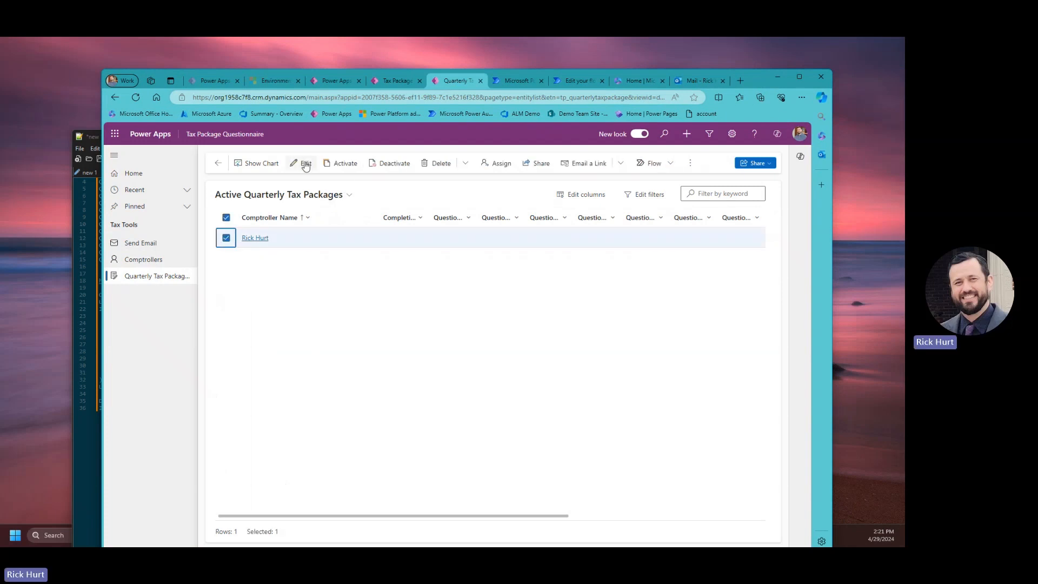
{"action": "left_click", "coordinate": [447, 165]}
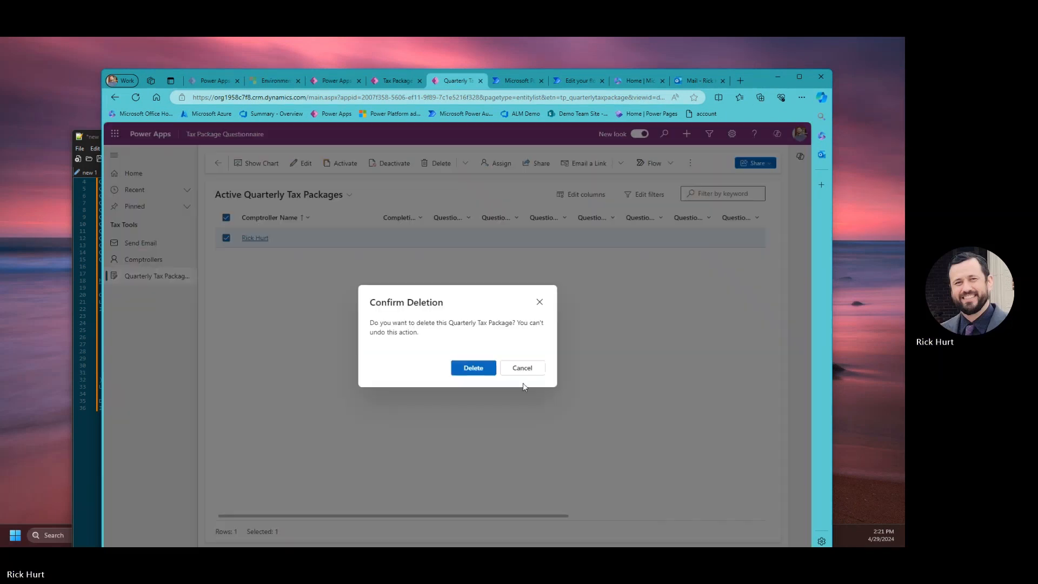
{"action": "key", "text": "Return"}
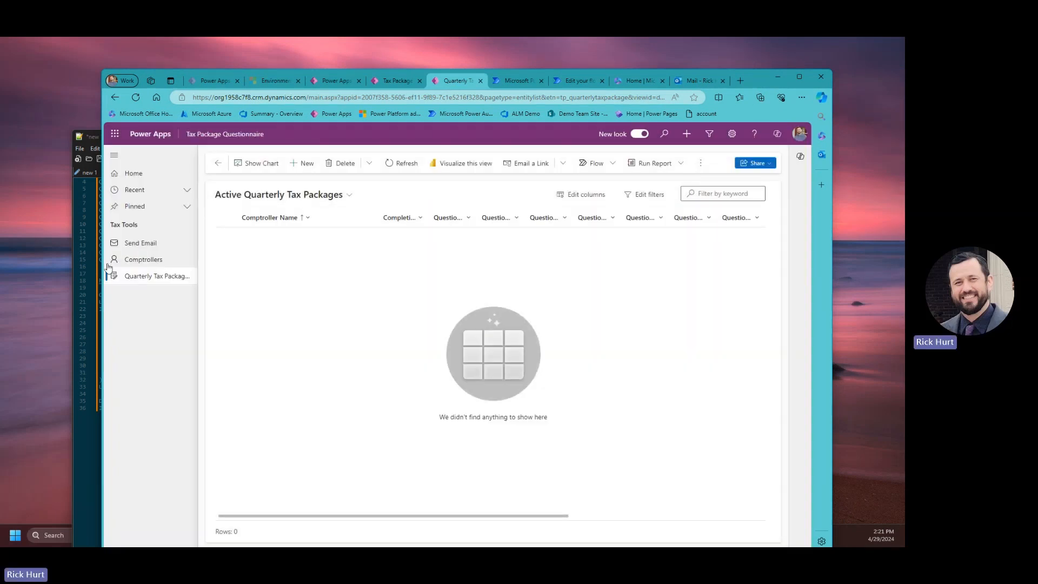
Reset the comptroller's status to Not Started and resend the comptrollers notification email.
{"action": "left_click", "coordinate": [136, 265]}
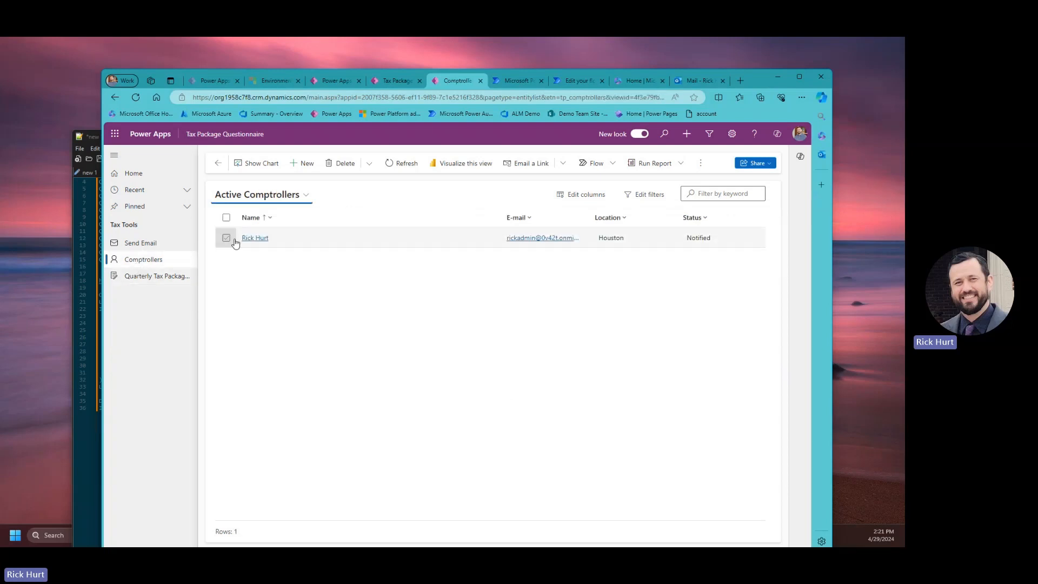
{"action": "left_click", "coordinate": [260, 238]}
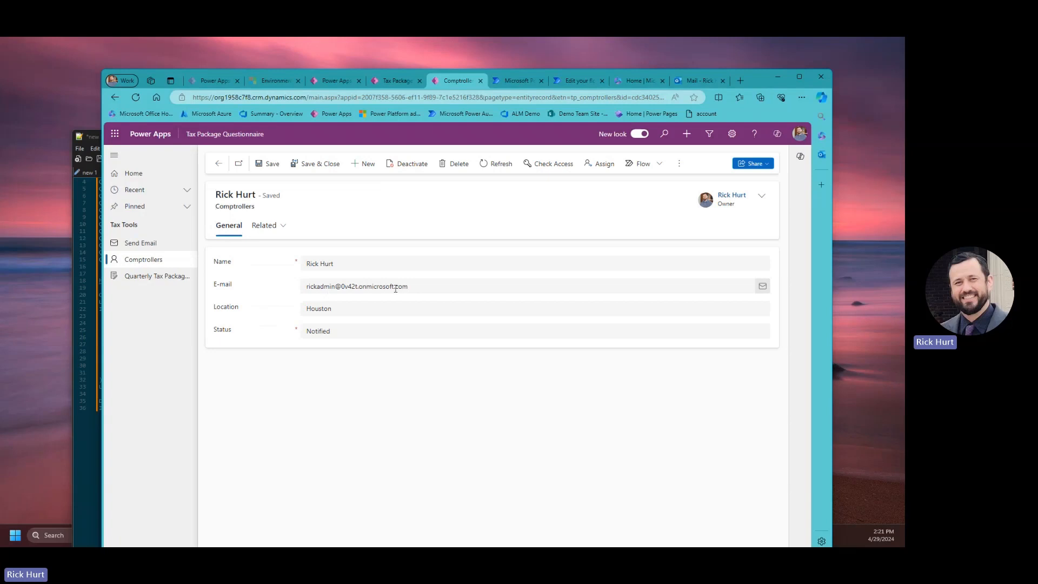
{"action": "left_click", "coordinate": [396, 289]}
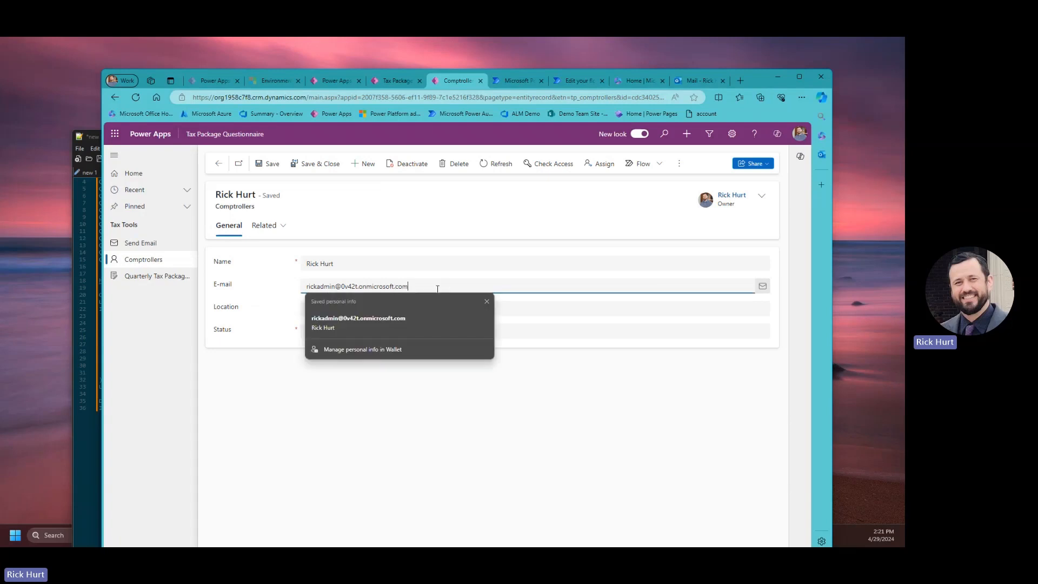
{"action": "left_click", "coordinate": [300, 433]}
{"action": "left_click", "coordinate": [326, 329]}
{"action": "left_click", "coordinate": [333, 349]}
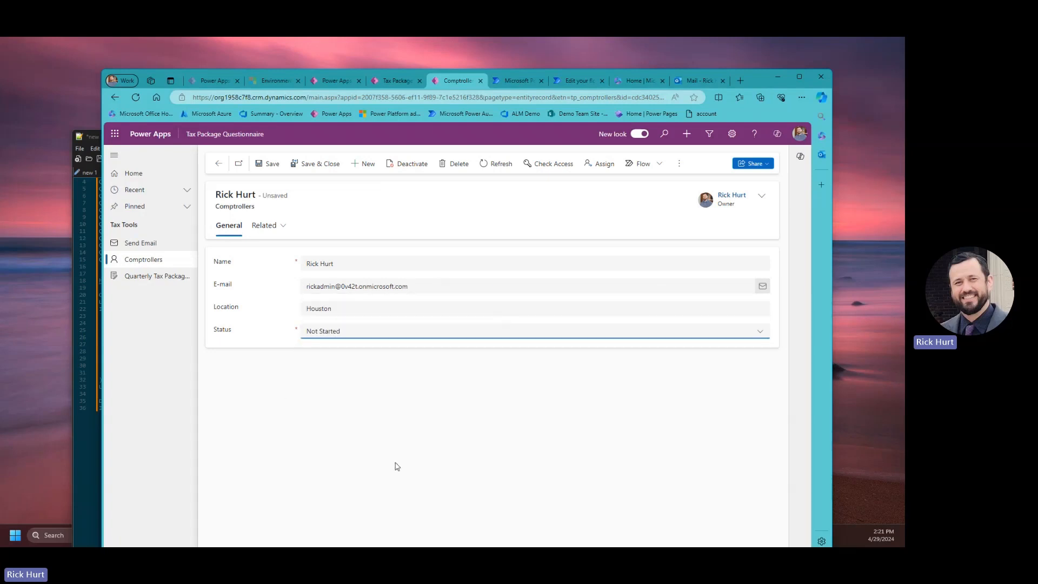
{"action": "left_click", "coordinate": [317, 165]}
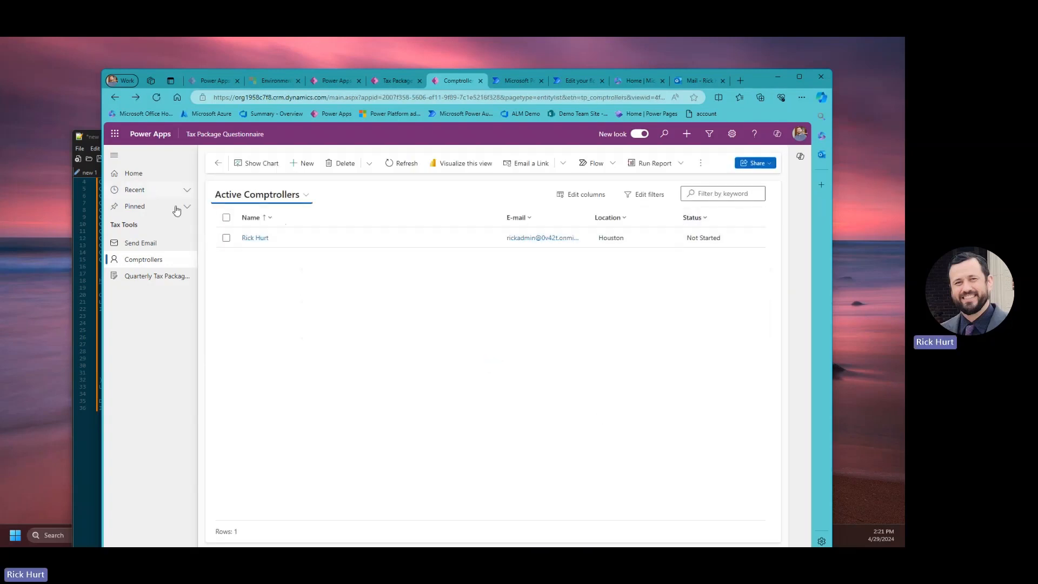
{"action": "left_click", "coordinate": [145, 243]}
{"action": "left_click", "coordinate": [282, 176]}
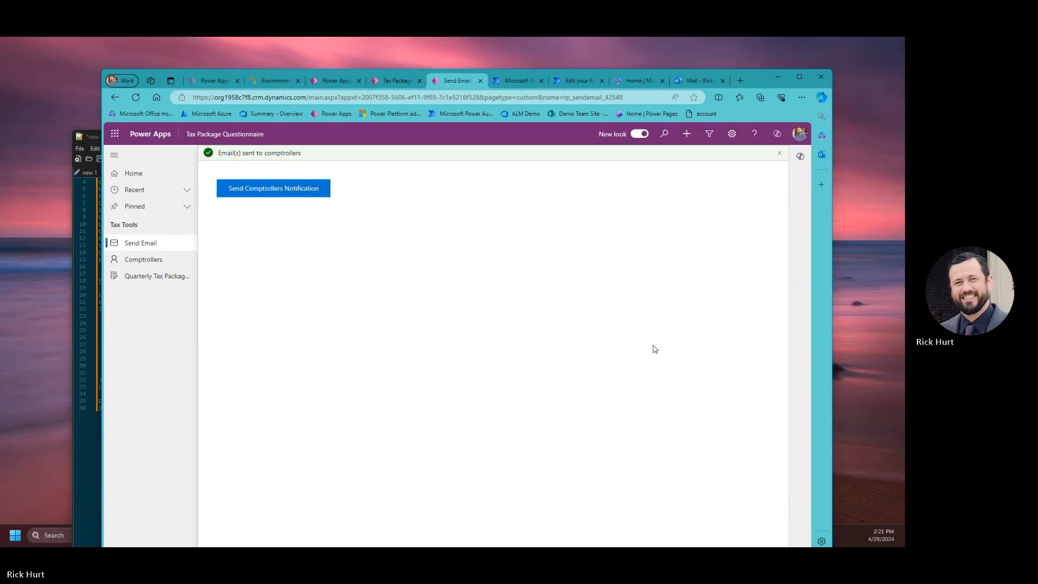
Close the Microsoft 365 tab and open the questionnaire link in the newest Quarterly Tax Package email.
{"action": "left_click", "coordinate": [699, 81]}
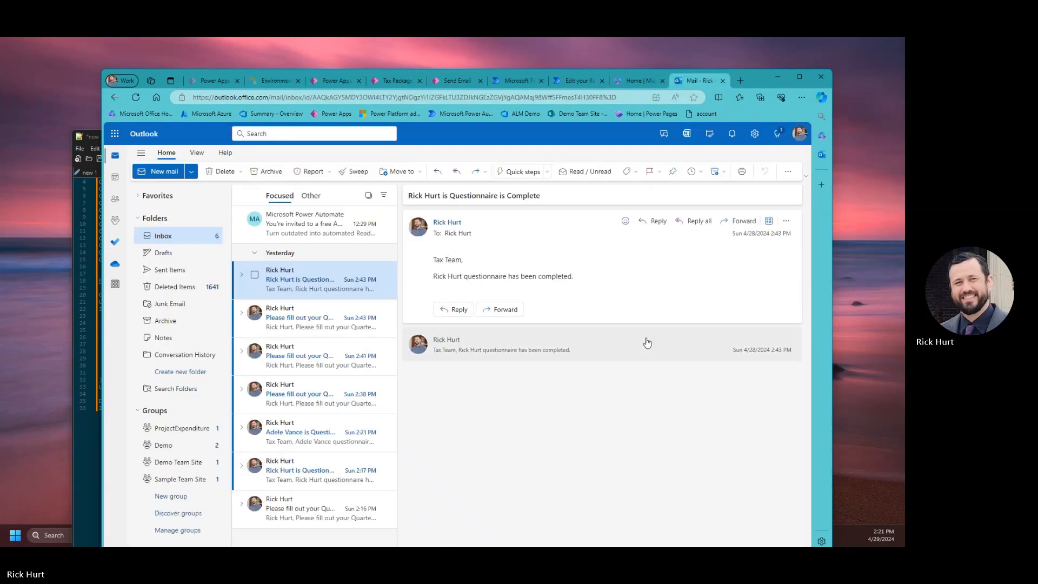
{"action": "left_click", "coordinate": [635, 81]}
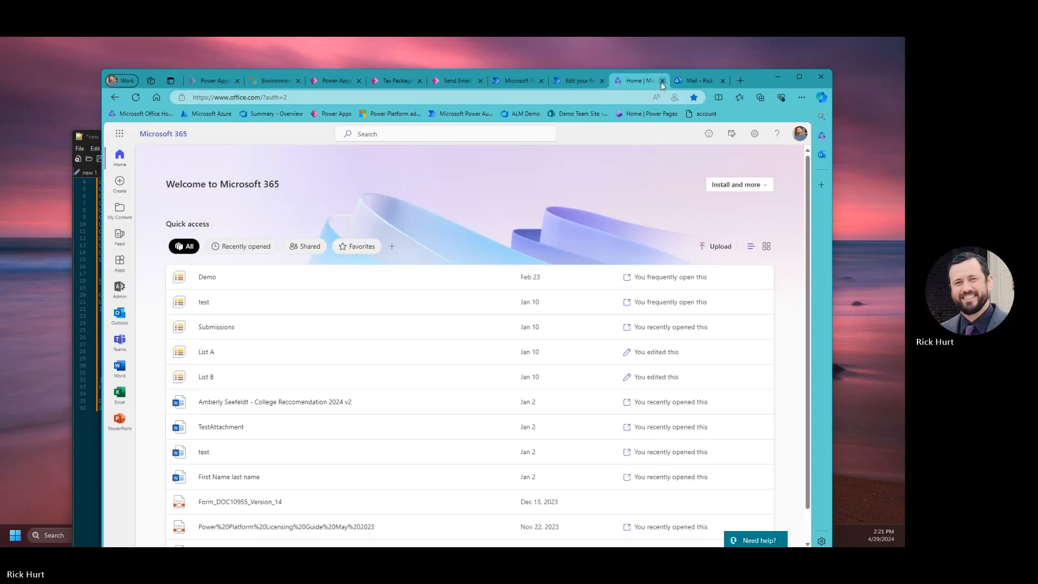
{"action": "left_click", "coordinate": [662, 80]}
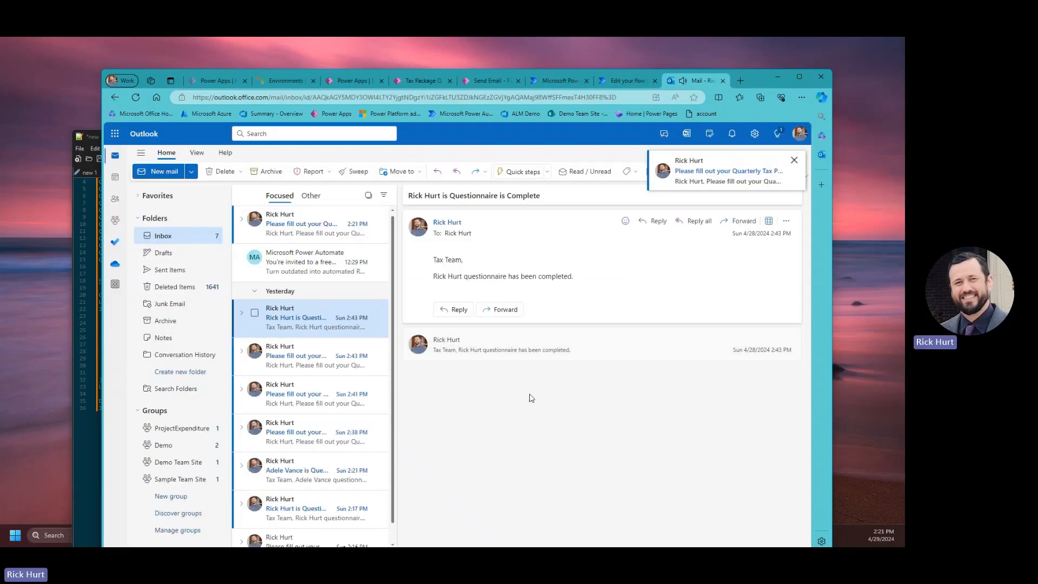
{"action": "left_click", "coordinate": [311, 235]}
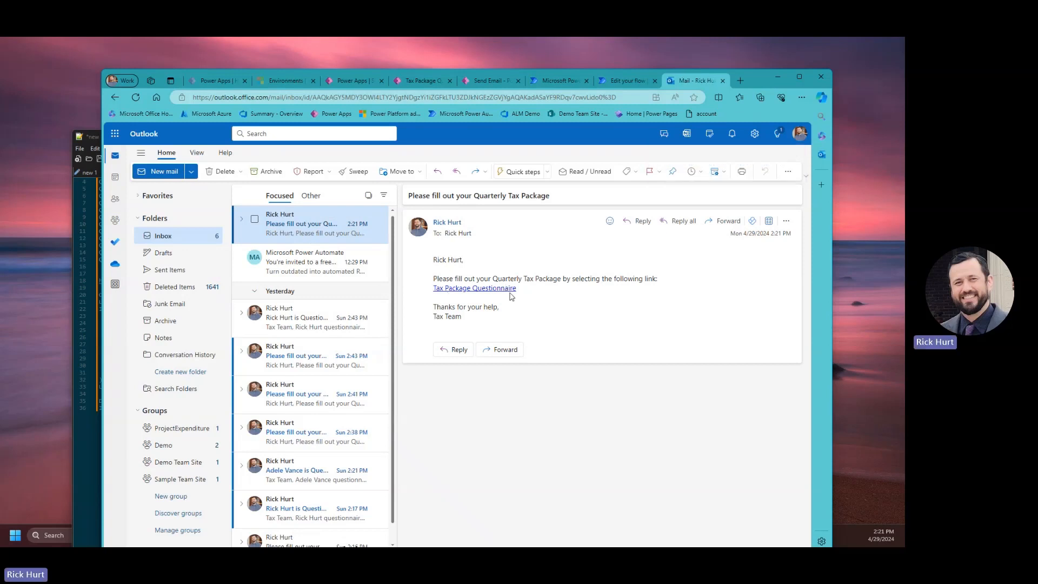
{"action": "left_click", "coordinate": [454, 288]}
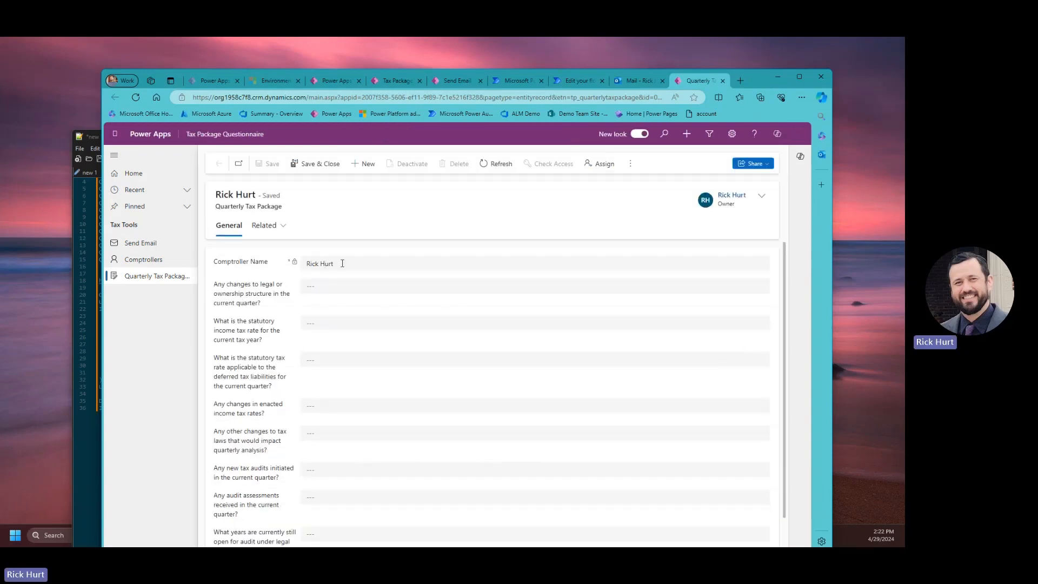
Answer Question 1 Yes with explanation 'test', and enter tax rates 80 and 10.
{"action": "scroll", "coordinate": [412, 407], "scroll_direction": "down", "scroll_amount": 1}
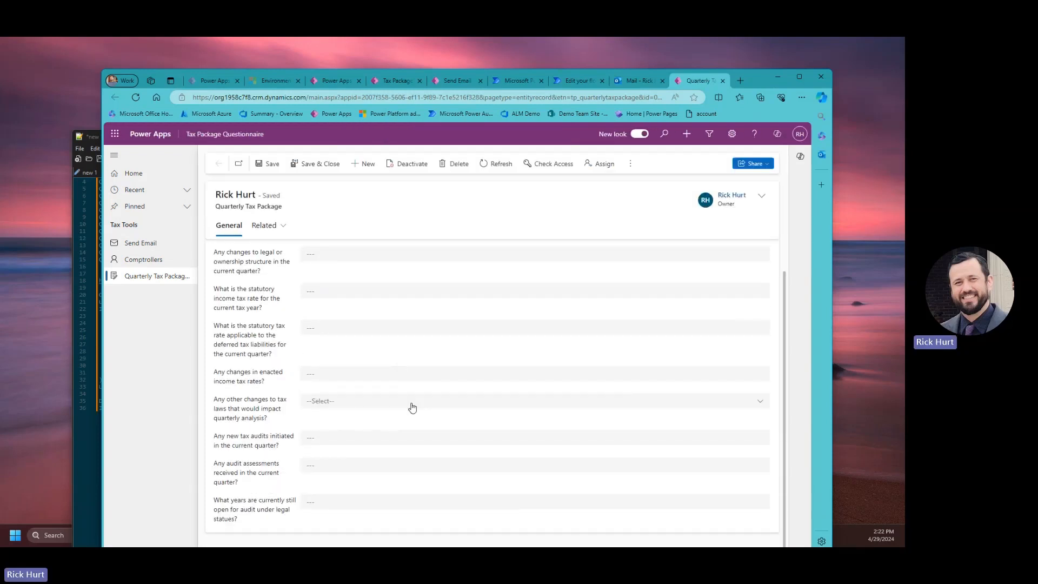
{"action": "scroll", "coordinate": [511, 426], "scroll_direction": "up", "scroll_amount": 1}
{"action": "left_click", "coordinate": [326, 286]}
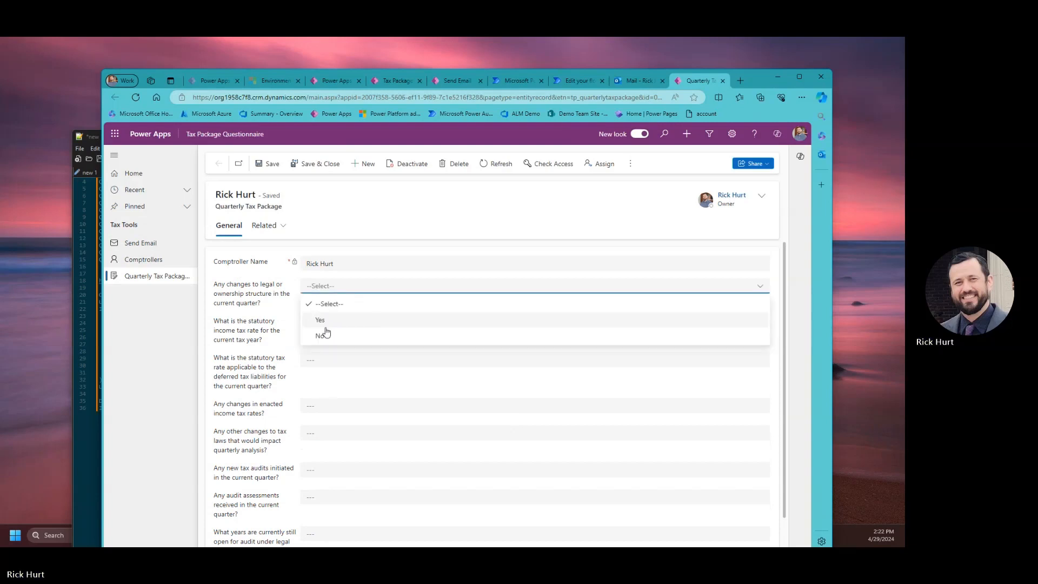
{"action": "left_click", "coordinate": [325, 321]}
{"action": "left_click", "coordinate": [340, 331]}
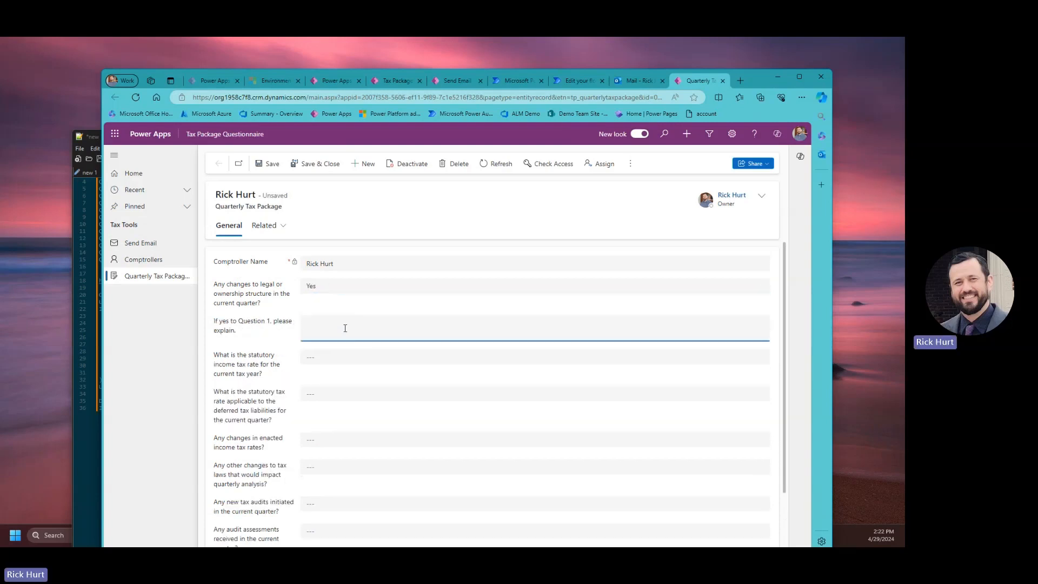
{"action": "type", "text": "test"}
{"action": "key", "text": "Tab"}
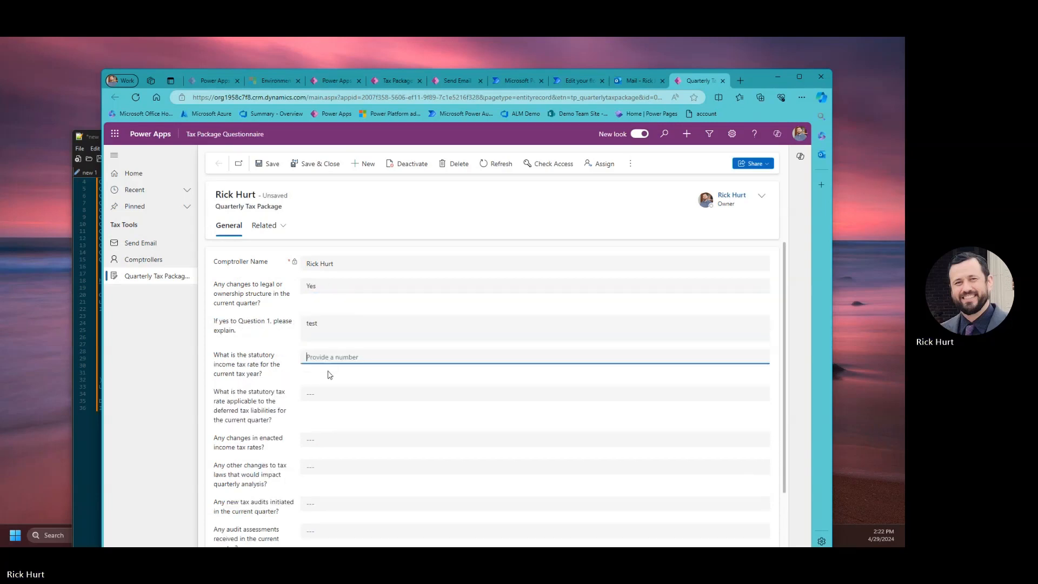
{"action": "type", "text": "80"}
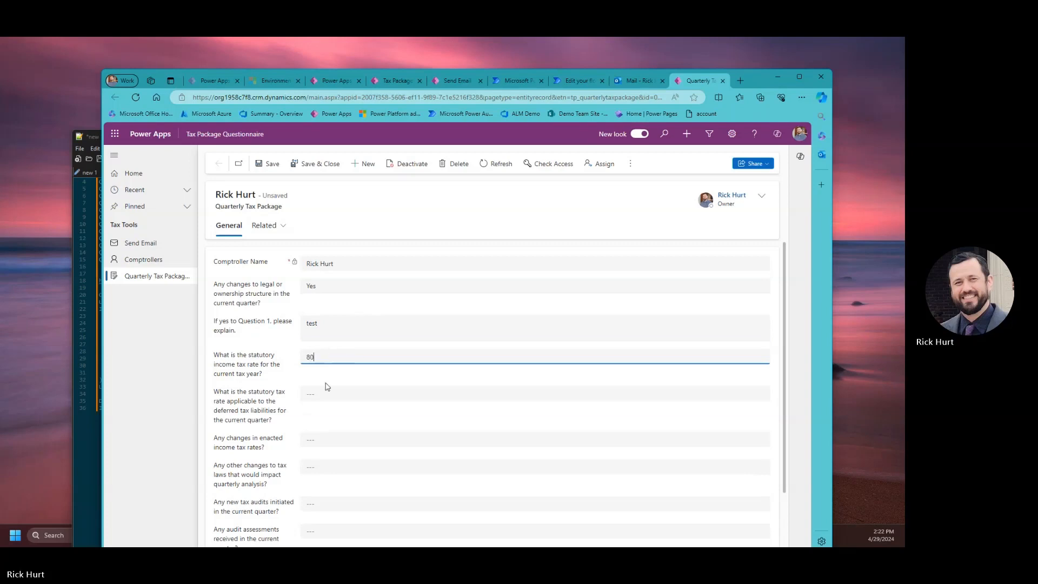
{"action": "left_click", "coordinate": [324, 393]}
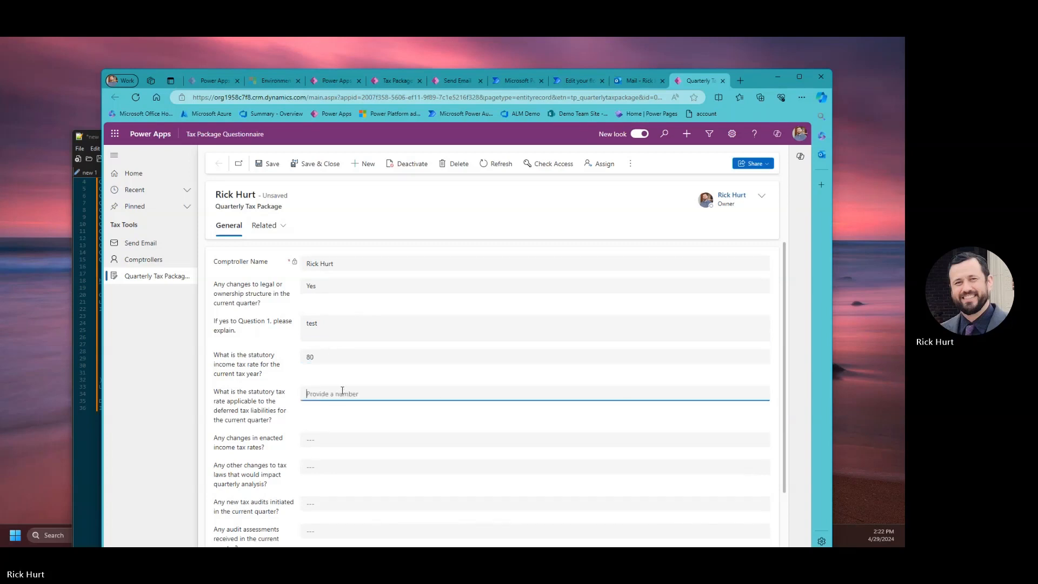
{"action": "type", "text": "10"}
Answer No to the four remaining yes/no questions, choose 2017 as open year, and save.
{"action": "left_click", "coordinate": [327, 440]}
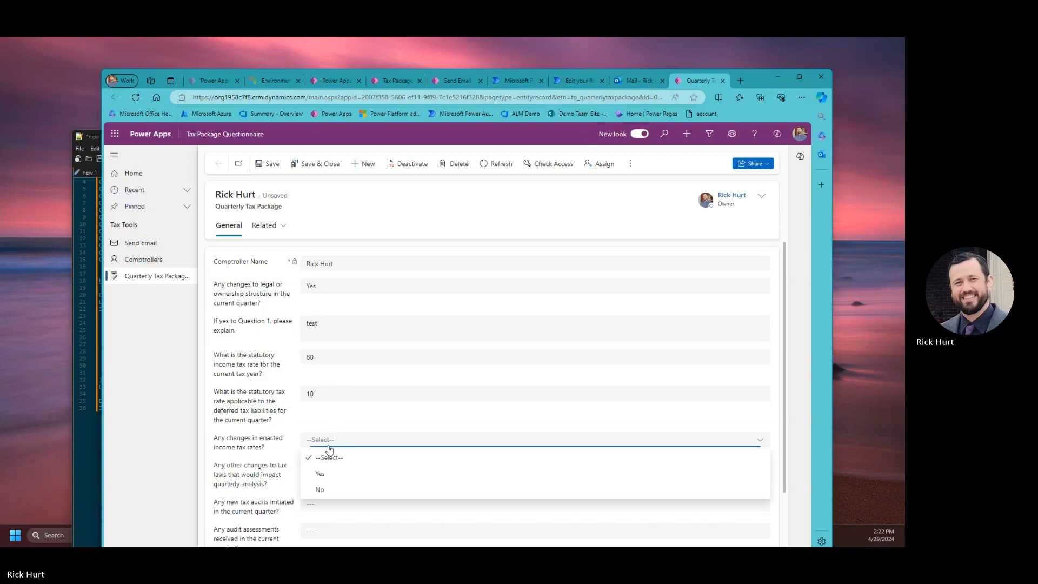
{"action": "left_click", "coordinate": [334, 494]}
{"action": "scroll", "coordinate": [332, 475], "scroll_direction": "down", "scroll_amount": 1}
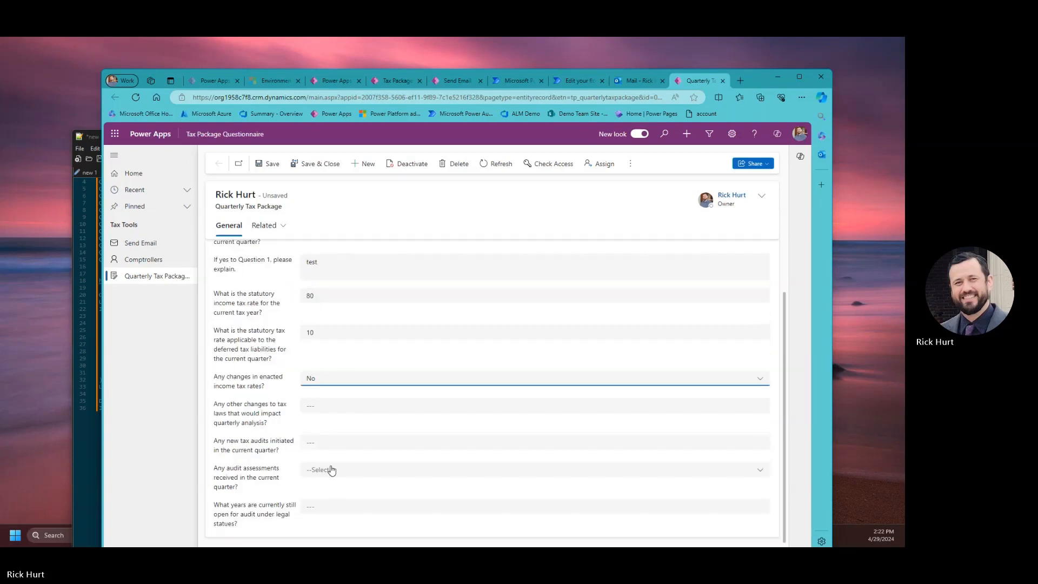
{"action": "left_click", "coordinate": [320, 403]}
{"action": "left_click", "coordinate": [327, 451]}
{"action": "left_click", "coordinate": [321, 438]}
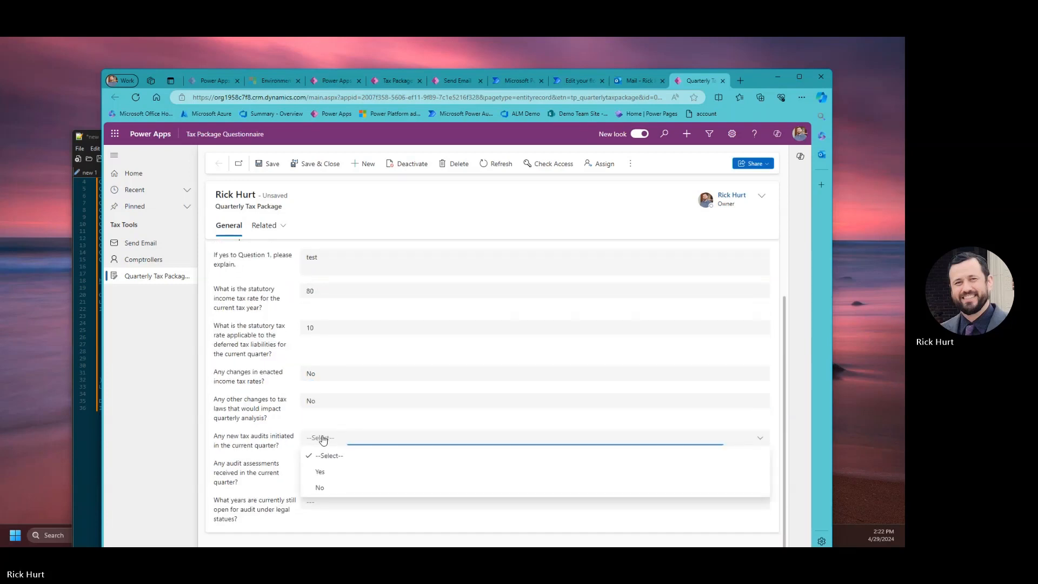
{"action": "left_click", "coordinate": [327, 489]}
{"action": "left_click", "coordinate": [318, 466]}
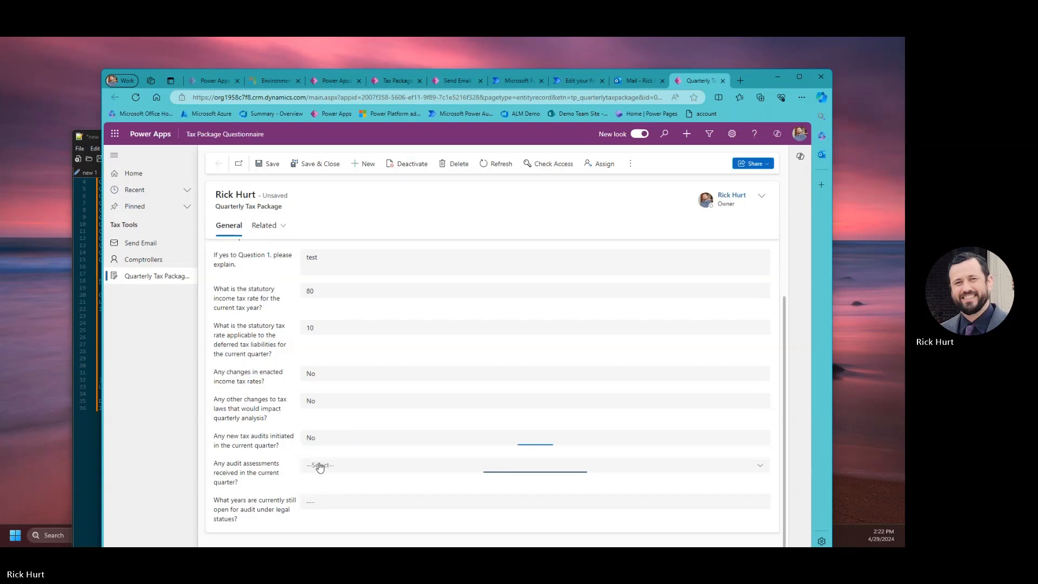
{"action": "left_click", "coordinate": [334, 511]}
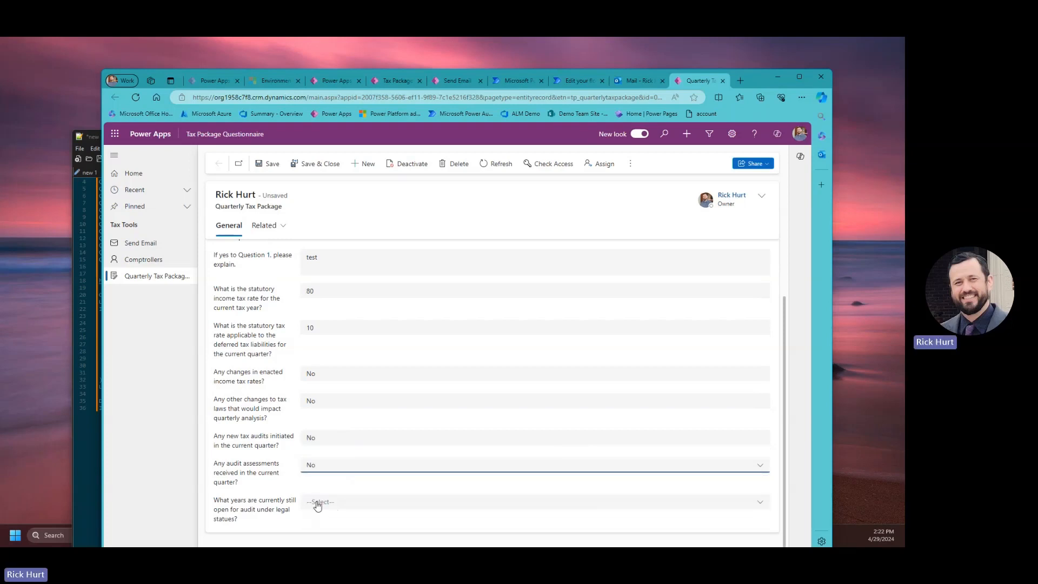
{"action": "left_click", "coordinate": [320, 502]}
{"action": "left_click", "coordinate": [328, 449]}
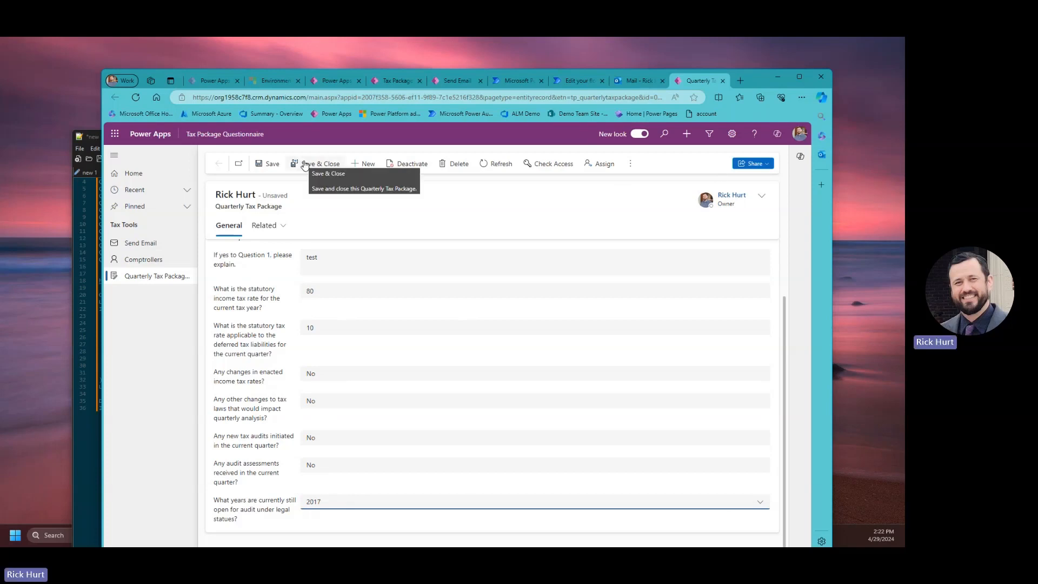
{"action": "left_click", "coordinate": [324, 164]}
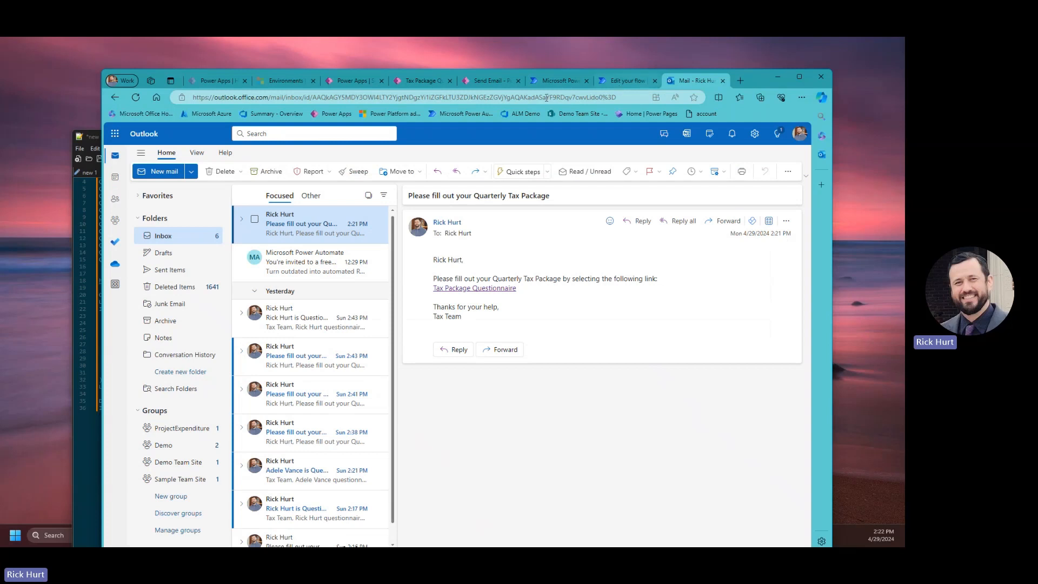
Return to the running app and browse the Comptrollers and Quarterly Tax Packages lists.
{"action": "left_click", "coordinate": [484, 80]}
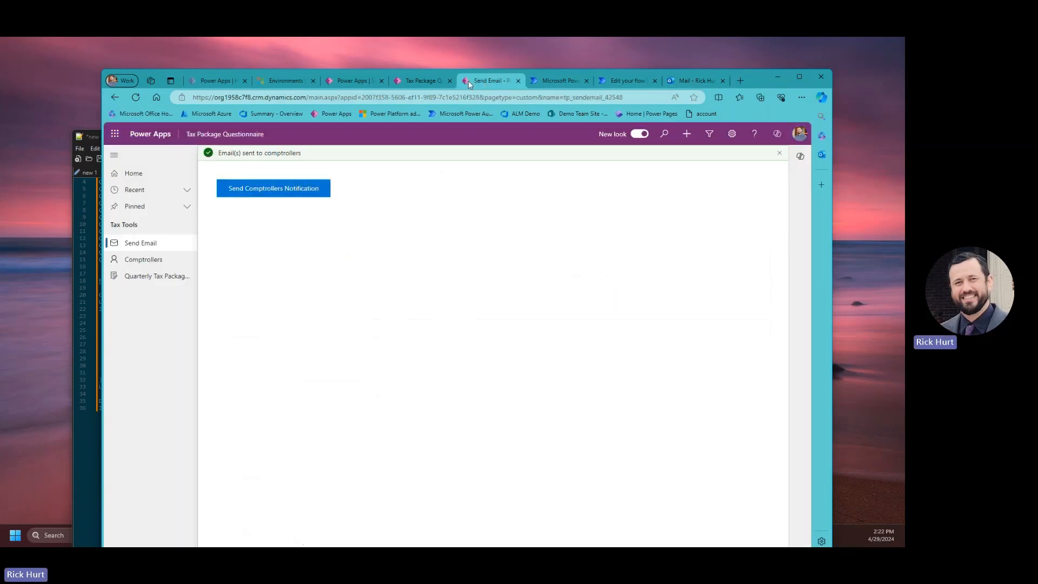
{"action": "left_click", "coordinate": [418, 80]}
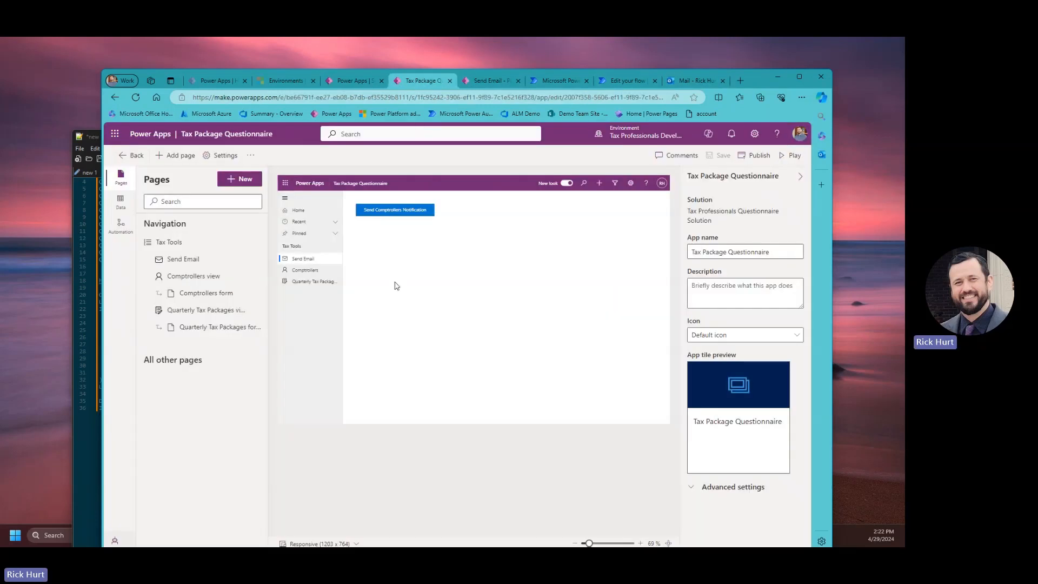
{"action": "left_click", "coordinate": [490, 80]}
{"action": "left_click", "coordinate": [143, 259]}
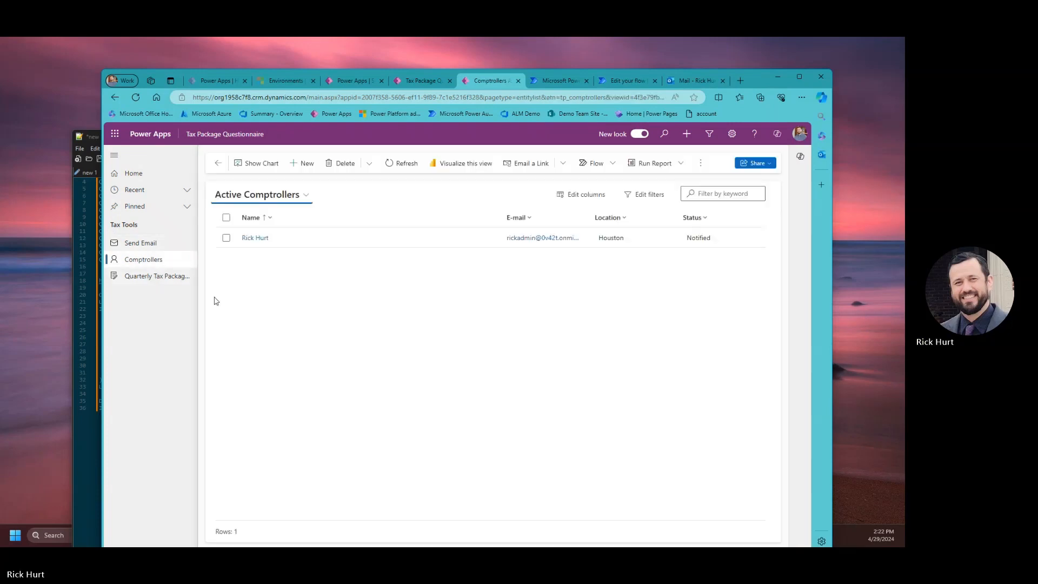
{"action": "left_click", "coordinate": [172, 276]}
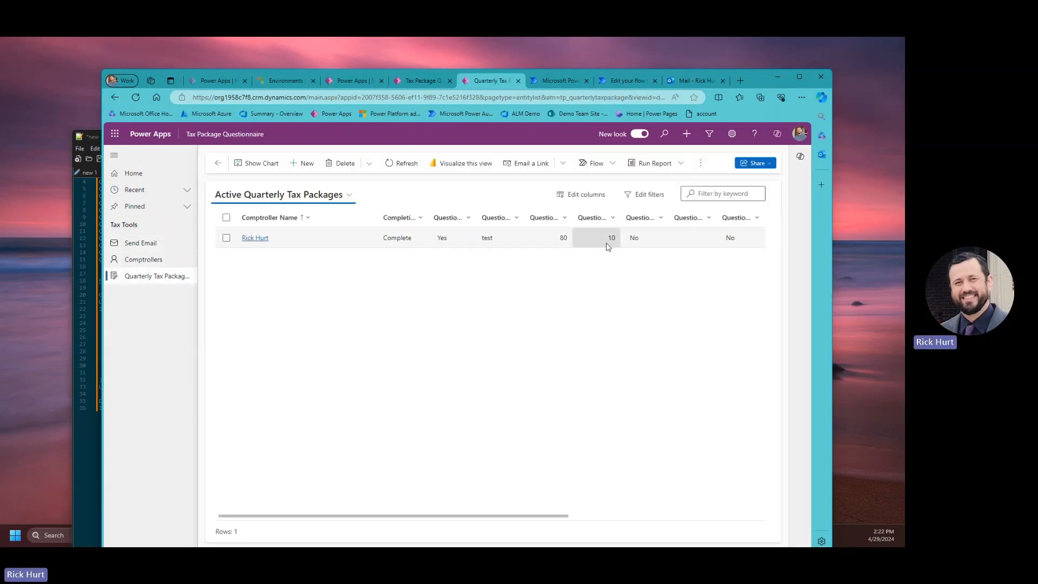
{"action": "left_click_drag", "start_coordinate": [512, 516], "coordinate": [320, 522]}
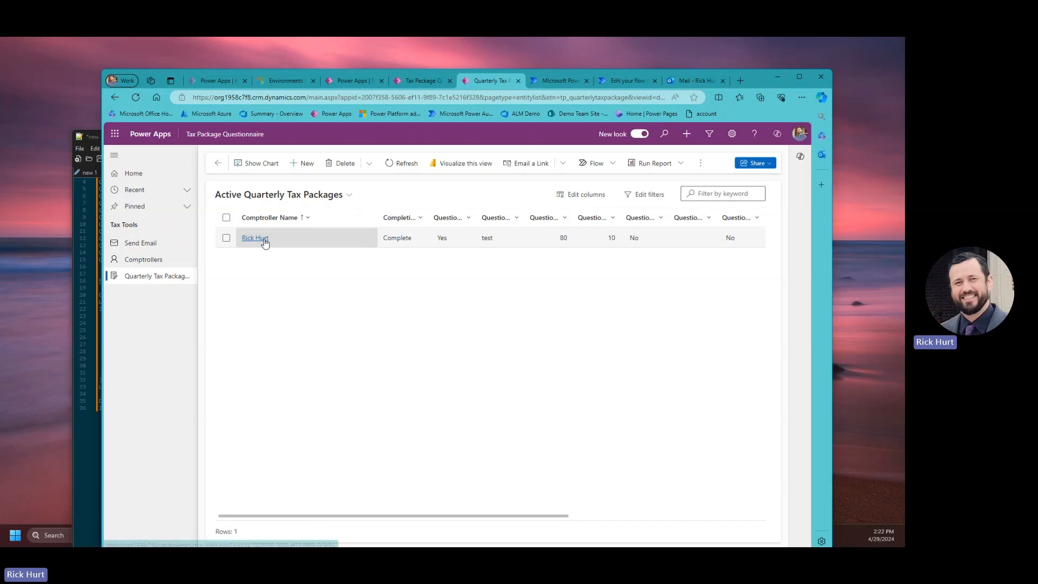
Confirm the Comptrollers list shows no charts, then return to the app designer.
{"action": "left_click", "coordinate": [143, 259]}
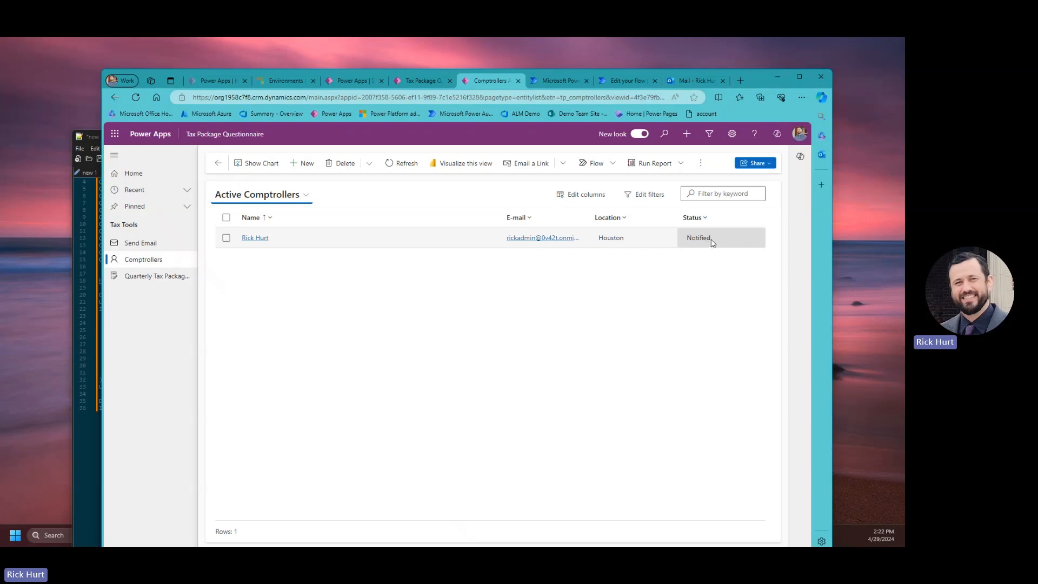
{"action": "left_click", "coordinate": [255, 172]}
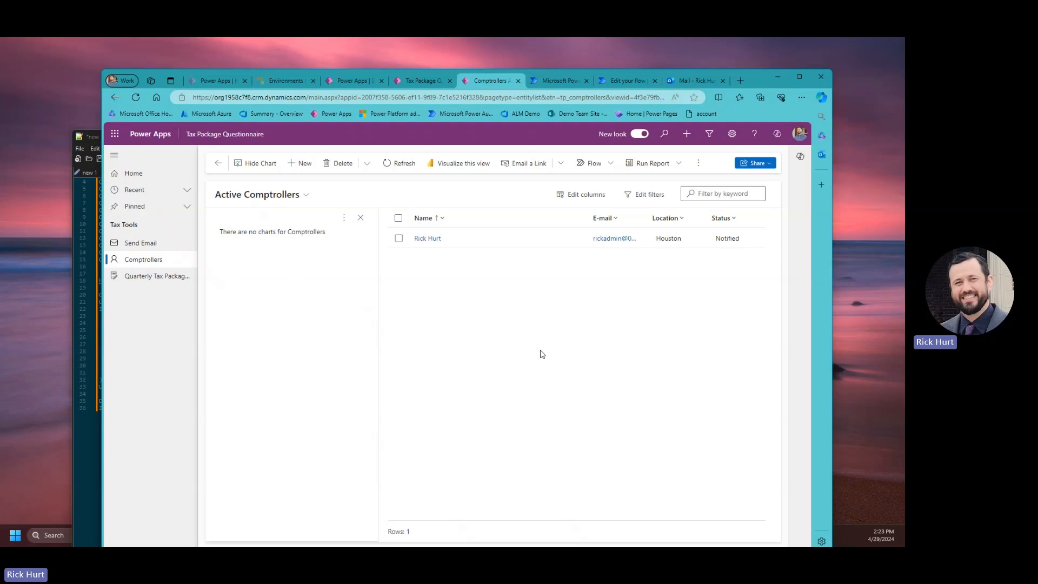
{"action": "left_click", "coordinate": [421, 82]}
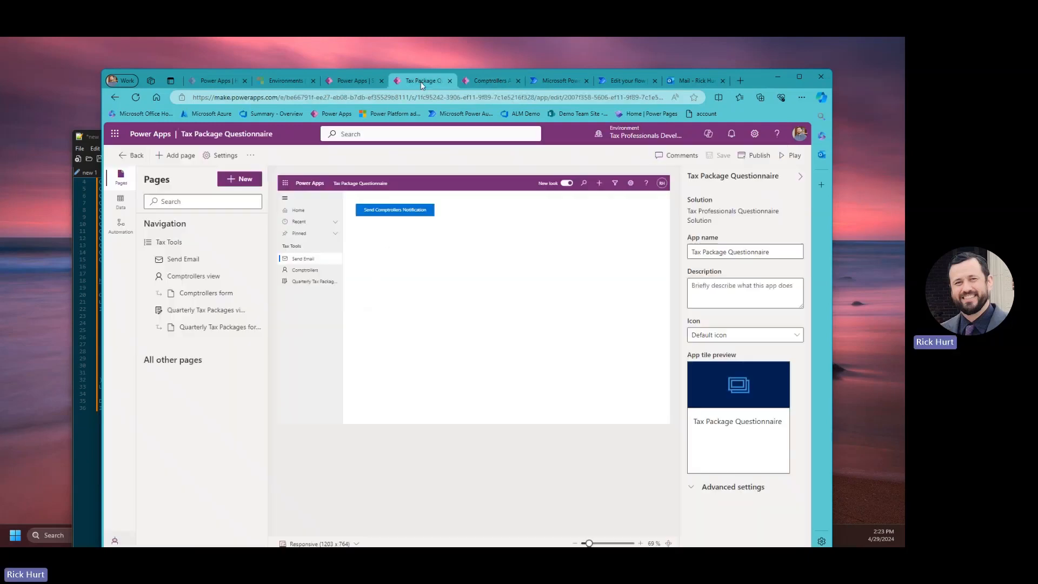
Maximize the browser, select the Comptrollers view, and start a new chart from the Charts pane.
{"action": "left_click", "coordinate": [799, 76]}
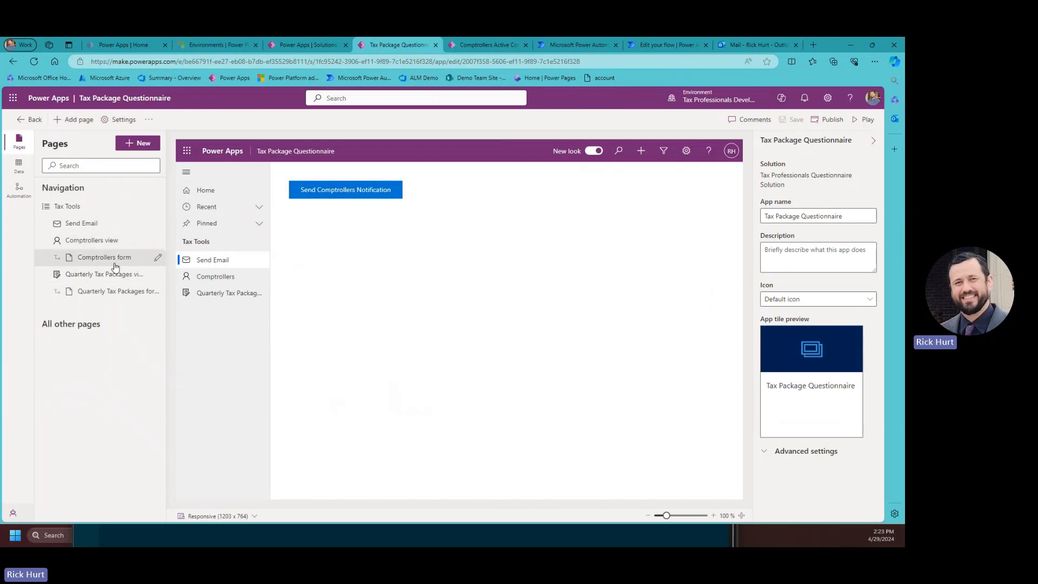
{"action": "left_click", "coordinate": [91, 243]}
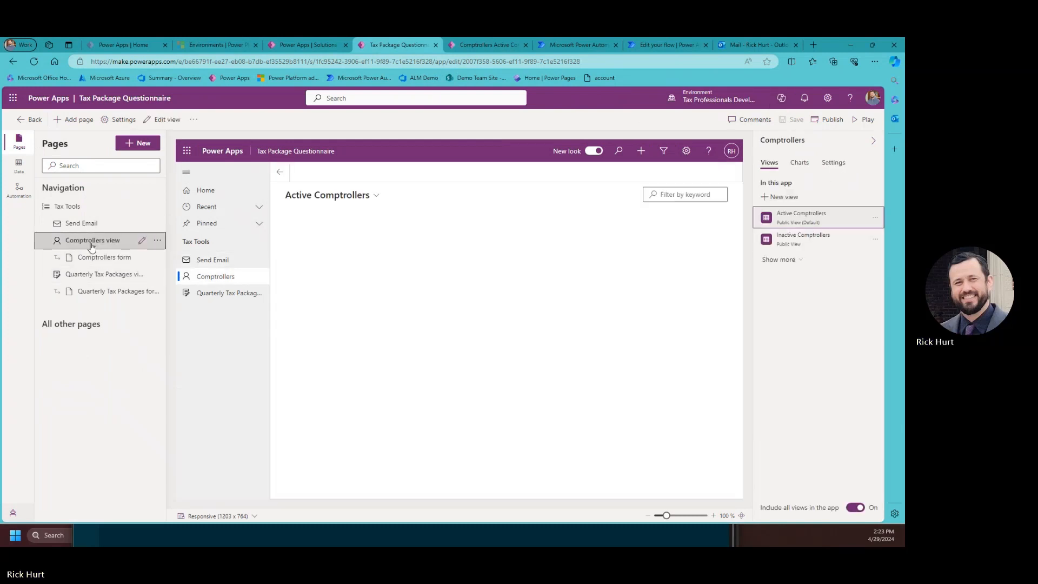
{"action": "left_click", "coordinate": [800, 165]}
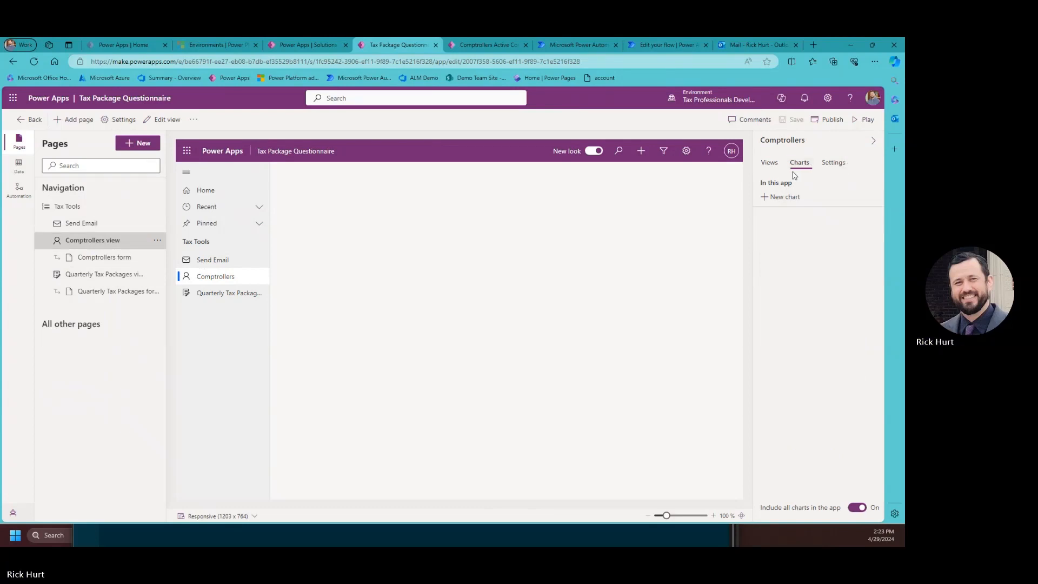
{"action": "left_click", "coordinate": [770, 198]}
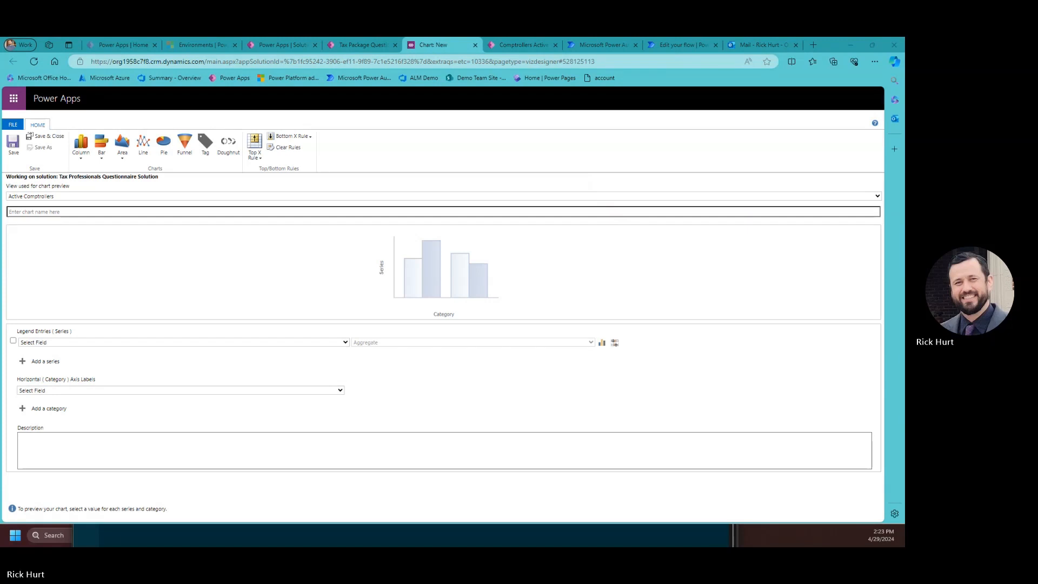
Name the chart 'Comptrollers Status' with the Active Comptrollers preview, and make it a pie chart.
{"action": "left_click", "coordinate": [63, 196]}
{"action": "left_click", "coordinate": [57, 206]}
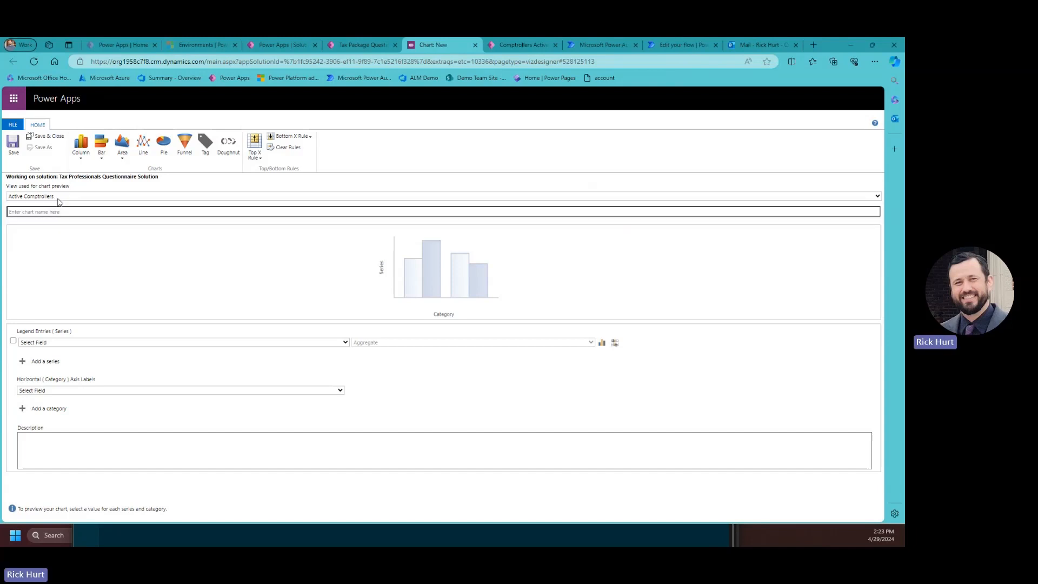
{"action": "left_click", "coordinate": [30, 211]}
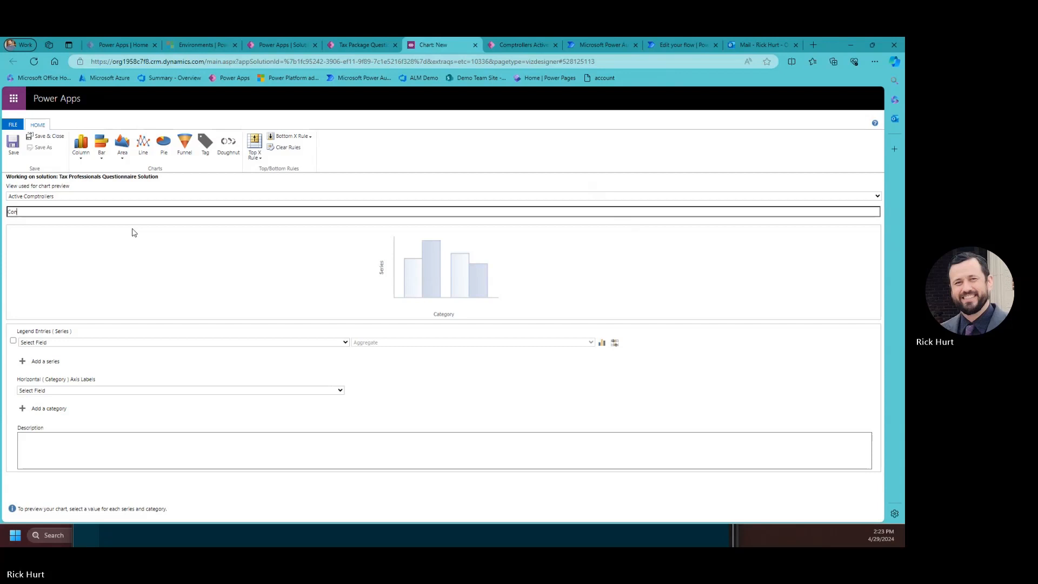
{"action": "type", "text": "Controller"}
{"action": "key", "text": "BackSpace"}
{"action": "key", "text": "BackSpace"}
{"action": "key", "text": "BackSpace"}
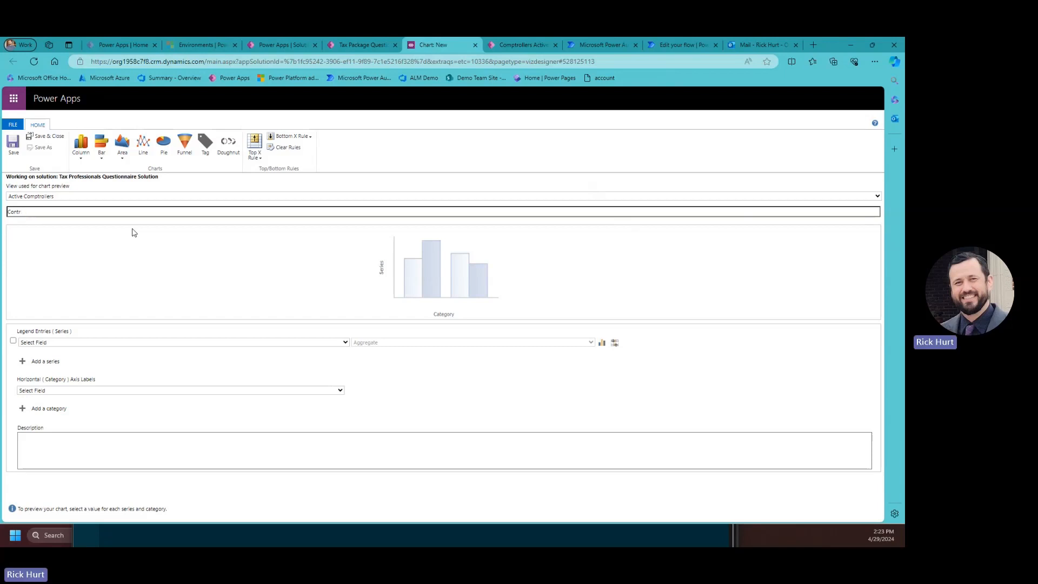
{"action": "type", "text": "trollers"}
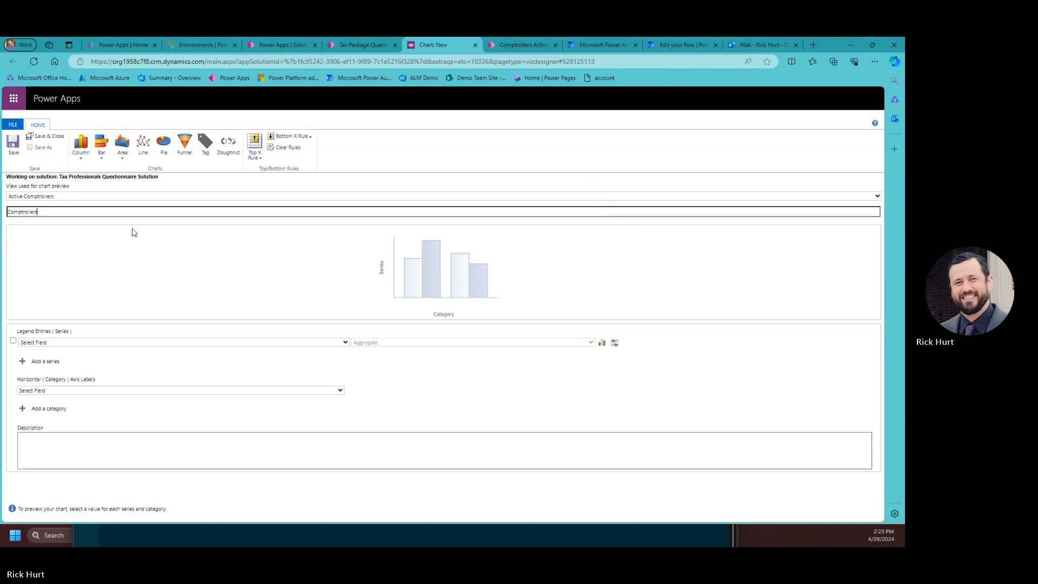
{"action": "type", "text": "Qu"}
{"action": "left_click", "coordinate": [163, 142]}
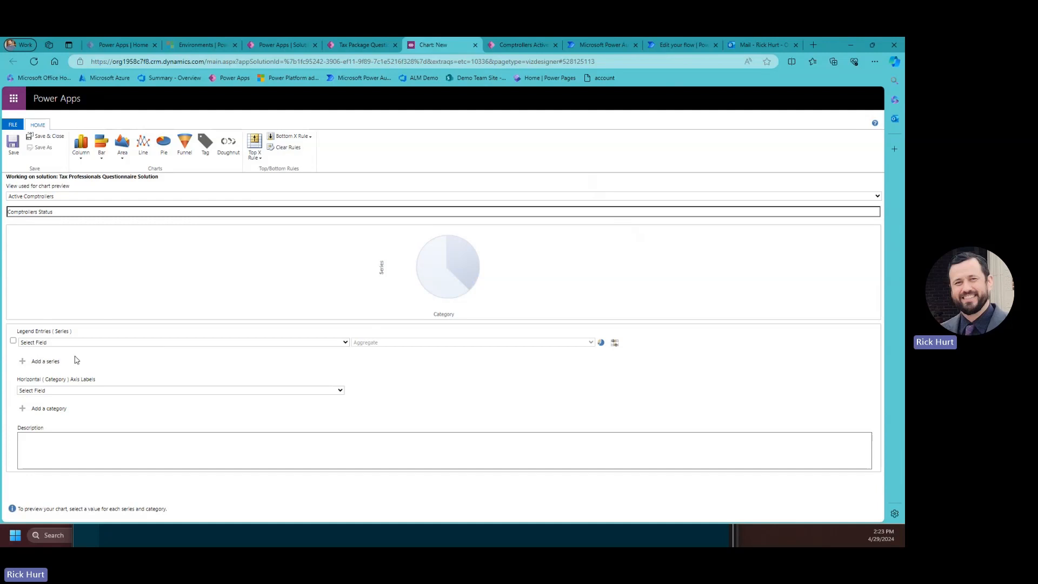
Set the chart's legend entries to Name with Count:Non-empty aggregation.
{"action": "left_click", "coordinate": [61, 344]}
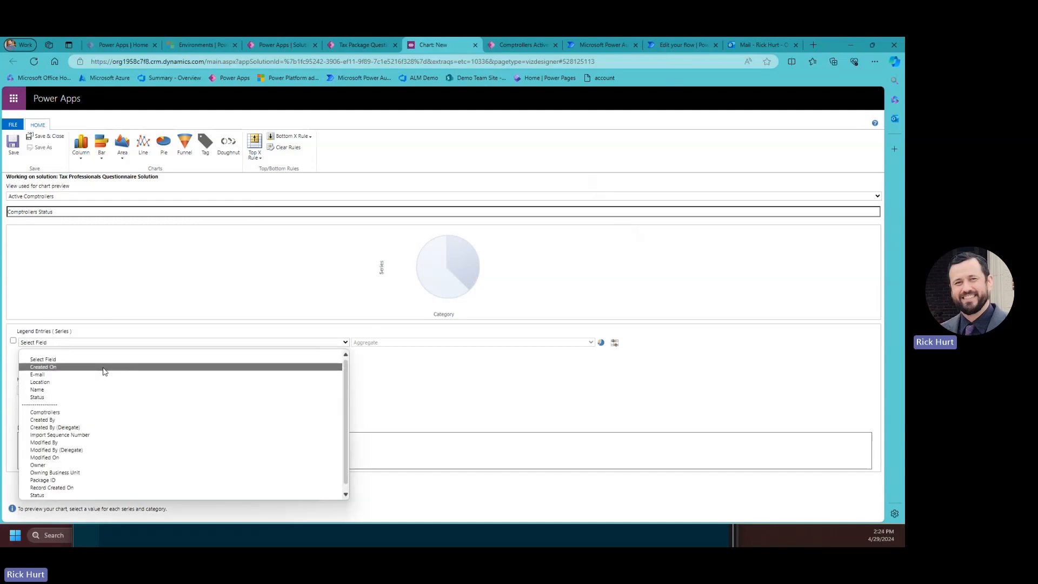
{"action": "left_click", "coordinate": [114, 343]}
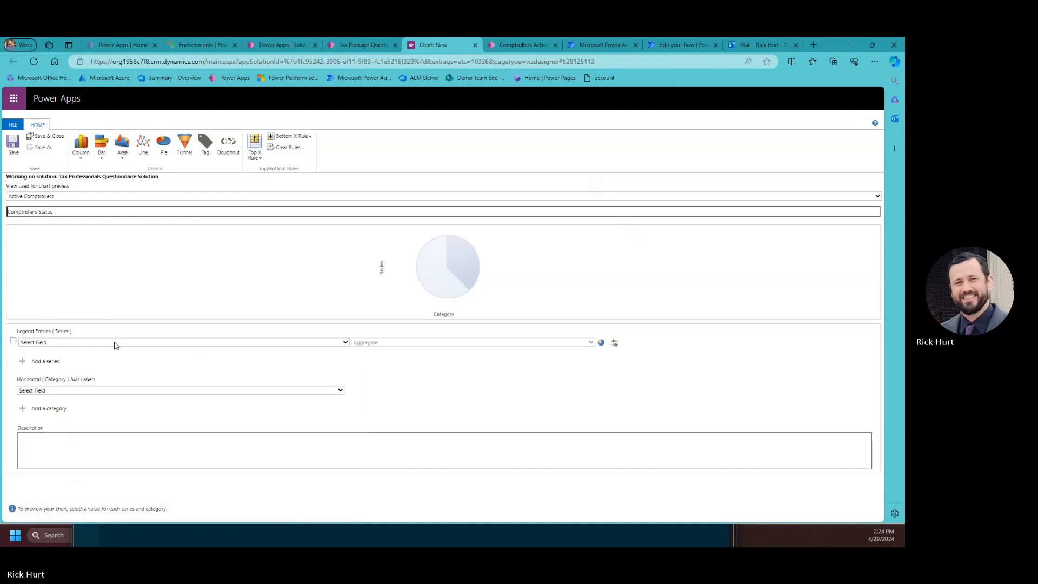
{"action": "left_click", "coordinate": [61, 344]}
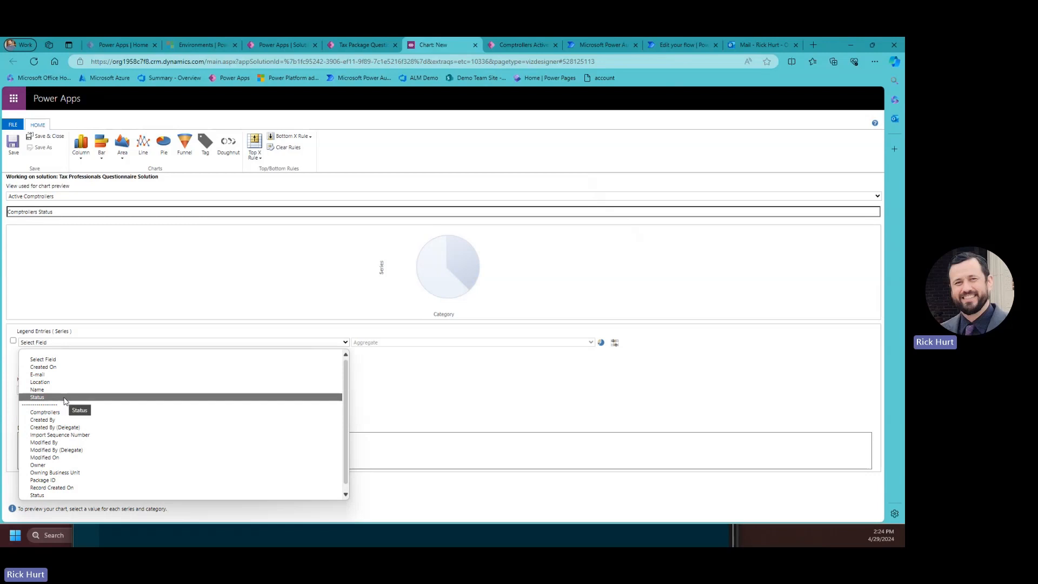
{"action": "left_click", "coordinate": [170, 311]}
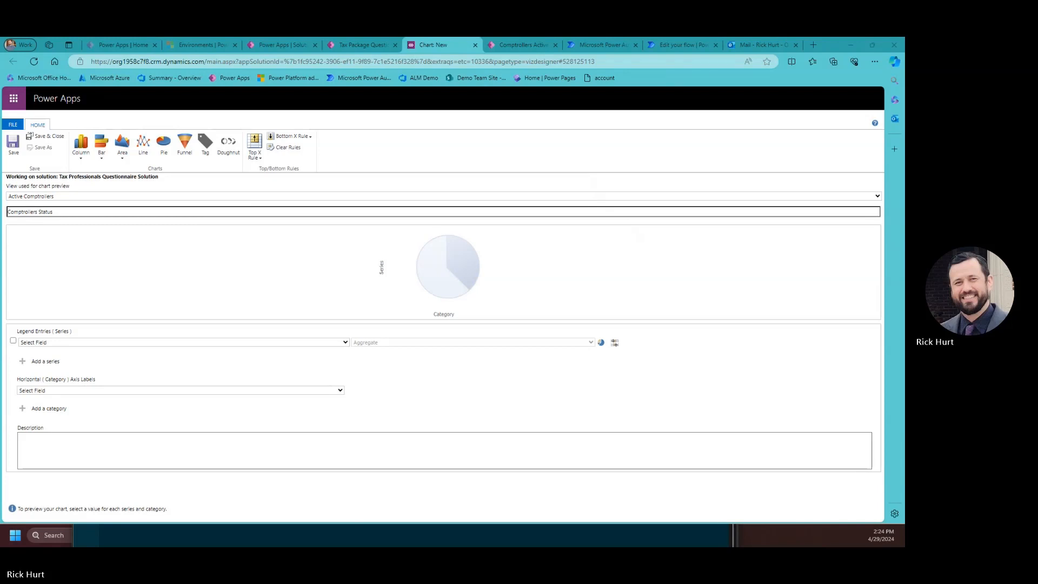
{"action": "left_click", "coordinate": [128, 342]}
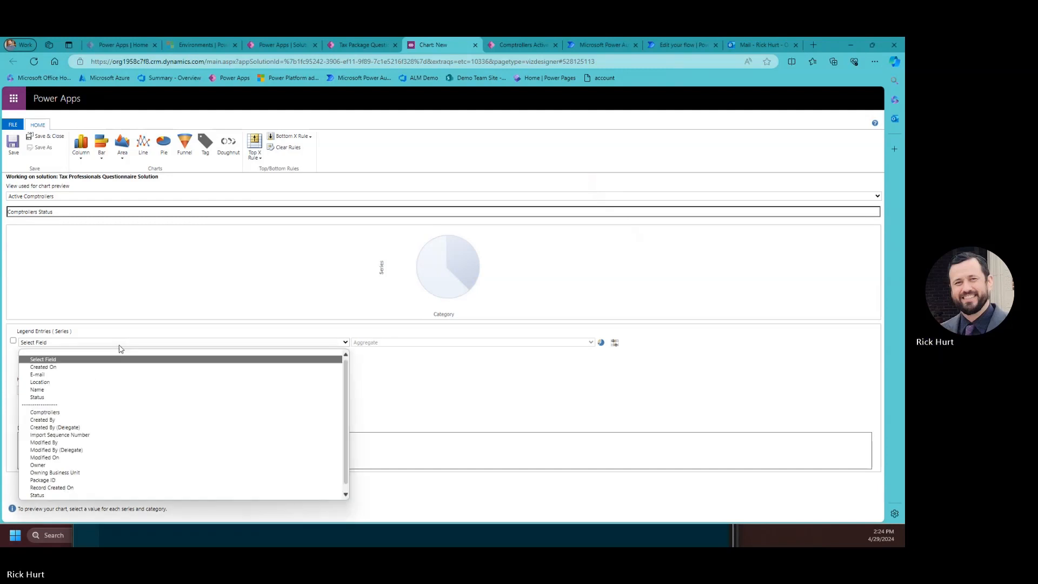
{"action": "left_click", "coordinate": [193, 352]}
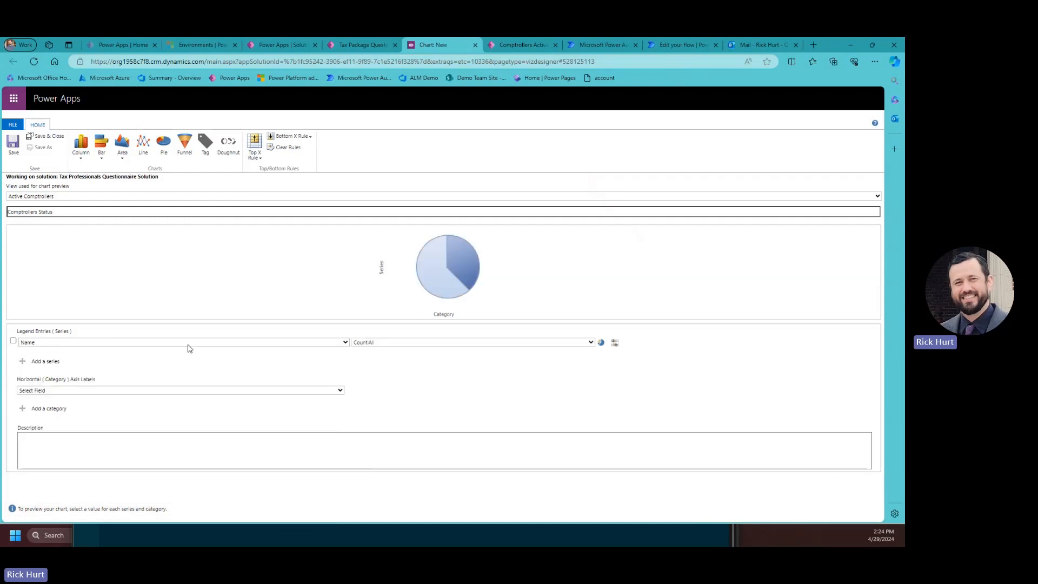
{"action": "left_click", "coordinate": [377, 345]}
{"action": "left_click", "coordinate": [384, 369]}
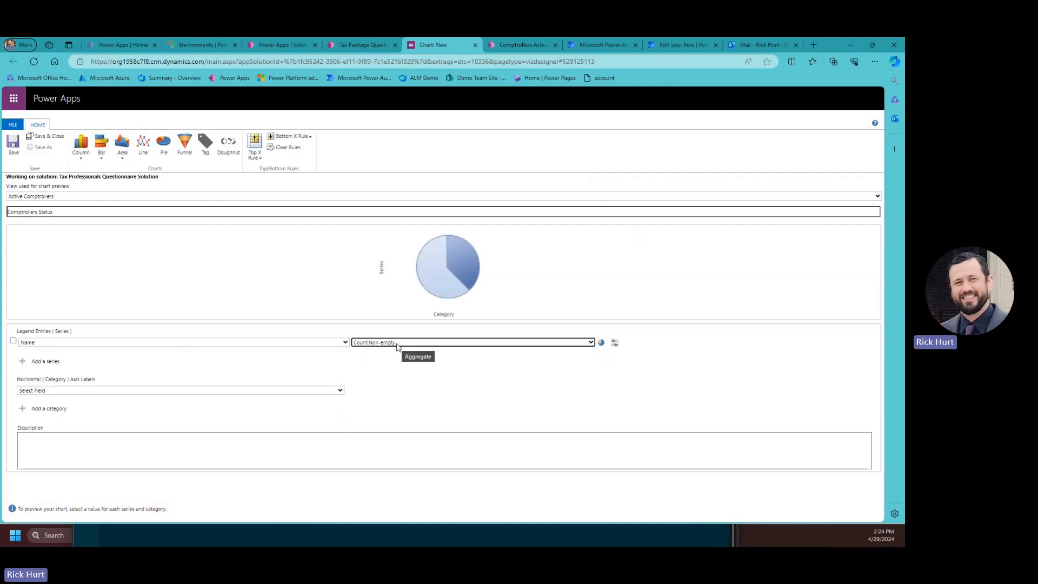
Set the horizontal category axis to Status and save the chart.
{"action": "left_click", "coordinate": [42, 391]}
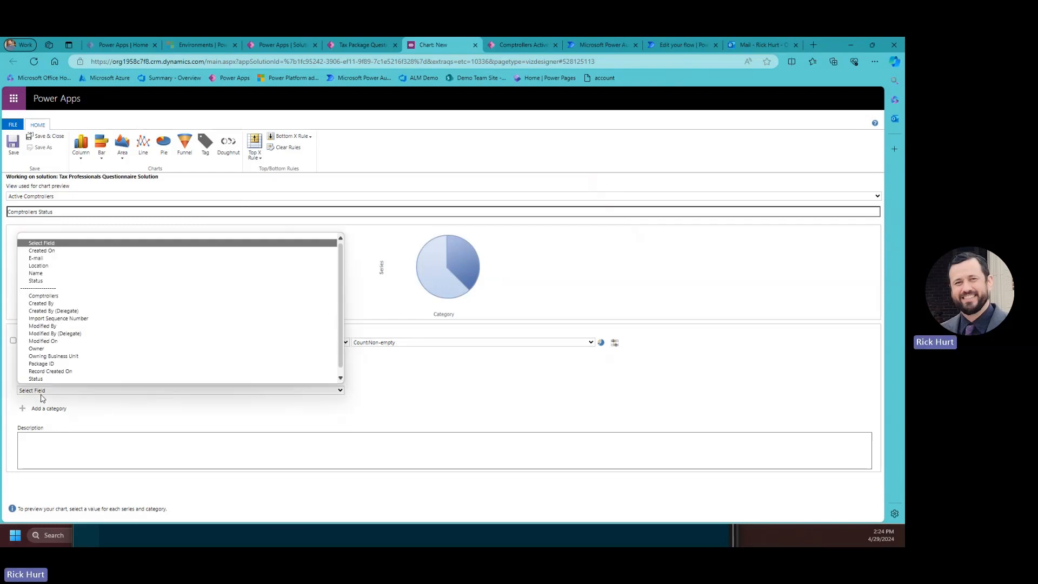
{"action": "left_click", "coordinate": [48, 281]}
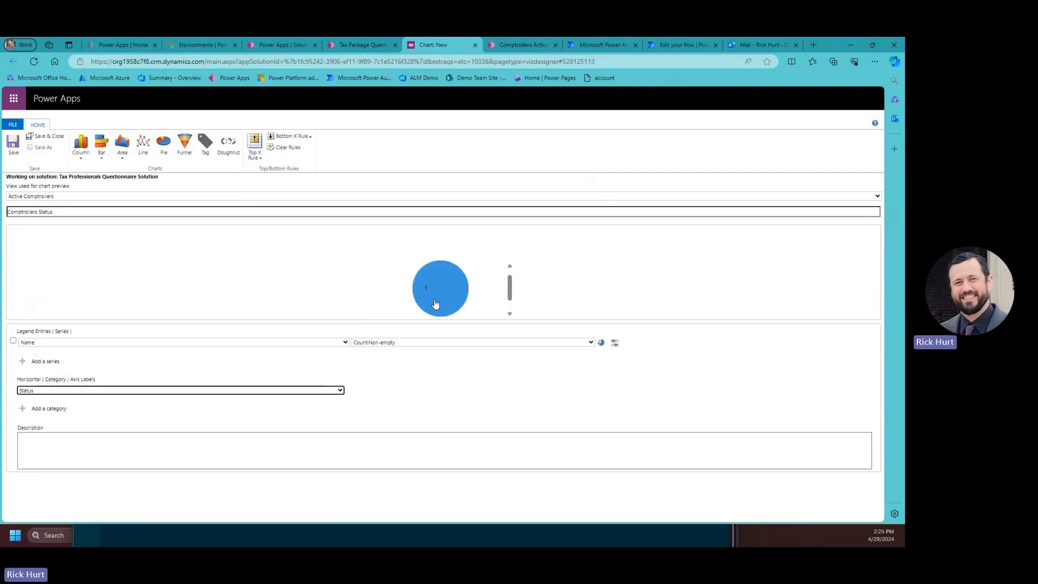
{"action": "mouse_move", "coordinate": [439, 289]}
{"action": "left_click", "coordinate": [46, 135]}
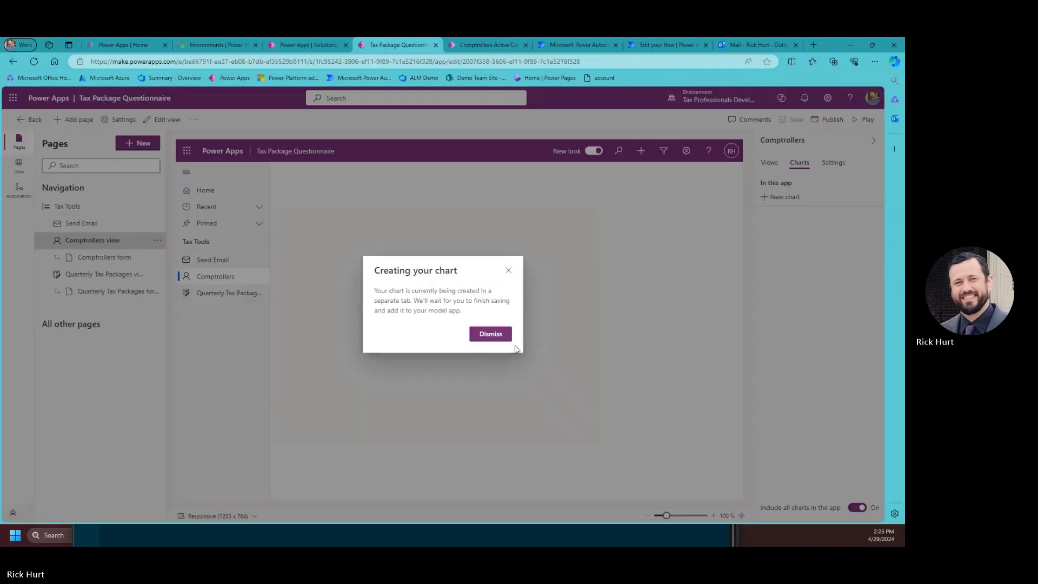
Dismiss the chart-creation notice, publish the app, and go to the Power Apps home page.
{"action": "left_click", "coordinate": [501, 336]}
{"action": "left_click", "coordinate": [830, 119]}
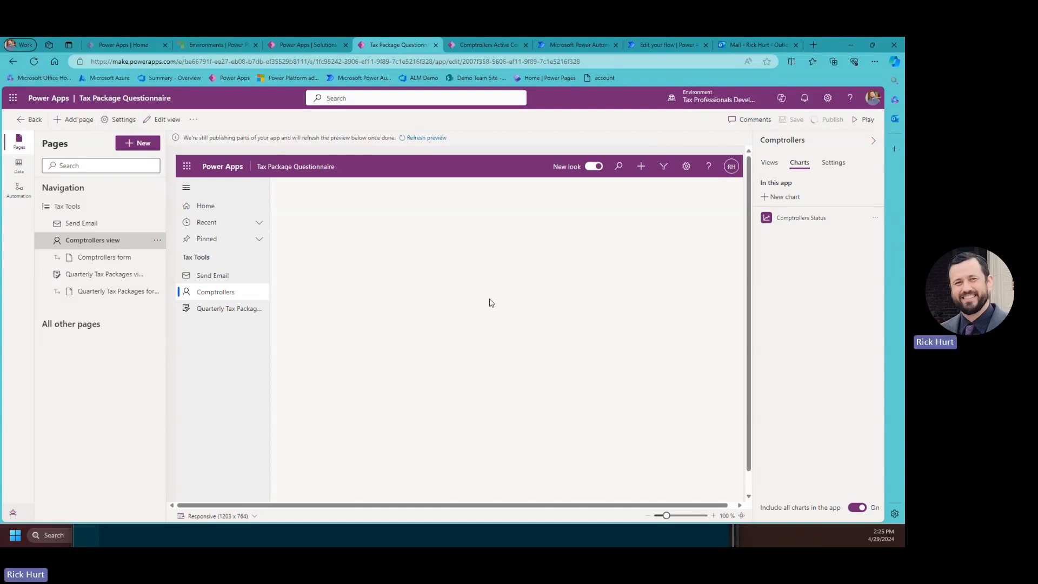
{"action": "left_click", "coordinate": [106, 41]}
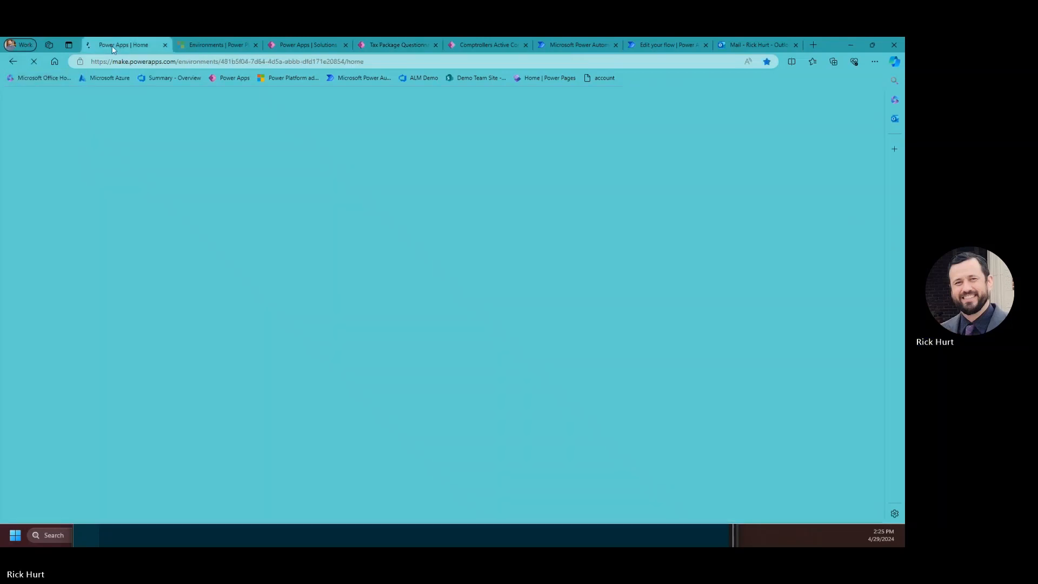
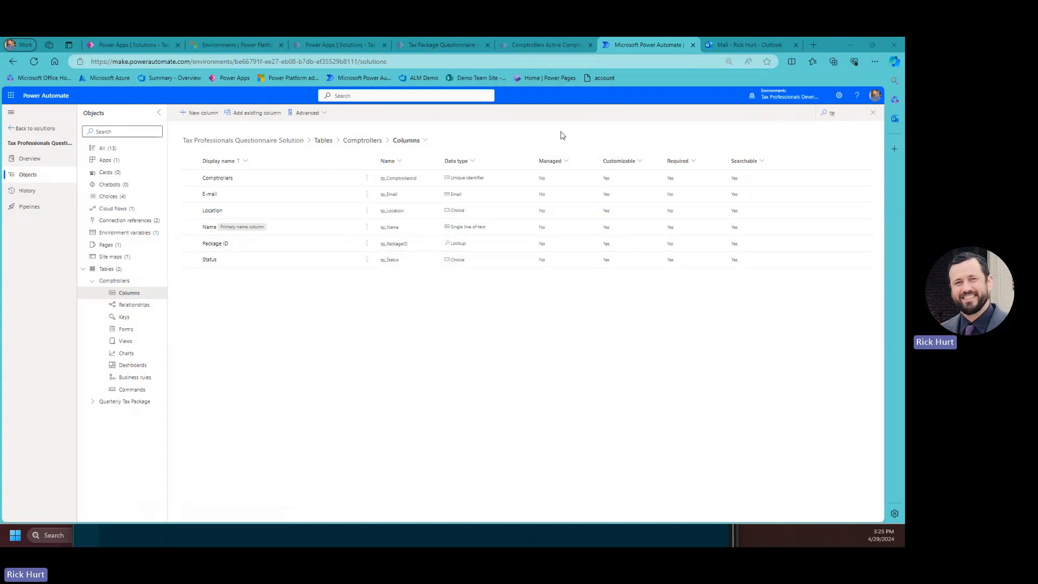
Open the Send Tax Package Questionnaires to Active Comptrollers cloud flow for editing.
{"action": "left_click", "coordinate": [126, 210]}
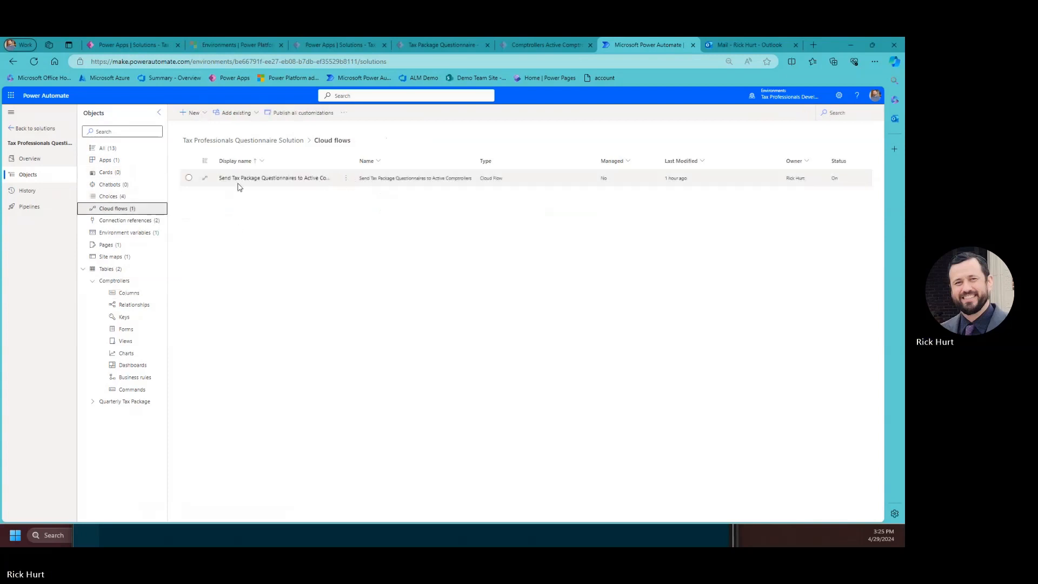
{"action": "left_click", "coordinate": [345, 179]}
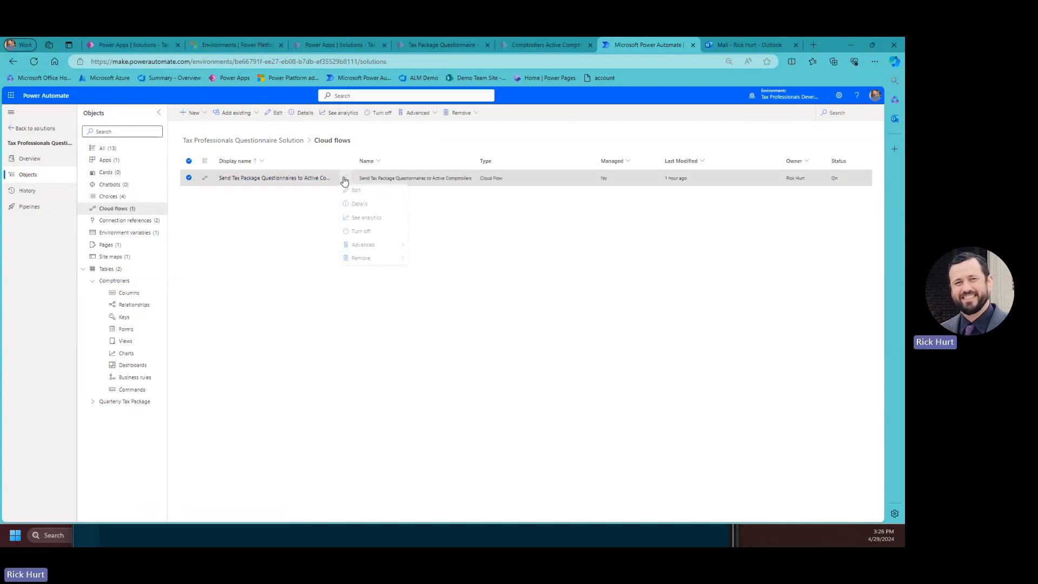
{"action": "left_click", "coordinate": [363, 200]}
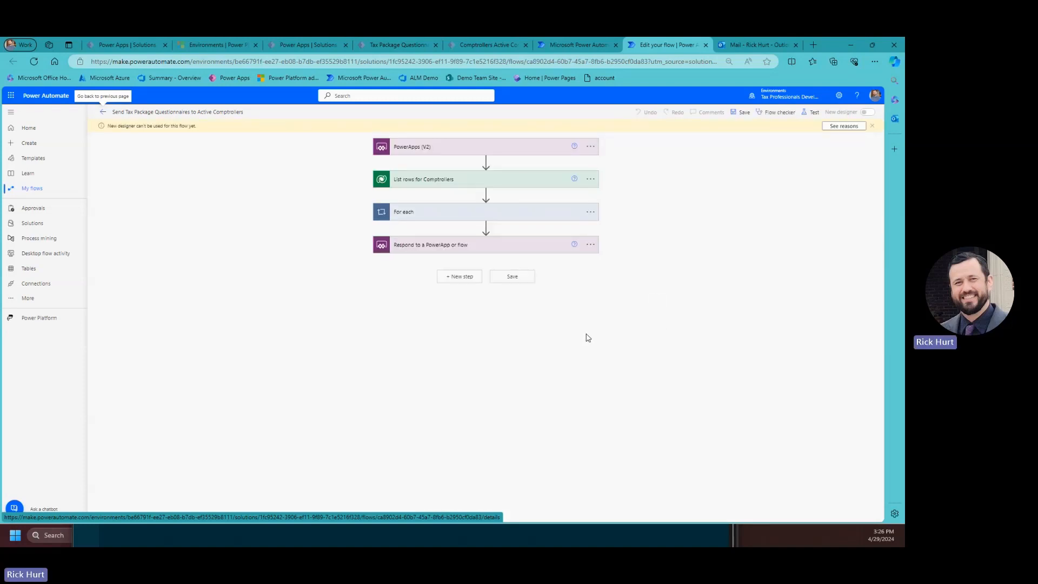
Paste the tp_quarterlytaxpackages reference into Update a Comptrollers Status's Package ID, then save the flow.
{"action": "left_click", "coordinate": [417, 216]}
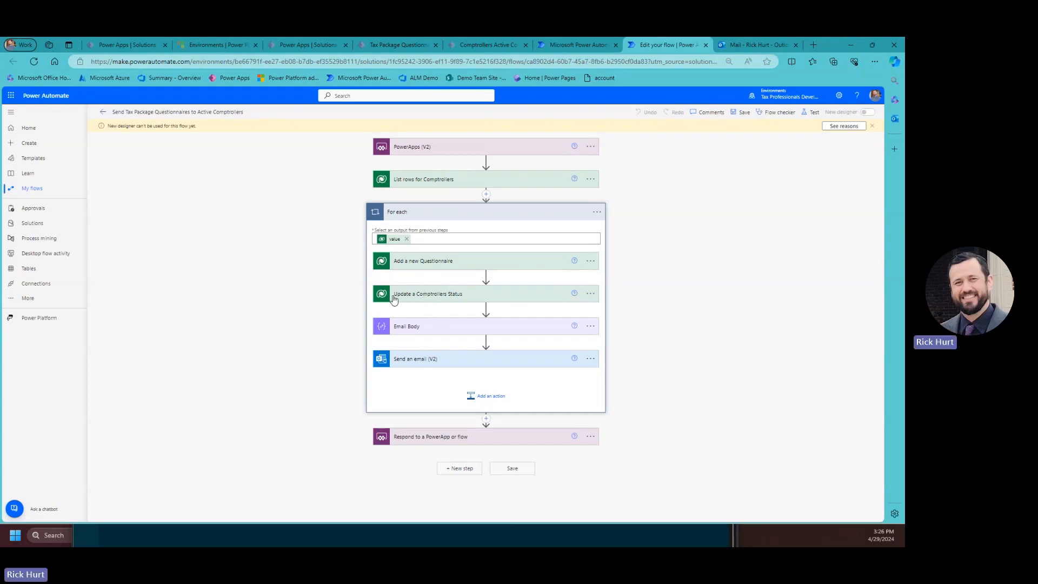
{"action": "left_click", "coordinate": [424, 295]}
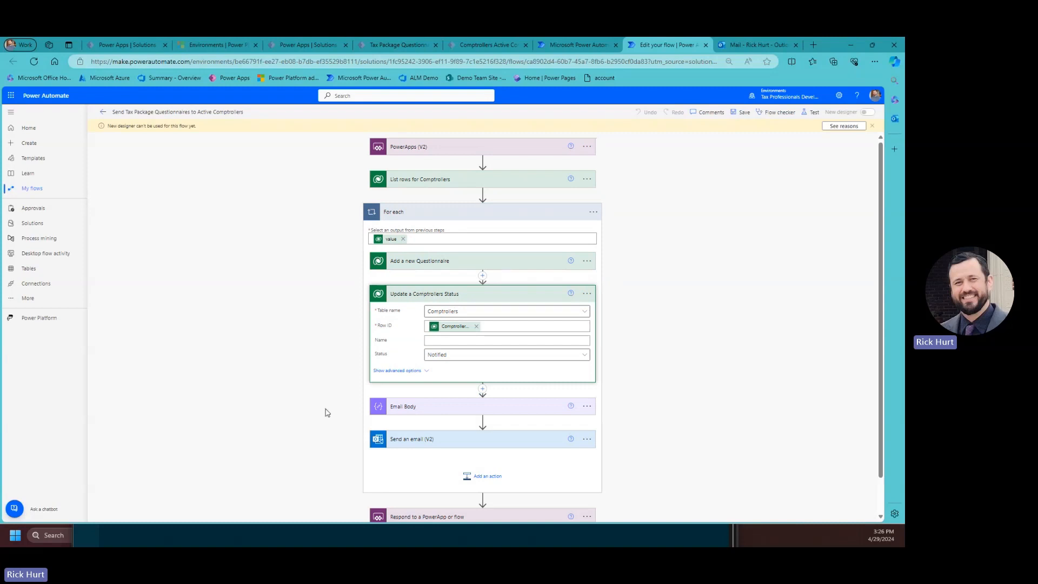
{"action": "left_click", "coordinate": [392, 372]}
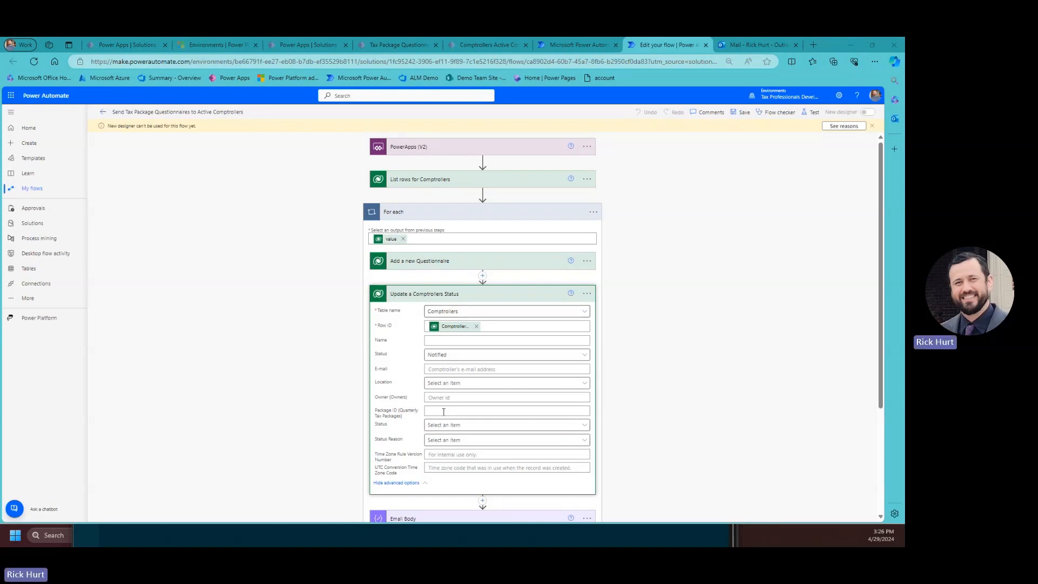
{"action": "key", "text": "ctrl+v"}
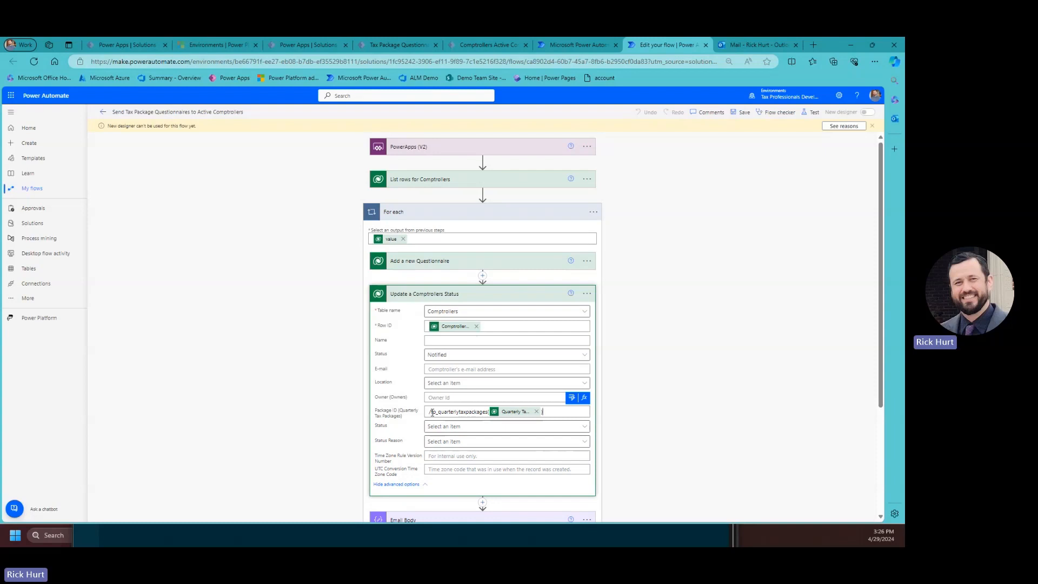
{"action": "left_click_drag", "start_coordinate": [431, 413], "coordinate": [489, 412]}
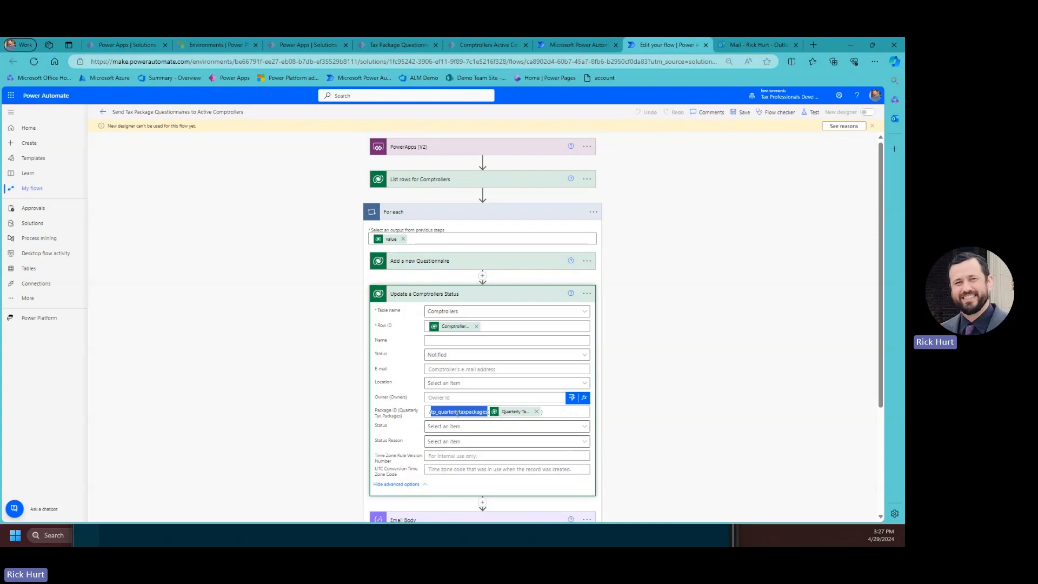
{"action": "scroll", "coordinate": [508, 438], "scroll_direction": "down", "scroll_amount": 1}
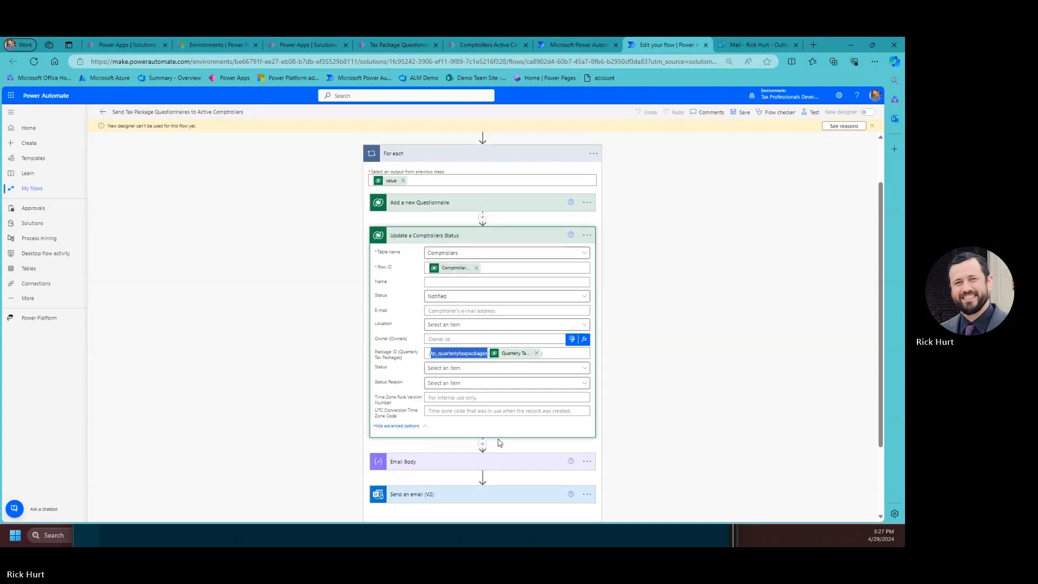
{"action": "scroll", "coordinate": [500, 440], "scroll_direction": "up", "scroll_amount": 1}
{"action": "left_click", "coordinate": [744, 112]}
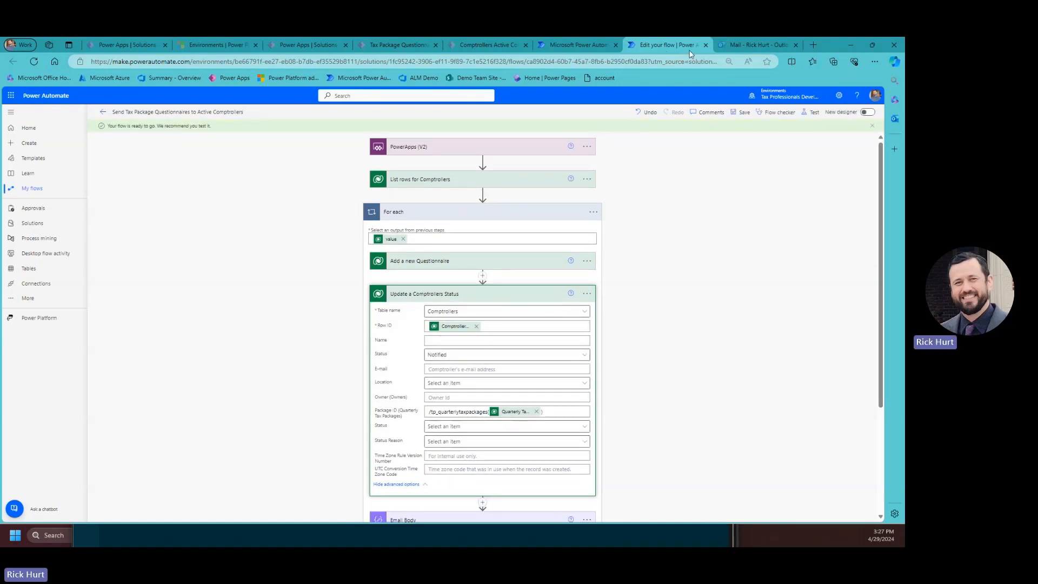
{"action": "left_click", "coordinate": [597, 45]}
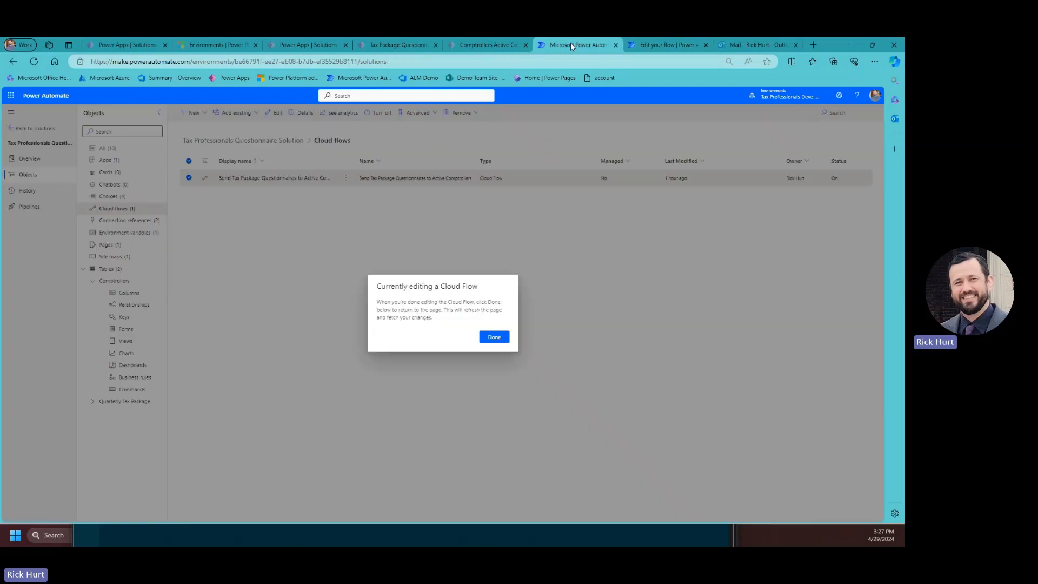
Dismiss the Currently editing a Cloud Flow notice so the flows list refreshes.
{"action": "left_click", "coordinate": [494, 337]}
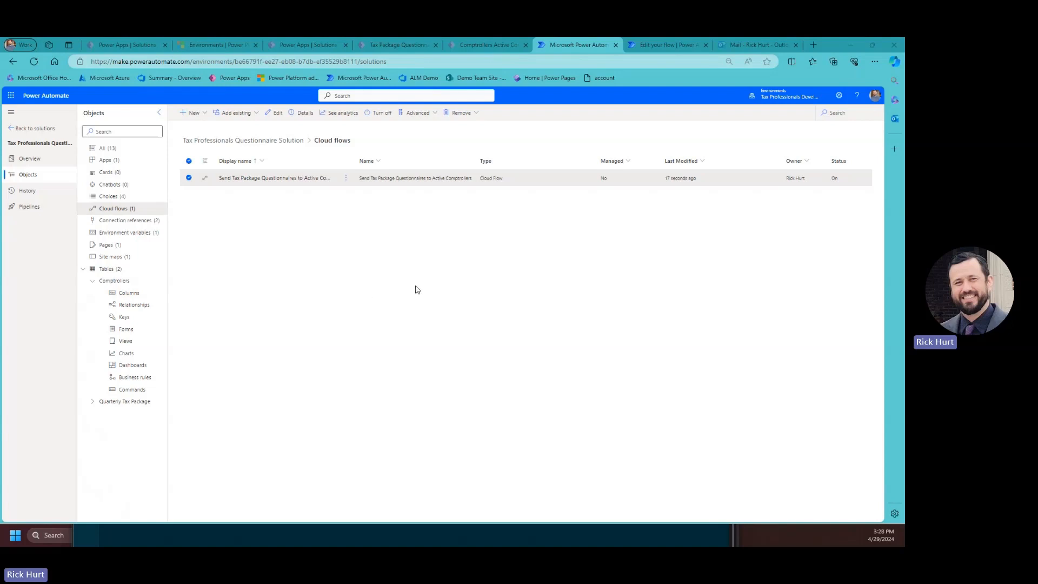
{"action": "left_click", "coordinate": [193, 113]}
Create automated flow Update Comptroller Status using the Dataverse row added, modified or deleted trigger.
{"action": "mouse_move", "coordinate": [226, 142]}
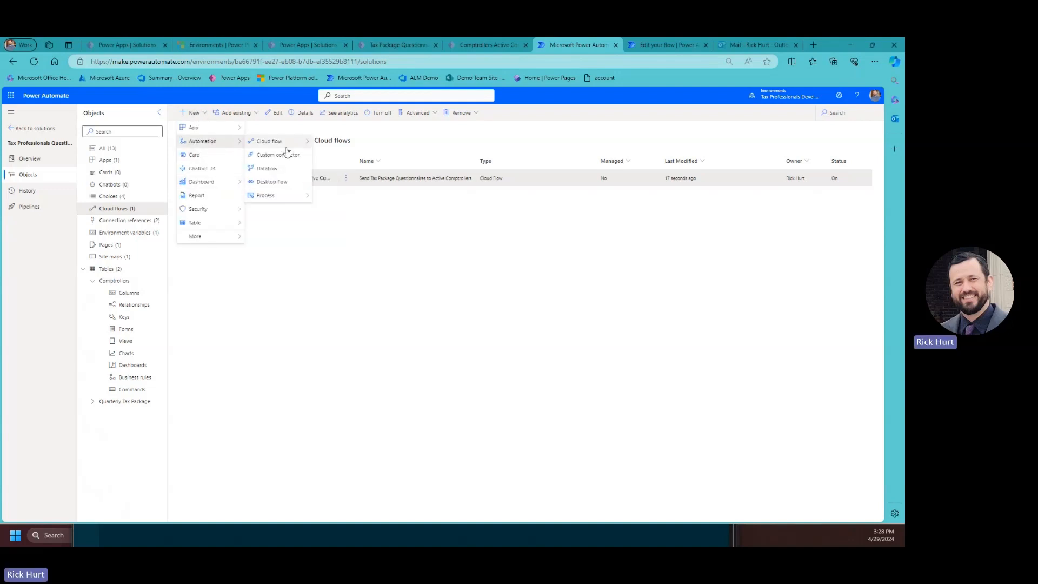
{"action": "mouse_move", "coordinate": [285, 142]}
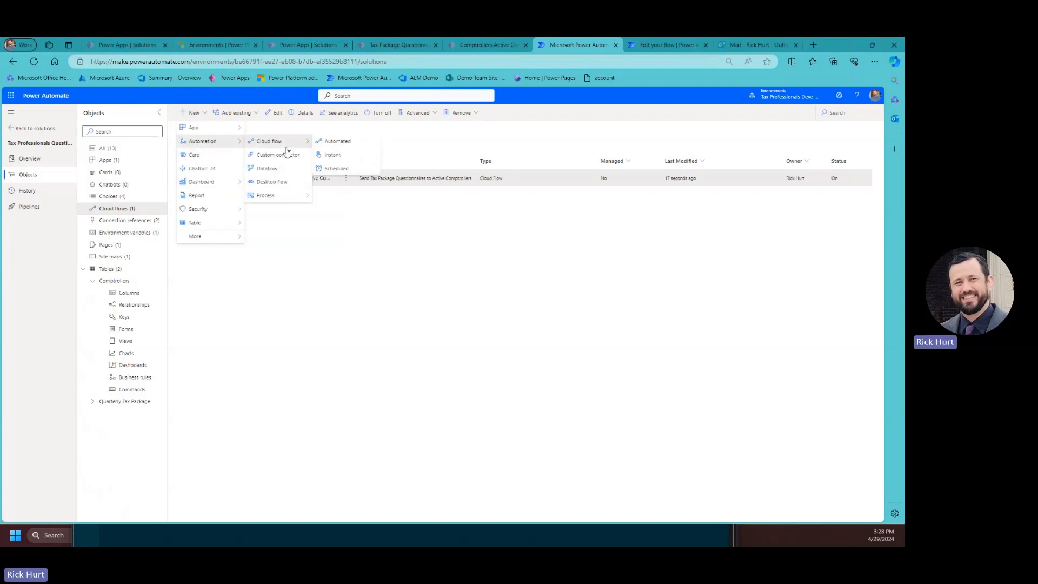
{"action": "left_click", "coordinate": [341, 142]}
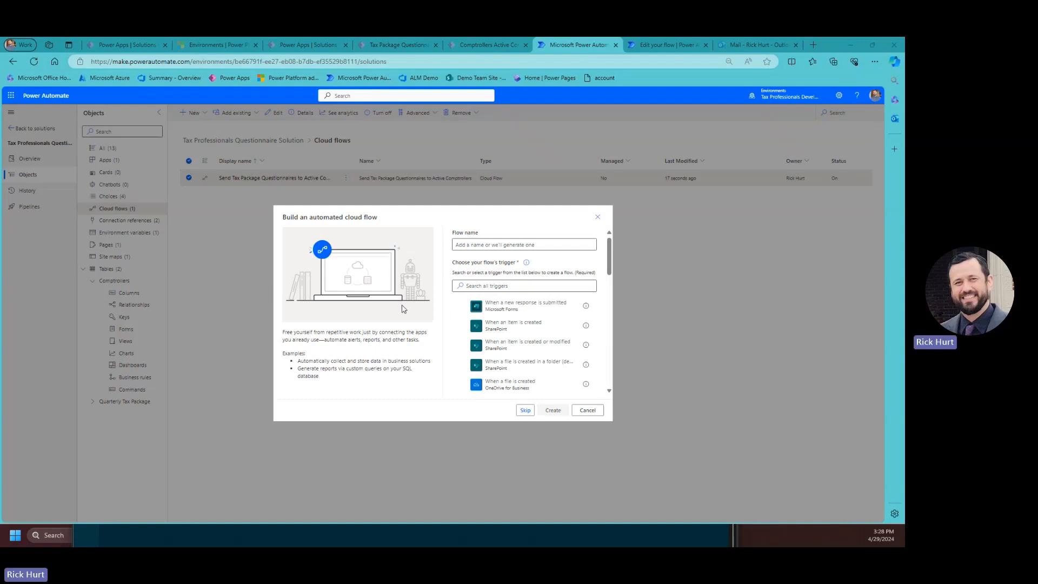
{"action": "left_click", "coordinate": [494, 247]}
{"action": "type", "text": "Update Comptroller Status"}
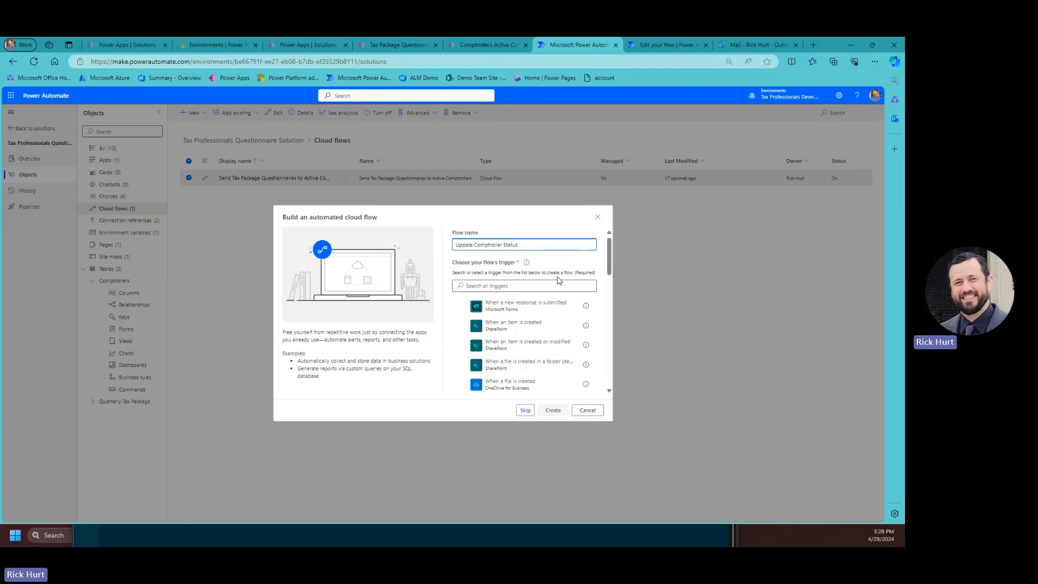
{"action": "left_click", "coordinate": [485, 285]}
{"action": "type", "text": "data"}
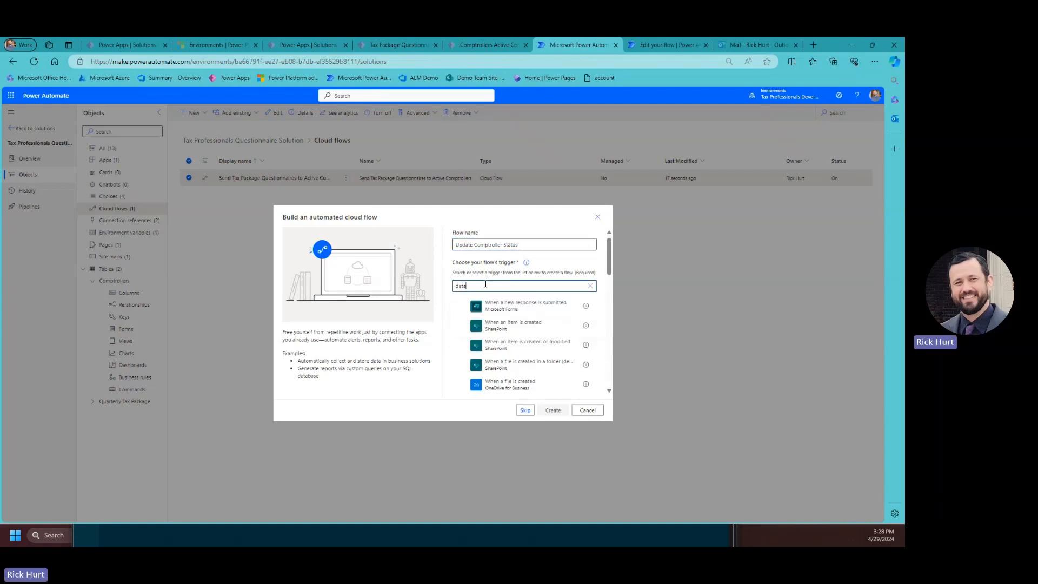
{"action": "type", "text": "verse"}
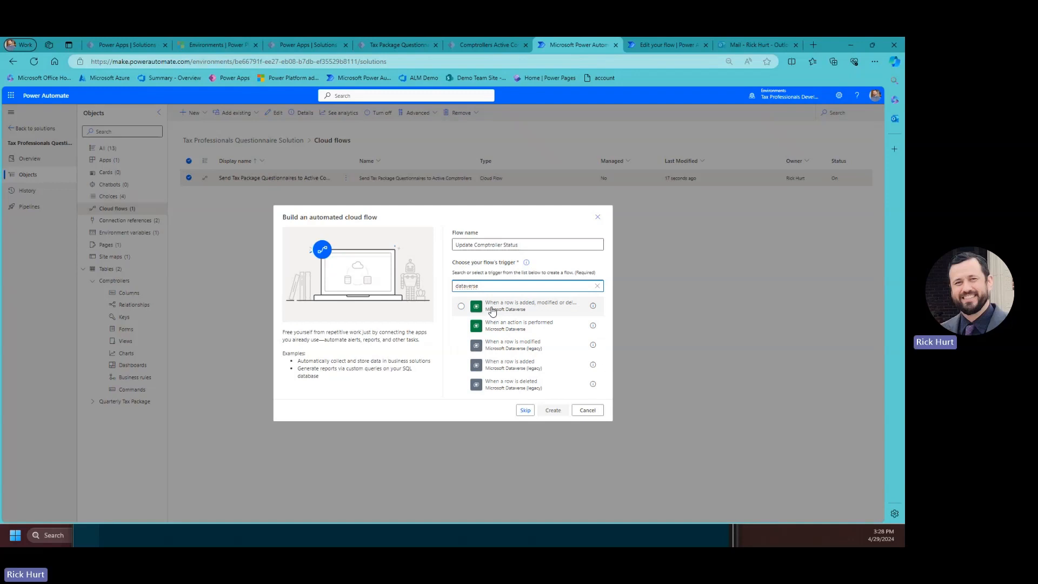
{"action": "left_click", "coordinate": [562, 308]}
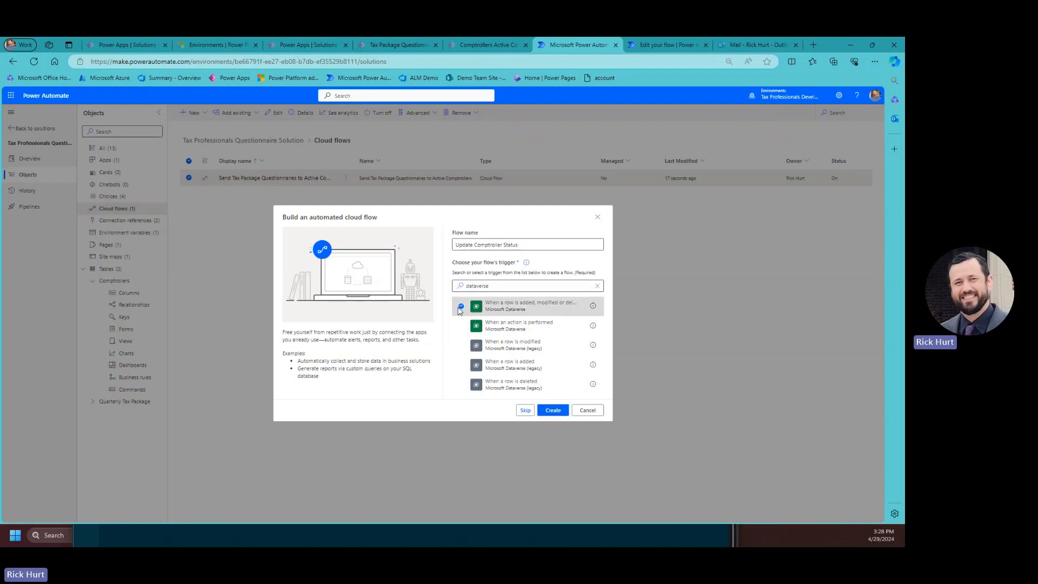
{"action": "left_click", "coordinate": [551, 411]}
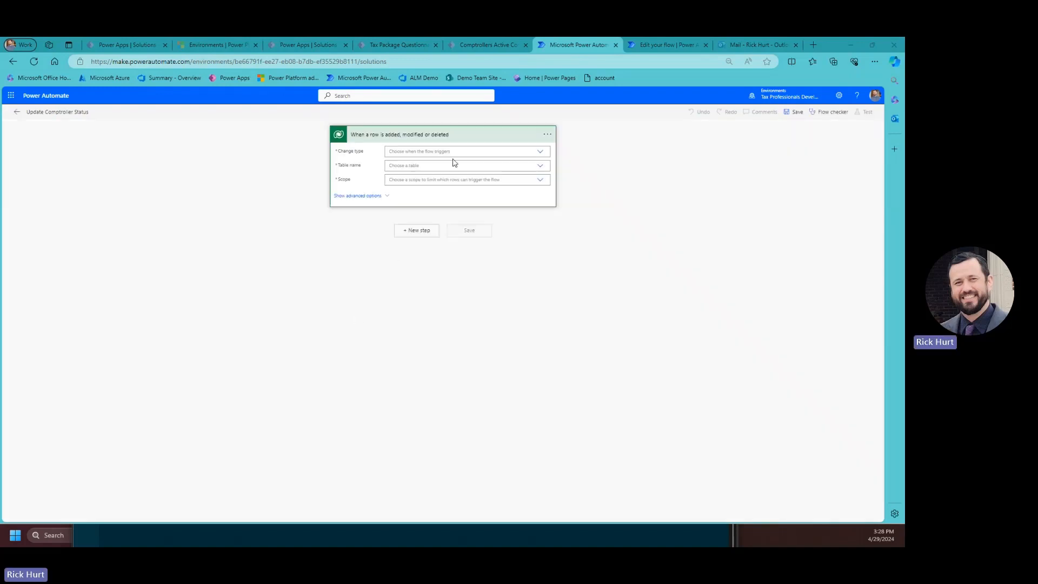
Set the trigger to Change type Modified, table Quarterly Tax Packages, scope Organization.
{"action": "left_click", "coordinate": [542, 154]}
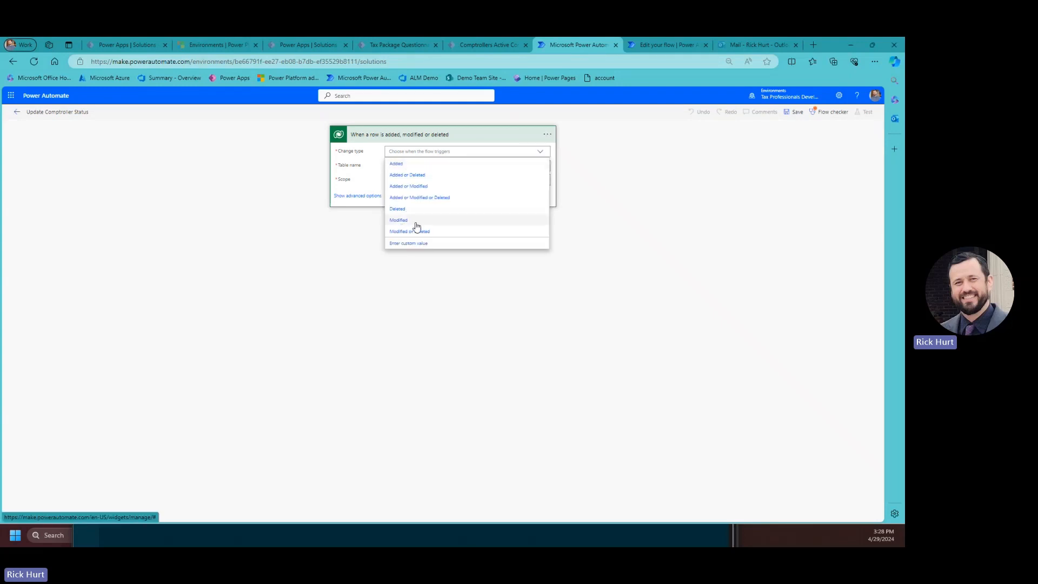
{"action": "left_click", "coordinate": [408, 224]}
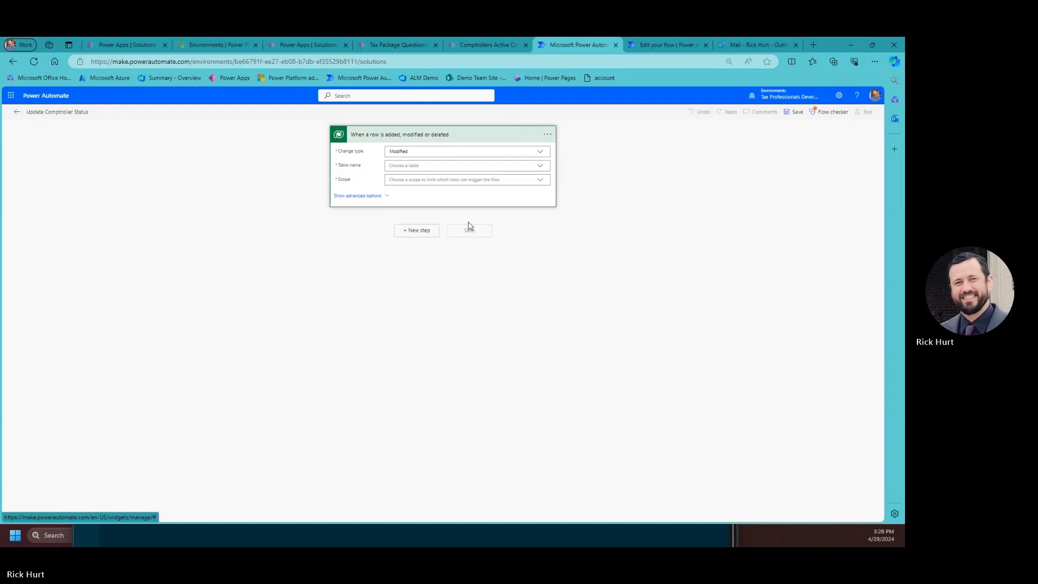
{"action": "left_click", "coordinate": [424, 165]}
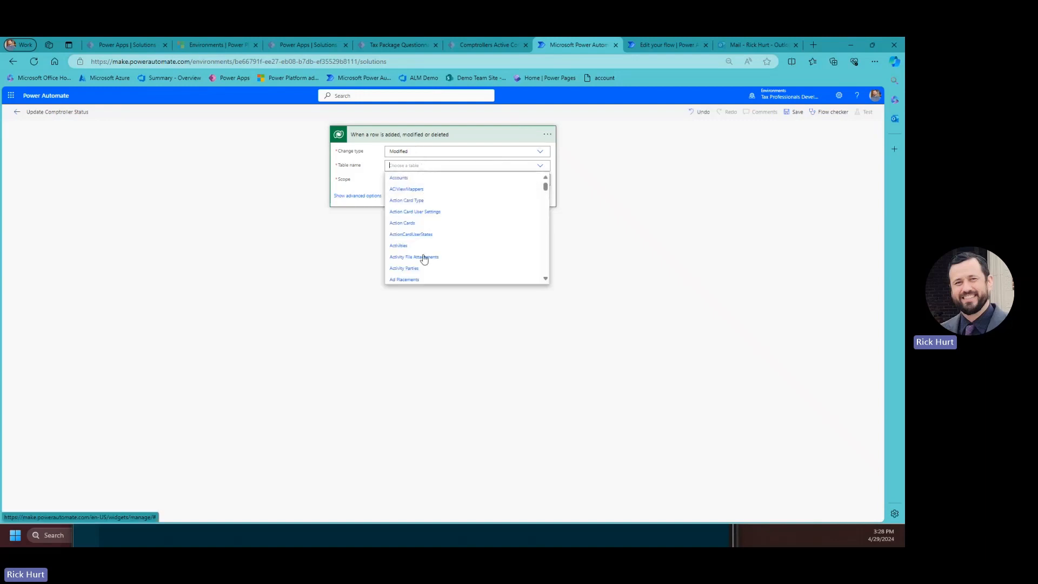
{"action": "scroll", "coordinate": [433, 267], "scroll_direction": "down", "scroll_amount": 5}
{"action": "scroll", "coordinate": [438, 273], "scroll_direction": "down", "scroll_amount": 10}
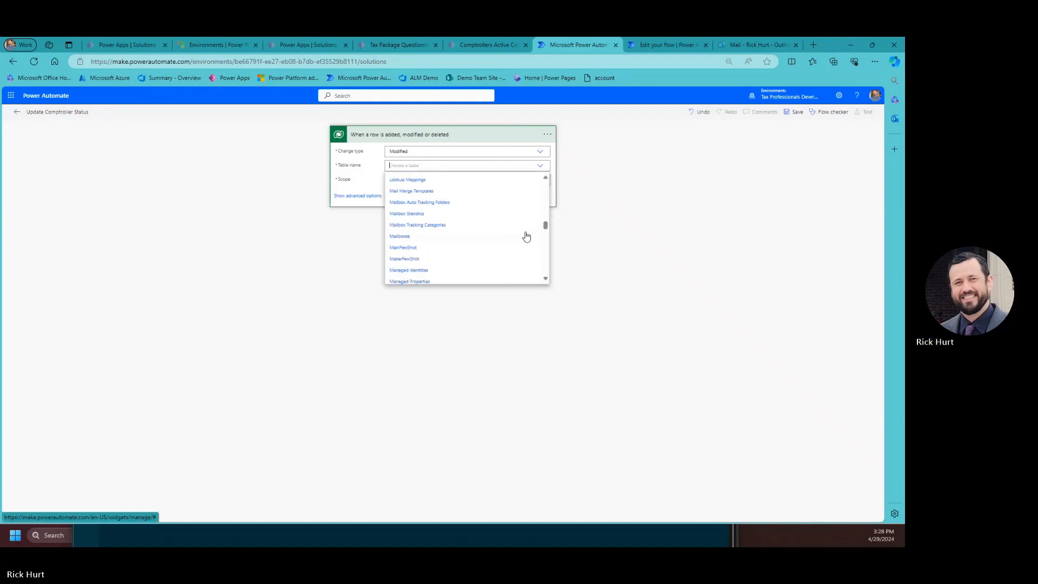
{"action": "mouse_move", "coordinate": [545, 227]}
{"action": "left_mouse_down"}
{"action": "mouse_move", "coordinate": [546, 271]}
{"action": "mouse_move", "coordinate": [547, 240]}
{"action": "left_mouse_up"}
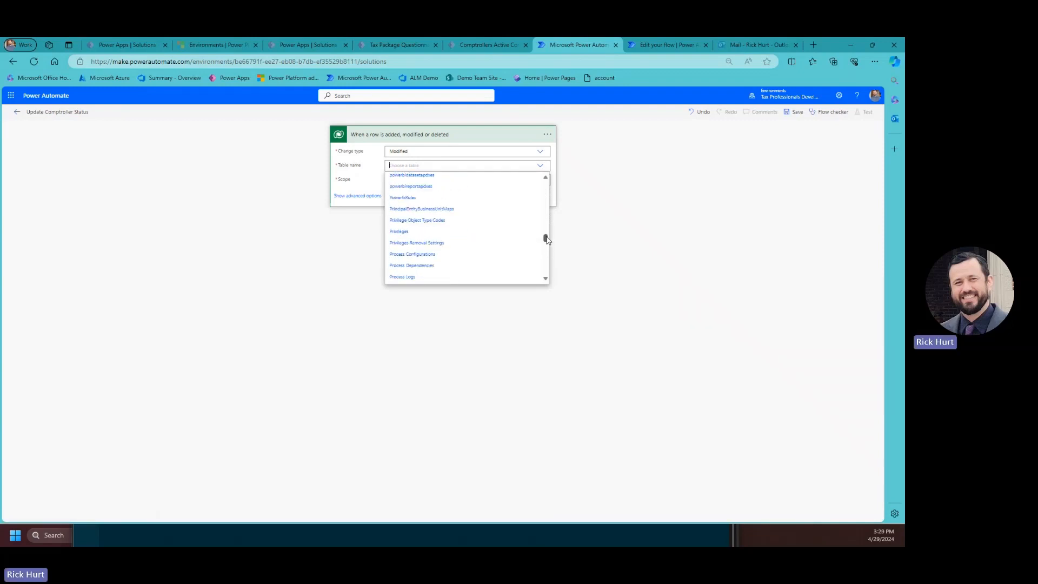
{"action": "scroll", "coordinate": [547, 240], "scroll_direction": "down", "scroll_amount": 10}
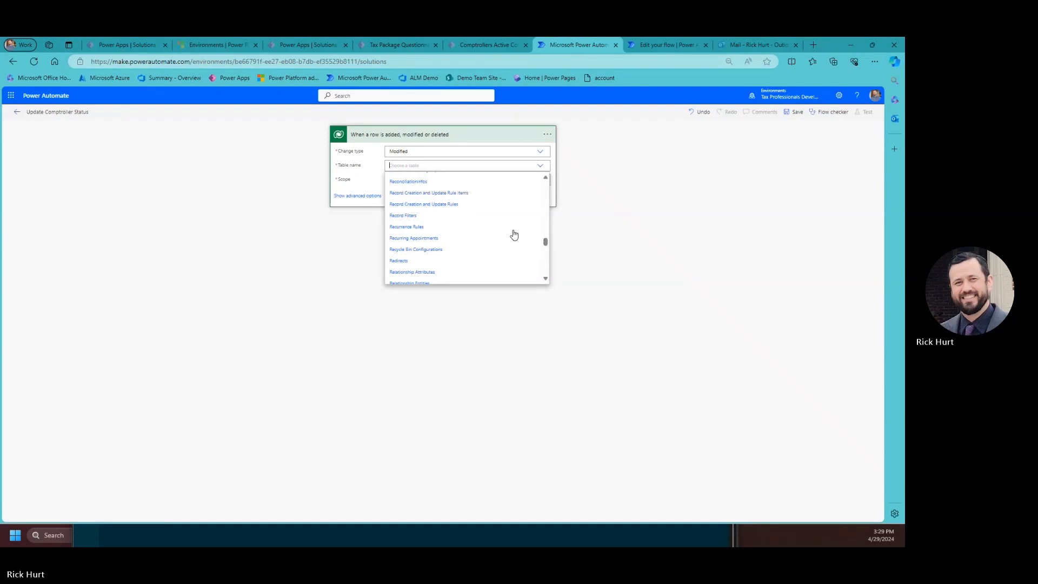
{"action": "scroll", "coordinate": [436, 249], "scroll_direction": "up", "scroll_amount": 3}
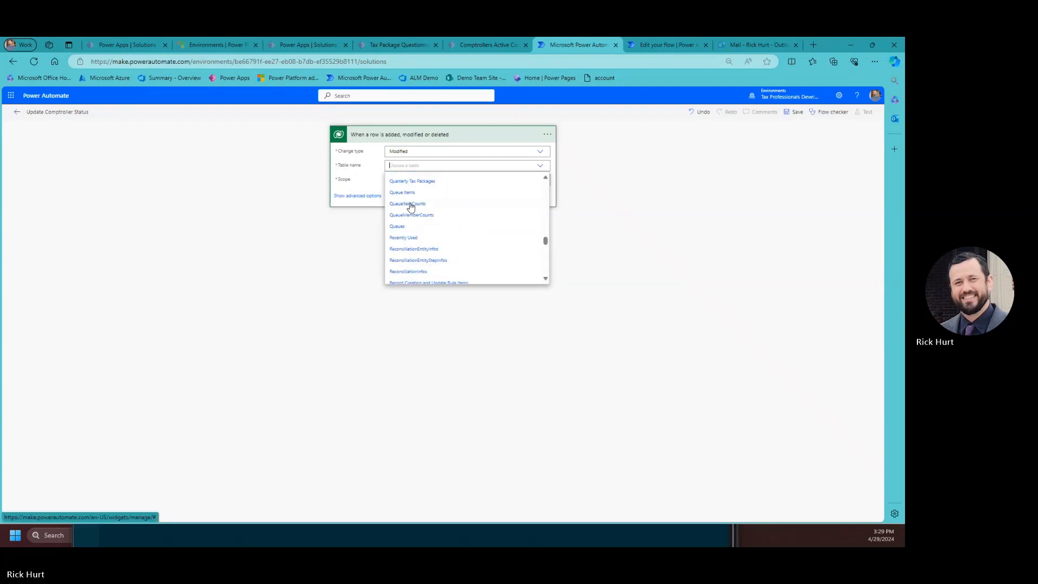
{"action": "left_click", "coordinate": [420, 212]}
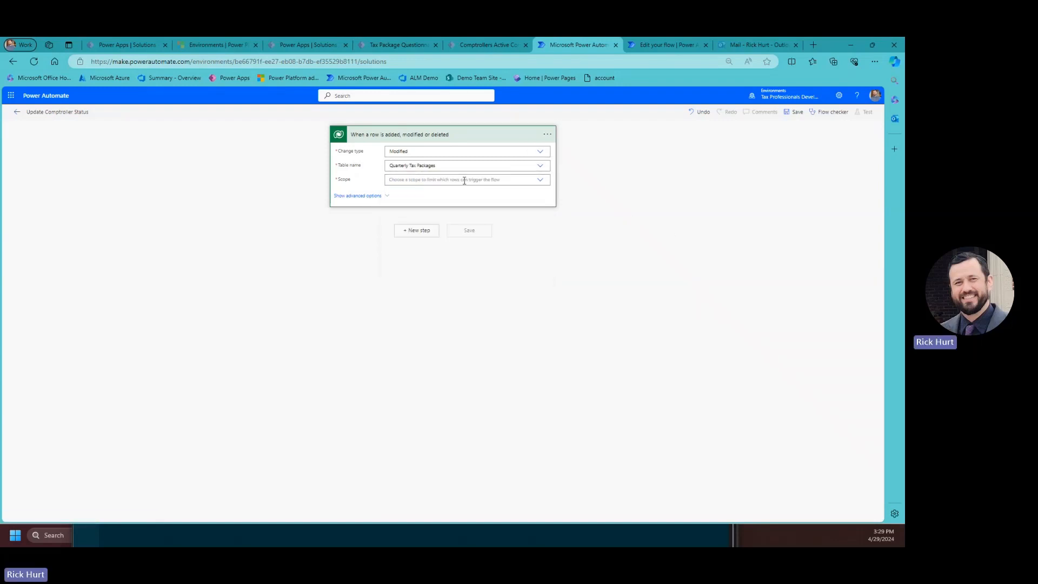
{"action": "left_click", "coordinate": [438, 182]}
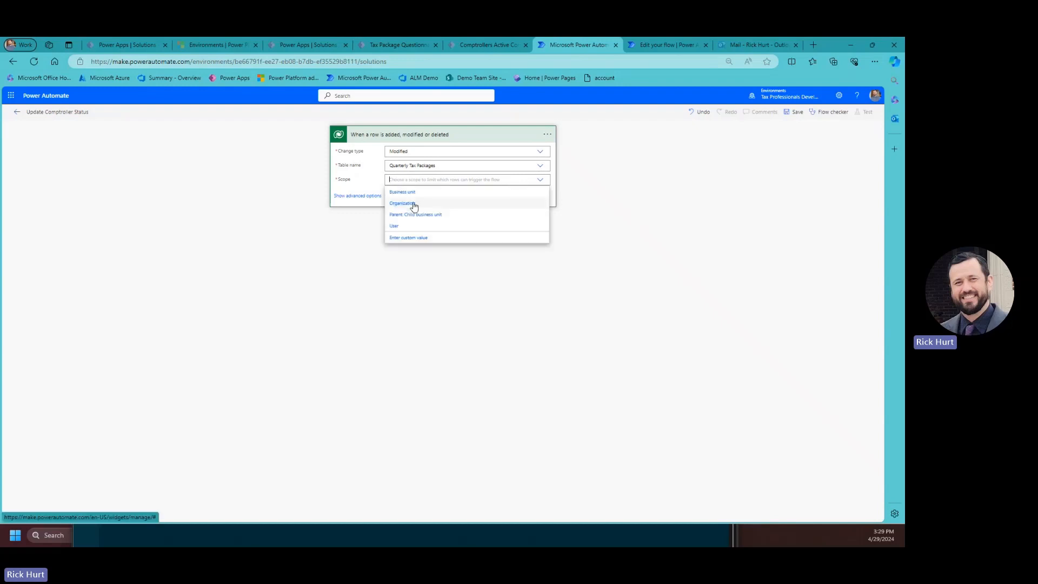
{"action": "left_click", "coordinate": [414, 204]}
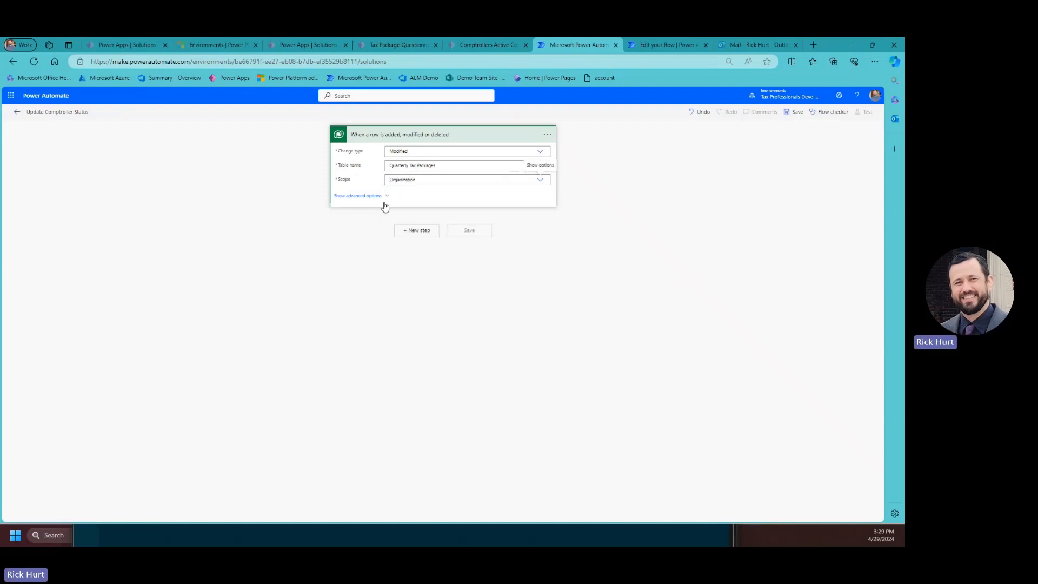
{"action": "left_click", "coordinate": [547, 134]}
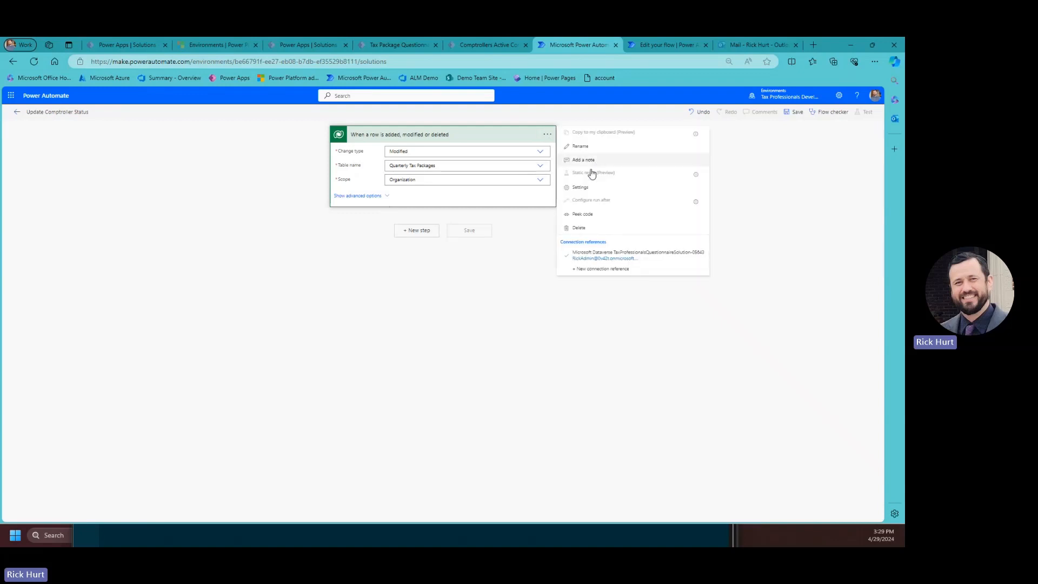
{"action": "left_click", "coordinate": [580, 187]}
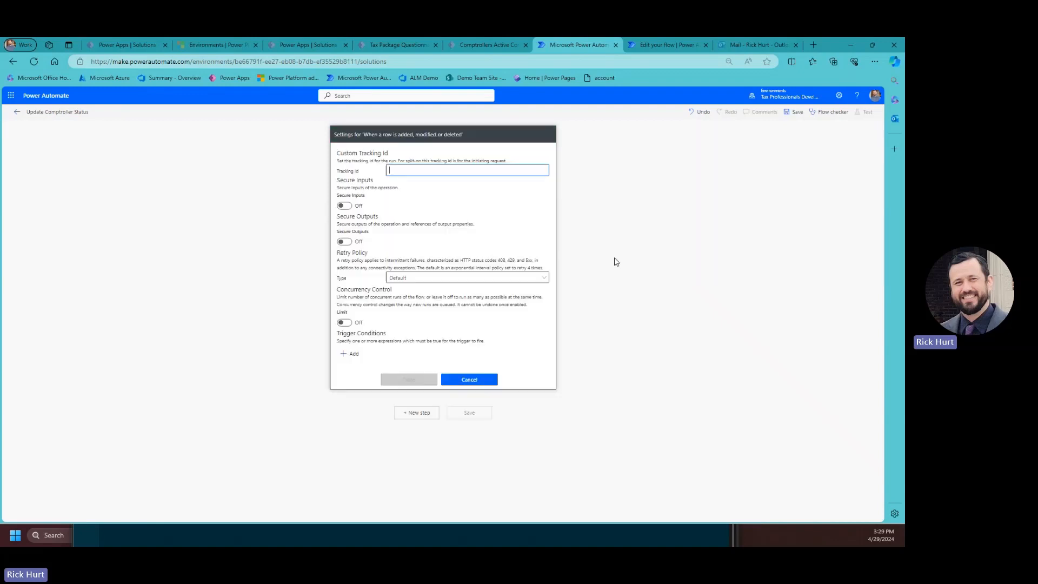
{"action": "left_click", "coordinate": [341, 357]}
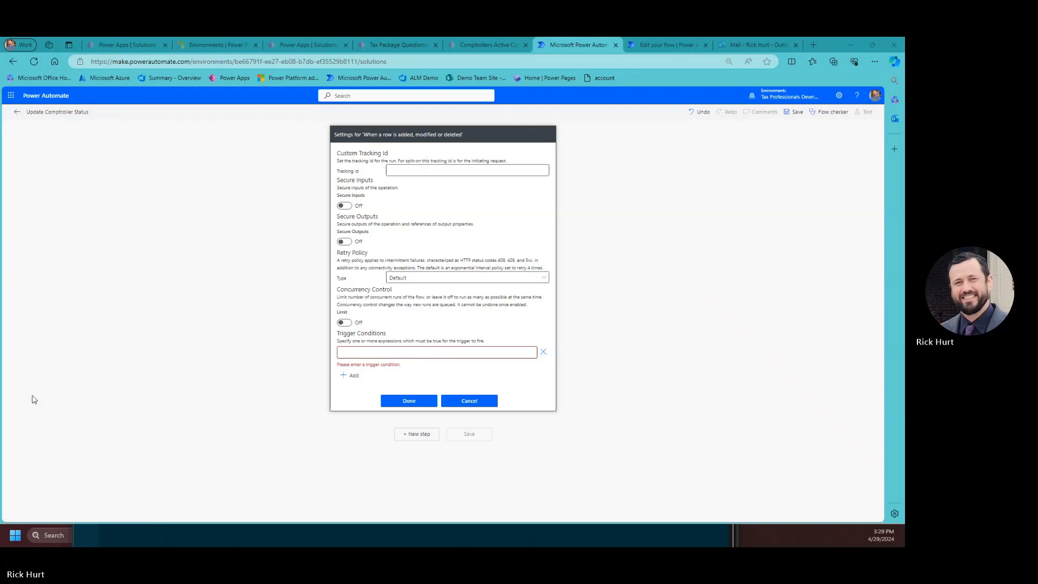
{"action": "left_click", "coordinate": [397, 352]}
{"action": "type", "text": "@equals(triggerOutputs()?['body/tp_Completion'], 'Complete')"}
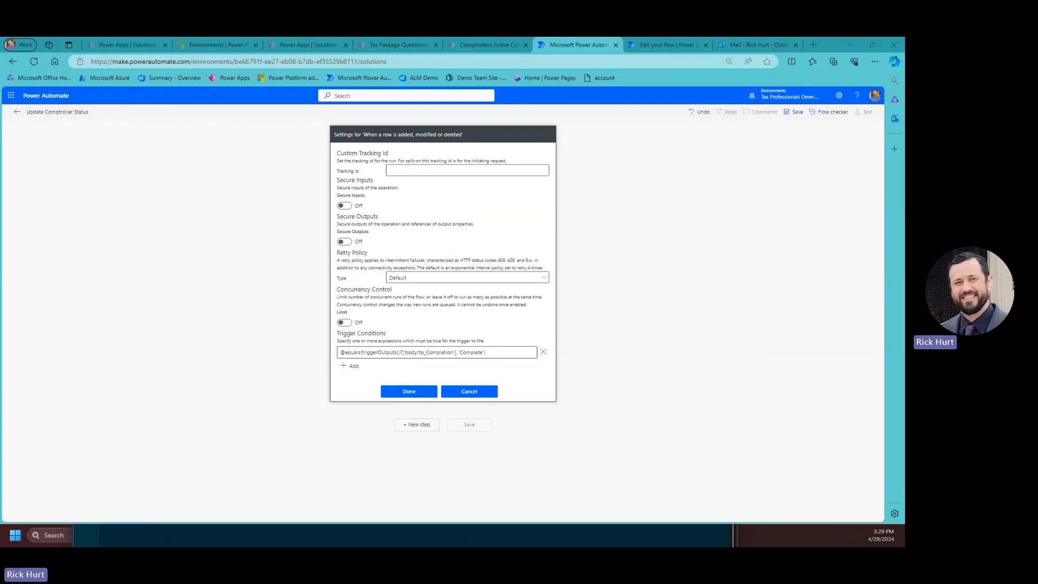
{"action": "key", "text": "alt+Tab"}
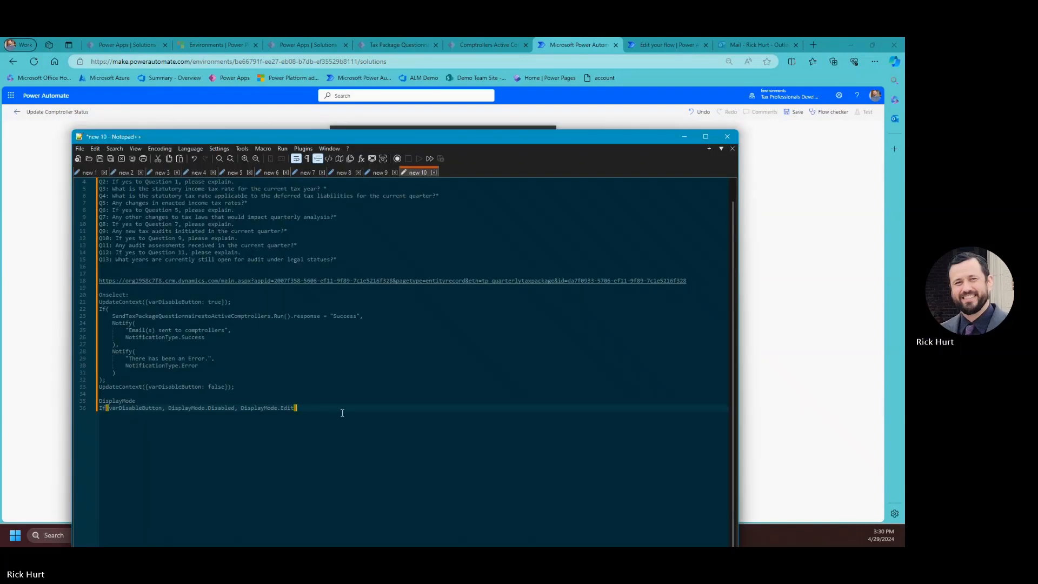
Record the condition expression in the notes under a 'Trigger Condition:' heading.
{"action": "left_click", "coordinate": [132, 270]}
{"action": "type", "text": "Trigger Condition:"}
{"action": "key", "text": "Return"}
{"action": "key", "text": "Return"}
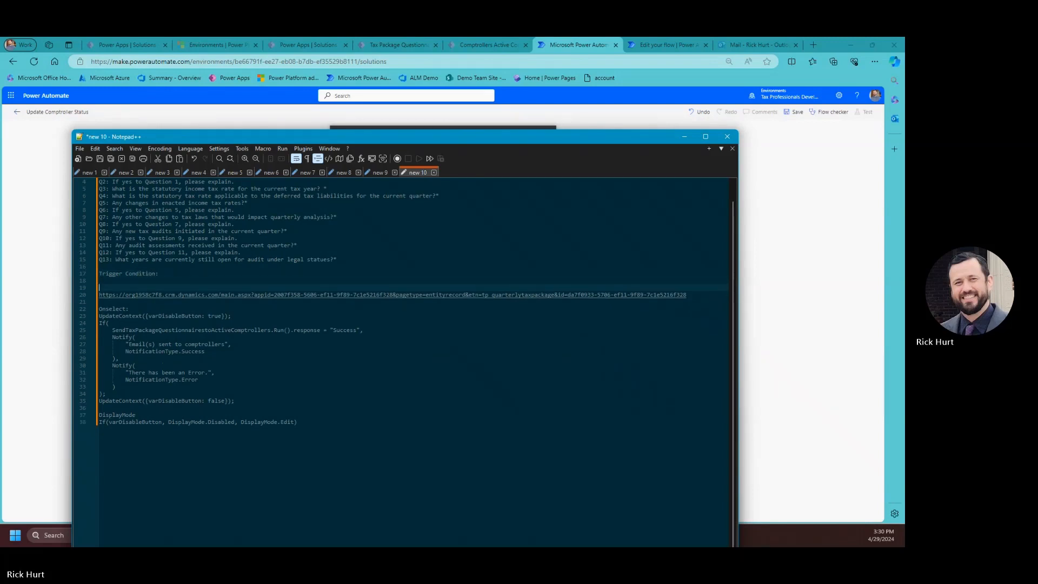
{"action": "key", "text": "Up"}
{"action": "type", "text": "@equals(triggerOutputs()?['body/tp_Completion'], 'Complete')"}
{"action": "key", "text": "Down"}
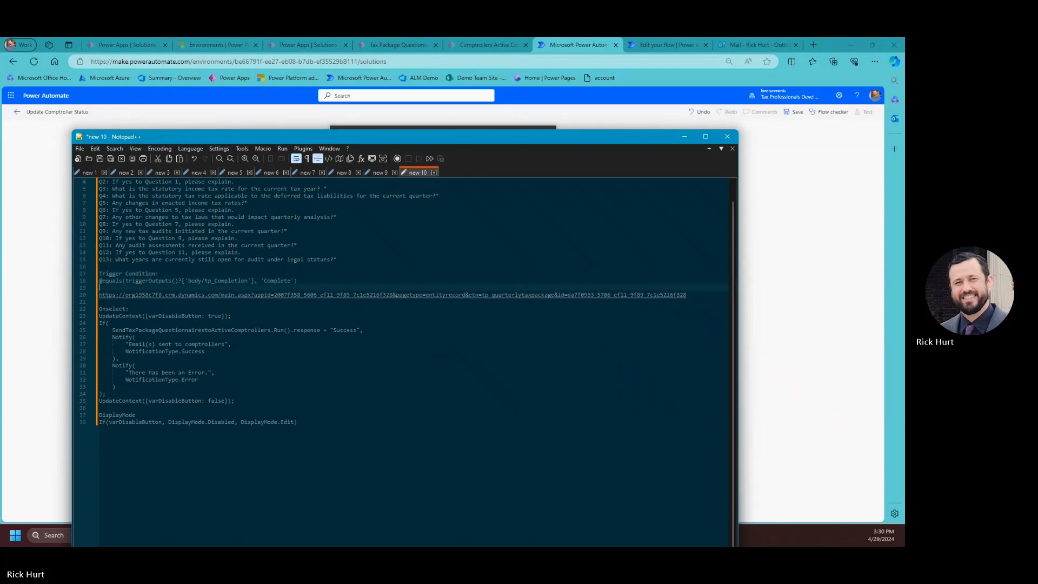
{"action": "key", "text": "Return"}
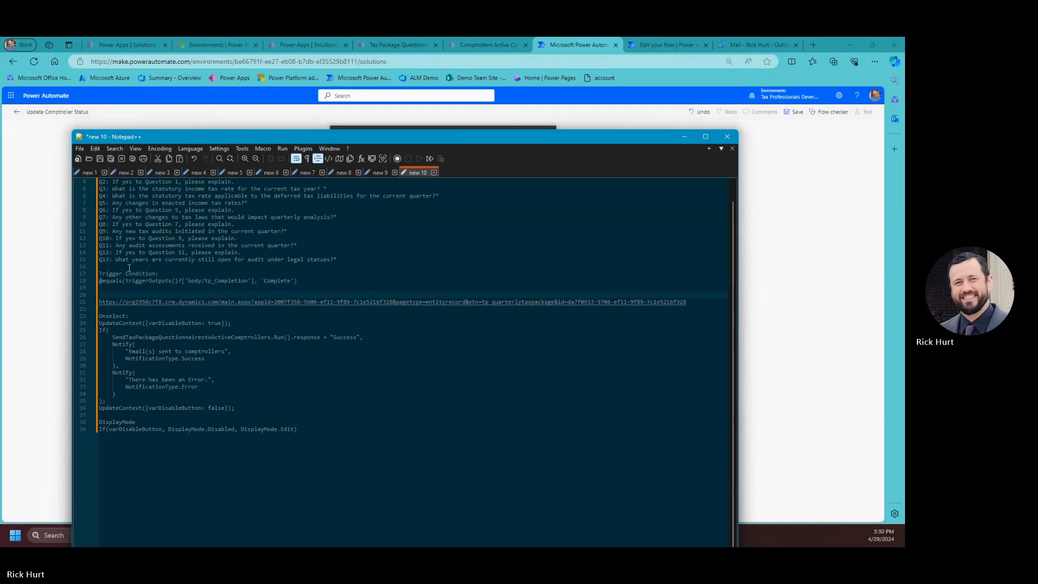
Delete the record URL line from the notes and return to Power Automate.
{"action": "key", "text": "Down"}
{"action": "key", "text": "shift+End"}
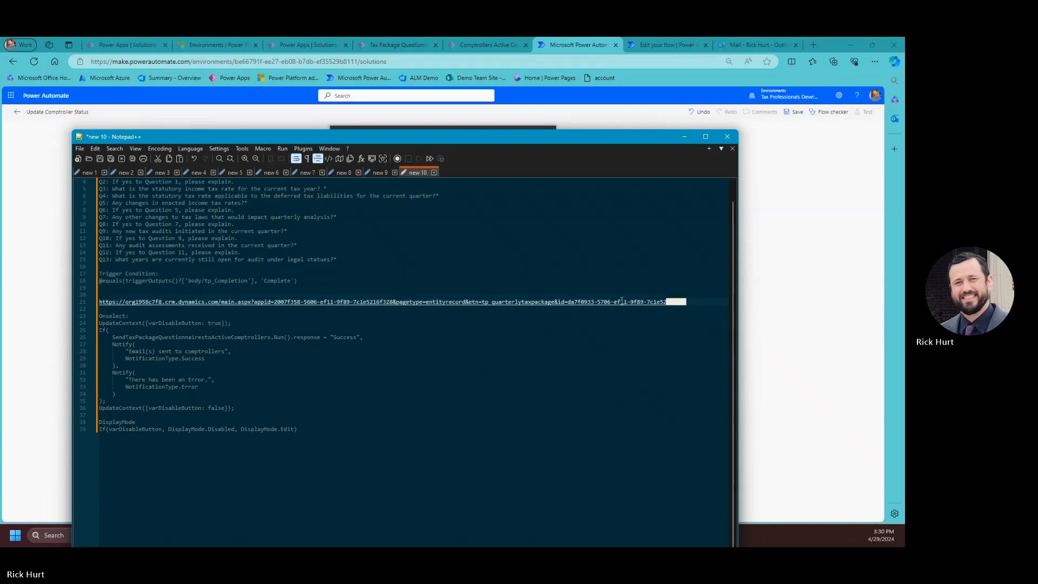
{"action": "key", "text": "Delete"}
{"action": "key", "text": "Delete"}
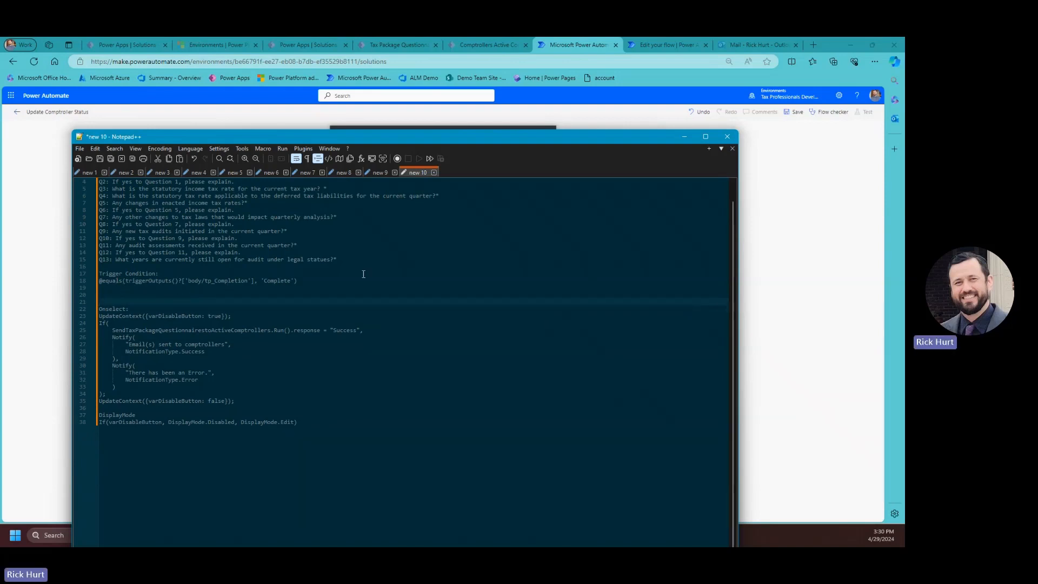
{"action": "key", "text": "alt+Tab"}
{"action": "type", "text": "@equals(triggerOutputs()?['body/tp_Completion'], 'Complete')"}
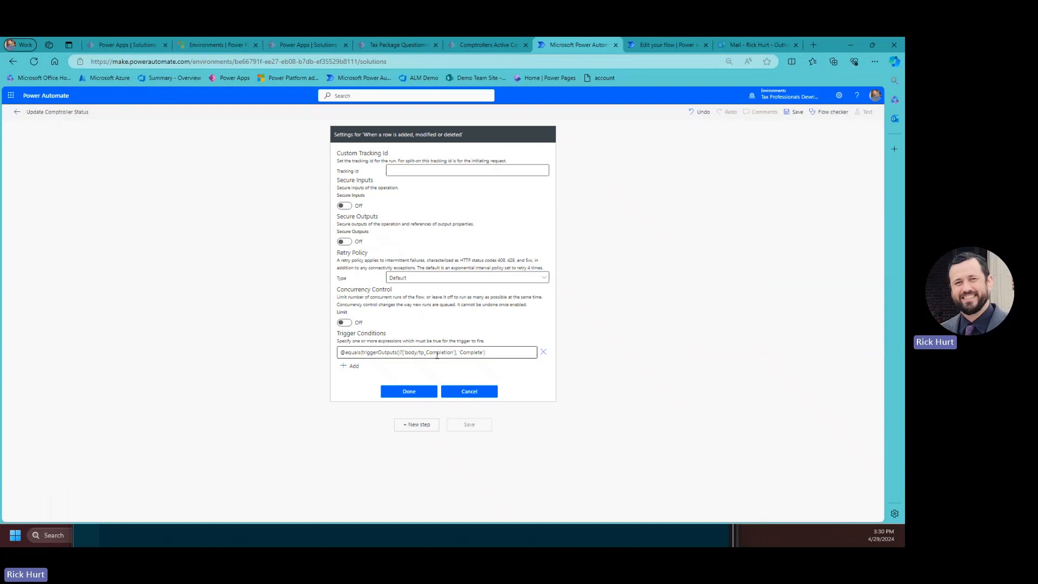
Verify the tp_Completion equals 'Complete' condition and close the trigger settings.
{"action": "left_click_drag", "start_coordinate": [453, 352], "coordinate": [430, 353]}
{"action": "left_click", "coordinate": [474, 352]}
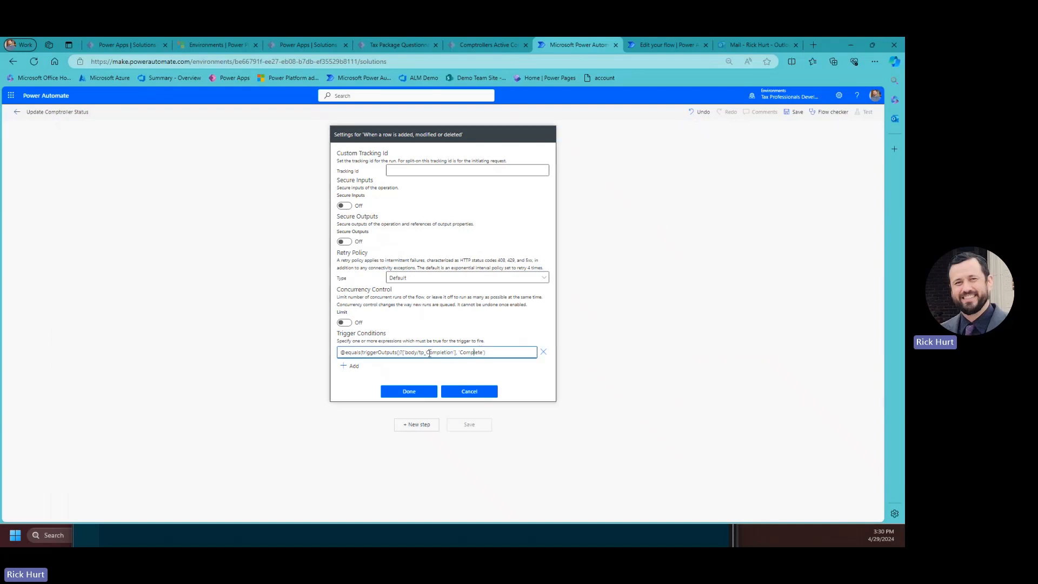
{"action": "key", "text": "ctrl"}
{"action": "key", "text": "ctrl"}
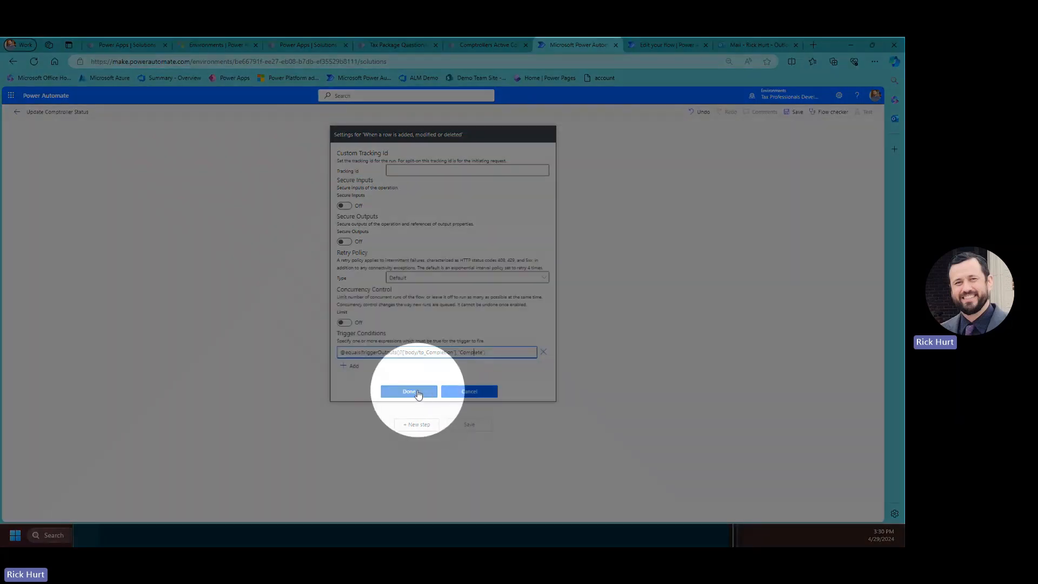
{"action": "left_click", "coordinate": [418, 393]}
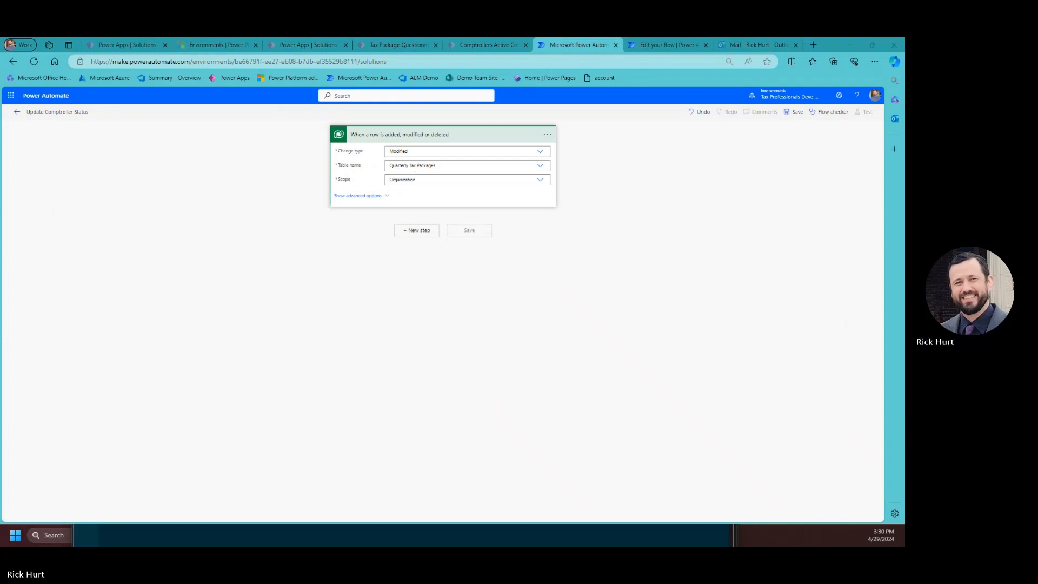
Add a Dataverse Update a row step and rename it Update a Comptroller Status.
{"action": "left_click", "coordinate": [415, 241]}
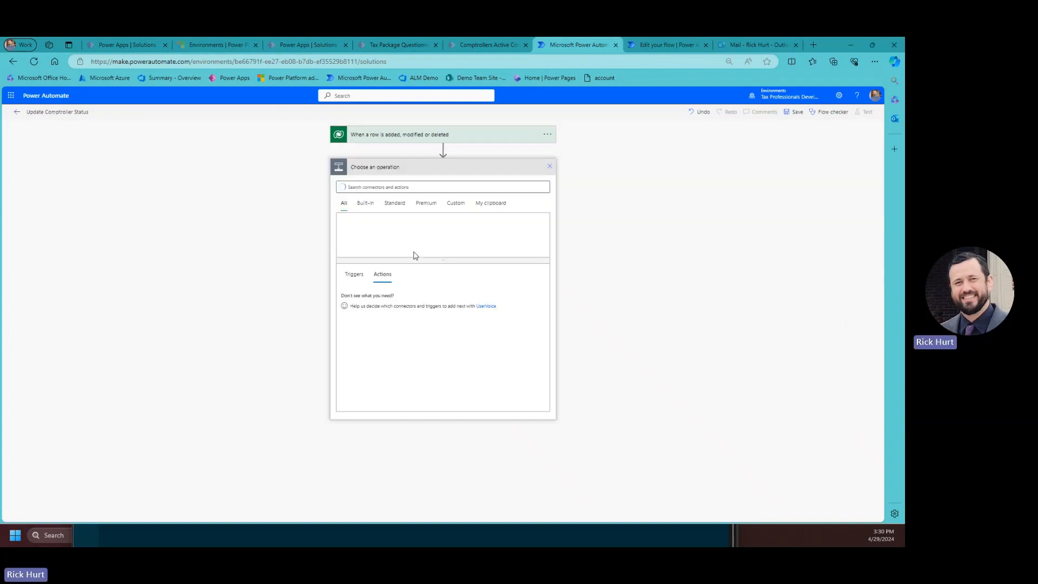
{"action": "type", "text": "update"}
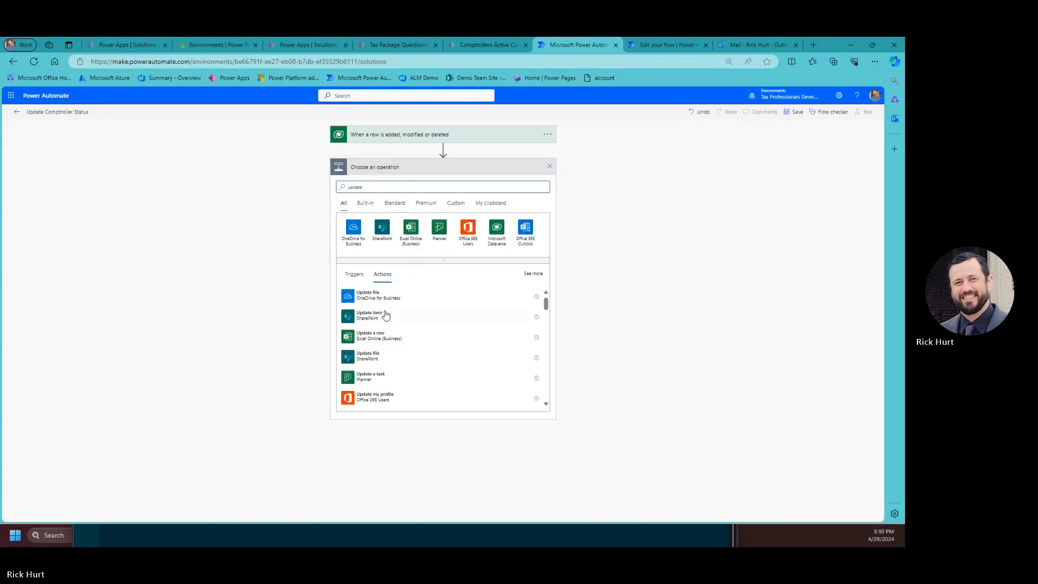
{"action": "left_click", "coordinate": [504, 232]}
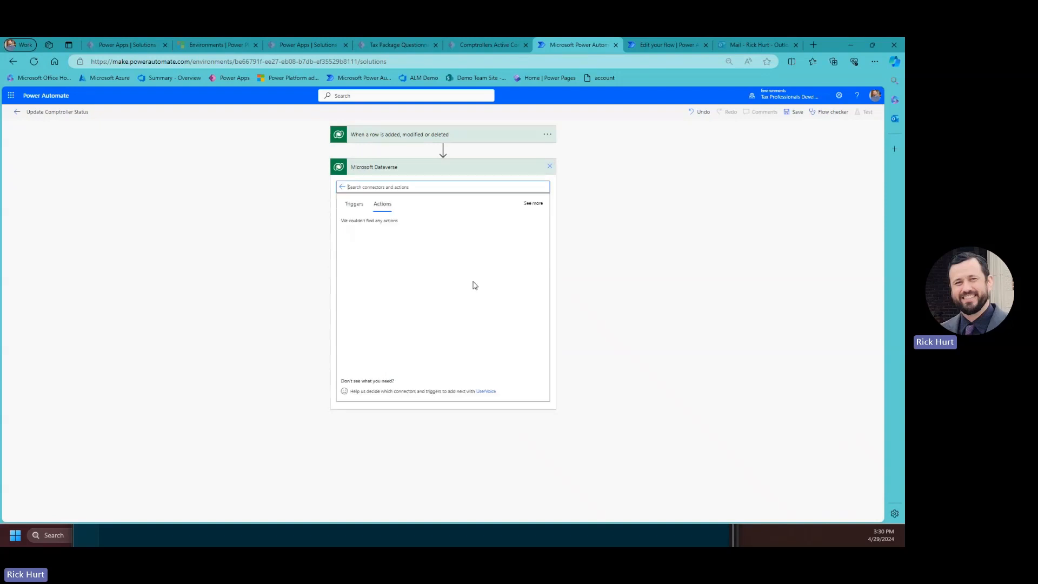
{"action": "scroll", "coordinate": [408, 324], "scroll_direction": "down", "scroll_amount": 1}
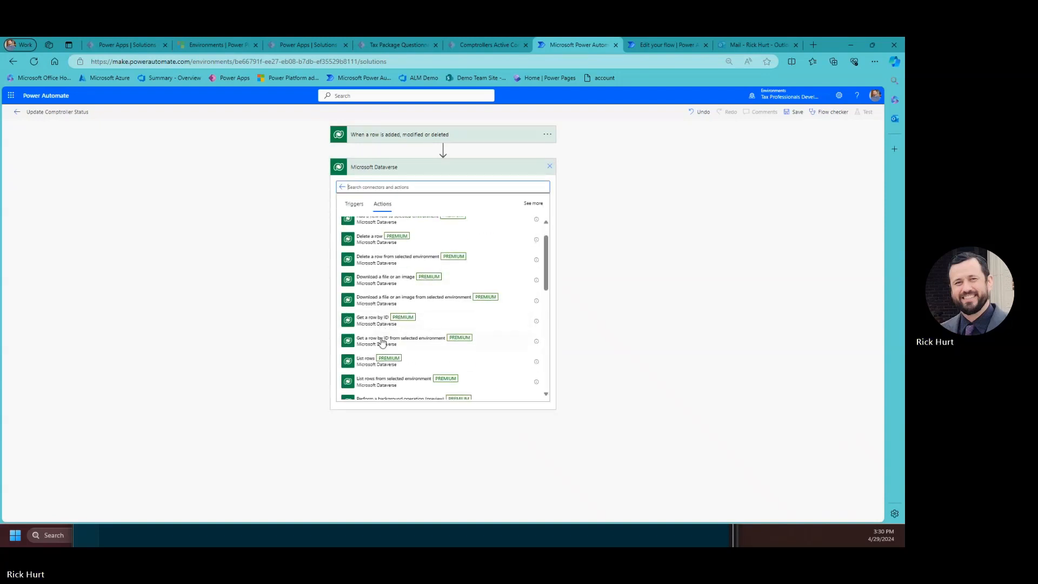
{"action": "scroll", "coordinate": [387, 354], "scroll_direction": "down", "scroll_amount": 4}
{"action": "scroll", "coordinate": [387, 358], "scroll_direction": "down", "scroll_amount": 2}
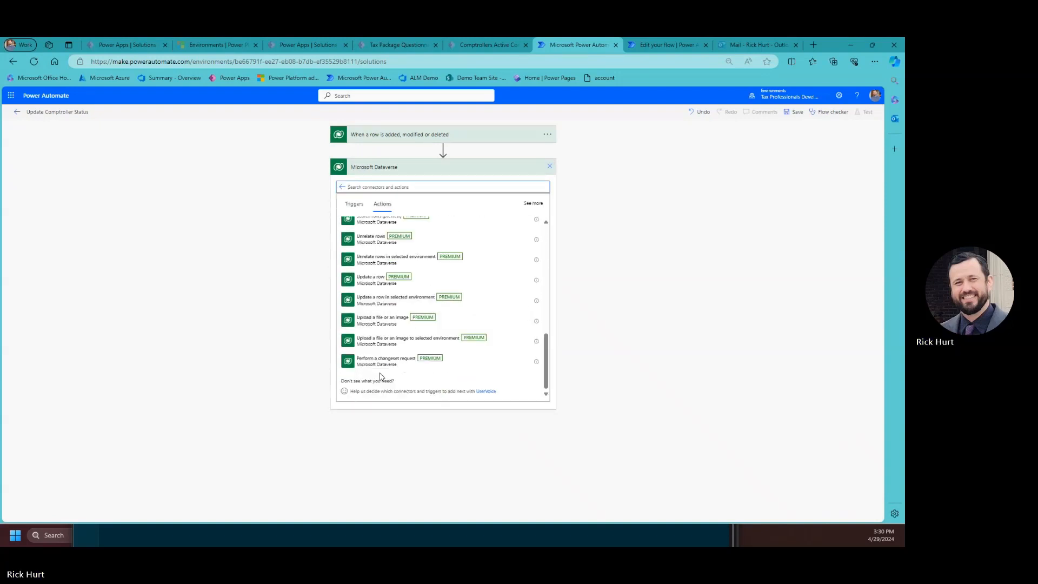
{"action": "left_click", "coordinate": [371, 283]}
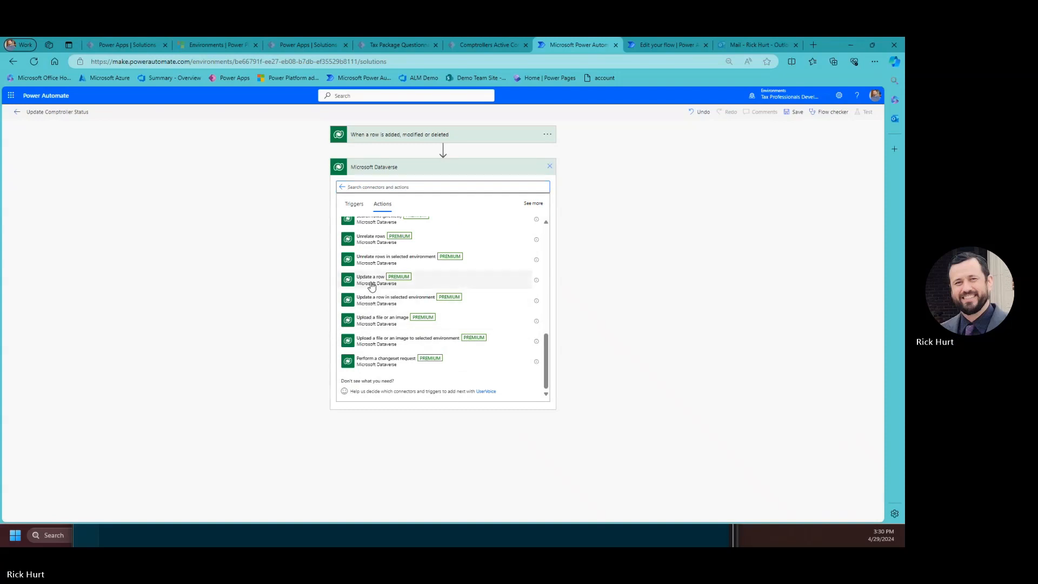
{"action": "left_click", "coordinate": [554, 167]}
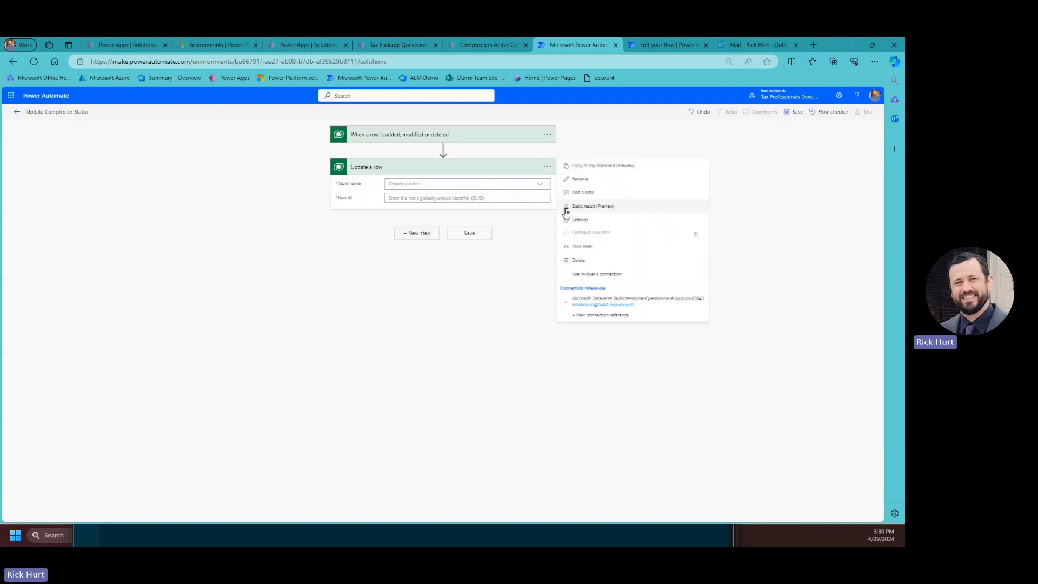
{"action": "left_click", "coordinate": [579, 179]}
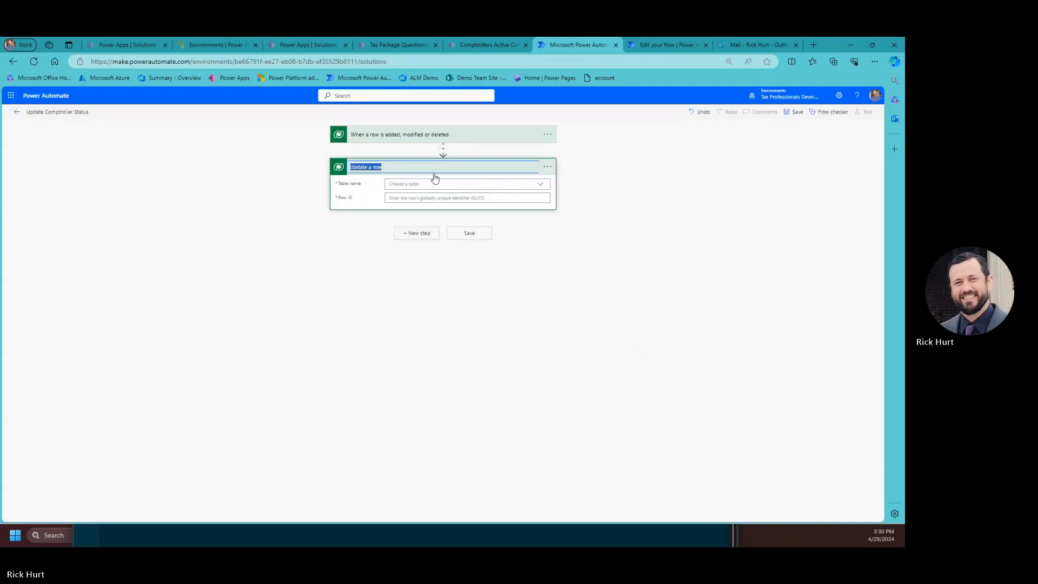
{"action": "left_click", "coordinate": [427, 168]}
{"action": "key", "text": "BackSpace"}
{"action": "key", "text": "BackSpace"}
{"action": "key", "text": "BackSpace"}
{"action": "type", "text": "Comptroller "}
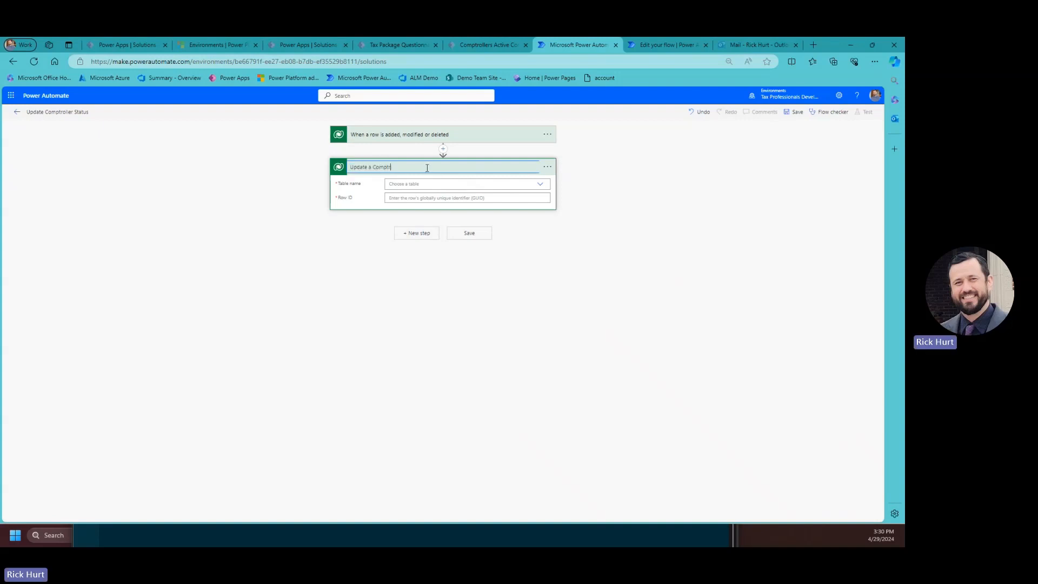
{"action": "type", "text": "Status"}
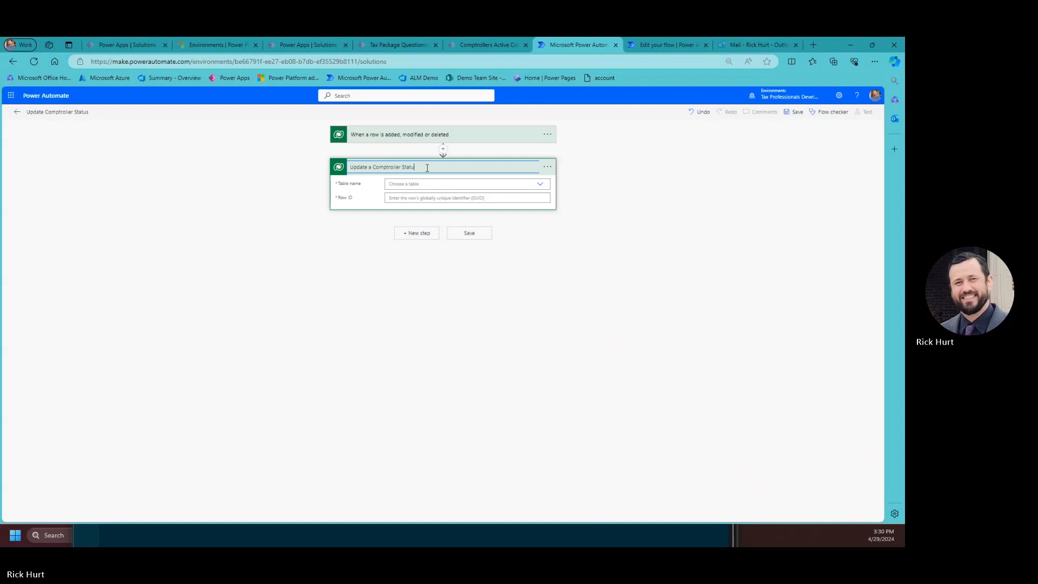
Set it to update the Comptrollers row matching Comptroller ID with Status Complete.
{"action": "left_click", "coordinate": [539, 185]}
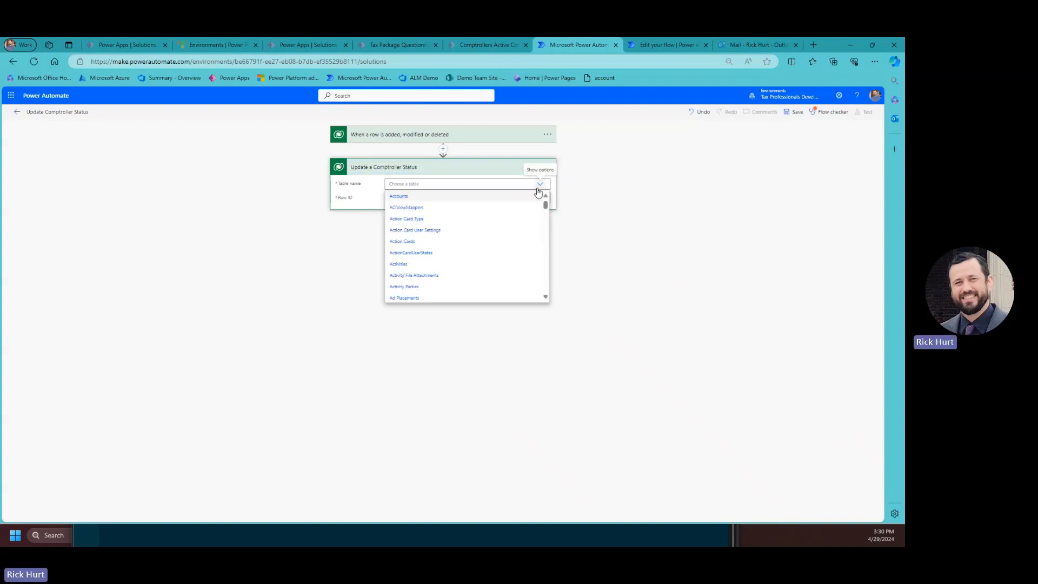
{"action": "scroll", "coordinate": [440, 281], "scroll_direction": "down", "scroll_amount": 5}
{"action": "scroll", "coordinate": [439, 283], "scroll_direction": "down", "scroll_amount": 5}
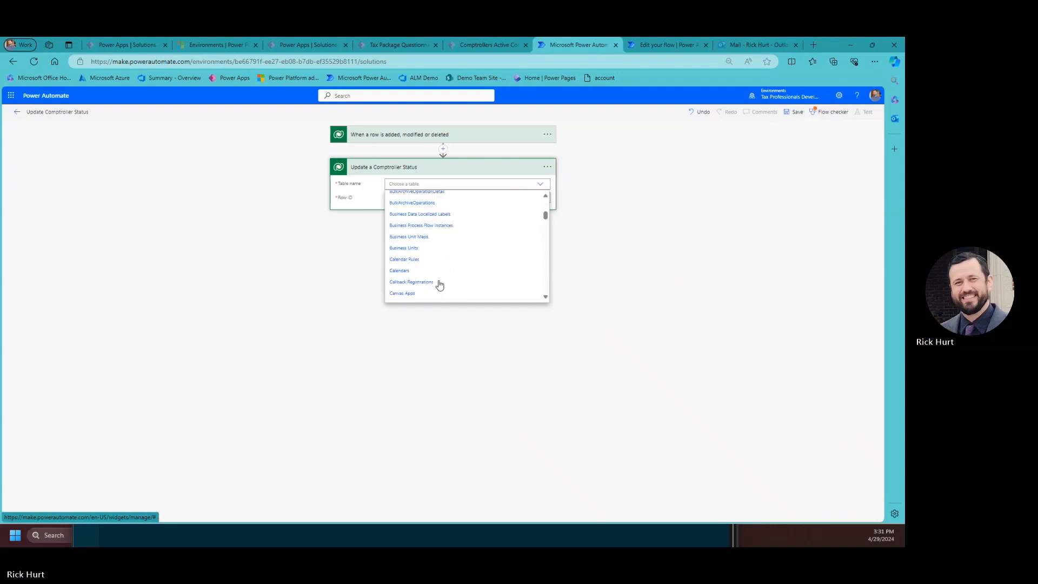
{"action": "scroll", "coordinate": [417, 303], "scroll_direction": "down", "scroll_amount": 2}
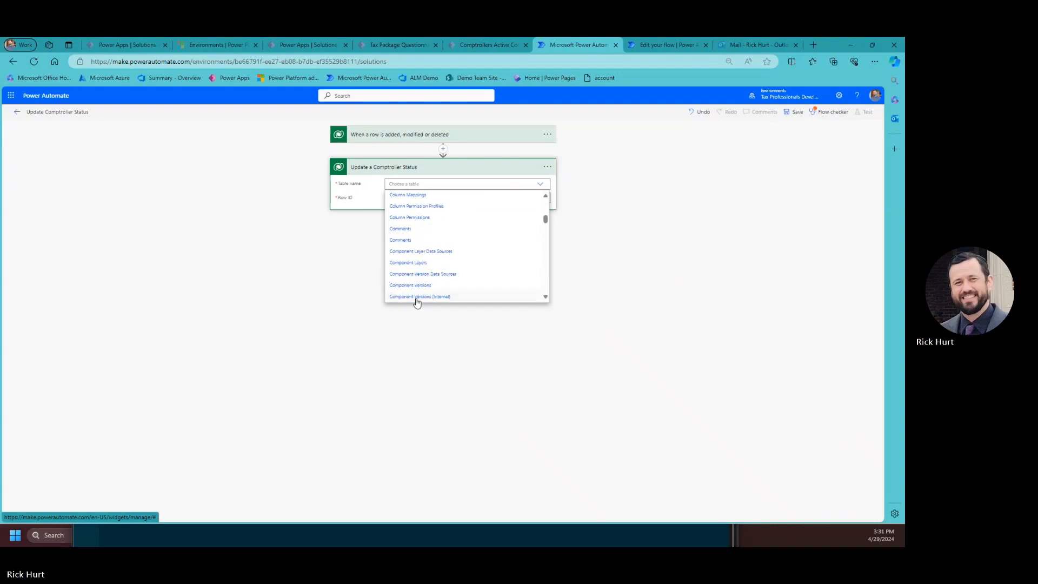
{"action": "left_click", "coordinate": [433, 286]}
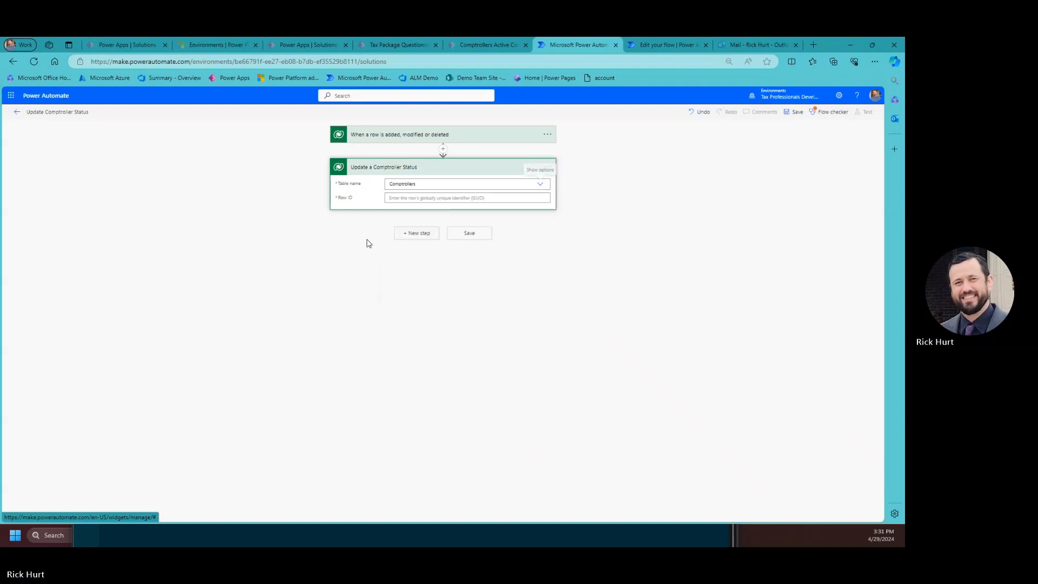
{"action": "left_click", "coordinate": [412, 198]}
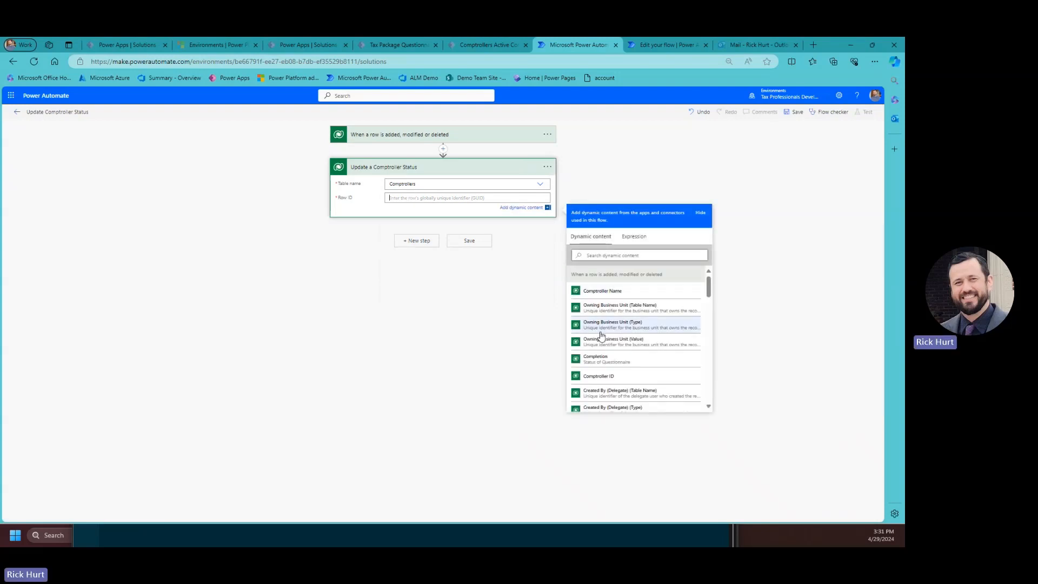
{"action": "left_click", "coordinate": [610, 377]}
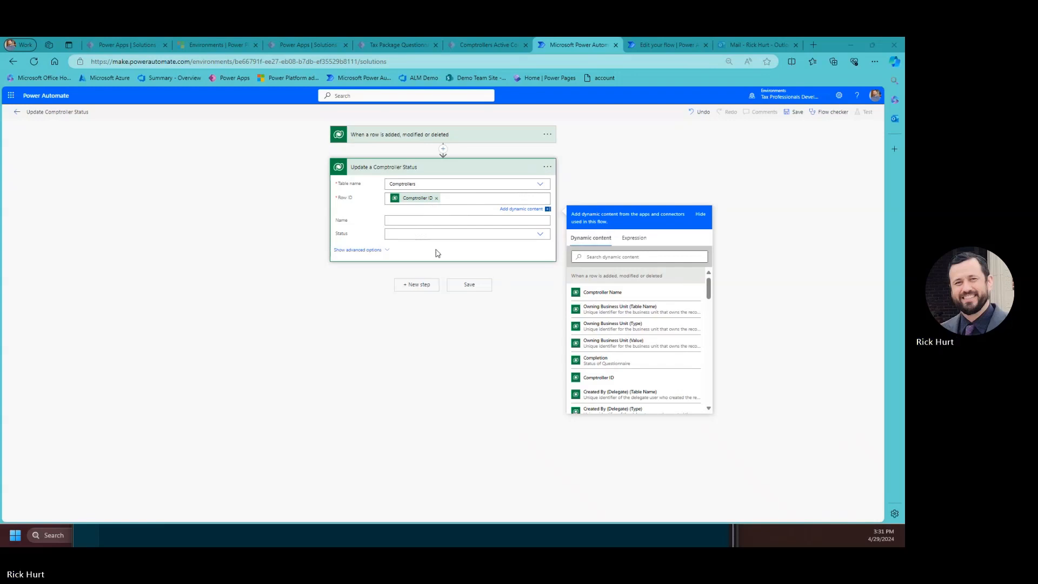
{"action": "left_click", "coordinate": [453, 239]}
{"action": "left_click", "coordinate": [540, 227]}
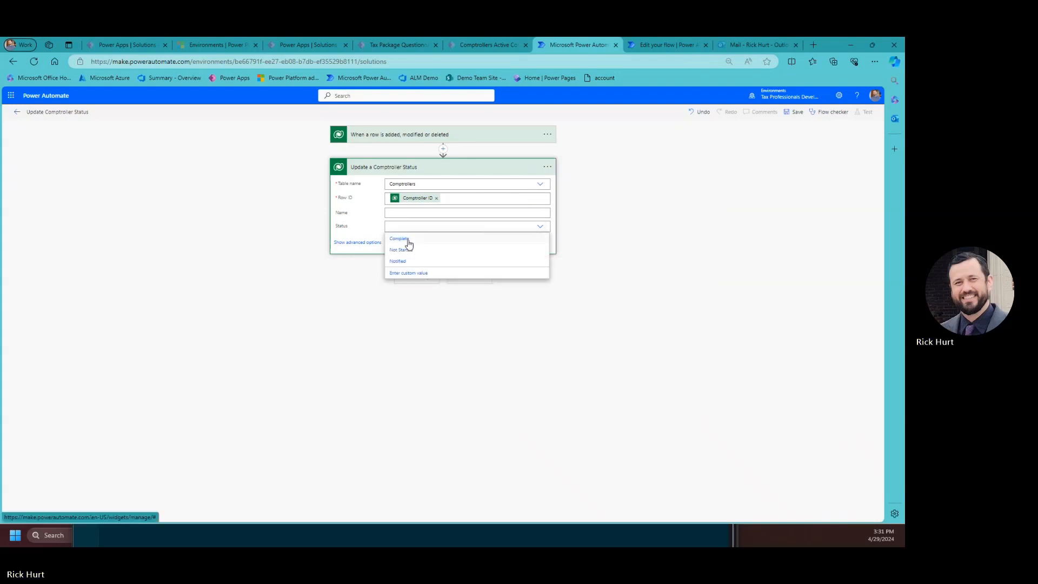
{"action": "left_click", "coordinate": [405, 239]}
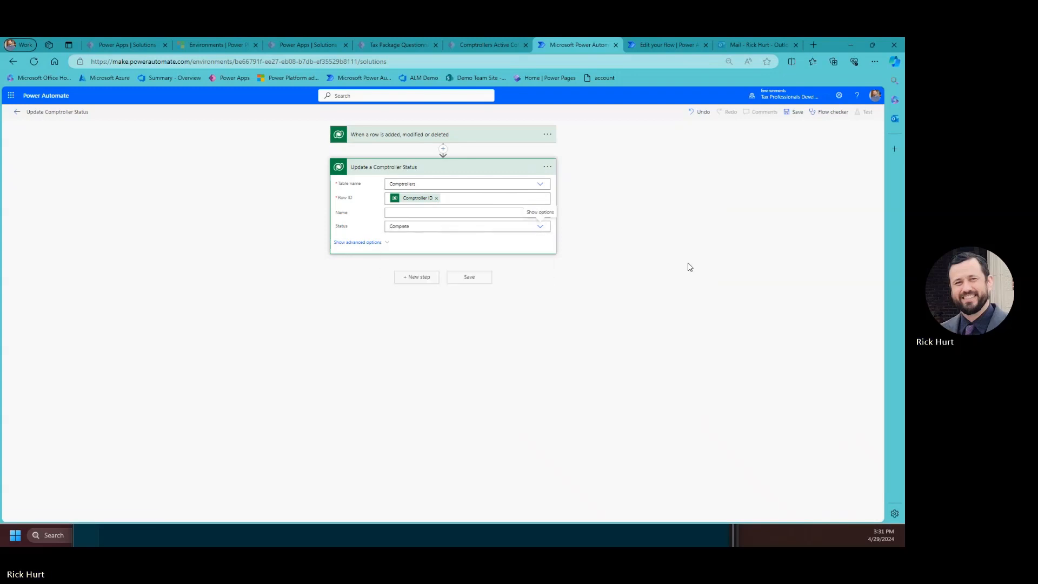
{"action": "left_click", "coordinate": [415, 279]}
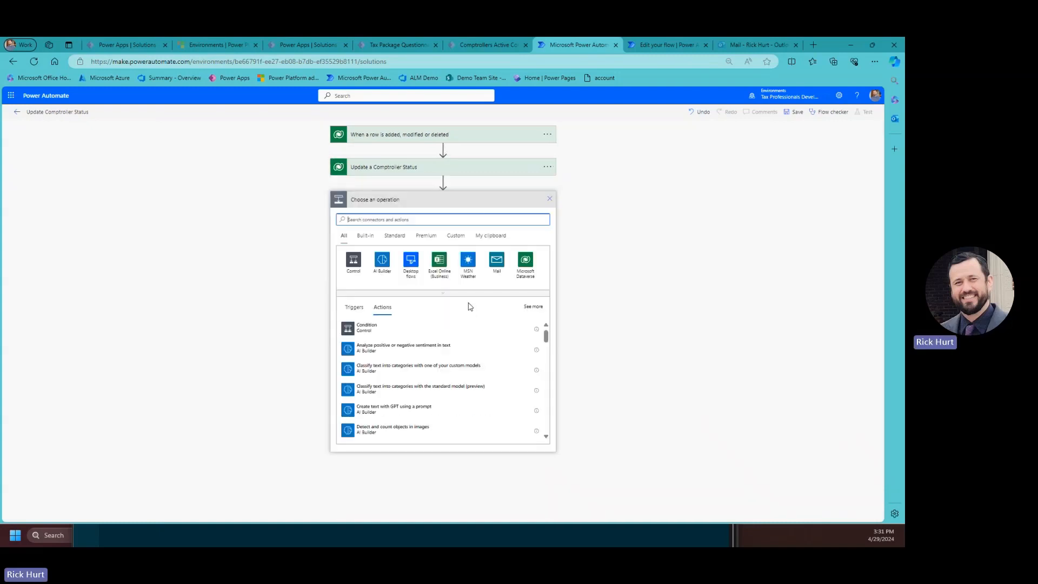
Add a Send an email (V2) step and enter the recipient's e-mail address.
{"action": "left_click", "coordinate": [381, 220]}
{"action": "type", "text": "send"}
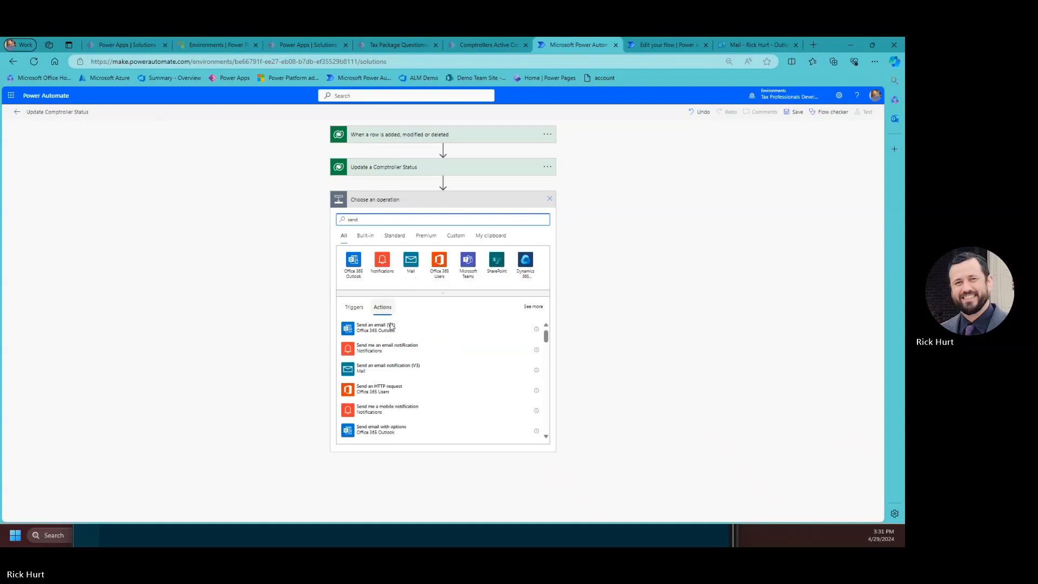
{"action": "left_click", "coordinate": [389, 332]}
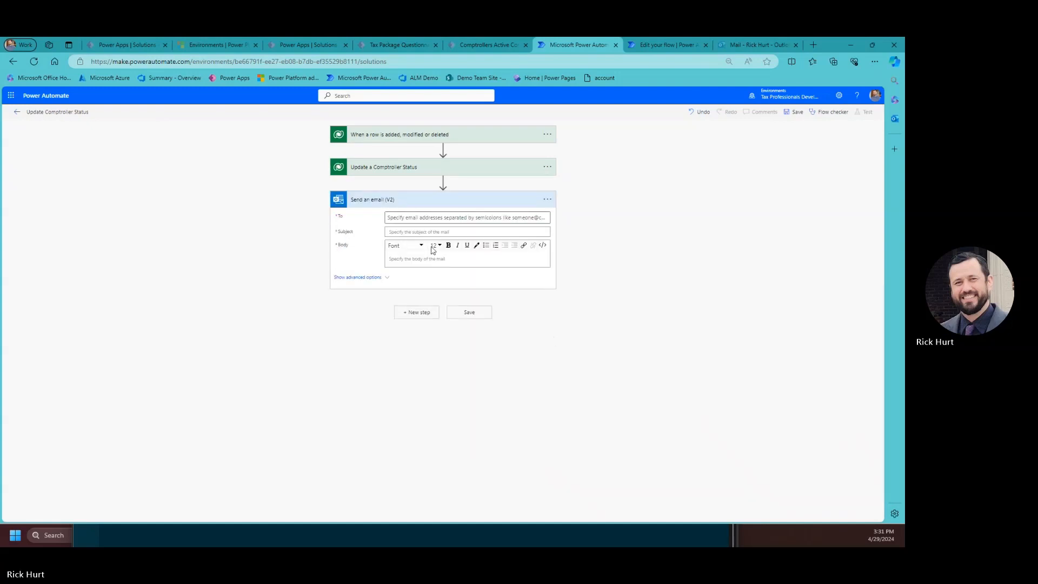
{"action": "left_click", "coordinate": [417, 219]}
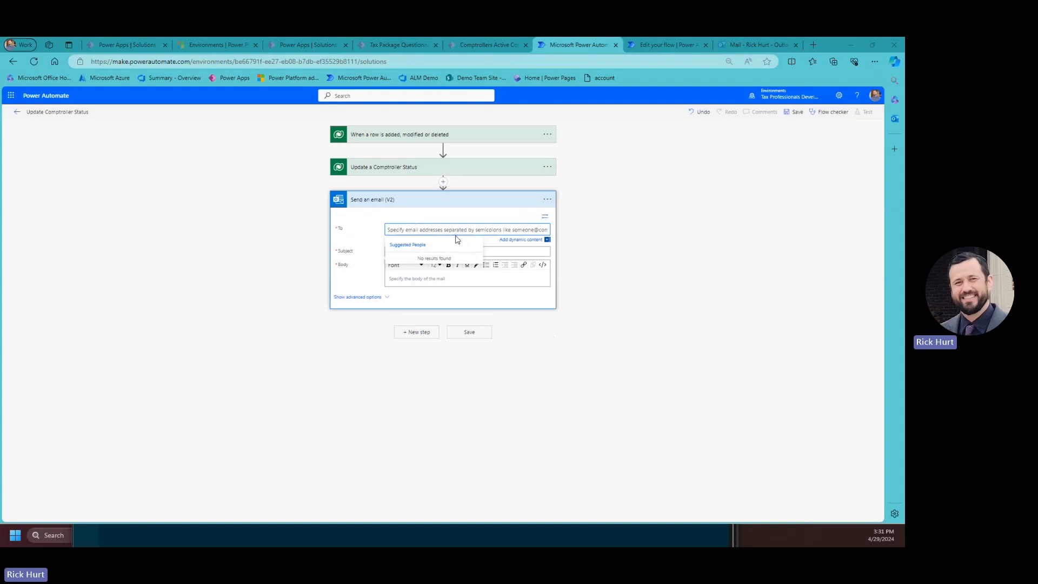
{"action": "left_click", "coordinate": [514, 240]}
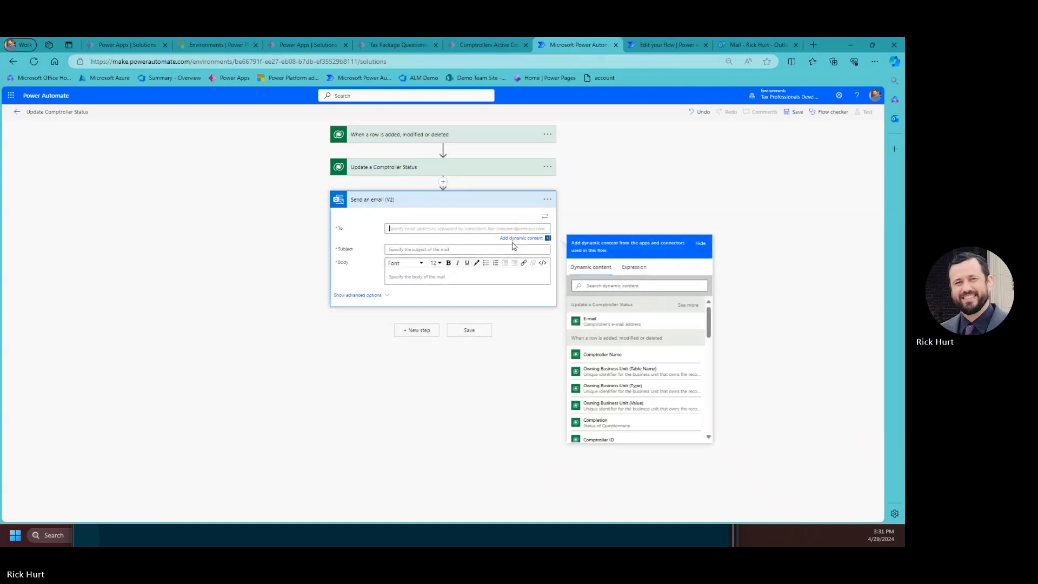
{"action": "type", "text": "rick"}
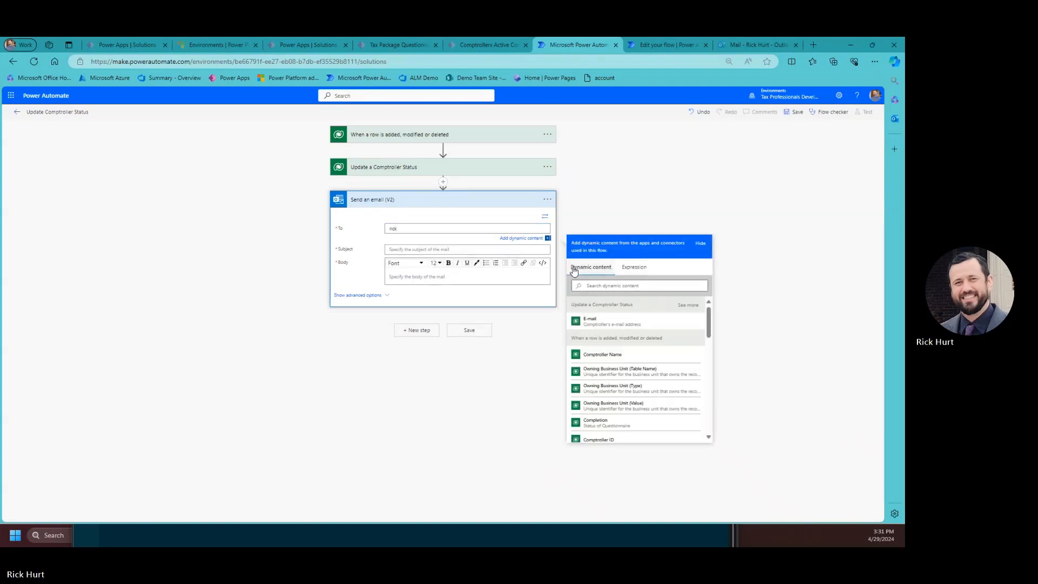
{"action": "left_click", "coordinate": [523, 242]}
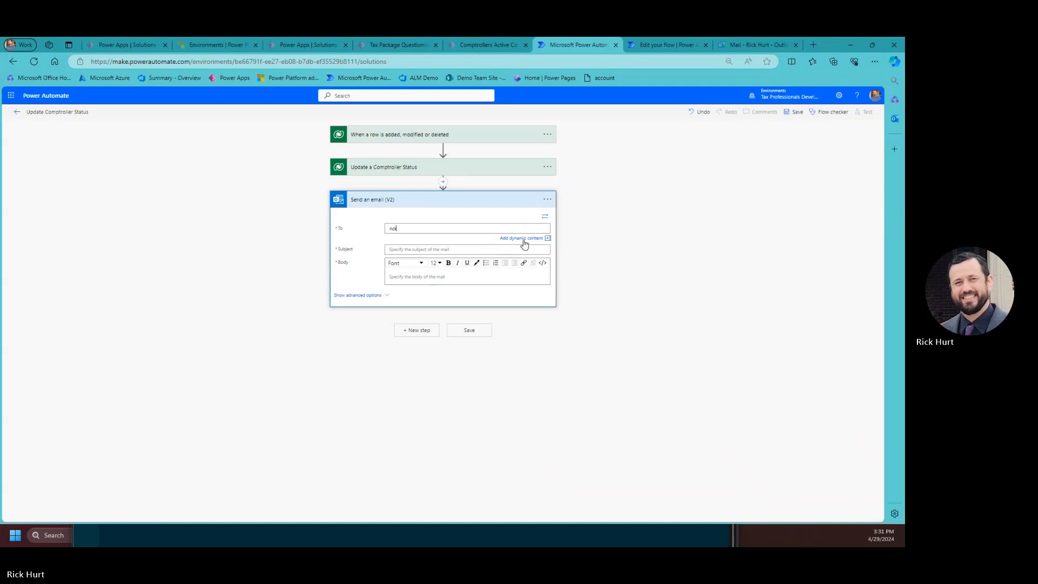
{"action": "key", "text": "BackSpace"}
{"action": "key", "text": "BackSpace"}
{"action": "key", "text": "BackSpace"}
{"action": "key", "text": "BackSpace"}
{"action": "left_click", "coordinate": [427, 232]}
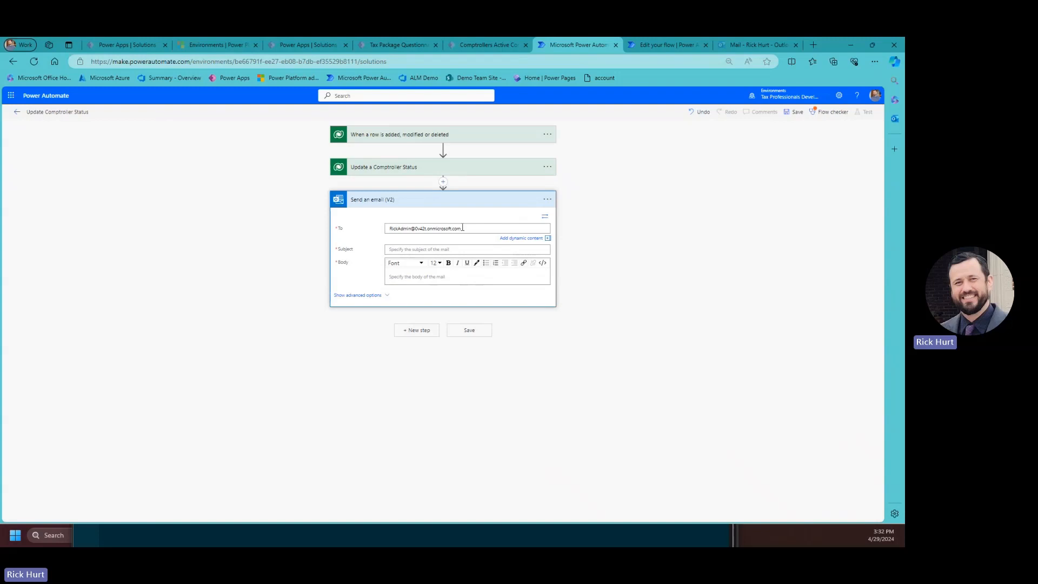
{"action": "left_click_drag", "start_coordinate": [462, 228], "coordinate": [382, 231]}
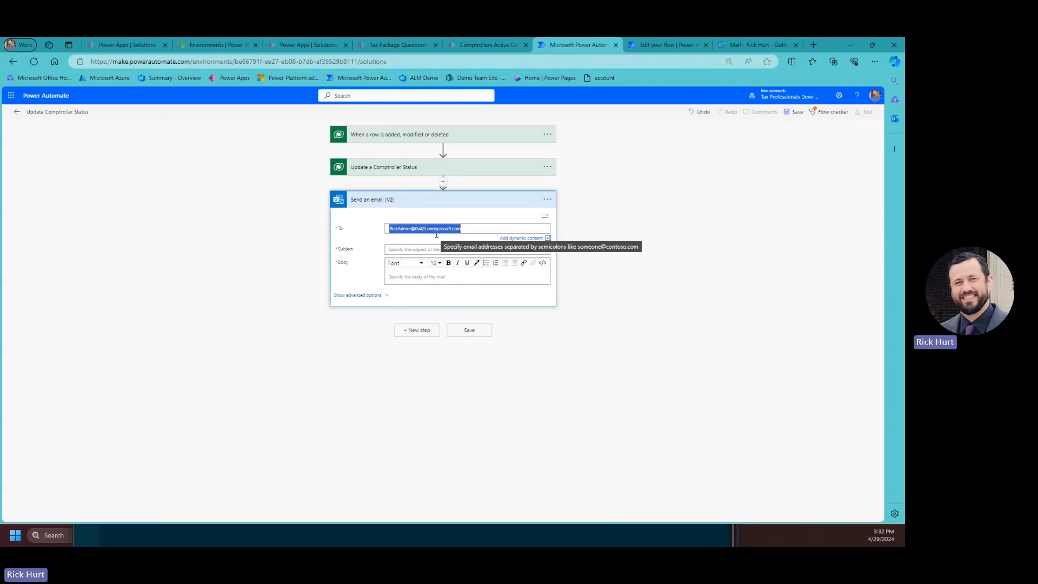
{"action": "left_click", "coordinate": [458, 251]}
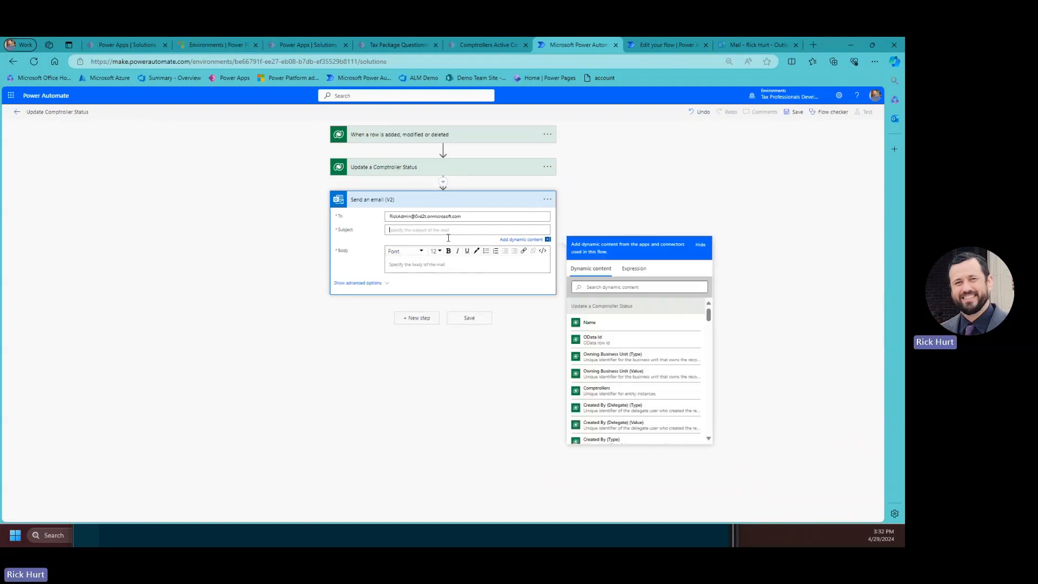
Set the email subject to the Name value followed by 'Questionnaire is Complete'.
{"action": "left_click", "coordinate": [597, 330]}
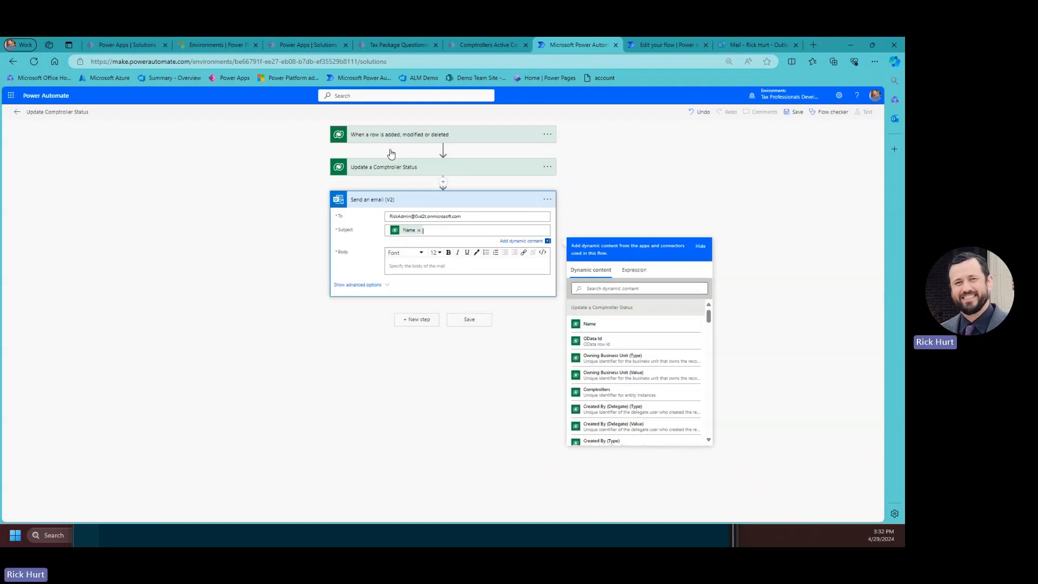
{"action": "left_click", "coordinate": [418, 230]}
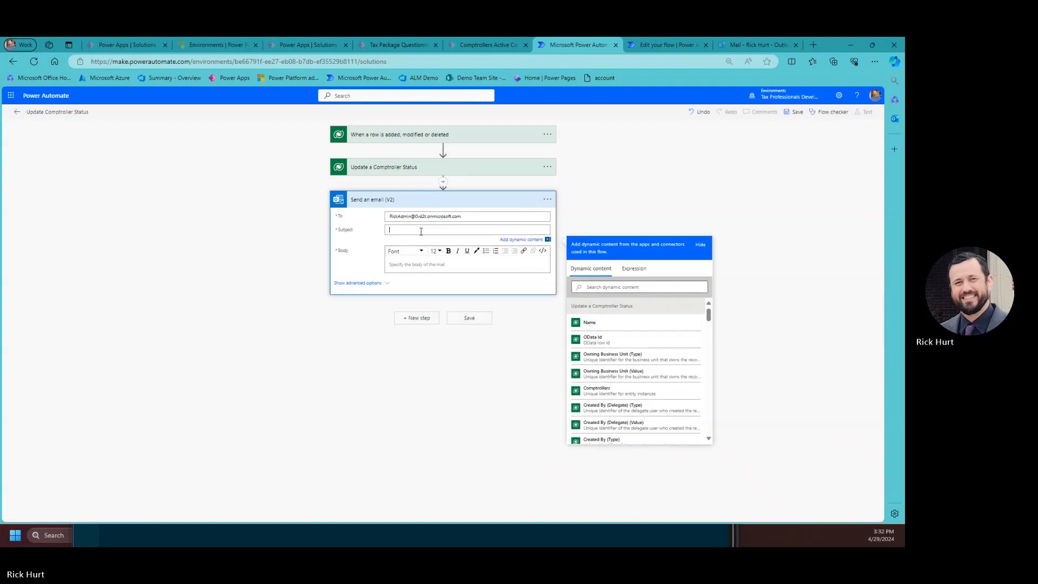
{"action": "left_click", "coordinate": [594, 325]}
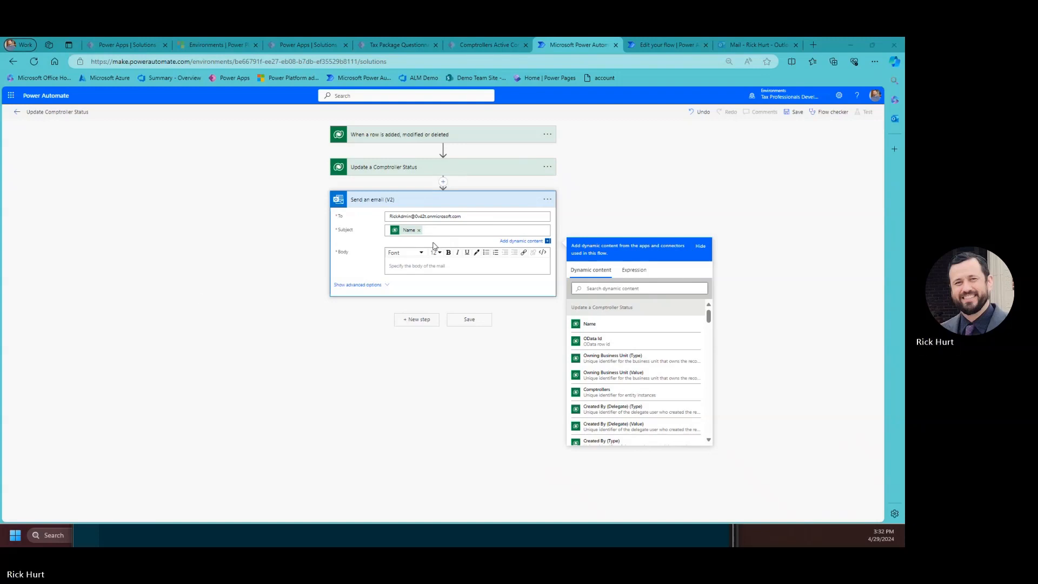
{"action": "key", "text": "ctrl+v"}
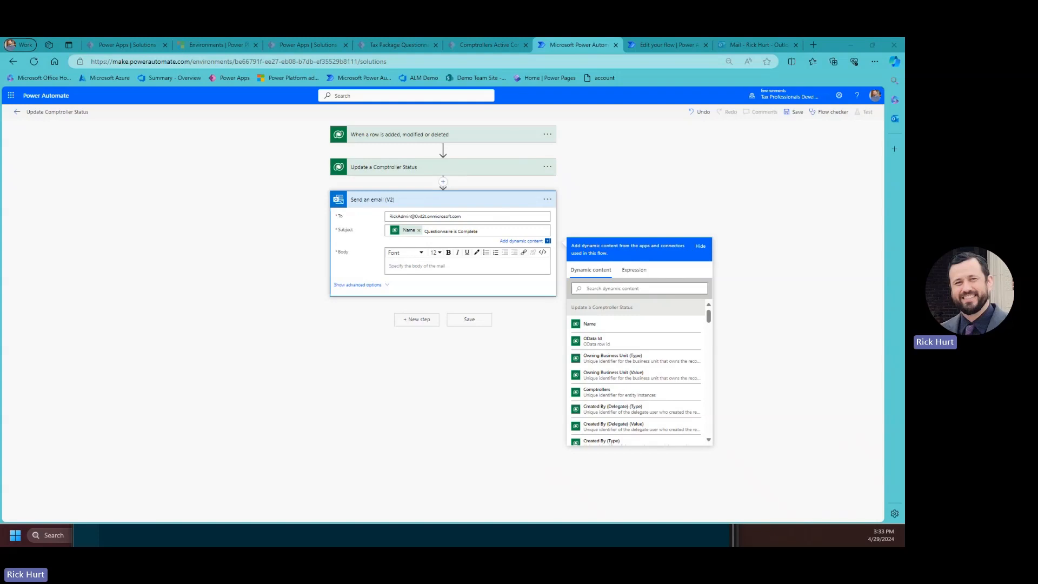
Write a body telling the Tax Team the questionnaire has been received, then save the flow.
{"action": "left_click", "coordinate": [490, 264]}
{"action": "type", "text": "Tax Team"}
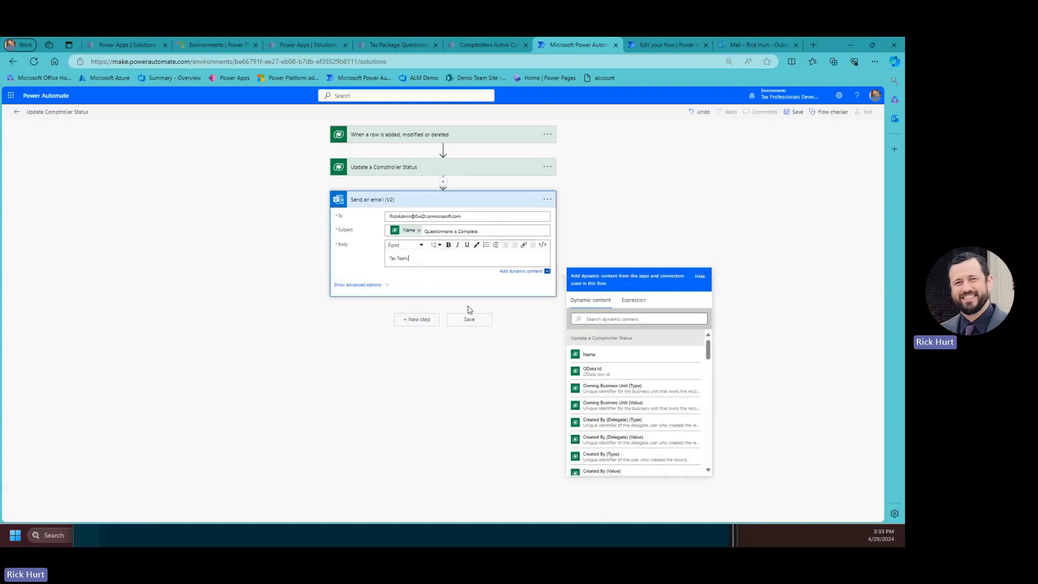
{"action": "type", "text": ","}
{"action": "key", "text": "Return"}
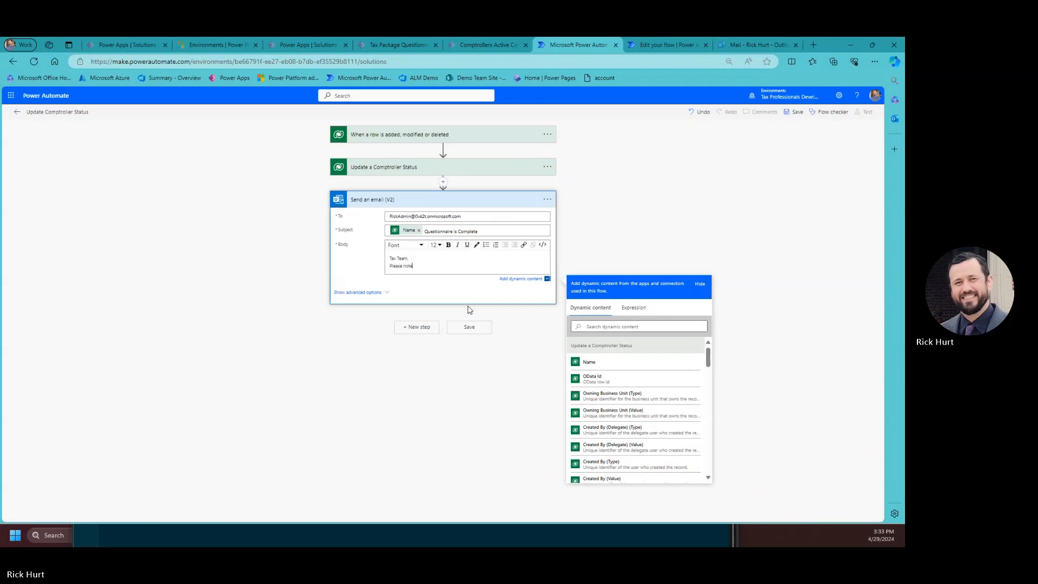
{"action": "type", "text": "Please note Tax Team"}
{"action": "key", "text": "BackSpace"}
{"action": "key", "text": "BackSpace"}
{"action": "key", "text": "BackSpace"}
{"action": "type", "text": "that this questionaire has been recieved."}
{"action": "key", "text": "Return"}
{"action": "key", "text": "Return"}
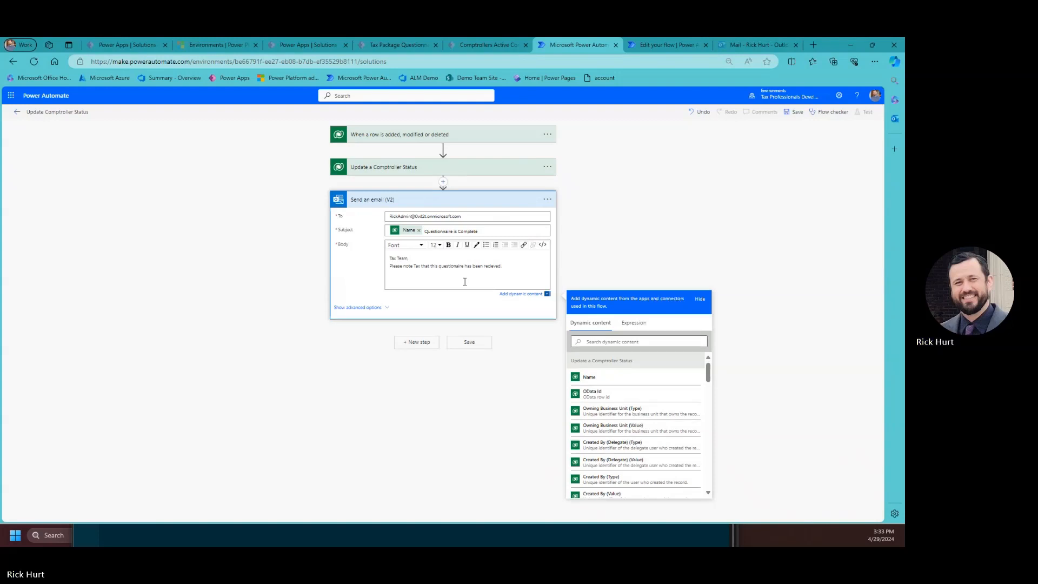
{"action": "key", "text": "Return"}
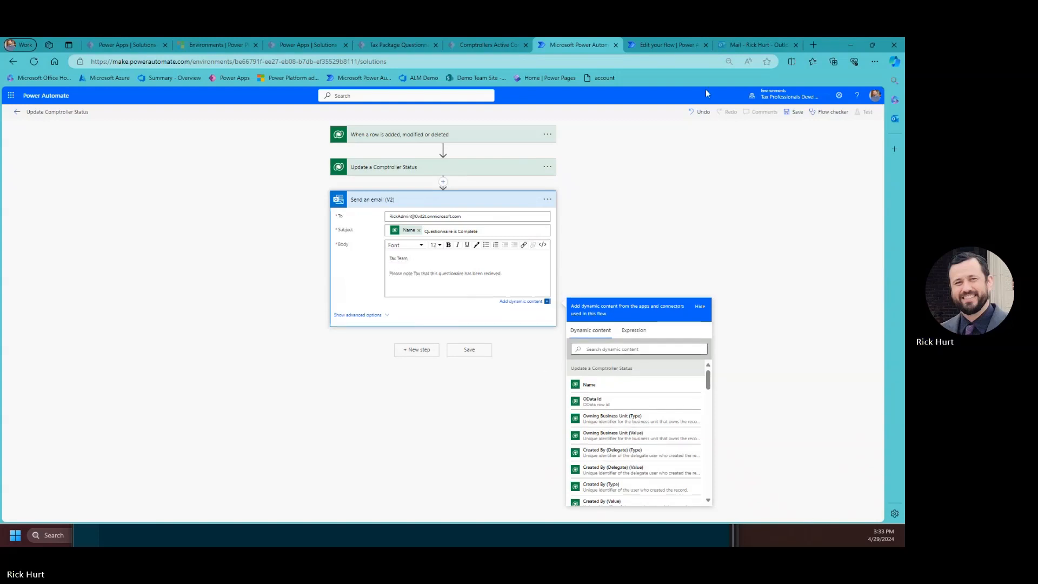
{"action": "left_click", "coordinate": [526, 278]}
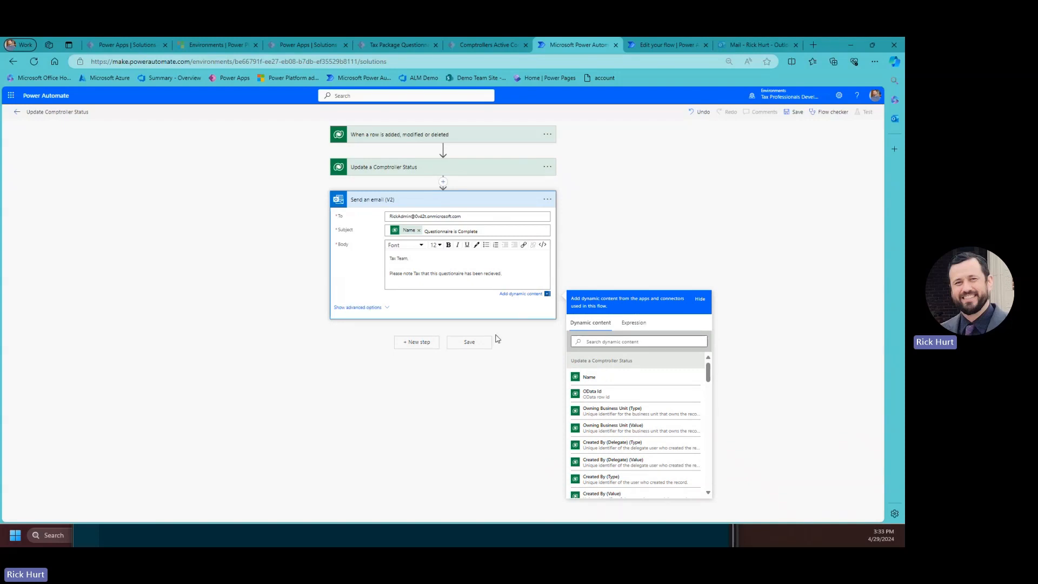
{"action": "left_click", "coordinate": [468, 348]}
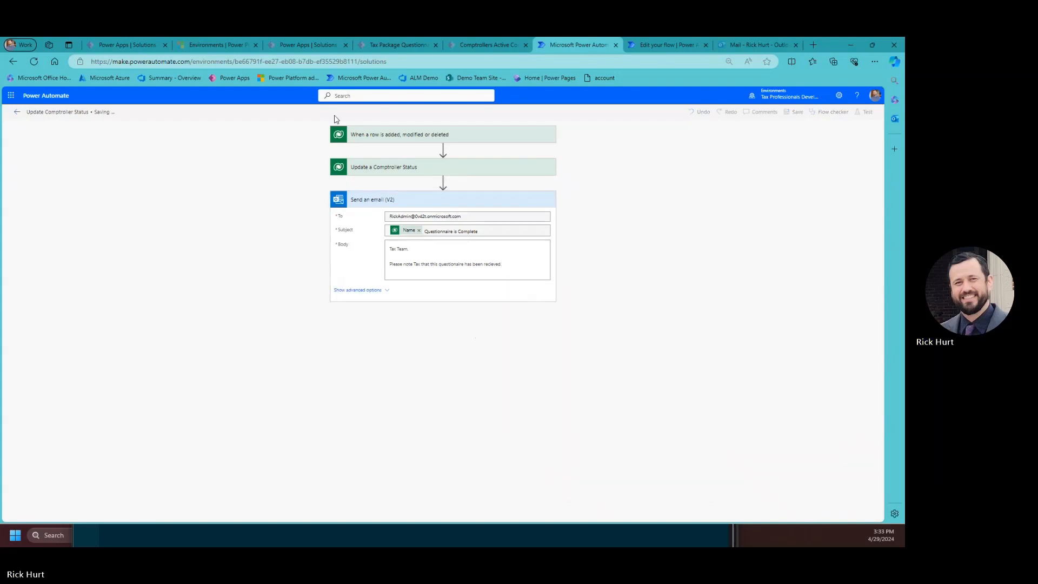
Review the trigger and the Update a Comptroller Status step, save the flow, and close it.
{"action": "left_click", "coordinate": [398, 173]}
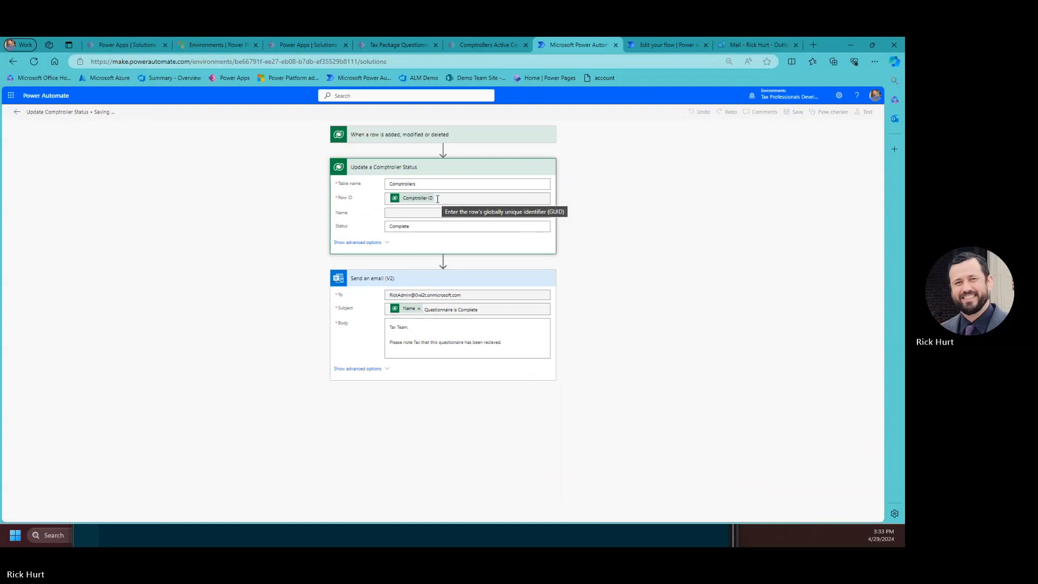
{"action": "left_click", "coordinate": [406, 138]}
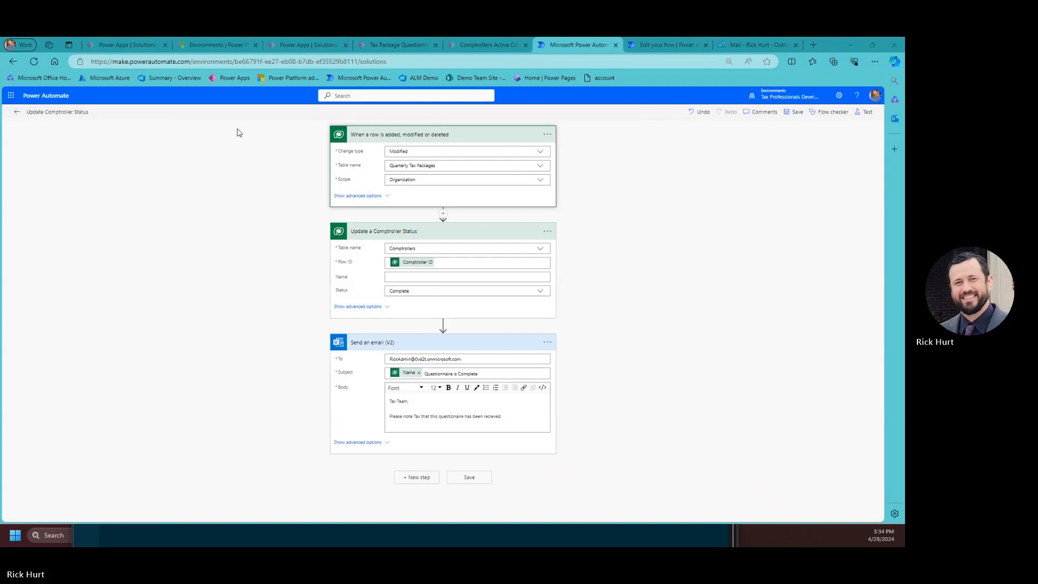
{"action": "left_click", "coordinate": [794, 112]}
{"action": "left_click", "coordinate": [615, 43]}
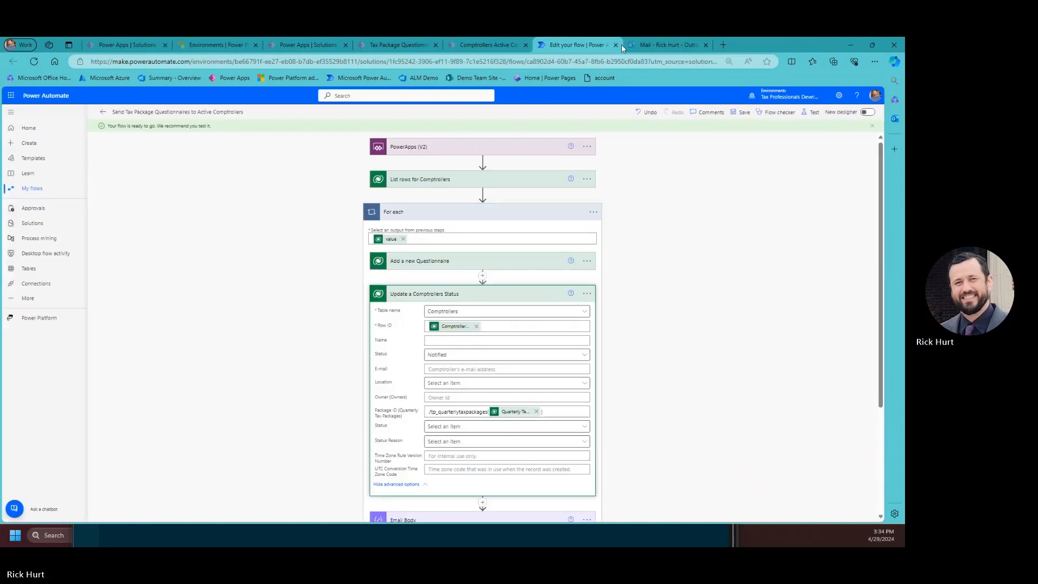
Close the questionnaire flow editor and delete all 10 Focused inbox conversations in Outlook.
{"action": "left_click", "coordinate": [615, 45]}
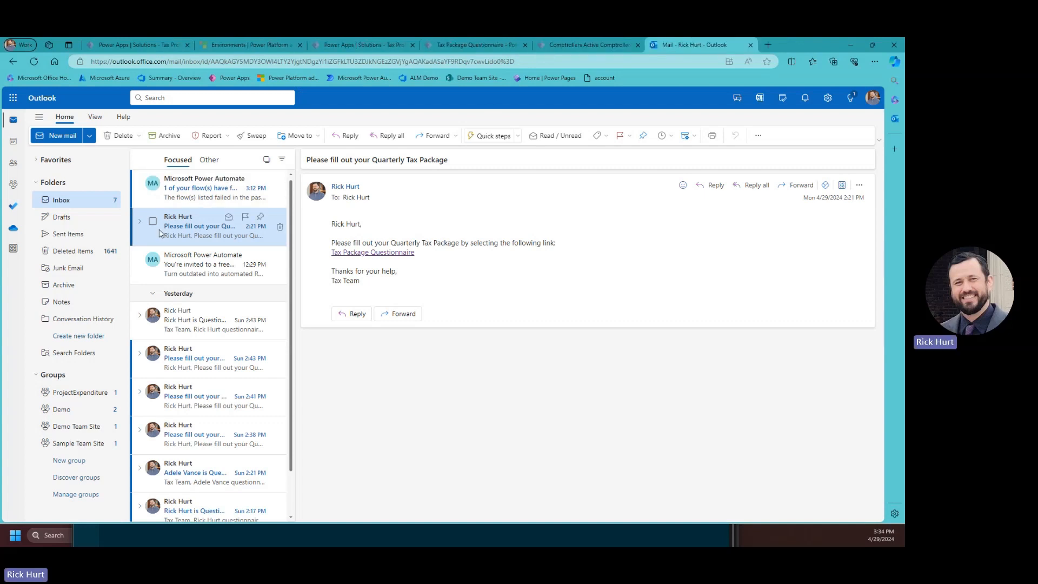
{"action": "left_click", "coordinate": [173, 190]}
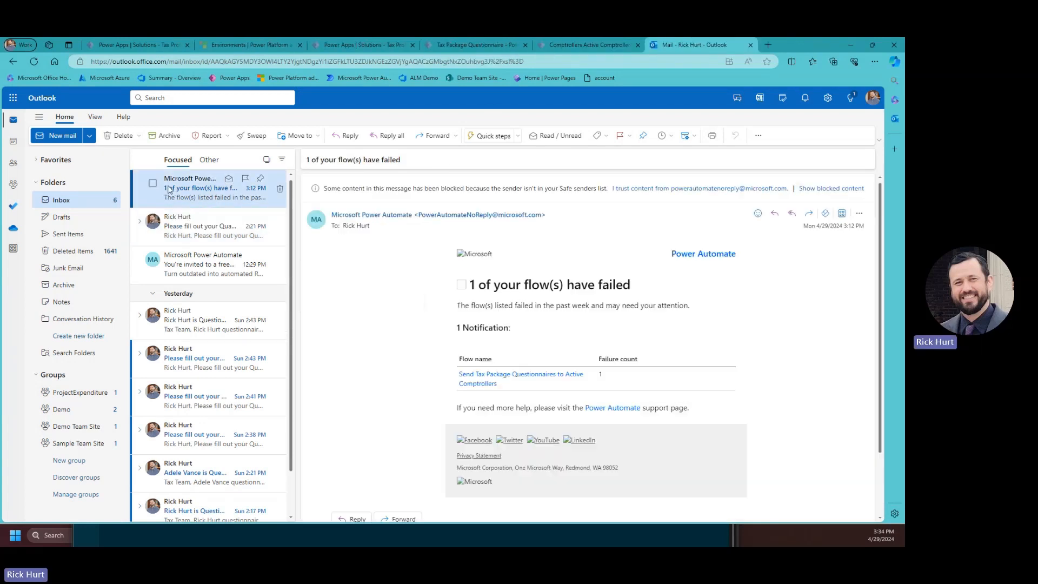
{"action": "left_click", "coordinate": [153, 162]}
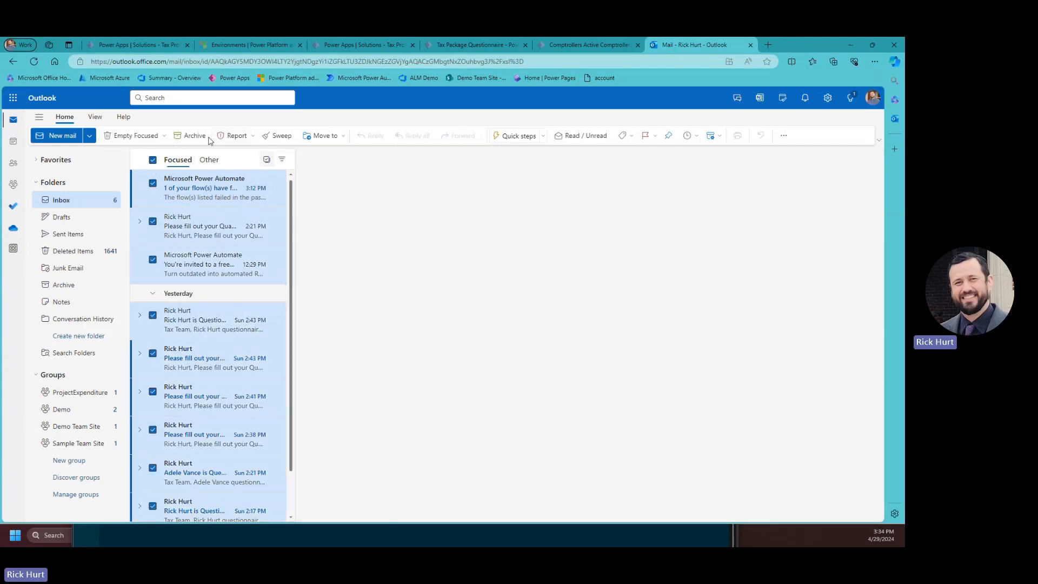
{"action": "key", "text": "Delete"}
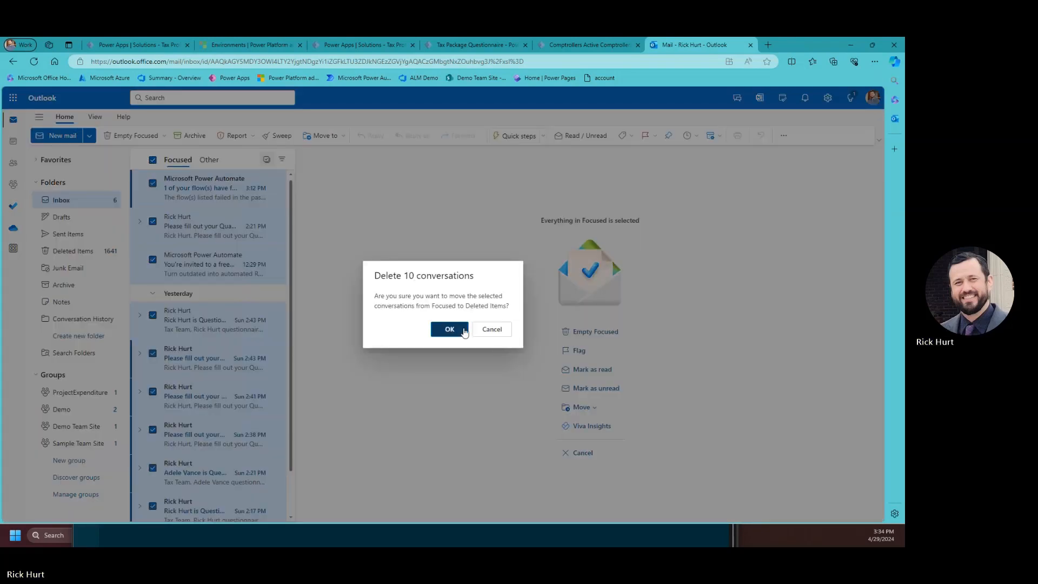
{"action": "left_click", "coordinate": [450, 329]}
{"action": "left_click", "coordinate": [156, 45]}
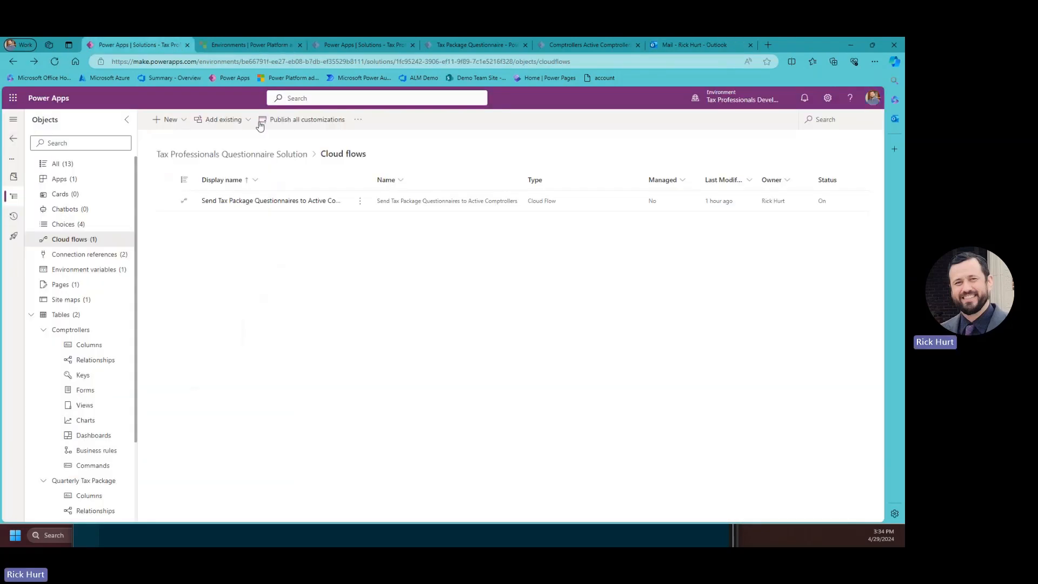
Check the questionnaire-sending flow in the solution's Cloud flows and refresh the list.
{"action": "left_click", "coordinate": [359, 200]}
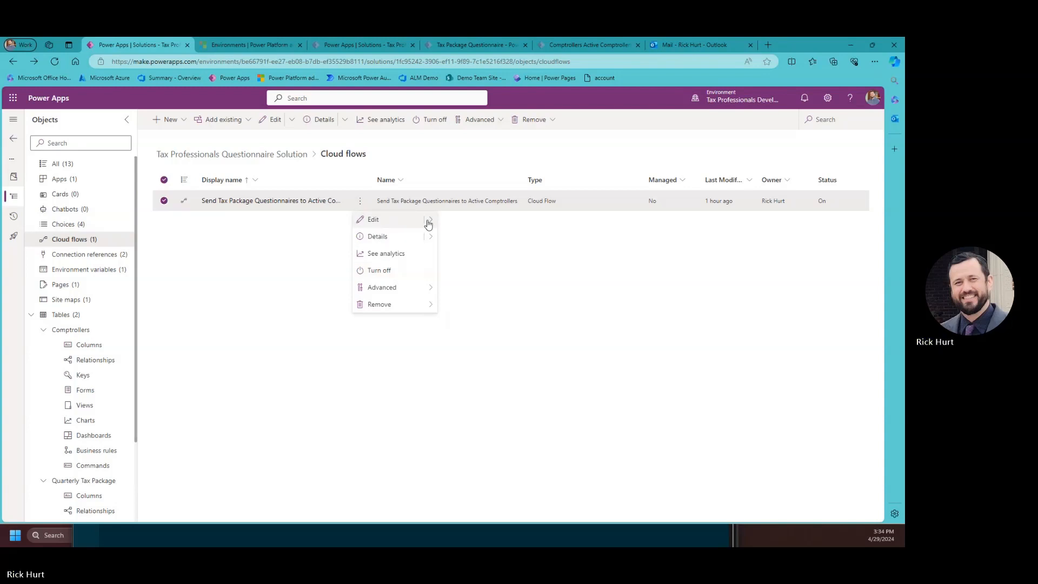
{"action": "mouse_move", "coordinate": [427, 222]}
{"action": "left_click", "coordinate": [260, 233]}
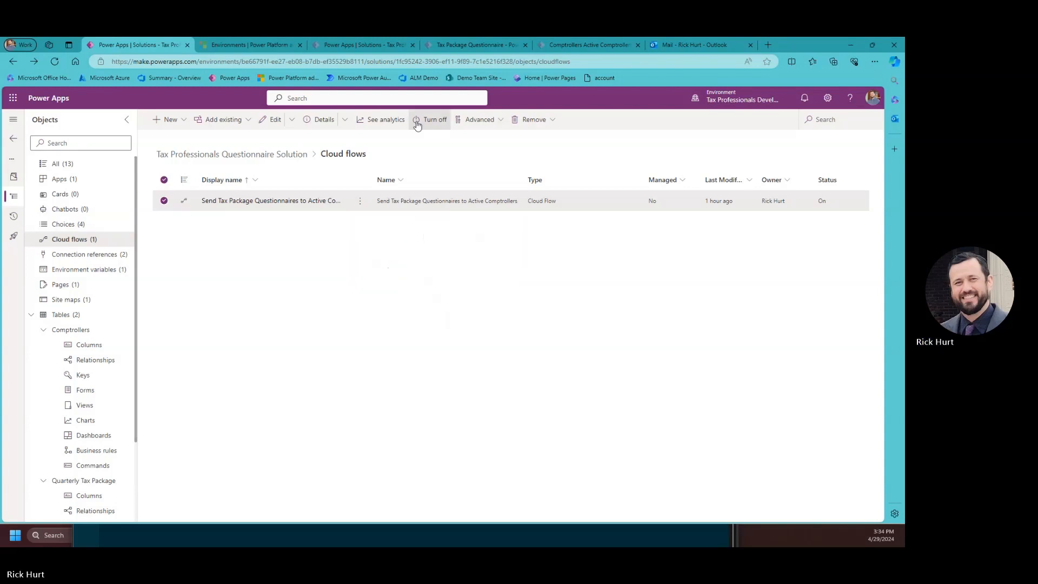
{"action": "left_click", "coordinate": [76, 179]}
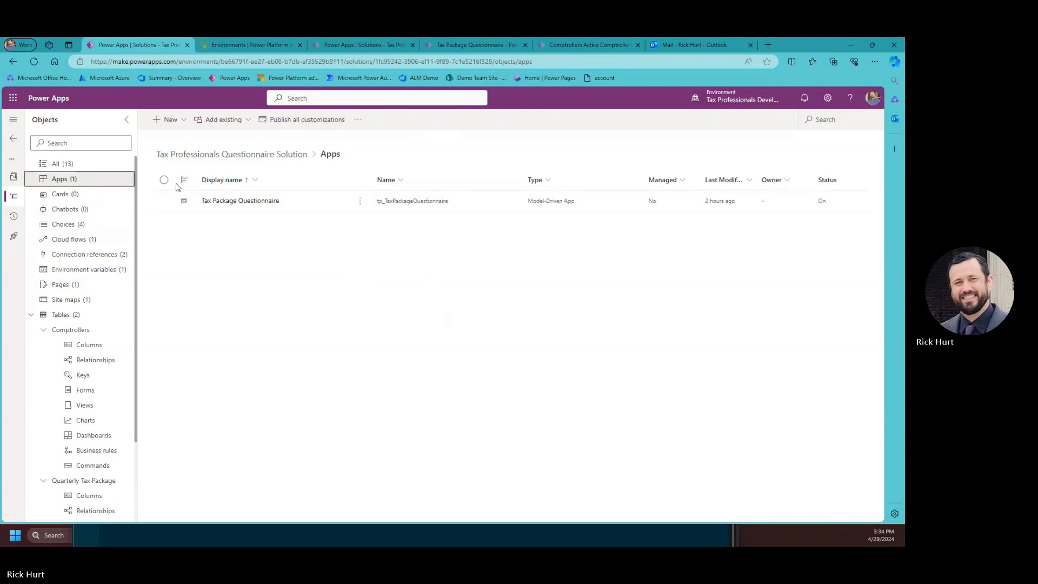
{"action": "left_click", "coordinate": [76, 239]}
{"action": "left_click", "coordinate": [35, 63]}
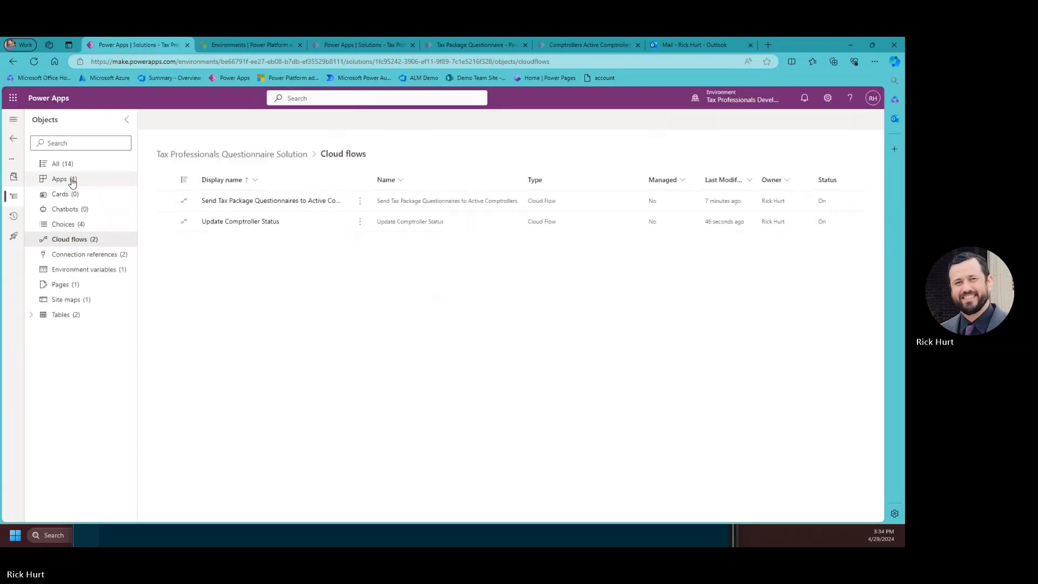
Play the Tax Package Questionnaire app from the solution's Apps list.
{"action": "left_click", "coordinate": [72, 182]}
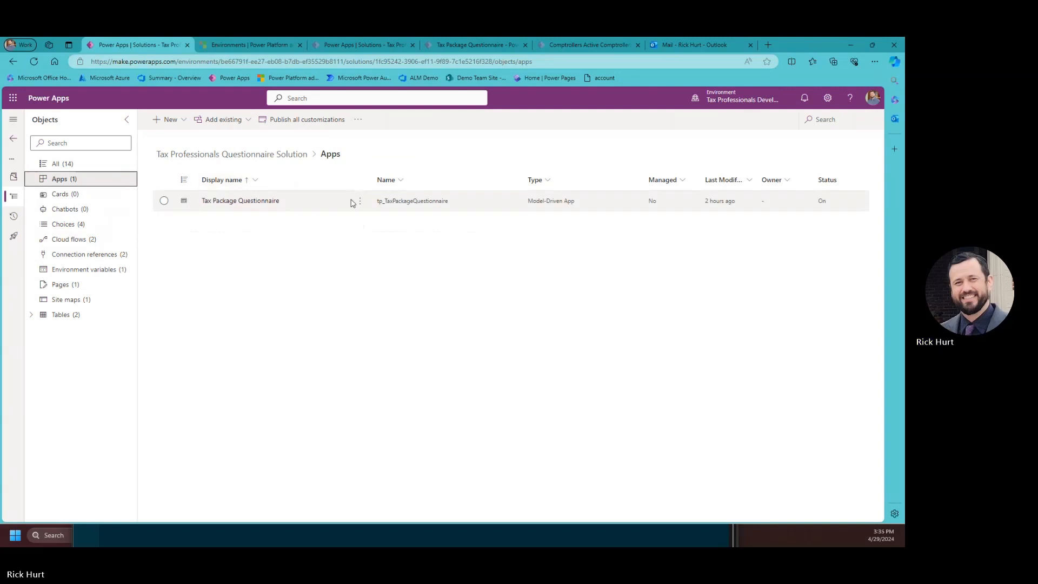
{"action": "left_click", "coordinate": [360, 201]}
{"action": "left_click", "coordinate": [375, 235]}
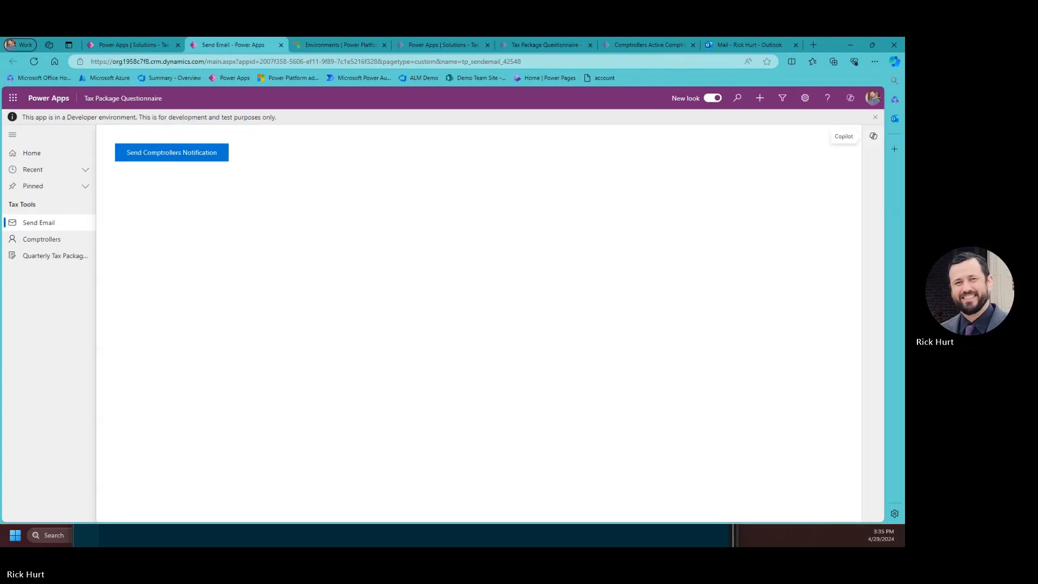
Reset the existing comptroller's Status to Not Started and save the record.
{"action": "left_click", "coordinate": [40, 237]}
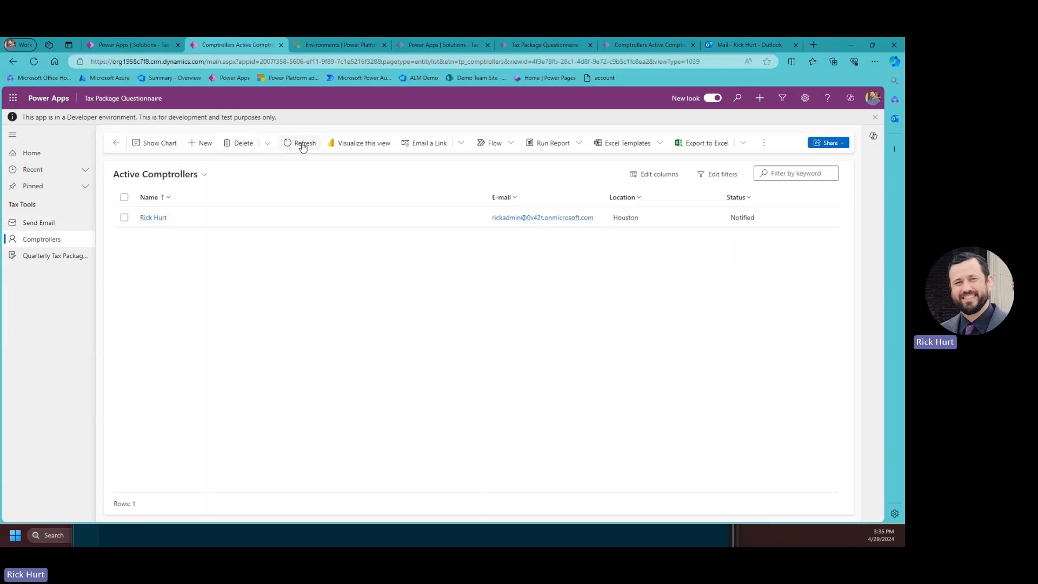
{"action": "left_click", "coordinate": [138, 219]}
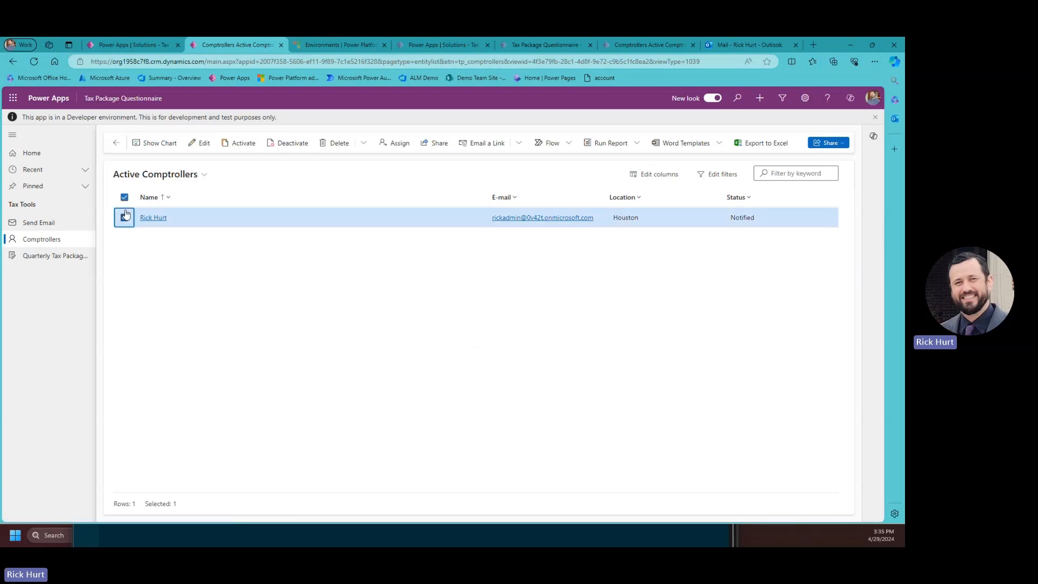
{"action": "left_click", "coordinate": [203, 142]}
{"action": "left_click", "coordinate": [232, 314]}
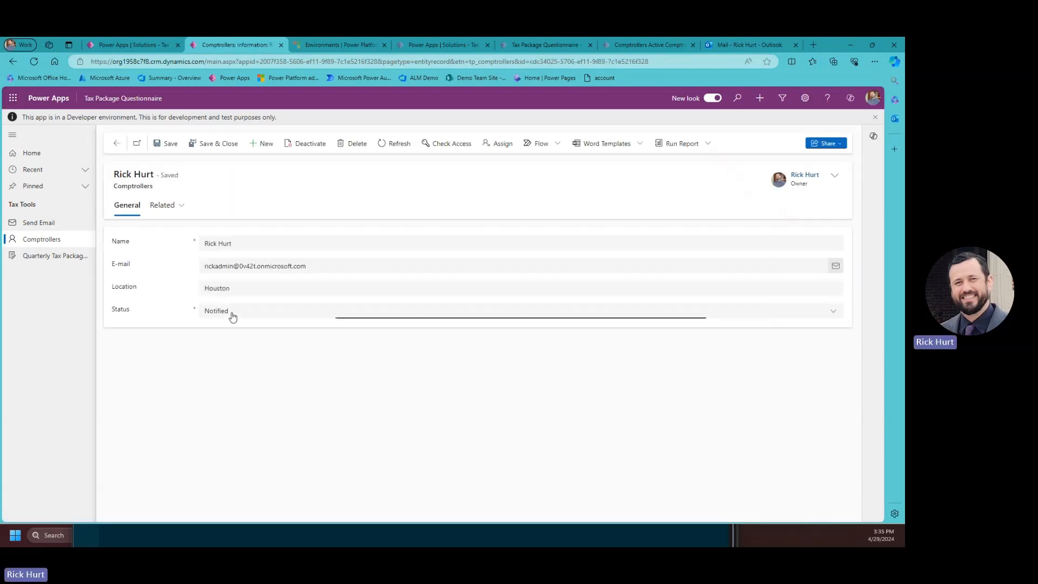
{"action": "left_click", "coordinate": [247, 330]}
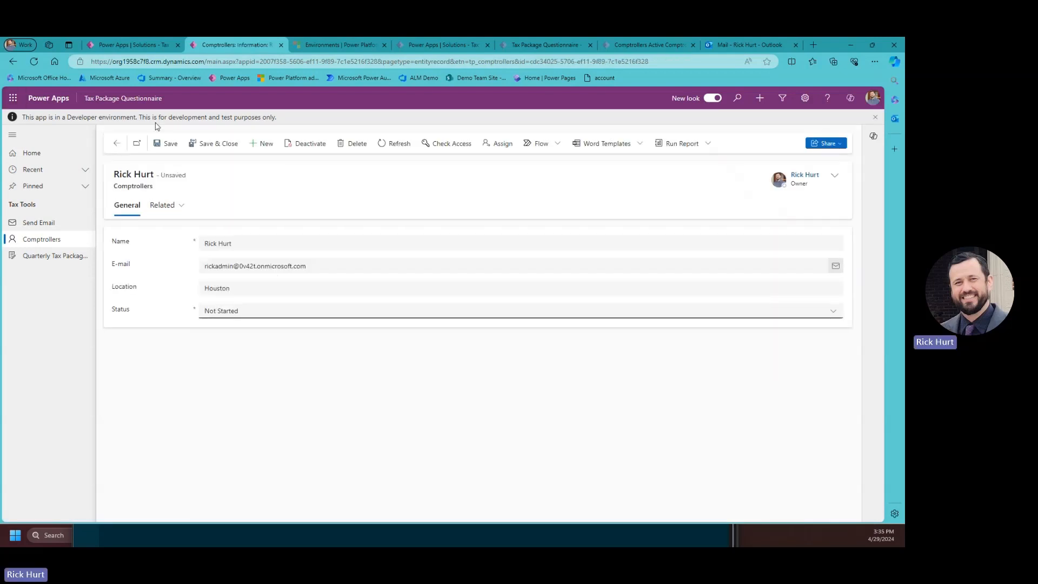
{"action": "left_click", "coordinate": [214, 143]}
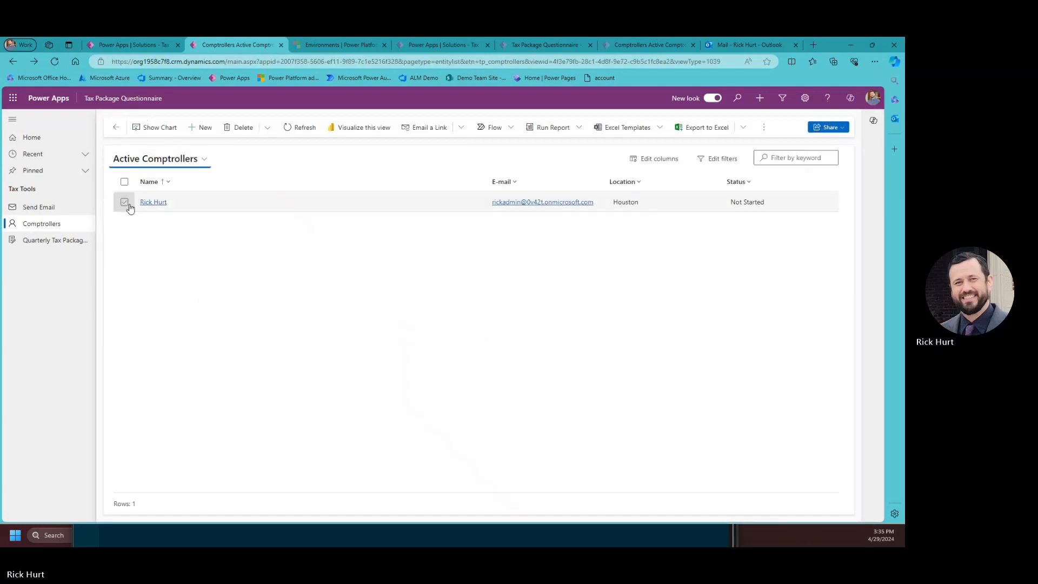
Add a new comptroller with a name, e-mail address and Location Kansas City, then save.
{"action": "left_click", "coordinate": [204, 128]}
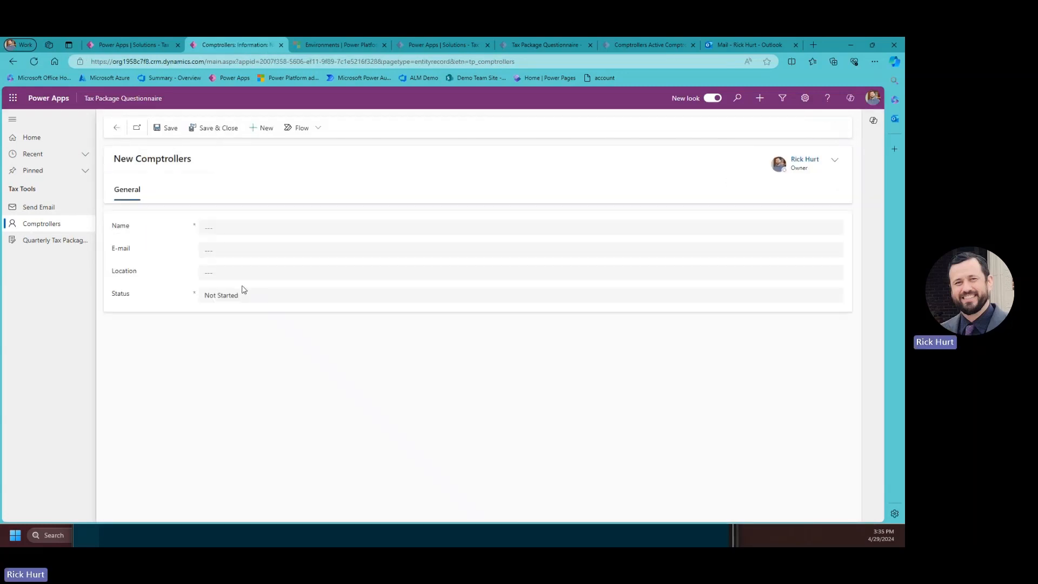
{"action": "left_click", "coordinate": [200, 226]}
{"action": "key", "text": "Escape"}
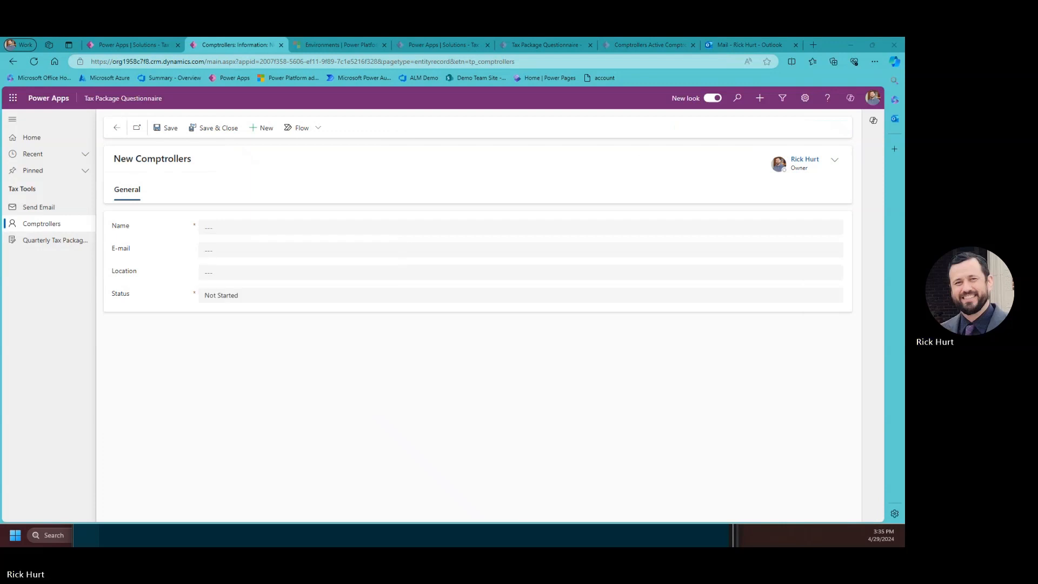
{"action": "left_click", "coordinate": [204, 225]}
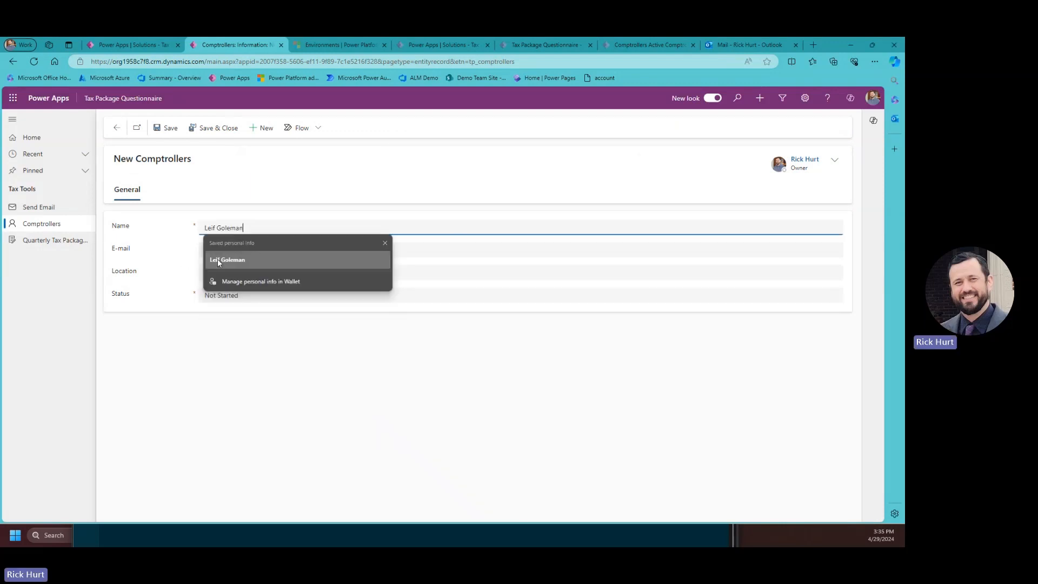
{"action": "left_click", "coordinate": [215, 262]}
{"action": "left_click", "coordinate": [487, 248]}
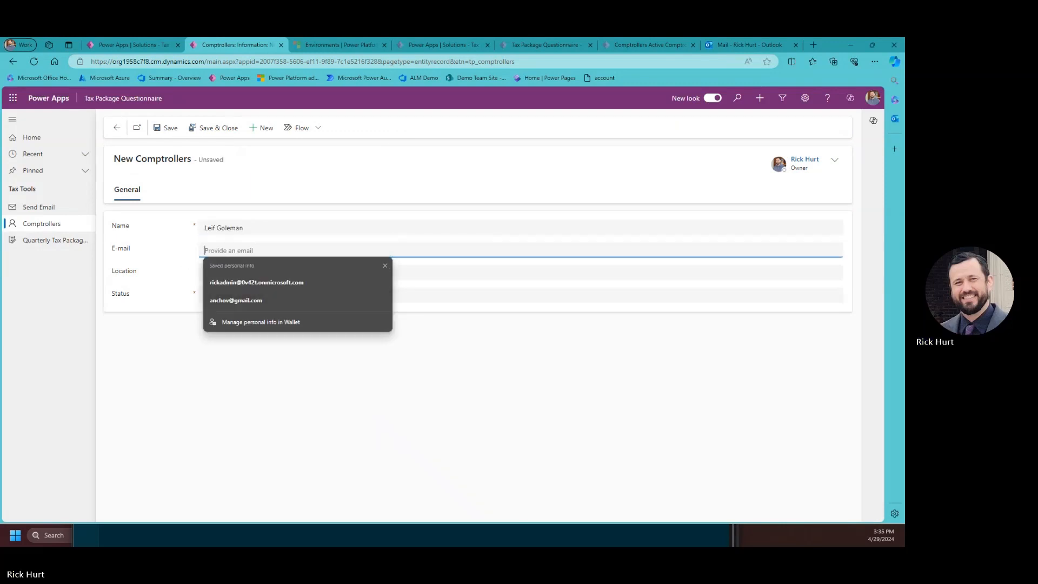
{"action": "key", "text": "alt+Tab"}
{"action": "left_click", "coordinate": [275, 248]}
{"action": "key", "text": "ctrl+v"}
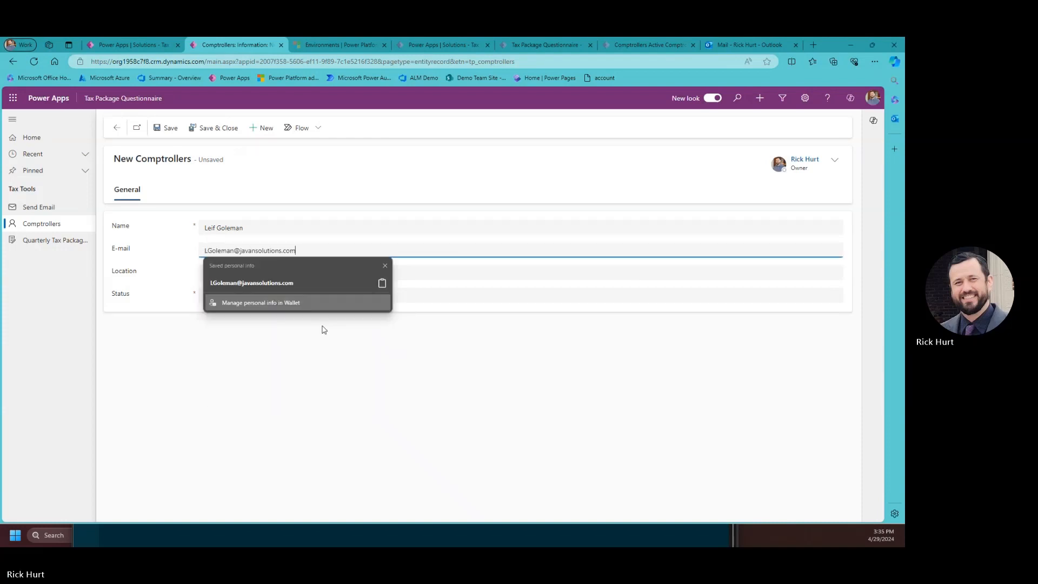
{"action": "left_click", "coordinate": [394, 366]}
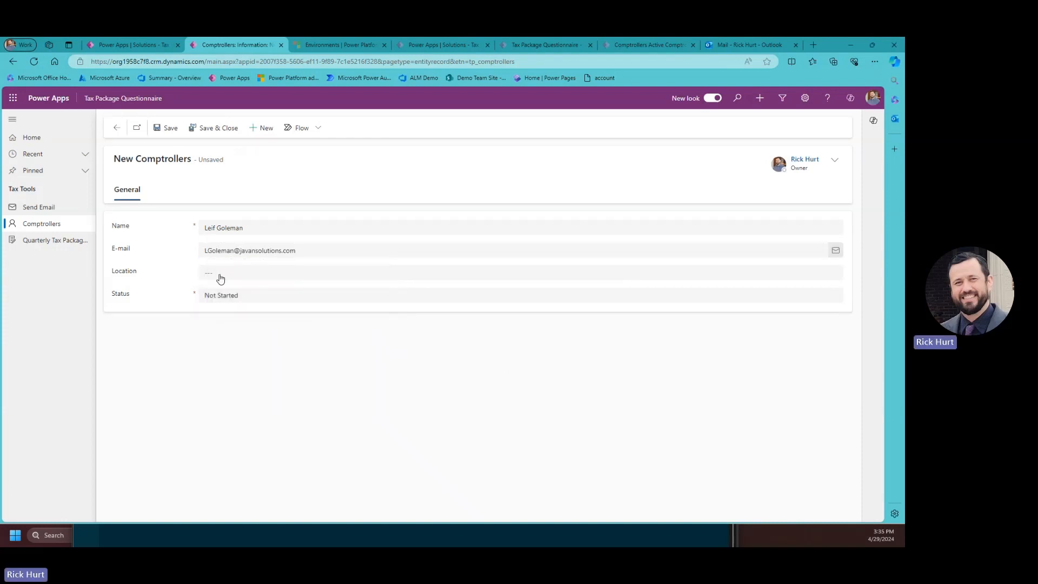
{"action": "left_click", "coordinate": [220, 279]}
{"action": "left_click", "coordinate": [245, 342]}
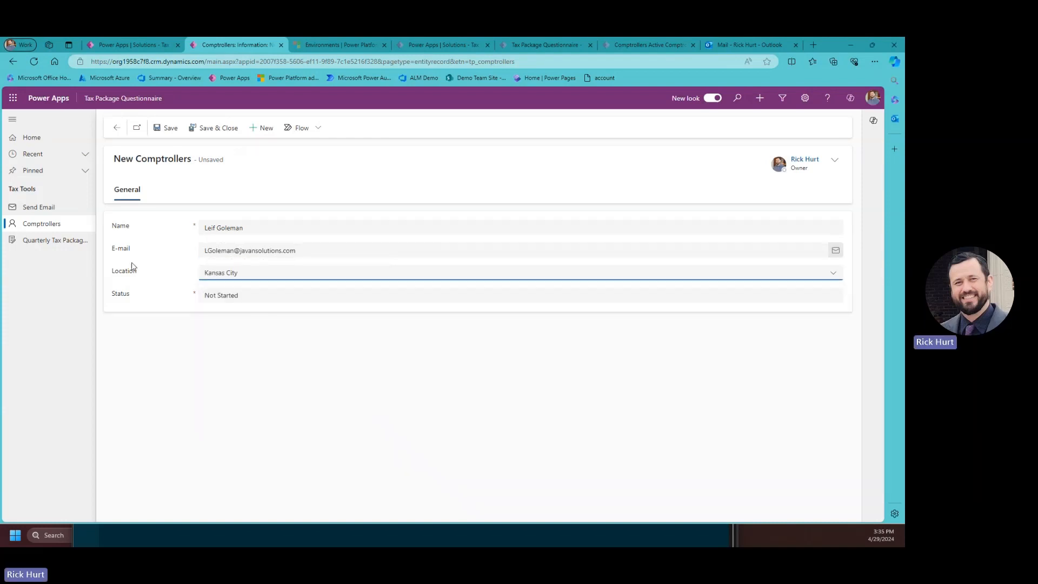
{"action": "left_click", "coordinate": [207, 130]}
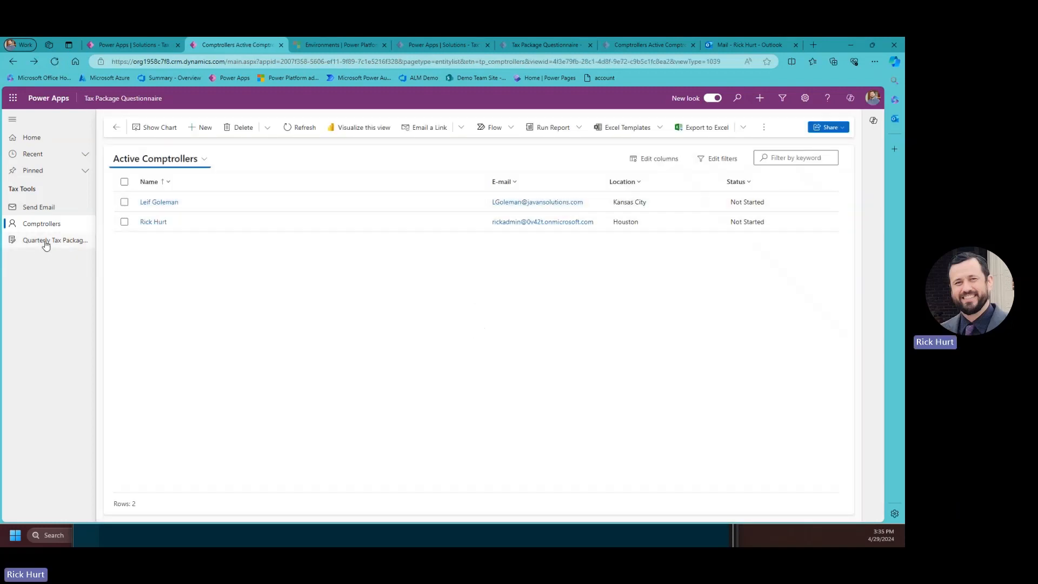
Delete the completed quarterly tax package record, then return to the Comptrollers list.
{"action": "left_click", "coordinate": [41, 243]}
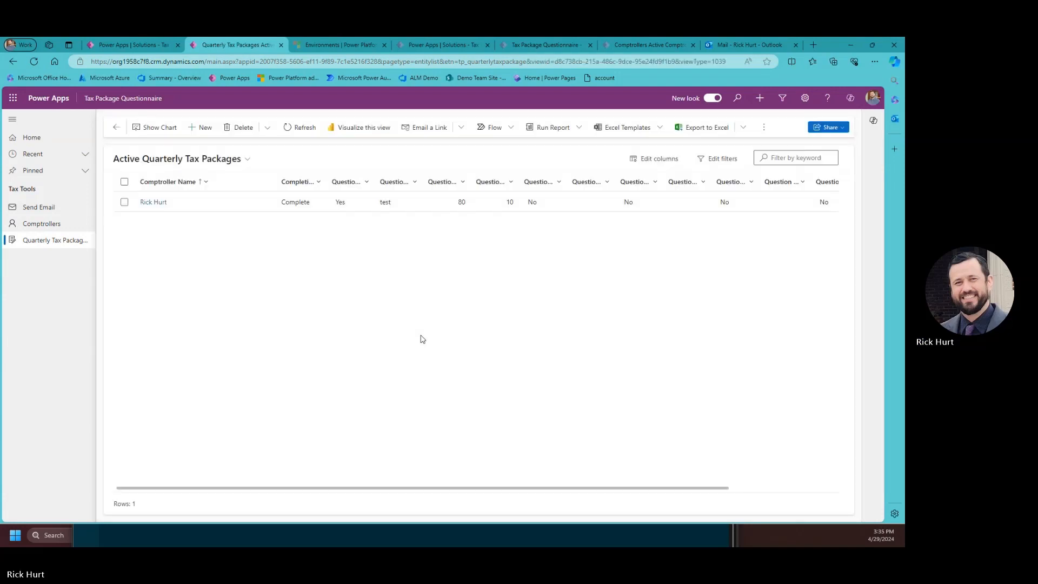
{"action": "left_click", "coordinate": [125, 203]}
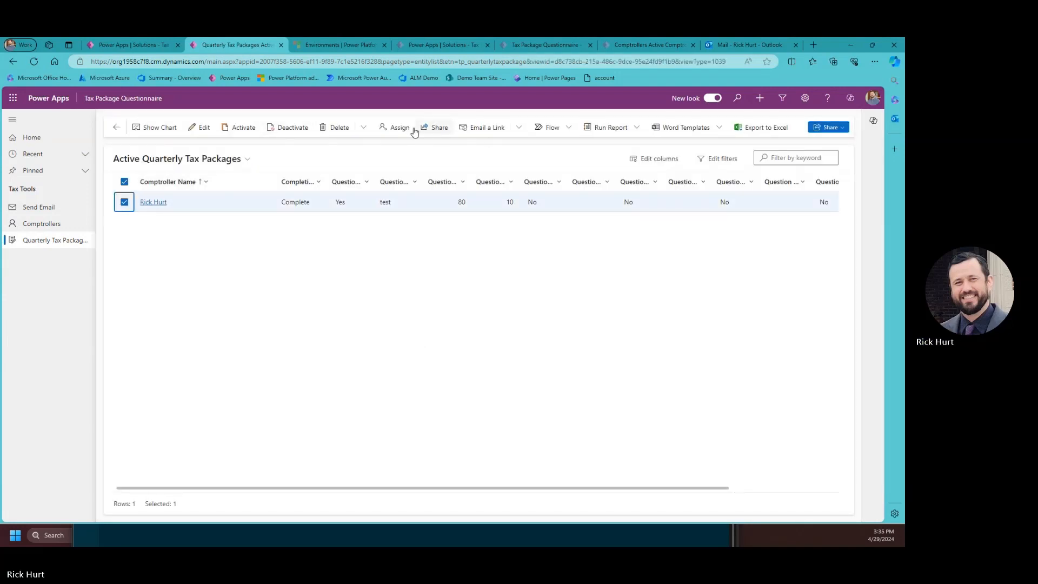
{"action": "left_click", "coordinate": [346, 129]}
{"action": "left_click", "coordinate": [459, 337]}
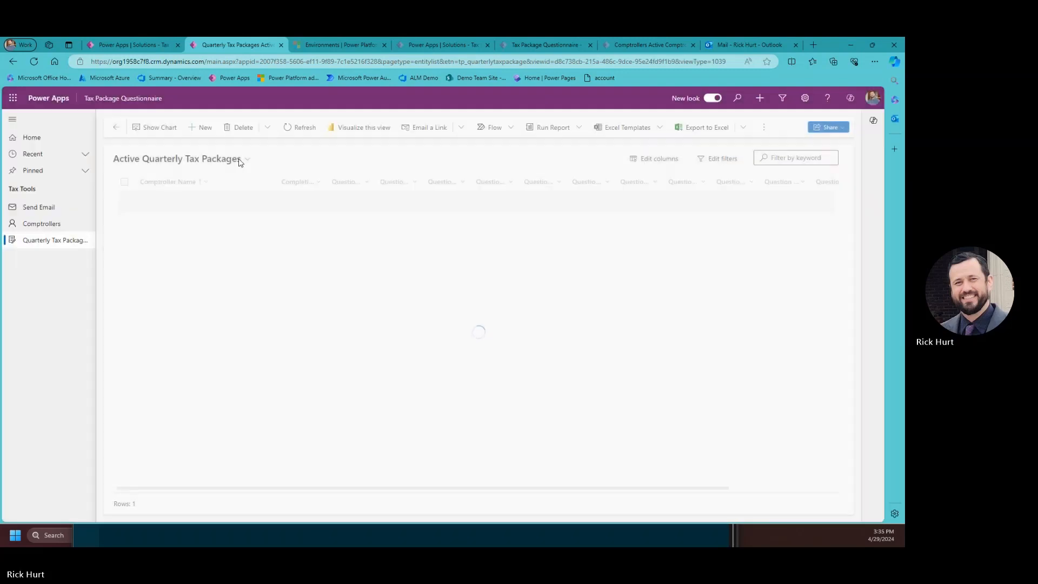
{"action": "left_click", "coordinate": [204, 129]}
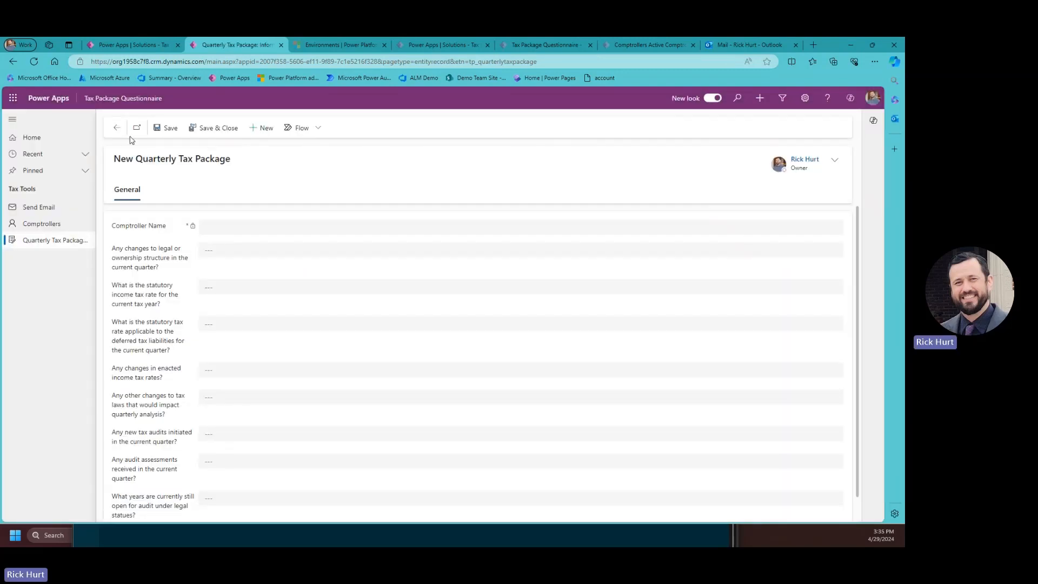
{"action": "left_click", "coordinate": [117, 128]}
{"action": "left_click", "coordinate": [42, 223]}
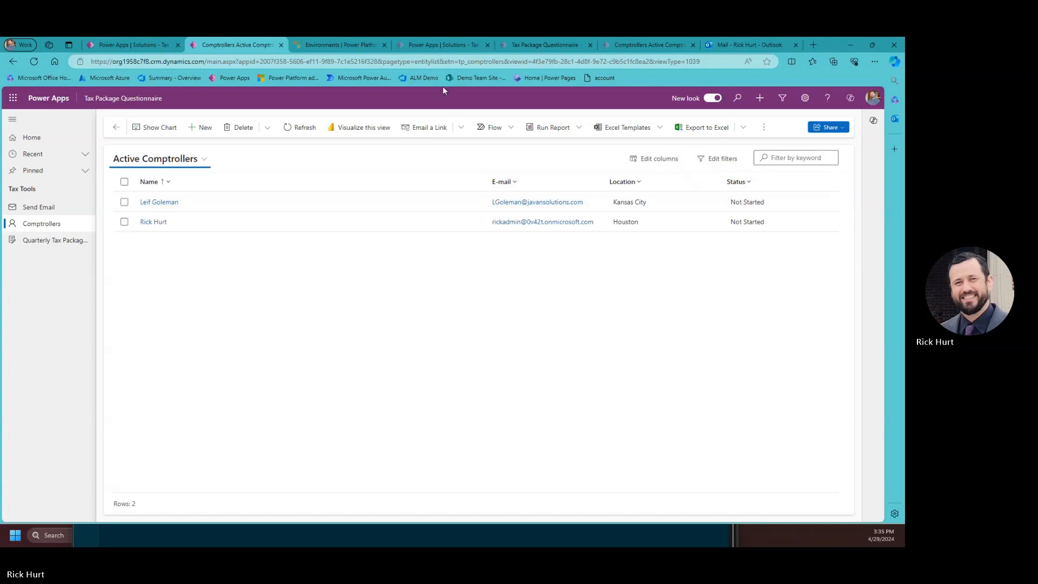
Edit the app and add the Package ID column to the Active Comptrollers view, saving and publishing it.
{"action": "left_click", "coordinate": [139, 46]}
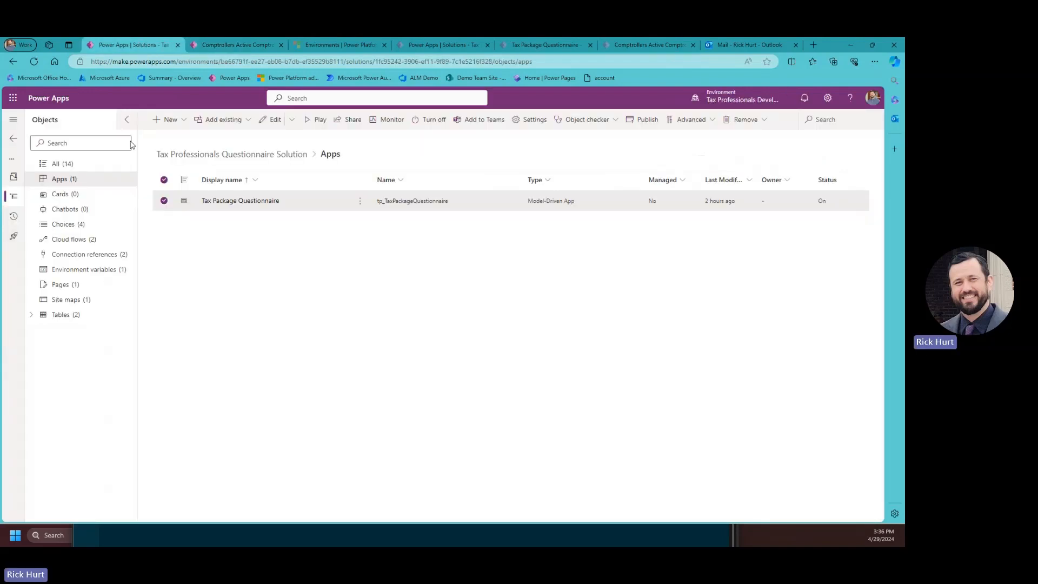
{"action": "left_click", "coordinate": [360, 201]}
{"action": "left_click", "coordinate": [373, 219]}
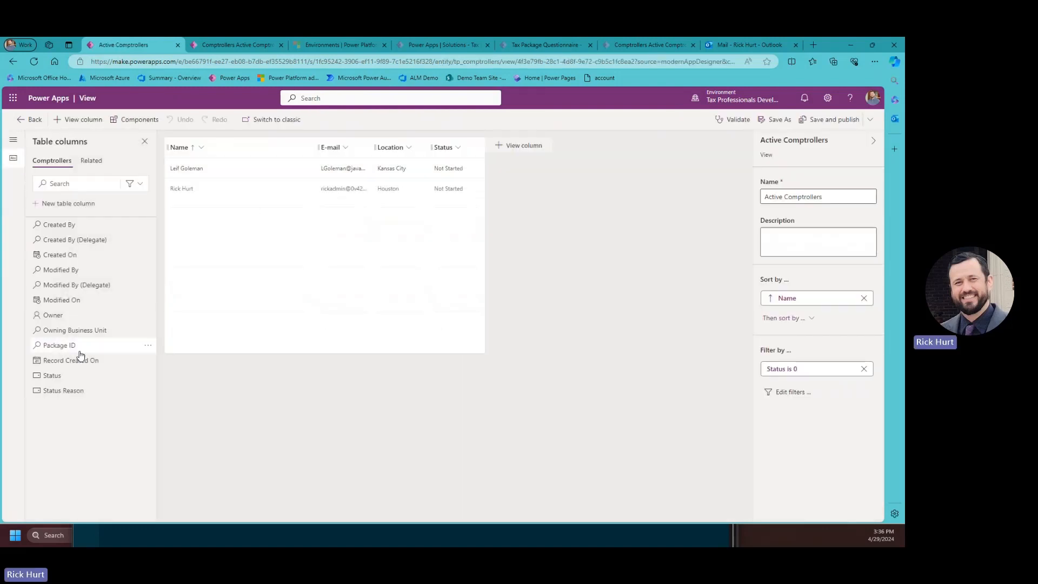
{"action": "mouse_move", "coordinate": [58, 348]}
{"action": "left_mouse_down"}
{"action": "mouse_move", "coordinate": [512, 172]}
{"action": "mouse_move", "coordinate": [475, 148]}
{"action": "left_mouse_up"}
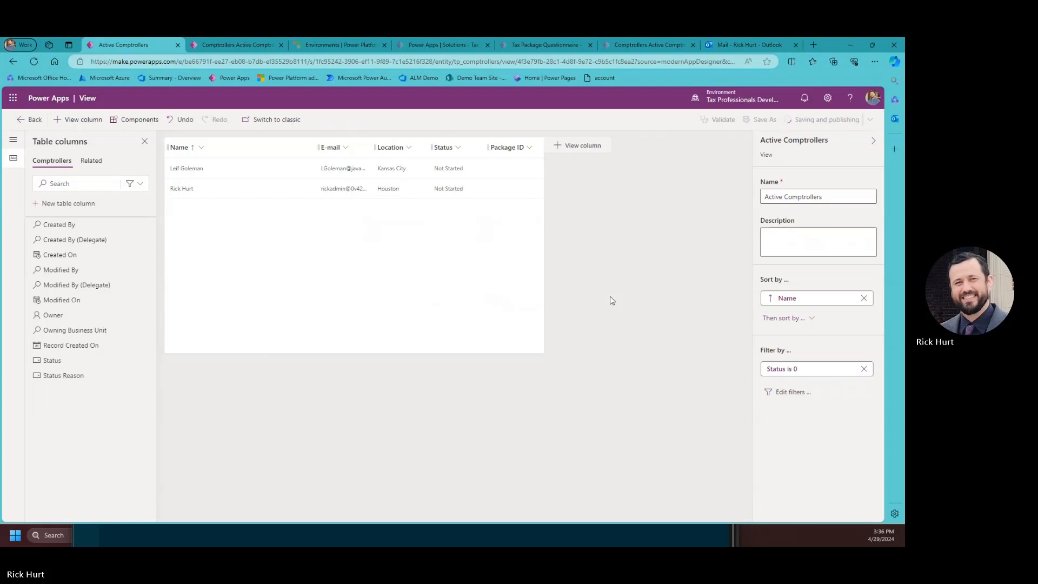
{"action": "left_click", "coordinate": [19, 119]}
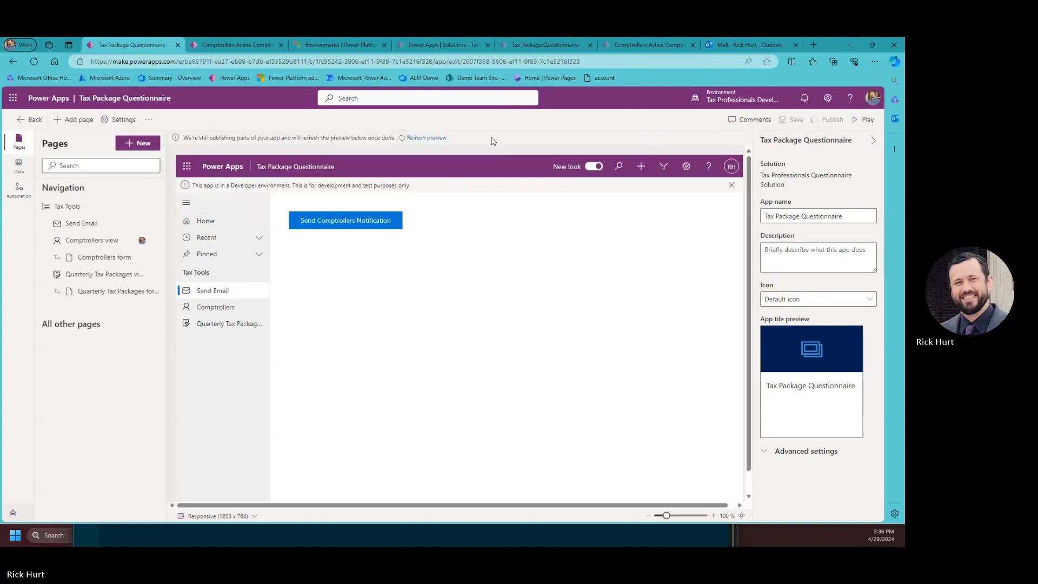
Close the designer, reload the comptroller list to see Package ID, check tax packages, then Send Email.
{"action": "left_click", "coordinate": [177, 44]}
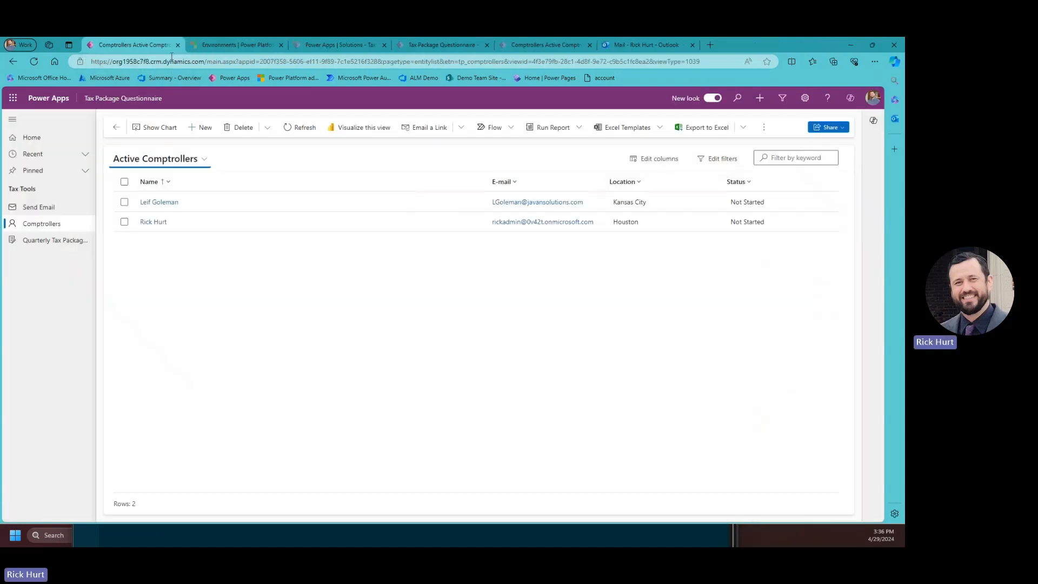
{"action": "left_click", "coordinate": [34, 61]}
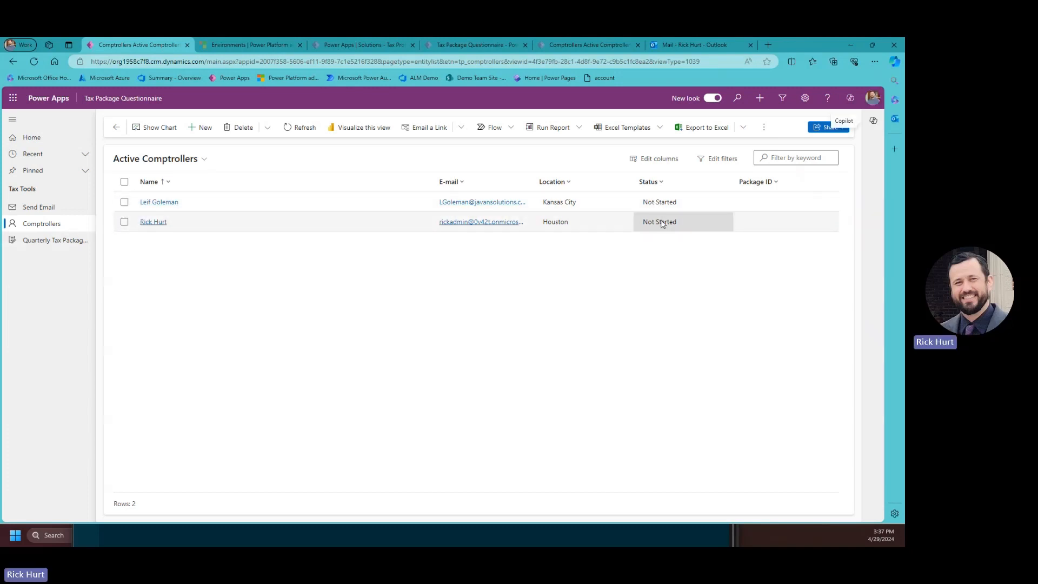
{"action": "left_click", "coordinate": [59, 241]}
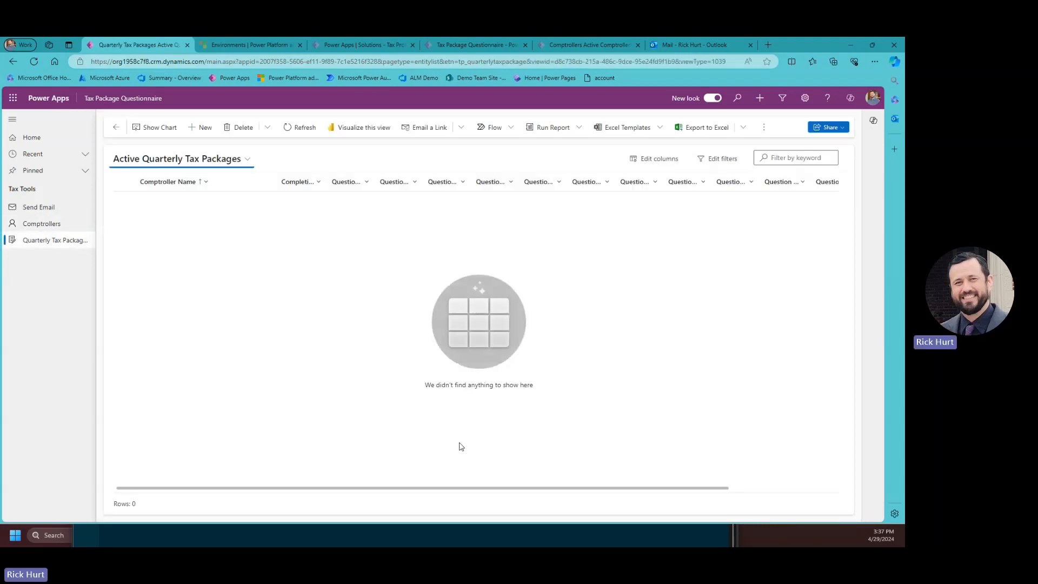
{"action": "left_click", "coordinate": [38, 209]}
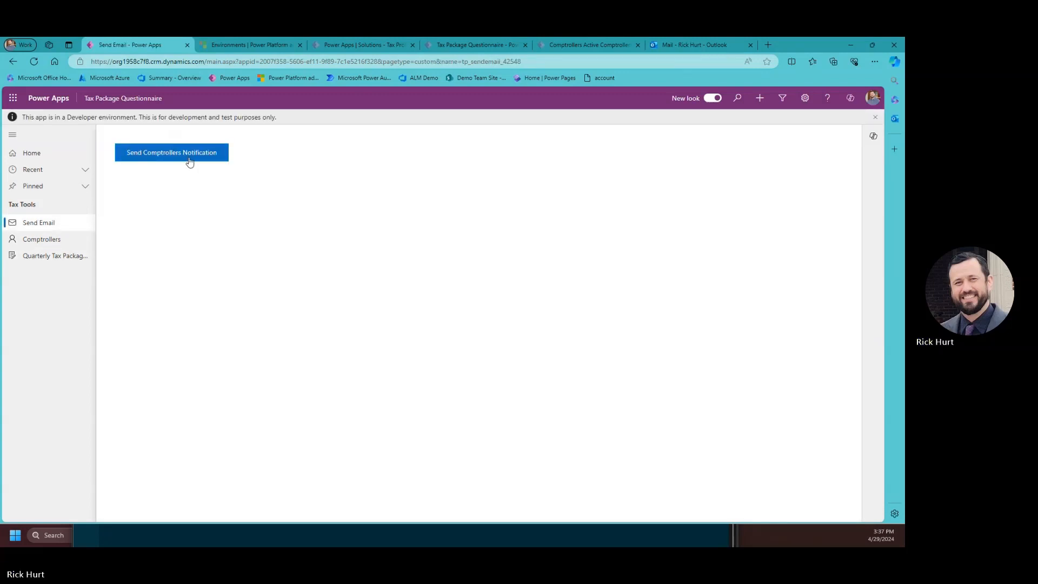
Send the comptroller notification emails, then check the Comptrollers and Quarterly Tax Packages lists.
{"action": "left_click", "coordinate": [201, 157]}
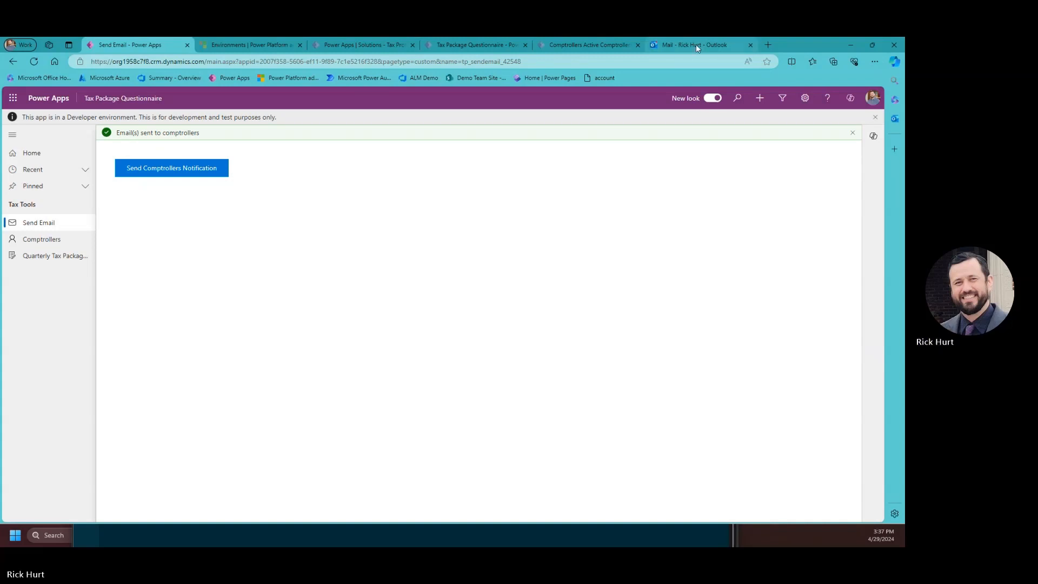
{"action": "left_click", "coordinate": [54, 240]}
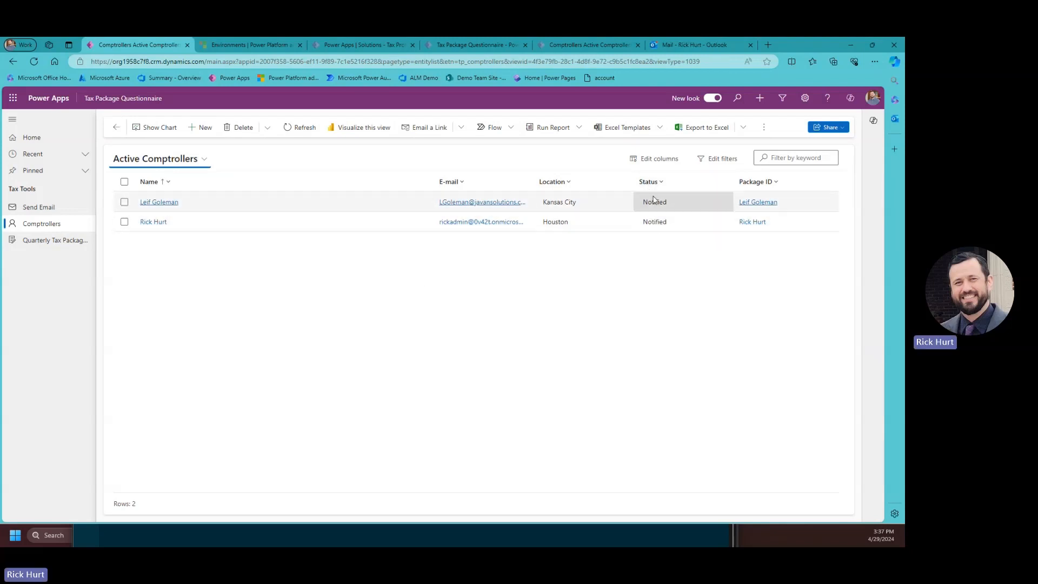
{"action": "left_click", "coordinate": [56, 241]}
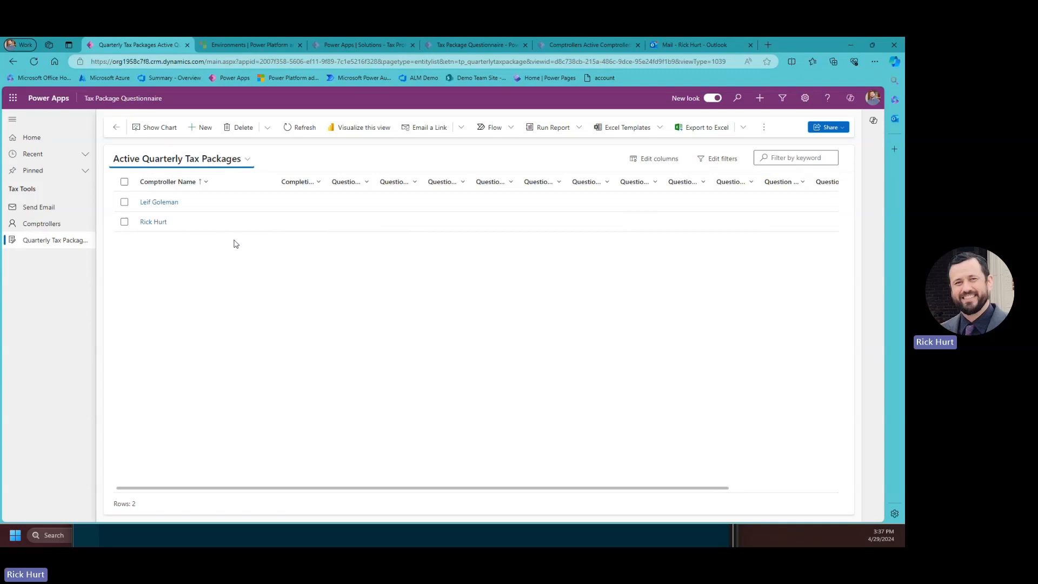
In Outlook, open the 'Please fill out your Quarterly Tax Package' email and follow its questionnaire link.
{"action": "left_click", "coordinate": [698, 45]}
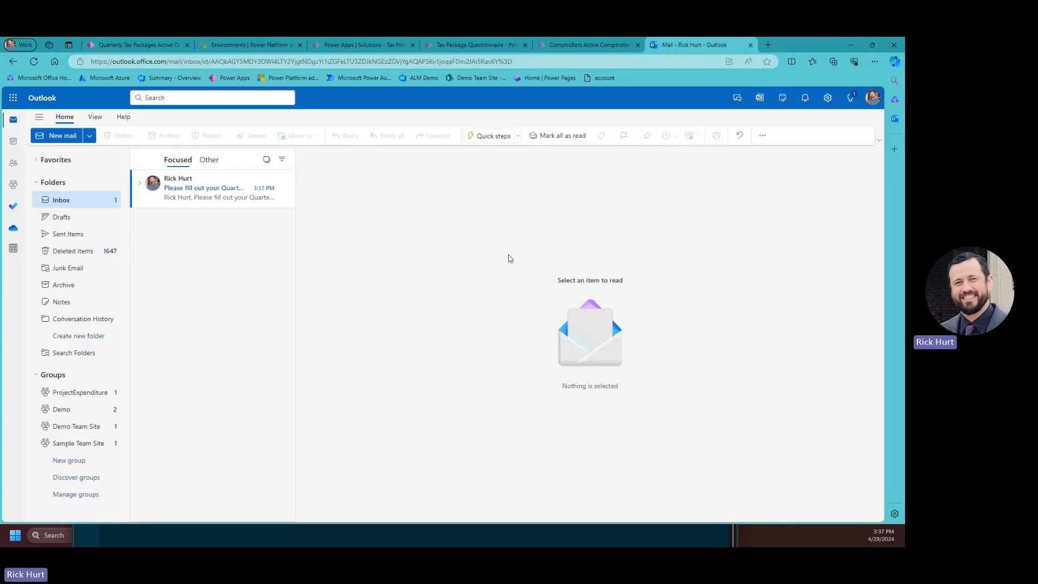
{"action": "left_click", "coordinate": [219, 188]}
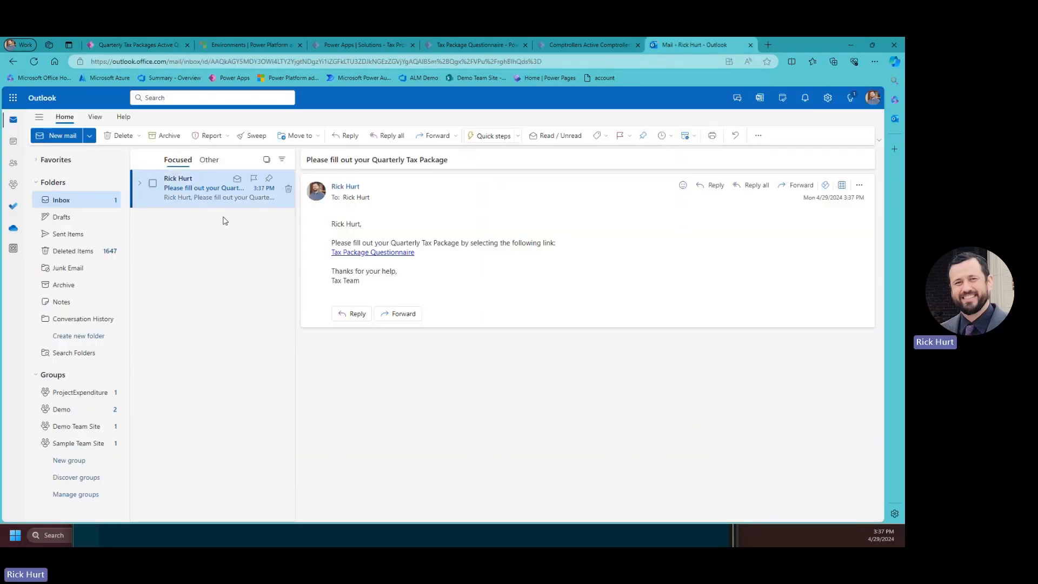
{"action": "left_click", "coordinate": [390, 258]}
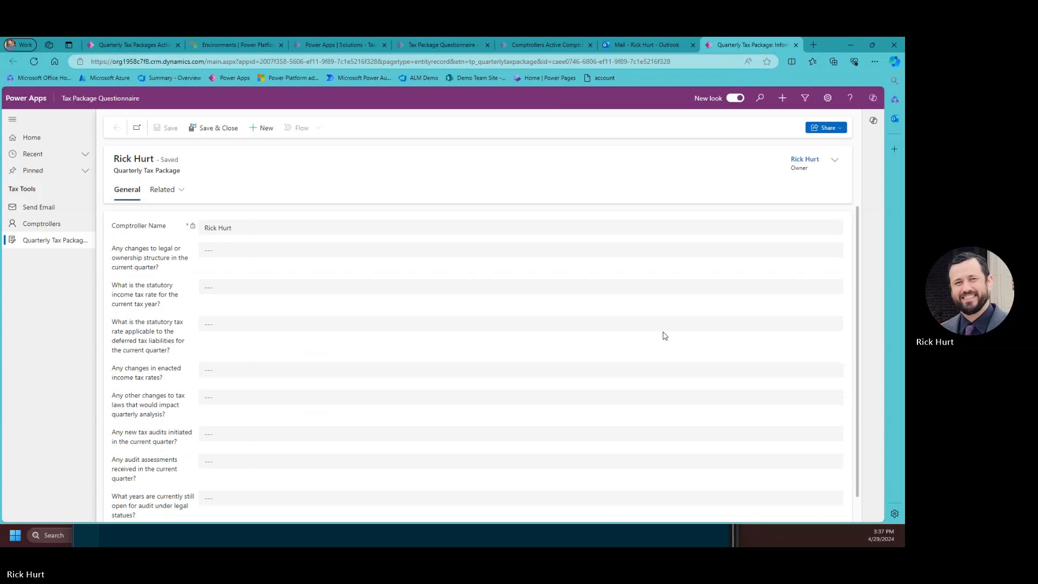
Answer Yes to ownership change with explanation 'test', statutory rate 10 and deferred rate 25.
{"action": "left_click", "coordinate": [280, 257]}
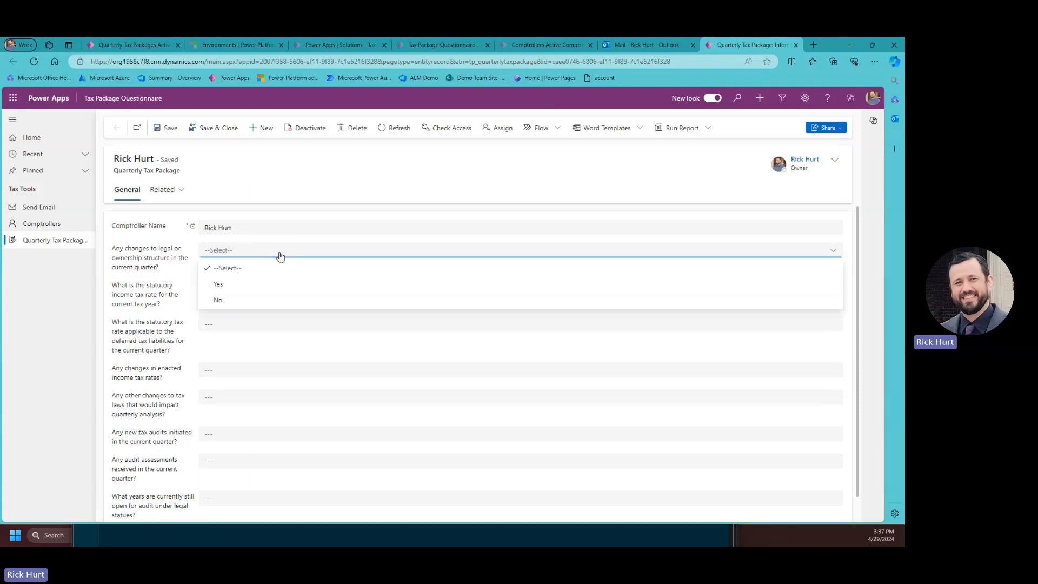
{"action": "left_click", "coordinate": [224, 283]}
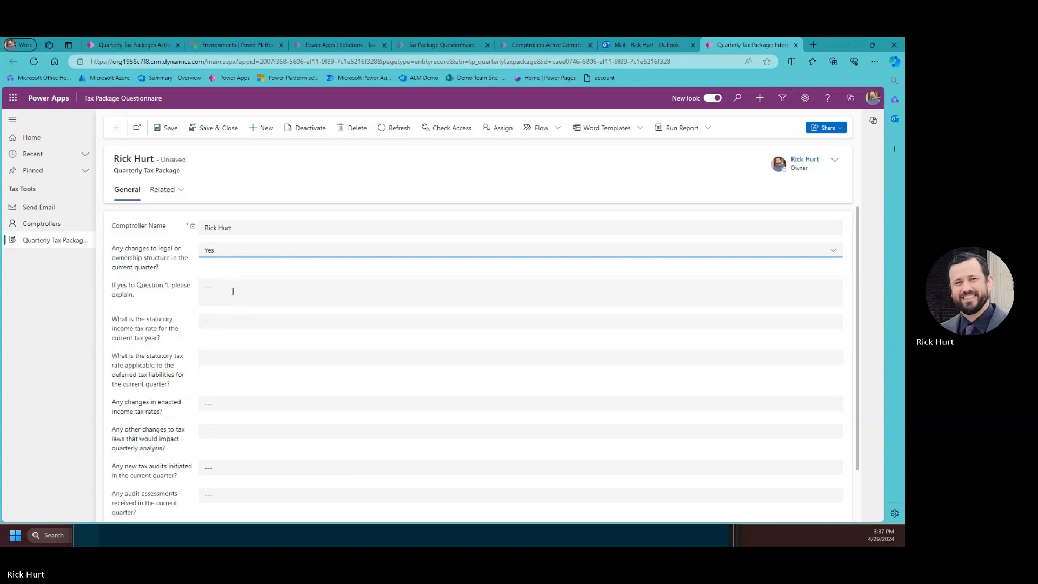
{"action": "left_click", "coordinate": [234, 288]}
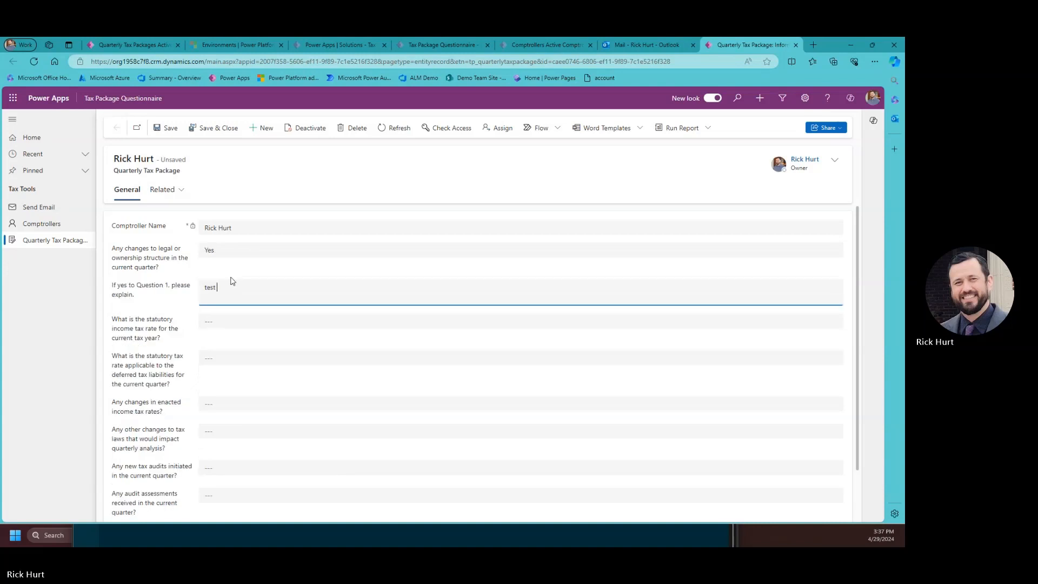
{"action": "type", "text": "test"}
{"action": "left_click", "coordinate": [216, 321]}
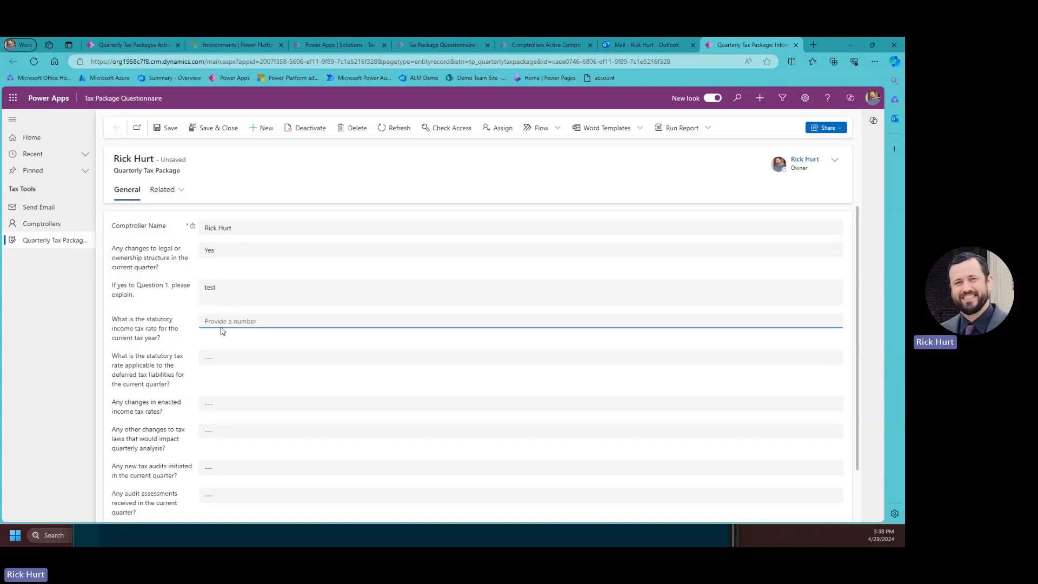
{"action": "type", "text": "10"}
{"action": "left_click", "coordinate": [212, 355]}
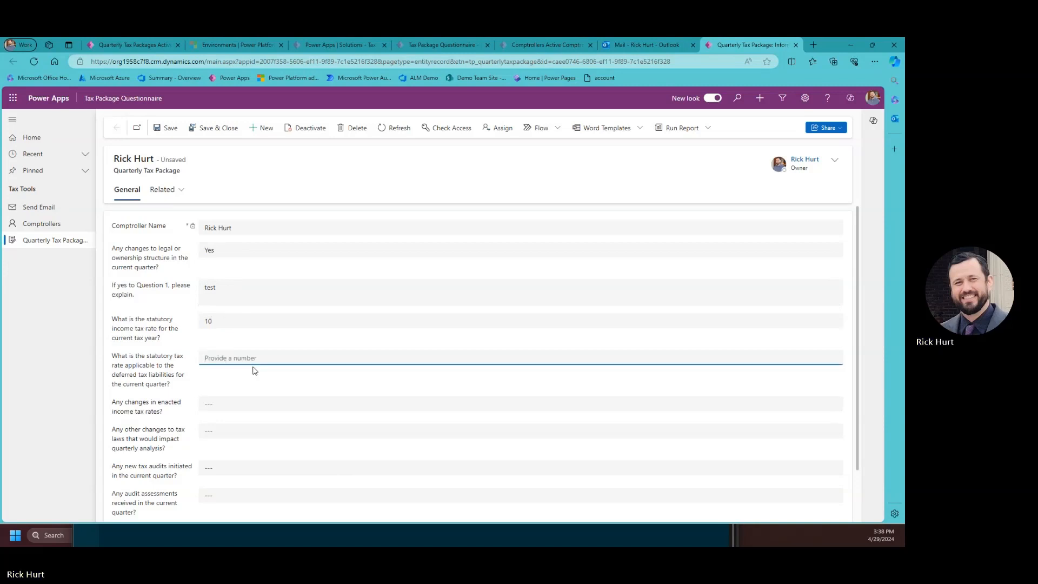
{"action": "type", "text": "25"}
Answer No to the four tax-law and audit questions, choose 2016 as open audit year, and save.
{"action": "left_click", "coordinate": [222, 404]}
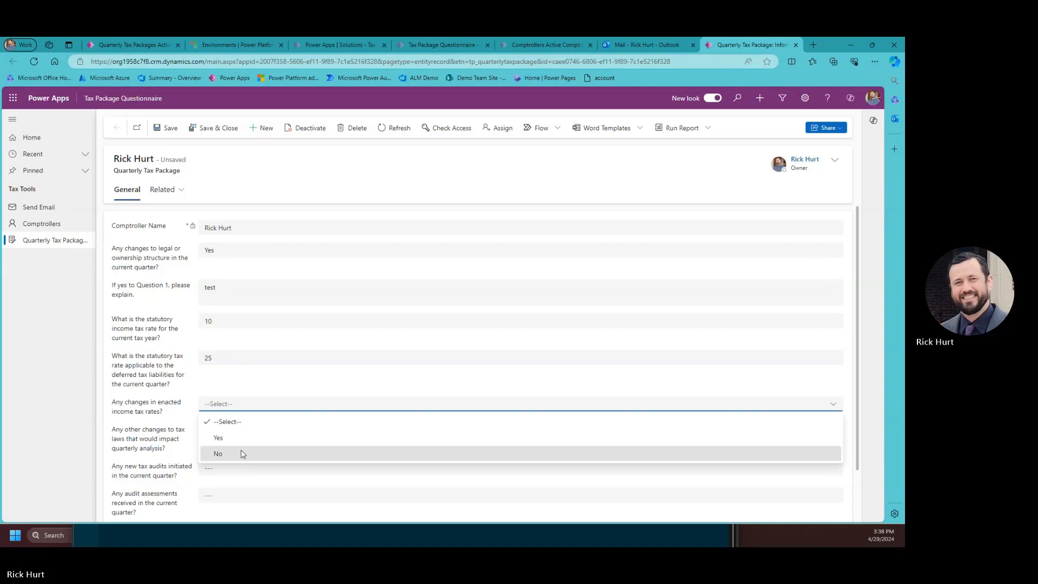
{"action": "left_click", "coordinate": [218, 453]}
{"action": "left_click", "coordinate": [222, 432]}
{"action": "left_click", "coordinate": [218, 480]}
{"action": "scroll", "coordinate": [221, 463], "scroll_direction": "down", "scroll_amount": 1}
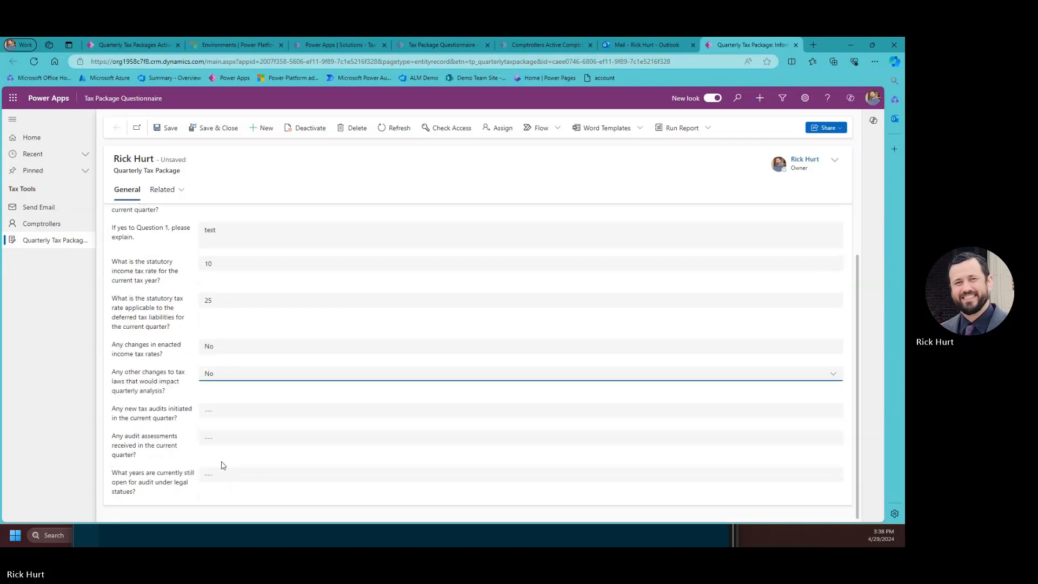
{"action": "left_click", "coordinate": [213, 412]}
{"action": "left_click", "coordinate": [229, 459]}
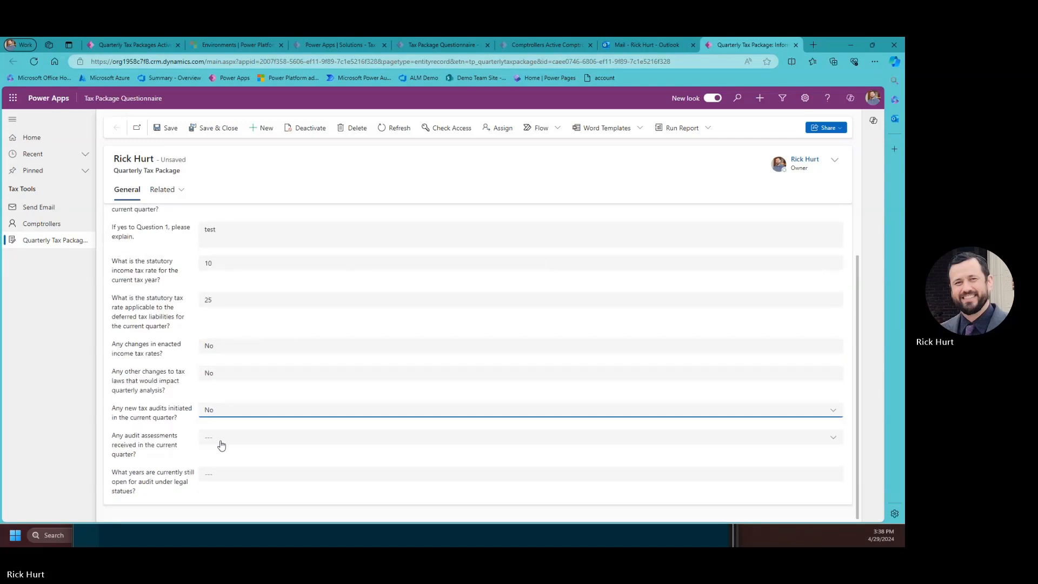
{"action": "left_click", "coordinate": [220, 437]}
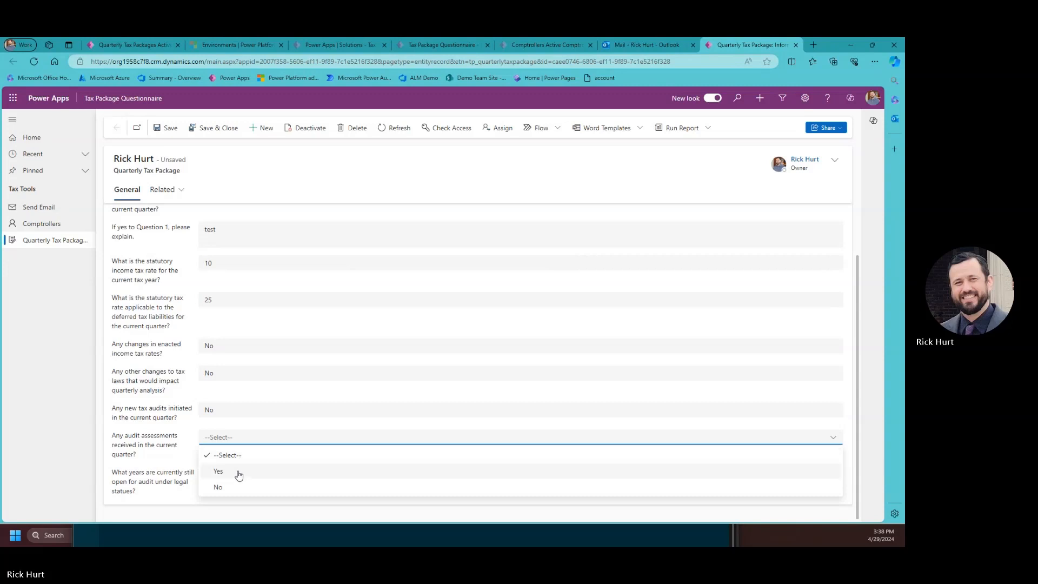
{"action": "left_click", "coordinate": [224, 487]}
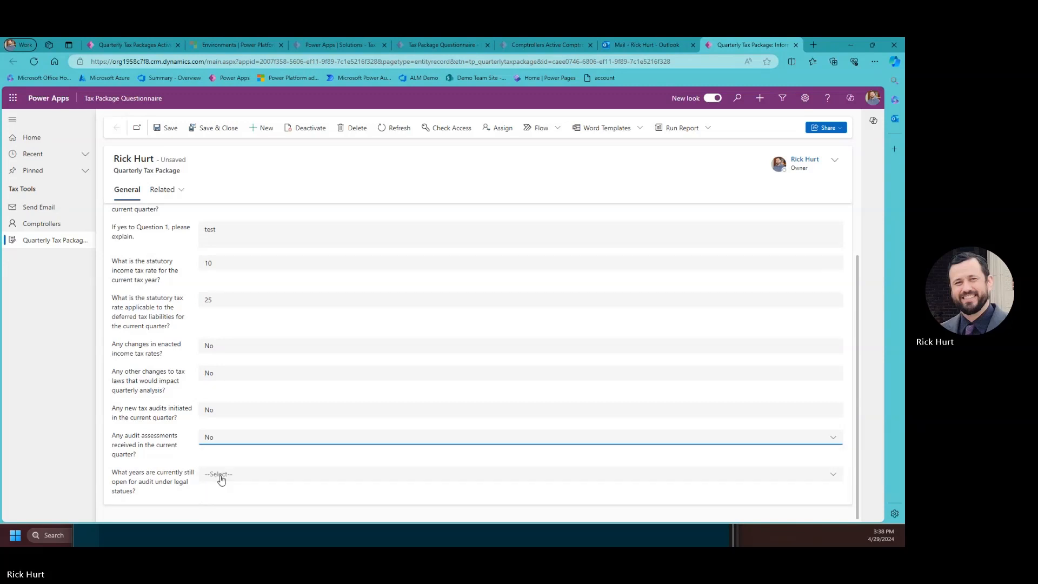
{"action": "left_click", "coordinate": [232, 476]}
{"action": "left_click", "coordinate": [221, 404]}
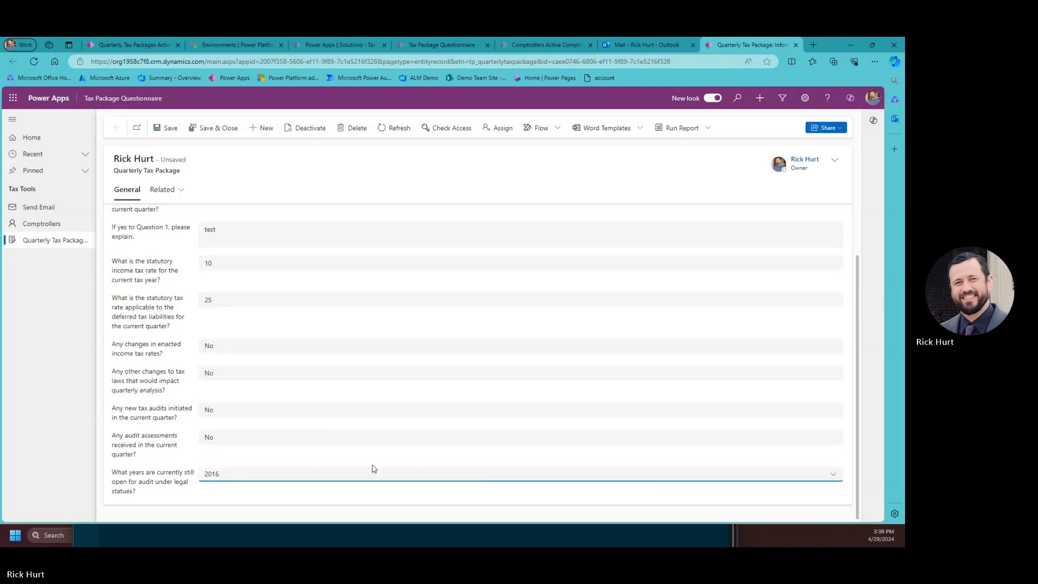
{"action": "left_click", "coordinate": [214, 128]}
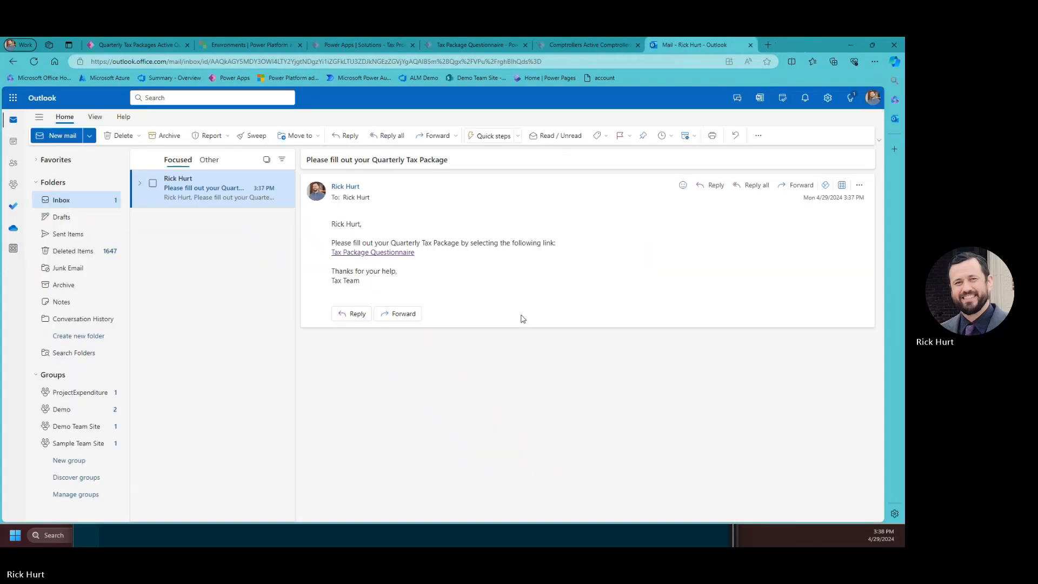
Close the outdated Comptrollers tab and refresh the Quarterly Tax Packages list to load the answers.
{"action": "left_click", "coordinate": [592, 44]}
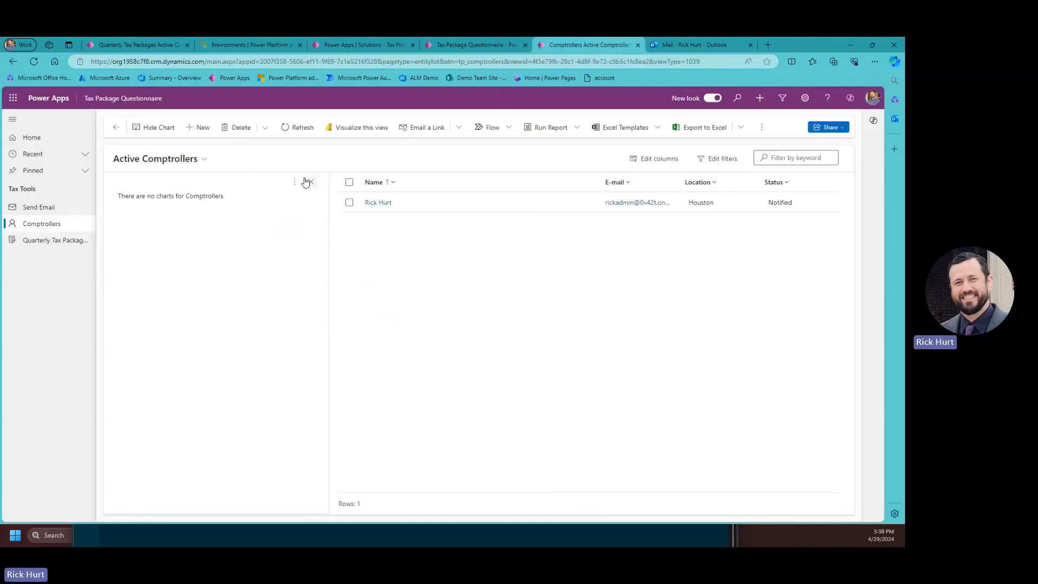
{"action": "left_click", "coordinate": [638, 45]}
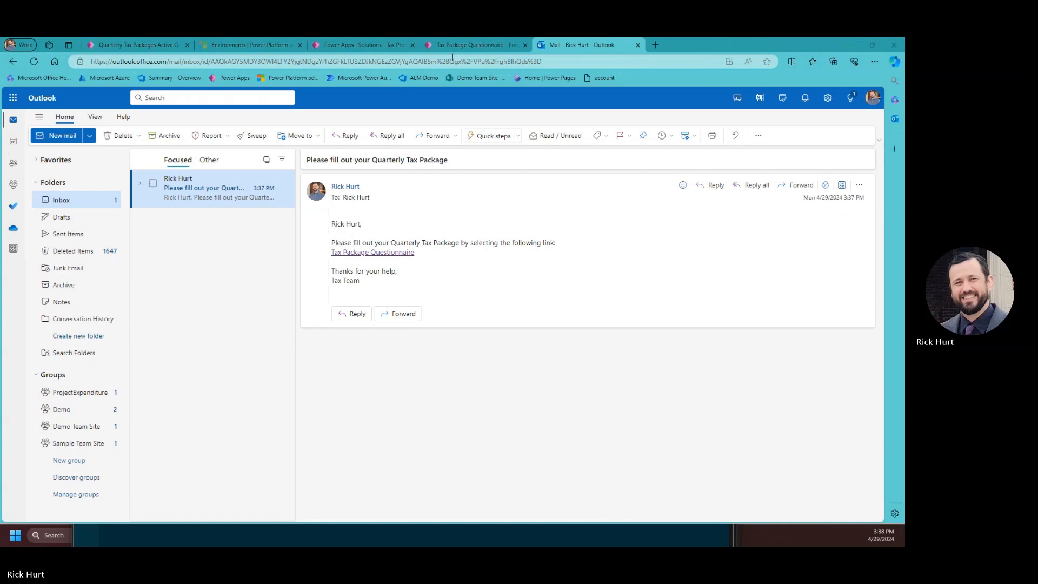
{"action": "left_click", "coordinate": [338, 45]}
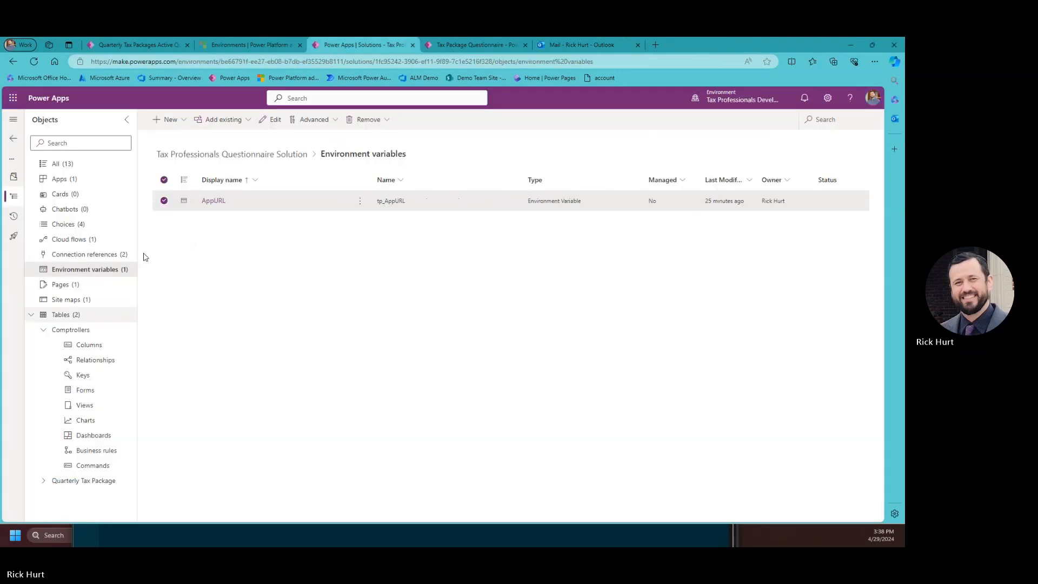
{"action": "left_click", "coordinate": [143, 45]}
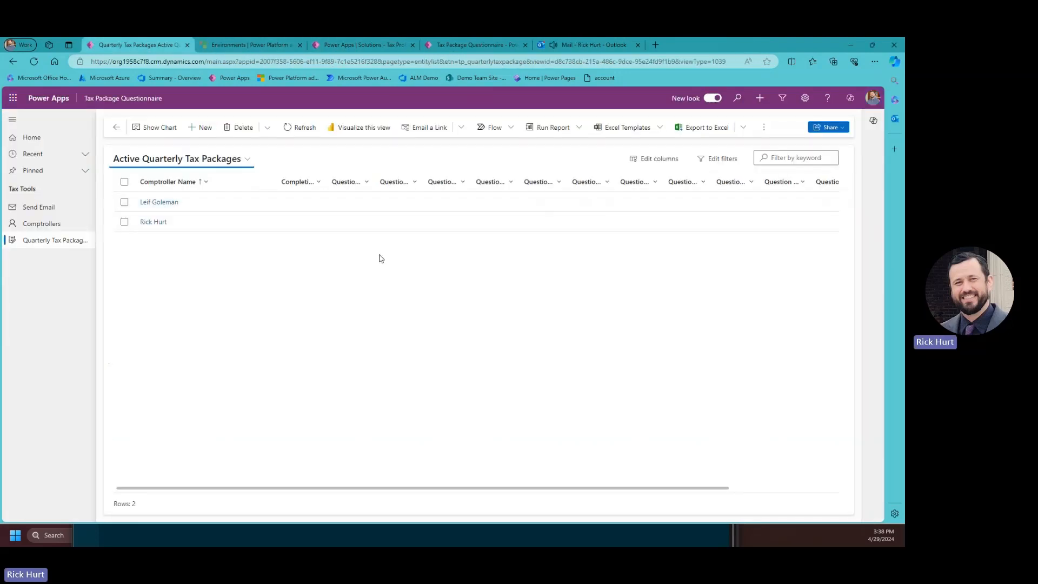
{"action": "left_click", "coordinate": [301, 128]}
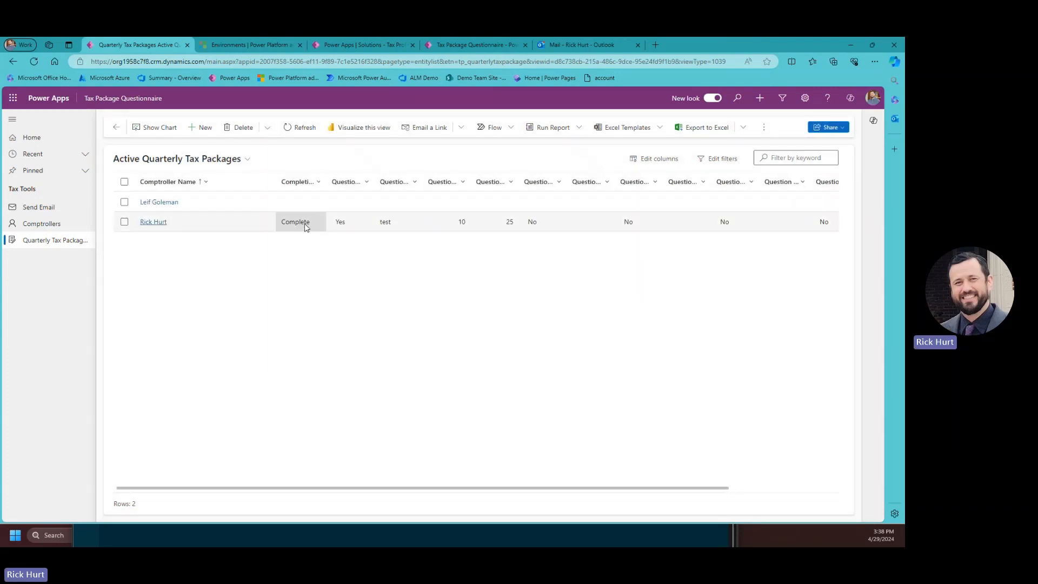
Review the 'Questionnaire is Complete' email in Outlook, then return to the tax packages list.
{"action": "left_click", "coordinate": [584, 45]}
{"action": "left_click", "coordinate": [190, 197]}
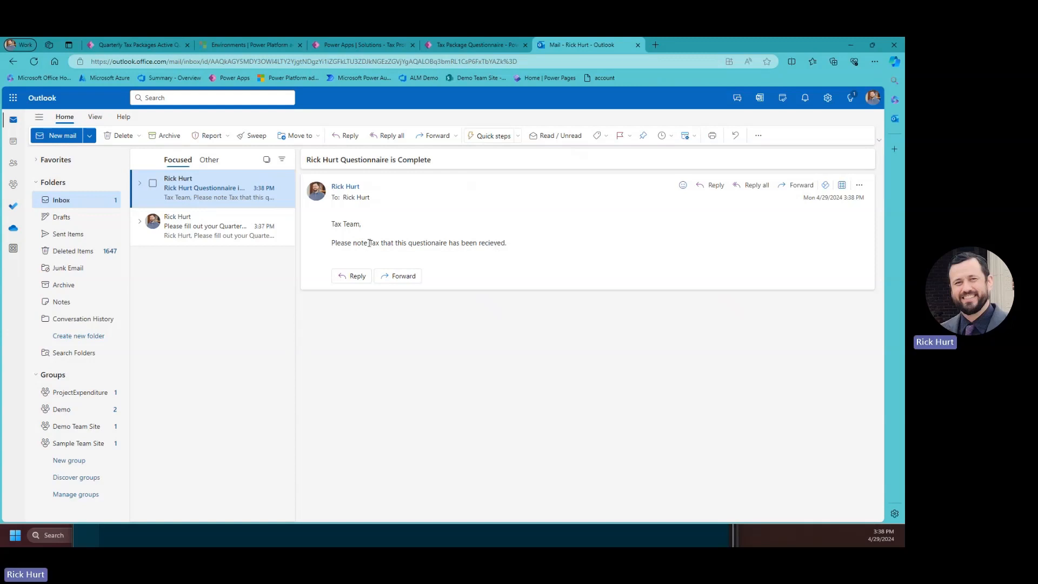
{"action": "left_click_drag", "start_coordinate": [369, 243], "coordinate": [383, 243]}
{"action": "left_click", "coordinate": [136, 46]}
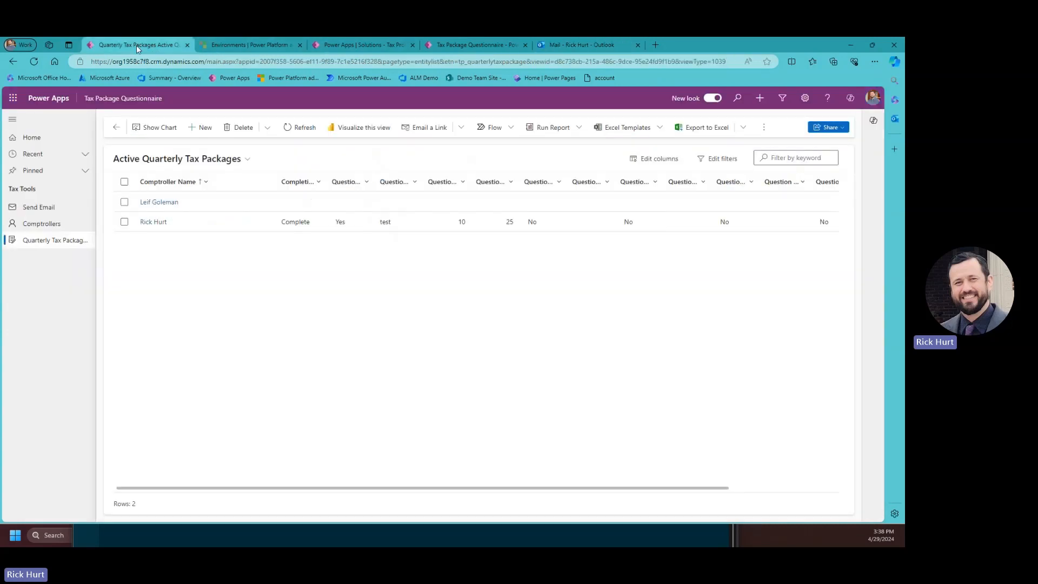
{"action": "left_click", "coordinate": [38, 226]}
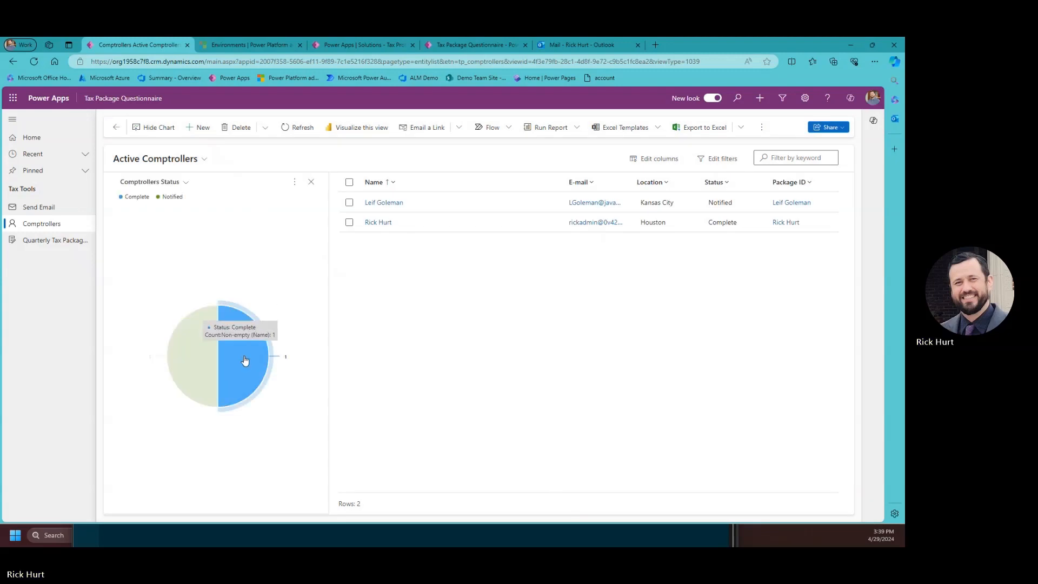
{"action": "mouse_move", "coordinate": [206, 365]}
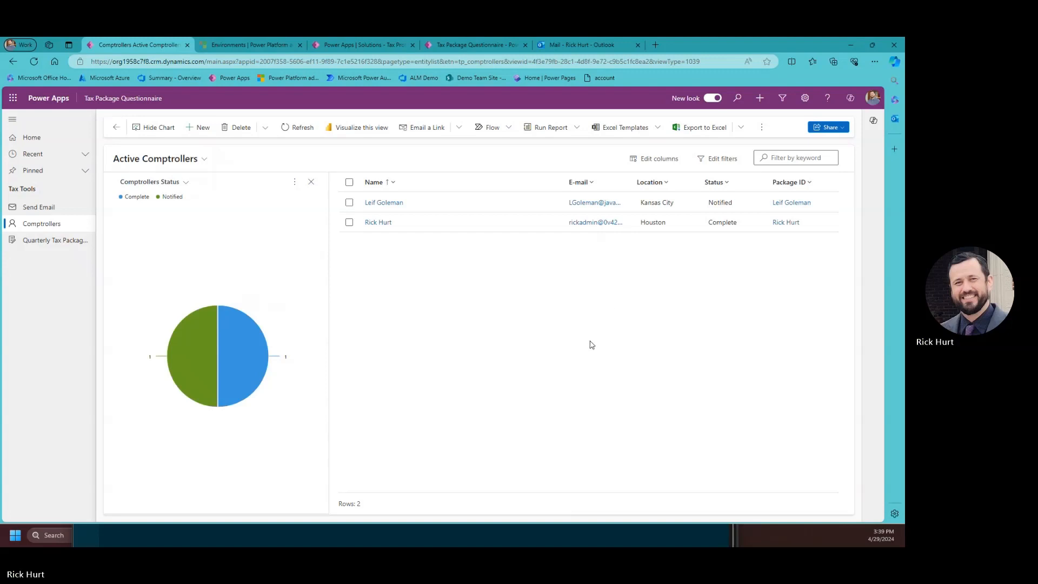
{"action": "left_click", "coordinate": [38, 240]}
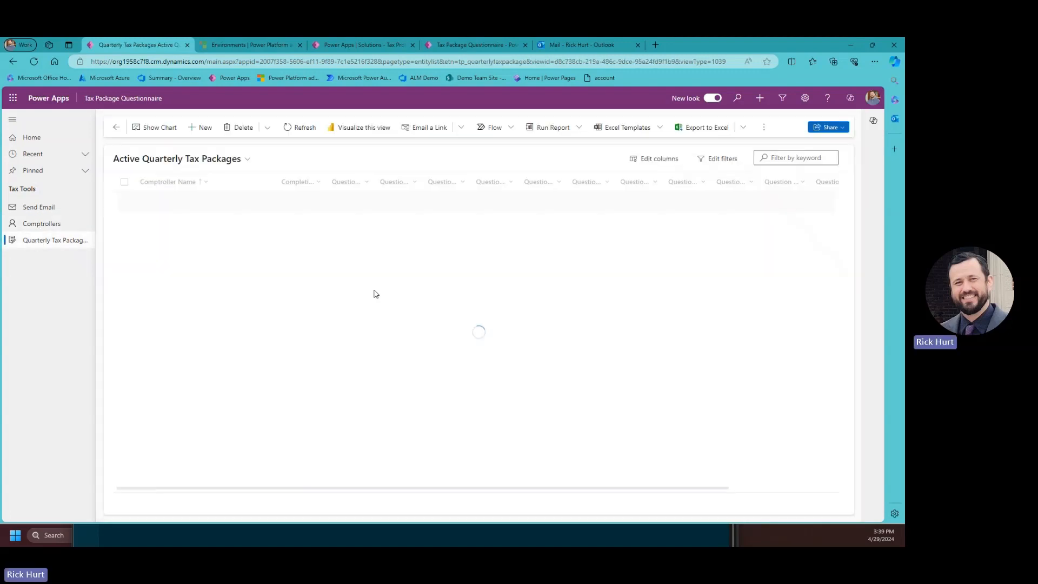